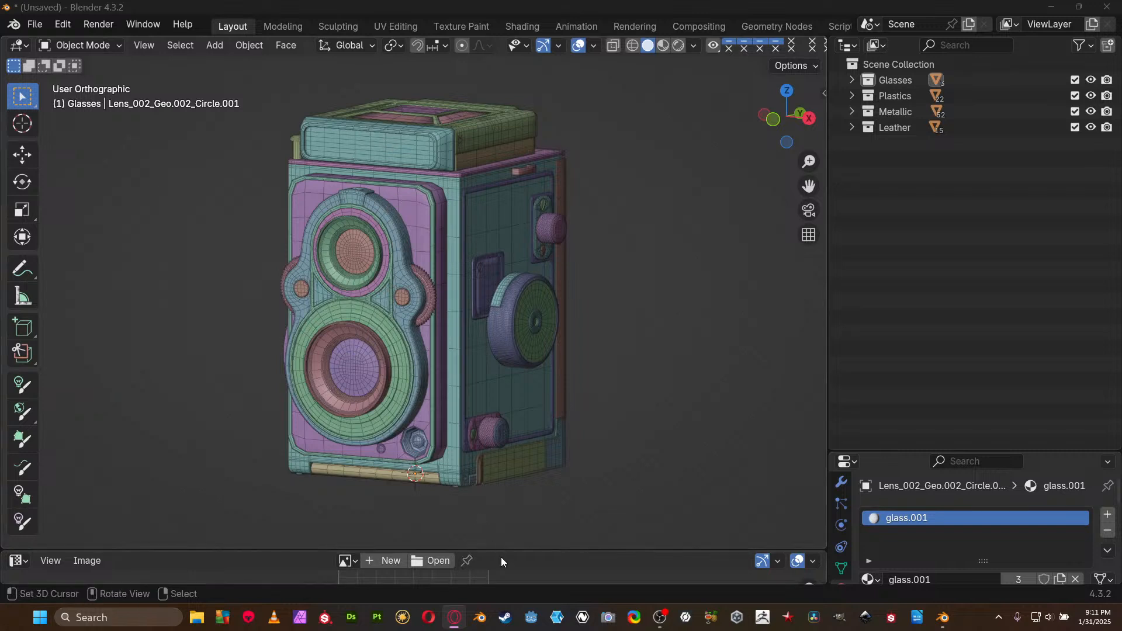
Select all parts of the camera model and remove UVMap from the active object's mesh data
{"action": "left_click_drag", "start_coordinate": [504, 551], "coordinate": [513, 482]}
{"action": "scroll", "coordinate": [538, 397], "scroll_direction": "down", "scroll_amount": 5}
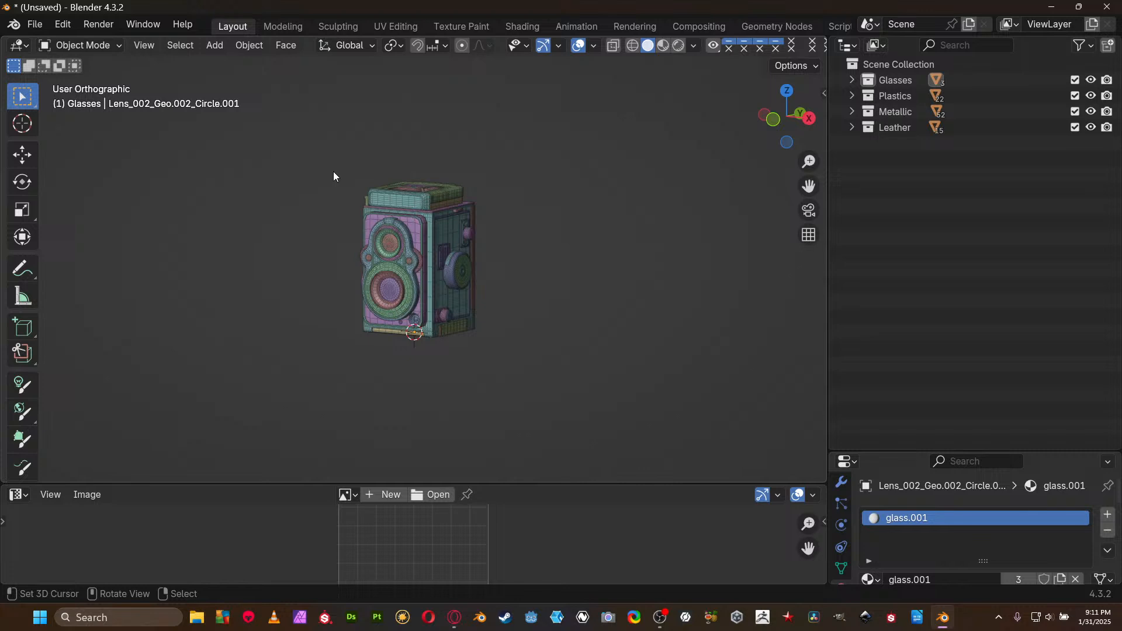
{"action": "left_click_drag", "start_coordinate": [305, 145], "coordinate": [562, 381]}
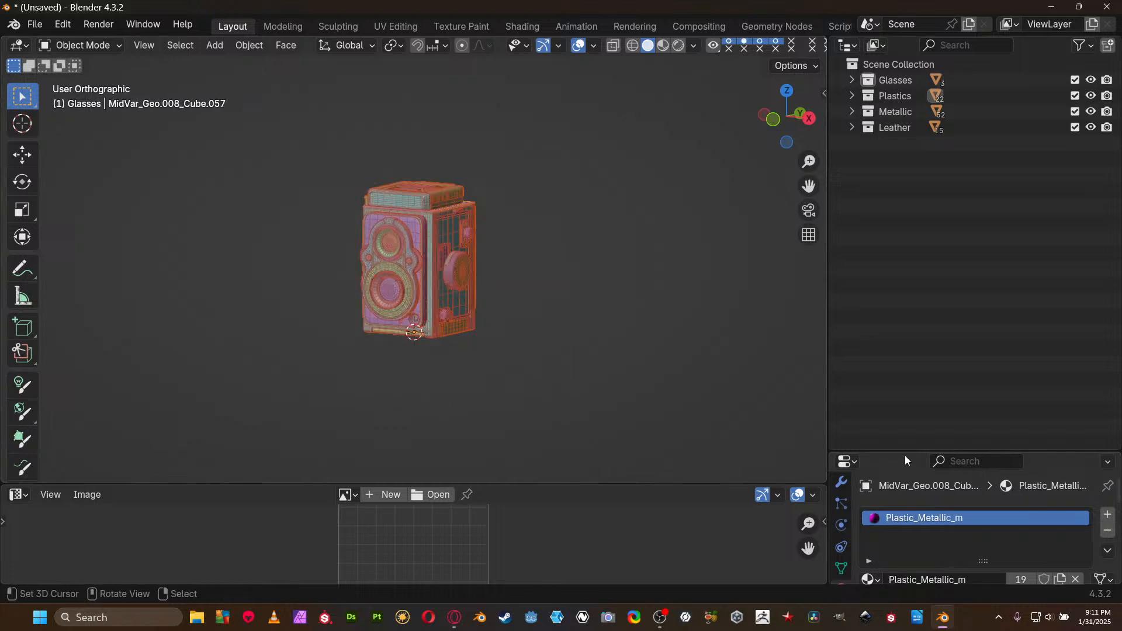
{"action": "left_click_drag", "start_coordinate": [905, 455], "coordinate": [905, 198]}
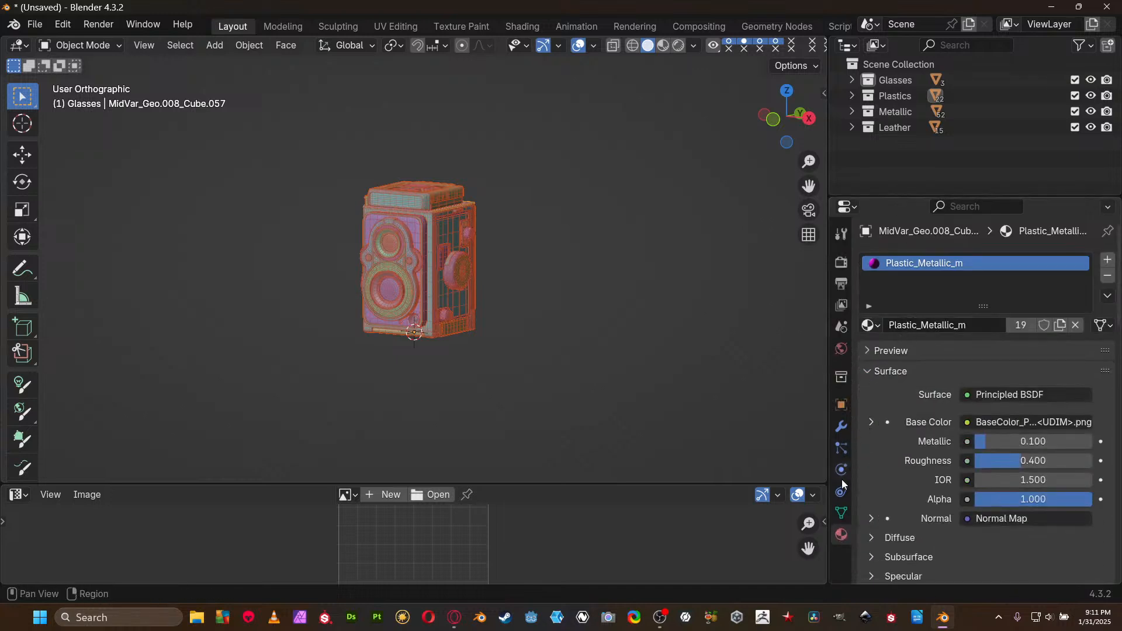
{"action": "left_click", "coordinate": [840, 512]}
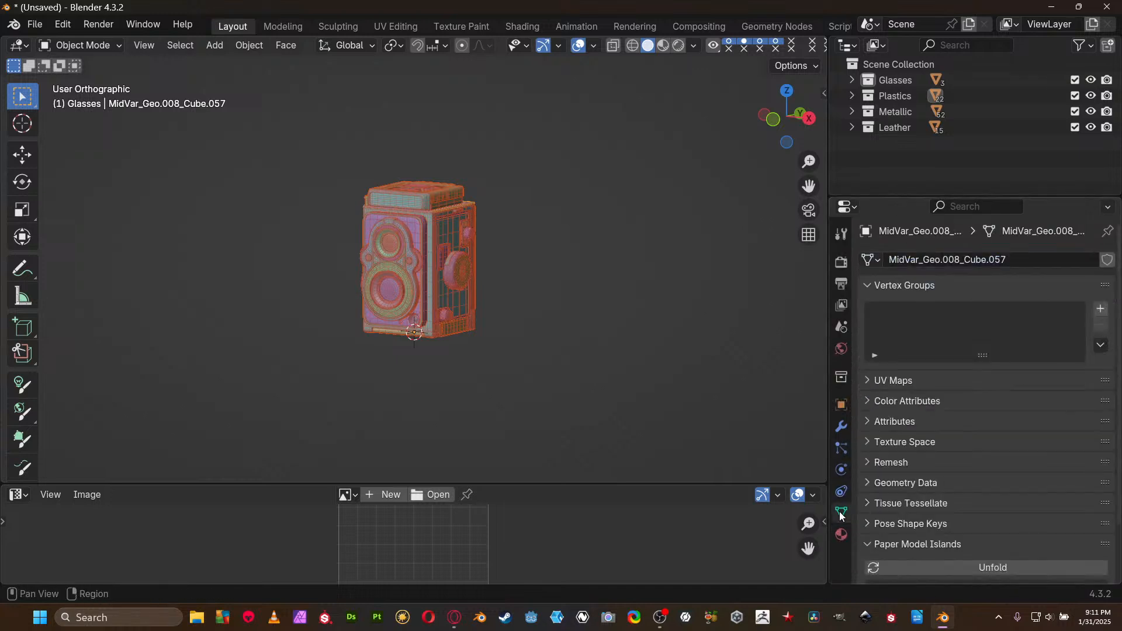
{"action": "left_click", "coordinate": [946, 383]}
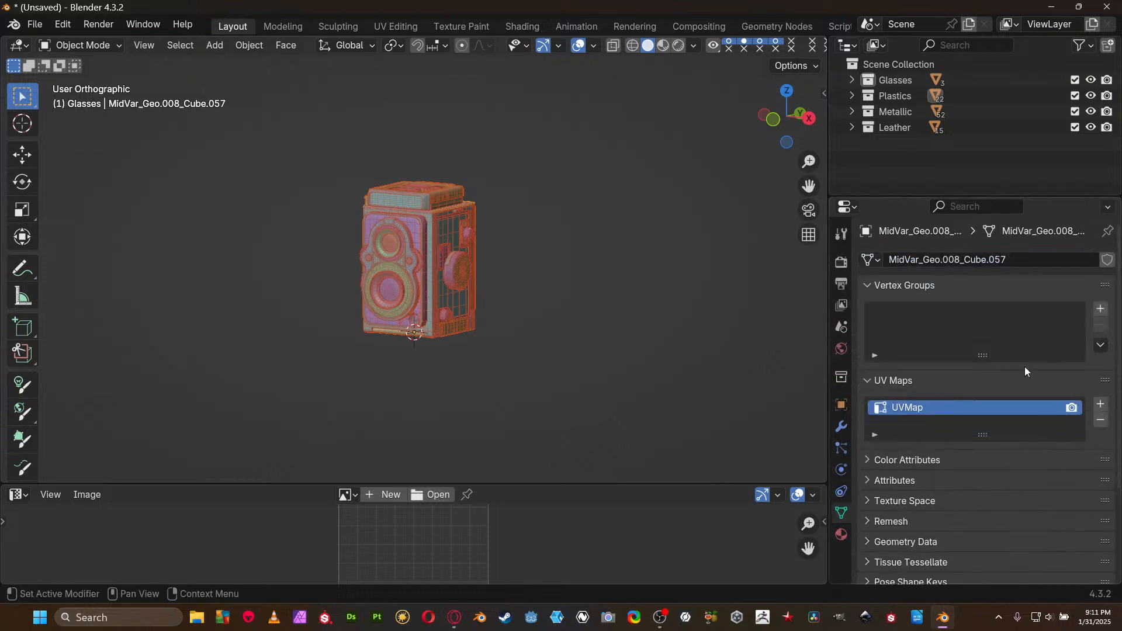
{"action": "left_click", "coordinate": [1100, 420]}
Check the UV maps of another part and of the Back_Borders and FakeCircle objects in the Leather collection
{"action": "left_click", "coordinate": [456, 234]}
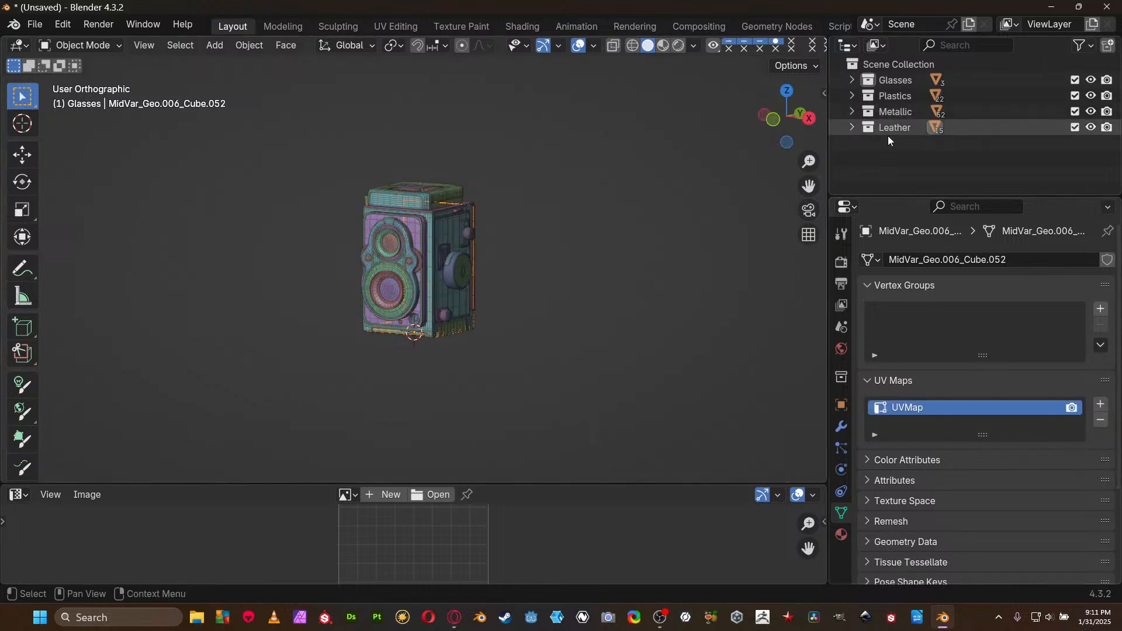
{"action": "left_click", "coordinate": [853, 128]}
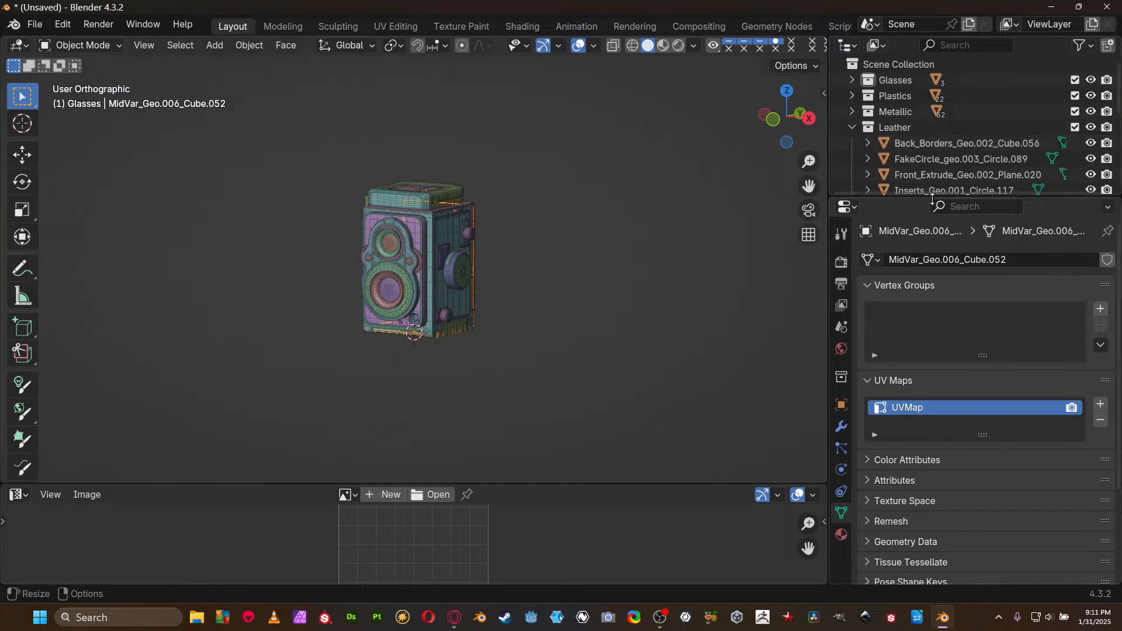
{"action": "left_click_drag", "start_coordinate": [936, 198], "coordinate": [935, 259]}
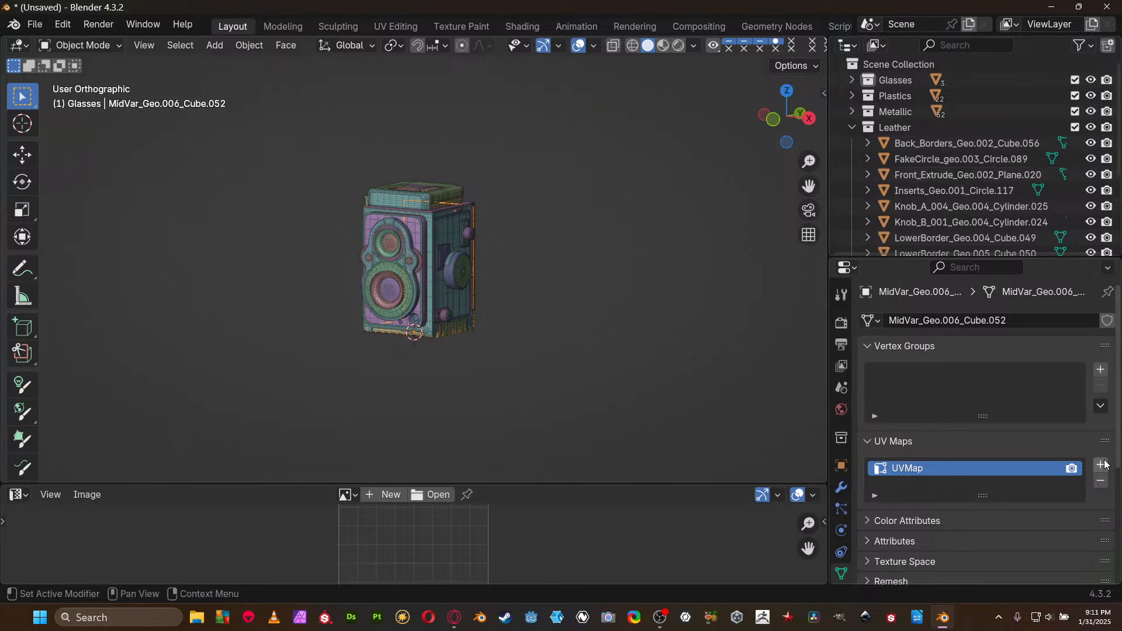
{"action": "left_click", "coordinate": [951, 143]}
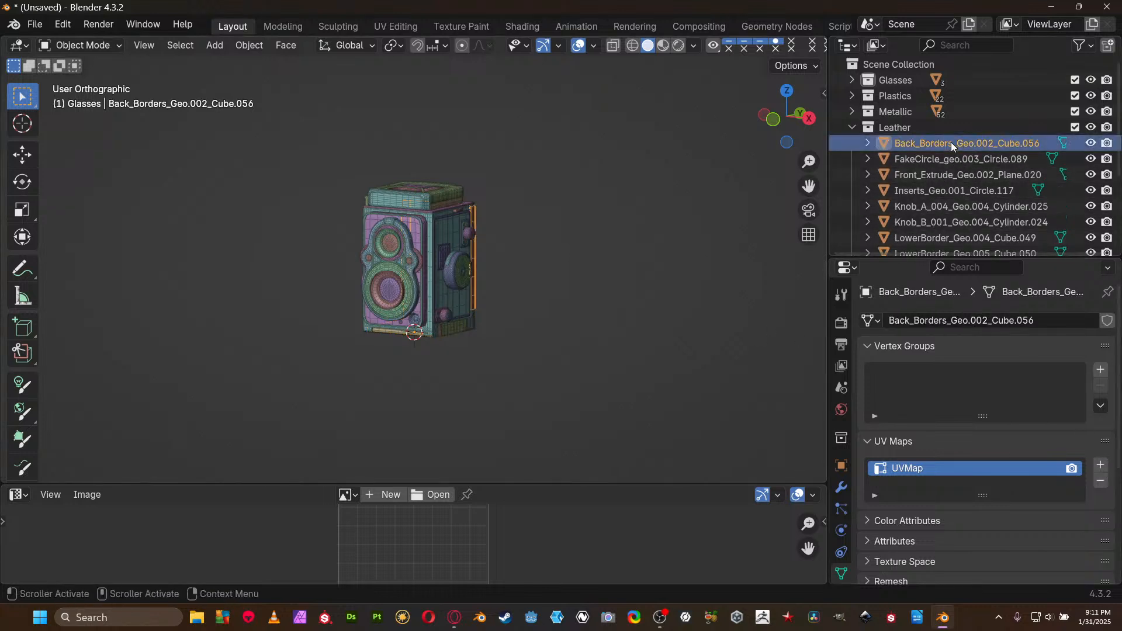
{"action": "left_click", "coordinate": [986, 162]}
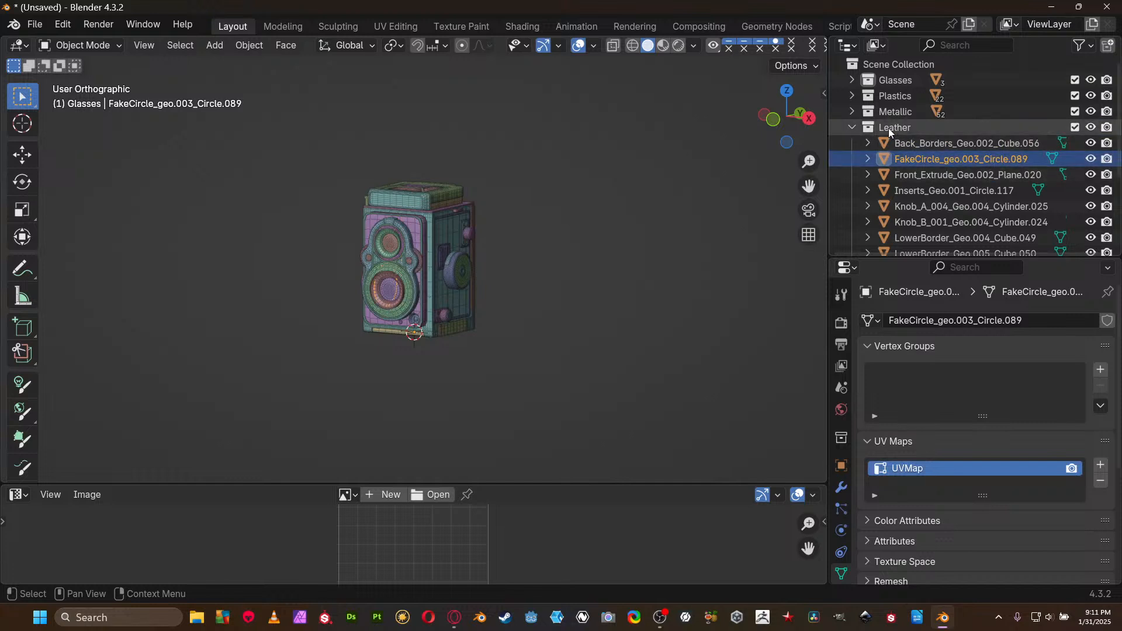
{"action": "left_click", "coordinate": [852, 127]}
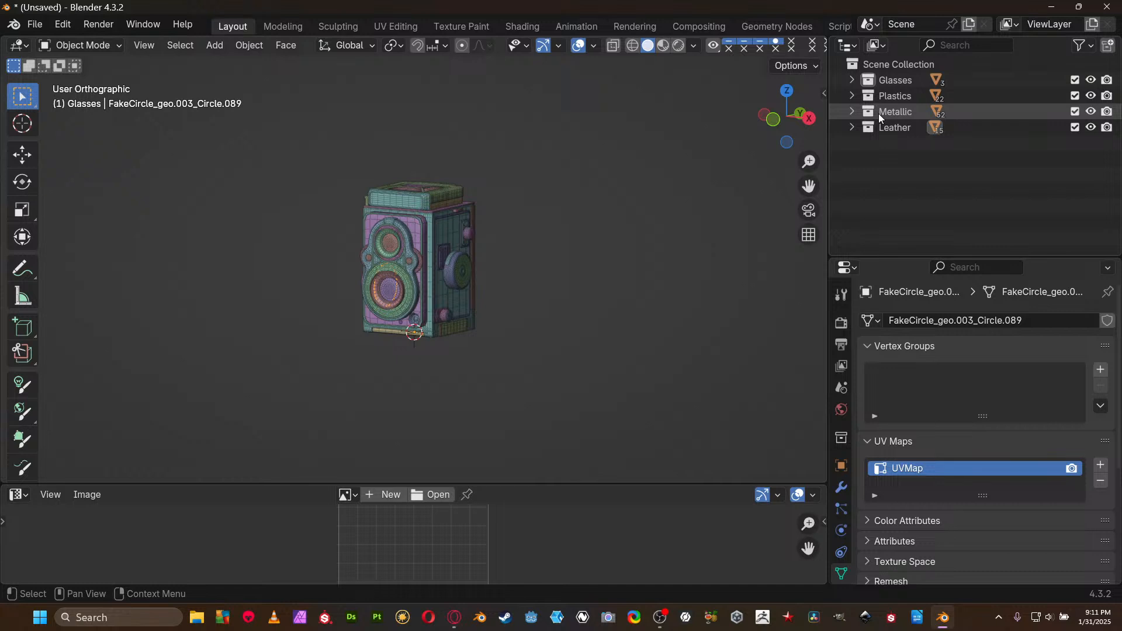
Make Plastics the active collection and exclude the Glasses, Metallic and Leather collections from the view layer
{"action": "left_click", "coordinate": [897, 97]}
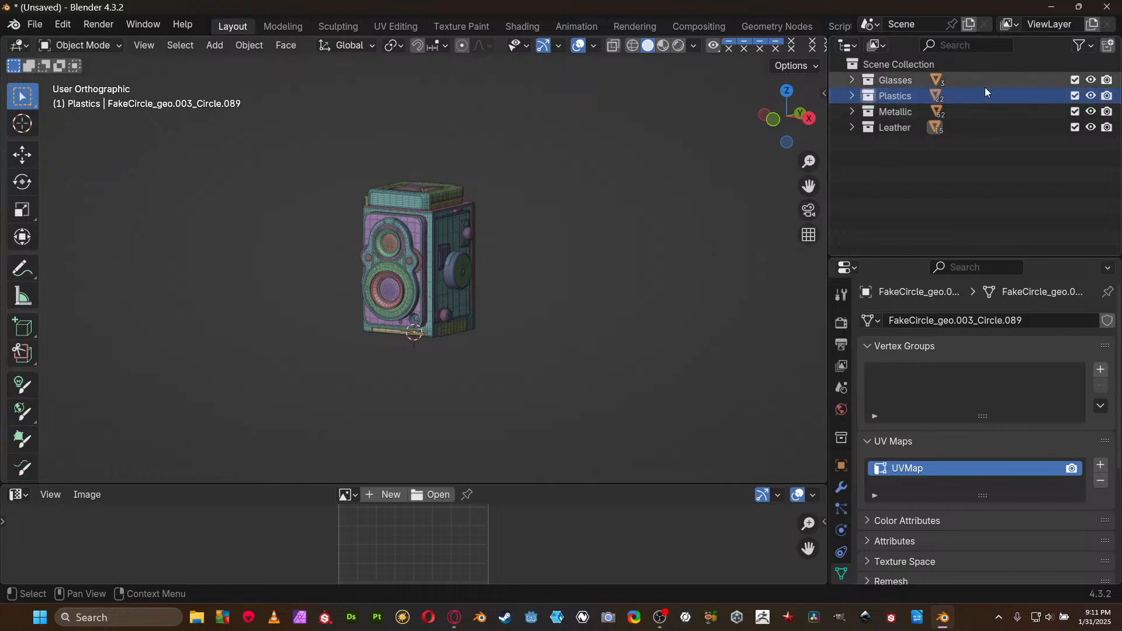
{"action": "left_click", "coordinate": [1075, 80]}
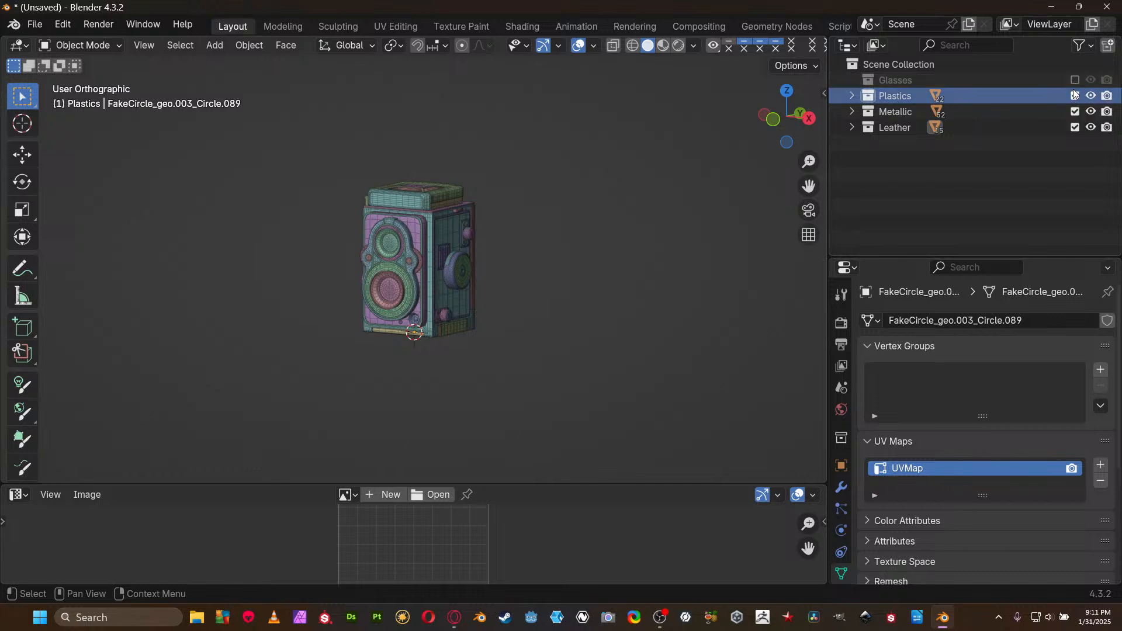
{"action": "left_click", "coordinate": [1075, 112]}
{"action": "left_click", "coordinate": [1076, 127]}
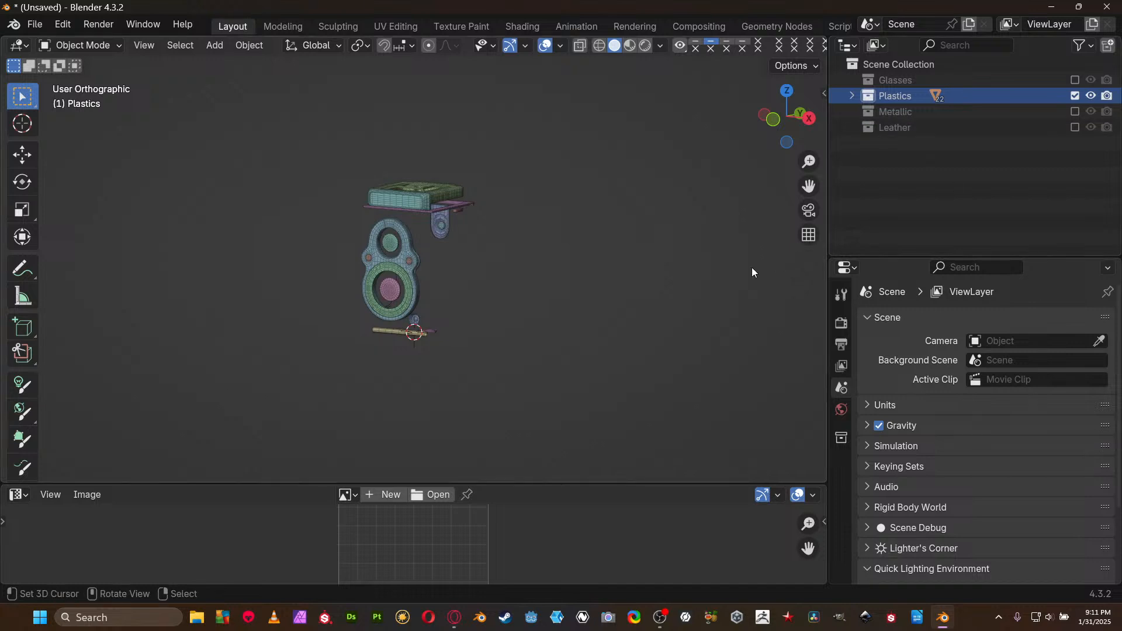
Select the two front lenses and the viewer lens in the Plastics collection and move them to the Glasses collection
{"action": "scroll", "coordinate": [388, 293], "scroll_direction": "up", "scroll_amount": 2}
{"action": "middle_click_drag", "start_coordinate": [421, 274], "coordinate": [553, 236]}
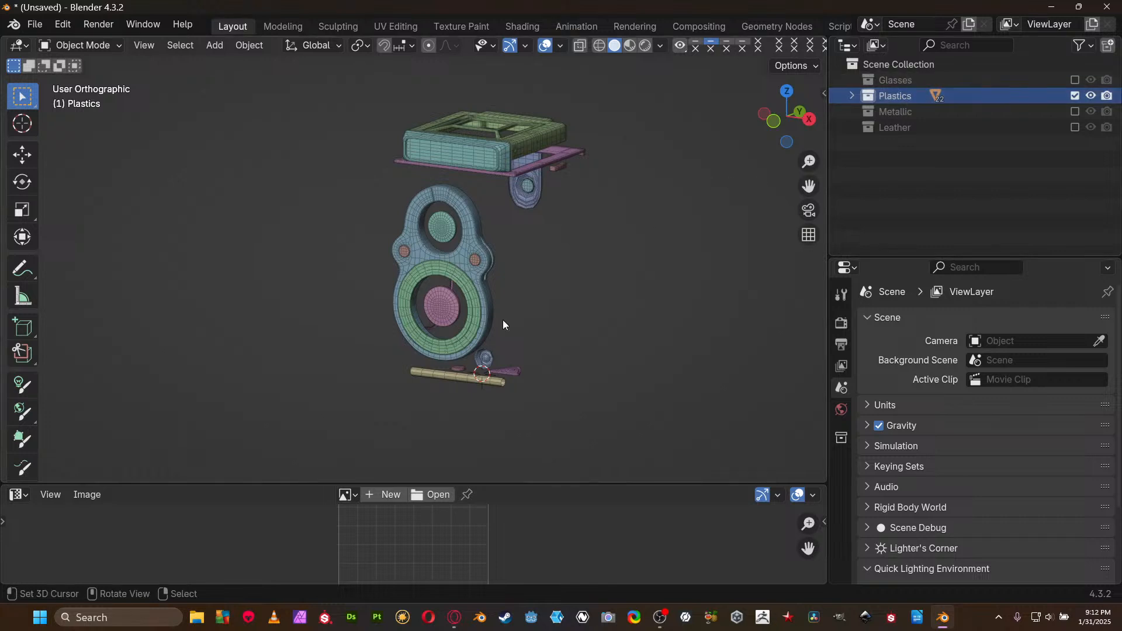
{"action": "middle_click_drag", "start_coordinate": [440, 266], "coordinate": [415, 266]}
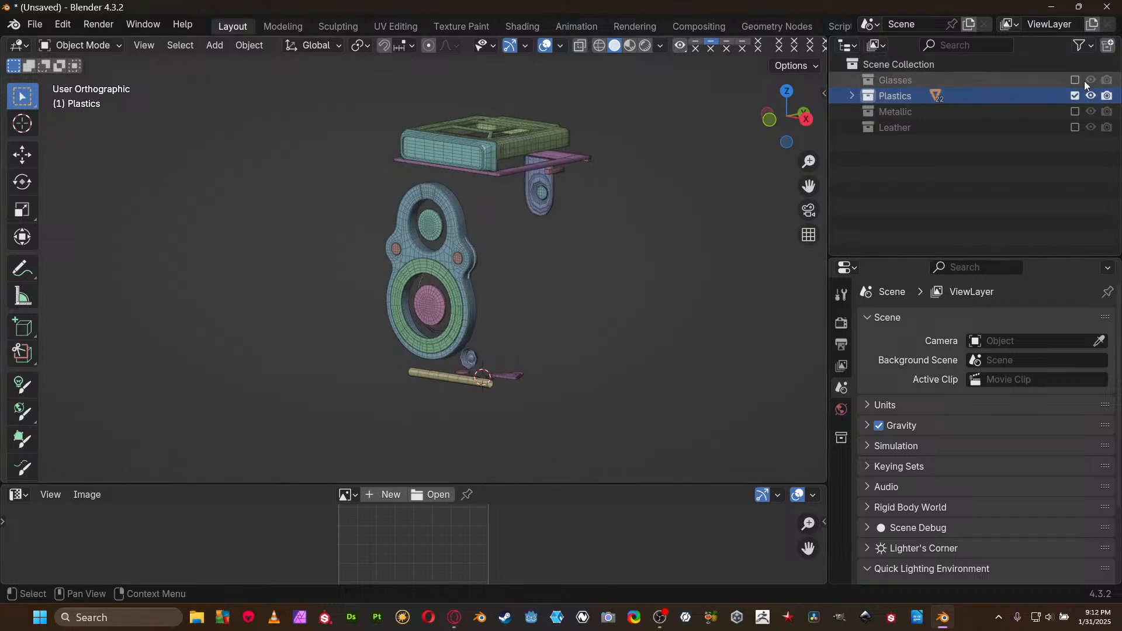
{"action": "left_click", "coordinate": [449, 215]}
{"action": "left_click", "coordinate": [422, 292]}
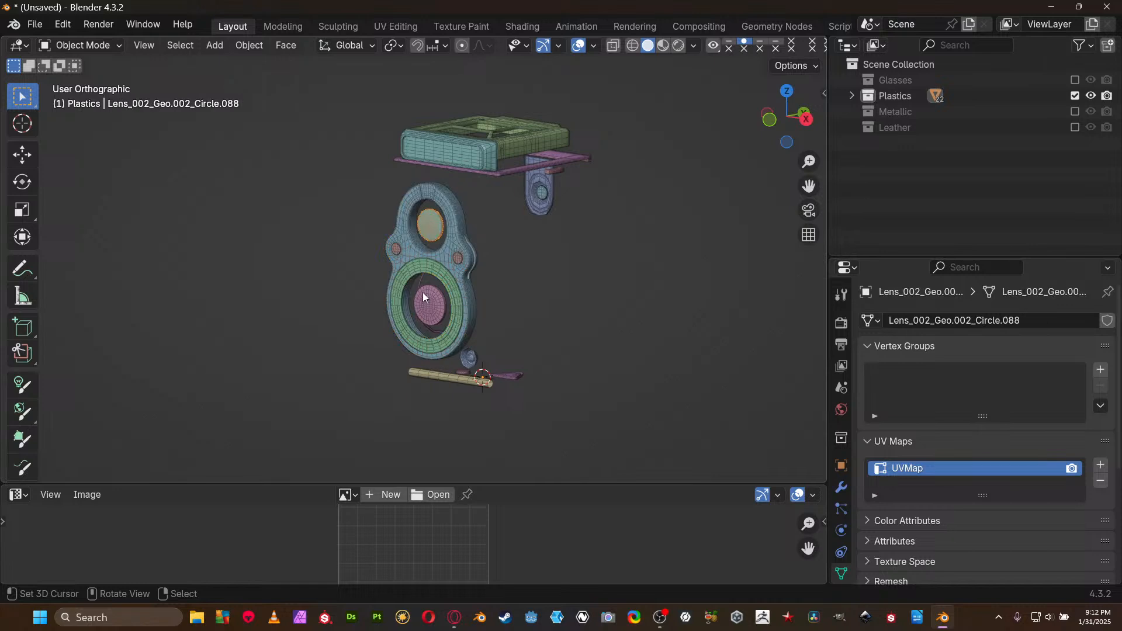
{"action": "left_click", "coordinate": [436, 307]}
{"action": "middle_click_drag", "start_coordinate": [436, 307], "coordinate": [311, 226]}
{"action": "scroll", "coordinate": [311, 226], "scroll_direction": "up", "scroll_amount": 4}
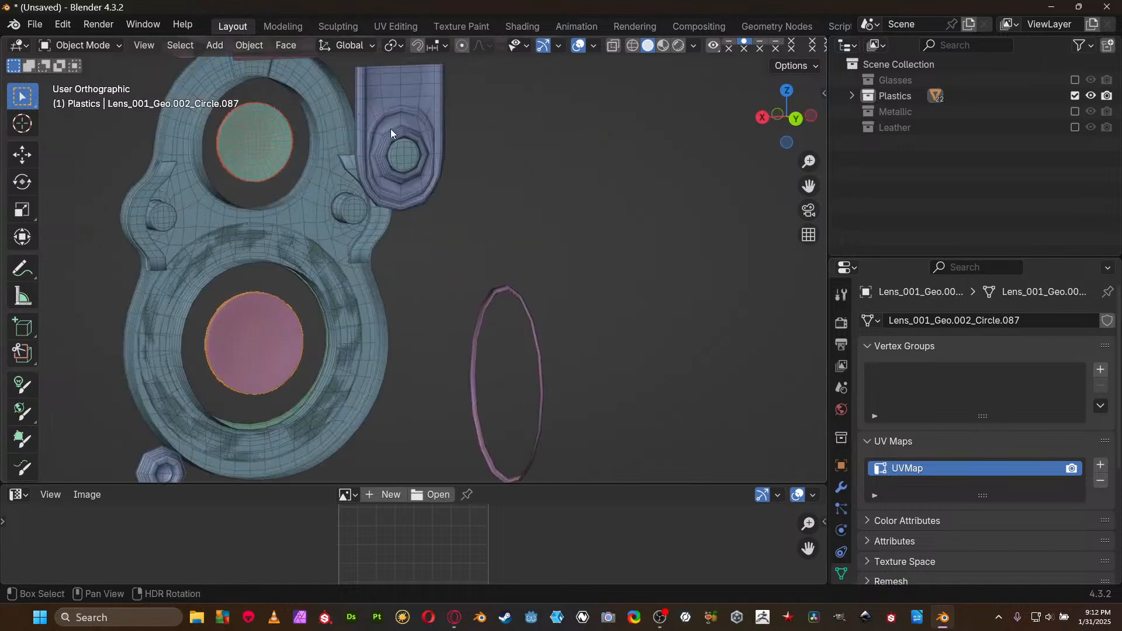
{"action": "left_click", "coordinate": [404, 159]}
{"action": "key", "text": "m"}
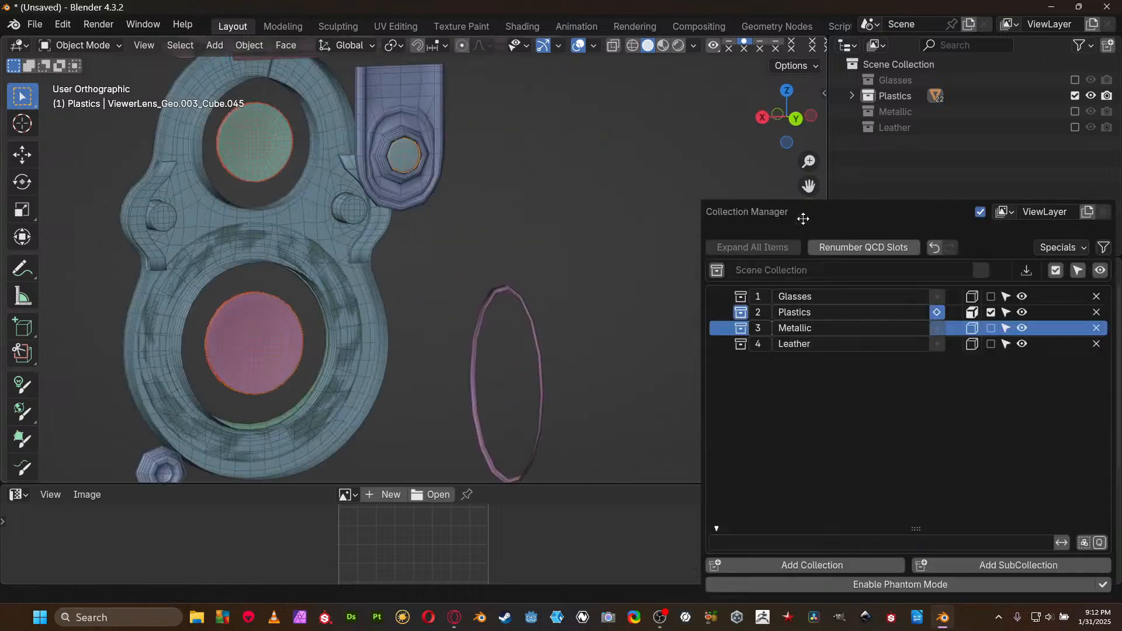
{"action": "left_click", "coordinate": [971, 297]}
{"action": "middle_click_drag", "start_coordinate": [600, 240], "coordinate": [571, 121]}
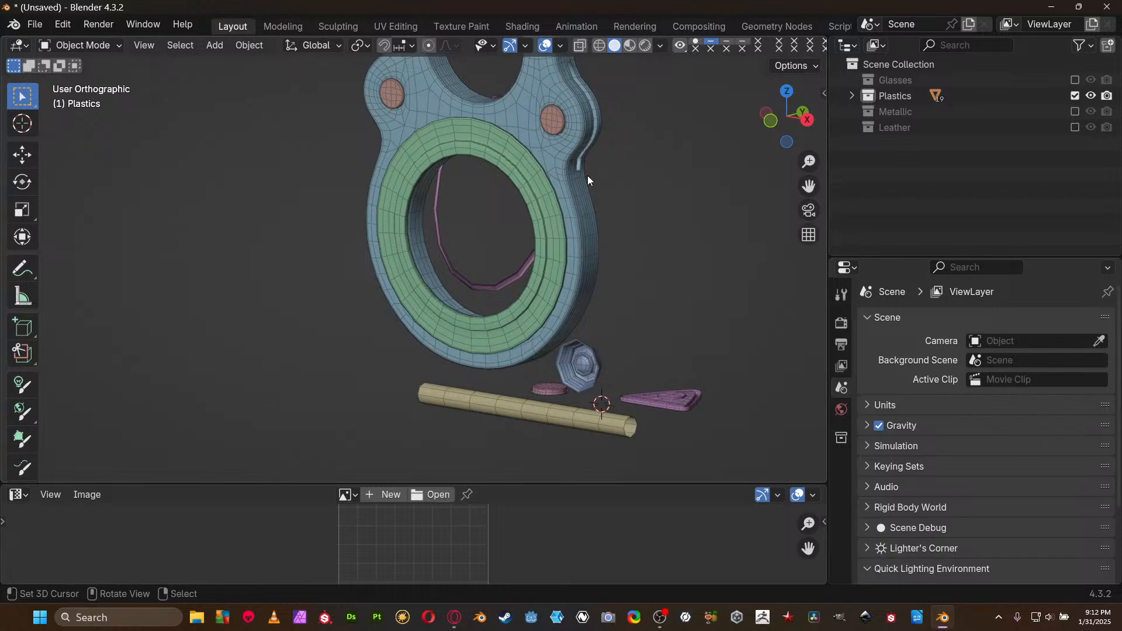
{"action": "middle_click_drag", "start_coordinate": [588, 175], "coordinate": [597, 286]}
{"action": "key", "text": "ctrl+space"}
{"action": "scroll", "coordinate": [629, 253], "scroll_direction": "down", "scroll_amount": 3}
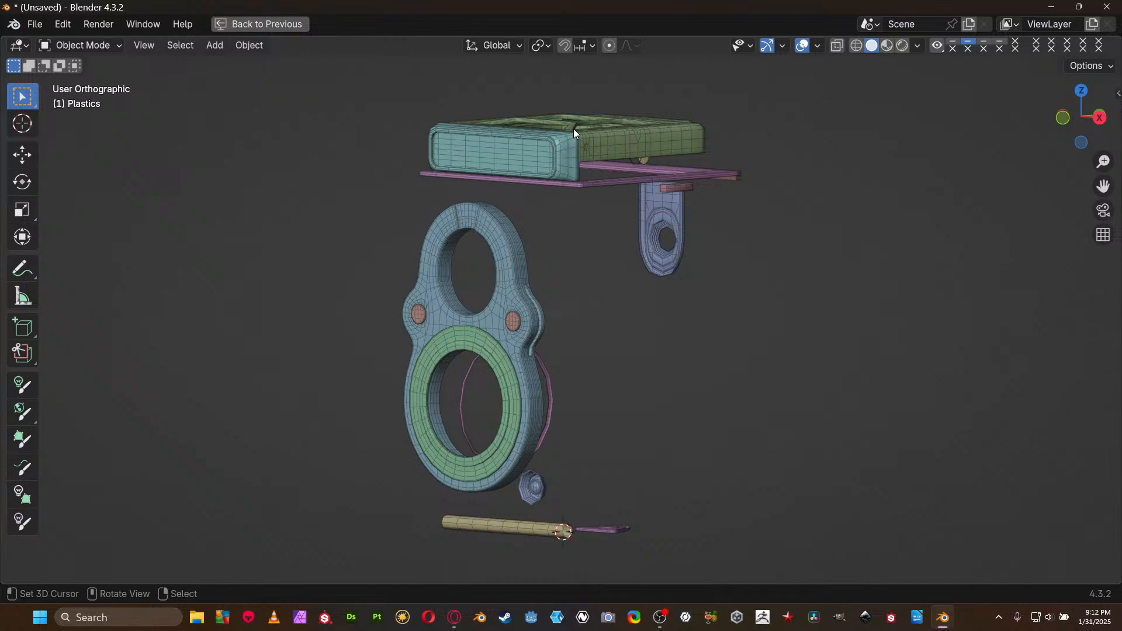
{"action": "scroll", "coordinate": [734, 266], "scroll_direction": "down", "scroll_amount": 3}
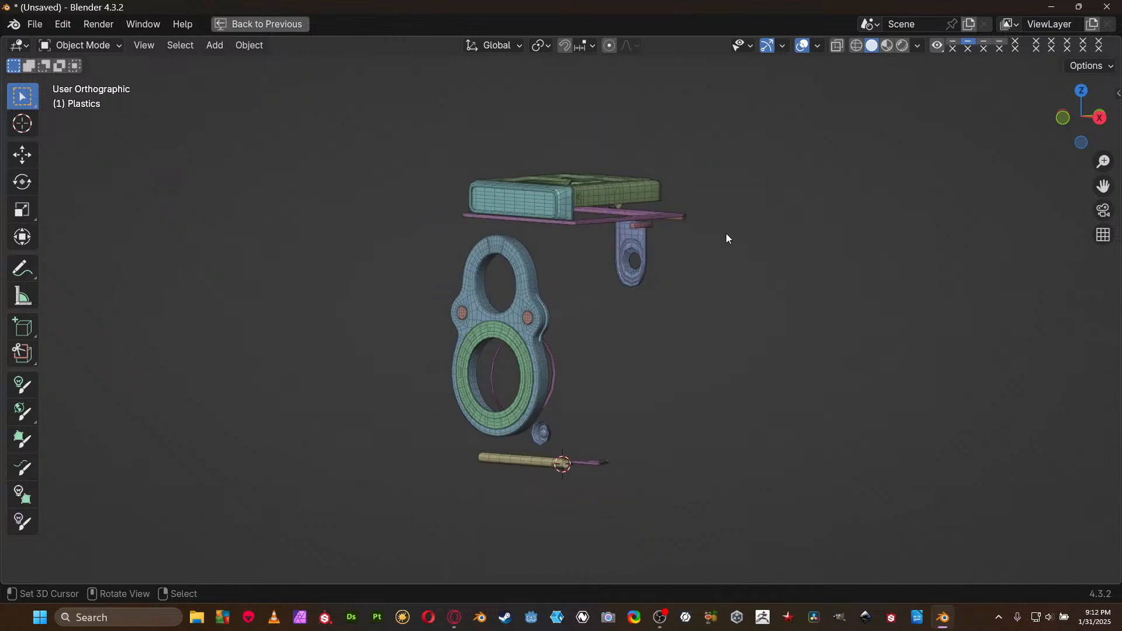
{"action": "key", "text": "ctrl+space"}
Expand the Plastics collection and remove UVMap from the Branch_Geo.002_Plane.021 and Cyclinder_Geo.002_Cube.044 meshes
{"action": "left_click", "coordinate": [852, 96]}
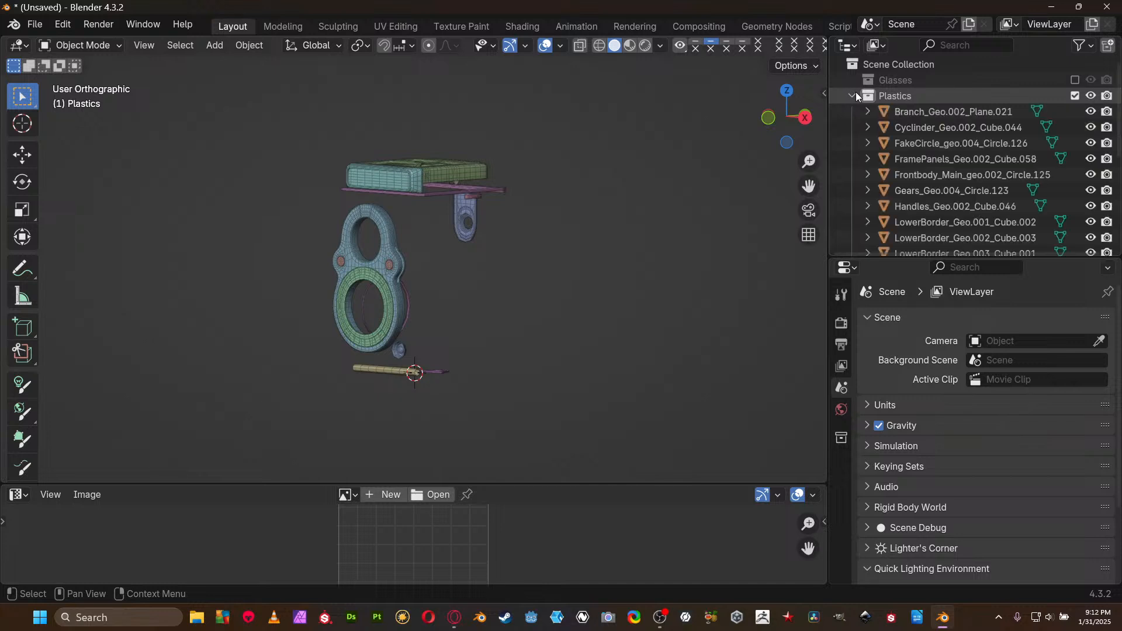
{"action": "left_click", "coordinate": [940, 111]}
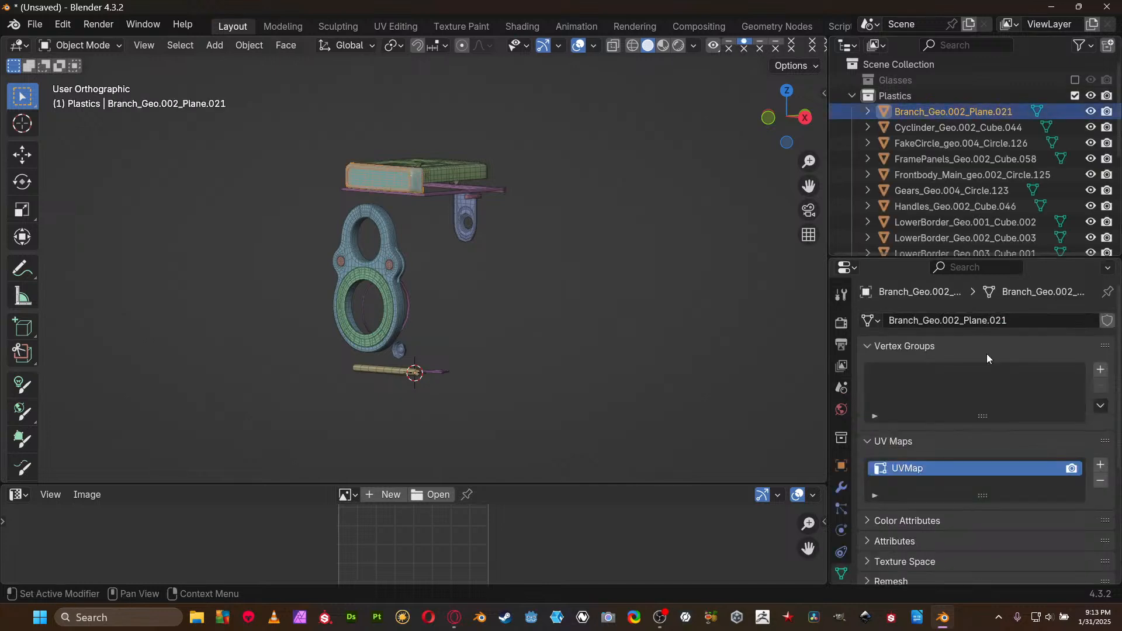
{"action": "left_click", "coordinate": [1100, 480]}
{"action": "left_click", "coordinate": [975, 130]}
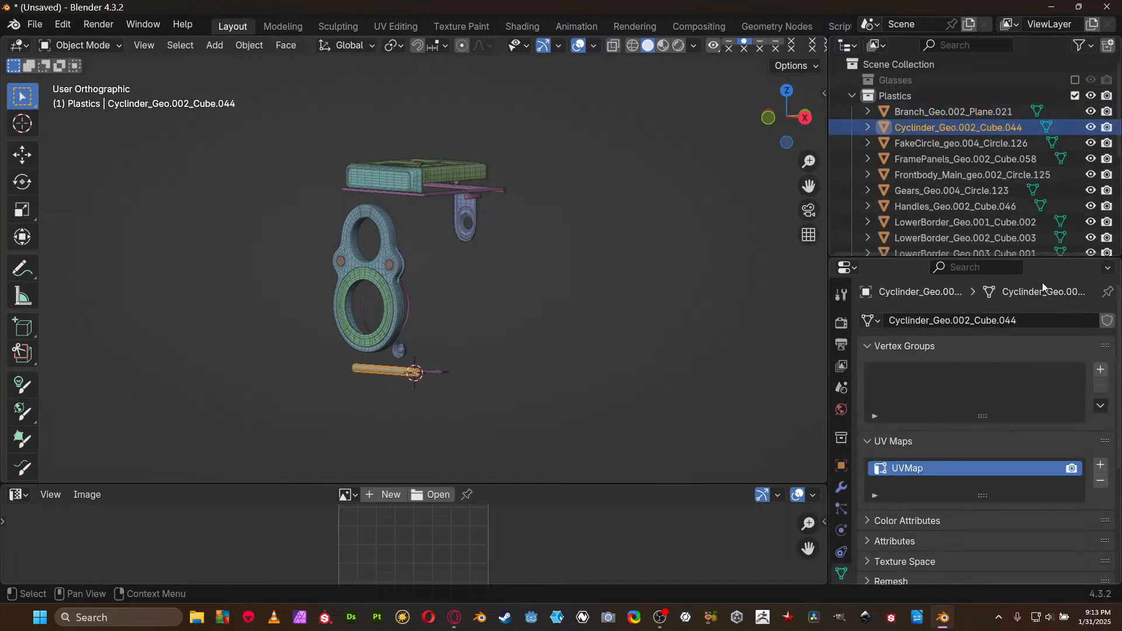
{"action": "left_click", "coordinate": [1100, 480]}
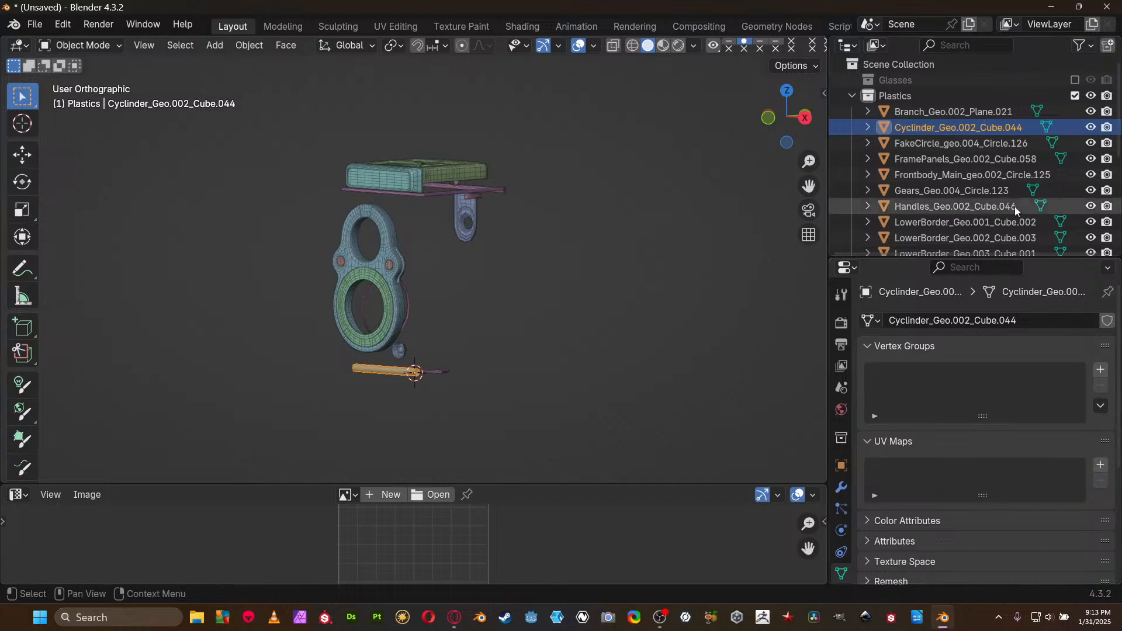
Try removing UVMap from FakeCircle_geo.004 through LowerBorder_Geo.002 together, and check the UV maps of FramePanels_Geo.002
{"action": "left_click", "coordinate": [987, 146]}
{"action": "left_click", "coordinate": [1003, 235], "text": "shift"}
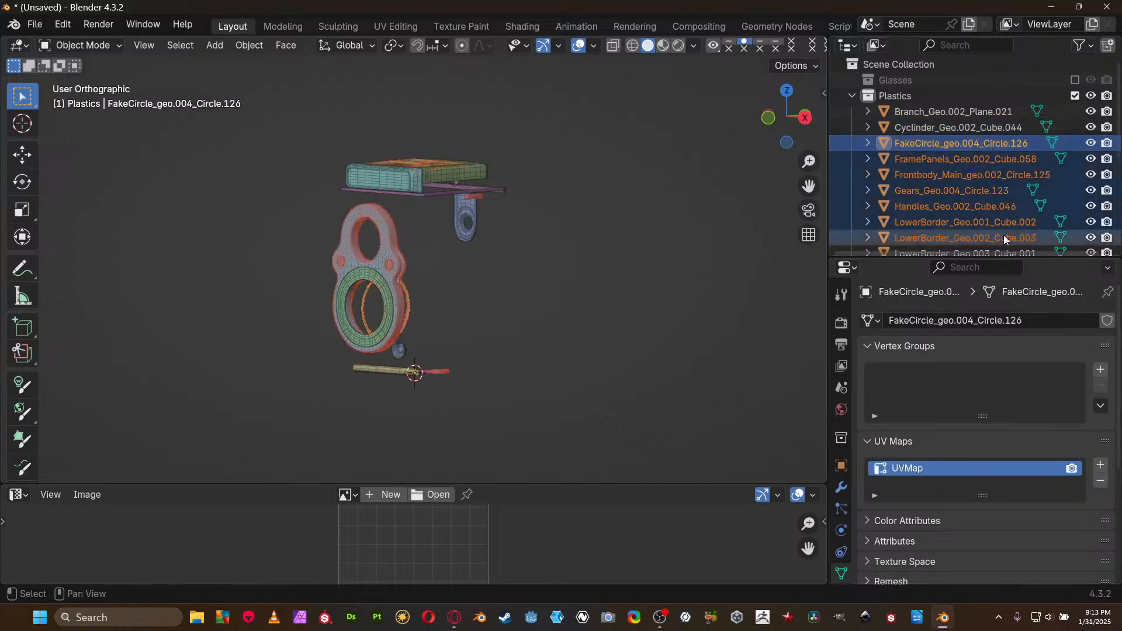
{"action": "left_click", "coordinate": [1101, 480]}
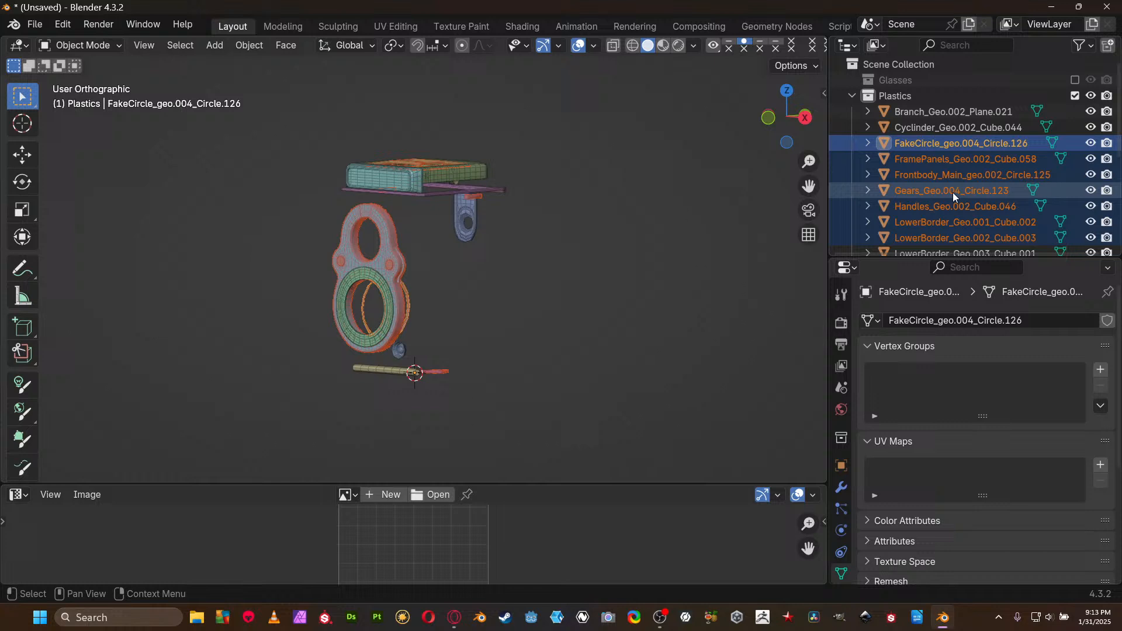
{"action": "left_click", "coordinate": [949, 160]}
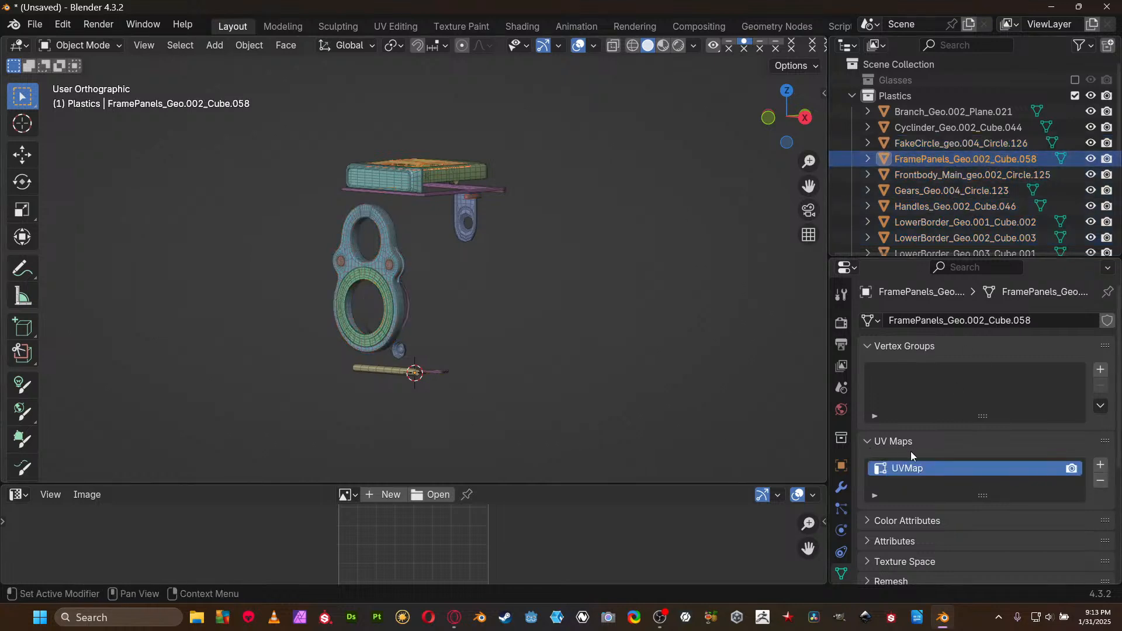
Check the UV maps of the Frontbody_Main and Gears objects and remove UVMap from Frontbody_Main_geo.002_Circle.125
{"action": "left_click", "coordinate": [992, 174]}
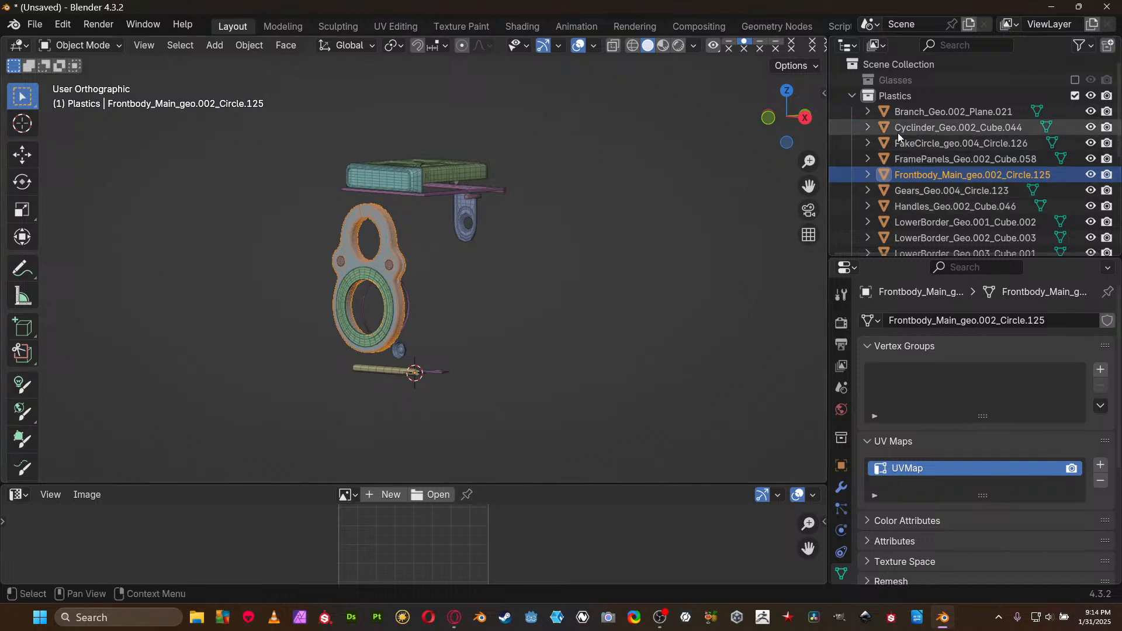
{"action": "left_click", "coordinate": [995, 191]}
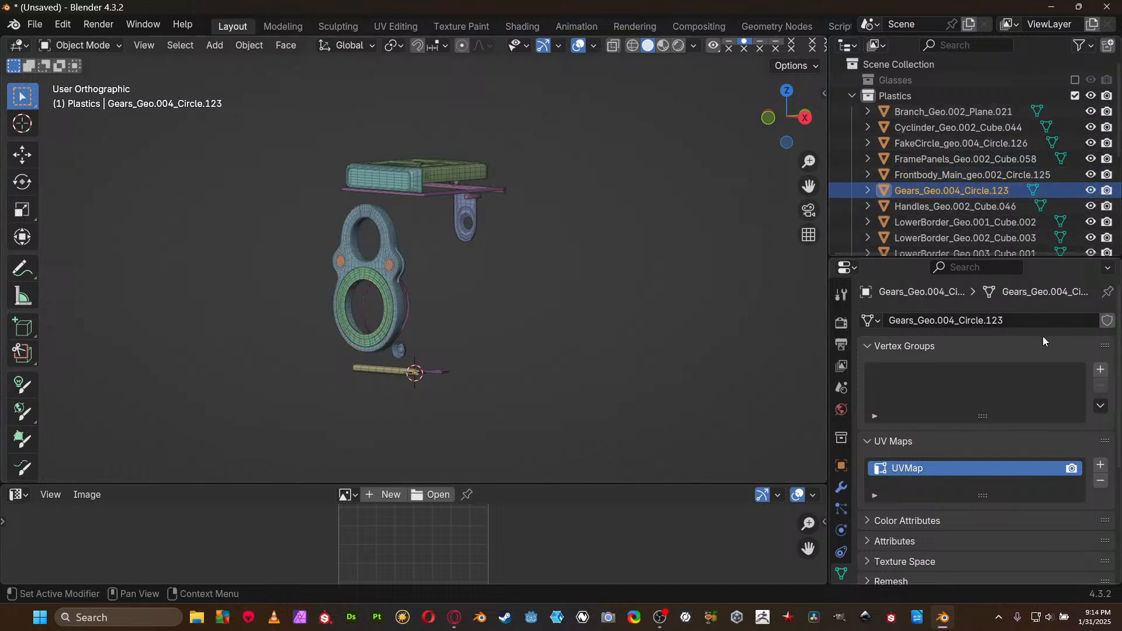
{"action": "left_click", "coordinate": [967, 175]}
{"action": "left_click", "coordinate": [1097, 481]}
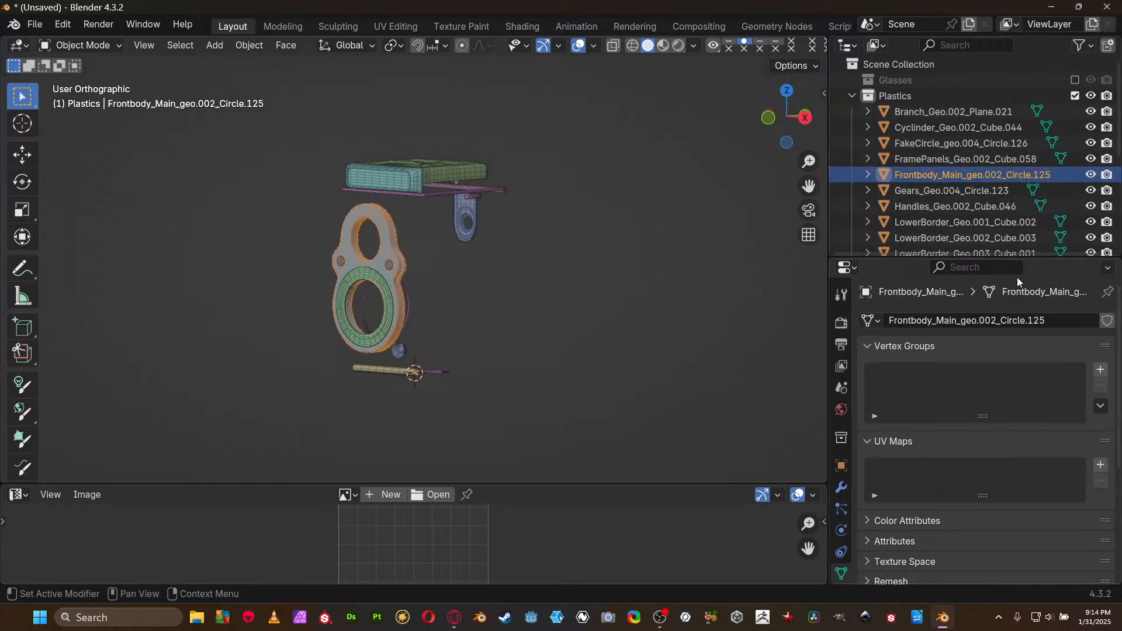
Remove UVMap from the Handles_Geo.002_Cube.046 mesh and select LowerBorder_Geo.001_Cube.002
{"action": "left_click", "coordinate": [982, 208]}
{"action": "scroll", "coordinate": [1004, 219], "scroll_direction": "down", "scroll_amount": 3}
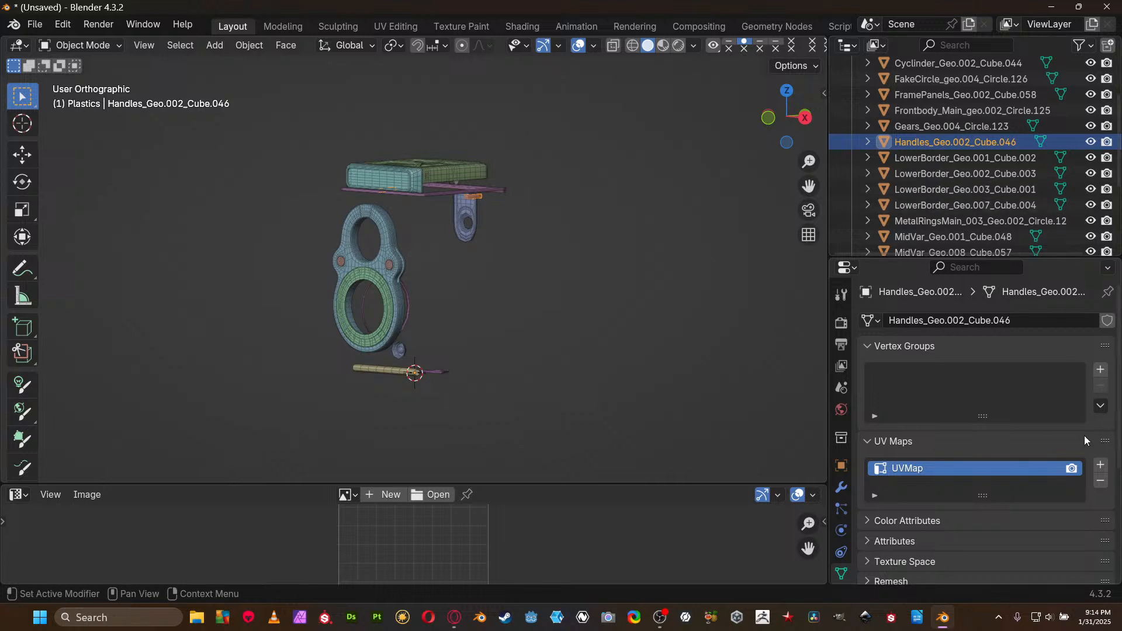
{"action": "left_click", "coordinate": [1100, 481]}
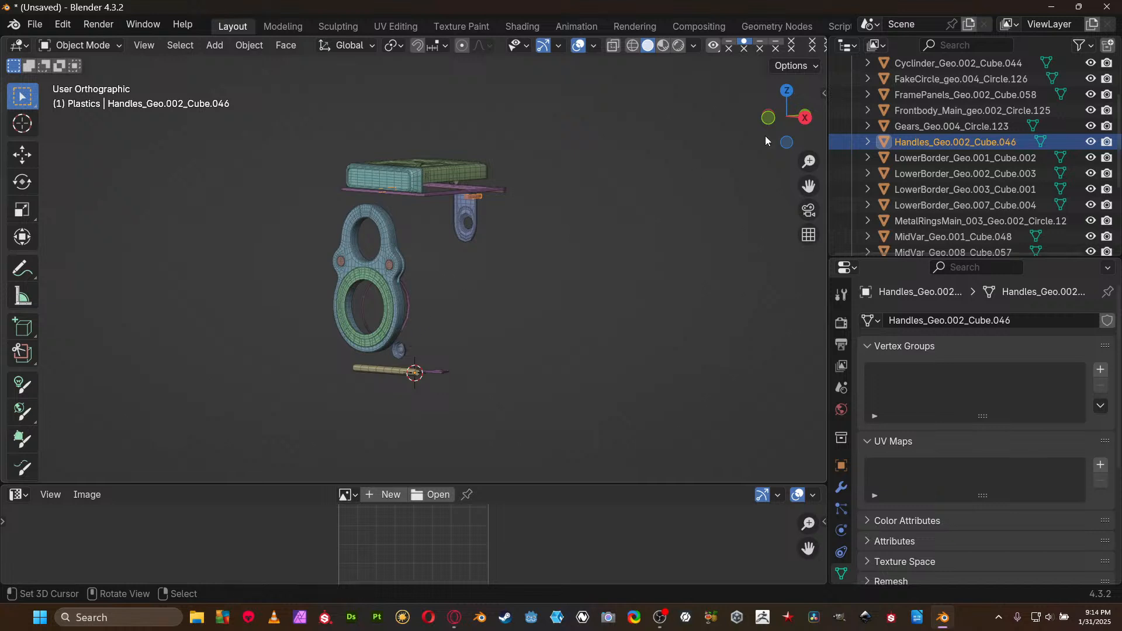
{"action": "left_click", "coordinate": [956, 158]}
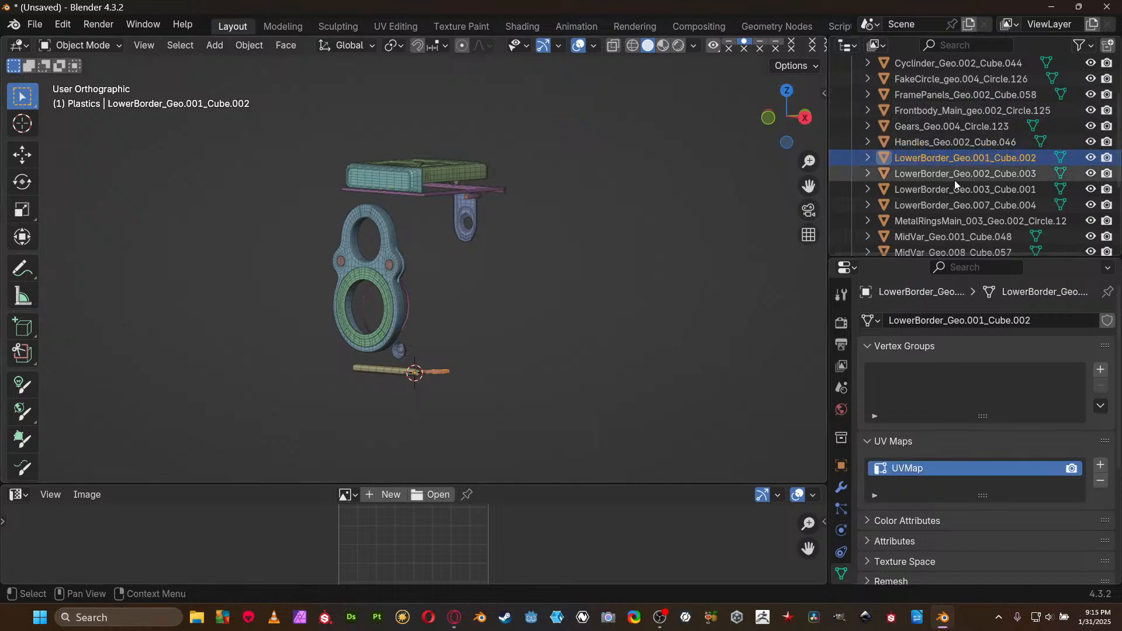
Remove UVMap from the LowerBorder_Geo.001_Cube.002 and LowerBorder_Geo.002_Cube.003 meshes and collapse the Vertex Groups section
{"action": "left_click", "coordinate": [1101, 480]}
{"action": "left_click", "coordinate": [871, 347]}
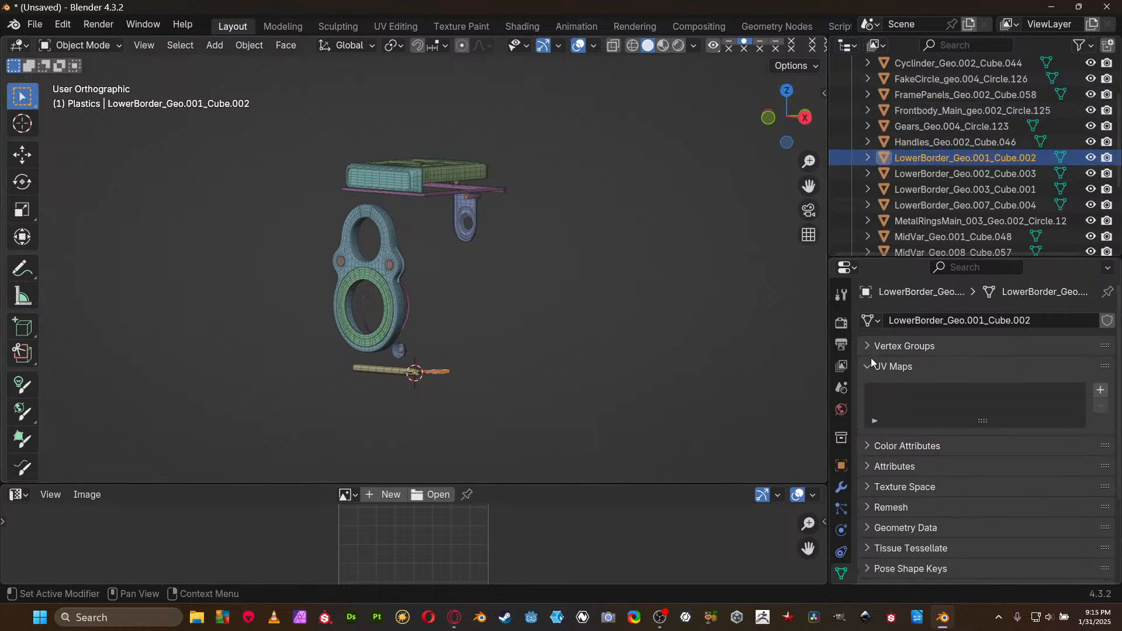
{"action": "left_click", "coordinate": [964, 174]}
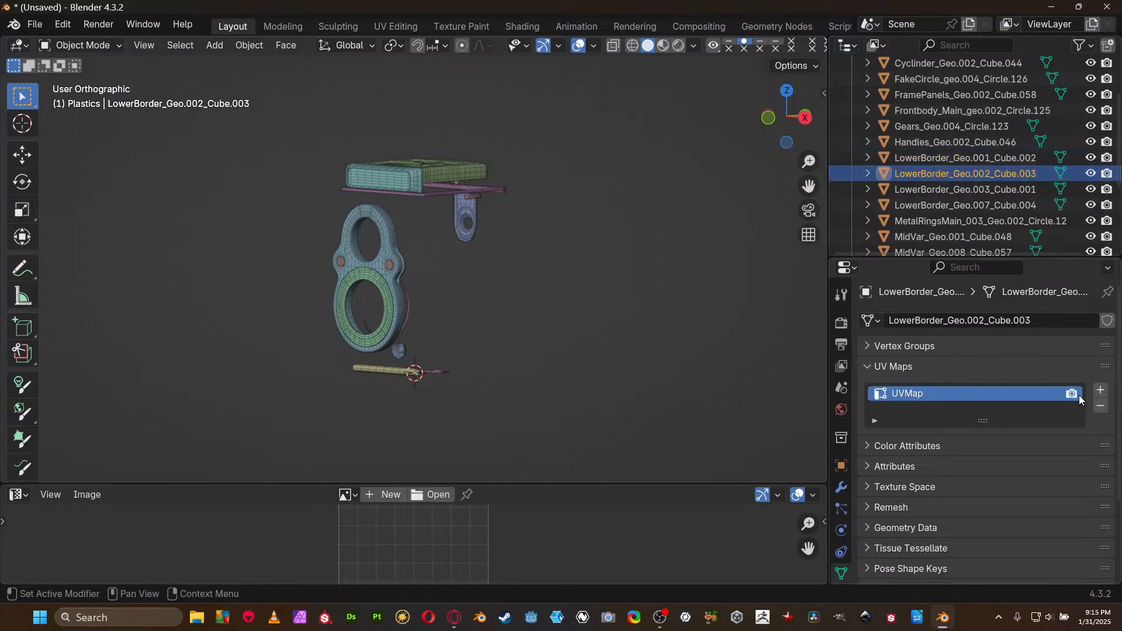
{"action": "left_click", "coordinate": [1100, 407]}
Remove UVMap from the LowerBorder_Geo.003_Cube.001 and LowerBorder_Geo.007_Cube.004 meshes
{"action": "scroll", "coordinate": [1011, 210], "scroll_direction": "down", "scroll_amount": 6}
{"action": "scroll", "coordinate": [980, 203], "scroll_direction": "up", "scroll_amount": 2}
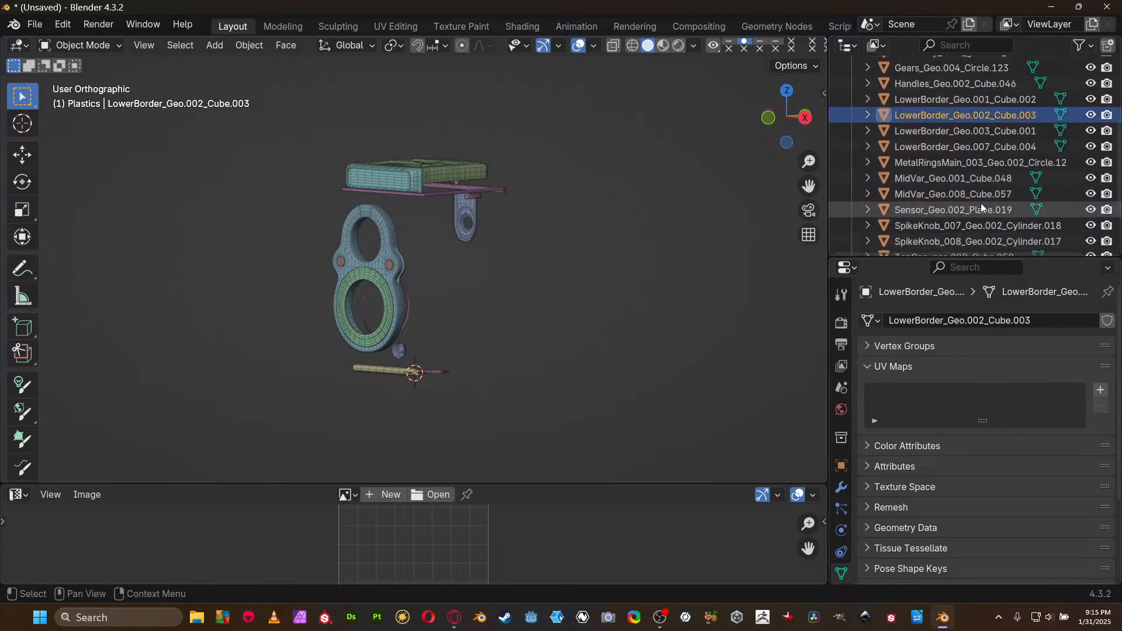
{"action": "left_click", "coordinate": [967, 132]}
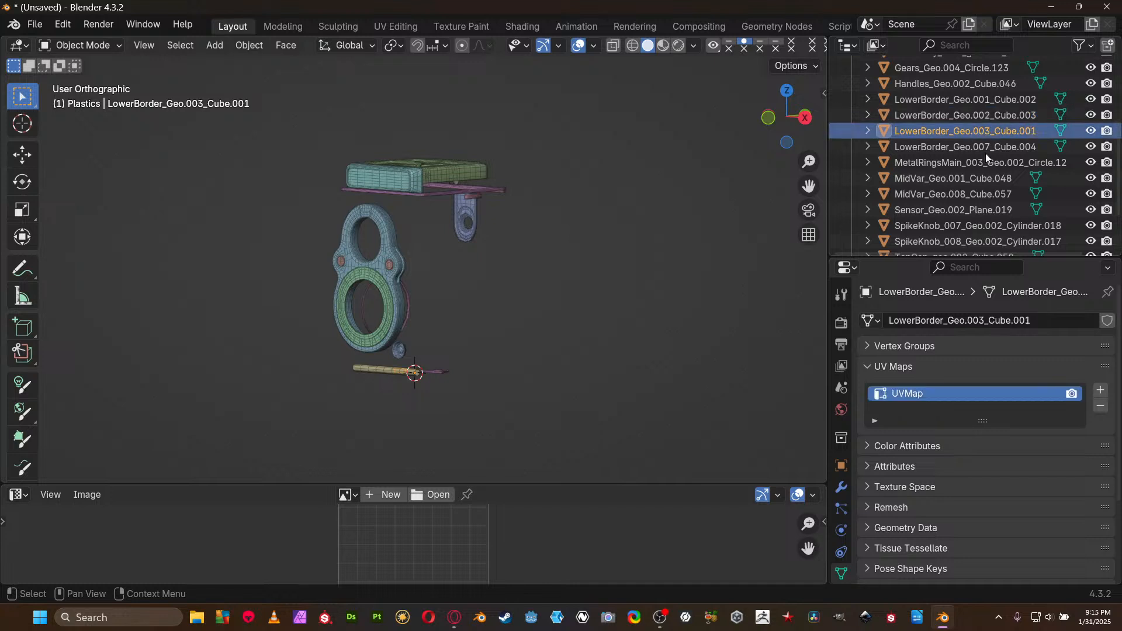
{"action": "left_click", "coordinate": [1101, 407]}
{"action": "left_click", "coordinate": [953, 147]}
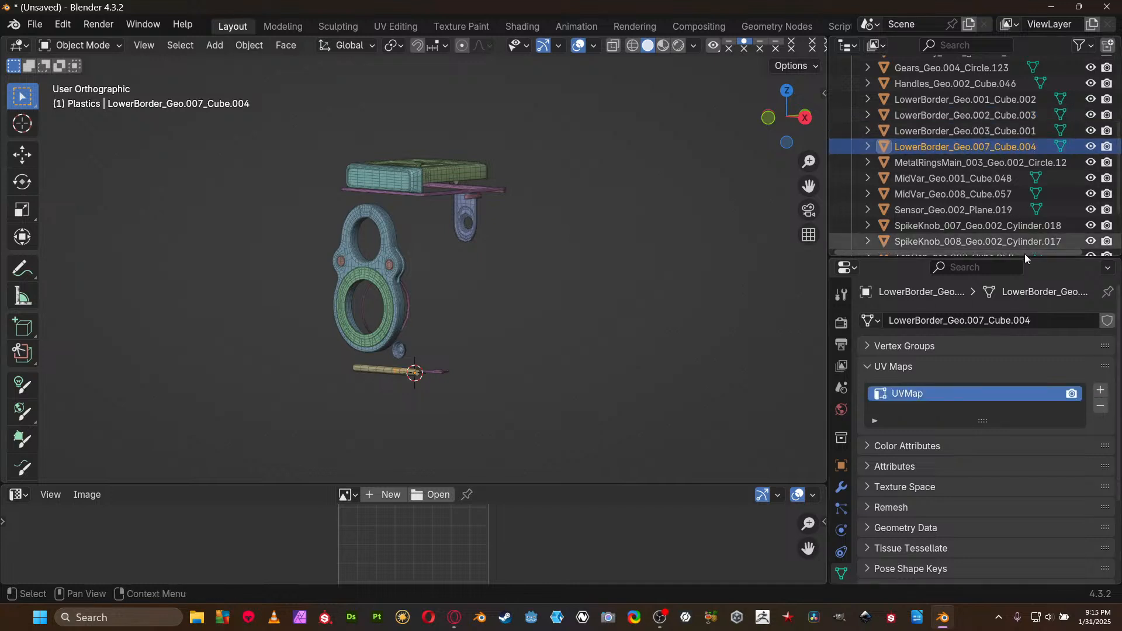
{"action": "left_click", "coordinate": [1100, 408]}
Remove UVMap from the MetalRingsMain_003_Geo.002_Circle.124 and MidVar_Geo.001_Cube.048 meshes
{"action": "left_click", "coordinate": [980, 166]}
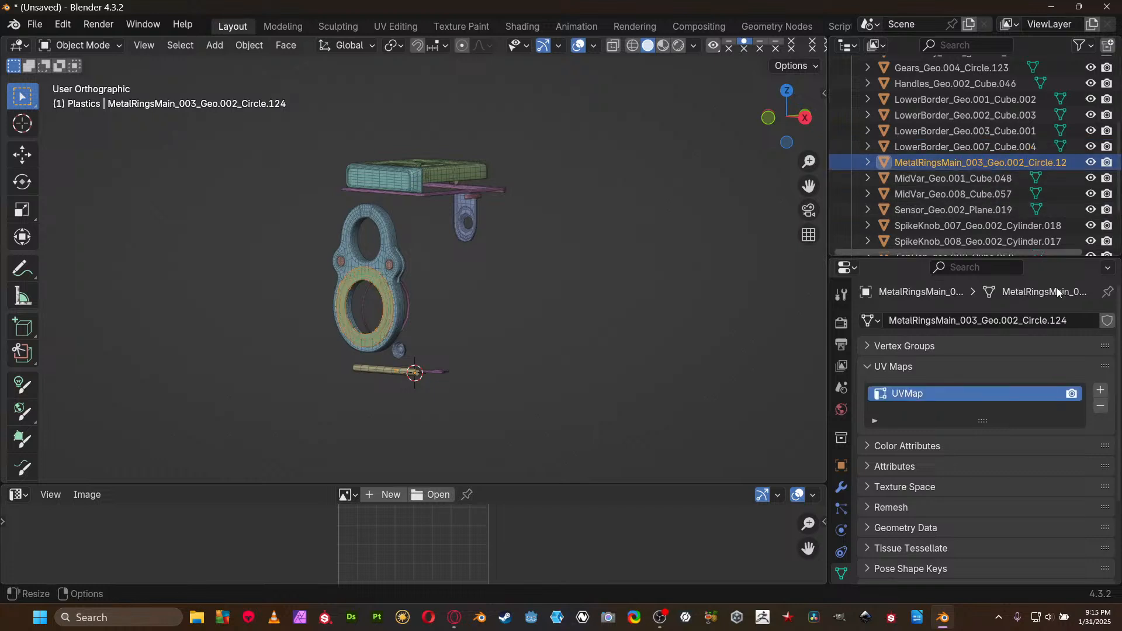
{"action": "left_click", "coordinate": [1100, 407]}
{"action": "left_click", "coordinate": [947, 178]}
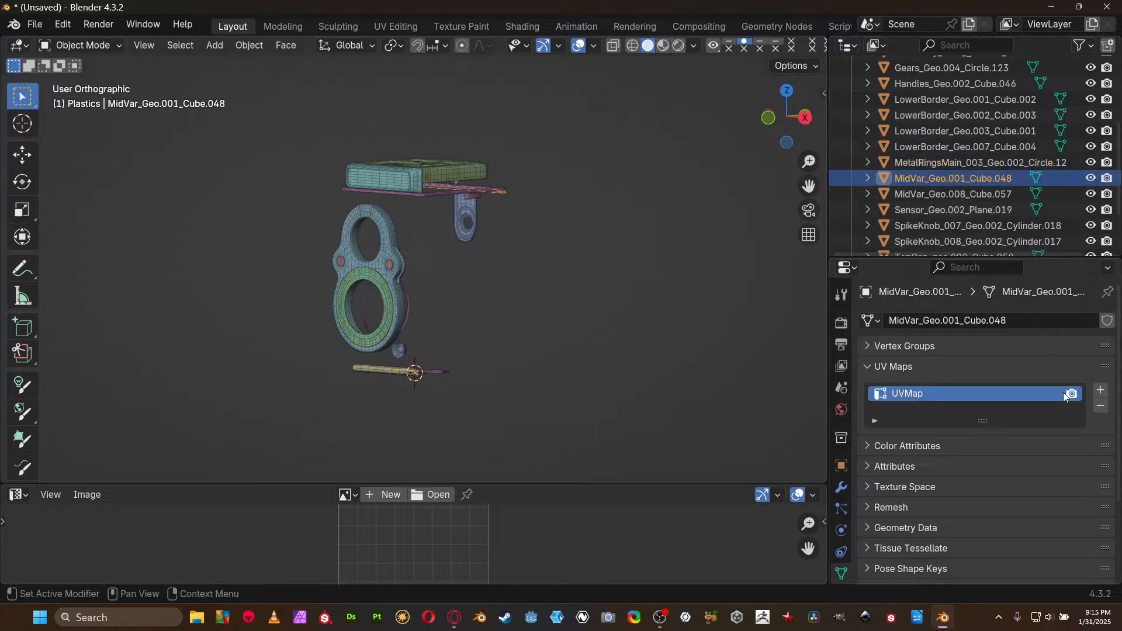
{"action": "left_click", "coordinate": [1100, 407]}
Check the UV maps of MidVar_Geo.008_Cube.057 and remove UVMap from Sensor_Geo.002_Plane.019 and SpikeKnob_007_Geo.002_Cylinder.018
{"action": "left_click", "coordinate": [961, 199]}
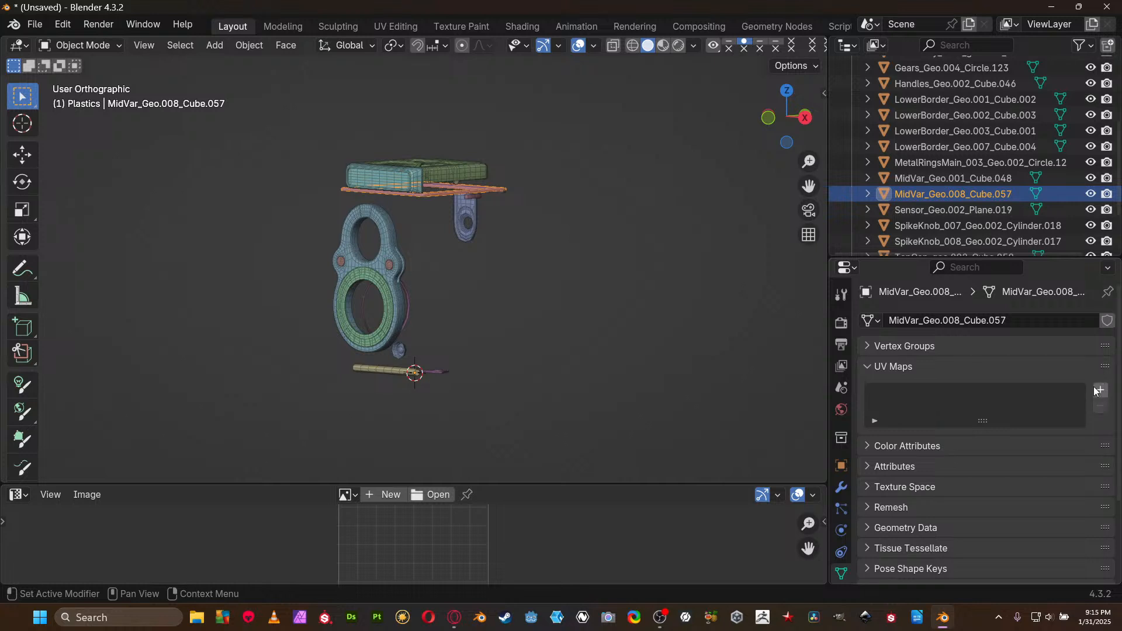
{"action": "left_click", "coordinate": [964, 211]}
{"action": "left_click", "coordinate": [1100, 407]}
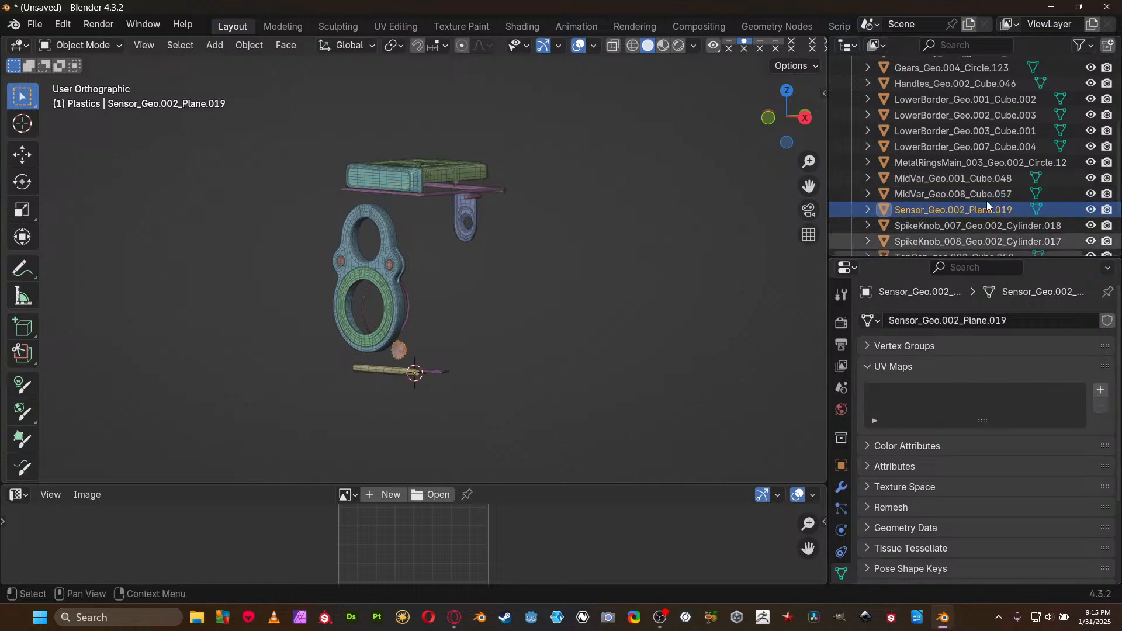
{"action": "left_click", "coordinate": [964, 225]}
{"action": "left_click", "coordinate": [1100, 406]}
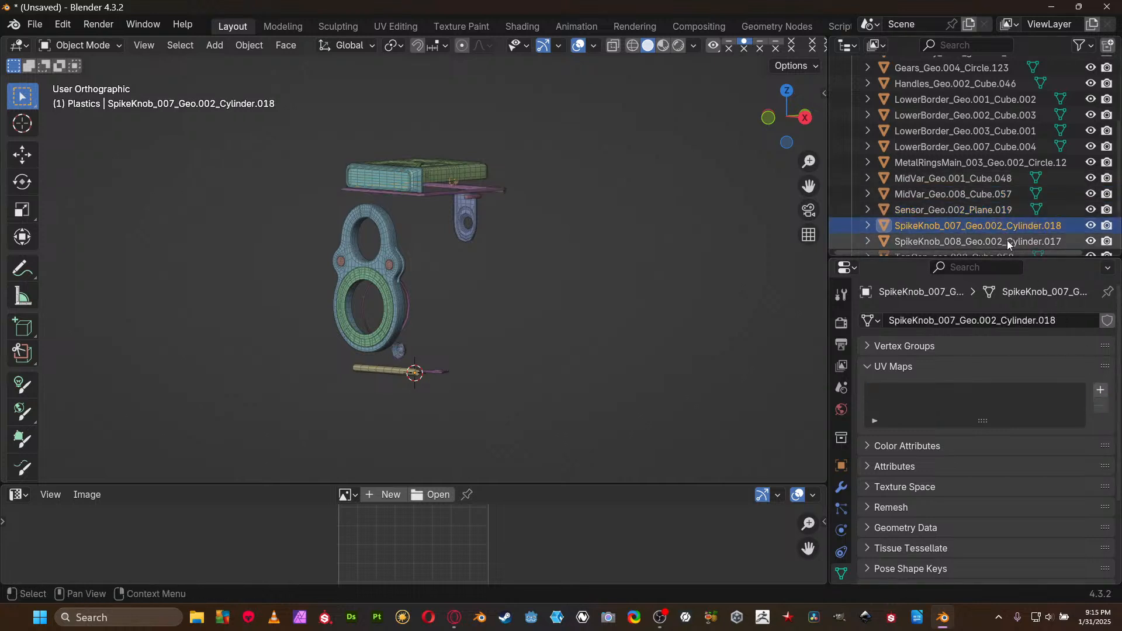
Remove UVMap from the SpikeKnob_008_Geo.002_Cylinder.017, TopCap_geo.002_Cube.059 and ViewerLens_Geo.004_Cube.060 meshes
{"action": "scroll", "coordinate": [1000, 222], "scroll_direction": "down", "scroll_amount": 3}
{"action": "left_click", "coordinate": [990, 180]}
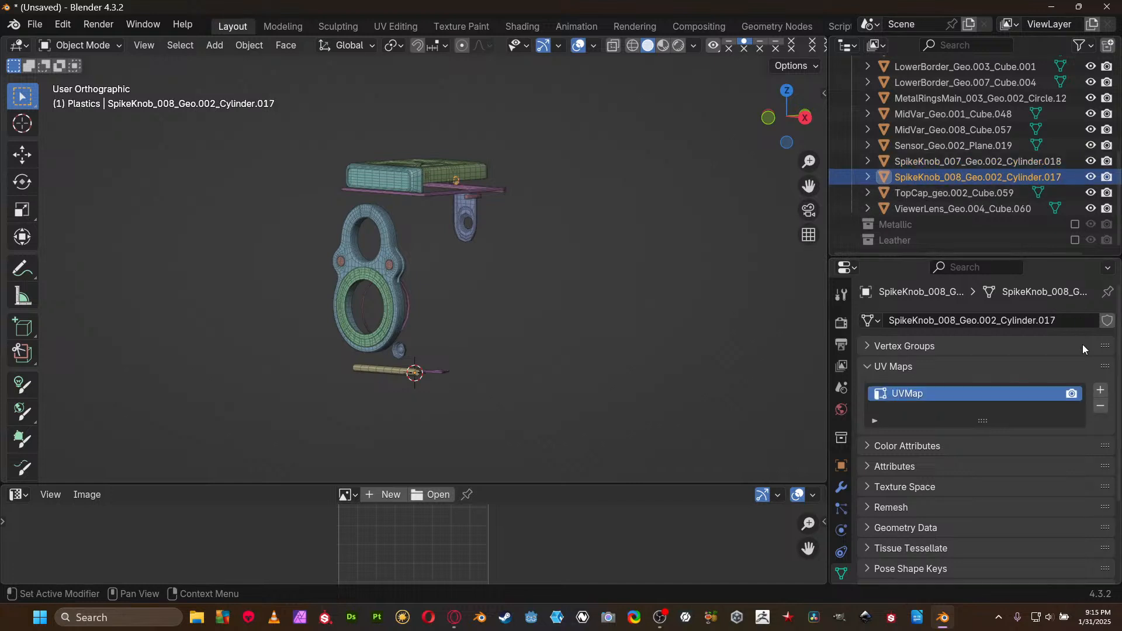
{"action": "left_click", "coordinate": [1100, 406]}
{"action": "left_click", "coordinate": [988, 193]}
{"action": "left_click", "coordinate": [1101, 406]}
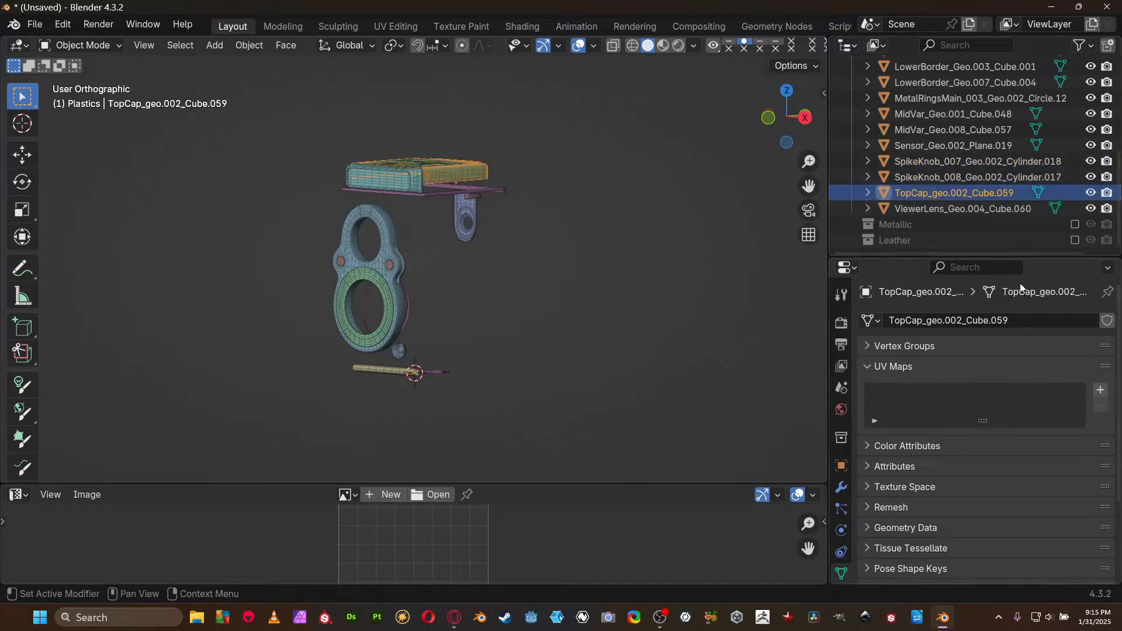
{"action": "left_click", "coordinate": [977, 209]}
{"action": "left_click", "coordinate": [1100, 406]}
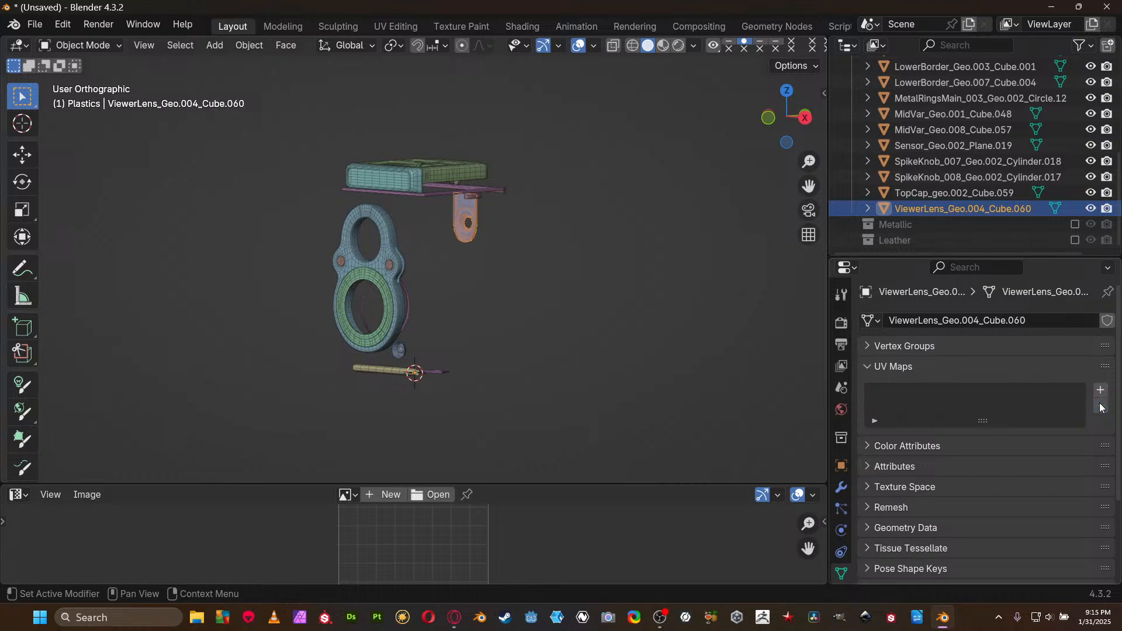
Select all objects in the Plastics collection and turn on the Screencast Keys display for the viewport
{"action": "scroll", "coordinate": [944, 167], "scroll_direction": "up", "scroll_amount": 5}
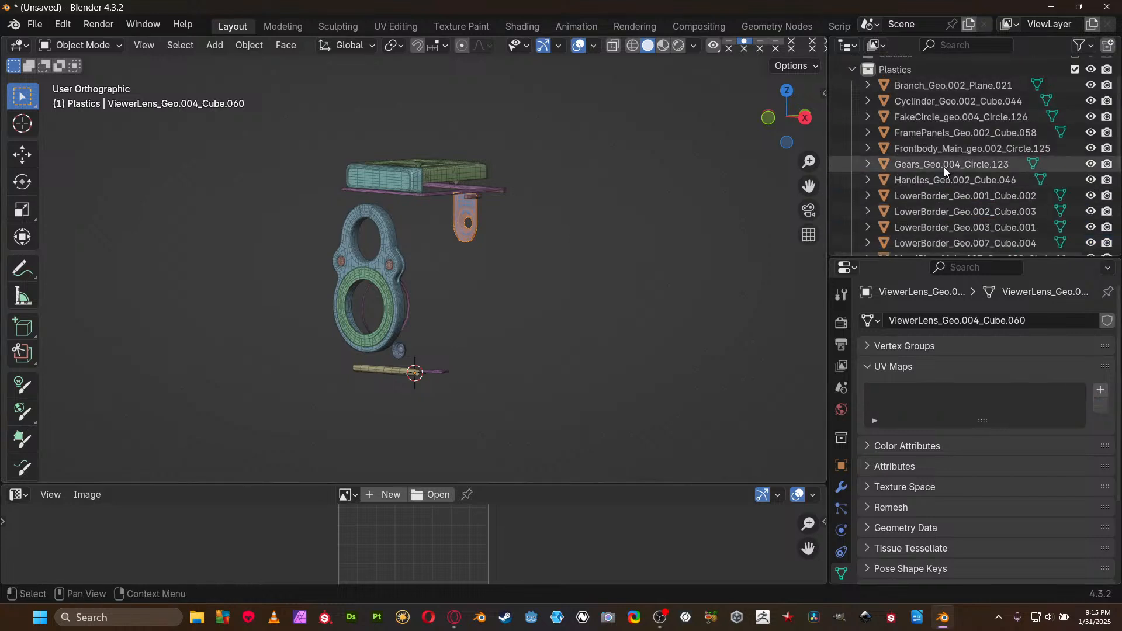
{"action": "key", "text": "a"}
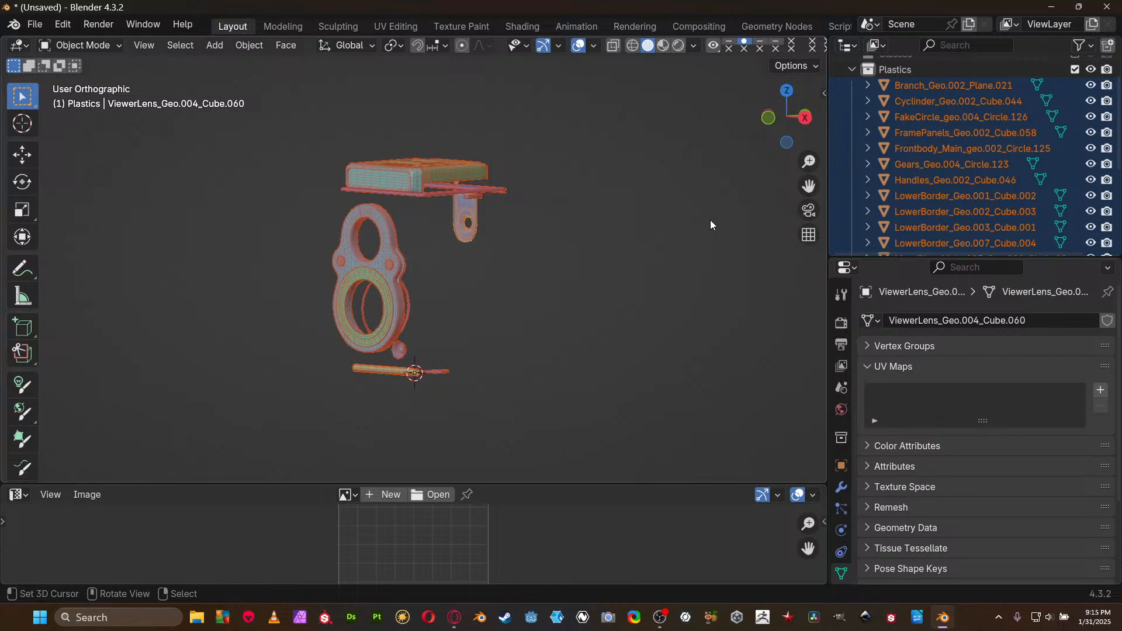
{"action": "key", "text": "n"}
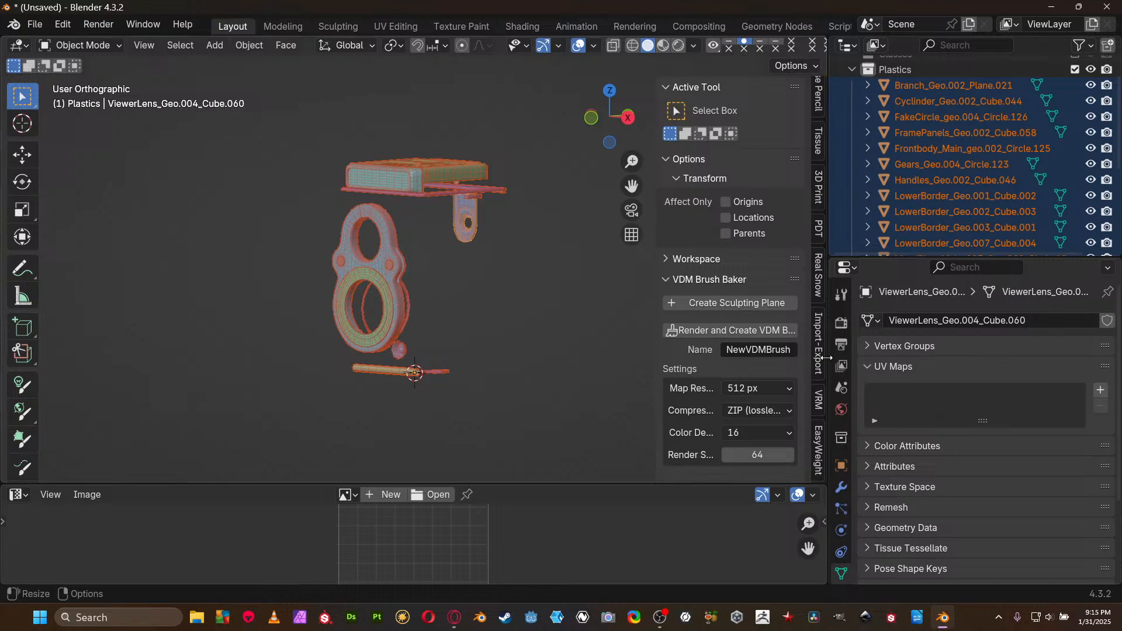
{"action": "scroll", "coordinate": [809, 409], "scroll_direction": "down", "scroll_amount": 4}
{"action": "scroll", "coordinate": [815, 397], "scroll_direction": "down", "scroll_amount": 5}
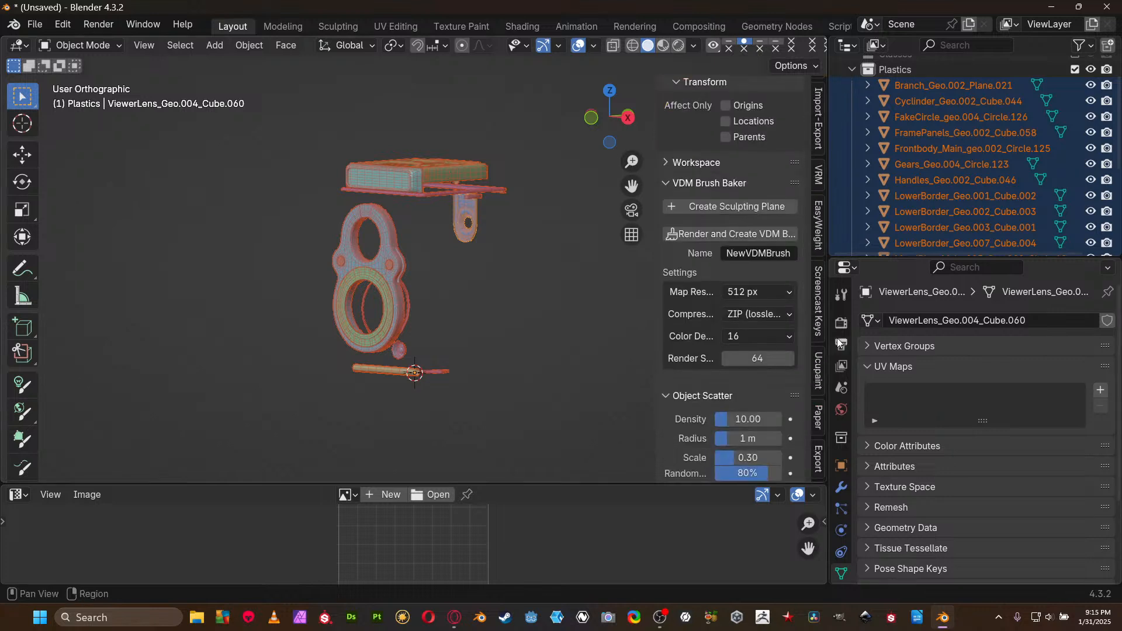
{"action": "left_click", "coordinate": [819, 314]}
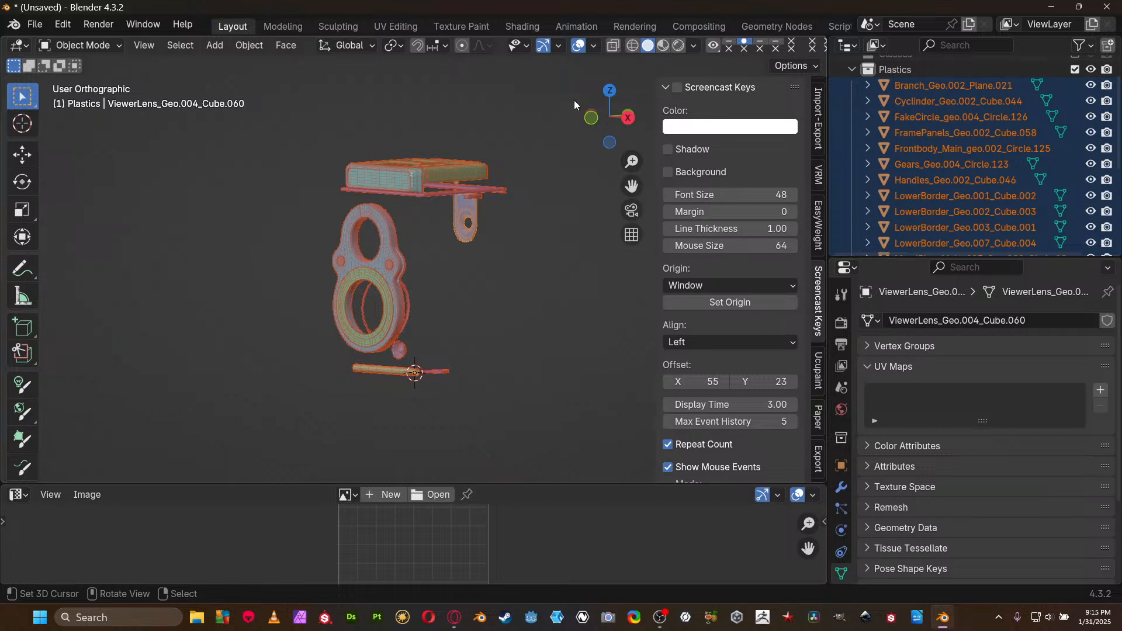
{"action": "left_click", "coordinate": [678, 87]}
{"action": "middle_click_drag", "start_coordinate": [479, 271], "coordinate": [521, 283]}
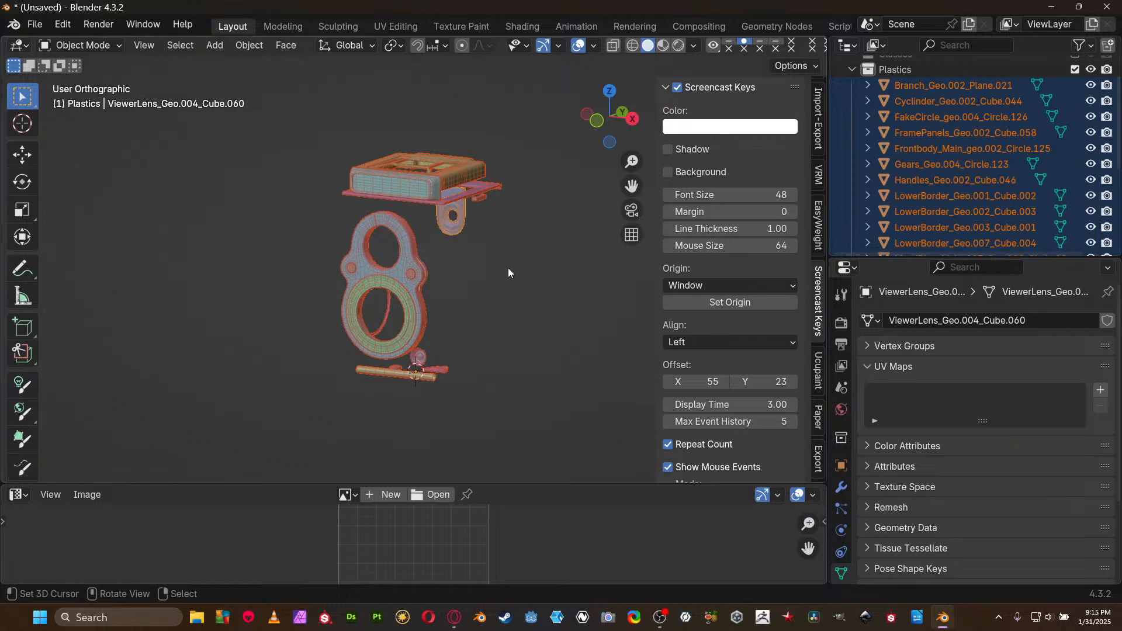
Activate the Move tool for the selected parts and collapse the Move operation's settings
{"action": "left_click", "coordinate": [23, 157]}
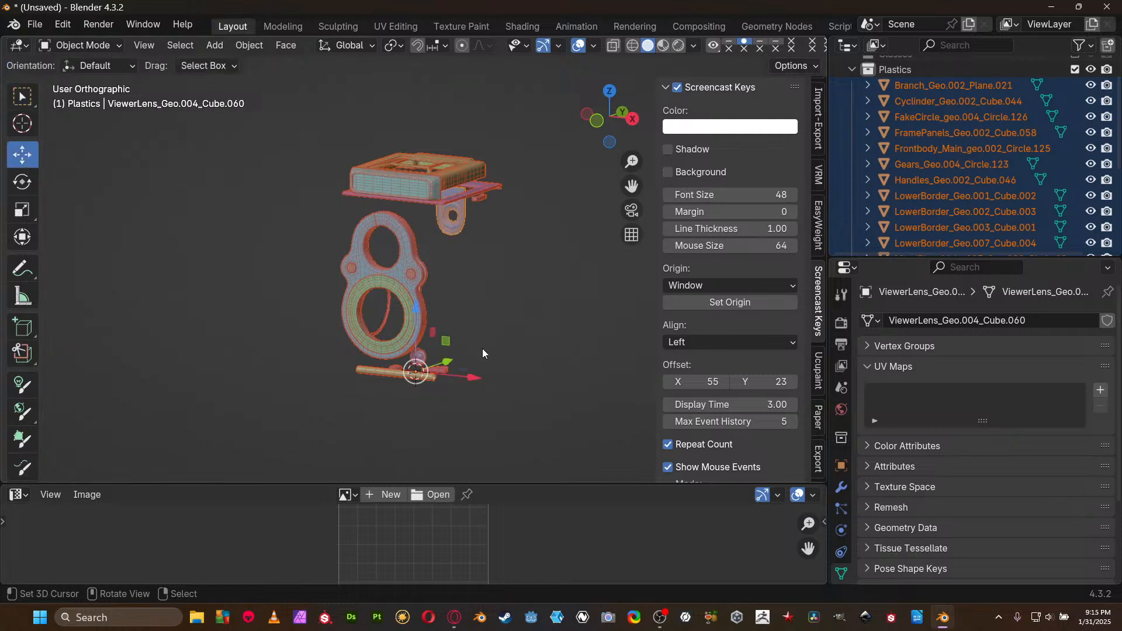
{"action": "left_click", "coordinate": [477, 383]}
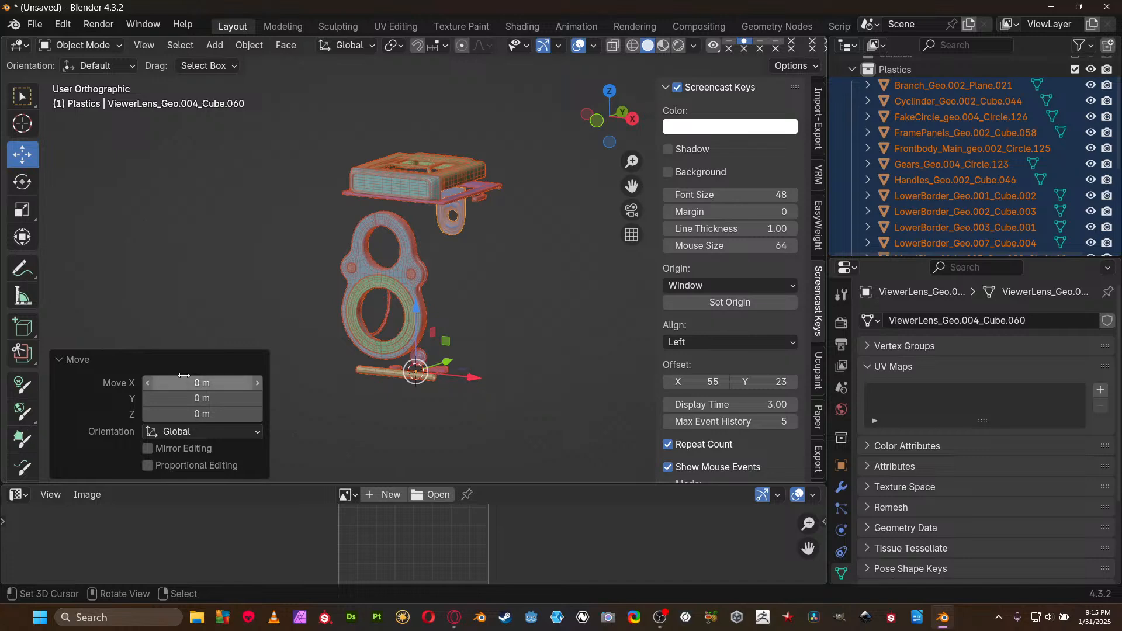
{"action": "left_click", "coordinate": [74, 360]}
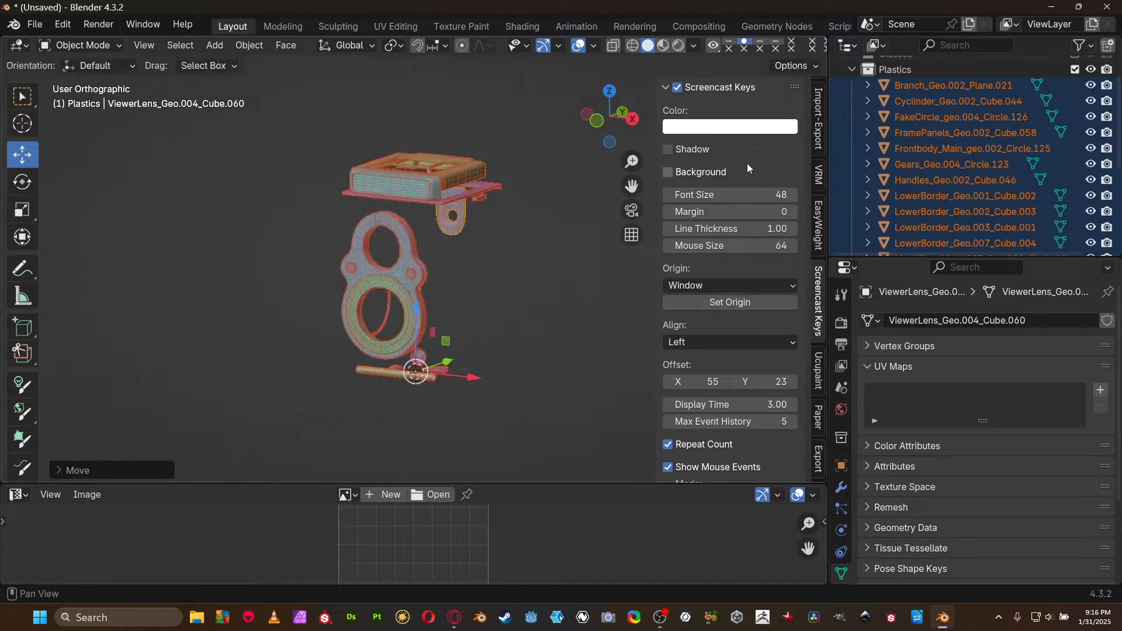
{"action": "middle_click_drag", "start_coordinate": [548, 332], "coordinate": [521, 320], "text": "shift"}
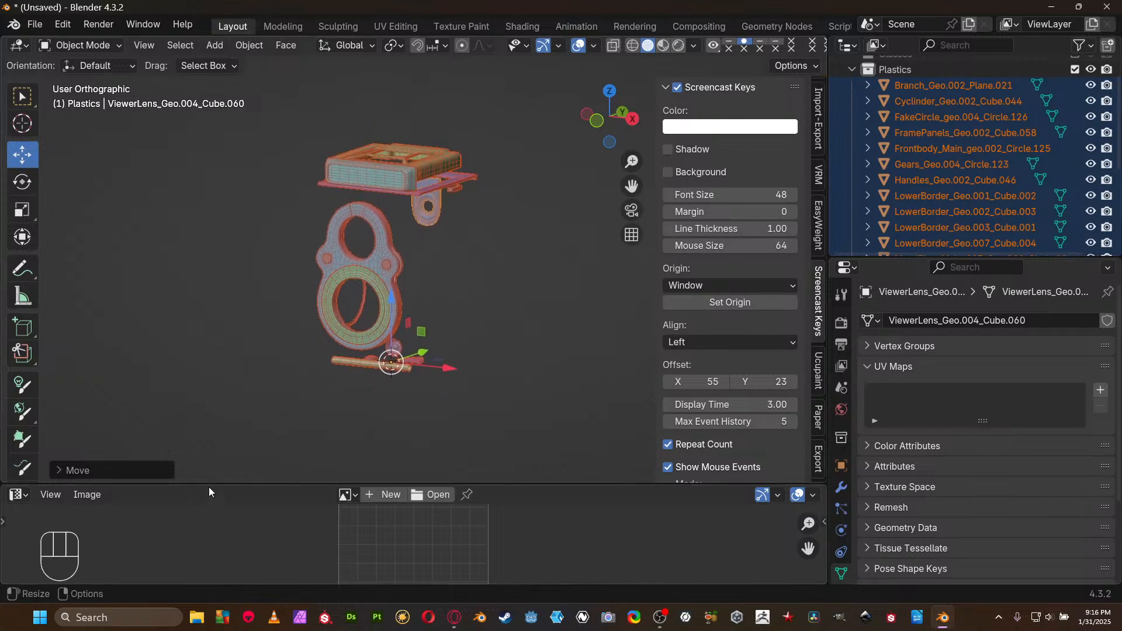
Enlarge the image editor area and look through the Screencast Keys settings, including the origin options
{"action": "left_click_drag", "start_coordinate": [209, 487], "coordinate": [209, 402]}
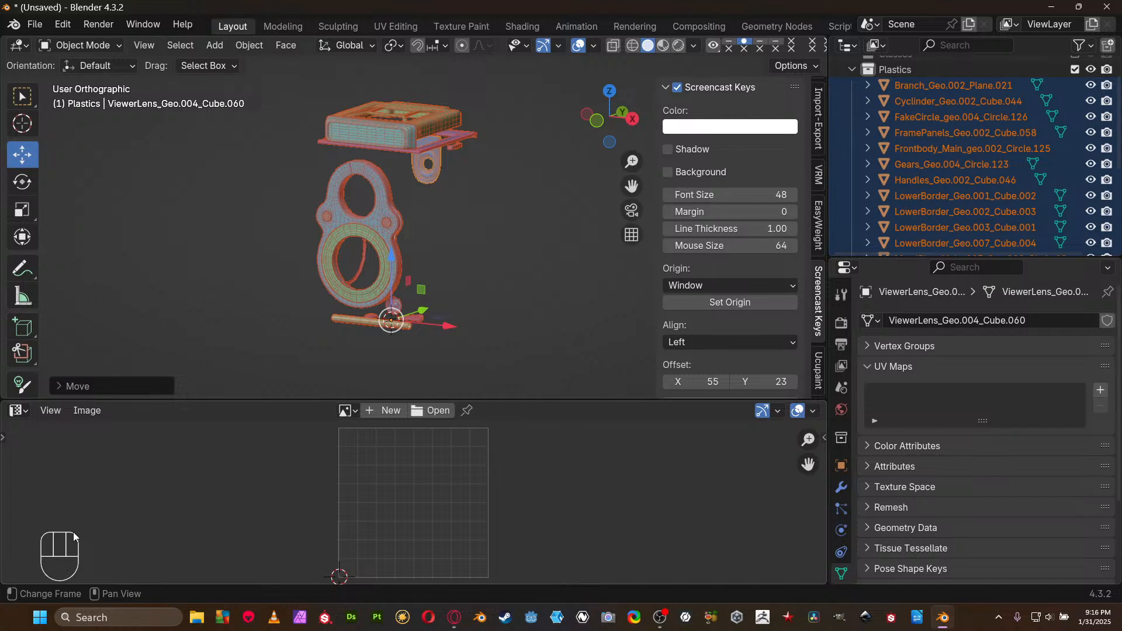
{"action": "scroll", "coordinate": [729, 152], "scroll_direction": "down", "scroll_amount": 5}
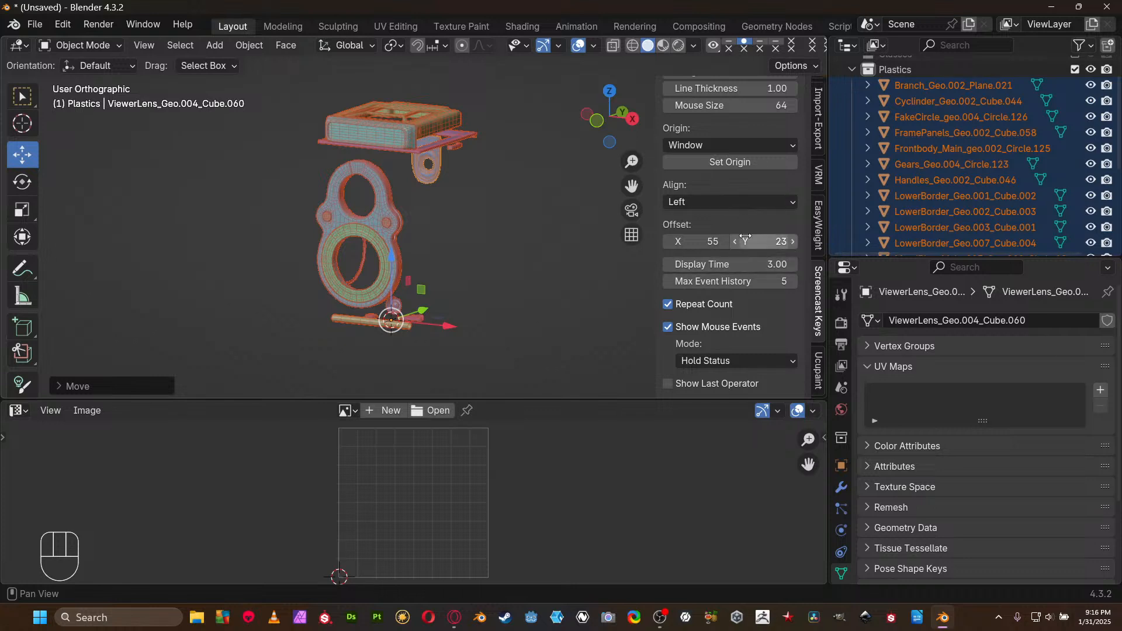
{"action": "scroll", "coordinate": [745, 237], "scroll_direction": "up", "scroll_amount": 5}
{"action": "scroll", "coordinate": [747, 216], "scroll_direction": "down", "scroll_amount": 1}
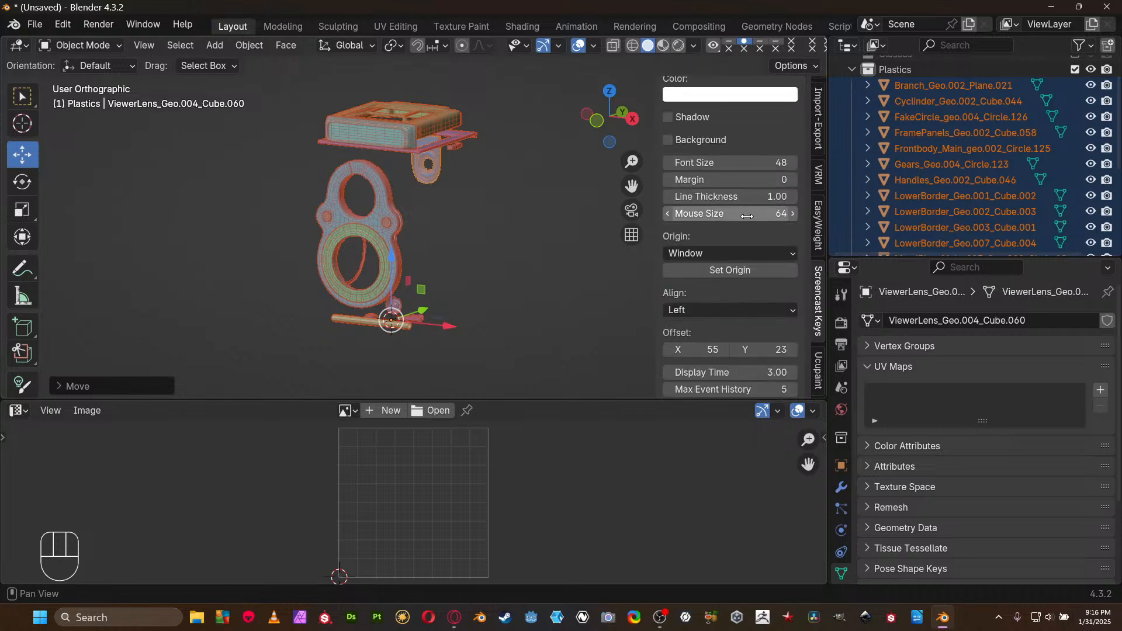
{"action": "left_click", "coordinate": [727, 255]}
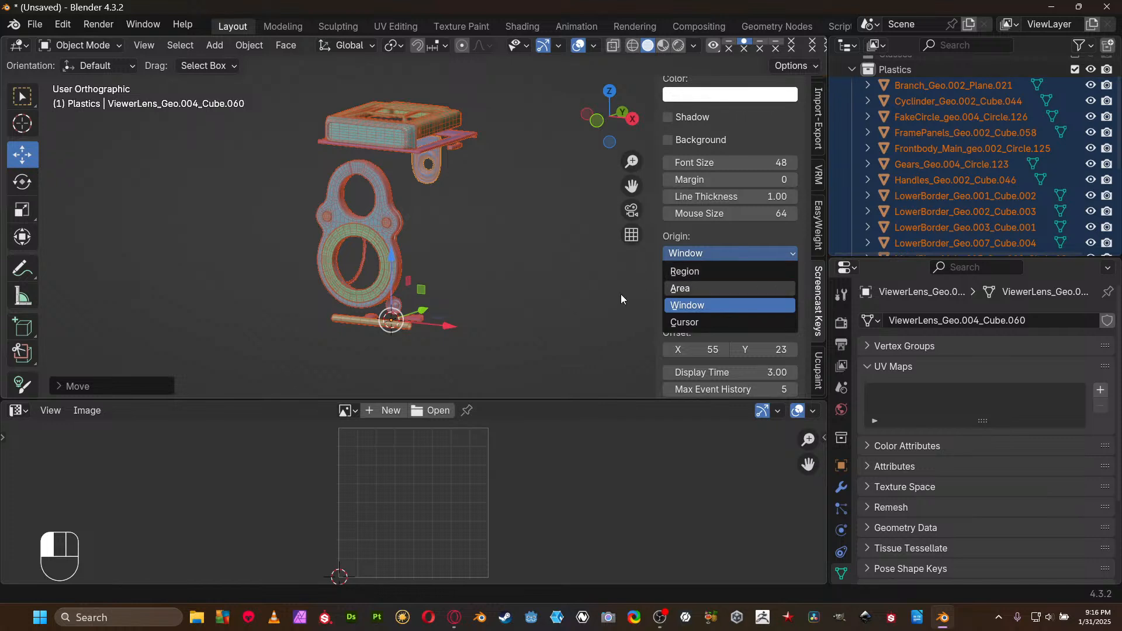
{"action": "scroll", "coordinate": [751, 322], "scroll_direction": "down", "scroll_amount": 5}
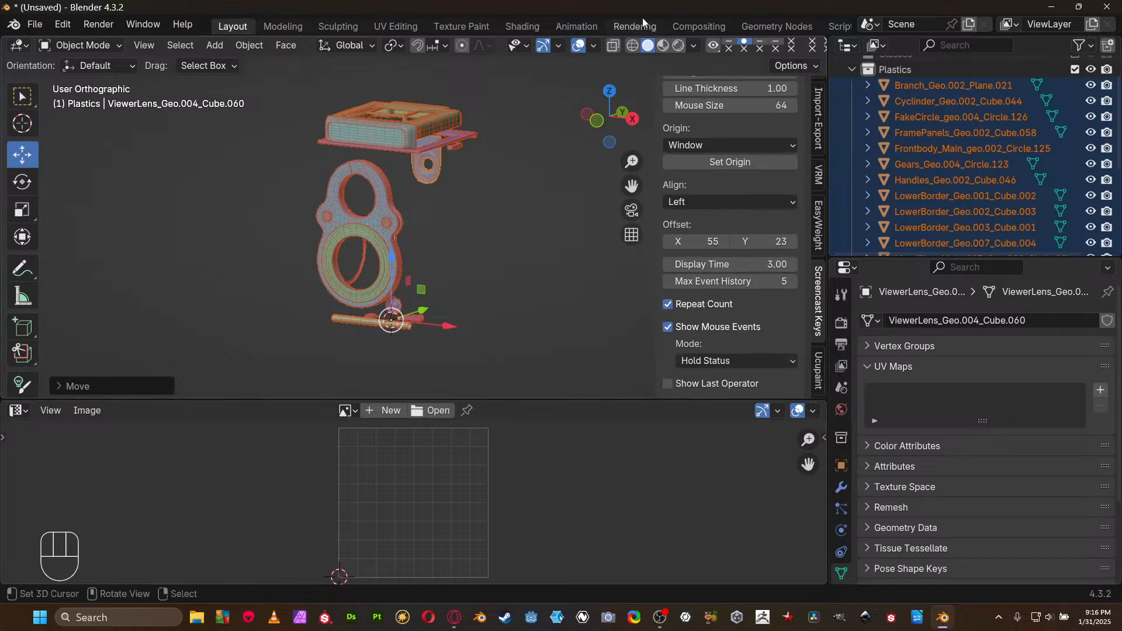
{"action": "scroll", "coordinate": [689, 241], "scroll_direction": "up", "scroll_amount": 2}
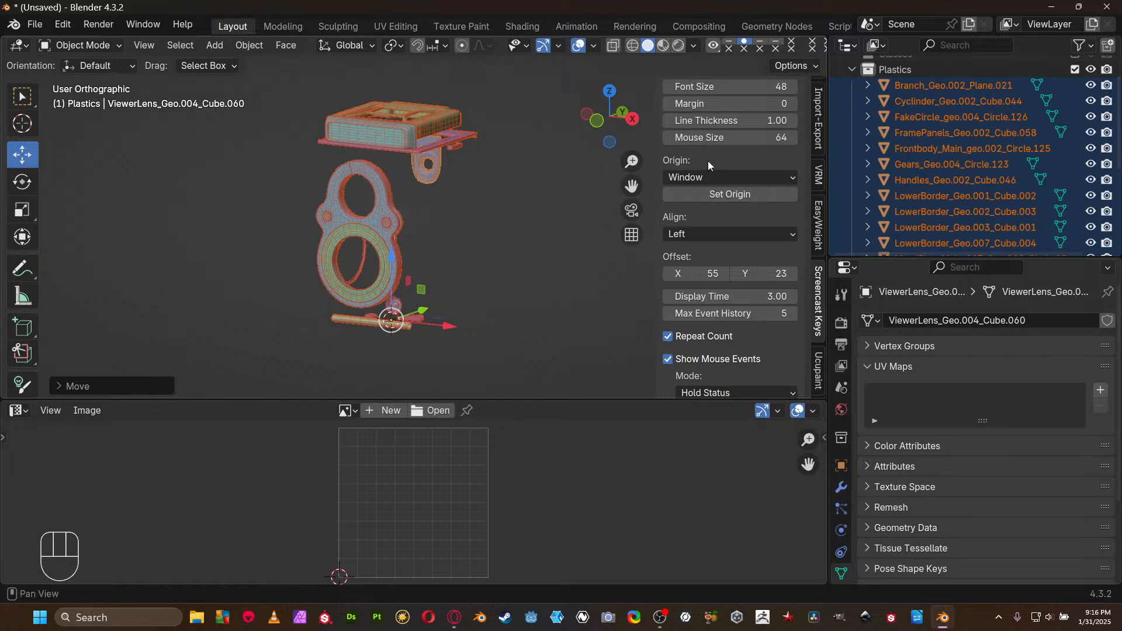
{"action": "scroll", "coordinate": [730, 175], "scroll_direction": "up", "scroll_amount": 5}
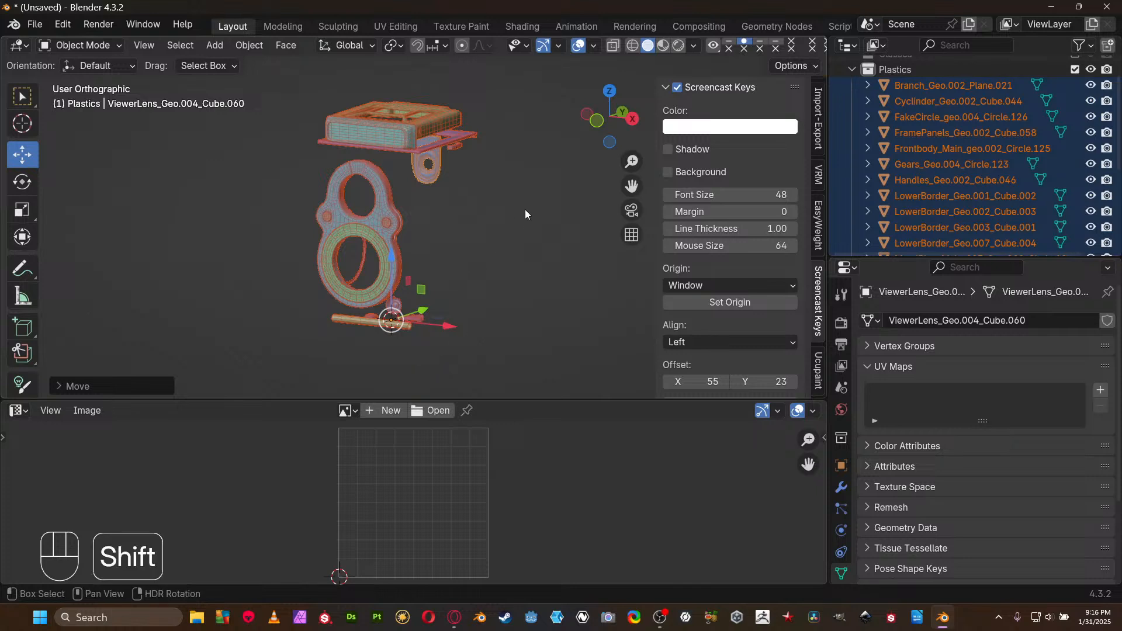
Maximize the 3D viewport and examine the selected Plastics parts up close from several angles
{"action": "middle_click_drag", "start_coordinate": [526, 212], "coordinate": [472, 272], "text": "shift"}
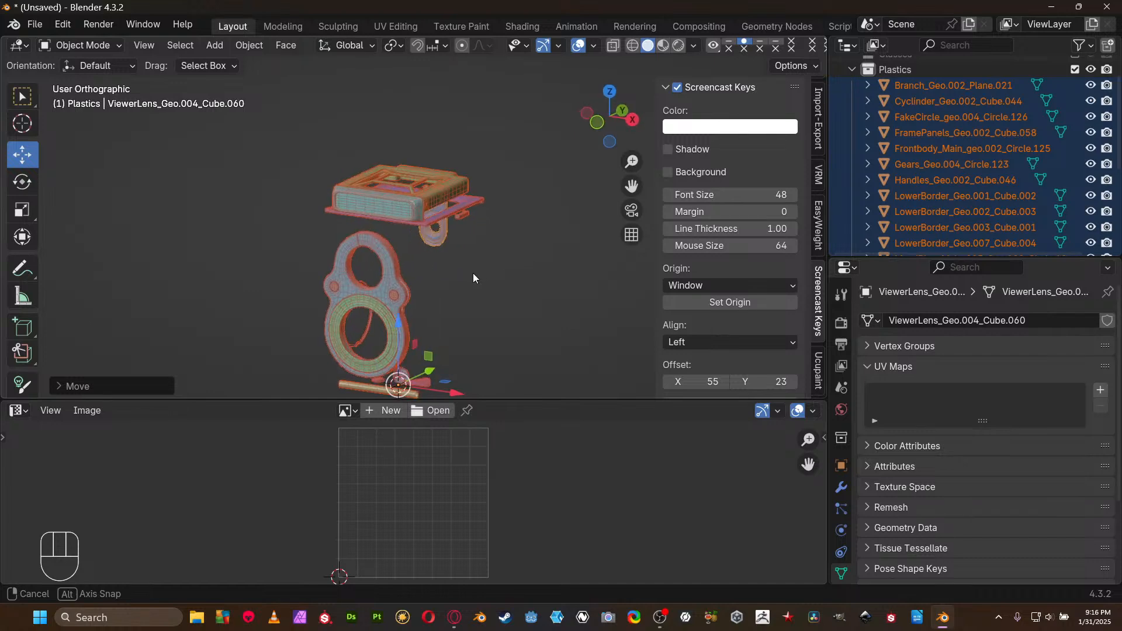
{"action": "key", "text": "ctrl+space"}
{"action": "scroll", "coordinate": [474, 288], "scroll_direction": "up", "scroll_amount": 4}
{"action": "middle_click_drag", "start_coordinate": [560, 281], "coordinate": [601, 290]}
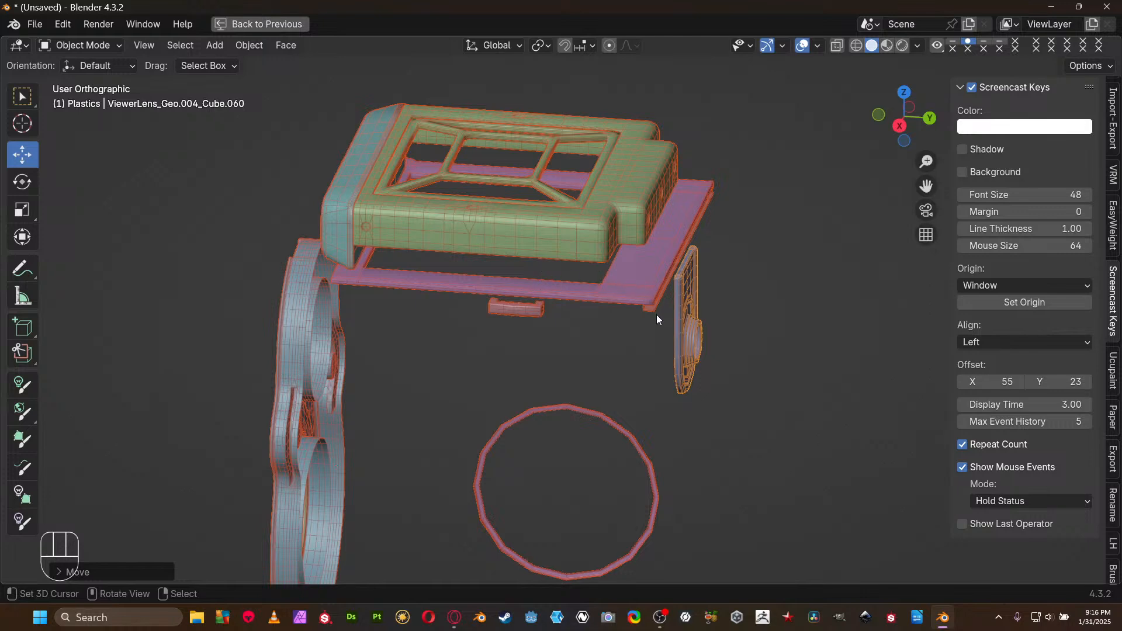
{"action": "middle_click_drag", "start_coordinate": [626, 350], "coordinate": [814, 361]}
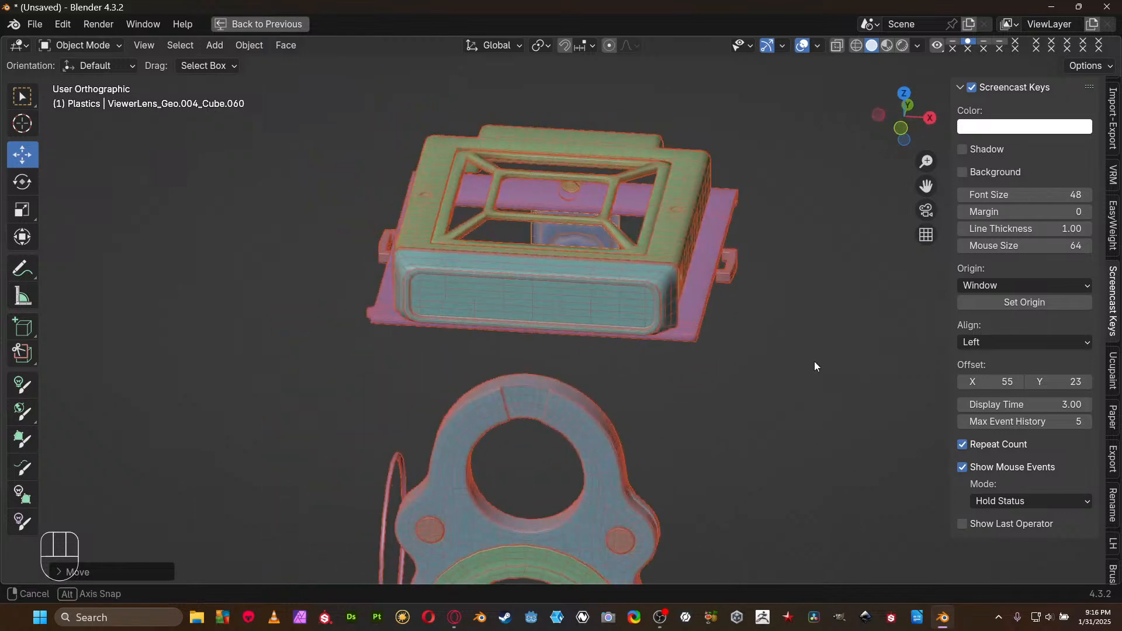
{"action": "middle_click_drag", "start_coordinate": [615, 384], "coordinate": [579, 284], "text": "shift"}
{"action": "middle_click_drag", "start_coordinate": [577, 327], "coordinate": [537, 231]}
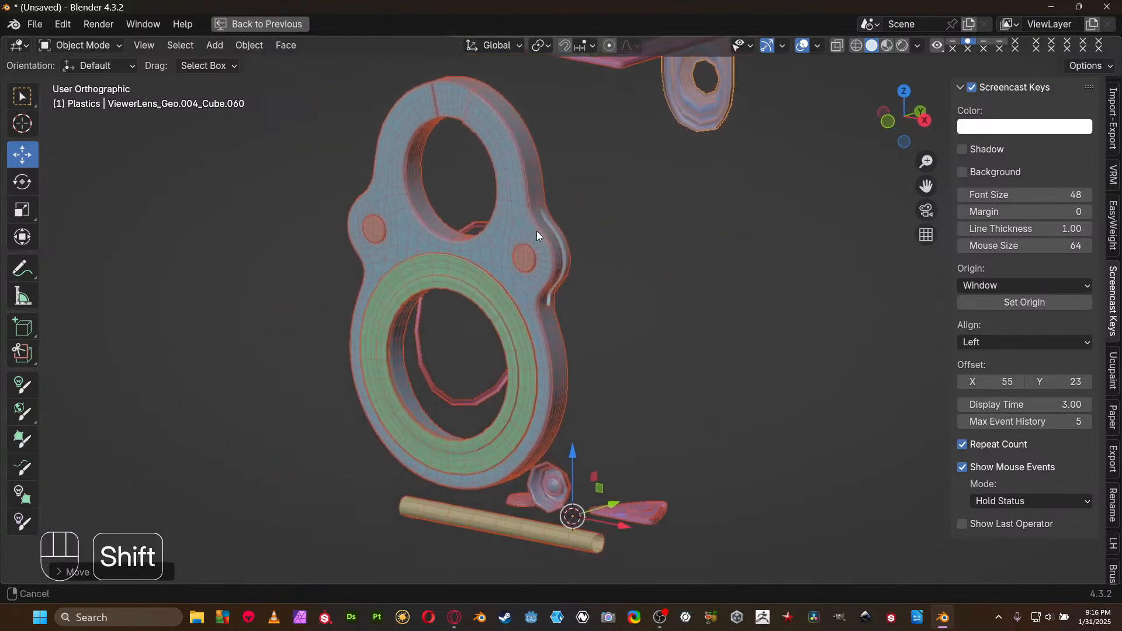
{"action": "middle_click_drag", "start_coordinate": [600, 359], "coordinate": [530, 341], "text": "shift"}
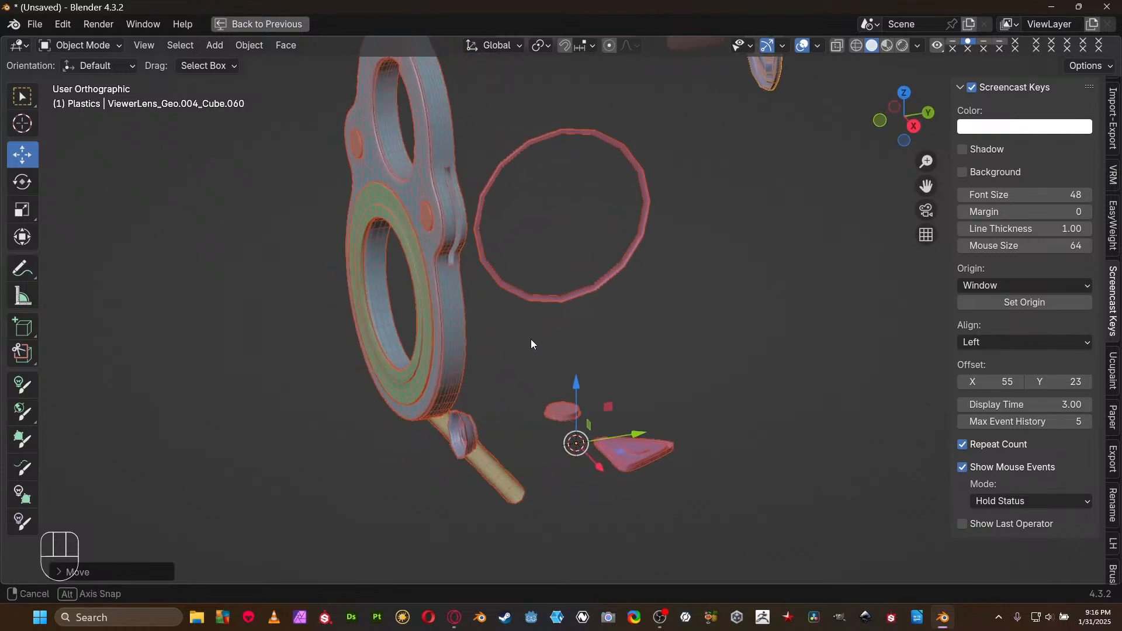
Restore the multi-area layout, enlarge the image editor area and show its sidebar
{"action": "middle_click_drag", "start_coordinate": [629, 384], "coordinate": [669, 351], "text": "shift"}
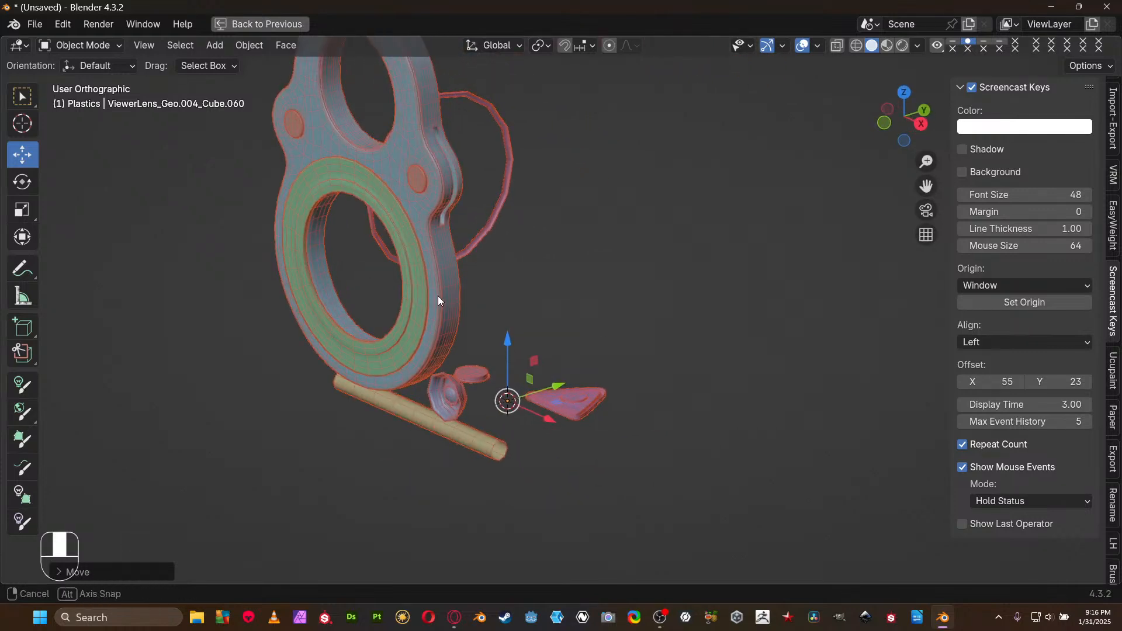
{"action": "middle_click_drag", "start_coordinate": [438, 297], "coordinate": [481, 295]}
{"action": "key", "text": "ctrl+space"}
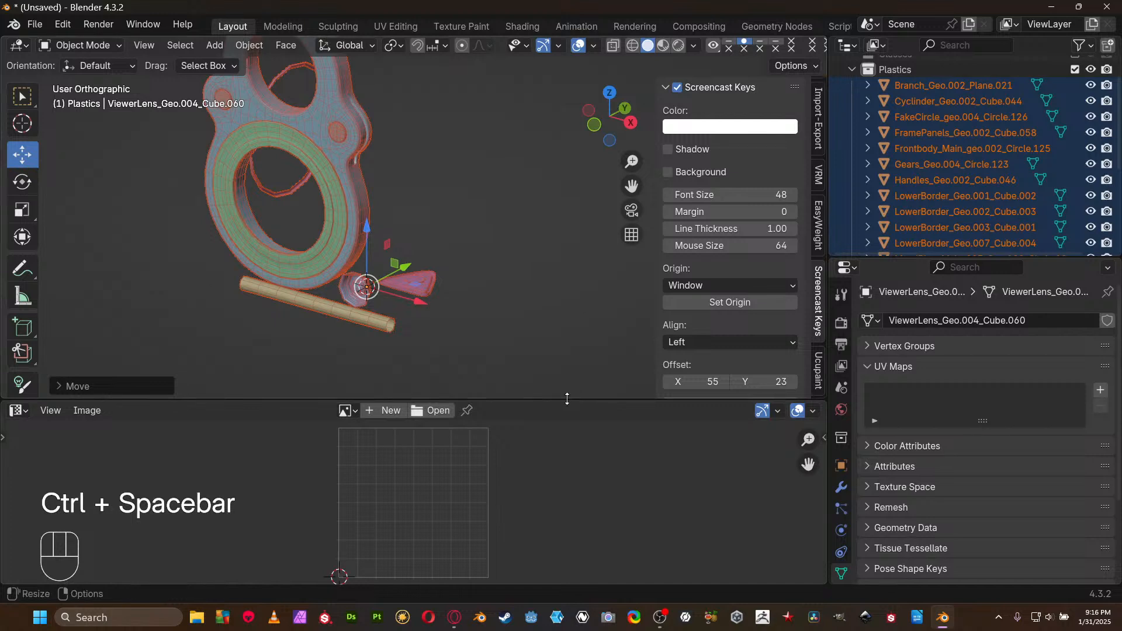
{"action": "left_click_drag", "start_coordinate": [568, 400], "coordinate": [596, 246]}
{"action": "key", "text": "n"}
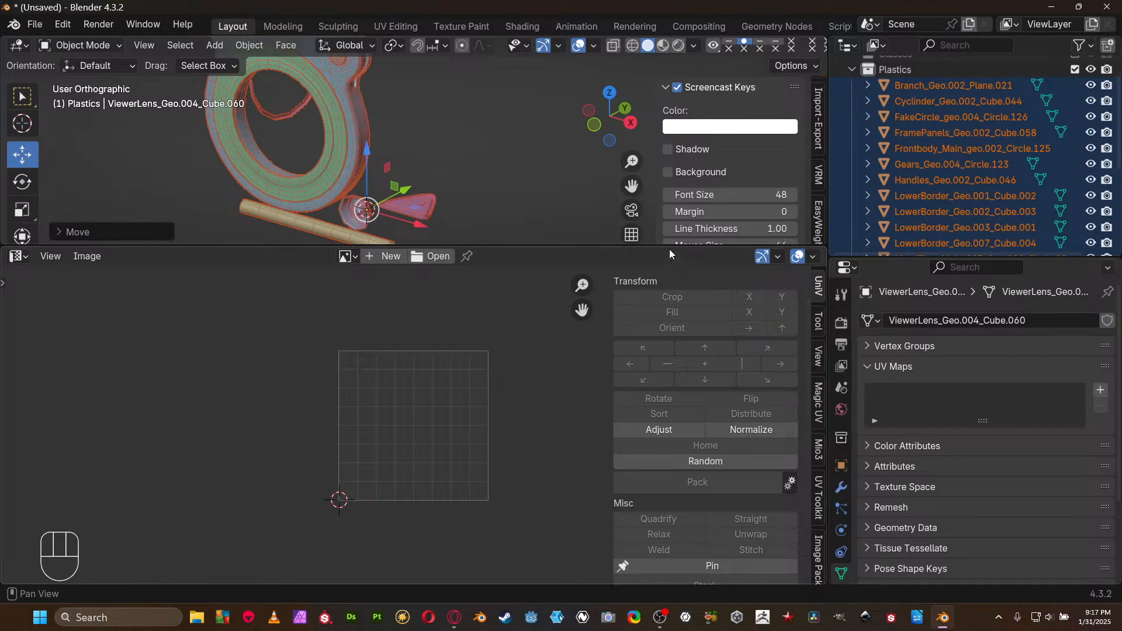
{"action": "left_click_drag", "start_coordinate": [670, 248], "coordinate": [690, 169]}
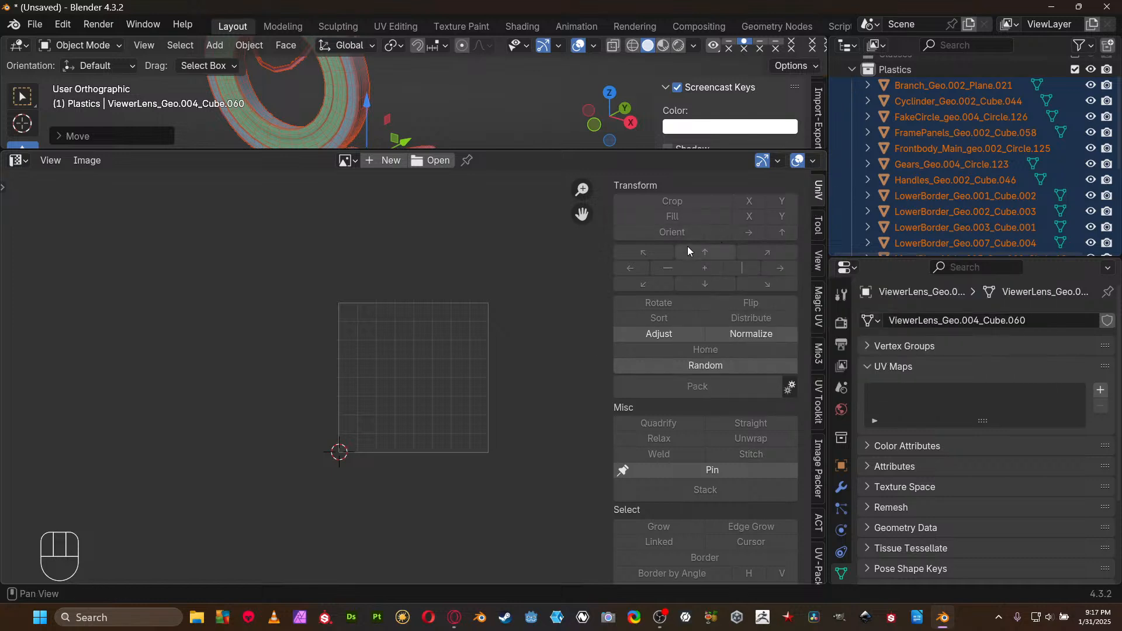
Look through the UniV tools in the image editor and inspect the Utility and Options sections of the Mio3 add-on
{"action": "scroll", "coordinate": [700, 389], "scroll_direction": "down", "scroll_amount": 4}
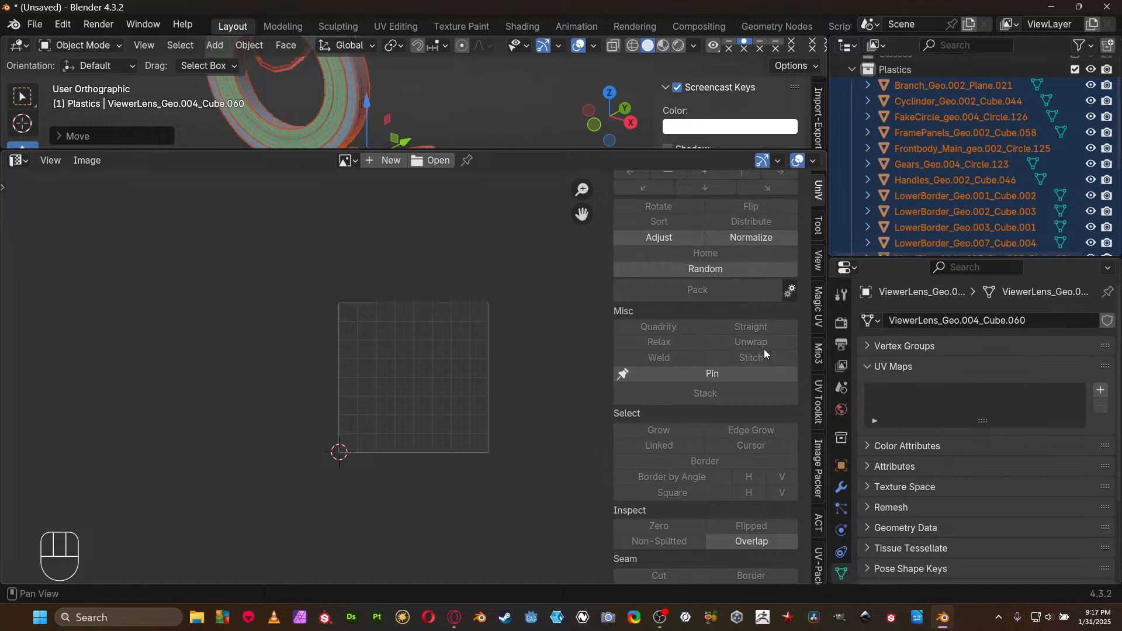
{"action": "scroll", "coordinate": [752, 362], "scroll_direction": "down", "scroll_amount": 2}
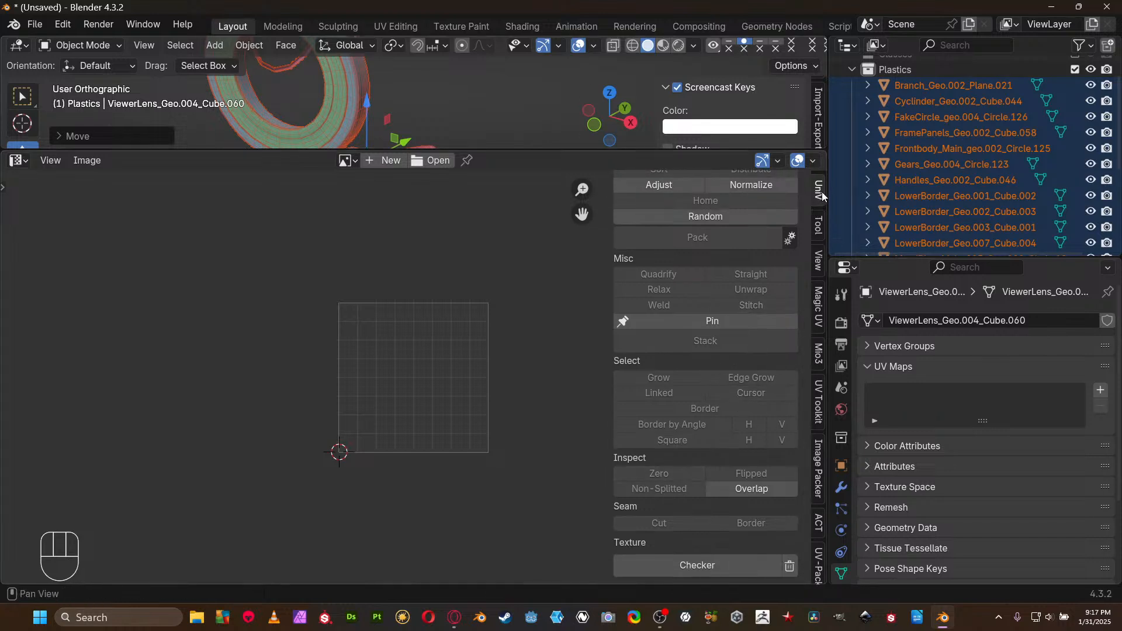
{"action": "left_click", "coordinate": [820, 233]}
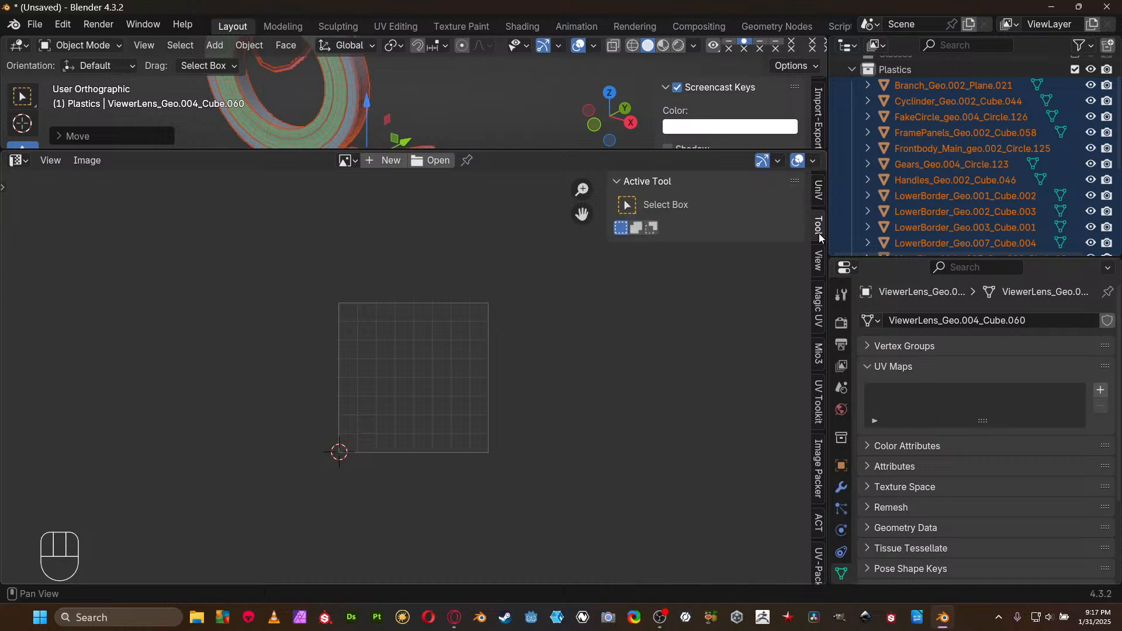
{"action": "left_click", "coordinate": [818, 364]}
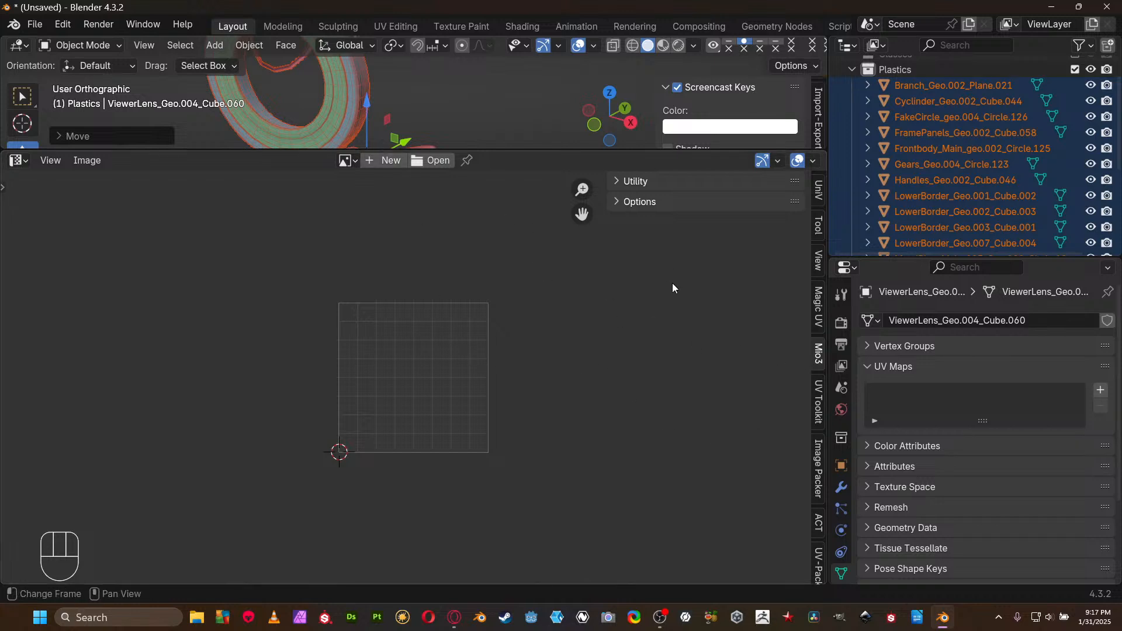
{"action": "left_click", "coordinate": [616, 190]}
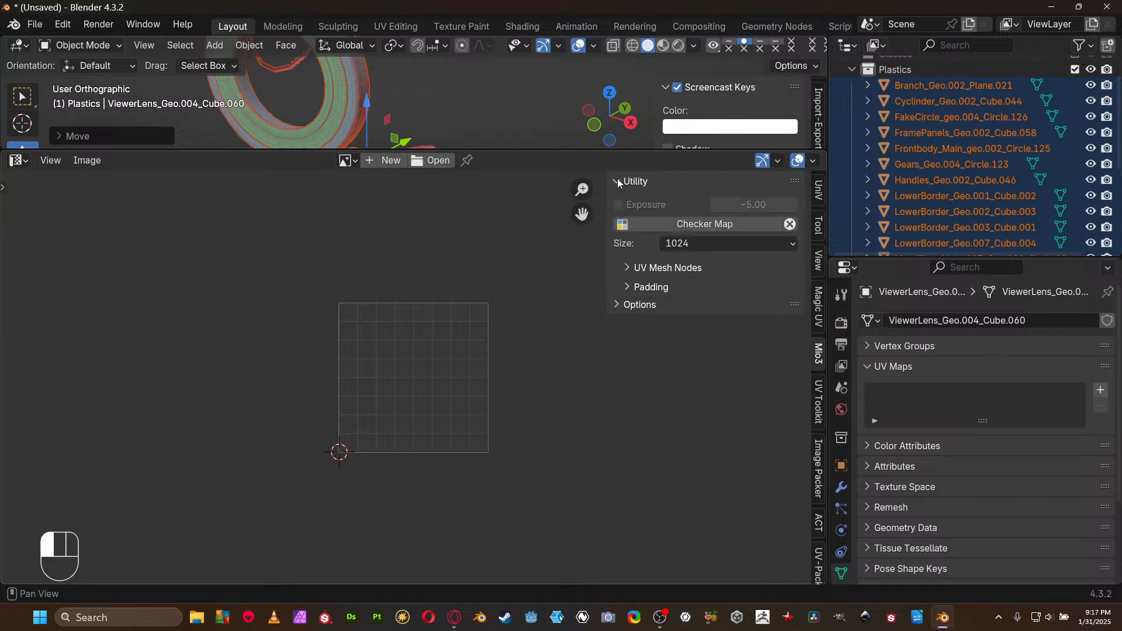
{"action": "left_click", "coordinate": [616, 308]}
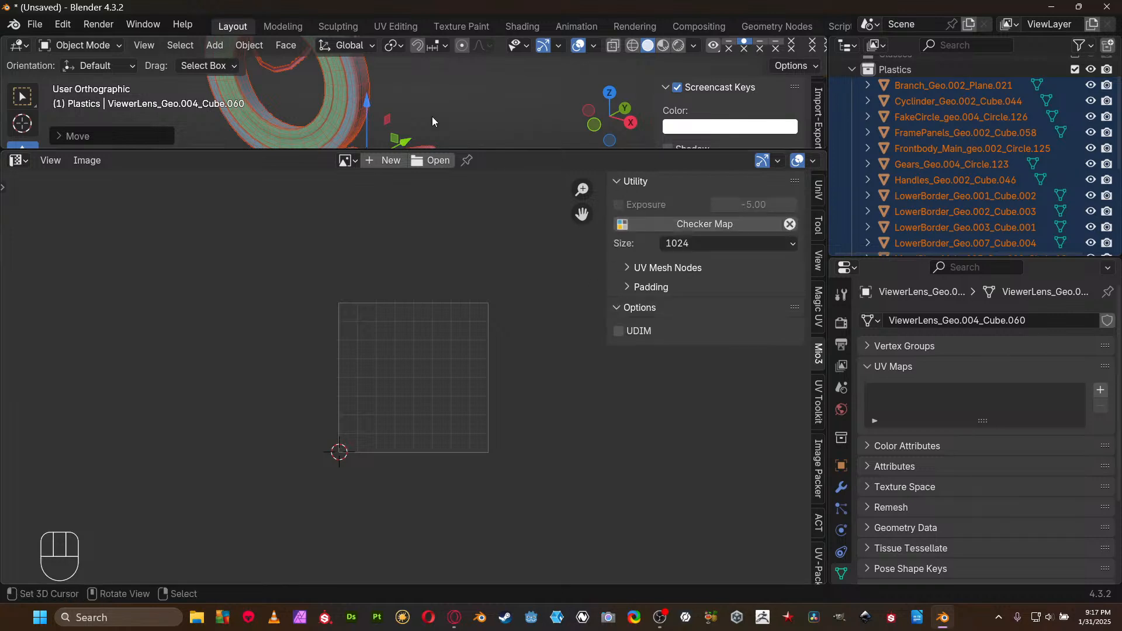
Select only the Frontbody_Main part in the viewport and put it in Edit Mode
{"action": "right_click", "coordinate": [369, 114]}
{"action": "key", "text": "Tab"}
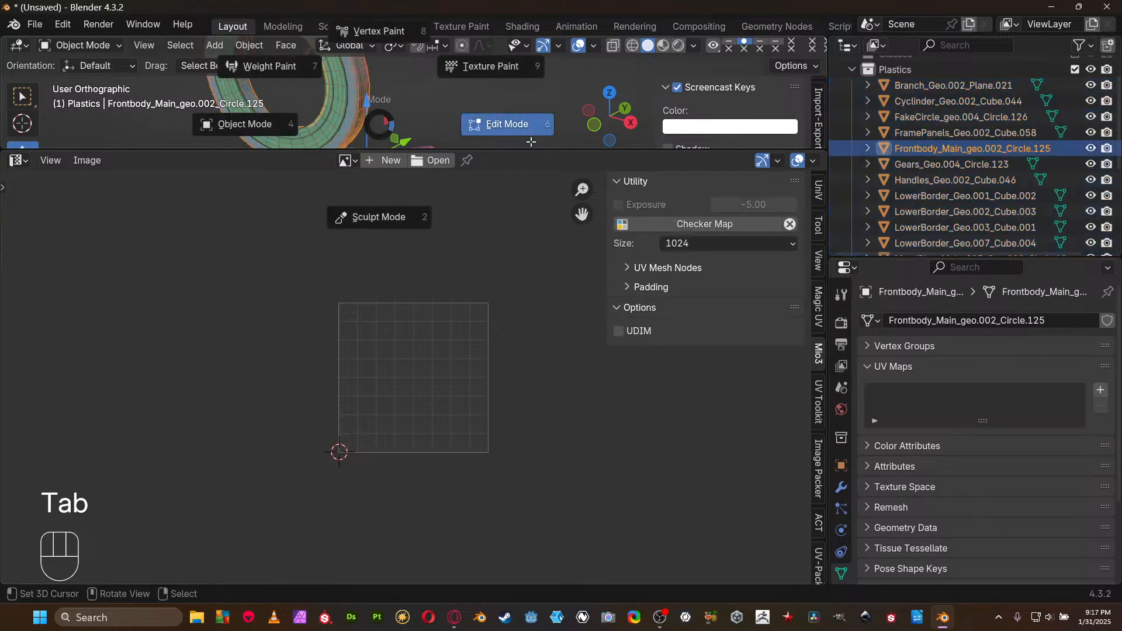
{"action": "left_click", "coordinate": [511, 119]}
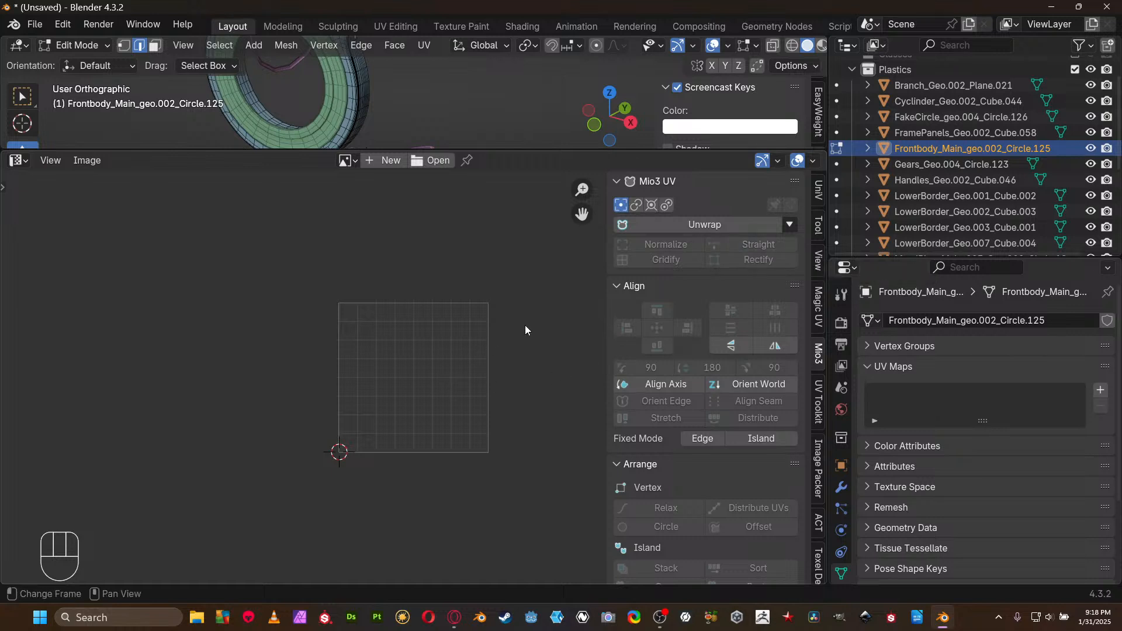
Examine the Mio3 UV add-on's tools, covering its Unwrap, Align, Arrange, Symmetrize, Select and Utility sections
{"action": "left_click", "coordinate": [790, 226]}
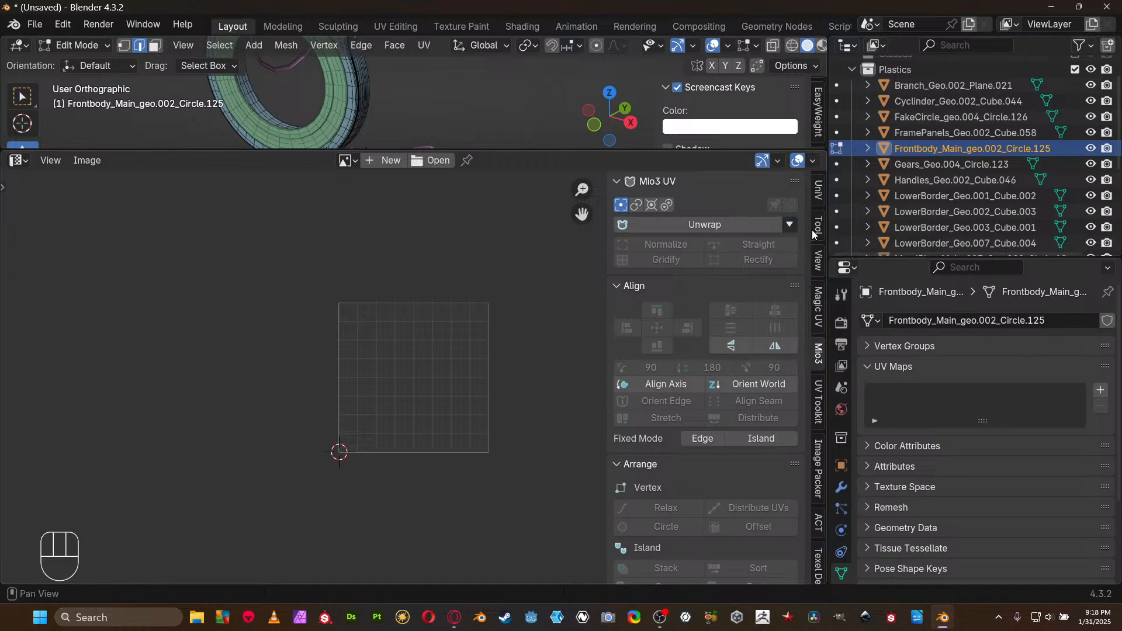
{"action": "left_click", "coordinate": [794, 222]}
{"action": "scroll", "coordinate": [696, 457], "scroll_direction": "down", "scroll_amount": 4}
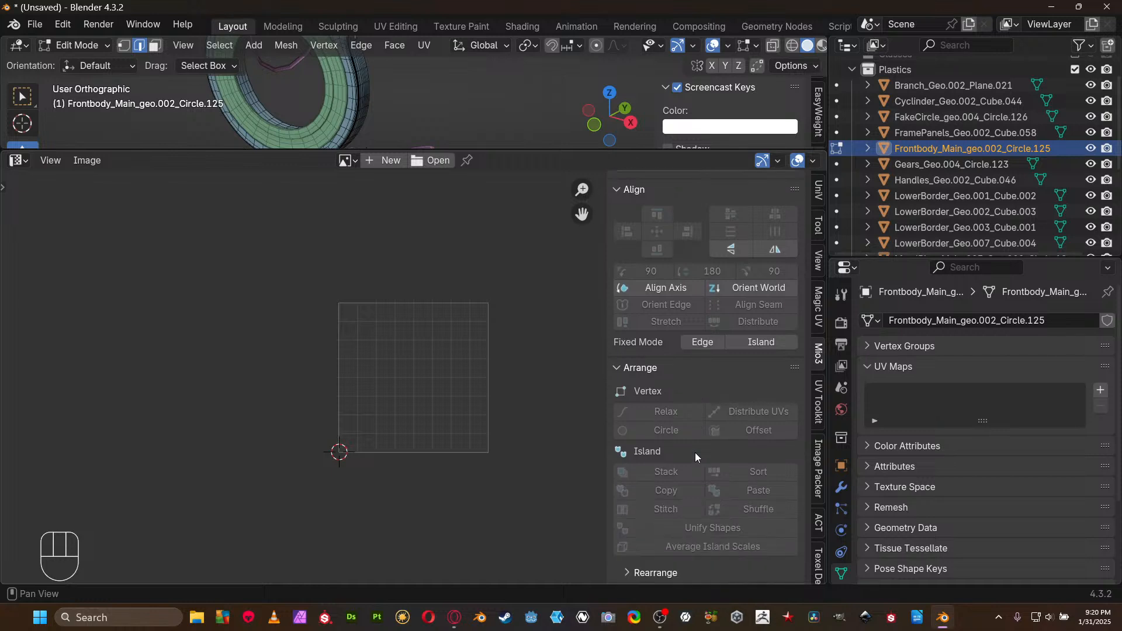
{"action": "scroll", "coordinate": [692, 442], "scroll_direction": "down", "scroll_amount": 3}
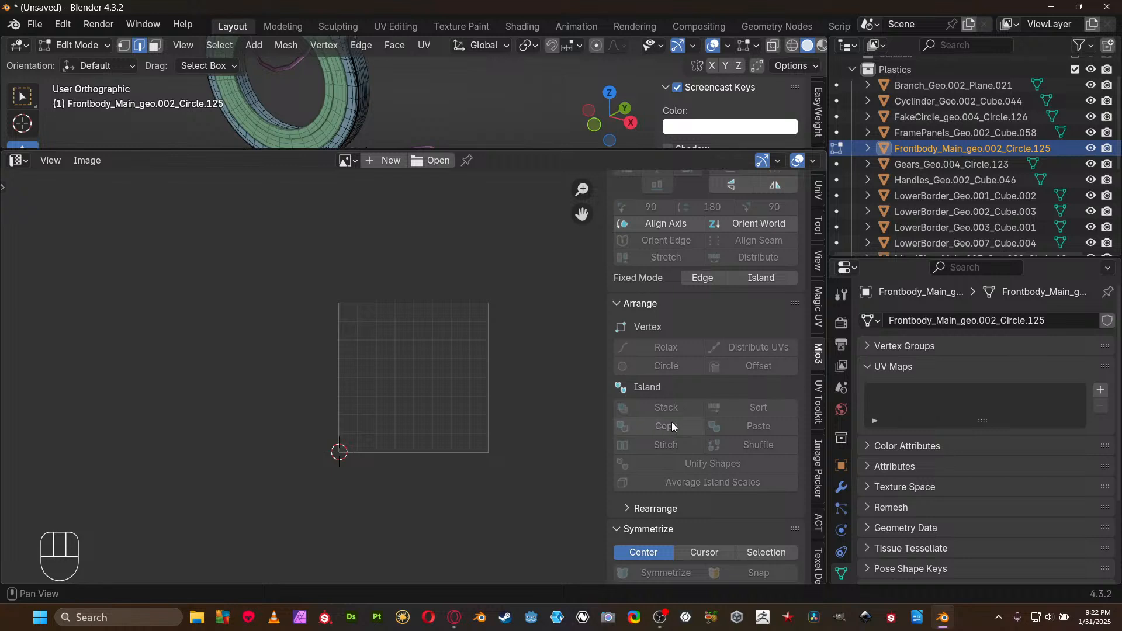
{"action": "scroll", "coordinate": [710, 411], "scroll_direction": "down", "scroll_amount": 4}
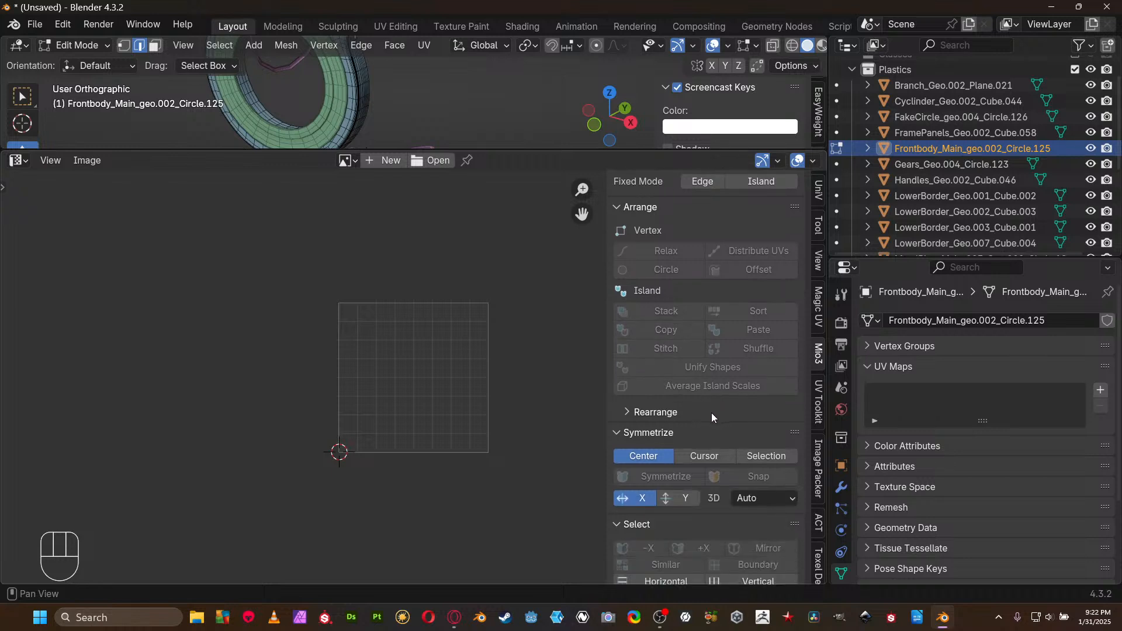
{"action": "scroll", "coordinate": [735, 436], "scroll_direction": "down", "scroll_amount": 4}
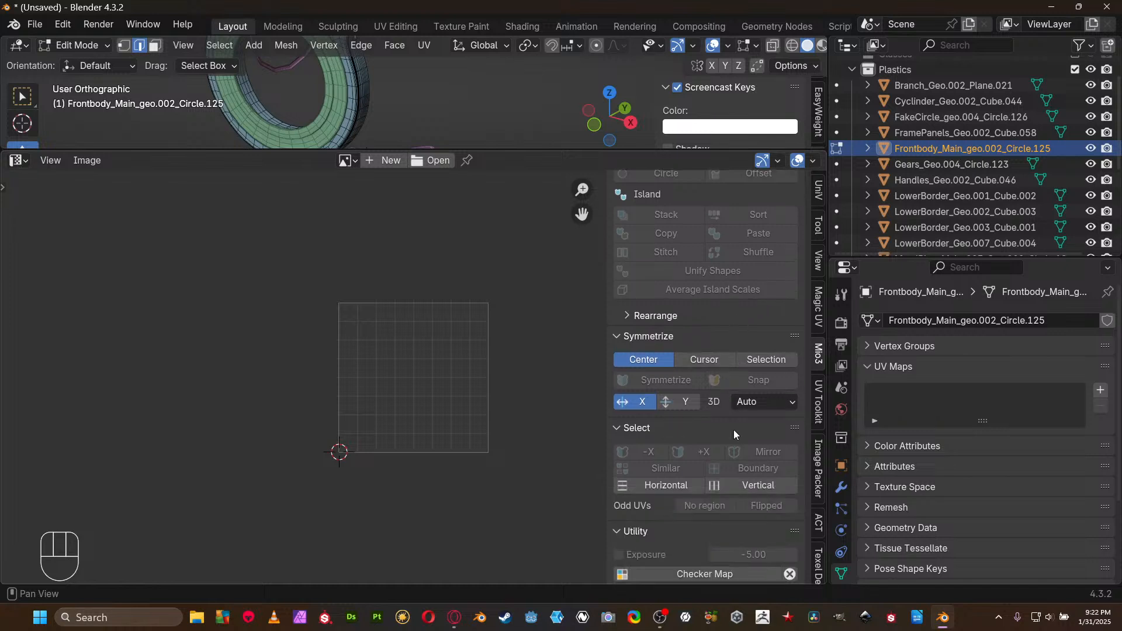
{"action": "scroll", "coordinate": [710, 434], "scroll_direction": "down", "scroll_amount": 5}
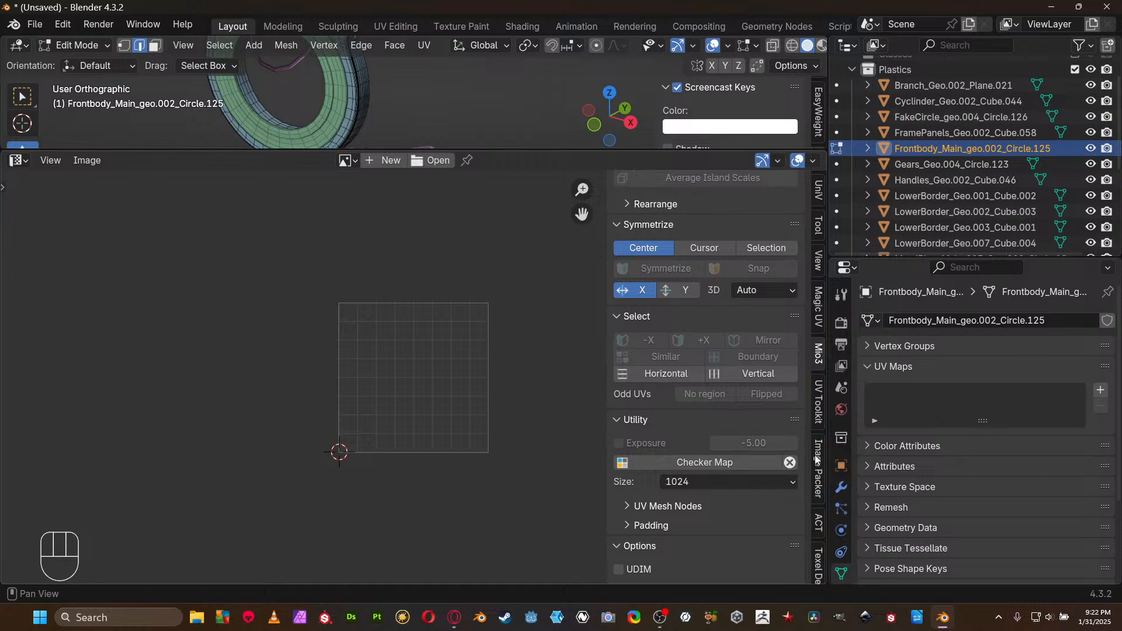
Review the packing settings of the UV-Packer and UVPackmaster3 add-ons, and check the Texel Density add-on
{"action": "scroll", "coordinate": [819, 495], "scroll_direction": "down", "scroll_amount": 6}
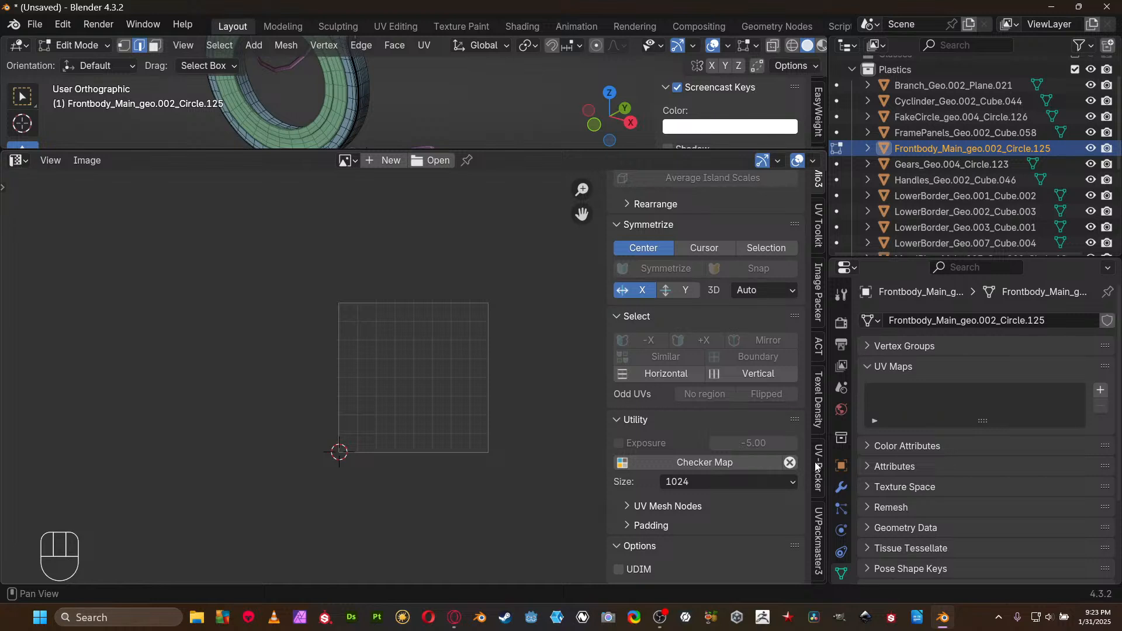
{"action": "left_click", "coordinate": [817, 466]}
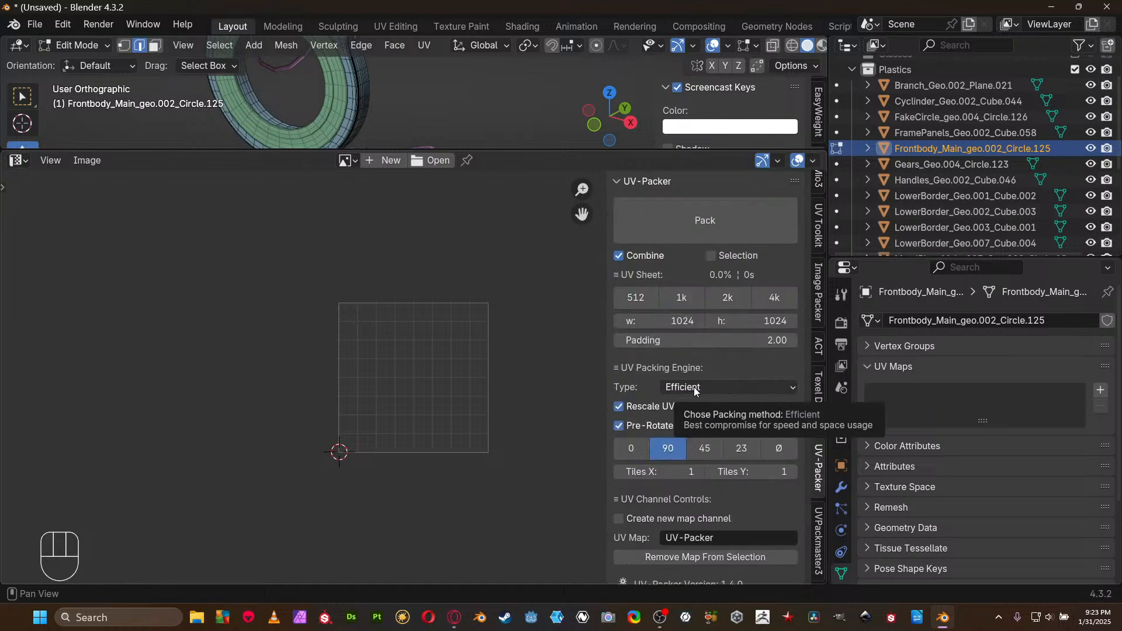
{"action": "middle_click_drag", "start_coordinate": [492, 362], "coordinate": [328, 342]}
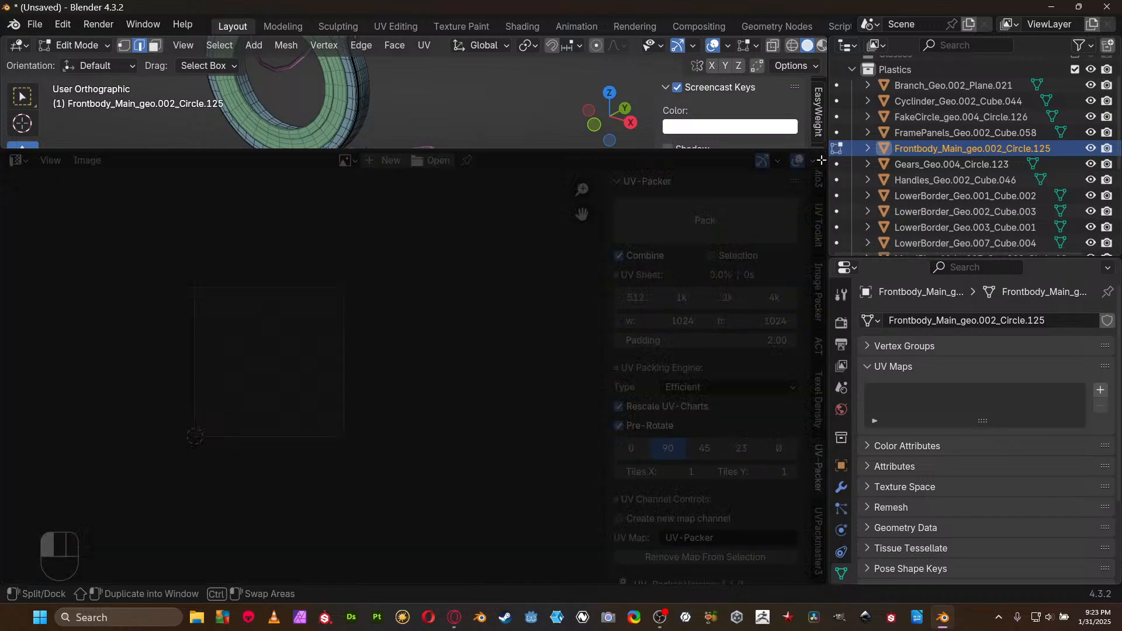
{"action": "left_click", "coordinate": [814, 161]}
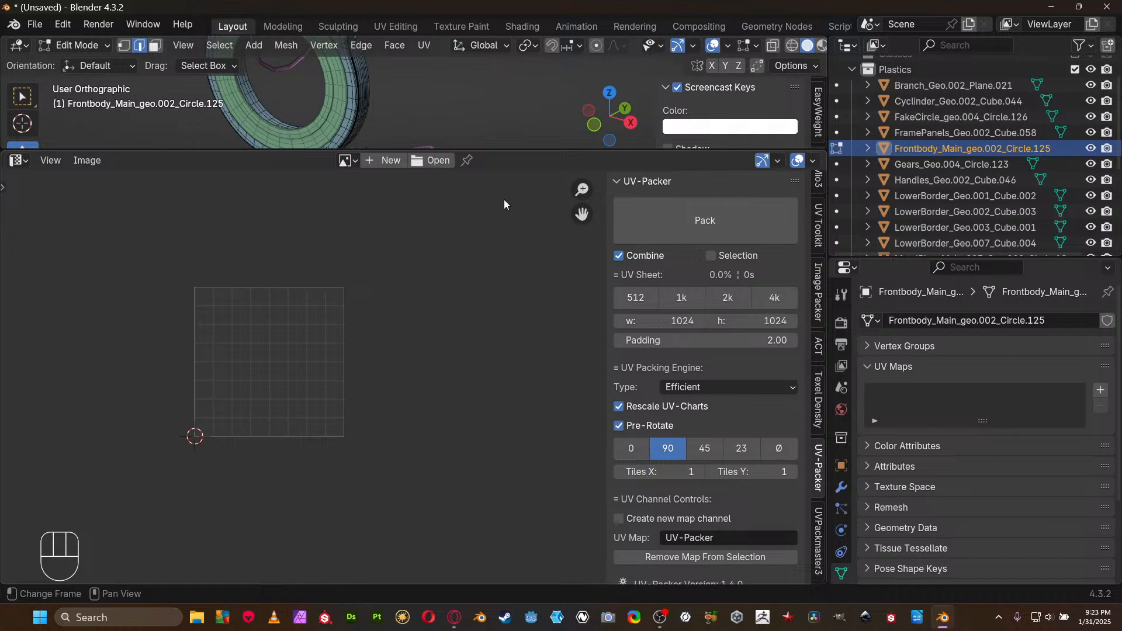
{"action": "right_click", "coordinate": [367, 104]}
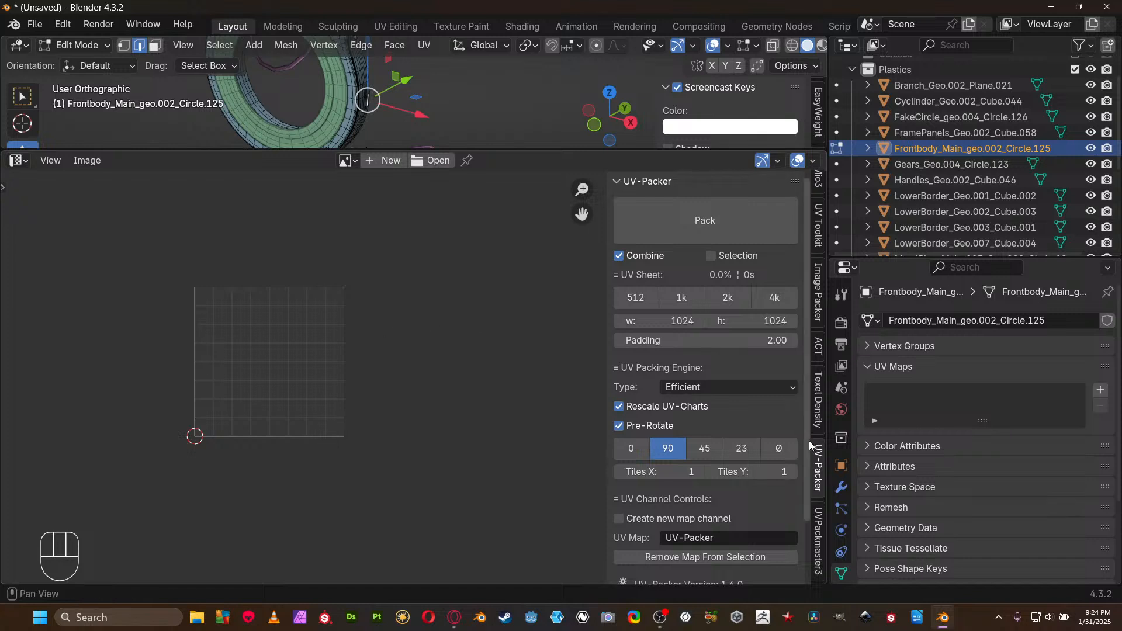
{"action": "left_click", "coordinate": [822, 516]}
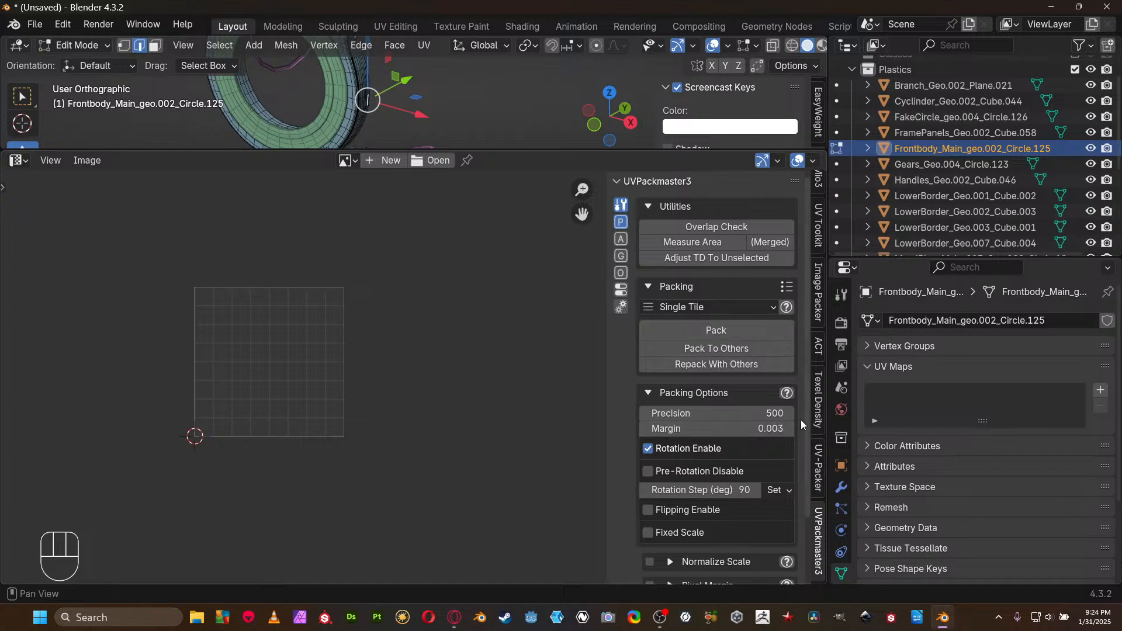
{"action": "left_click", "coordinate": [819, 385]}
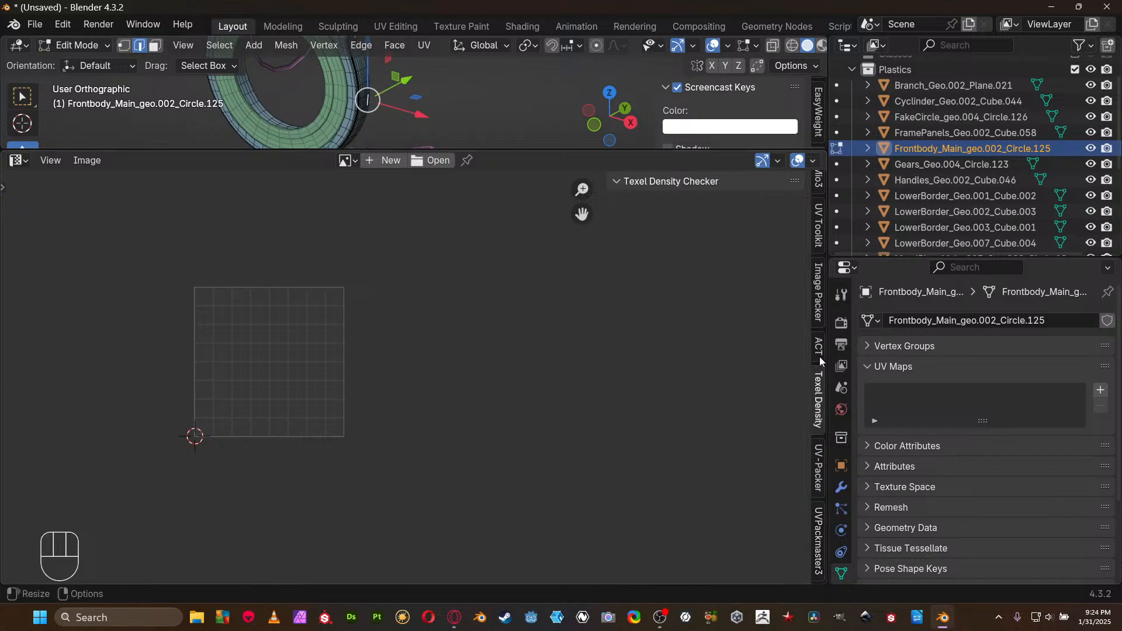
{"action": "left_click", "coordinate": [644, 182]}
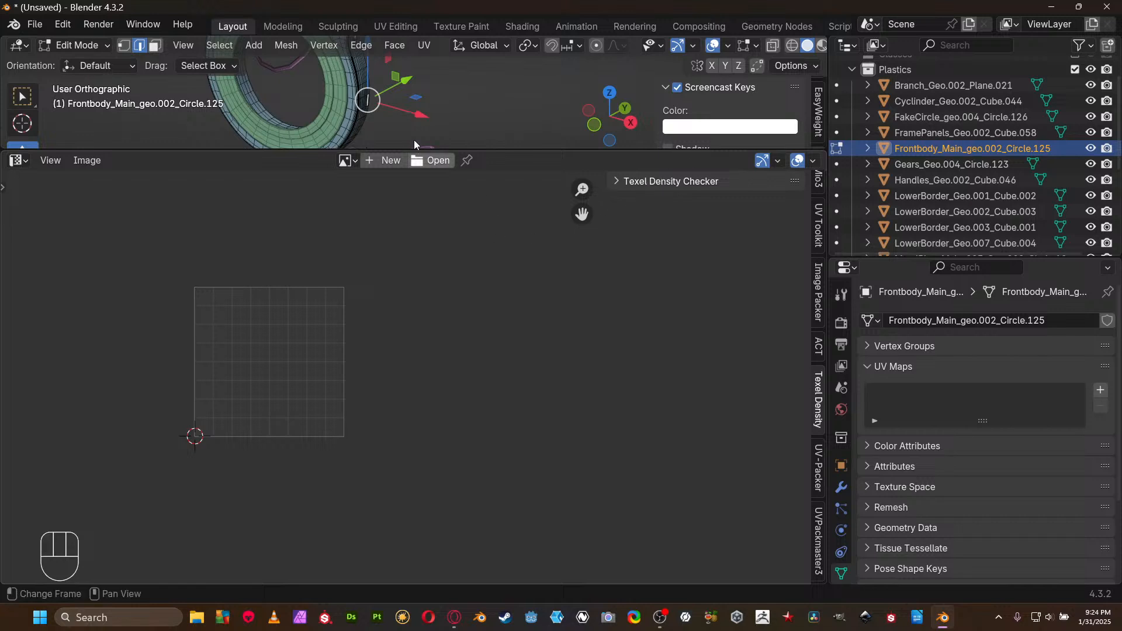
Try a Project from View unwrap on the whole front body mesh to examine the Texel Density Checker settings
{"action": "key", "text": "a"}
{"action": "left_click", "coordinate": [491, 43]}
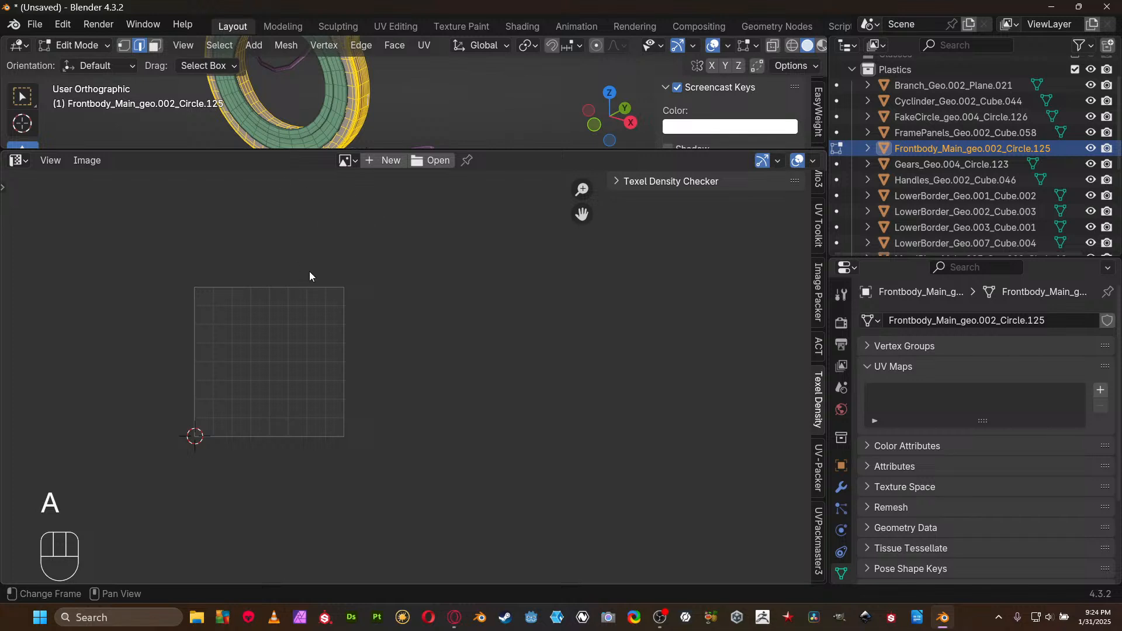
{"action": "key", "text": "u"}
{"action": "mouse_move", "coordinate": [485, 105]}
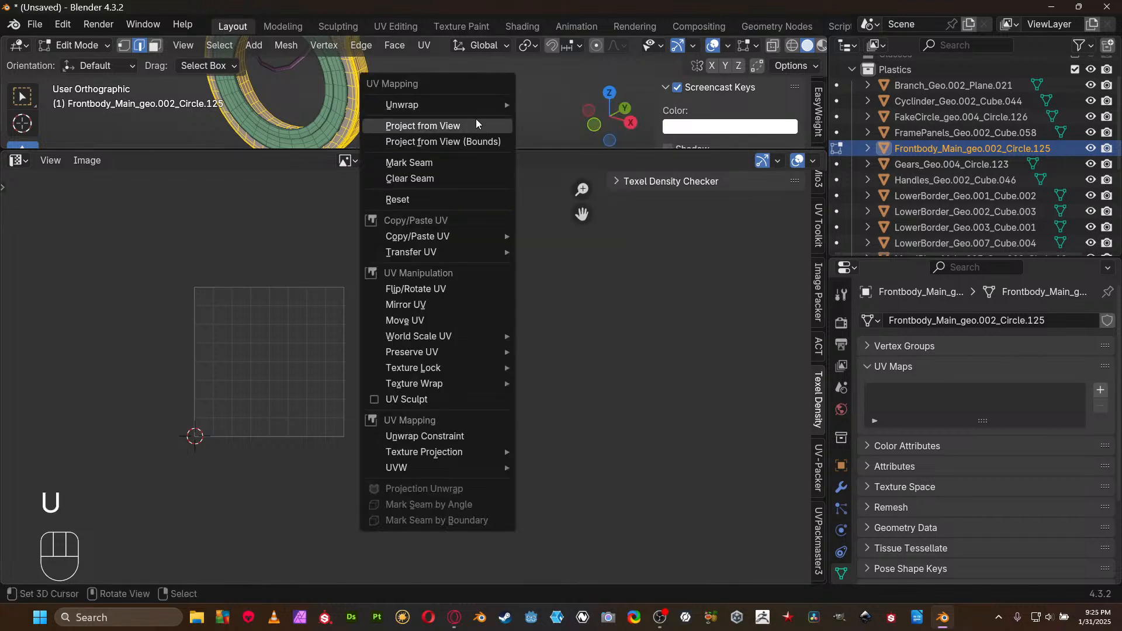
{"action": "left_click", "coordinate": [473, 121]}
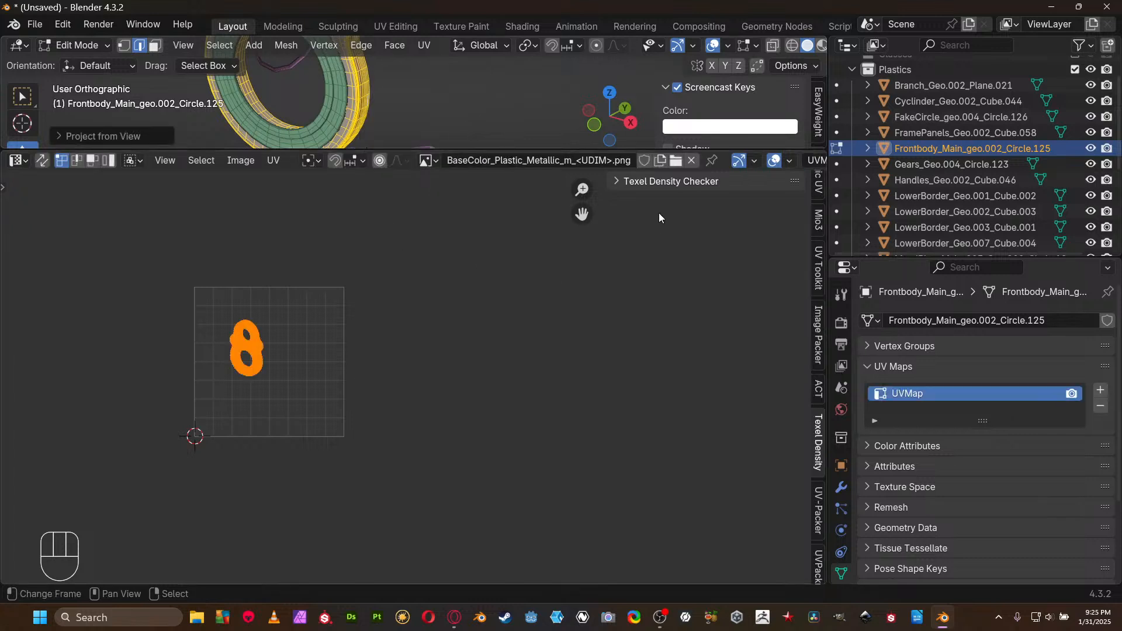
{"action": "left_click", "coordinate": [622, 181]}
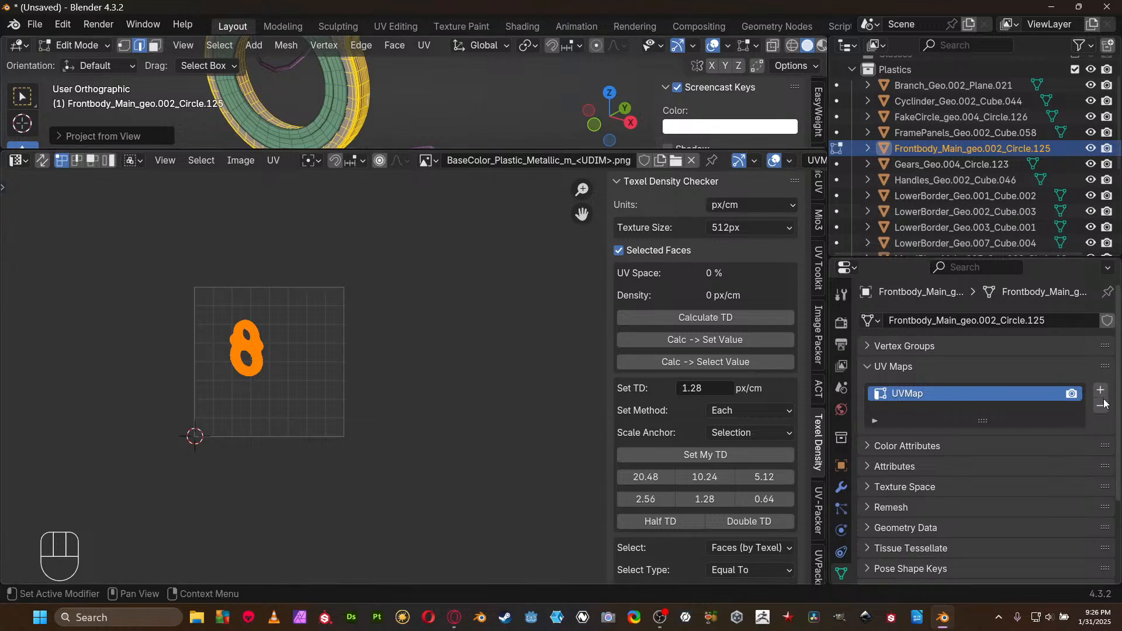
{"action": "key", "text": "ctrl+z"}
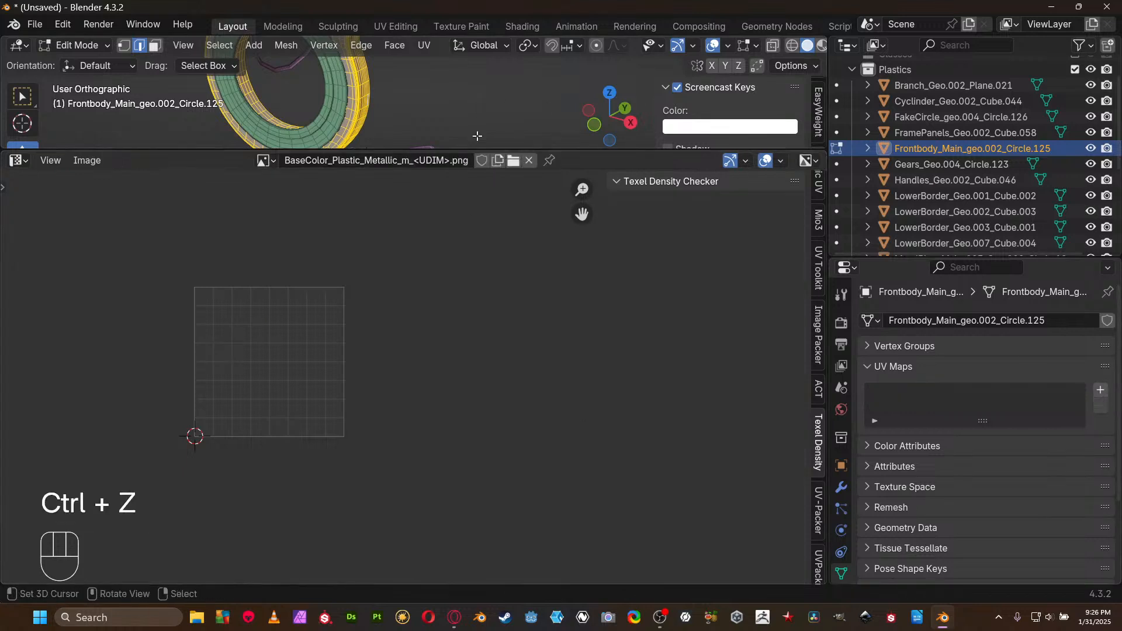
Unlink the base color image from the image editor and return to Object Mode in an enlarged 3D viewport
{"action": "left_click", "coordinate": [530, 160]}
{"action": "left_click_drag", "start_coordinate": [532, 151], "coordinate": [533, 388]}
{"action": "key", "text": "Tab"}
{"action": "left_click", "coordinate": [380, 244]}
{"action": "scroll", "coordinate": [395, 224], "scroll_direction": "down", "scroll_amount": 4}
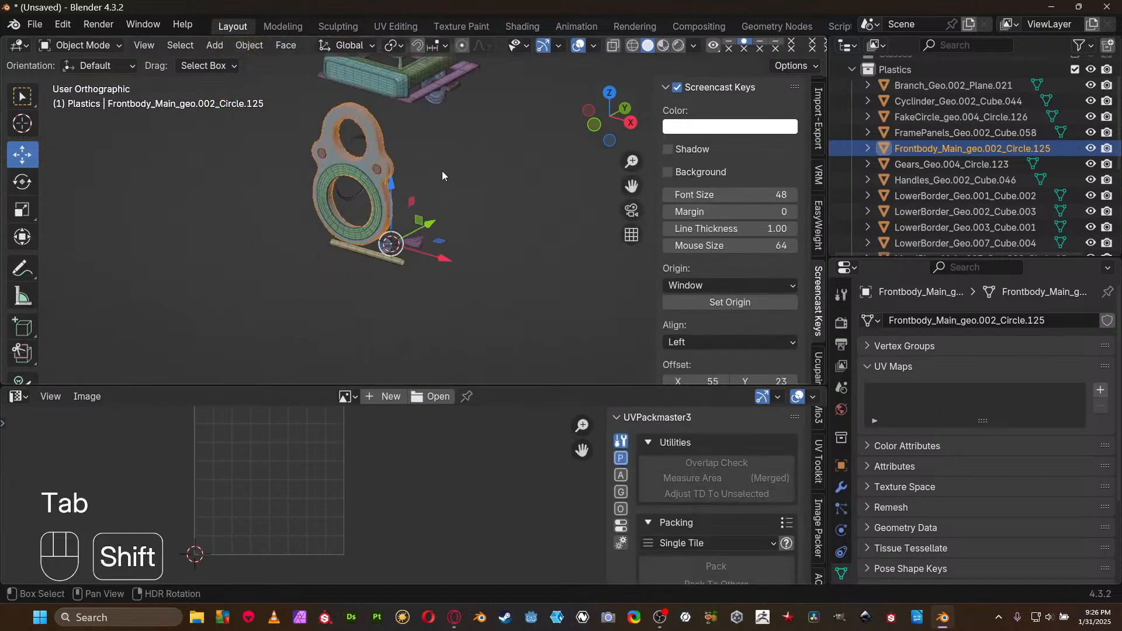
{"action": "middle_click_drag", "start_coordinate": [442, 172], "coordinate": [398, 246], "text": "shift"}
Purge the file's unused local and linked data-blocks with recursive delete
{"action": "left_click", "coordinate": [37, 27]}
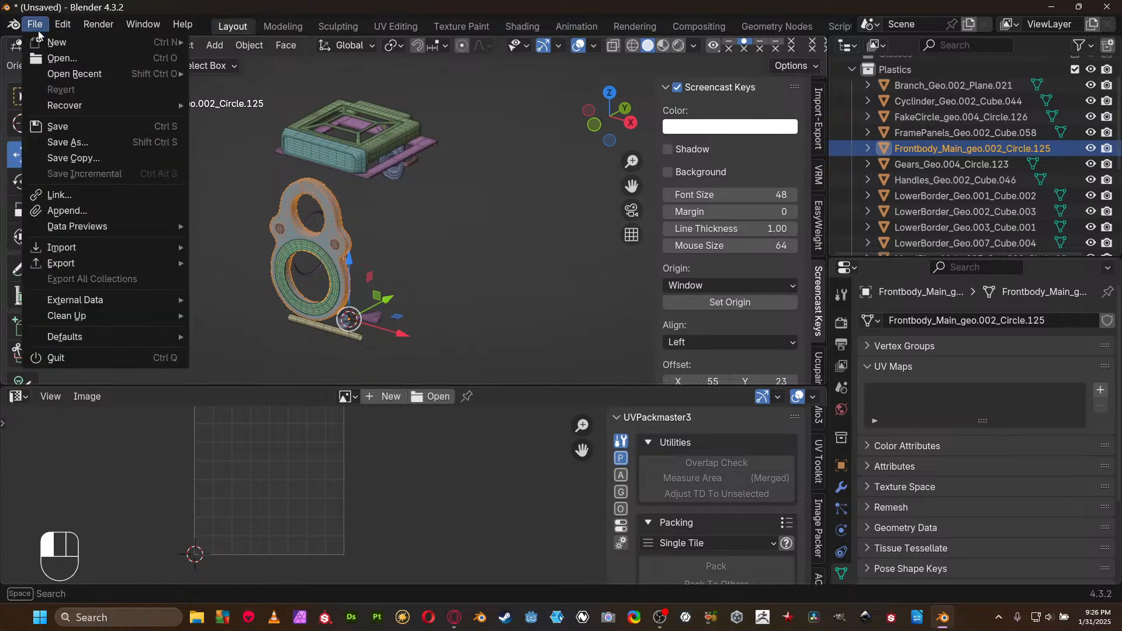
{"action": "mouse_move", "coordinate": [75, 316]}
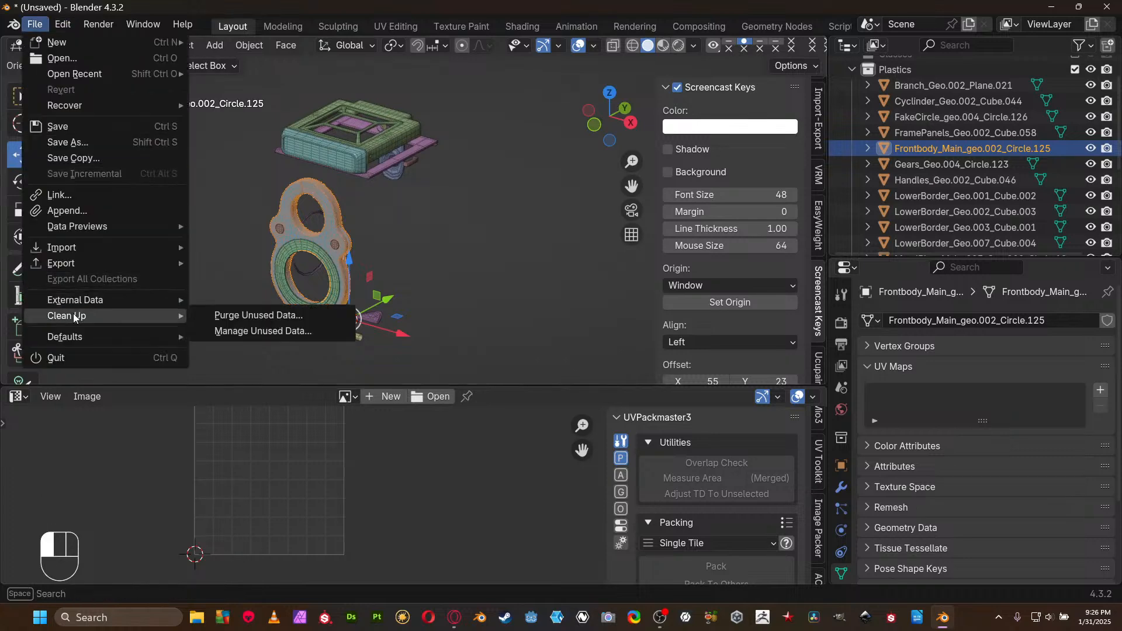
{"action": "left_click", "coordinate": [218, 317]}
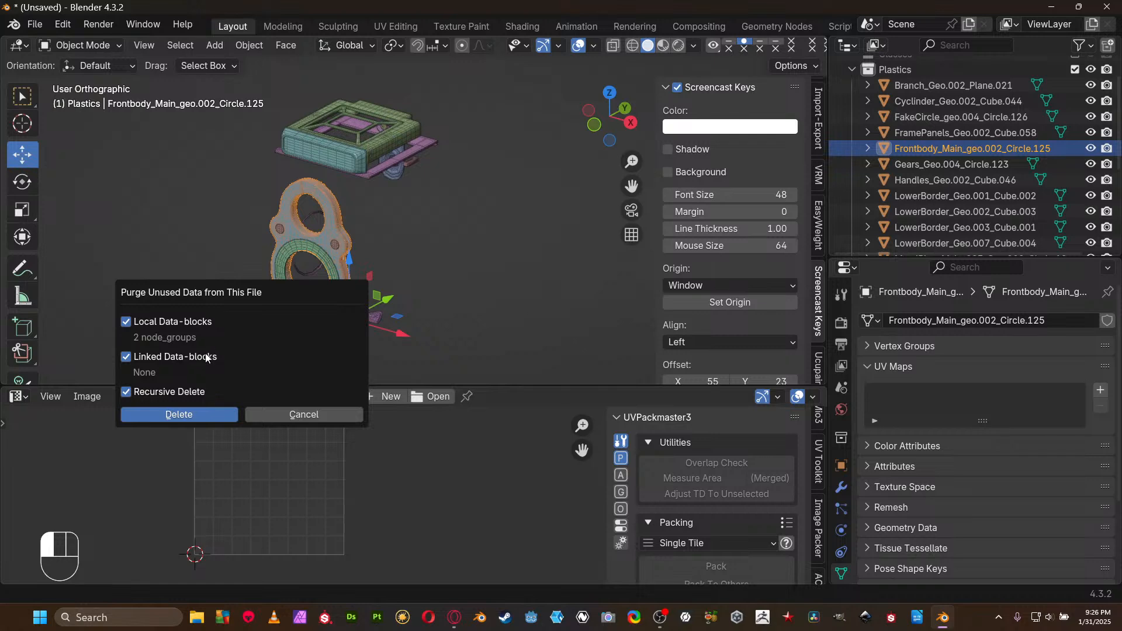
{"action": "left_click", "coordinate": [179, 414]}
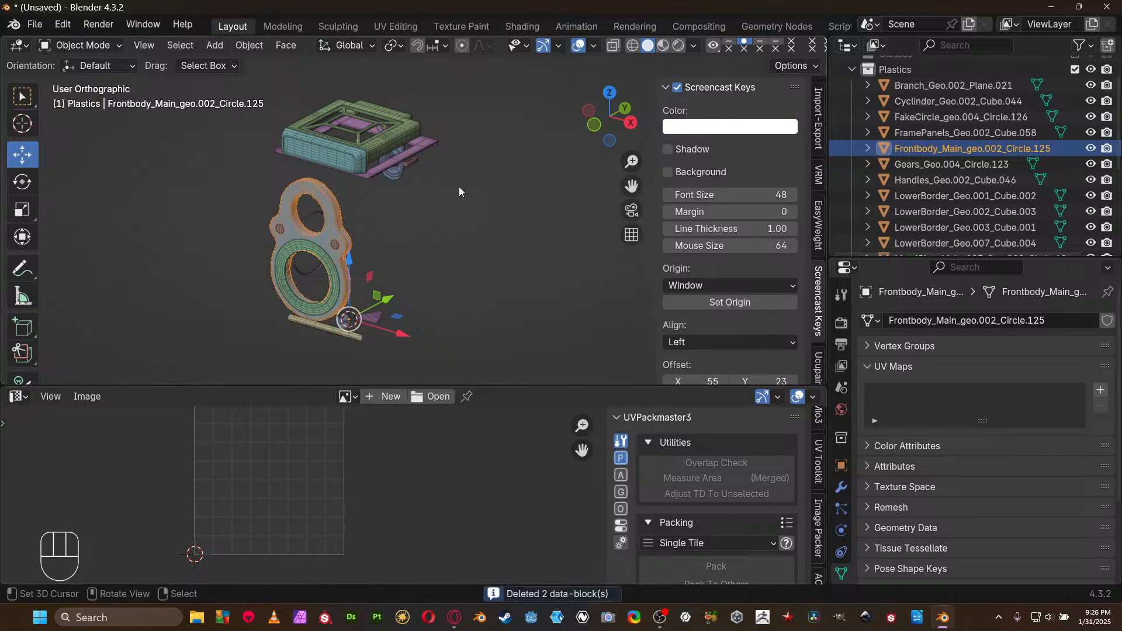
Enlarge the 3D viewport to fill the window, with the upper frame parts in view
{"action": "scroll", "coordinate": [460, 191], "scroll_direction": "up", "scroll_amount": 3}
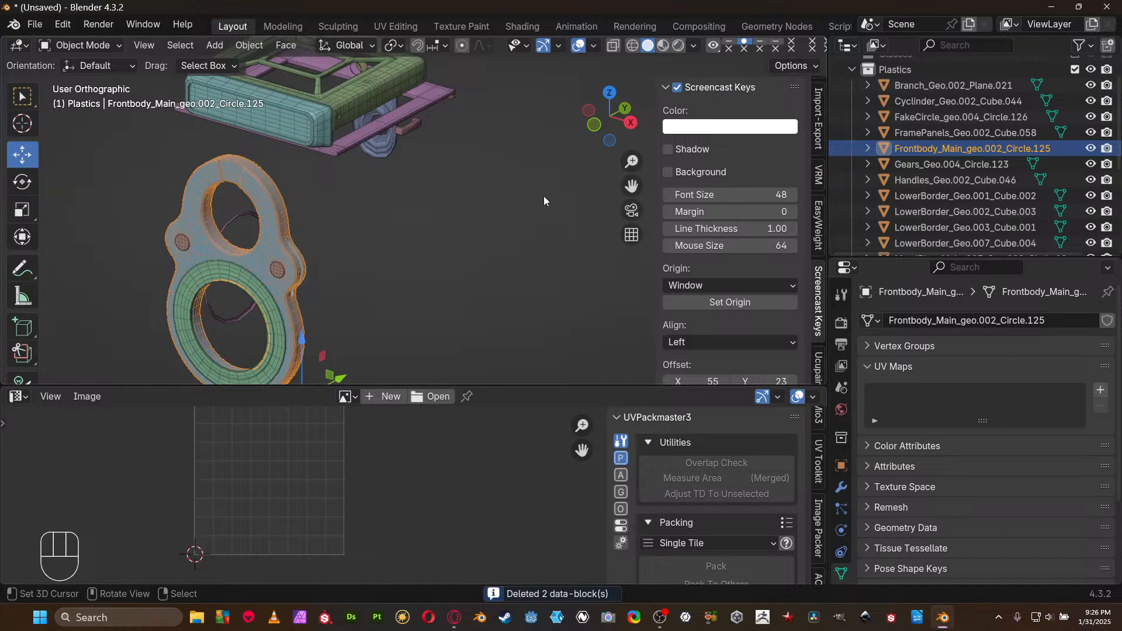
{"action": "key", "text": "ctrl+space"}
{"action": "key", "text": "ctrl+space"}
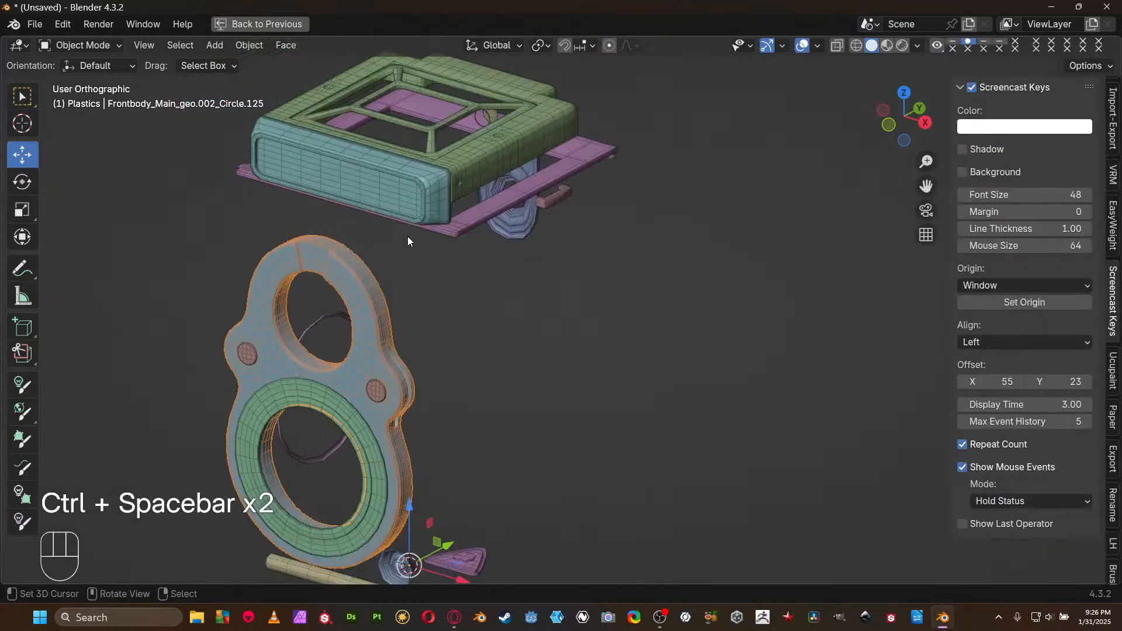
{"action": "middle_click_drag", "start_coordinate": [408, 236], "coordinate": [448, 279], "text": "shift"}
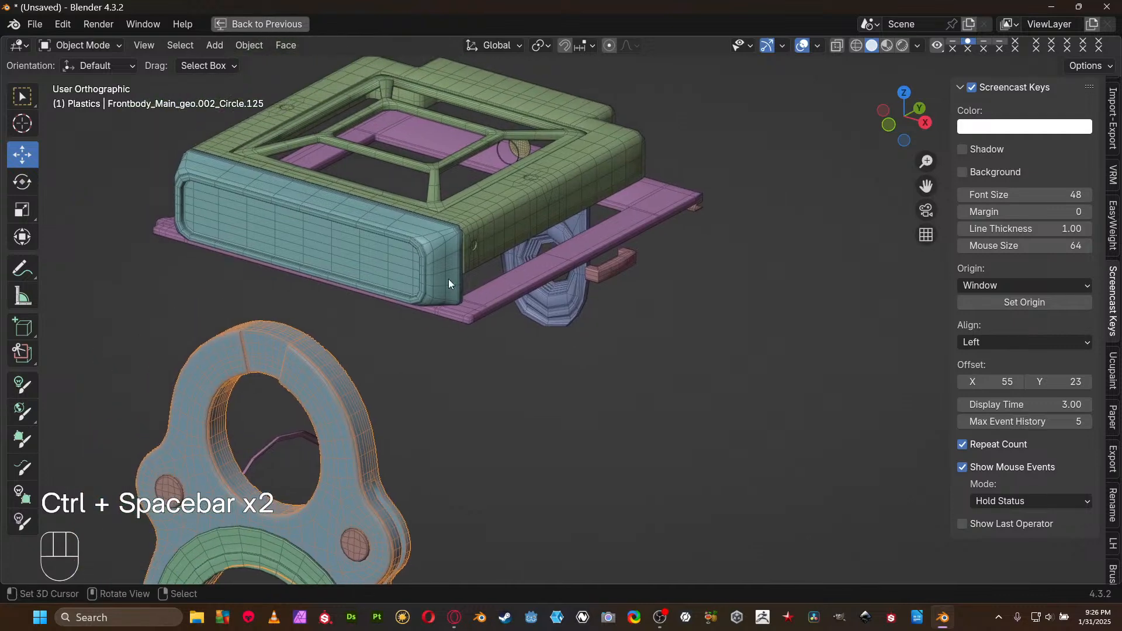
Isolate the teal front panel of the upper frame in the viewport
{"action": "left_click", "coordinate": [176, 162]}
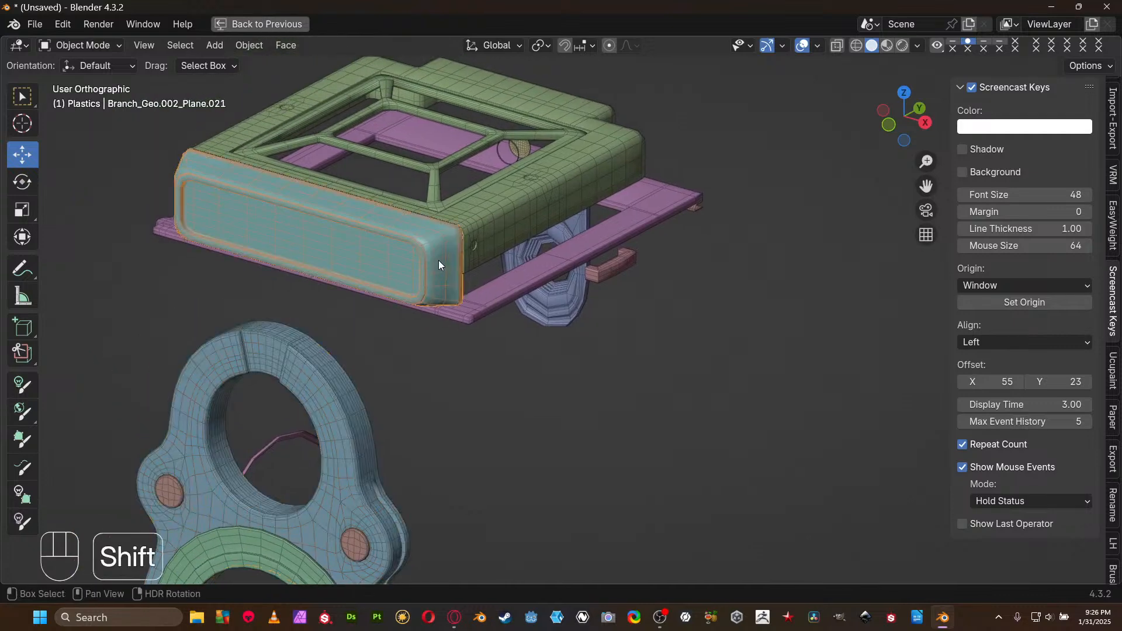
{"action": "key", "text": "shift+h"}
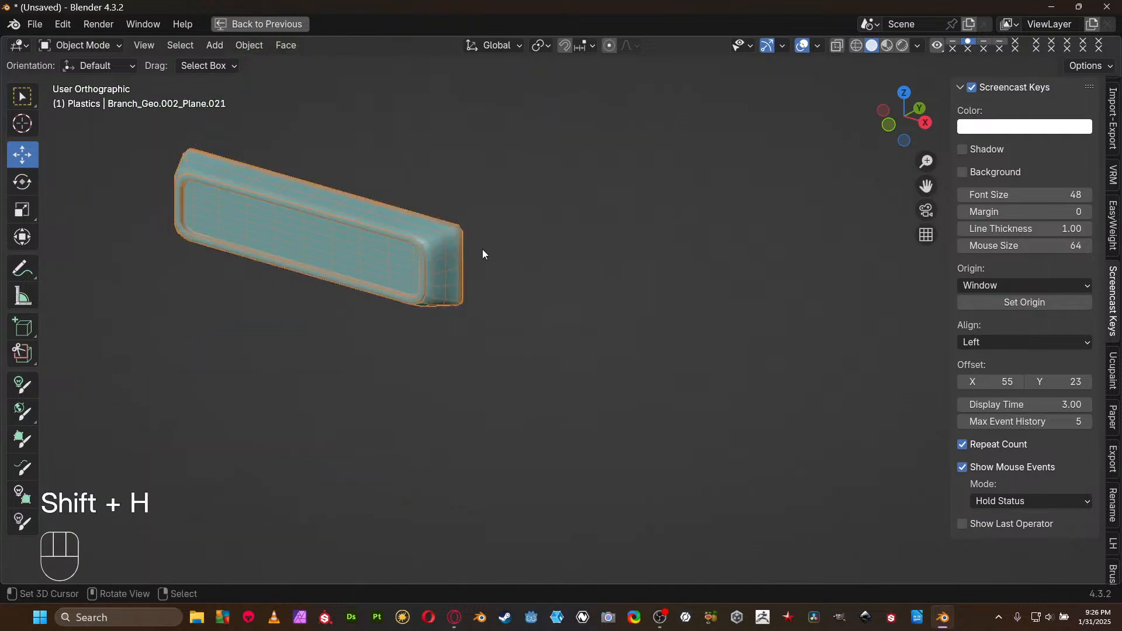
{"action": "scroll", "coordinate": [495, 247], "scroll_direction": "down", "scroll_amount": 3}
{"action": "mouse_move", "coordinate": [496, 246]}
{"action": "middle_mouse_down"}
{"action": "mouse_move", "coordinate": [461, 248]}
{"action": "mouse_move", "coordinate": [499, 258]}
{"action": "middle_mouse_up"}
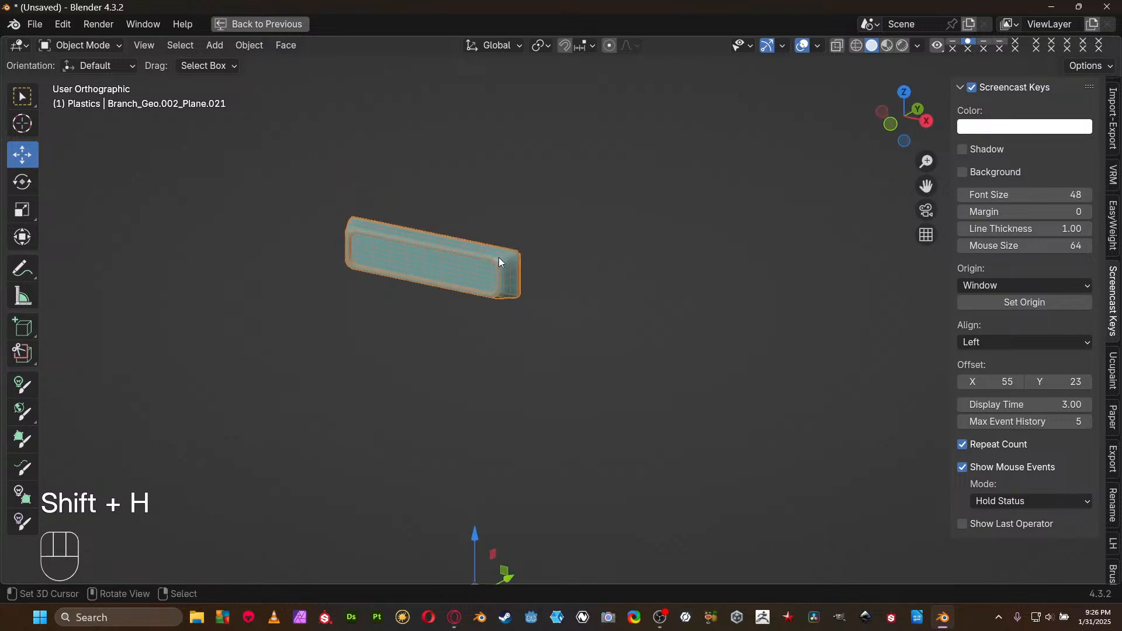
{"action": "middle_click_drag", "start_coordinate": [559, 283], "coordinate": [595, 305], "text": "shift"}
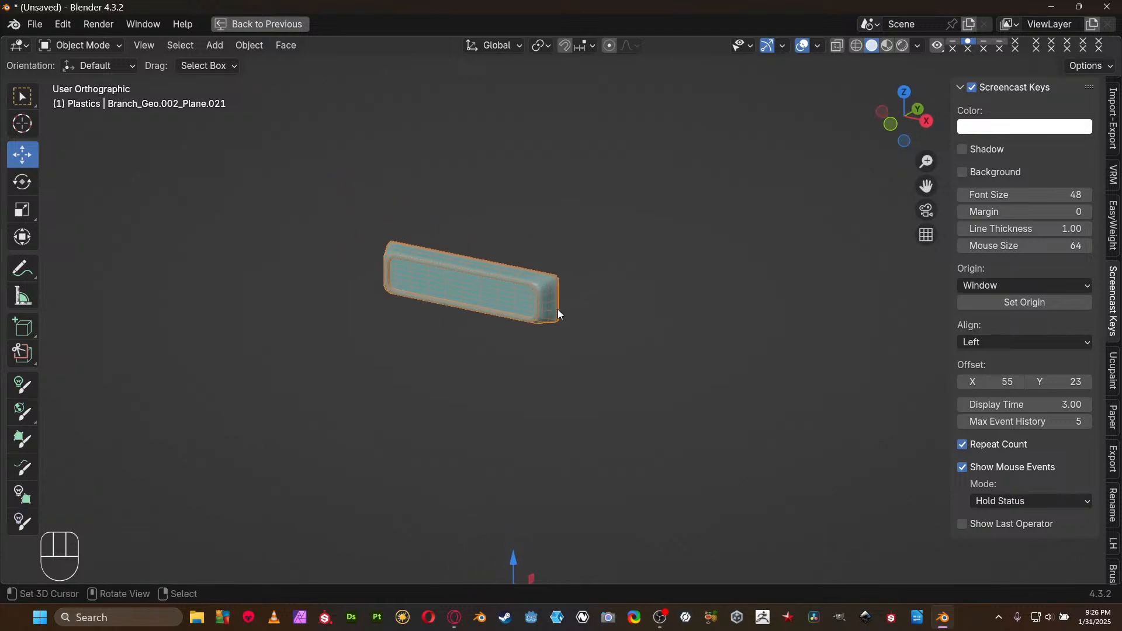
{"action": "key", "text": "period"}
{"action": "left_click", "coordinate": [518, 232]}
Reveal all hidden plastic parts and apply location, rotation and scale to them, with the green frame panels active
{"action": "key", "text": "alt+h"}
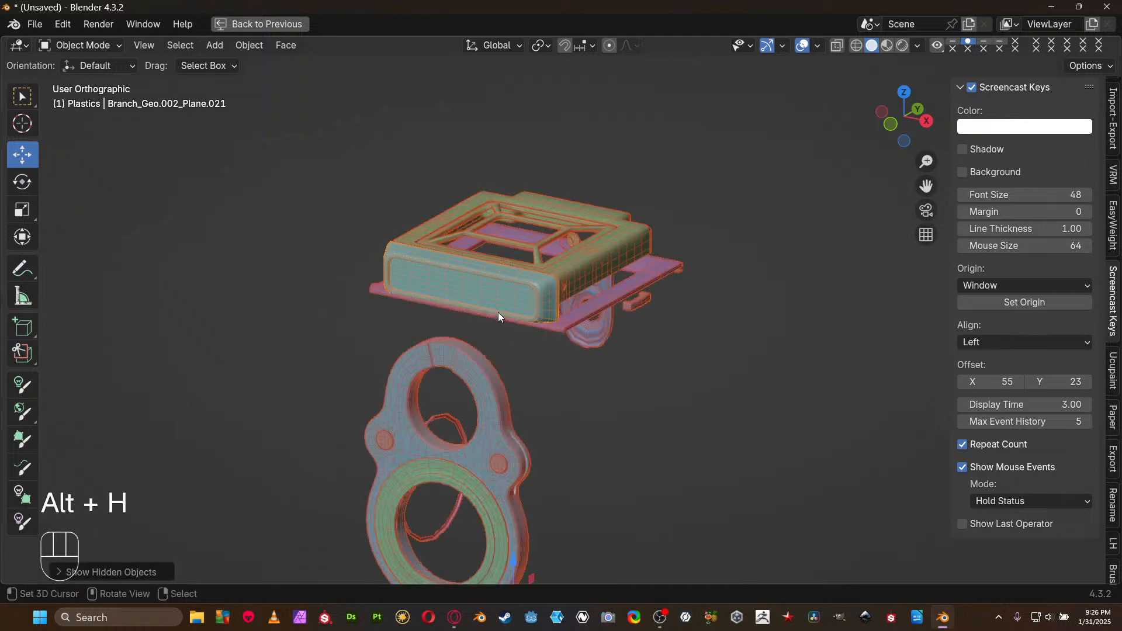
{"action": "scroll", "coordinate": [497, 312], "scroll_direction": "down", "scroll_amount": 5}
{"action": "left_click", "coordinate": [508, 286], "text": "shift"}
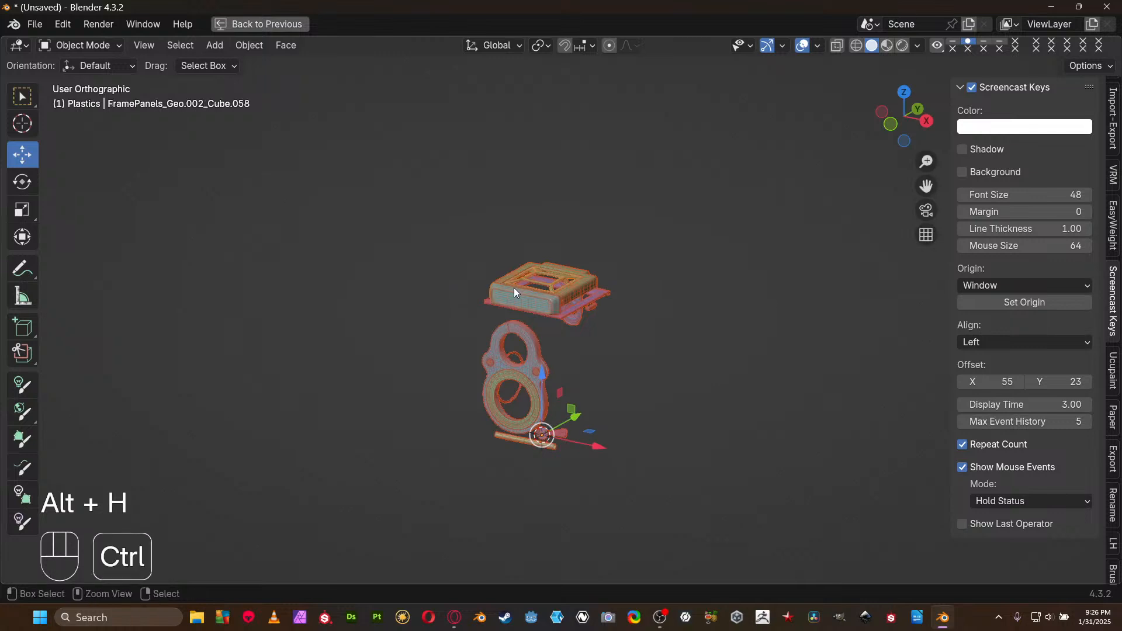
{"action": "key", "text": "ctrl+a"}
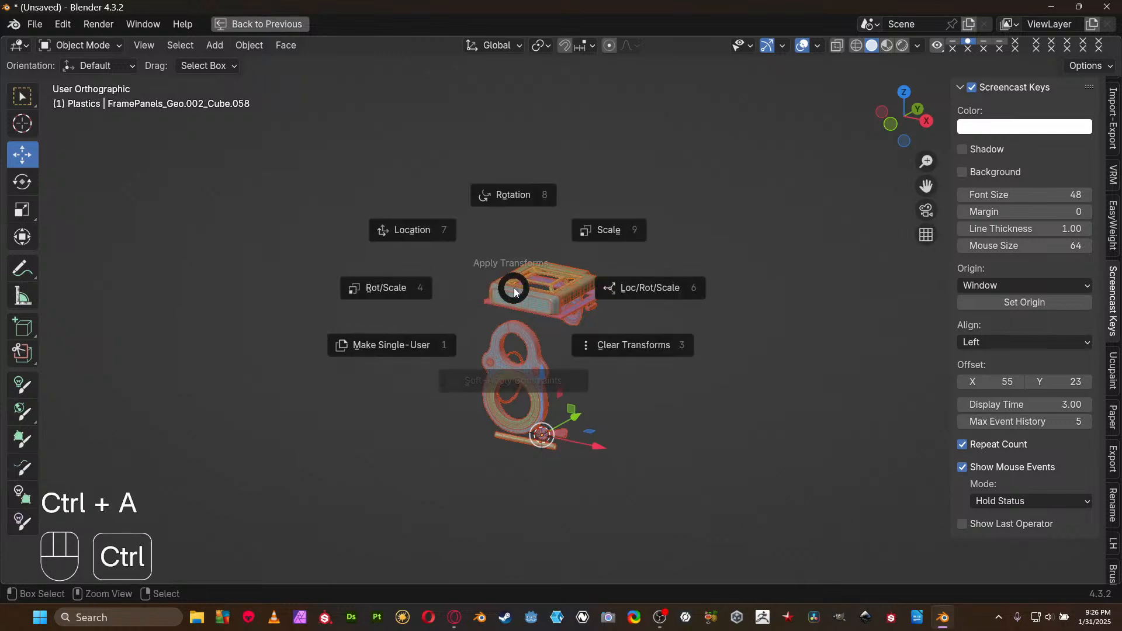
{"action": "left_click", "coordinate": [647, 290]}
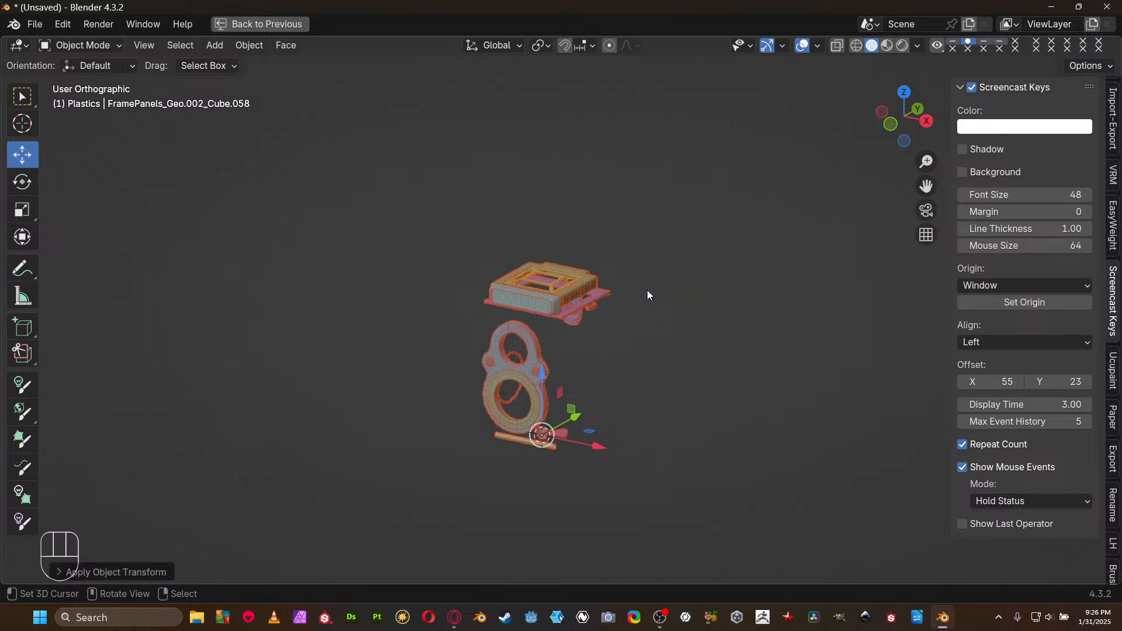
Set the origin of every selected plastic part to its geometry
{"action": "key", "text": "space"}
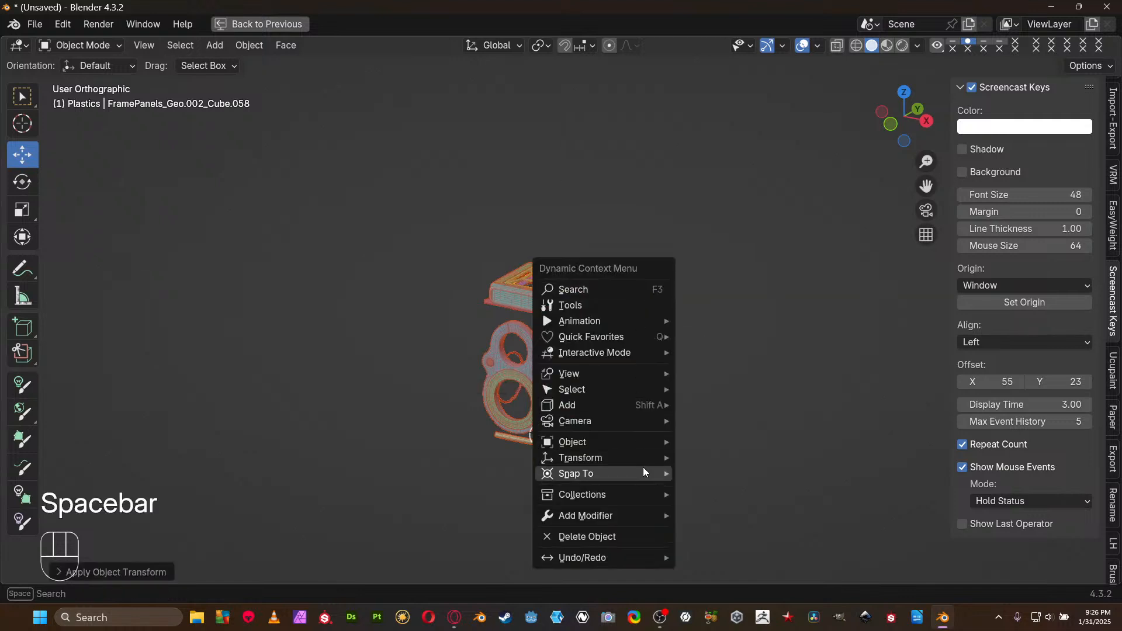
{"action": "mouse_move", "coordinate": [643, 472]}
{"action": "mouse_move", "coordinate": [788, 333]}
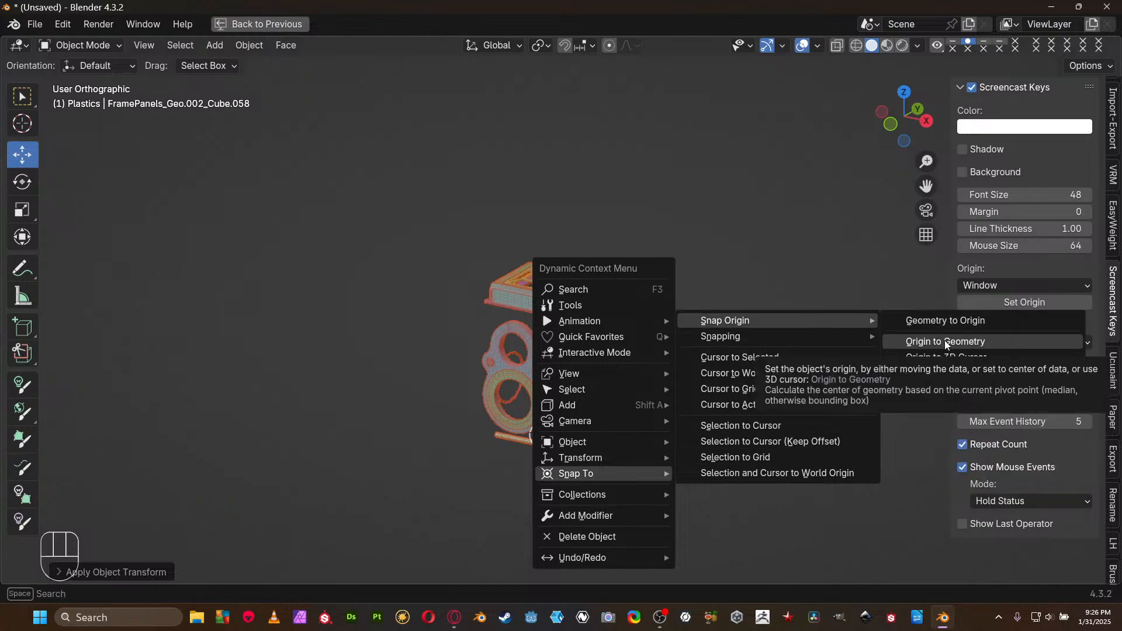
{"action": "left_click", "coordinate": [966, 341]}
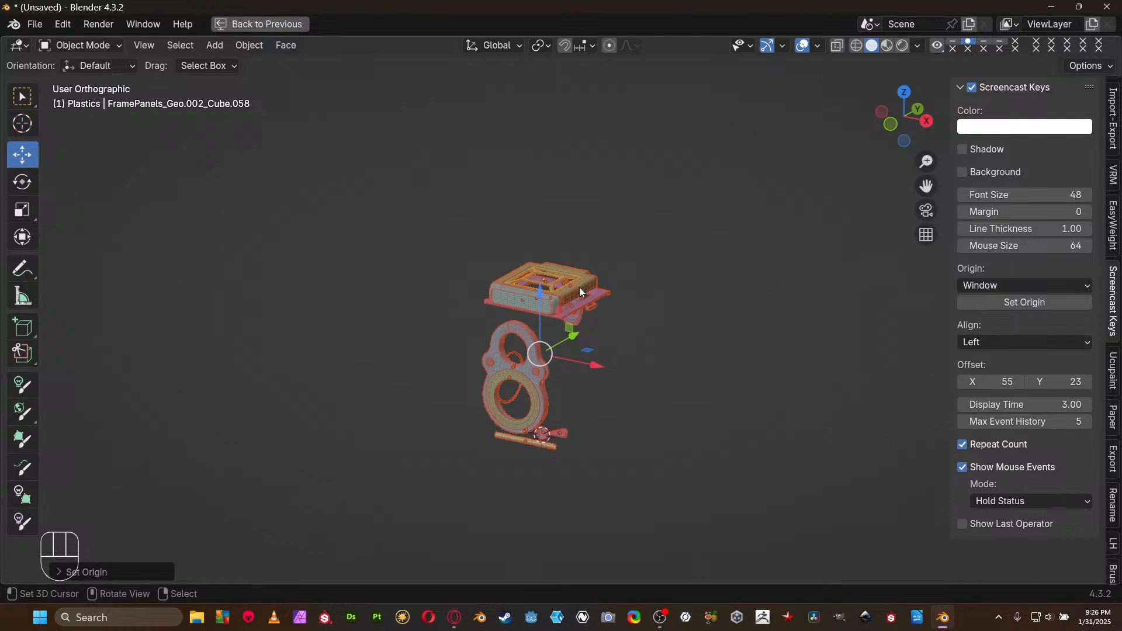
Isolate the teal front panel of the upper frame and open its mesh in Edit Mode
{"action": "scroll", "coordinate": [520, 336], "scroll_direction": "up", "scroll_amount": 3}
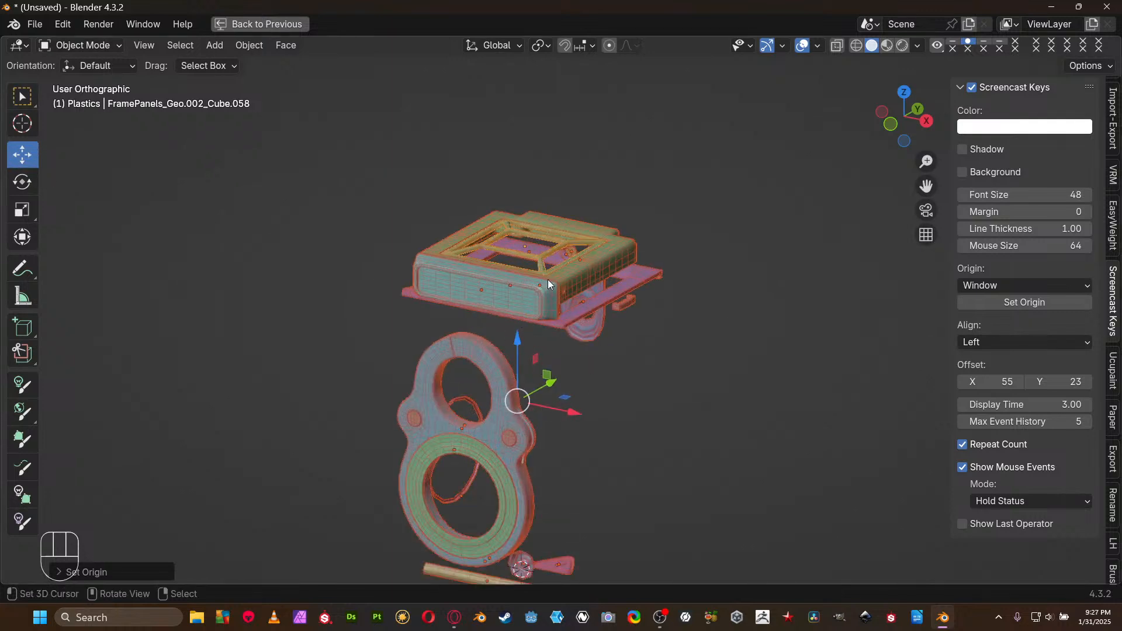
{"action": "left_click", "coordinate": [496, 297]}
{"action": "key", "text": "shift+h"}
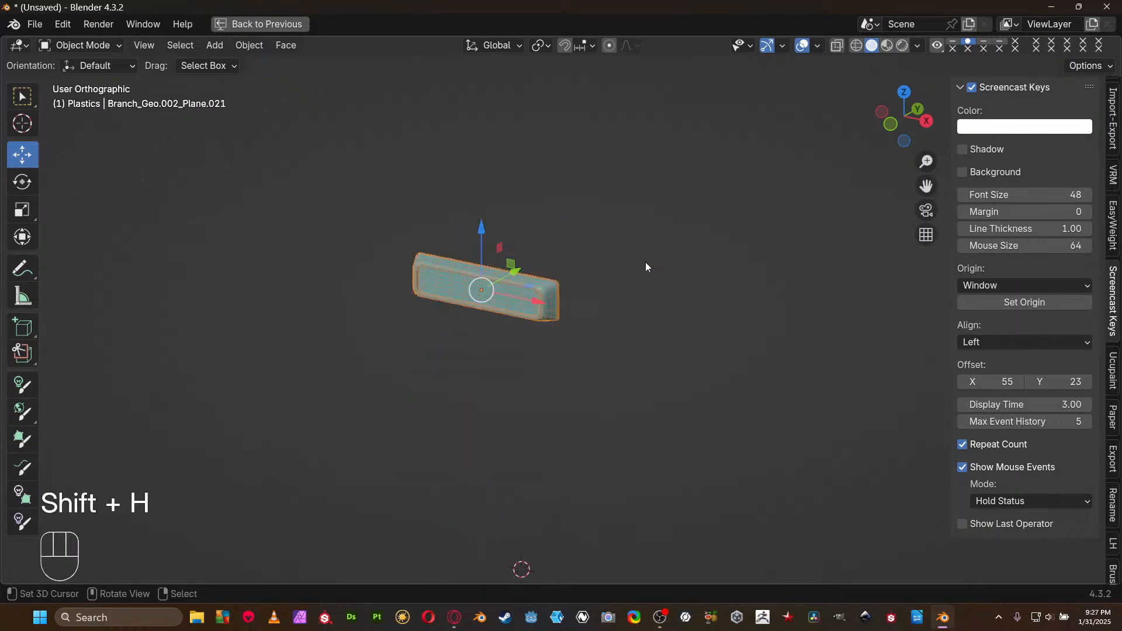
{"action": "key", "text": "Tab"}
Examine the panel's flat back, beveled sides and recessed front face to judge its topology for unwrapping
{"action": "middle_click_drag", "start_coordinate": [708, 267], "coordinate": [535, 303], "text": "shift"}
{"action": "middle_click_drag", "start_coordinate": [328, 188], "coordinate": [669, 264], "text": "shift"}
{"action": "left_click", "coordinate": [594, 190]}
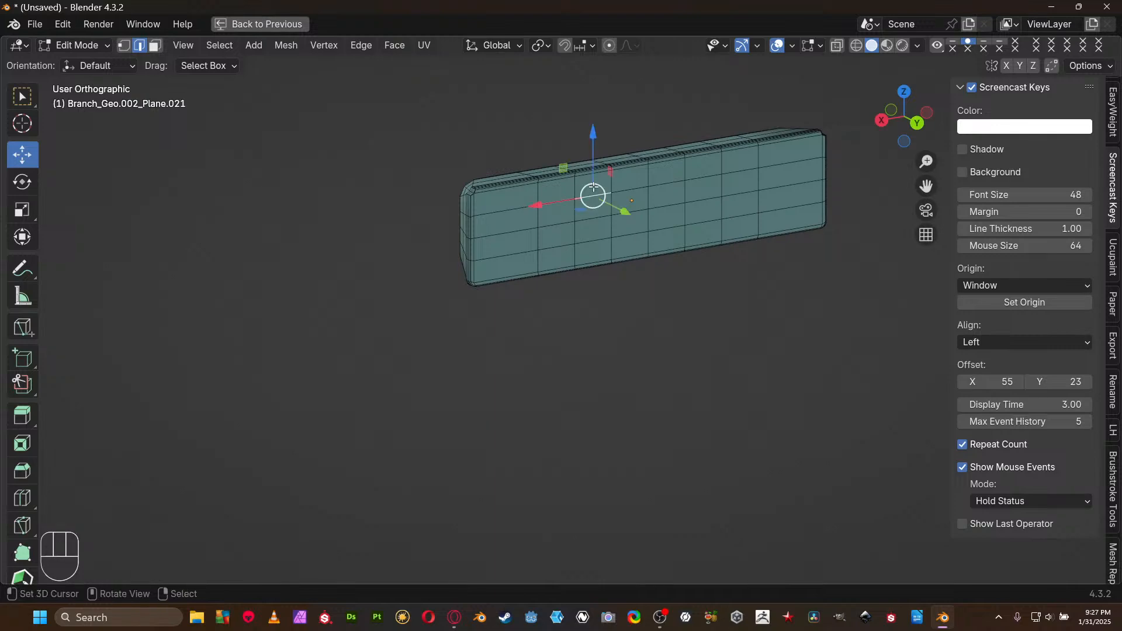
{"action": "key", "text": "KP_Decimal"}
{"action": "scroll", "coordinate": [427, 204], "scroll_direction": "down", "scroll_amount": 6}
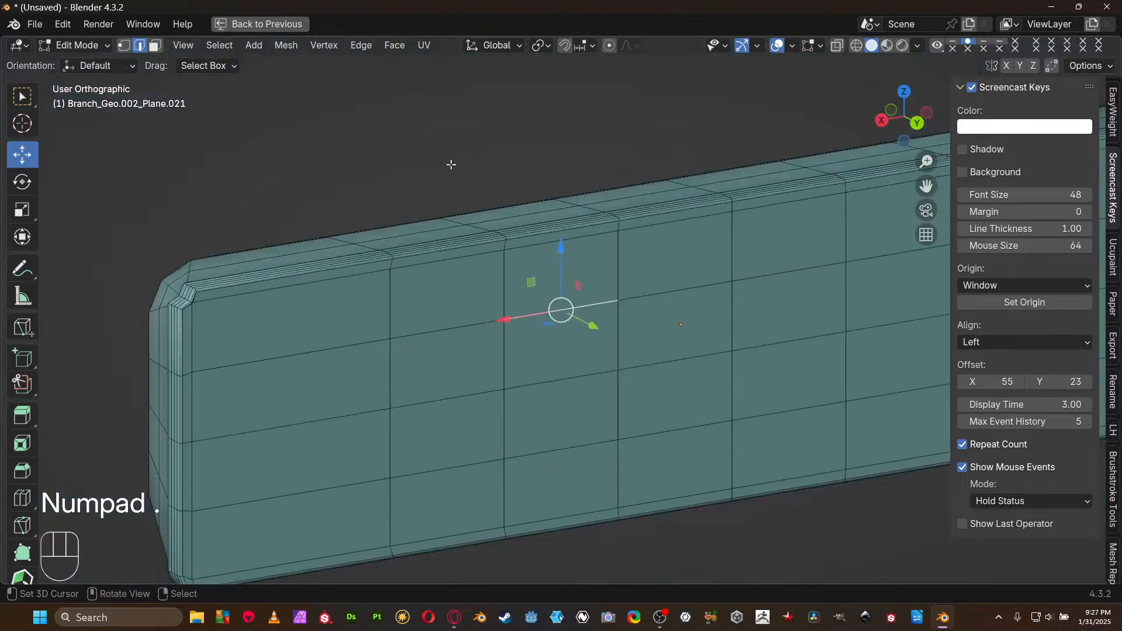
{"action": "scroll", "coordinate": [451, 165], "scroll_direction": "down", "scroll_amount": 4}
{"action": "middle_click_drag", "start_coordinate": [464, 293], "coordinate": [649, 307]}
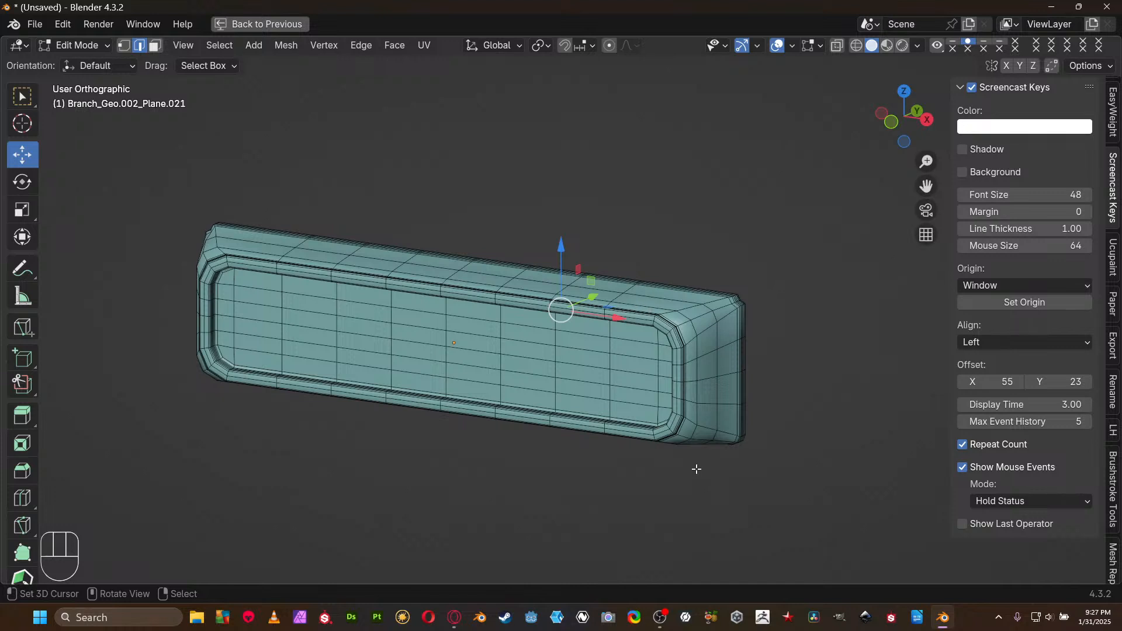
{"action": "middle_click_drag", "start_coordinate": [646, 379], "coordinate": [551, 362]}
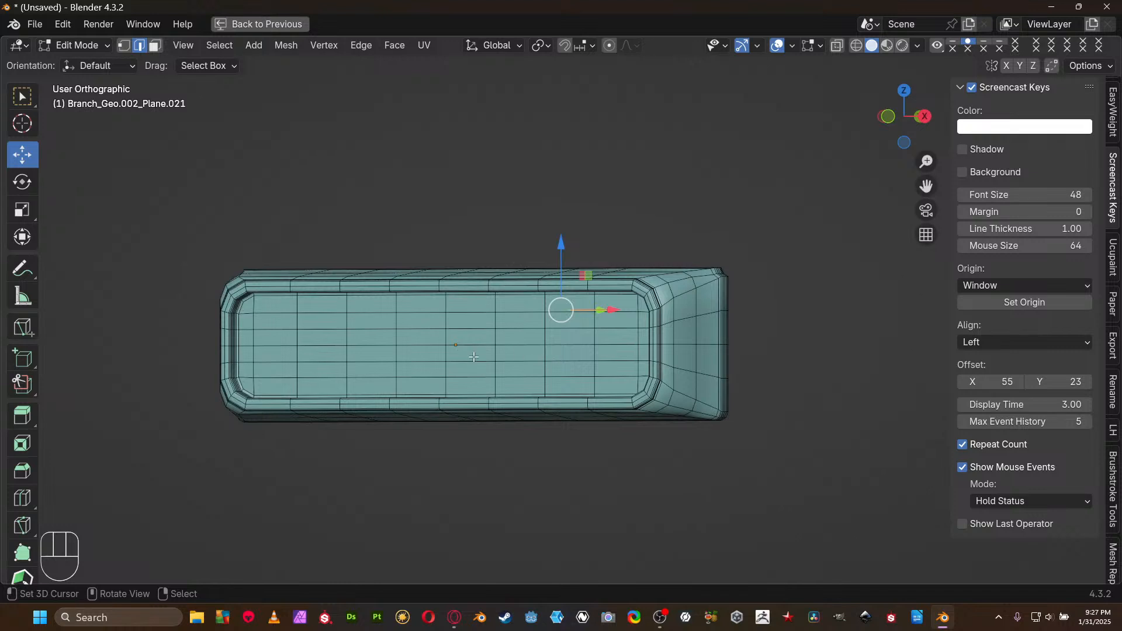
{"action": "scroll", "coordinate": [426, 357], "scroll_direction": "up", "scroll_amount": 1}
{"action": "middle_click_drag", "start_coordinate": [426, 358], "coordinate": [484, 302], "text": "shift"}
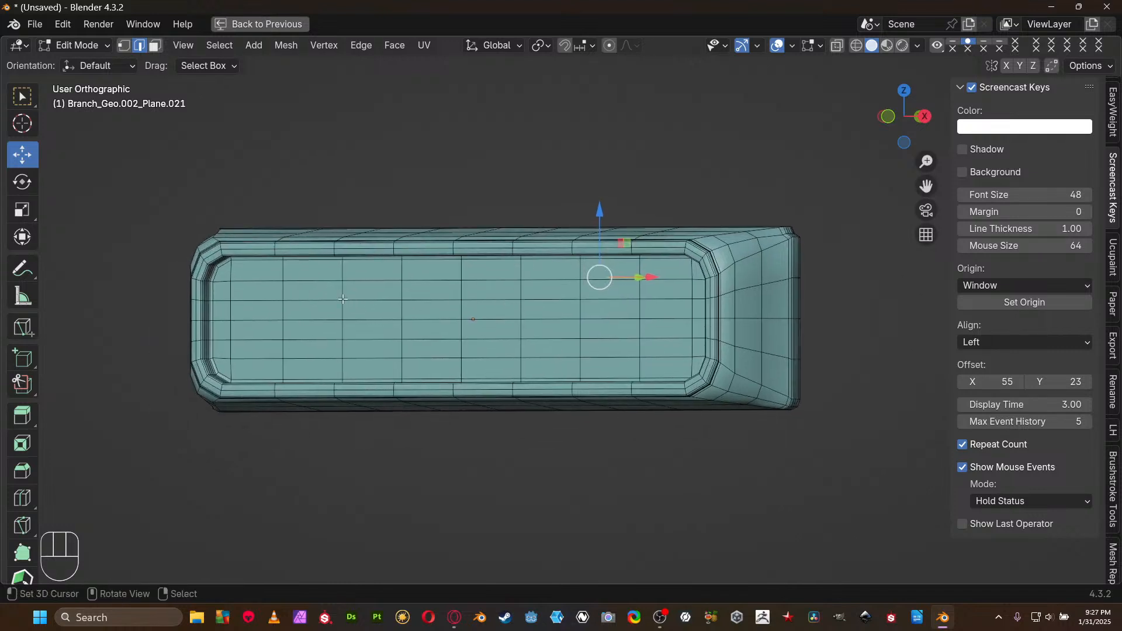
Sketch temporary annotation strokes across the panel's recessed front face and erase them
{"action": "key", "text": "d"}
{"action": "mouse_move", "coordinate": [279, 281]}
{"action": "left_mouse_down"}
{"action": "mouse_move", "coordinate": [302, 310]}
{"action": "mouse_move", "coordinate": [551, 274]}
{"action": "mouse_move", "coordinate": [637, 310]}
{"action": "mouse_move", "coordinate": [597, 339]}
{"action": "left_mouse_up"}
{"action": "mouse_move", "coordinate": [597, 338]}
{"action": "right_mouse_down"}
{"action": "mouse_move", "coordinate": [614, 294]}
{"action": "mouse_move", "coordinate": [230, 297]}
{"action": "right_mouse_up"}
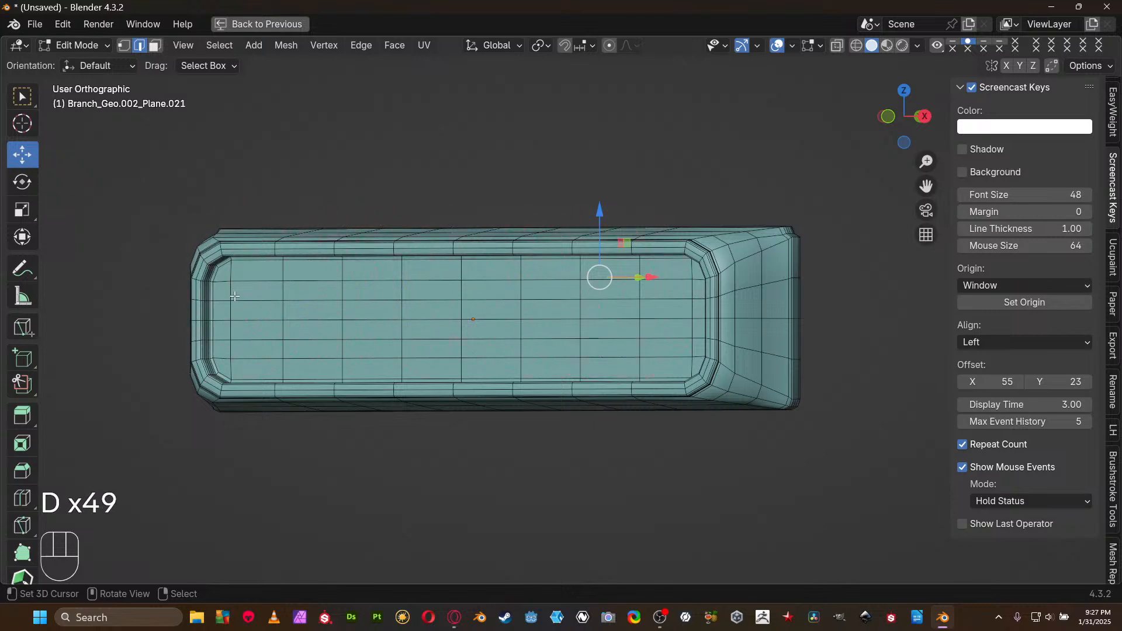
Select the face loop running around the panel's raised front rim in face mode and grow the selection twice
{"action": "middle_click_drag", "start_coordinate": [707, 297], "coordinate": [581, 275]}
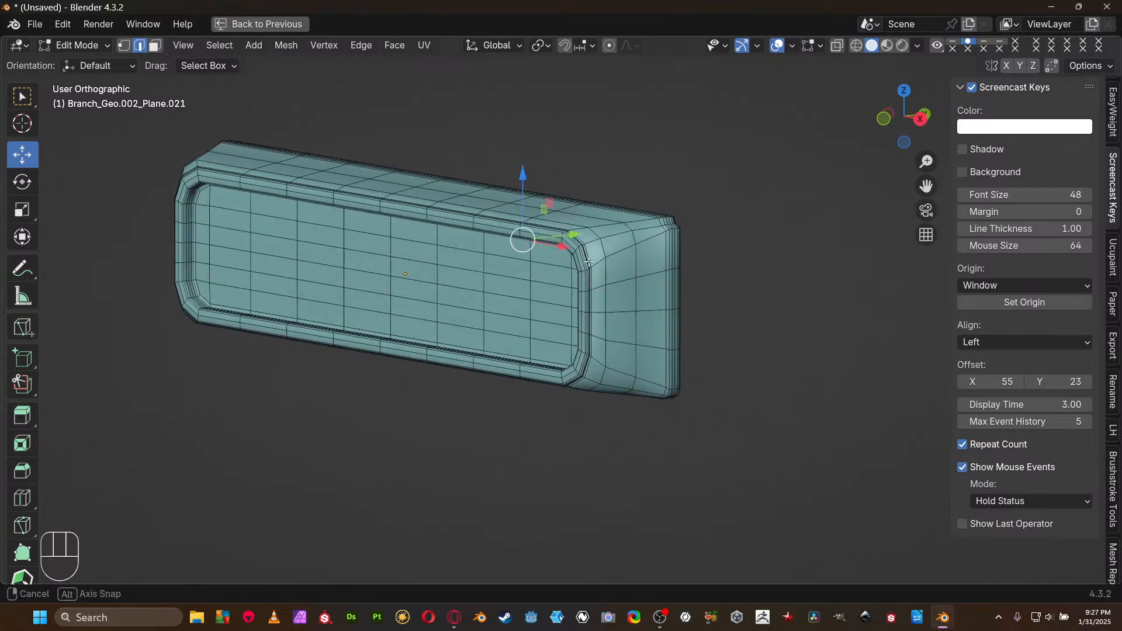
{"action": "scroll", "coordinate": [582, 274], "scroll_direction": "up", "scroll_amount": 2}
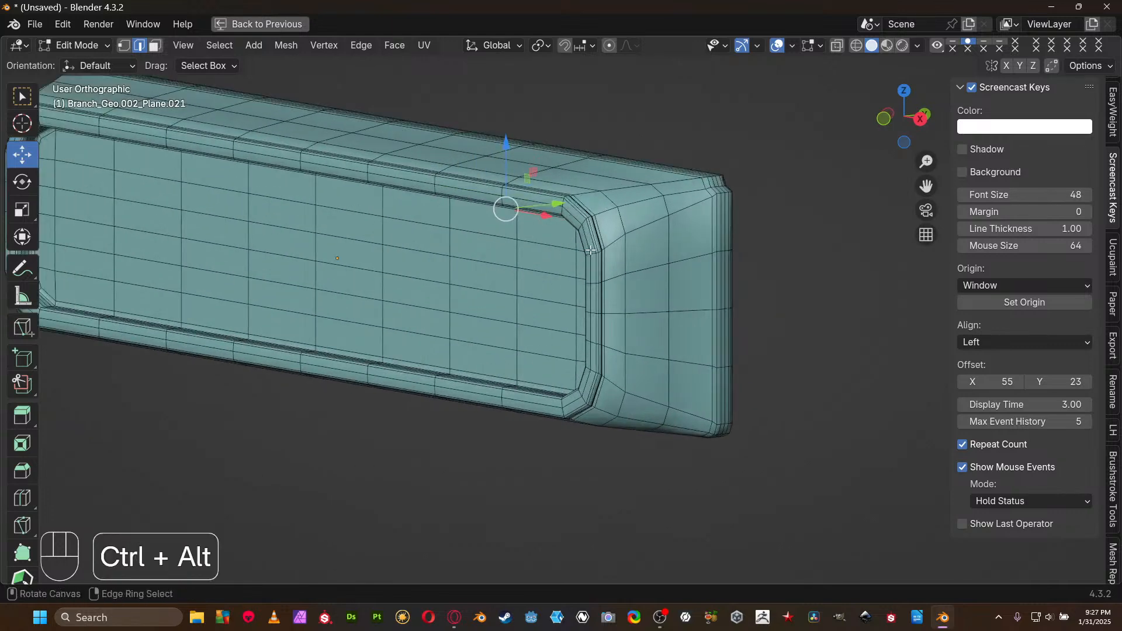
{"action": "left_click", "coordinate": [591, 250], "text": "ctrl+alt"}
{"action": "key", "text": "3"}
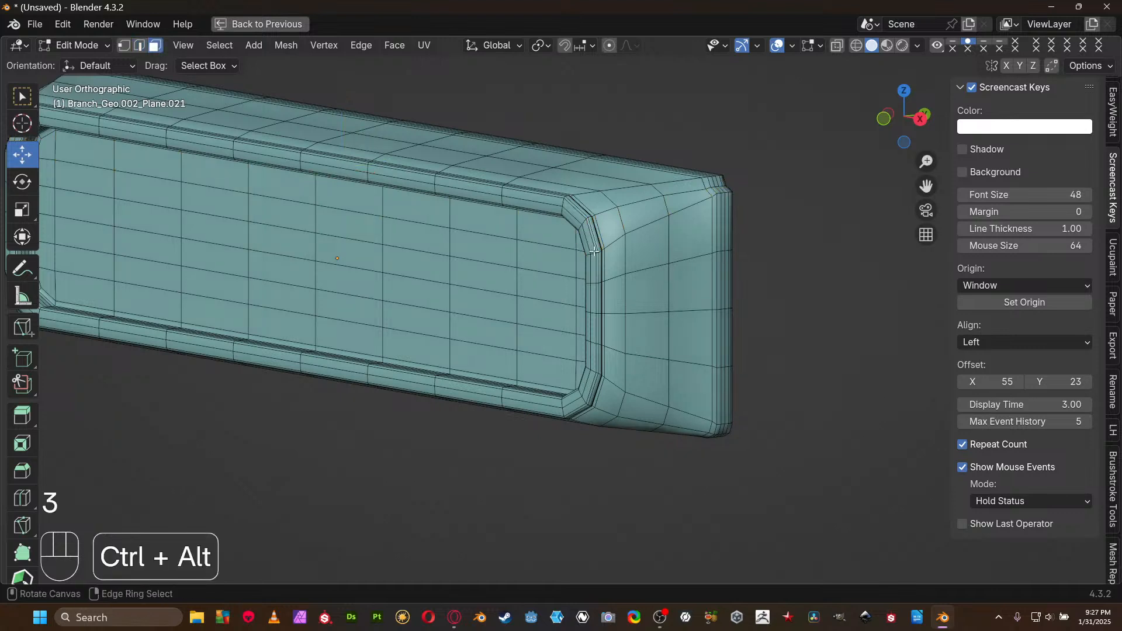
{"action": "left_click", "coordinate": [594, 255], "text": "ctrl+alt"}
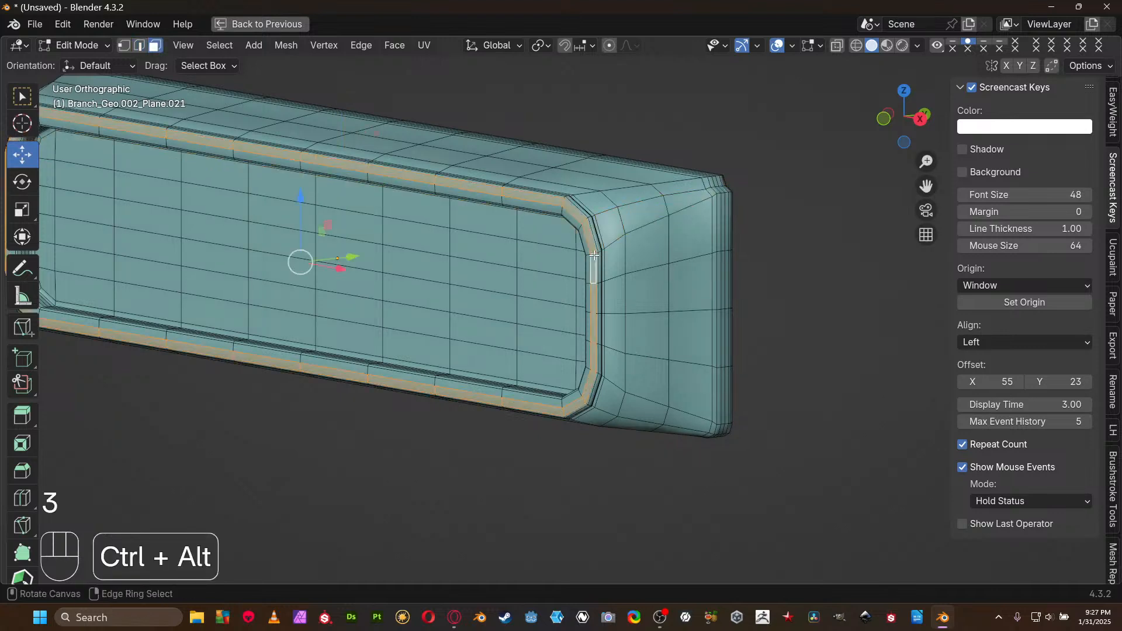
{"action": "key", "text": "ctrl+KP_Add"}
{"action": "key", "text": "ctrl+KP_Add"}
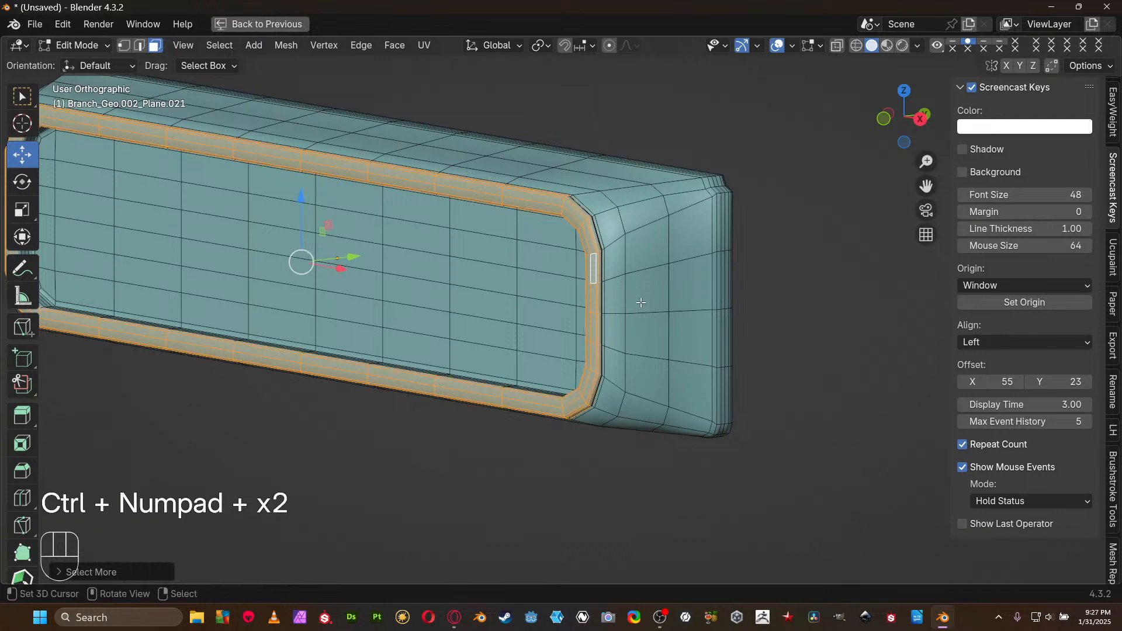
Restore the full editor layout with the whole panel in view and collapse the Plastics collection
{"action": "middle_click_drag", "start_coordinate": [538, 299], "coordinate": [586, 277]}
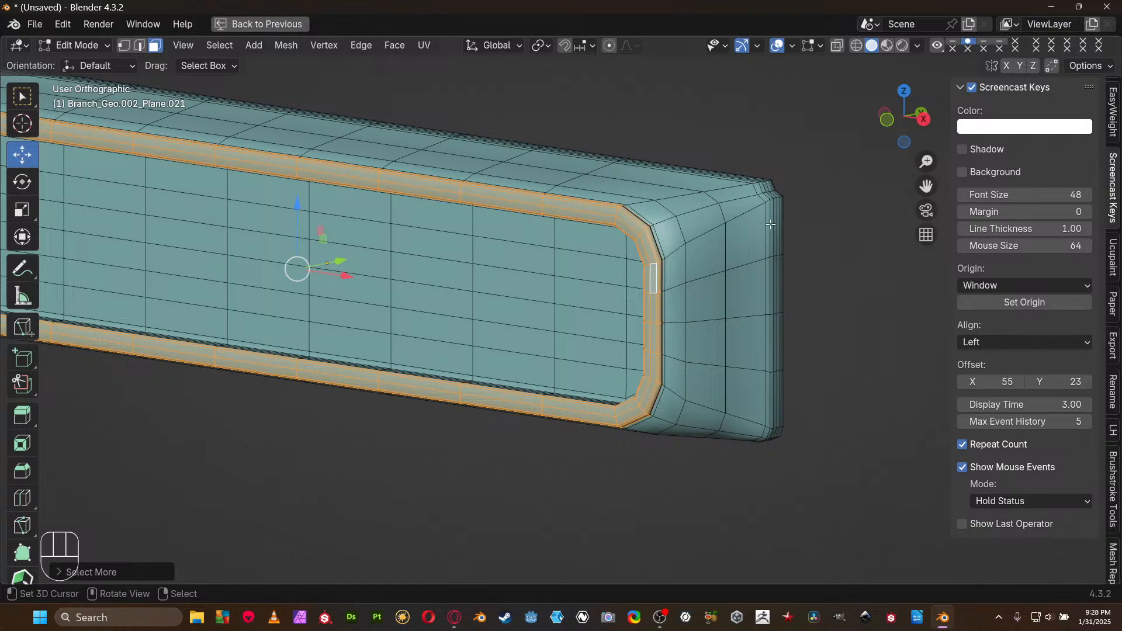
{"action": "scroll", "coordinate": [778, 244], "scroll_direction": "down", "scroll_amount": 4}
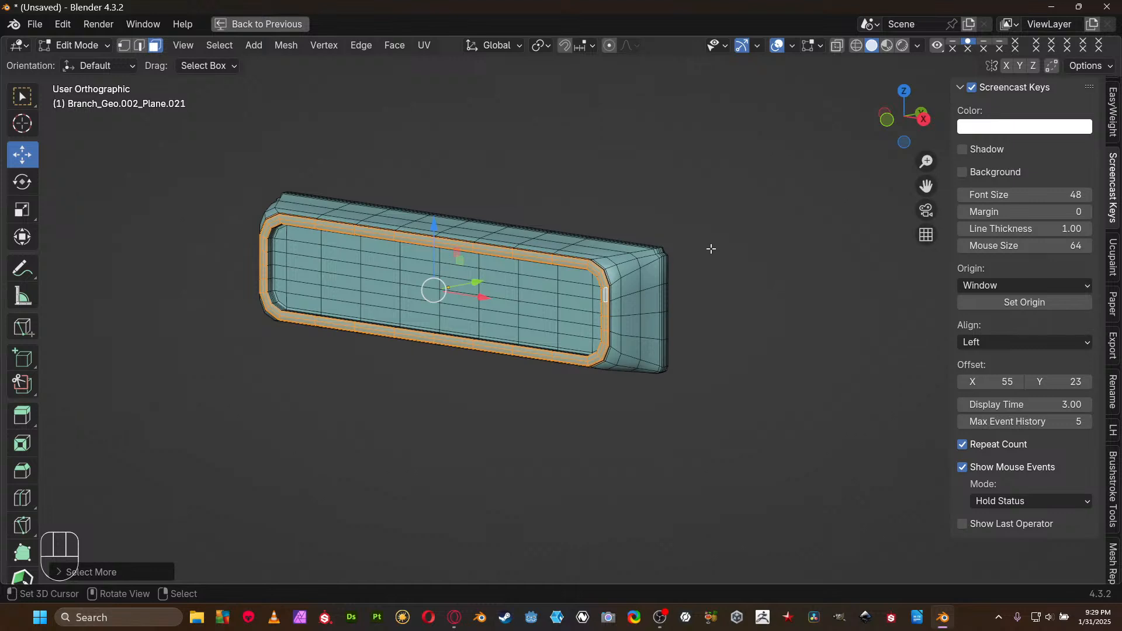
{"action": "key", "text": "ctrl+space"}
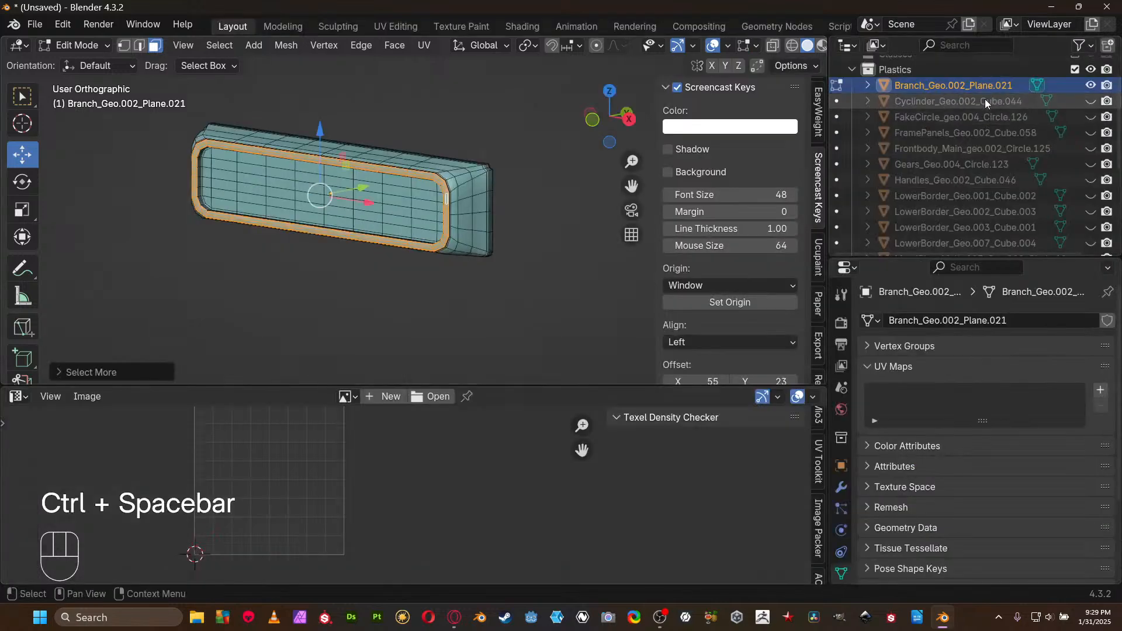
{"action": "left_click", "coordinate": [852, 69]}
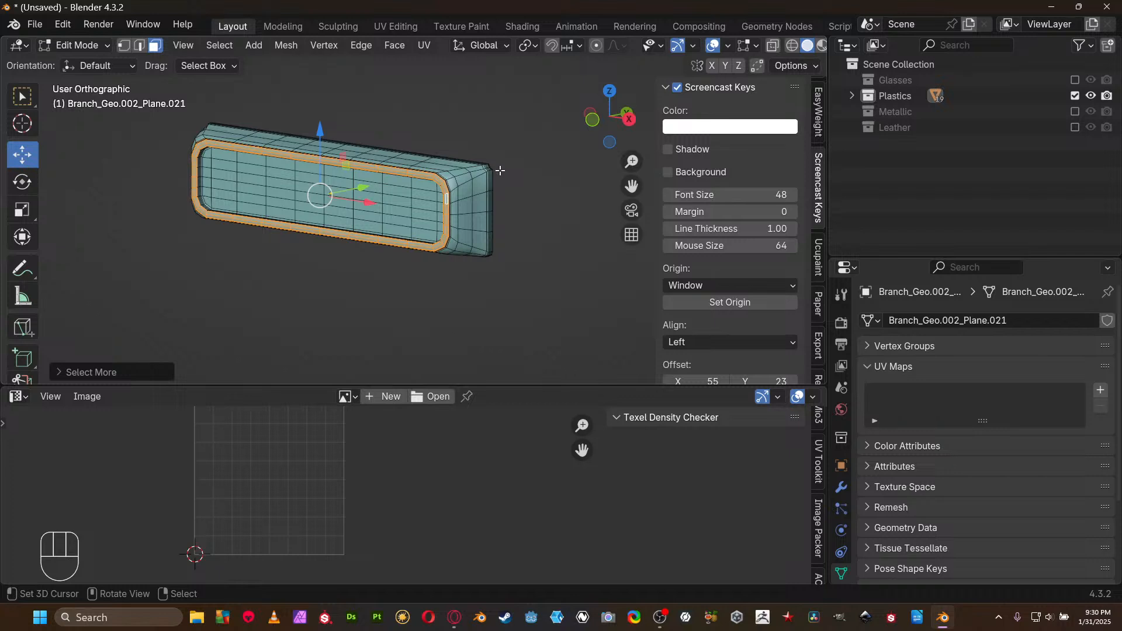
Select the vertex path across the inner bevel at the back face's upper +X corner in vertex mode and relax it
{"action": "scroll", "coordinate": [412, 183], "scroll_direction": "up", "scroll_amount": 3}
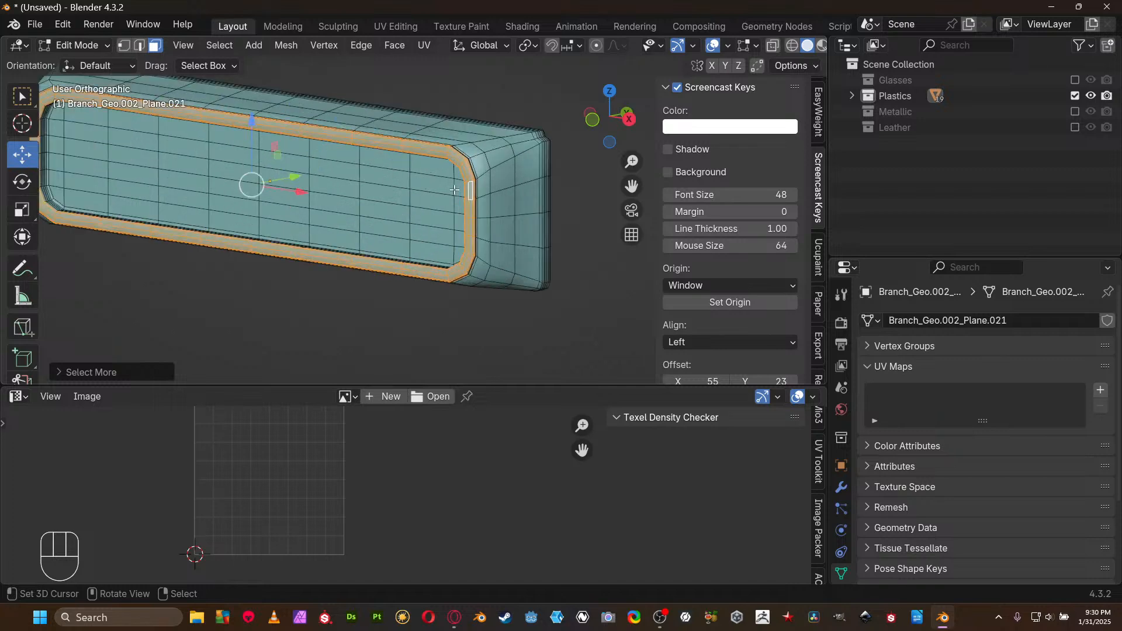
{"action": "key", "text": "ctrl+space"}
{"action": "middle_click_drag", "start_coordinate": [533, 231], "coordinate": [614, 351]}
{"action": "scroll", "coordinate": [387, 266], "scroll_direction": "up", "scroll_amount": 3}
{"action": "scroll", "coordinate": [454, 333], "scroll_direction": "up", "scroll_amount": 2}
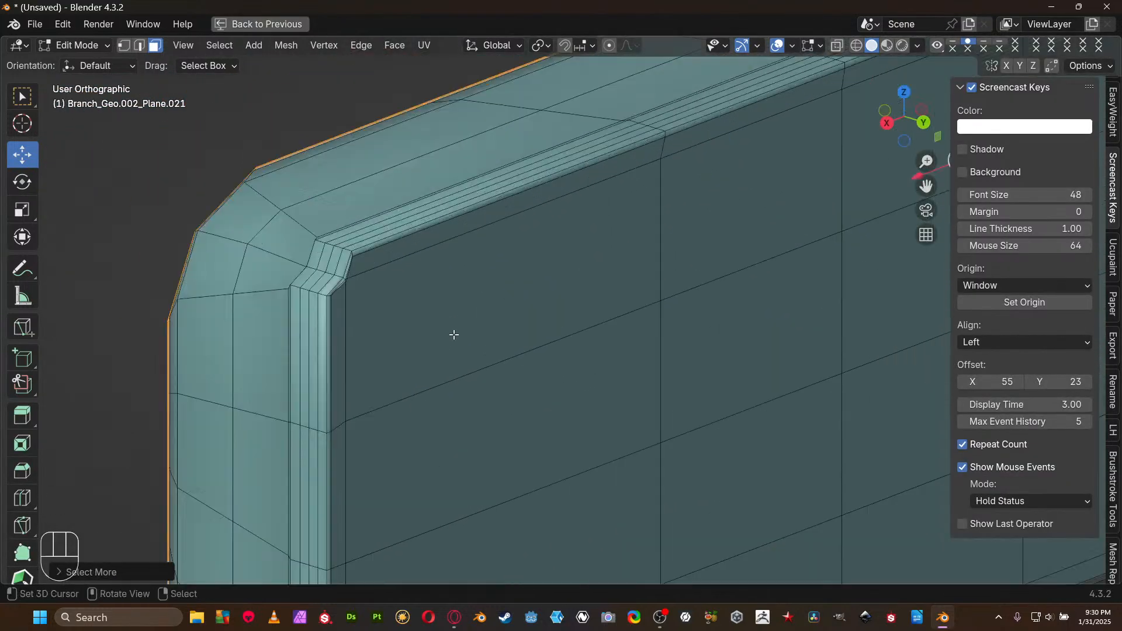
{"action": "key", "text": "1"}
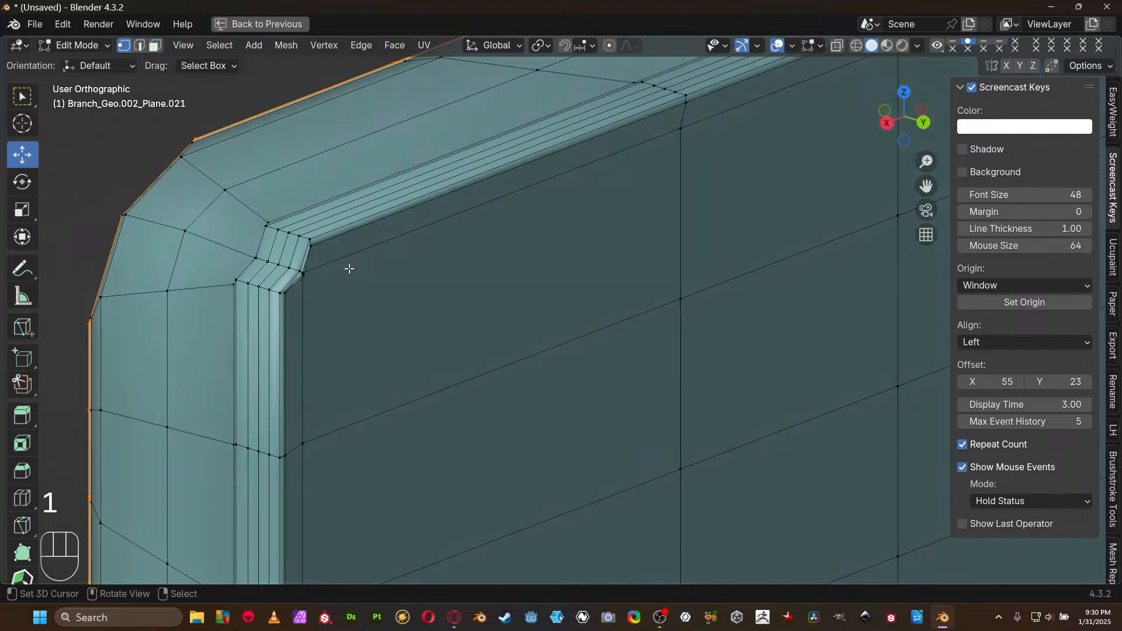
{"action": "left_click", "coordinate": [304, 272]}
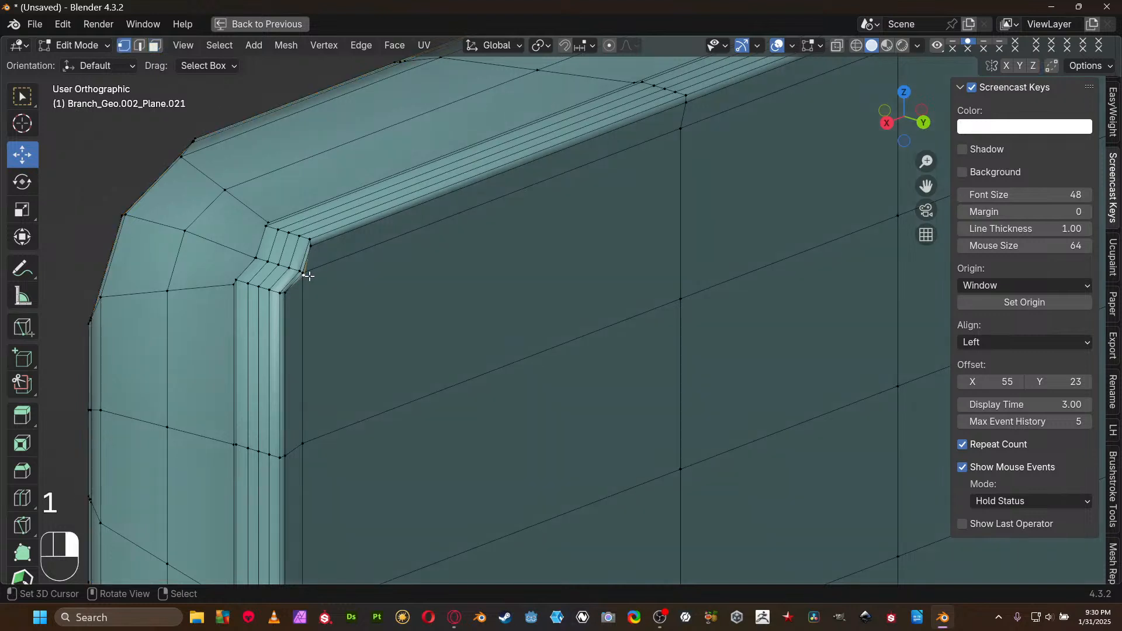
{"action": "left_click", "coordinate": [256, 256], "text": "ctrl"}
{"action": "key", "text": "KP_Decimal"}
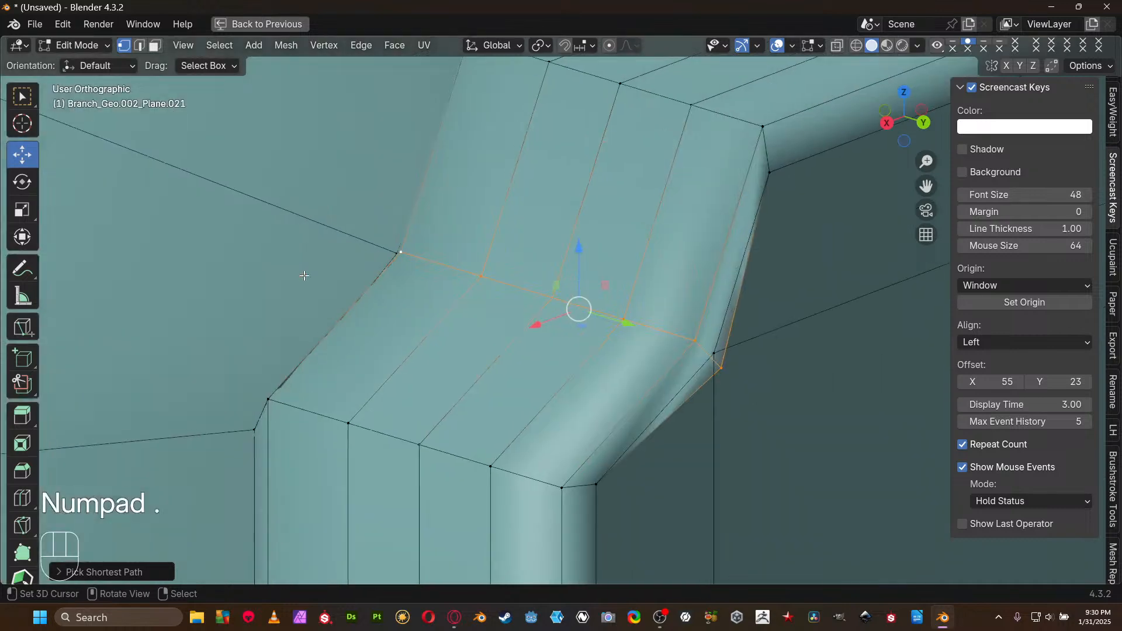
{"action": "middle_click_drag", "start_coordinate": [304, 275], "coordinate": [514, 363]}
{"action": "key", "text": "ctrl+v"}
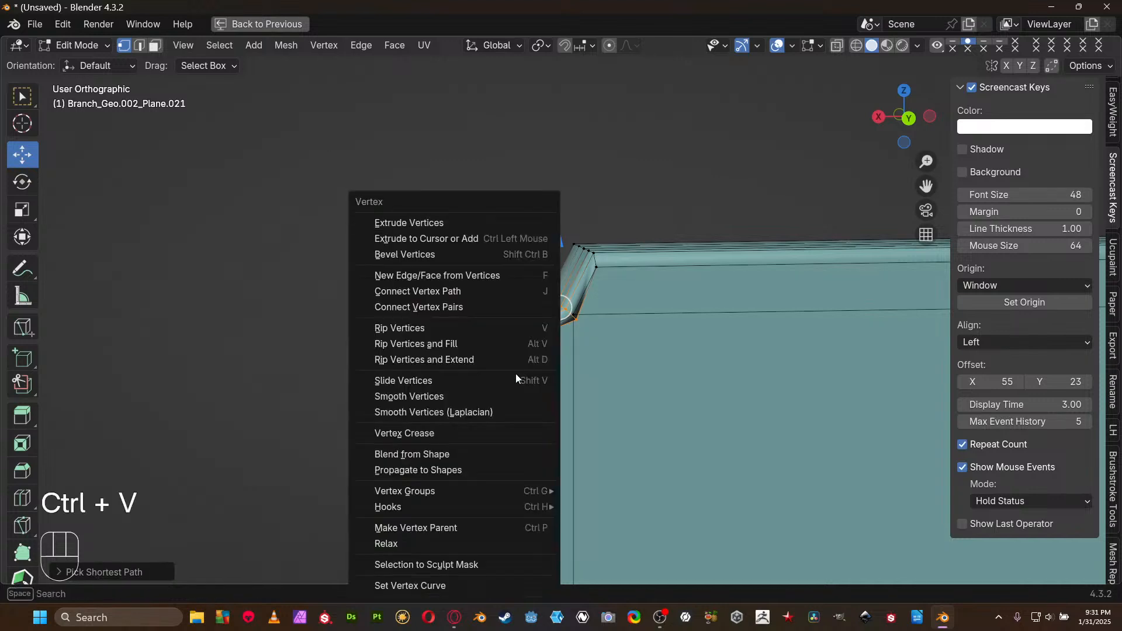
{"action": "left_click", "coordinate": [456, 544]}
Move the relaxed vertices outward toward the upper +X corner in back orthographic view
{"action": "middle_click_drag", "start_coordinate": [552, 275], "coordinate": [514, 259], "text": "alt"}
{"action": "left_click_drag", "start_coordinate": [566, 311], "coordinate": [546, 273]}
{"action": "middle_click_drag", "start_coordinate": [546, 273], "coordinate": [555, 247], "text": "shift"}
Relax the matching vertex path at the back face's upper -X corner and move it outward toward the corner
{"action": "middle_click_drag", "start_coordinate": [606, 158], "coordinate": [545, 254]}
{"action": "left_click", "coordinate": [663, 238], "text": "ctrl"}
{"action": "middle_click_drag", "start_coordinate": [663, 238], "coordinate": [774, 195]}
{"action": "key", "text": "ctrl+v"}
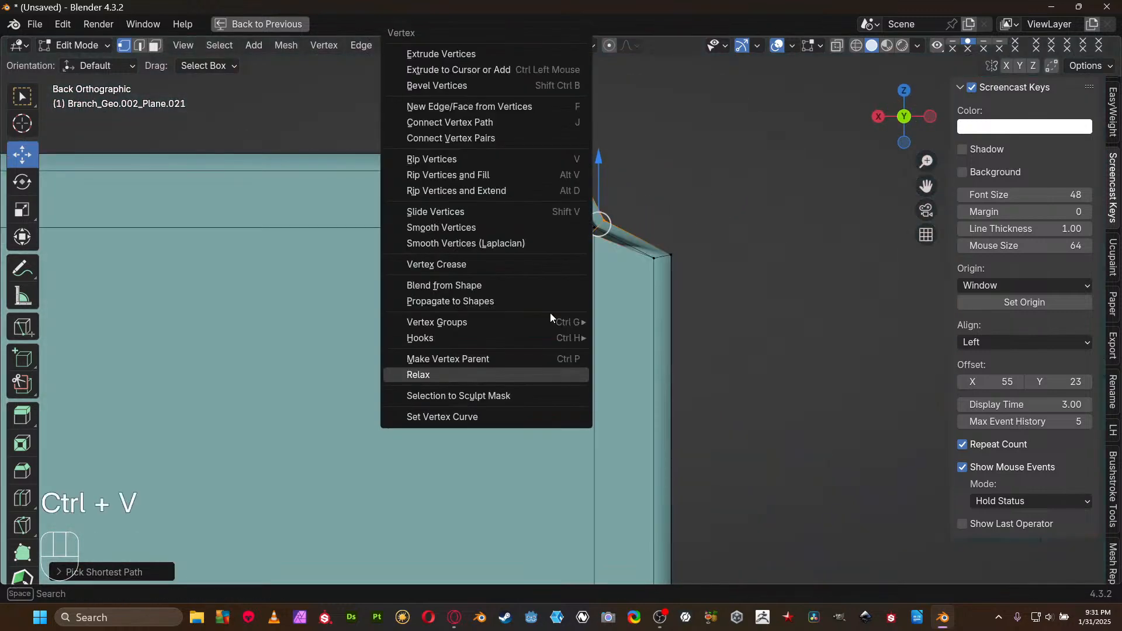
{"action": "left_click", "coordinate": [483, 375]}
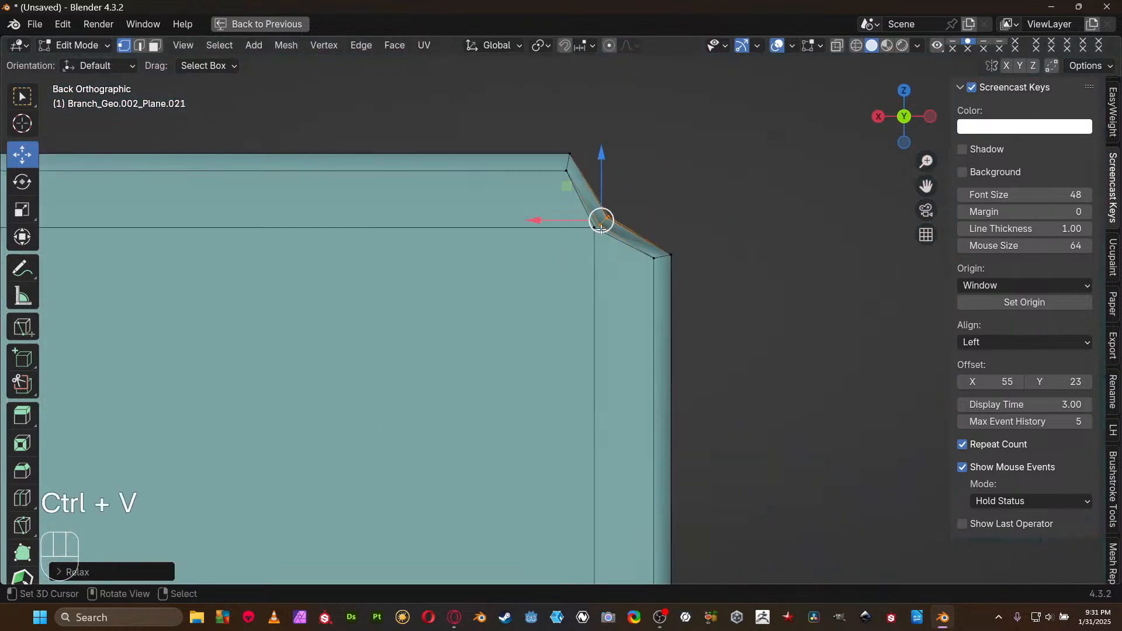
{"action": "left_click_drag", "start_coordinate": [602, 222], "coordinate": [639, 178]}
{"action": "scroll", "coordinate": [629, 196], "scroll_direction": "down", "scroll_amount": 5}
{"action": "middle_click_drag", "start_coordinate": [606, 303], "coordinate": [651, 170], "text": "shift"}
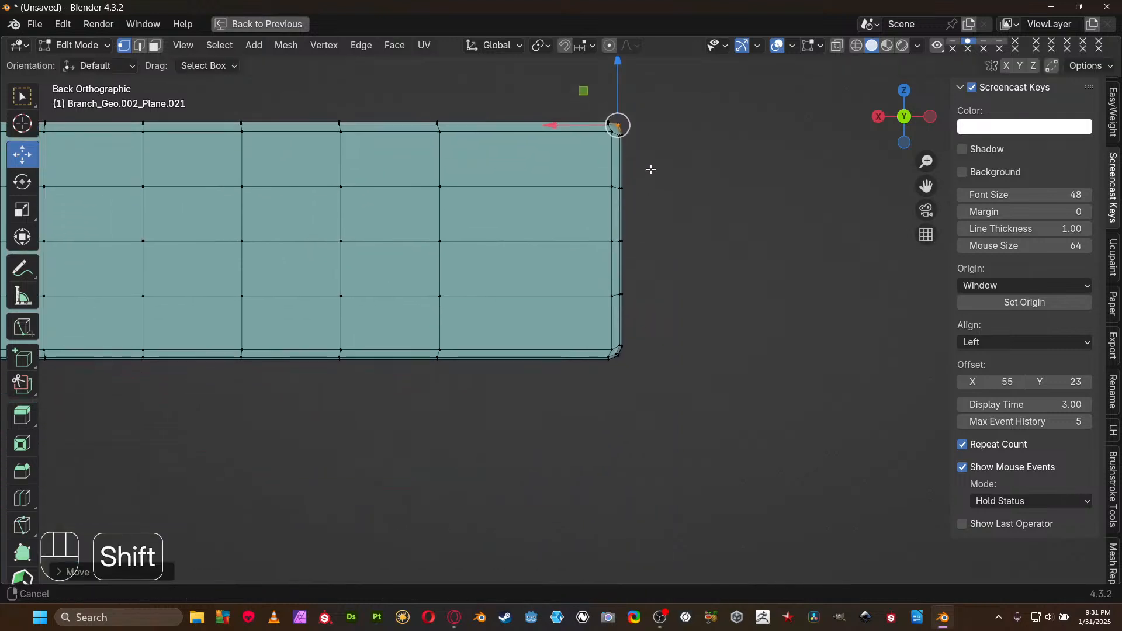
{"action": "middle_click_drag", "start_coordinate": [420, 348], "coordinate": [1044, 362], "text": "shift"}
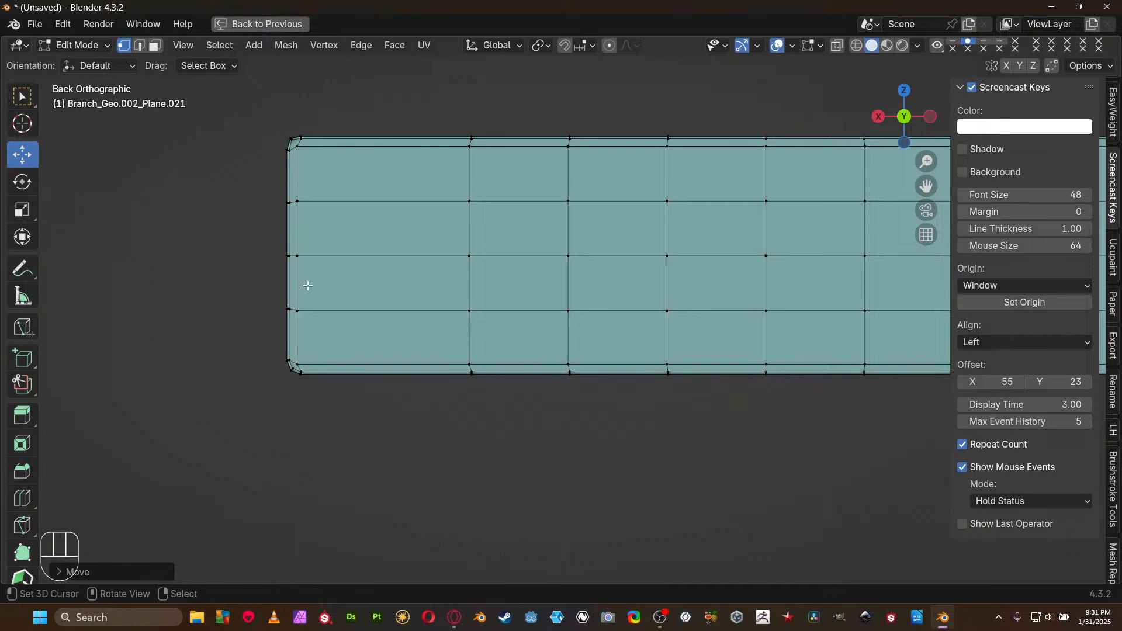
Select the panel's entire mesh in edge mode and recalculate its normals
{"action": "middle_click_drag", "start_coordinate": [308, 286], "coordinate": [663, 291]}
{"action": "key", "text": "2"}
{"action": "scroll", "coordinate": [643, 305], "scroll_direction": "up", "scroll_amount": 4}
{"action": "middle_click_drag", "start_coordinate": [610, 256], "coordinate": [596, 276]}
{"action": "scroll", "coordinate": [587, 288], "scroll_direction": "up", "scroll_amount": 5}
{"action": "key", "text": "a"}
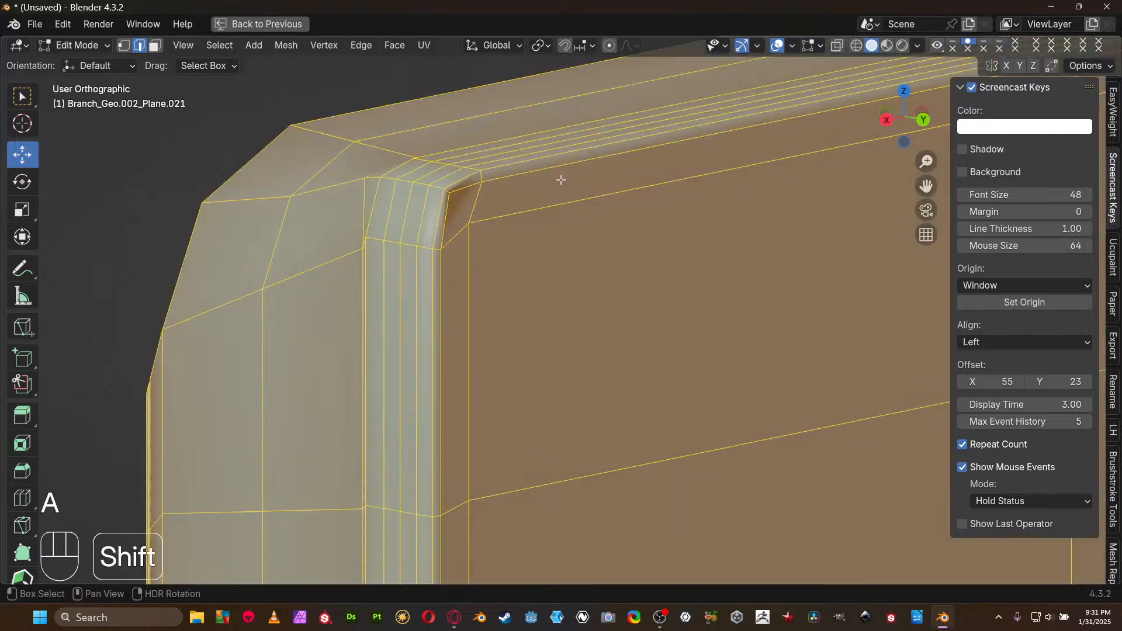
{"action": "key", "text": "shift+n"}
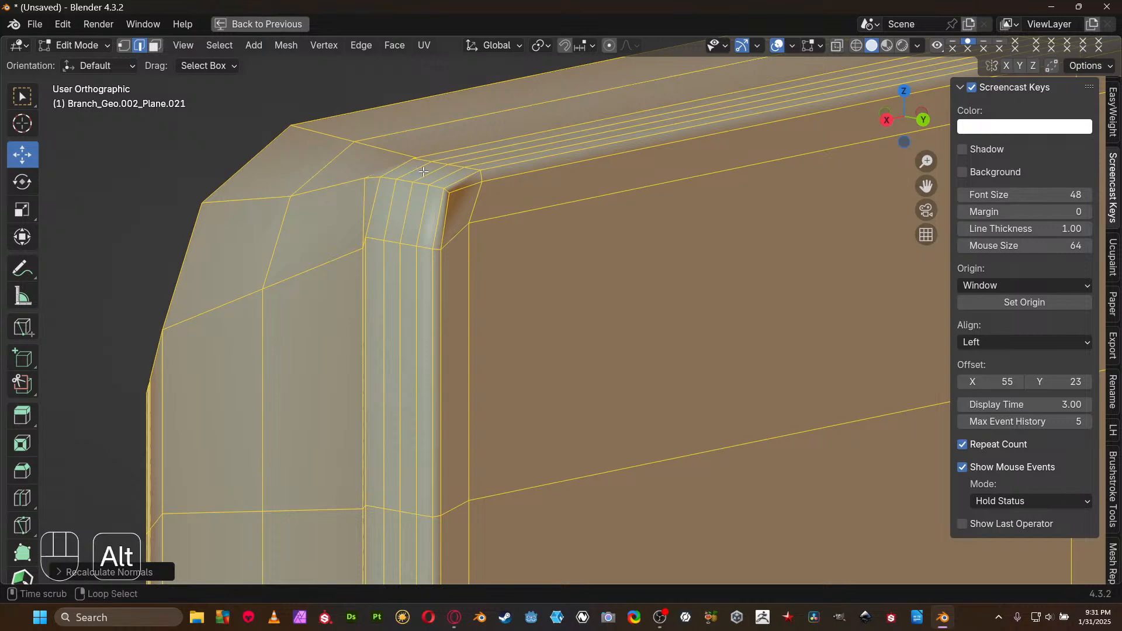
Apply the panel's object transform and set its origin to geometry in object mode
{"action": "key", "text": "Tab"}
{"action": "key", "text": "ctrl+a"}
{"action": "left_click", "coordinate": [461, 195]}
{"action": "key", "text": "space"}
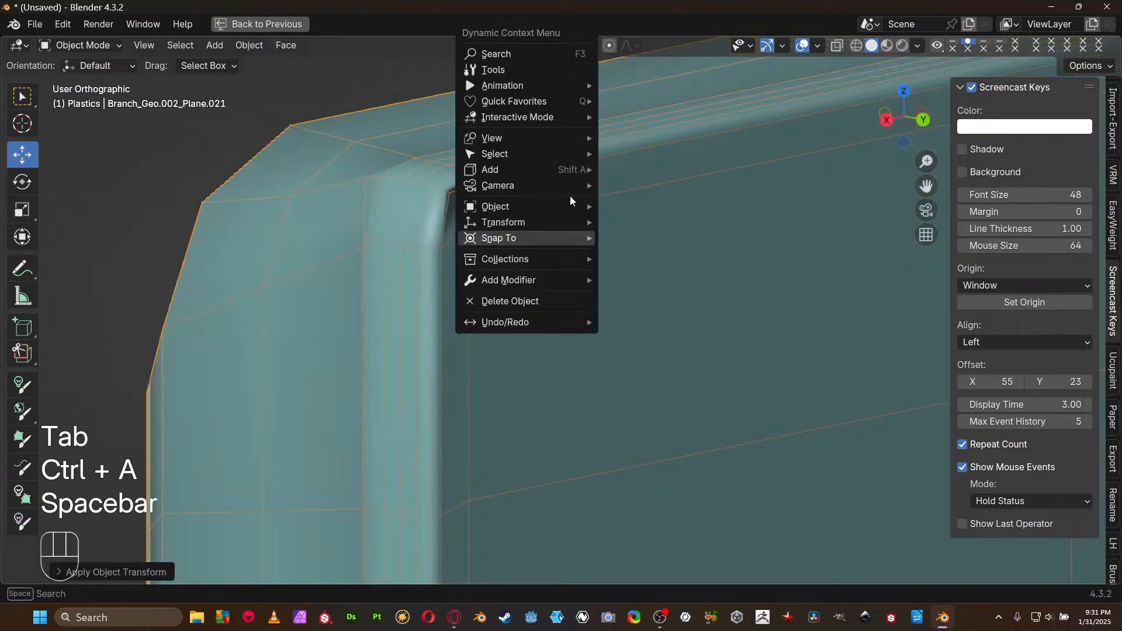
{"action": "mouse_move", "coordinate": [566, 238]}
{"action": "mouse_move", "coordinate": [675, 237]}
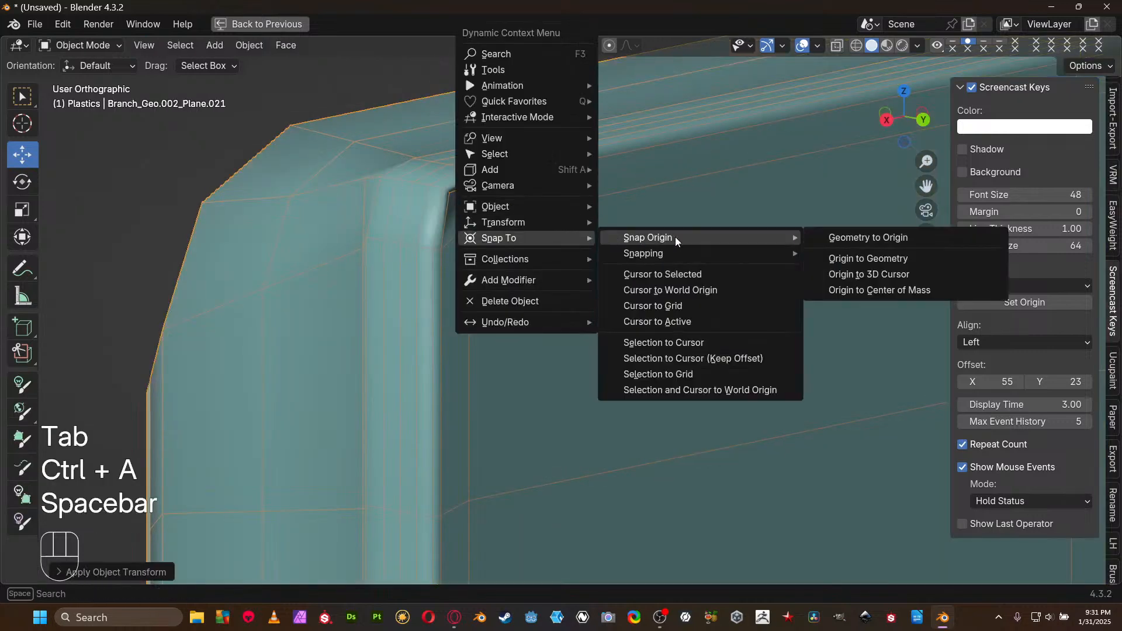
{"action": "left_click", "coordinate": [852, 257]}
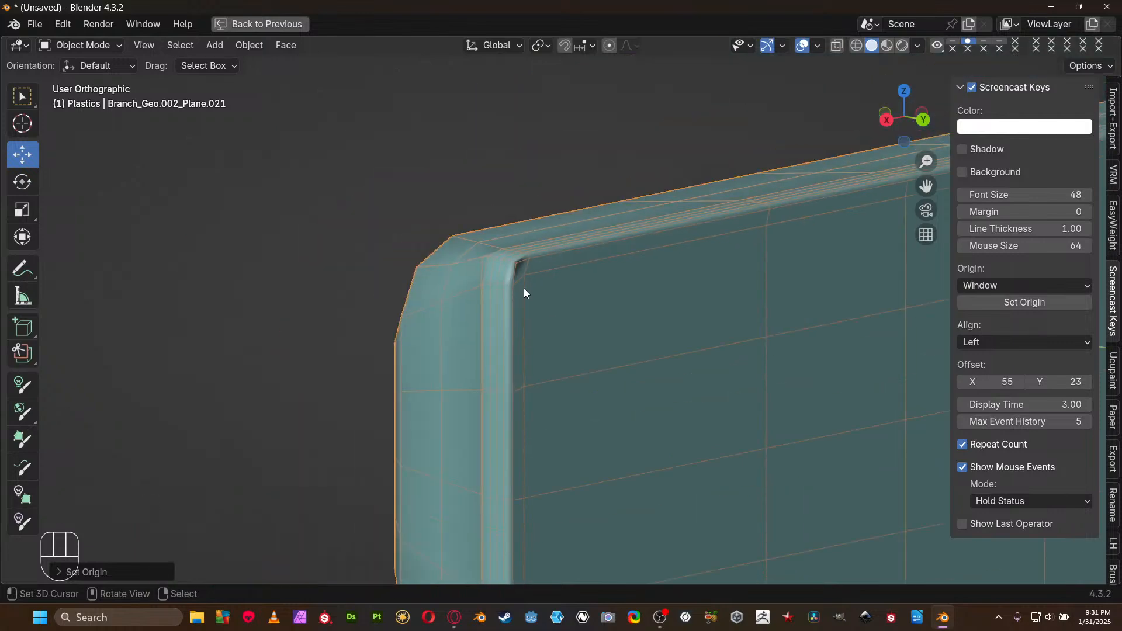
Select the edge loop running around the outer border of the panel's flat back face
{"action": "key", "text": "Tab"}
{"action": "scroll", "coordinate": [491, 258], "scroll_direction": "up", "scroll_amount": 3}
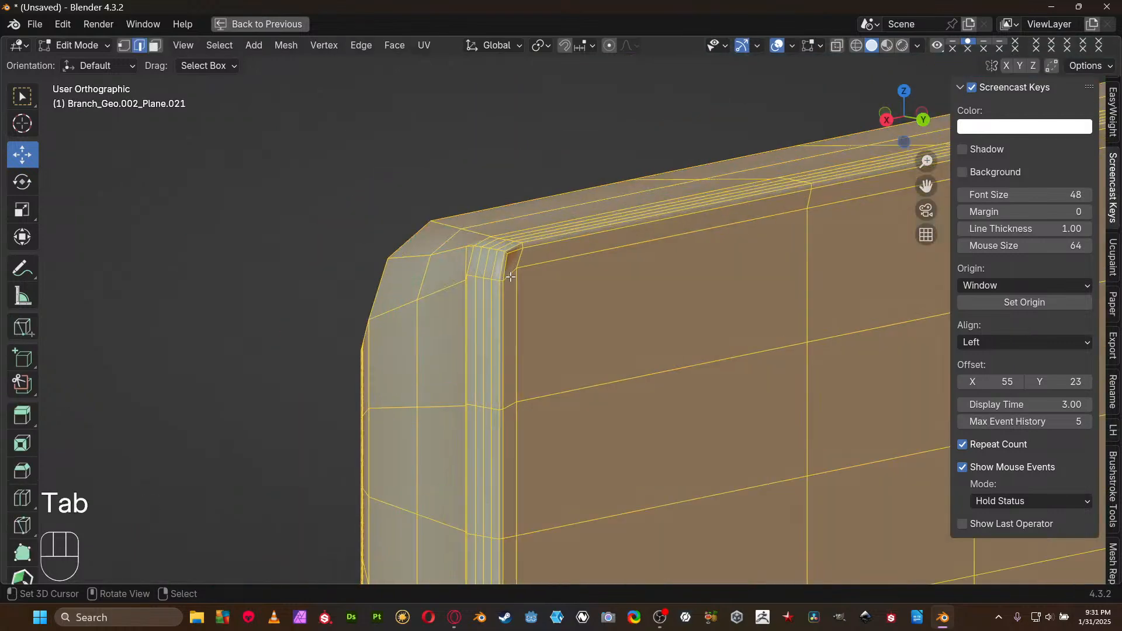
{"action": "left_click", "coordinate": [474, 218], "text": "alt"}
{"action": "left_click", "coordinate": [480, 211], "text": "alt+shift"}
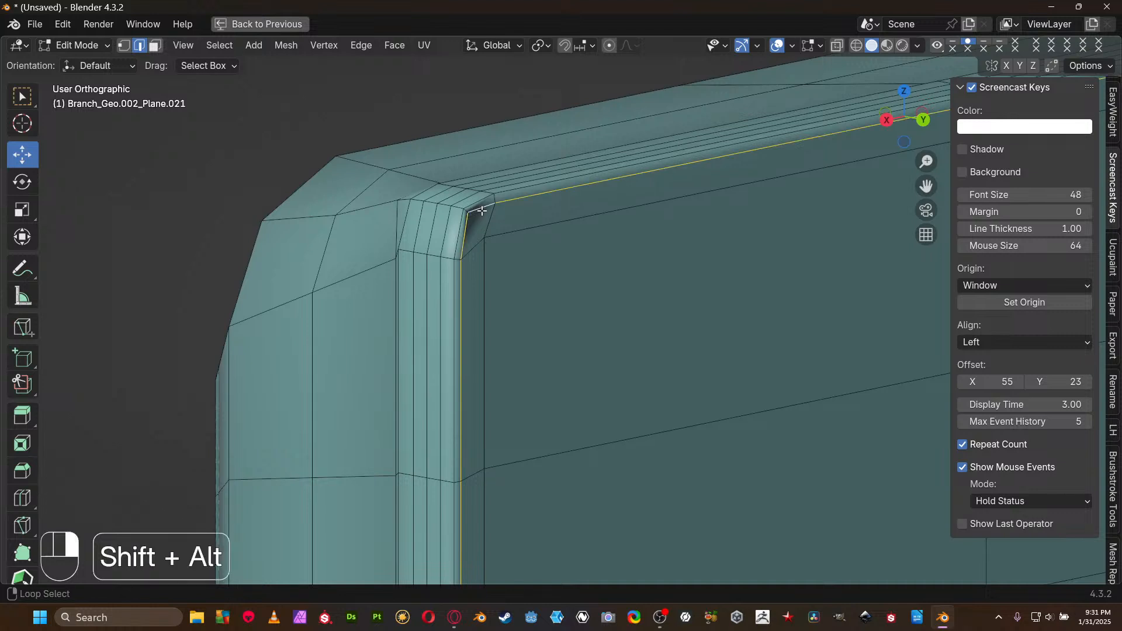
{"action": "left_click", "coordinate": [450, 215], "text": "alt+shift"}
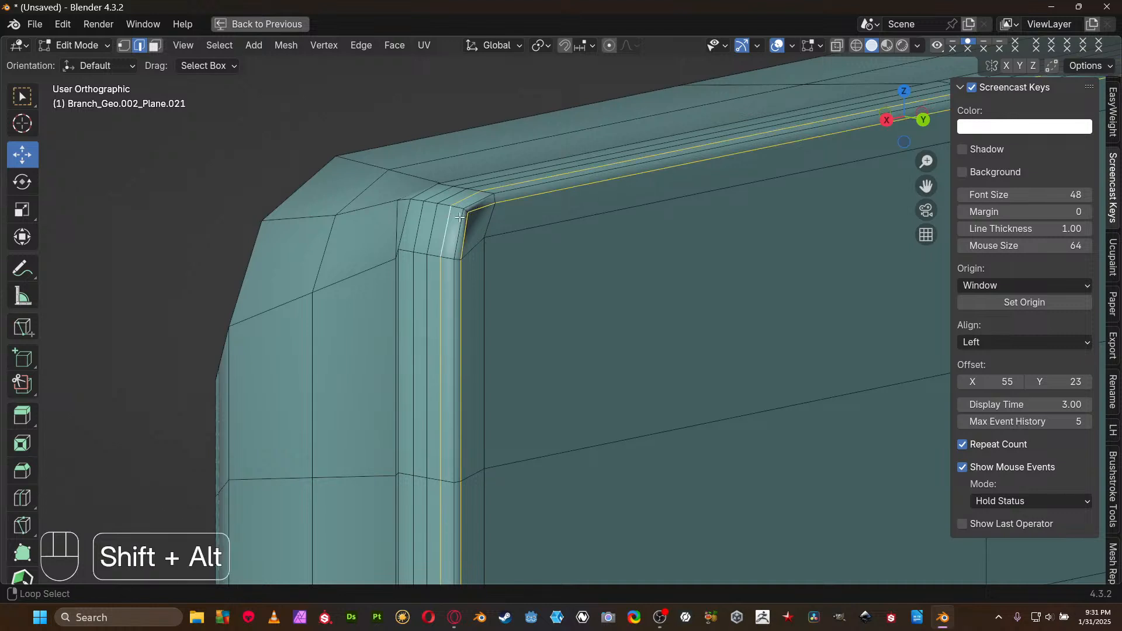
{"action": "left_click", "coordinate": [460, 217], "text": "alt"}
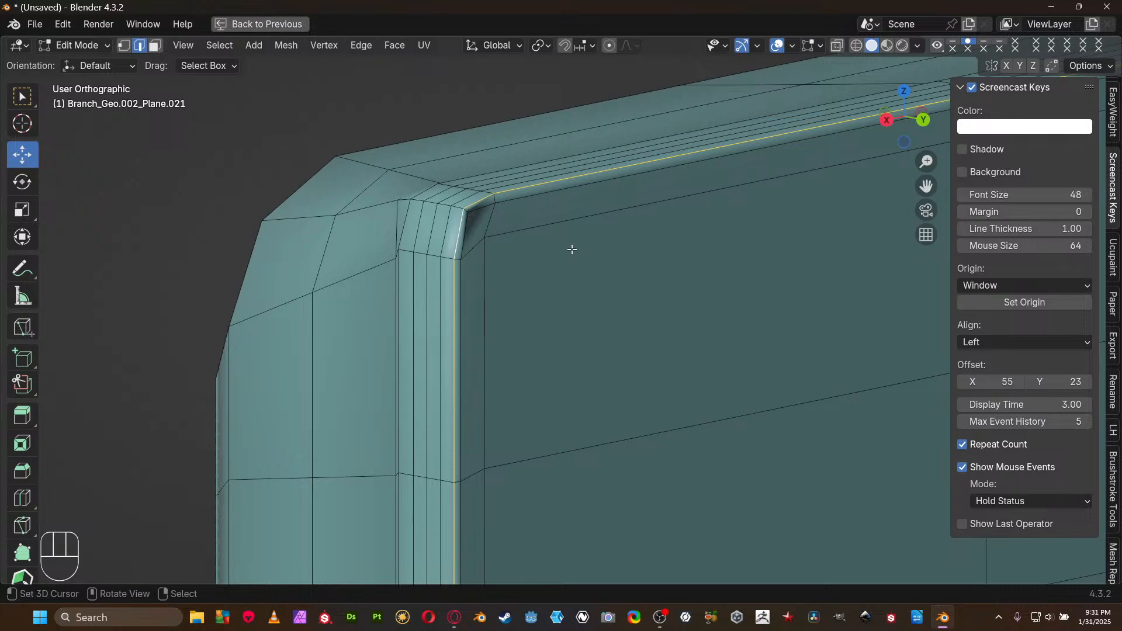
Examine the selected back border loop and the corner bevels from below and from the side
{"action": "scroll", "coordinate": [572, 250], "scroll_direction": "down", "scroll_amount": 4}
{"action": "scroll", "coordinate": [565, 308], "scroll_direction": "down", "scroll_amount": 5}
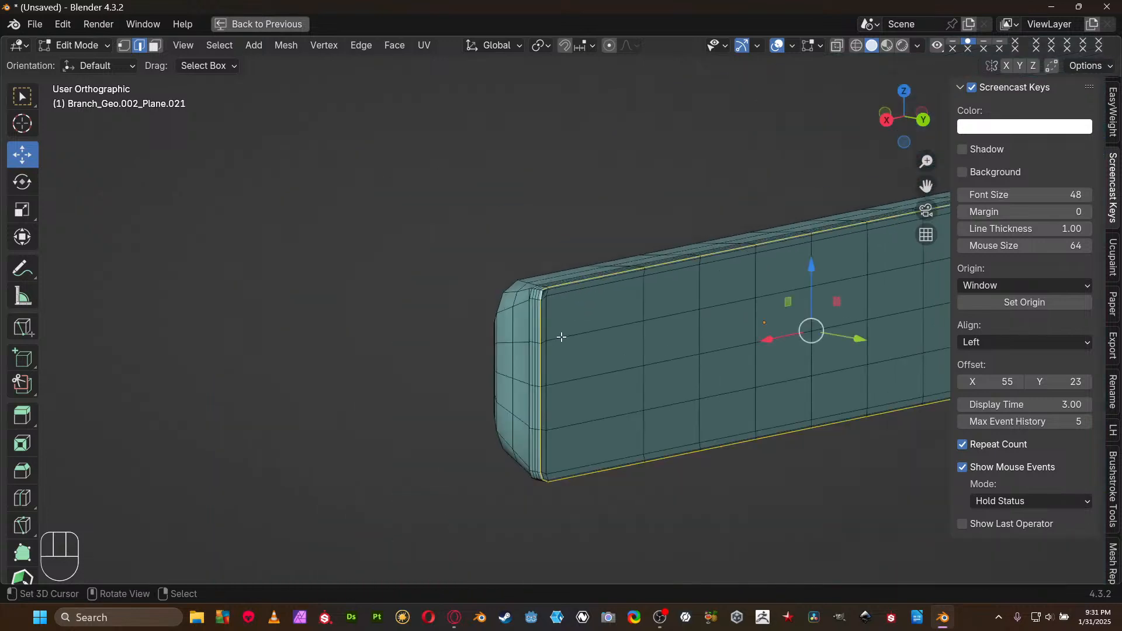
{"action": "middle_click_drag", "start_coordinate": [559, 339], "coordinate": [554, 273]}
{"action": "scroll", "coordinate": [554, 273], "scroll_direction": "up", "scroll_amount": 5}
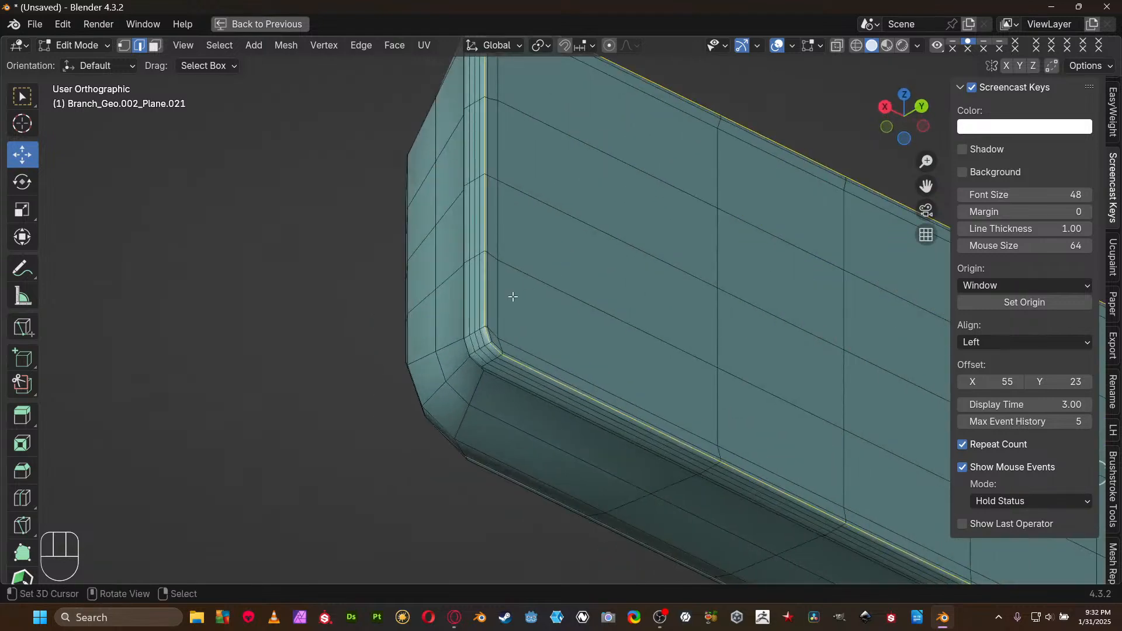
{"action": "middle_click_drag", "start_coordinate": [513, 297], "coordinate": [454, 361]}
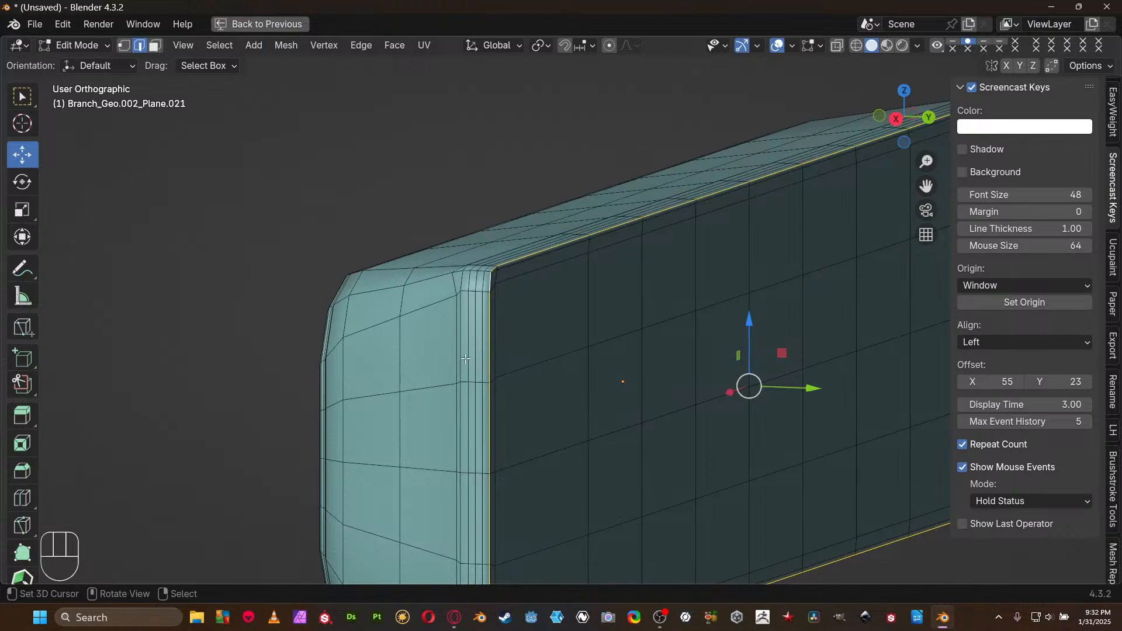
{"action": "scroll", "coordinate": [554, 274], "scroll_direction": "up", "scroll_amount": 3}
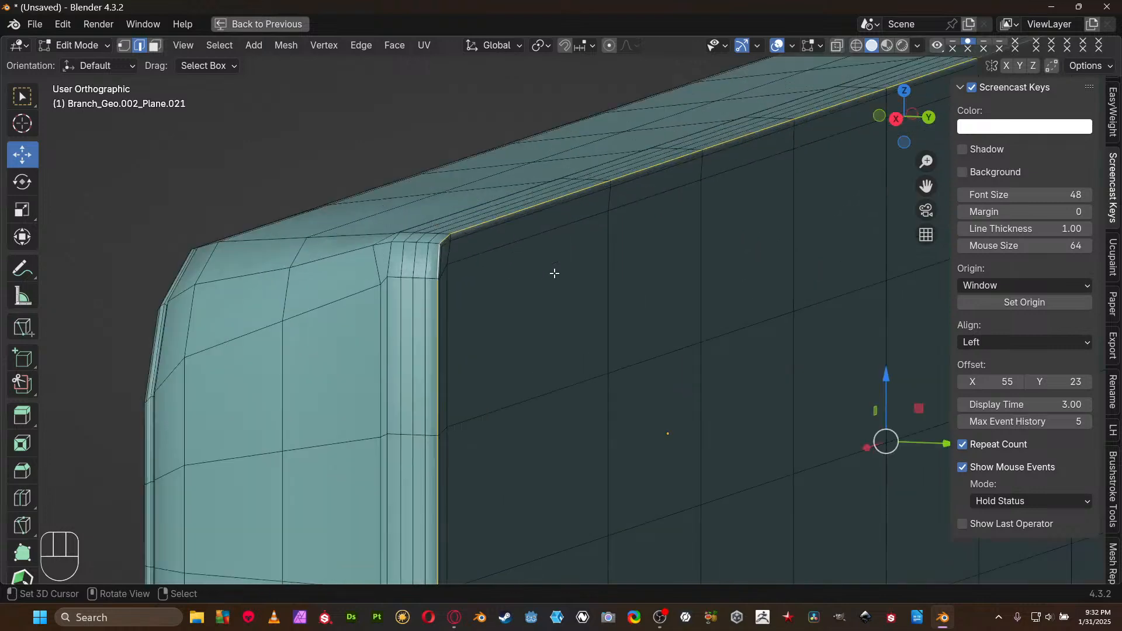
{"action": "scroll", "coordinate": [551, 273], "scroll_direction": "down", "scroll_amount": 5}
{"action": "scroll", "coordinate": [536, 291], "scroll_direction": "up", "scroll_amount": 6}
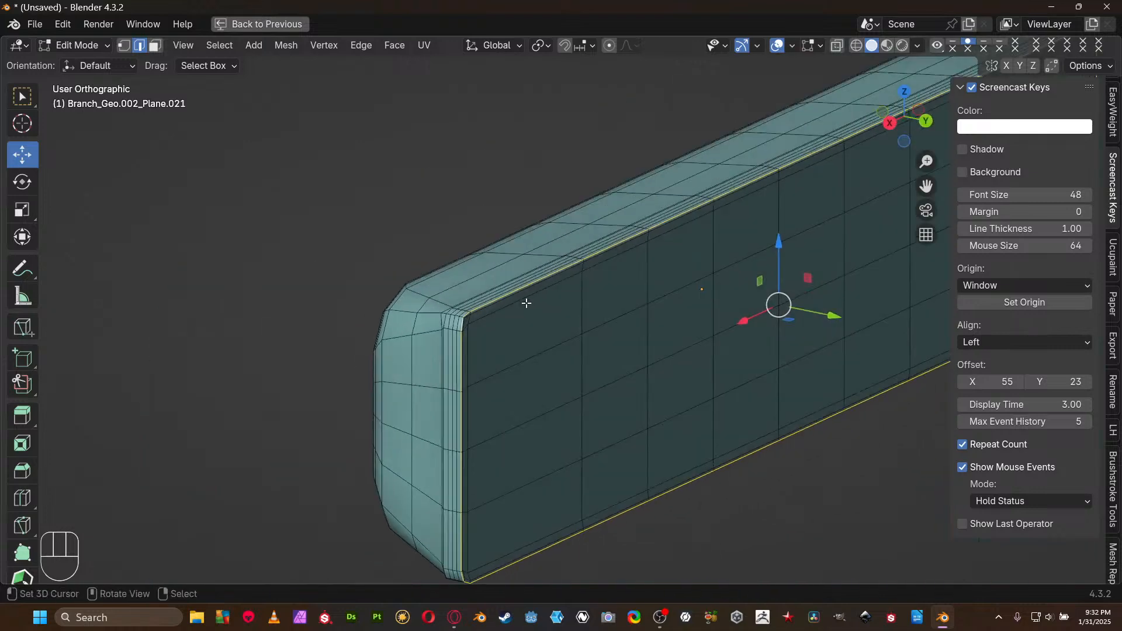
Mark the selected edge loop around the back face as a seam
{"action": "key", "text": "ctrl"}
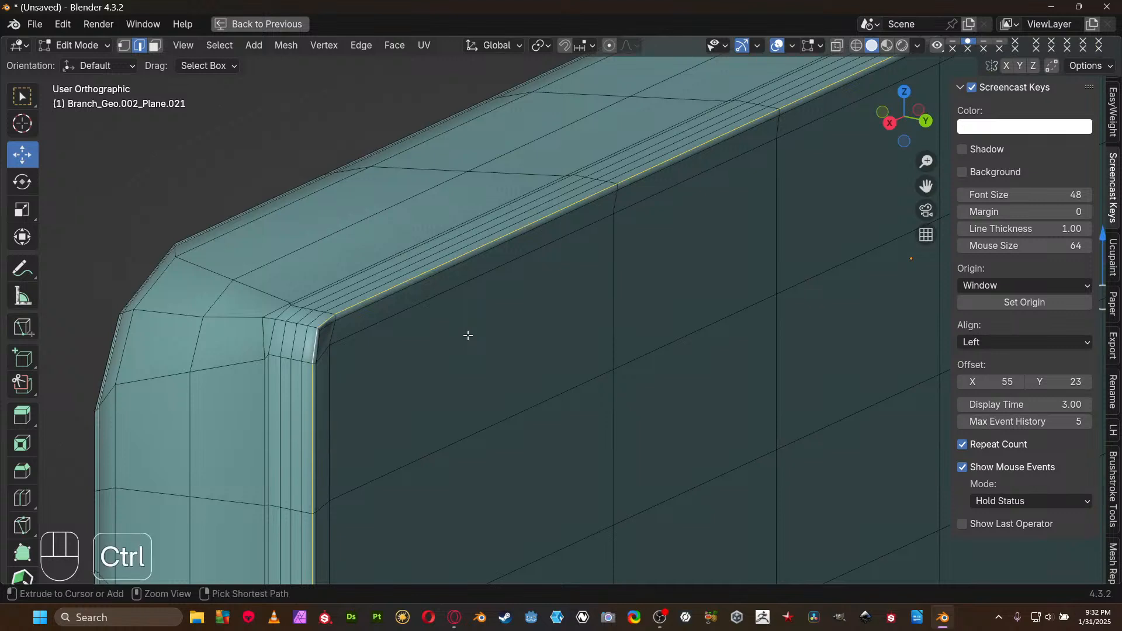
{"action": "key", "text": "ctrl+e"}
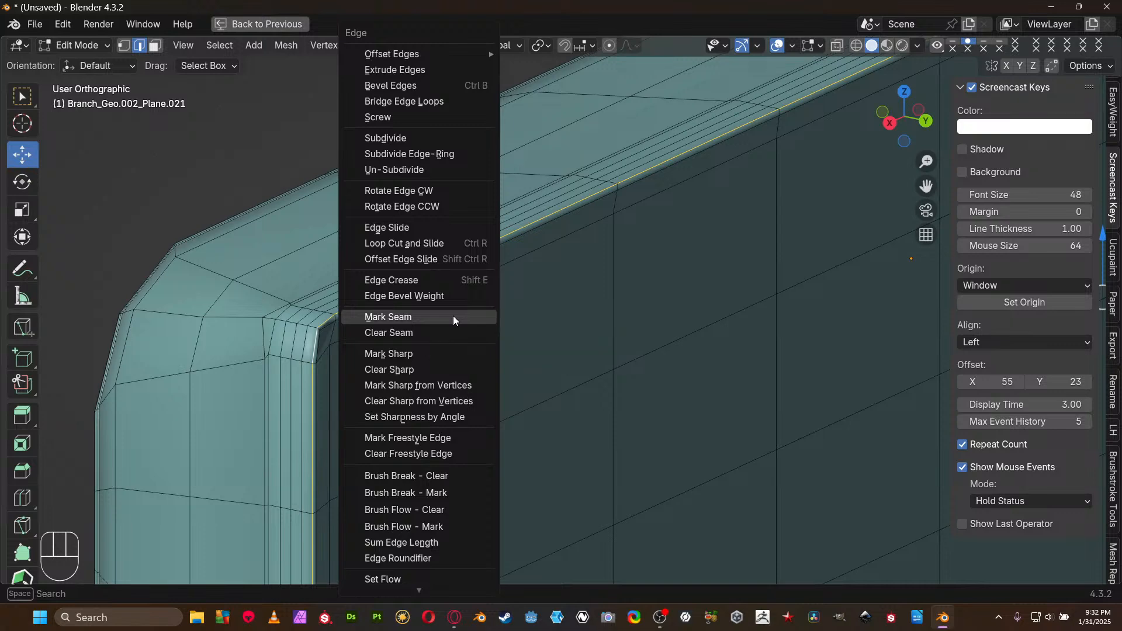
{"action": "left_click", "coordinate": [453, 316]}
{"action": "scroll", "coordinate": [453, 316], "scroll_direction": "down", "scroll_amount": 2}
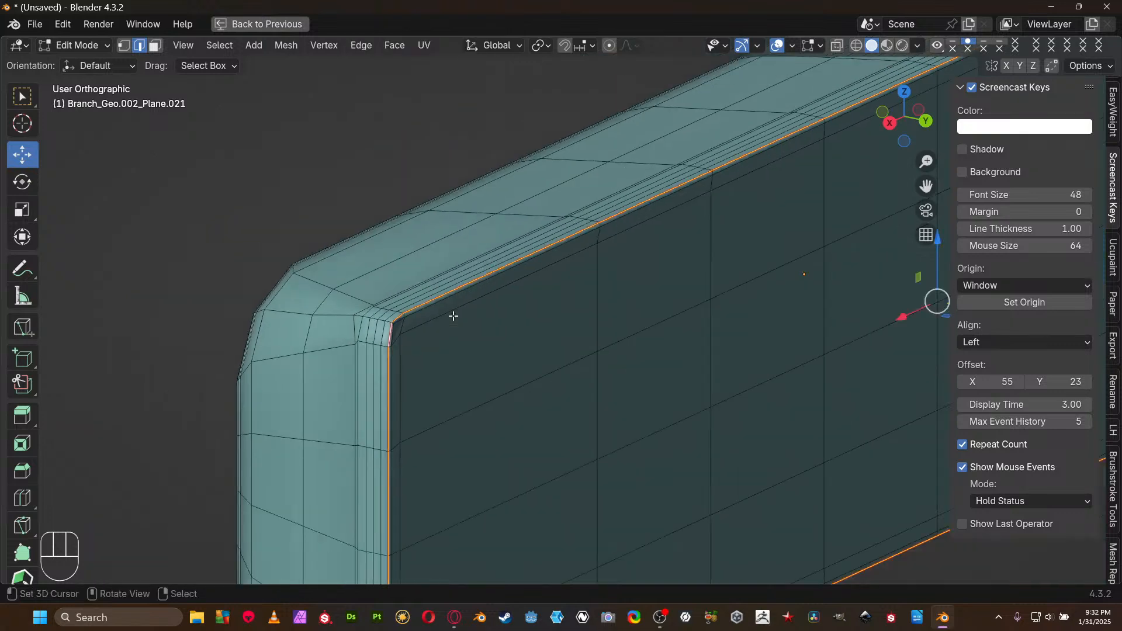
{"action": "scroll", "coordinate": [586, 324], "scroll_direction": "down", "scroll_amount": 3}
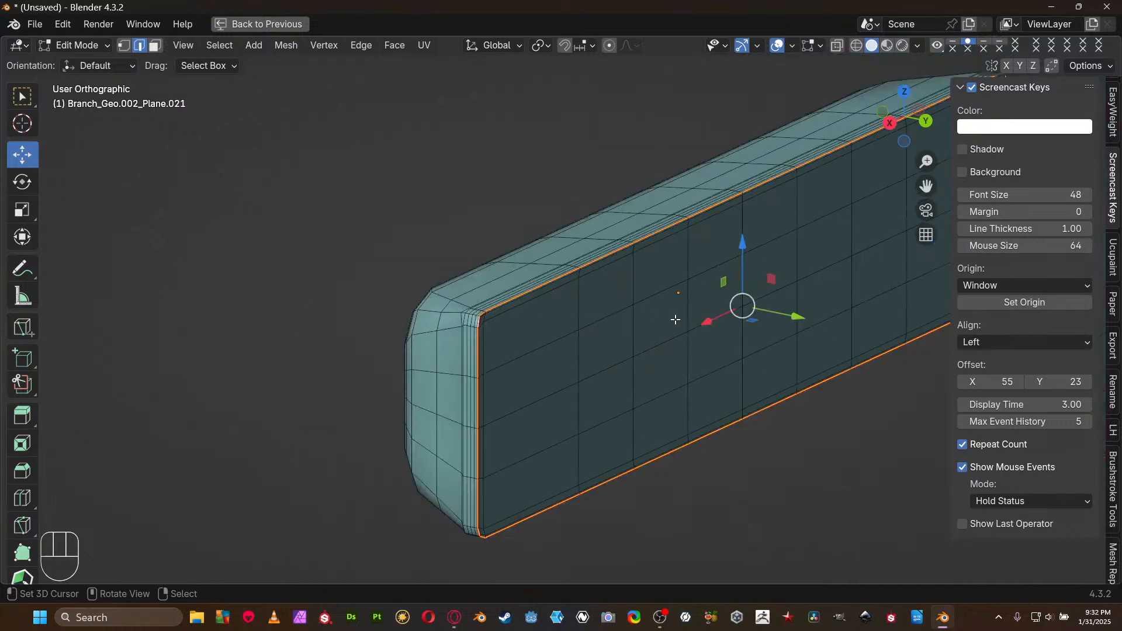
Select the edge loop bordering the recessed front face at the base of the recess wall
{"action": "middle_click_drag", "start_coordinate": [641, 328], "coordinate": [209, 233]}
{"action": "middle_click_drag", "start_coordinate": [668, 390], "coordinate": [579, 298]}
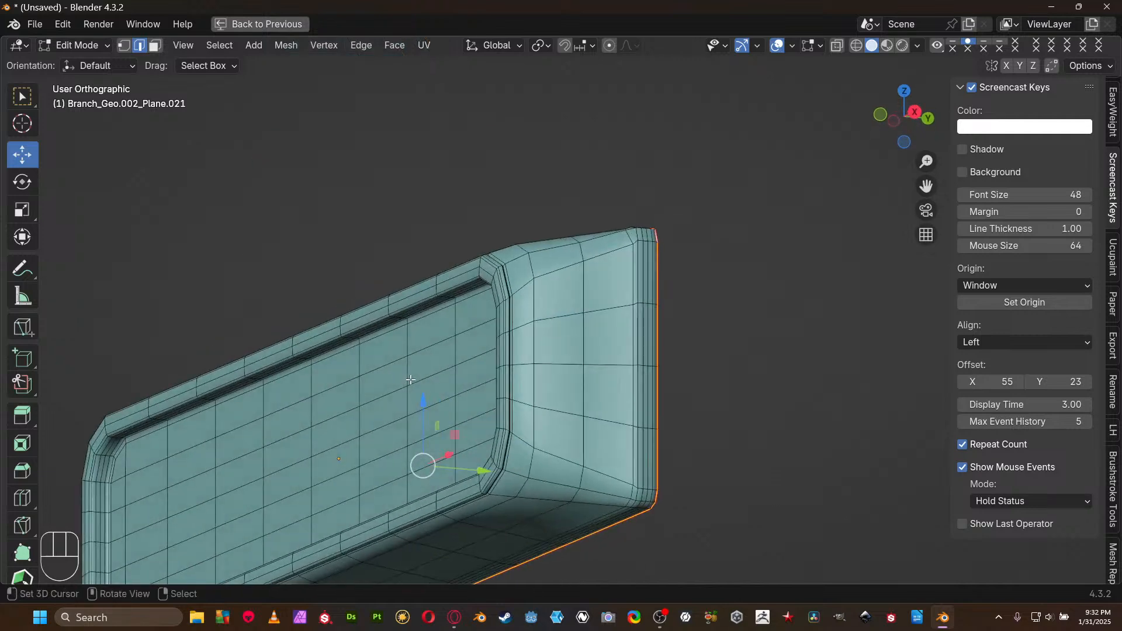
{"action": "middle_click_drag", "start_coordinate": [452, 333], "coordinate": [720, 207]}
{"action": "left_click", "coordinate": [446, 289], "text": "alt"}
{"action": "scroll", "coordinate": [308, 378], "scroll_direction": "up", "scroll_amount": 4}
{"action": "middle_click_drag", "start_coordinate": [318, 379], "coordinate": [669, 270], "text": "shift"}
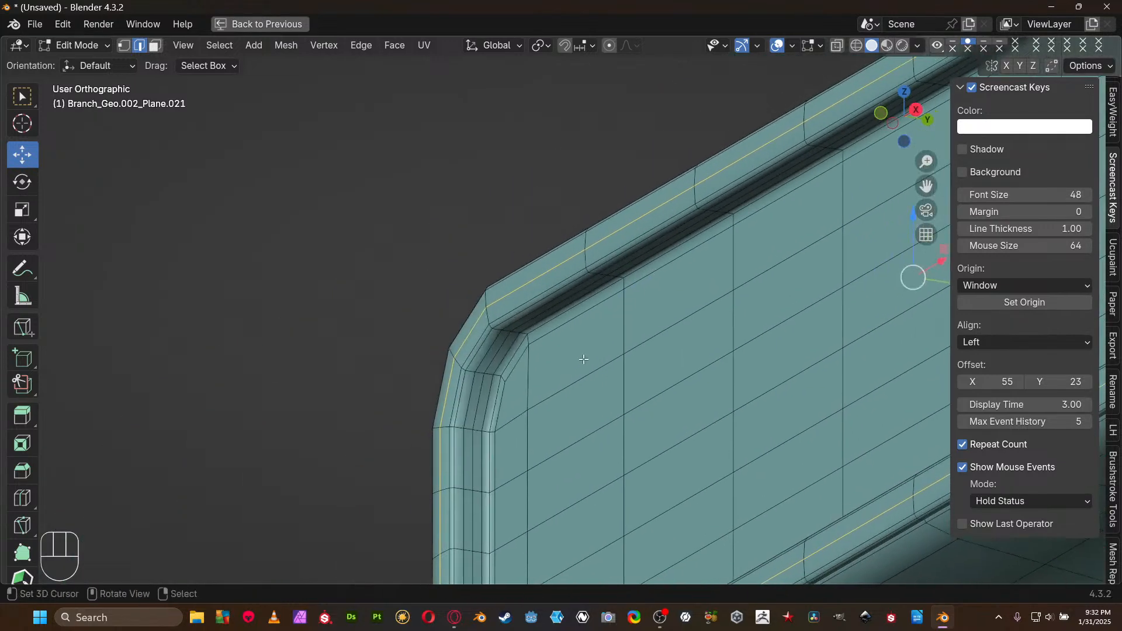
{"action": "scroll", "coordinate": [549, 367], "scroll_direction": "up", "scroll_amount": 2}
{"action": "right_click", "coordinate": [493, 366], "text": "alt"}
{"action": "right_click", "coordinate": [497, 367], "text": "alt"}
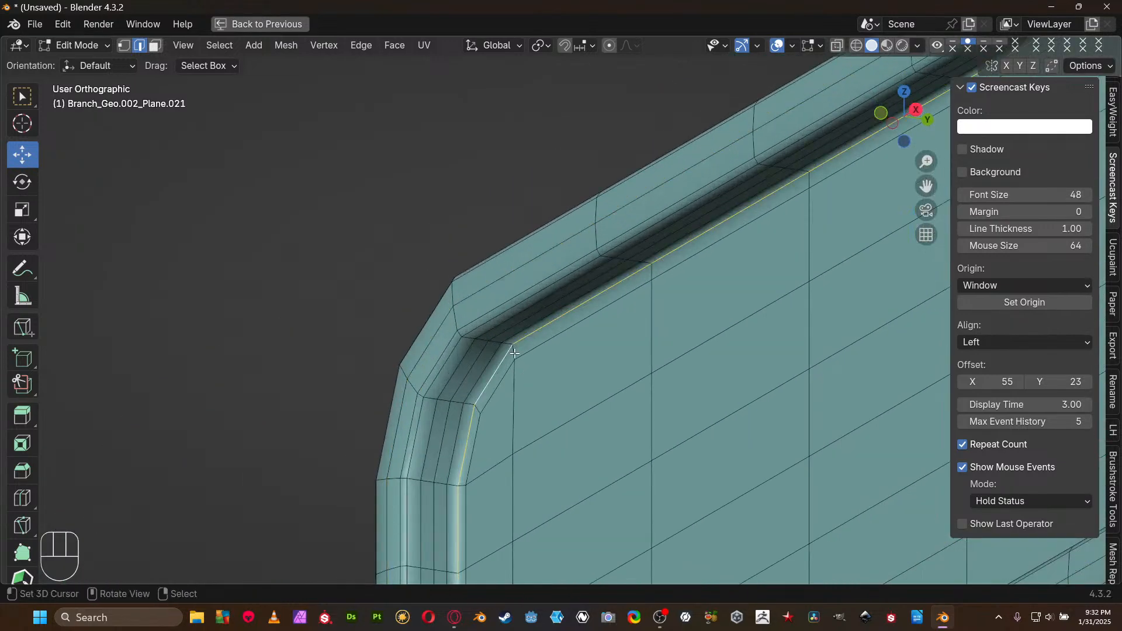
Add the edge loop in the narrow groove between the raised front rim and the panel's sides to the selection
{"action": "scroll", "coordinate": [500, 367], "scroll_direction": "down", "scroll_amount": 5}
{"action": "middle_click_drag", "start_coordinate": [780, 295], "coordinate": [516, 443]}
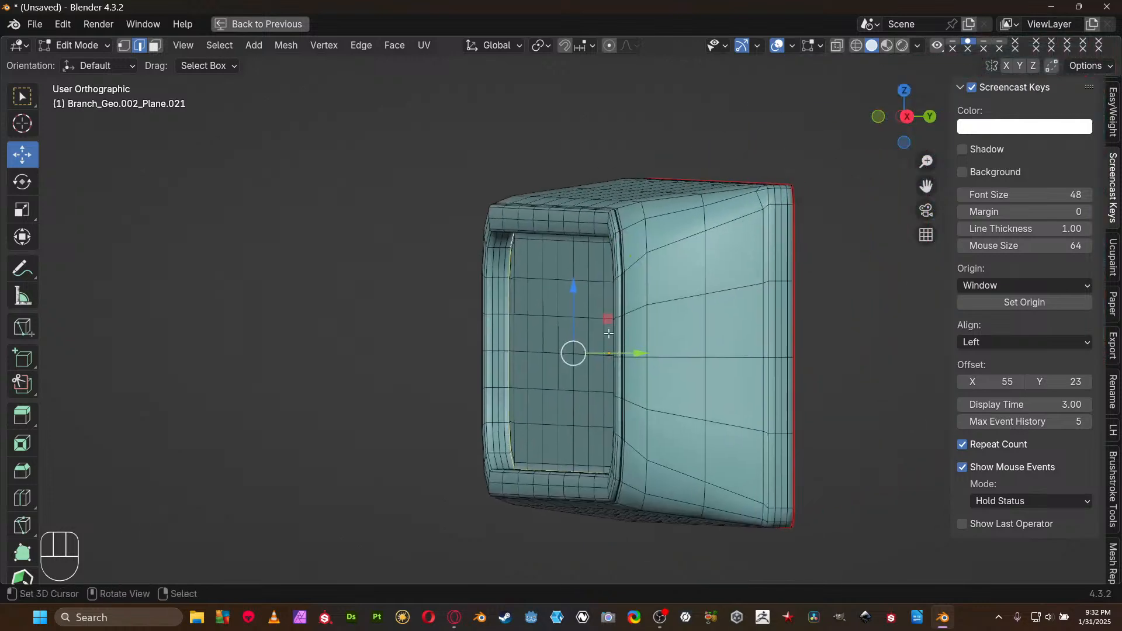
{"action": "middle_click_drag", "start_coordinate": [608, 330], "coordinate": [631, 352]}
{"action": "scroll", "coordinate": [615, 355], "scroll_direction": "up", "scroll_amount": 5}
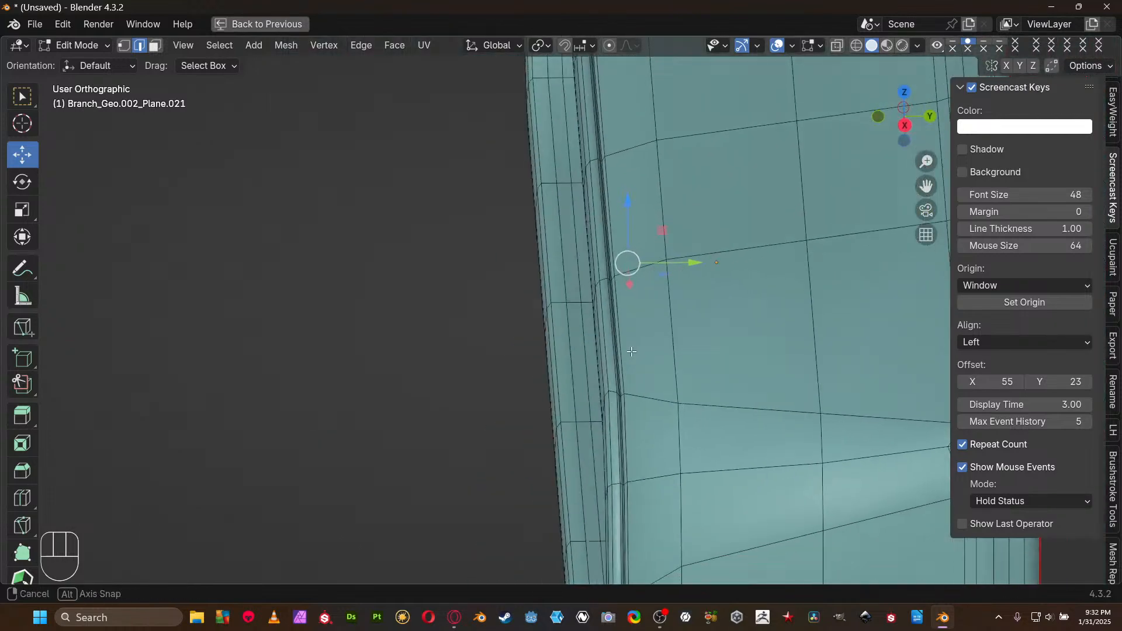
{"action": "scroll", "coordinate": [630, 352], "scroll_direction": "up", "scroll_amount": 5}
{"action": "middle_click_drag", "start_coordinate": [693, 294], "coordinate": [598, 337], "text": "shift"}
{"action": "scroll", "coordinate": [601, 336], "scroll_direction": "up", "scroll_amount": 4}
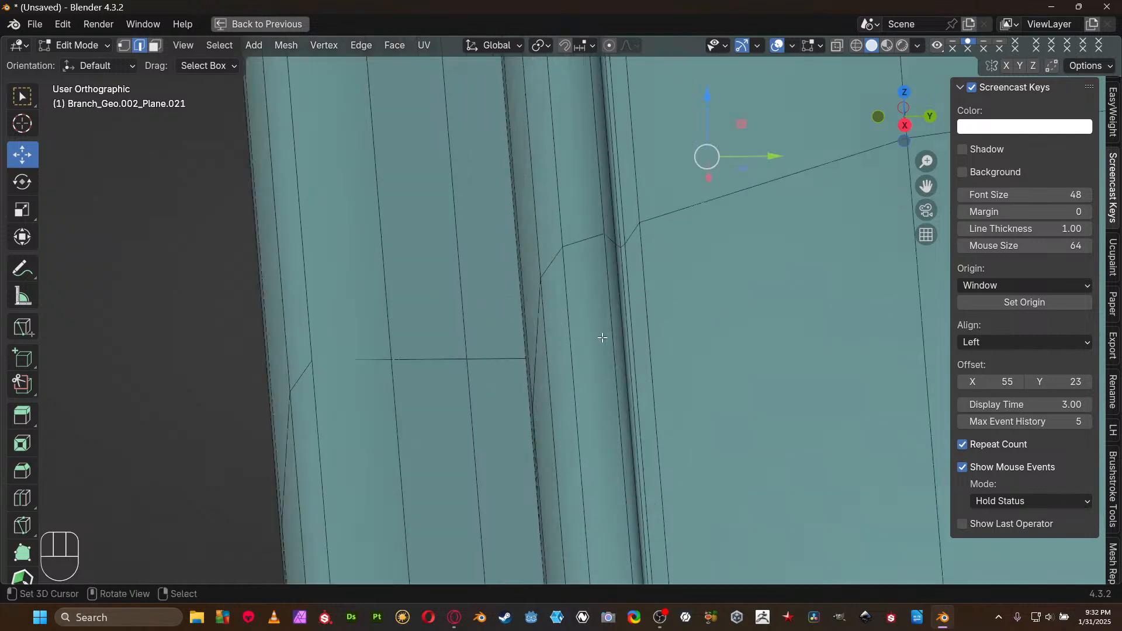
{"action": "left_click", "coordinate": [624, 284], "text": "alt+shift"}
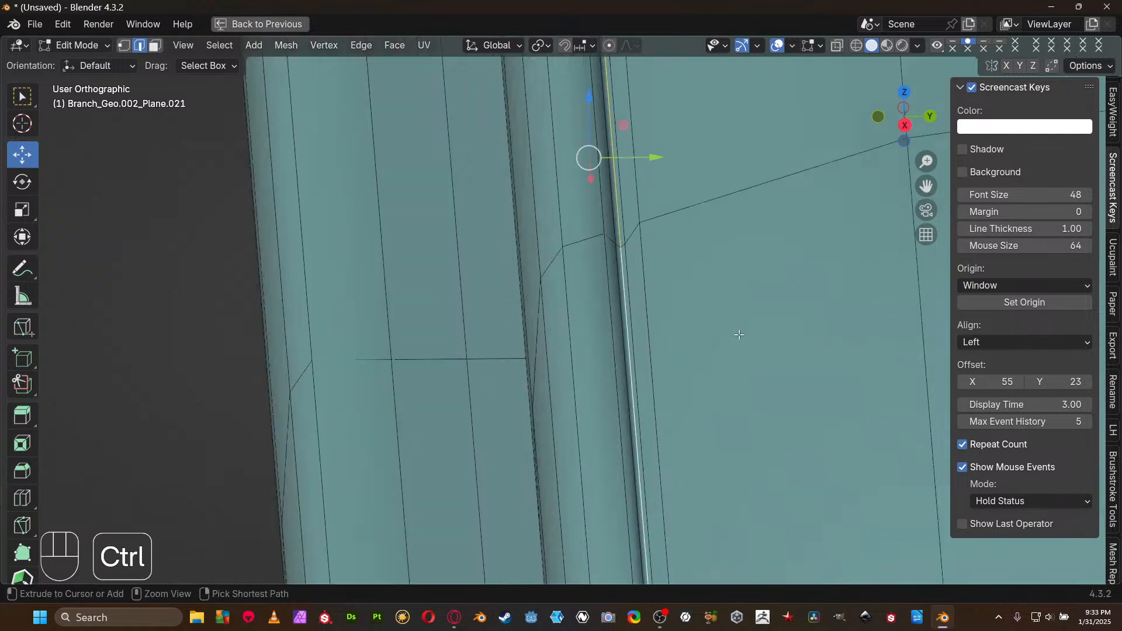
Mark the selected recess-border and groove edge loops as seams
{"action": "key", "text": "ctrl+e"}
{"action": "left_click", "coordinate": [730, 318]}
{"action": "scroll", "coordinate": [729, 318], "scroll_direction": "down", "scroll_amount": 9}
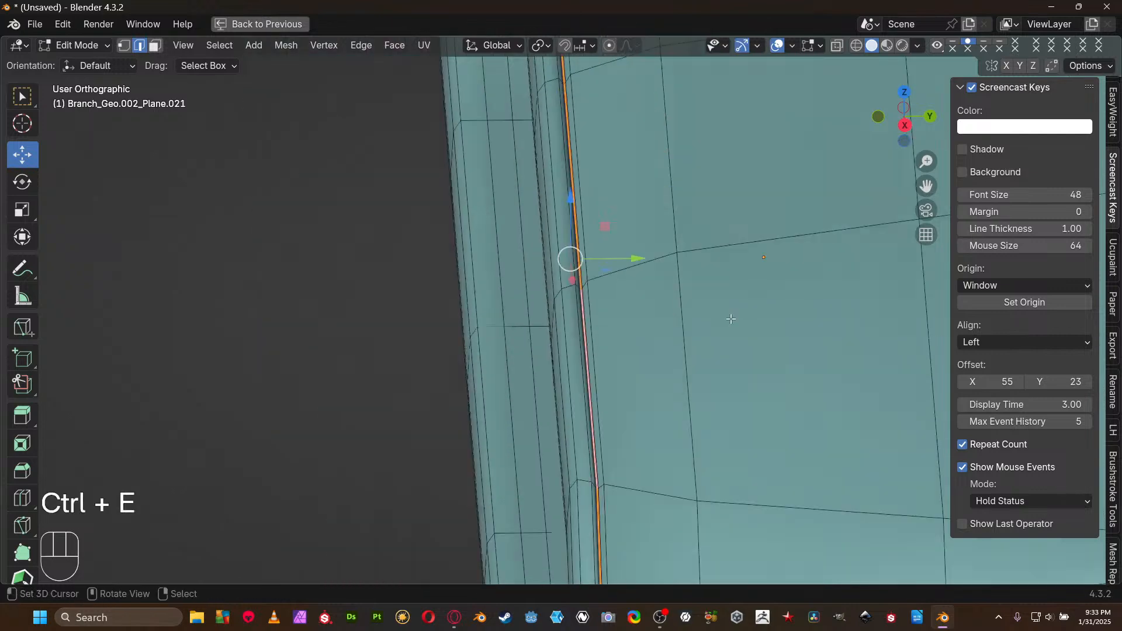
Examine the seam around the recessed front face by selecting it and its neighbouring edge loops near the corner
{"action": "key", "text": "shift+z"}
{"action": "middle_click_drag", "start_coordinate": [613, 318], "coordinate": [662, 280]}
{"action": "key", "text": "shift+z"}
{"action": "mouse_move", "coordinate": [124, 367]}
{"action": "middle_mouse_down", "text": "shift"}
{"action": "mouse_move", "coordinate": [503, 192]}
{"action": "mouse_move", "coordinate": [514, 198]}
{"action": "middle_mouse_up", "text": "shift"}
{"action": "left_click", "coordinate": [261, 149], "text": "alt"}
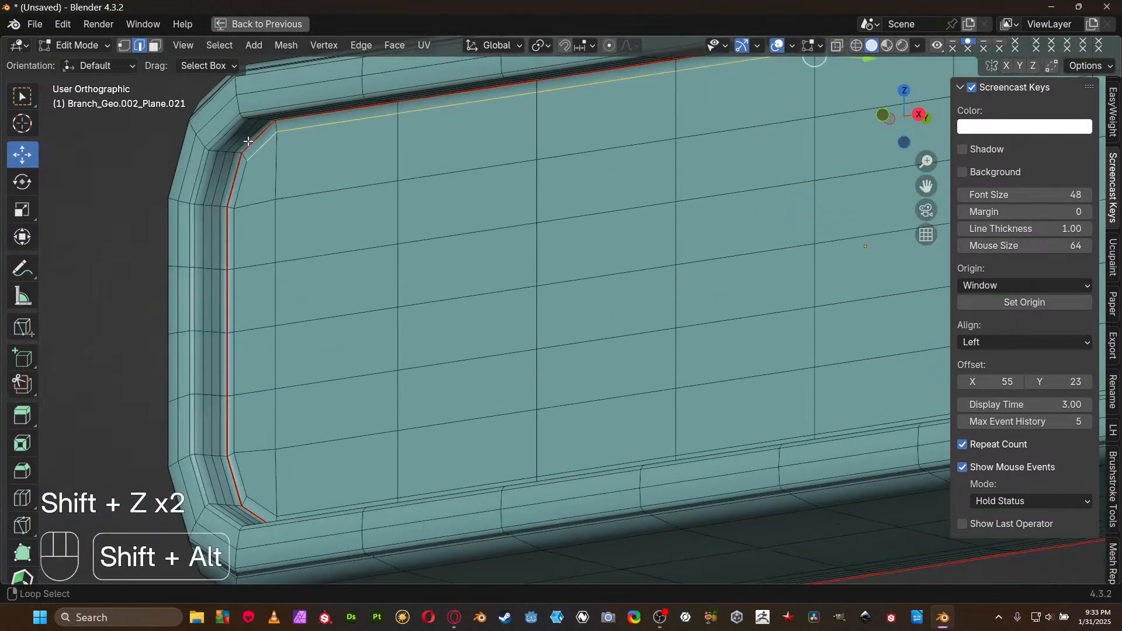
{"action": "left_click", "coordinate": [249, 141], "text": "alt+shift"}
{"action": "left_click", "coordinate": [251, 189], "text": "alt+shift"}
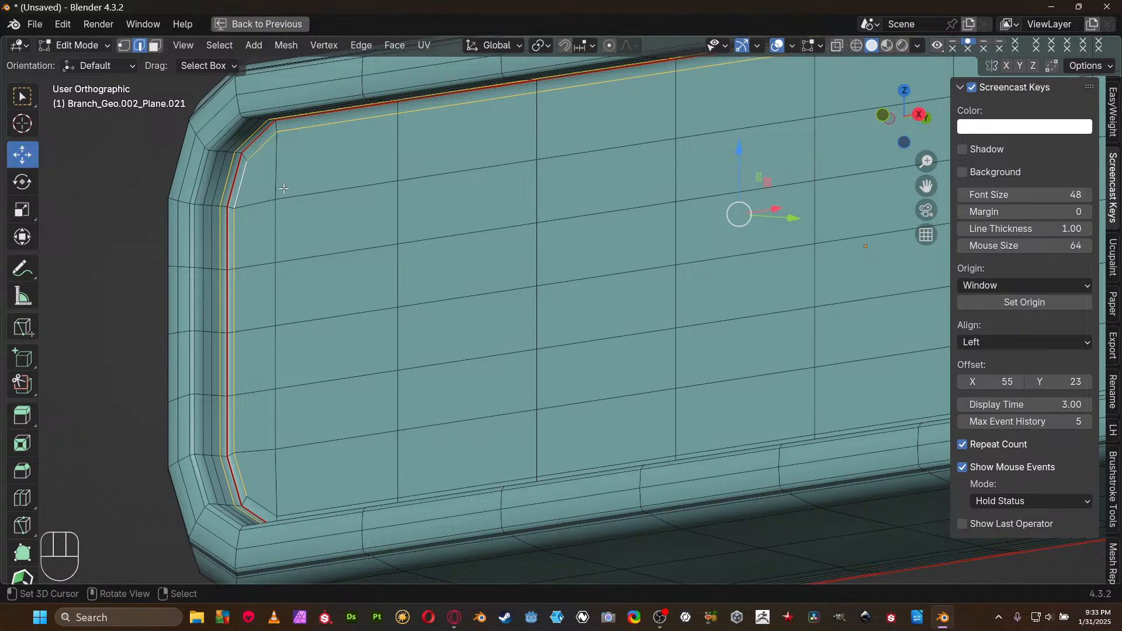
{"action": "left_click", "coordinate": [239, 165], "text": "alt"}
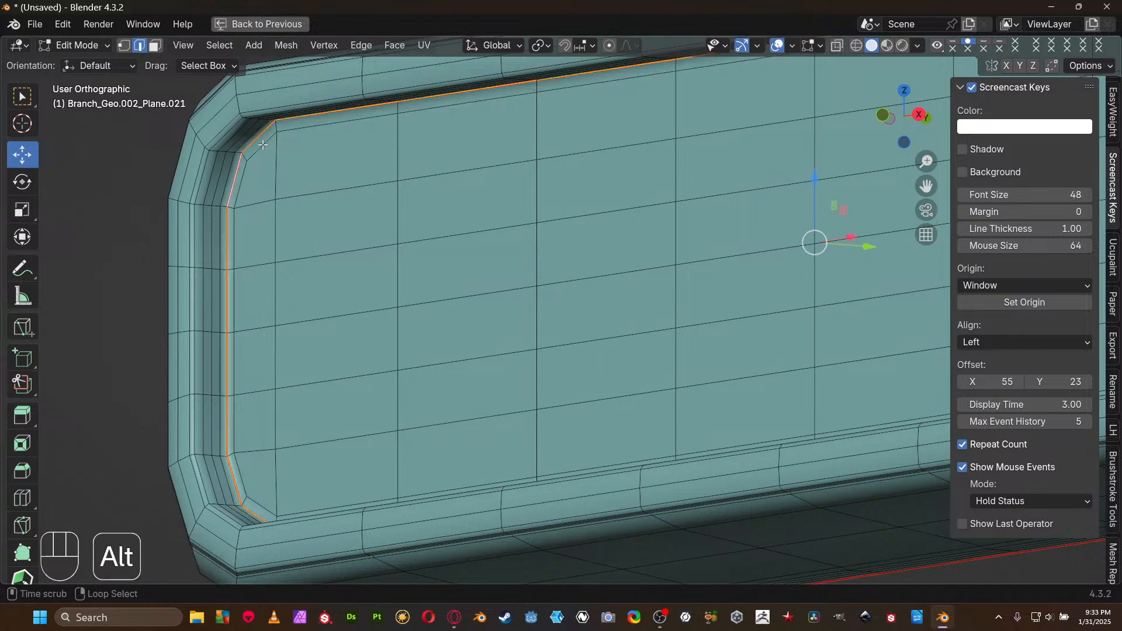
Check the groove seam around the raised rim by reselecting its loop, and examine all seams across the panel
{"action": "middle_click_drag", "start_coordinate": [324, 110], "coordinate": [293, 196]}
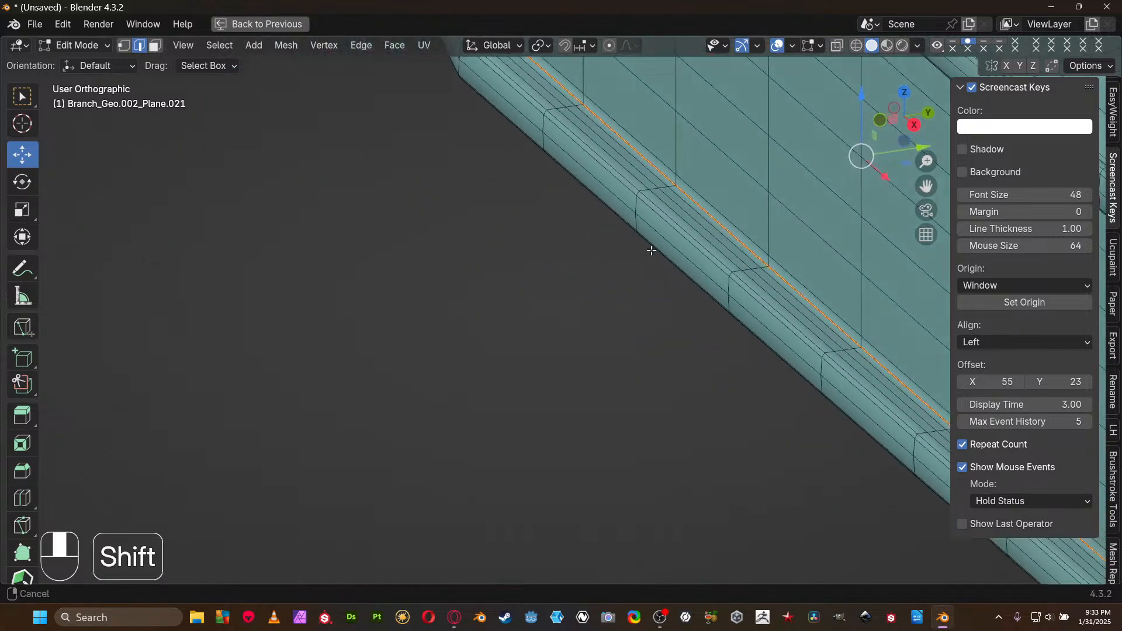
{"action": "middle_click_drag", "start_coordinate": [651, 250], "coordinate": [988, 363], "text": "shift"}
{"action": "middle_click_drag", "start_coordinate": [167, 372], "coordinate": [826, 295]}
{"action": "scroll", "coordinate": [409, 297], "scroll_direction": "up", "scroll_amount": 5}
{"action": "left_click", "coordinate": [682, 290], "text": "alt"}
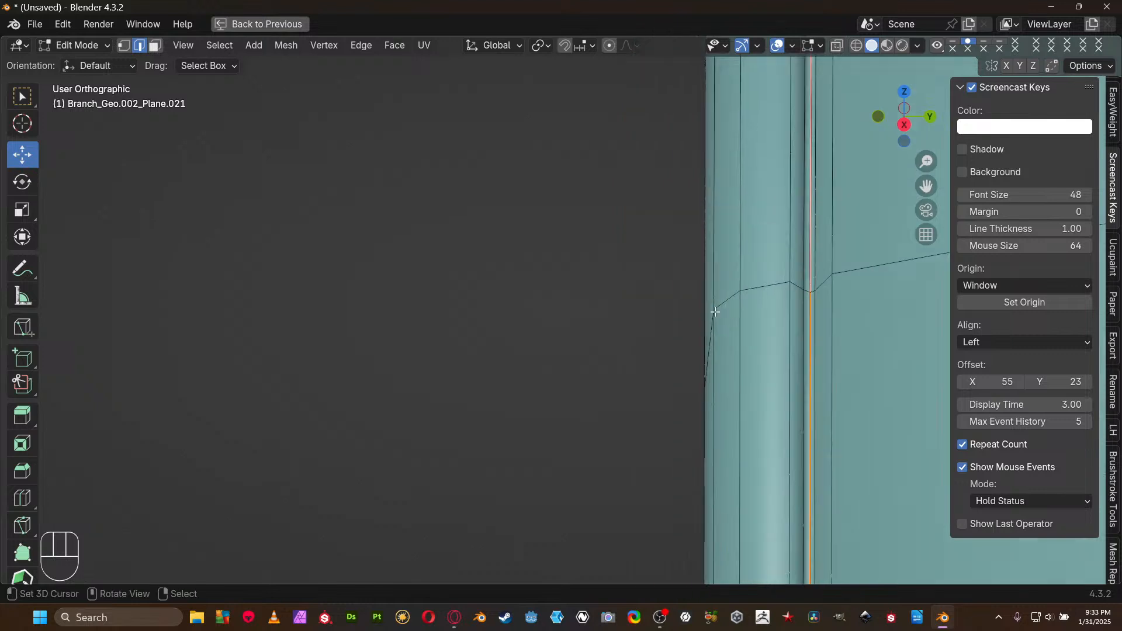
{"action": "left_click", "coordinate": [805, 349], "text": "alt"}
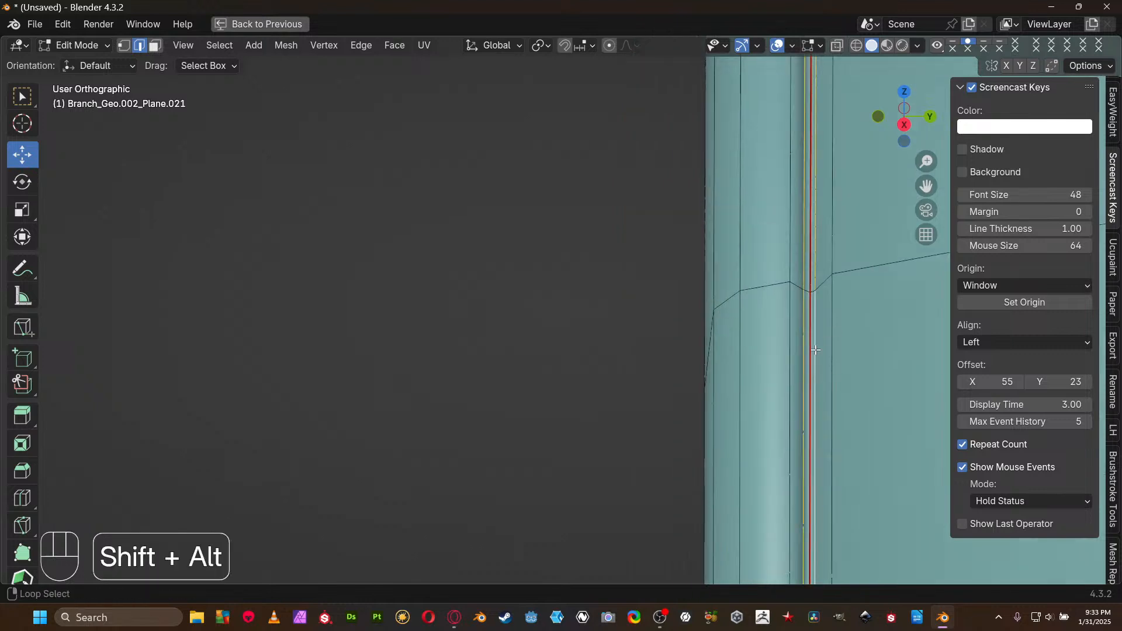
{"action": "left_click", "coordinate": [810, 353], "text": "alt+shift"}
{"action": "right_click", "coordinate": [810, 354], "text": "alt"}
{"action": "scroll", "coordinate": [810, 353], "scroll_direction": "down", "scroll_amount": 11}
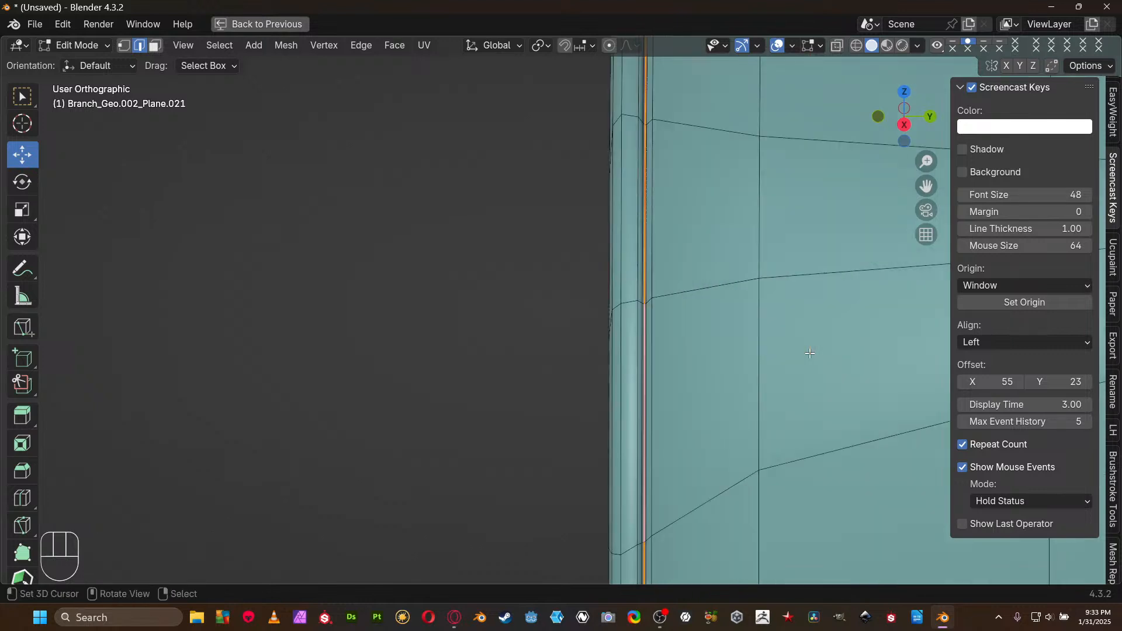
{"action": "right_click", "coordinate": [726, 354]}
{"action": "scroll", "coordinate": [721, 355], "scroll_direction": "down", "scroll_amount": 5}
{"action": "middle_click_drag", "start_coordinate": [614, 346], "coordinate": [689, 340]}
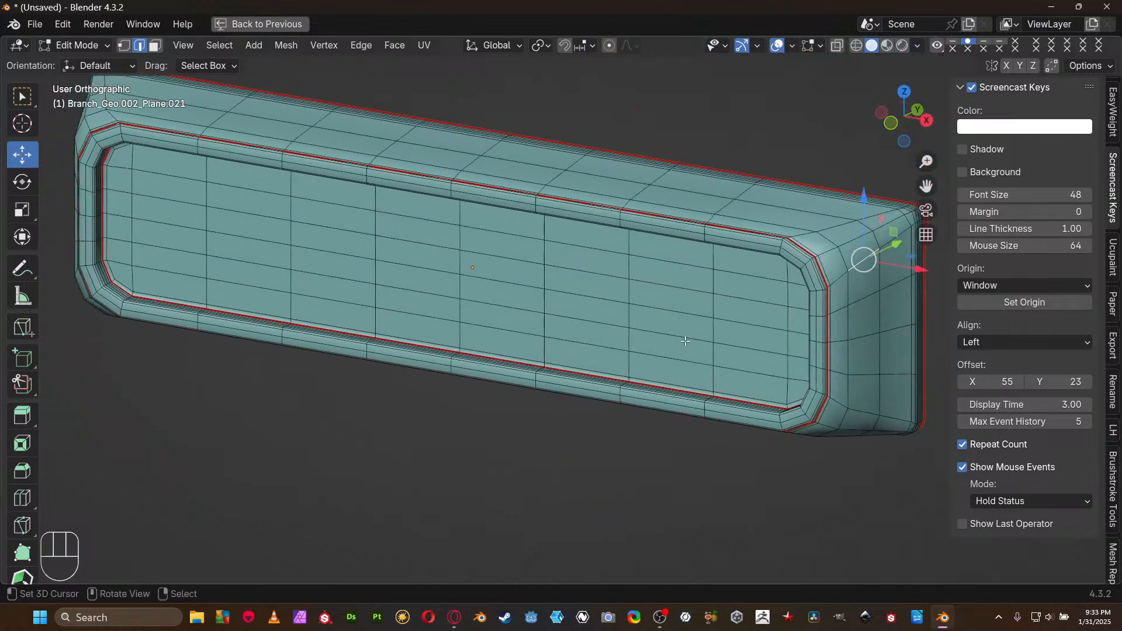
{"action": "scroll", "coordinate": [681, 339], "scroll_direction": "down", "scroll_amount": 5}
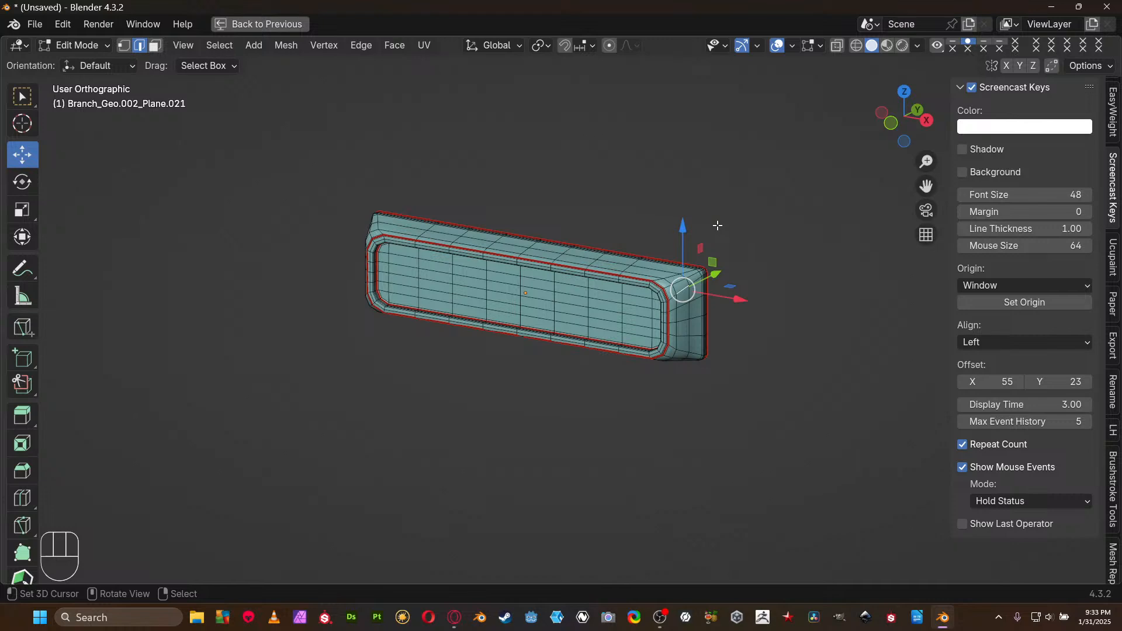
Return to the split workspace and enlarge the UV editing area beneath the 3D view
{"action": "key", "text": "ctrl+space"}
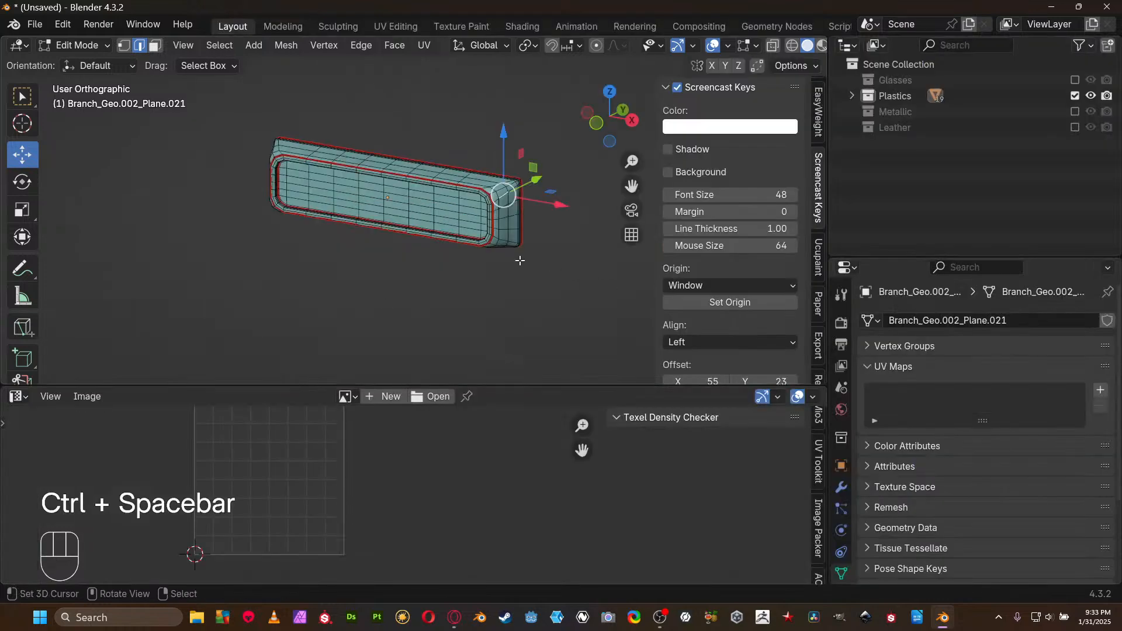
{"action": "left_click_drag", "start_coordinate": [325, 387], "coordinate": [325, 295]}
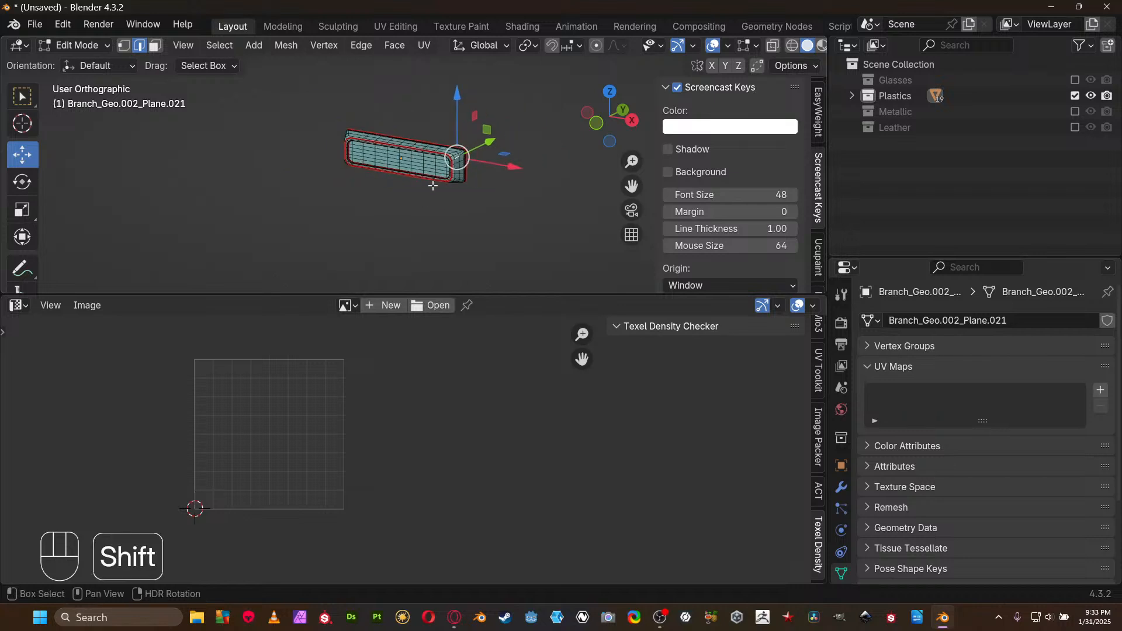
{"action": "middle_click_drag", "start_coordinate": [437, 186], "coordinate": [409, 203], "text": "shift"}
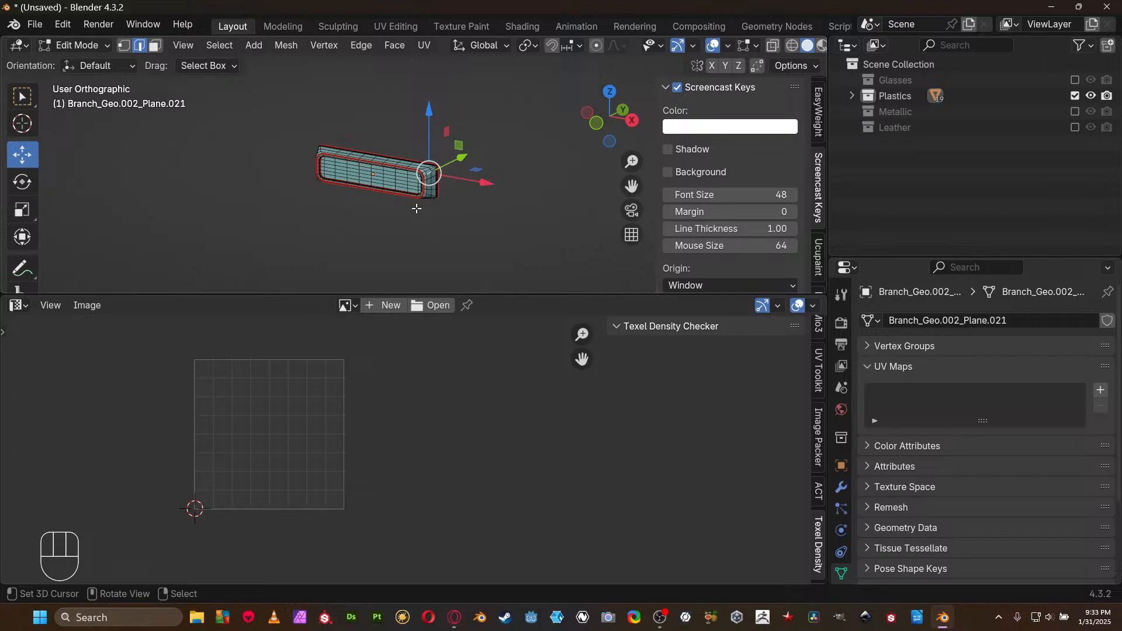
Select the entire front panel mesh and unwrap it with the Angle Based method
{"action": "key", "text": "a"}
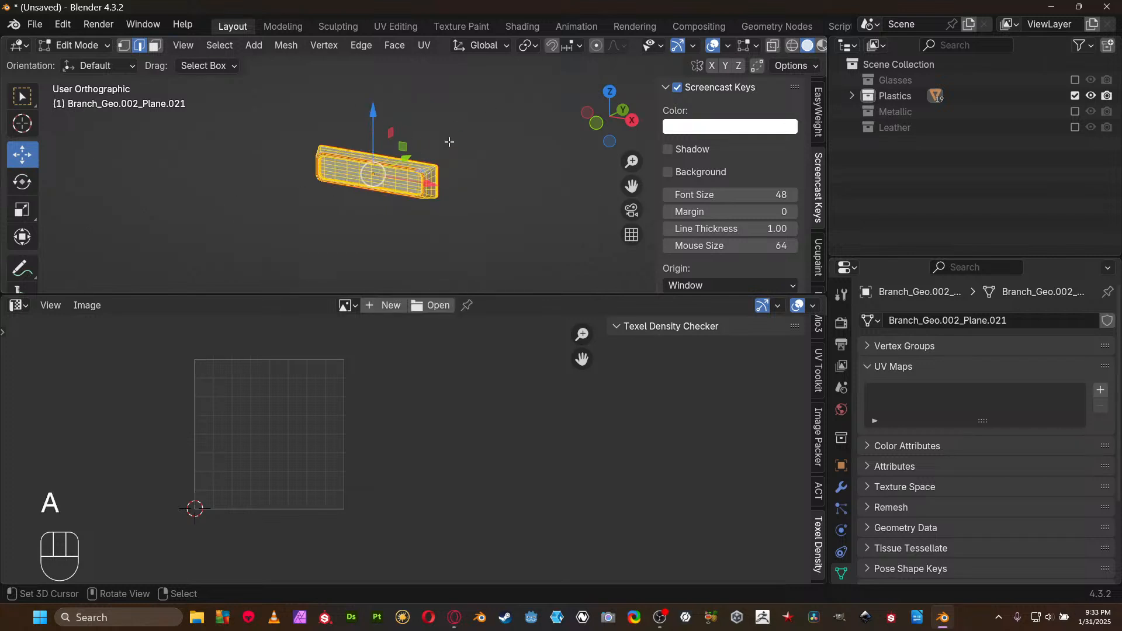
{"action": "key", "text": "u"}
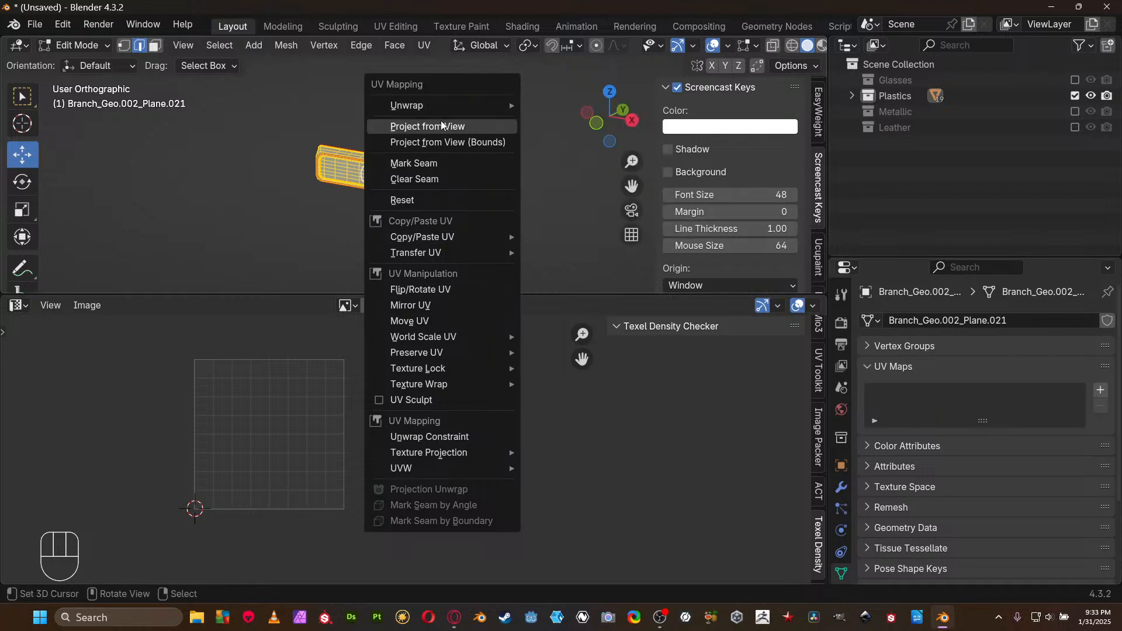
{"action": "mouse_move", "coordinate": [447, 105]}
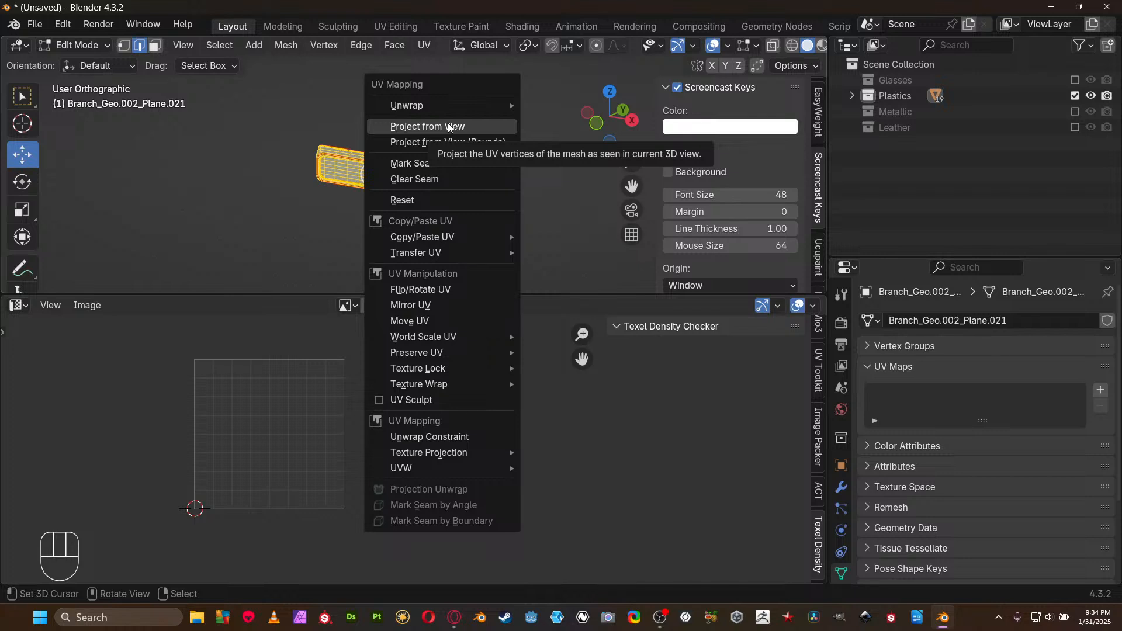
{"action": "mouse_move", "coordinate": [461, 241]}
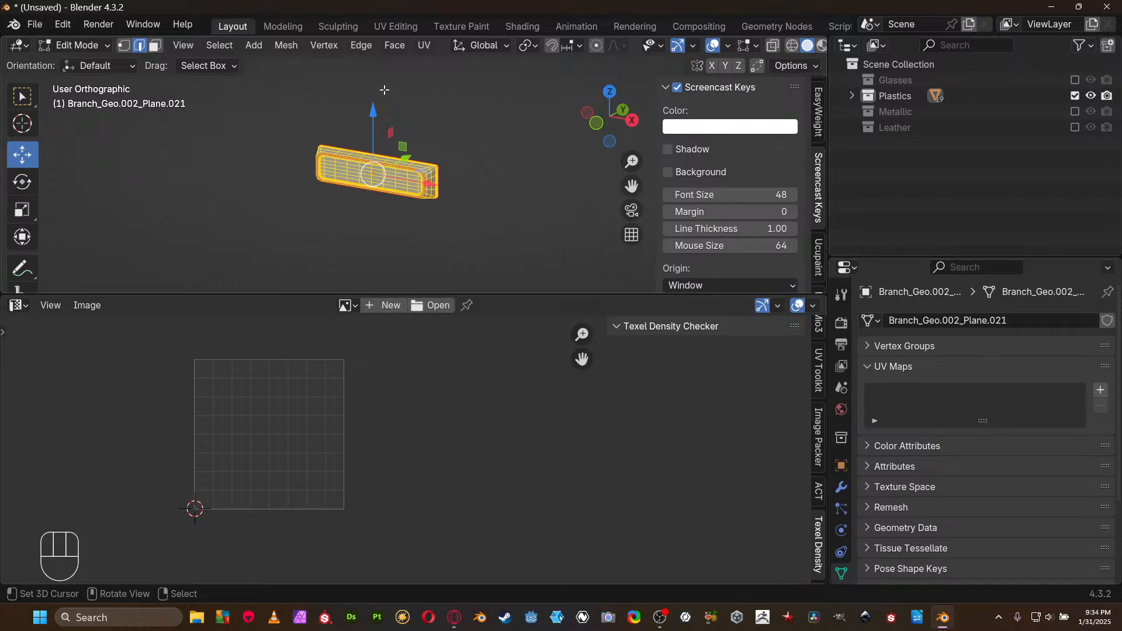
{"action": "key", "text": "u"}
{"action": "mouse_move", "coordinate": [386, 67]}
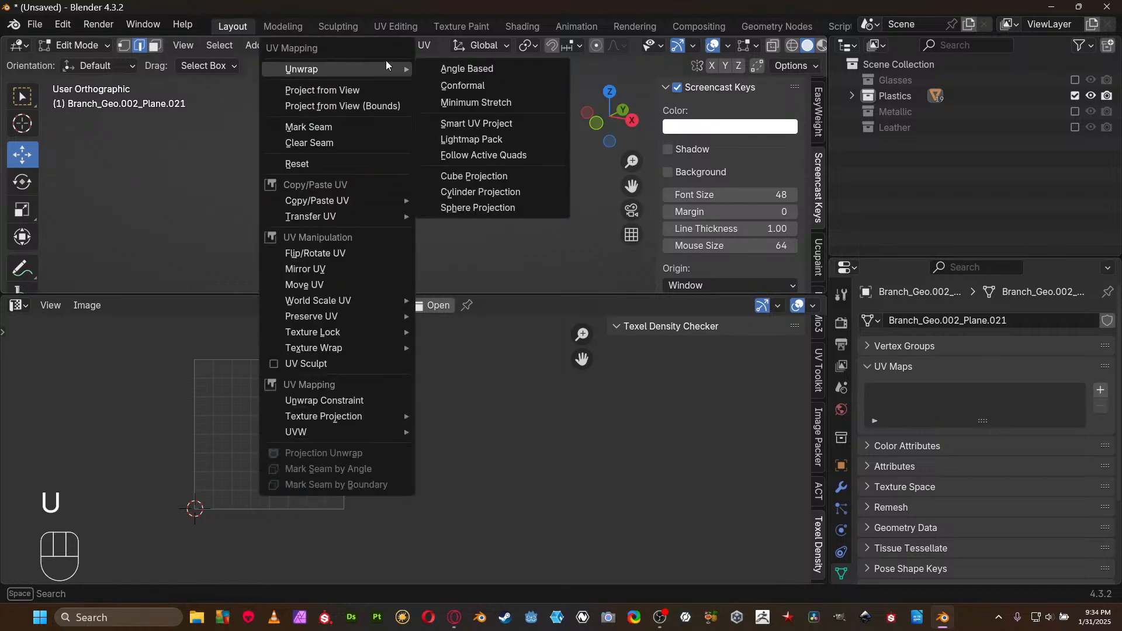
{"action": "left_click", "coordinate": [453, 72]}
Hide the UV editor's sidebar and centre all the unwrapped islands in the available space
{"action": "key", "text": "ctrl+space"}
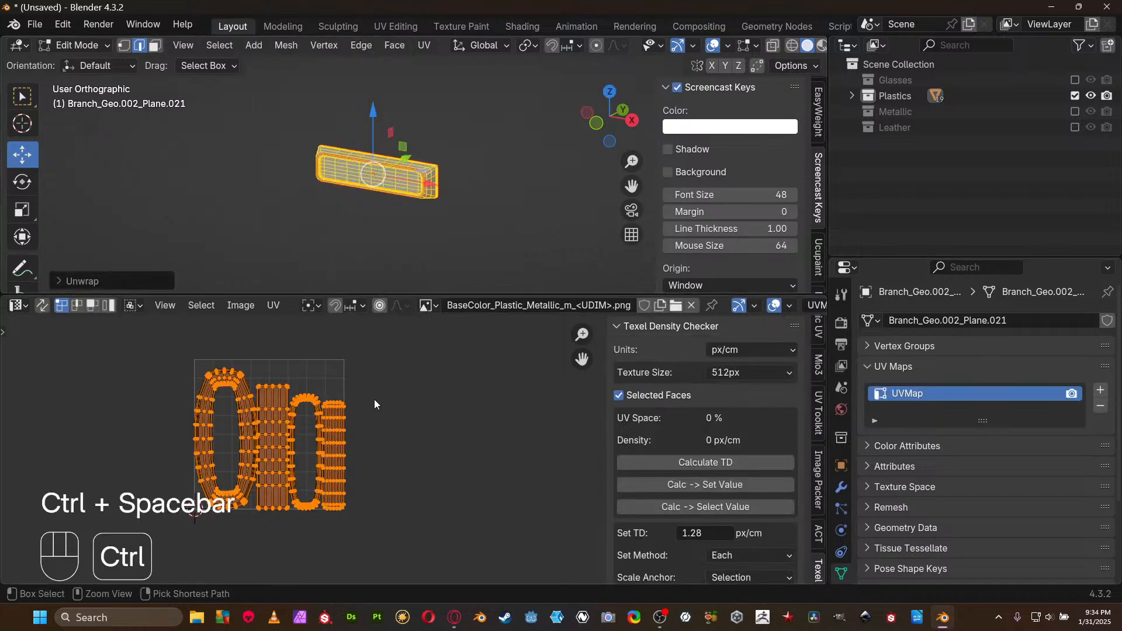
{"action": "key", "text": "ctrl+space"}
{"action": "scroll", "coordinate": [374, 383], "scroll_direction": "up", "scroll_amount": 2}
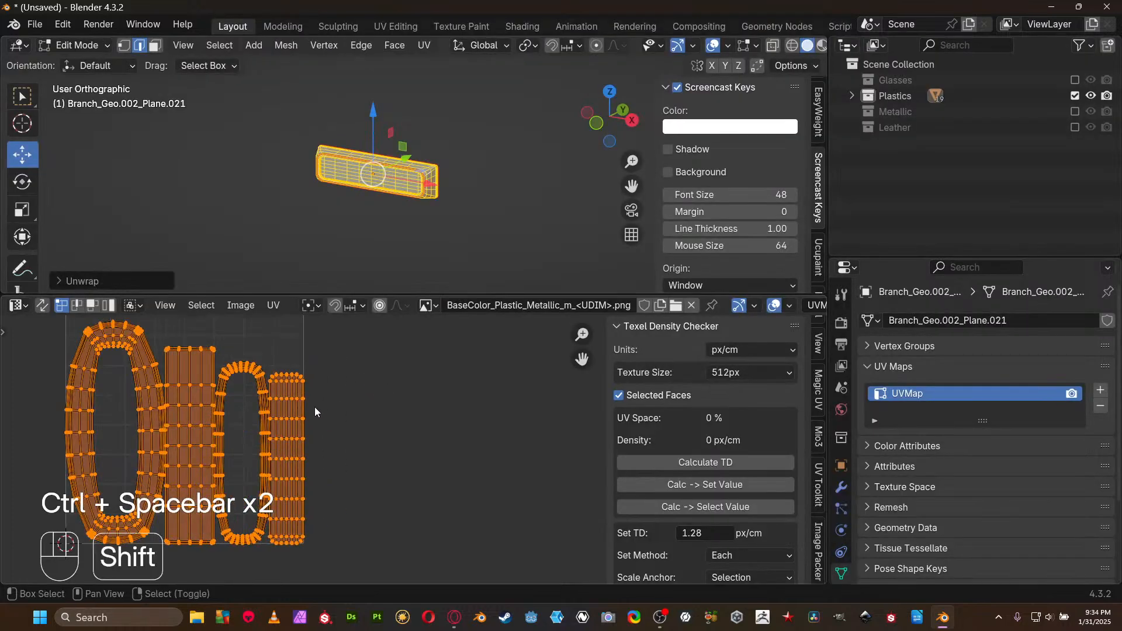
{"action": "middle_click_drag", "start_coordinate": [315, 407], "coordinate": [511, 397], "text": "shift"}
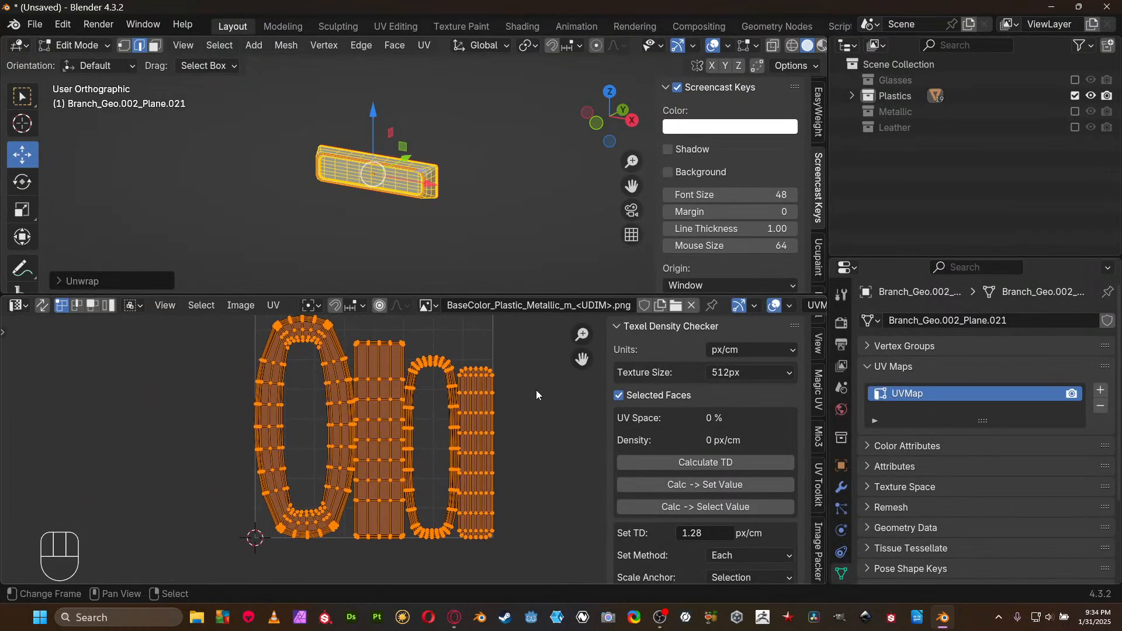
{"action": "key", "text": "n"}
{"action": "scroll", "coordinate": [562, 384], "scroll_direction": "up", "scroll_amount": 2, "text": "shift"}
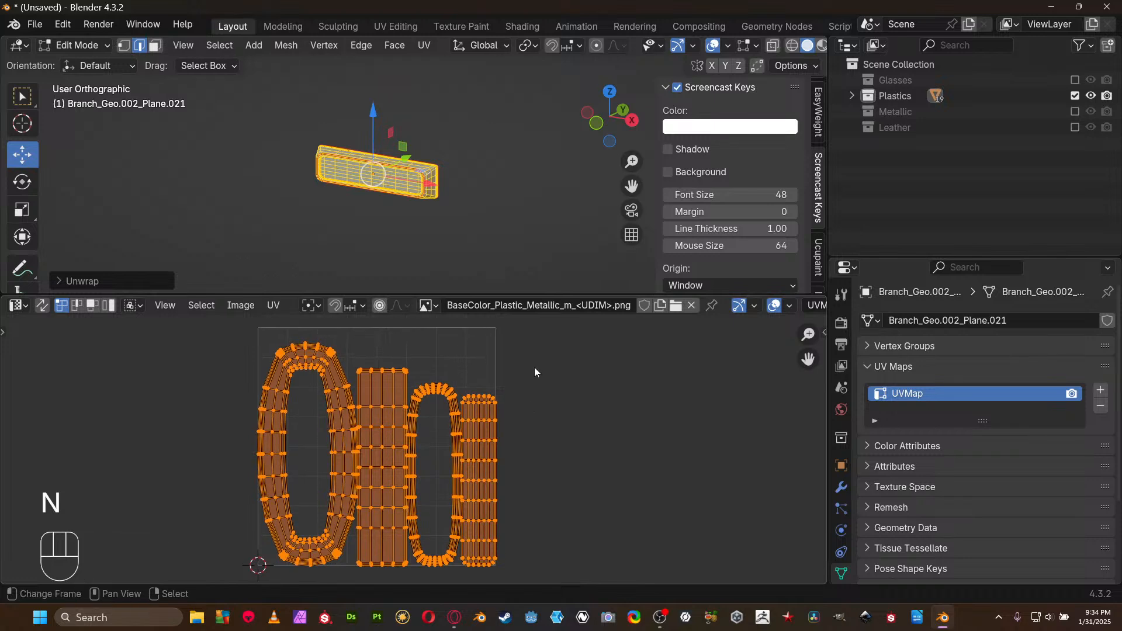
Try unwrapping the front panel with the Conformal method, and undo it to compare the island shapes
{"action": "key", "text": "u"}
{"action": "mouse_move", "coordinate": [475, 168]}
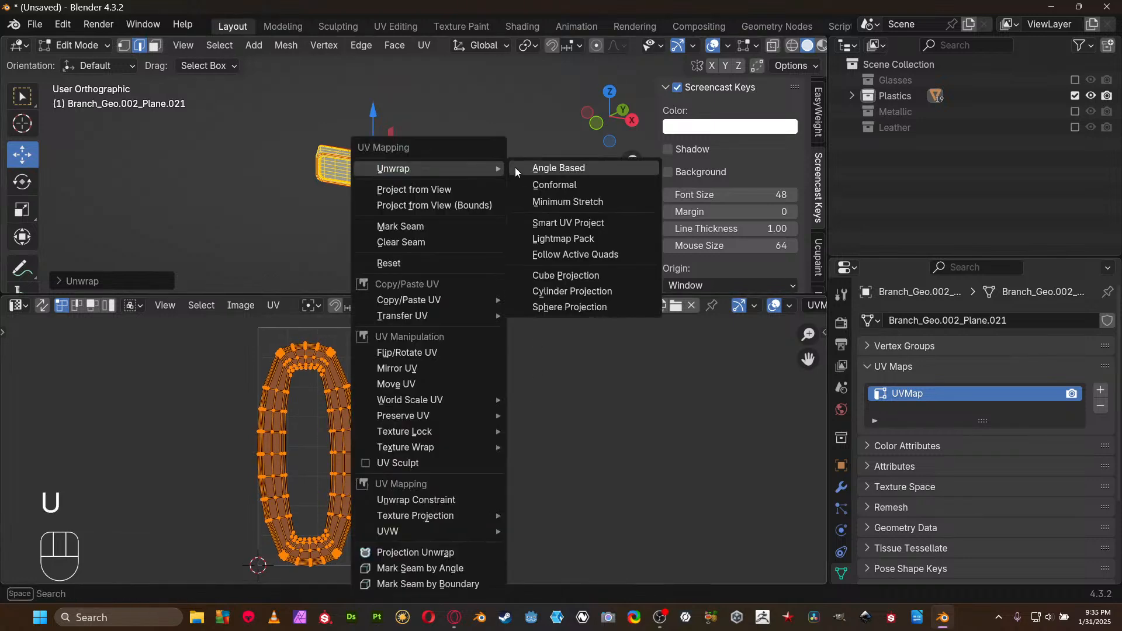
{"action": "left_click", "coordinate": [533, 185]}
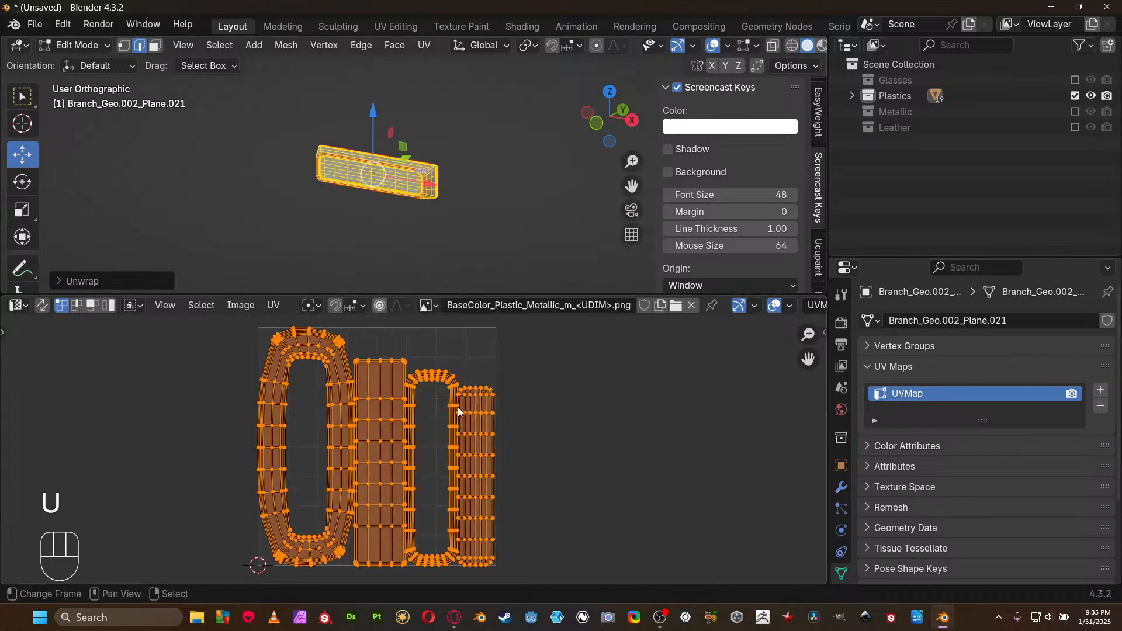
{"action": "key", "text": "ctrl+z"}
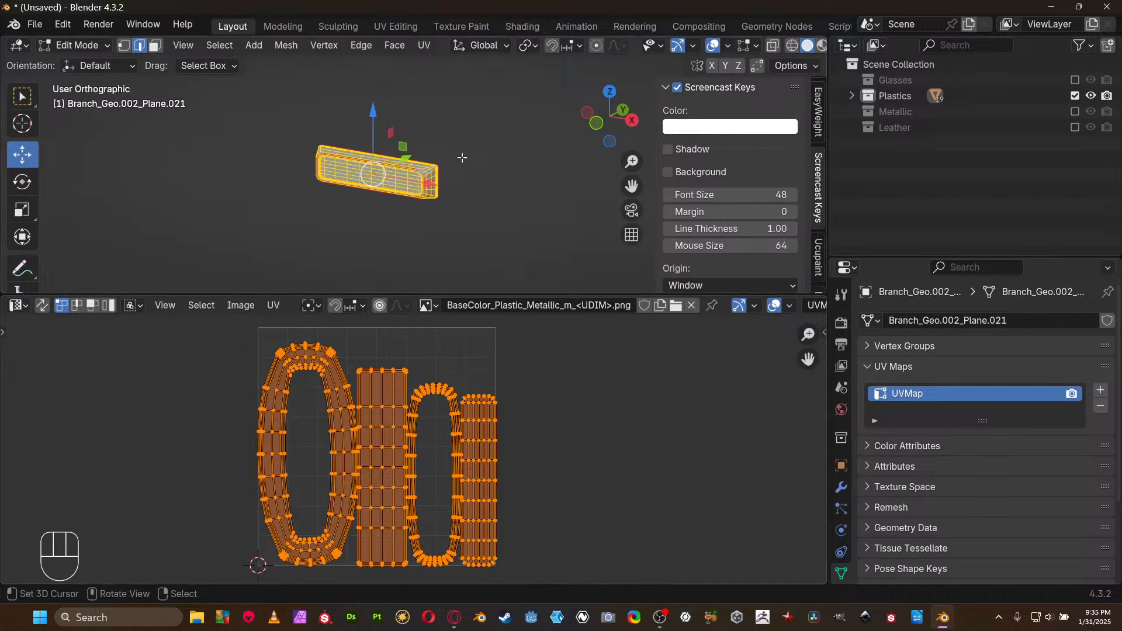
Unwrap the whole front panel with the Conformal method
{"action": "key", "text": "u"}
{"action": "mouse_move", "coordinate": [462, 157]}
{"action": "left_click", "coordinate": [552, 178]}
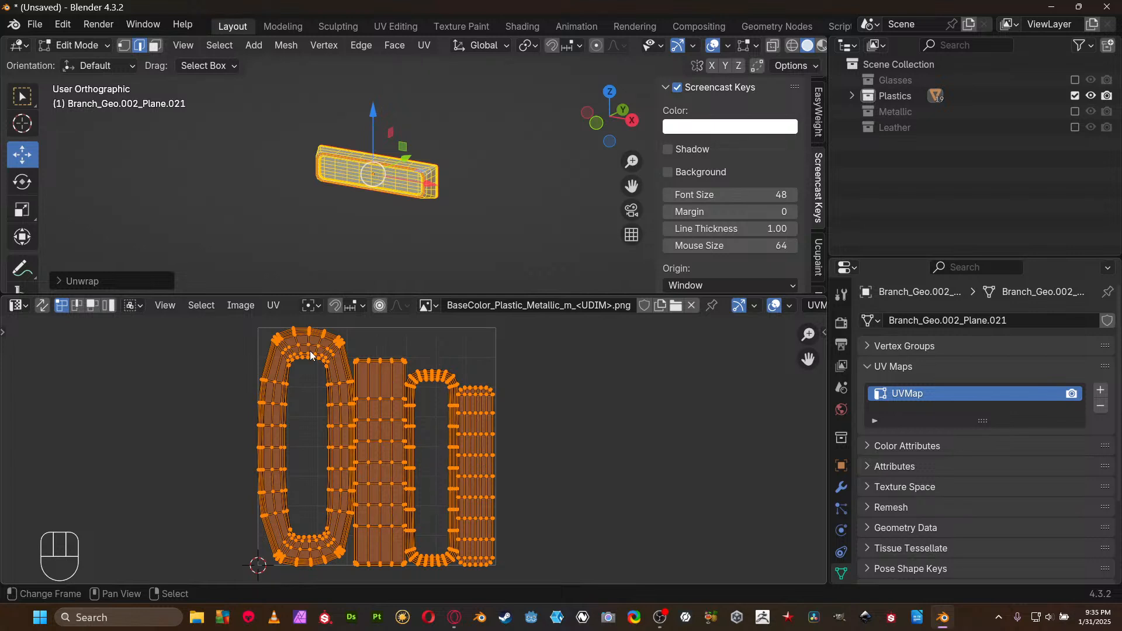
Examine the UV islands full-screen, especially the curved ends of the two ring-shaped islands
{"action": "key", "text": "ctrl+space"}
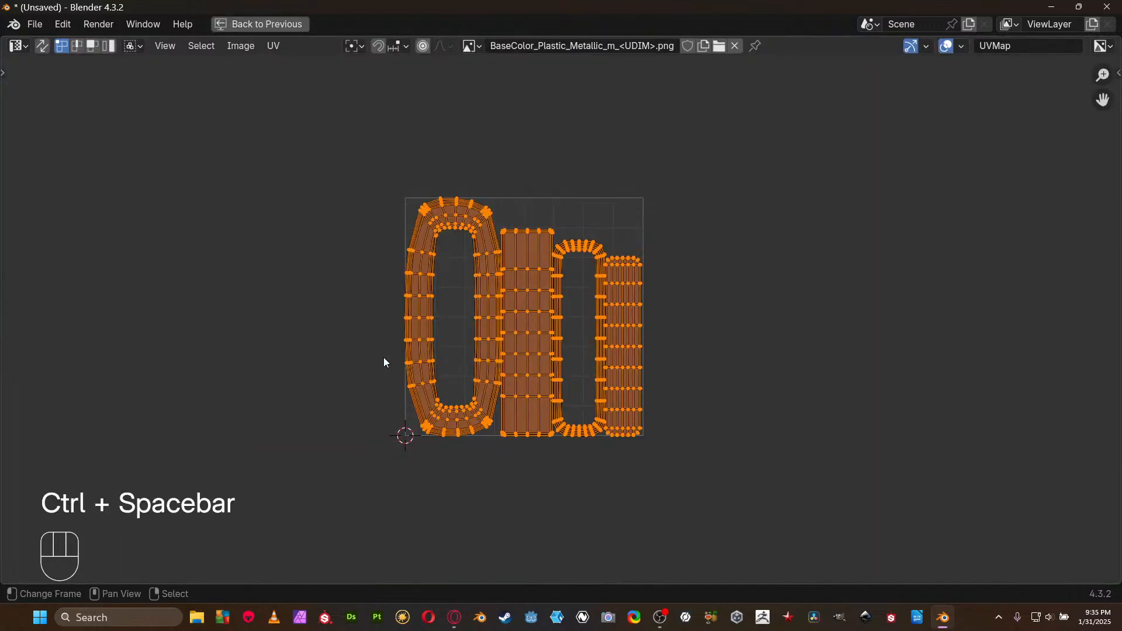
{"action": "scroll", "coordinate": [446, 307], "scroll_direction": "up", "scroll_amount": 4}
{"action": "middle_click_drag", "start_coordinate": [446, 307], "coordinate": [489, 342]}
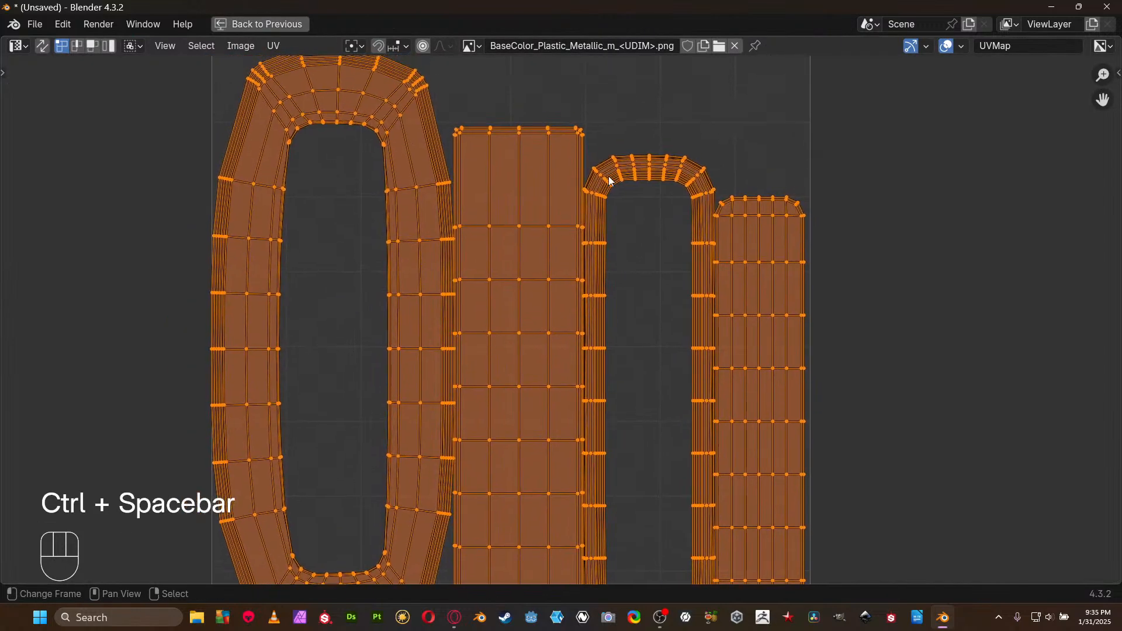
{"action": "middle_click_drag", "start_coordinate": [419, 158], "coordinate": [414, 260]}
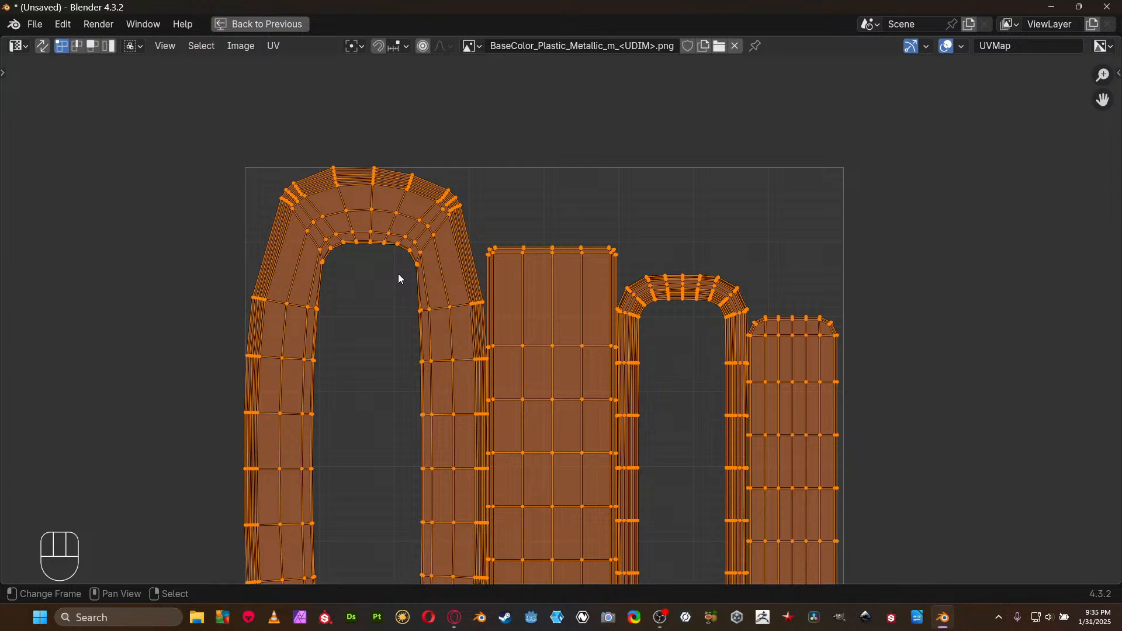
{"action": "middle_click_drag", "start_coordinate": [336, 225], "coordinate": [368, 240]}
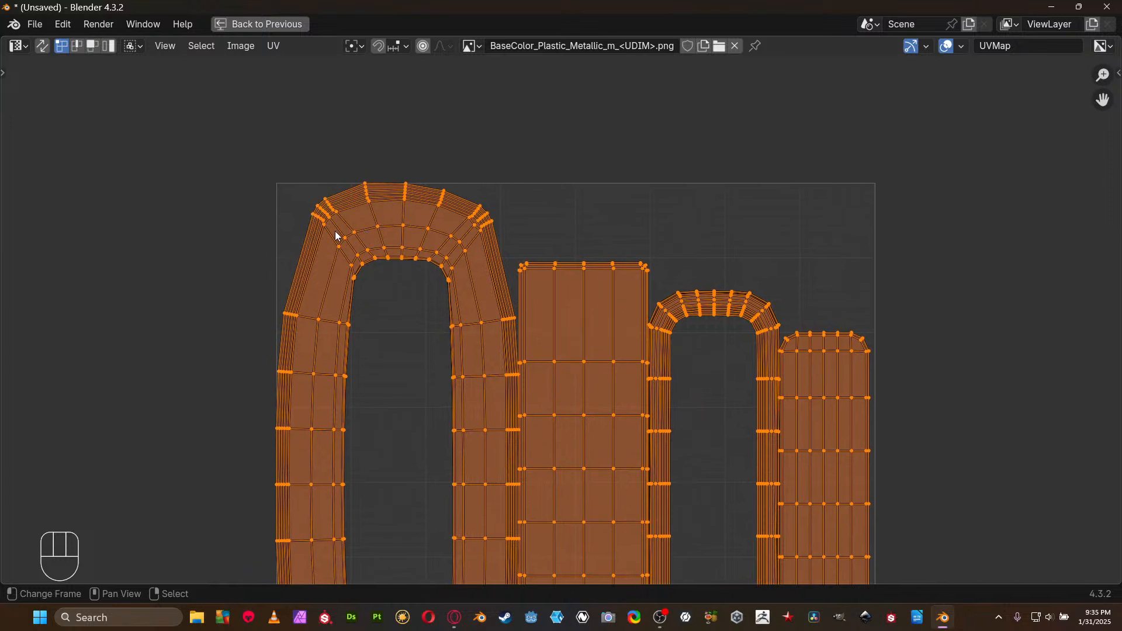
{"action": "scroll", "coordinate": [388, 279], "scroll_direction": "down", "scroll_amount": 2}
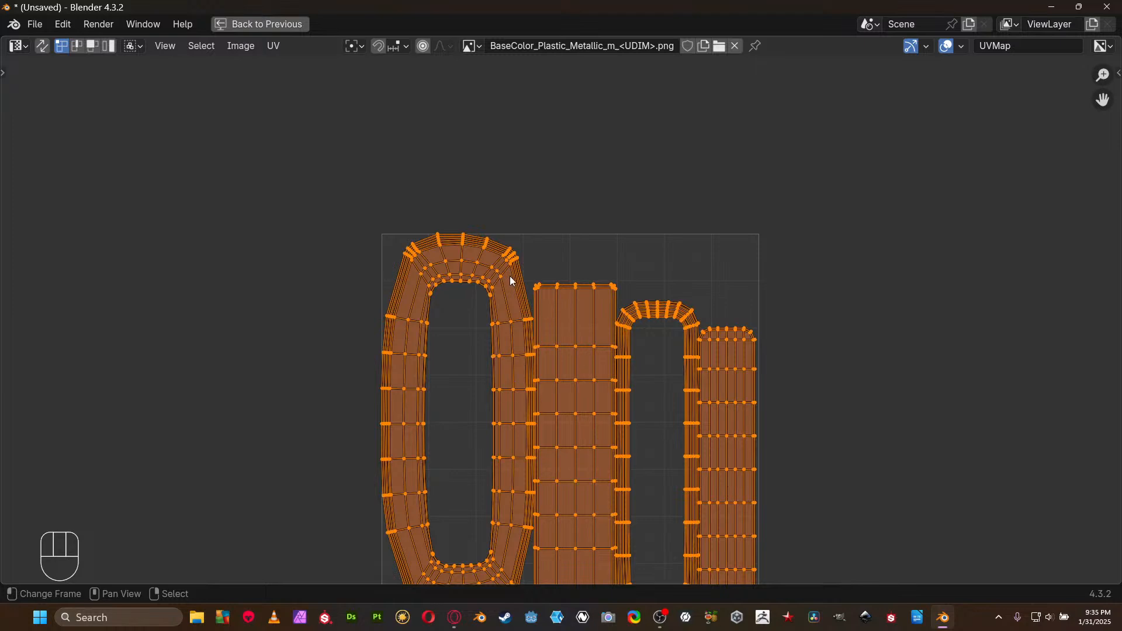
{"action": "middle_click_drag", "start_coordinate": [523, 281], "coordinate": [583, 300]}
{"action": "key", "text": "ctrl+space"}
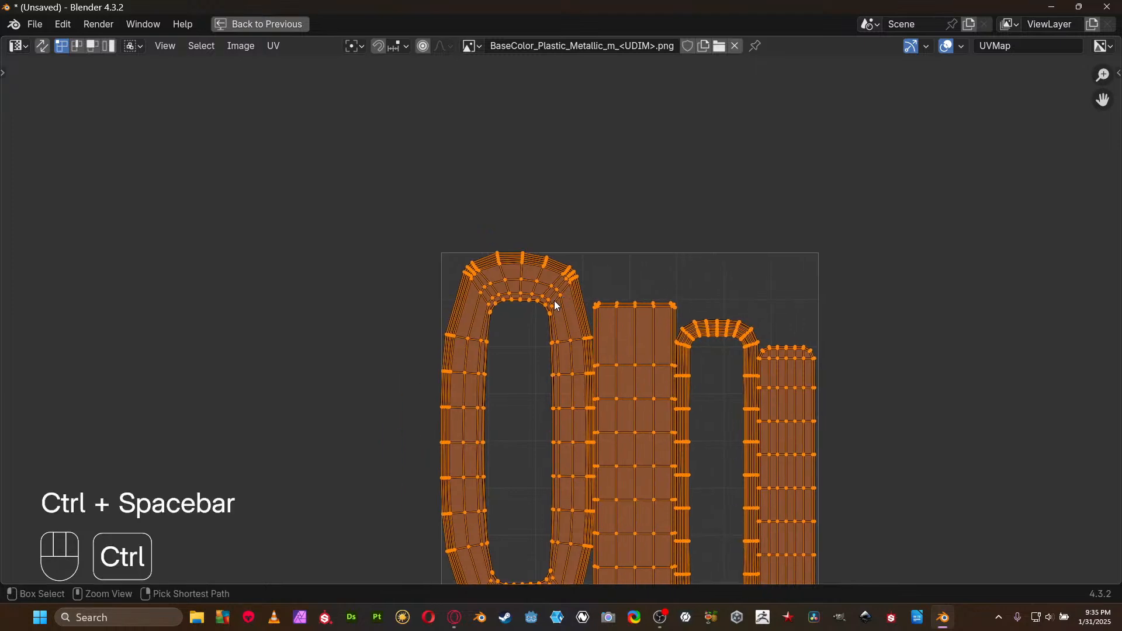
Inspect the panel's rounded corner up close and reselect the entire mesh to compare it with its UV islands
{"action": "key", "text": "ctrl+space"}
{"action": "scroll", "coordinate": [682, 345], "scroll_direction": "up", "scroll_amount": 5}
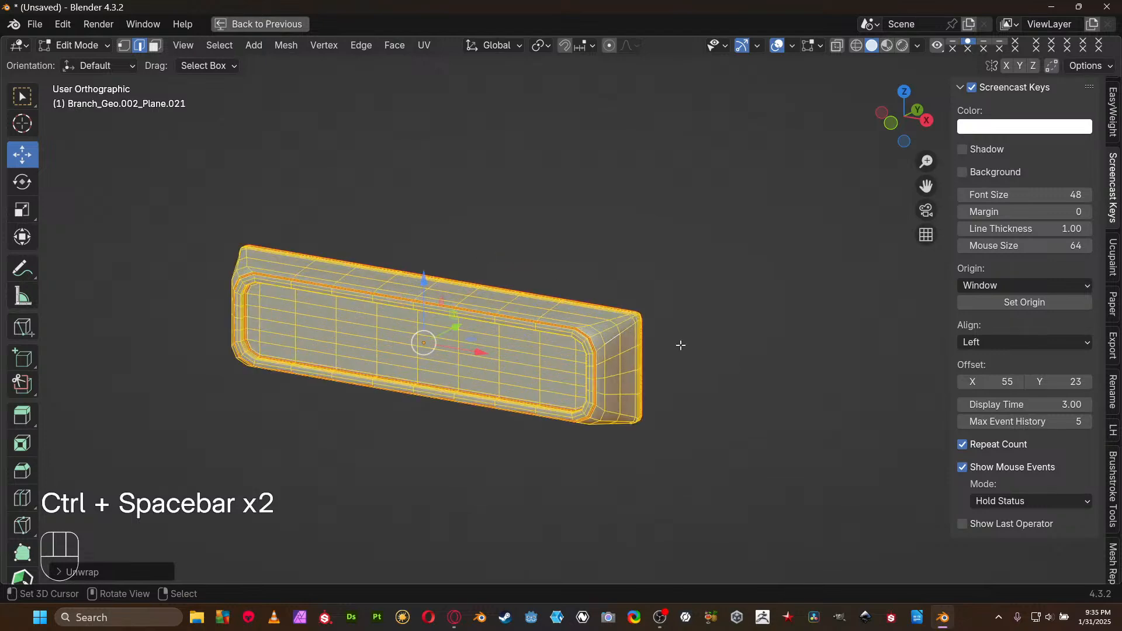
{"action": "left_click", "coordinate": [646, 353], "text": "alt"}
{"action": "middle_click_drag", "start_coordinate": [646, 353], "coordinate": [714, 294]}
{"action": "key", "text": "ctrl+space"}
{"action": "key", "text": "a"}
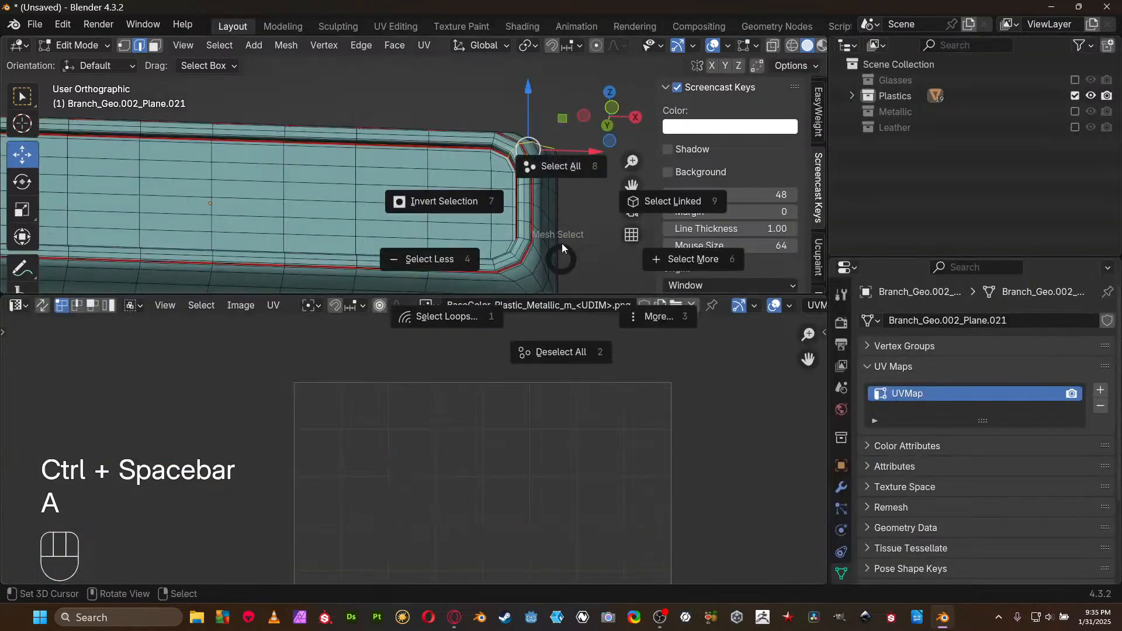
{"action": "left_click", "coordinate": [563, 240]}
{"action": "key", "text": "ctrl+space"}
{"action": "middle_click_drag", "start_coordinate": [558, 269], "coordinate": [550, 217]}
{"action": "middle_click_drag", "start_coordinate": [511, 293], "coordinate": [383, 259]}
{"action": "key", "text": "ctrl+space"}
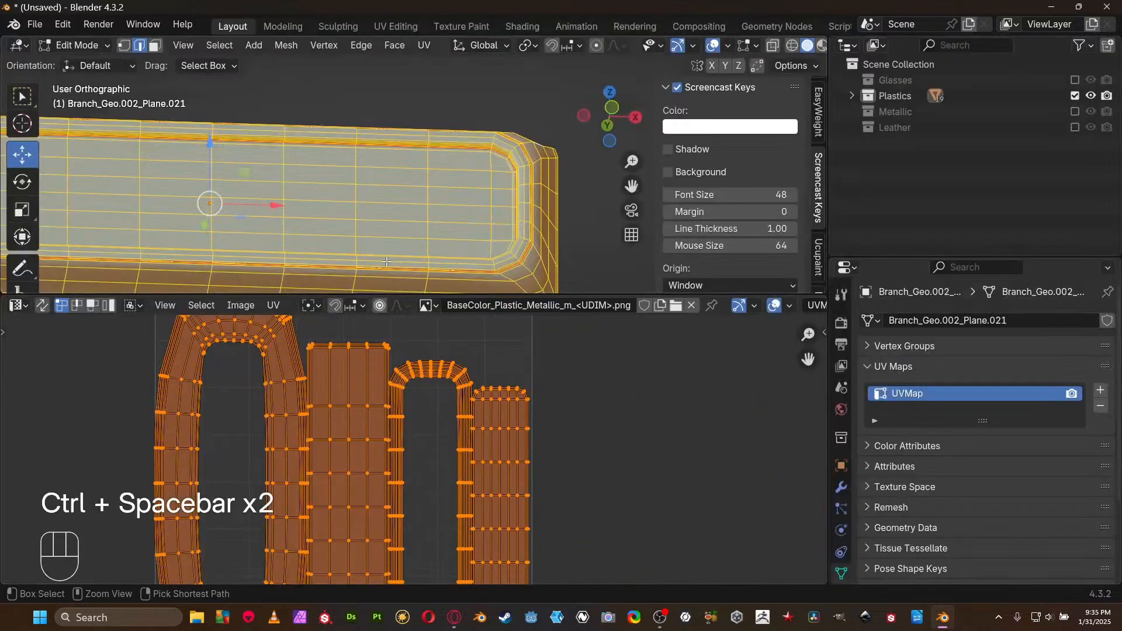
Mark seams along the four corner edge loops of the large ring-shaped UV island, two at each curved end
{"action": "middle_click_drag", "start_coordinate": [331, 377], "coordinate": [430, 426]}
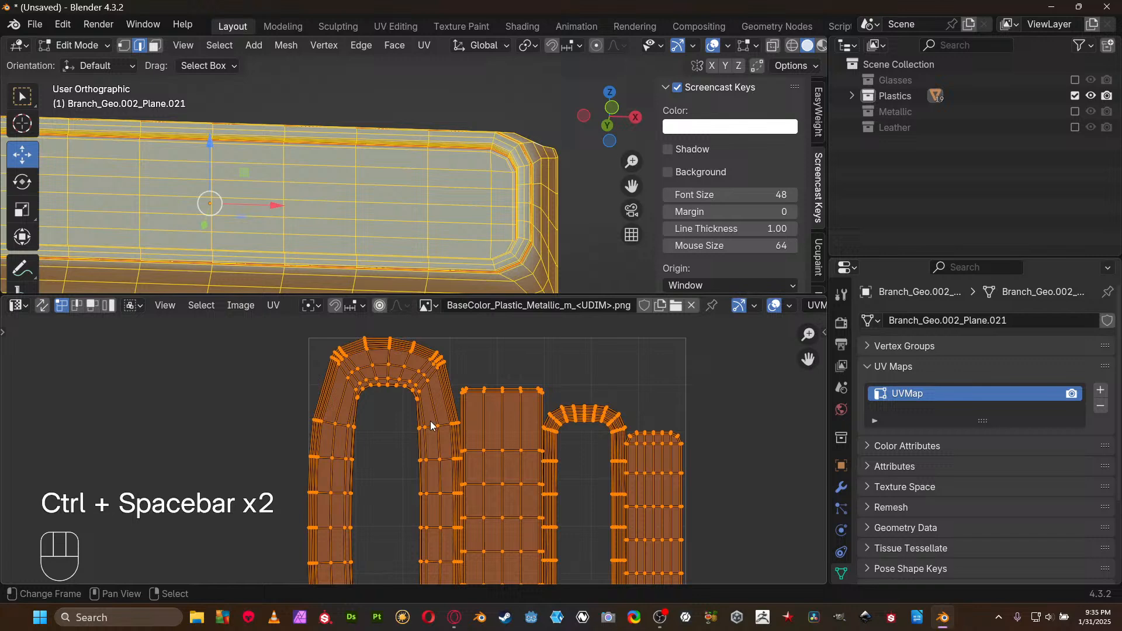
{"action": "left_click", "coordinate": [428, 371], "text": "alt"}
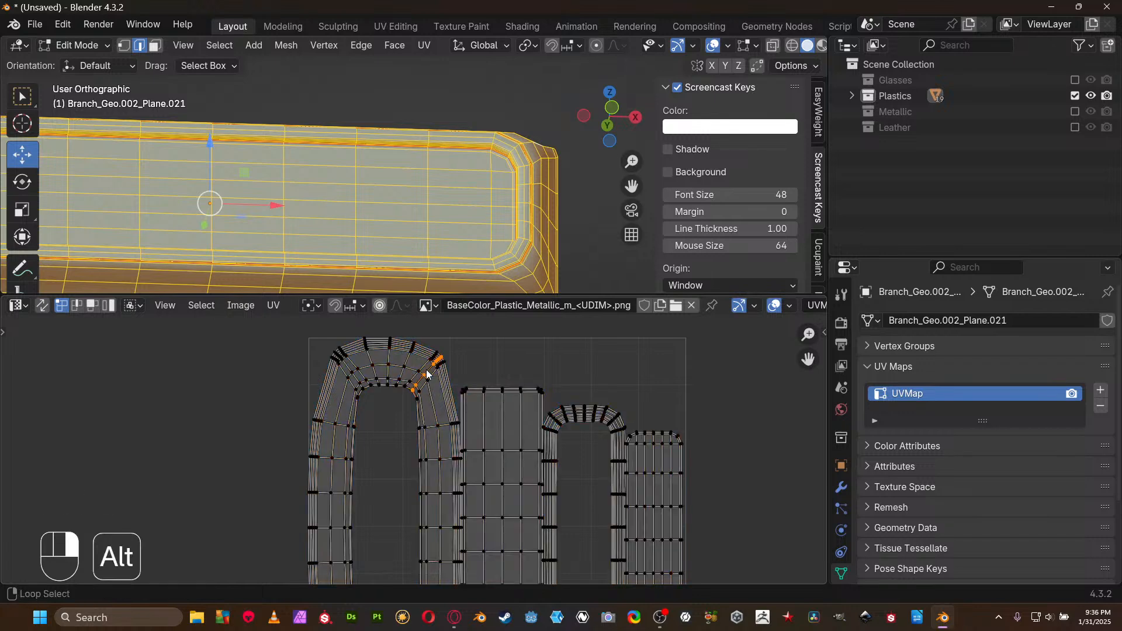
{"action": "right_click", "coordinate": [346, 364], "text": "alt+shift"}
{"action": "middle_click_drag", "start_coordinate": [493, 479], "coordinate": [519, 552]}
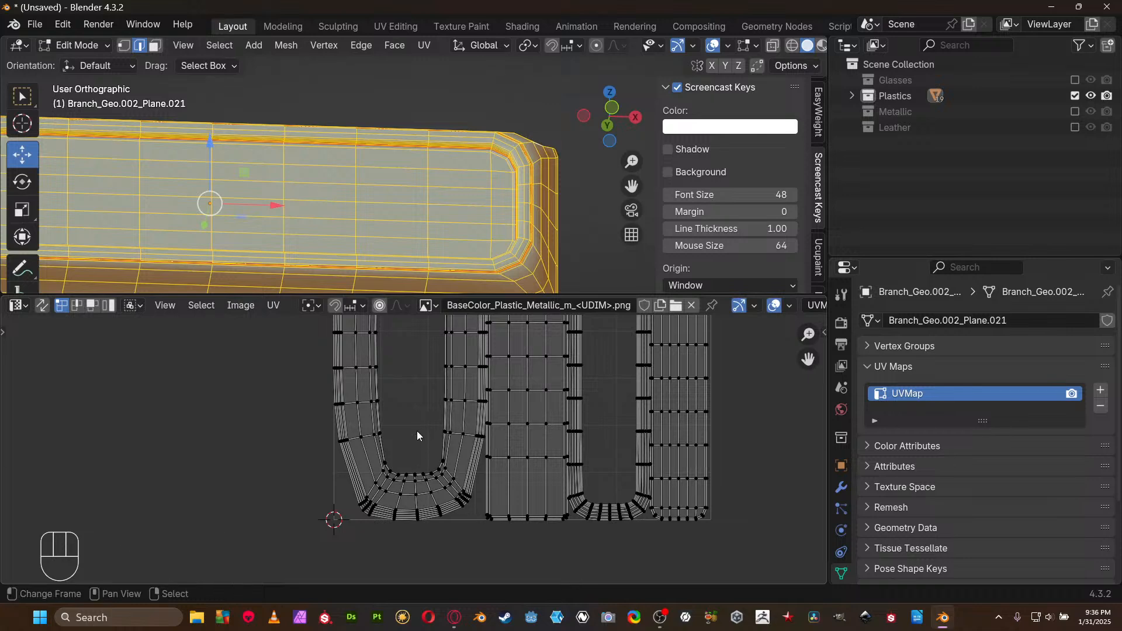
{"action": "right_click", "coordinate": [385, 487], "text": "alt+shift"}
{"action": "key", "text": "2"}
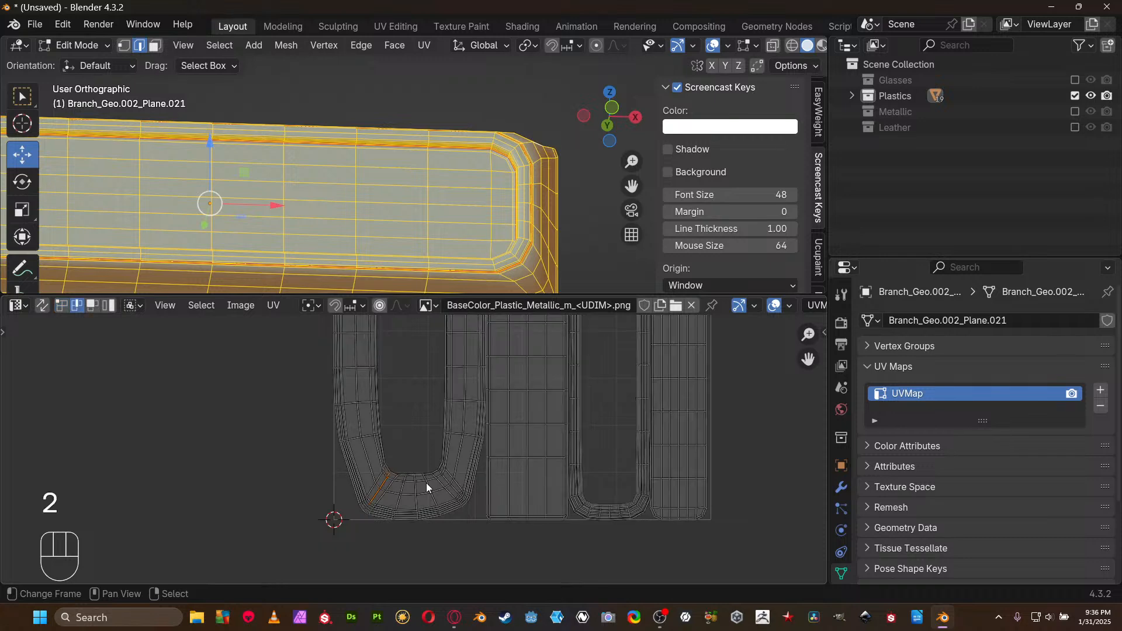
{"action": "right_click", "coordinate": [455, 491], "text": "alt+shift"}
{"action": "middle_click_drag", "start_coordinate": [387, 463], "coordinate": [424, 540]}
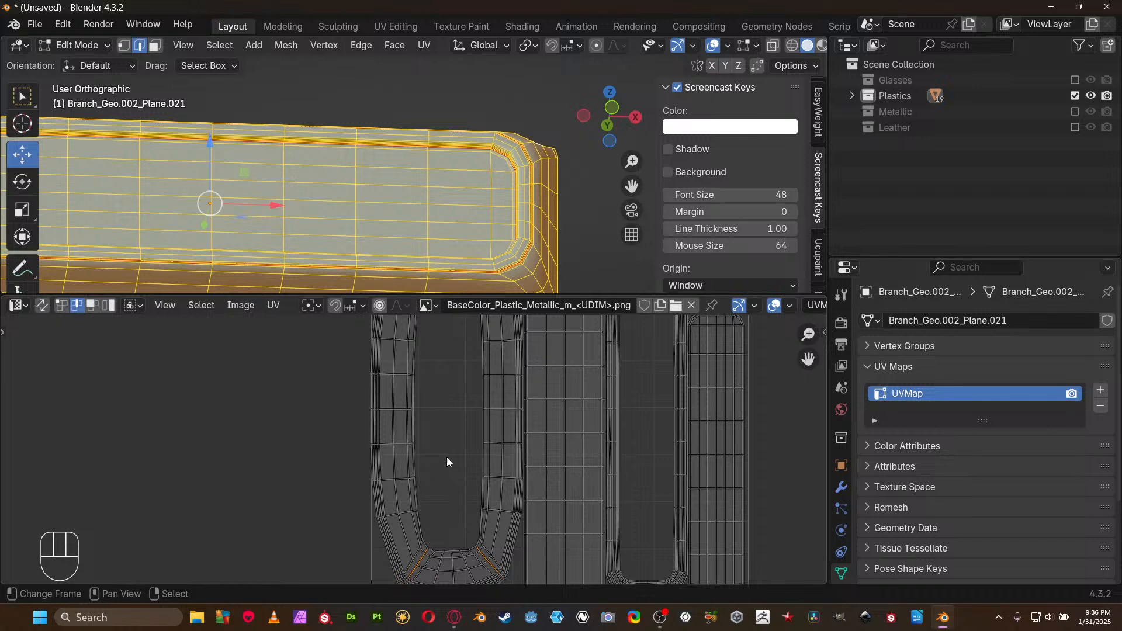
{"action": "middle_click_drag", "start_coordinate": [447, 457], "coordinate": [438, 467]}
{"action": "key", "text": "ctrl+e"}
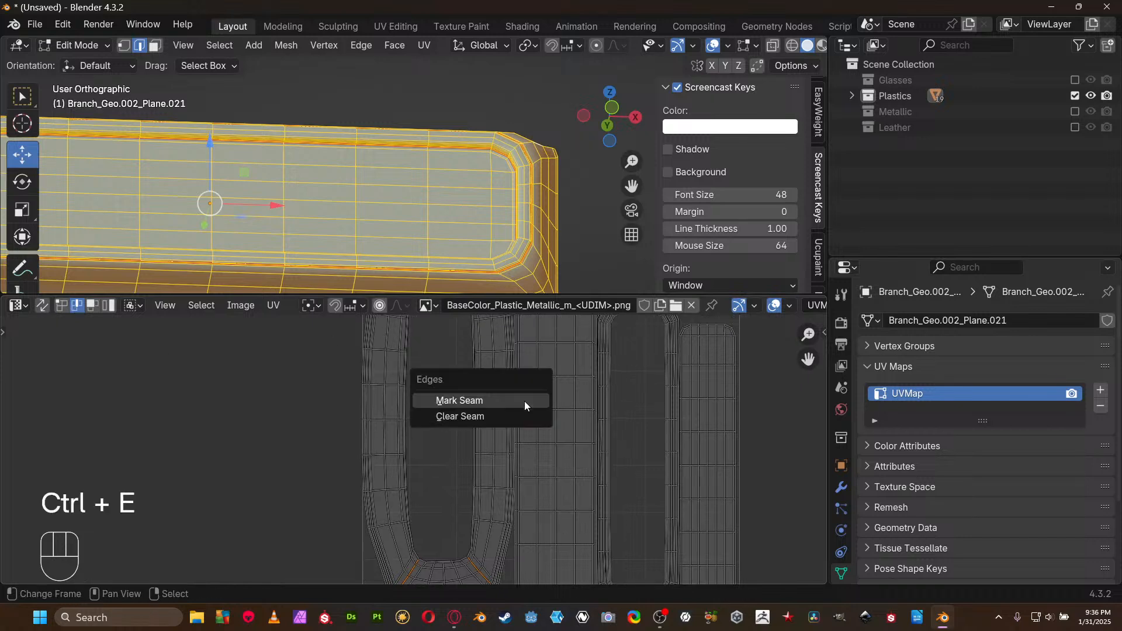
{"action": "left_click", "coordinate": [524, 401]}
{"action": "middle_click_drag", "start_coordinate": [497, 281], "coordinate": [456, 186]}
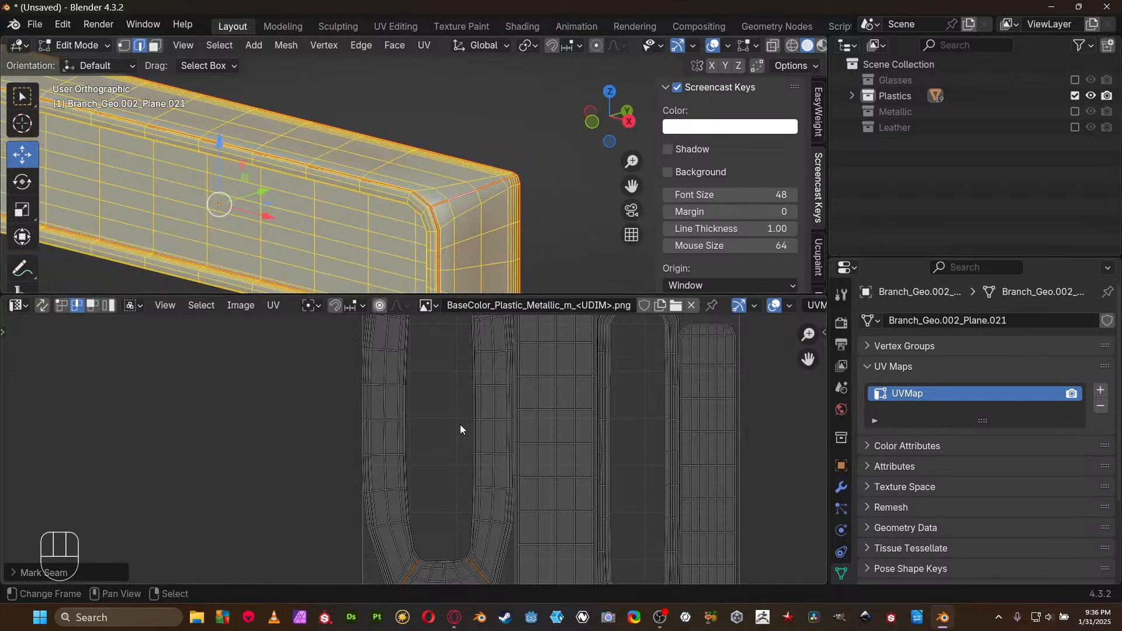
Switch UV selection to whole islands and unwrap only the large ring-shaped island with the Minimum Stretch method
{"action": "key", "text": "ctrl+Tab"}
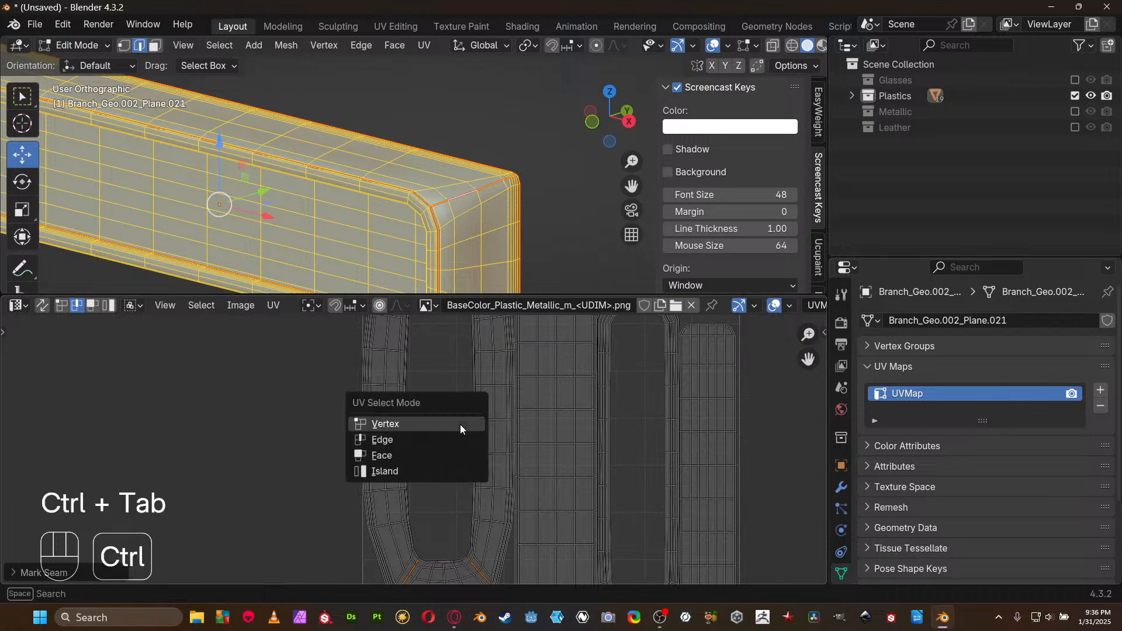
{"action": "left_click", "coordinate": [429, 470]}
{"action": "key", "text": "ctrl+Tab"}
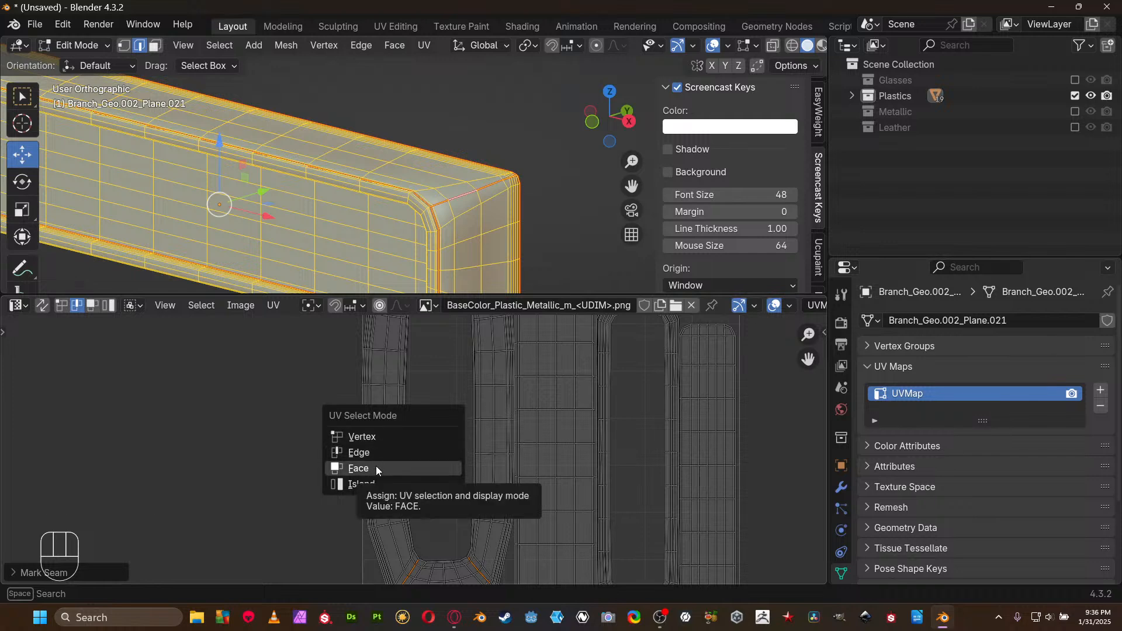
{"action": "left_click", "coordinate": [374, 484]}
{"action": "left_click", "coordinate": [409, 456]}
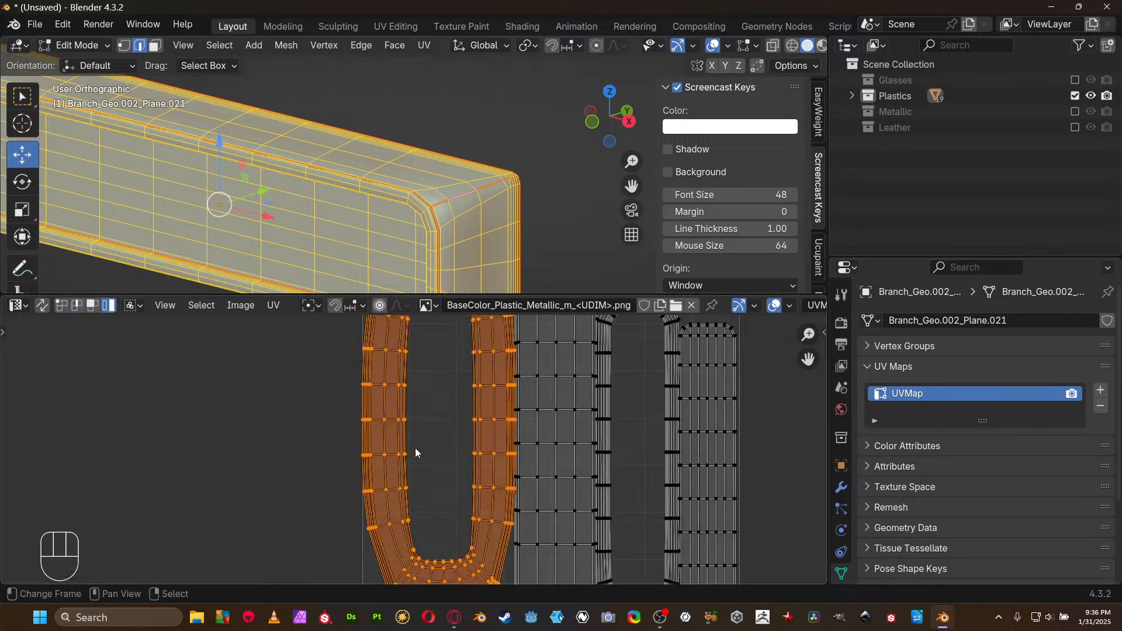
{"action": "scroll", "coordinate": [415, 416], "scroll_direction": "down", "scroll_amount": 5}
{"action": "key", "text": "u"}
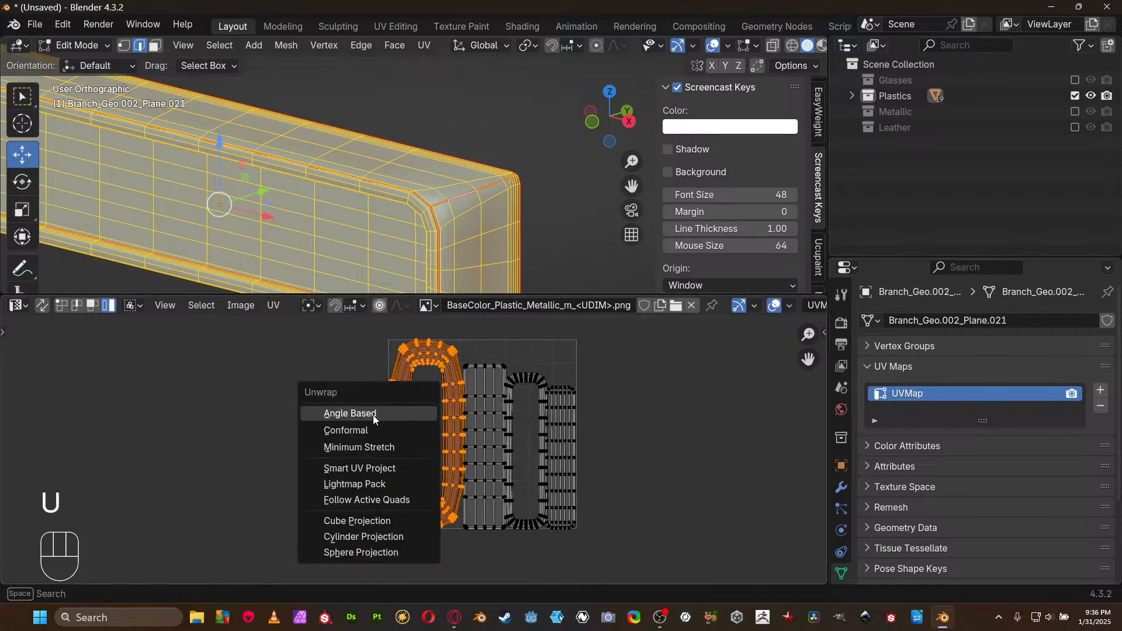
{"action": "left_click", "coordinate": [358, 449]}
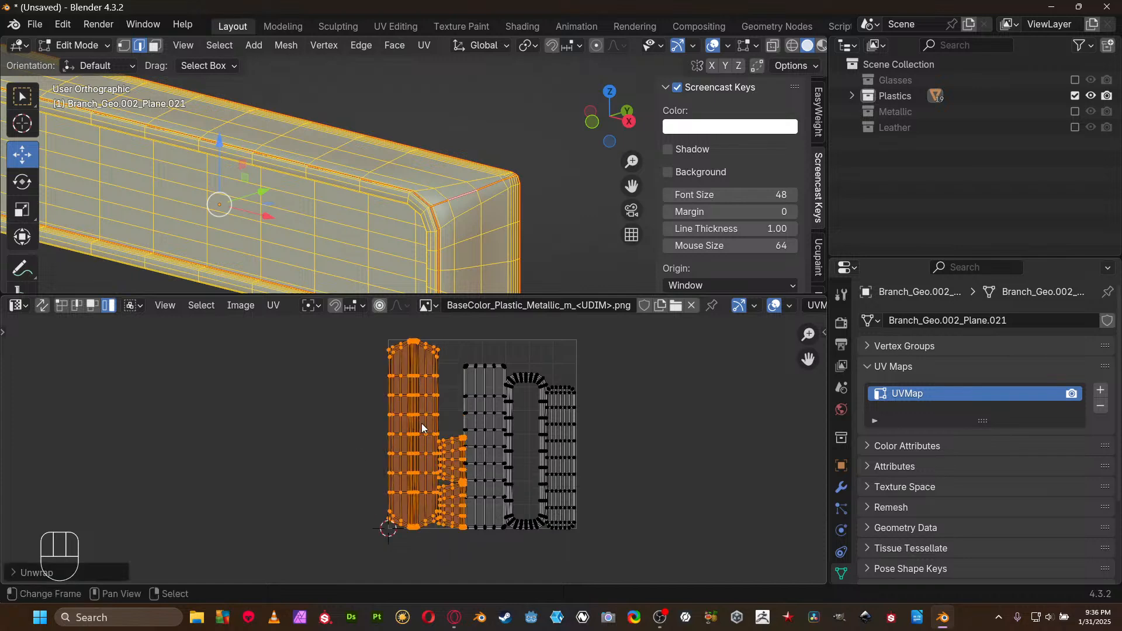
Maximize the UV editor and try the Conformal unwrap on the selected pieces of the large ring
{"action": "scroll", "coordinate": [422, 423], "scroll_direction": "up", "scroll_amount": 3}
{"action": "key", "text": "ctrl+space"}
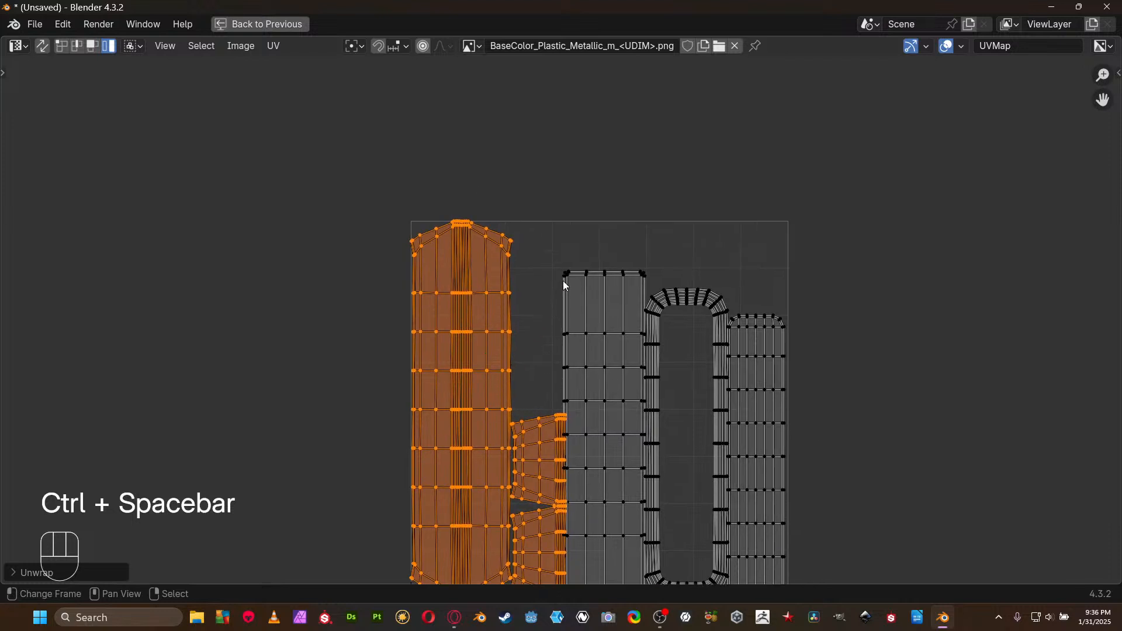
{"action": "middle_click_drag", "start_coordinate": [563, 281], "coordinate": [532, 203]}
{"action": "key", "text": "u"}
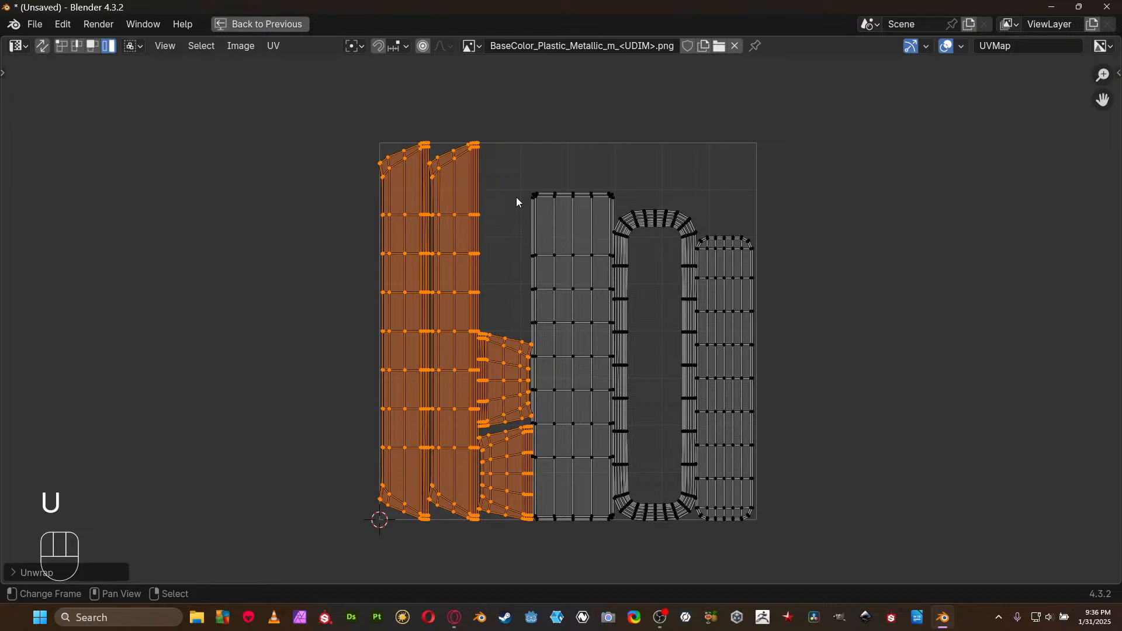
{"action": "scroll", "coordinate": [467, 350], "scroll_direction": "up", "scroll_amount": 2}
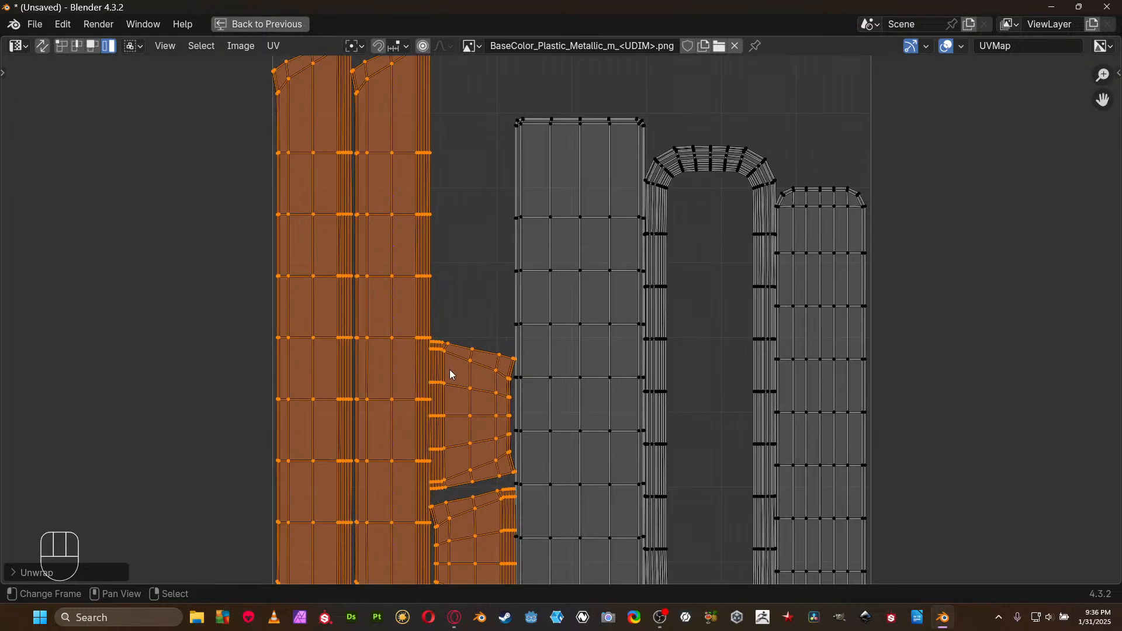
Change the unwrap method of the selected pieces to Minimum Stretch and set it to 32 iterations
{"action": "left_click", "coordinate": [86, 570]}
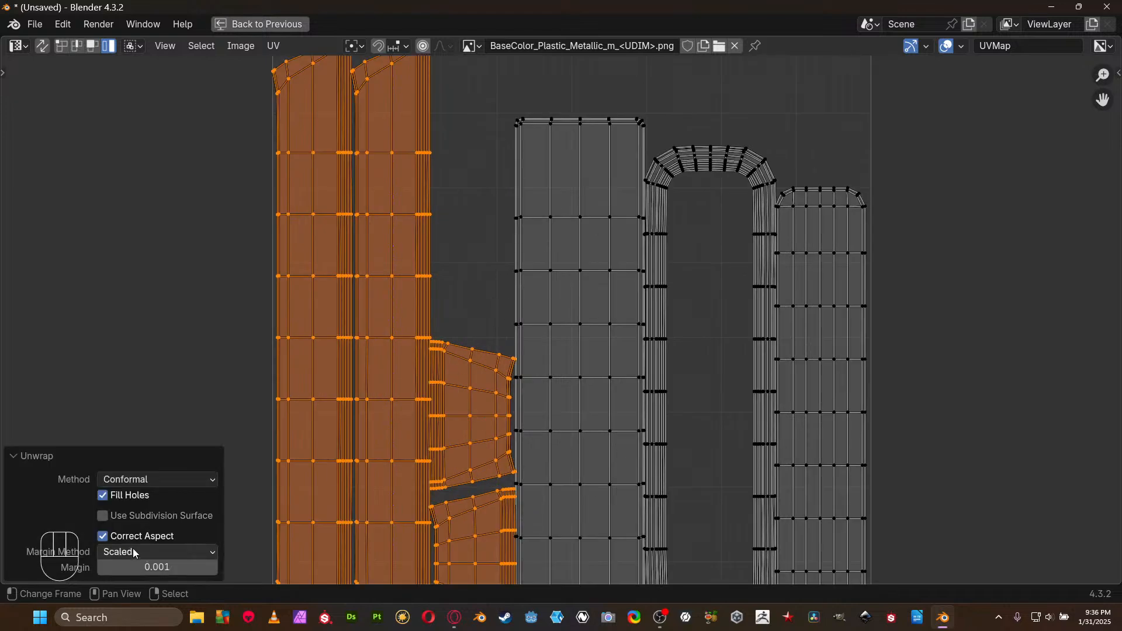
{"action": "left_click", "coordinate": [213, 482]}
{"action": "left_click", "coordinate": [175, 531]}
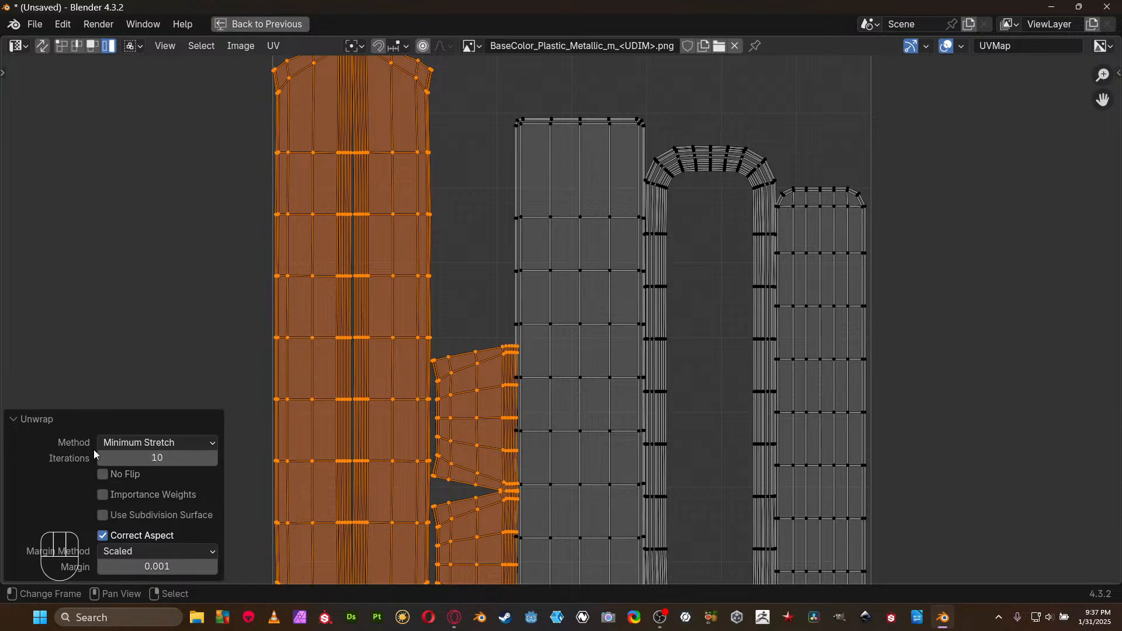
{"action": "left_click", "coordinate": [178, 460]}
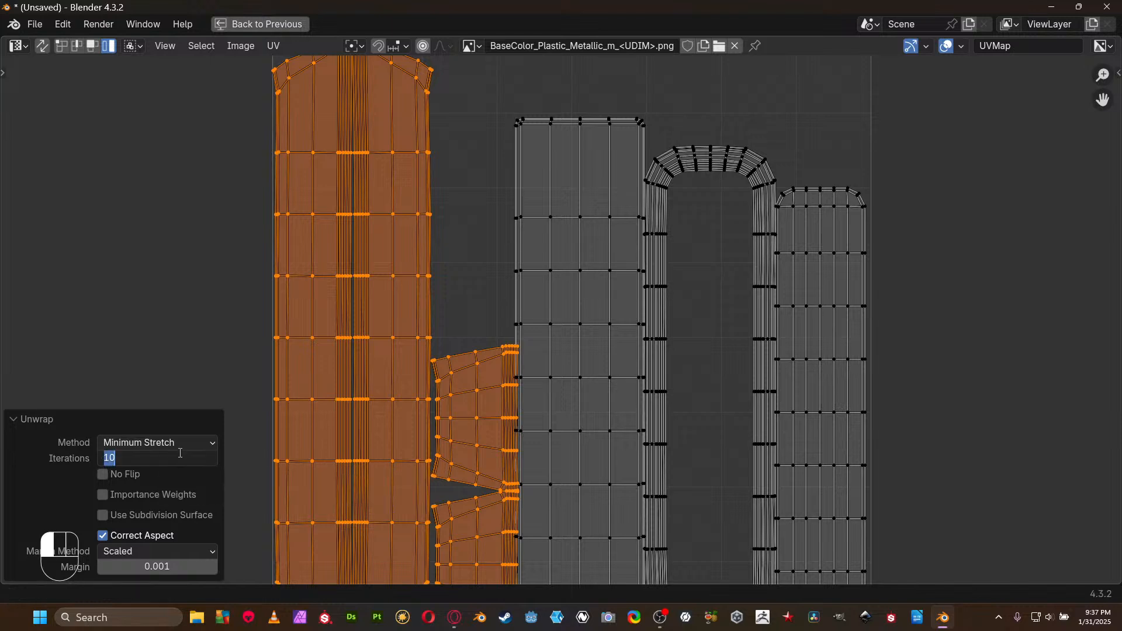
{"action": "type", "text": "32"}
{"action": "key", "text": "Return"}
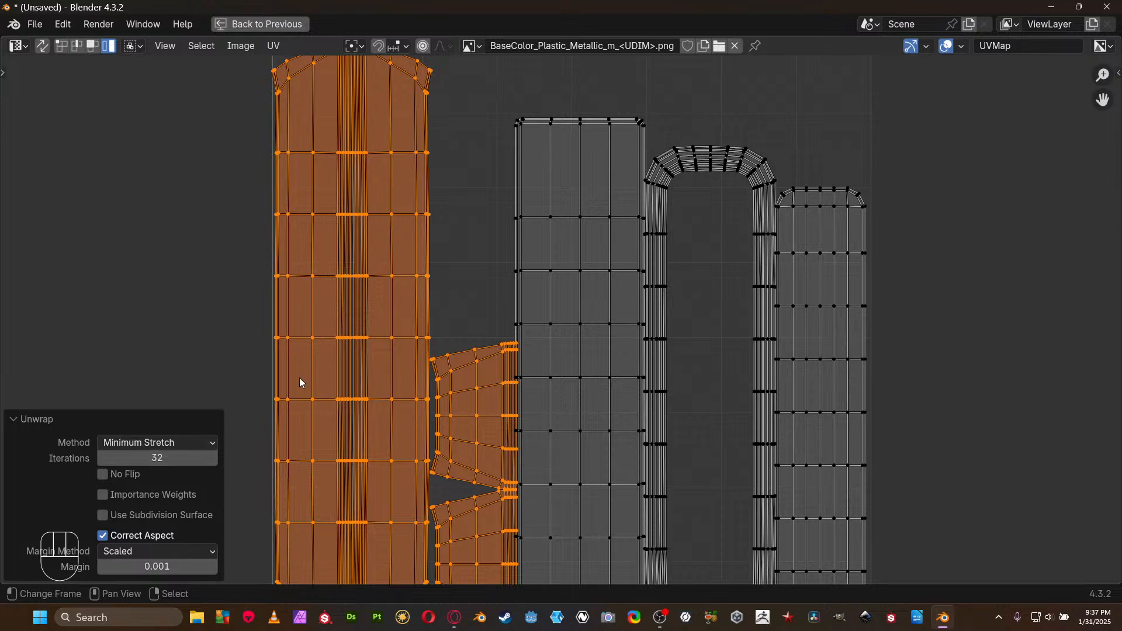
Mark seams on the middle edge loop at both curved ends of the smaller ring-shaped UV island
{"action": "middle_click_drag", "start_coordinate": [391, 277], "coordinate": [399, 340]}
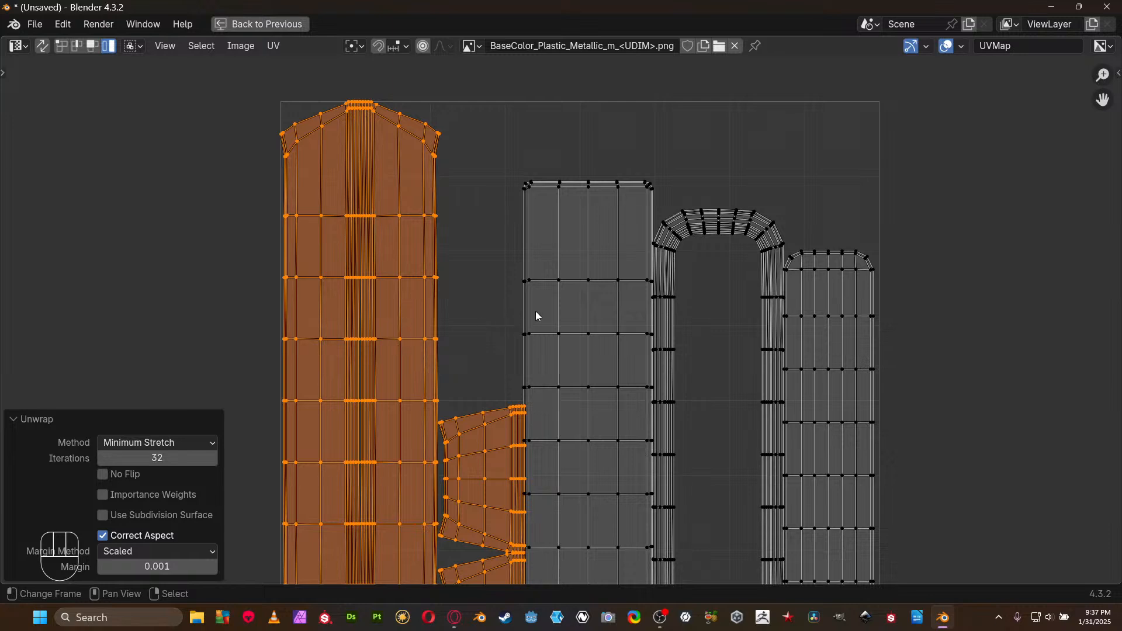
{"action": "middle_click_drag", "start_coordinate": [536, 340], "coordinate": [448, 352]}
{"action": "middle_click_drag", "start_coordinate": [608, 259], "coordinate": [542, 333]}
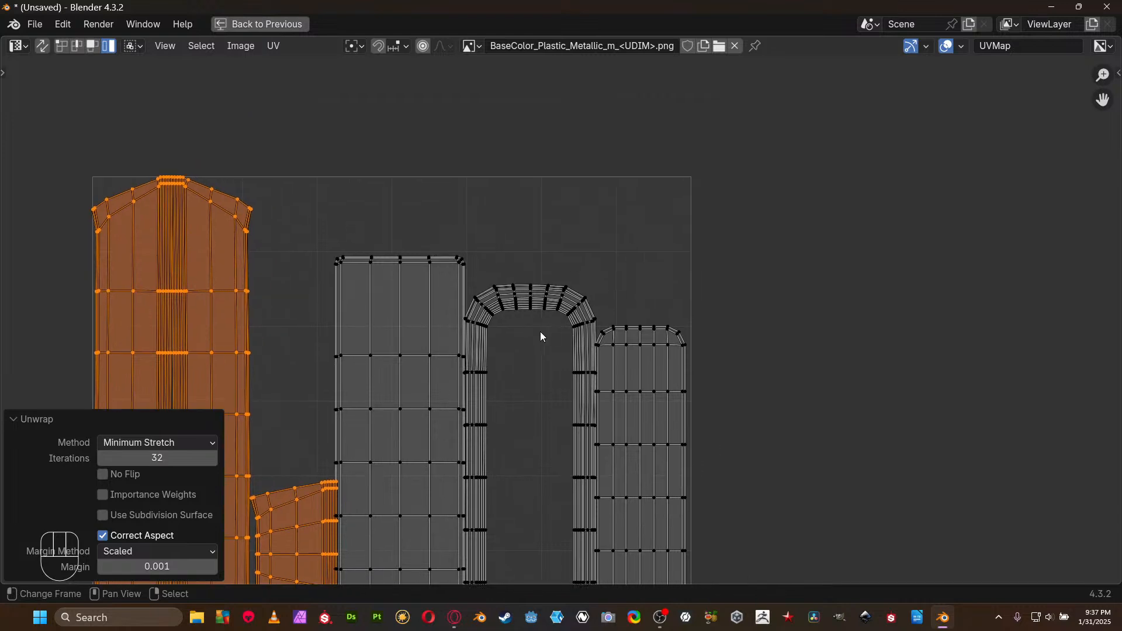
{"action": "scroll", "coordinate": [544, 333], "scroll_direction": "up", "scroll_amount": 4}
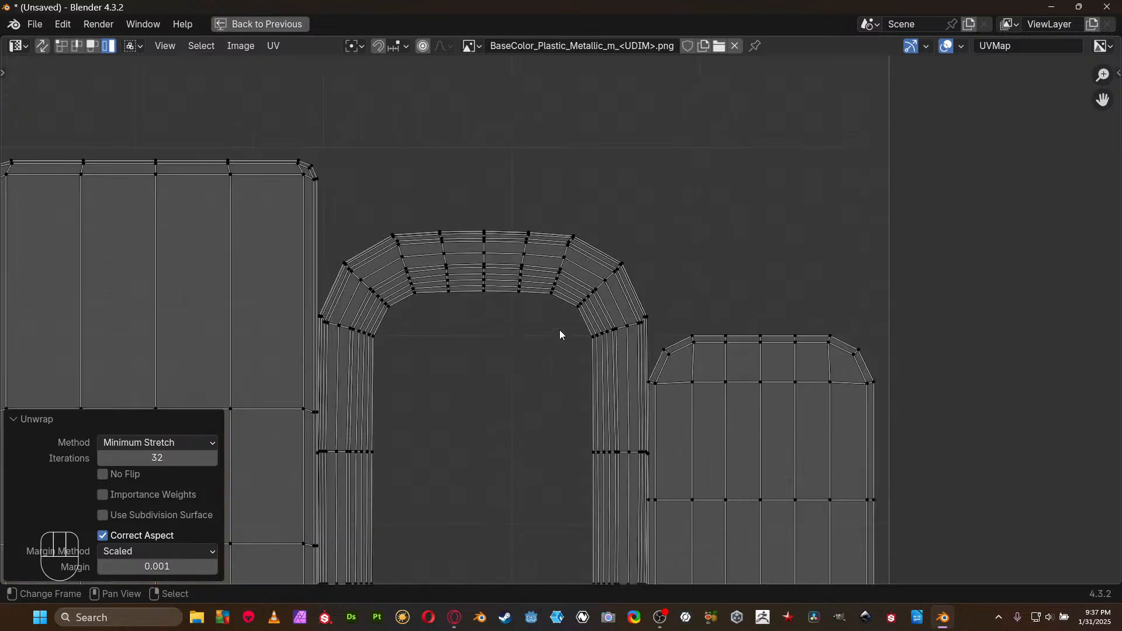
{"action": "left_click", "coordinate": [598, 282], "text": "alt"}
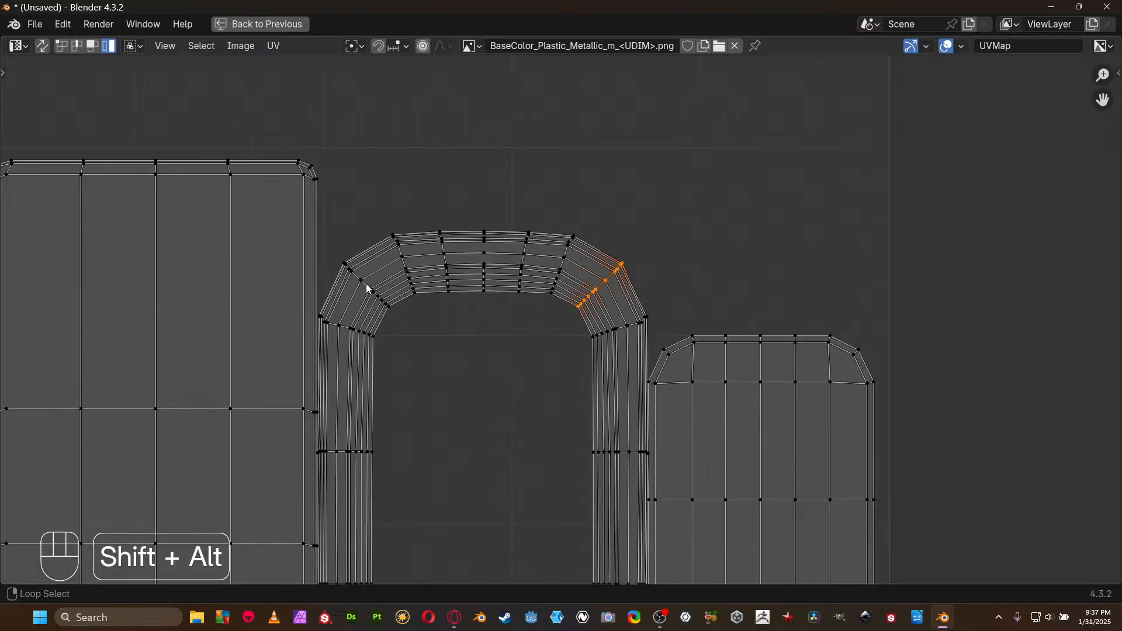
{"action": "left_click", "coordinate": [482, 257], "text": "alt"}
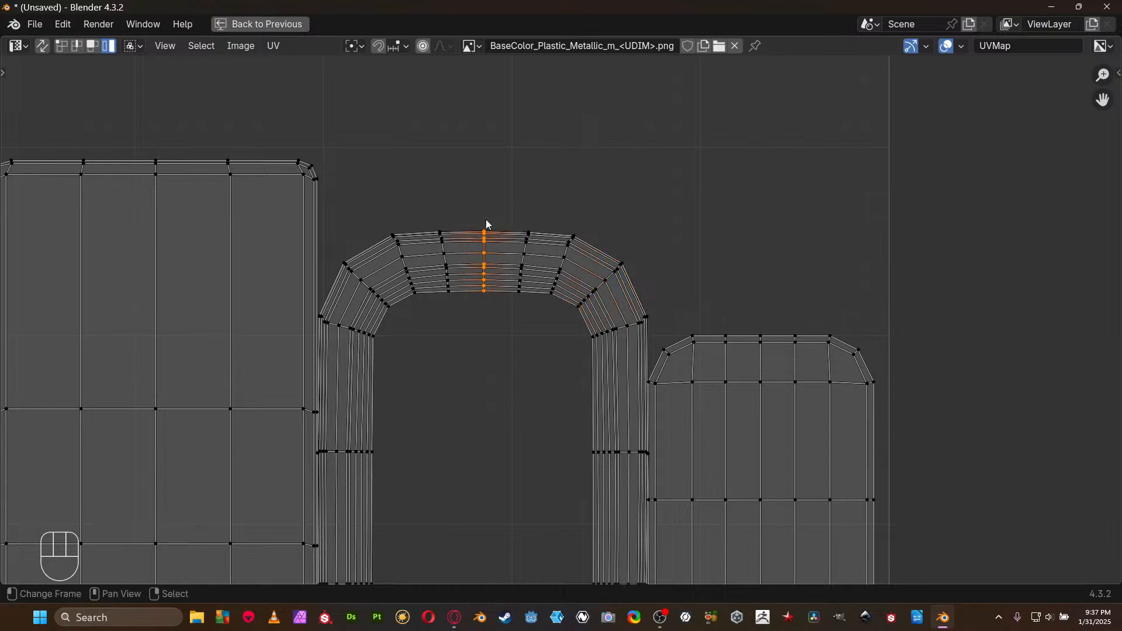
{"action": "scroll", "coordinate": [488, 224], "scroll_direction": "down", "scroll_amount": 5}
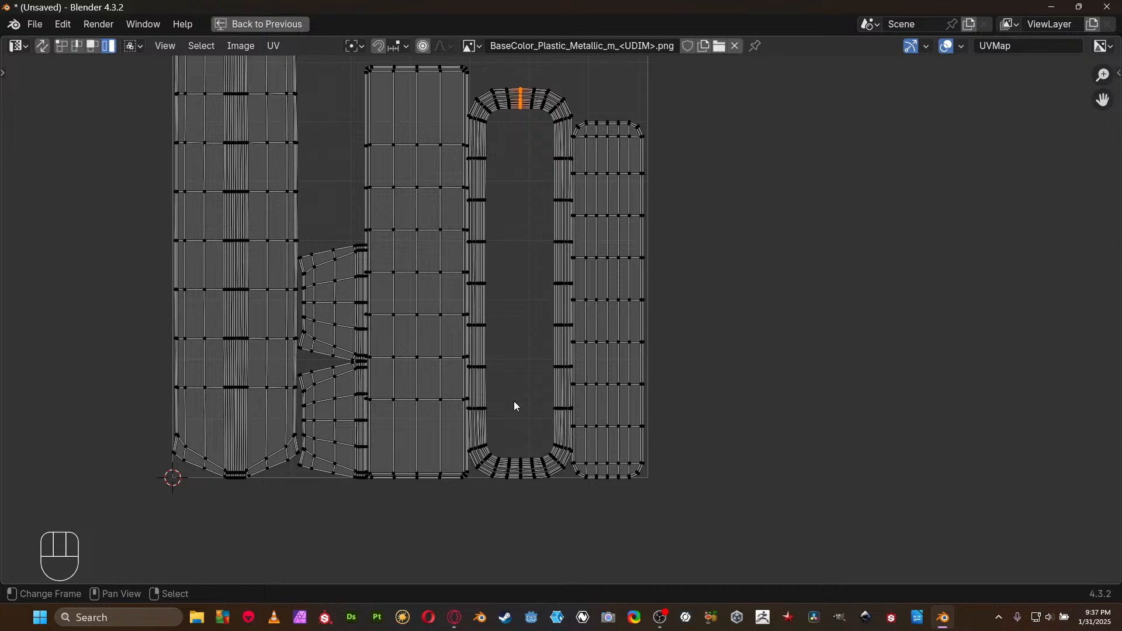
{"action": "scroll", "coordinate": [524, 466], "scroll_direction": "up", "scroll_amount": 2}
{"action": "middle_click_drag", "start_coordinate": [524, 466], "coordinate": [535, 245]}
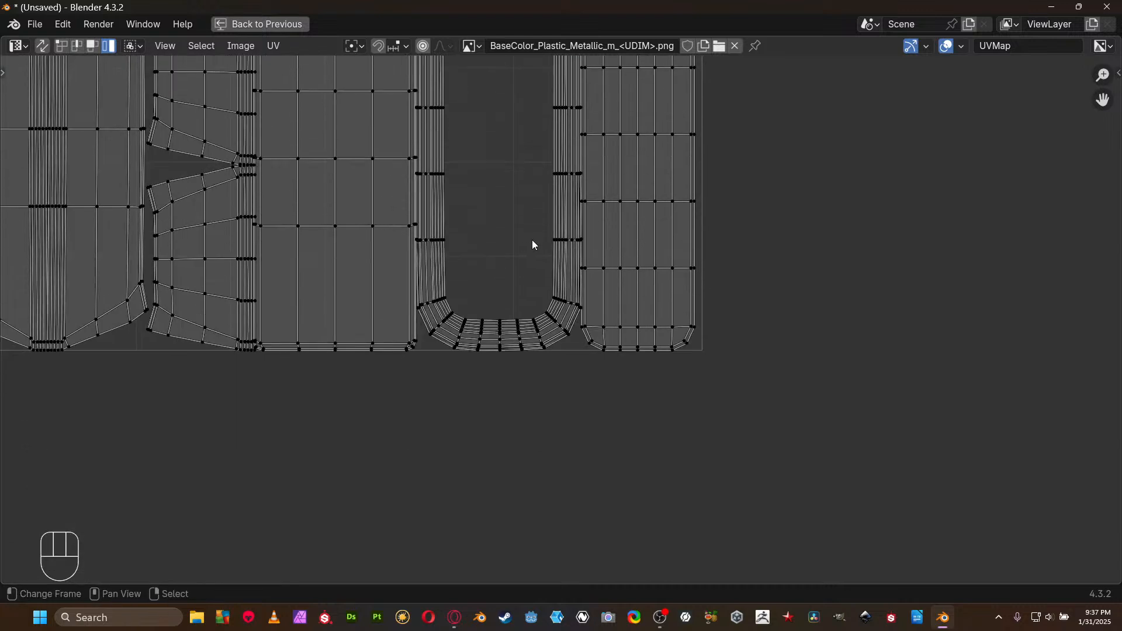
{"action": "scroll", "coordinate": [509, 287], "scroll_direction": "up", "scroll_amount": 3}
{"action": "left_click", "coordinate": [438, 351], "text": "alt+shift"}
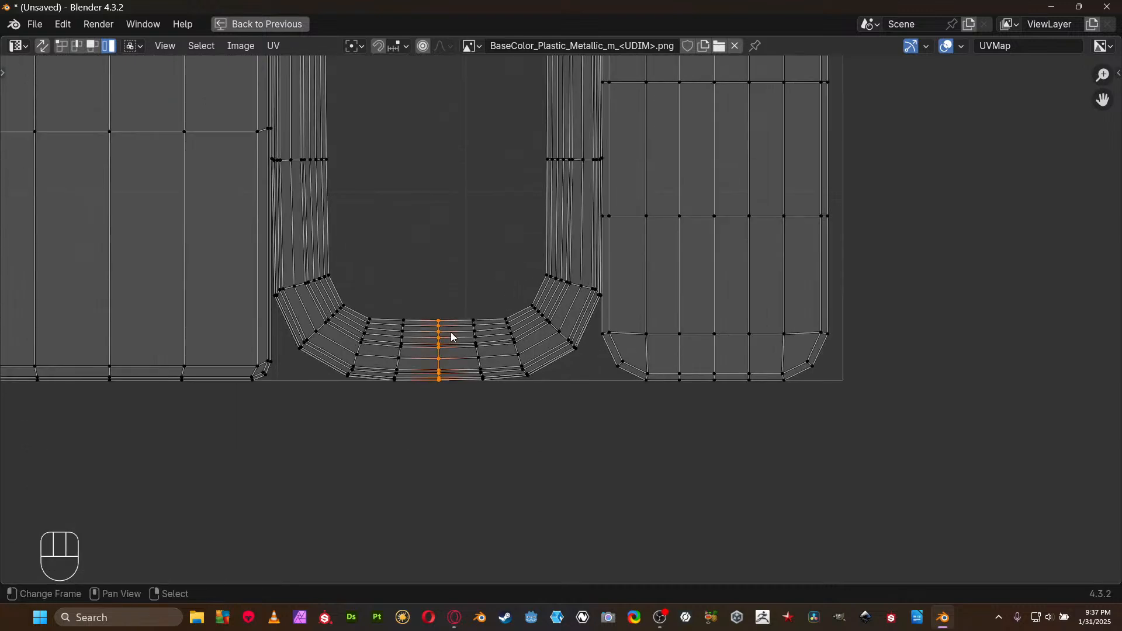
{"action": "scroll", "coordinate": [453, 337], "scroll_direction": "down", "scroll_amount": 5}
{"action": "key", "text": "ctrl+e"}
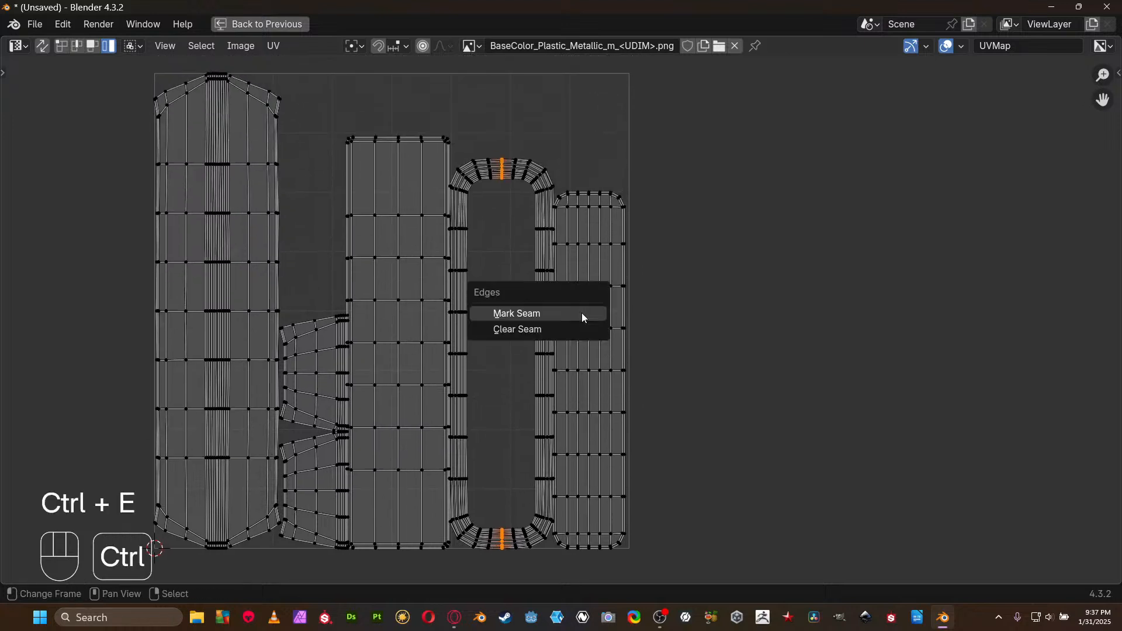
{"action": "left_click", "coordinate": [583, 315]}
Select only the smaller ring-shaped island and unwrap it with the Minimum Stretch method
{"action": "key", "text": "a"}
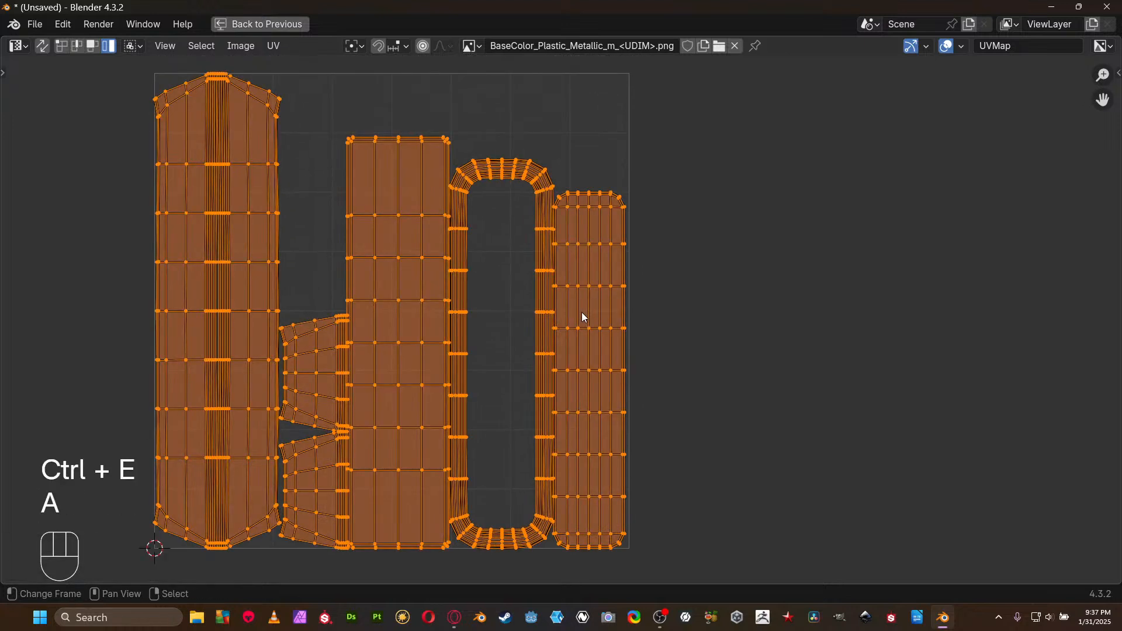
{"action": "key", "text": "ctrl+Tab"}
{"action": "left_click", "coordinate": [541, 293]}
{"action": "left_click", "coordinate": [530, 173]}
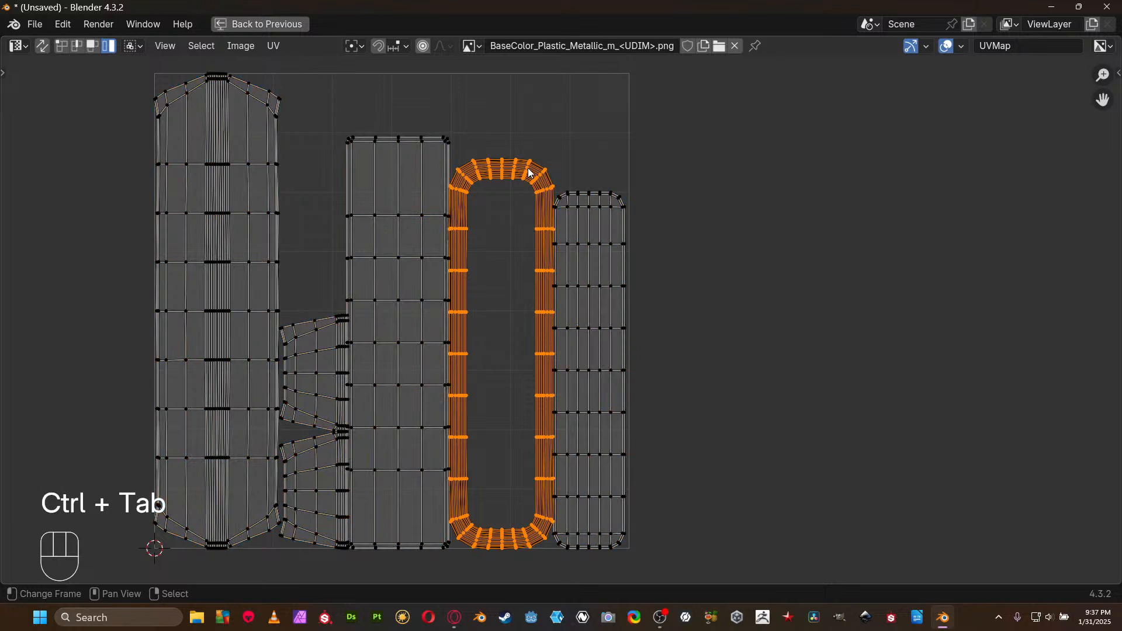
{"action": "key", "text": "u"}
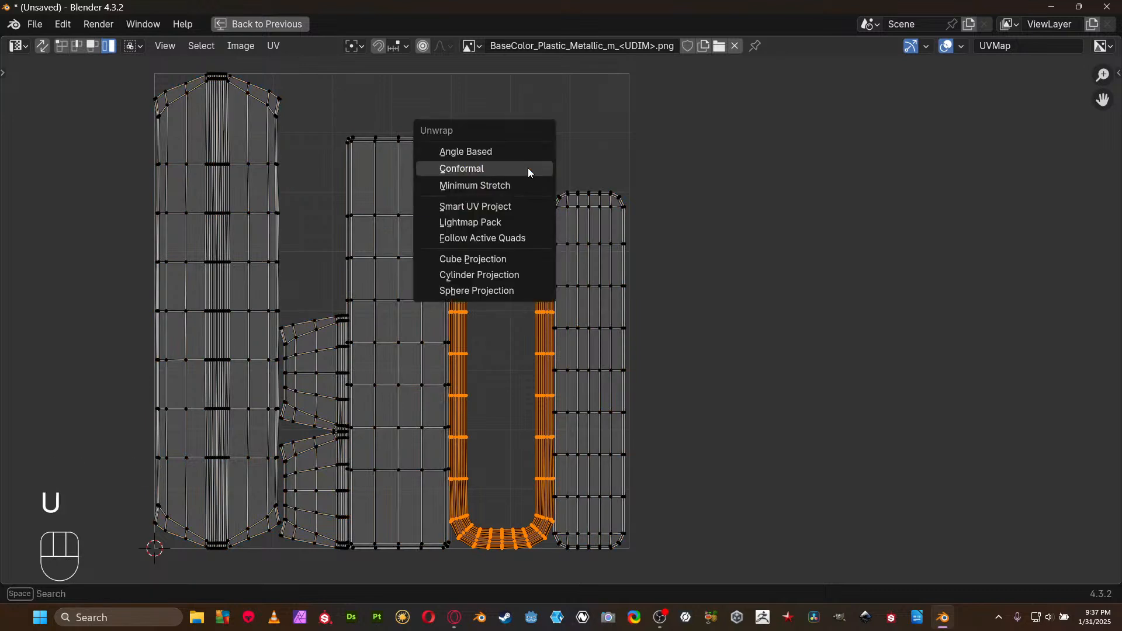
{"action": "left_click", "coordinate": [530, 188]}
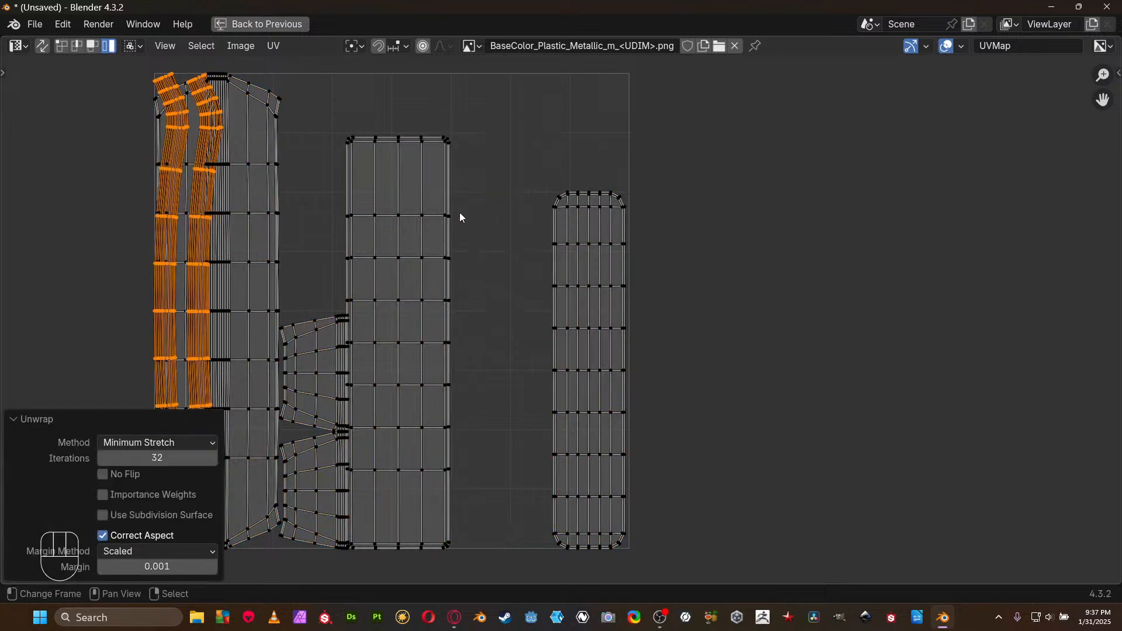
Move the two unwrapped ring strips outside the UV tile, and unwrap them again with the Conformal method
{"action": "key", "text": "g"}
{"action": "left_click", "coordinate": [887, 250]}
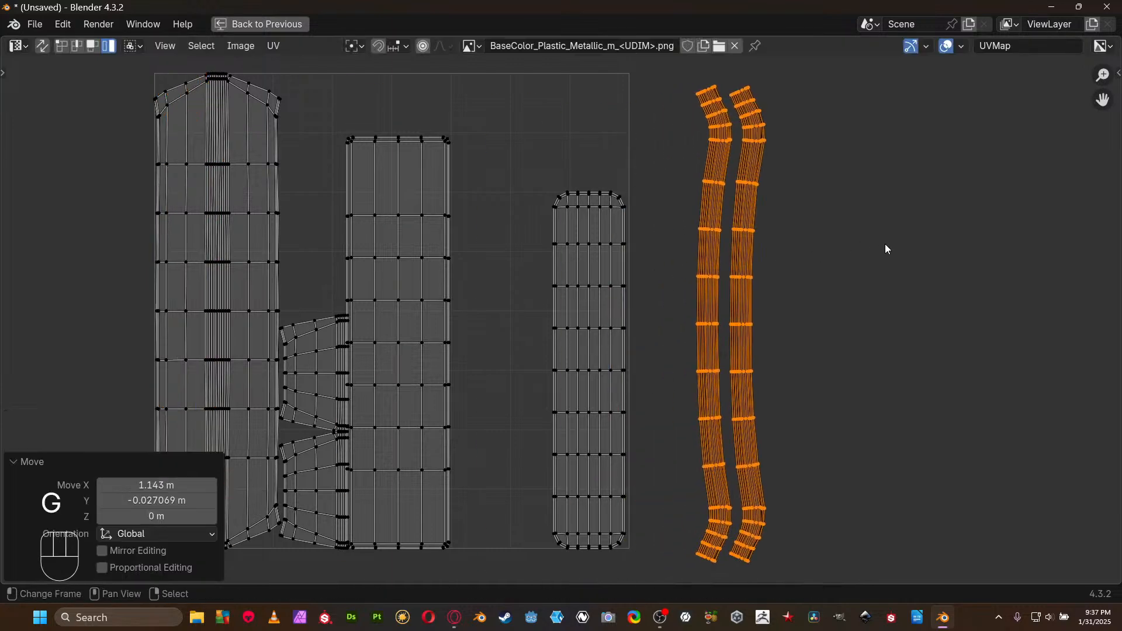
{"action": "key", "text": "u"}
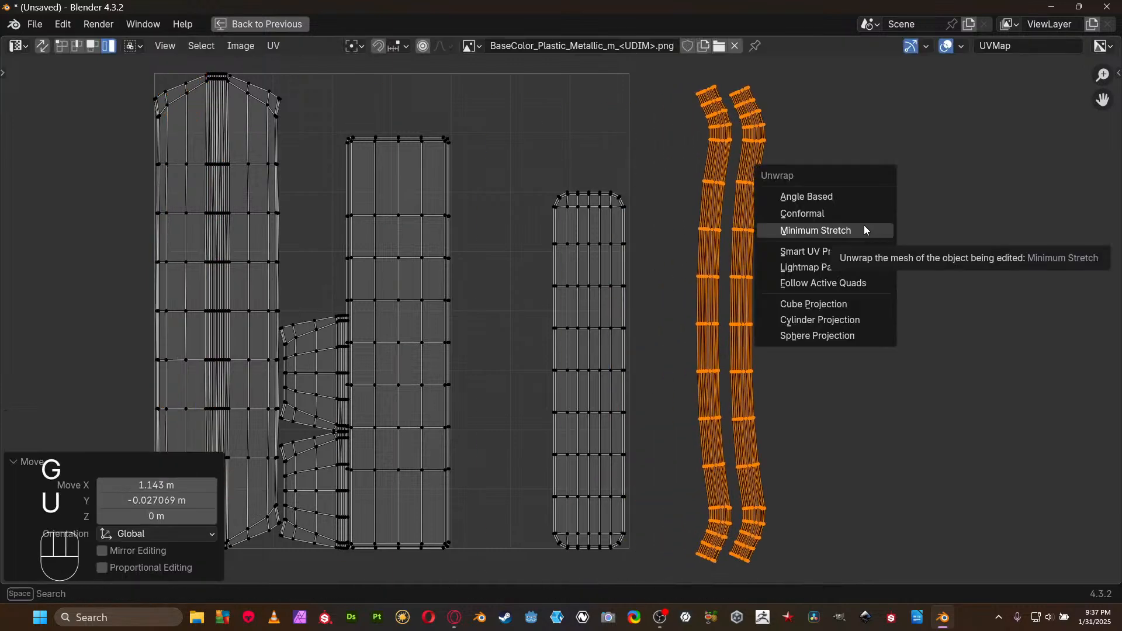
{"action": "left_click", "coordinate": [858, 214]}
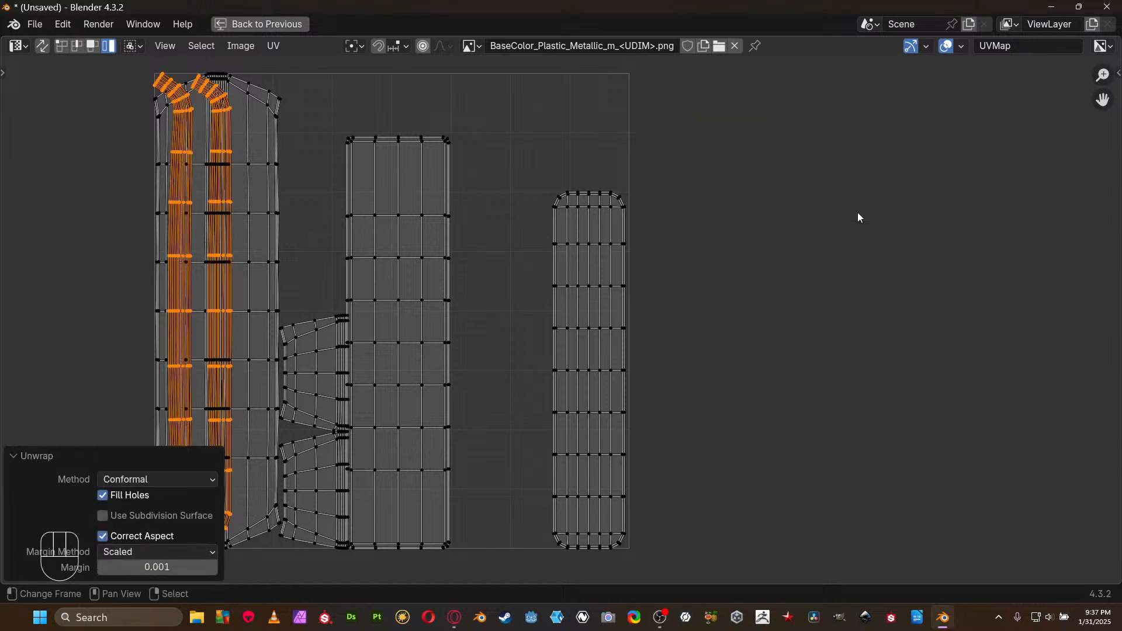
{"action": "key", "text": "h"}
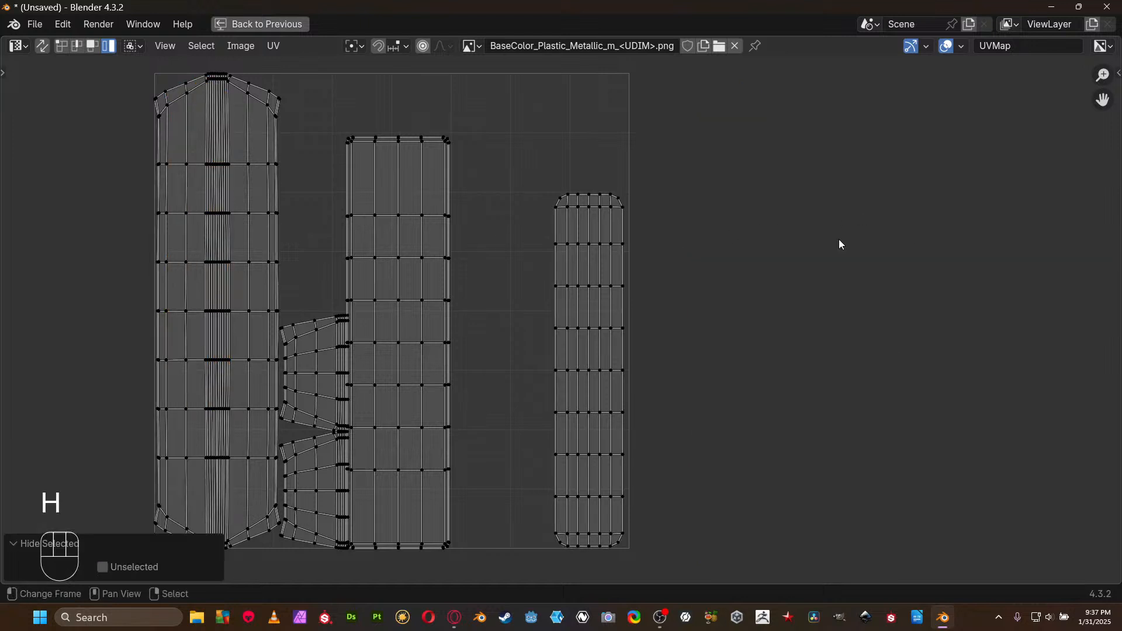
{"action": "left_click", "coordinate": [621, 241]}
{"action": "key", "text": "ctrl+z"}
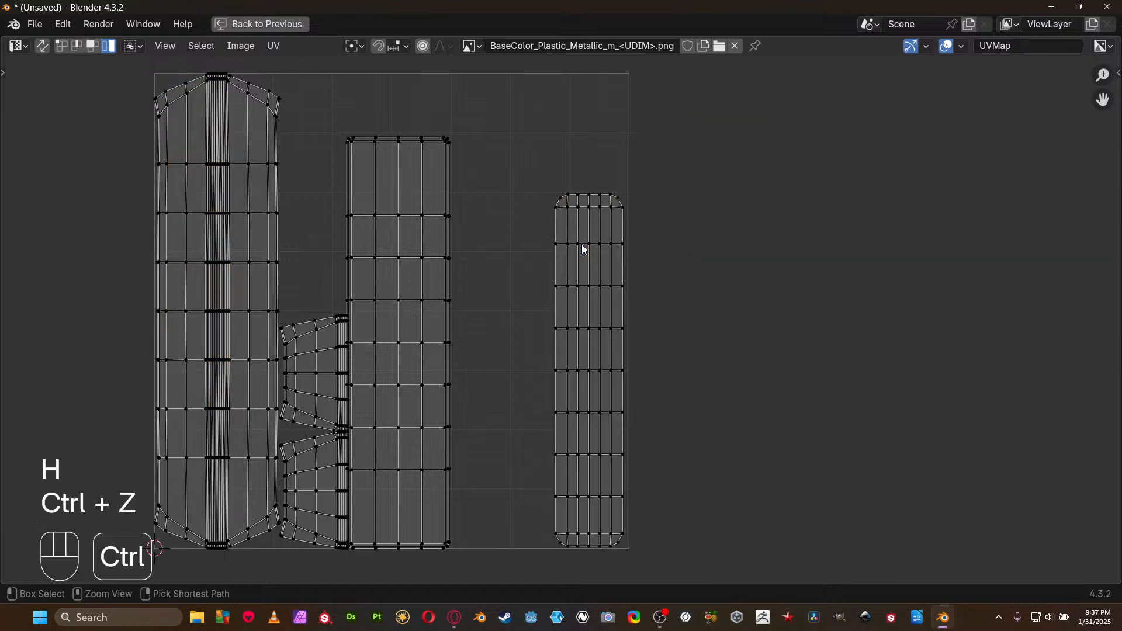
{"action": "key", "text": "ctrl+z"}
Move the two ring strips outside the UV tile, unwrap them again with the Angle Based method, and place the result beside the tile
{"action": "key", "text": "g"}
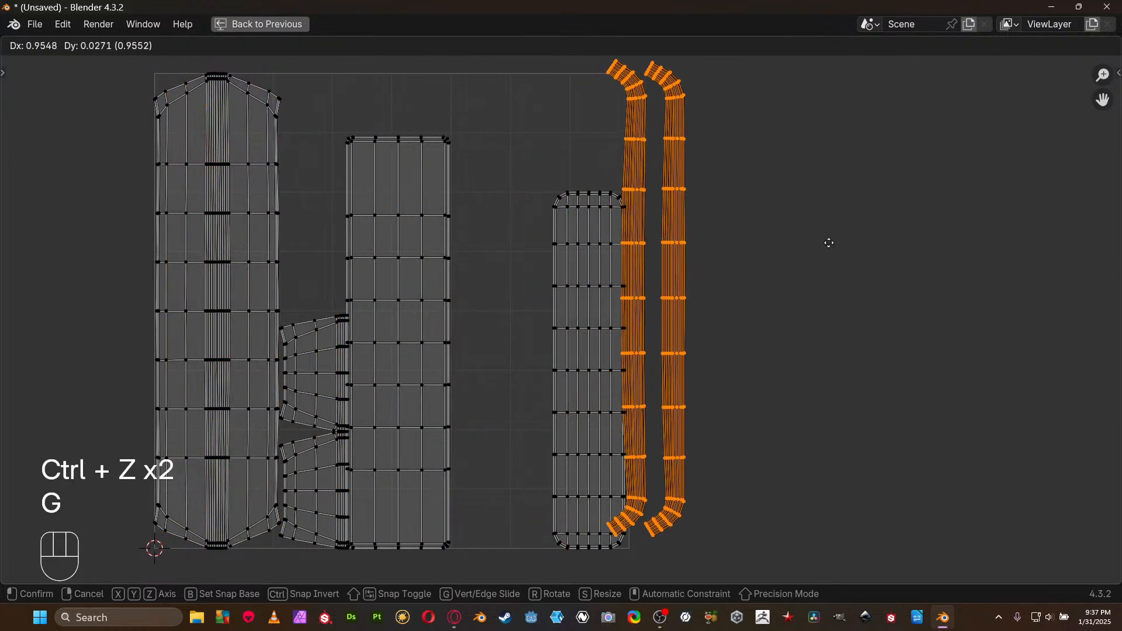
{"action": "left_click", "coordinate": [871, 251]}
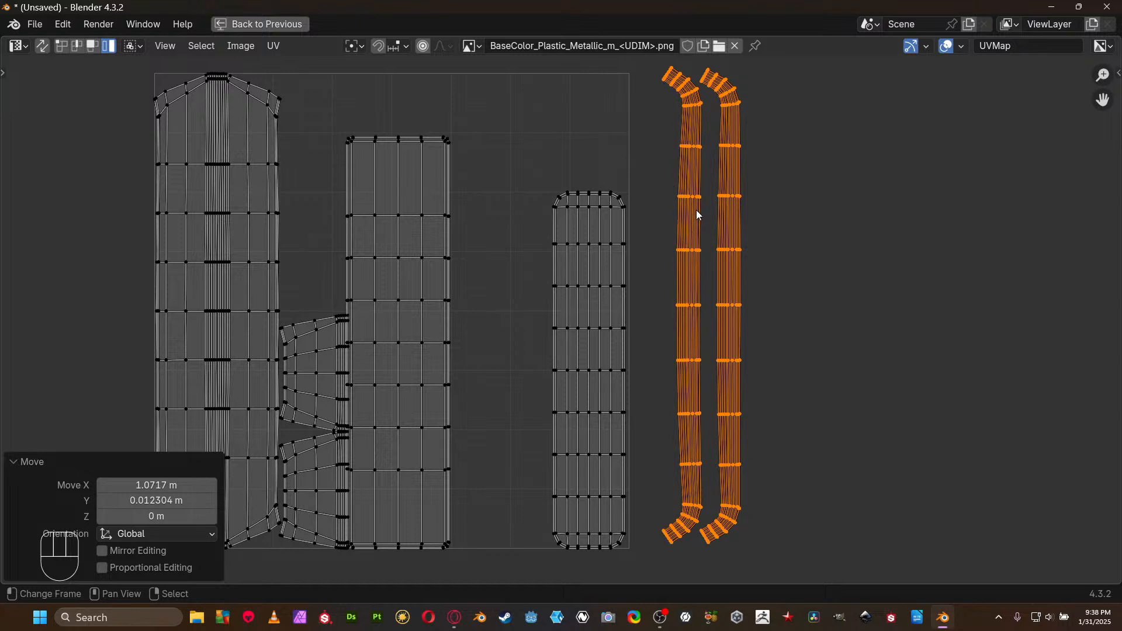
{"action": "key", "text": "u"}
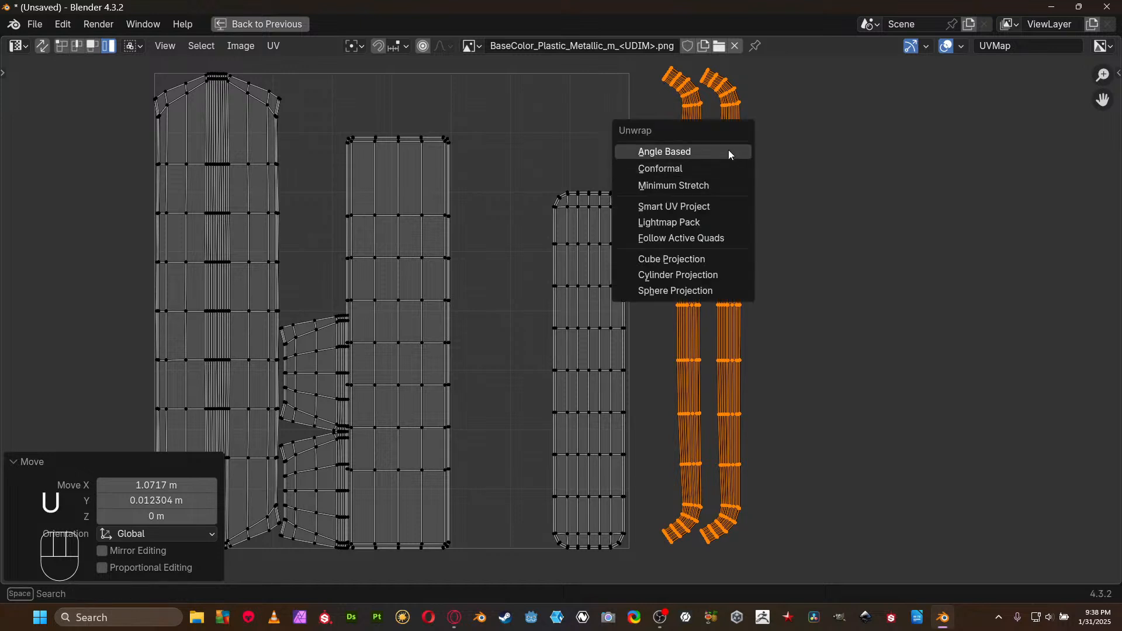
{"action": "left_click", "coordinate": [729, 153]}
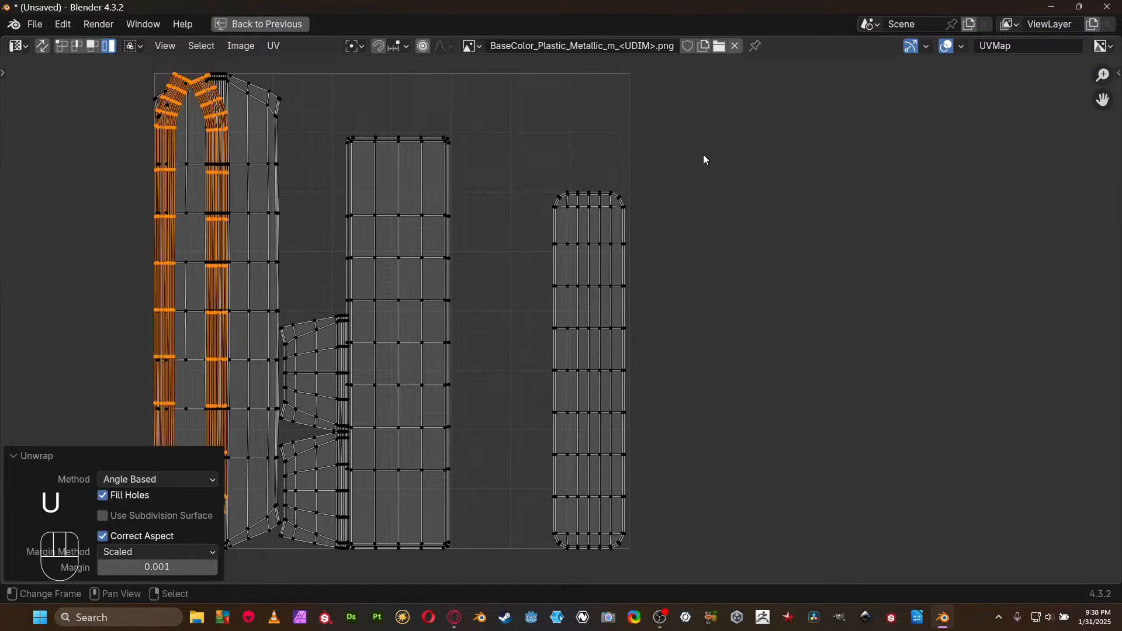
{"action": "key", "text": "g"}
{"action": "left_click", "coordinate": [776, 212]}
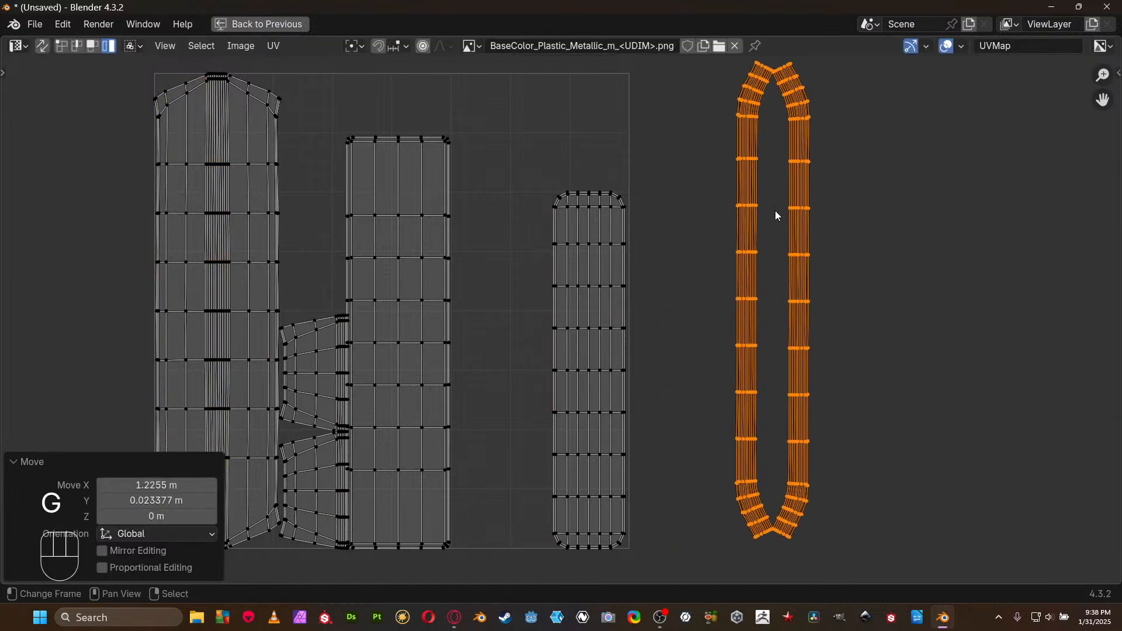
Examine the shape of the Angle Based strips and compare them with the remaining UV islands in the tile
{"action": "scroll", "coordinate": [725, 187], "scroll_direction": "right", "scroll_amount": 3}
{"action": "scroll", "coordinate": [725, 187], "scroll_direction": "up", "scroll_amount": 2}
{"action": "middle_click_drag", "start_coordinate": [653, 264], "coordinate": [547, 222]}
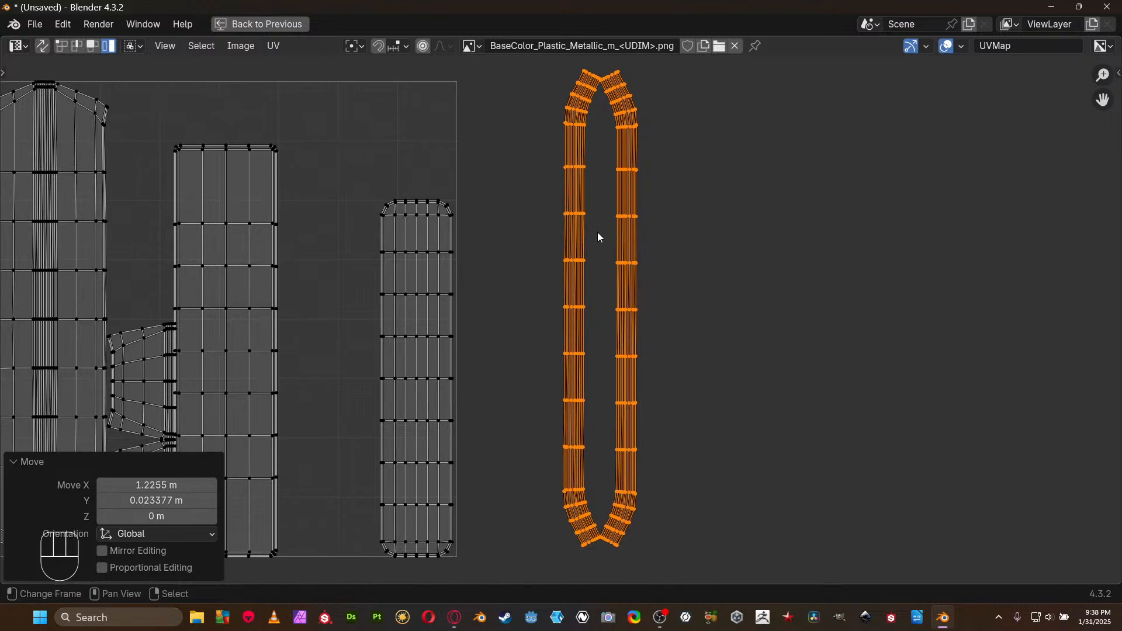
{"action": "middle_click", "coordinate": [597, 209]}
{"action": "middle_click_drag", "start_coordinate": [743, 300], "coordinate": [1060, 265]}
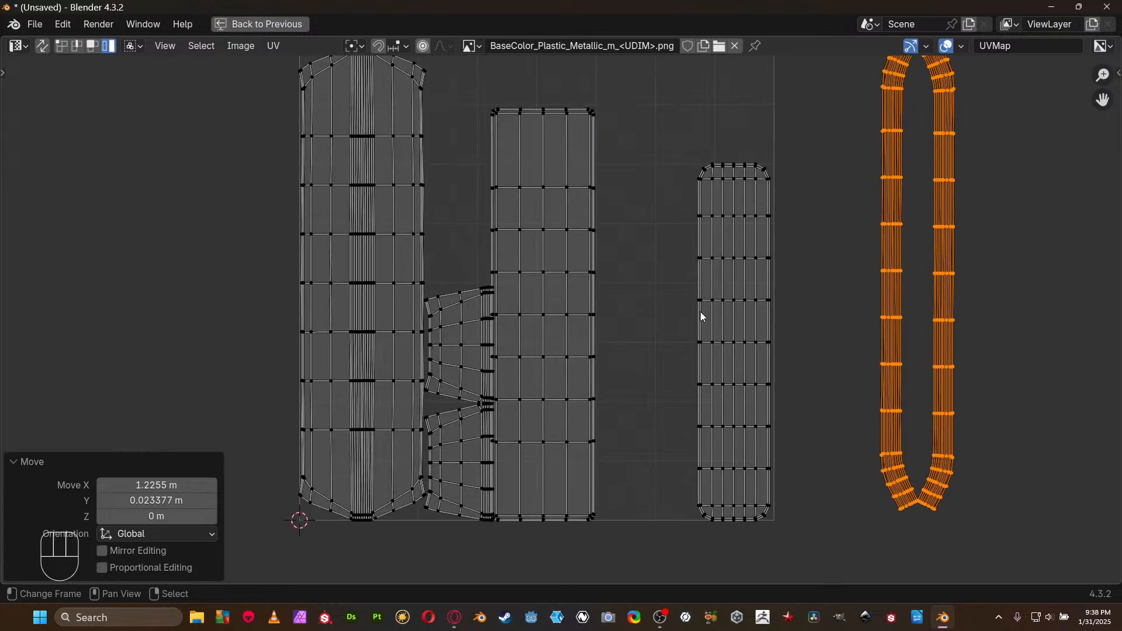
{"action": "scroll", "coordinate": [698, 312], "scroll_direction": "down", "scroll_amount": 2}
{"action": "scroll", "coordinate": [612, 285], "scroll_direction": "up", "scroll_amount": 2}
{"action": "middle_click_drag", "start_coordinate": [612, 286], "coordinate": [557, 233]}
Mark one face of the panel's recessed inner surface as the active face and select only the UV island containing it
{"action": "key", "text": "a"}
{"action": "scroll", "coordinate": [595, 256], "scroll_direction": "down", "scroll_amount": 2}
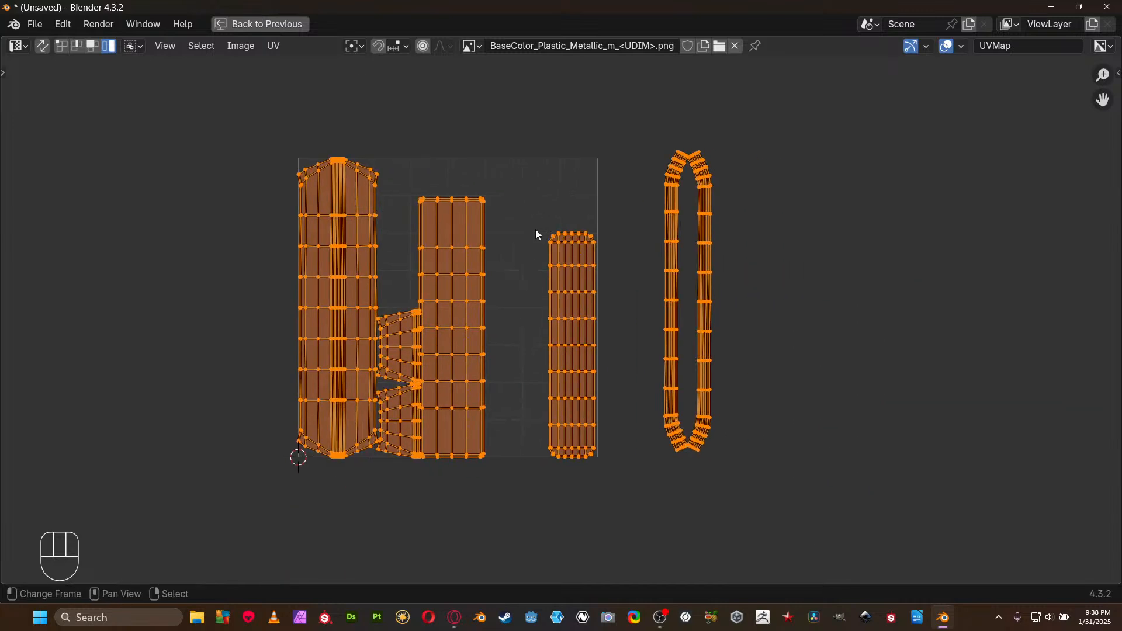
{"action": "key", "text": "ctrl+space"}
{"action": "middle_click_drag", "start_coordinate": [410, 186], "coordinate": [359, 120], "text": "shift"}
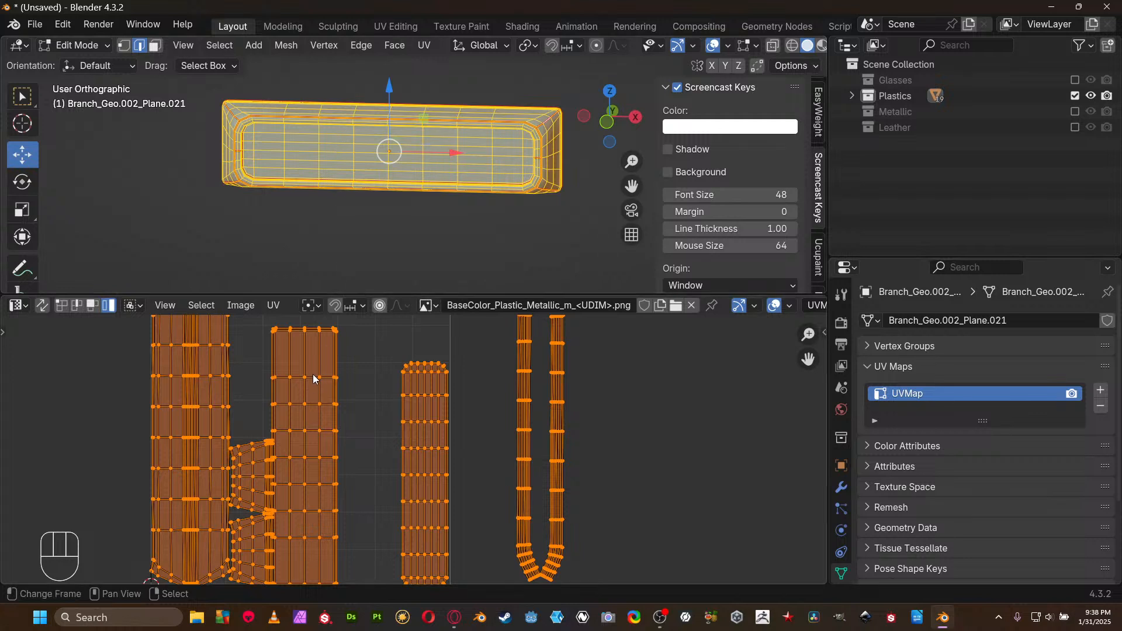
{"action": "key", "text": "3"}
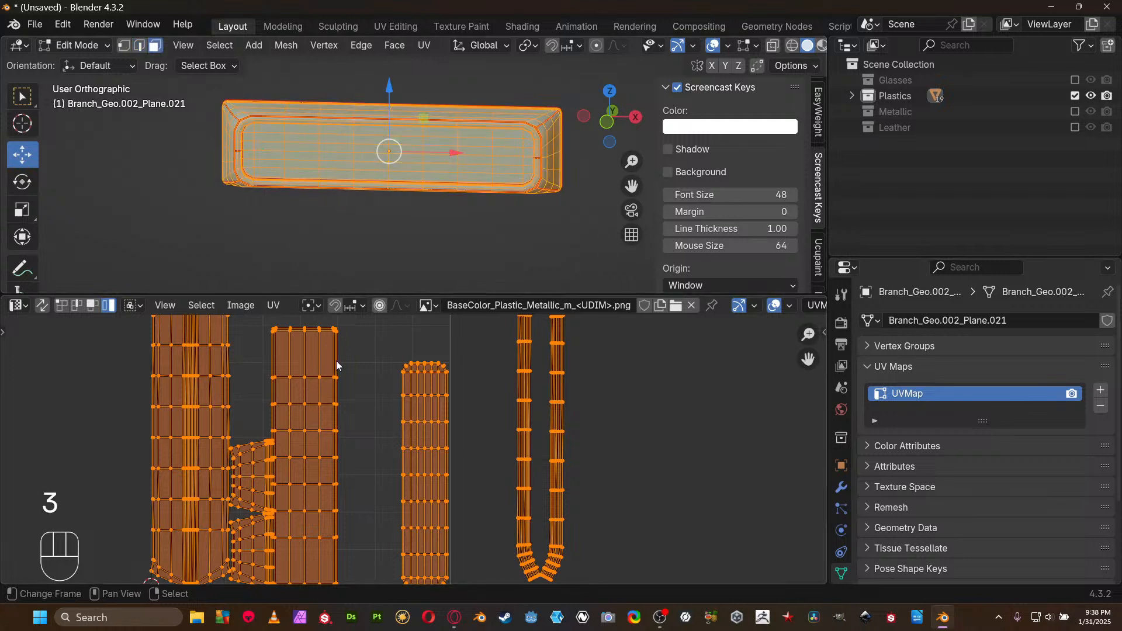
{"action": "key", "text": "shift"}
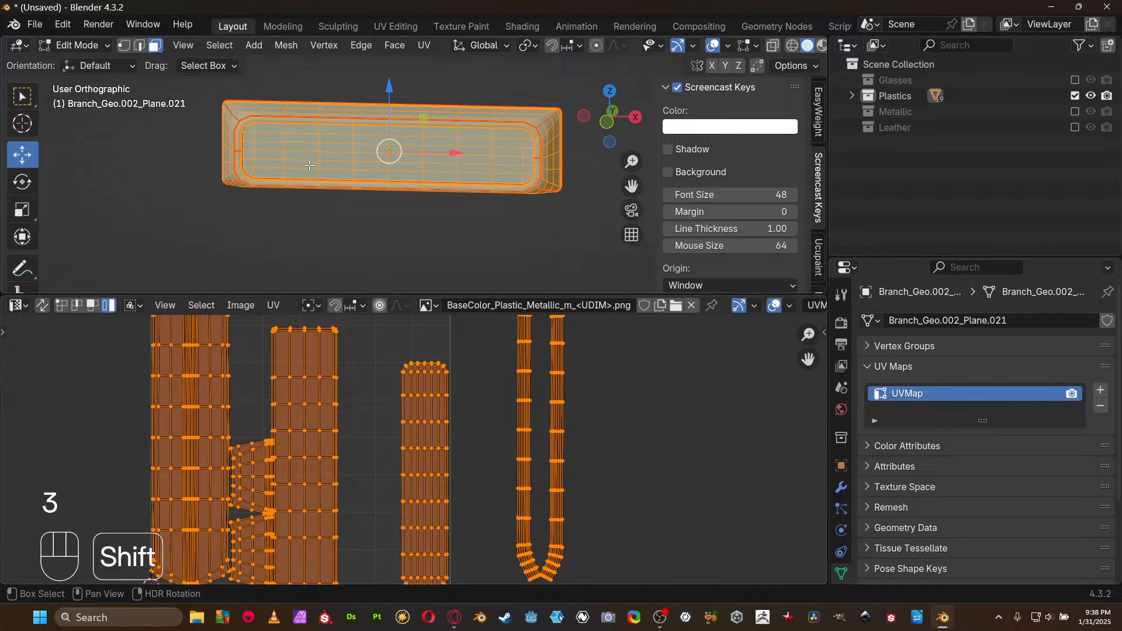
{"action": "left_click", "coordinate": [304, 164], "text": "shift"}
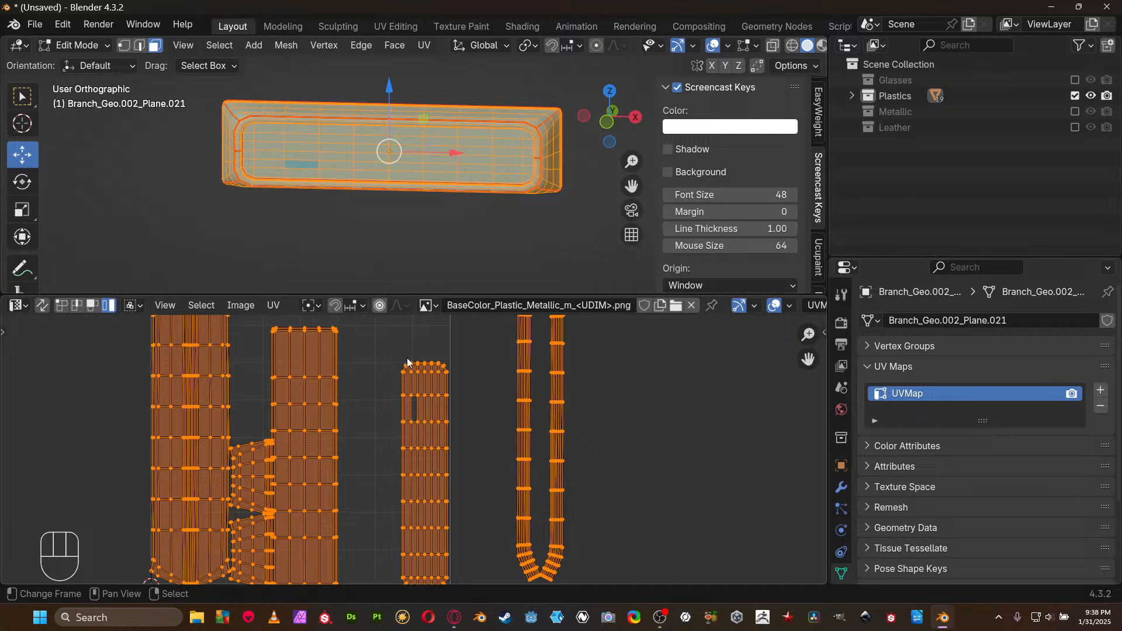
{"action": "right_click", "coordinate": [415, 408], "text": "shift"}
{"action": "key", "text": "ctrl+Tab"}
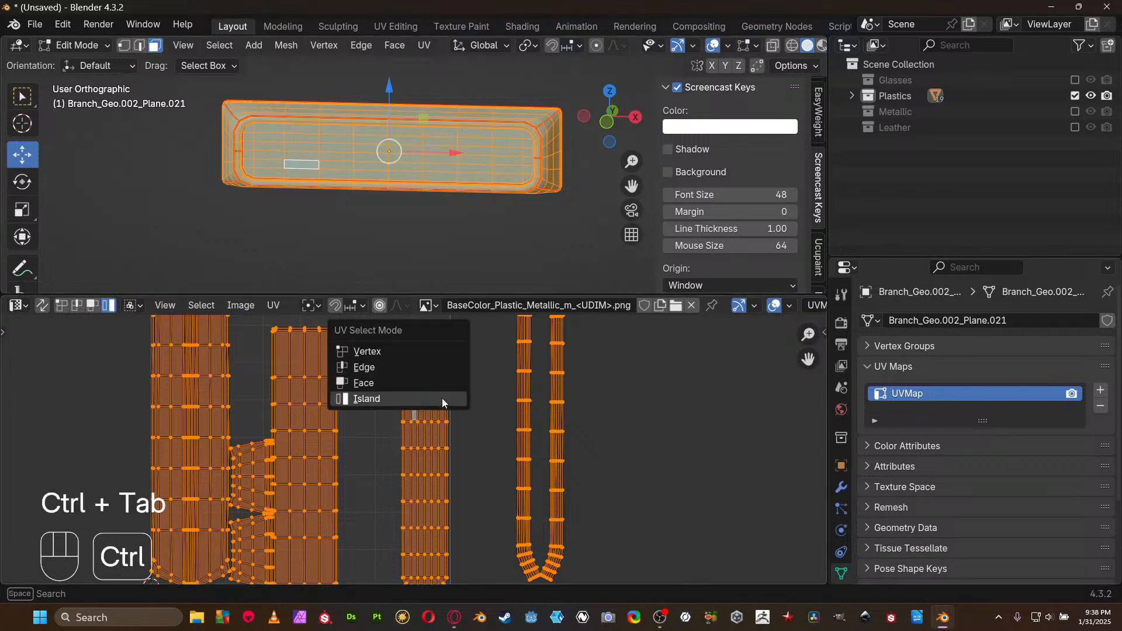
{"action": "left_click", "coordinate": [442, 398]}
{"action": "right_click", "coordinate": [433, 422]}
{"action": "key", "text": "ctrl+space"}
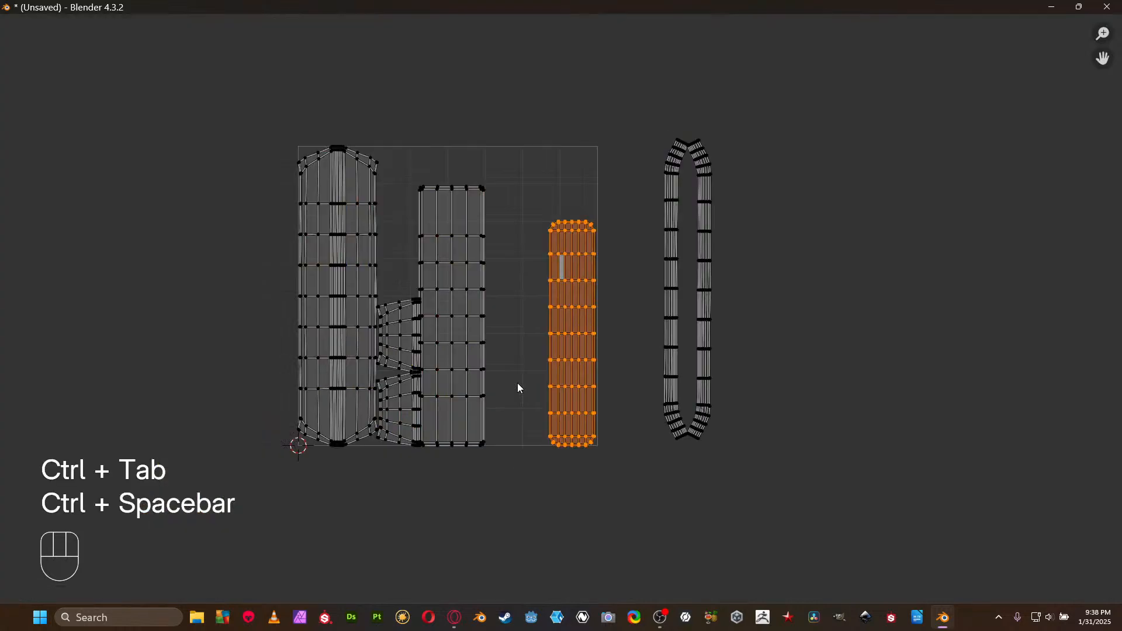
{"action": "key", "text": "ctrl+space"}
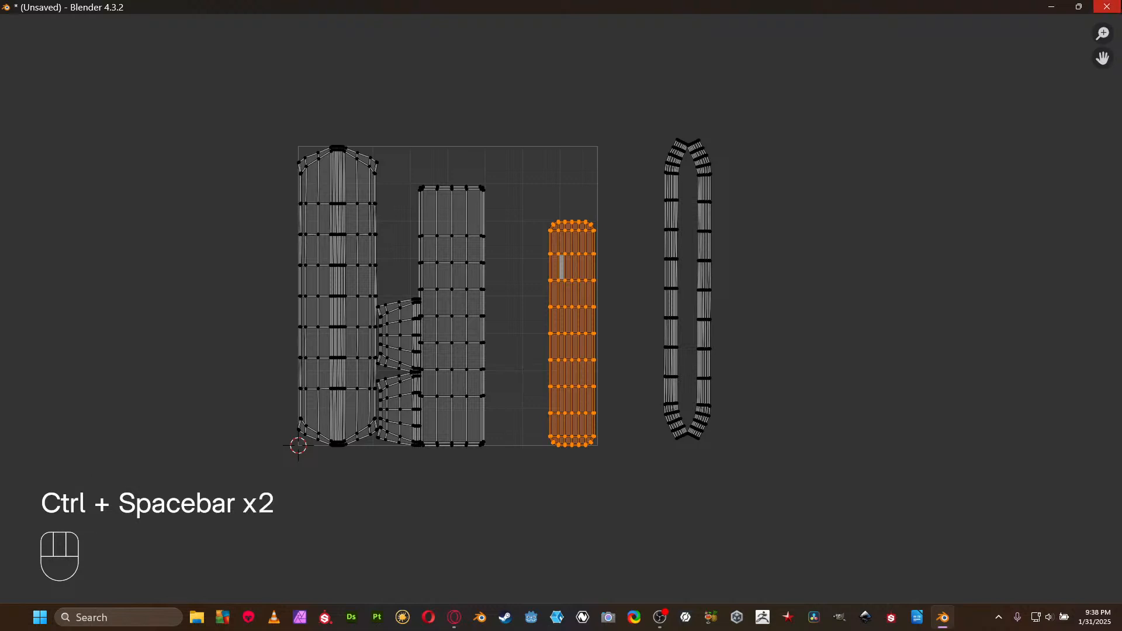
{"action": "left_click", "coordinate": [1080, 7]}
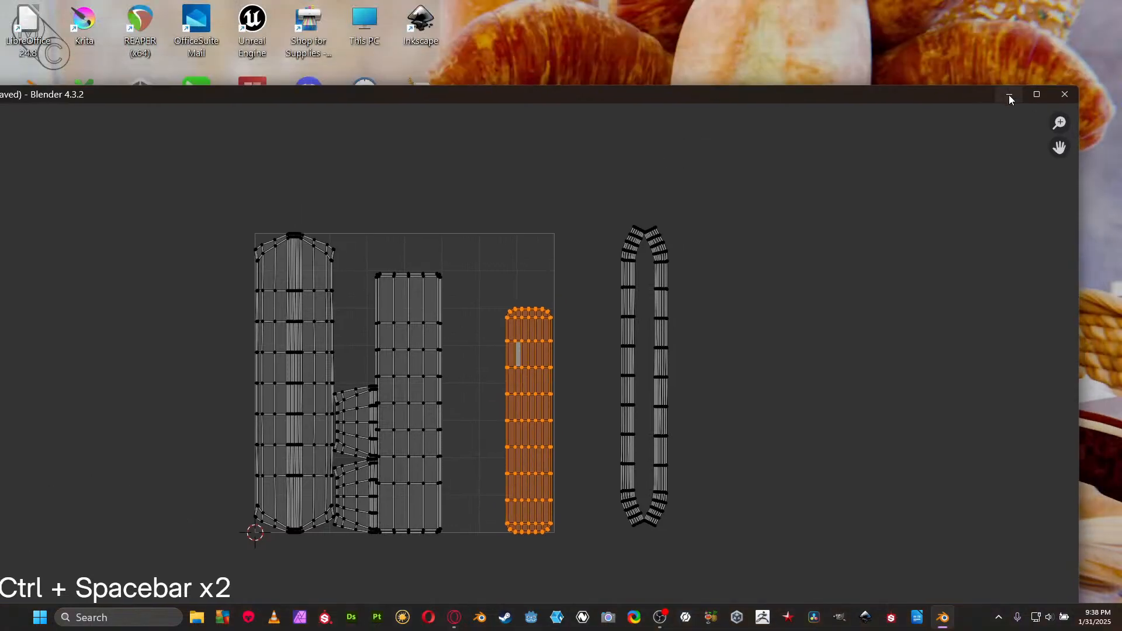
{"action": "key", "text": "ctrl+space"}
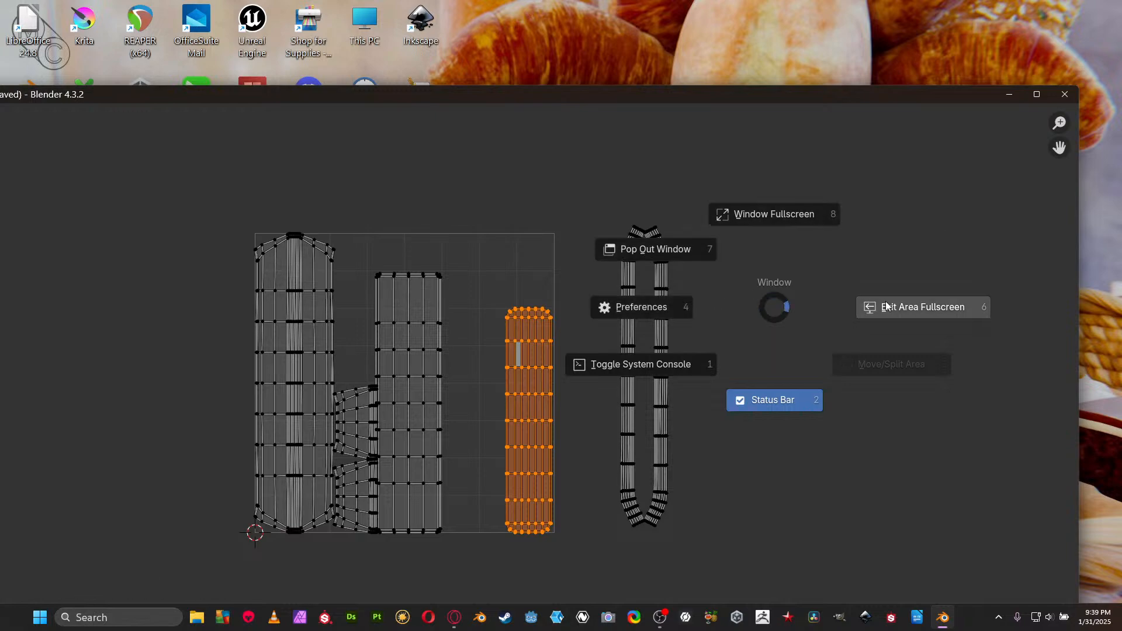
{"action": "left_click", "coordinate": [920, 325]}
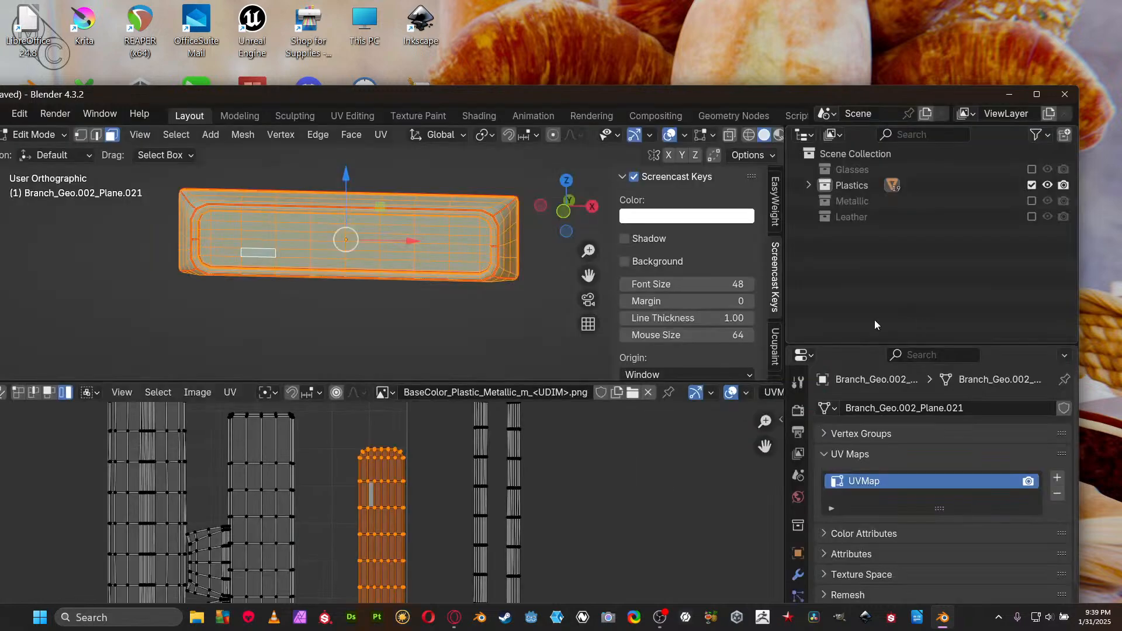
{"action": "double_click", "coordinate": [735, 94]}
Maximize the UV editor and unlink the texture image from it
{"action": "key", "text": "ctrl+space"}
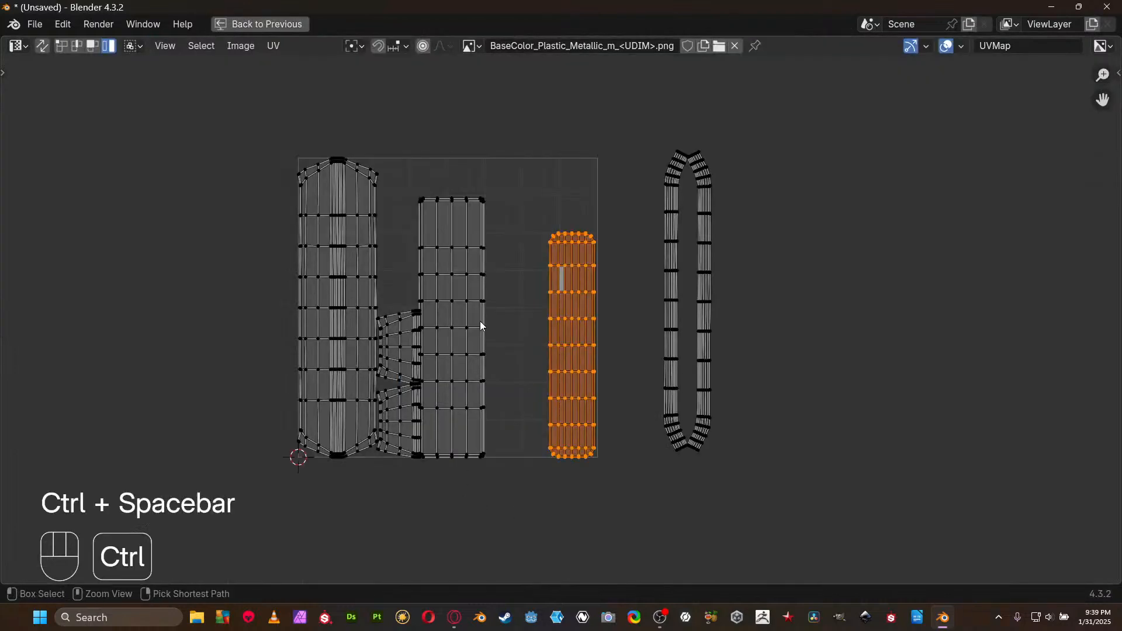
{"action": "key", "text": "ctrl+space"}
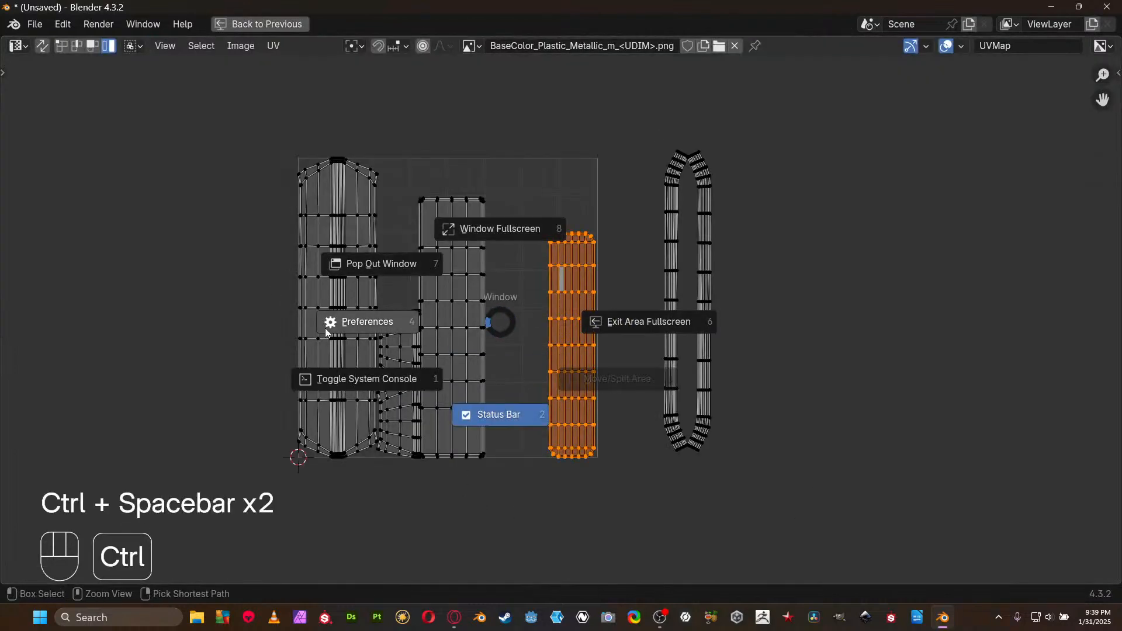
{"action": "left_click", "coordinate": [503, 320]}
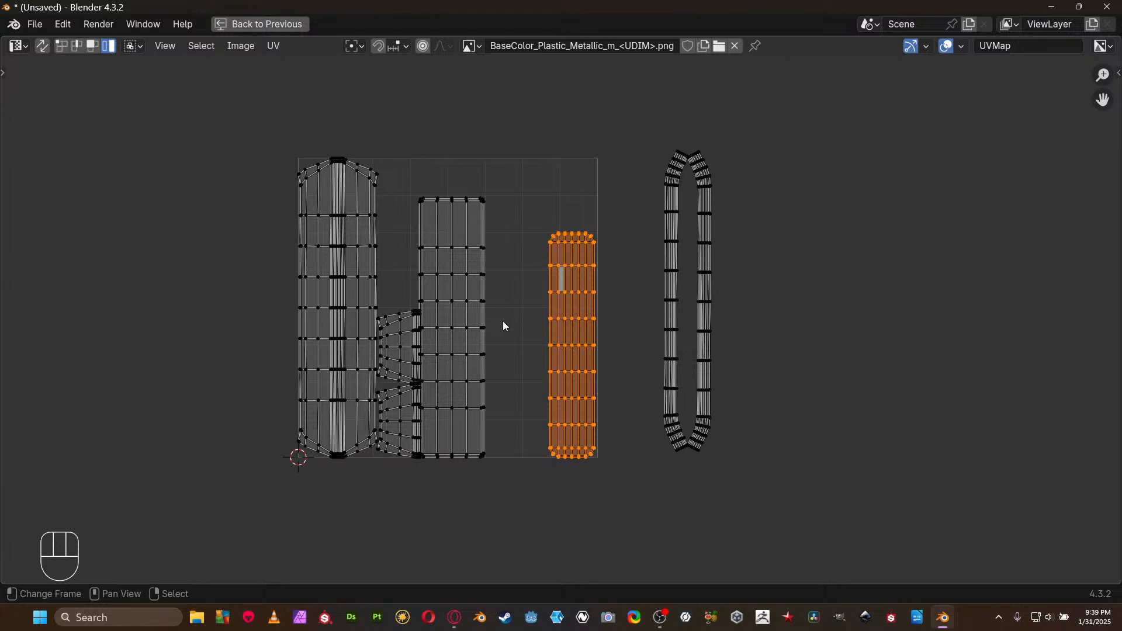
{"action": "scroll", "coordinate": [523, 311], "scroll_direction": "up", "scroll_amount": 3}
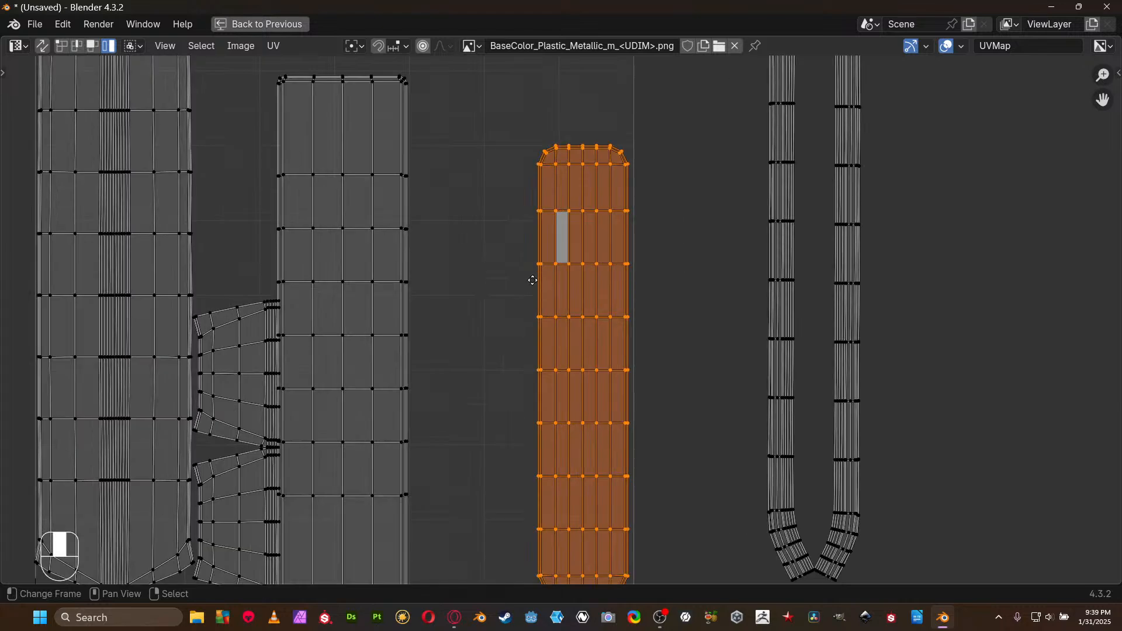
{"action": "scroll", "coordinate": [526, 283], "scroll_direction": "down", "scroll_amount": 2}
{"action": "middle_click_drag", "start_coordinate": [531, 278], "coordinate": [517, 278]}
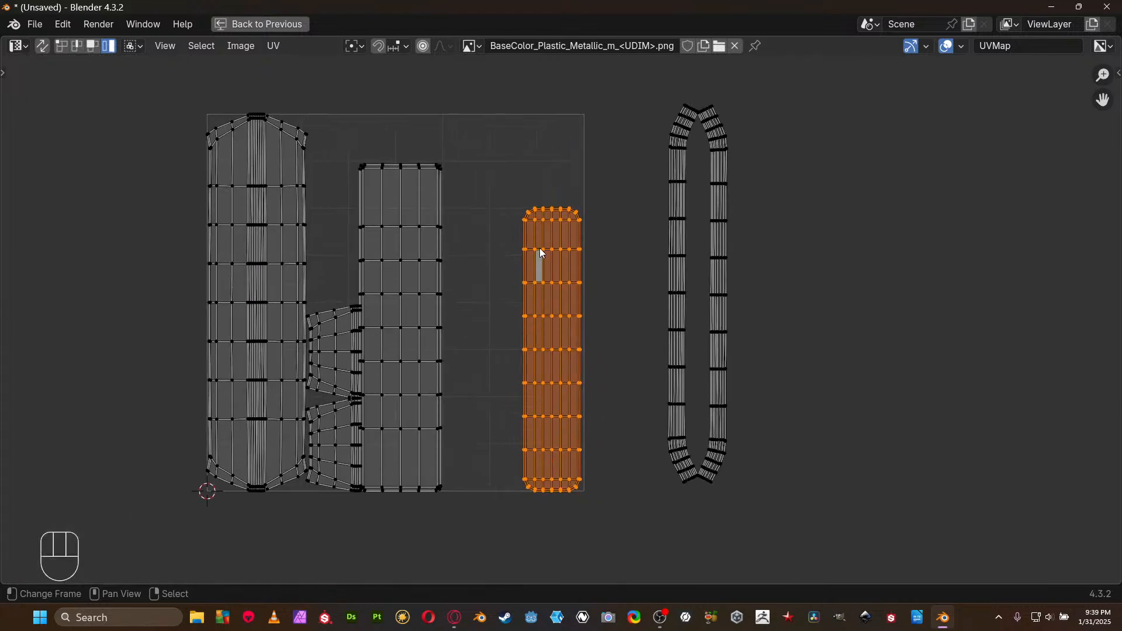
{"action": "left_click", "coordinate": [735, 46]}
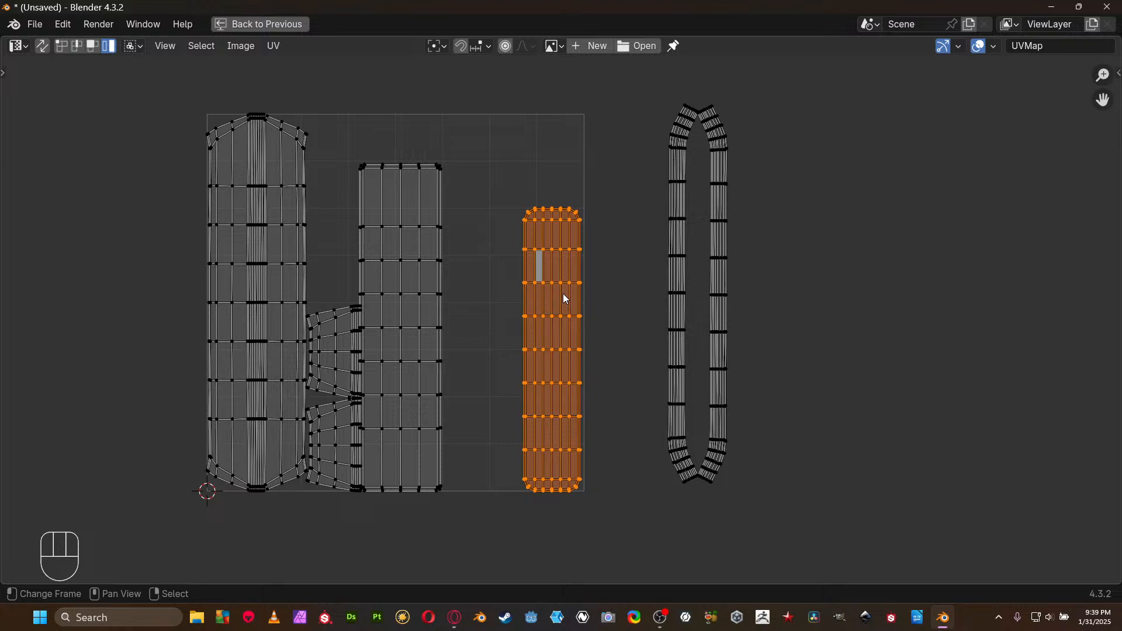
Rotate the selected inner surface island by -90° and move it just above the UV tile
{"action": "key", "text": "r"}
{"action": "key", "text": "KP_Subtract"}
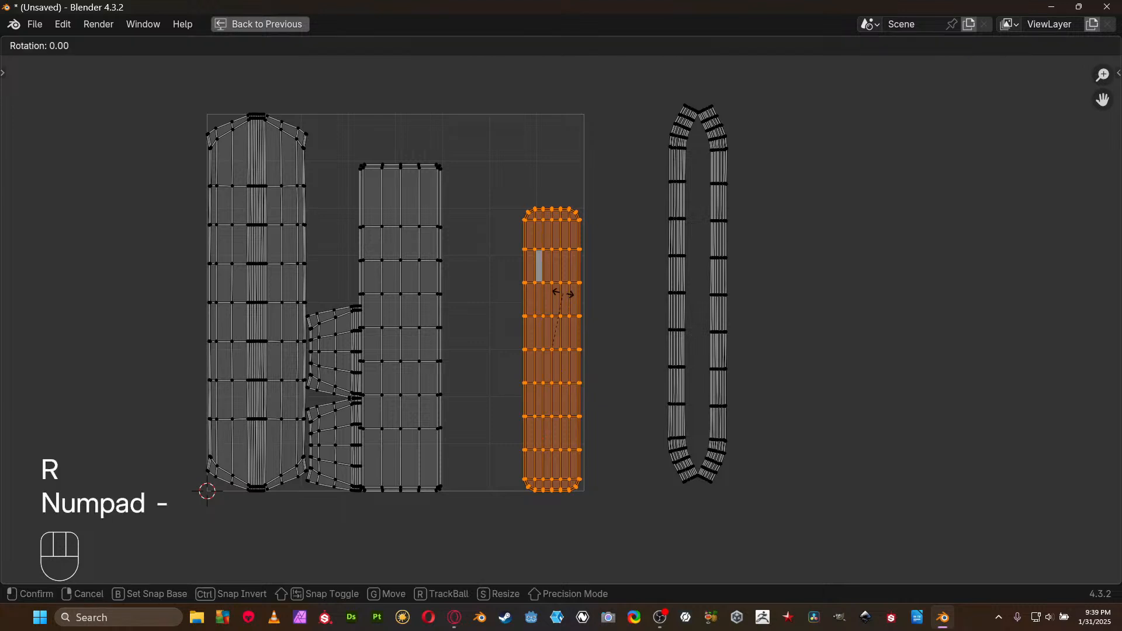
{"action": "key", "text": "KP_9"}
{"action": "key", "text": "KP_0"}
{"action": "key", "text": "KP_Enter"}
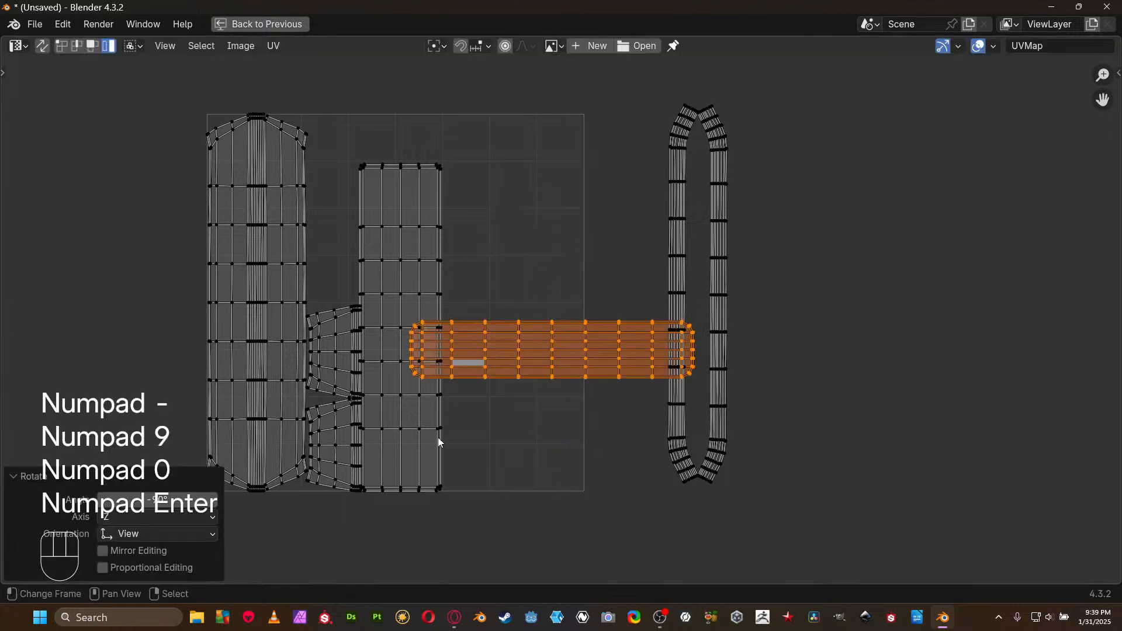
{"action": "key", "text": "g"}
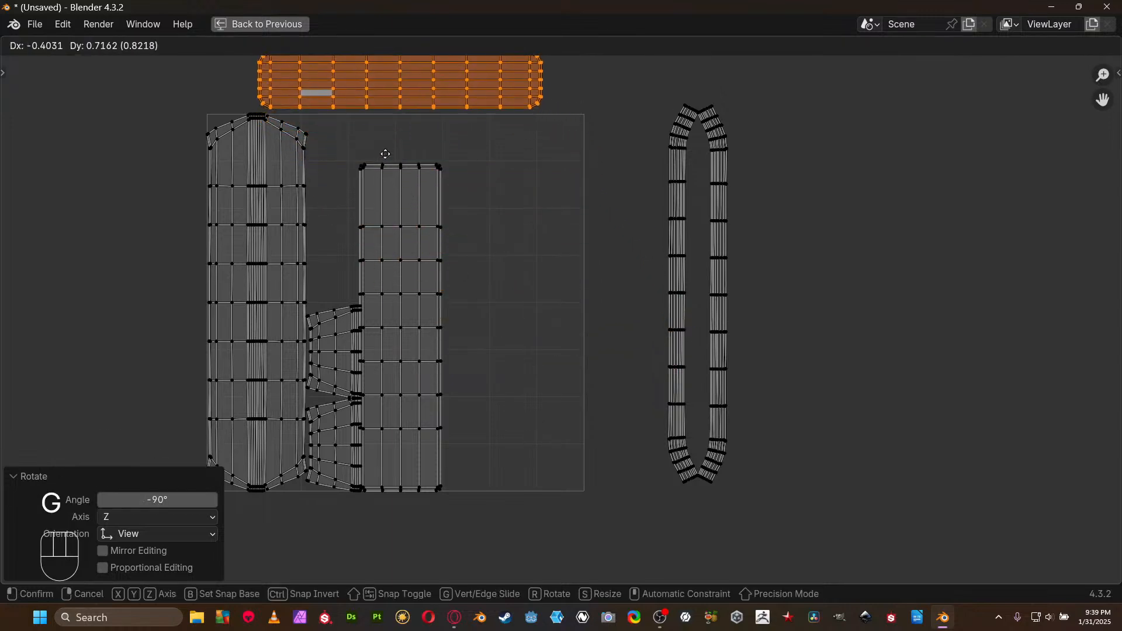
{"action": "left_click", "coordinate": [397, 202]}
{"action": "middle_click_drag", "start_coordinate": [397, 205], "coordinate": [436, 211]}
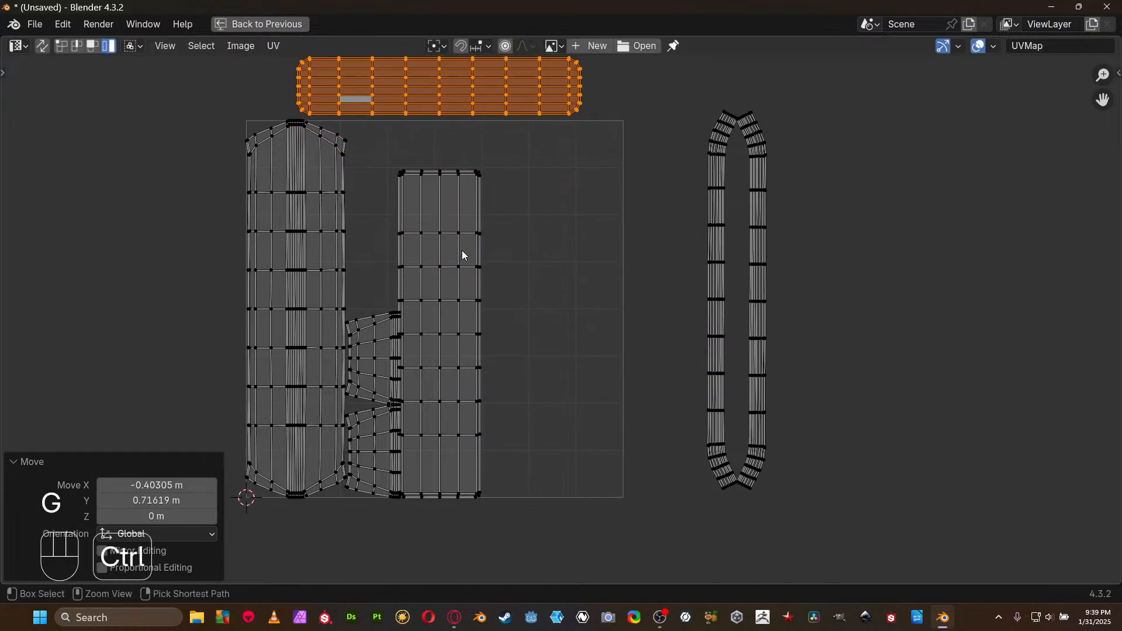
Restore the split layout, make a face on the panel's large flat side active, and select only the UV island containing it
{"action": "key", "text": "ctrl+space"}
{"action": "middle_click_drag", "start_coordinate": [465, 255], "coordinate": [326, 196]}
{"action": "scroll", "coordinate": [392, 388], "scroll_direction": "down", "scroll_amount": 3}
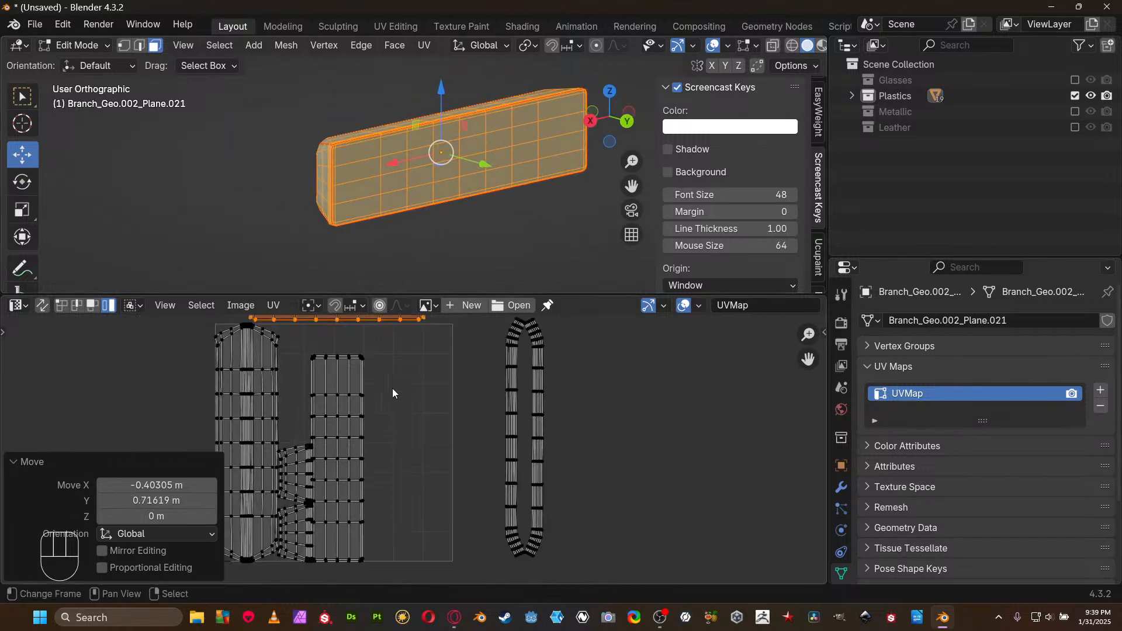
{"action": "key", "text": "shift"}
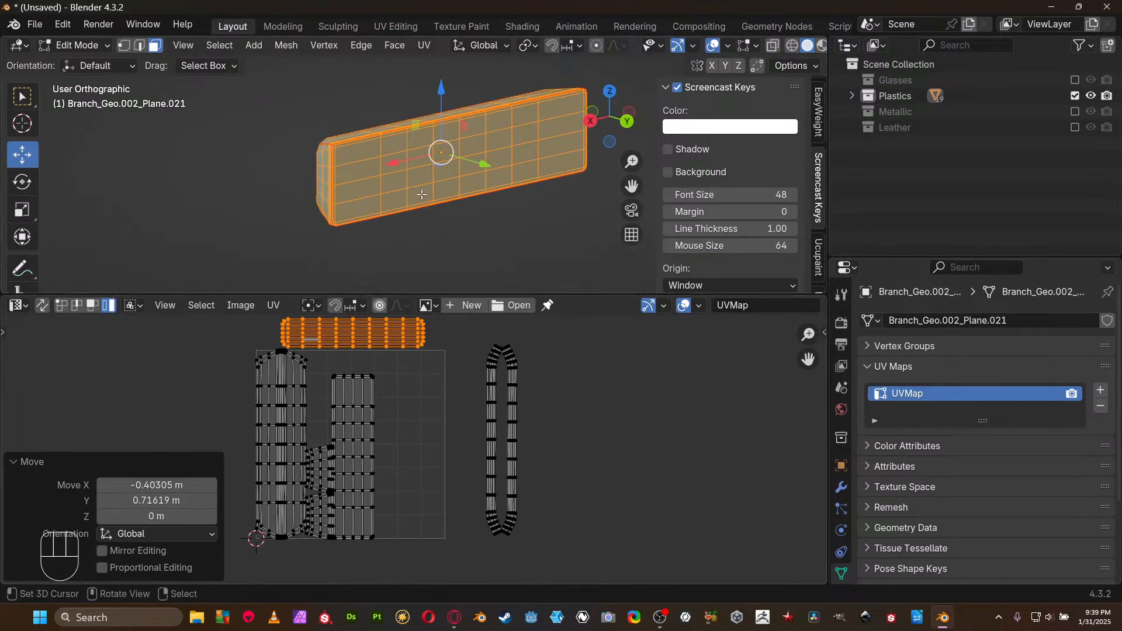
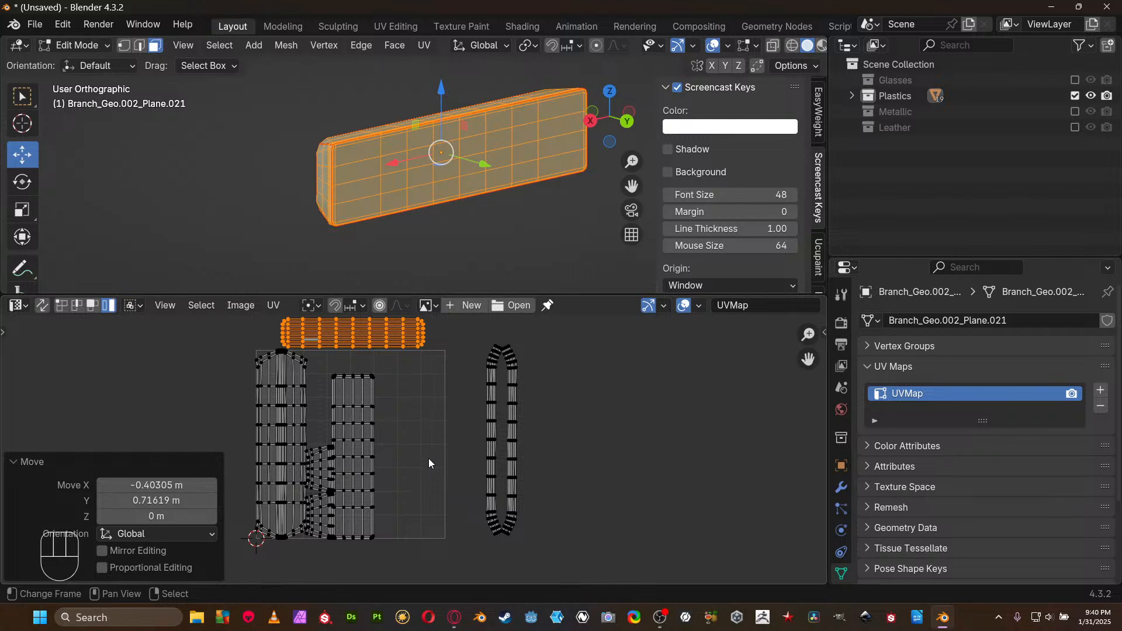
{"action": "right_click", "coordinate": [389, 202], "text": "shift"}
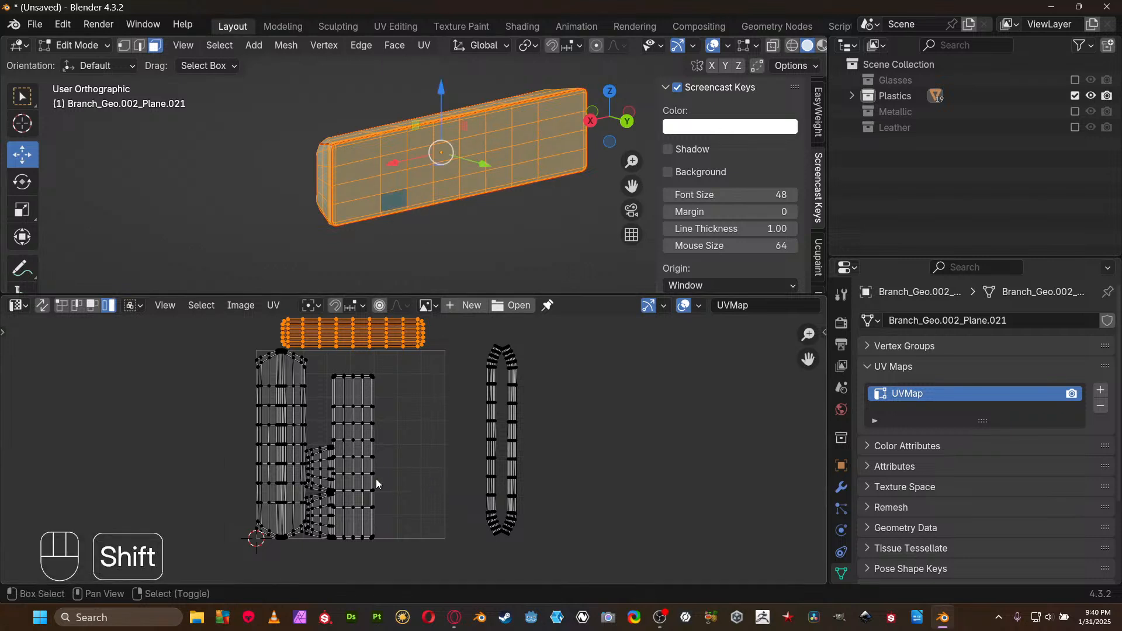
{"action": "right_click", "coordinate": [394, 200], "text": "shift"}
{"action": "key", "text": "ctrl+Tab"}
{"action": "left_click", "coordinate": [395, 458]}
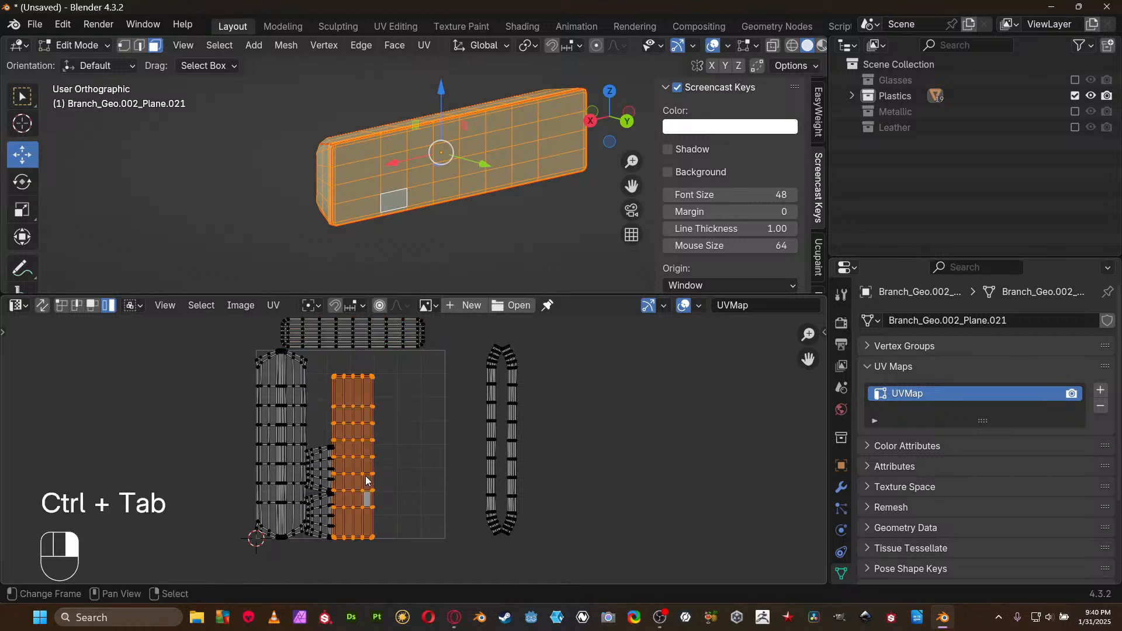
Rotate the selected flat side island by 90° and move it about 0.91 m in X and 0.71 m in Y, above the UV tile
{"action": "key", "text": "r"}
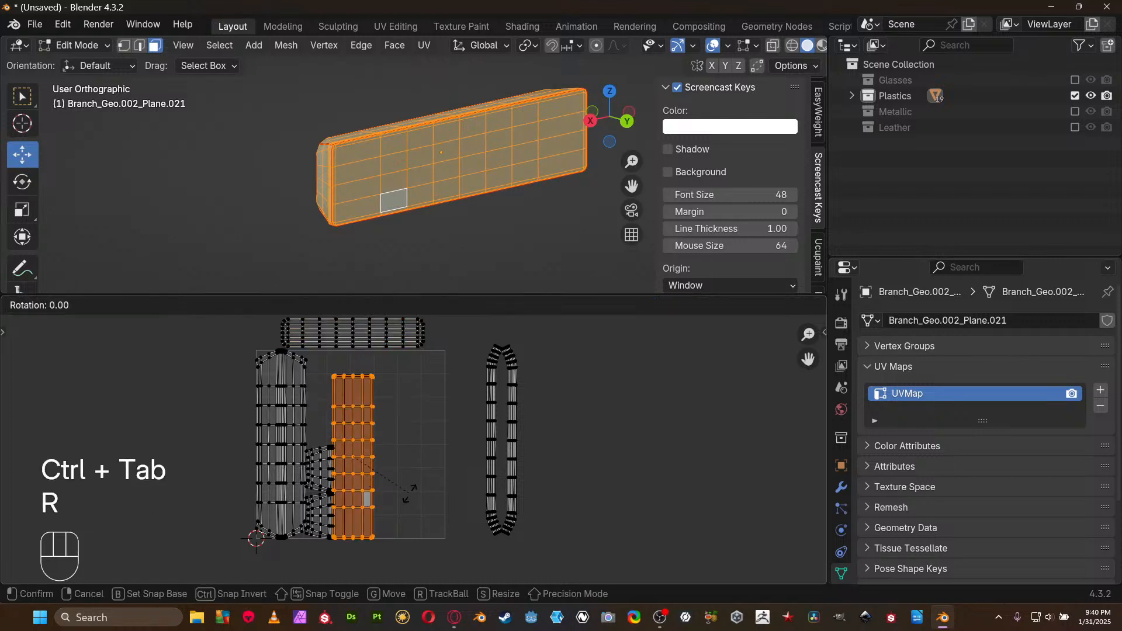
{"action": "key", "text": "KP_9"}
{"action": "key", "text": "KP_0"}
{"action": "key", "text": "KP_Enter"}
{"action": "key", "text": "g"}
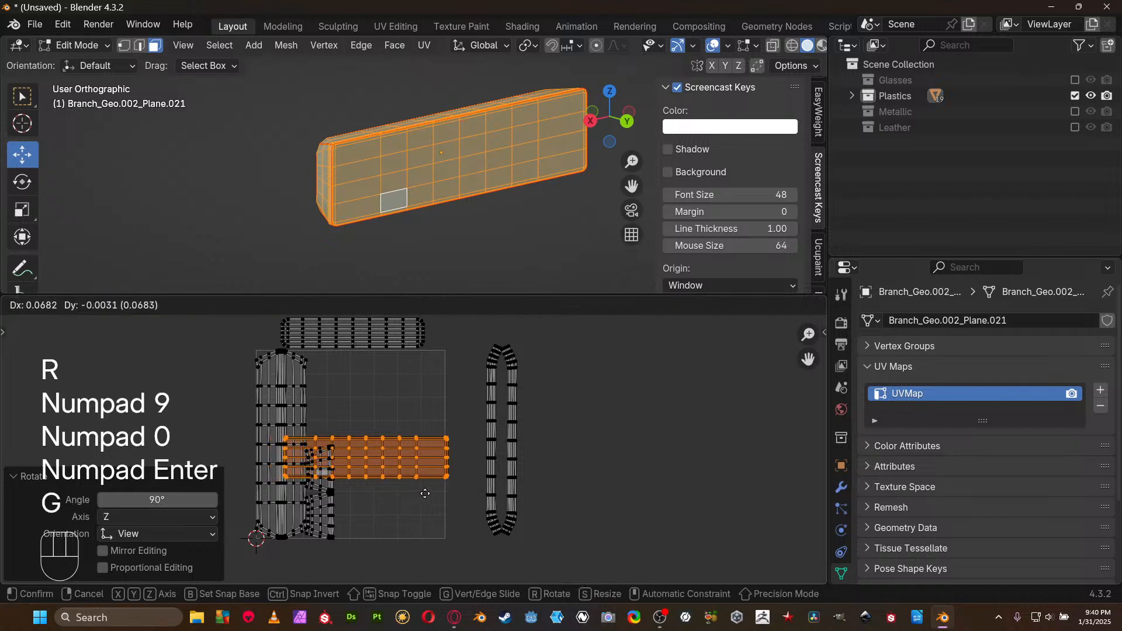
{"action": "left_click", "coordinate": [581, 364]}
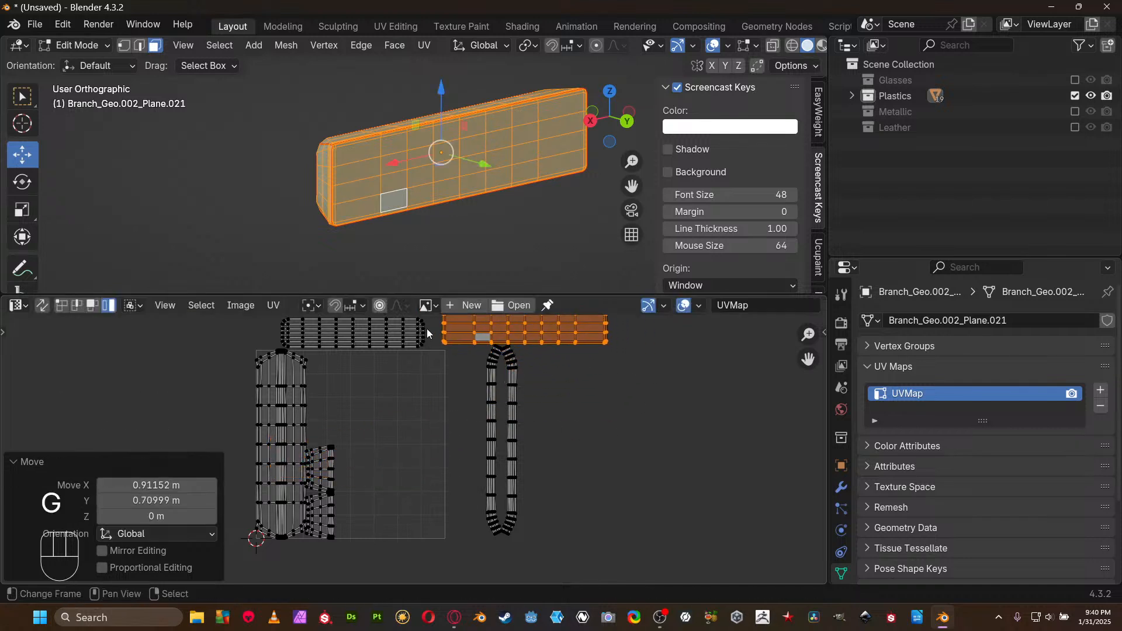
Add the inner surface island to the selection and shift both islands about -0.33 m in X and 0.05 m in Y above the tile
{"action": "left_click", "coordinate": [413, 333], "text": "shift"}
{"action": "key", "text": "g"}
{"action": "left_click", "coordinate": [374, 396]}
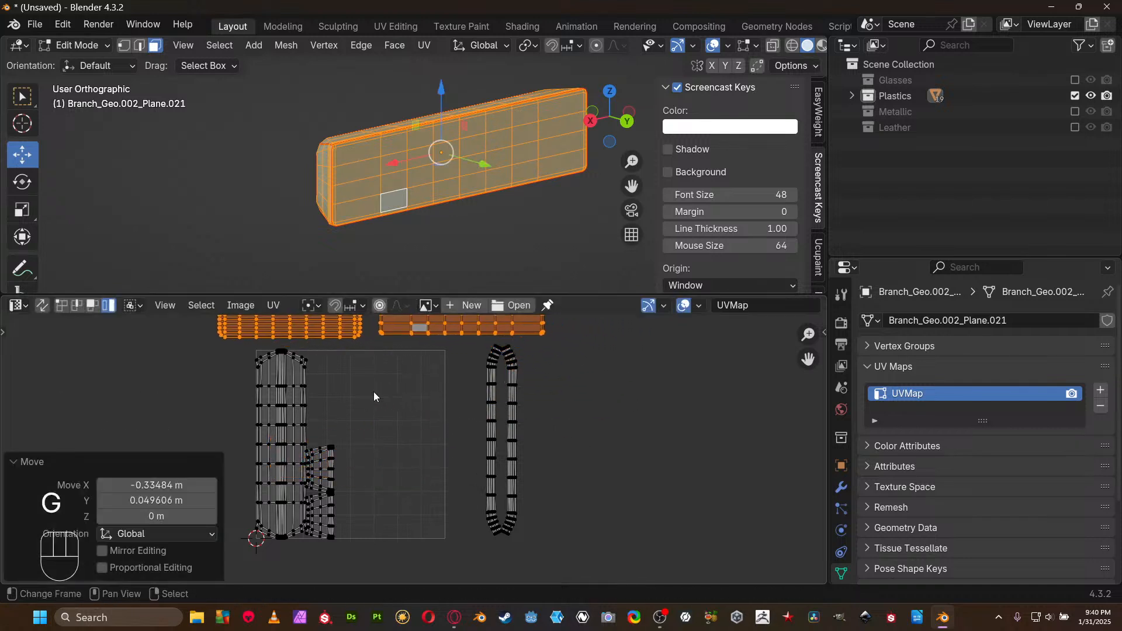
{"action": "middle_click_drag", "start_coordinate": [402, 414], "coordinate": [448, 428]}
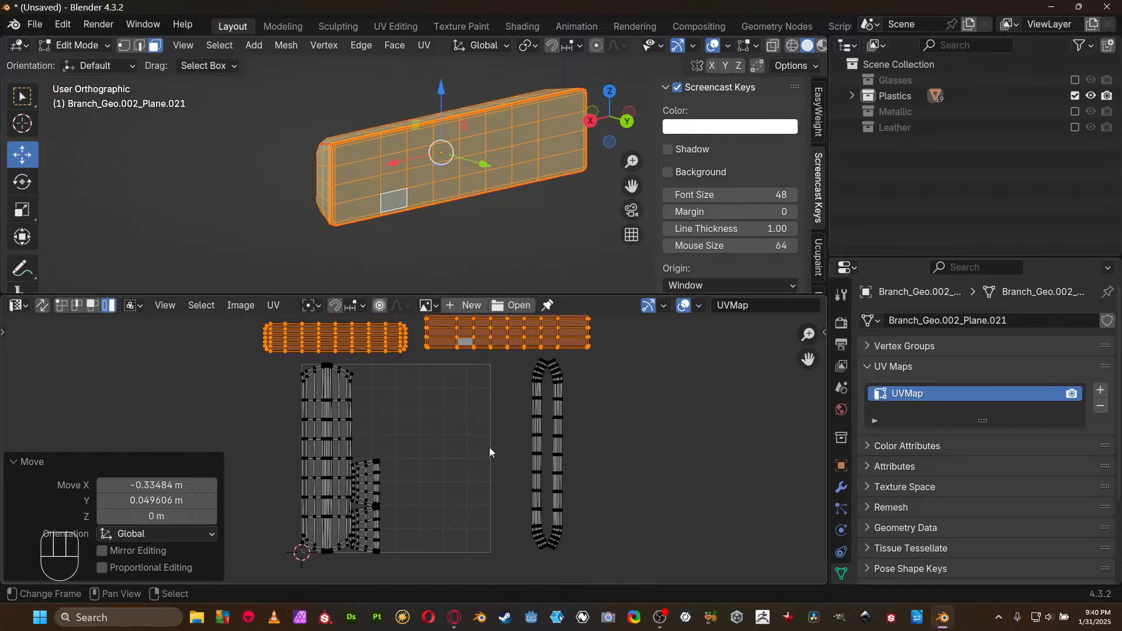
Select both curved ring strip islands beside the tile and enlarge the UV editor with its sidebar shown
{"action": "left_click", "coordinate": [538, 448]}
{"action": "left_click", "coordinate": [558, 444], "text": "shift"}
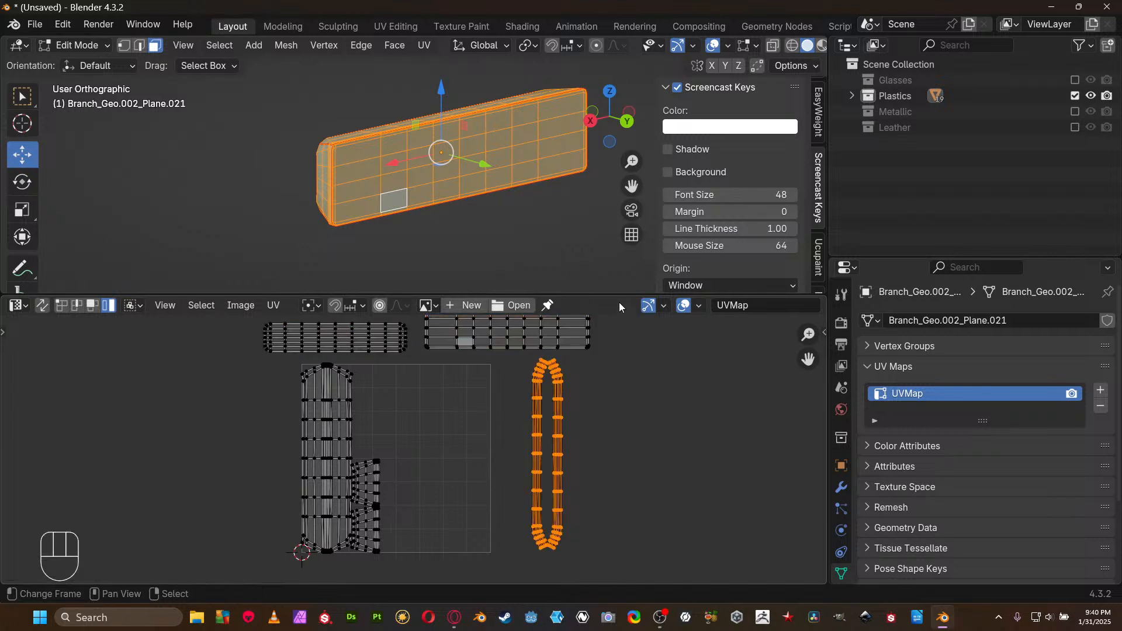
{"action": "left_click_drag", "start_coordinate": [618, 292], "coordinate": [619, 208]}
{"action": "key", "text": "n"}
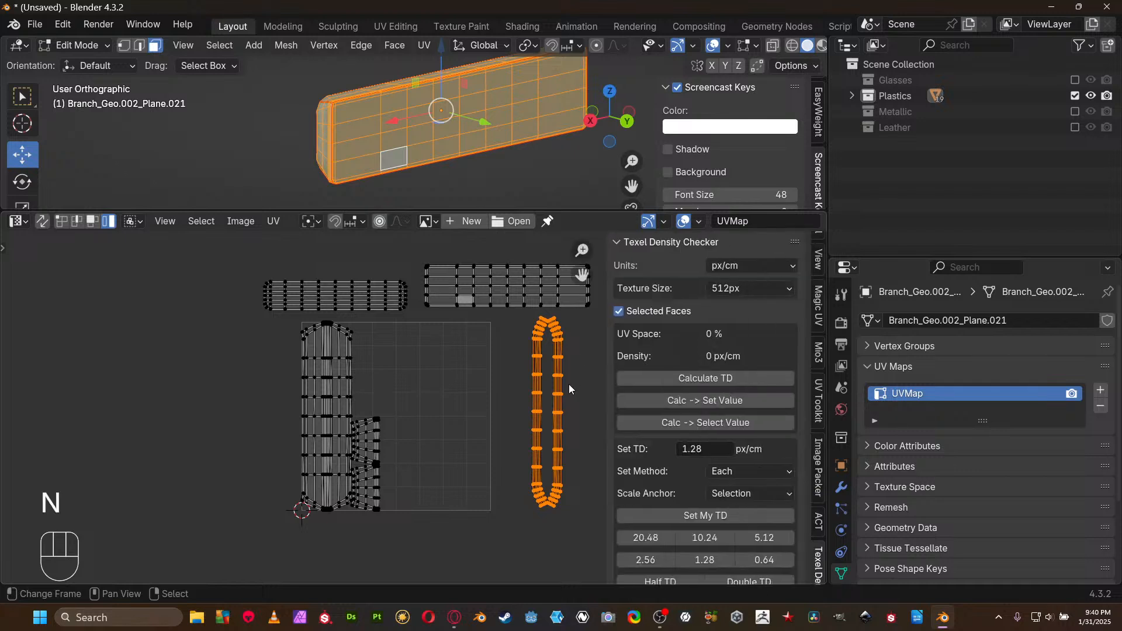
{"action": "middle_click_drag", "start_coordinate": [534, 405], "coordinate": [370, 404]}
{"action": "scroll", "coordinate": [398, 405], "scroll_direction": "up", "scroll_amount": 3}
{"action": "left_click_drag", "start_coordinate": [417, 211], "coordinate": [422, 93]}
{"action": "middle_click_drag", "start_coordinate": [409, 318], "coordinate": [430, 354]}
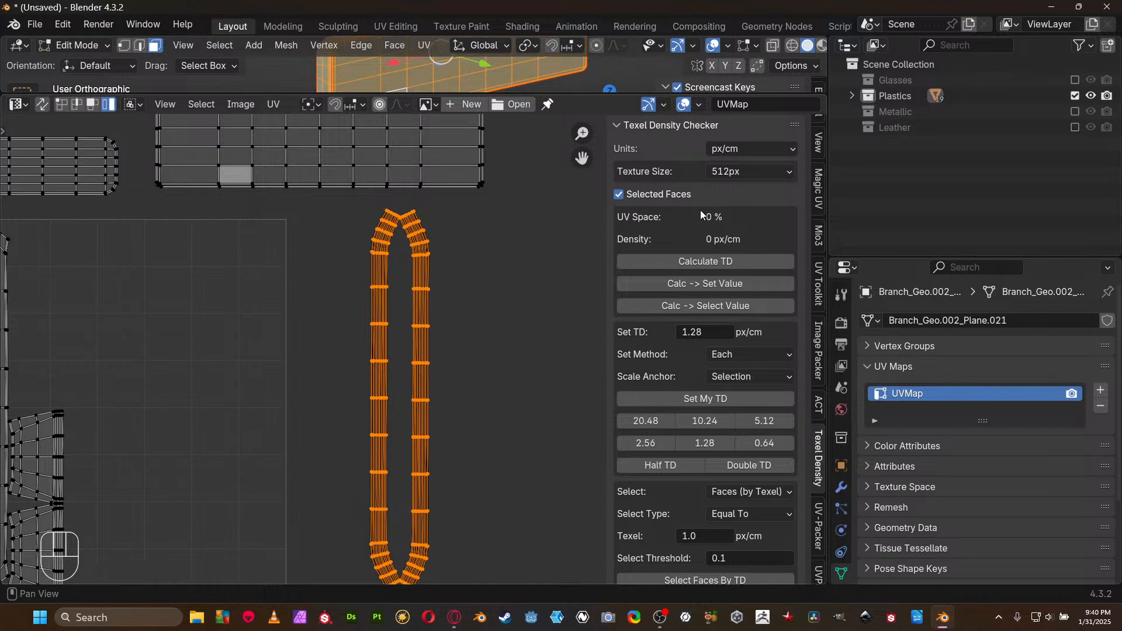
Open the Mio3 UV tools and look through their align, arrange and symmetrize options
{"action": "left_click", "coordinate": [819, 237]}
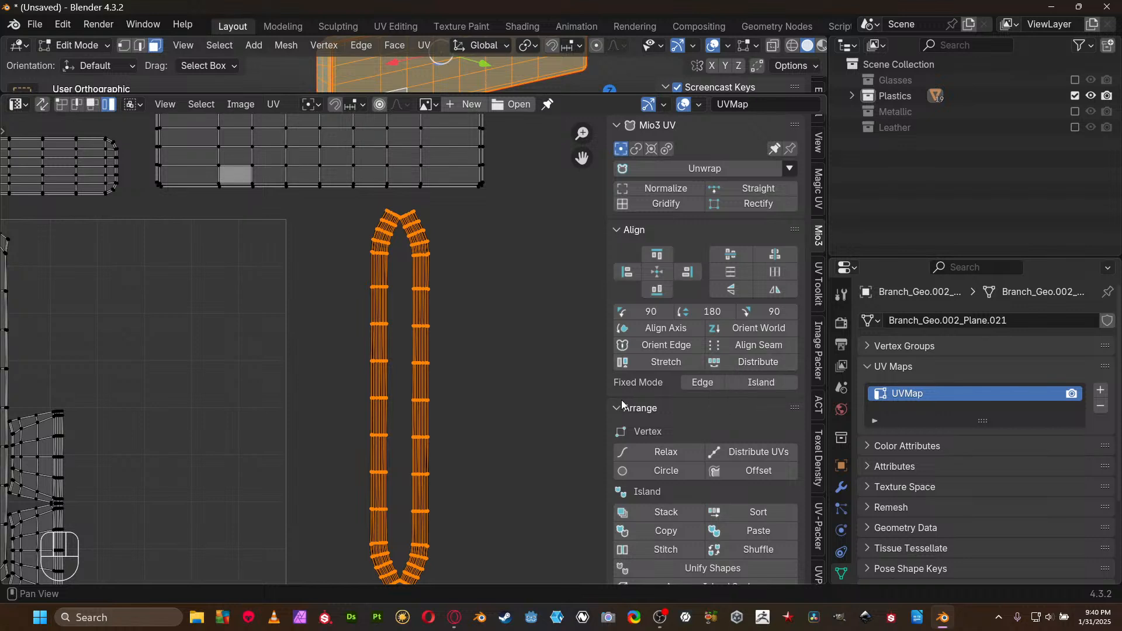
{"action": "scroll", "coordinate": [751, 420], "scroll_direction": "down", "scroll_amount": 3}
{"action": "scroll", "coordinate": [752, 421], "scroll_direction": "down", "scroll_amount": 10}
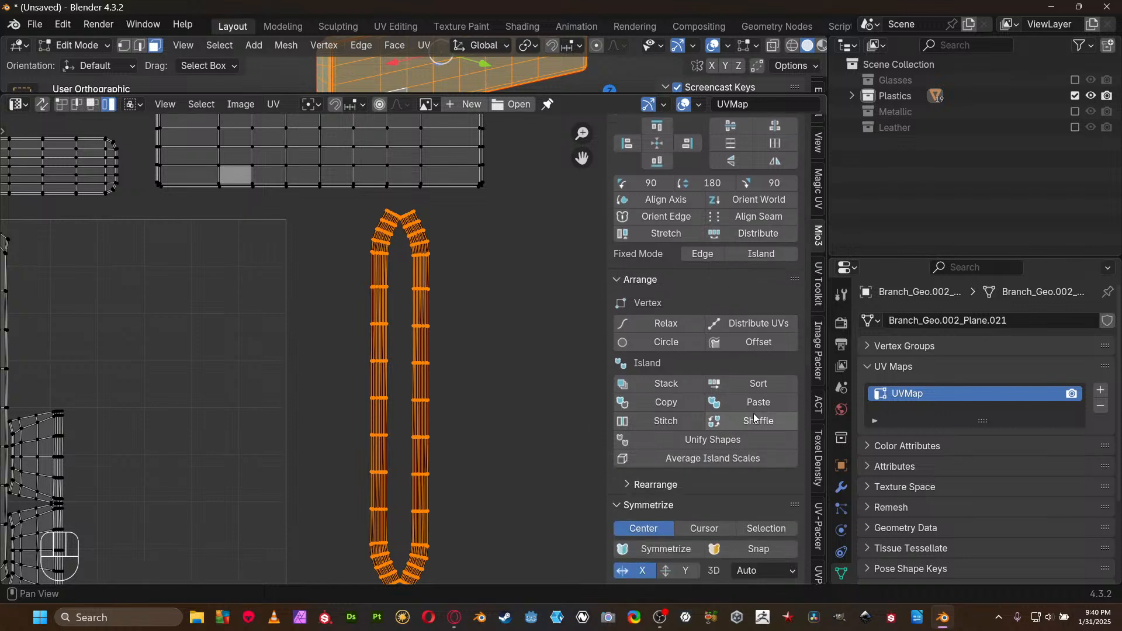
{"action": "scroll", "coordinate": [753, 417], "scroll_direction": "up", "scroll_amount": 9}
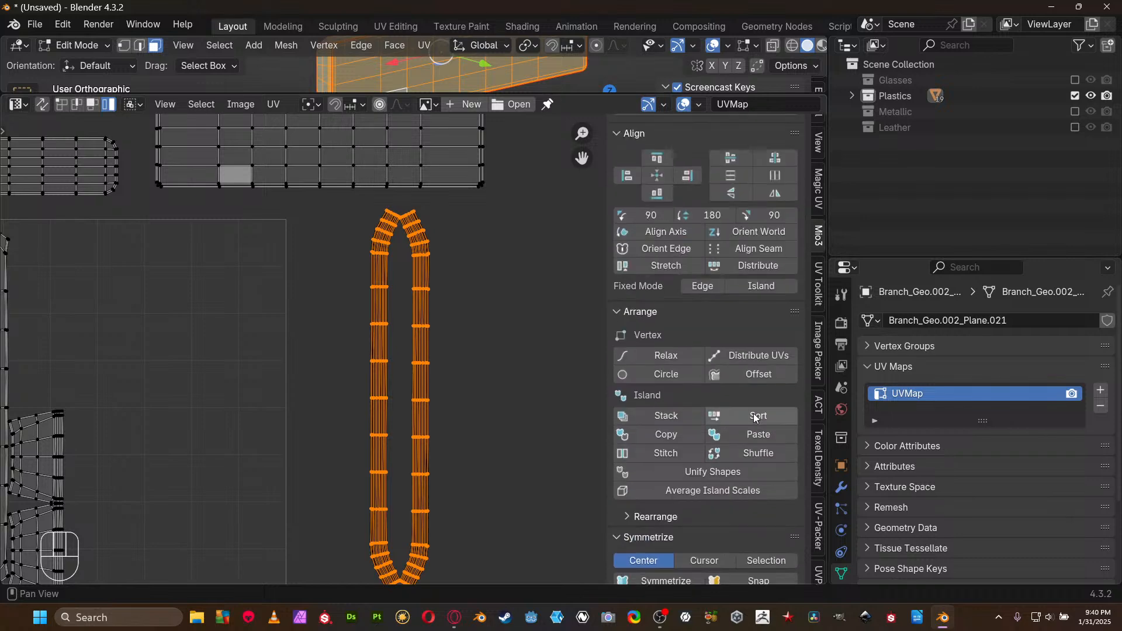
{"action": "scroll", "coordinate": [754, 417], "scroll_direction": "up", "scroll_amount": 4}
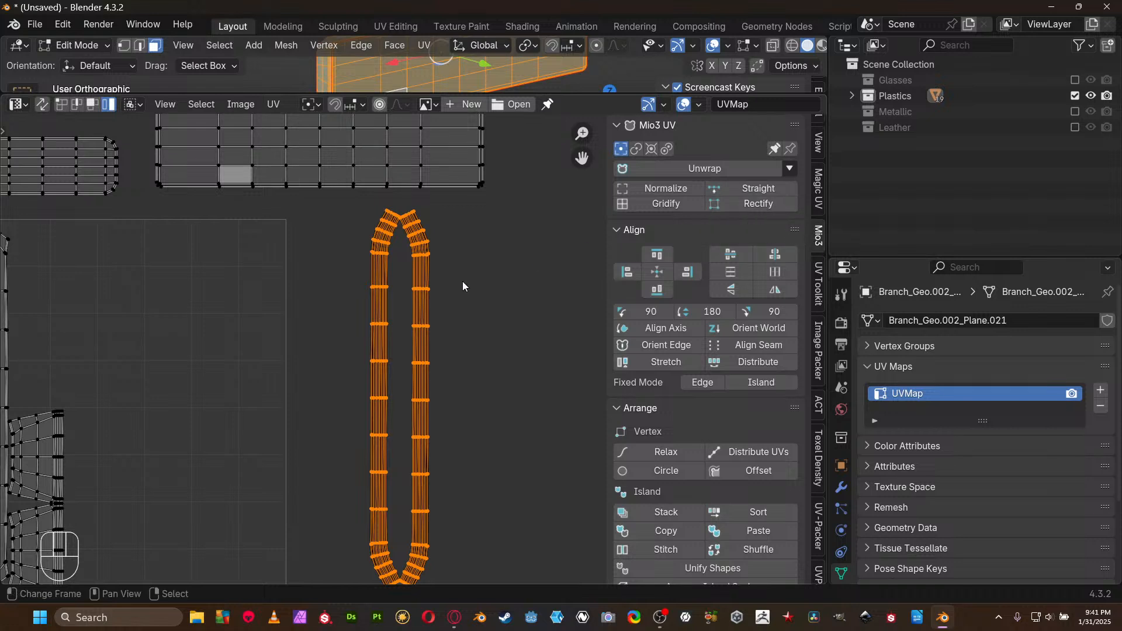
In island selection mode, straighten each of the two curved ring strip islands separately with Gridify
{"action": "key", "text": "ctrl+Tab"}
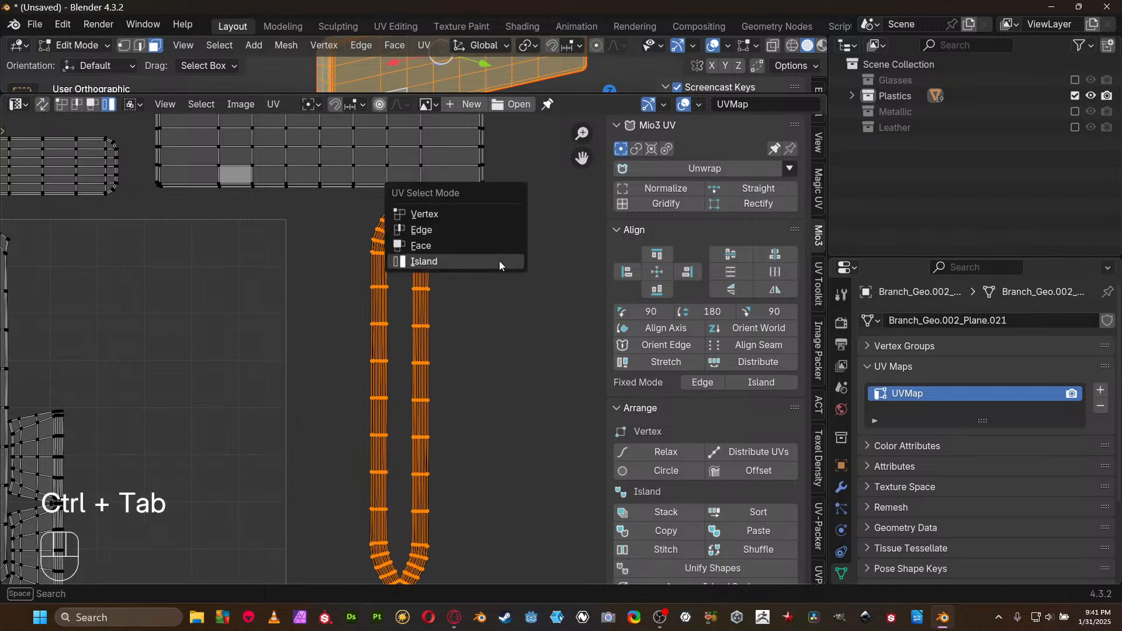
{"action": "left_click", "coordinate": [499, 260]}
{"action": "left_click", "coordinate": [425, 292]}
{"action": "left_click", "coordinate": [665, 203]}
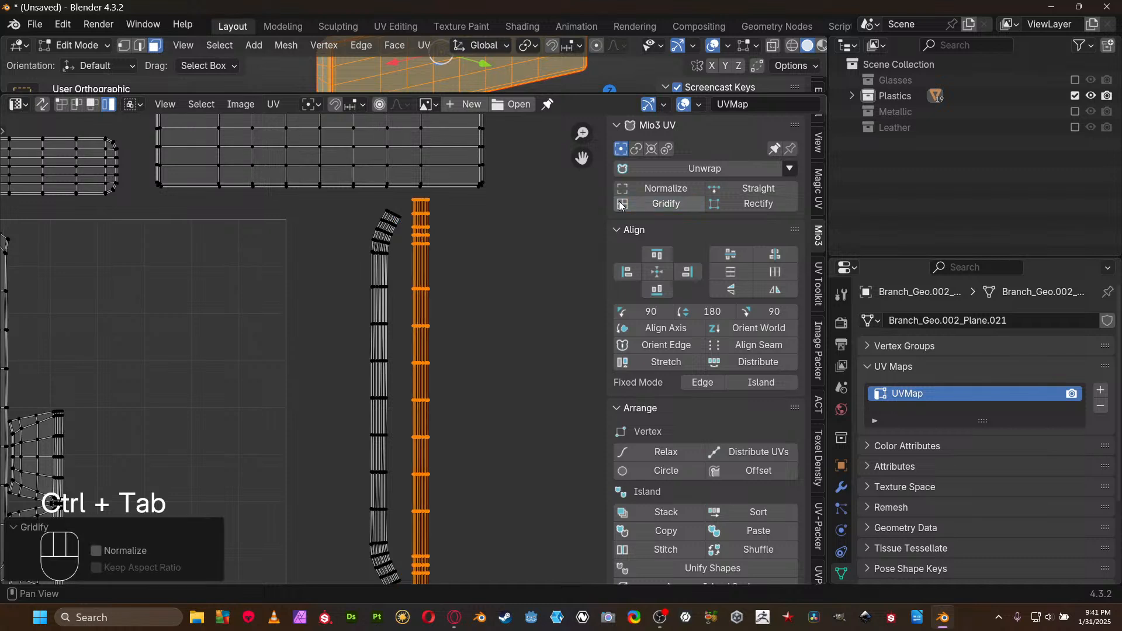
{"action": "middle_click_drag", "start_coordinate": [462, 343], "coordinate": [471, 305]}
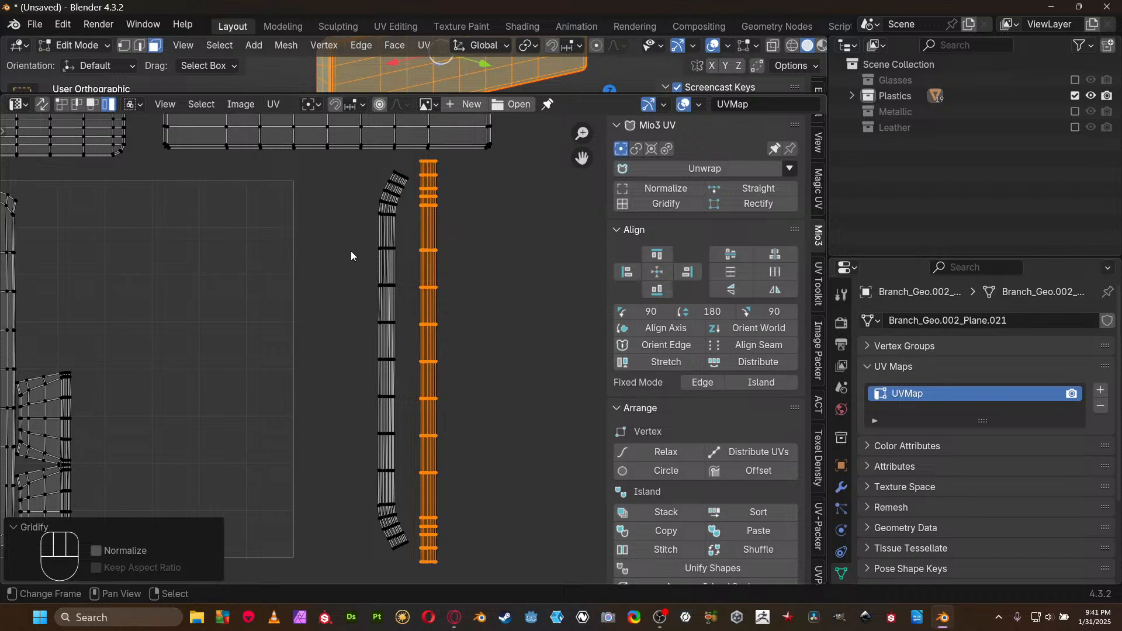
{"action": "left_click", "coordinate": [387, 230]}
{"action": "left_click", "coordinate": [657, 207]}
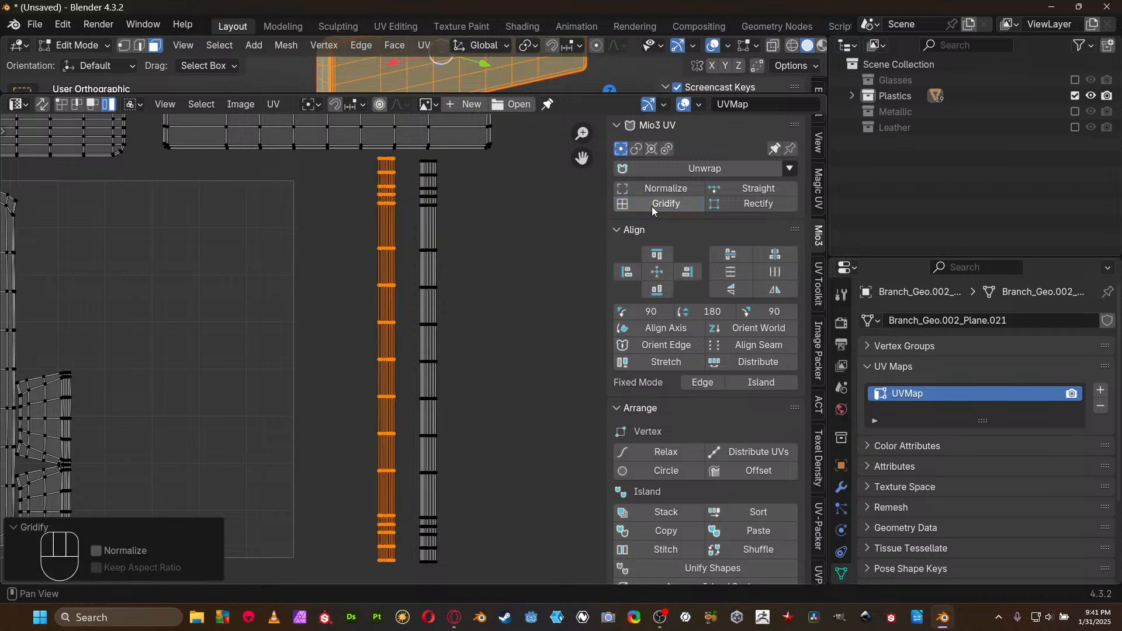
{"action": "middle_click_drag", "start_coordinate": [273, 360], "coordinate": [506, 334]}
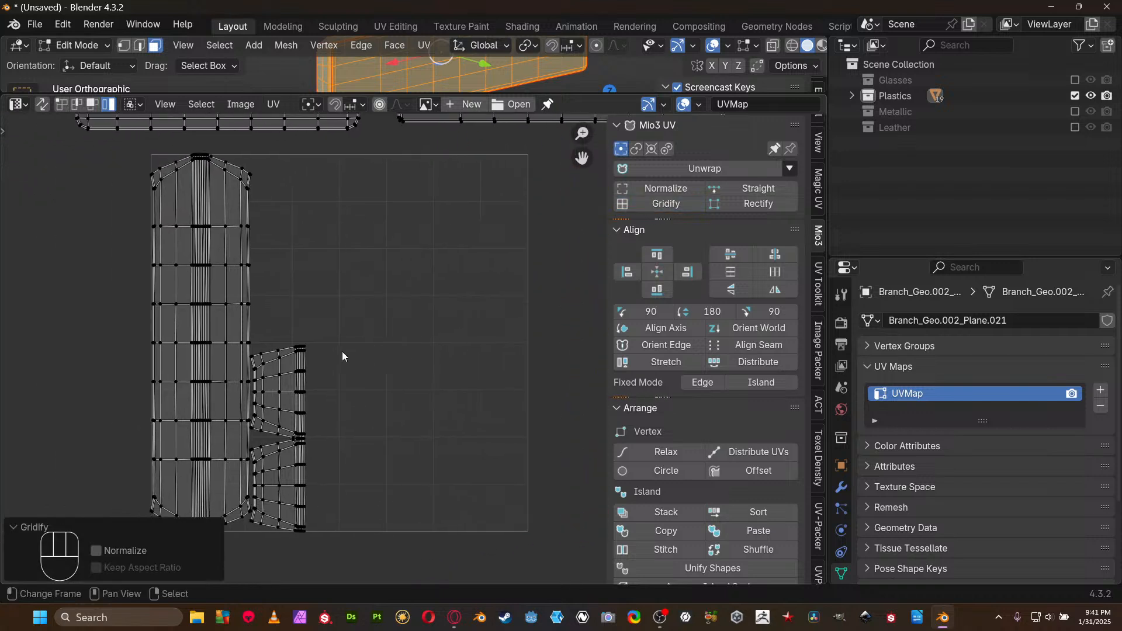
Select the two long side islands and the two short end islands inside the tile, and enlarge the 3D viewport again
{"action": "middle_click_drag", "start_coordinate": [342, 356], "coordinate": [454, 398]}
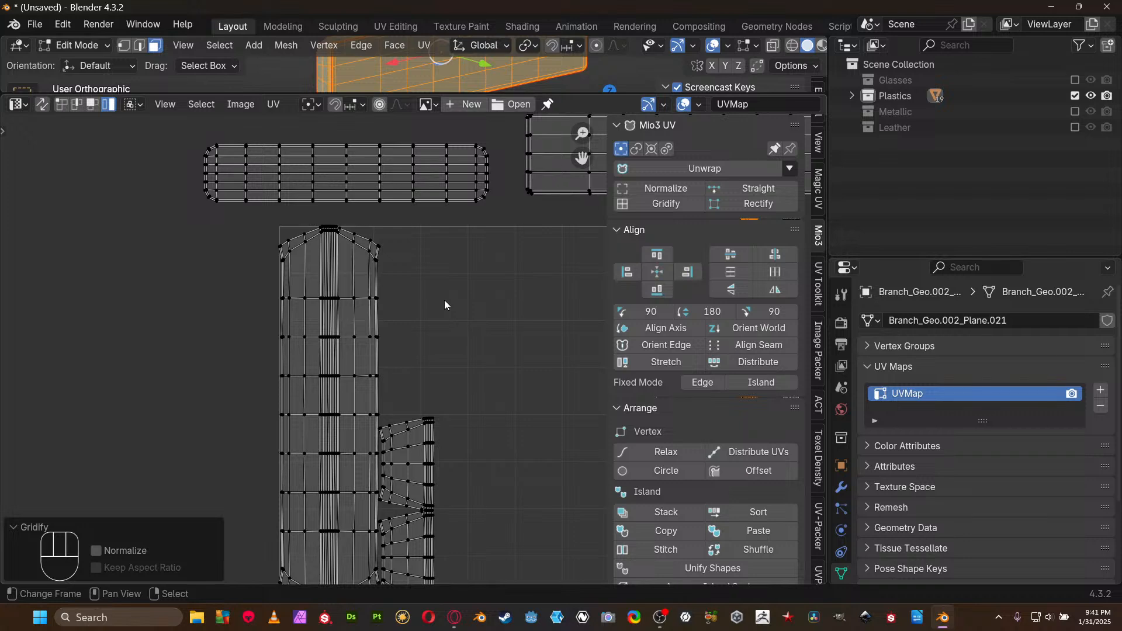
{"action": "middle_click_drag", "start_coordinate": [323, 370], "coordinate": [306, 262]}
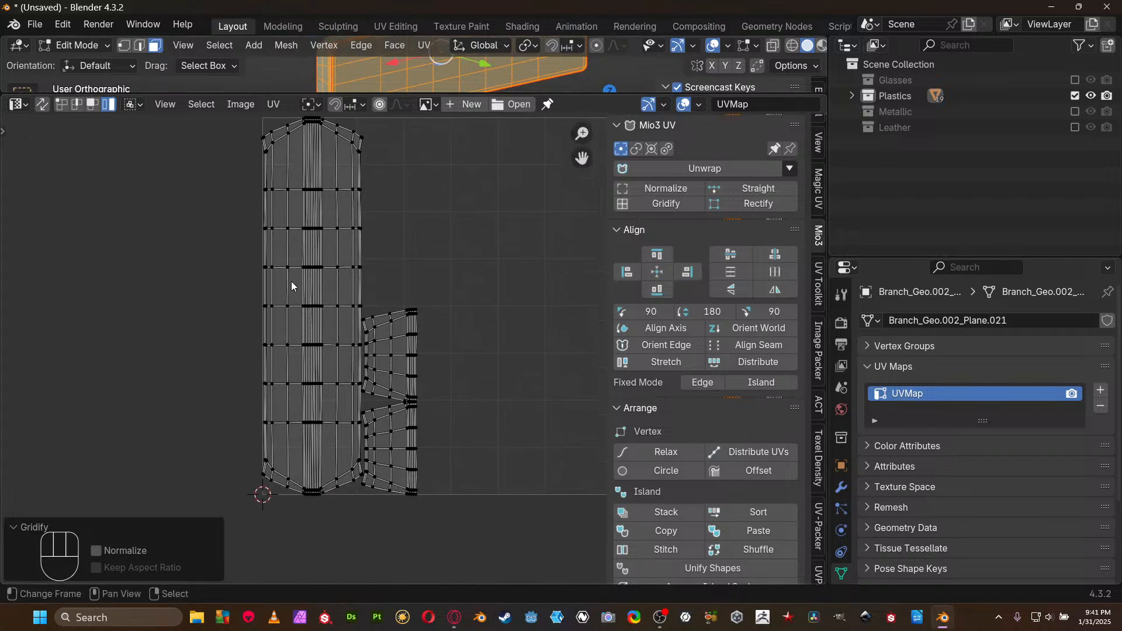
{"action": "left_click", "coordinate": [291, 282], "text": "shift"}
{"action": "left_click", "coordinate": [397, 328], "text": "shift"}
{"action": "left_click", "coordinate": [390, 429], "text": "shift"}
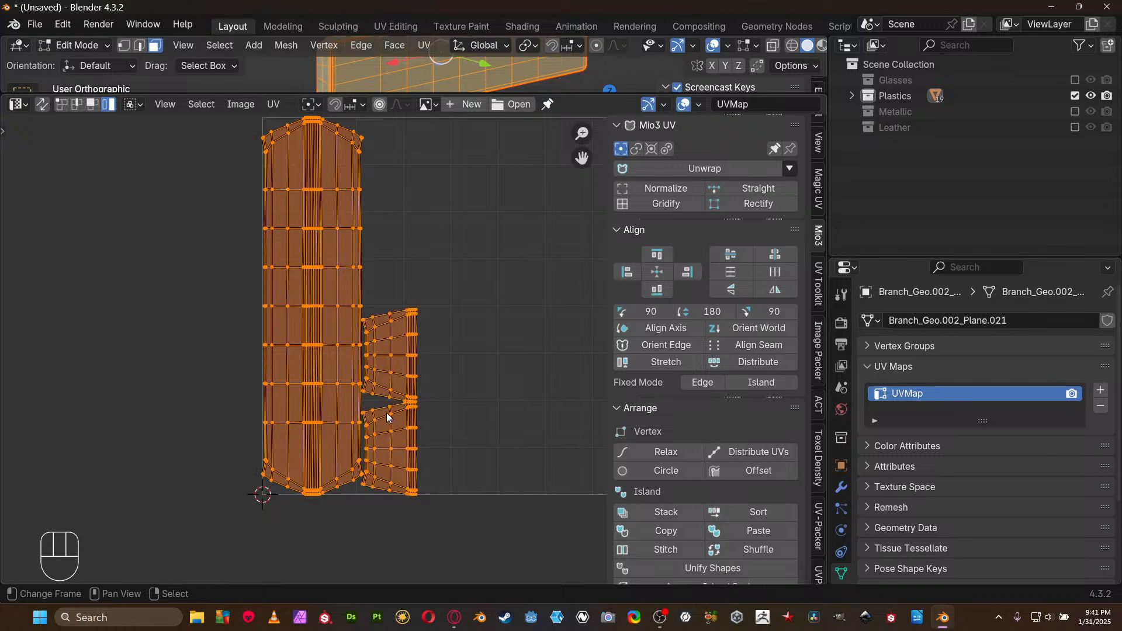
{"action": "middle_click_drag", "start_coordinate": [457, 280], "coordinate": [454, 393]}
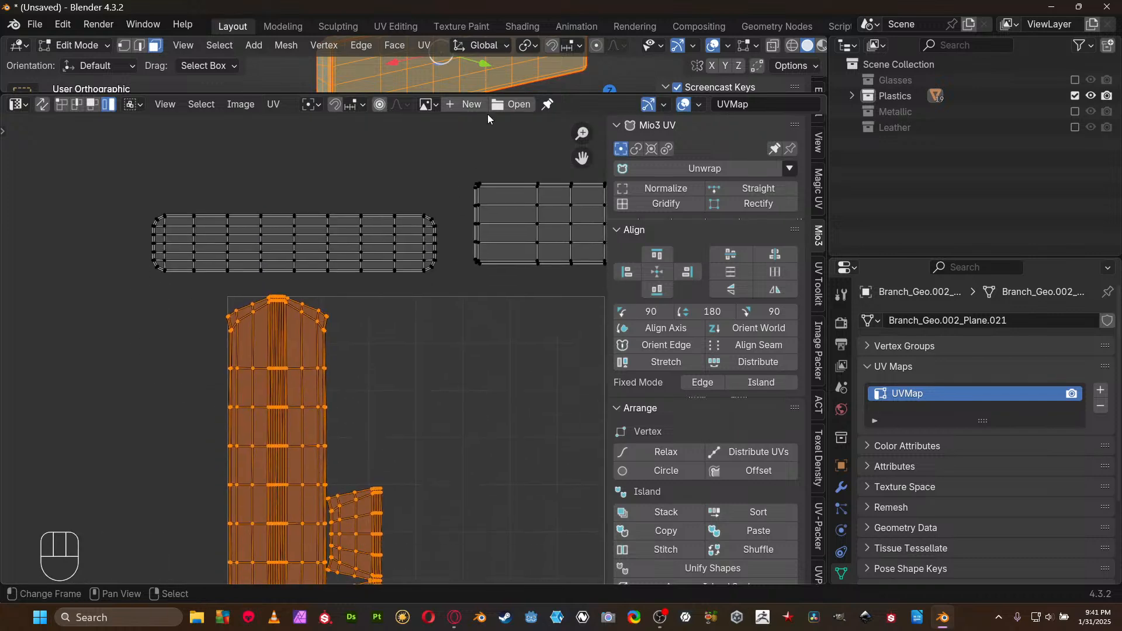
{"action": "left_click_drag", "start_coordinate": [488, 94], "coordinate": [489, 253]}
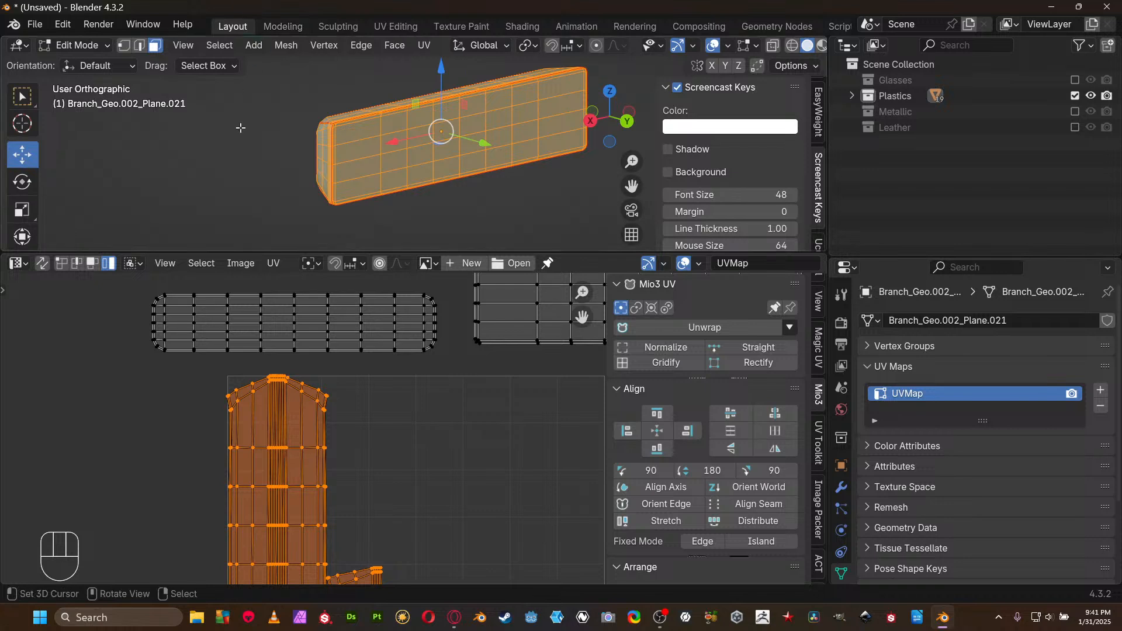
Toggle one face on the panel's top side to identify its UV island, and undo the toggle
{"action": "middle_click_drag", "start_coordinate": [240, 128], "coordinate": [502, 121]}
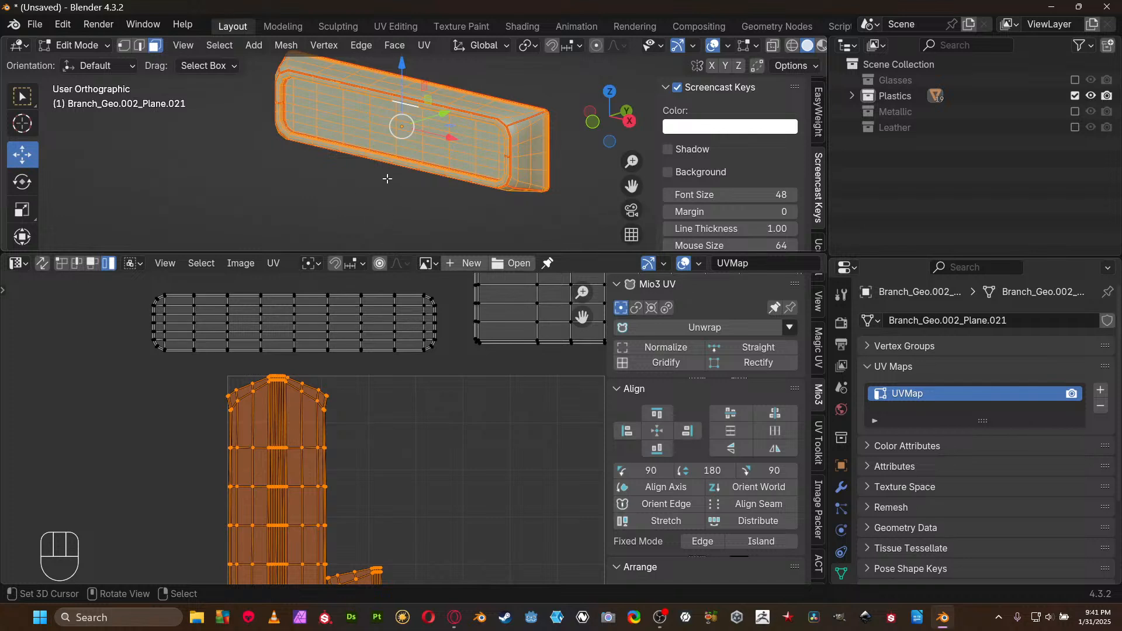
{"action": "middle_click_drag", "start_coordinate": [392, 469], "coordinate": [360, 373]}
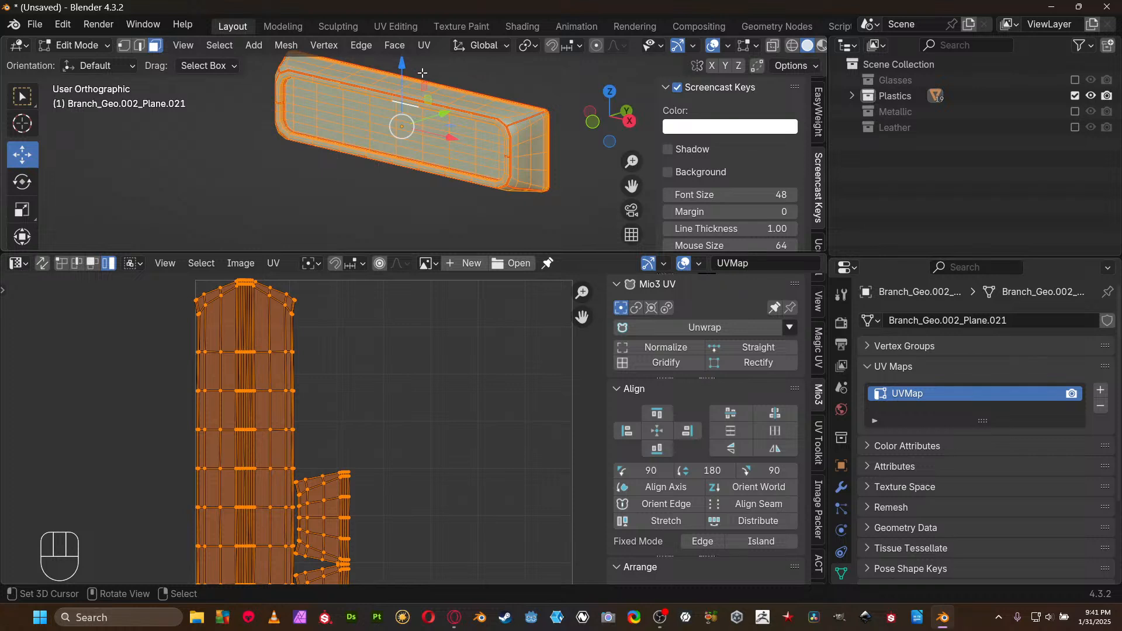
{"action": "middle_click_drag", "start_coordinate": [432, 202], "coordinate": [453, 193]}
{"action": "right_click", "coordinate": [261, 449], "text": "shift"}
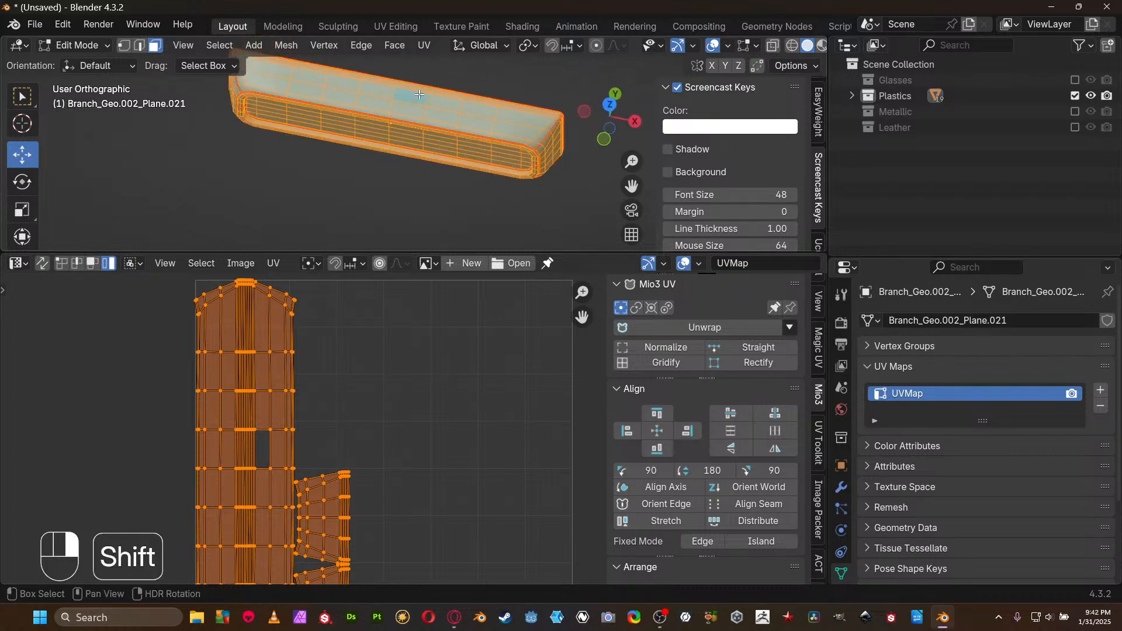
{"action": "key", "text": "ctrl+z"}
{"action": "key", "text": "ctrl+z"}
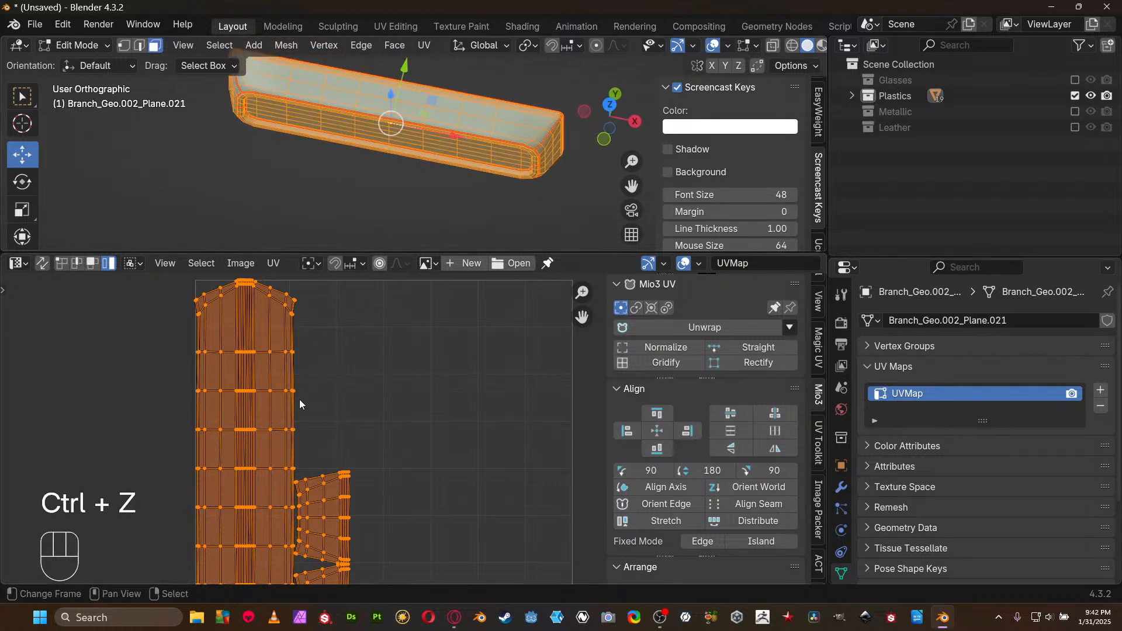
Rotate the top side's long island by 90°, place it horizontally near the tile's upper edge, and select the other long side island
{"action": "key", "text": "r"}
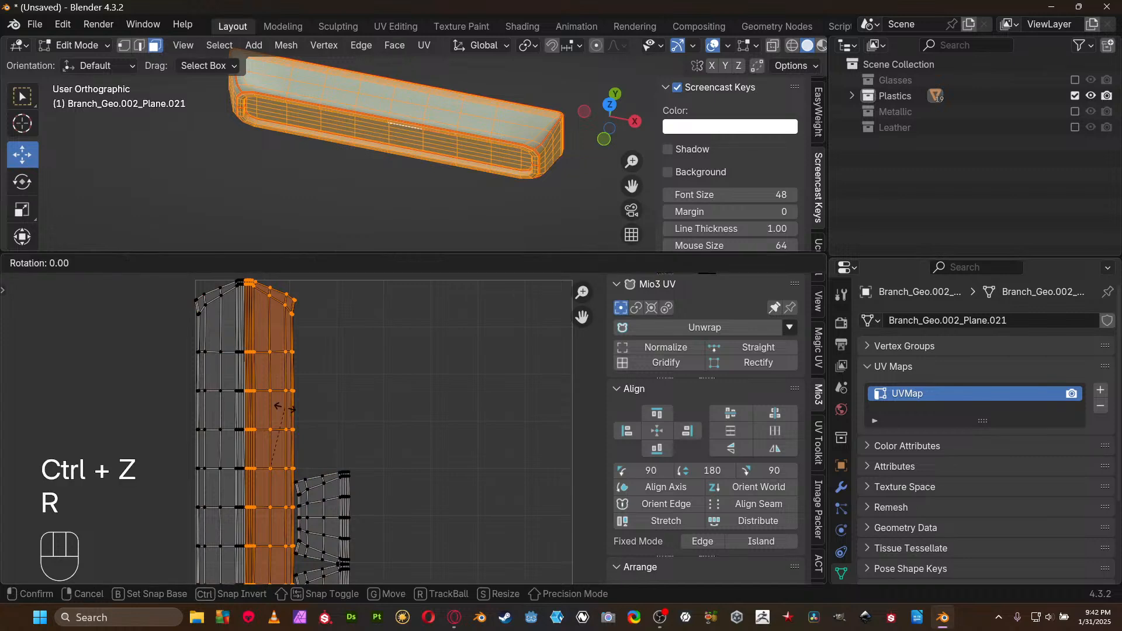
{"action": "key", "text": "KP_9"}
{"action": "key", "text": "KP_0"}
{"action": "key", "text": "KP_Enter"}
{"action": "key", "text": "g"}
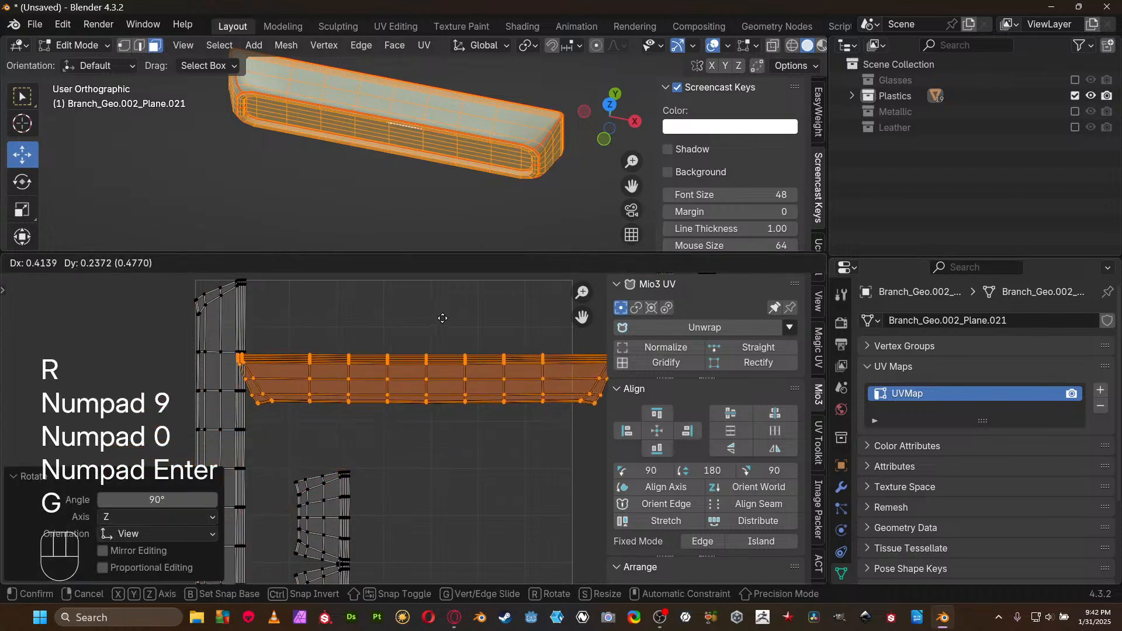
{"action": "left_click", "coordinate": [249, 367]}
{"action": "left_click", "coordinate": [232, 391]}
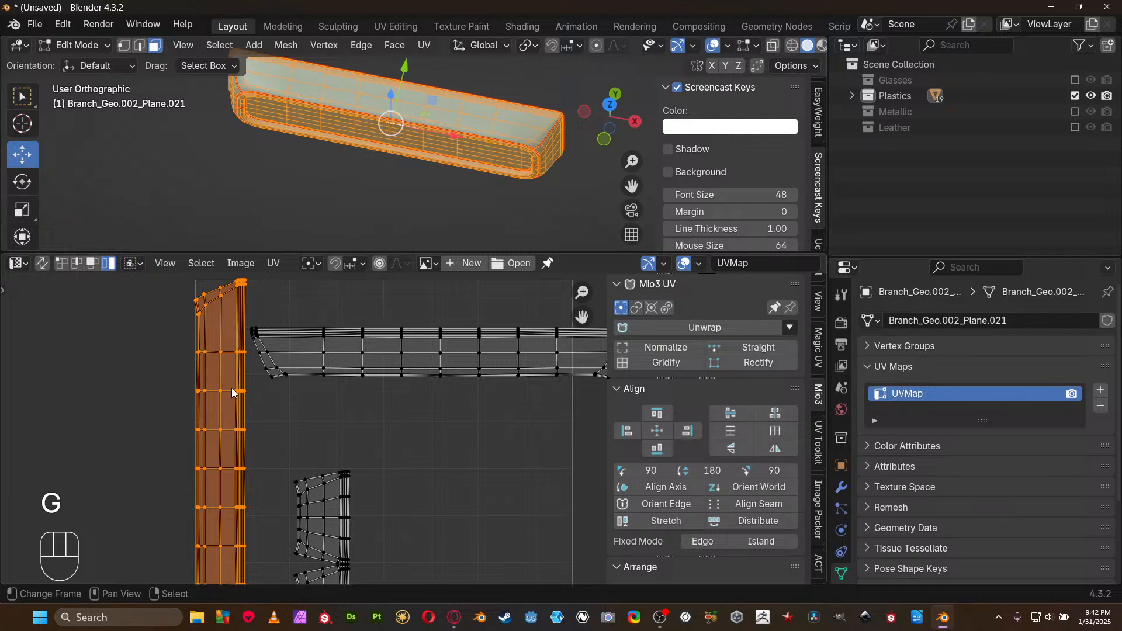
Try rotating the selected long side island by 180°, and undo the rotation
{"action": "key", "text": "r"}
{"action": "key", "text": "KP_1"}
{"action": "key", "text": "KP_8"}
{"action": "key", "text": "KP_0"}
{"action": "key", "text": "KP_Enter"}
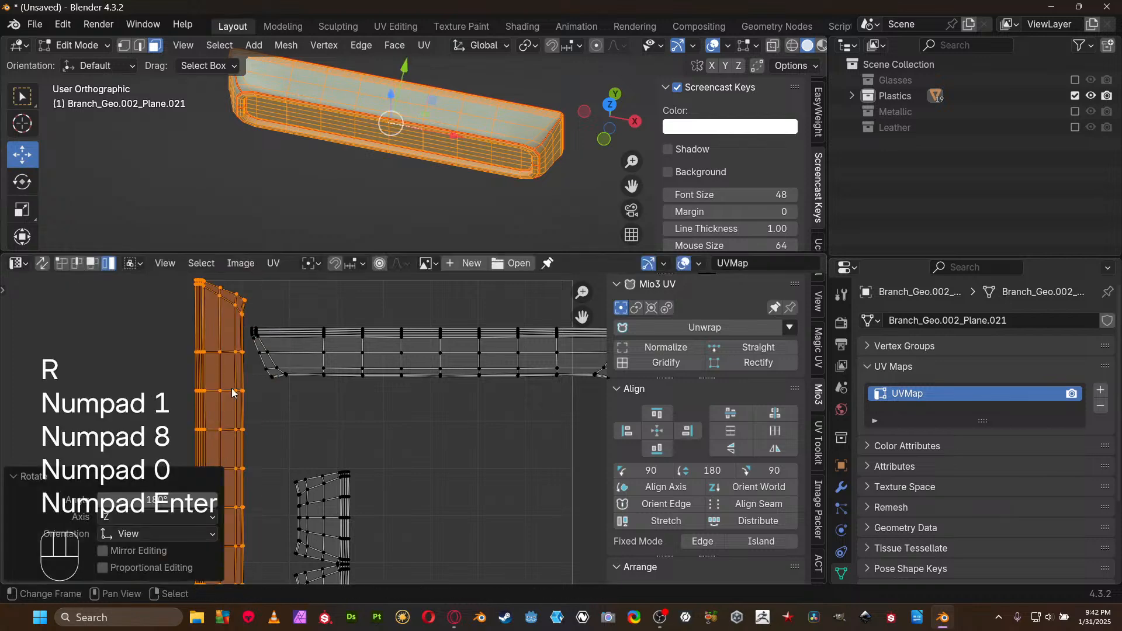
{"action": "key", "text": "ctrl+z"}
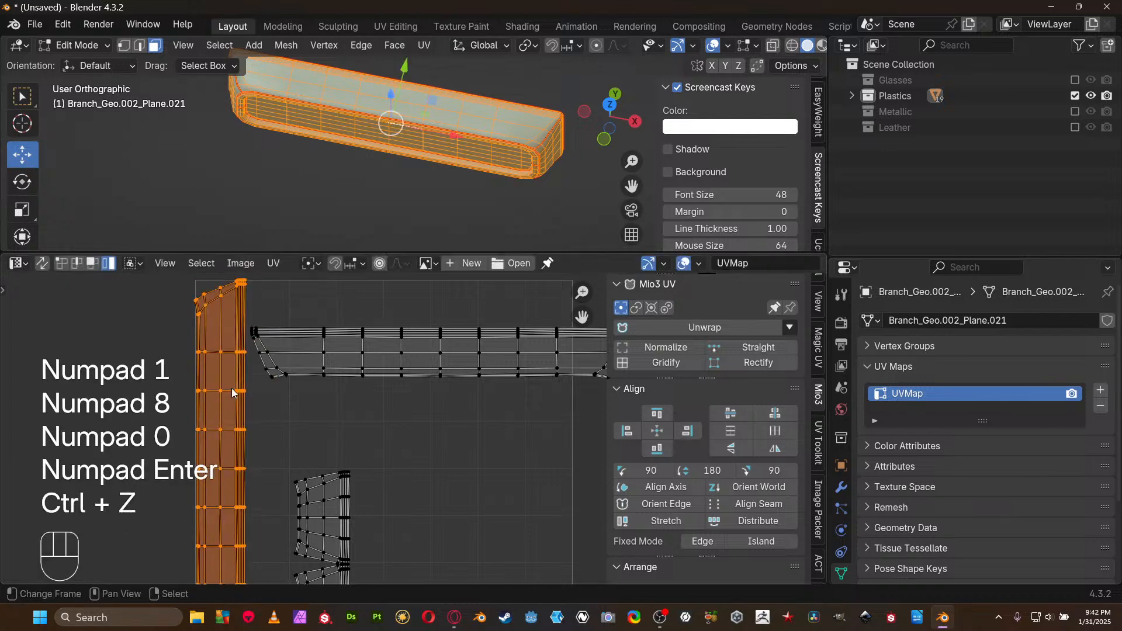
Rotate the selected long side island by 90° and move it about 0.64 m in X and 0.13 m in Y, below the other long island
{"action": "key", "text": "r"}
{"action": "key", "text": "KP_9"}
{"action": "key", "text": "KP_0"}
{"action": "key", "text": "KP_Enter"}
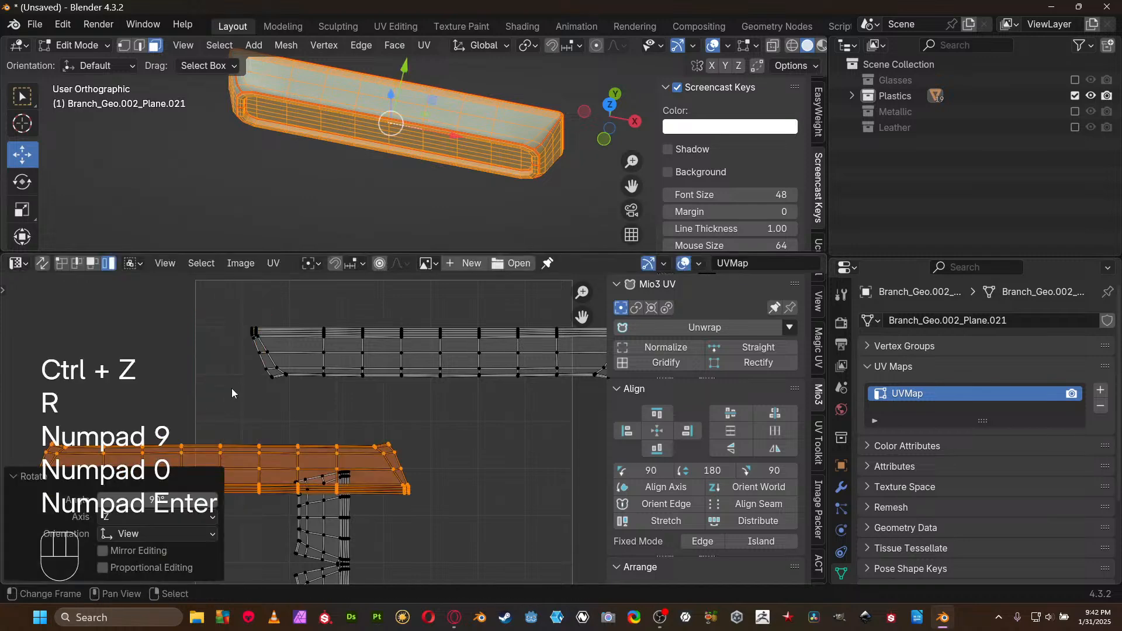
{"action": "key", "text": "g"}
{"action": "left_click", "coordinate": [471, 341]}
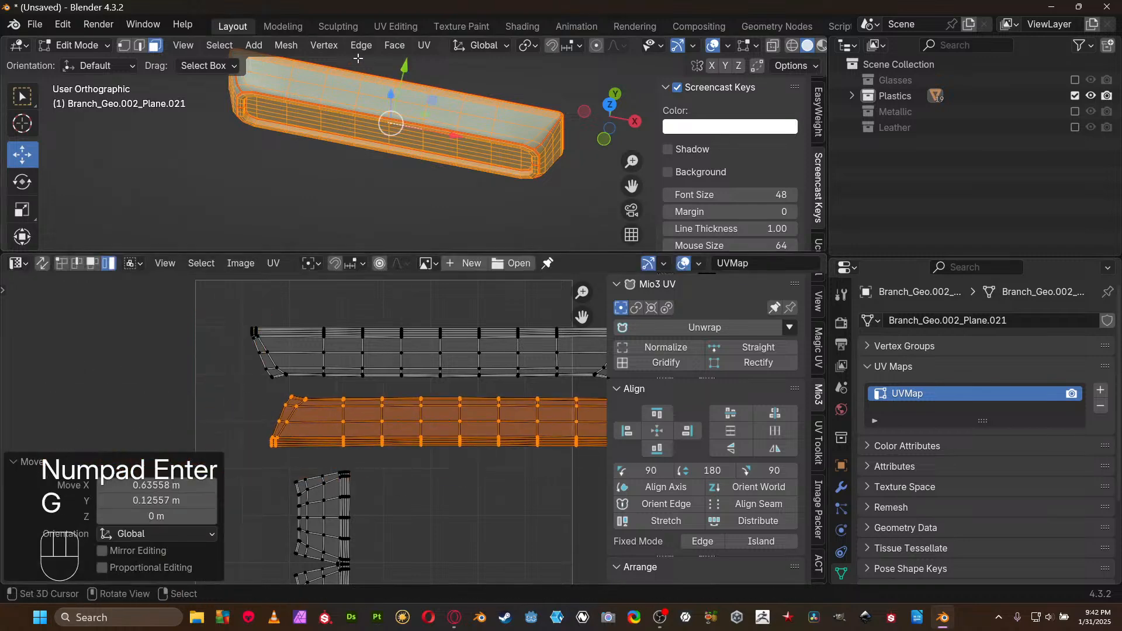
{"action": "middle_click_drag", "start_coordinate": [422, 423], "coordinate": [416, 359]}
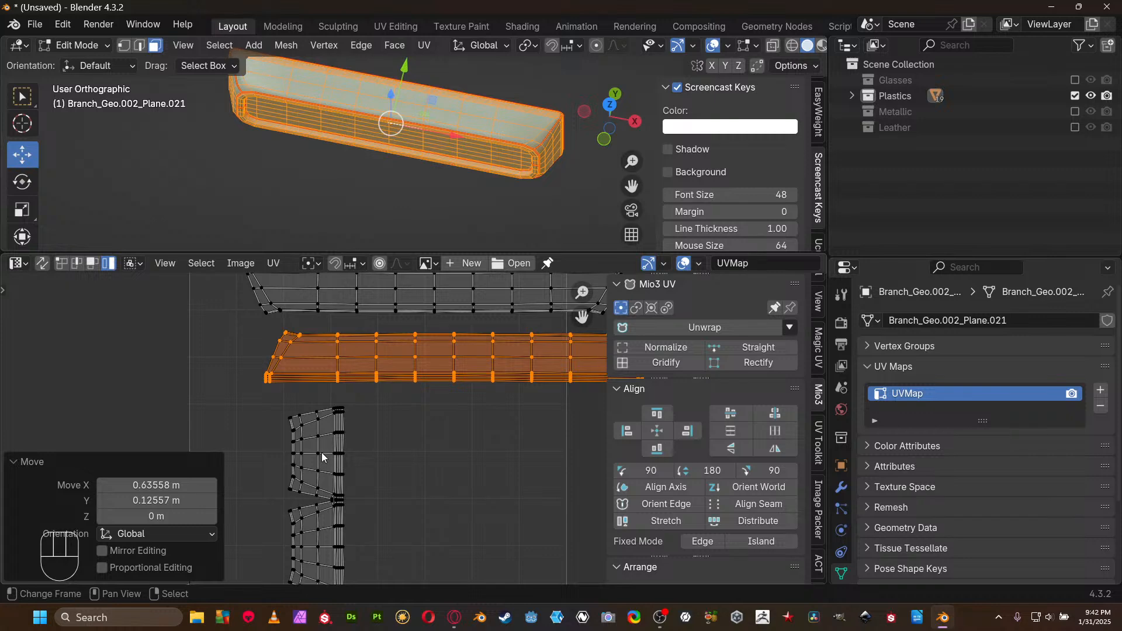
{"action": "middle_click_drag", "start_coordinate": [474, 136], "coordinate": [536, 104]}
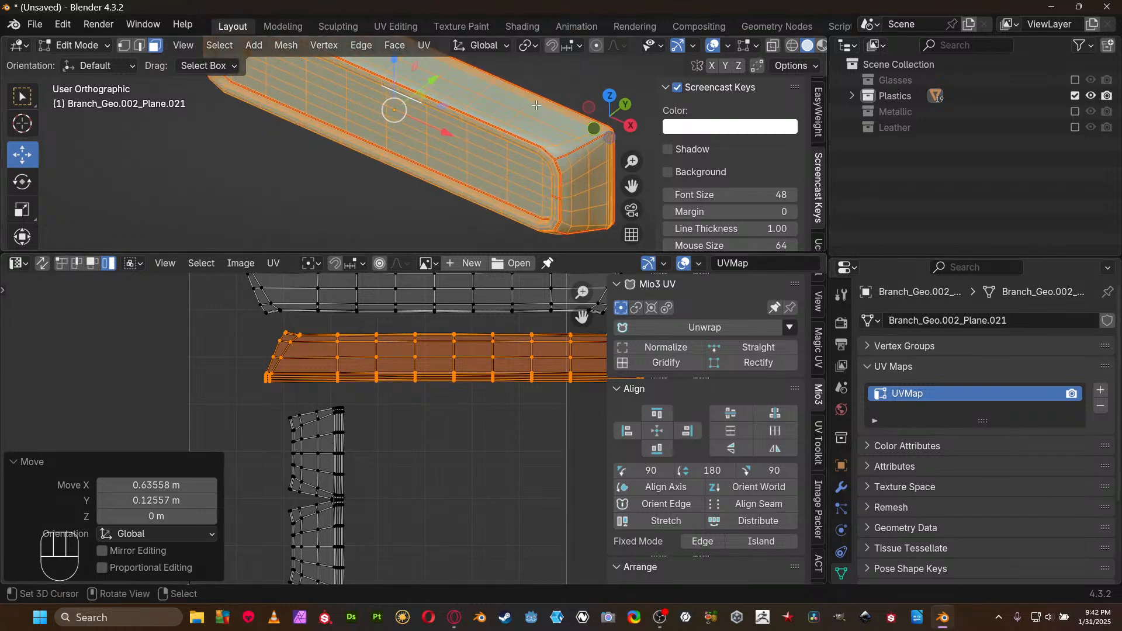
Toggle one face on the panel's end side to identify its UV island, undo the toggle, and rotate the upper short island by 180°
{"action": "right_click", "coordinate": [593, 198], "text": "shift"}
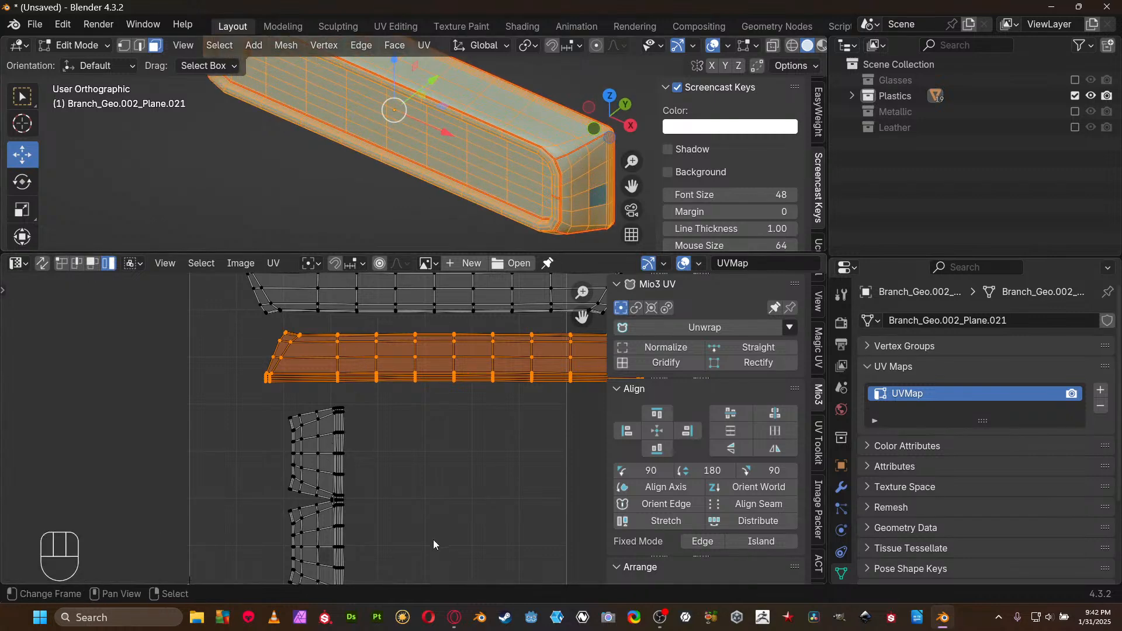
{"action": "key", "text": "ctrl+z"}
{"action": "left_click", "coordinate": [304, 443]}
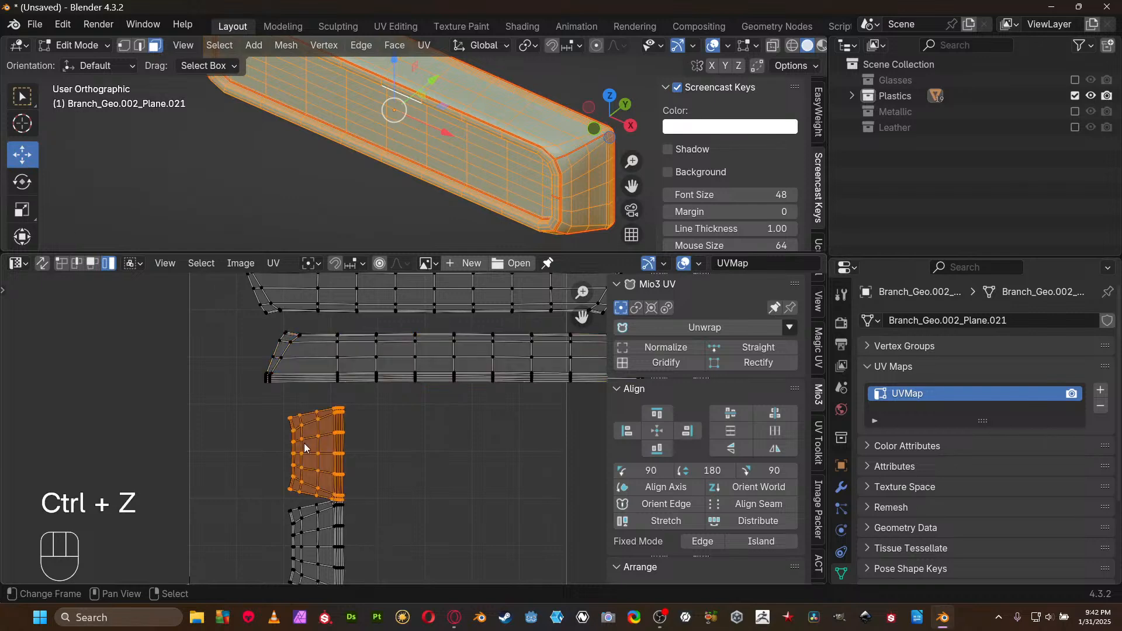
{"action": "key", "text": "r"}
{"action": "key", "text": "KP_1"}
{"action": "key", "text": "KP_8"}
{"action": "key", "text": "KP_0"}
{"action": "key", "text": "KP_Enter"}
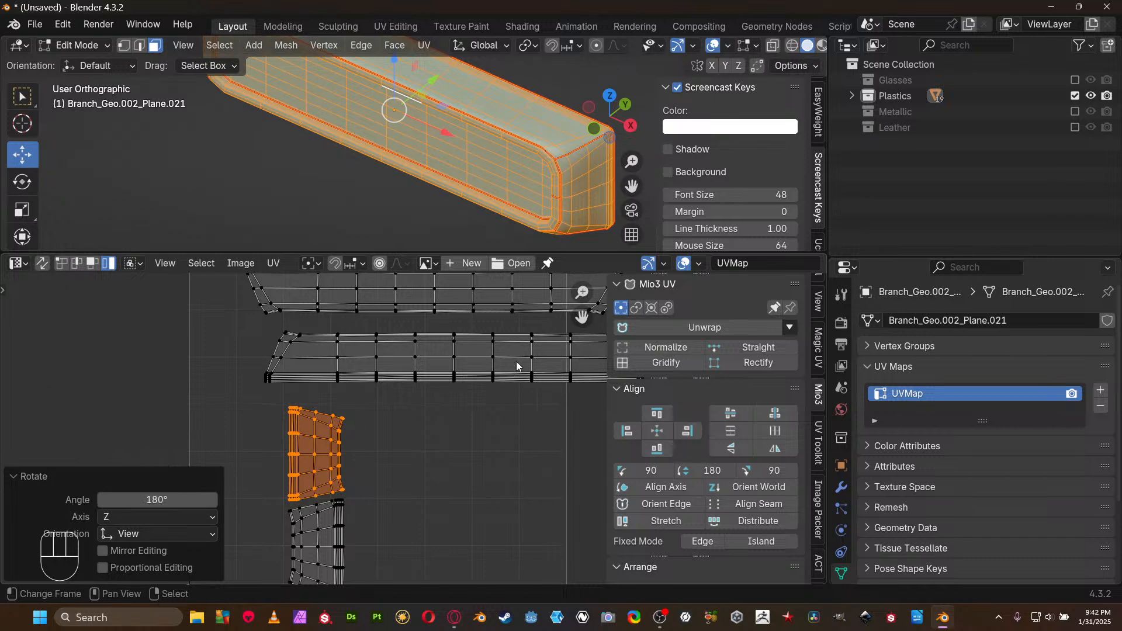
In a maximized UV editor, rotate both narrow straight strips by -90° and move them about -0.81 m in X and 0.95 m in Y, above the other islands
{"action": "key", "text": "ctrl+space"}
{"action": "scroll", "coordinate": [549, 293], "scroll_direction": "down", "scroll_amount": 2}
{"action": "middle_click_drag", "start_coordinate": [653, 190], "coordinate": [505, 314]}
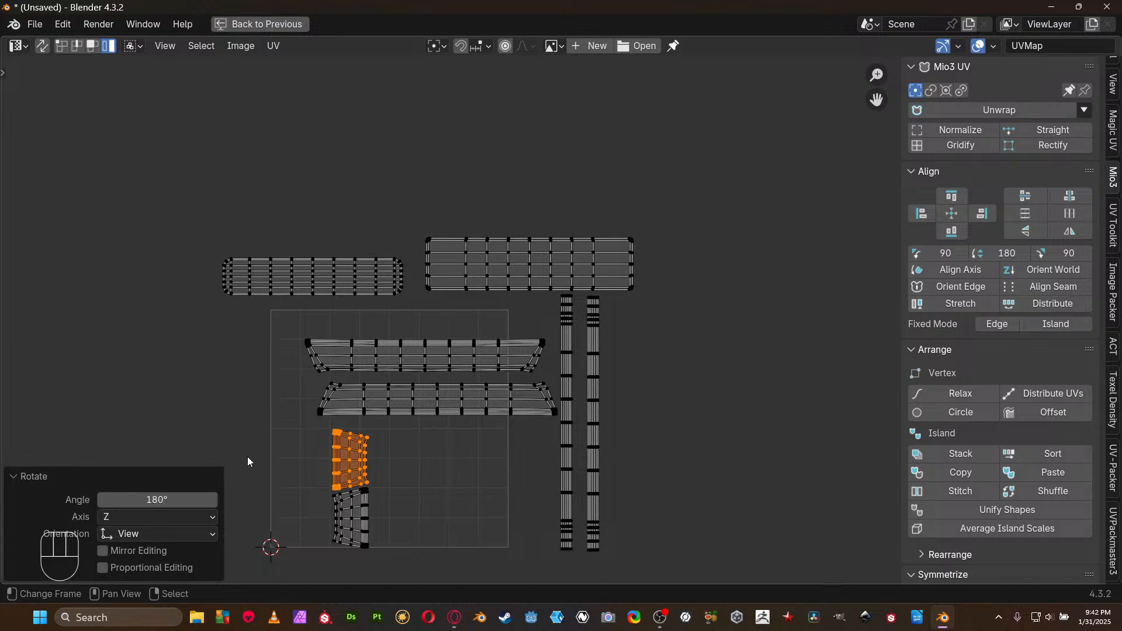
{"action": "left_click", "coordinate": [572, 338]}
{"action": "left_click", "coordinate": [591, 349], "text": "shift"}
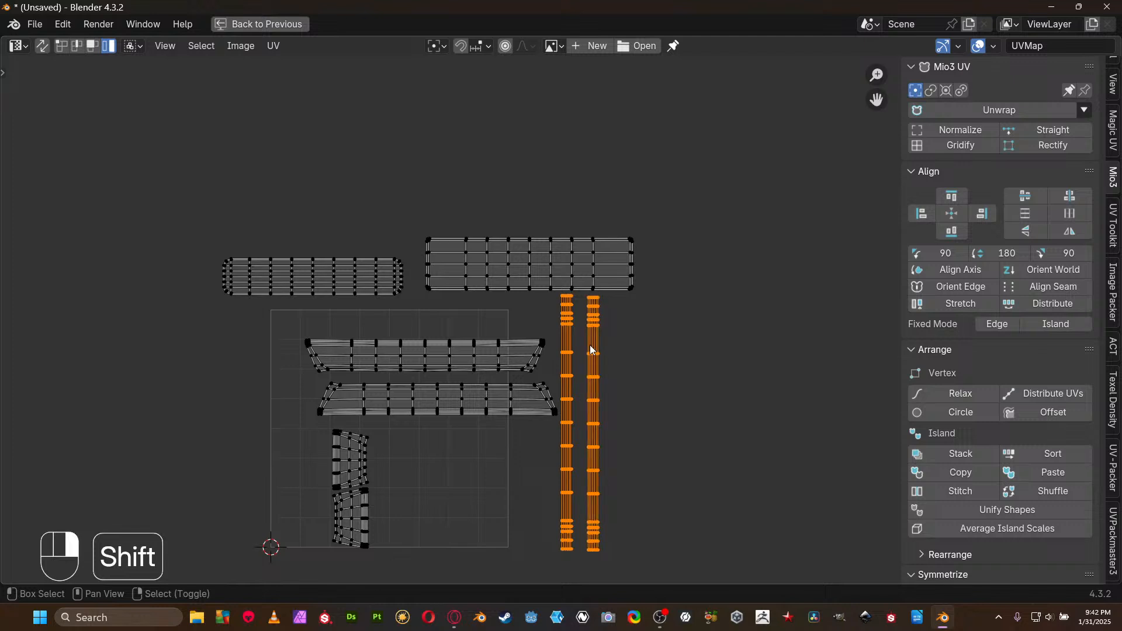
{"action": "key", "text": "r"}
{"action": "key", "text": "KP_Subtract"}
{"action": "key", "text": "KP_9"}
{"action": "key", "text": "KP_0"}
{"action": "key", "text": "KP_Enter"}
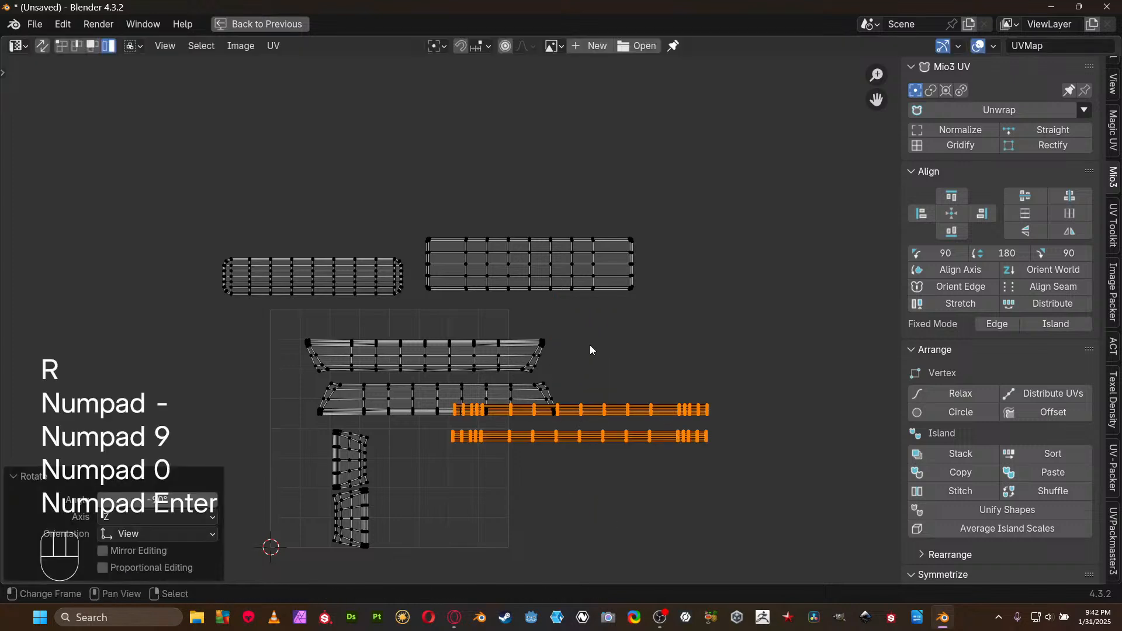
{"action": "key", "text": "g"}
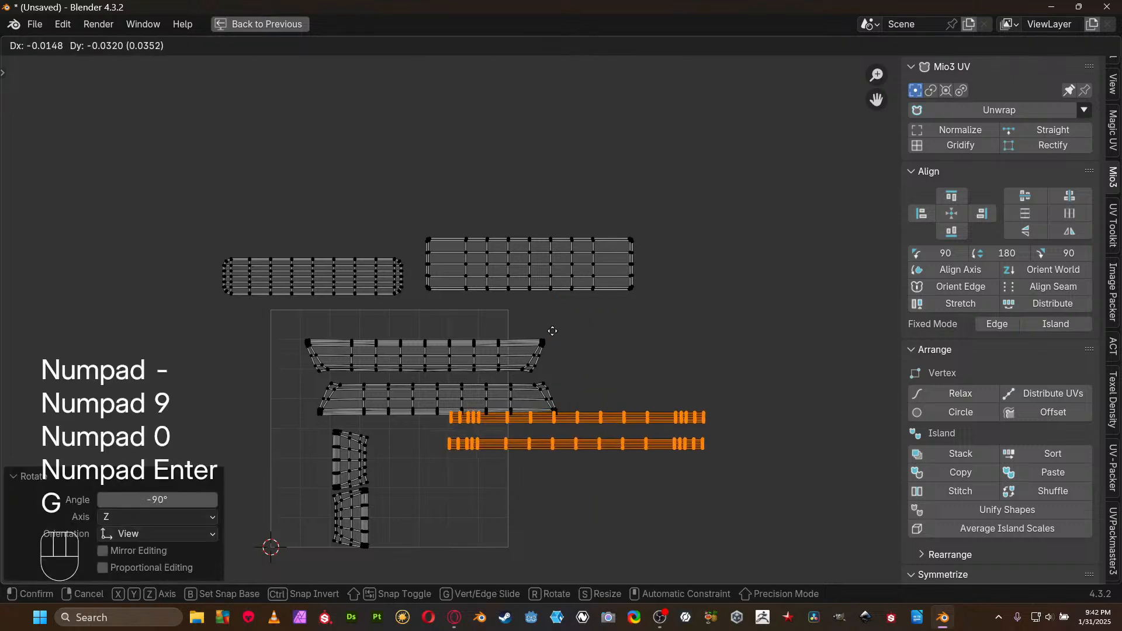
{"action": "left_click", "coordinate": [387, 127]}
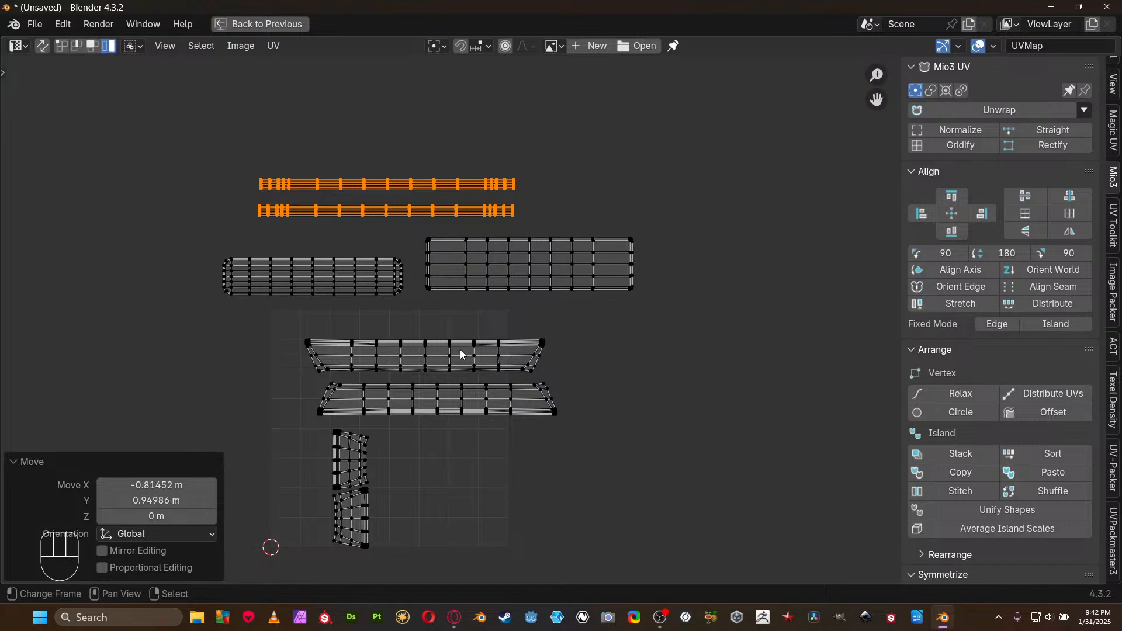
Examine the slanted corner ends and edge loops of the two long side islands in the UV layout
{"action": "middle_click_drag", "start_coordinate": [533, 389], "coordinate": [626, 351]}
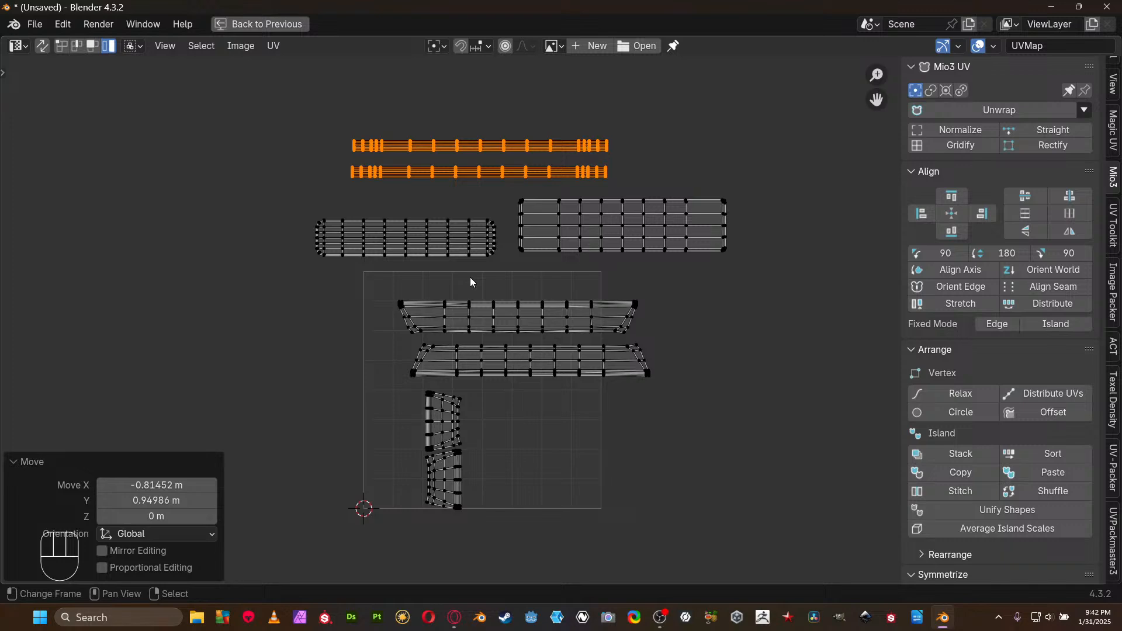
{"action": "scroll", "coordinate": [461, 307], "scroll_direction": "up", "scroll_amount": 8}
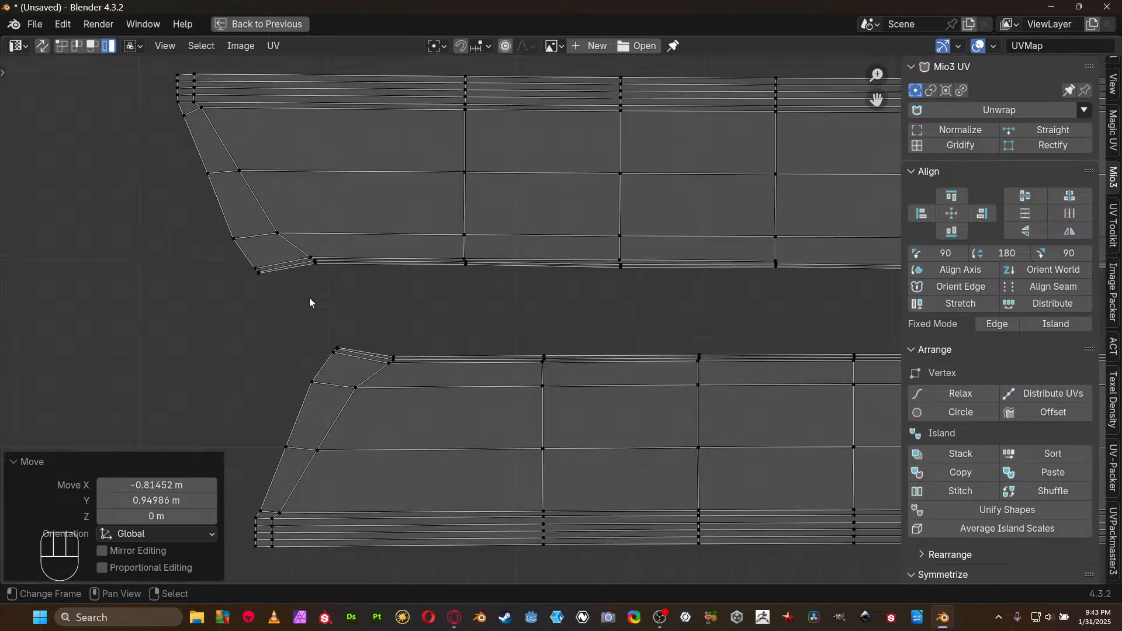
{"action": "scroll", "coordinate": [310, 298], "scroll_direction": "up", "scroll_amount": 1}
{"action": "middle_click_drag", "start_coordinate": [271, 335], "coordinate": [520, 145]}
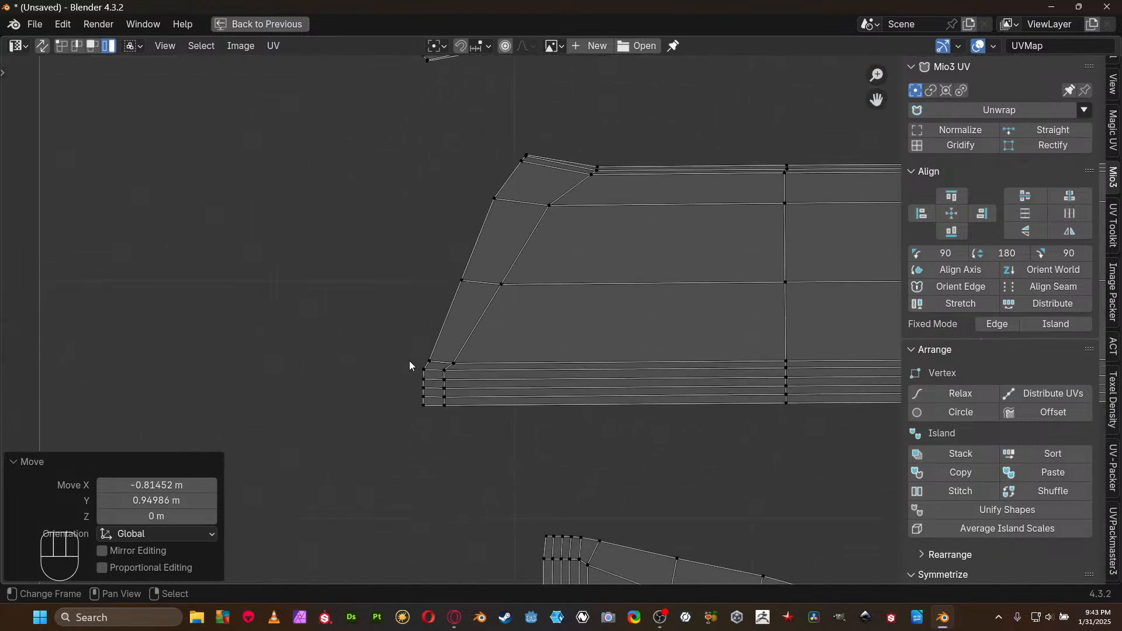
{"action": "scroll", "coordinate": [409, 361], "scroll_direction": "up", "scroll_amount": 2}
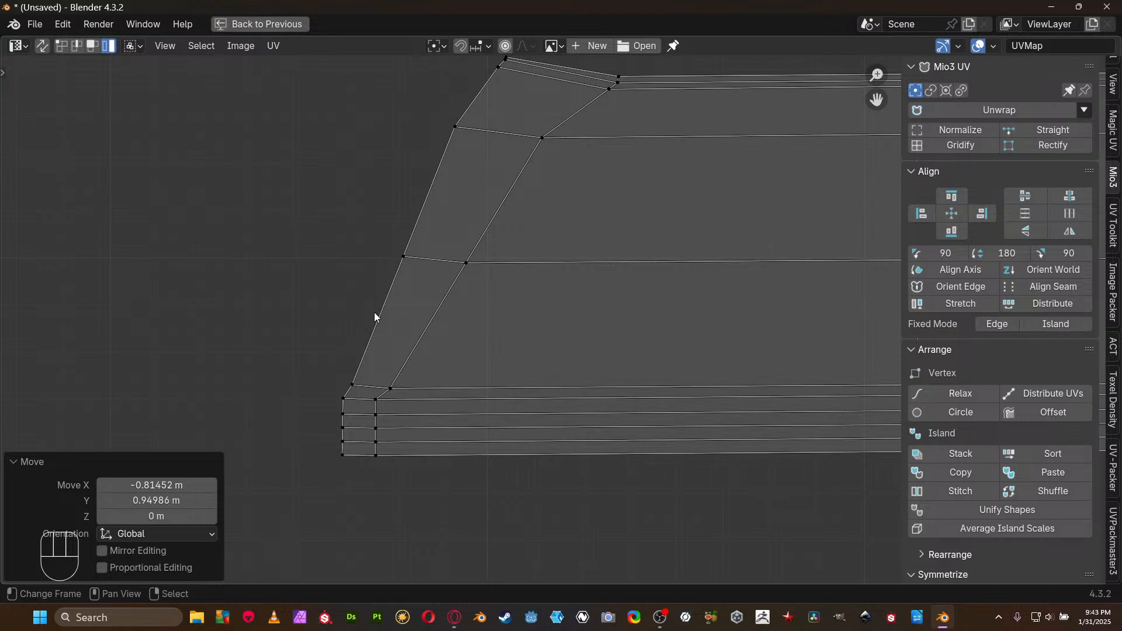
{"action": "scroll", "coordinate": [408, 281], "scroll_direction": "down", "scroll_amount": 4}
{"action": "middle_click_drag", "start_coordinate": [517, 252], "coordinate": [276, 366]}
{"action": "scroll", "coordinate": [469, 315], "scroll_direction": "down", "scroll_amount": 4}
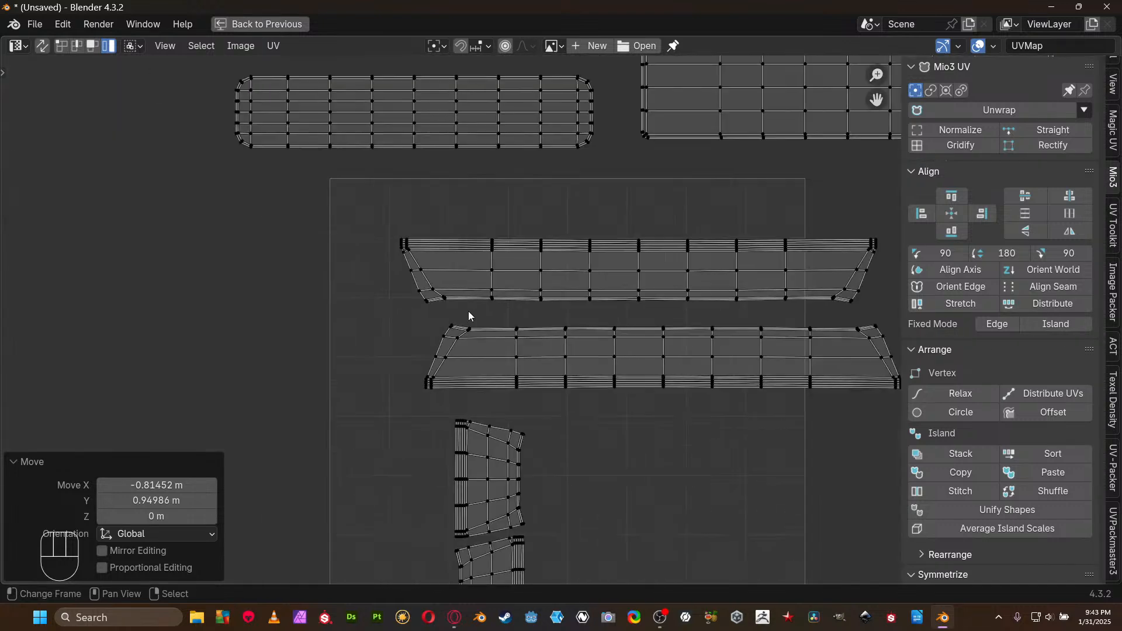
{"action": "middle_click_drag", "start_coordinate": [529, 323], "coordinate": [413, 309]}
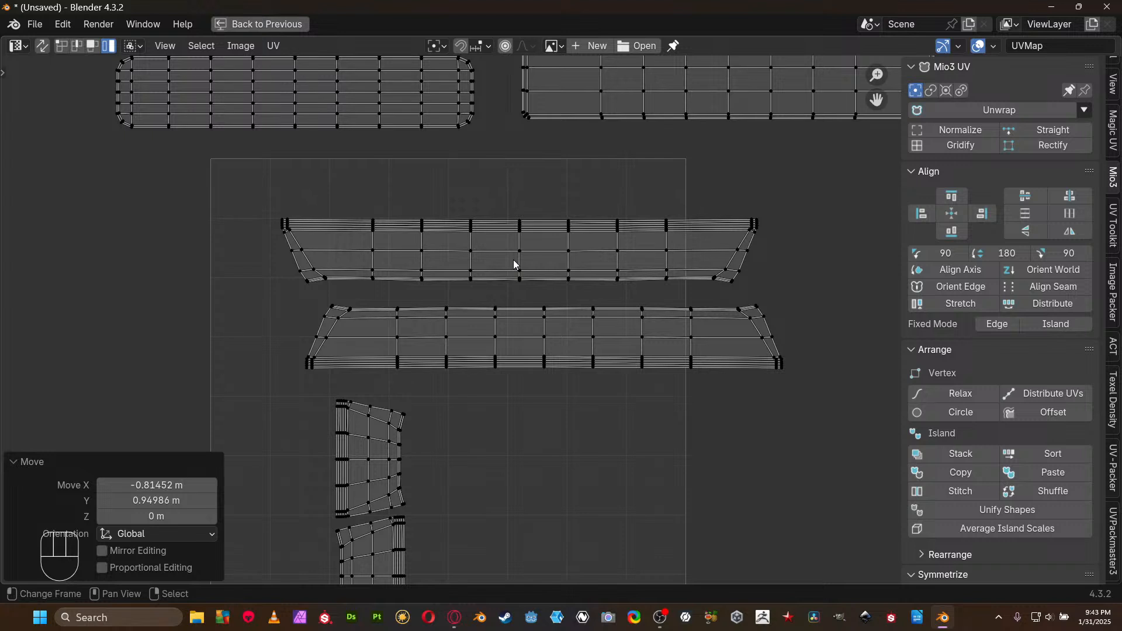
Gridify the two long tapered UV islands and the two short tapered islands in the UV square into straight rectangular strips
{"action": "middle_click_drag", "start_coordinate": [403, 345], "coordinate": [394, 342]}
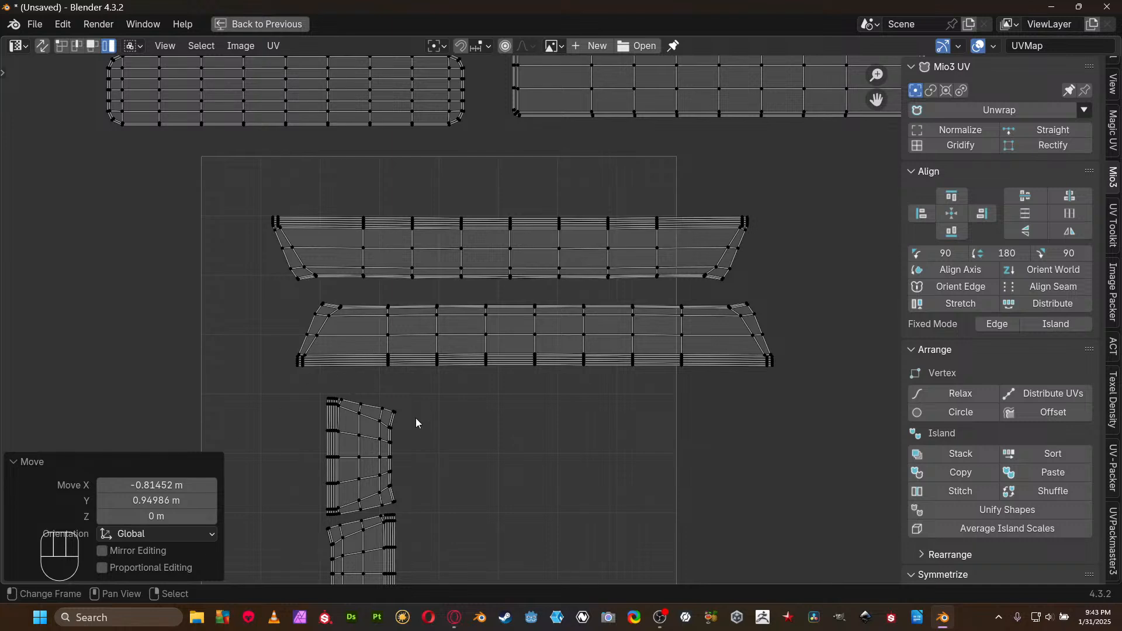
{"action": "middle_click_drag", "start_coordinate": [409, 420], "coordinate": [440, 293]}
{"action": "scroll", "coordinate": [383, 323], "scroll_direction": "up", "scroll_amount": 3}
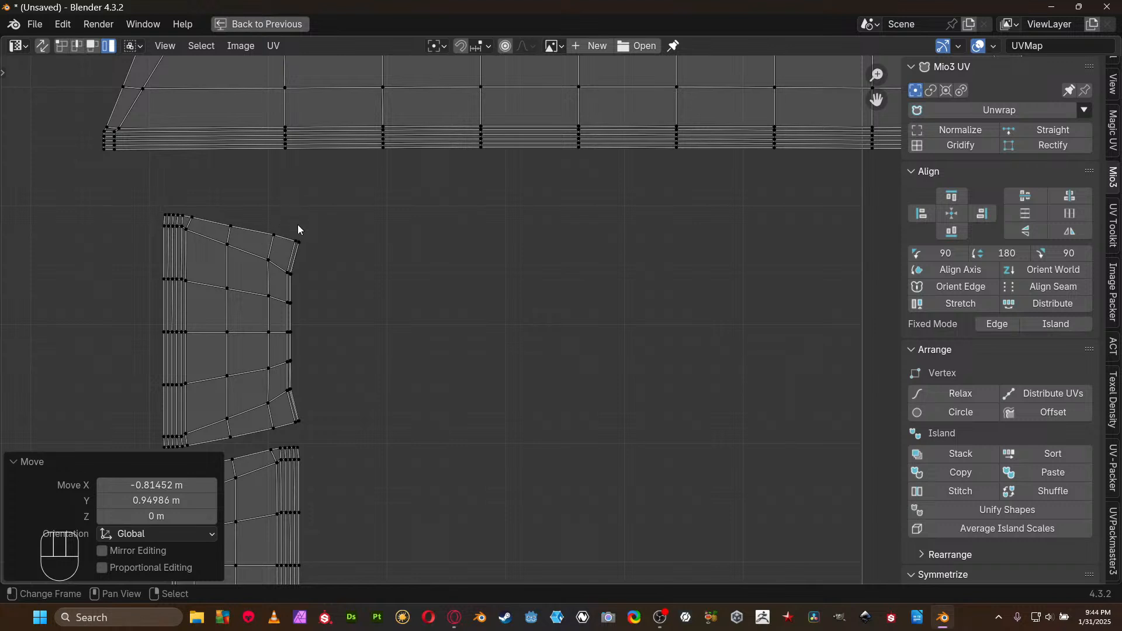
{"action": "scroll", "coordinate": [304, 201], "scroll_direction": "down", "scroll_amount": 4}
{"action": "middle_click_drag", "start_coordinate": [519, 284], "coordinate": [524, 345]}
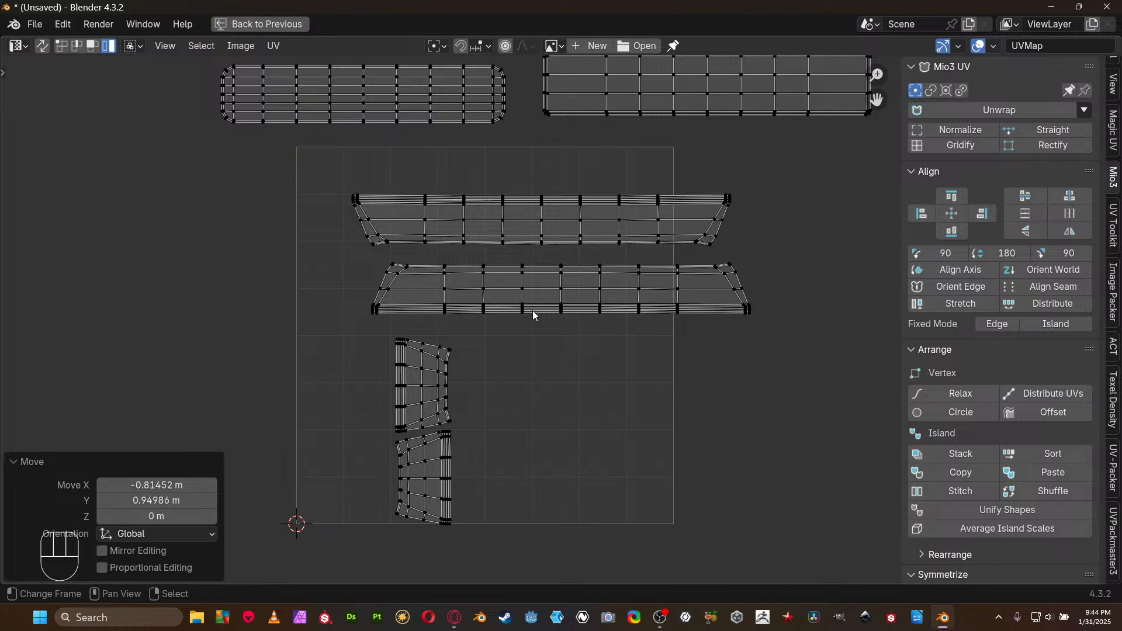
{"action": "left_click_drag", "start_coordinate": [357, 244], "coordinate": [480, 547]}
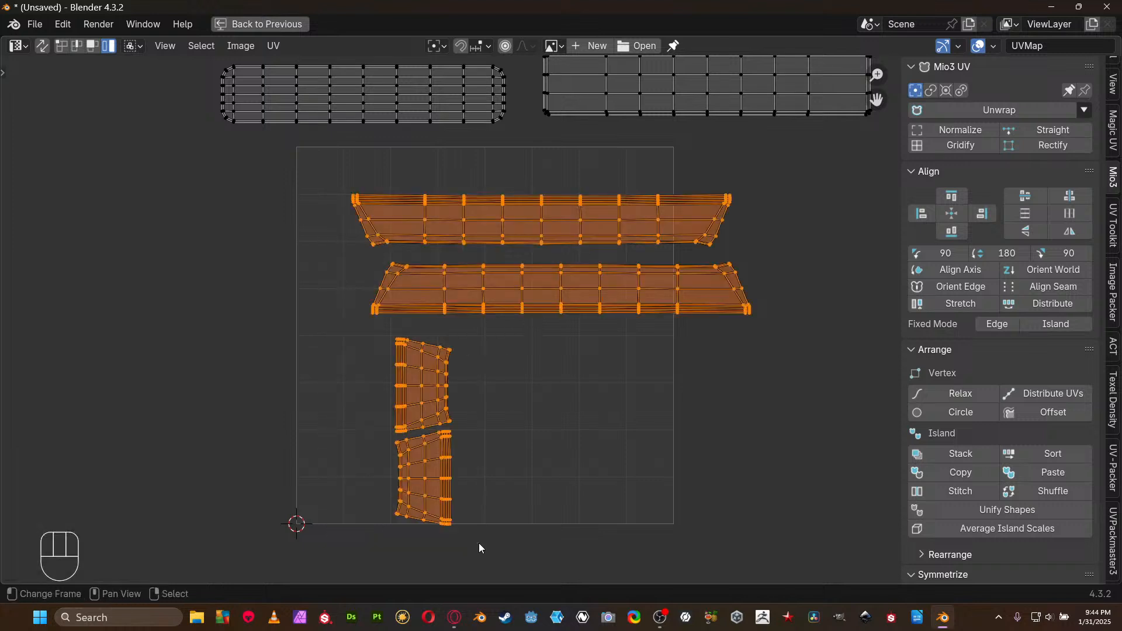
{"action": "left_click", "coordinate": [957, 145]}
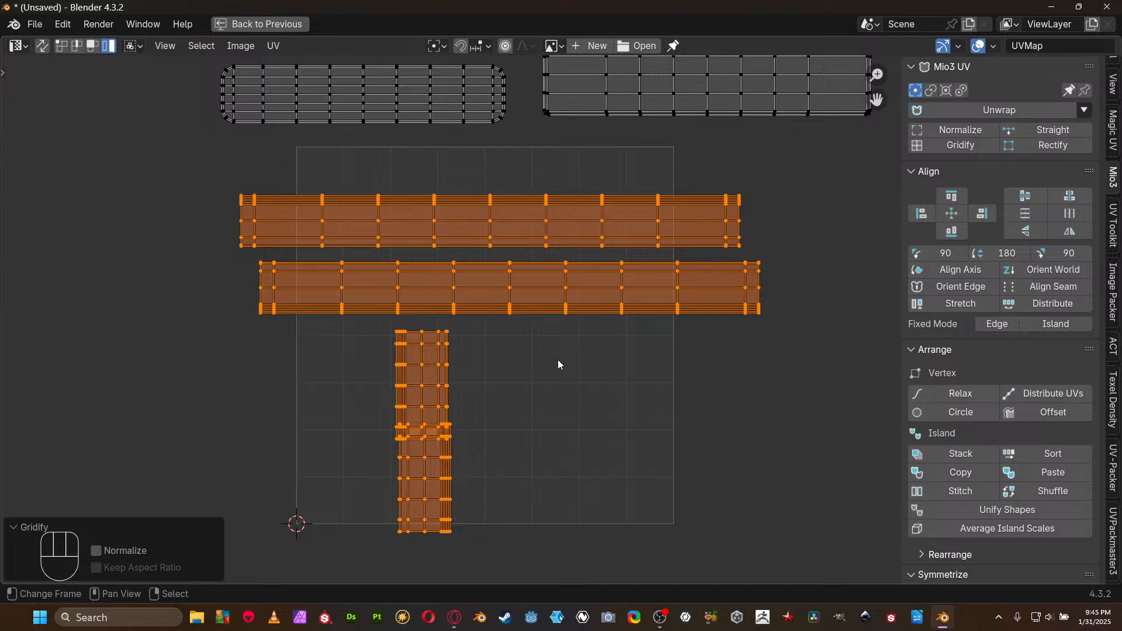
Try averaging the scale of all UV islands, and undo it
{"action": "middle_click_drag", "start_coordinate": [666, 237], "coordinate": [595, 364]}
{"action": "scroll", "coordinate": [595, 370], "scroll_direction": "down", "scroll_amount": 2}
{"action": "key", "text": "a"}
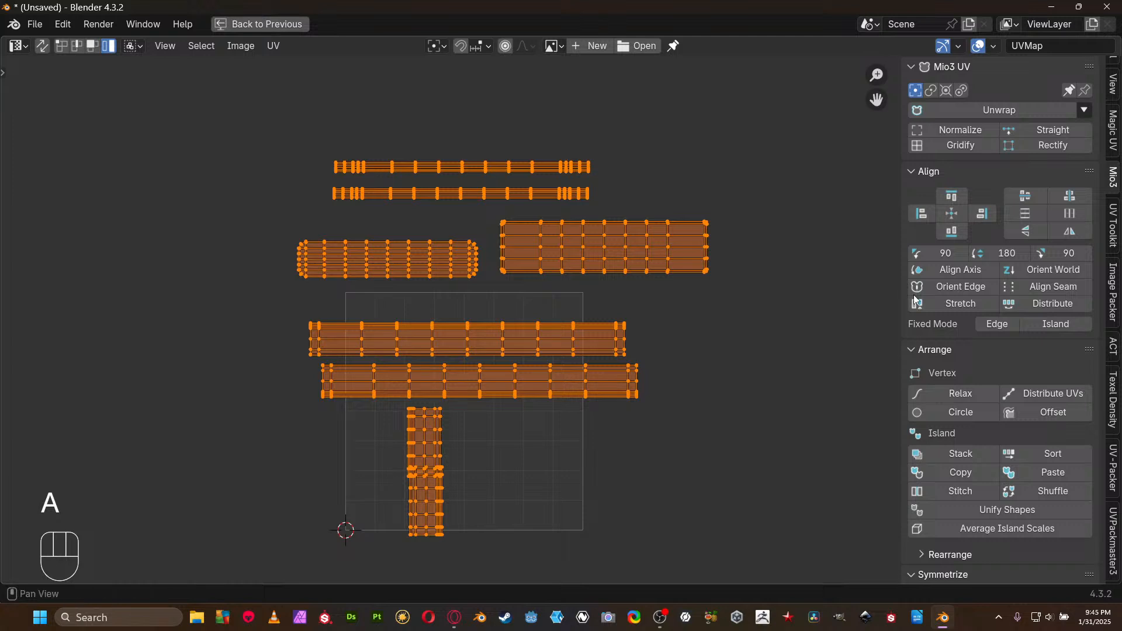
{"action": "scroll", "coordinate": [1001, 398], "scroll_direction": "down", "scroll_amount": 5}
{"action": "scroll", "coordinate": [1009, 371], "scroll_direction": "down", "scroll_amount": 4}
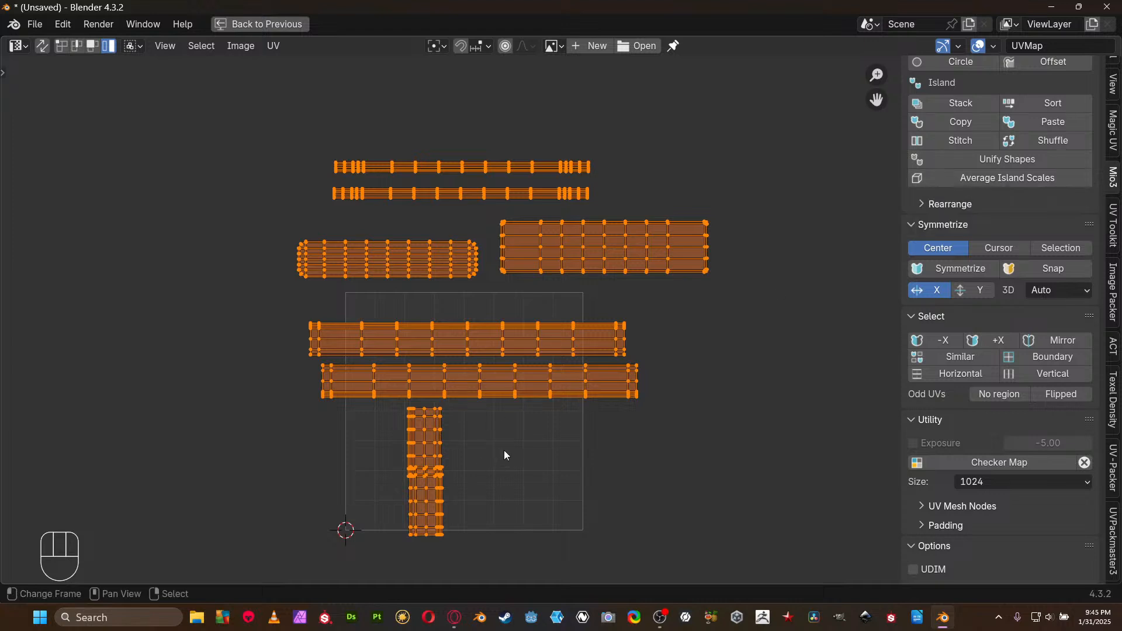
{"action": "key", "text": "ctrl+a"}
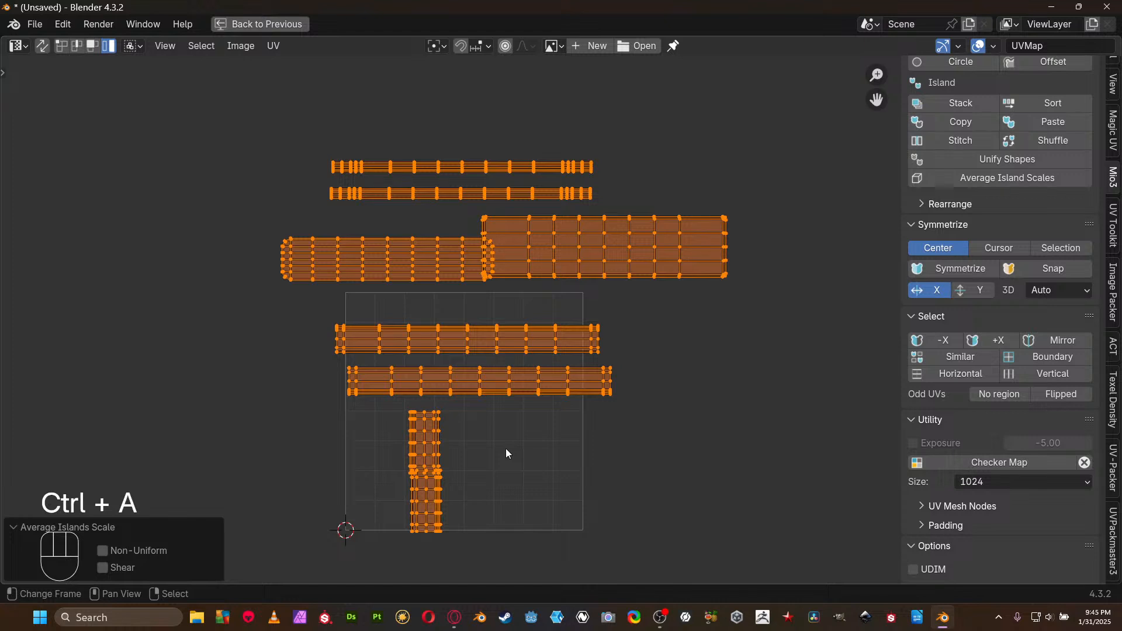
{"action": "key", "text": "ctrl+z"}
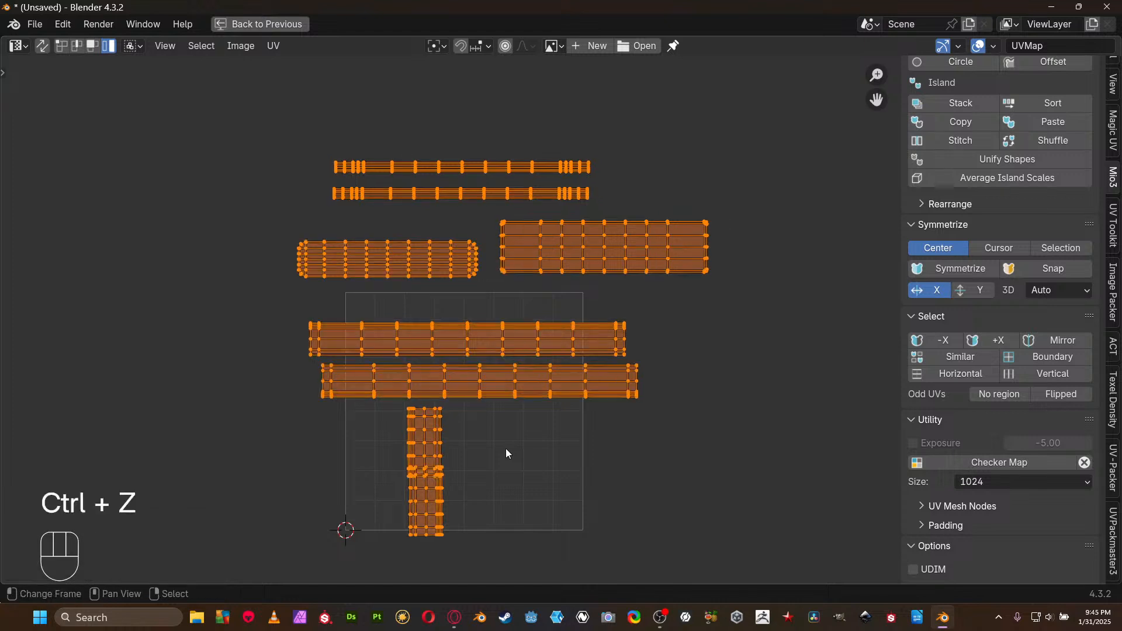
{"action": "key", "text": "ctrl"}
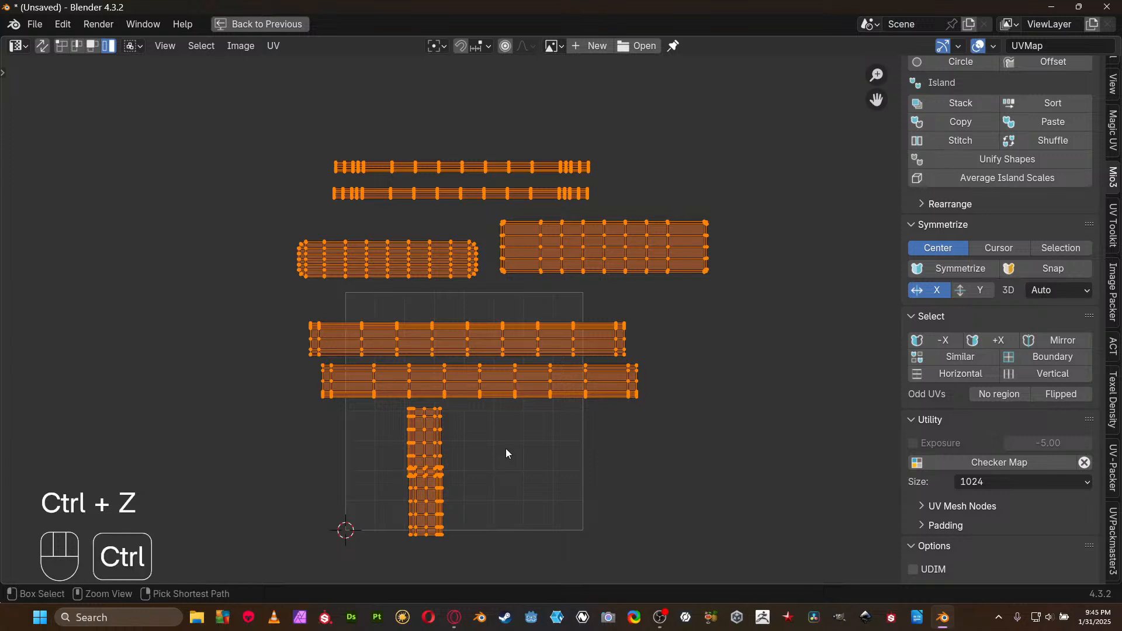
Calculate and compare the texel density of the rounded island and the wide rectangular island above the UV square
{"action": "left_click", "coordinate": [442, 255]}
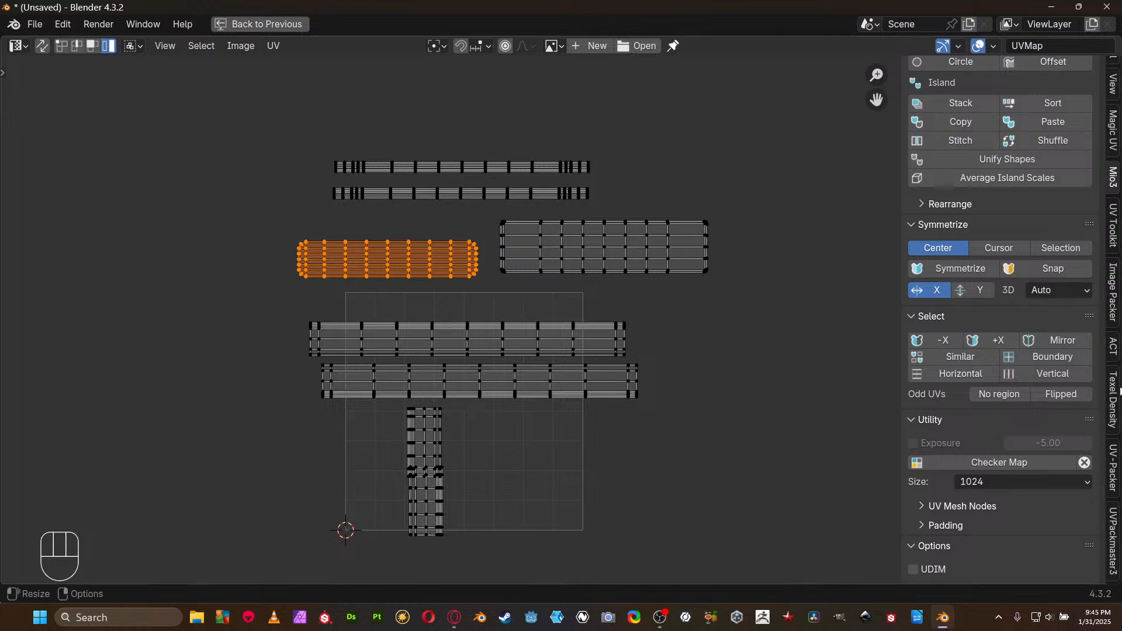
{"action": "left_click", "coordinate": [1116, 392]}
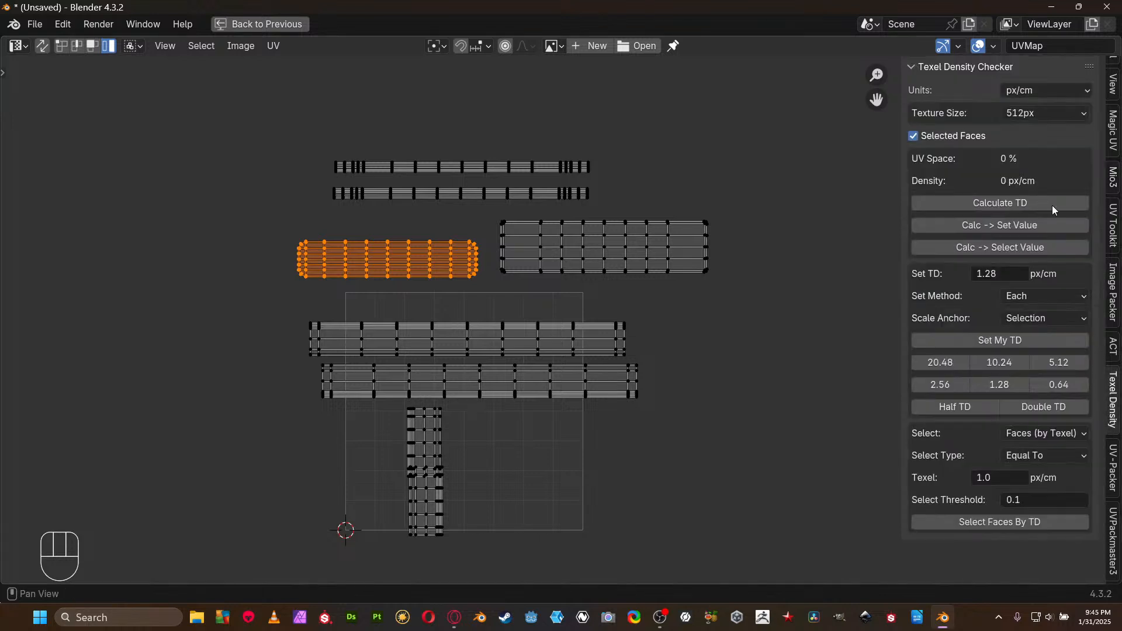
{"action": "left_click", "coordinate": [1002, 195]}
{"action": "left_click", "coordinate": [612, 258]}
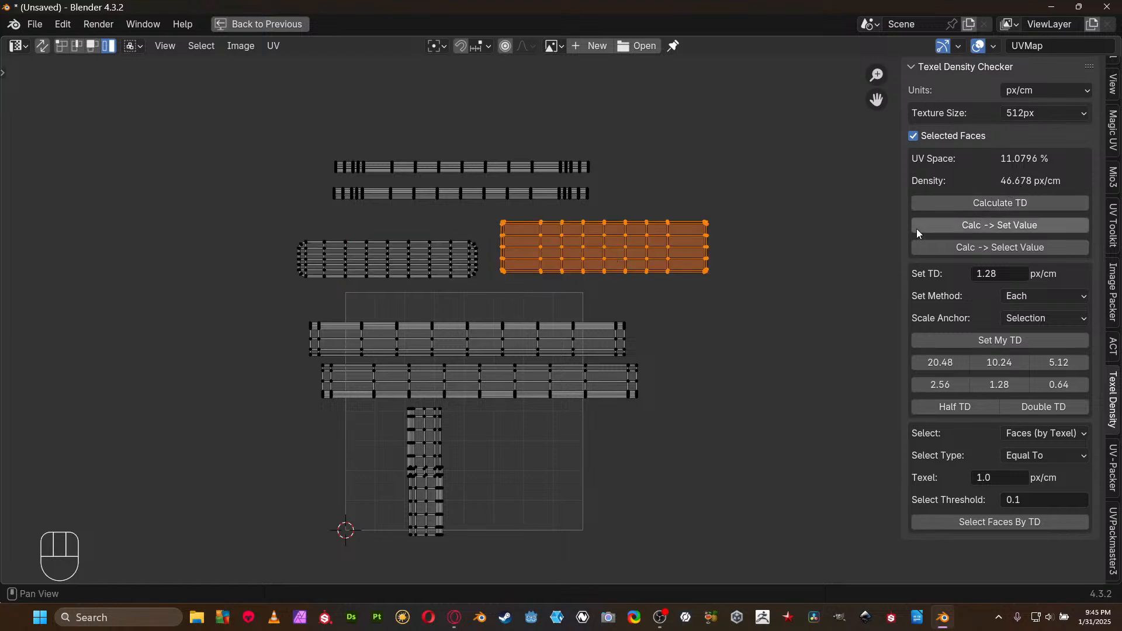
{"action": "left_click", "coordinate": [972, 201]}
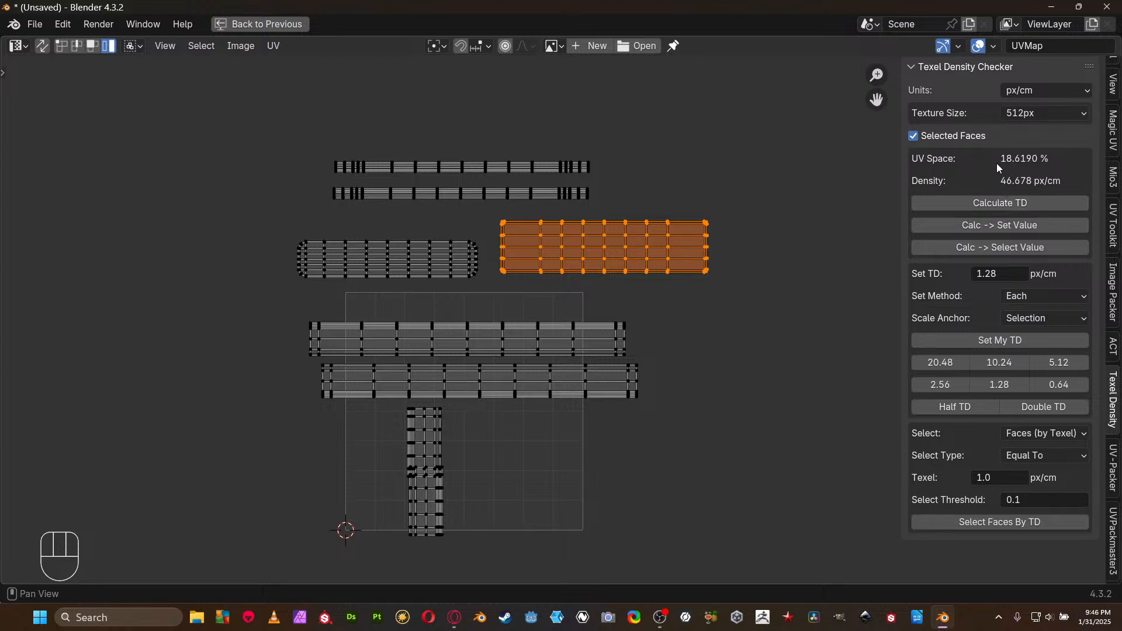
{"action": "left_click", "coordinate": [405, 261]}
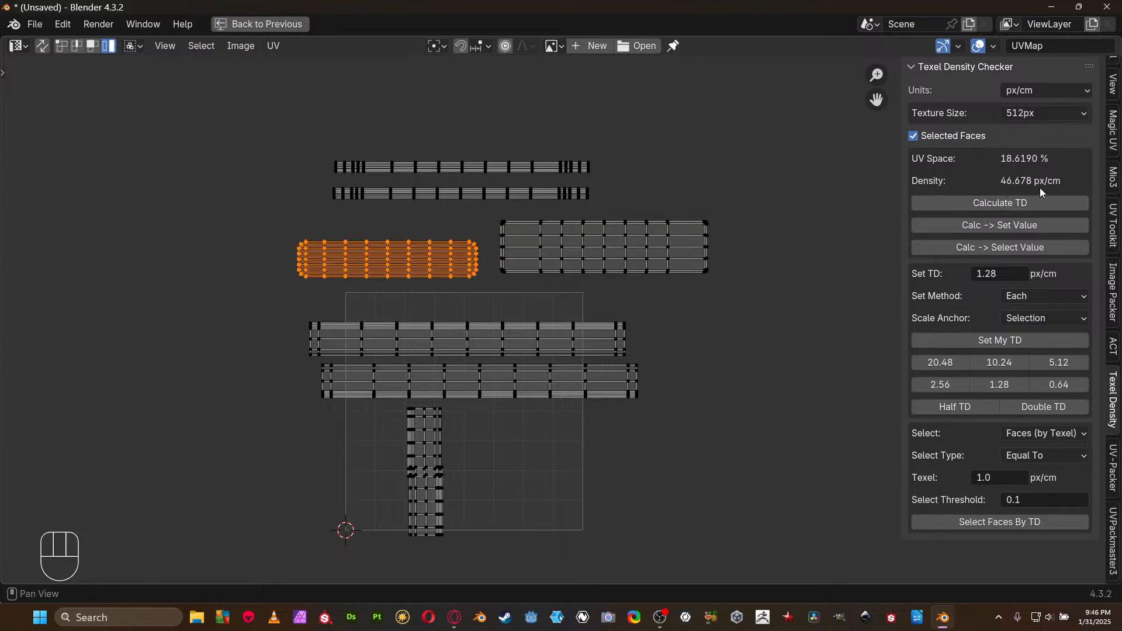
{"action": "left_click", "coordinate": [1044, 202]}
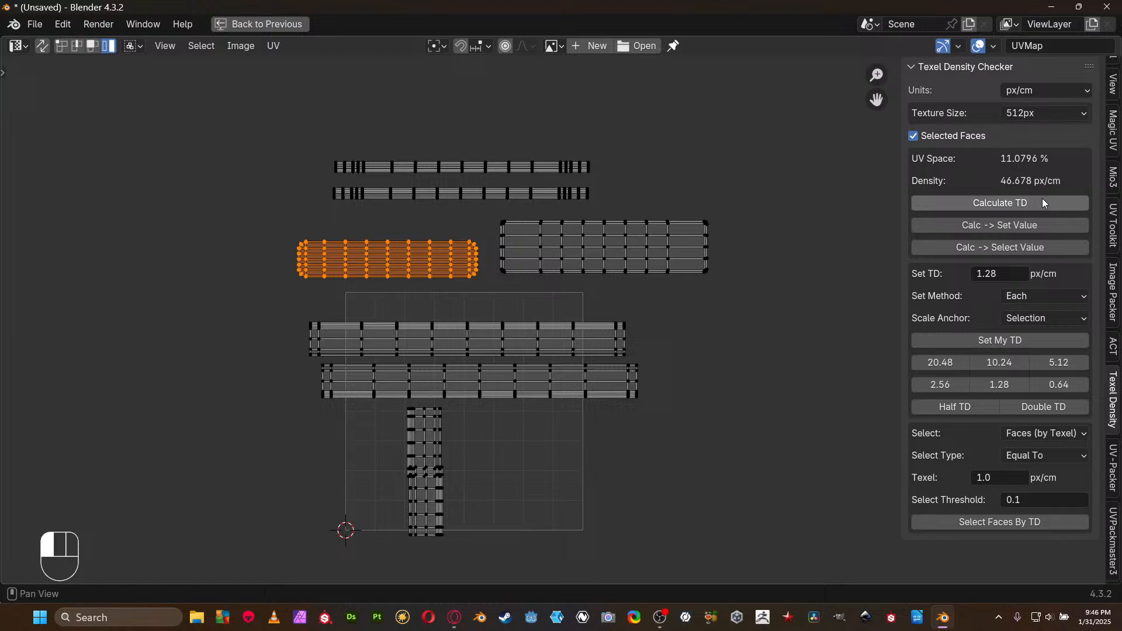
Calculate the texel density of the lower long gridified strip and compare it with the rounded island
{"action": "left_click", "coordinate": [478, 377]}
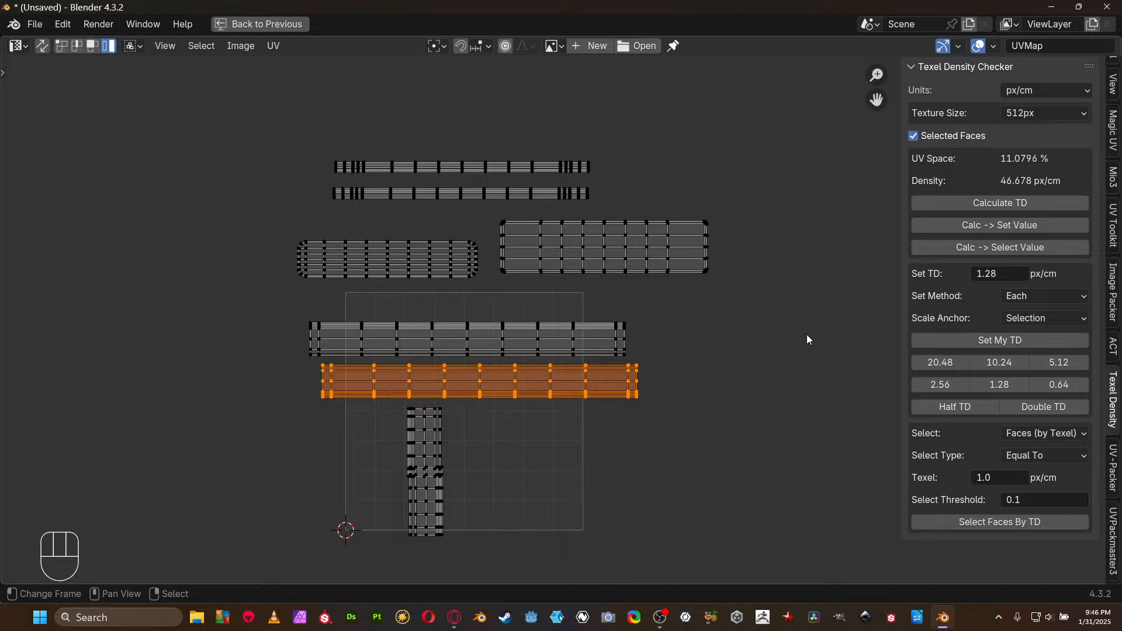
{"action": "left_click", "coordinate": [1005, 205]}
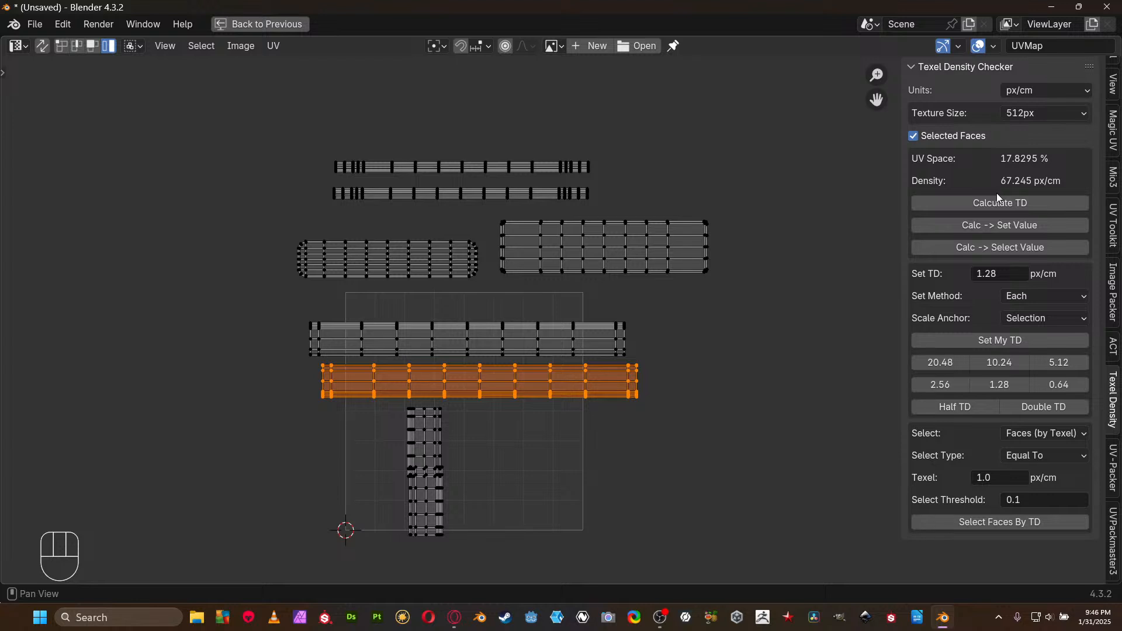
{"action": "left_click", "coordinate": [365, 264]}
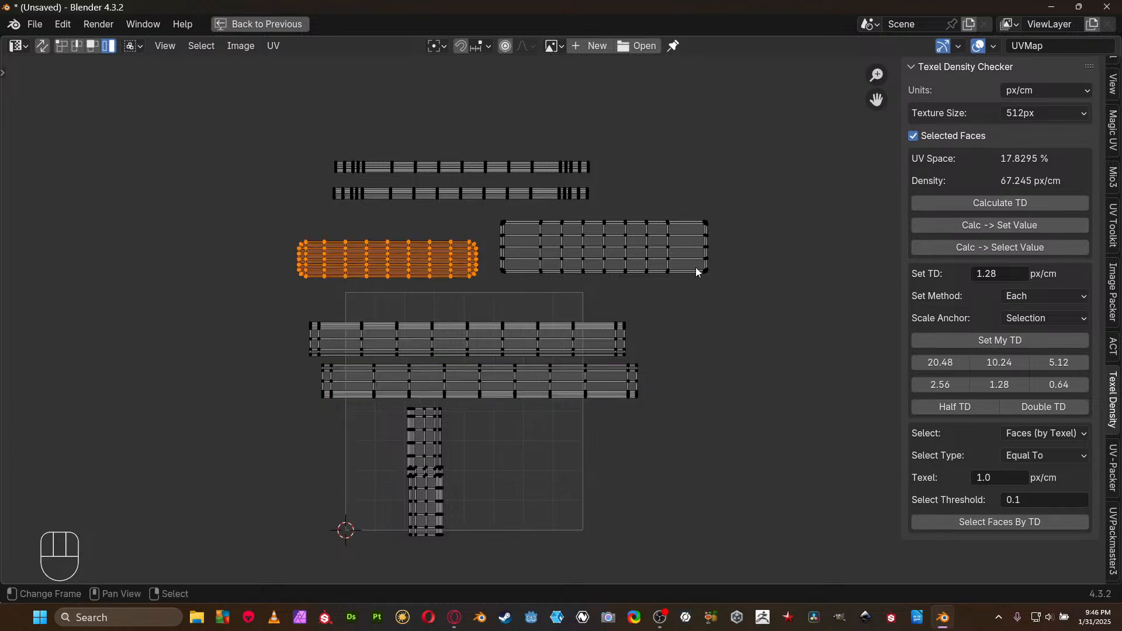
{"action": "left_click", "coordinate": [941, 202]}
Average the scale of all UV islands, then clear the selection
{"action": "left_click_drag", "start_coordinate": [226, 107], "coordinate": [809, 552]}
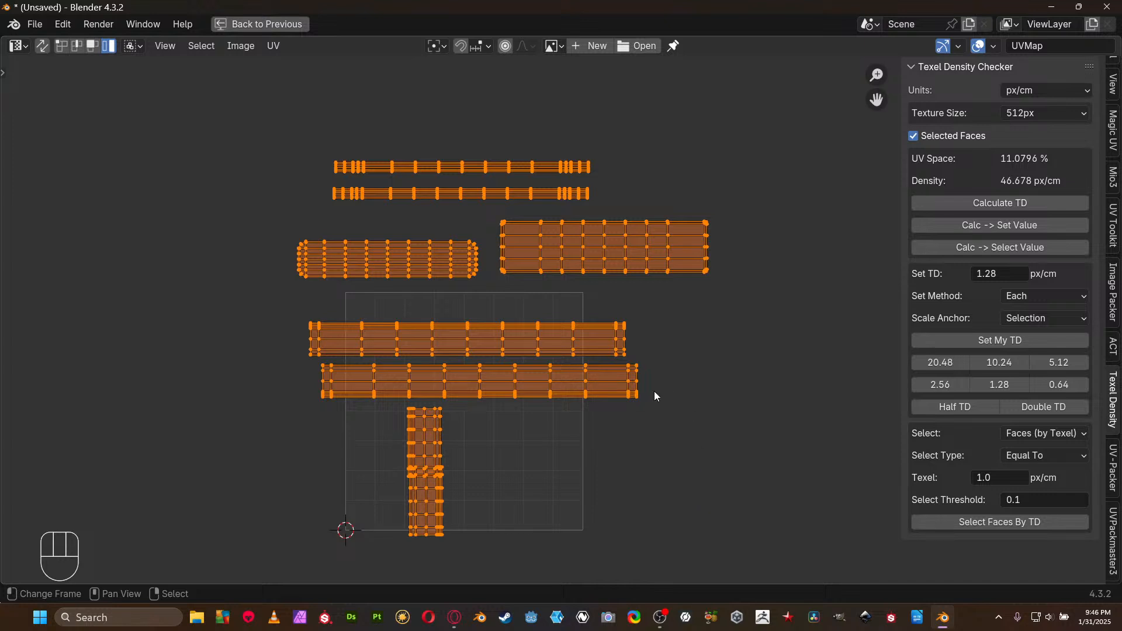
{"action": "key", "text": "ctrl"}
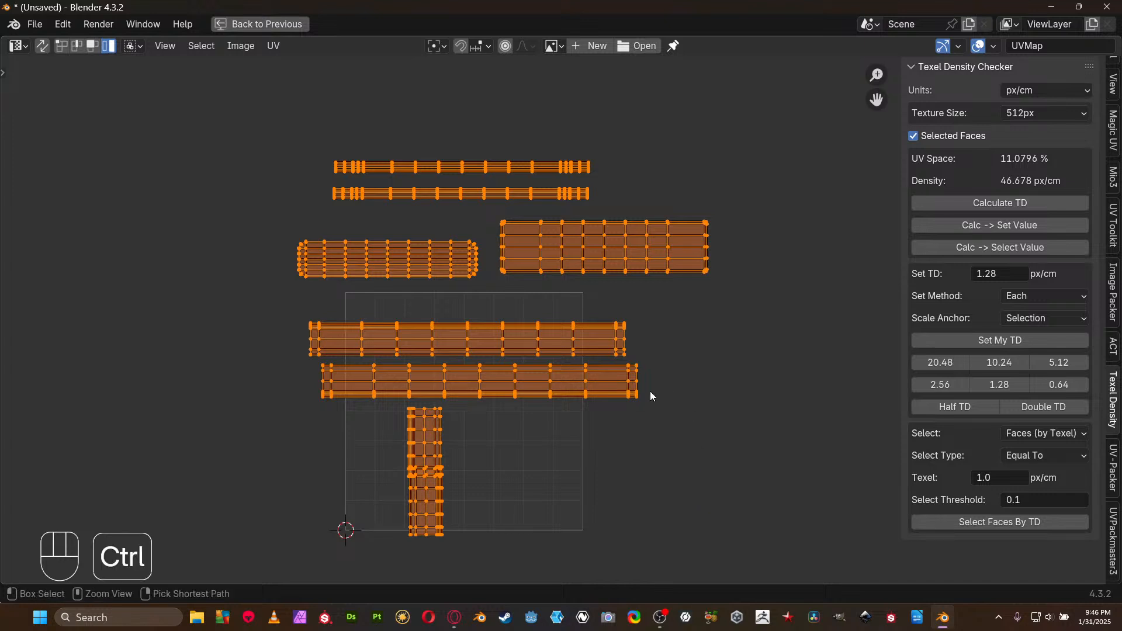
{"action": "key", "text": "ctrl+a"}
{"action": "left_click", "coordinate": [794, 301]}
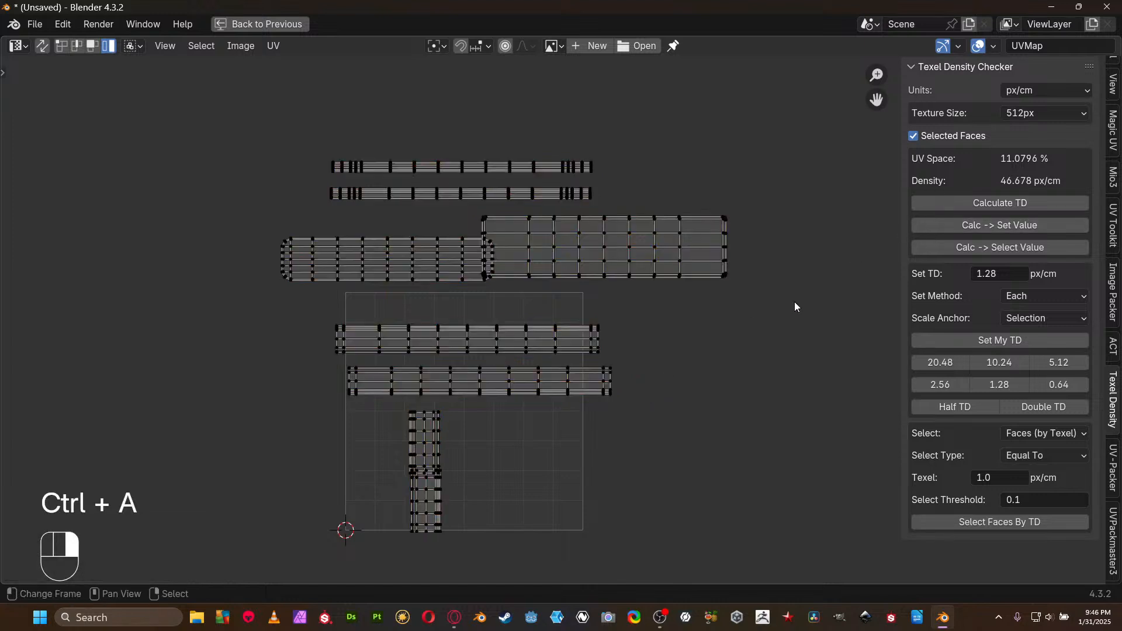
Recalculate the texel density of the wide rectangular island, the rounded island and the upper long strip
{"action": "left_click", "coordinate": [715, 245]}
{"action": "left_click", "coordinate": [1029, 198]}
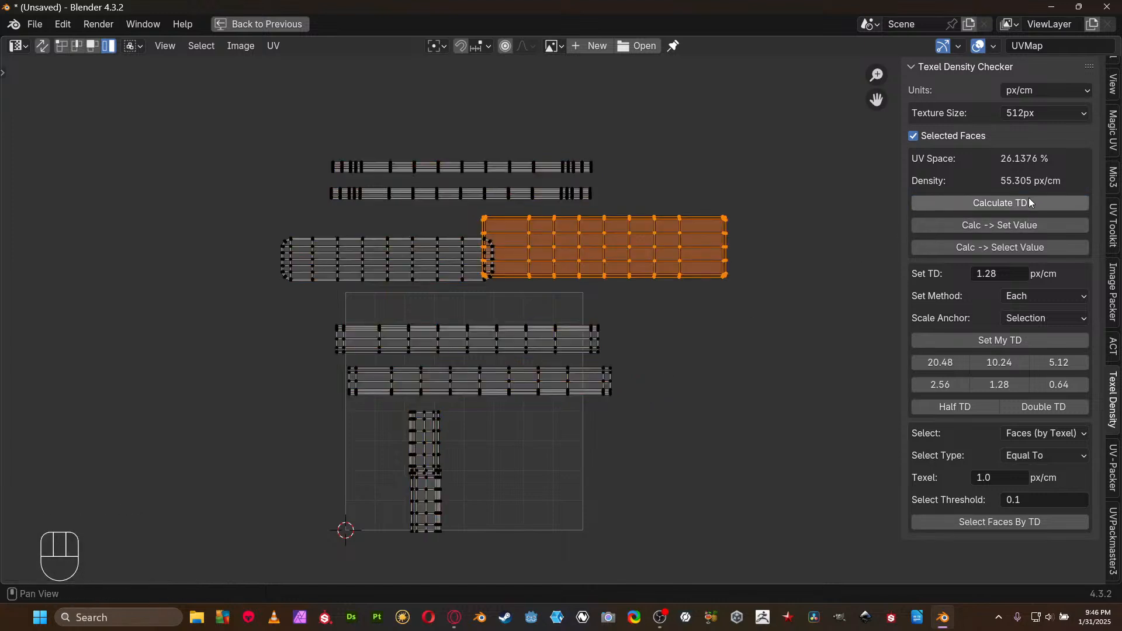
{"action": "left_click", "coordinate": [441, 269]}
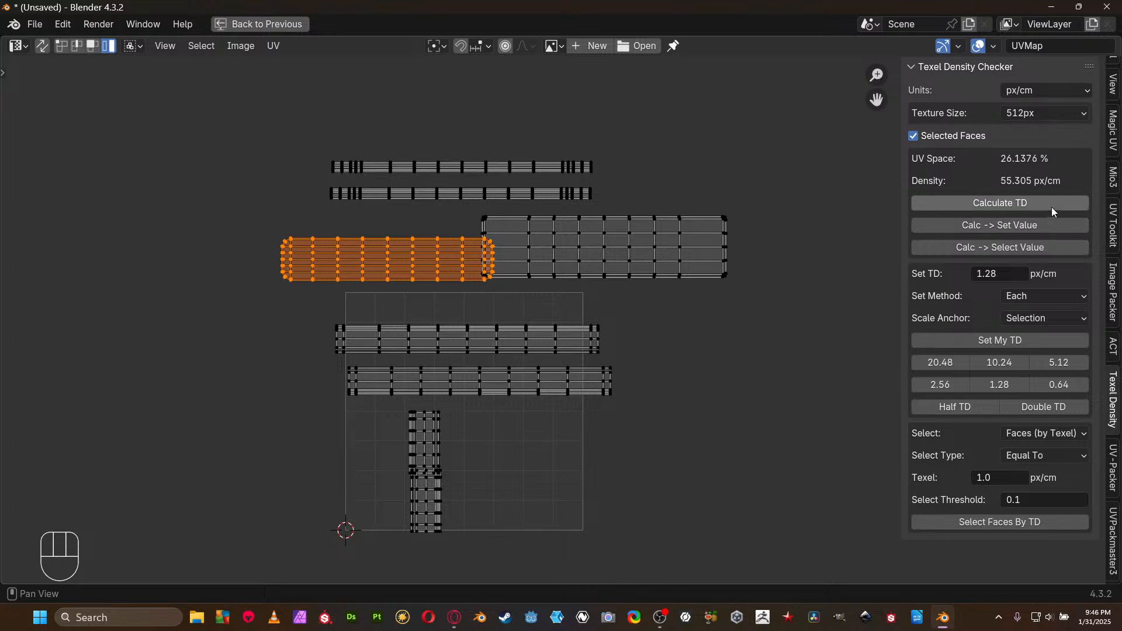
{"action": "left_click", "coordinate": [1052, 208]}
{"action": "left_click", "coordinate": [584, 335]}
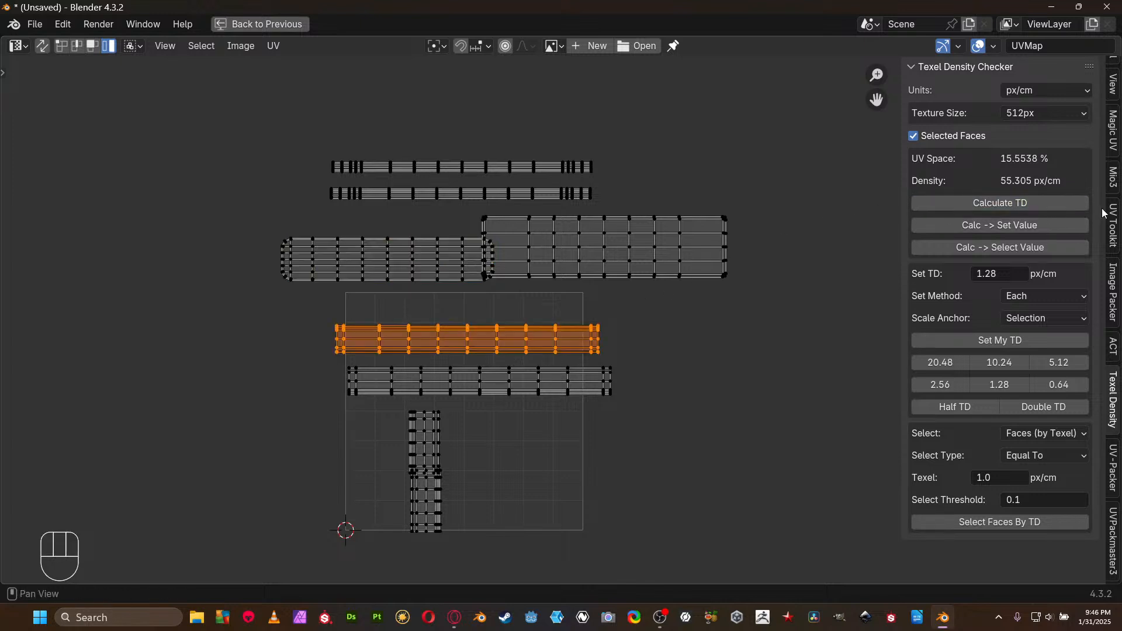
{"action": "left_click", "coordinate": [1070, 203]}
Reselect every UV island and apply Average Islands Scale again
{"action": "left_click_drag", "start_coordinate": [603, 576], "coordinate": [796, 575]}
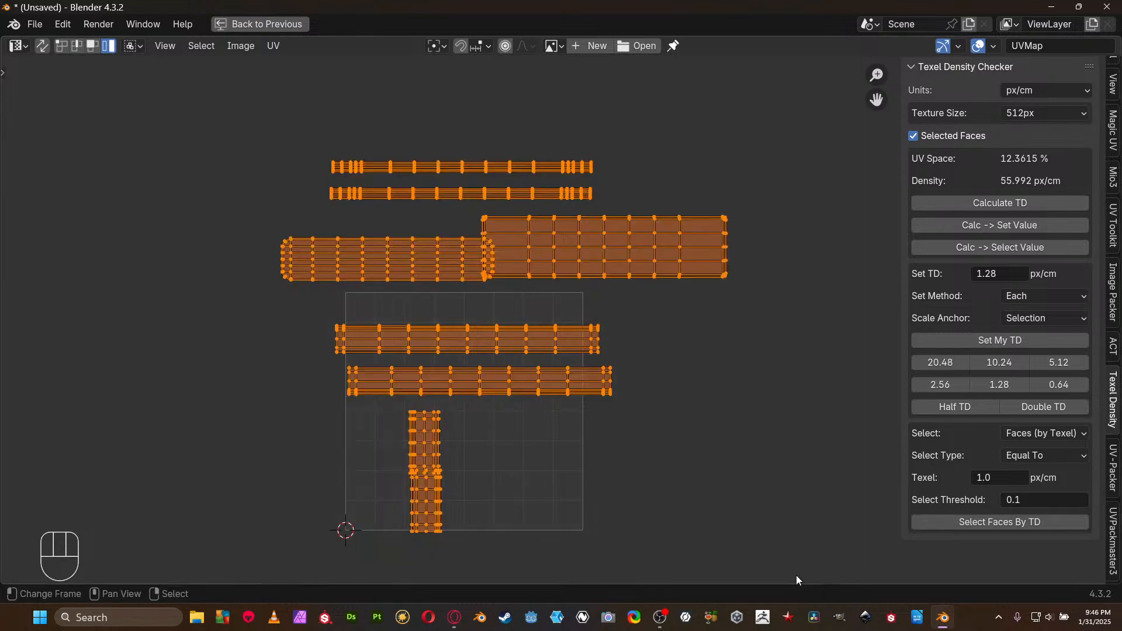
{"action": "key", "text": "ctrl+a"}
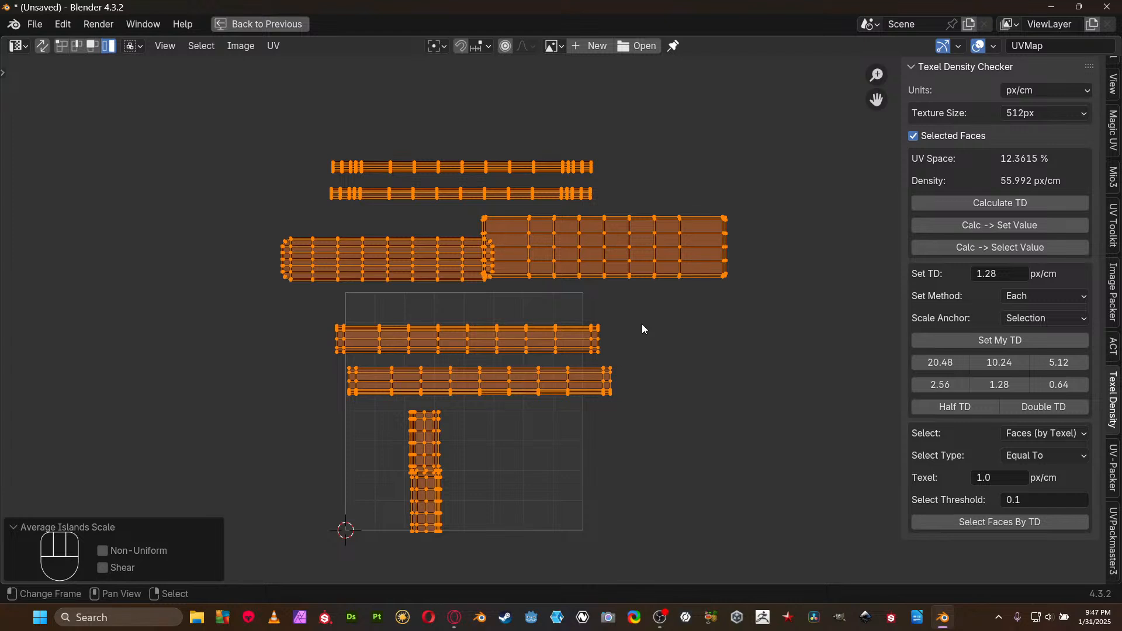
Try packing all islands with Exact Shape (Concave), Scale and Rotate enabled and a 0.000 margin, and undo the packing
{"action": "key", "text": "ctrl+p"}
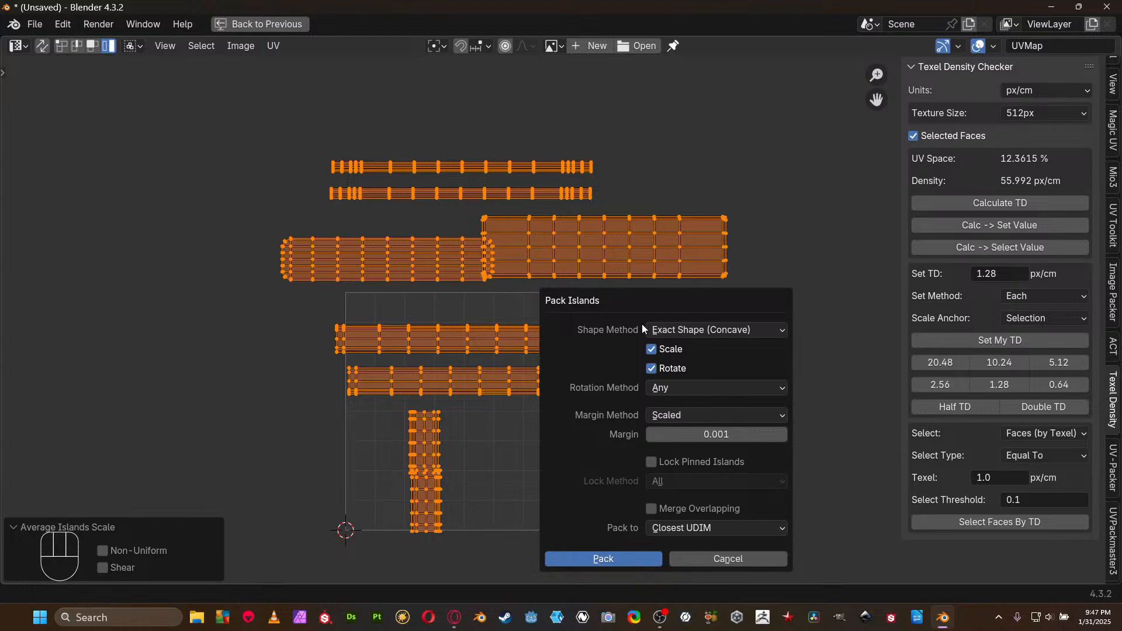
{"action": "left_click", "coordinate": [701, 329]}
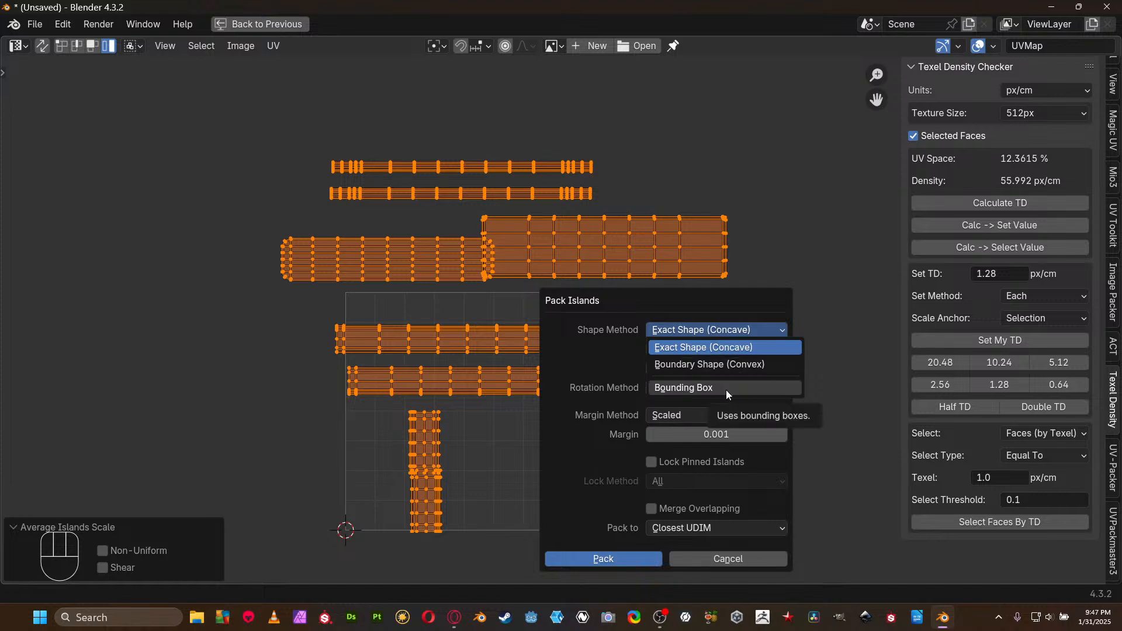
{"action": "left_click", "coordinate": [692, 347]}
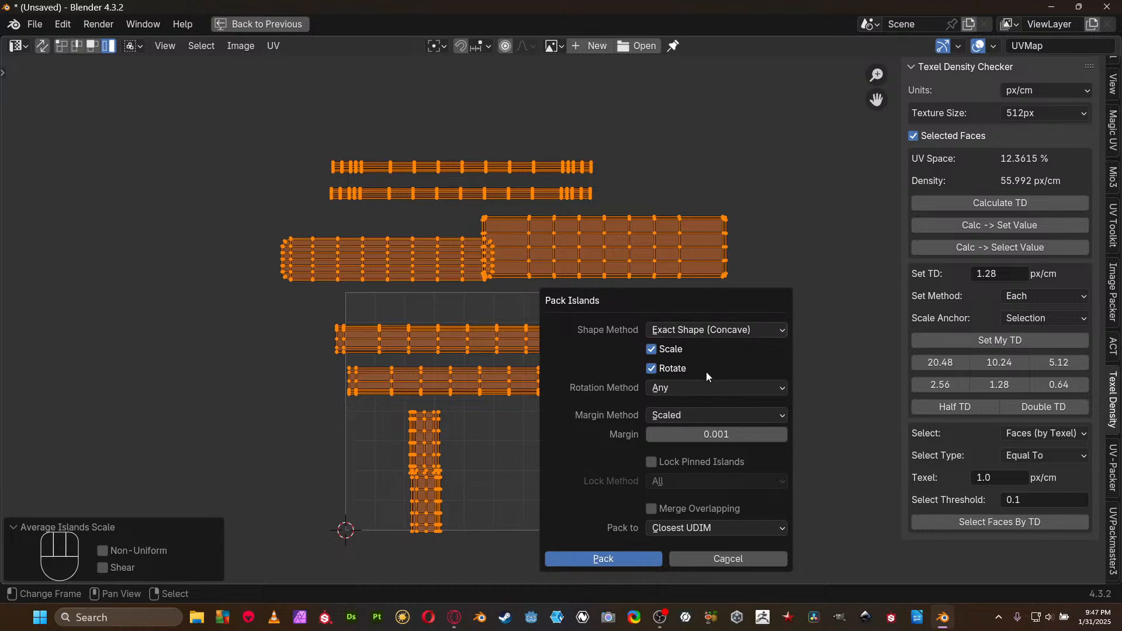
{"action": "left_click", "coordinate": [652, 367]}
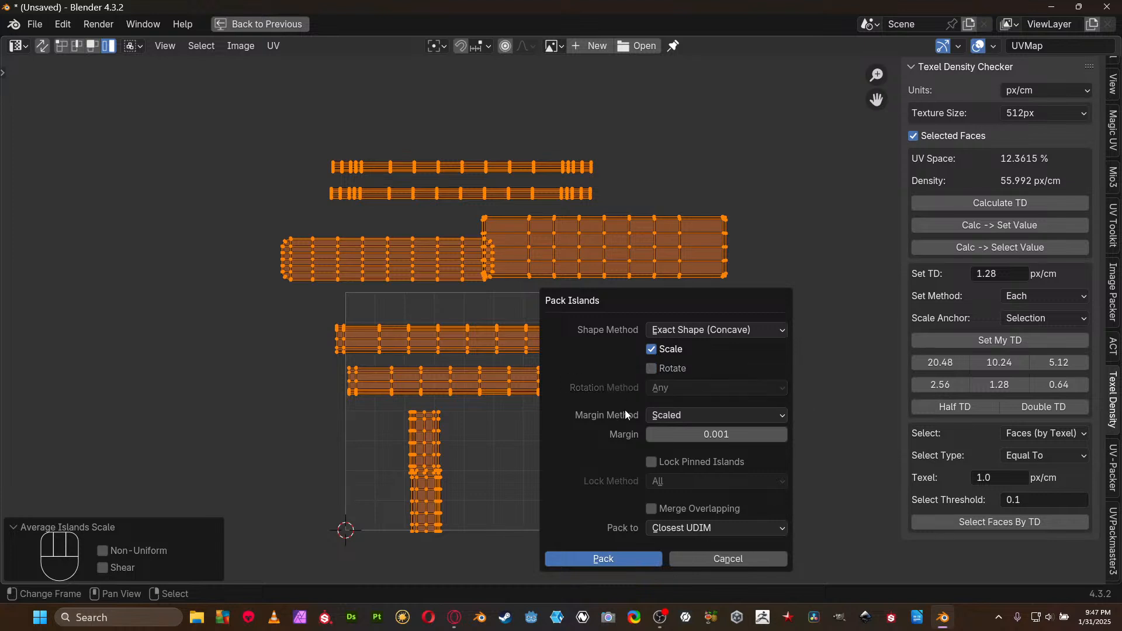
{"action": "left_click", "coordinate": [650, 371]}
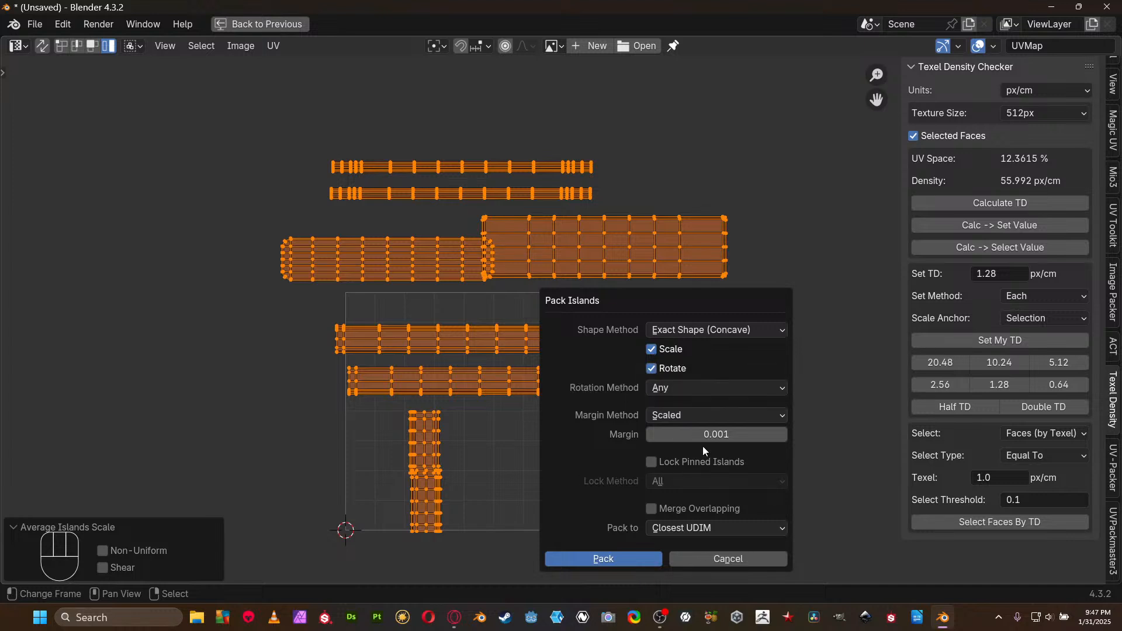
{"action": "left_click", "coordinate": [621, 554]}
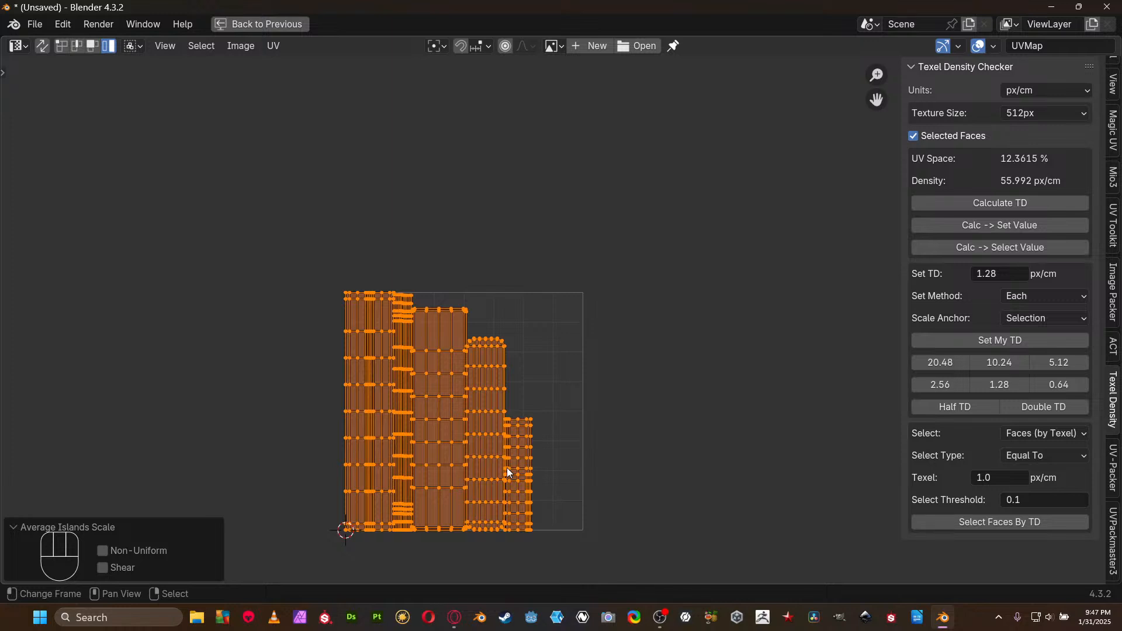
{"action": "key", "text": "ctrl+z"}
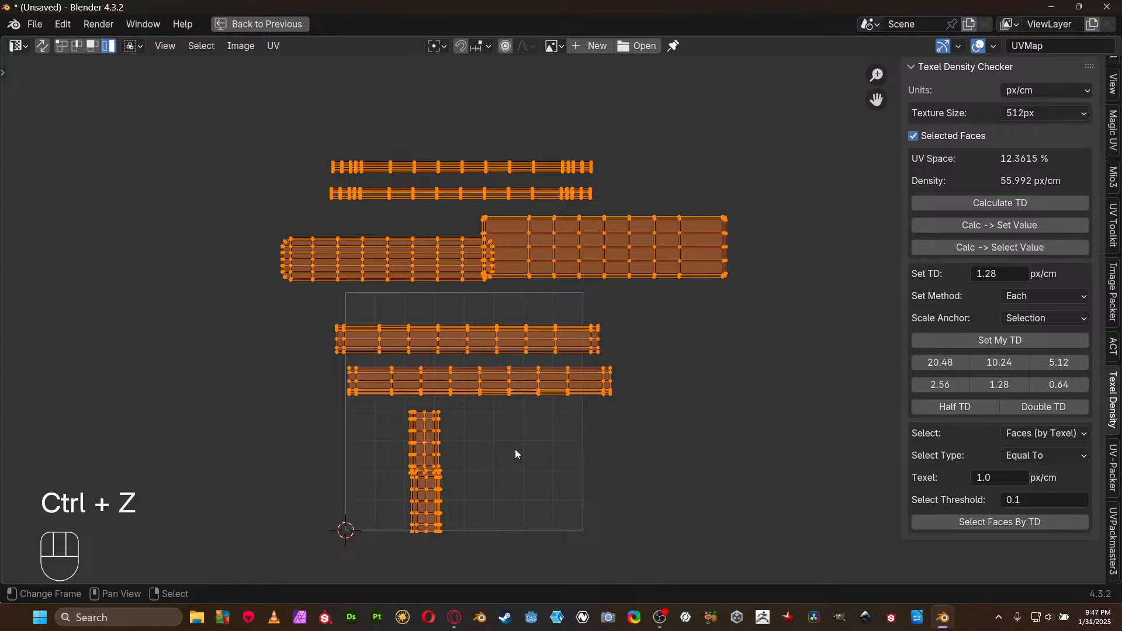
Pack all UV islands with Exact Shape (Concave) and Scale enabled, Rotate disabled, and a scaled margin of 0.016
{"action": "key", "text": "ctrl+p"}
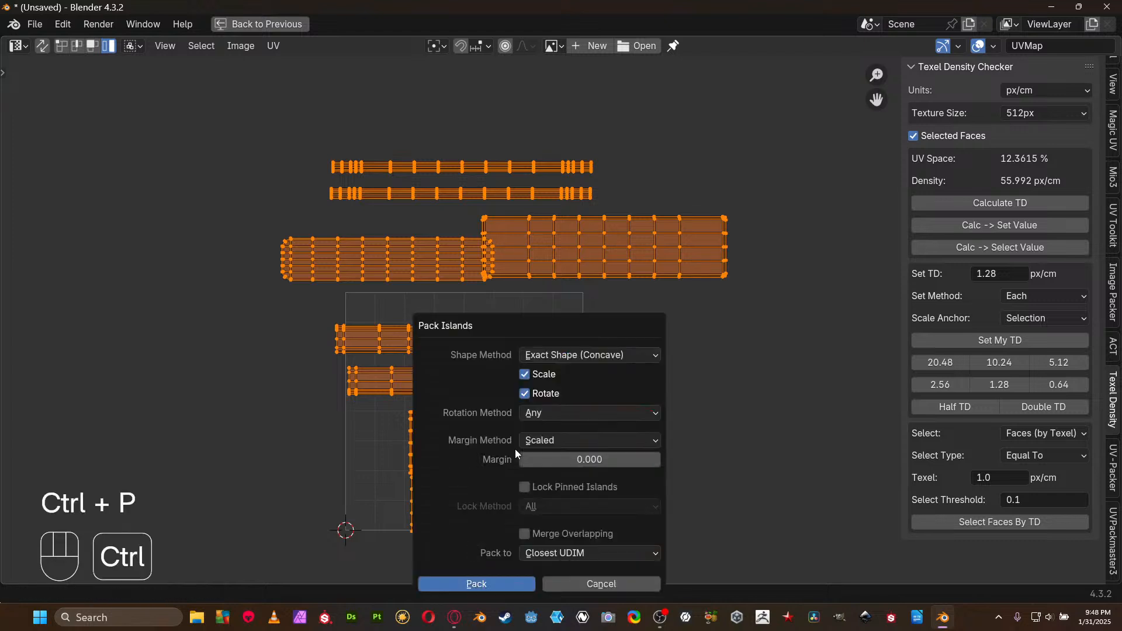
{"action": "left_click", "coordinate": [547, 393]}
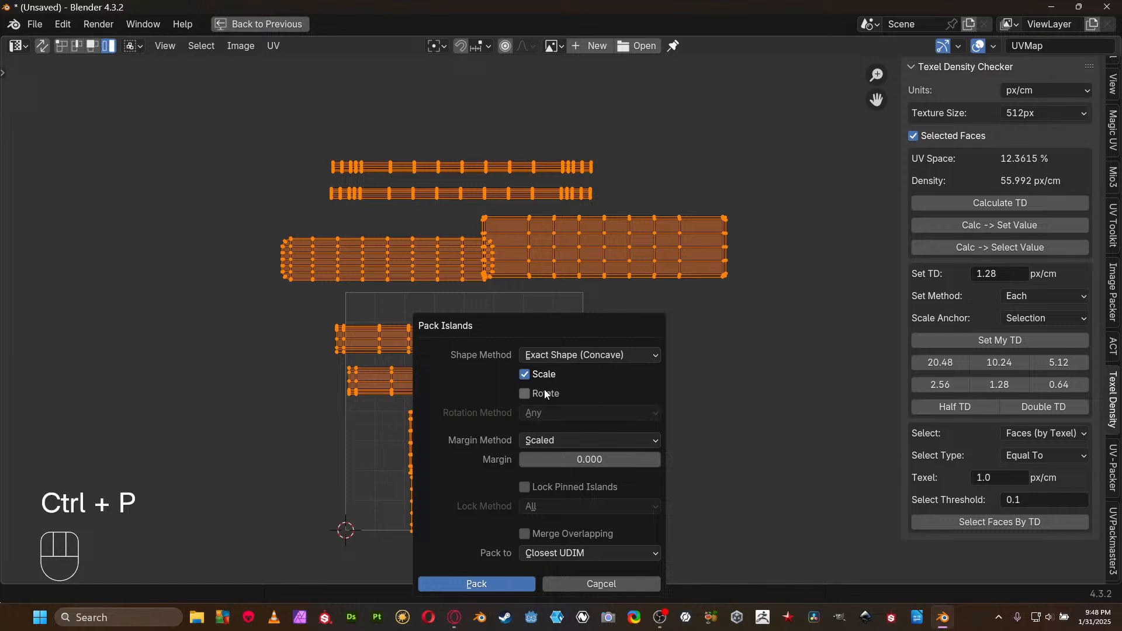
{"action": "left_click", "coordinate": [547, 460]}
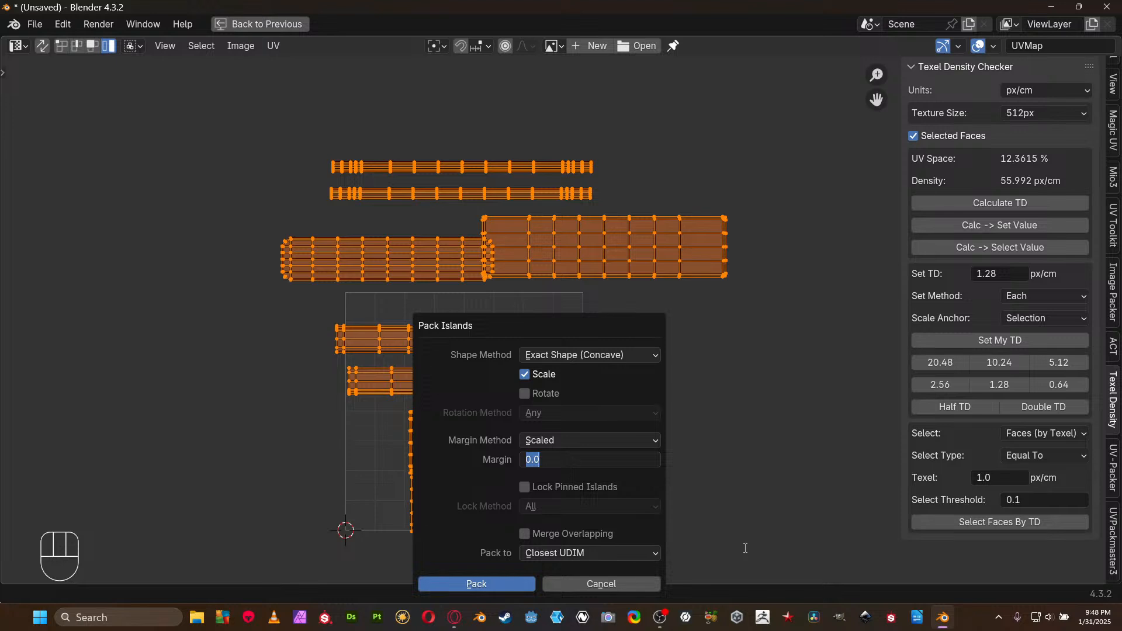
{"action": "type", "text": ".016"}
{"action": "key", "text": "Return"}
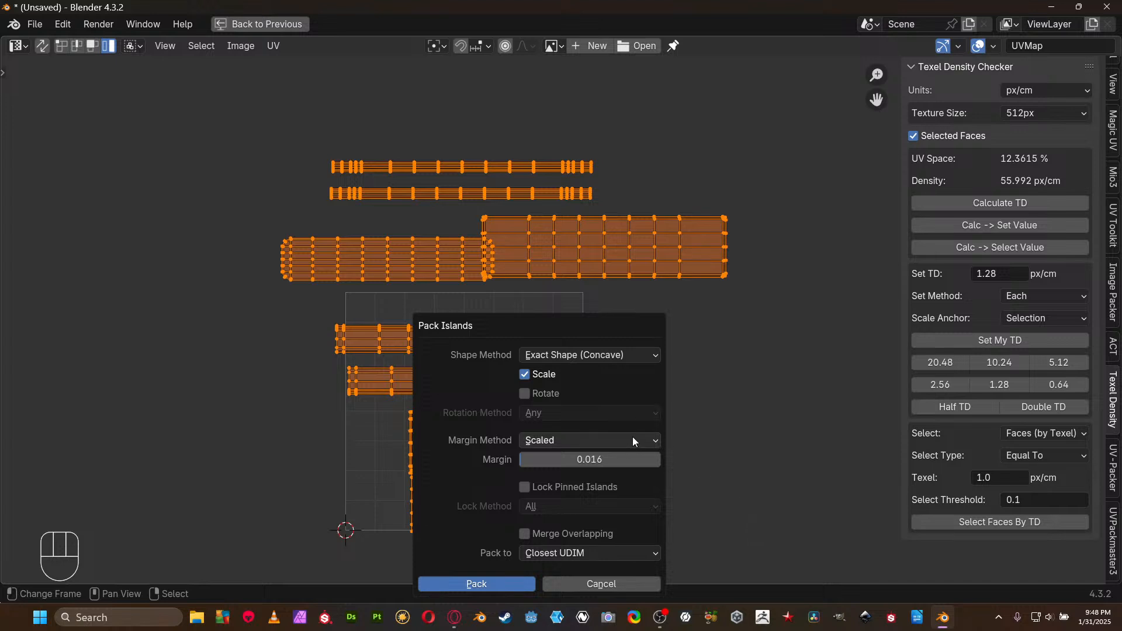
{"action": "left_click", "coordinate": [501, 582]}
Inspect the gaps between the packed islands, from the long strips up to the two small islands
{"action": "scroll", "coordinate": [507, 482], "scroll_direction": "up", "scroll_amount": 3}
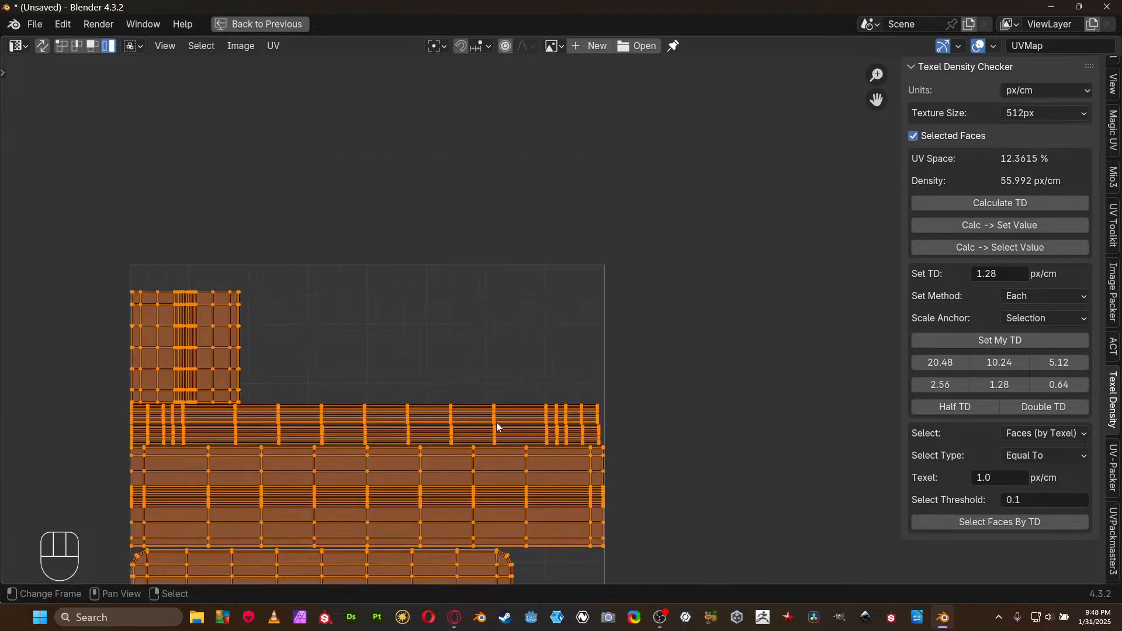
{"action": "middle_click_drag", "start_coordinate": [496, 422], "coordinate": [686, 239]}
{"action": "scroll", "coordinate": [571, 231], "scroll_direction": "up", "scroll_amount": 4}
{"action": "middle_click_drag", "start_coordinate": [434, 215], "coordinate": [578, 318]}
{"action": "scroll", "coordinate": [561, 304], "scroll_direction": "up", "scroll_amount": 3}
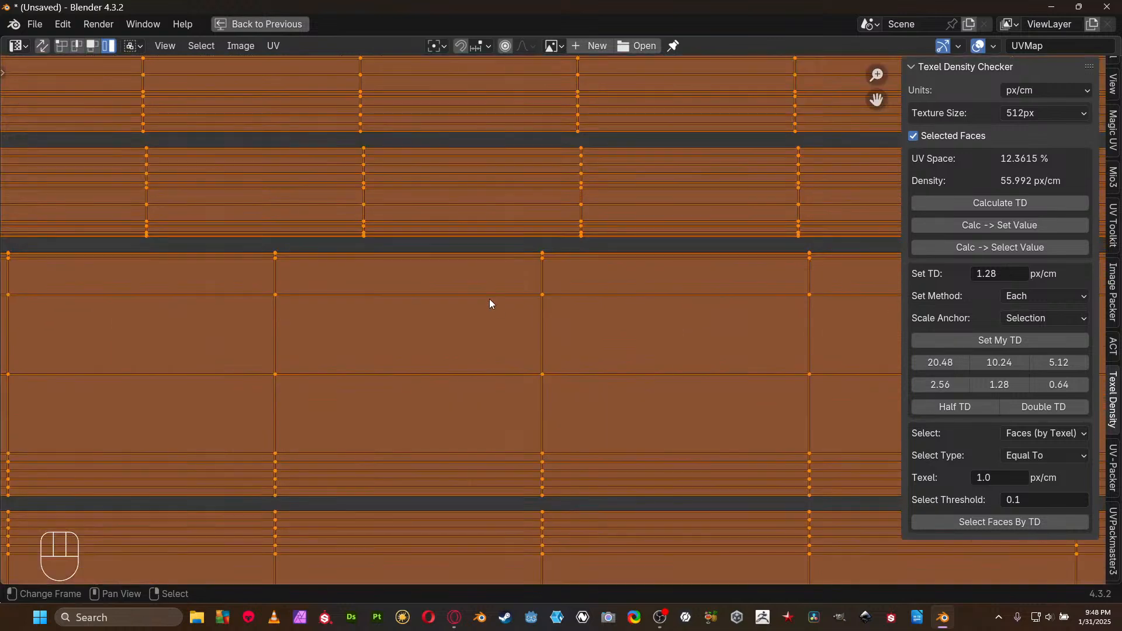
{"action": "middle_click_drag", "start_coordinate": [483, 181], "coordinate": [539, 263]}
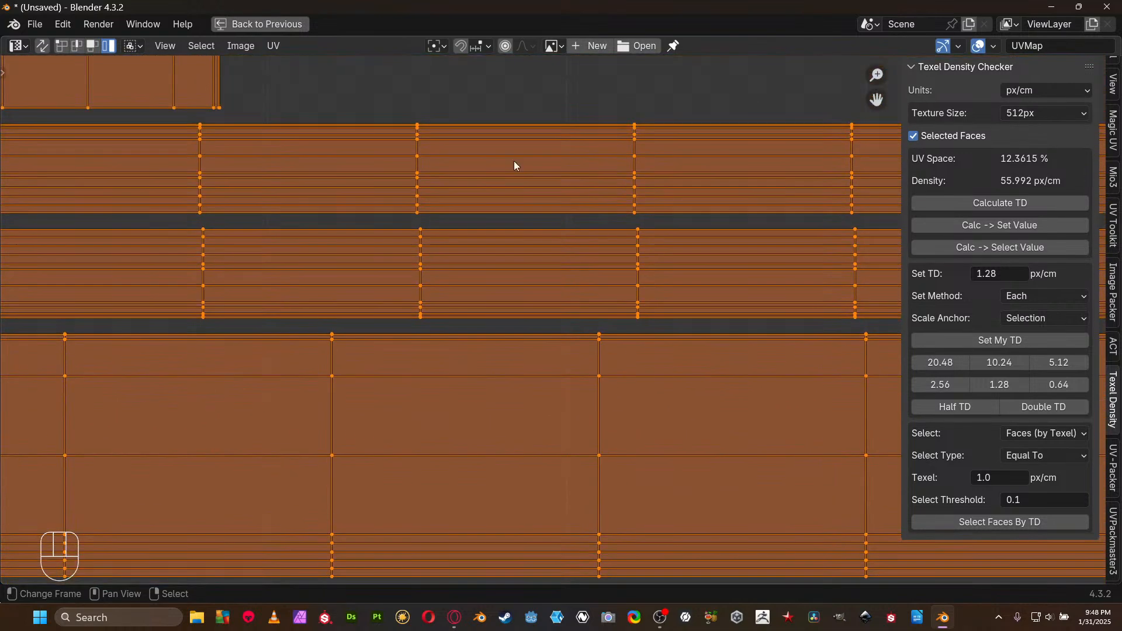
{"action": "middle_click_drag", "start_coordinate": [443, 224], "coordinate": [861, 378]}
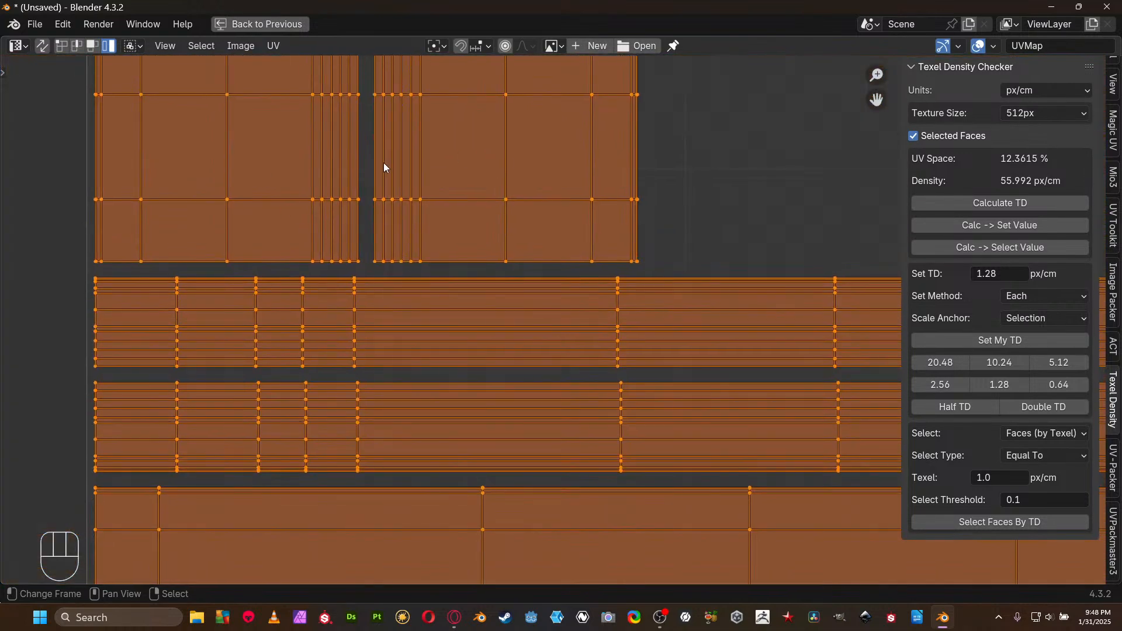
{"action": "scroll", "coordinate": [363, 313], "scroll_direction": "down", "scroll_amount": 8}
{"action": "middle_click_drag", "start_coordinate": [633, 440], "coordinate": [442, 362]}
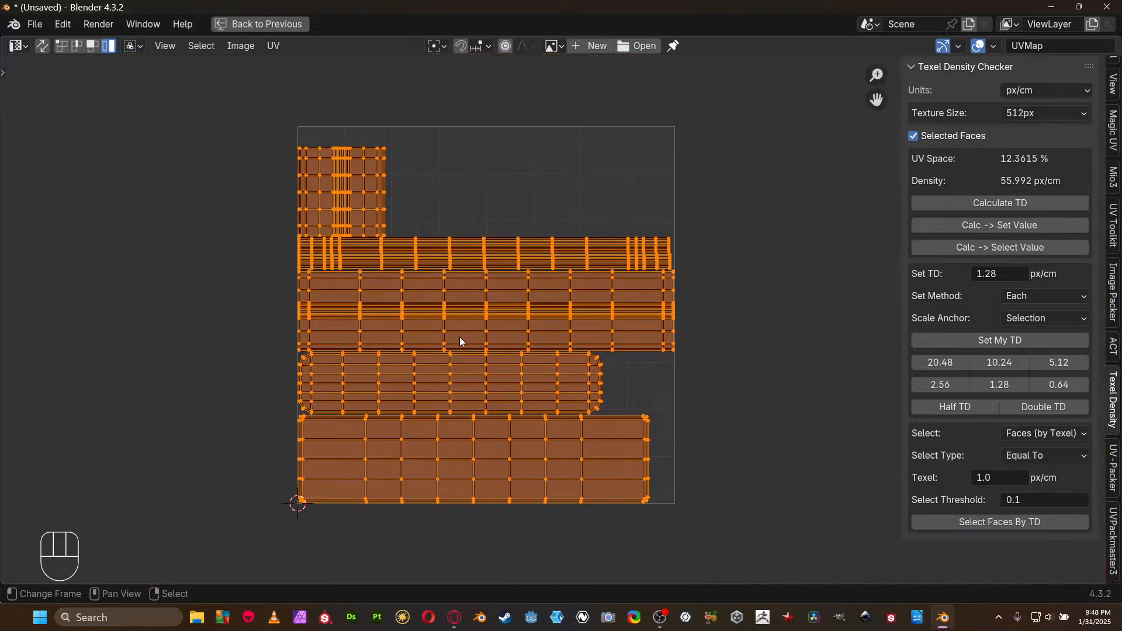
Select the two small islands, the thin strips and the long islands in turn to compare the groups in the packed layout
{"action": "right_click", "coordinate": [368, 183]}
{"action": "right_click", "coordinate": [320, 185], "text": "shift"}
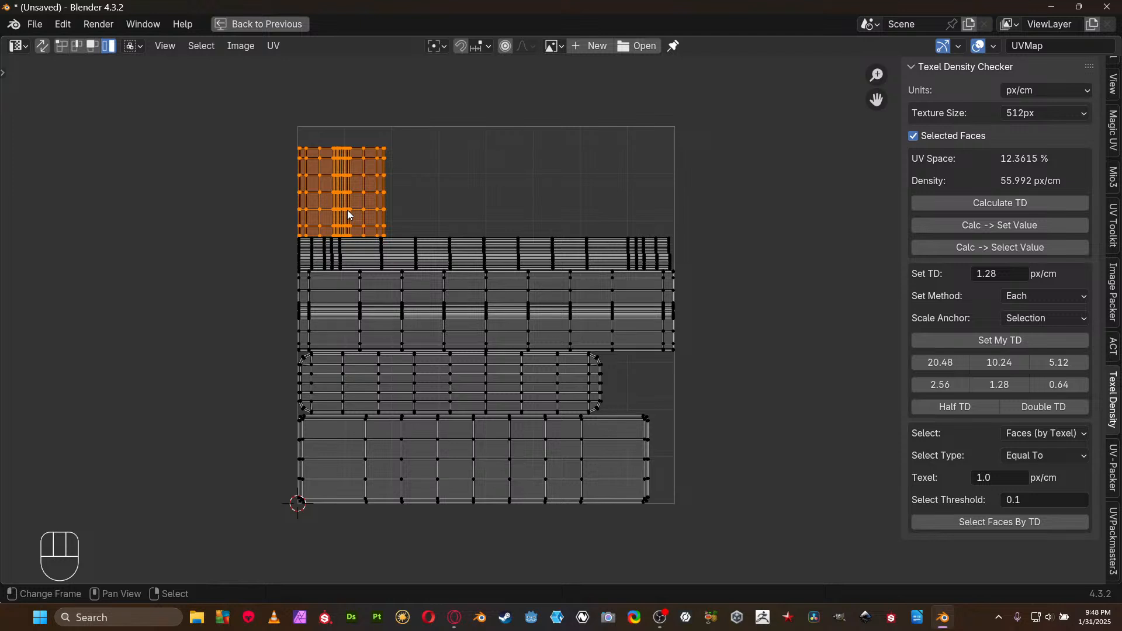
{"action": "left_click", "coordinate": [534, 254]}
{"action": "left_click", "coordinate": [535, 248], "text": "shift"}
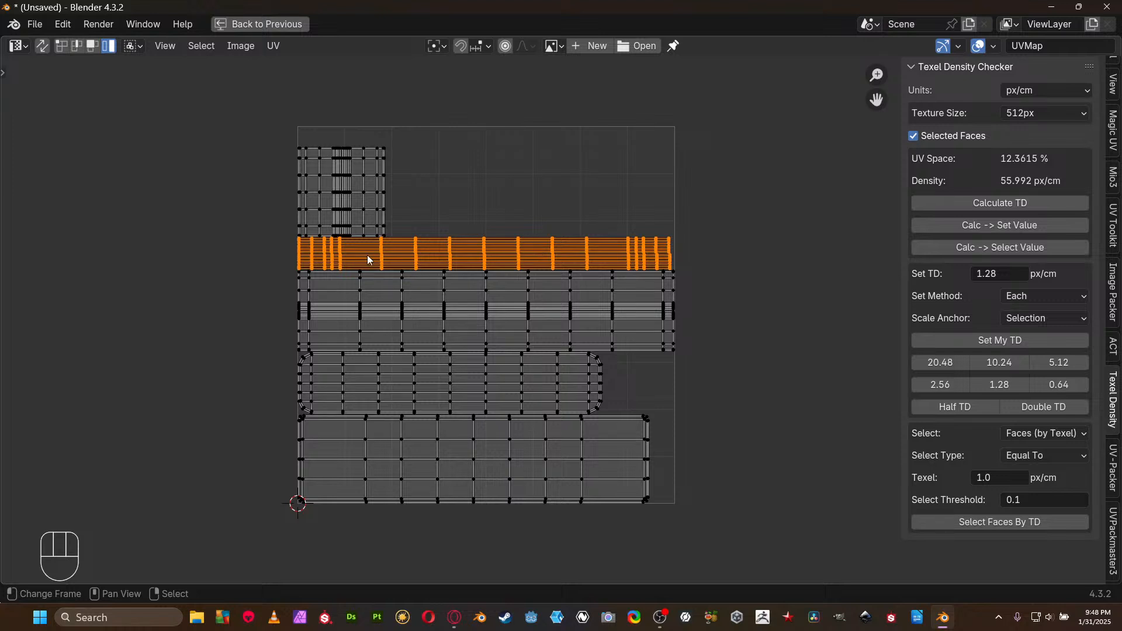
{"action": "left_click", "coordinate": [352, 200]}
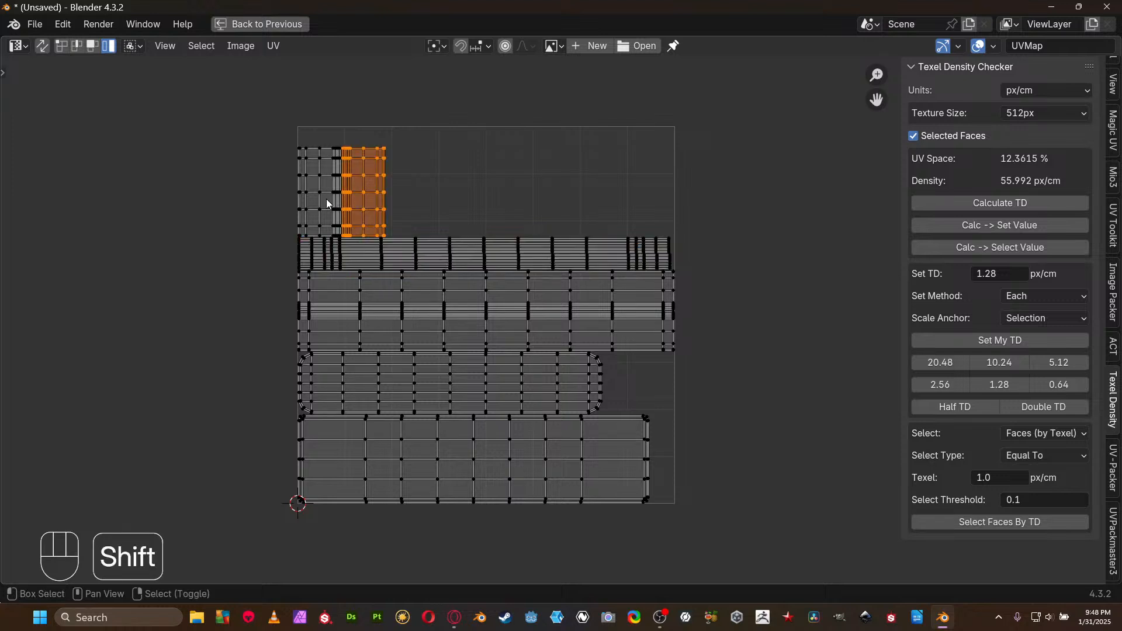
{"action": "left_click", "coordinate": [326, 198], "text": "shift"}
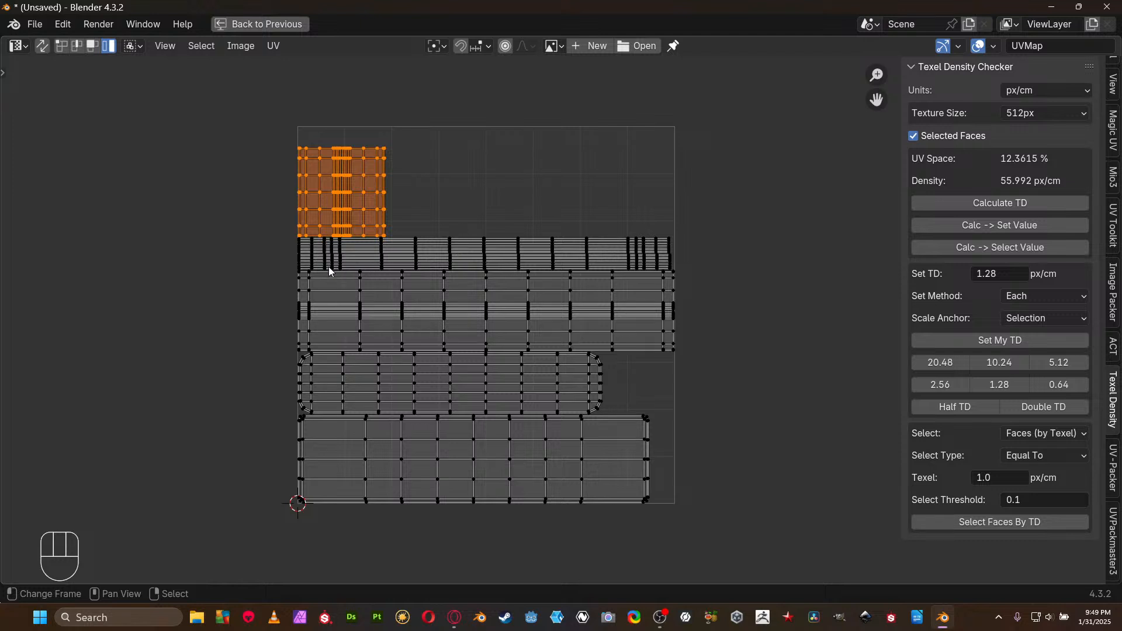
{"action": "right_click", "coordinate": [349, 256]}
{"action": "left_click_drag", "start_coordinate": [486, 212], "coordinate": [516, 526]}
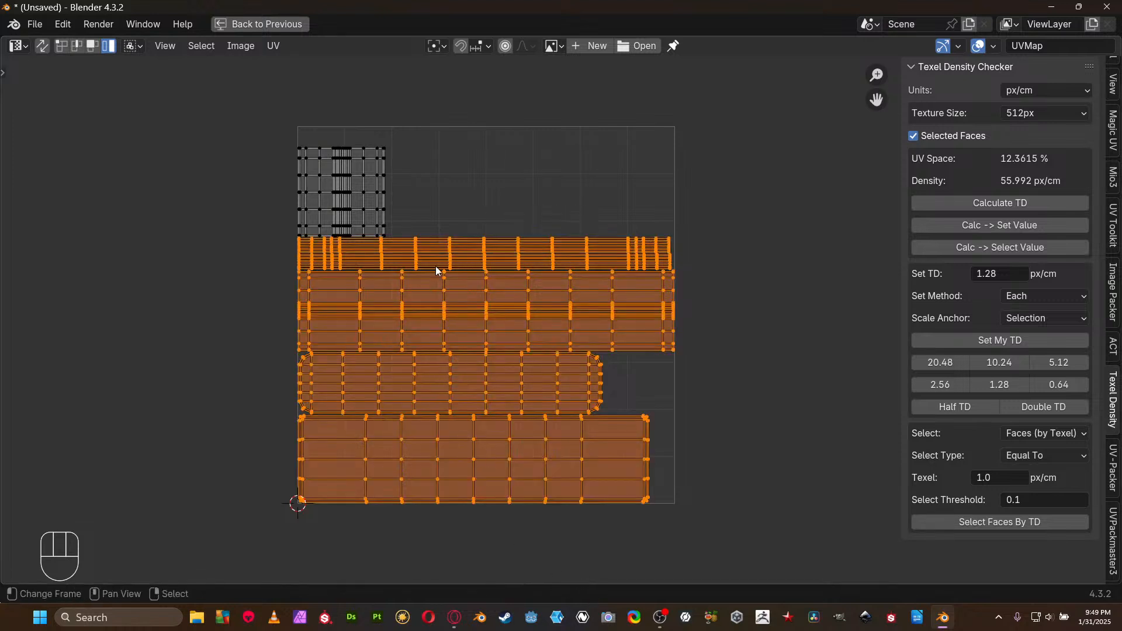
{"action": "left_click_drag", "start_coordinate": [270, 166], "coordinate": [555, 200]}
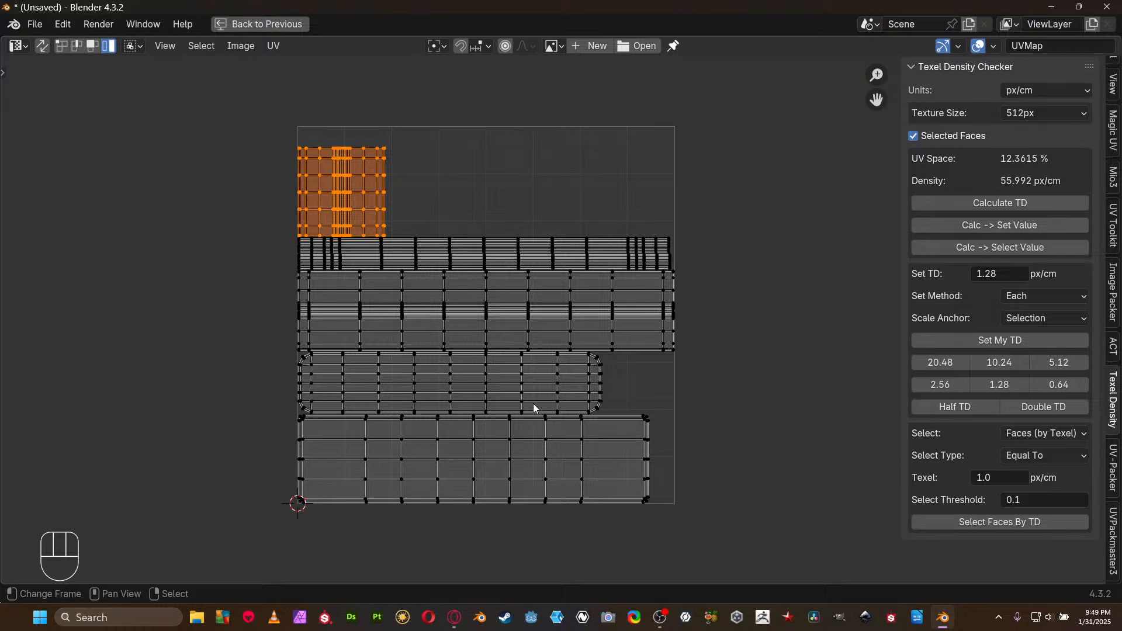
Select all UV islands and repack them with the scaled margin set to 0.032
{"action": "key", "text": "a"}
{"action": "key", "text": "ctrl"}
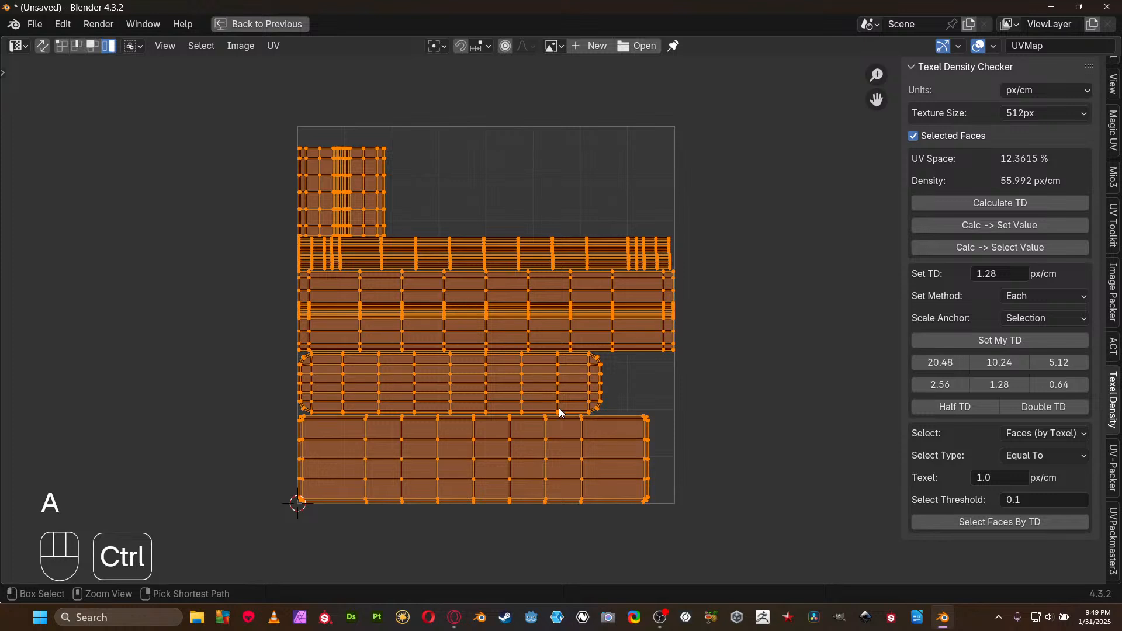
{"action": "key", "text": "ctrl+p"}
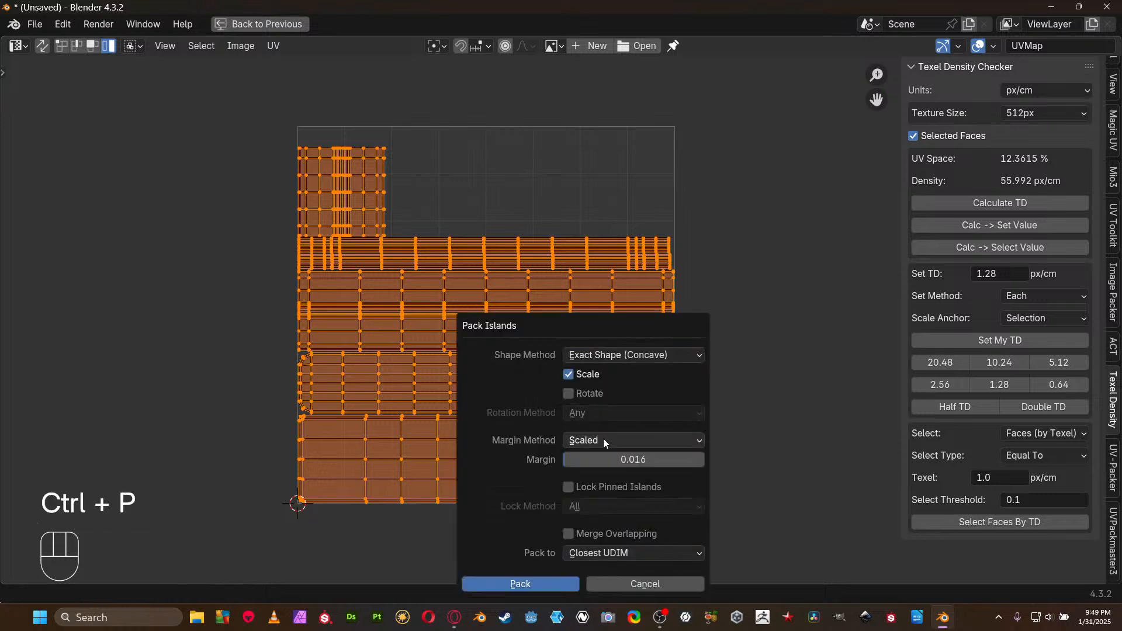
{"action": "left_click", "coordinate": [609, 461]}
{"action": "type", "text": "."}
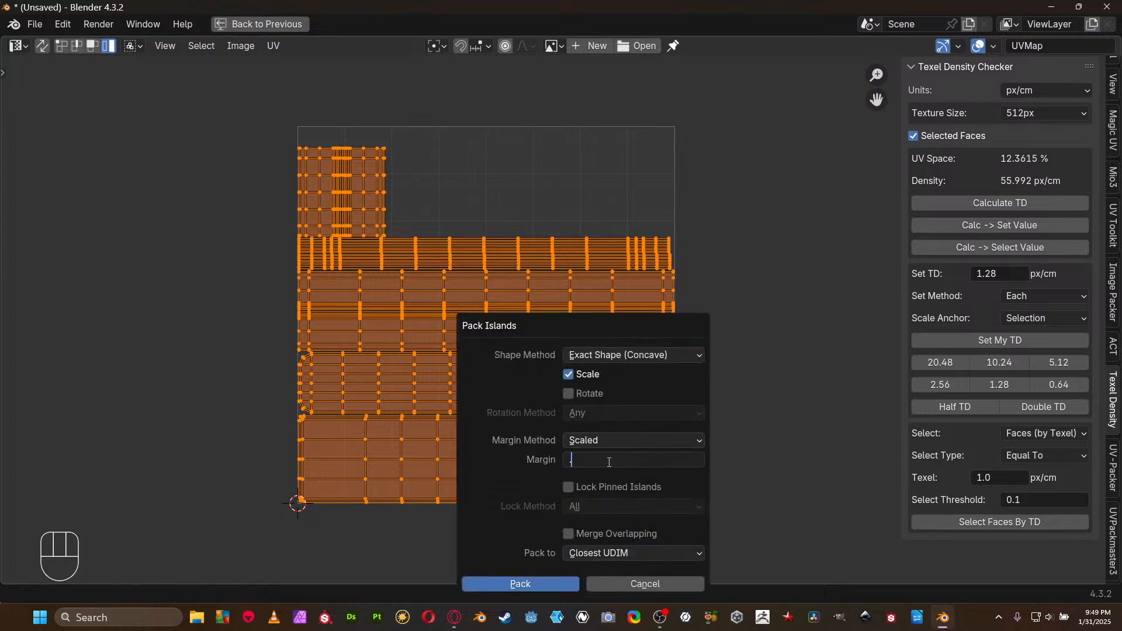
{"action": "type", "text": "032"}
{"action": "key", "text": "Return"}
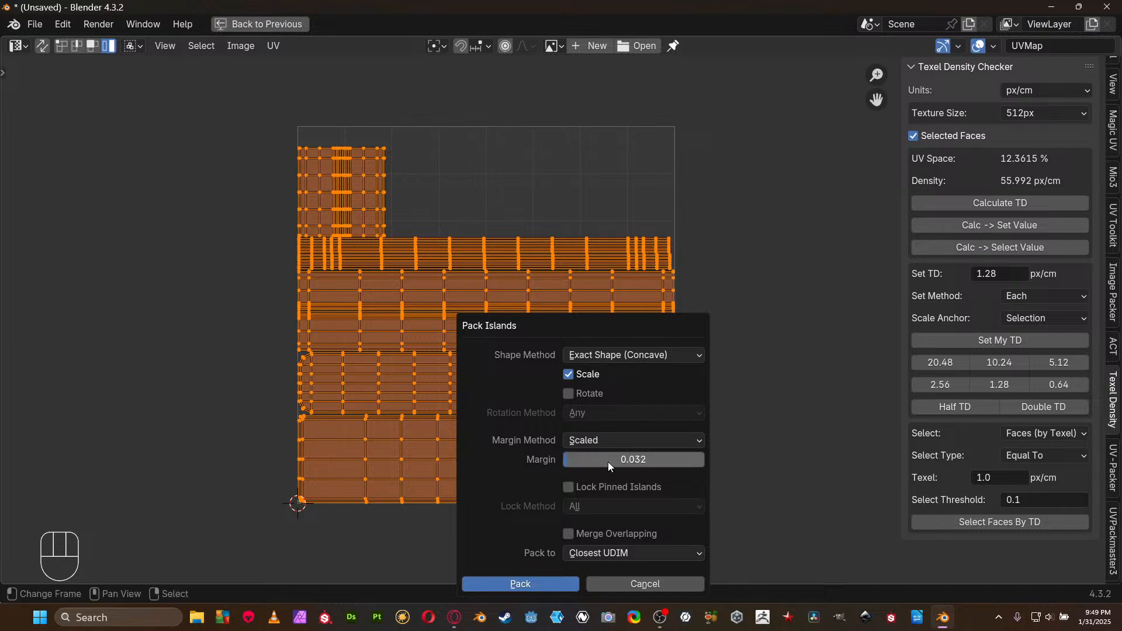
{"action": "left_click", "coordinate": [518, 585]}
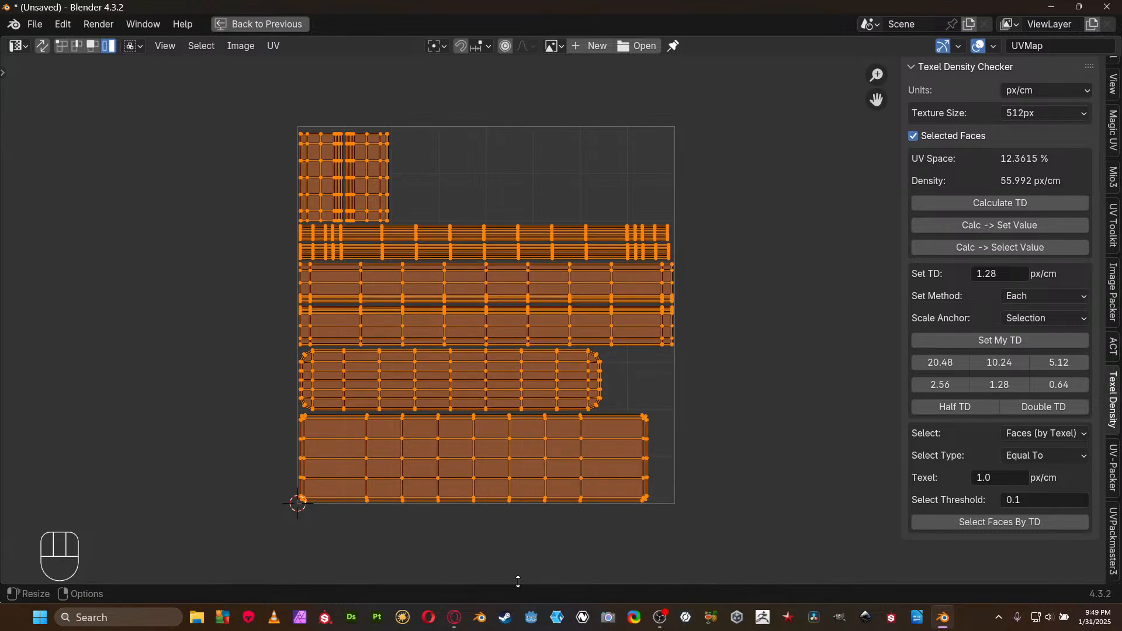
Examine the spacing between the repacked islands, especially around the two small islands and the thin strips below them
{"action": "scroll", "coordinate": [342, 310], "scroll_direction": "up", "scroll_amount": 1}
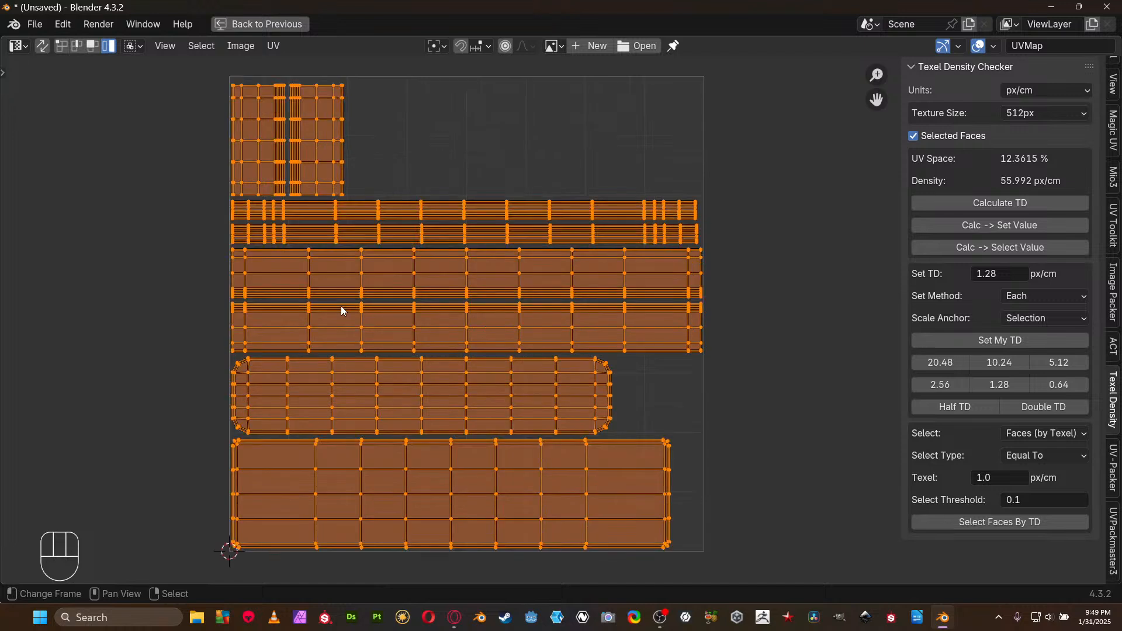
{"action": "middle_click_drag", "start_coordinate": [343, 310], "coordinate": [480, 397]}
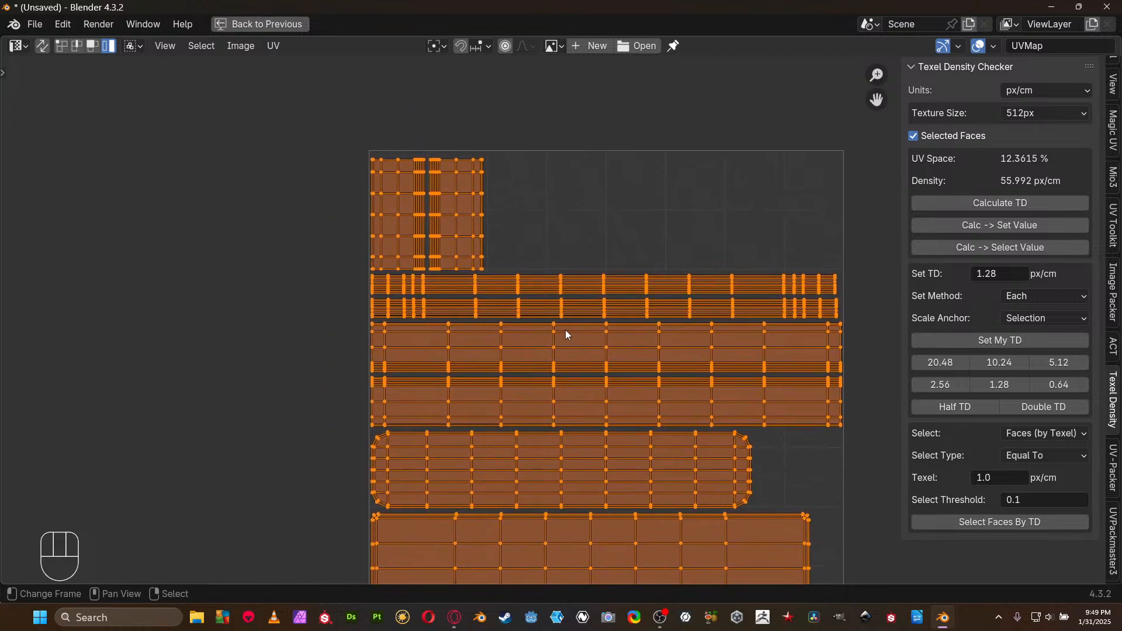
{"action": "scroll", "coordinate": [566, 329], "scroll_direction": "up", "scroll_amount": 5}
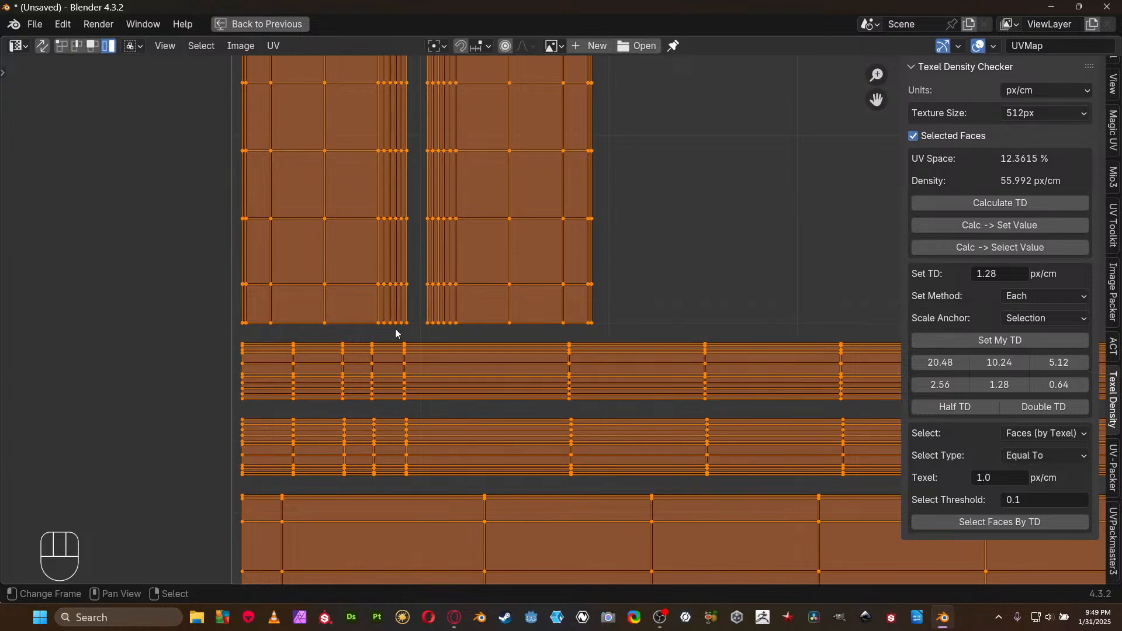
{"action": "scroll", "coordinate": [383, 319], "scroll_direction": "up", "scroll_amount": 6}
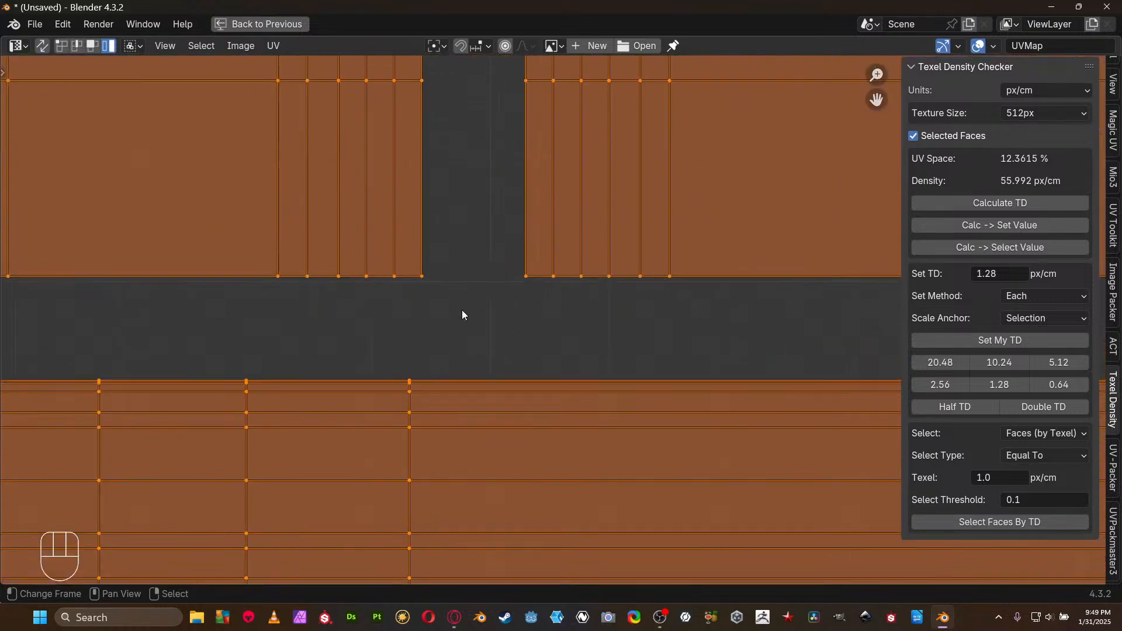
{"action": "middle_click_drag", "start_coordinate": [457, 309], "coordinate": [553, 328]}
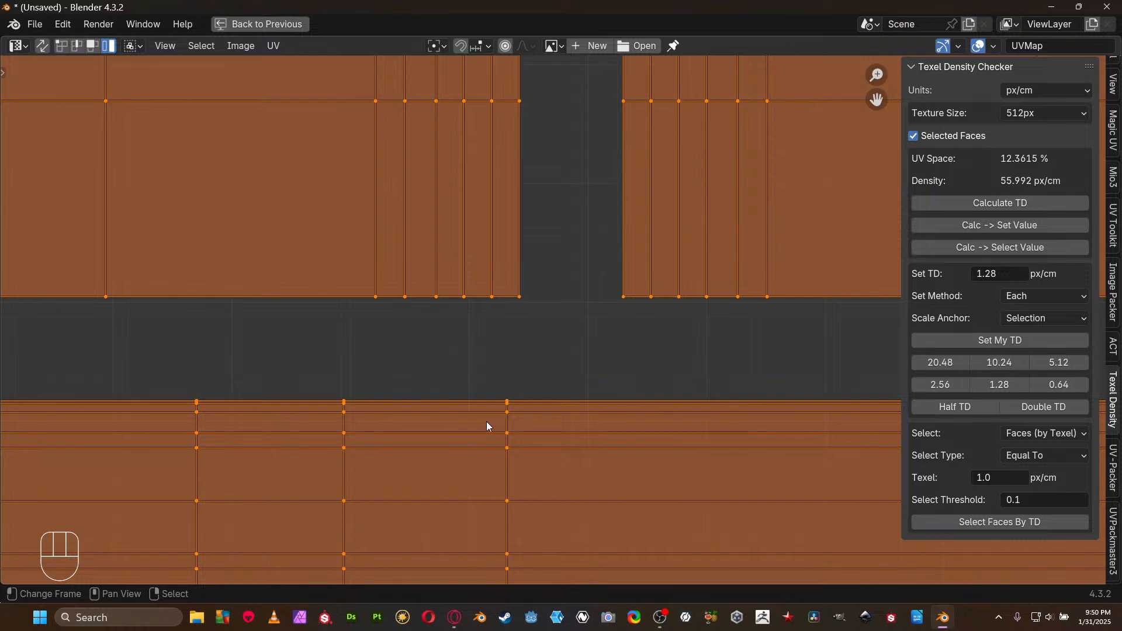
{"action": "scroll", "coordinate": [490, 424], "scroll_direction": "down", "scroll_amount": 3}
{"action": "scroll", "coordinate": [505, 352], "scroll_direction": "down", "scroll_amount": 4}
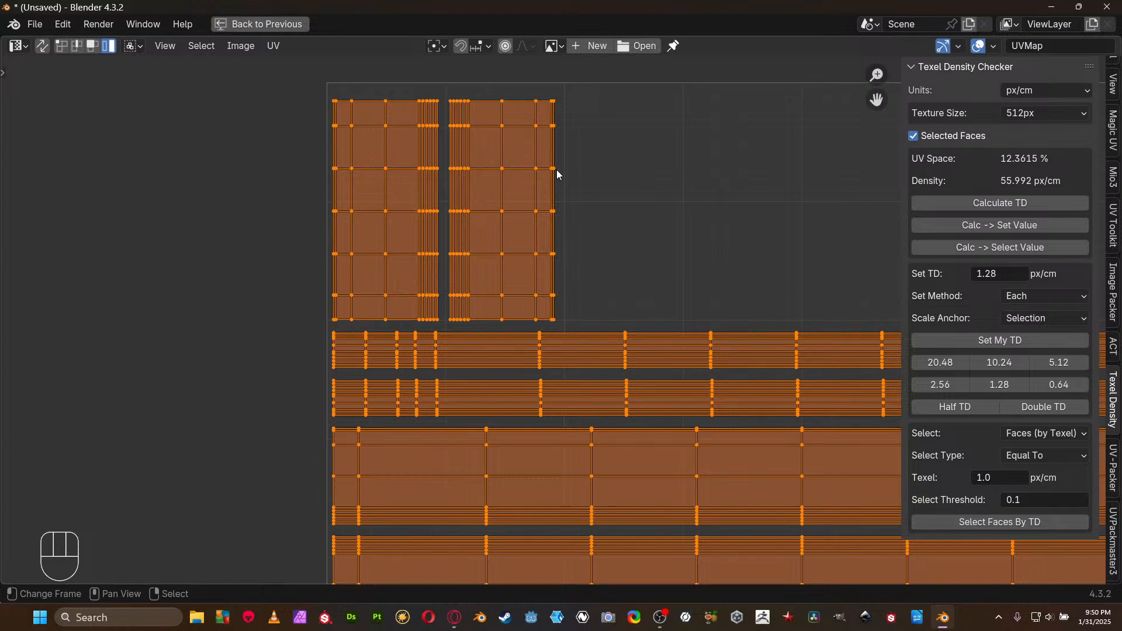
{"action": "middle_click_drag", "start_coordinate": [562, 225], "coordinate": [426, 224]}
{"action": "scroll", "coordinate": [497, 197], "scroll_direction": "down", "scroll_amount": 4}
Restore the full workspace layout and show the material properties of the Plastic_Metallic_m material
{"action": "key", "text": "ctrl+space"}
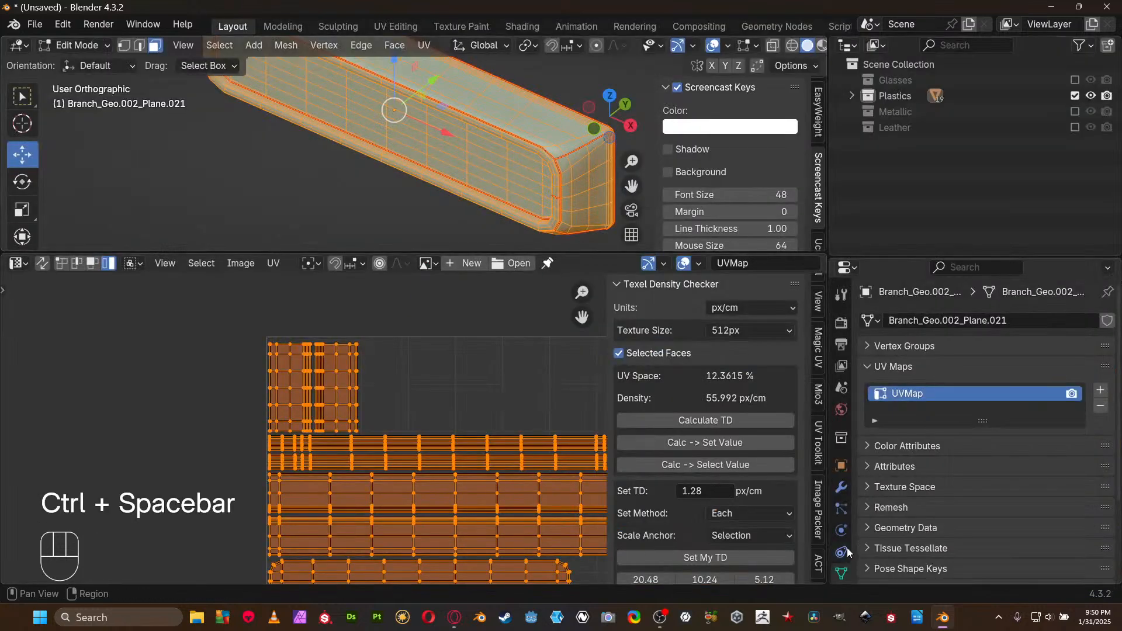
{"action": "scroll", "coordinate": [847, 549], "scroll_direction": "down", "scroll_amount": 2}
{"action": "left_click", "coordinate": [842, 563]}
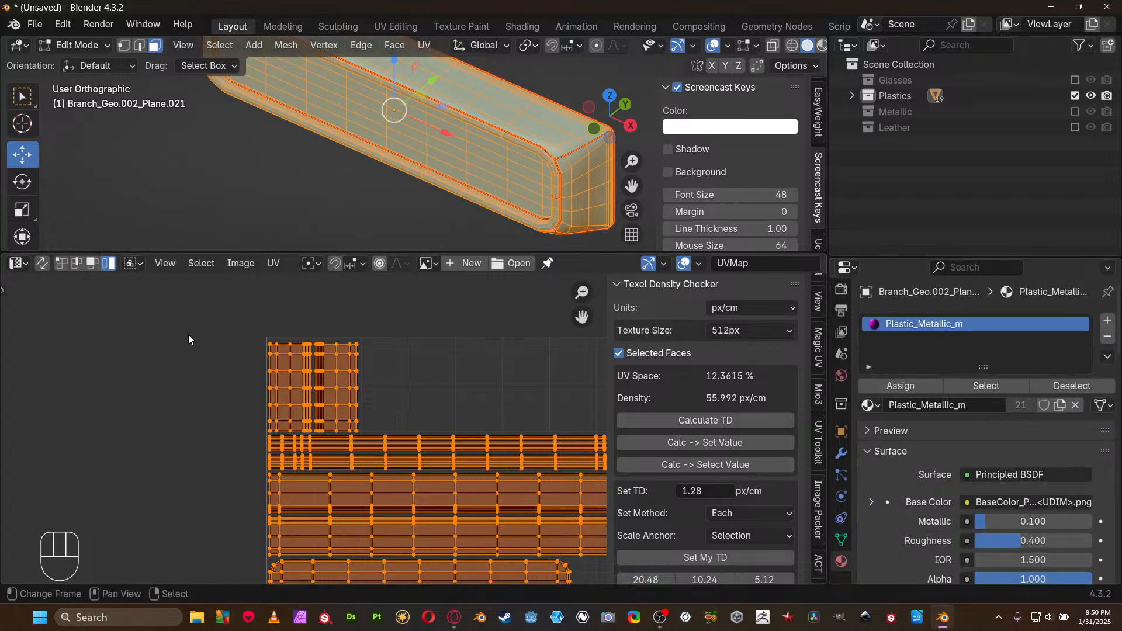
Split the UV editor area vertically, turn the new area into a Shader Editor and collapse its sidebar
{"action": "right_click", "coordinate": [335, 254]}
{"action": "left_click", "coordinate": [335, 255]}
{"action": "left_click", "coordinate": [491, 299]}
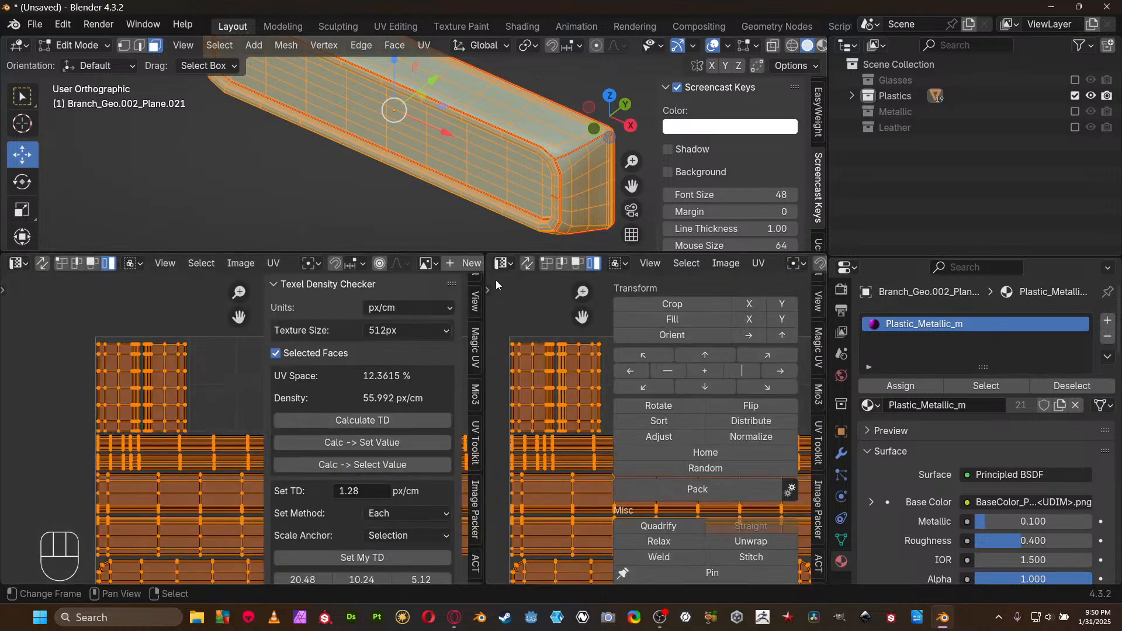
{"action": "left_click", "coordinate": [508, 263]}
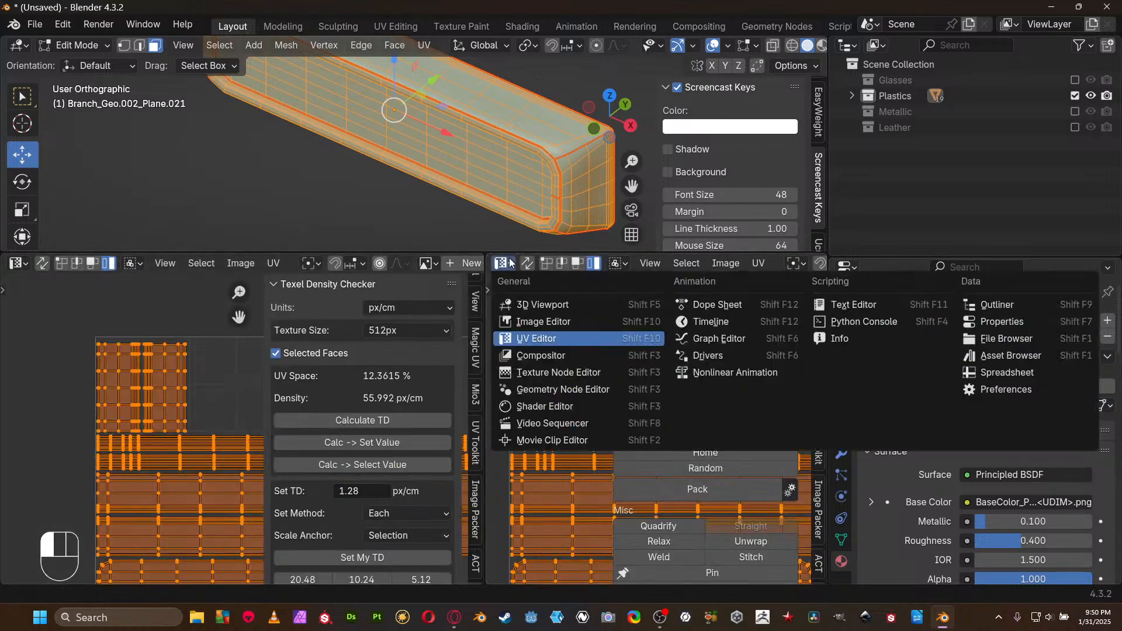
{"action": "left_click", "coordinate": [545, 406]}
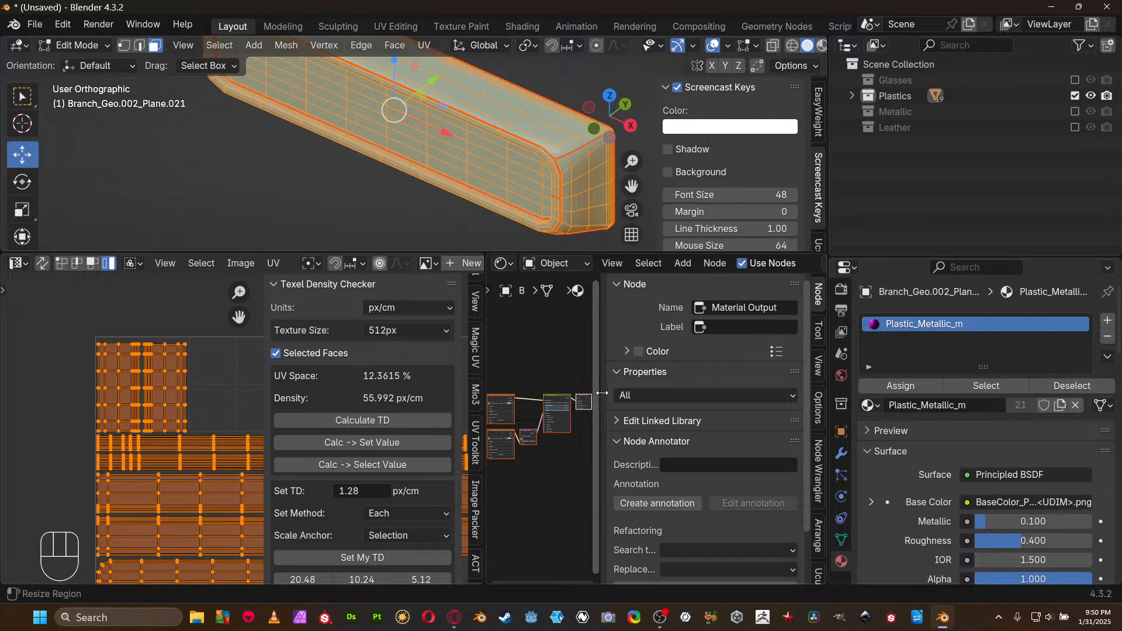
{"action": "left_click_drag", "start_coordinate": [597, 392], "coordinate": [847, 443]}
Delete the texture and helper nodes feeding the Principled BSDF and add a new Image Texture node beside it
{"action": "left_click_drag", "start_coordinate": [558, 366], "coordinate": [644, 521]}
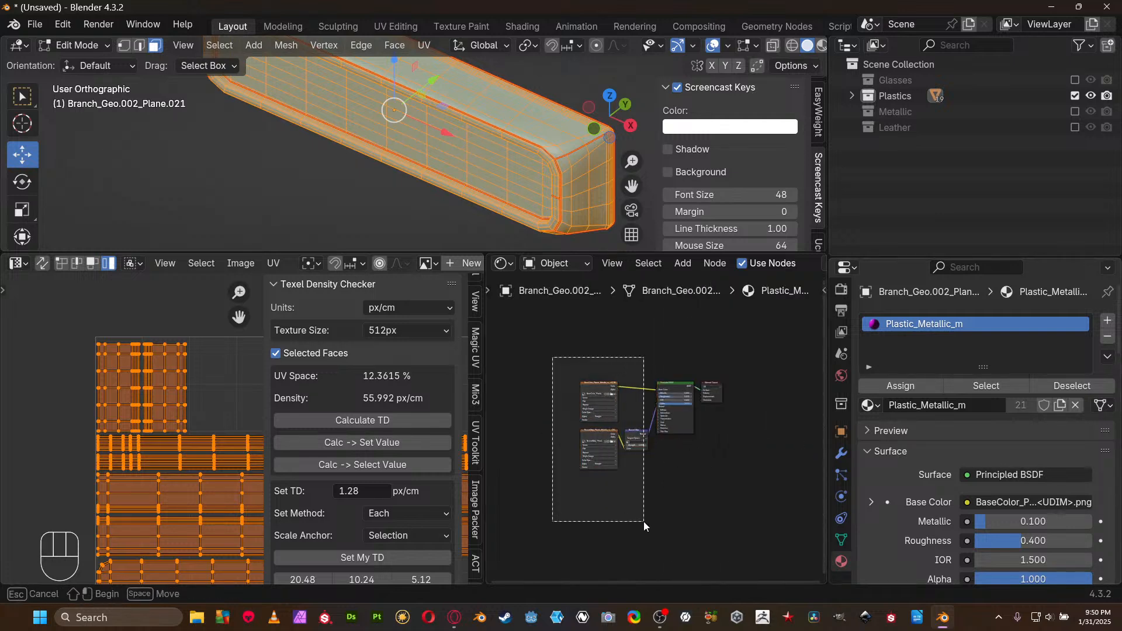
{"action": "key", "text": "x"}
{"action": "scroll", "coordinate": [642, 456], "scroll_direction": "up", "scroll_amount": 2}
{"action": "key", "text": "shift+a"}
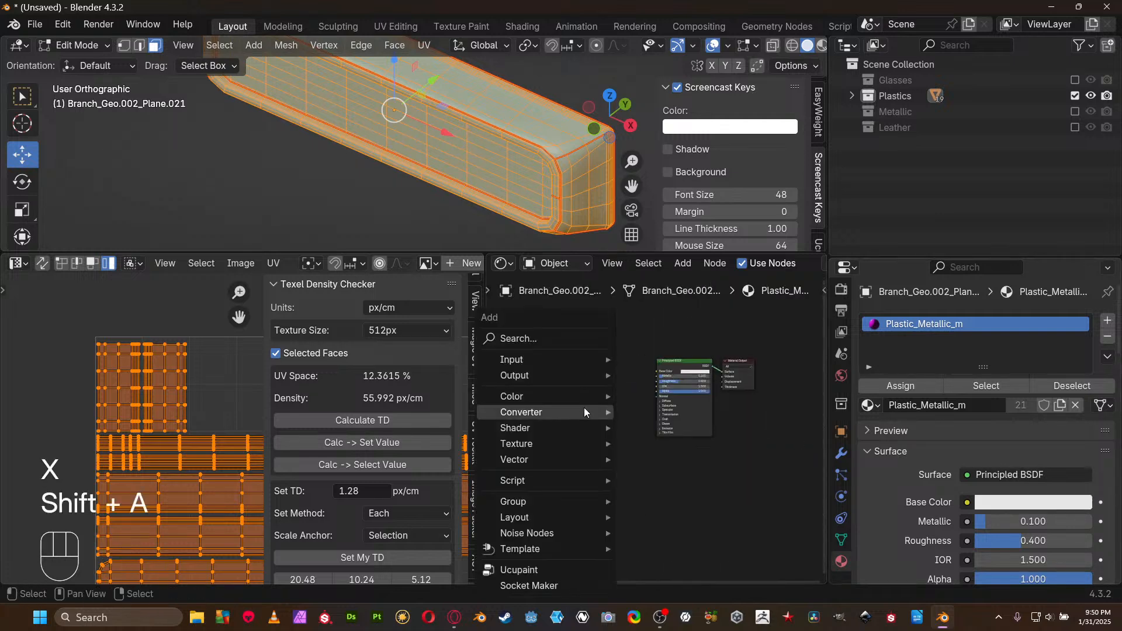
{"action": "mouse_move", "coordinate": [566, 445]}
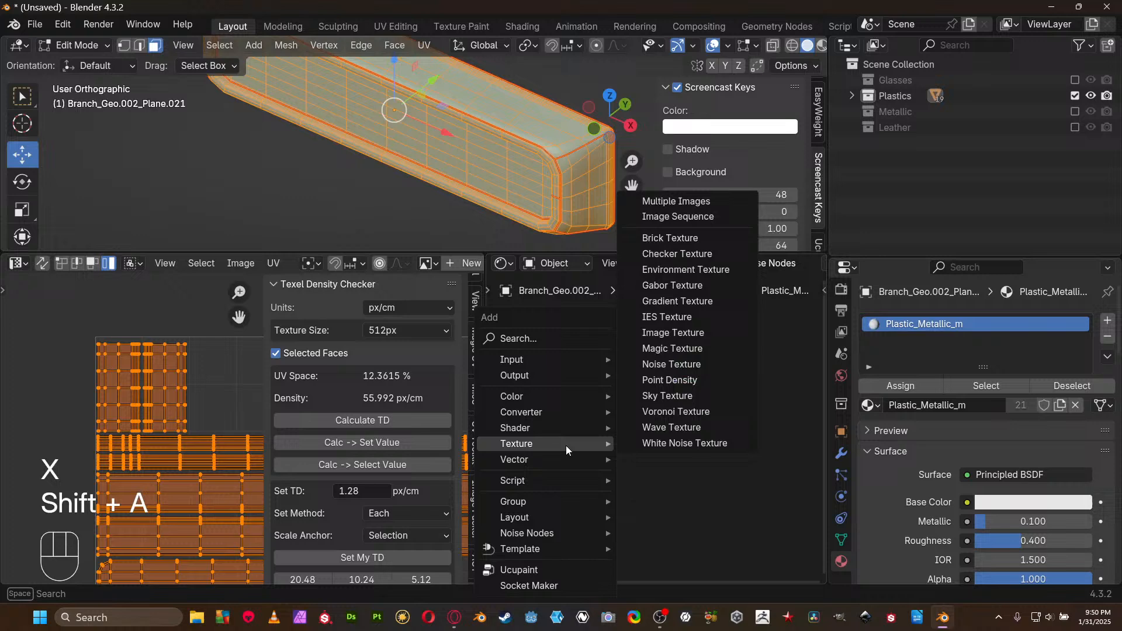
{"action": "left_click", "coordinate": [672, 333]}
{"action": "left_click", "coordinate": [587, 390]}
{"action": "scroll", "coordinate": [619, 456], "scroll_direction": "up", "scroll_amount": 2}
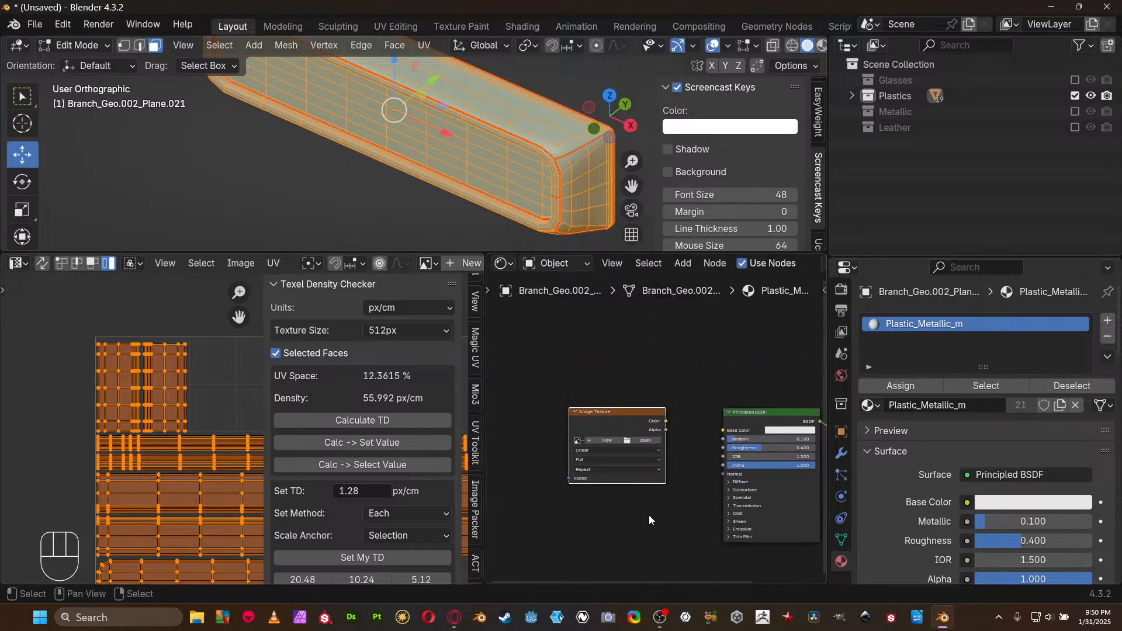
Create a Color Grid image named UVtest in the Image Texture node and connect its Color output to the Principled BSDF's Base Color
{"action": "scroll", "coordinate": [653, 499], "scroll_direction": "up", "scroll_amount": 2}
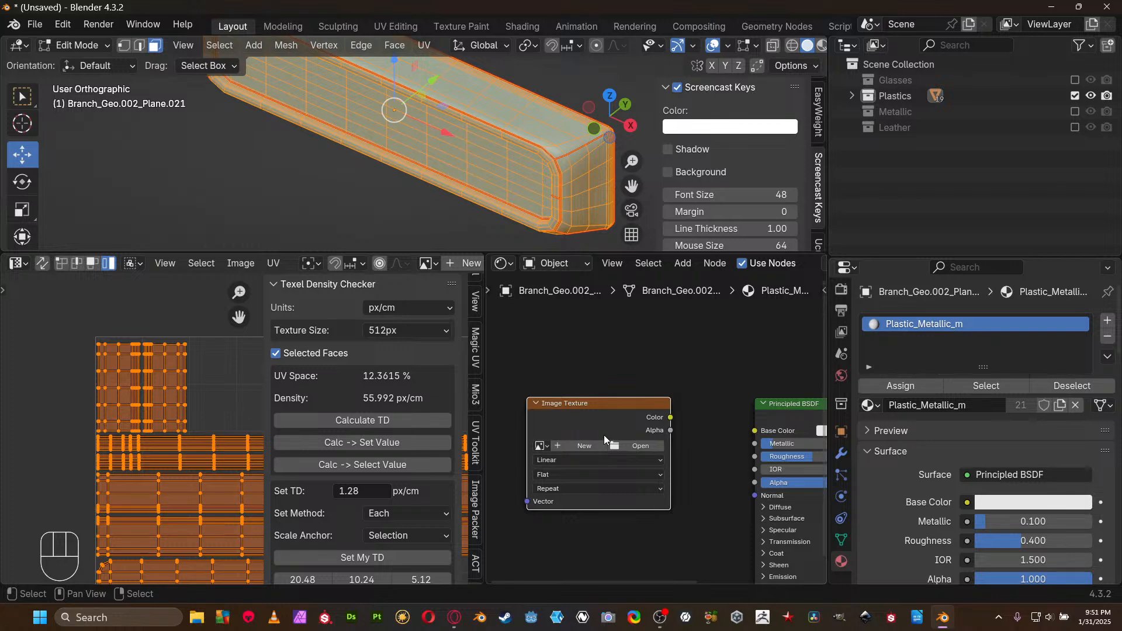
{"action": "left_click", "coordinate": [590, 443]}
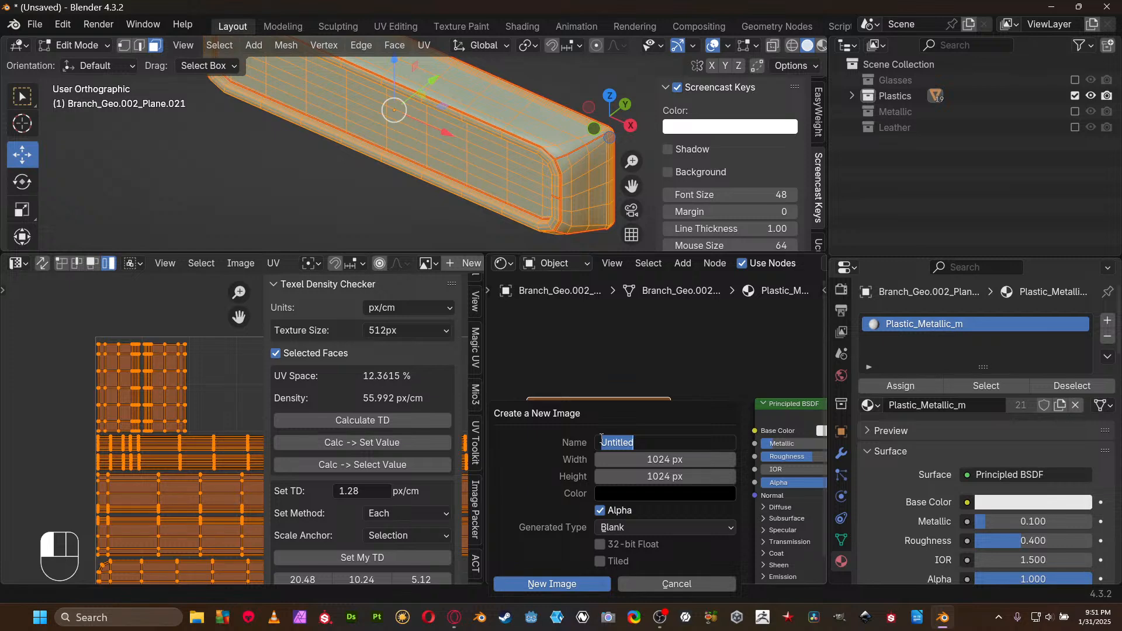
{"action": "type", "text": "UVtest"}
{"action": "left_click", "coordinate": [630, 529]}
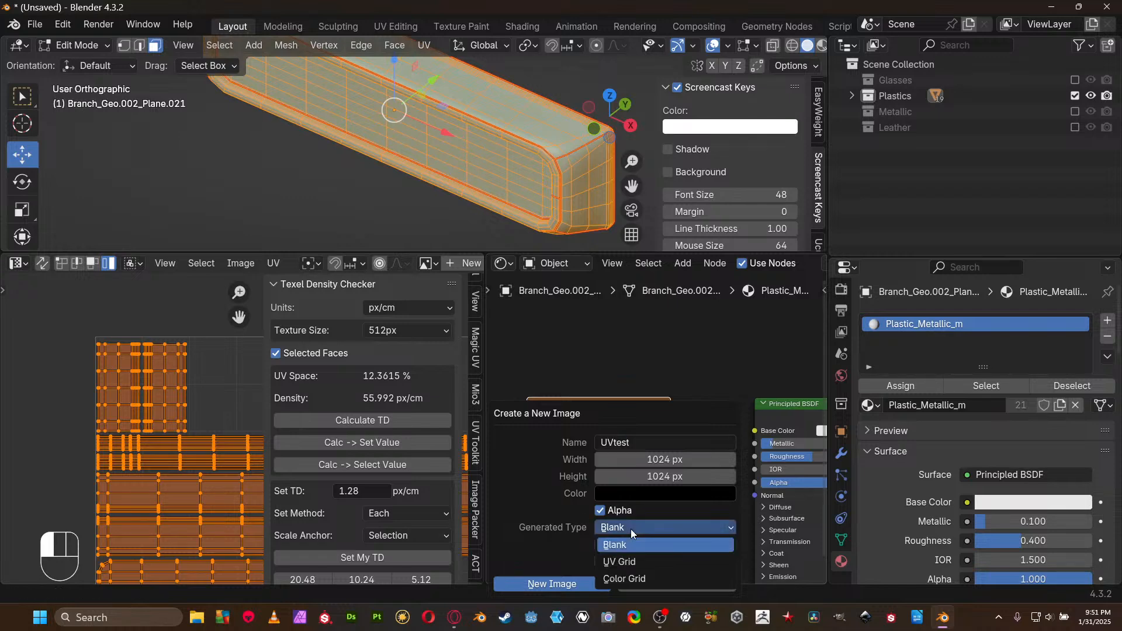
{"action": "left_click", "coordinate": [643, 579]}
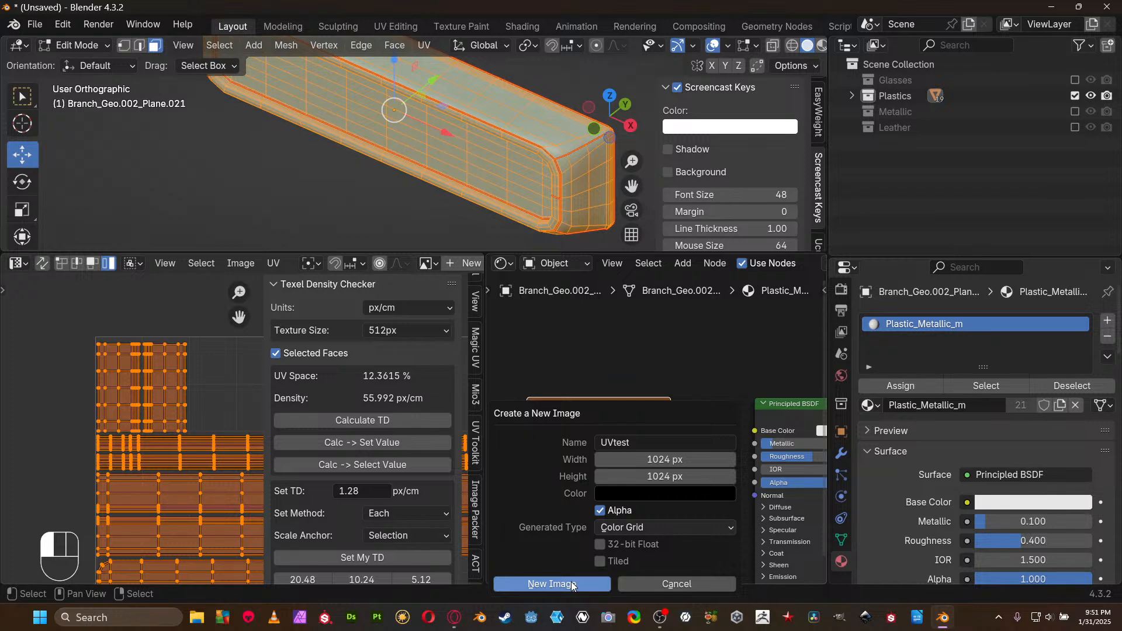
{"action": "left_click", "coordinate": [572, 585]}
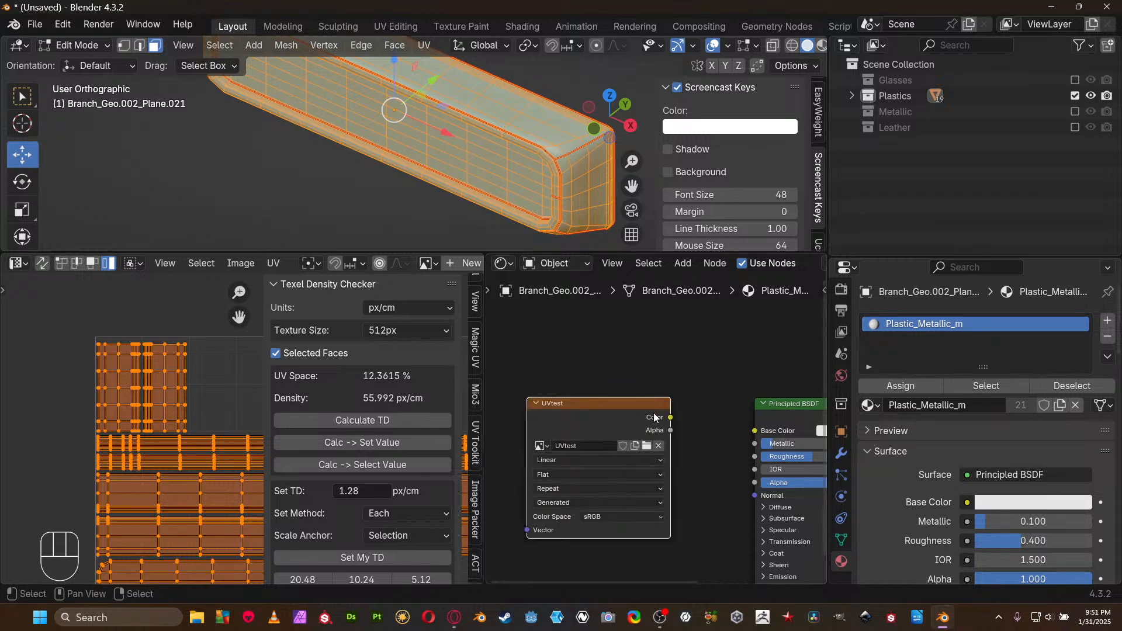
{"action": "left_click_drag", "start_coordinate": [671, 418], "coordinate": [760, 426]}
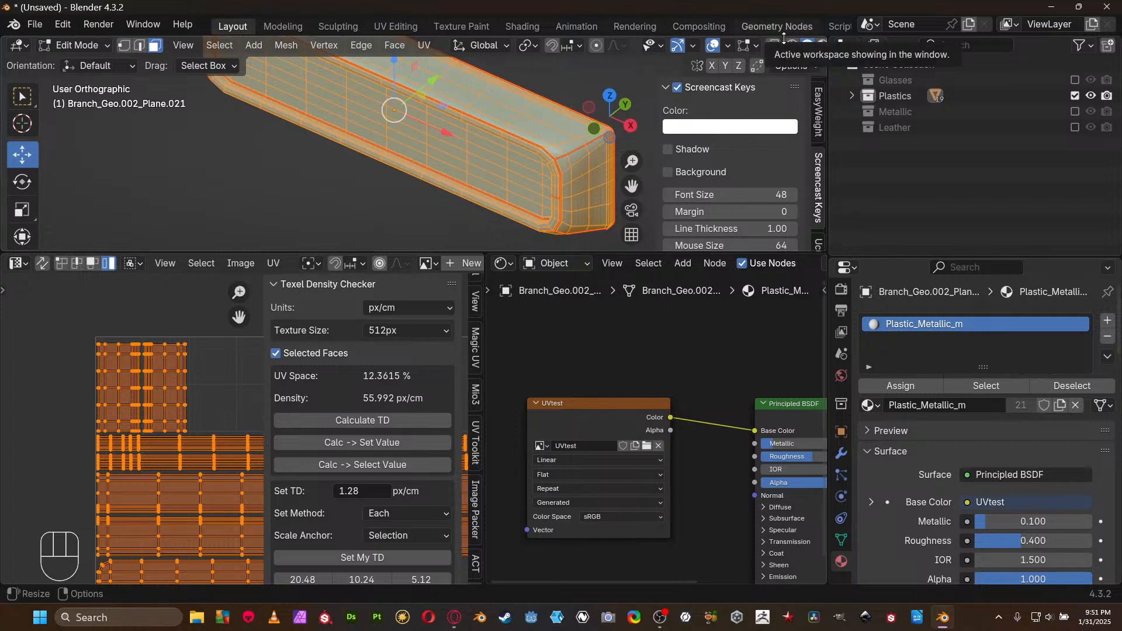
Set the solid viewport's colour to Texture and inspect the grid on the model's slanted end in Object Mode
{"action": "scroll", "coordinate": [784, 41], "scroll_direction": "down", "scroll_amount": 5}
{"action": "left_click", "coordinate": [661, 45]}
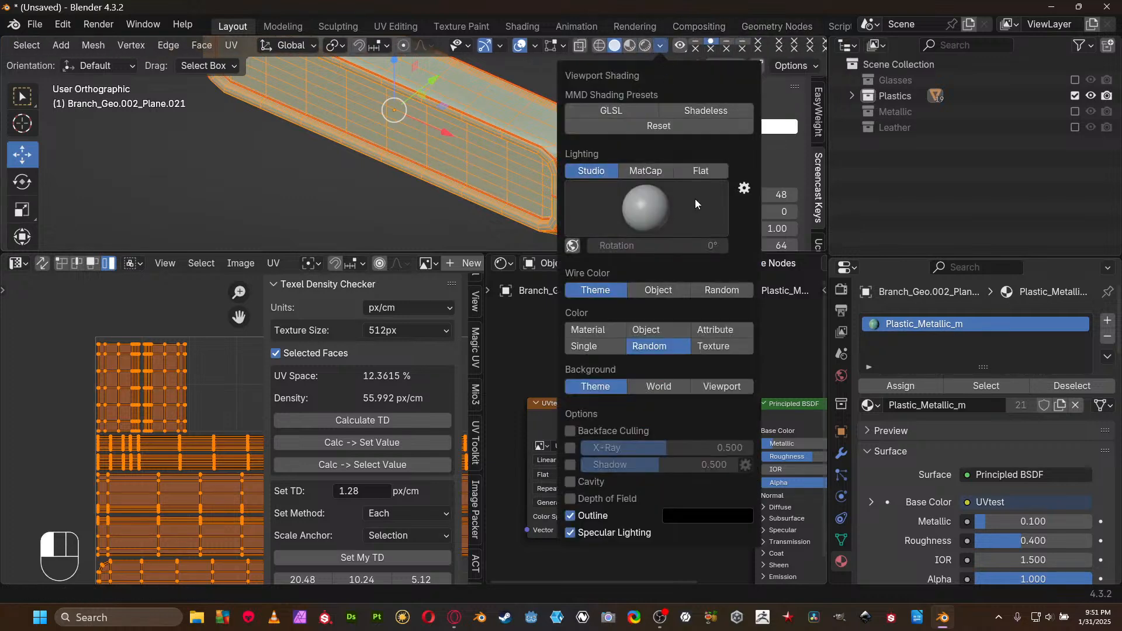
{"action": "left_click", "coordinate": [715, 347]}
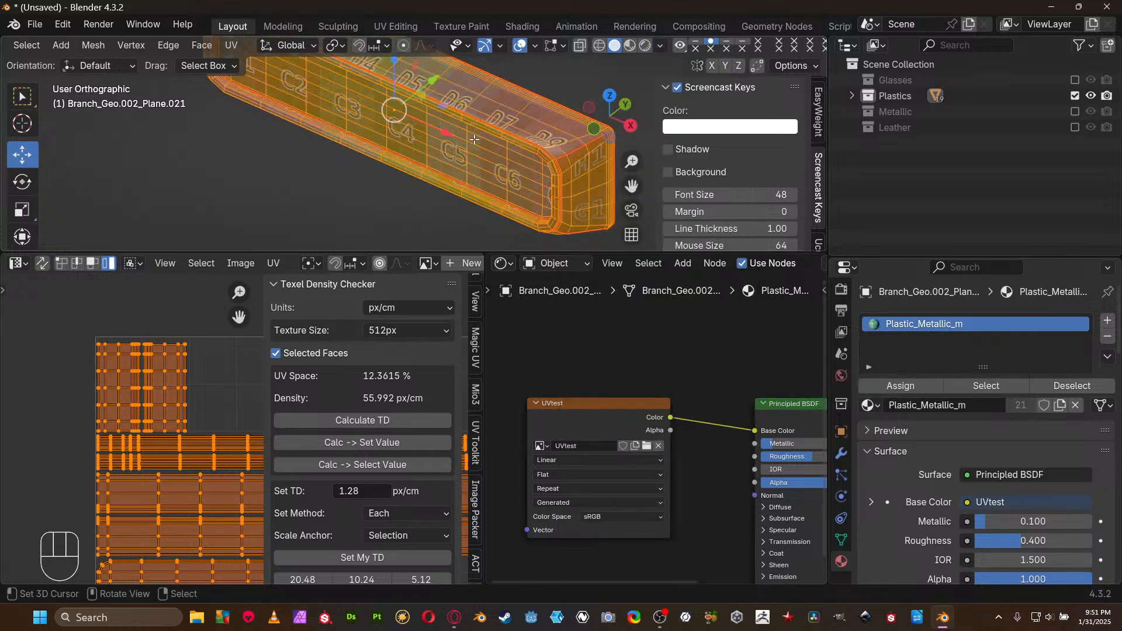
{"action": "key", "text": "Tab"}
{"action": "key", "text": "ctrl+space"}
{"action": "middle_click_drag", "start_coordinate": [453, 163], "coordinate": [564, 300]}
{"action": "middle_click_drag", "start_coordinate": [668, 315], "coordinate": [456, 304], "text": "shift"}
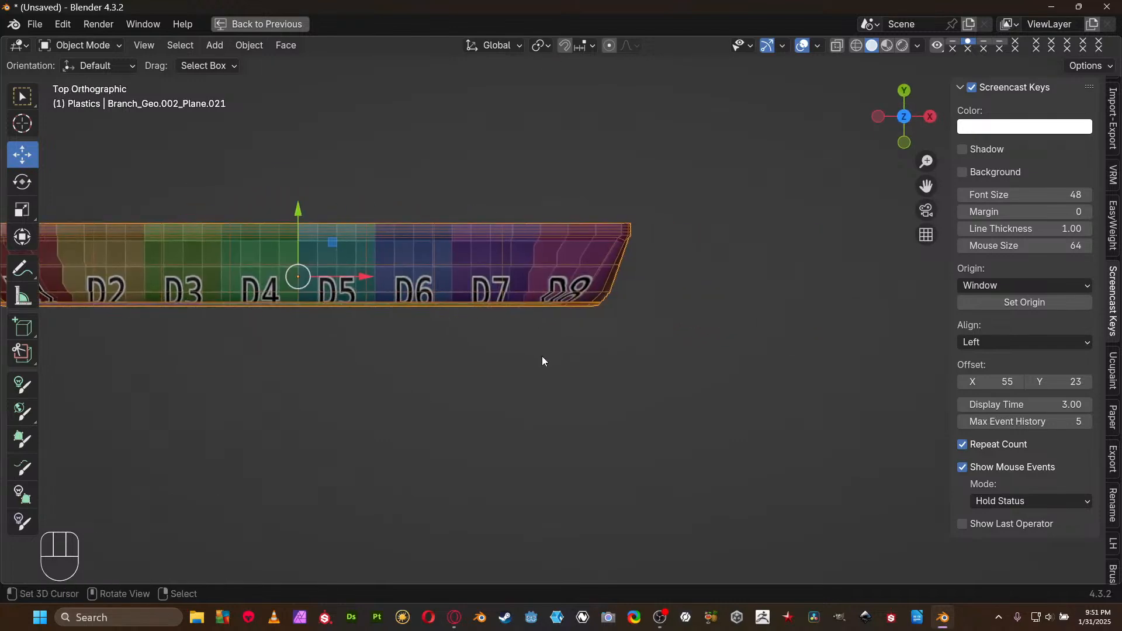
{"action": "scroll", "coordinate": [542, 356], "scroll_direction": "up", "scroll_amount": 4}
{"action": "middle_click_drag", "start_coordinate": [542, 356], "coordinate": [541, 314]}
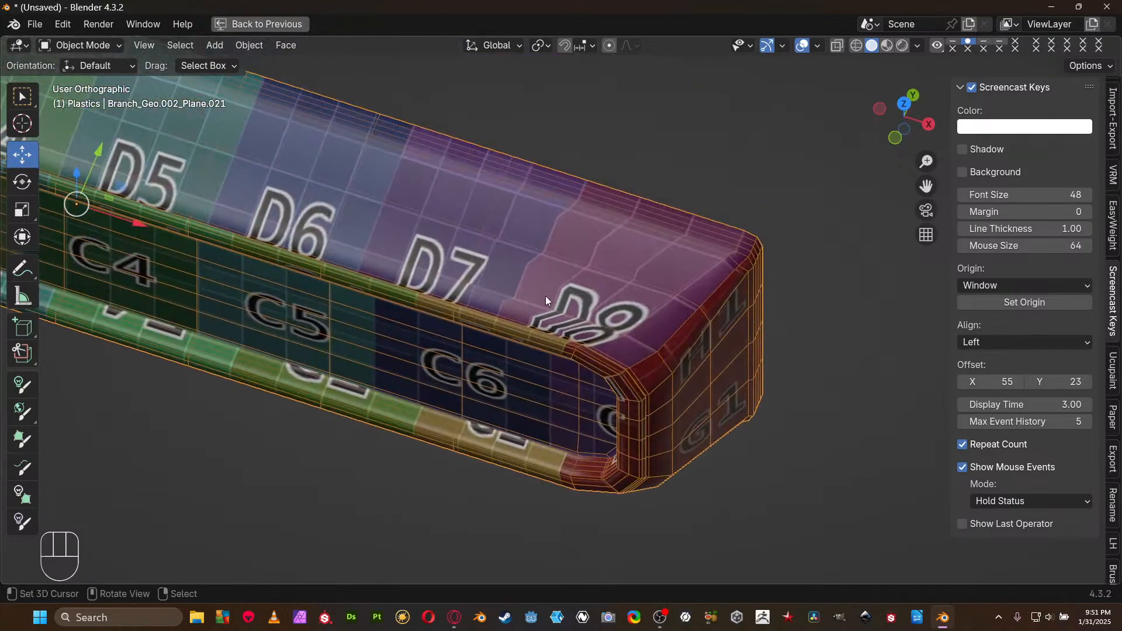
{"action": "key", "text": "ctrl+space"}
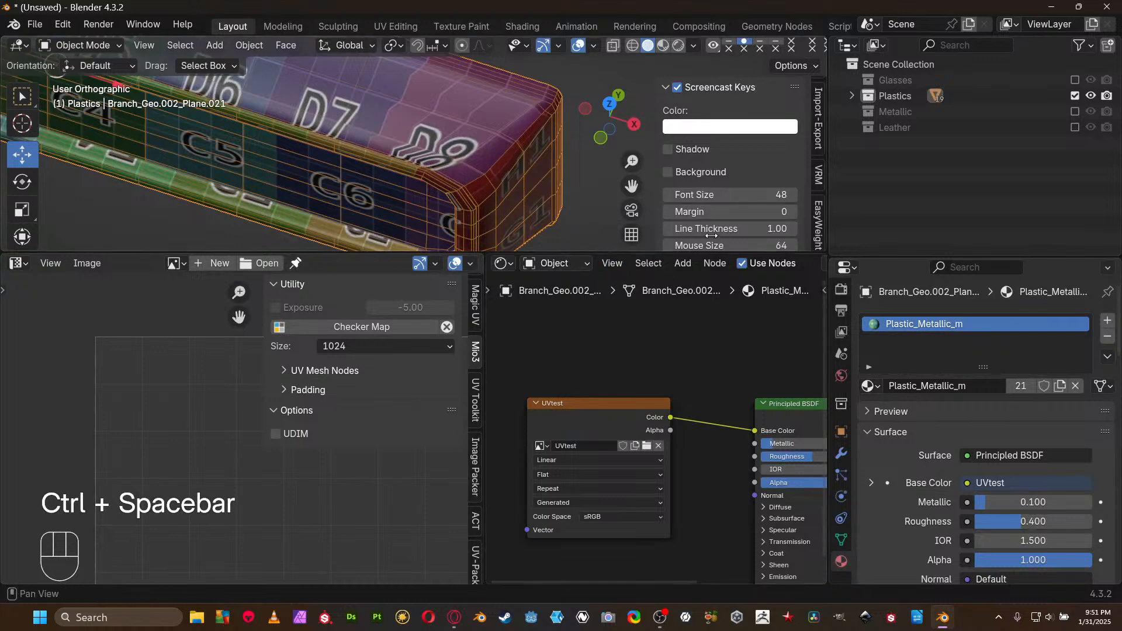
Add a Subdivision Surface modifier with 2 viewport levels and set its UV Smooth option to Keep Corners
{"action": "left_click", "coordinate": [843, 454]}
{"action": "left_click", "coordinate": [917, 319]}
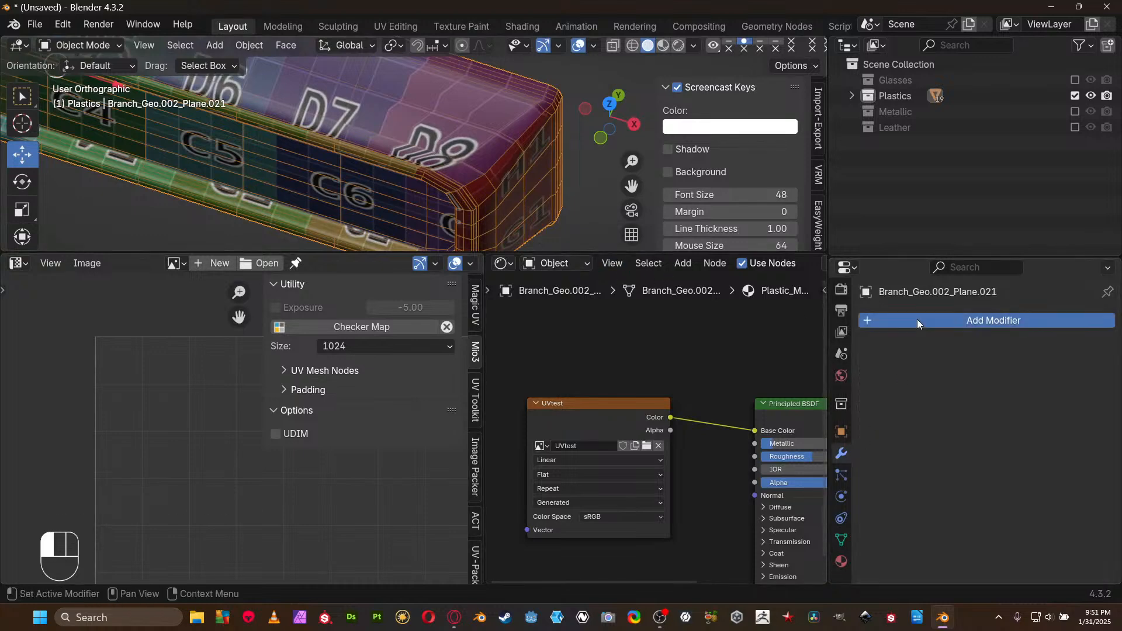
{"action": "mouse_move", "coordinate": [881, 377]}
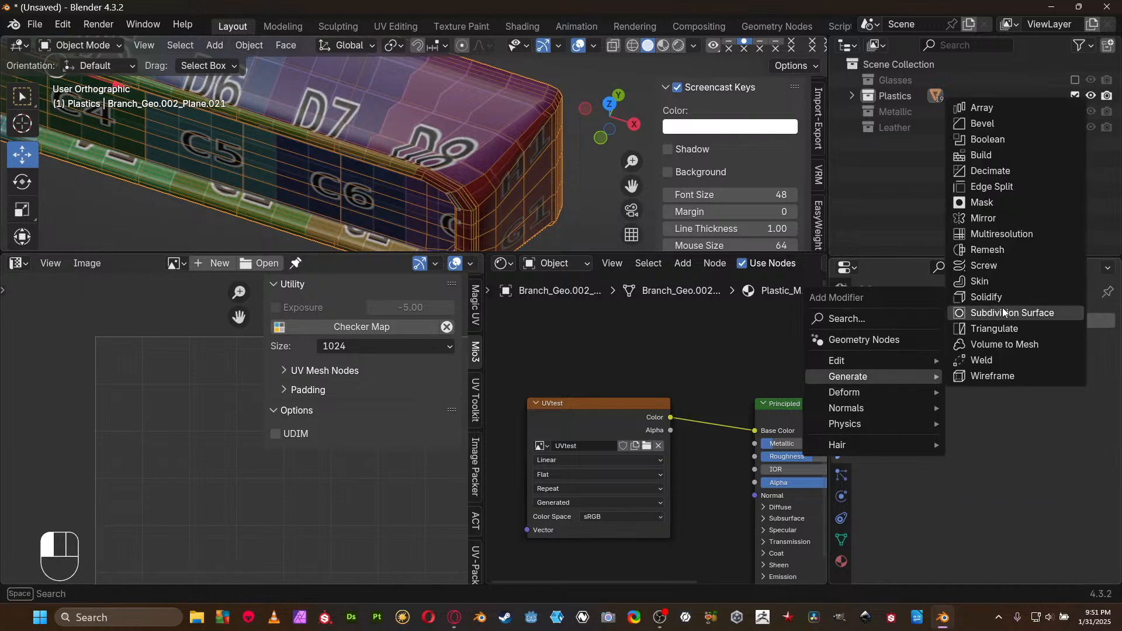
{"action": "left_click", "coordinate": [987, 325]}
{"action": "left_click", "coordinate": [1088, 423]}
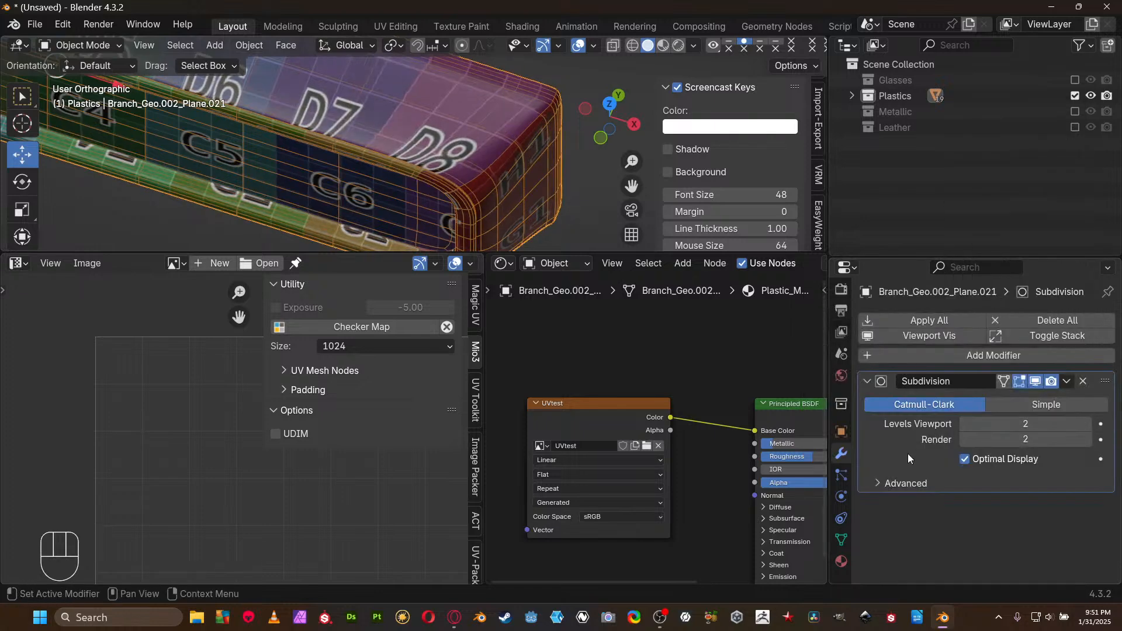
{"action": "left_click", "coordinate": [905, 482]}
{"action": "left_click", "coordinate": [981, 546]}
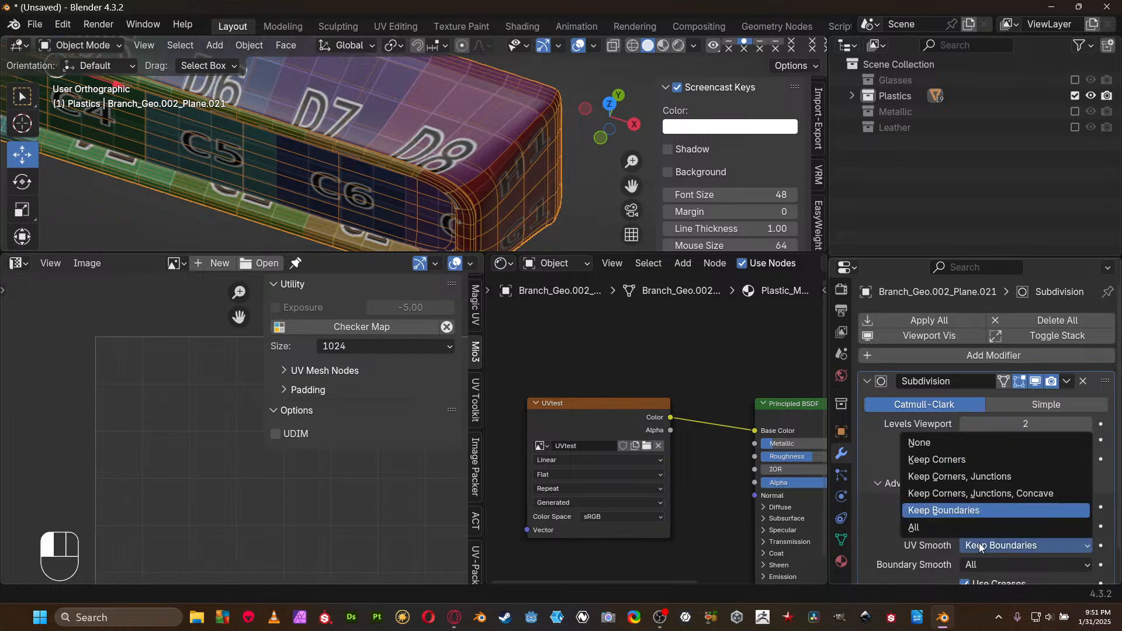
{"action": "left_click", "coordinate": [936, 460]}
Examine the grid texture on the subdivided model from all sides for distortion, including with the object deselected
{"action": "key", "text": "ctrl+space"}
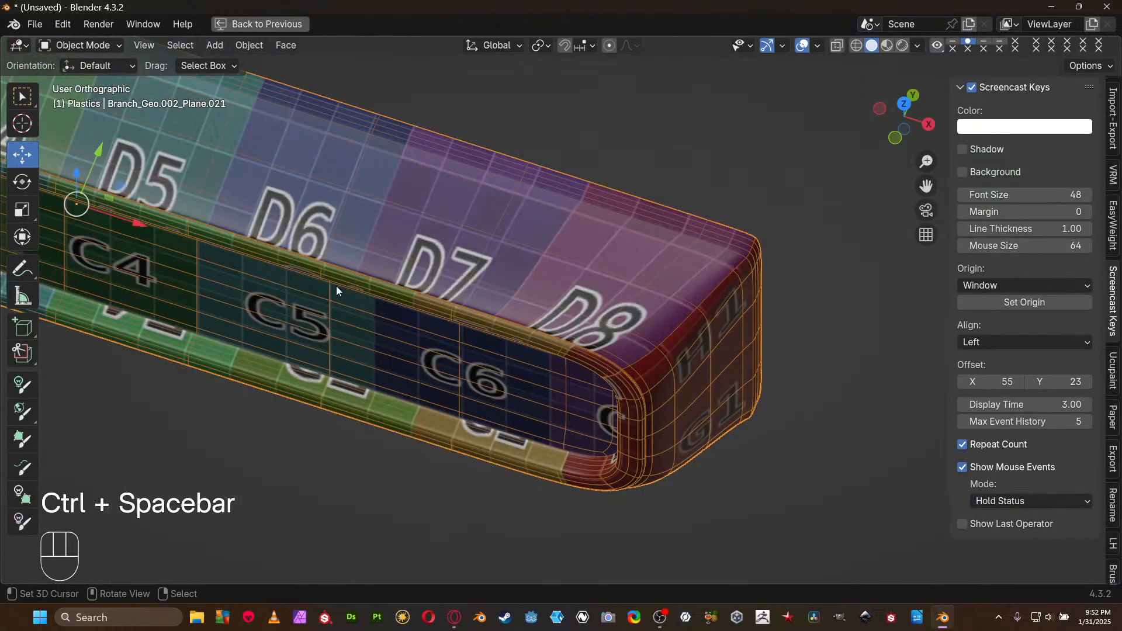
{"action": "scroll", "coordinate": [335, 286], "scroll_direction": "down", "scroll_amount": 5}
{"action": "middle_click_drag", "start_coordinate": [594, 468], "coordinate": [626, 390]}
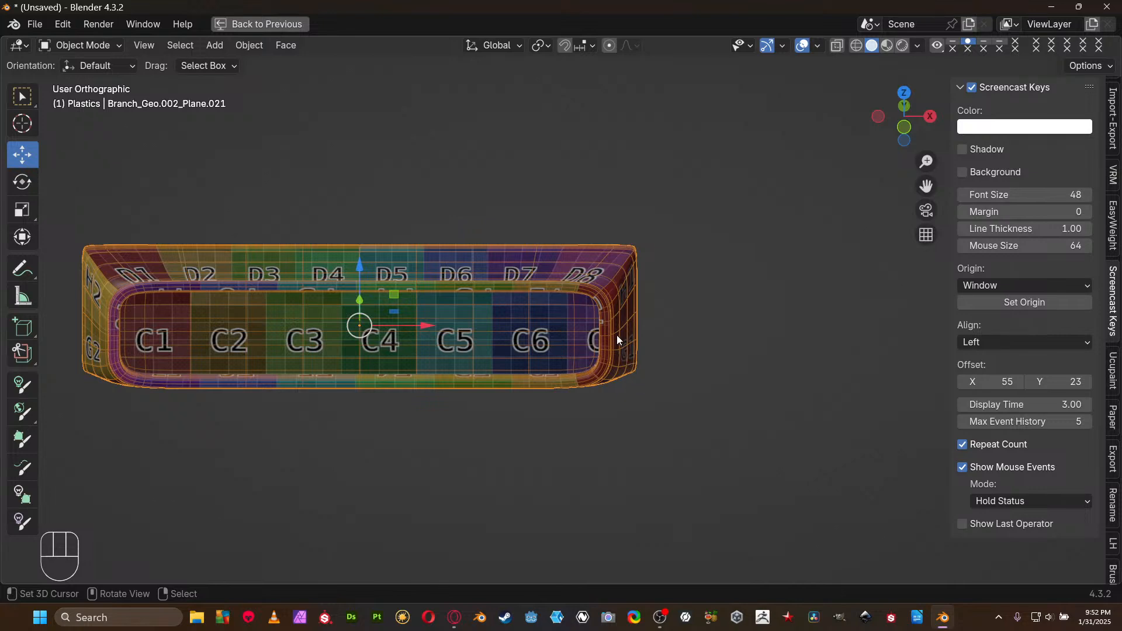
{"action": "middle_click_drag", "start_coordinate": [623, 272], "coordinate": [528, 271]}
{"action": "key", "text": "ctrl+space"}
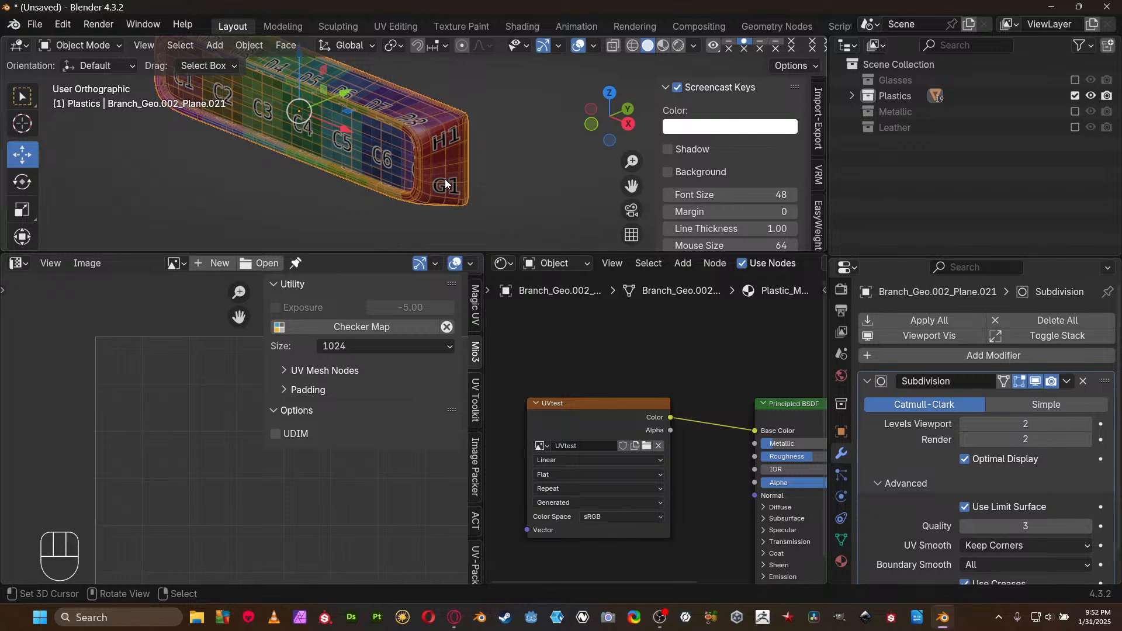
{"action": "key", "text": "ctrl+space"}
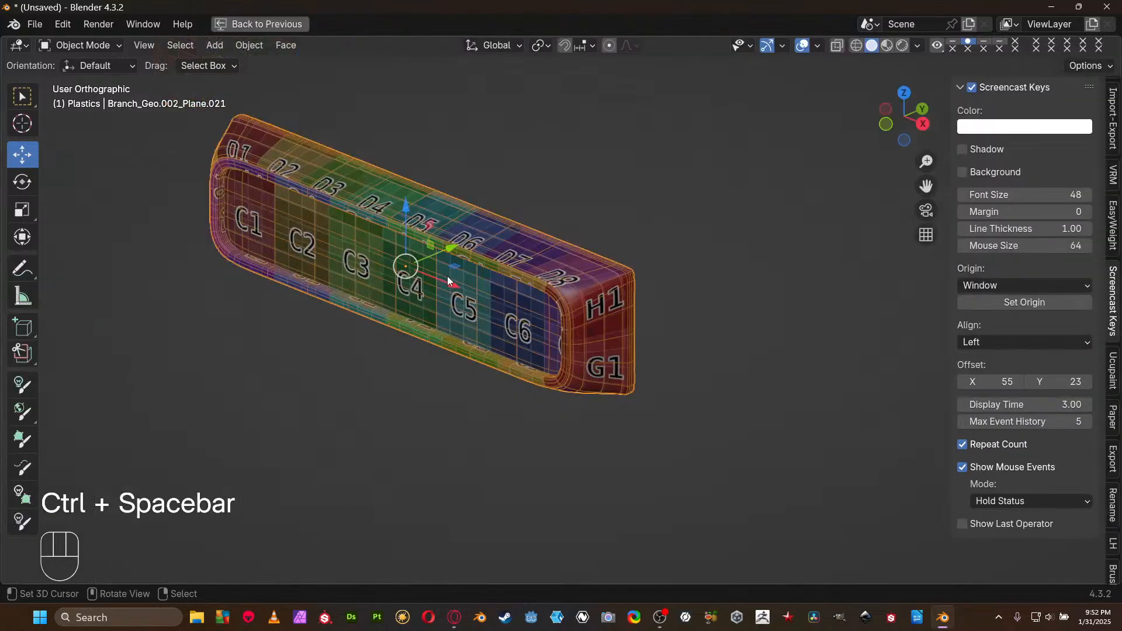
{"action": "middle_click_drag", "start_coordinate": [450, 282], "coordinate": [527, 308]}
{"action": "middle_click_drag", "start_coordinate": [460, 360], "coordinate": [282, 344]}
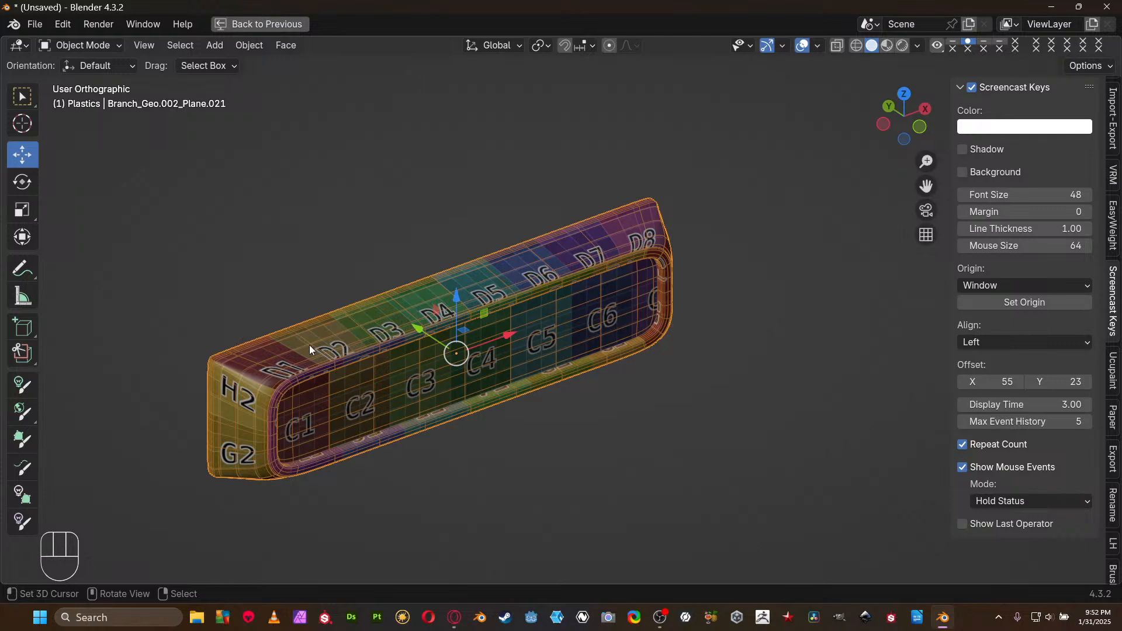
{"action": "middle_click_drag", "start_coordinate": [310, 346], "coordinate": [250, 296]}
{"action": "middle_click_drag", "start_coordinate": [651, 341], "coordinate": [560, 312]}
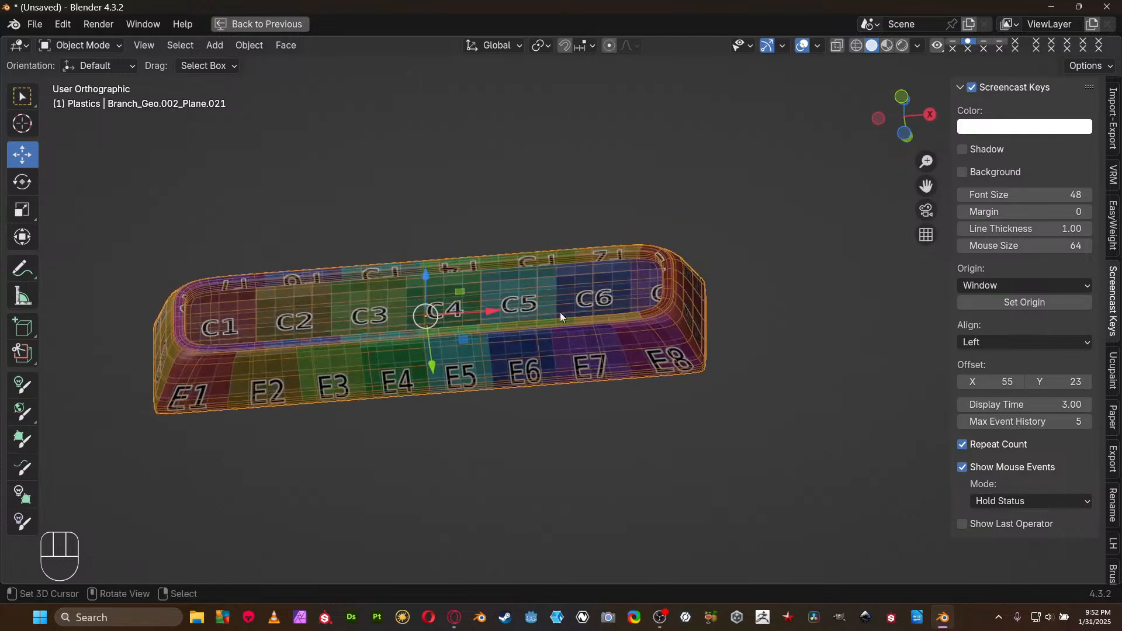
{"action": "middle_click_drag", "start_coordinate": [542, 382], "coordinate": [518, 458]}
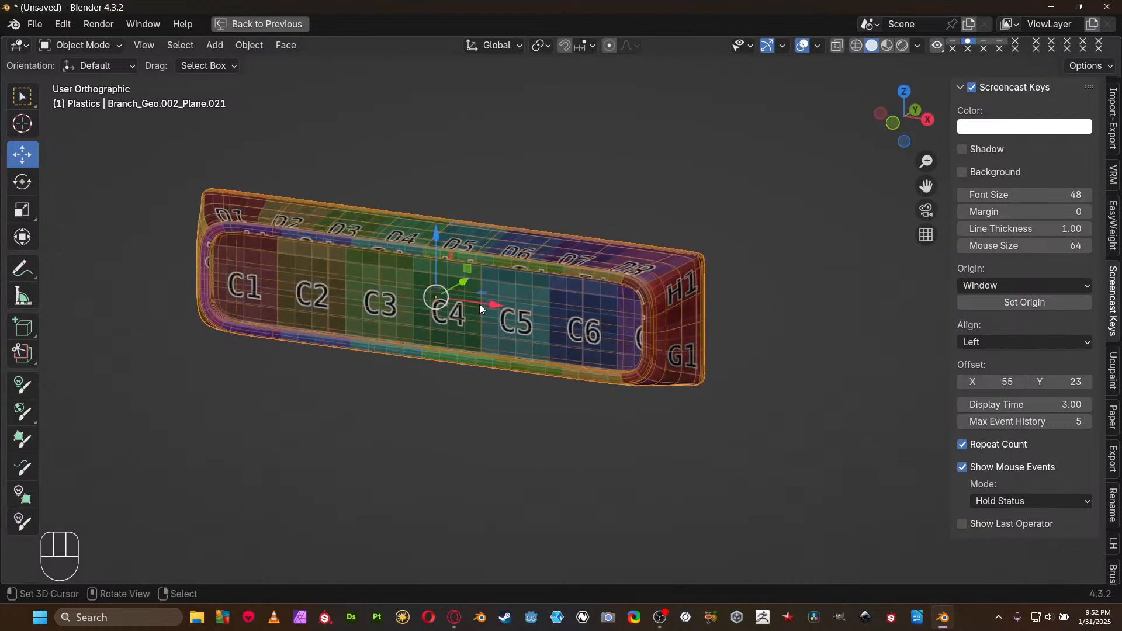
{"action": "right_click", "coordinate": [545, 208]}
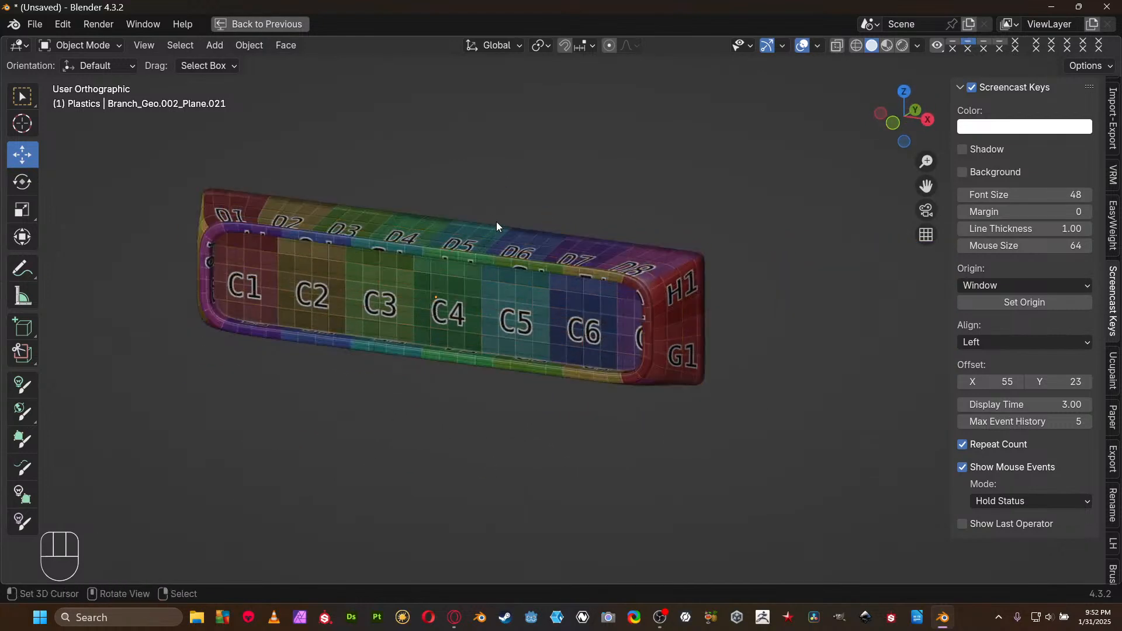
{"action": "scroll", "coordinate": [591, 255], "scroll_direction": "up", "scroll_amount": 3}
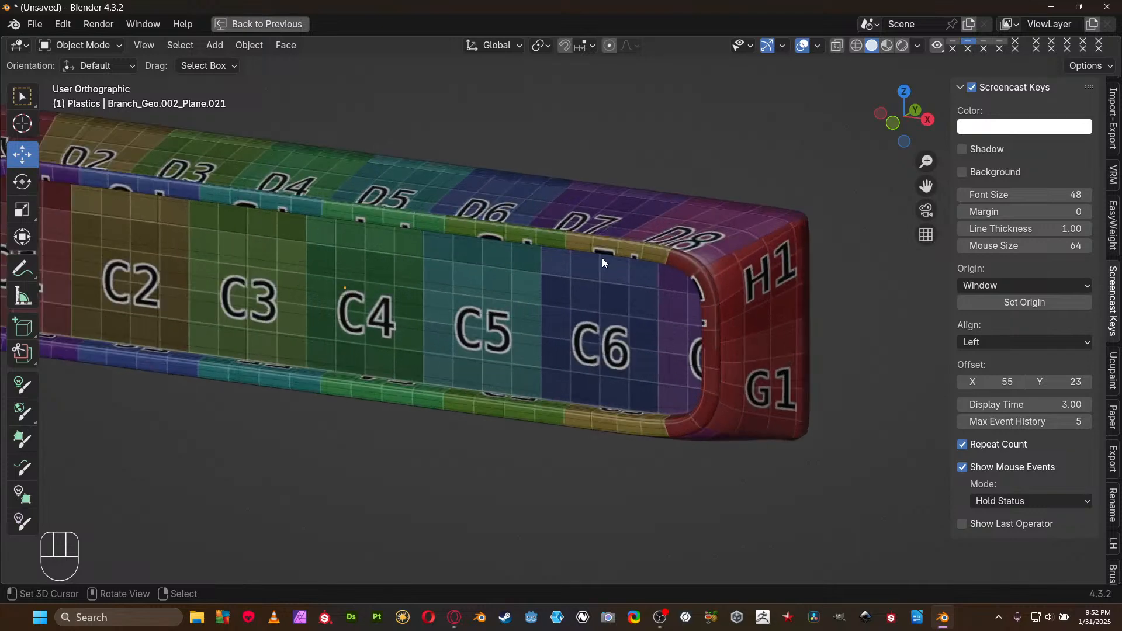
{"action": "key", "text": "ctrl+space"}
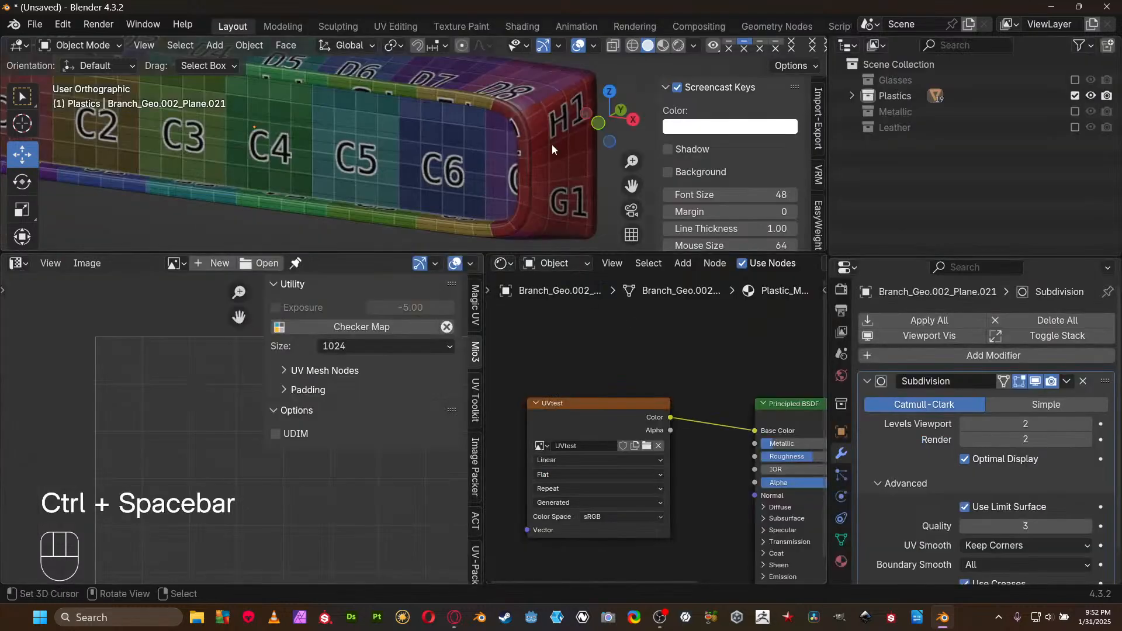
Reveal all hidden objects and bring the double-ring part with the pieces around it into close view
{"action": "key", "text": "alt+h"}
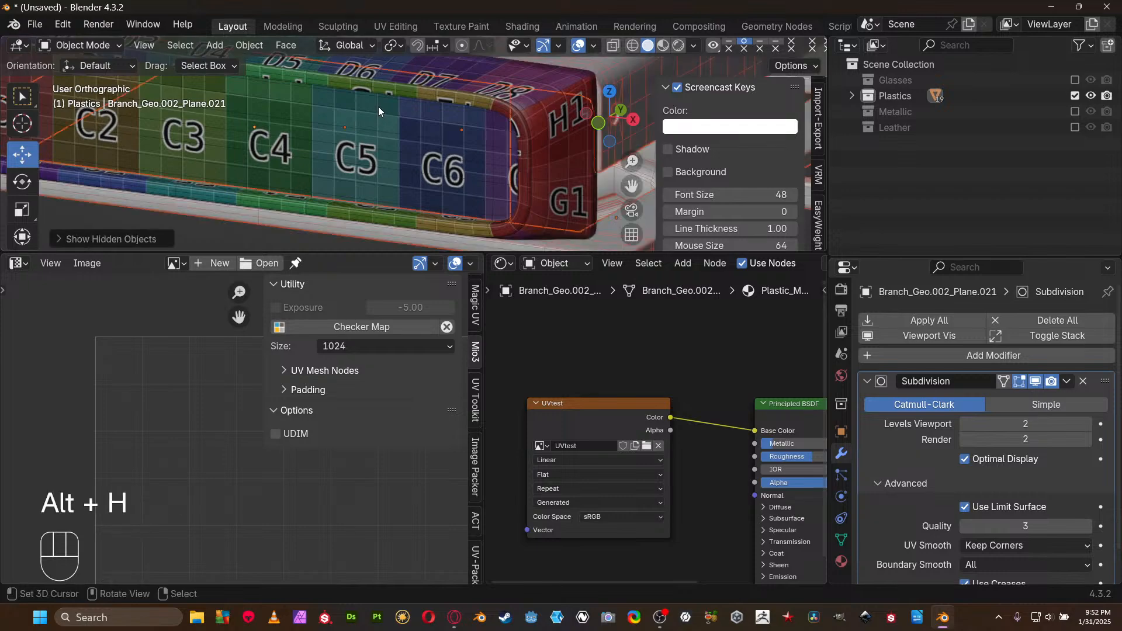
{"action": "key", "text": "ctrl+space"}
{"action": "scroll", "coordinate": [402, 132], "scroll_direction": "down", "scroll_amount": 5}
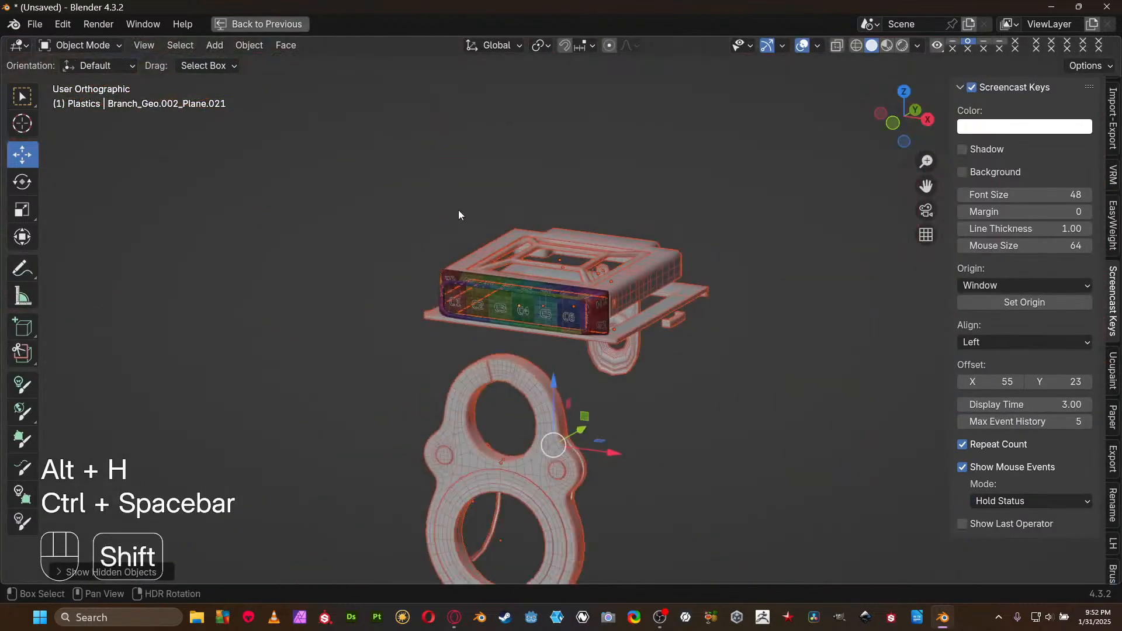
{"action": "middle_click_drag", "start_coordinate": [458, 209], "coordinate": [893, 346], "text": "shift"}
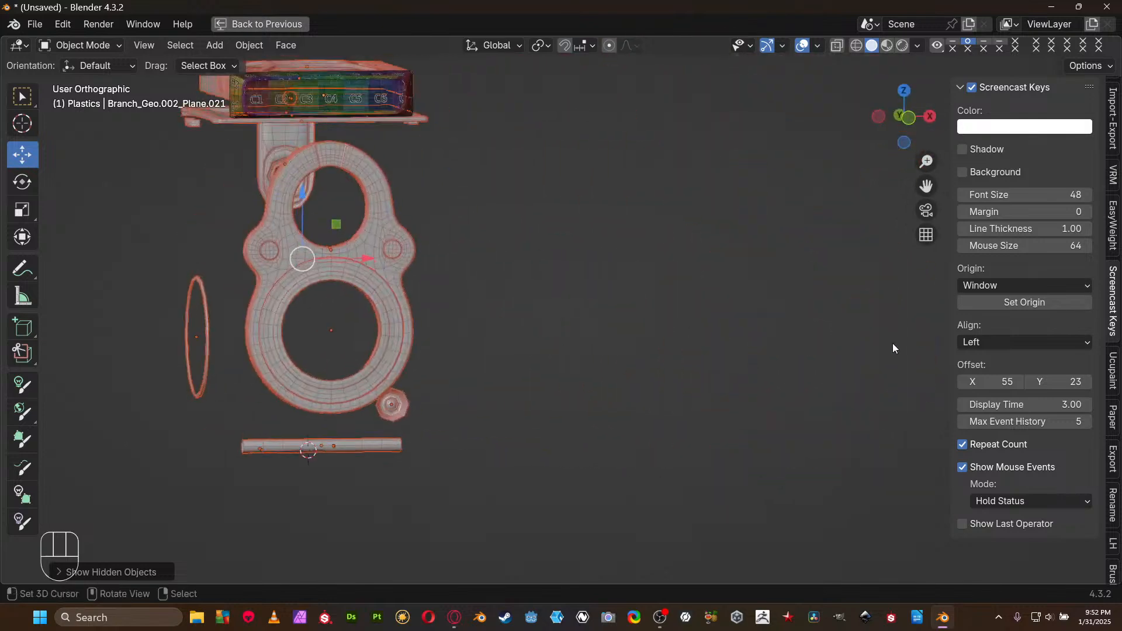
{"action": "middle_click_drag", "start_coordinate": [374, 233], "coordinate": [574, 275], "text": "shift"}
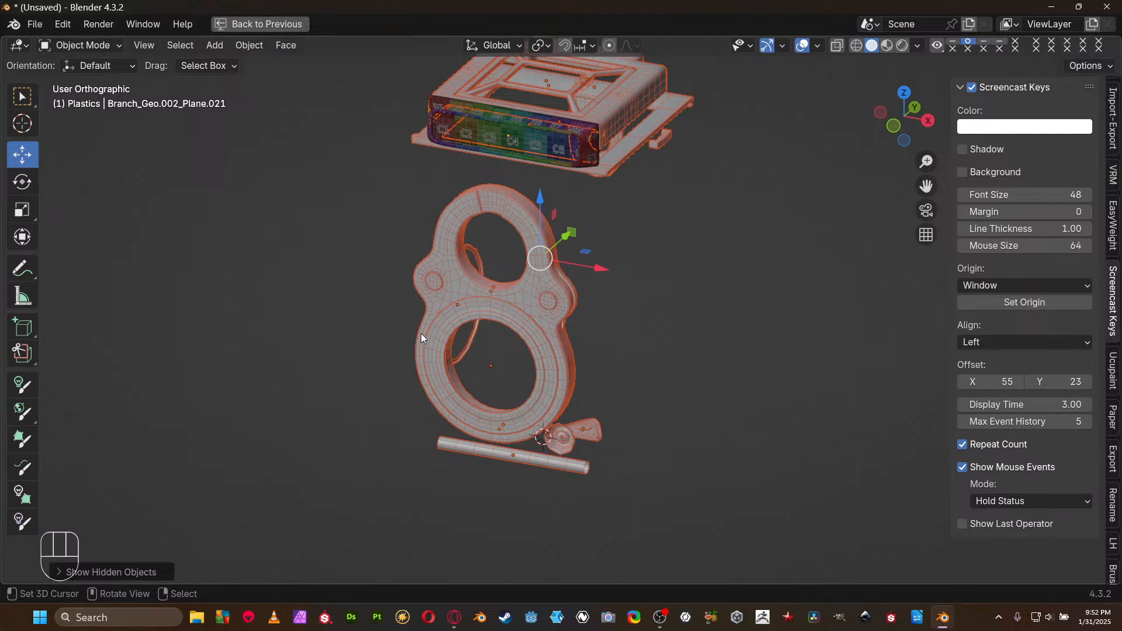
{"action": "scroll", "coordinate": [471, 391], "scroll_direction": "up", "scroll_amount": 3}
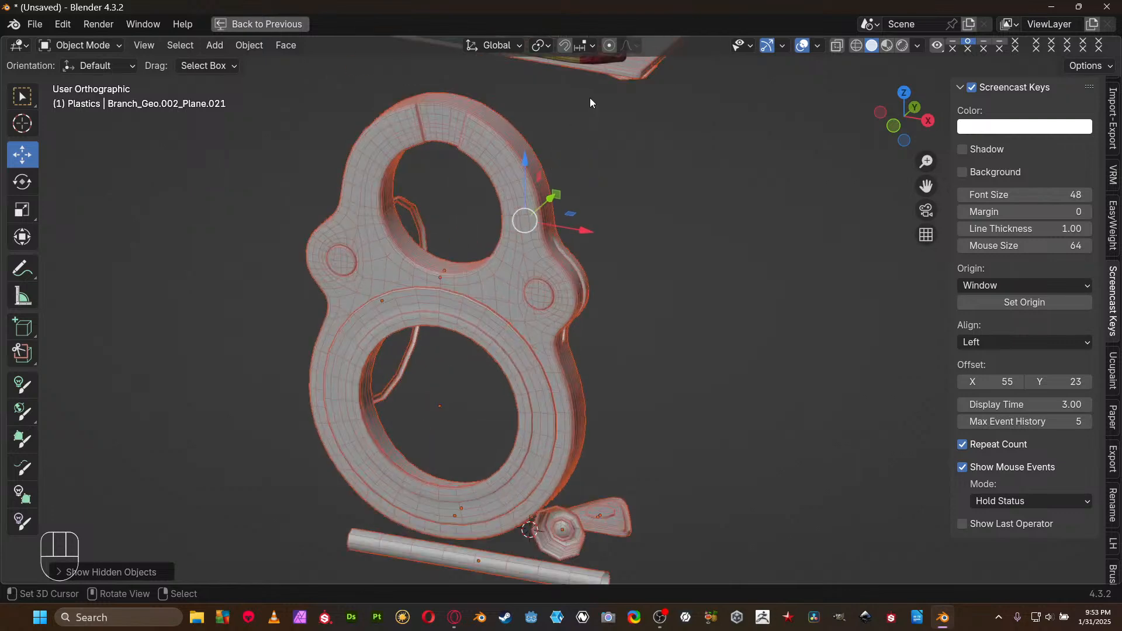
{"action": "middle_click_drag", "start_coordinate": [590, 102], "coordinate": [602, 140], "text": "shift"}
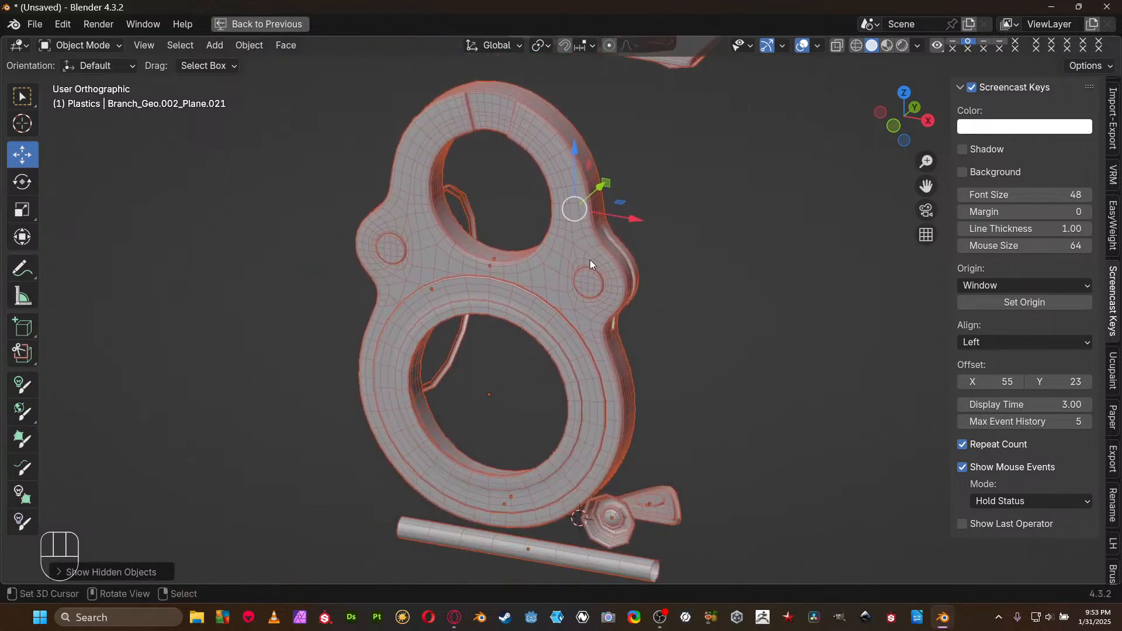
Select the two circular inserts of the double-ring part, the octagonal nut and the long cylindrical rod, using wireframe shading
{"action": "left_click", "coordinate": [591, 279]}
{"action": "left_click", "coordinate": [399, 240]}
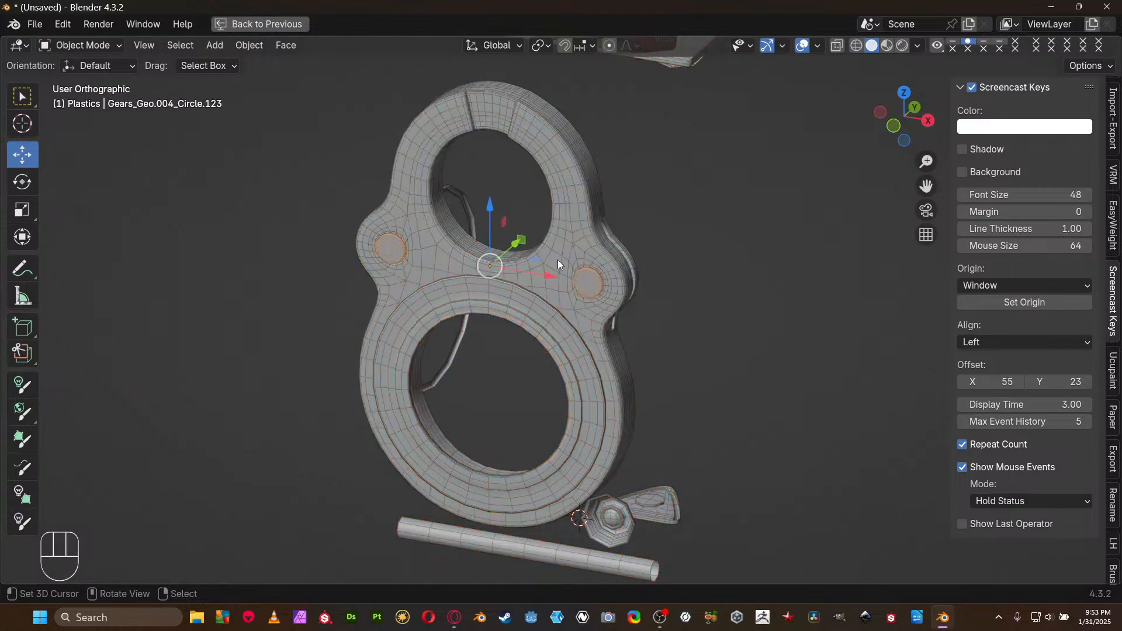
{"action": "key", "text": "shift+z"}
{"action": "middle_click_drag", "start_coordinate": [625, 418], "coordinate": [629, 303], "text": "shift"}
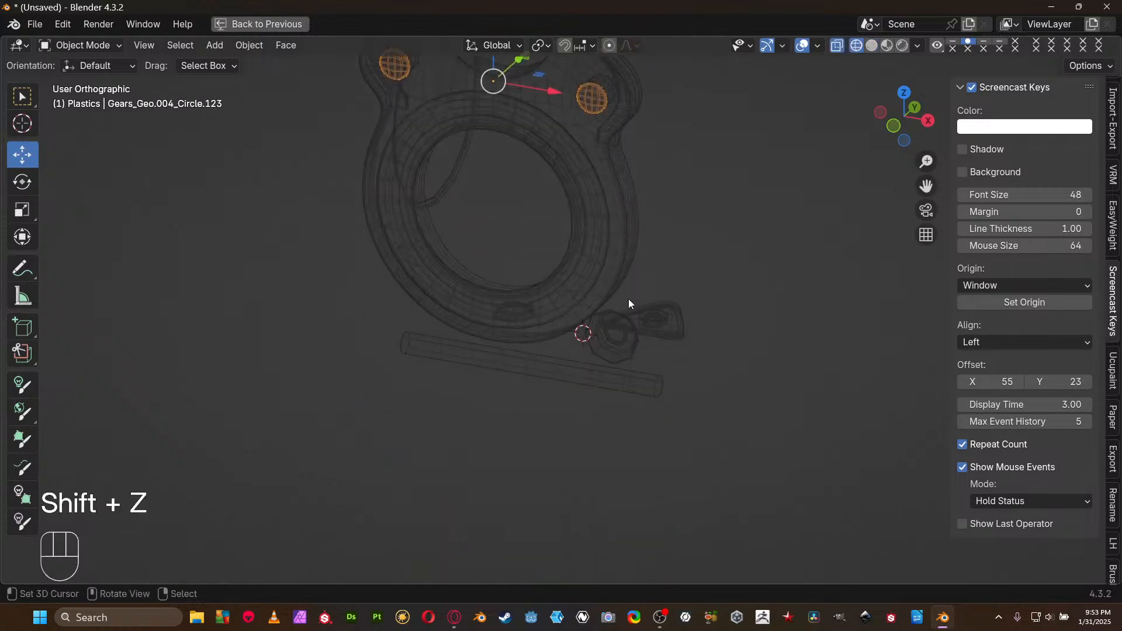
{"action": "left_click", "coordinate": [617, 349], "text": "shift"}
{"action": "key", "text": "shift+z"}
{"action": "left_click", "coordinate": [613, 388], "text": "shift"}
{"action": "key", "text": "shift+z"}
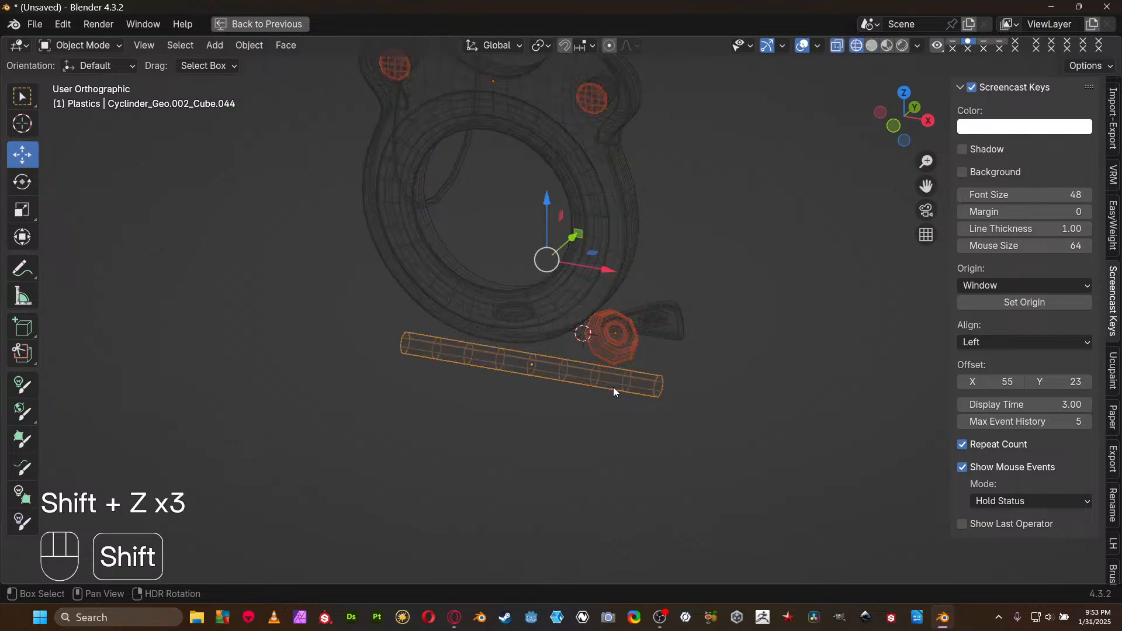
Add the two small round knobs beneath the upper housing to the selection and hide all unselected objects
{"action": "middle_click_drag", "start_coordinate": [642, 176], "coordinate": [536, 569], "text": "shift"}
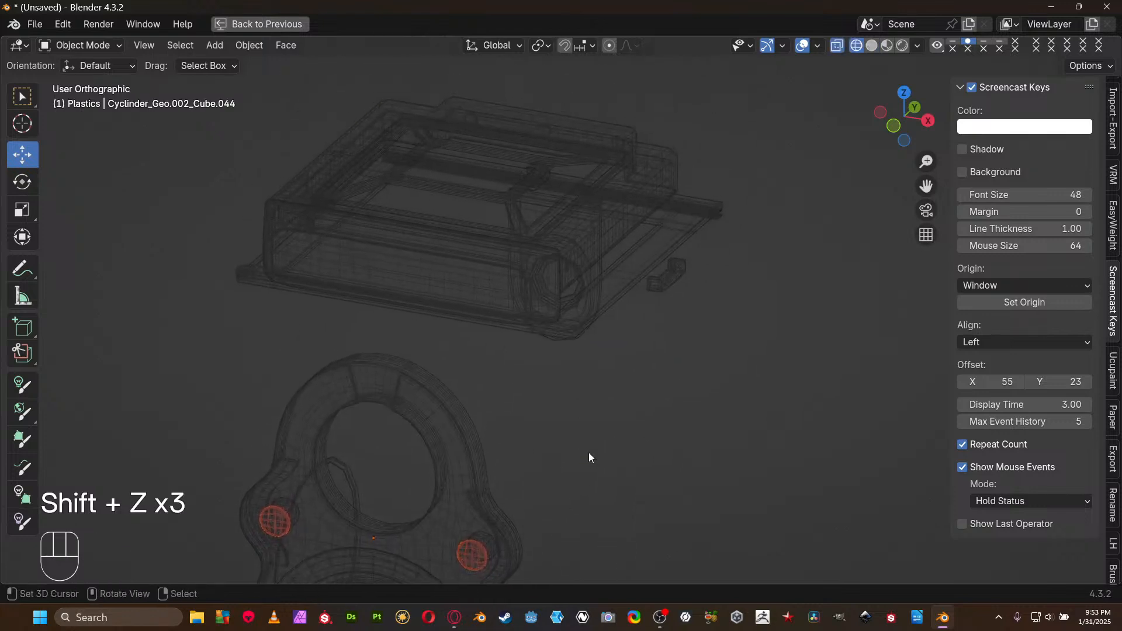
{"action": "middle_click_drag", "start_coordinate": [589, 457], "coordinate": [577, 304]}
{"action": "scroll", "coordinate": [577, 304], "scroll_direction": "up", "scroll_amount": 5}
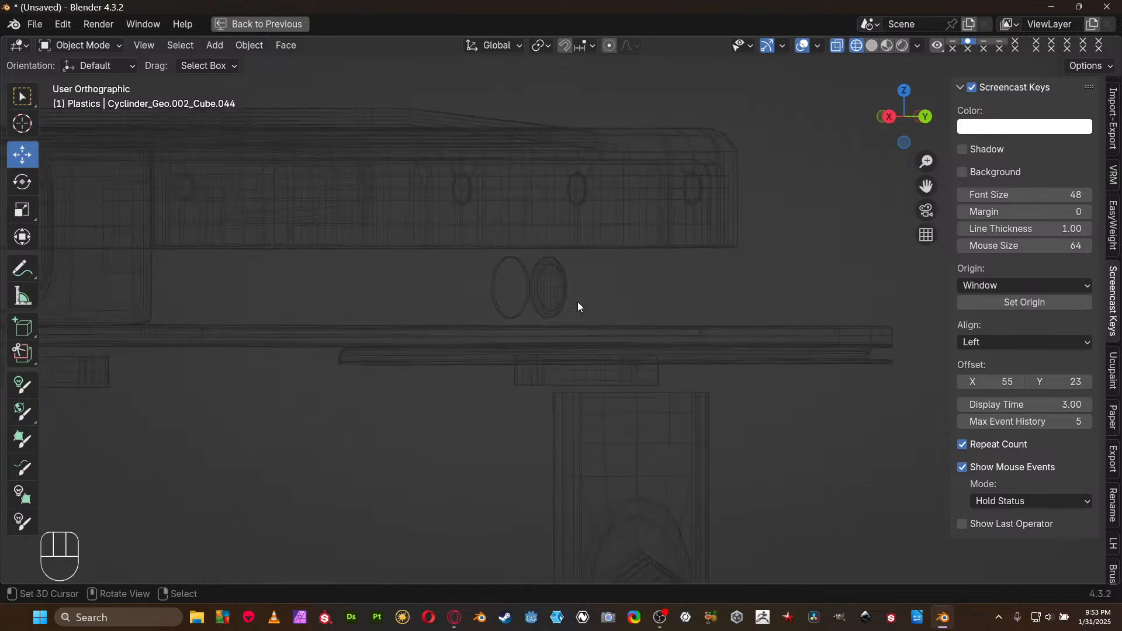
{"action": "right_click", "coordinate": [546, 295], "text": "shift"}
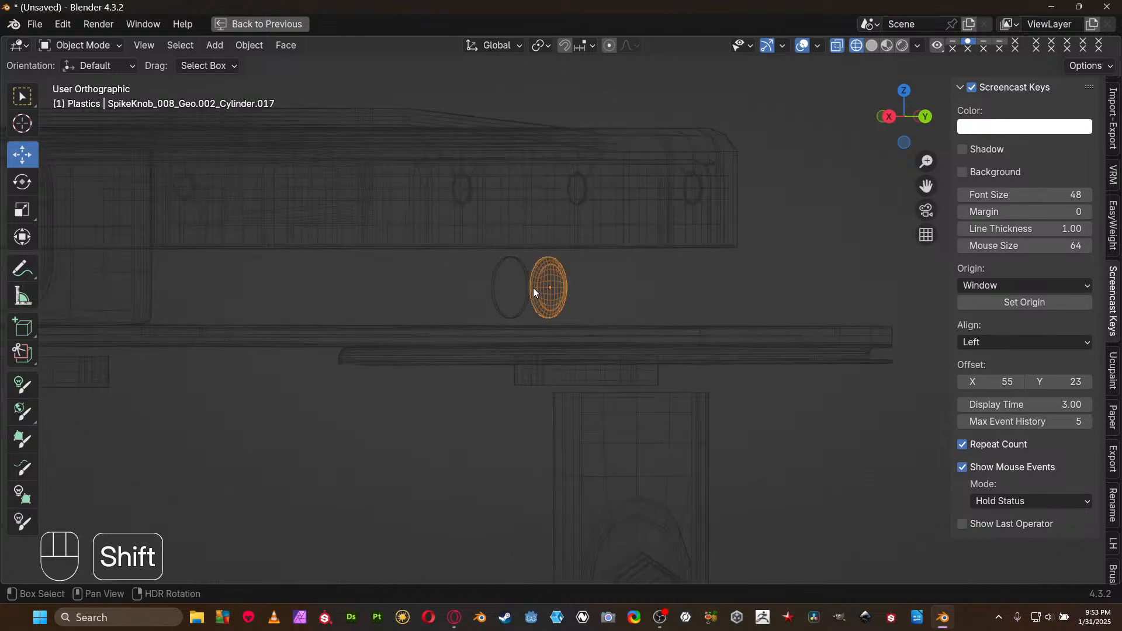
{"action": "right_click", "coordinate": [530, 278], "text": "shift"}
{"action": "scroll", "coordinate": [541, 250], "scroll_direction": "down", "scroll_amount": 3}
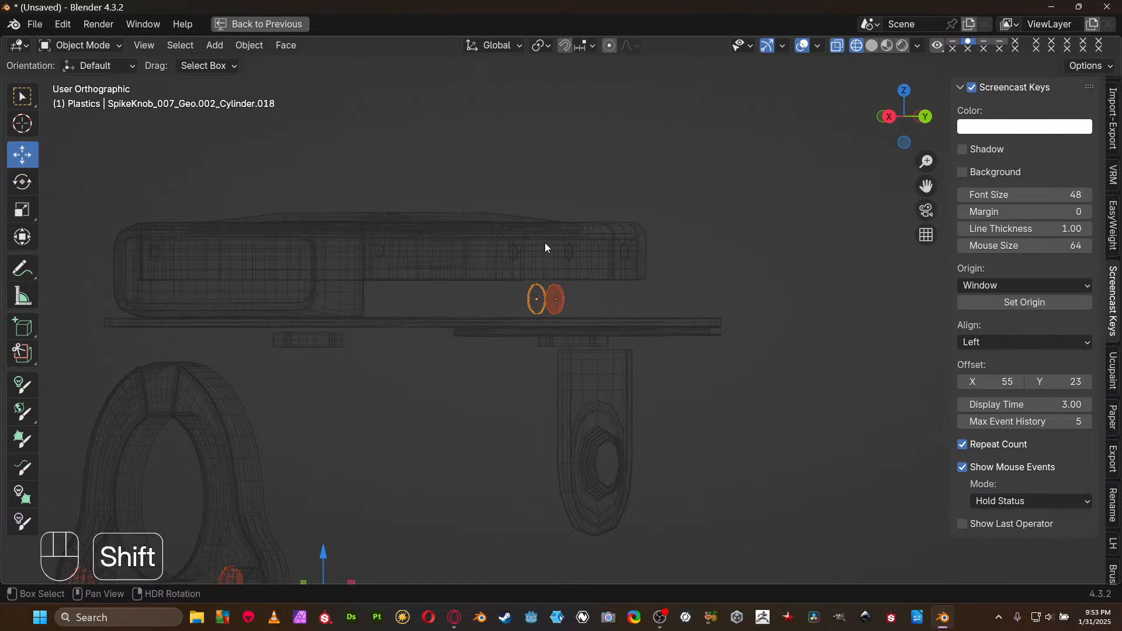
{"action": "key", "text": "shift+h"}
Select only the two isolated round knobs, frame them in the viewport and return to solid shading
{"action": "middle_click_drag", "start_coordinate": [553, 232], "coordinate": [644, 328]}
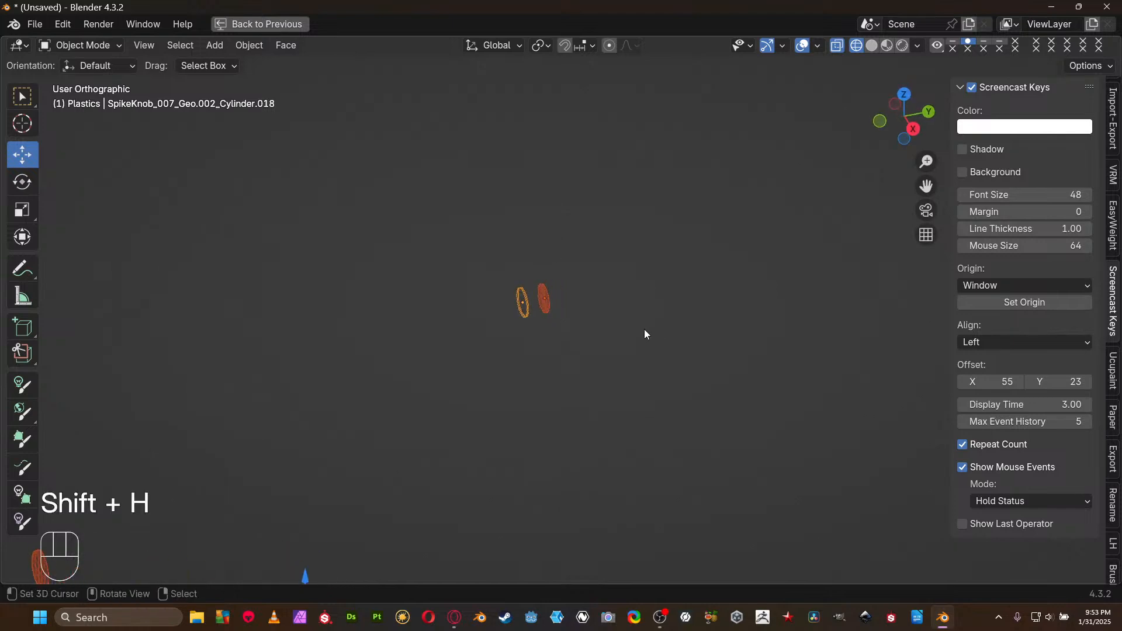
{"action": "scroll", "coordinate": [644, 328], "scroll_direction": "down", "scroll_amount": 4}
{"action": "left_click_drag", "start_coordinate": [533, 276], "coordinate": [589, 337]}
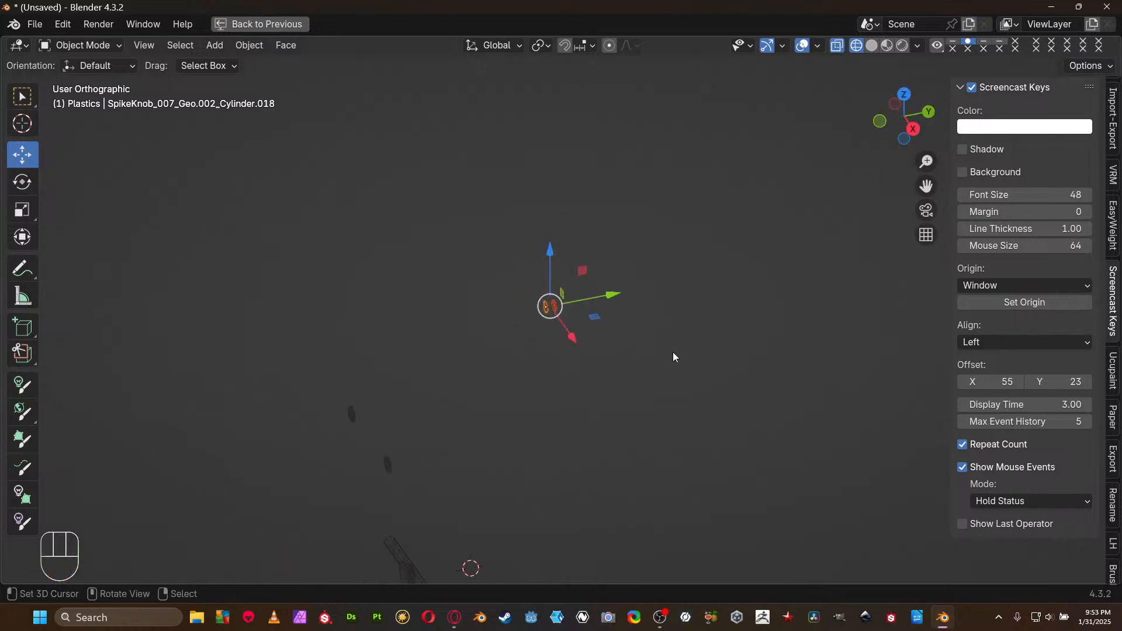
{"action": "key", "text": "KP_Decimal"}
{"action": "key", "text": "z"}
{"action": "left_click", "coordinate": [779, 353]}
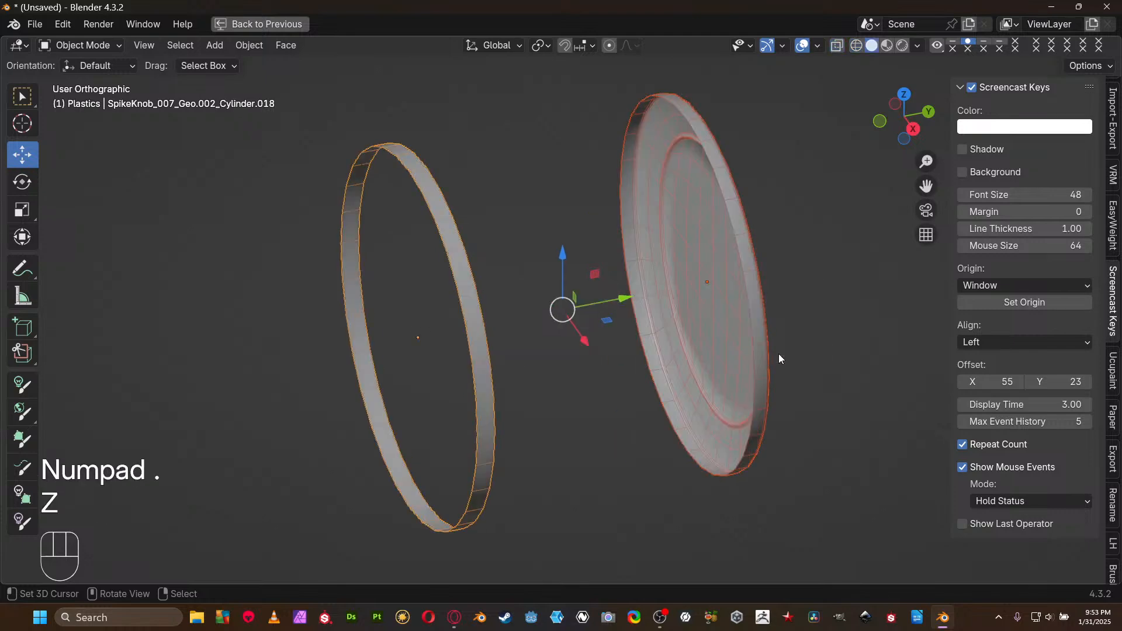
Open the solid disc-shaped knob in Edit Mode with its domed face in close view
{"action": "mouse_move", "coordinate": [779, 353]}
{"action": "middle_mouse_down"}
{"action": "mouse_move", "coordinate": [629, 311]}
{"action": "mouse_move", "coordinate": [594, 325]}
{"action": "mouse_move", "coordinate": [624, 274]}
{"action": "middle_mouse_up"}
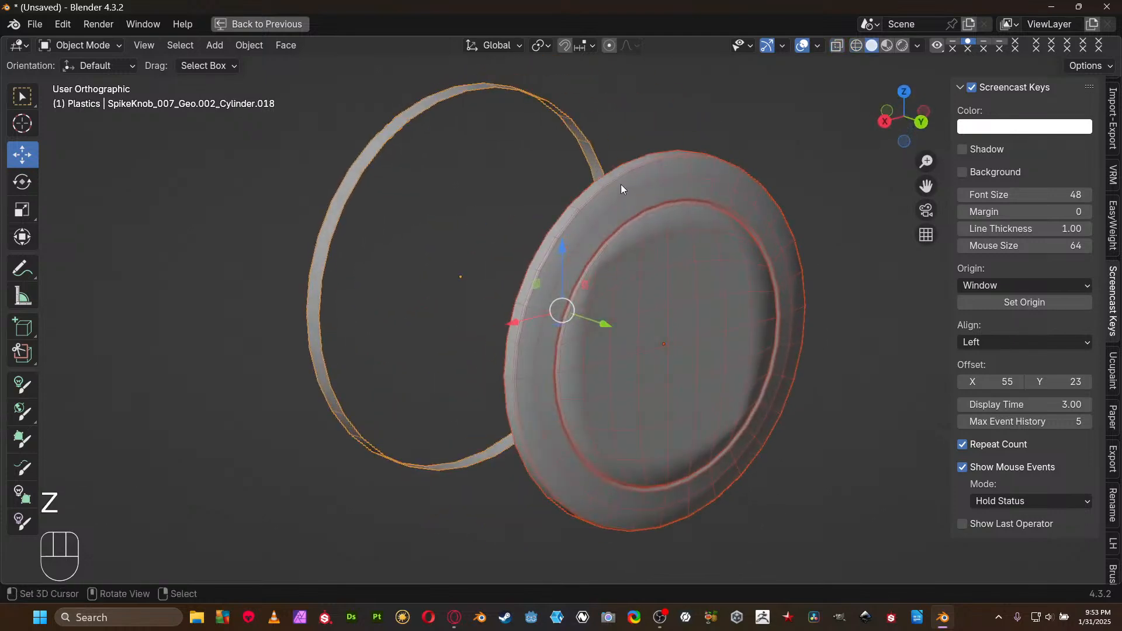
{"action": "left_click", "coordinate": [647, 204]}
{"action": "key", "text": "Tab"}
{"action": "scroll", "coordinate": [746, 236], "scroll_direction": "up", "scroll_amount": 3}
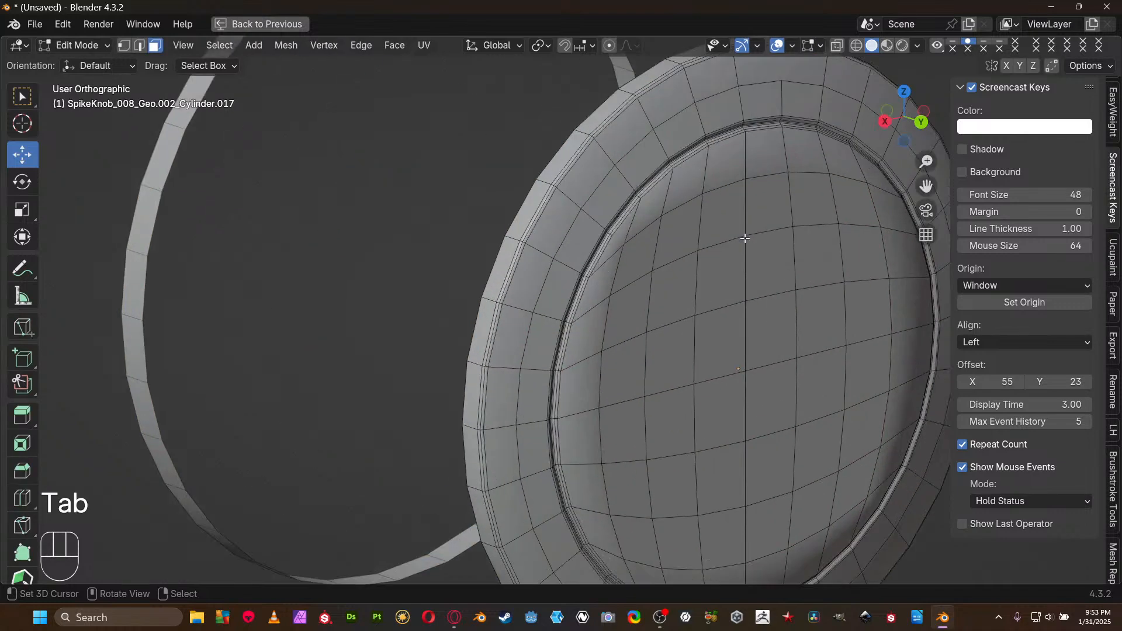
{"action": "middle_click_drag", "start_coordinate": [744, 241], "coordinate": [591, 313], "text": "shift"}
{"action": "middle_click_drag", "start_coordinate": [590, 313], "coordinate": [545, 300]}
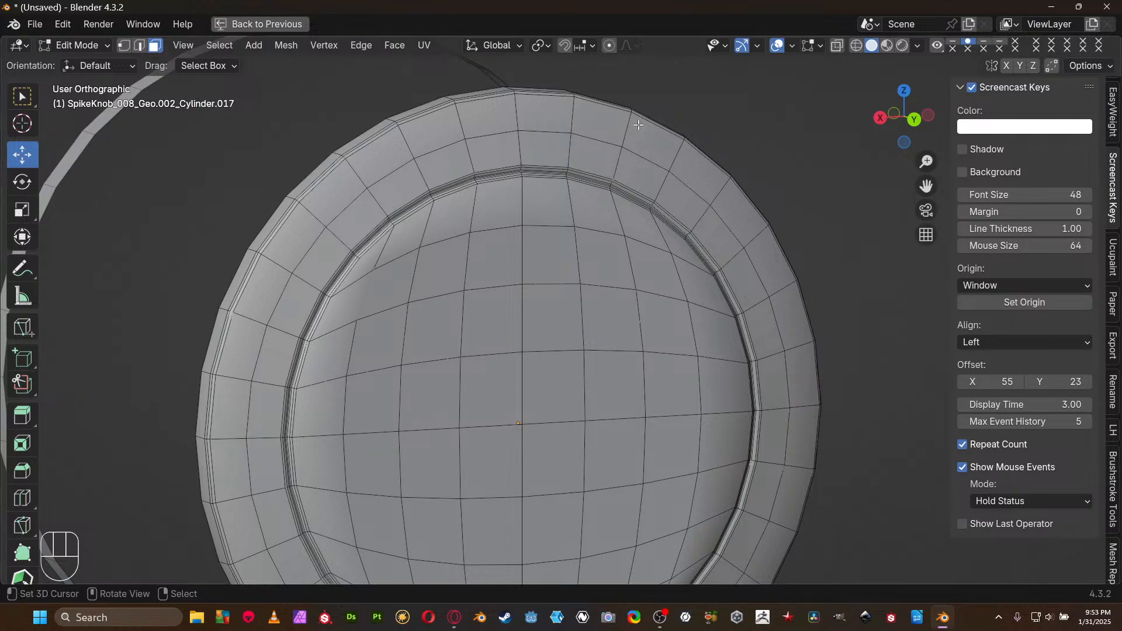
Mark the edge loop inside the groove between the disc's dome and its outer rim as a seam
{"action": "scroll", "coordinate": [691, 175], "scroll_direction": "up", "scroll_amount": 3}
{"action": "middle_click_drag", "start_coordinate": [692, 173], "coordinate": [696, 303], "text": "shift"}
{"action": "scroll", "coordinate": [696, 303], "scroll_direction": "up", "scroll_amount": 3}
{"action": "key", "text": "2"}
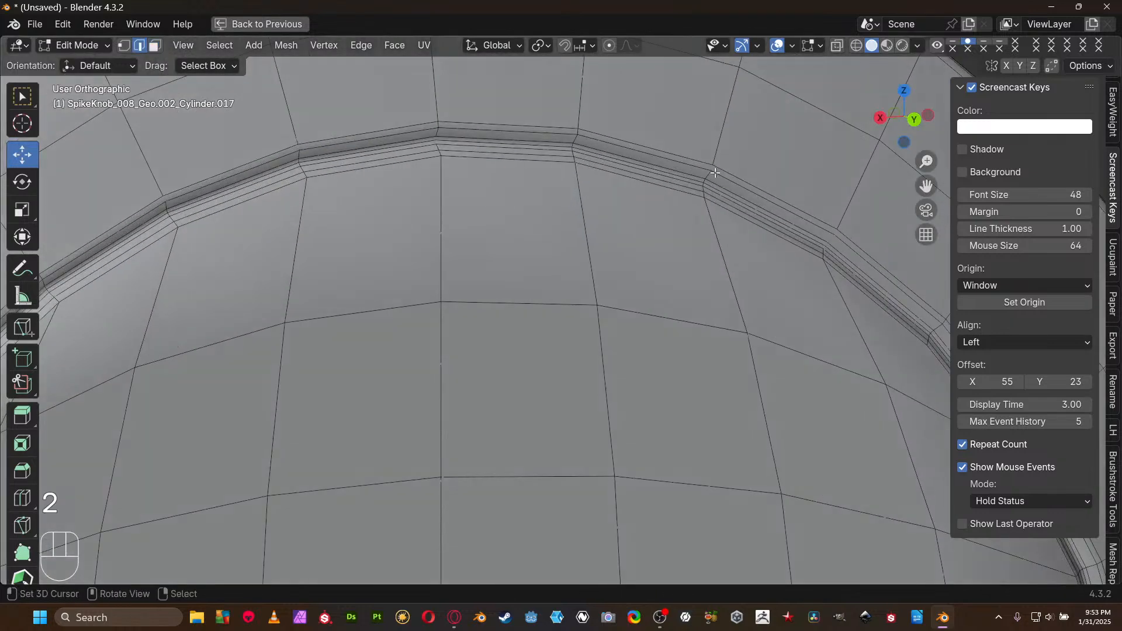
{"action": "left_click", "coordinate": [728, 189], "text": "alt"}
{"action": "scroll", "coordinate": [666, 258], "scroll_direction": "down", "scroll_amount": 5}
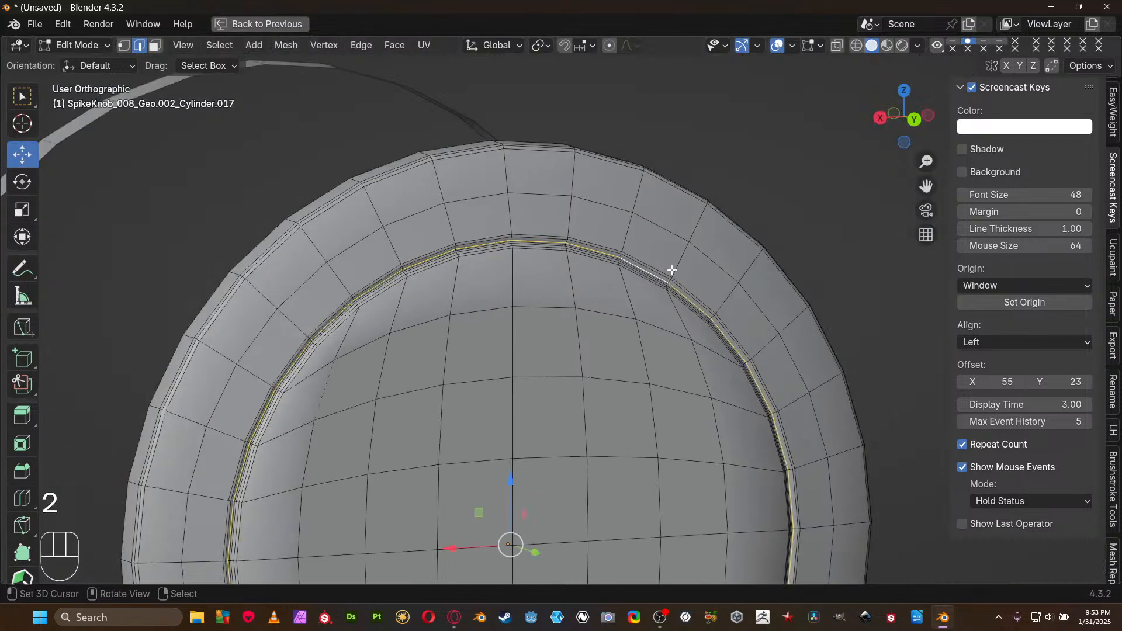
{"action": "key", "text": "ctrl+e"}
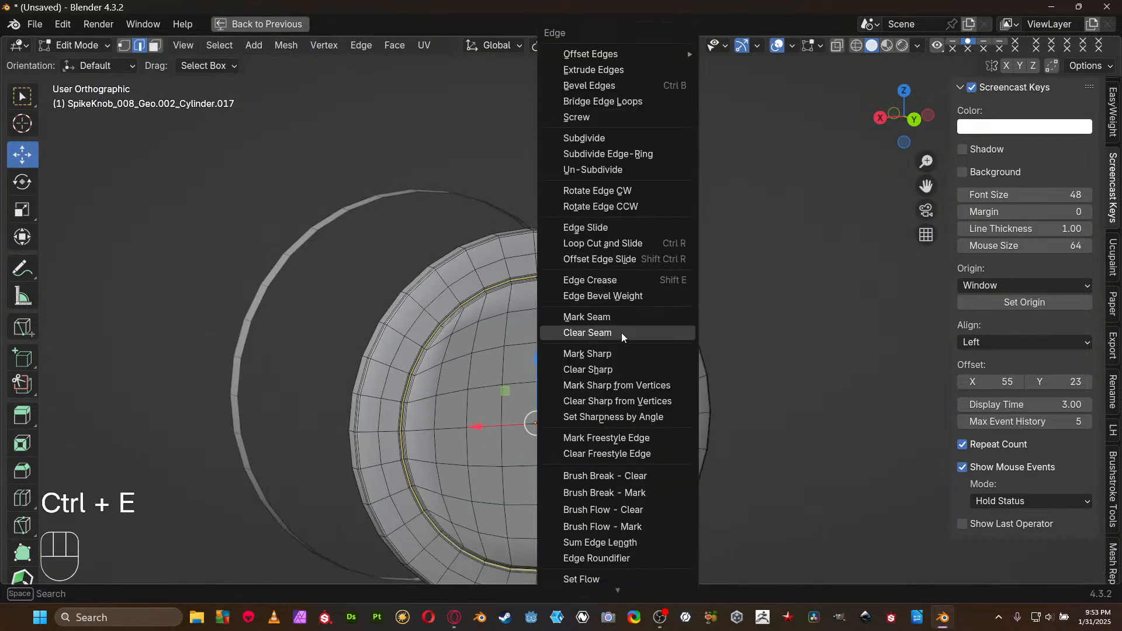
{"action": "left_click", "coordinate": [622, 317]}
{"action": "scroll", "coordinate": [561, 305], "scroll_direction": "up", "scroll_amount": 5}
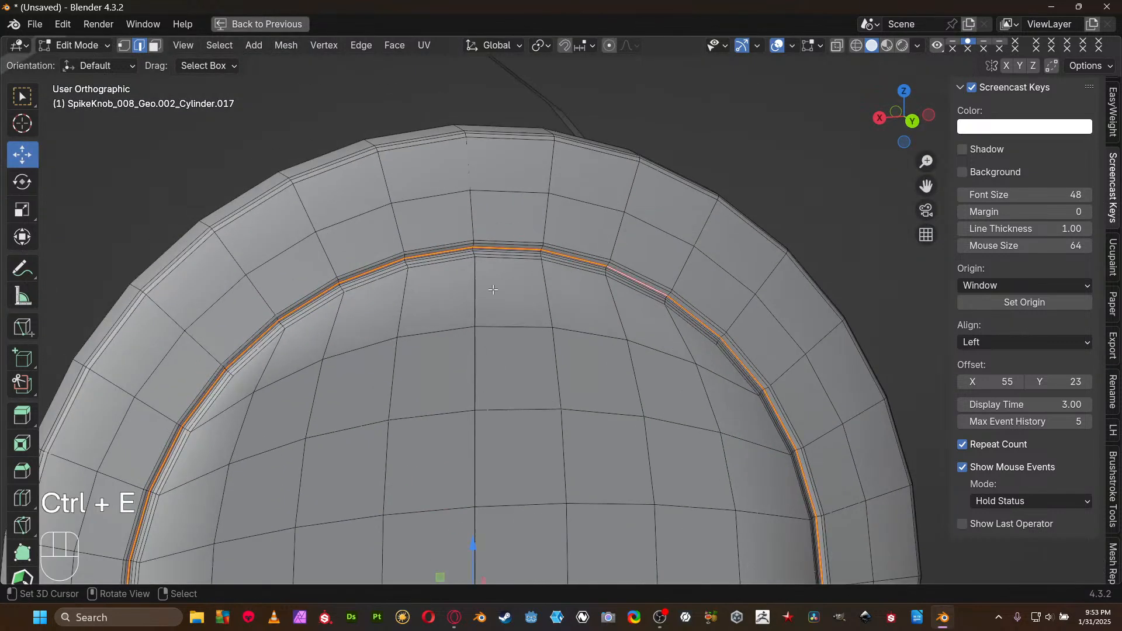
Select the radial edges crossing the disc's rim at its topmost point down to the groove seam and mark them as a seam
{"action": "middle_click_drag", "start_coordinate": [493, 286], "coordinate": [612, 376]}
{"action": "key", "text": "shift+z"}
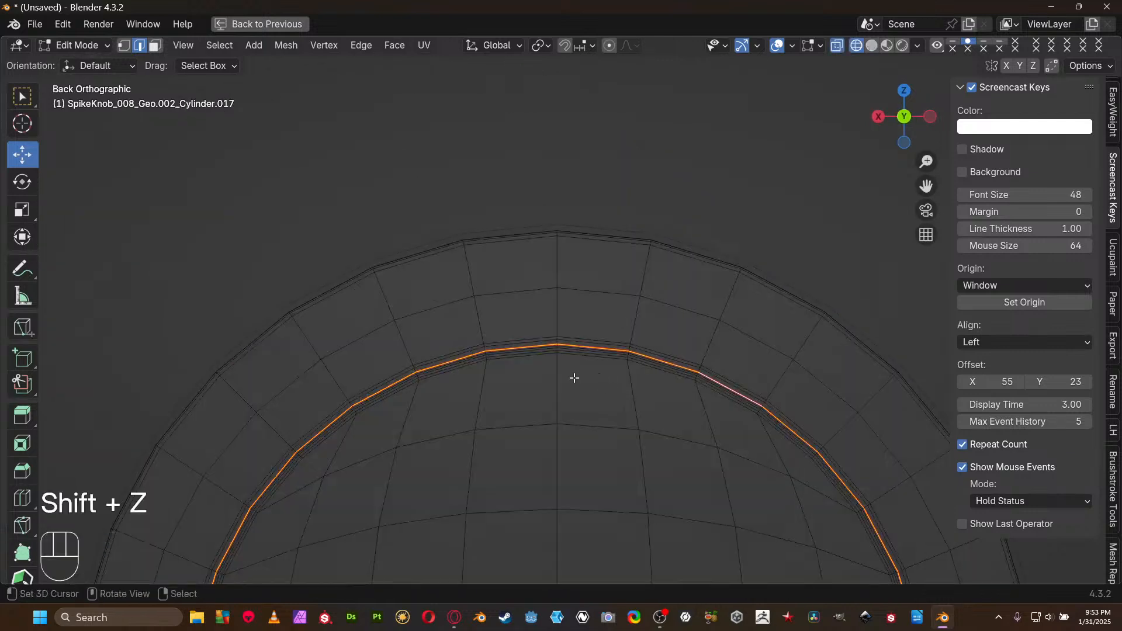
{"action": "scroll", "coordinate": [556, 339], "scroll_direction": "up", "scroll_amount": 3}
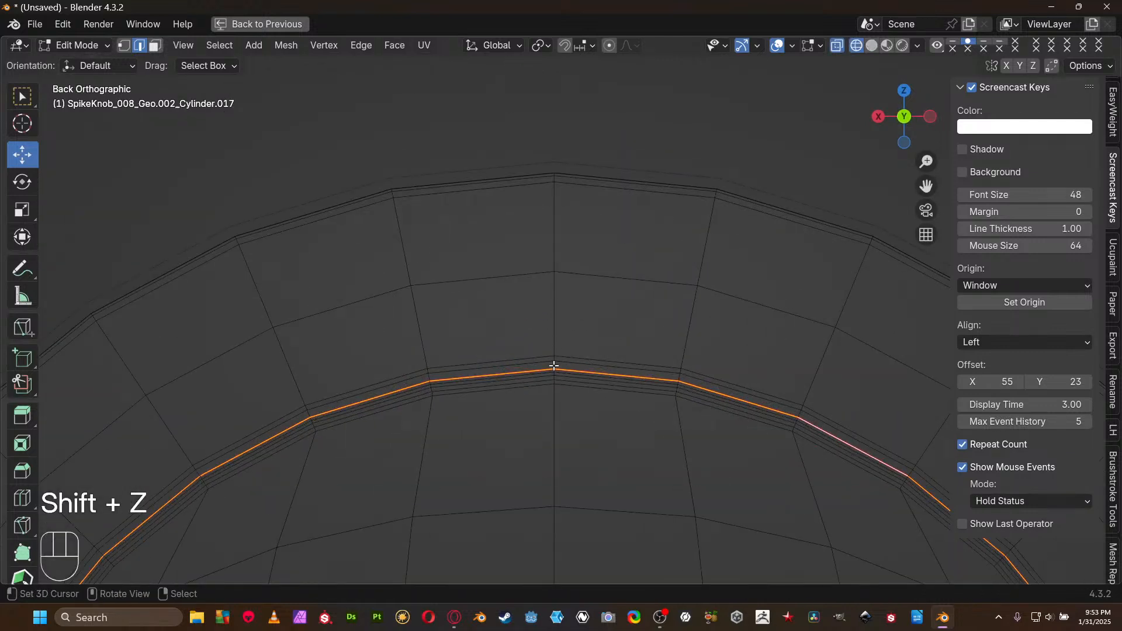
{"action": "left_click", "coordinate": [554, 366]}
{"action": "mouse_move", "coordinate": [564, 188]}
{"action": "middle_mouse_down"}
{"action": "mouse_move", "coordinate": [556, 206]}
{"action": "mouse_move", "coordinate": [562, 181]}
{"action": "middle_mouse_up"}
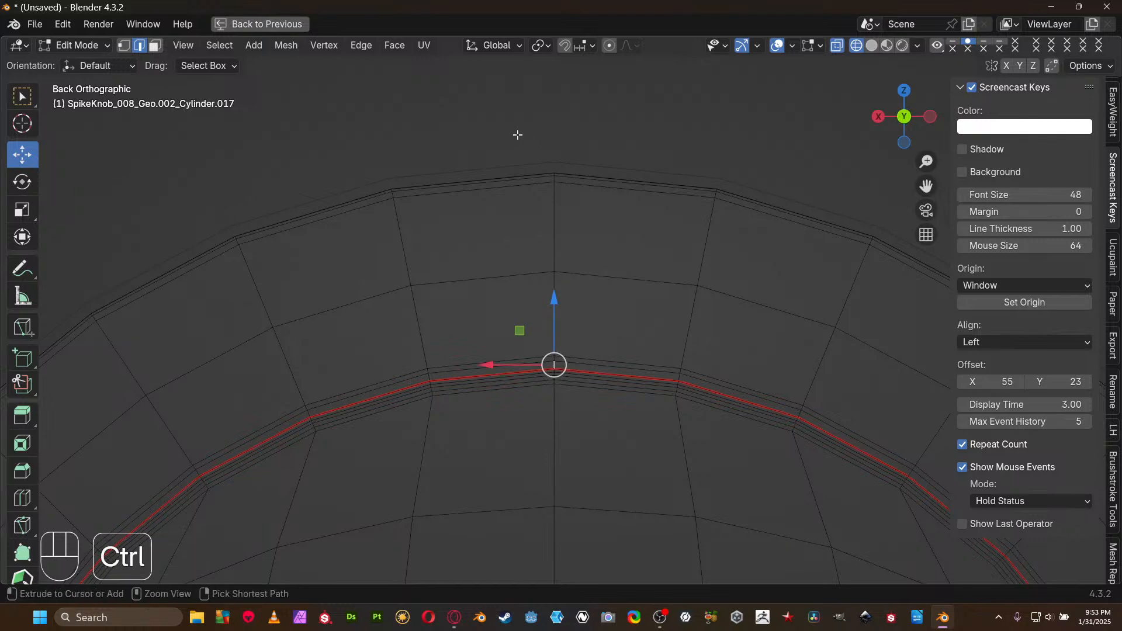
{"action": "left_click_drag", "start_coordinate": [517, 135], "coordinate": [569, 305], "text": "ctrl"}
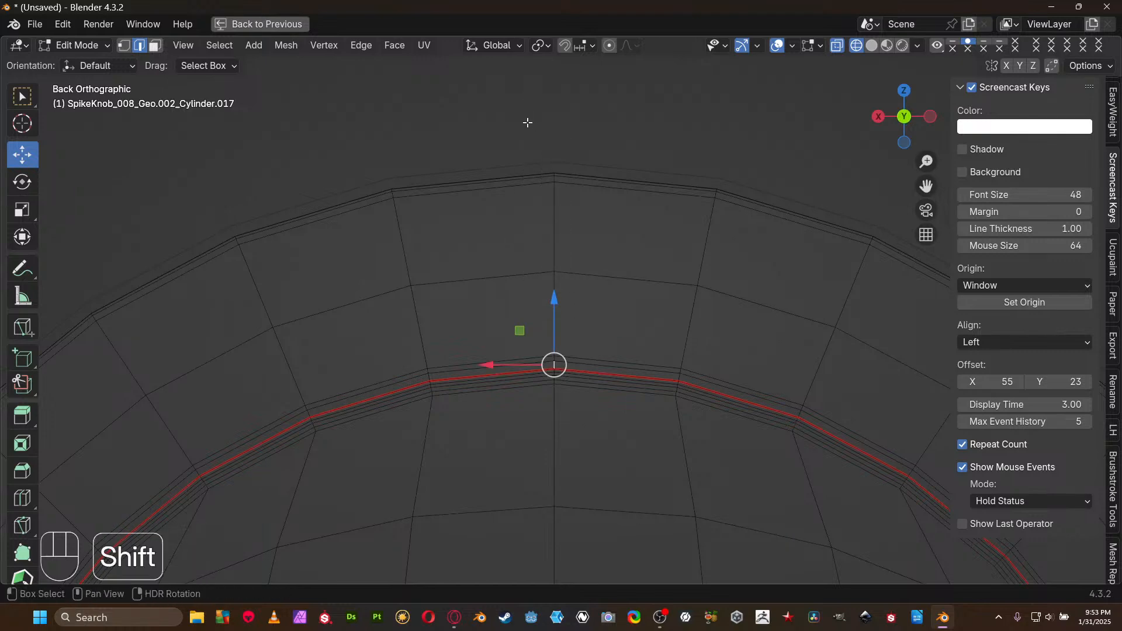
{"action": "left_click_drag", "start_coordinate": [527, 132], "coordinate": [570, 320], "text": "shift"}
{"action": "middle_click_drag", "start_coordinate": [573, 292], "coordinate": [591, 246]}
{"action": "scroll", "coordinate": [666, 320], "scroll_direction": "down", "scroll_amount": 5}
{"action": "scroll", "coordinate": [596, 238], "scroll_direction": "up", "scroll_amount": 6}
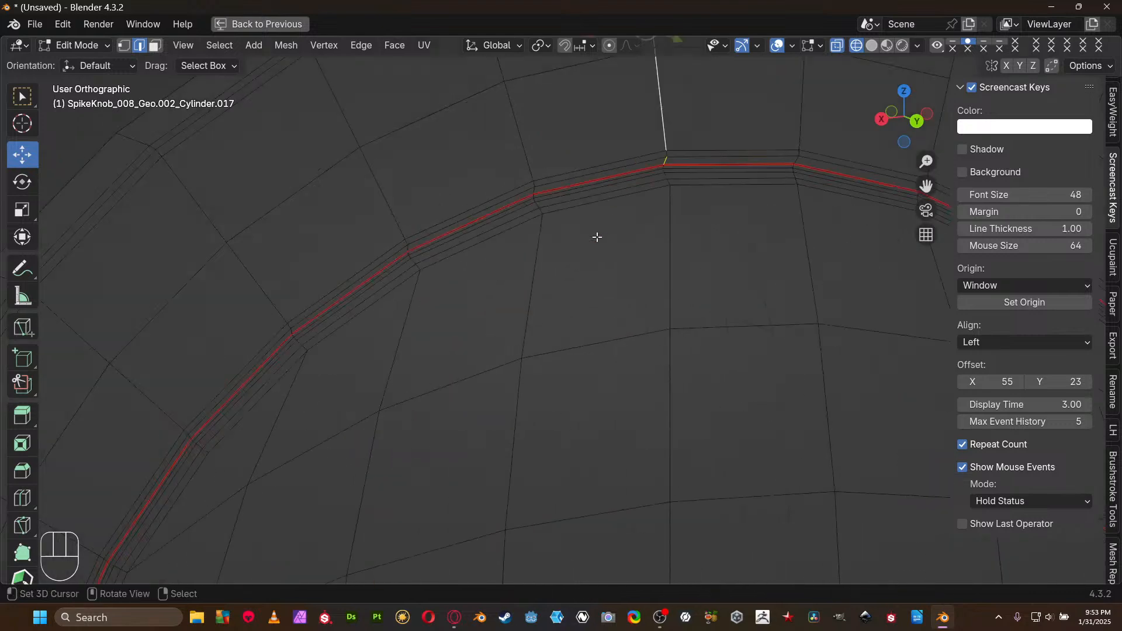
{"action": "scroll", "coordinate": [652, 179], "scroll_direction": "up", "scroll_amount": 3}
{"action": "middle_click_drag", "start_coordinate": [672, 150], "coordinate": [549, 356], "text": "shift"}
{"action": "scroll", "coordinate": [567, 333], "scroll_direction": "up", "scroll_amount": 2}
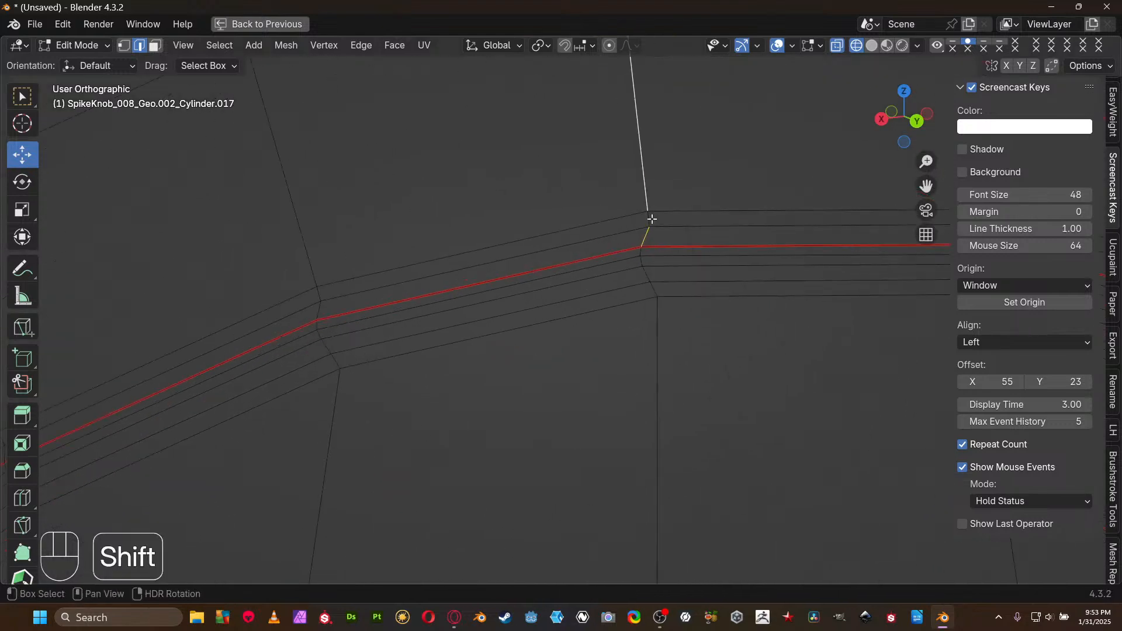
{"action": "key", "text": "ctrl+e"}
{"action": "left_click", "coordinate": [685, 322]}
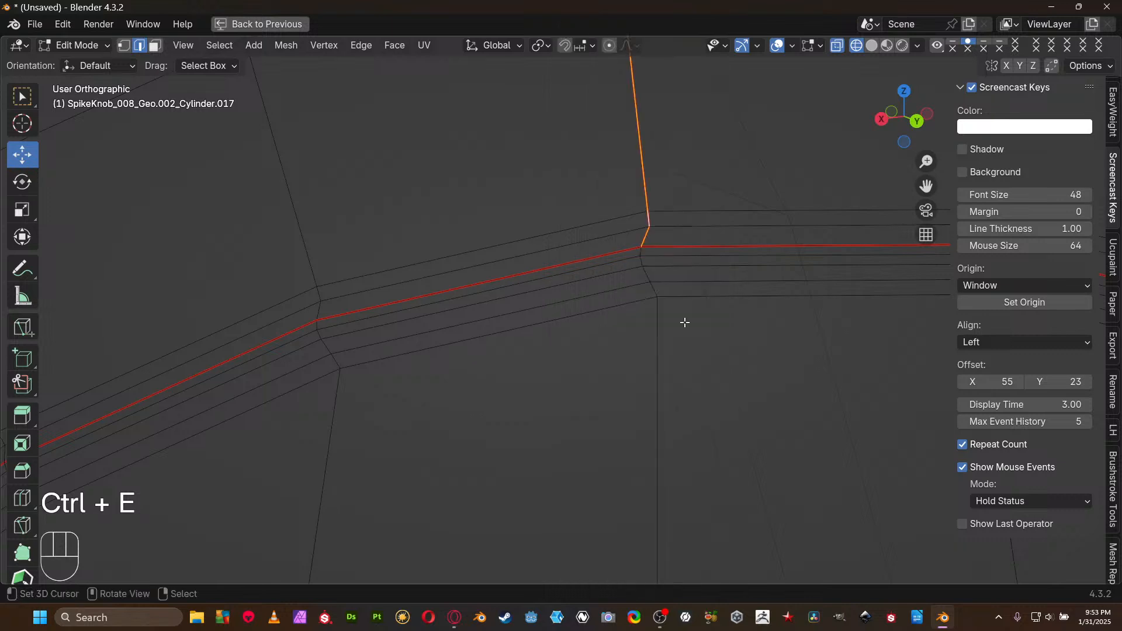
Select the disc's entire linked mesh in solid shading and restore the multi-editor layout with the UV editor
{"action": "scroll", "coordinate": [686, 316], "scroll_direction": "down", "scroll_amount": 10}
{"action": "scroll", "coordinate": [672, 318], "scroll_direction": "down", "scroll_amount": 2, "text": "shift"}
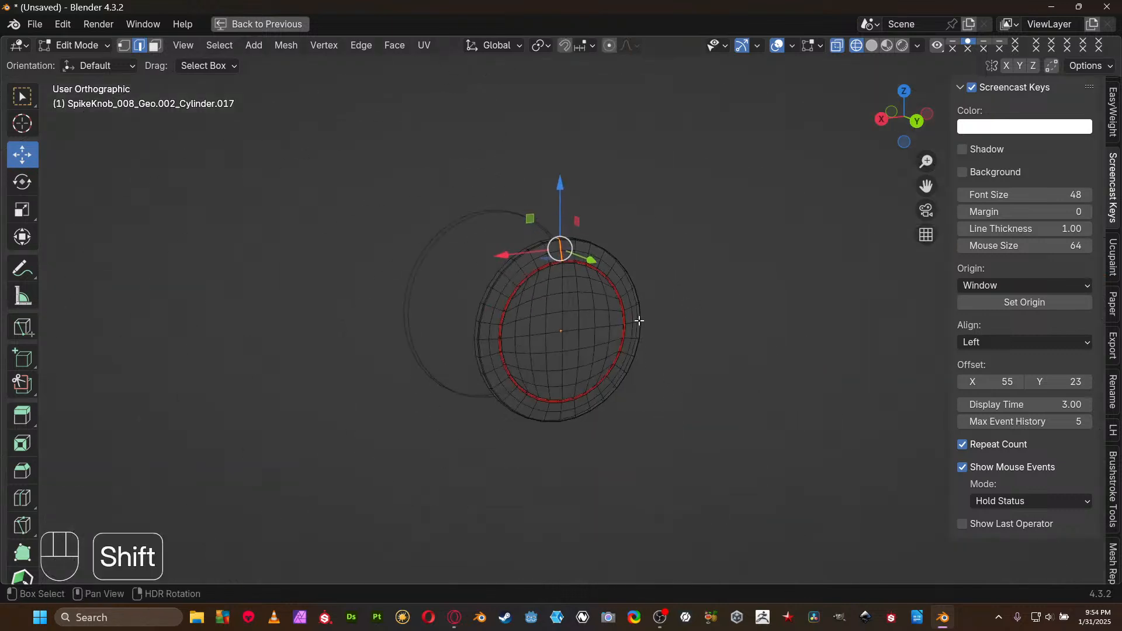
{"action": "key", "text": "shift+z"}
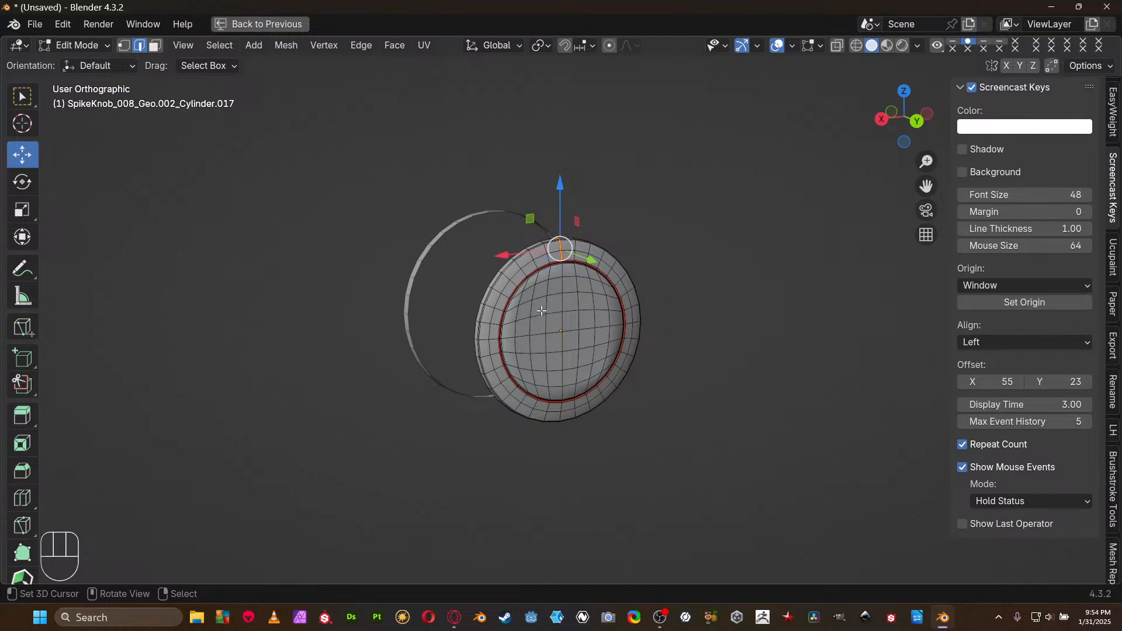
{"action": "middle_click_drag", "start_coordinate": [542, 311], "coordinate": [571, 334]}
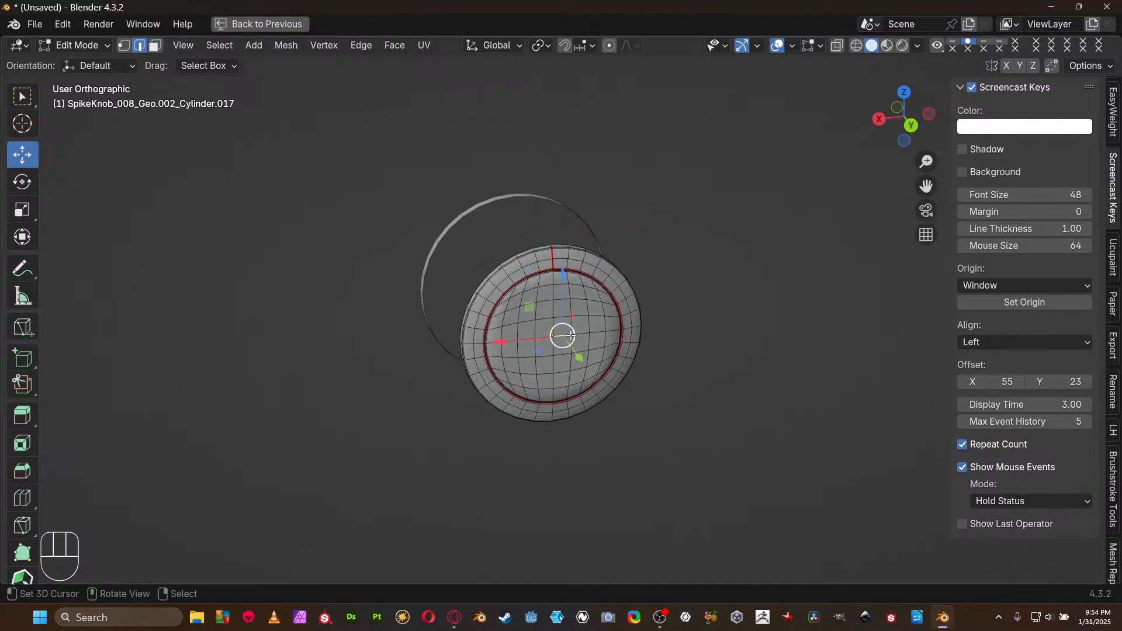
{"action": "key", "text": "l"}
{"action": "key", "text": "u"}
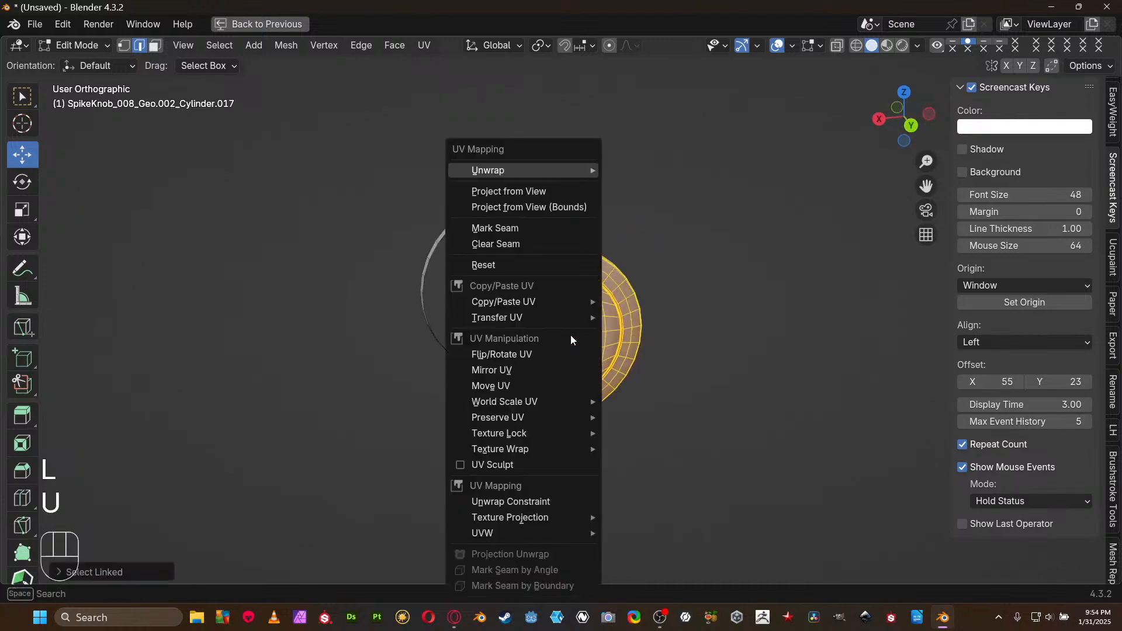
{"action": "key", "text": "ctrl+space"}
{"action": "scroll", "coordinate": [303, 415], "scroll_direction": "down", "scroll_amount": 5}
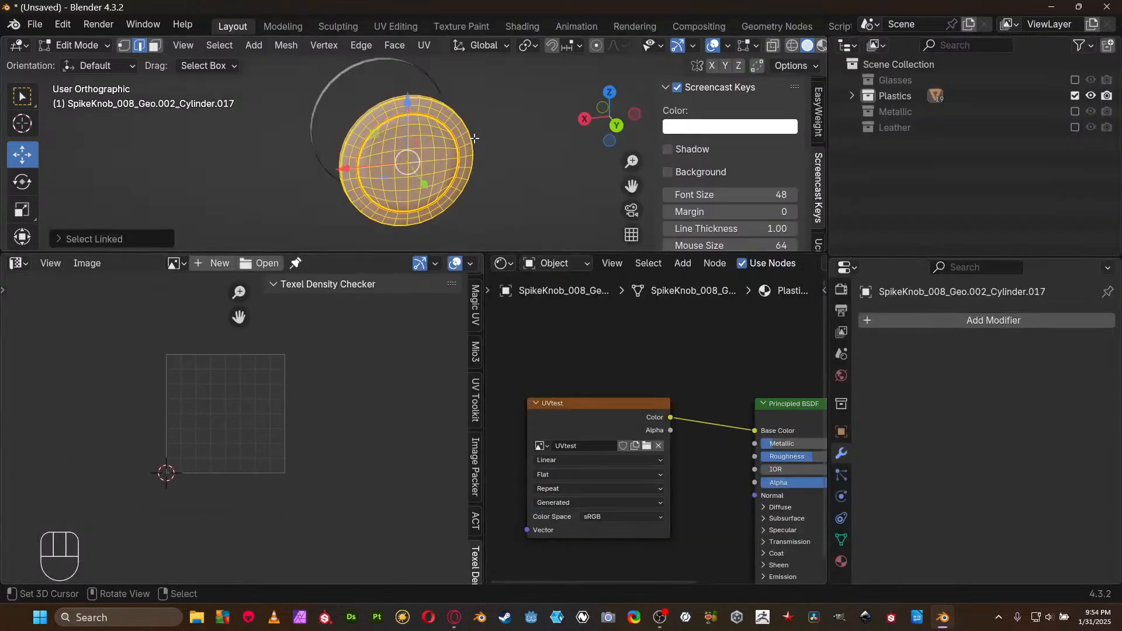
Unwrap the disc with the Angle Based method and hide the UV editor's sidebar
{"action": "key", "text": "u"}
{"action": "mouse_move", "coordinate": [475, 138]}
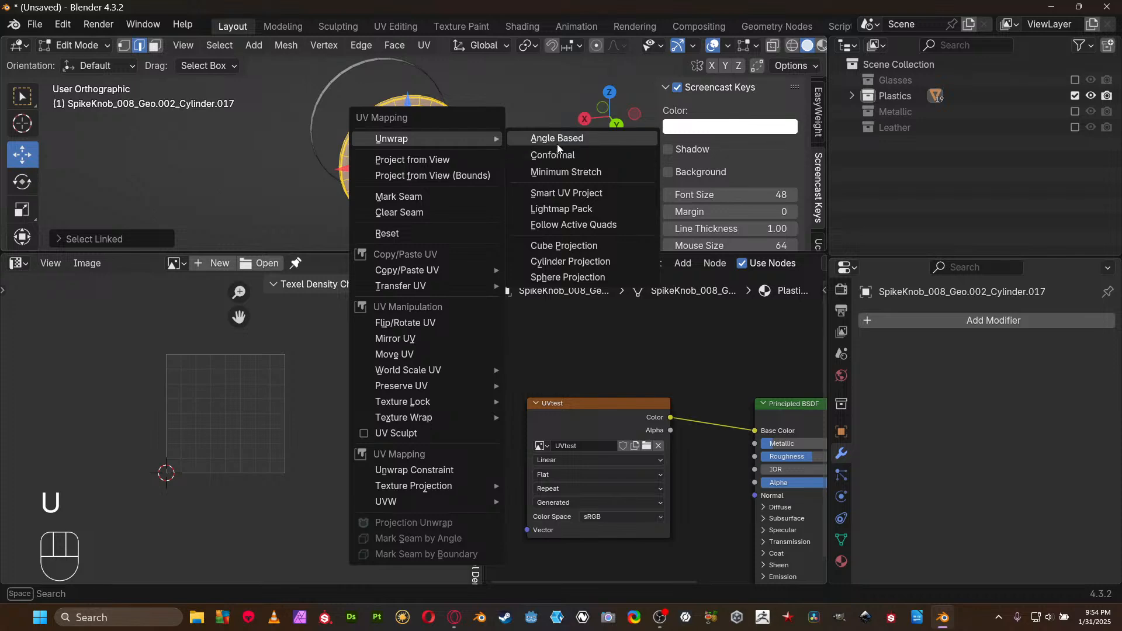
{"action": "left_click", "coordinate": [556, 144]}
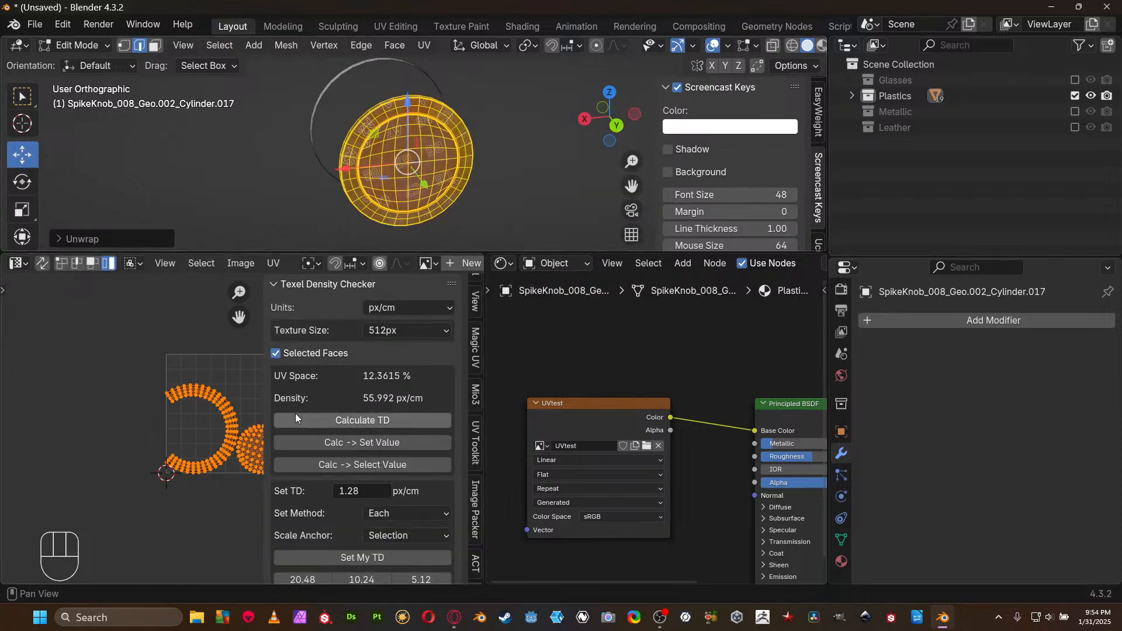
{"action": "key", "text": "n"}
{"action": "scroll", "coordinate": [327, 418], "scroll_direction": "up", "scroll_amount": 3}
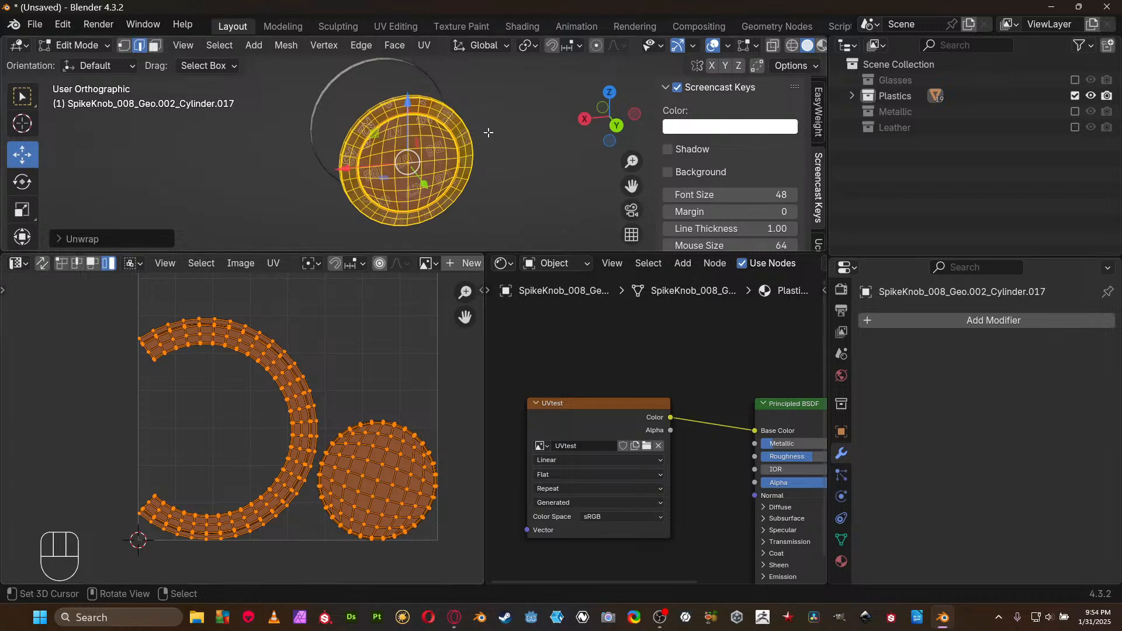
Unwrap the disc again with the Conformal method and once more with Minimum Stretch for comparison
{"action": "key", "text": "u"}
{"action": "left_click", "coordinate": [565, 151]}
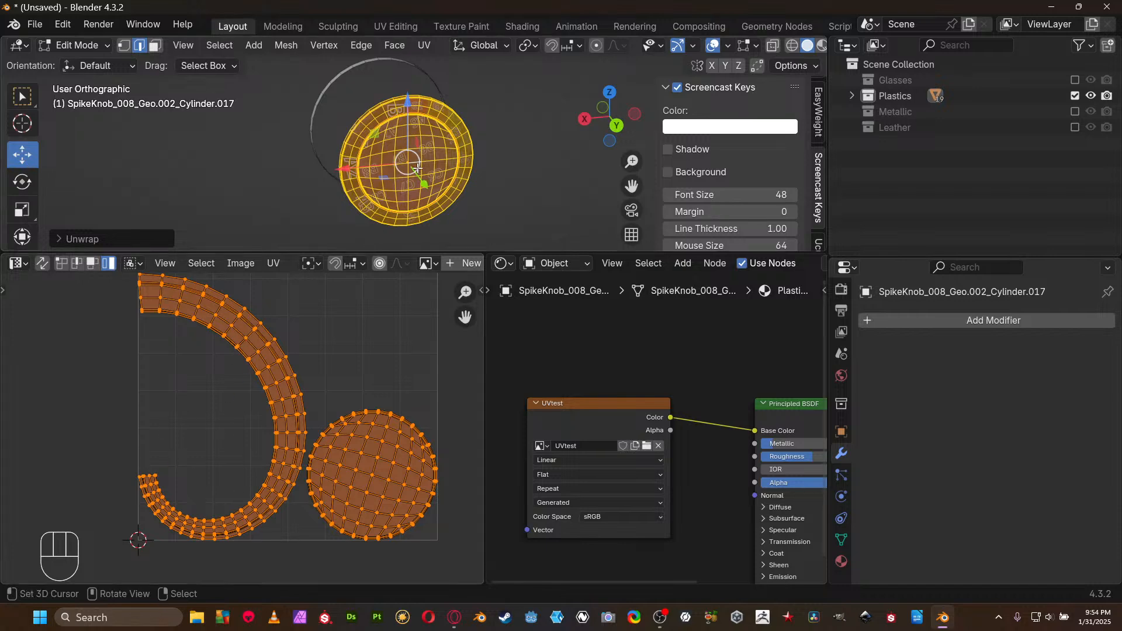
{"action": "key", "text": "u"}
{"action": "mouse_move", "coordinate": [417, 168]}
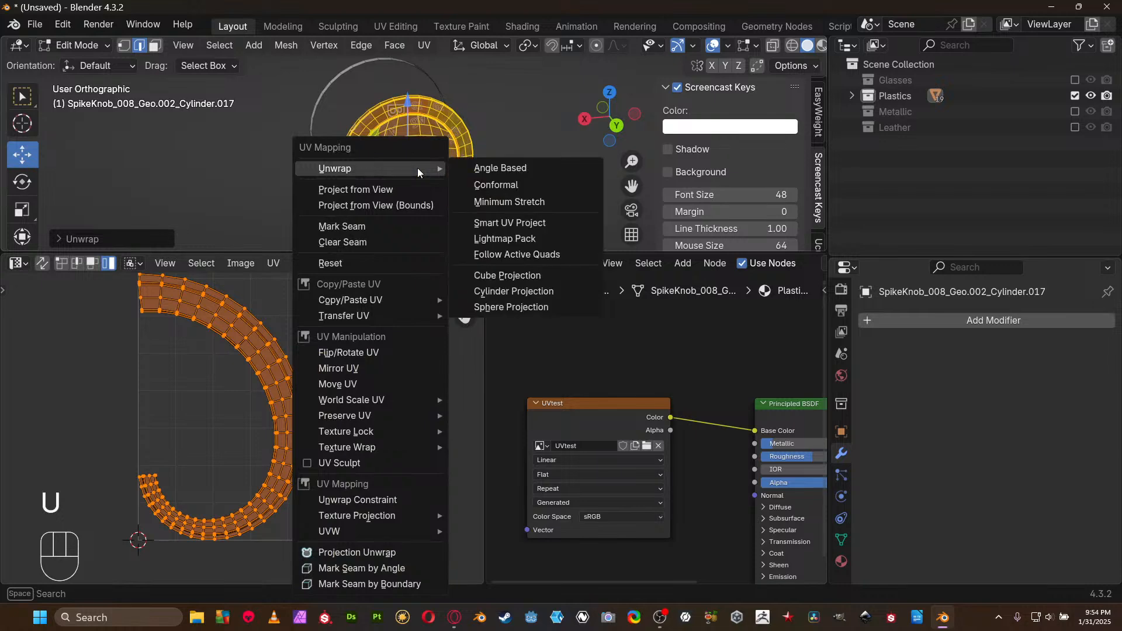
{"action": "left_click", "coordinate": [500, 202]}
{"action": "scroll", "coordinate": [237, 419], "scroll_direction": "up", "scroll_amount": 2}
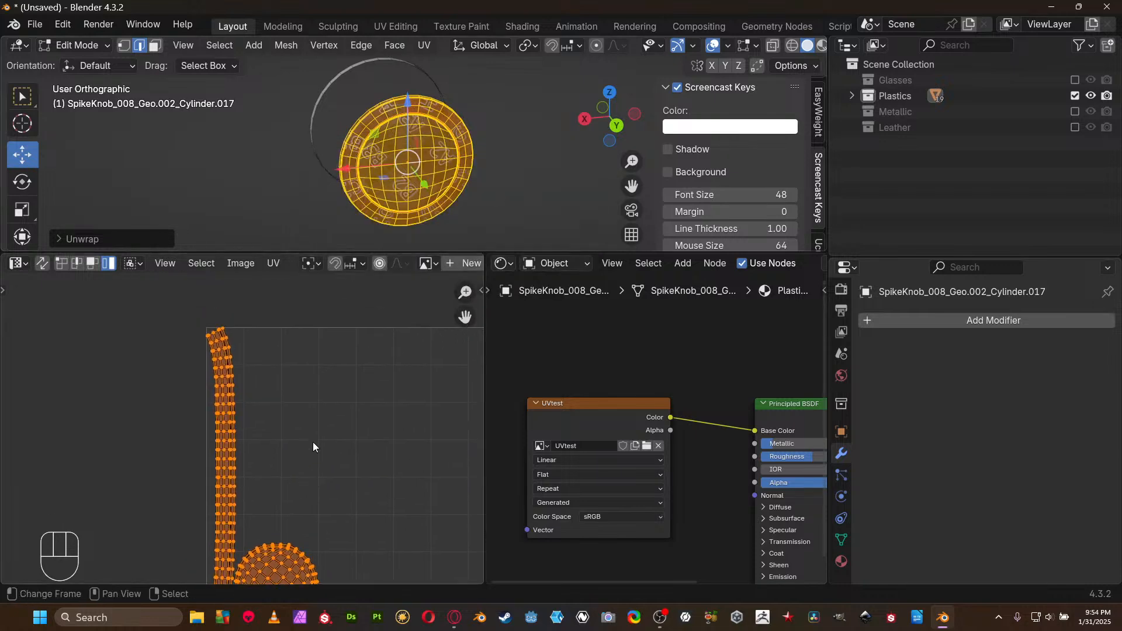
Rearrange the lower editors so the UV editor fills the full width beneath the 3D view in place of the shader editor
{"action": "scroll", "coordinate": [313, 447], "scroll_direction": "down", "scroll_amount": 2}
{"action": "middle_click_drag", "start_coordinate": [273, 433], "coordinate": [297, 389]}
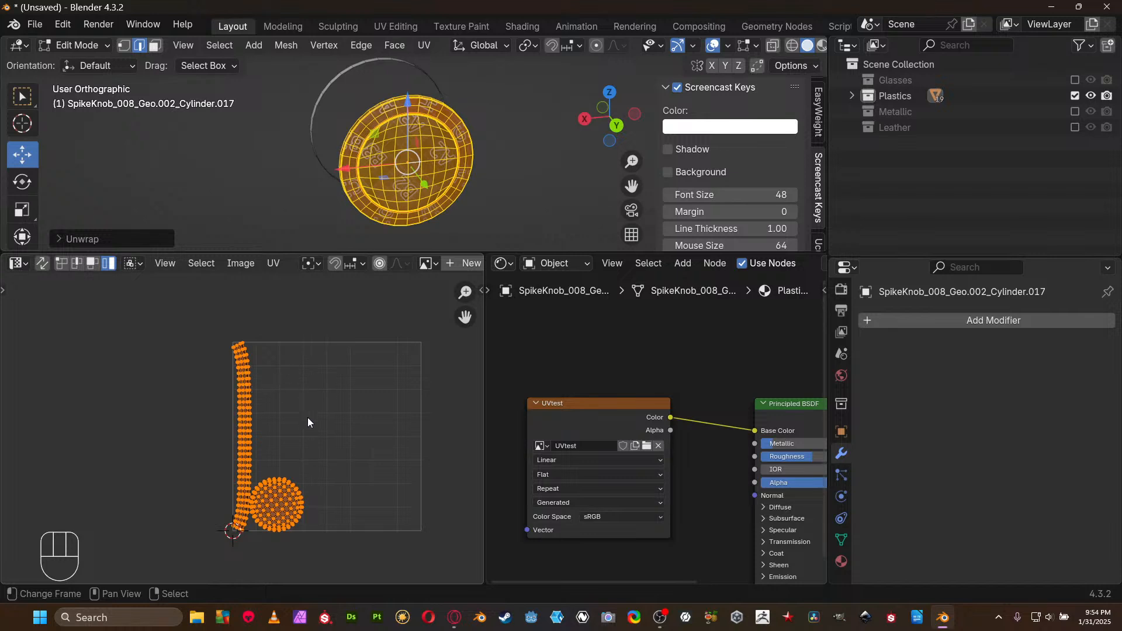
{"action": "middle_click_drag", "start_coordinate": [308, 420], "coordinate": [216, 441]}
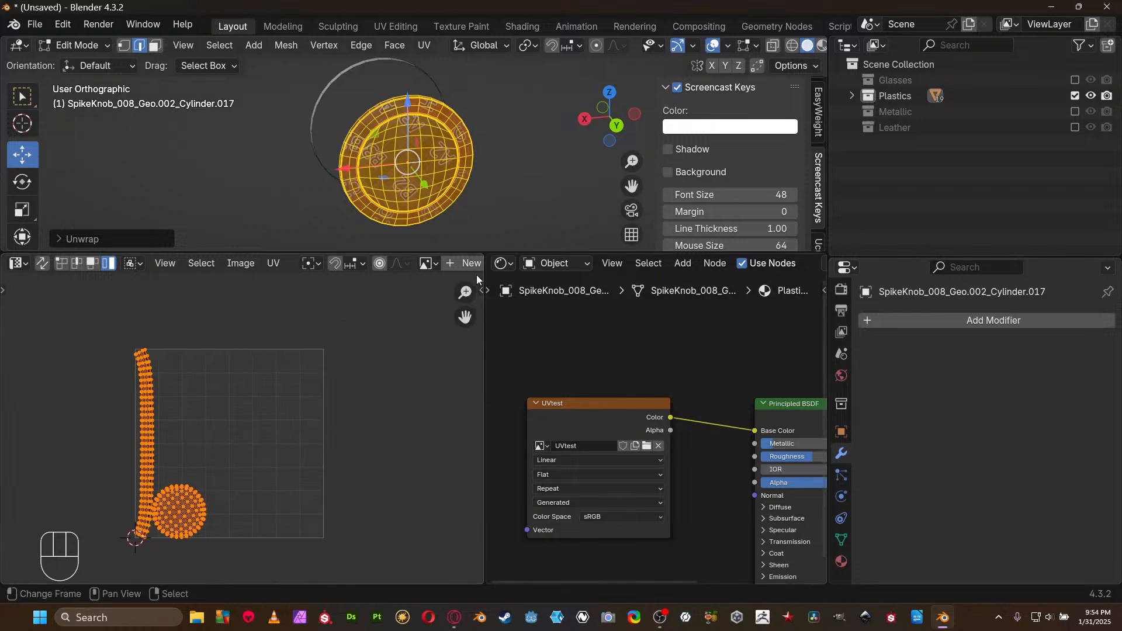
{"action": "left_click_drag", "start_coordinate": [482, 256], "coordinate": [569, 258]}
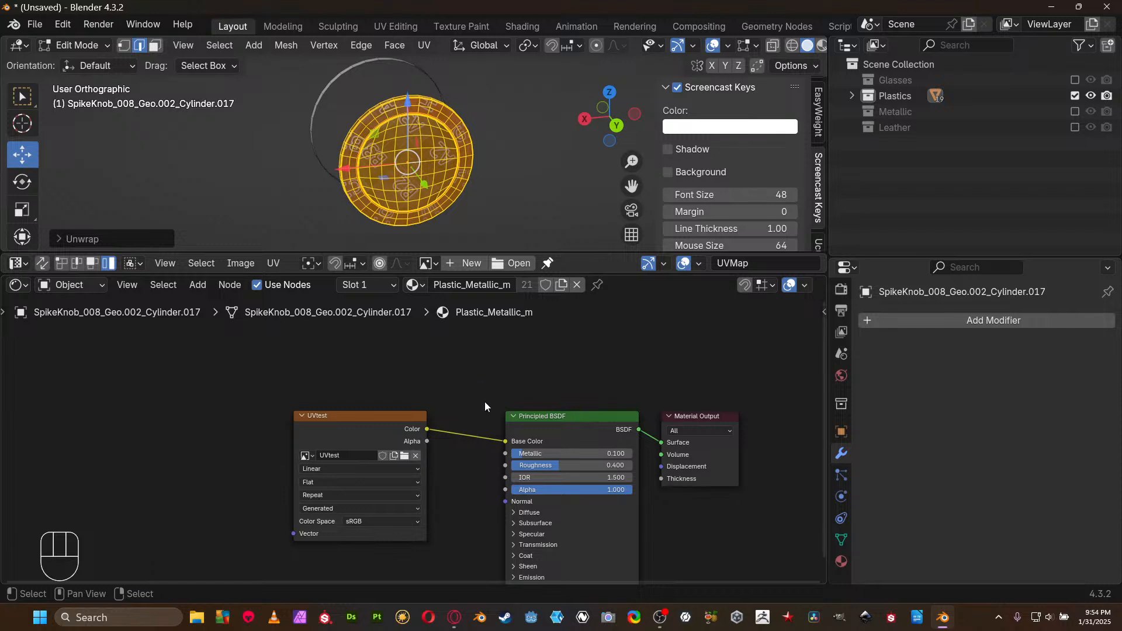
{"action": "middle_click_drag", "start_coordinate": [485, 402], "coordinate": [429, 362]}
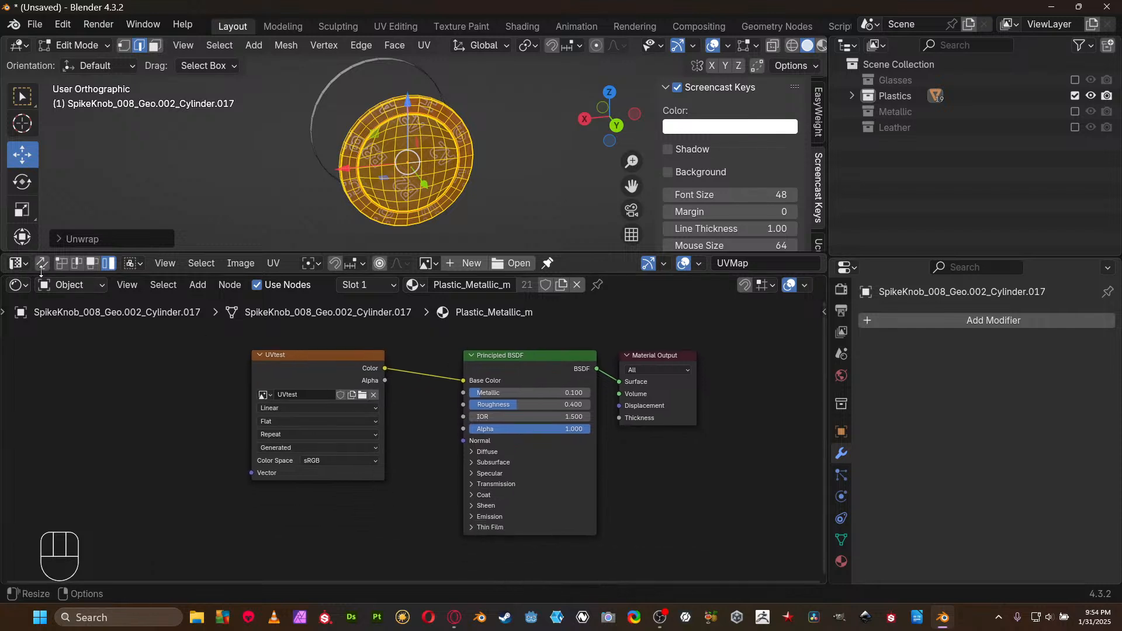
{"action": "left_click_drag", "start_coordinate": [18, 273], "coordinate": [6, 456]}
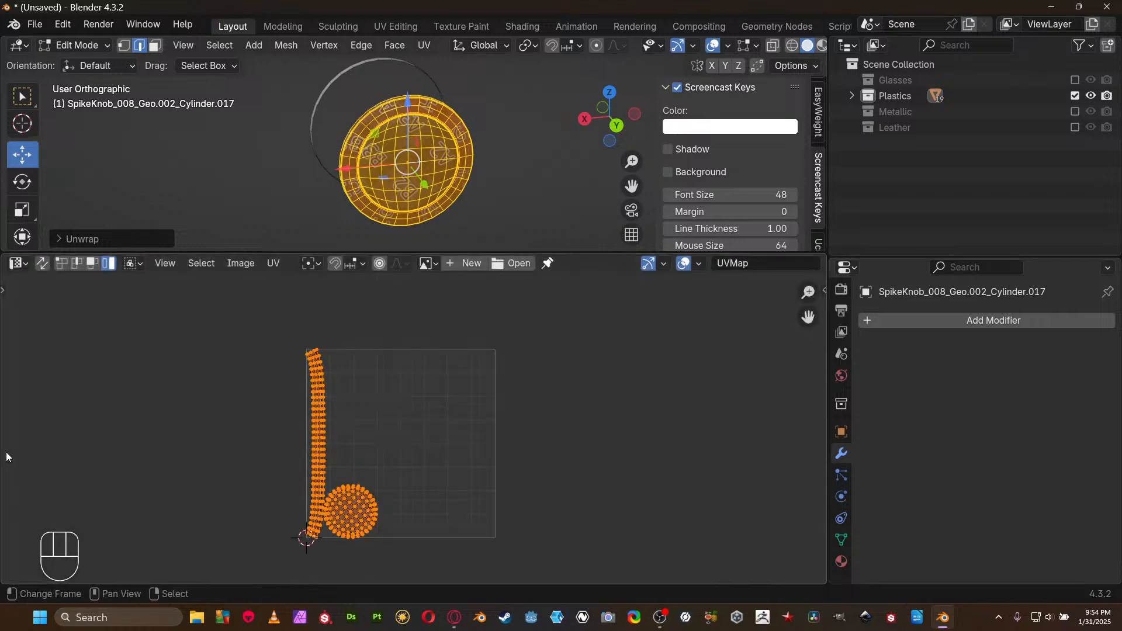
Show the Mio3 UV tools in the UV editor and straighten the long rim strip island with Gridify
{"action": "scroll", "coordinate": [374, 424], "scroll_direction": "up", "scroll_amount": 1}
{"action": "key", "text": "n"}
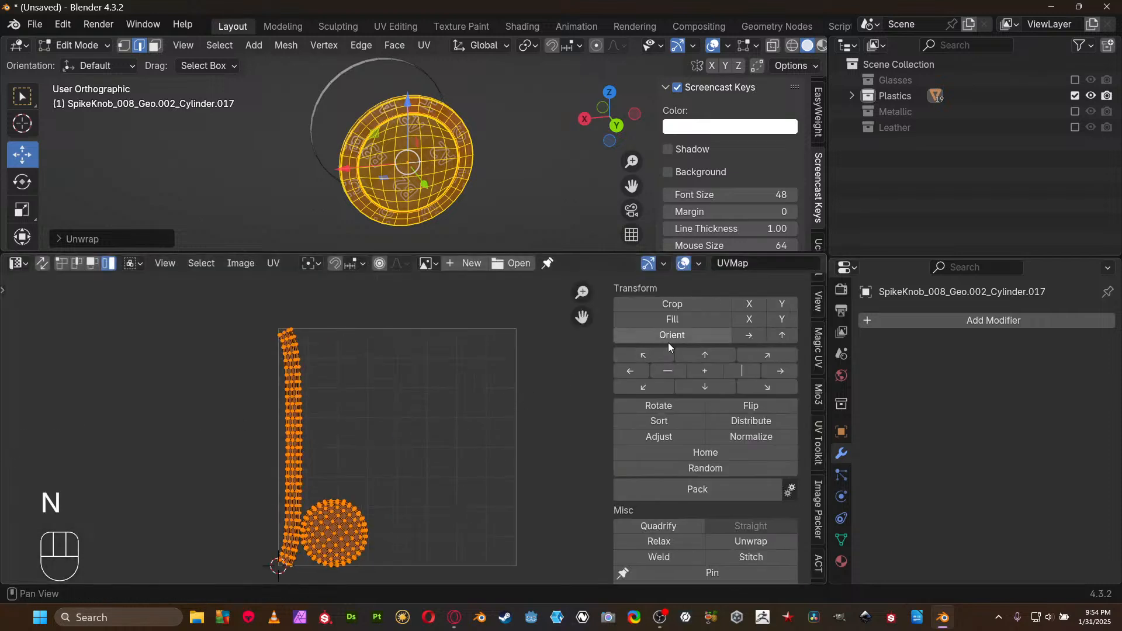
{"action": "left_click", "coordinate": [818, 395]}
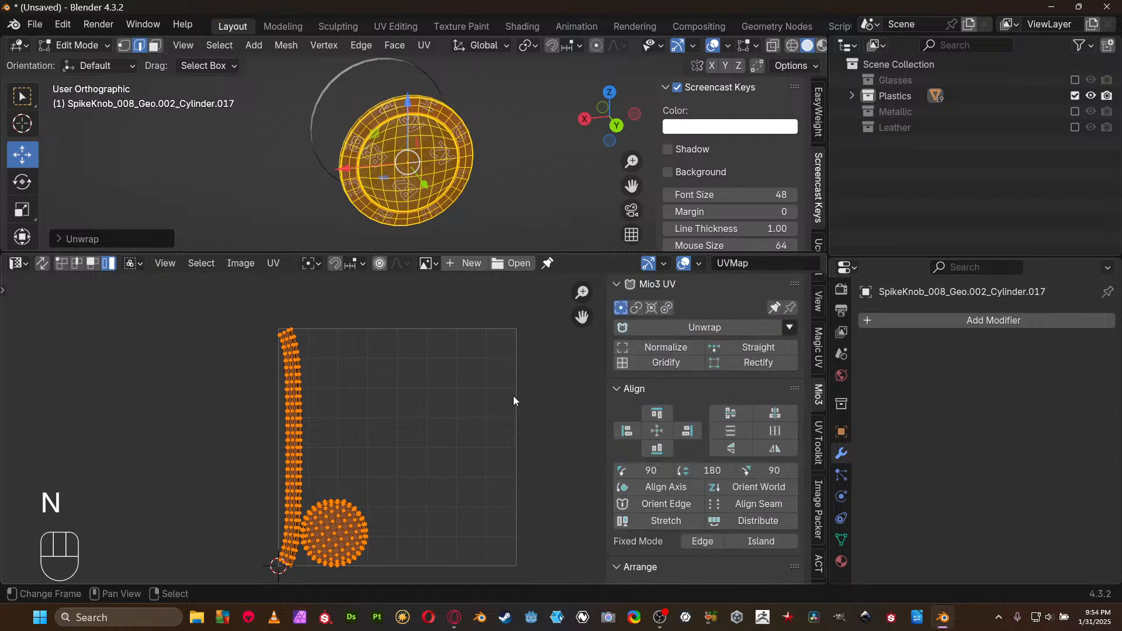
{"action": "key", "text": "ctrl+Tab"}
{"action": "left_click", "coordinate": [492, 390]}
{"action": "left_click", "coordinate": [311, 401]}
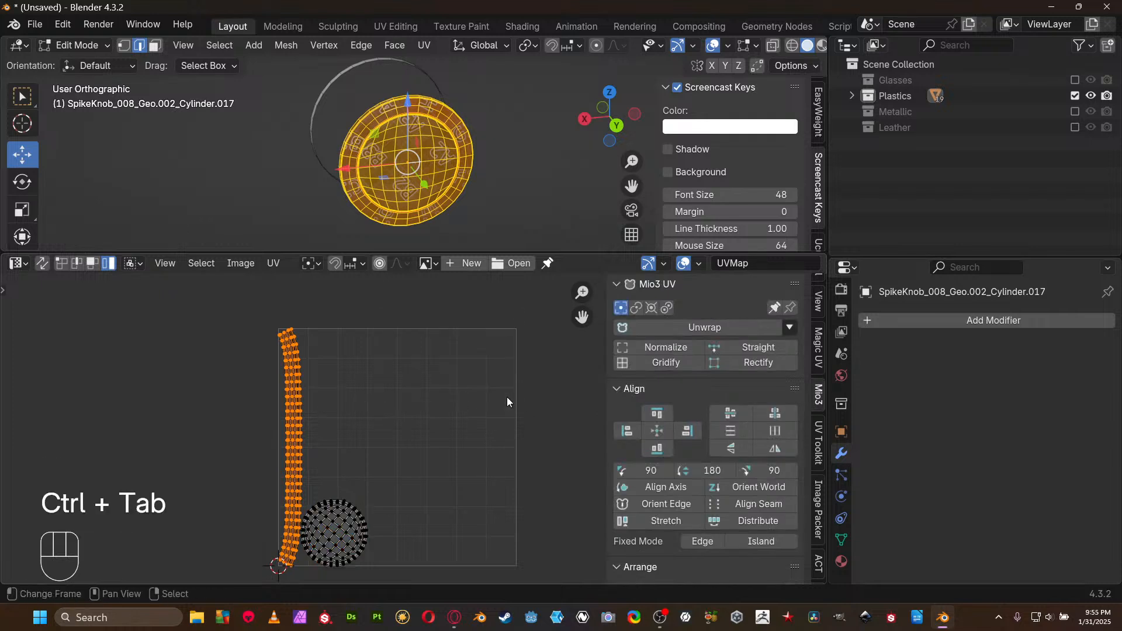
{"action": "left_click", "coordinate": [668, 363]}
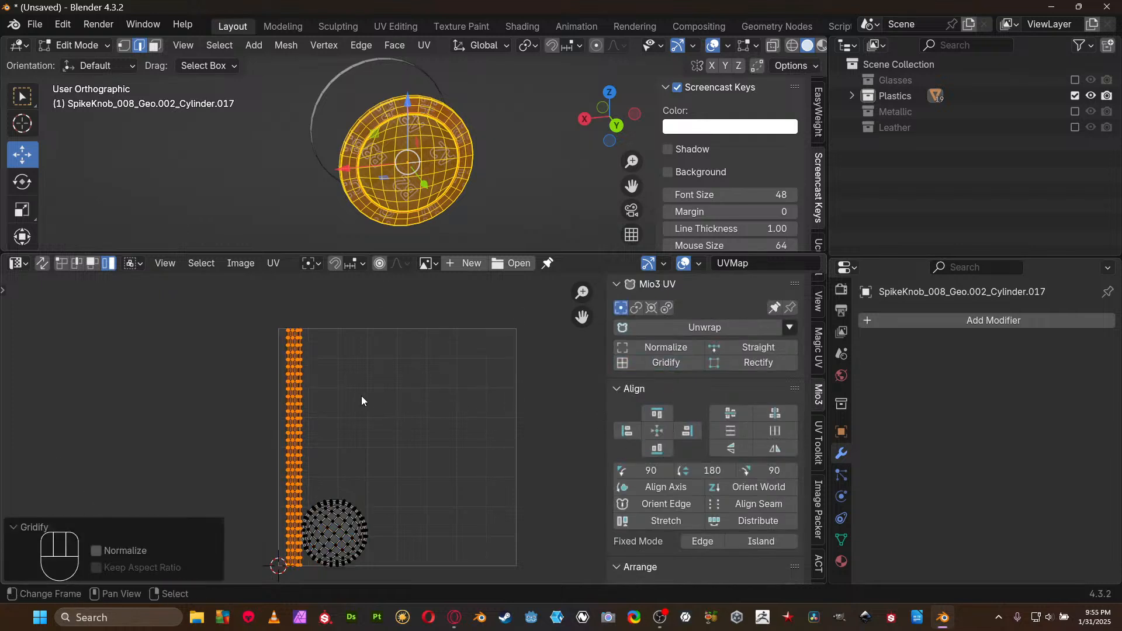
Select both UV islands and average their scale
{"action": "key", "text": "a"}
{"action": "key", "text": "ctrl"}
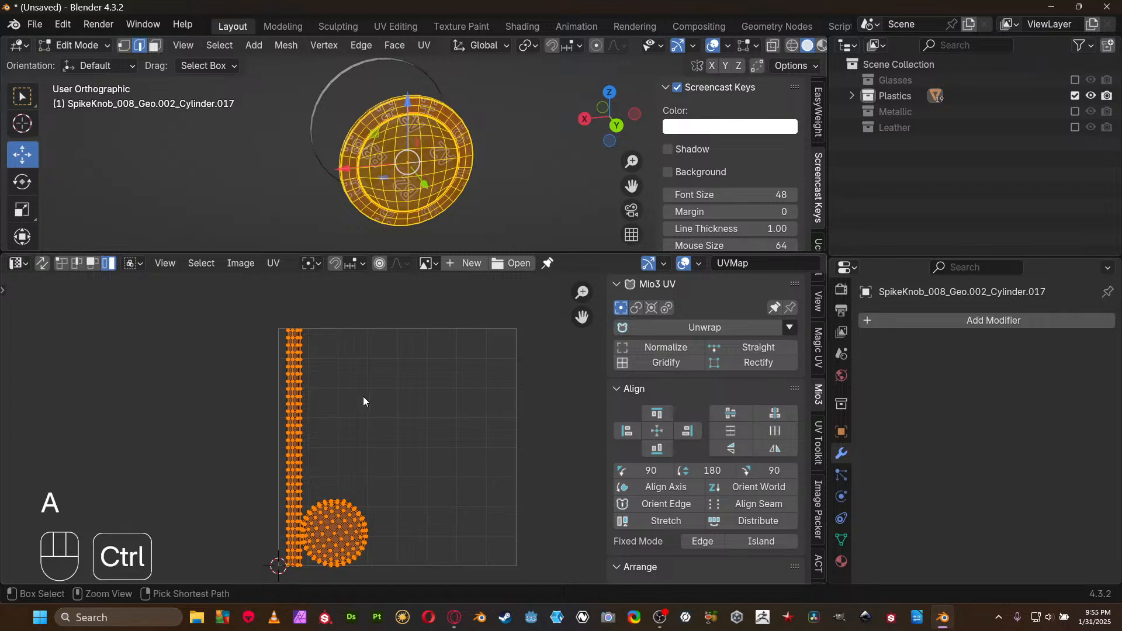
{"action": "key", "text": "ctrl+a"}
Move the round island clear of the straightened strip by about 0.096 in X and 0.632 in Y
{"action": "key", "text": "ctrl+Tab"}
{"action": "left_click", "coordinate": [336, 510]}
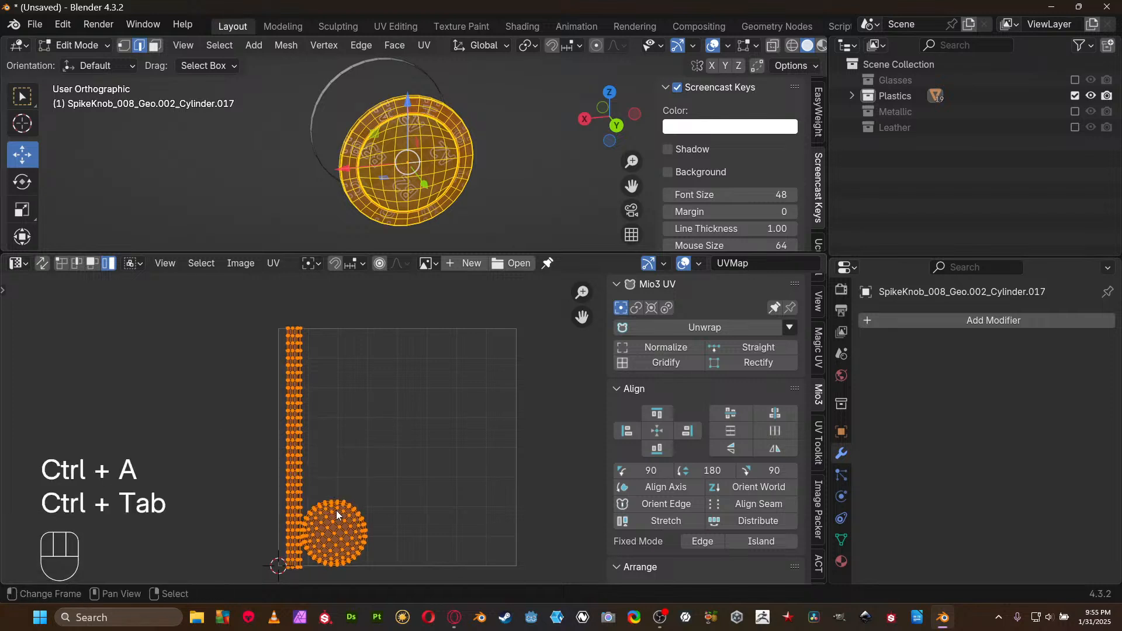
{"action": "left_click", "coordinate": [345, 535]}
{"action": "key", "text": "g"}
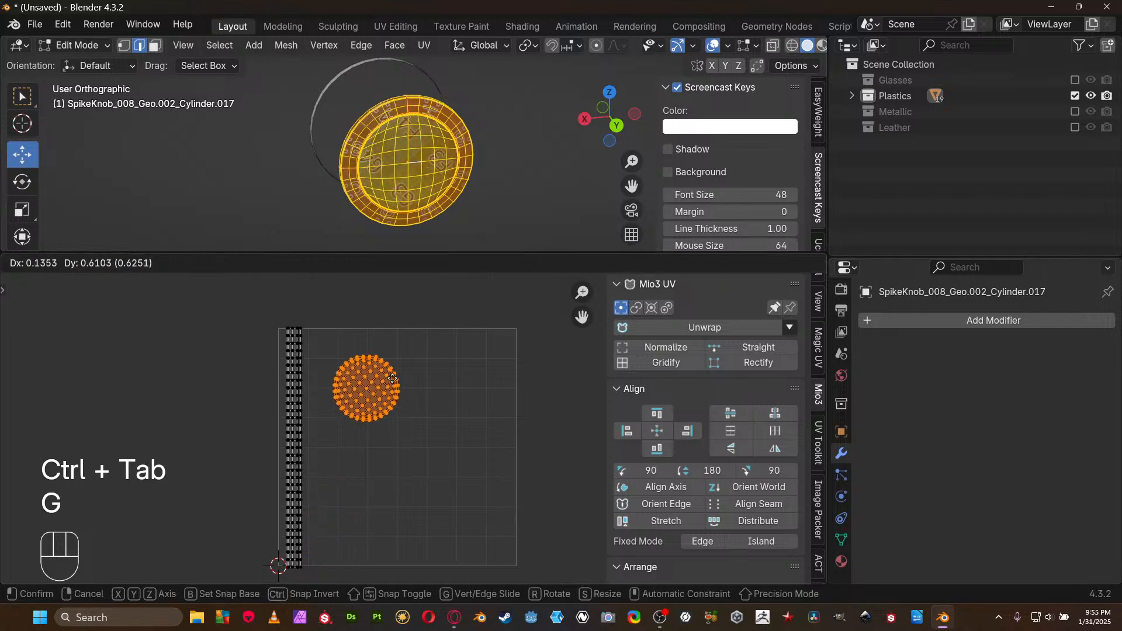
{"action": "left_click", "coordinate": [383, 377]}
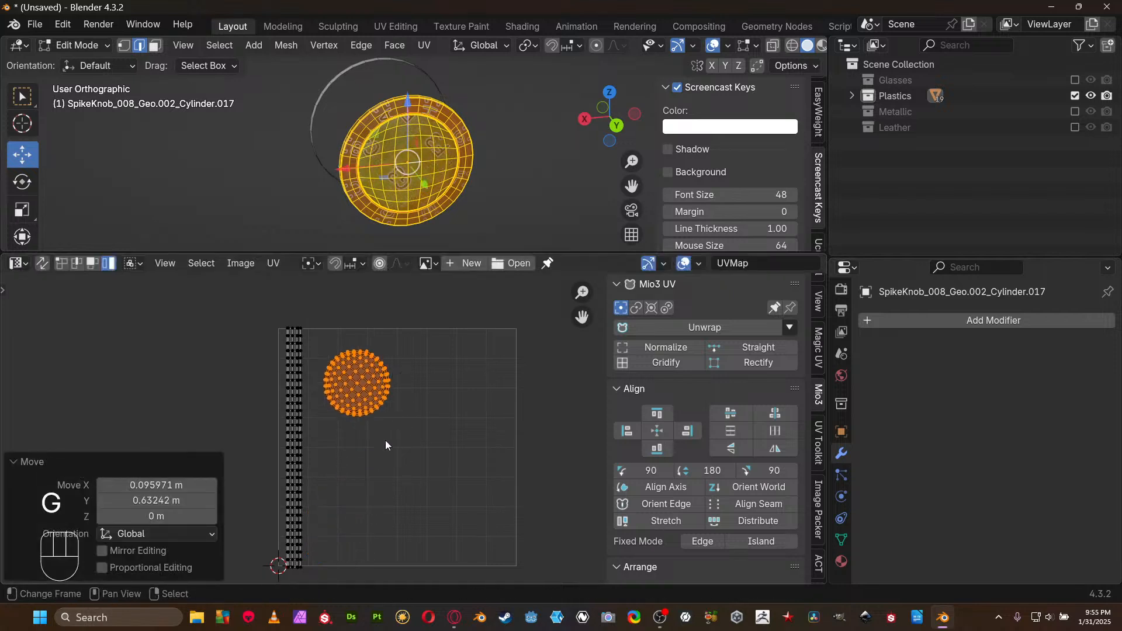
{"action": "scroll", "coordinate": [397, 436], "scroll_direction": "up", "scroll_amount": 2}
{"action": "middle_click_drag", "start_coordinate": [399, 435], "coordinate": [441, 510]}
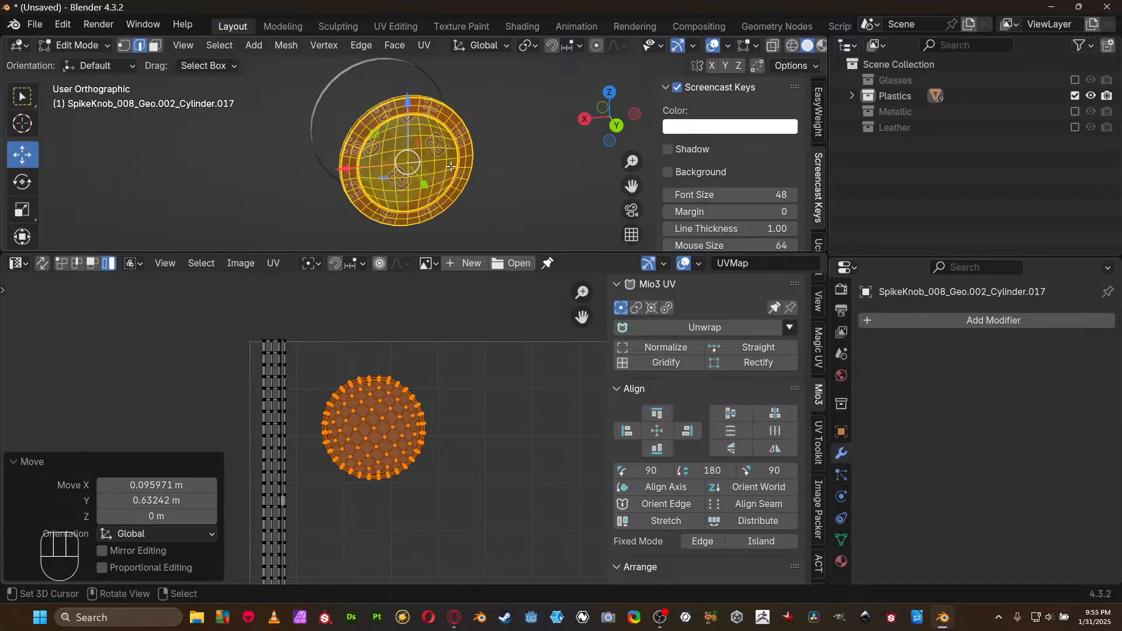
View the disc straight from the back and toggle one lower cap face's selection to locate it in the UV layout
{"action": "middle_click_drag", "start_coordinate": [450, 167], "coordinate": [416, 278]}
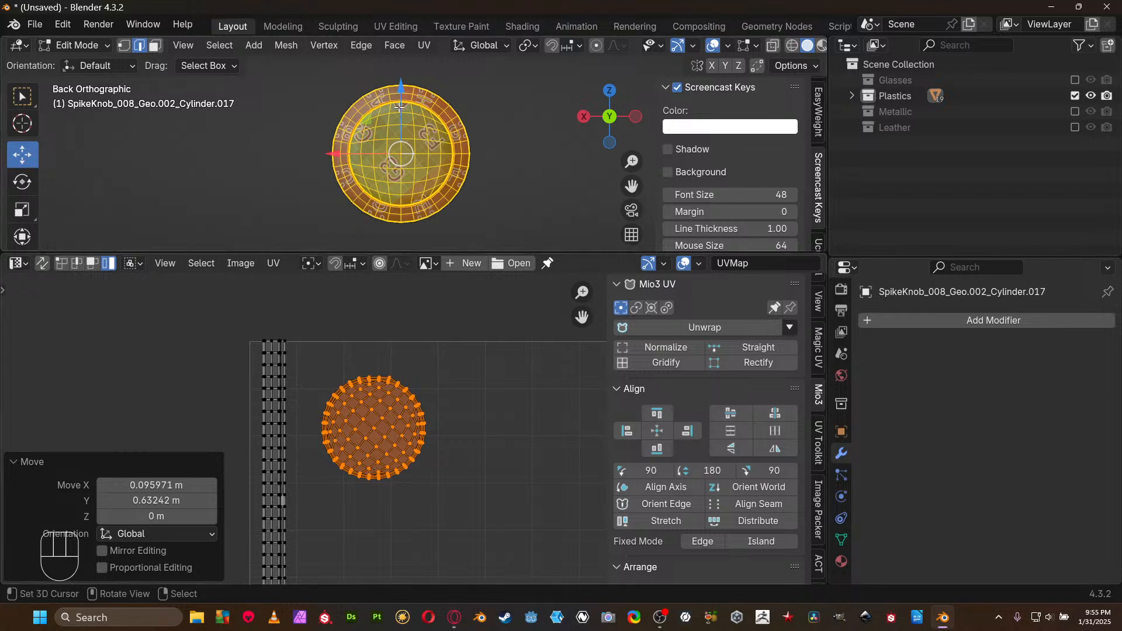
{"action": "scroll", "coordinate": [343, 413], "scroll_direction": "up", "scroll_amount": 2}
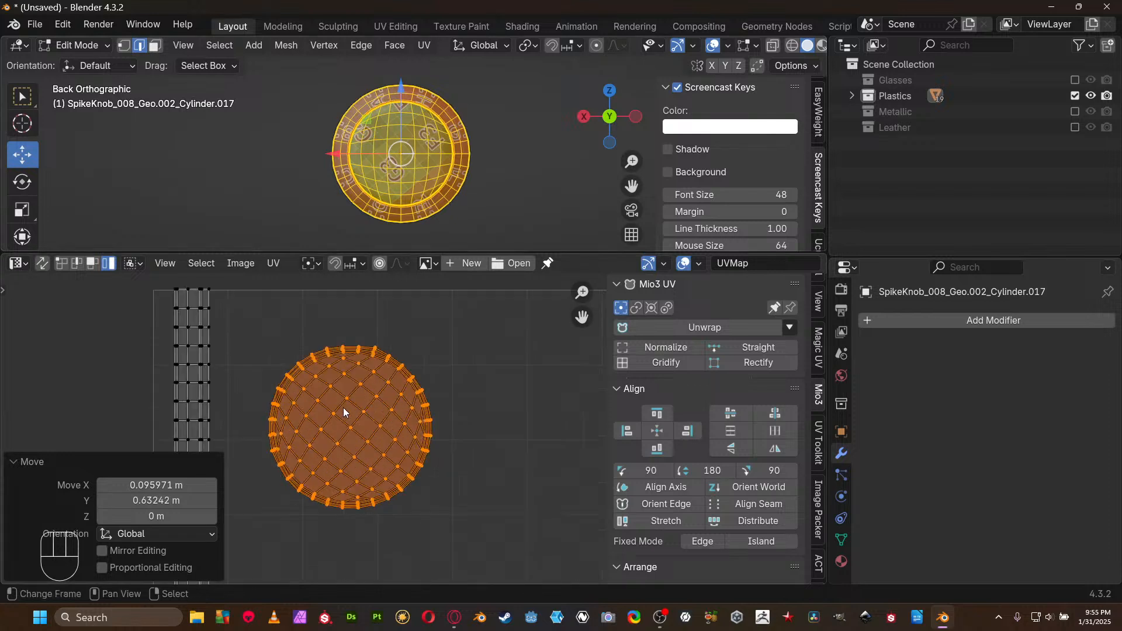
{"action": "key", "text": "3"}
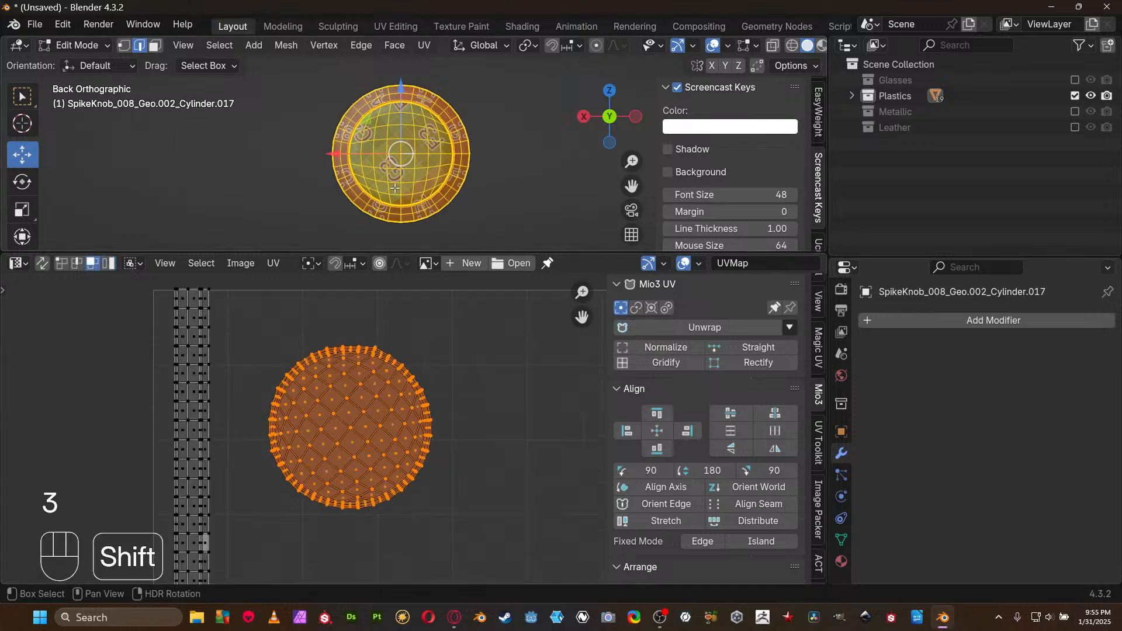
{"action": "left_click", "coordinate": [395, 187], "text": "shift"}
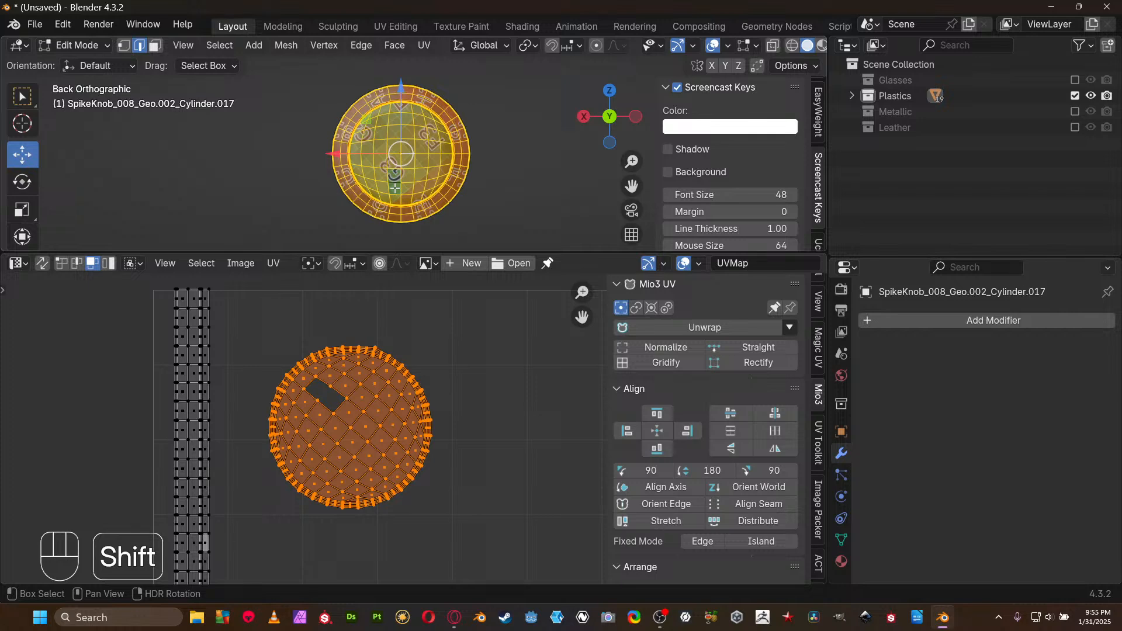
{"action": "left_click", "coordinate": [395, 188], "text": "shift"}
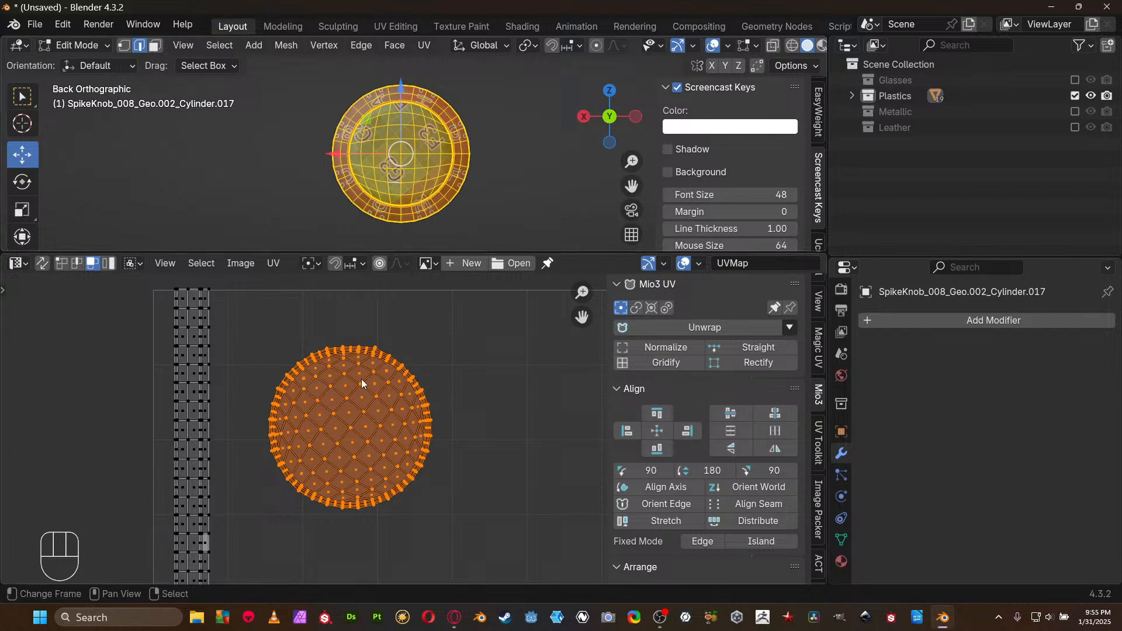
Select the round island and rotate it -131° so its grid and test texture stand upright
{"action": "left_click", "coordinate": [346, 434]}
{"action": "key", "text": "ctrl+Tab"}
{"action": "left_click", "coordinate": [391, 439]}
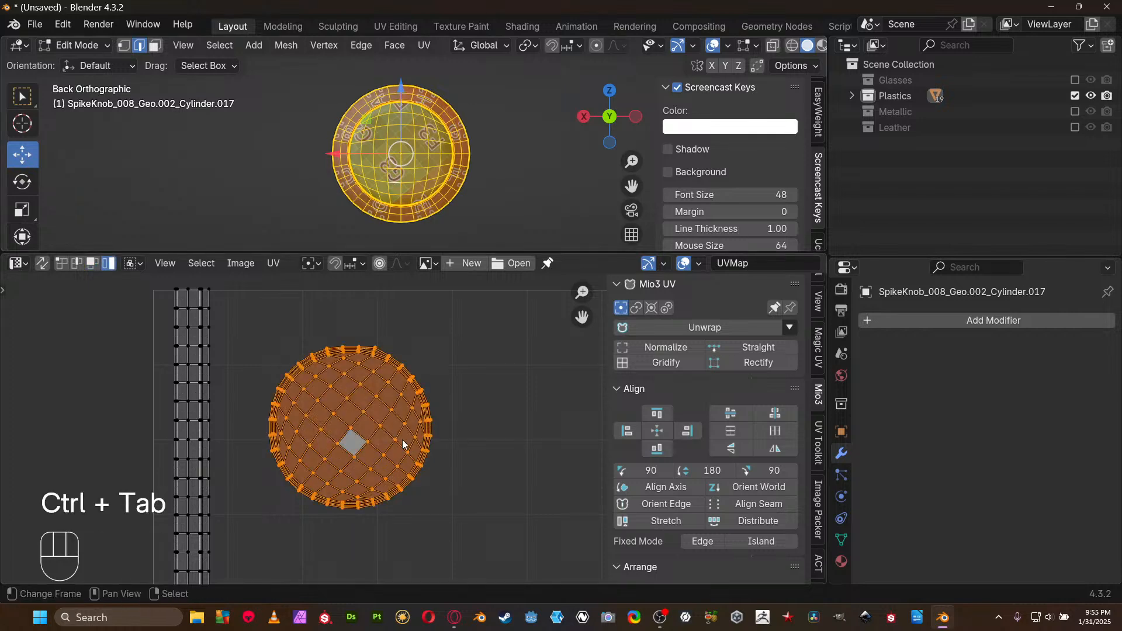
{"action": "key", "text": "r"}
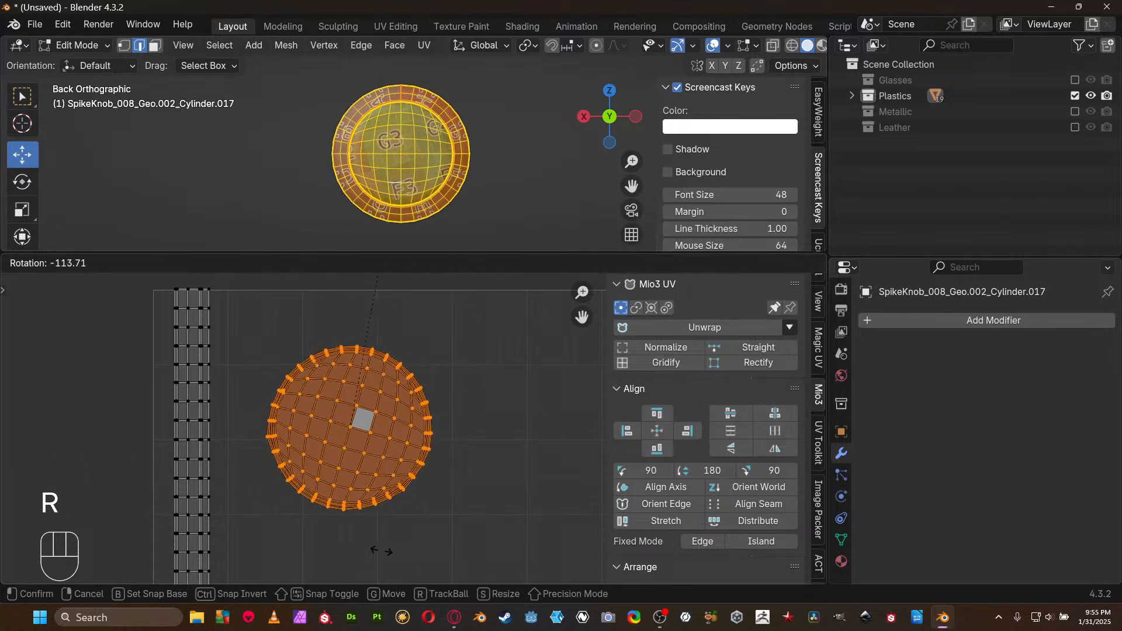
{"action": "left_click", "coordinate": [310, 397]}
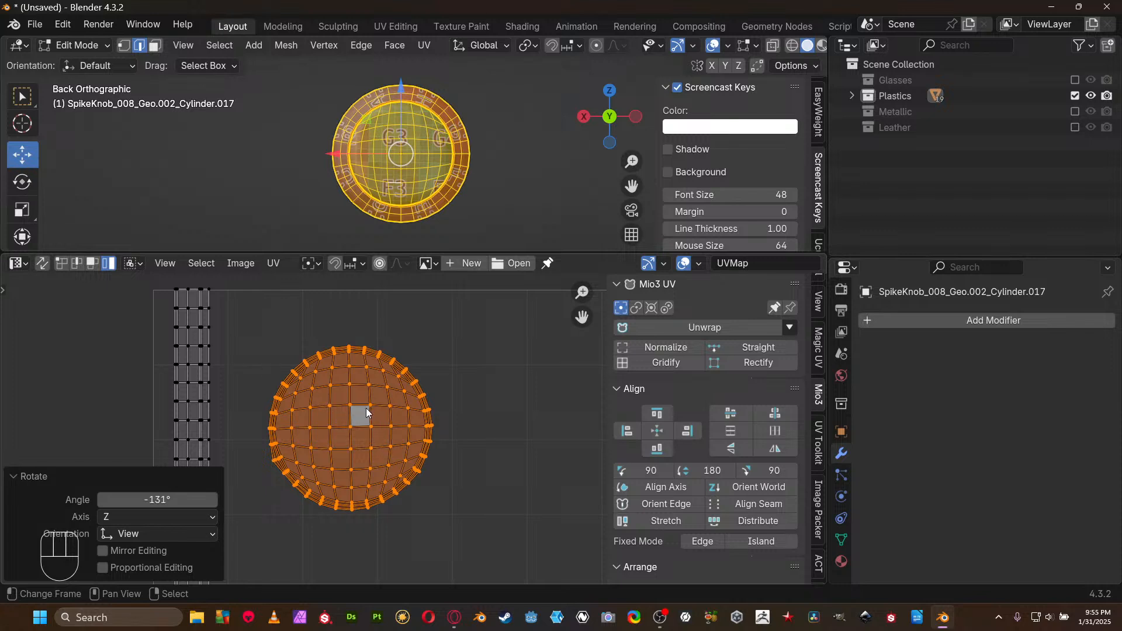
Select all the disc's faces in face mode and unwrap the round island in Mio3 UV with the Conformal method
{"action": "left_click", "coordinate": [407, 195]}
{"action": "key", "text": "3"}
{"action": "key", "text": "a"}
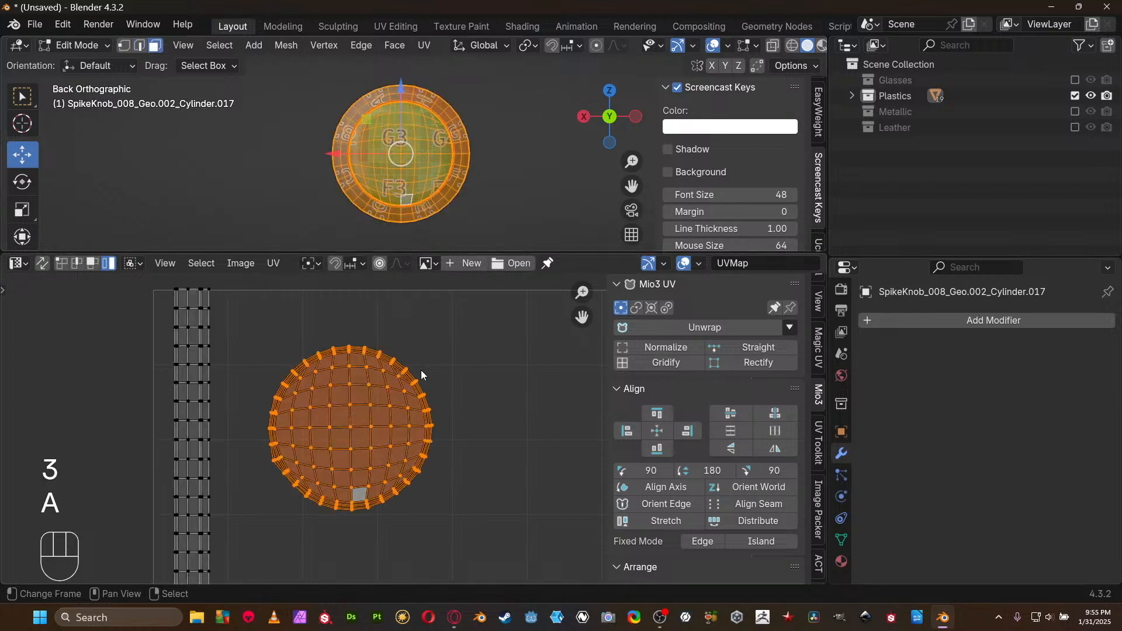
{"action": "left_click", "coordinate": [753, 327]}
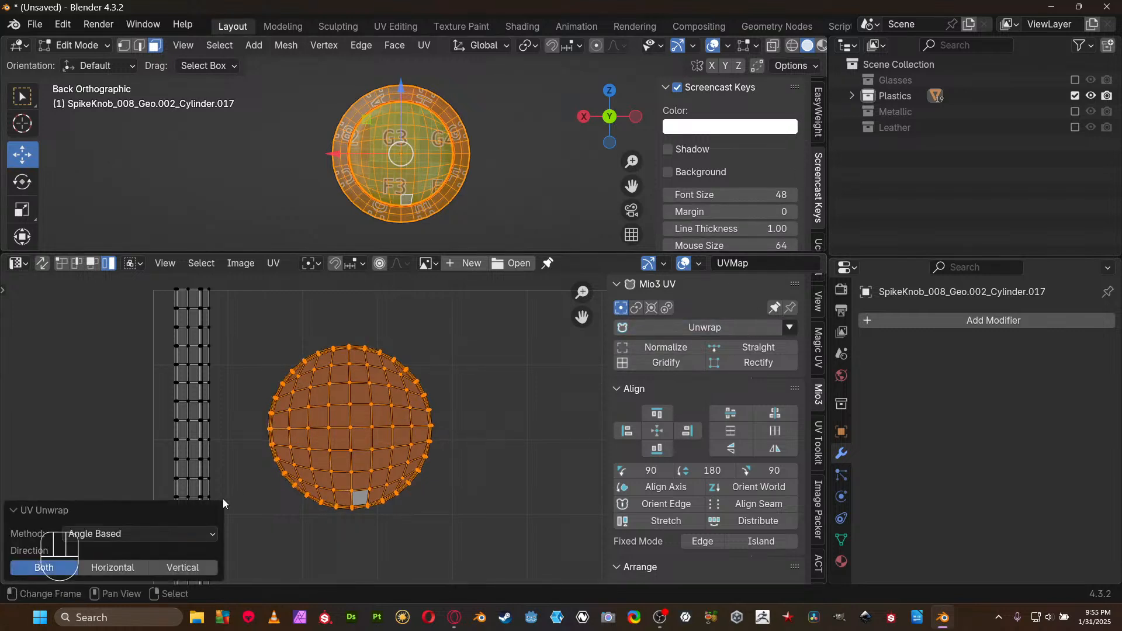
{"action": "left_click", "coordinate": [191, 536]}
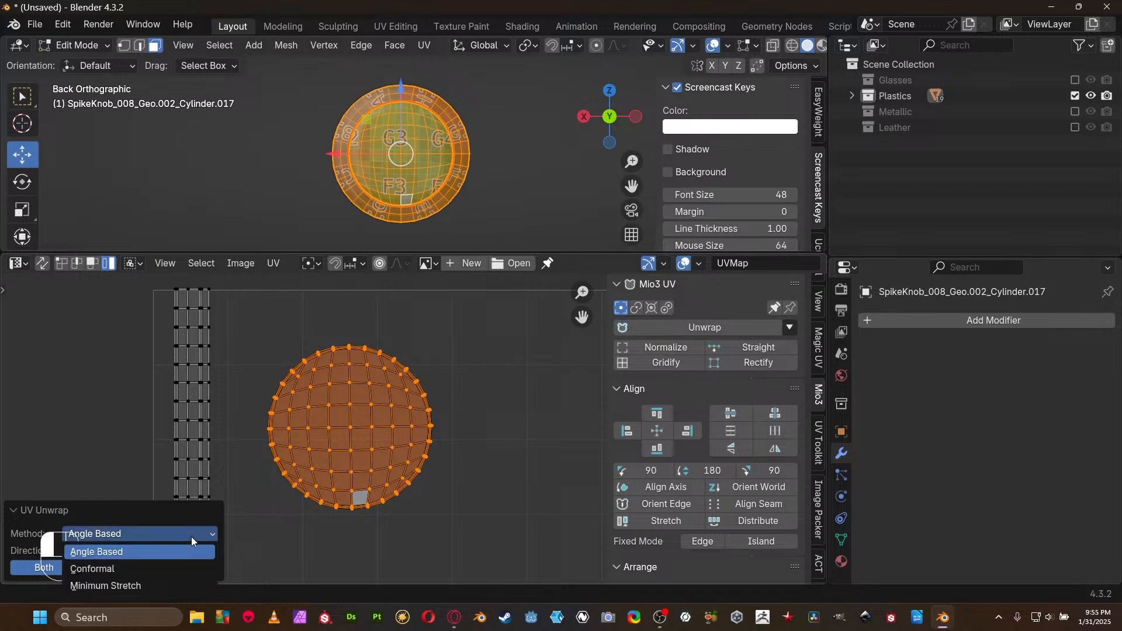
{"action": "left_click", "coordinate": [145, 571]}
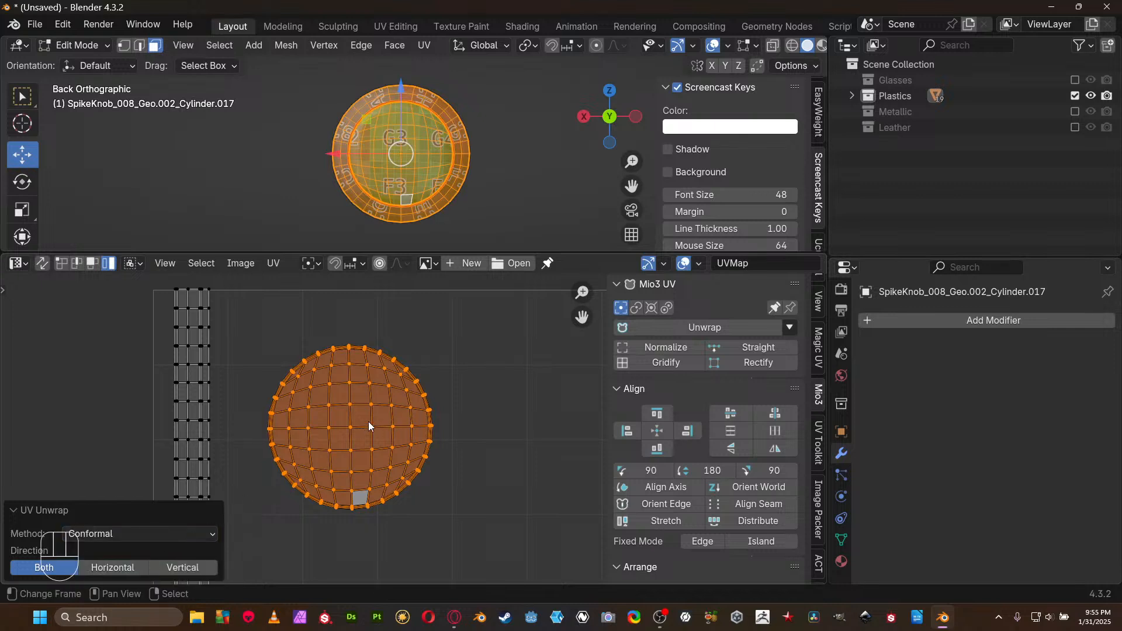
Select the strip and the freshly unwrapped round island and average the islands' scale again
{"action": "middle_click_drag", "start_coordinate": [229, 404], "coordinate": [367, 387], "text": "shift"}
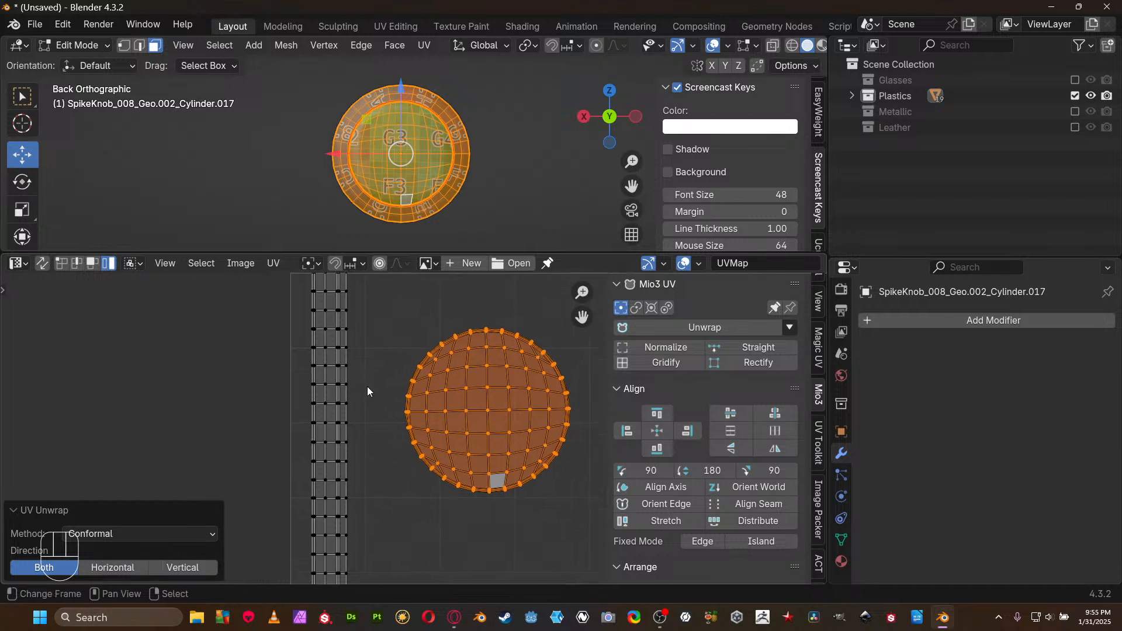
{"action": "scroll", "coordinate": [372, 425], "scroll_direction": "down", "scroll_amount": 3}
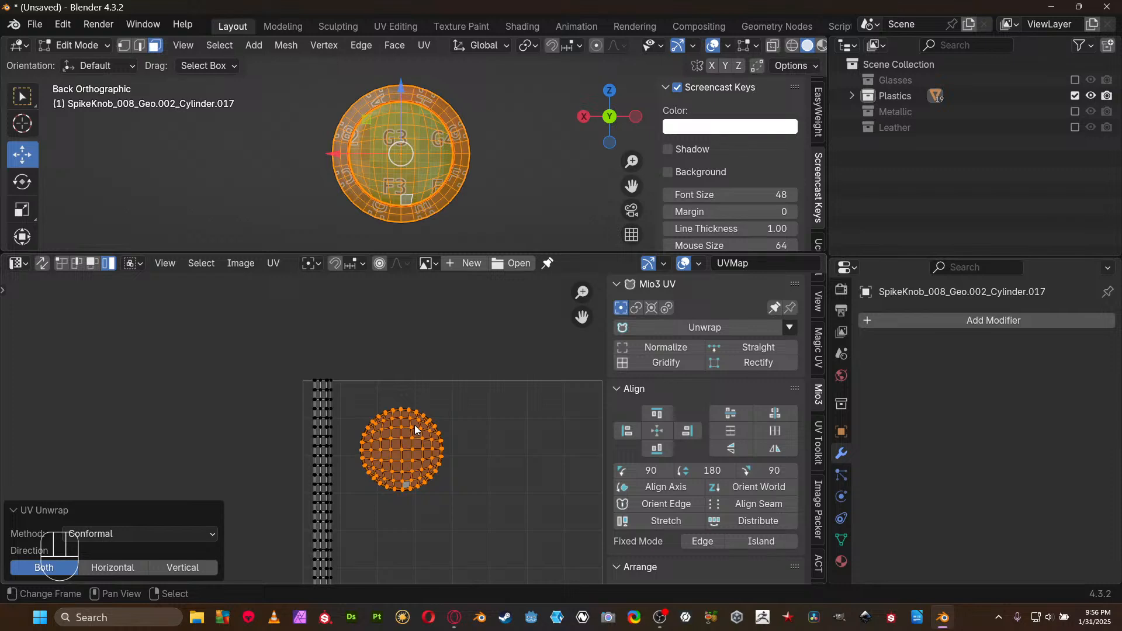
{"action": "key", "text": "a"}
{"action": "key", "text": "ctrl+a"}
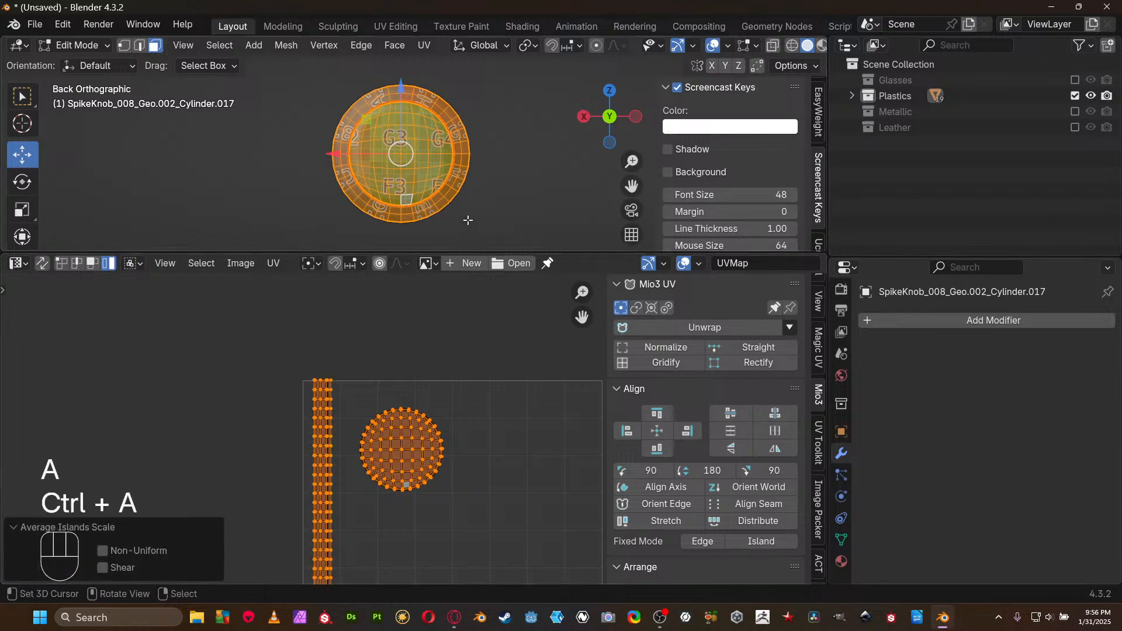
Inspect the test texture on the disc's face and rim up close in a maximized 3D view
{"action": "key", "text": "ctrl+space"}
{"action": "scroll", "coordinate": [475, 199], "scroll_direction": "up", "scroll_amount": 5}
{"action": "middle_click_drag", "start_coordinate": [487, 344], "coordinate": [567, 325]}
{"action": "scroll", "coordinate": [566, 324], "scroll_direction": "up", "scroll_amount": 4}
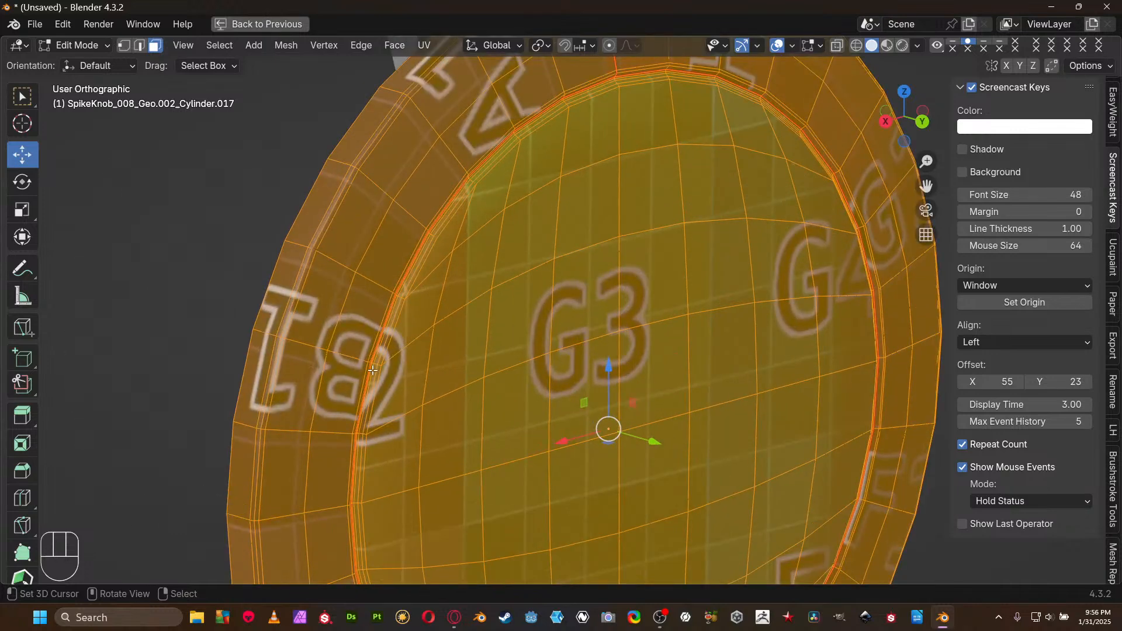
{"action": "scroll", "coordinate": [422, 290], "scroll_direction": "down", "scroll_amount": 4}
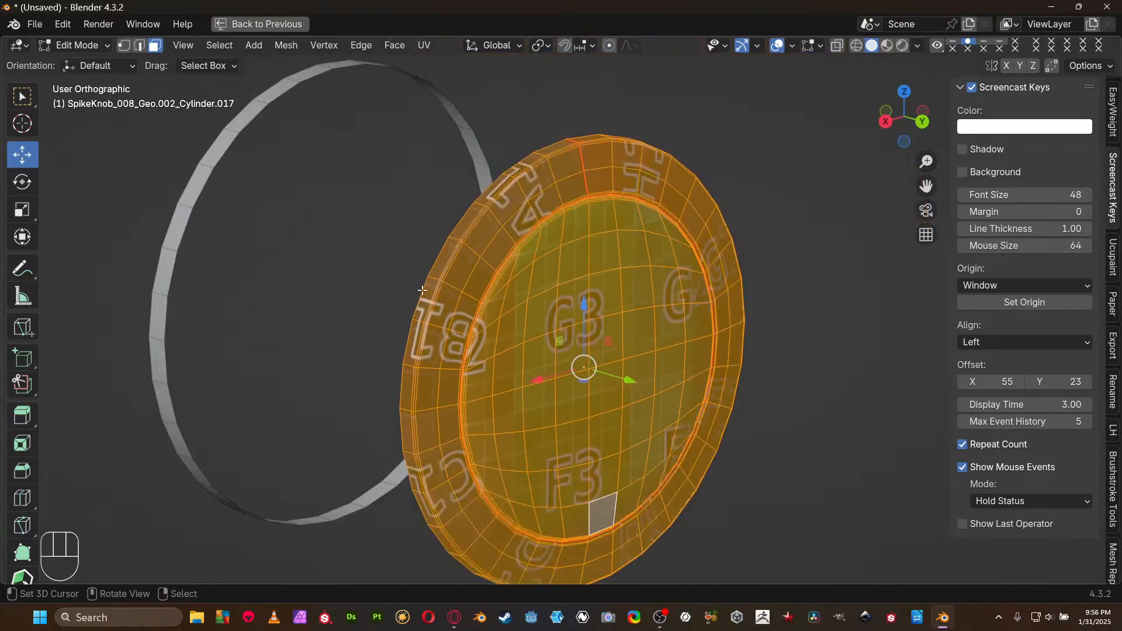
{"action": "key", "text": "ctrl+space"}
Examine the disc's complete UV layout in a fullscreen UV editor and restore the multi-editor layout
{"action": "key", "text": "ctrl+space"}
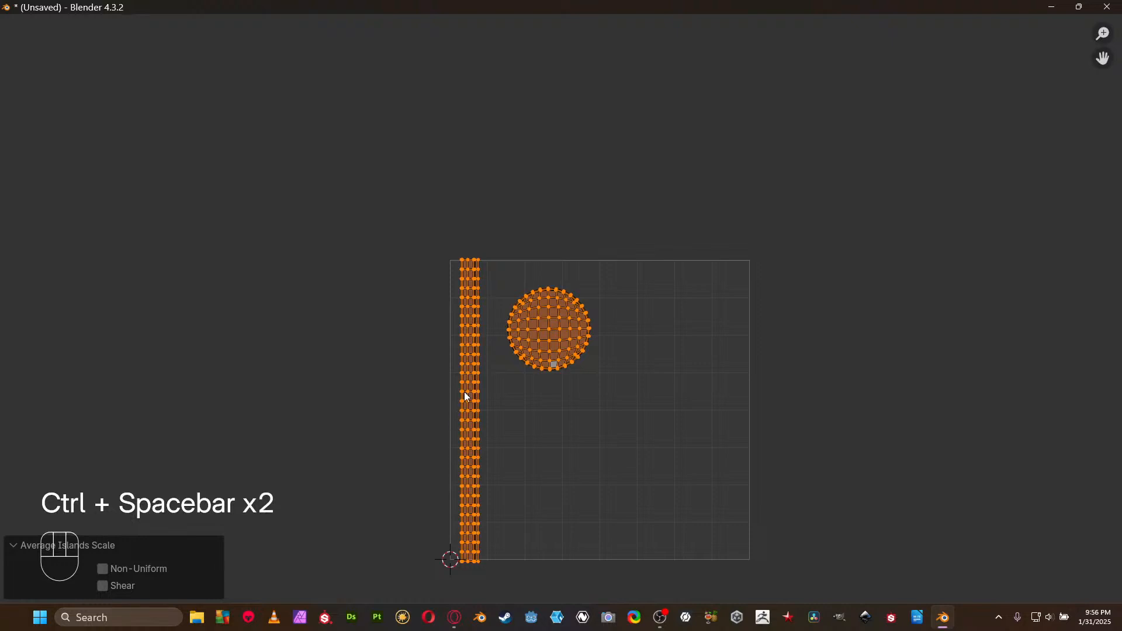
{"action": "key", "text": "ctrl+space"}
{"action": "key", "text": "ctrl+space"}
{"action": "left_click", "coordinate": [485, 418]}
{"action": "key", "text": "ctrl+space"}
{"action": "key", "text": "ctrl+space"}
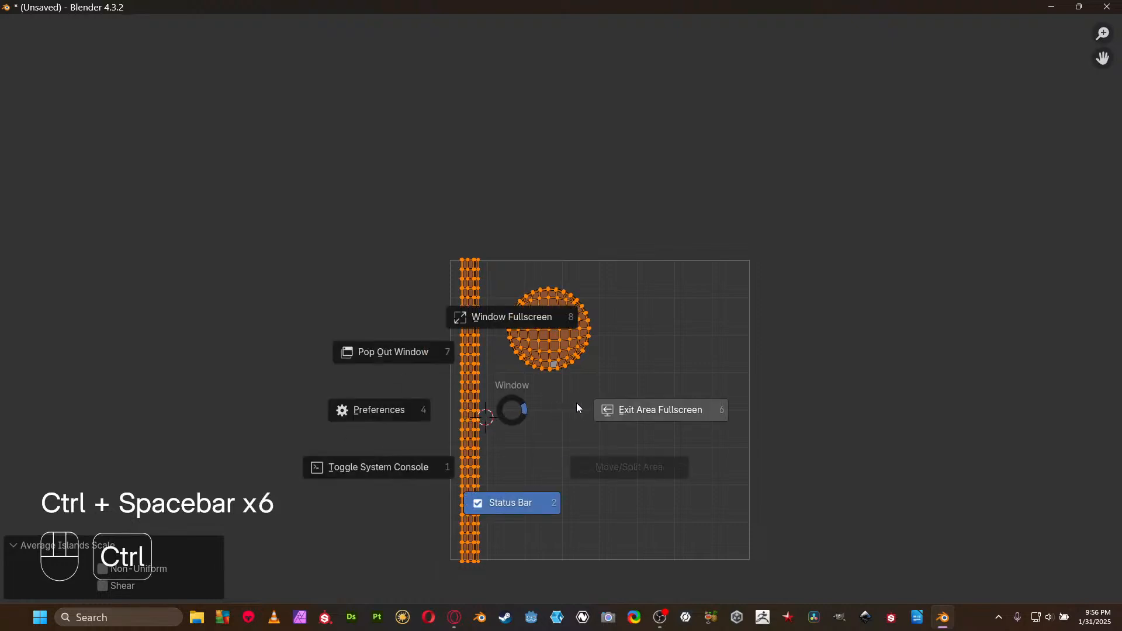
{"action": "left_click", "coordinate": [591, 405]}
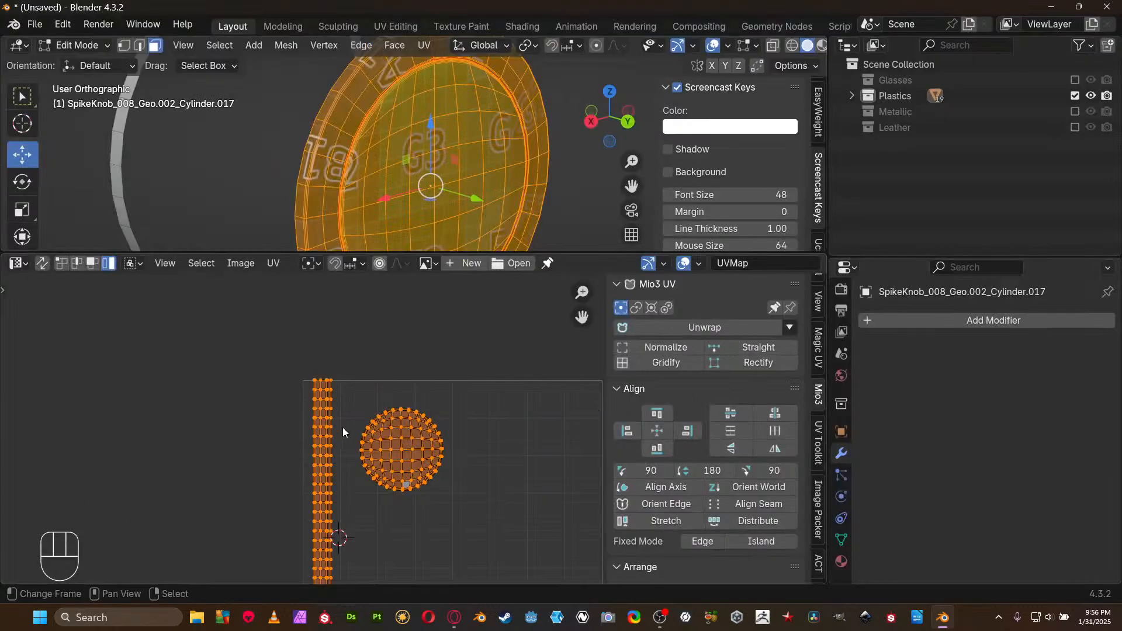
{"action": "middle_click_drag", "start_coordinate": [343, 427], "coordinate": [274, 361]}
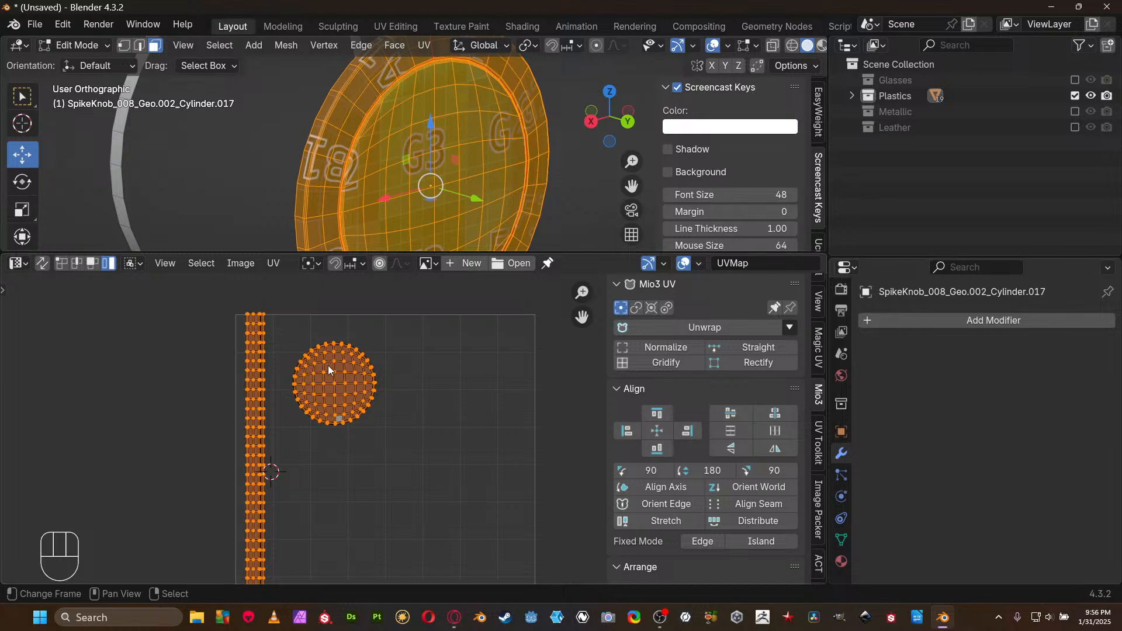
Select the disc's straight strip in island mode, rotate it 90 degrees and move it to just below the round island
{"action": "key", "text": "ctrl+Tab"}
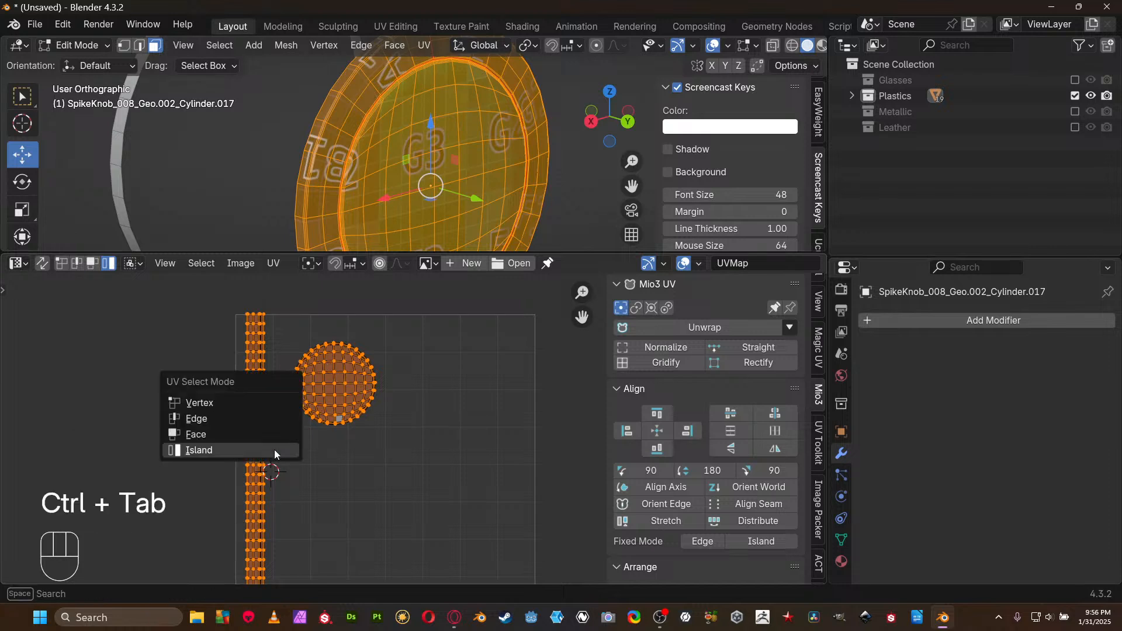
{"action": "left_click", "coordinate": [275, 450]}
{"action": "left_click", "coordinate": [273, 450]}
{"action": "key", "text": "r"}
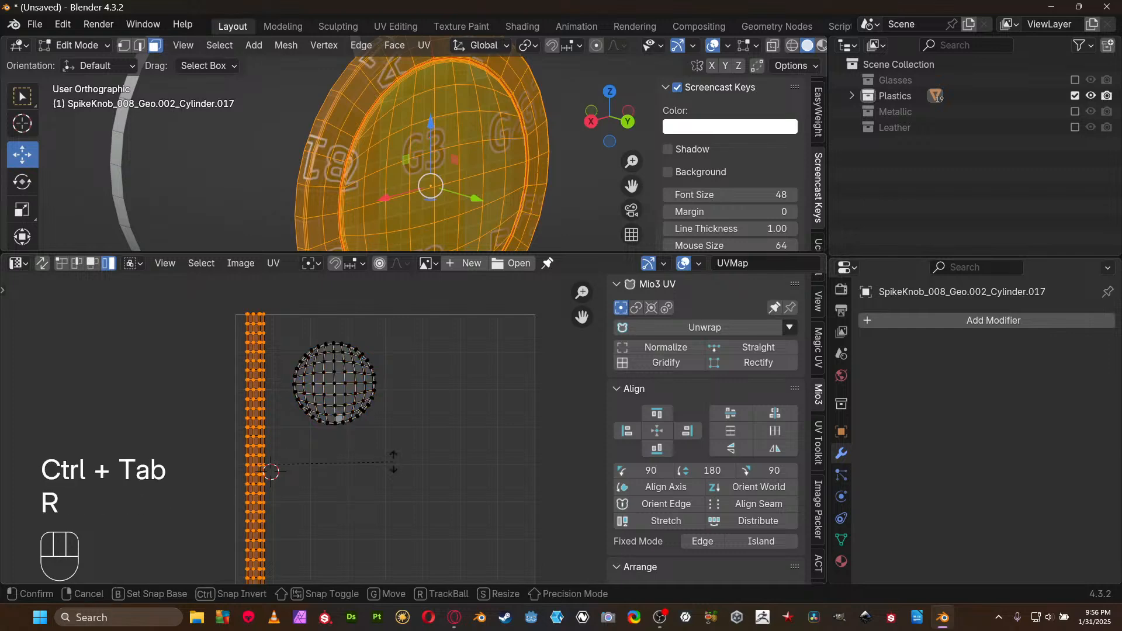
{"action": "key", "text": "KP_9"}
{"action": "key", "text": "KP_0"}
{"action": "key", "text": "KP_Enter"}
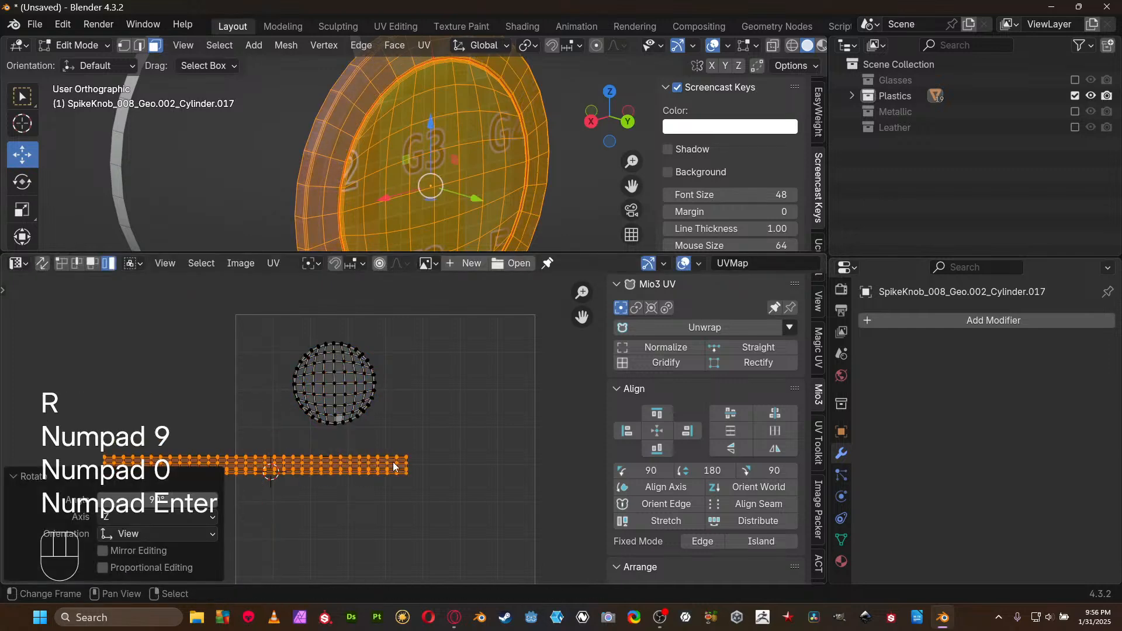
{"action": "key", "text": "g"}
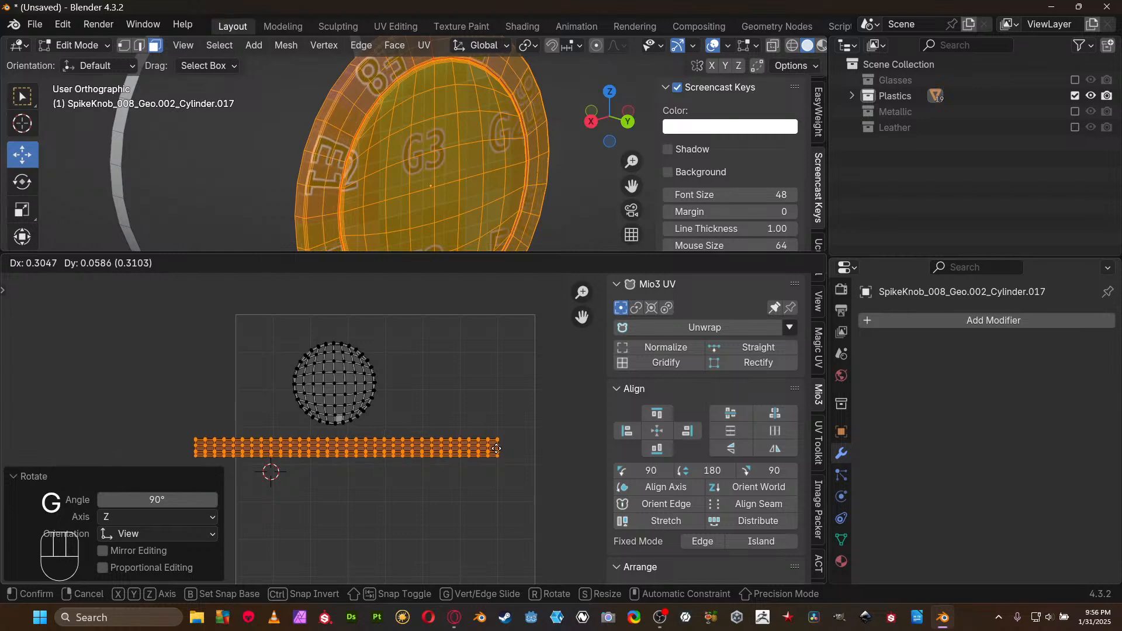
{"action": "left_click", "coordinate": [496, 448]}
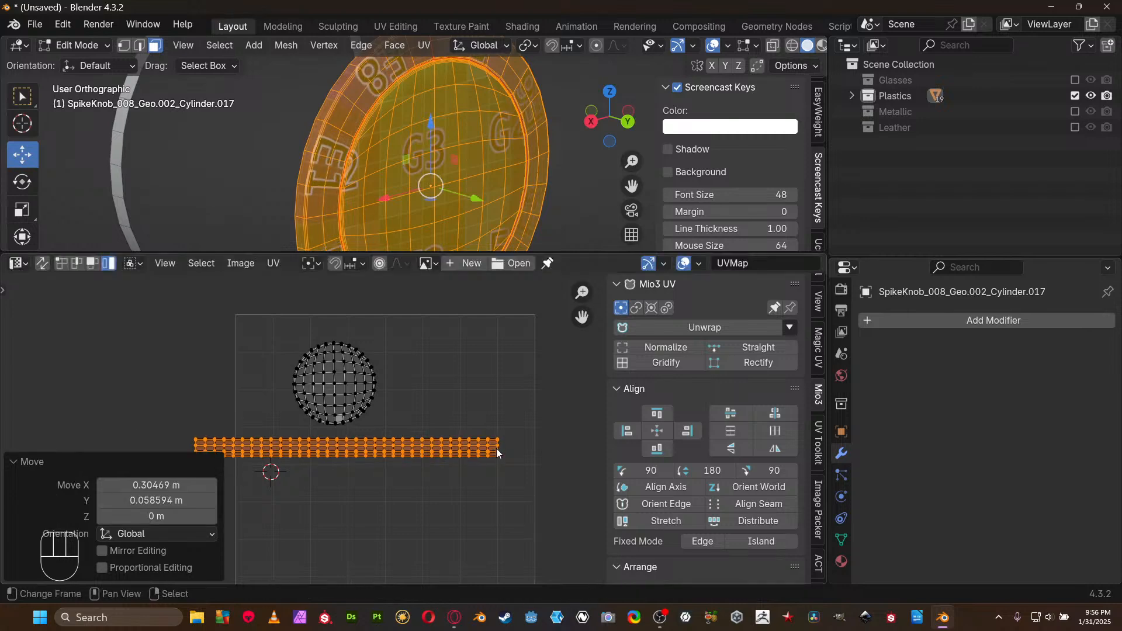
Rotate the strip island 180 degrees and check the test texture's orientation around the disc's rim from the back
{"action": "key", "text": "r"}
{"action": "key", "text": "KP_1"}
{"action": "key", "text": "KP_8"}
{"action": "key", "text": "KP_0"}
{"action": "key", "text": "KP_Enter"}
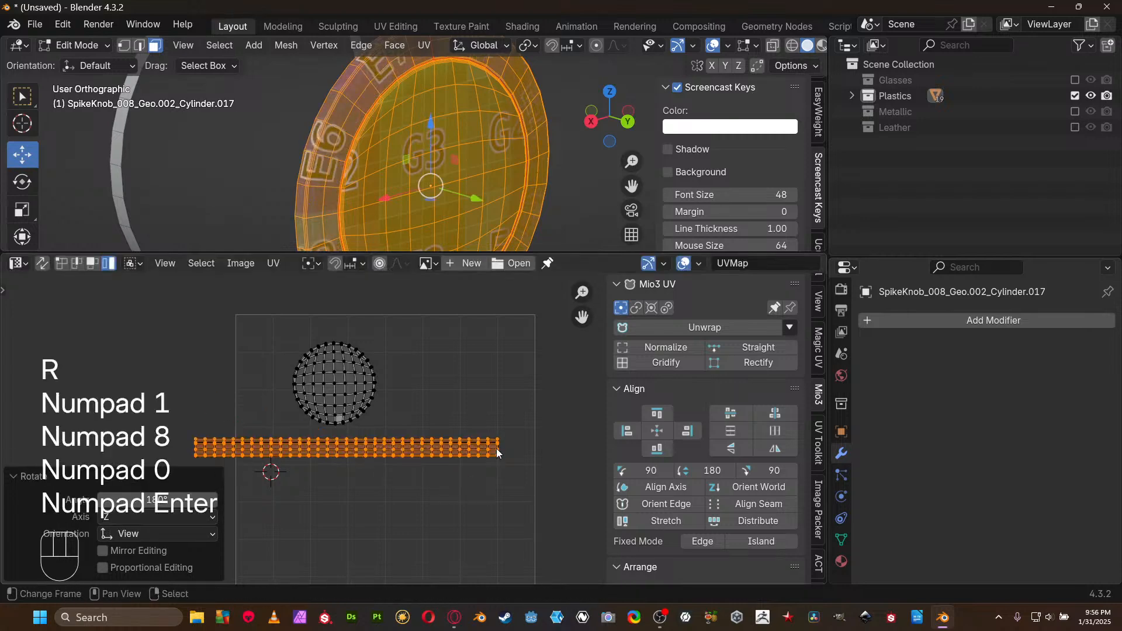
{"action": "key", "text": "ctrl+space"}
{"action": "middle_click_drag", "start_coordinate": [413, 195], "coordinate": [485, 278]}
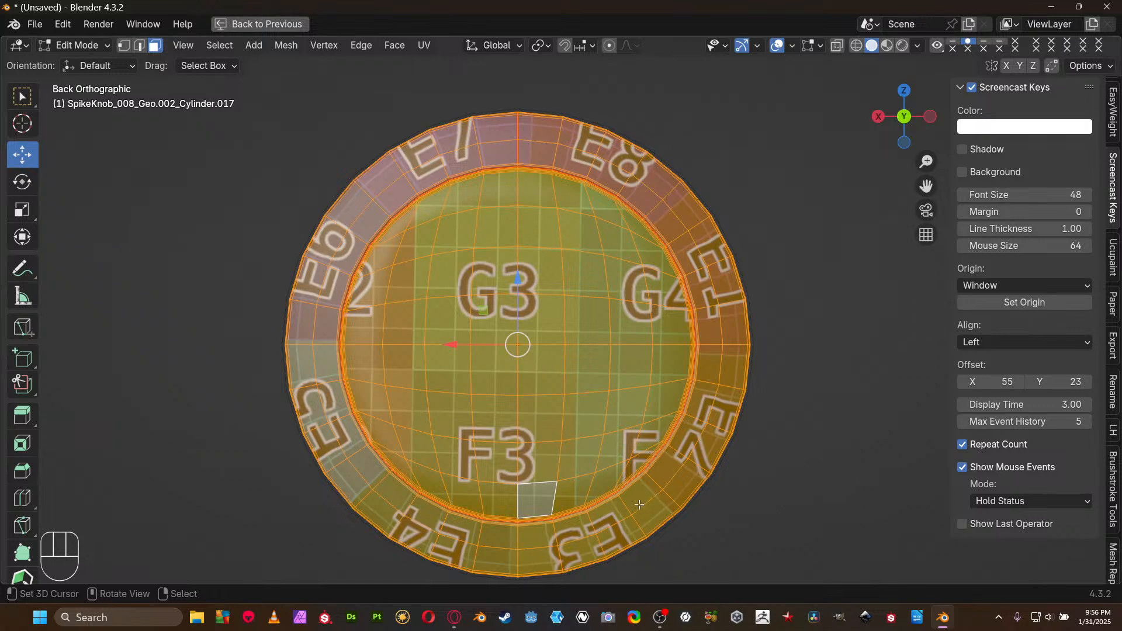
{"action": "key", "text": "ctrl+space"}
Return to object mode and reveal all the hidden plastic parts
{"action": "key", "text": "Tab"}
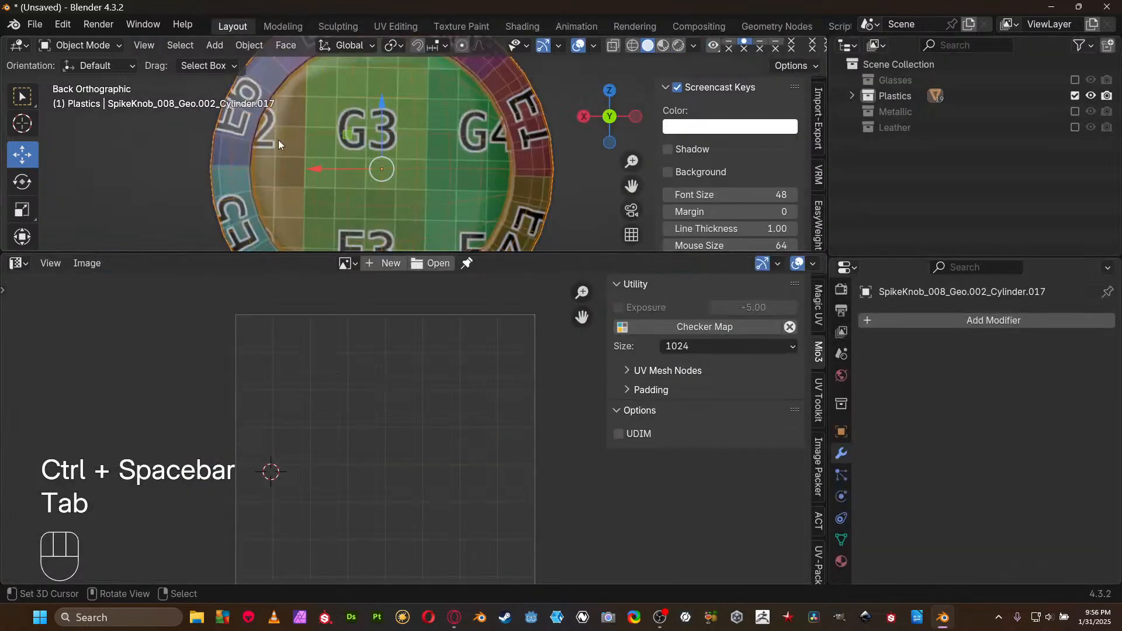
{"action": "key", "text": "alt+h"}
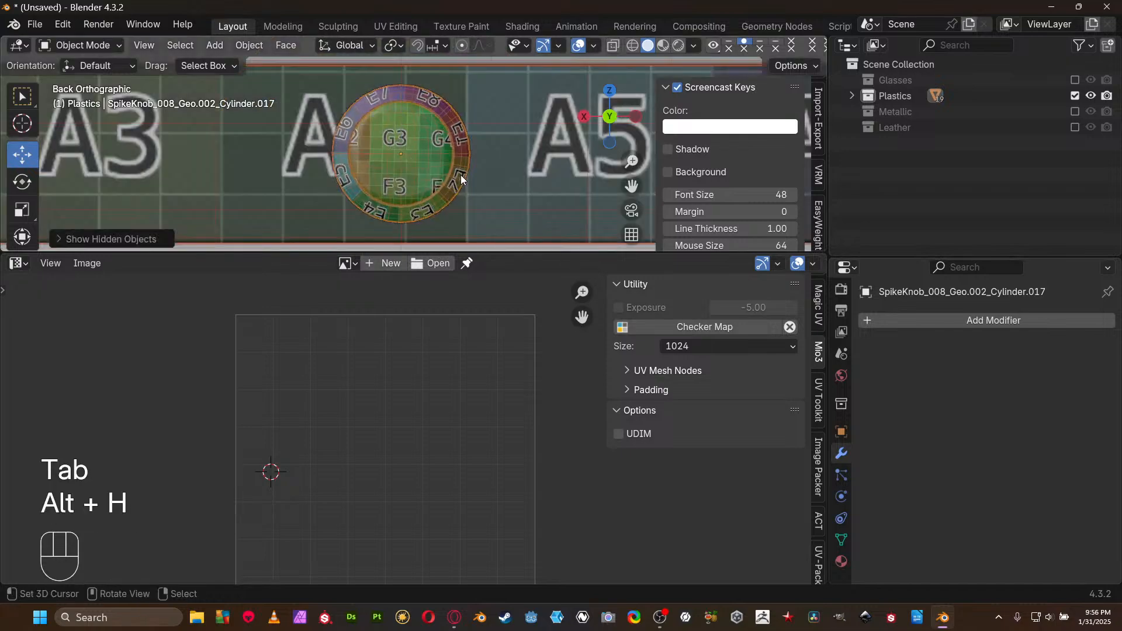
{"action": "key", "text": "ctrl+space"}
{"action": "scroll", "coordinate": [461, 179], "scroll_direction": "down", "scroll_amount": 10}
{"action": "middle_click_drag", "start_coordinate": [448, 209], "coordinate": [593, 250]}
{"action": "middle_click_drag", "start_coordinate": [462, 253], "coordinate": [507, 276]}
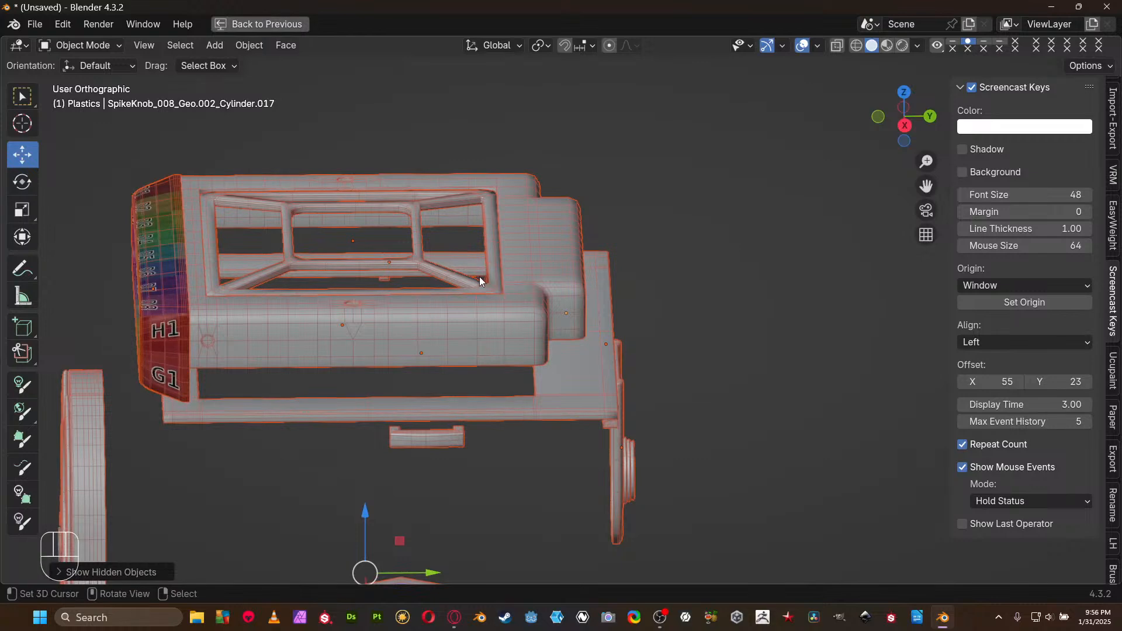
{"action": "middle_click_drag", "start_coordinate": [465, 398], "coordinate": [521, 217], "text": "shift"}
{"action": "middle_click_drag", "start_coordinate": [485, 305], "coordinate": [611, 240]}
{"action": "scroll", "coordinate": [511, 271], "scroll_direction": "down", "scroll_amount": 4}
Select the small octagonal sensor part beside the lower ring and enter edit mode on it
{"action": "left_click", "coordinate": [466, 445]}
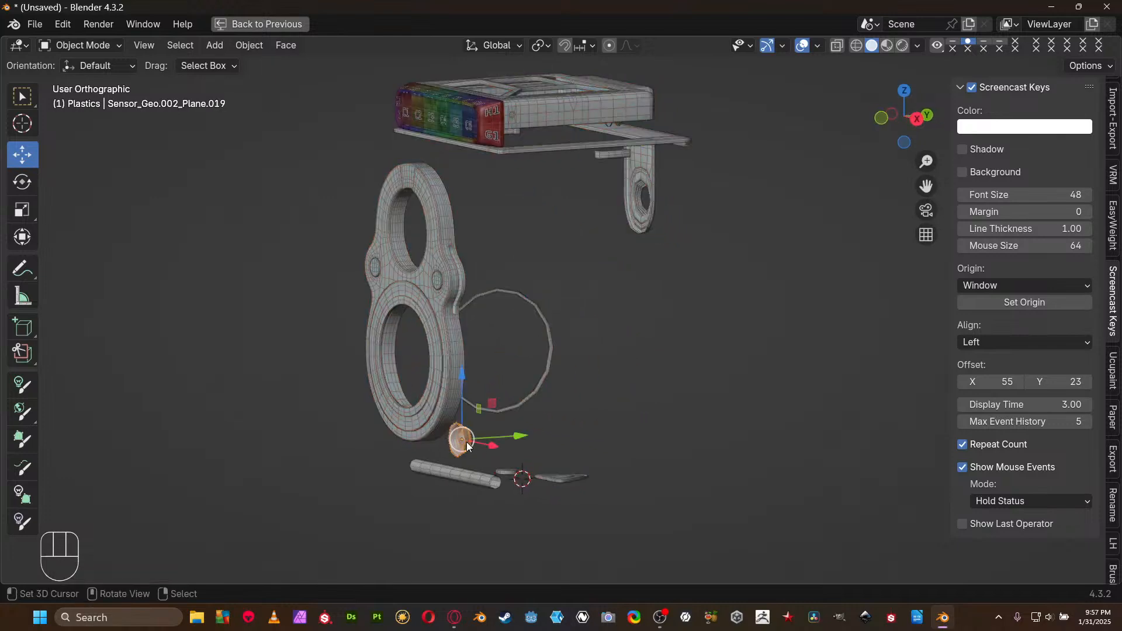
{"action": "key", "text": "KP_Decimal"}
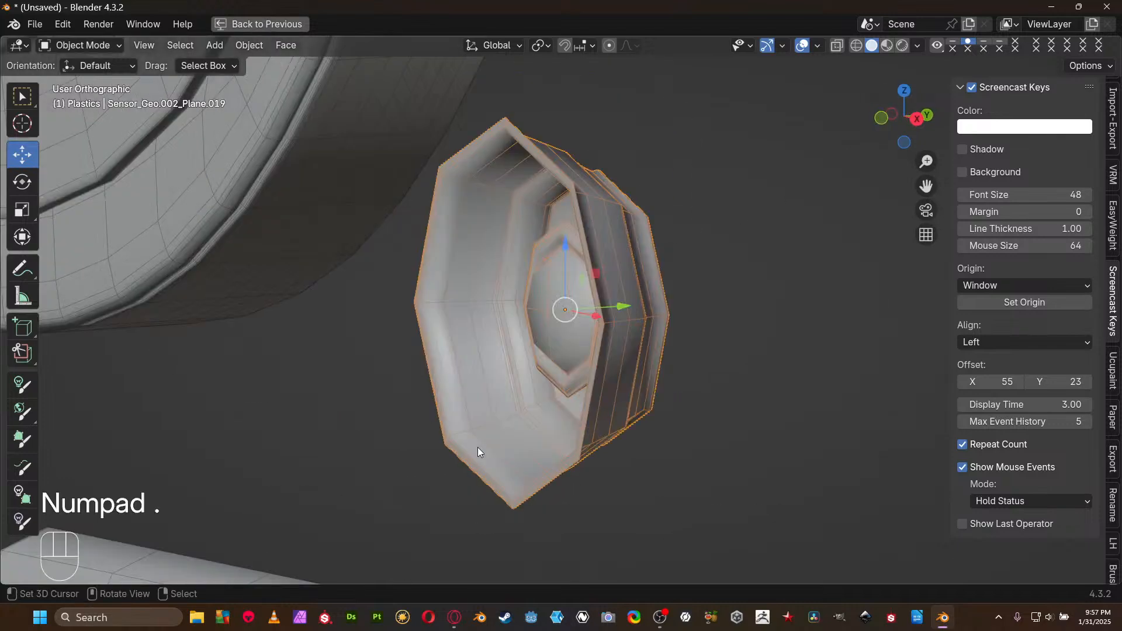
{"action": "scroll", "coordinate": [478, 447], "scroll_direction": "down", "scroll_amount": 4}
{"action": "middle_click_drag", "start_coordinate": [522, 395], "coordinate": [571, 368]}
{"action": "scroll", "coordinate": [614, 344], "scroll_direction": "up", "scroll_amount": 3}
{"action": "key", "text": "Tab"}
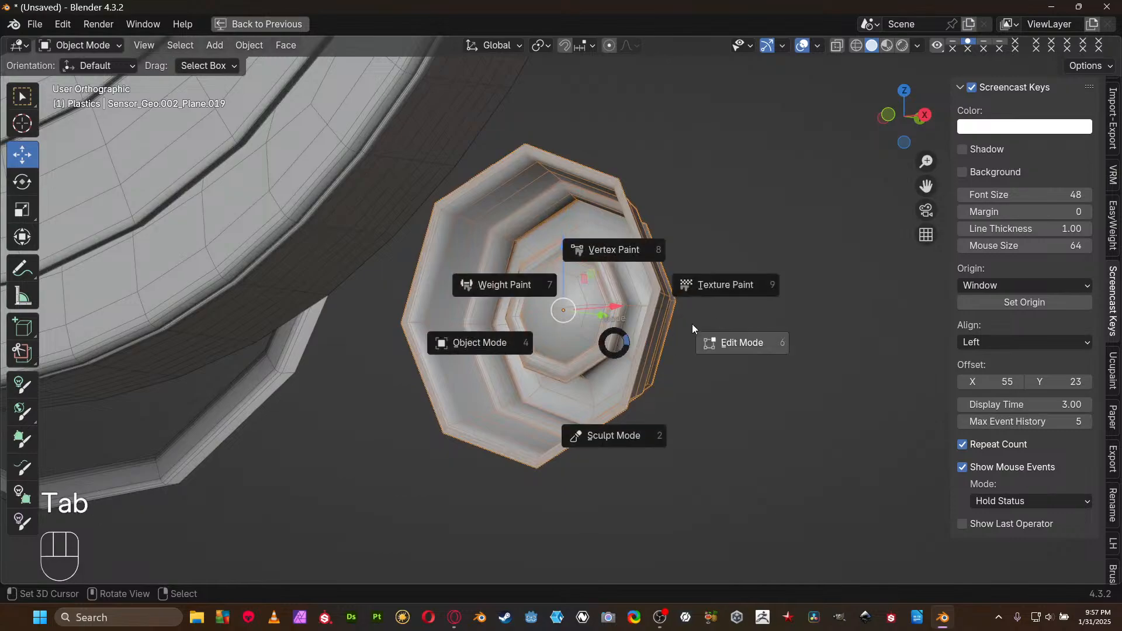
{"action": "middle_click_drag", "start_coordinate": [692, 324], "coordinate": [649, 360]}
{"action": "scroll", "coordinate": [647, 303], "scroll_direction": "up", "scroll_amount": 5}
{"action": "middle_click_drag", "start_coordinate": [647, 304], "coordinate": [653, 261]}
{"action": "scroll", "coordinate": [668, 301], "scroll_direction": "up", "scroll_amount": 2}
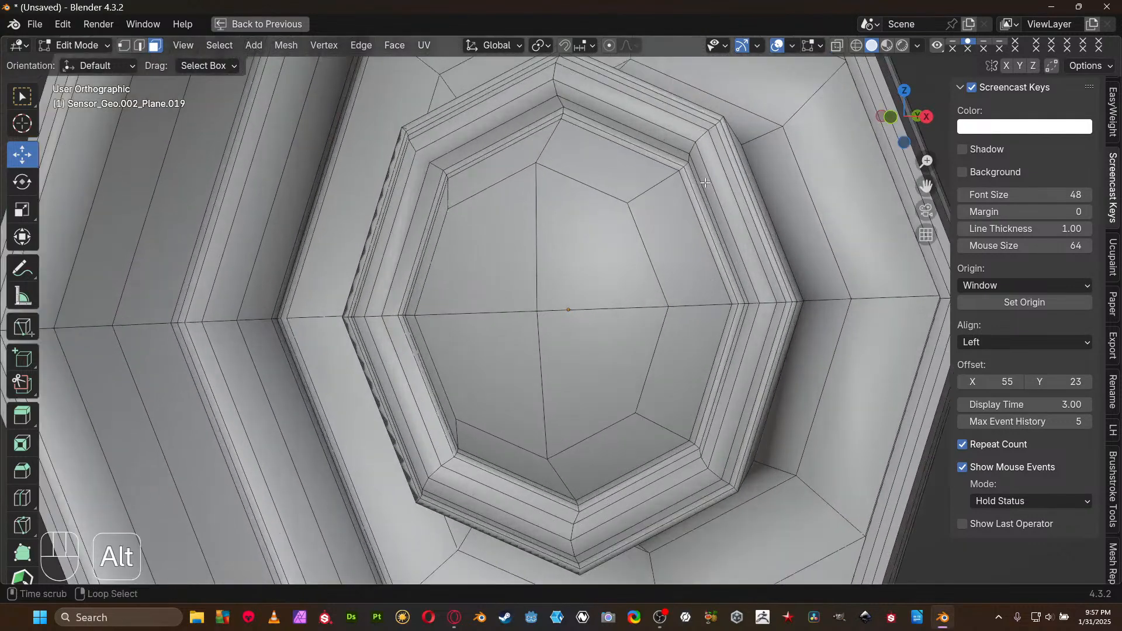
Mark a seam along the sensor's edge loop surrounding the central dome
{"action": "left_click", "coordinate": [633, 140], "text": "alt"}
{"action": "key", "text": "2"}
{"action": "left_click", "coordinate": [663, 153], "text": "alt"}
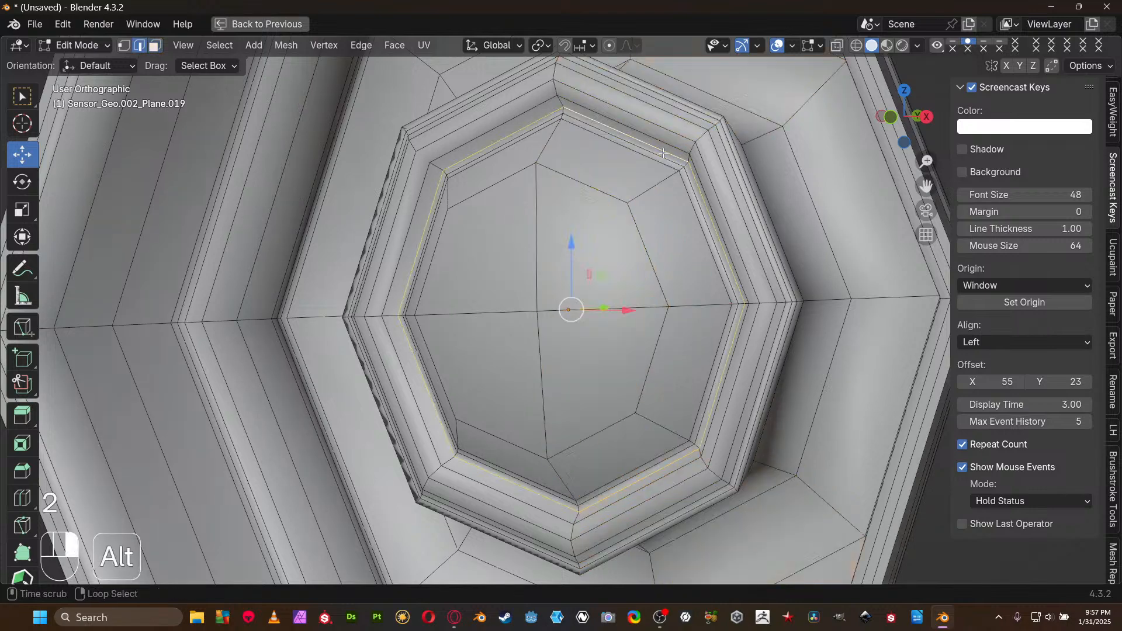
{"action": "middle_click_drag", "start_coordinate": [691, 173], "coordinate": [733, 158]}
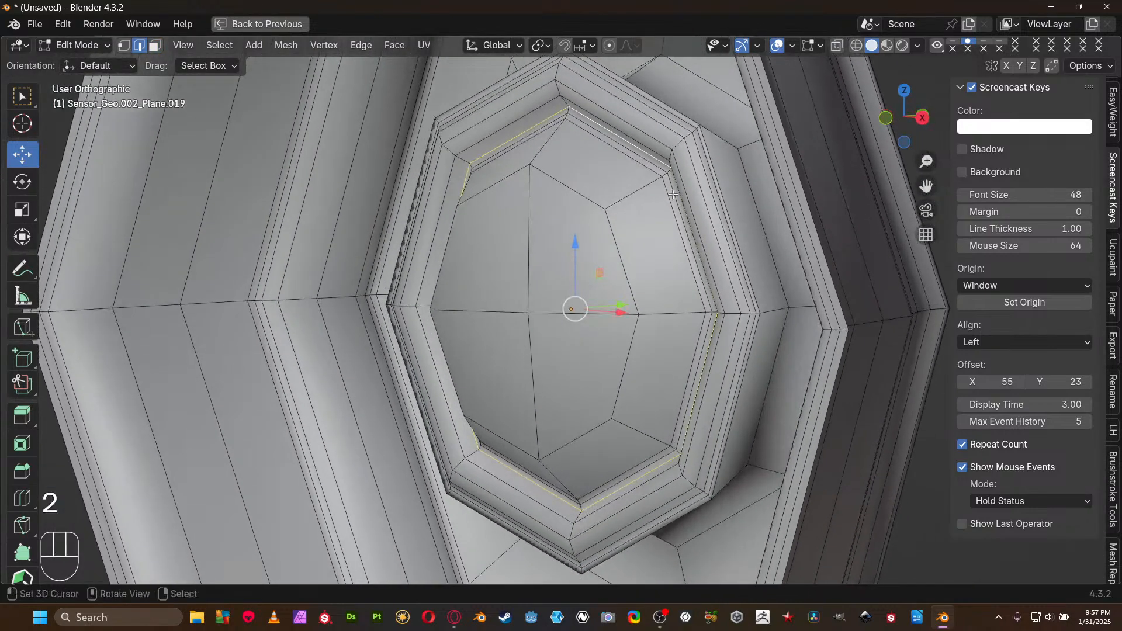
{"action": "scroll", "coordinate": [722, 181], "scroll_direction": "down", "scroll_amount": 4}
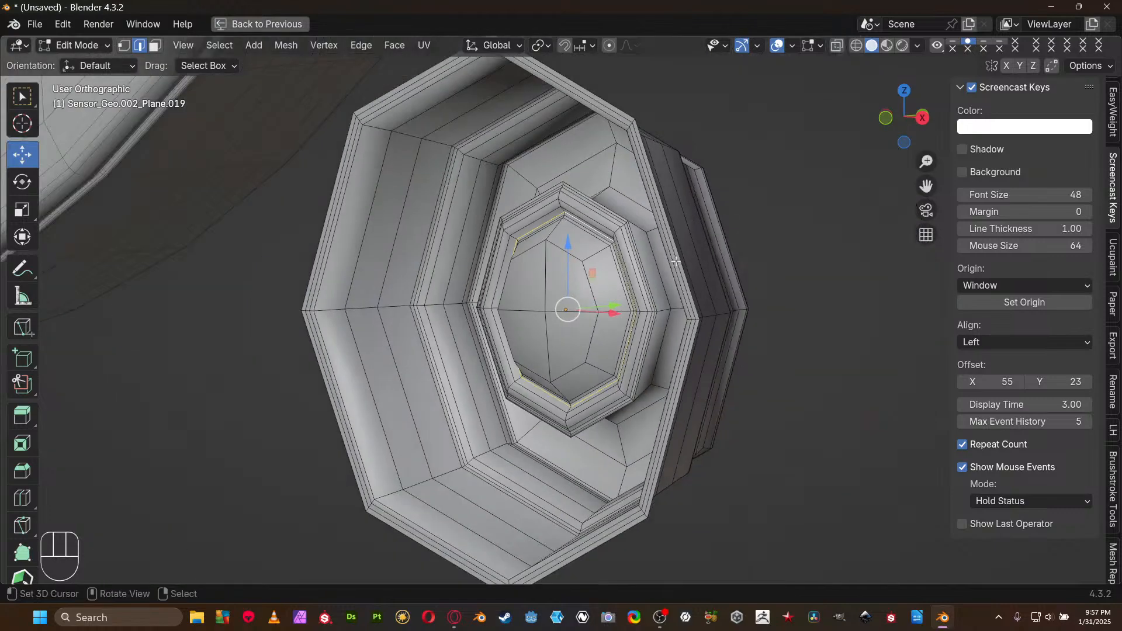
{"action": "key", "text": "ctrl+e"}
{"action": "left_click", "coordinate": [561, 311]}
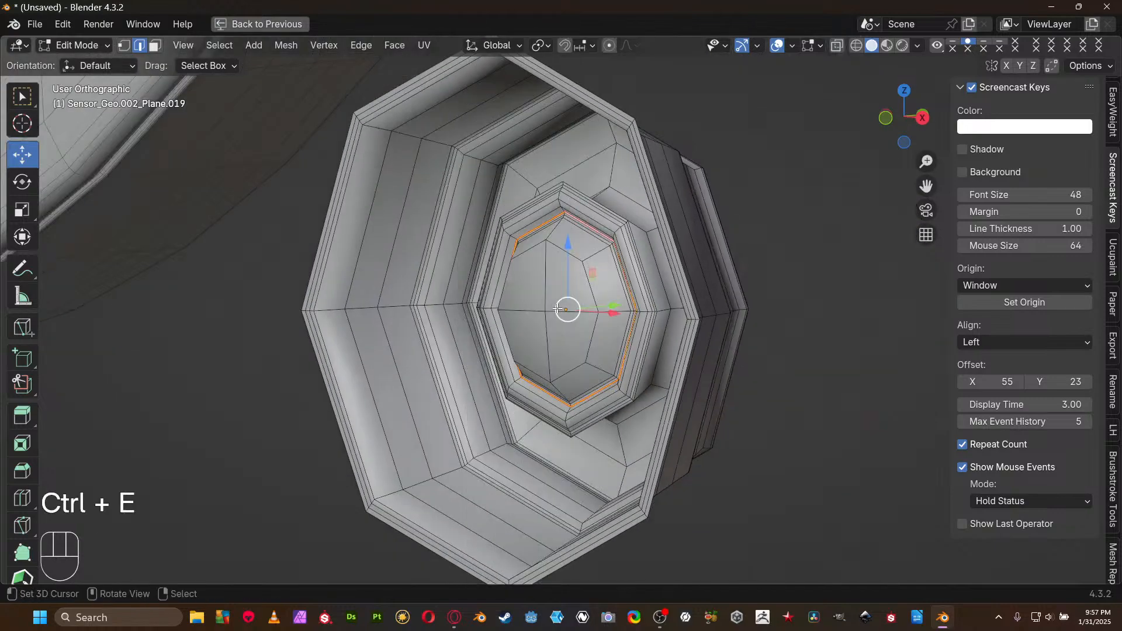
Mark a seam along the edge loop deep inside the sensor's housing, at the base of the inner wall
{"action": "middle_click_drag", "start_coordinate": [558, 310], "coordinate": [611, 312]}
{"action": "scroll", "coordinate": [374, 271], "scroll_direction": "up", "scroll_amount": 3}
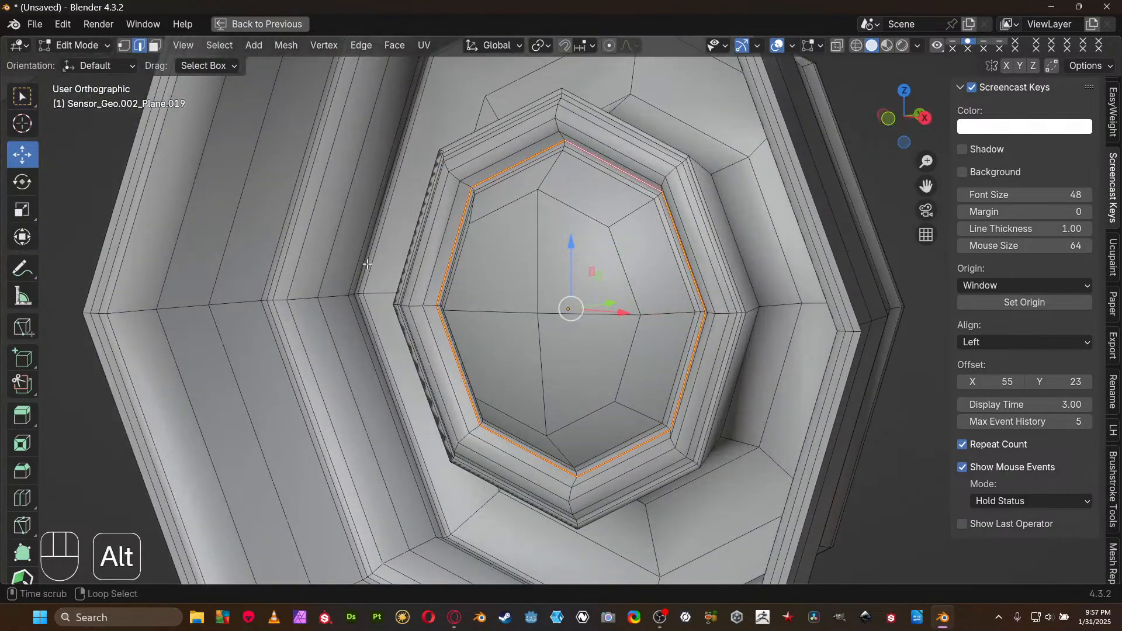
{"action": "left_click", "coordinate": [367, 264], "text": "alt"}
{"action": "key", "text": "ctrl+e"}
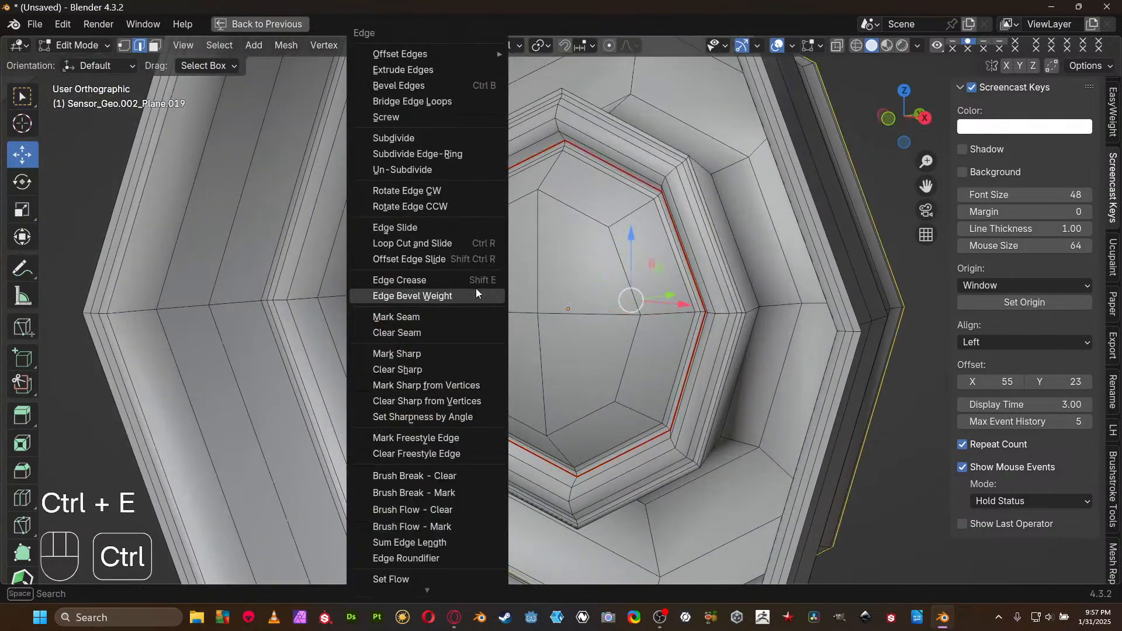
{"action": "left_click", "coordinate": [459, 321]}
Mark a straight seam along the sensor's lowest edges, from the dome's seam out to the housing's front rim
{"action": "scroll", "coordinate": [491, 328], "scroll_direction": "down", "scroll_amount": 3}
{"action": "middle_click_drag", "start_coordinate": [540, 331], "coordinate": [603, 199]}
{"action": "scroll", "coordinate": [554, 284], "scroll_direction": "up", "scroll_amount": 5}
{"action": "scroll", "coordinate": [554, 284], "scroll_direction": "up", "scroll_amount": 3}
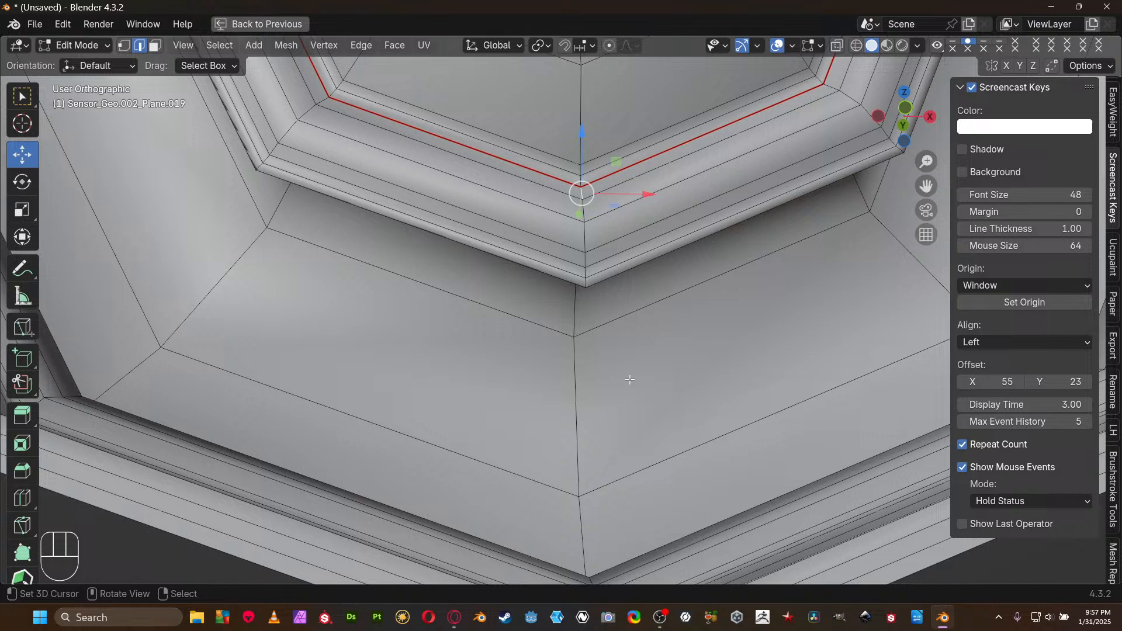
{"action": "right_click", "coordinate": [590, 423], "text": "ctrl"}
{"action": "scroll", "coordinate": [589, 423], "scroll_direction": "down", "scroll_amount": 6}
{"action": "middle_click_drag", "start_coordinate": [586, 422], "coordinate": [586, 303], "text": "shift"}
{"action": "scroll", "coordinate": [586, 304], "scroll_direction": "up", "scroll_amount": 4}
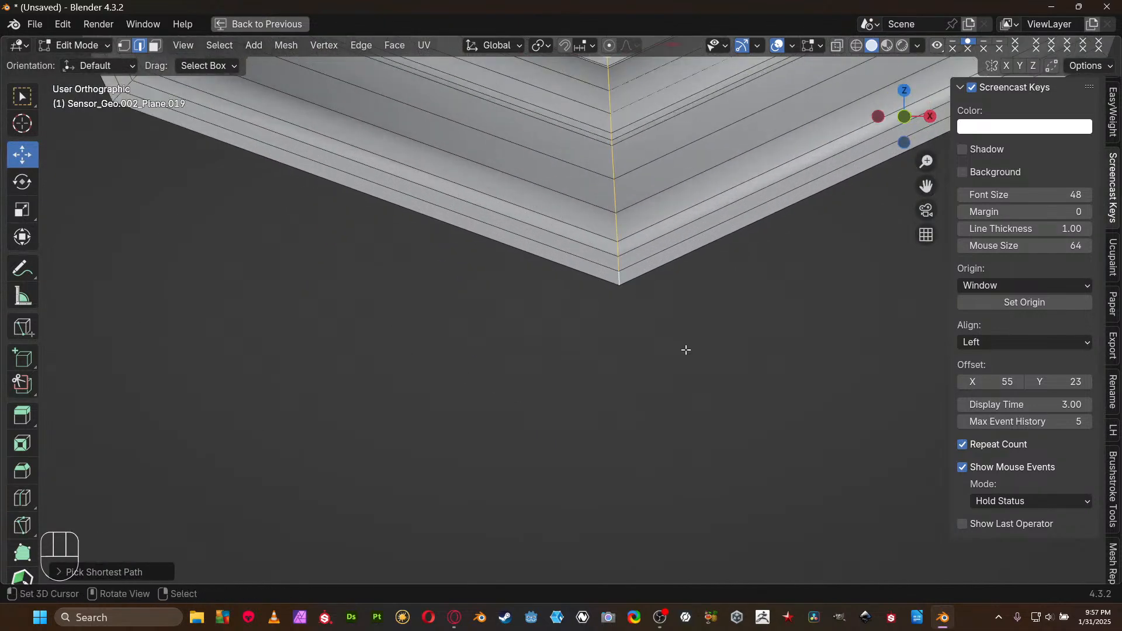
{"action": "scroll", "coordinate": [685, 342], "scroll_direction": "down", "scroll_amount": 5}
{"action": "key", "text": "ctrl+e"}
{"action": "left_click", "coordinate": [651, 319]}
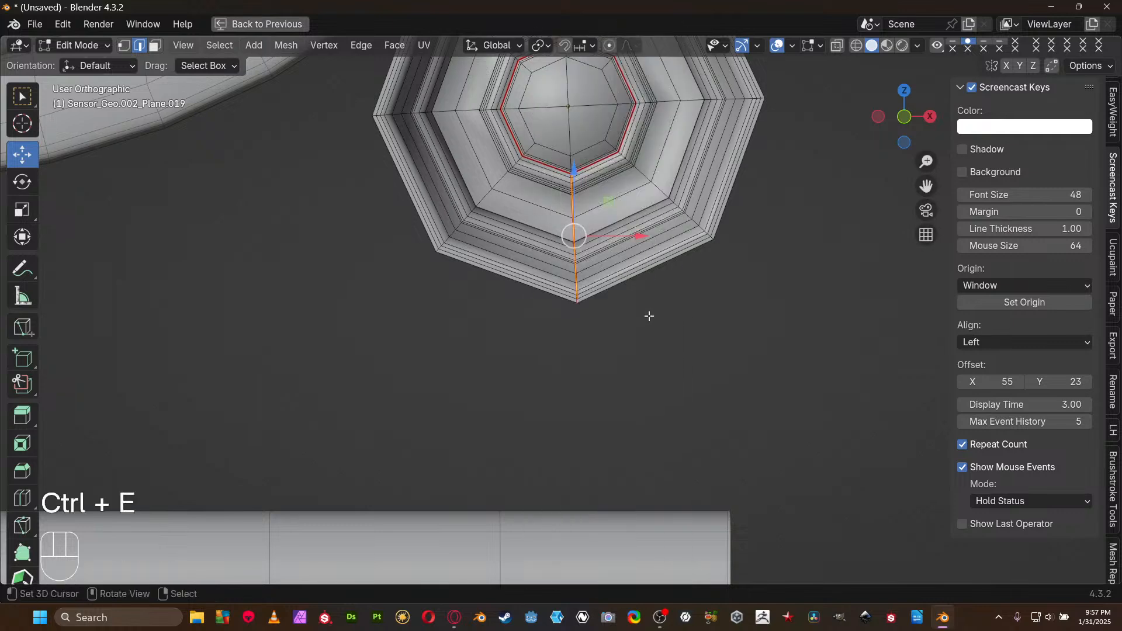
Select the sensor's whole mesh and unwrap it with the Angle Based method
{"action": "scroll", "coordinate": [648, 316], "scroll_direction": "down", "scroll_amount": 5}
{"action": "middle_click_drag", "start_coordinate": [647, 316], "coordinate": [647, 398], "text": "shift"}
{"action": "middle_click_drag", "start_coordinate": [645, 397], "coordinate": [633, 355]}
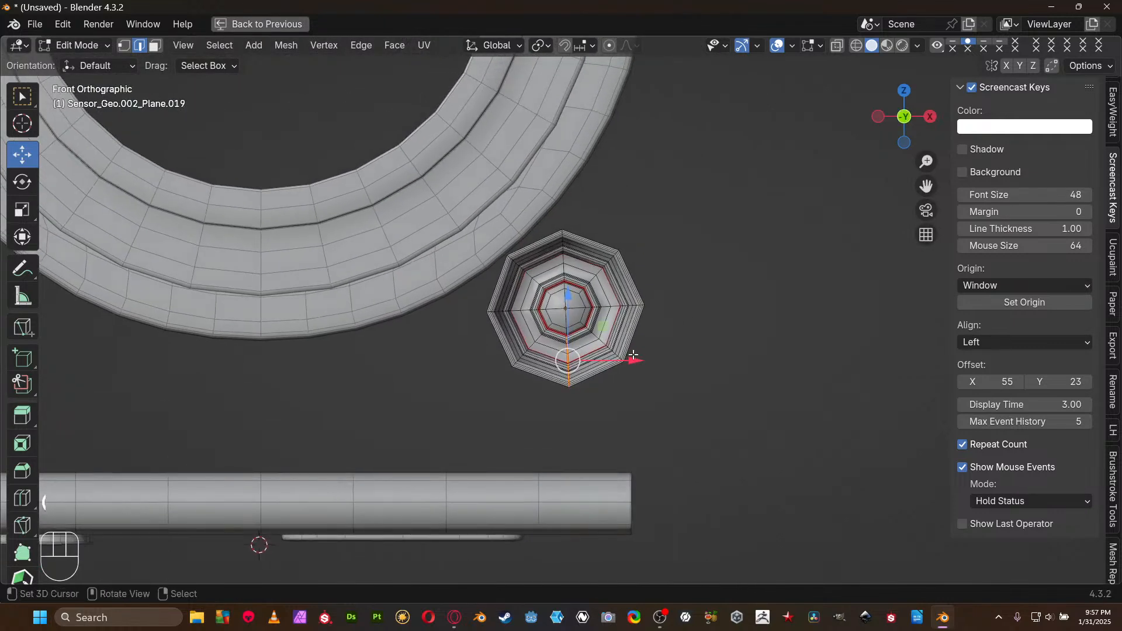
{"action": "key", "text": "a"}
{"action": "key", "text": "ctrl+space"}
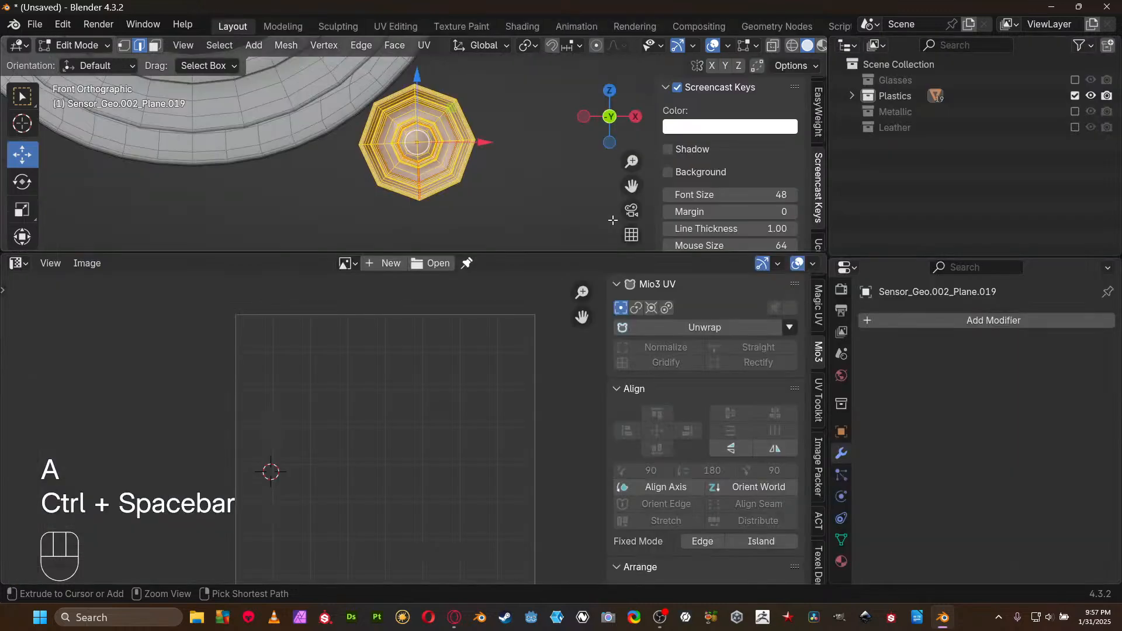
{"action": "key", "text": "u"}
{"action": "mouse_move", "coordinate": [526, 165]}
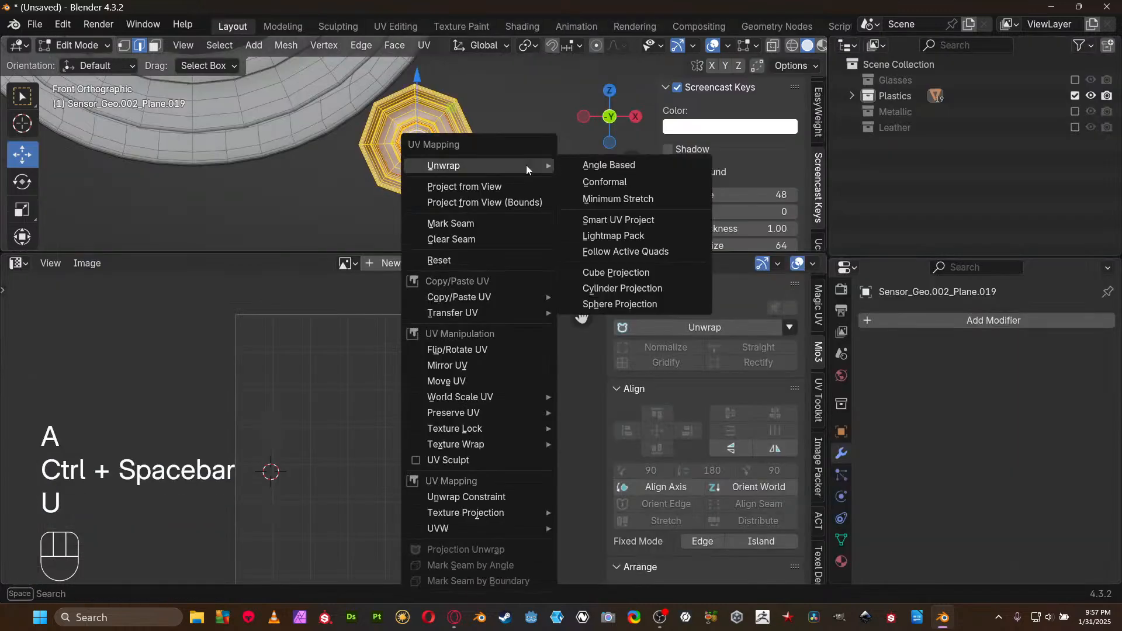
{"action": "left_click", "coordinate": [623, 166]}
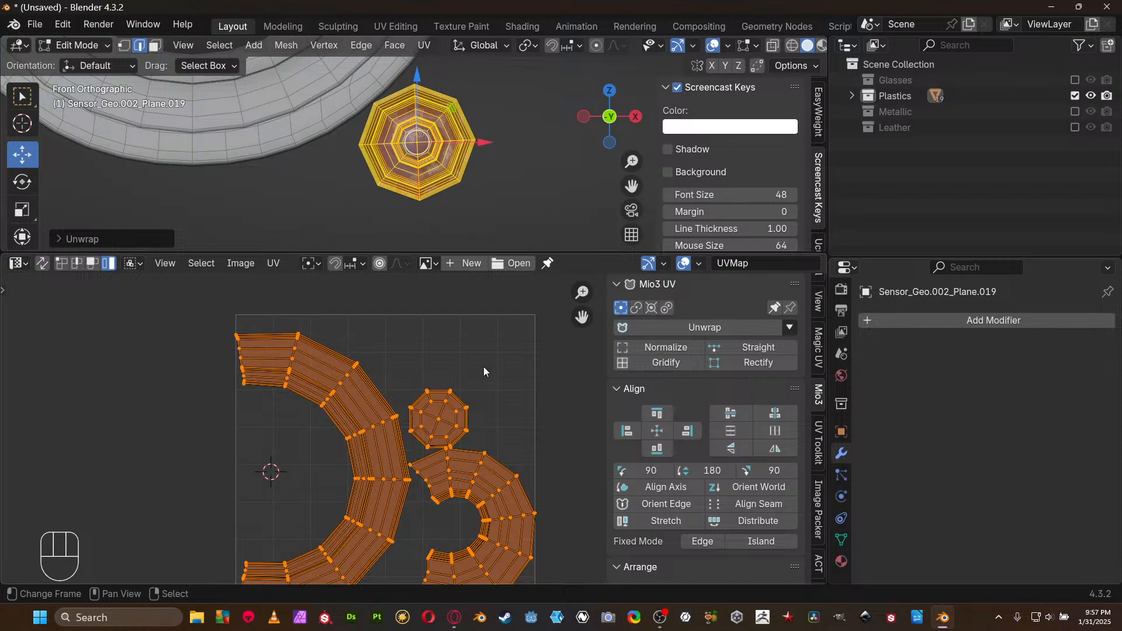
Select the sensor's two curved islands in island mode and straighten them with Gridify
{"action": "key", "text": "ctrl+Tab"}
{"action": "left_click", "coordinate": [480, 402]}
{"action": "left_click", "coordinate": [496, 462]}
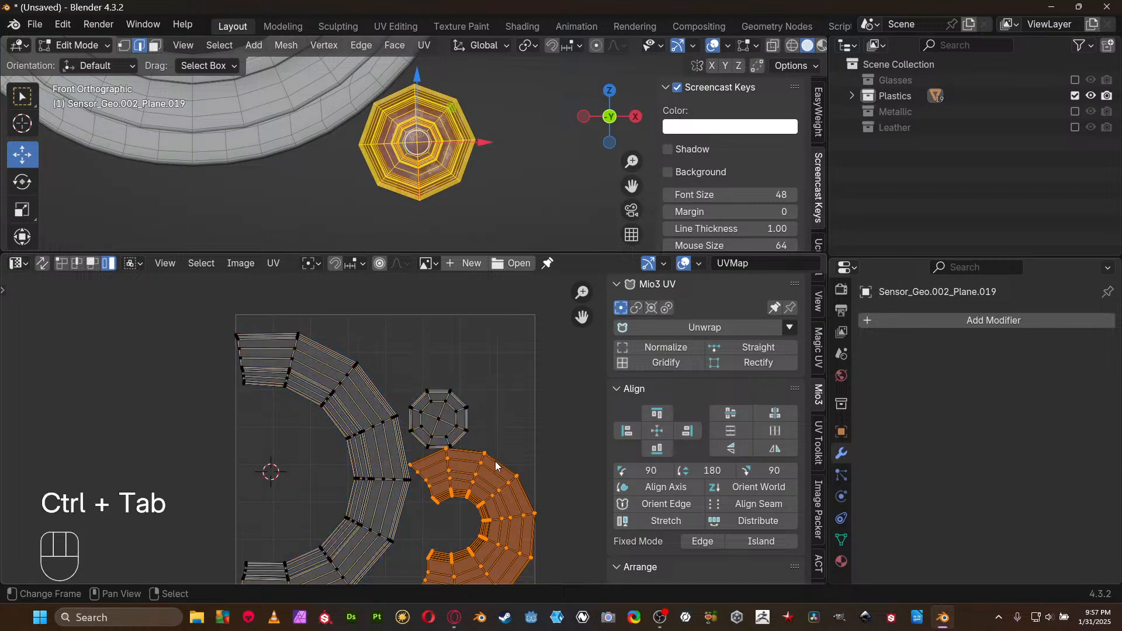
{"action": "left_click", "coordinate": [352, 479], "text": "shift"}
{"action": "left_click", "coordinate": [660, 362]}
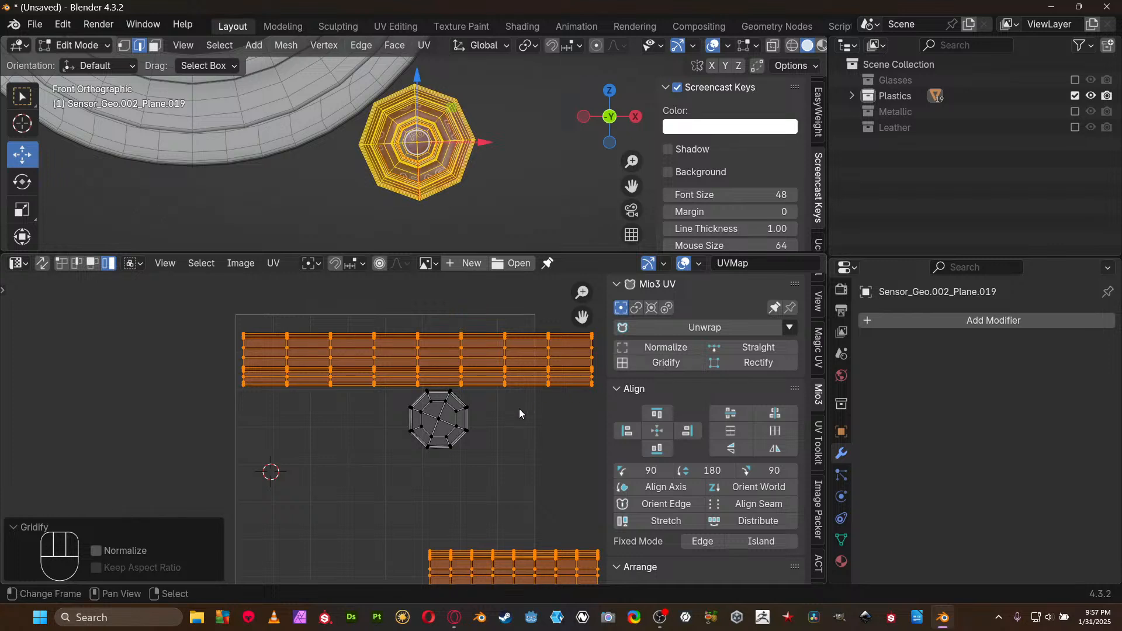
Select the dome's octagonal island and examine its layout in a maximized UV editor
{"action": "key", "text": "a"}
{"action": "left_click", "coordinate": [461, 438]}
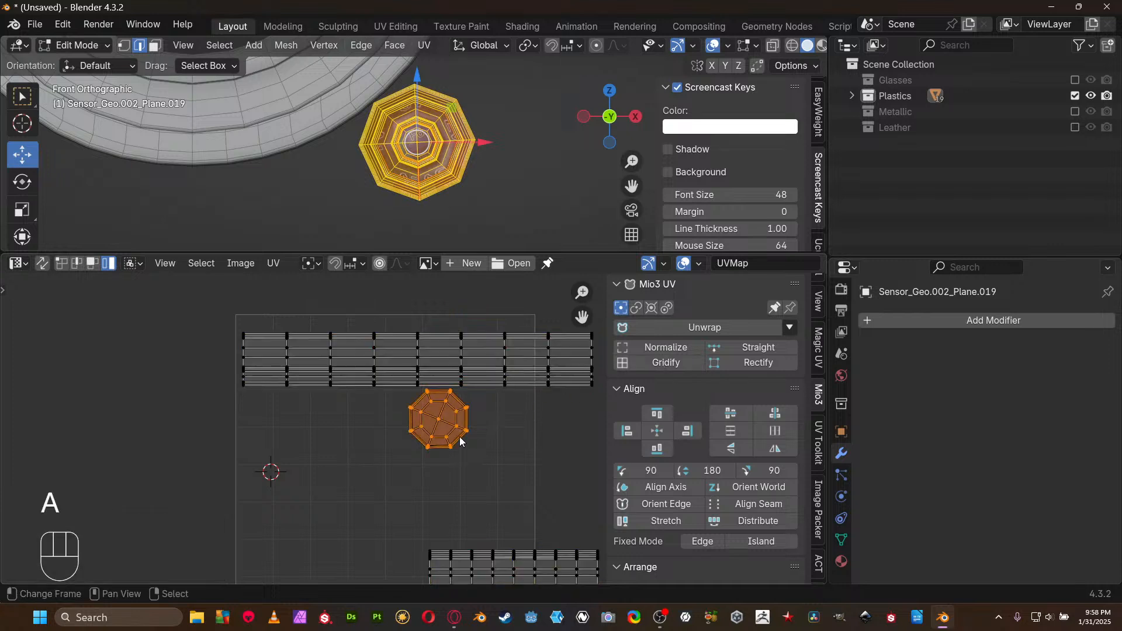
{"action": "key", "text": "ctrl+space"}
{"action": "scroll", "coordinate": [562, 354], "scroll_direction": "up", "scroll_amount": 5}
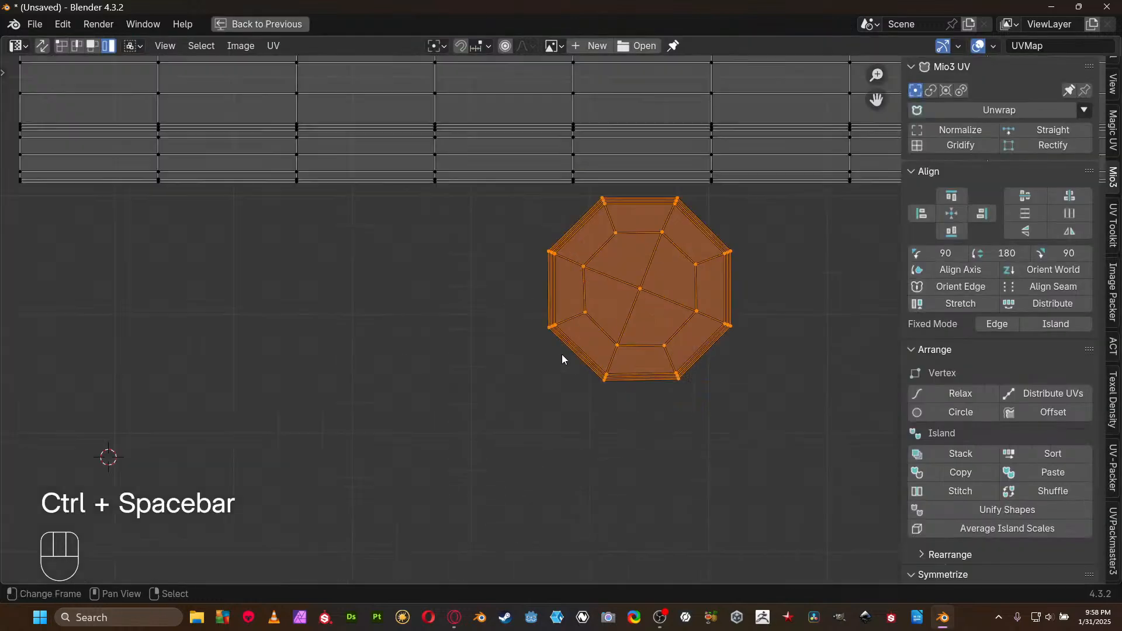
{"action": "scroll", "coordinate": [563, 354], "scroll_direction": "down", "scroll_amount": 6}
{"action": "key", "text": "ctrl+space"}
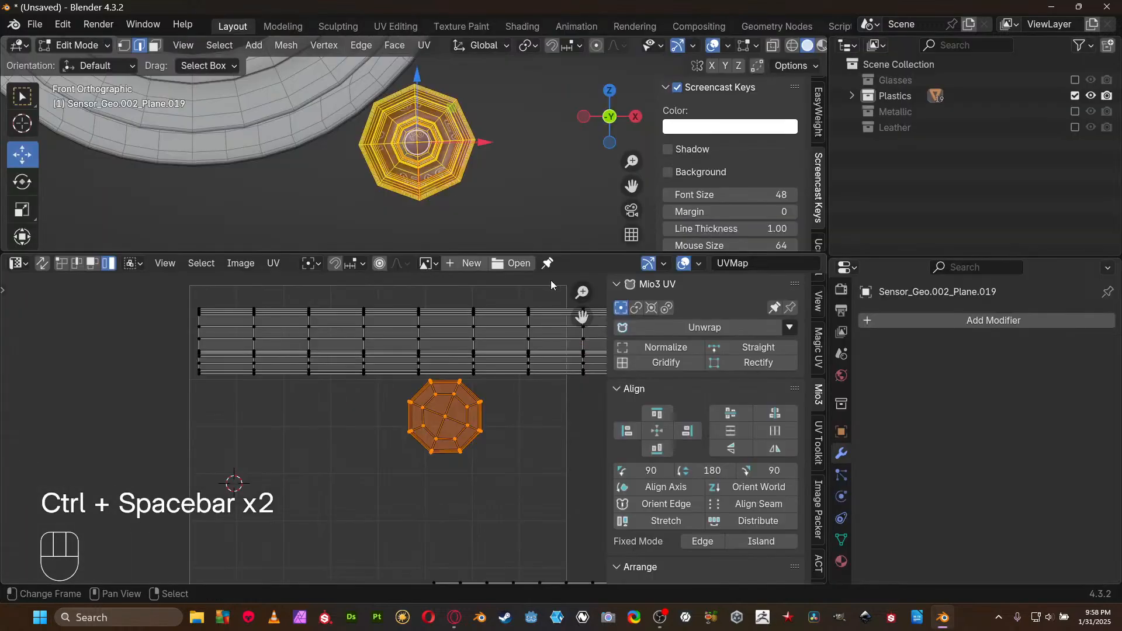
Select the sensor's whole mesh in face mode and rotate the dome's octagonal UV island about -21.5° to square it up
{"action": "scroll", "coordinate": [461, 200], "scroll_direction": "up", "scroll_amount": 3}
{"action": "key", "text": "3"}
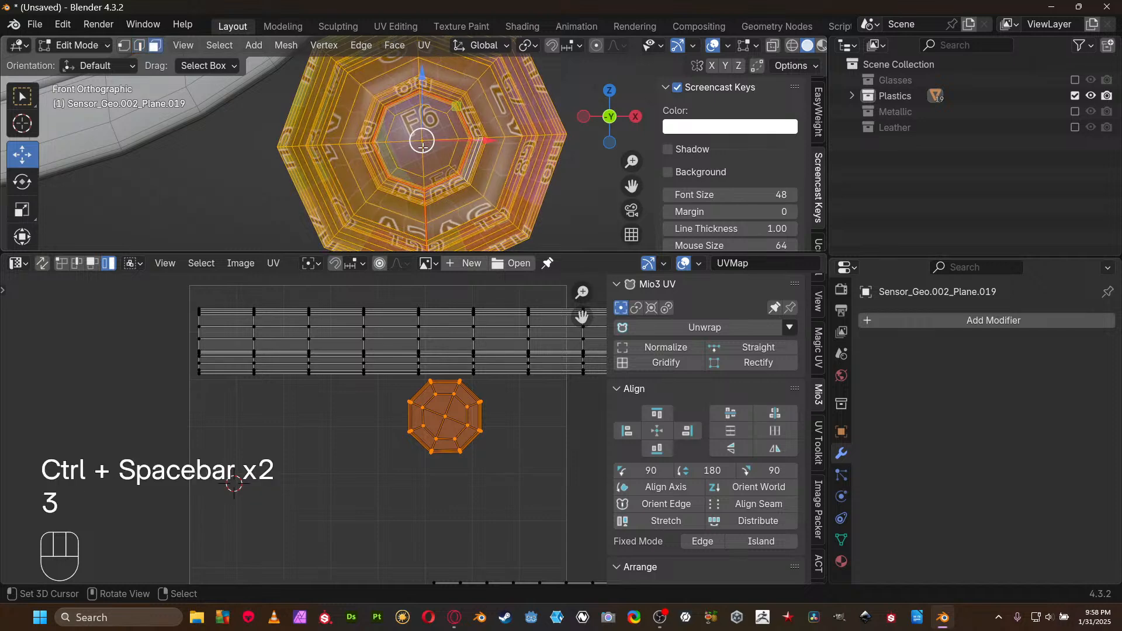
{"action": "left_click", "coordinate": [413, 168]}
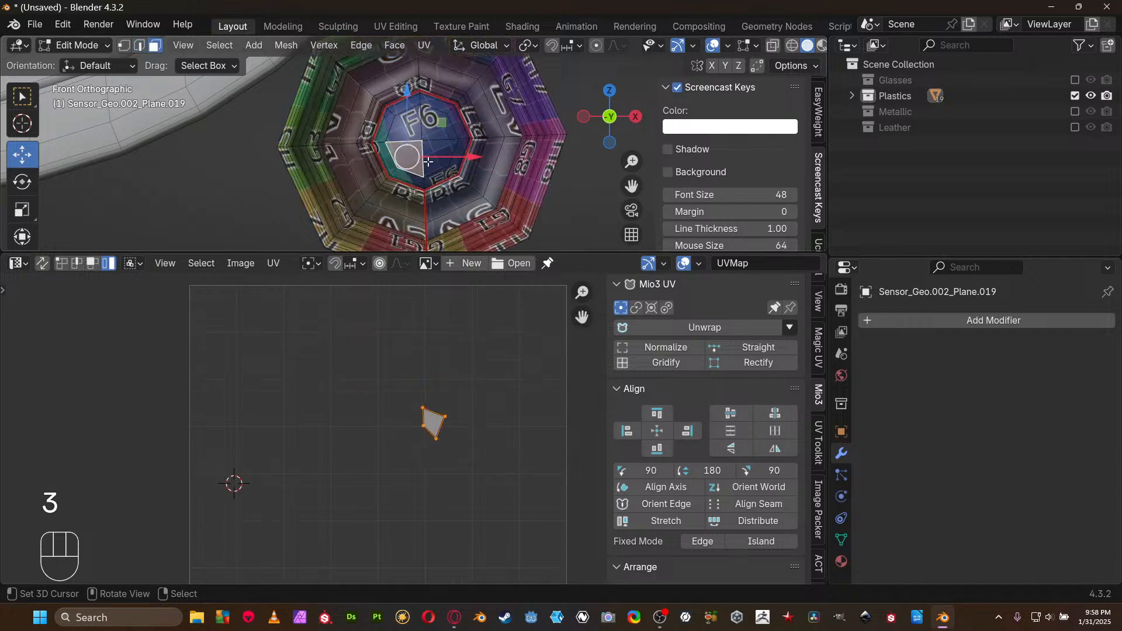
{"action": "key", "text": "a"}
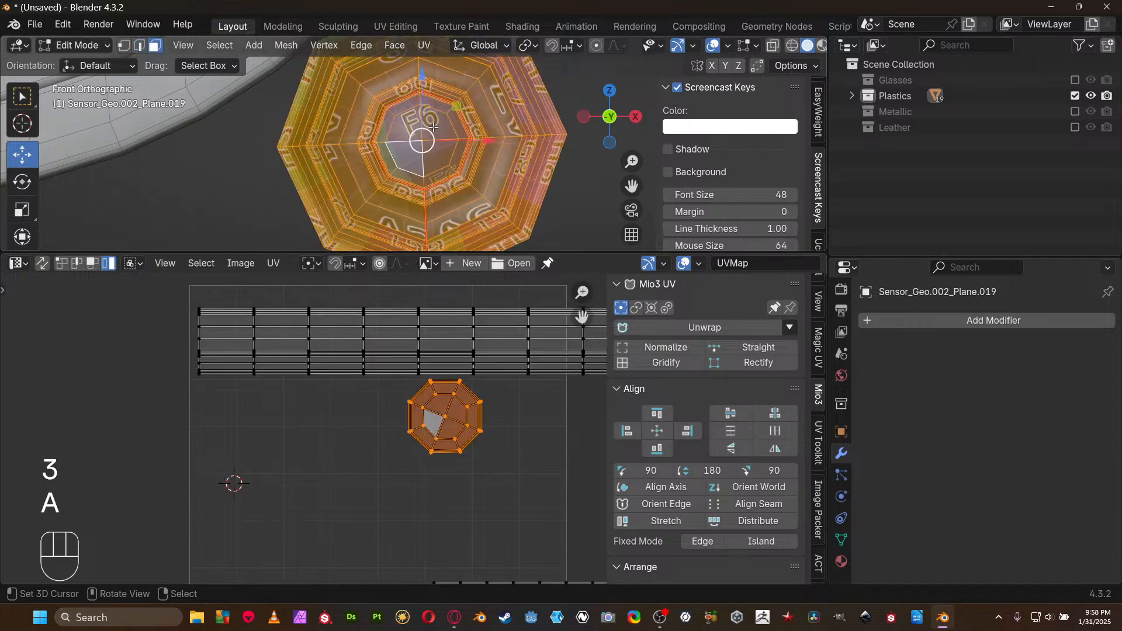
{"action": "key", "text": "ctrl+Tab"}
{"action": "right_click", "coordinate": [462, 427]}
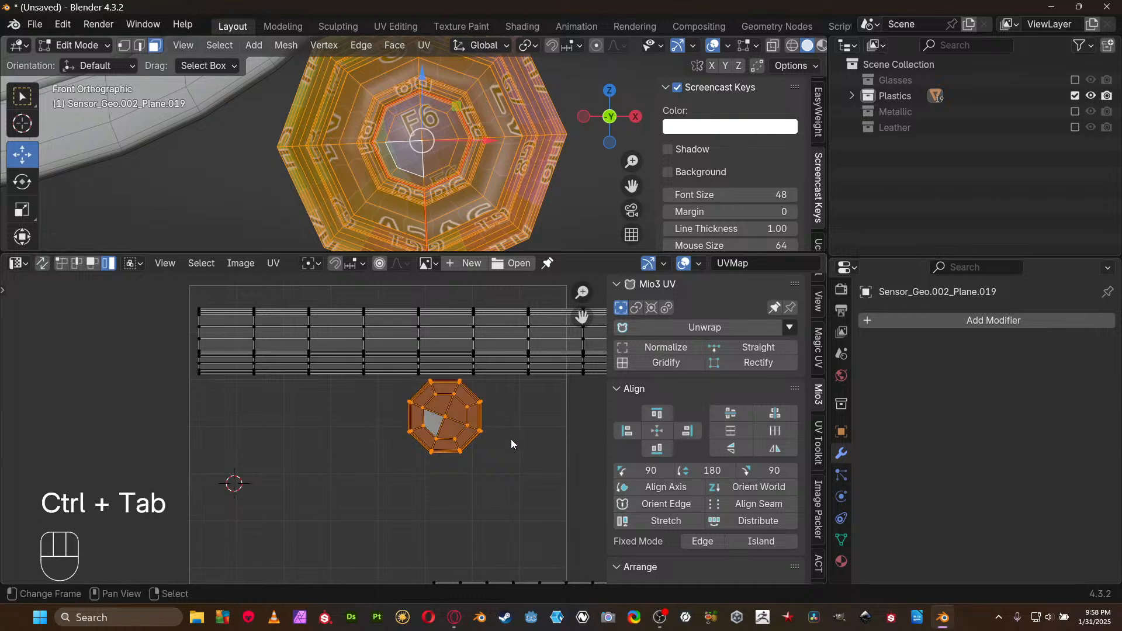
{"action": "key", "text": "r"}
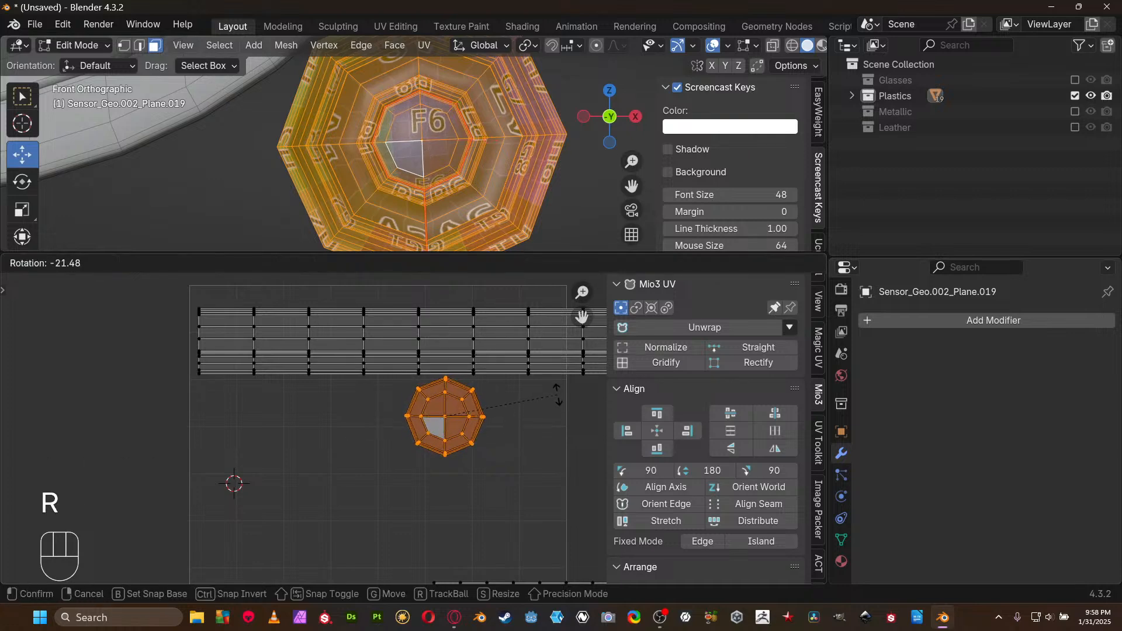
{"action": "left_click", "coordinate": [557, 394]}
{"action": "key", "text": "1"}
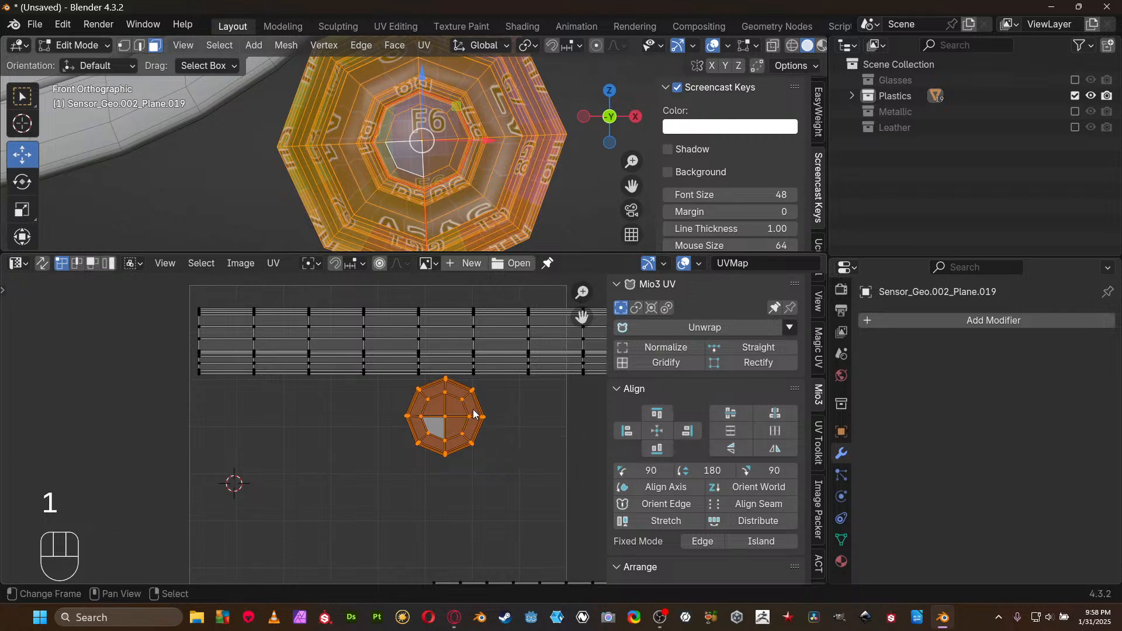
Average the scale of all the sensor's UV islands and pack them by exact shape with scaling on and rotation off
{"action": "key", "text": "ctrl+Tab"}
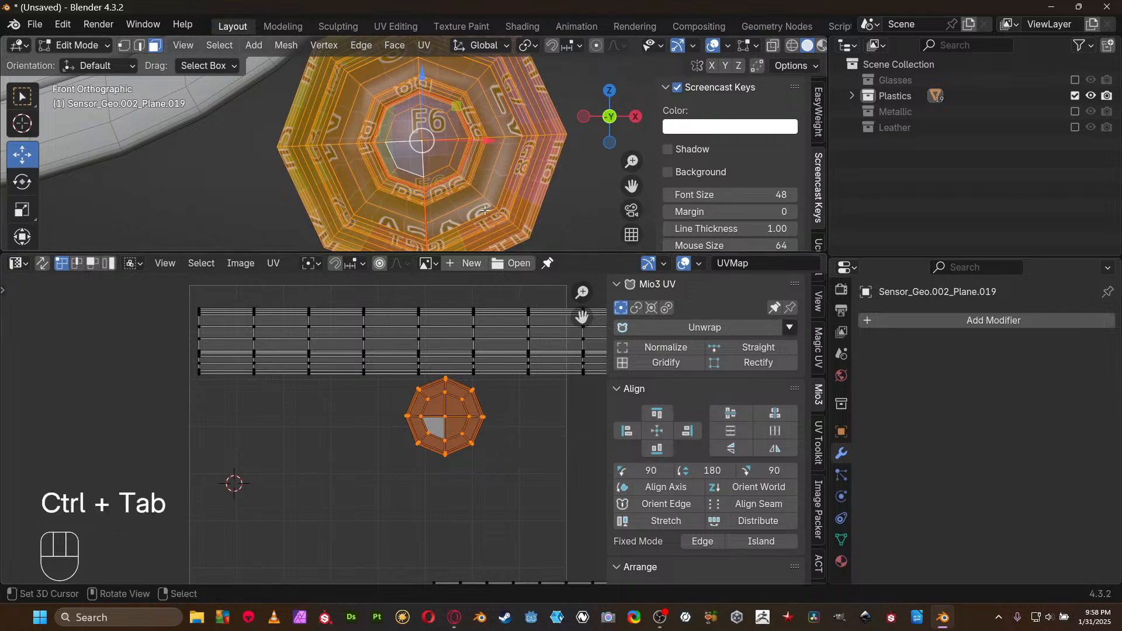
{"action": "key", "text": "ctrl+Tab"}
{"action": "left_click", "coordinate": [497, 359]}
{"action": "key", "text": "a"}
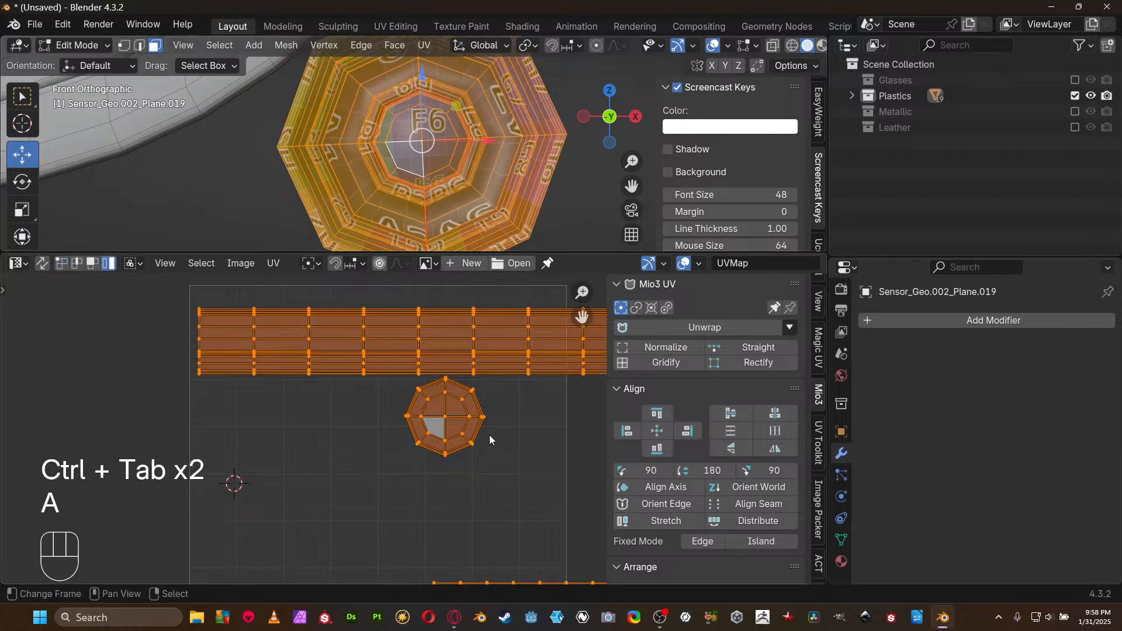
{"action": "key", "text": "ctrl+a"}
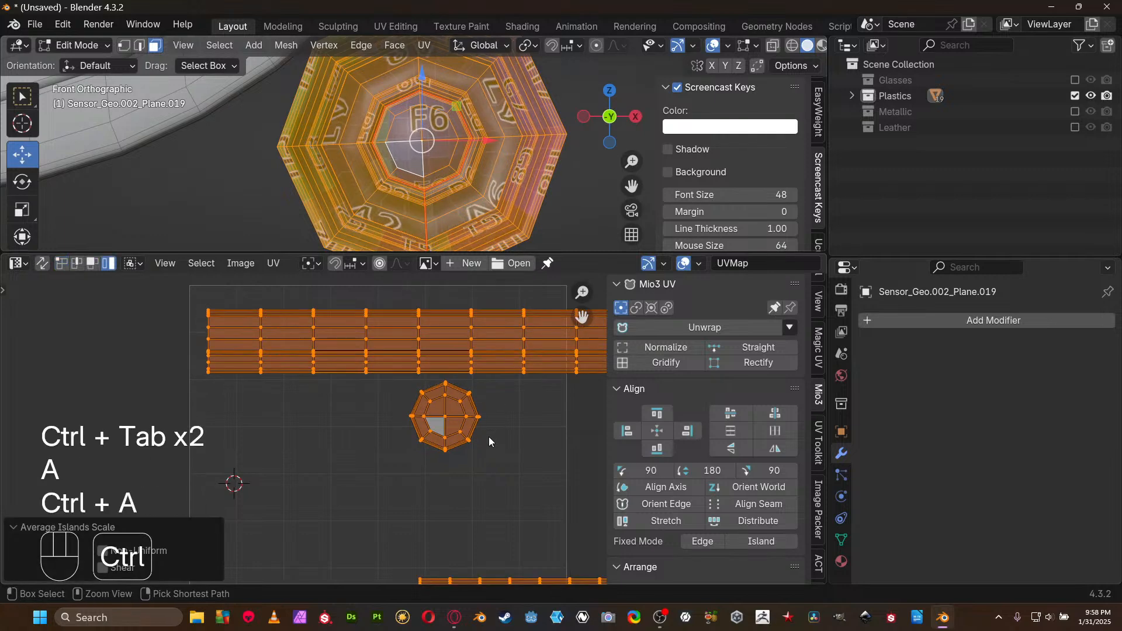
{"action": "scroll", "coordinate": [489, 436], "scroll_direction": "down", "scroll_amount": 4}
{"action": "key", "text": "ctrl"}
{"action": "key", "text": "ctrl+p"}
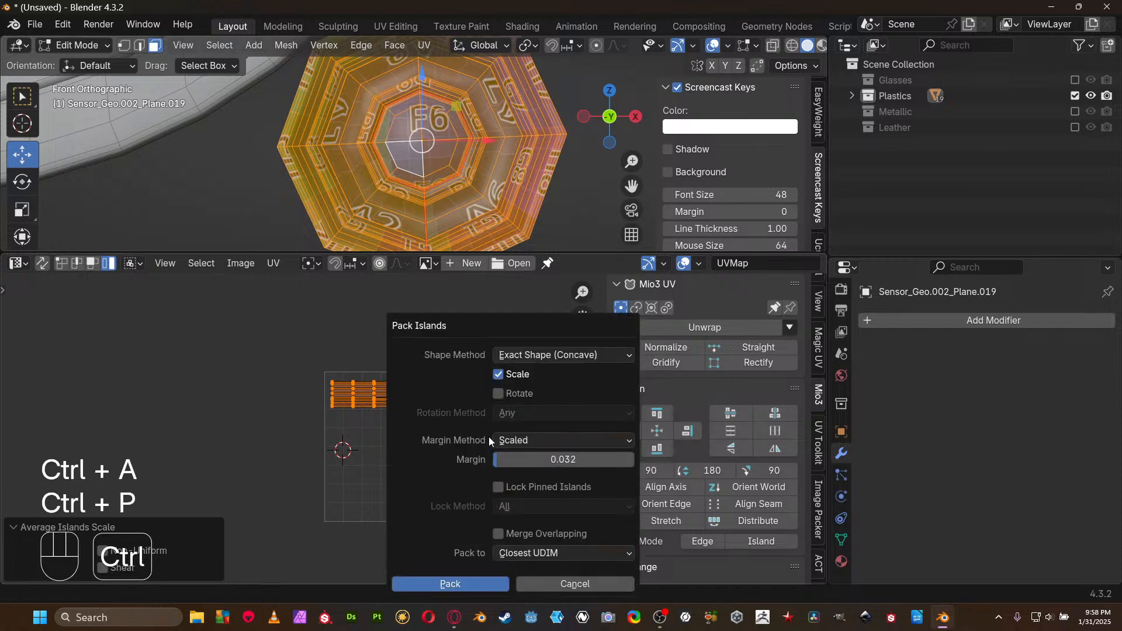
{"action": "key", "text": "Return"}
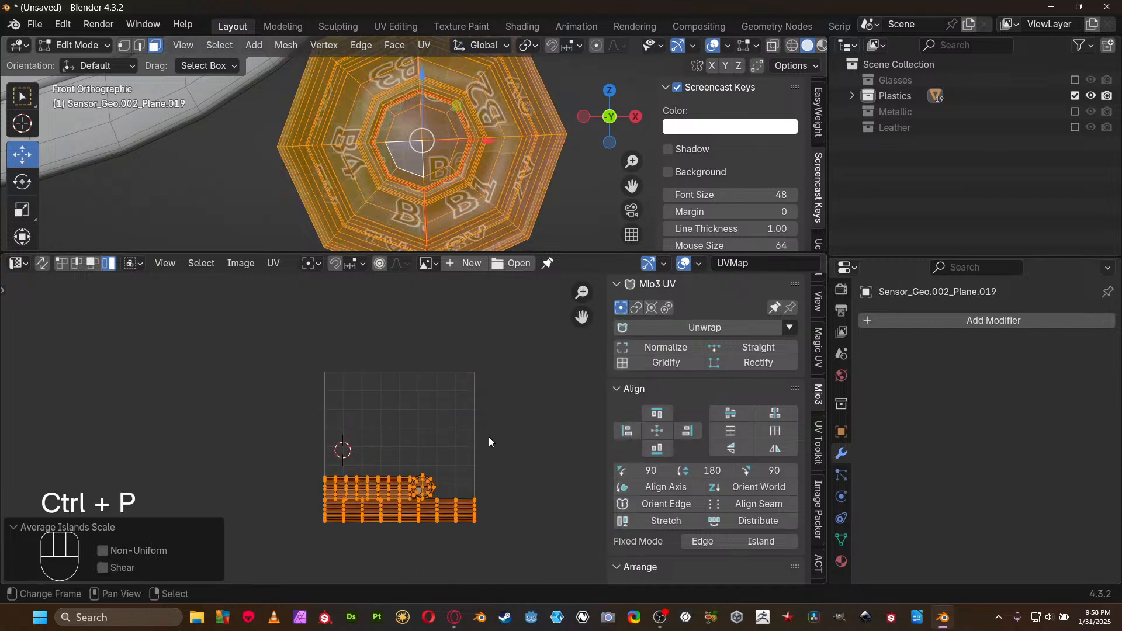
Rotate the shorter strip island 180° and move it up about 0.037 along Y, away from the longer strip
{"action": "scroll", "coordinate": [464, 478], "scroll_direction": "up", "scroll_amount": 2}
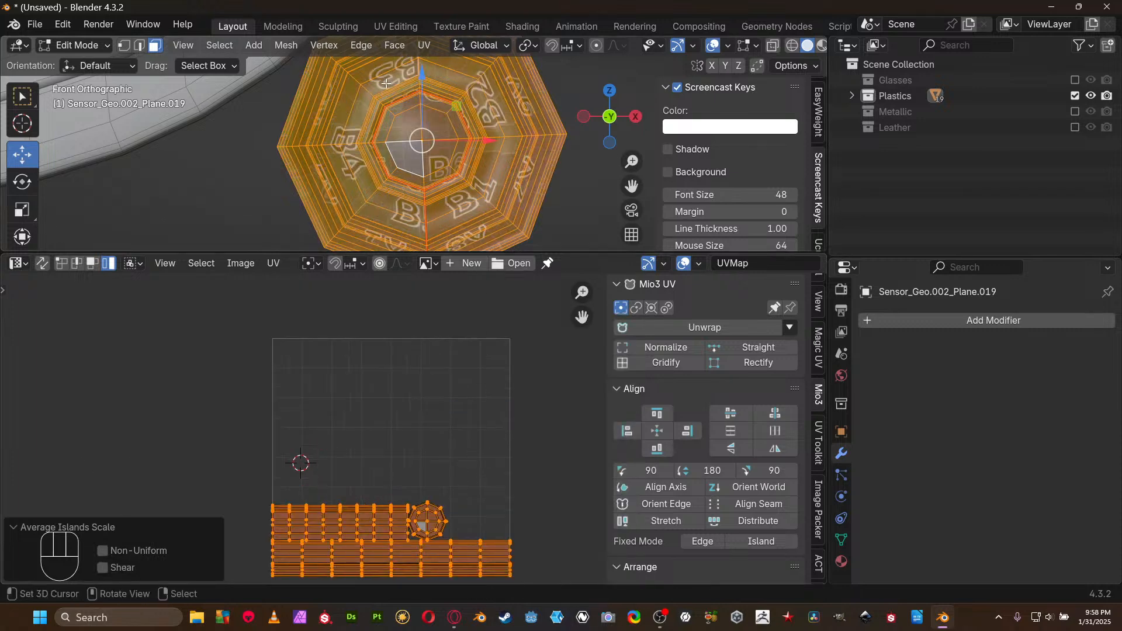
{"action": "scroll", "coordinate": [422, 450], "scroll_direction": "up", "scroll_amount": 3}
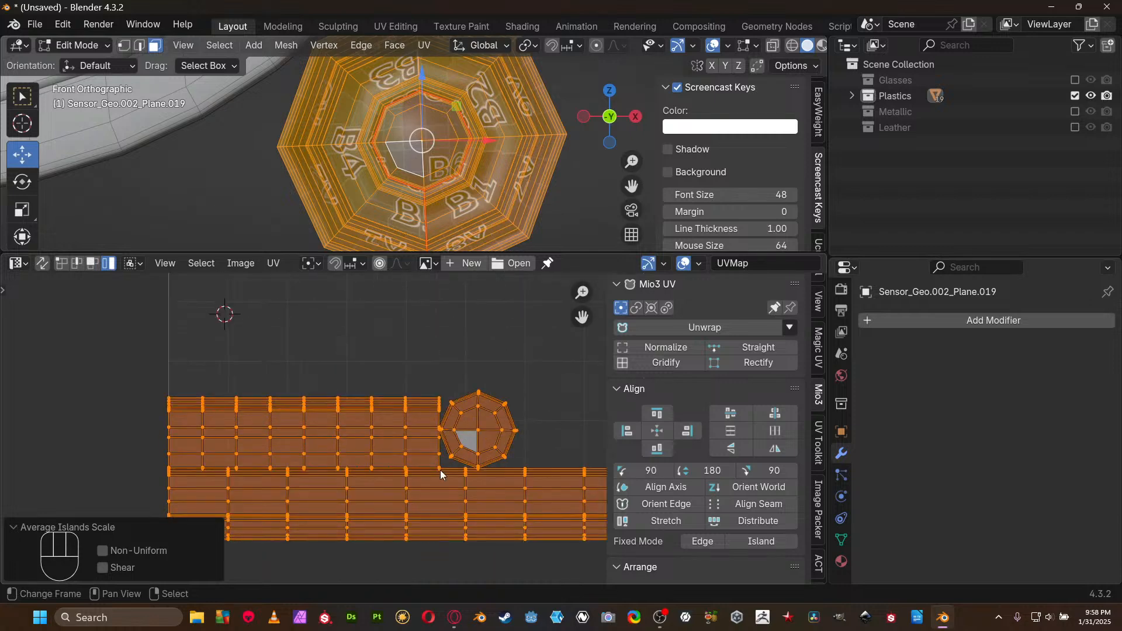
{"action": "right_click", "coordinate": [425, 459]}
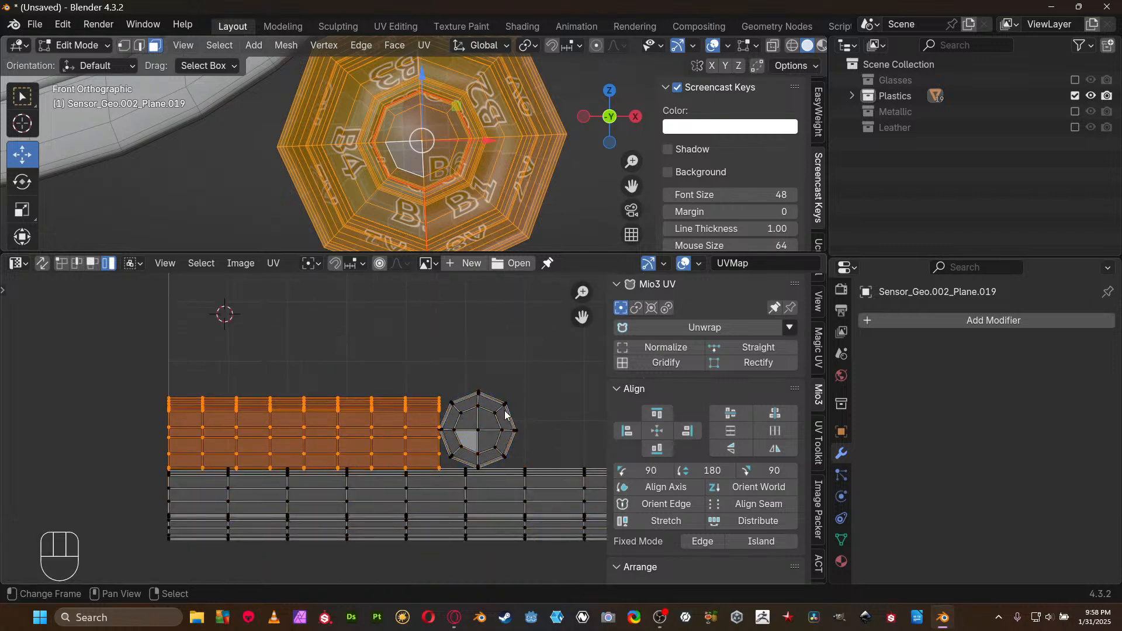
{"action": "key", "text": "r"}
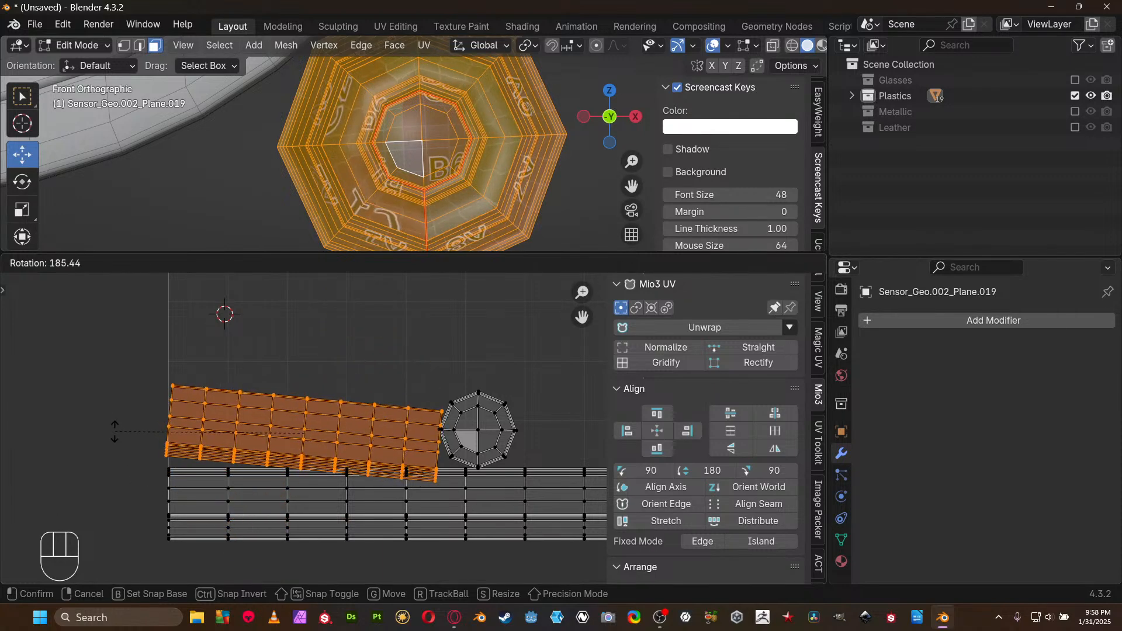
{"action": "right_click", "coordinate": [239, 416]}
{"action": "type", "text": "r"}
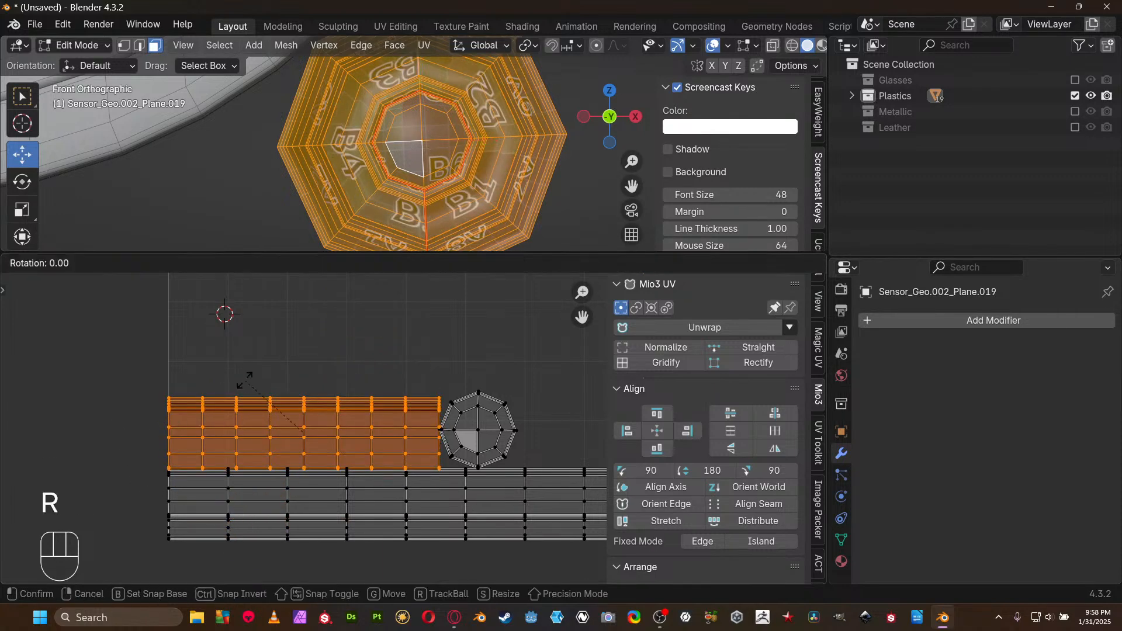
{"action": "type", "text": "180"}
{"action": "key", "text": "KP_Enter"}
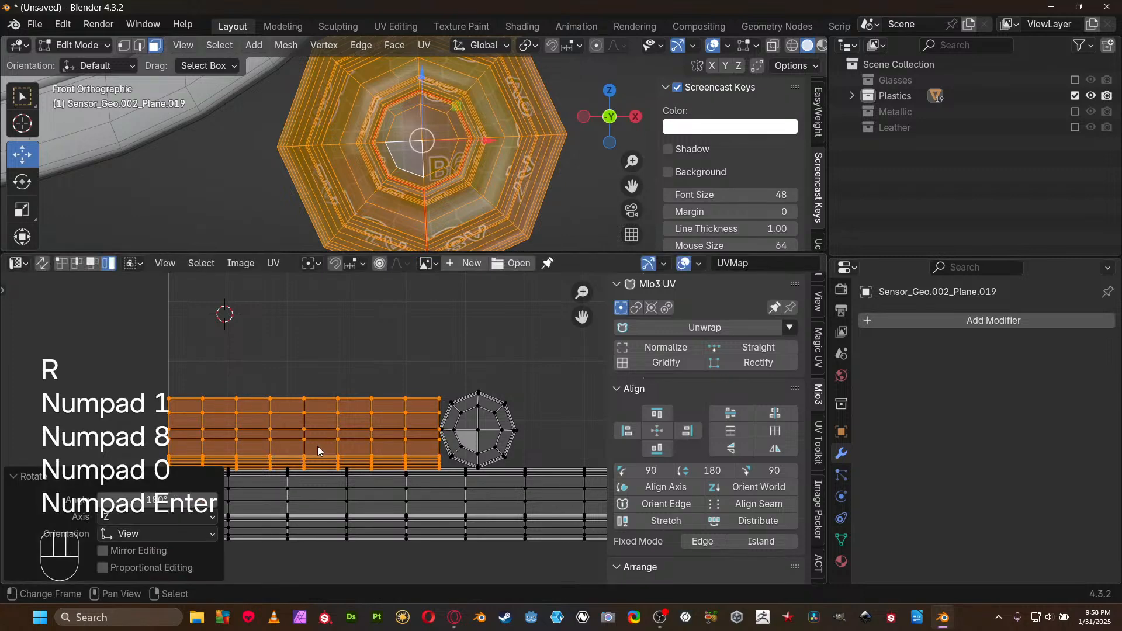
{"action": "key", "text": "g"}
{"action": "key", "text": "y"}
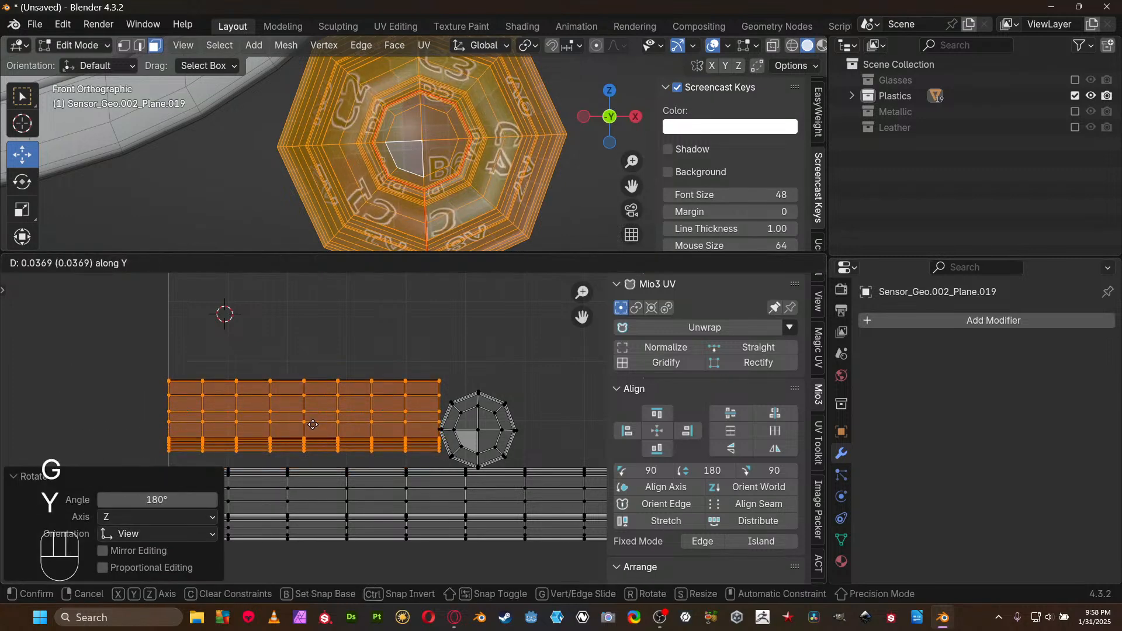
{"action": "left_click", "coordinate": [313, 425]}
Select the sensor's longer strip island and rotate it 180°
{"action": "left_click", "coordinate": [329, 500]}
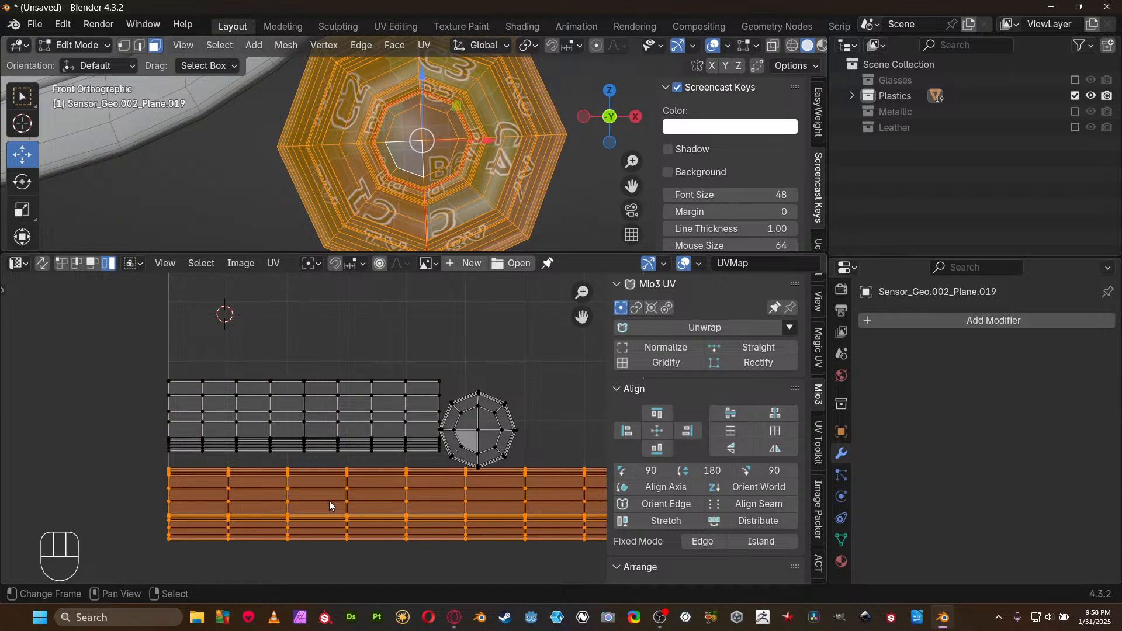
{"action": "key", "text": "r"}
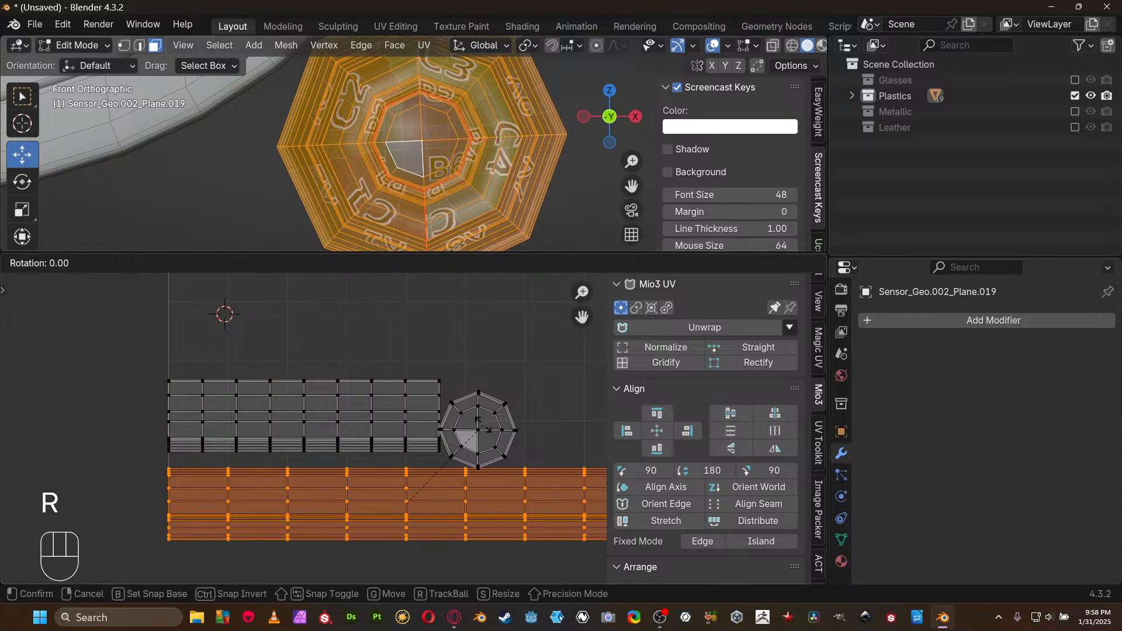
{"action": "key", "text": "KP_1"}
{"action": "key", "text": "KP_8"}
{"action": "key", "text": "KP_0"}
{"action": "key", "text": "KP_Enter"}
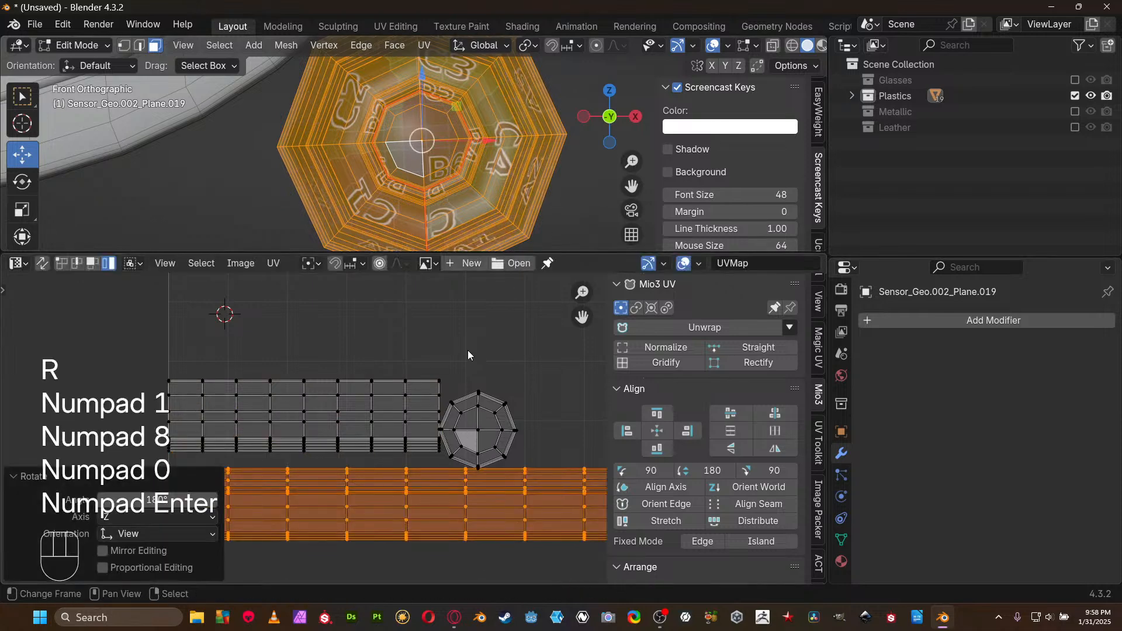
Average the scale of all the sensor's islands again and repack them with a margin of 0.032
{"action": "key", "text": "a"}
{"action": "key", "text": "ctrl+a"}
{"action": "key", "text": "ctrl+p"}
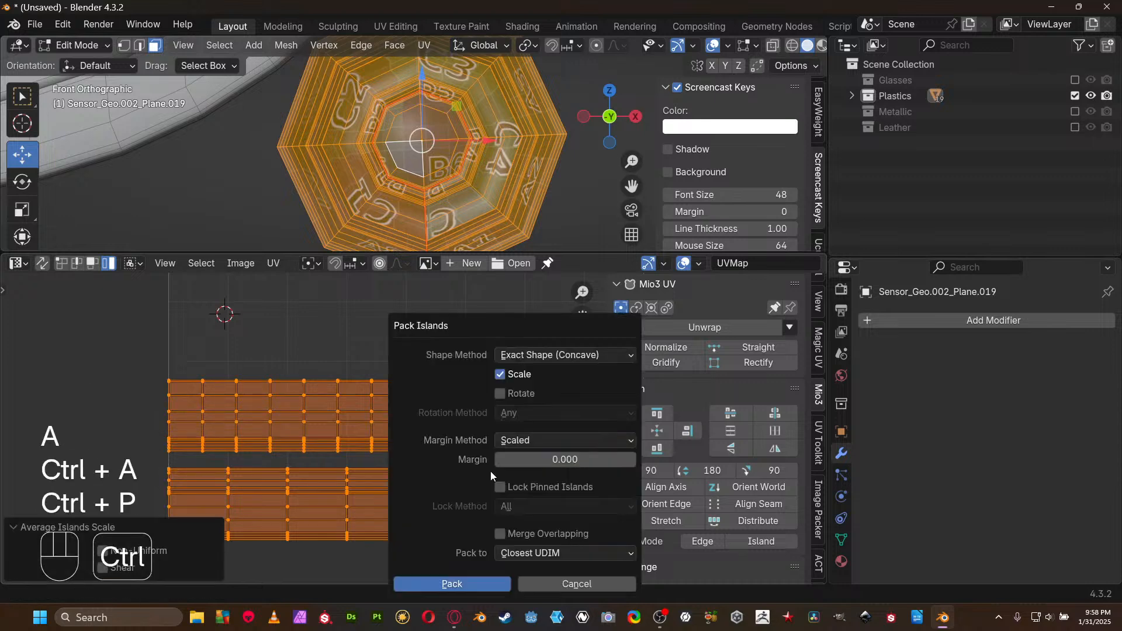
{"action": "key", "text": "Return"}
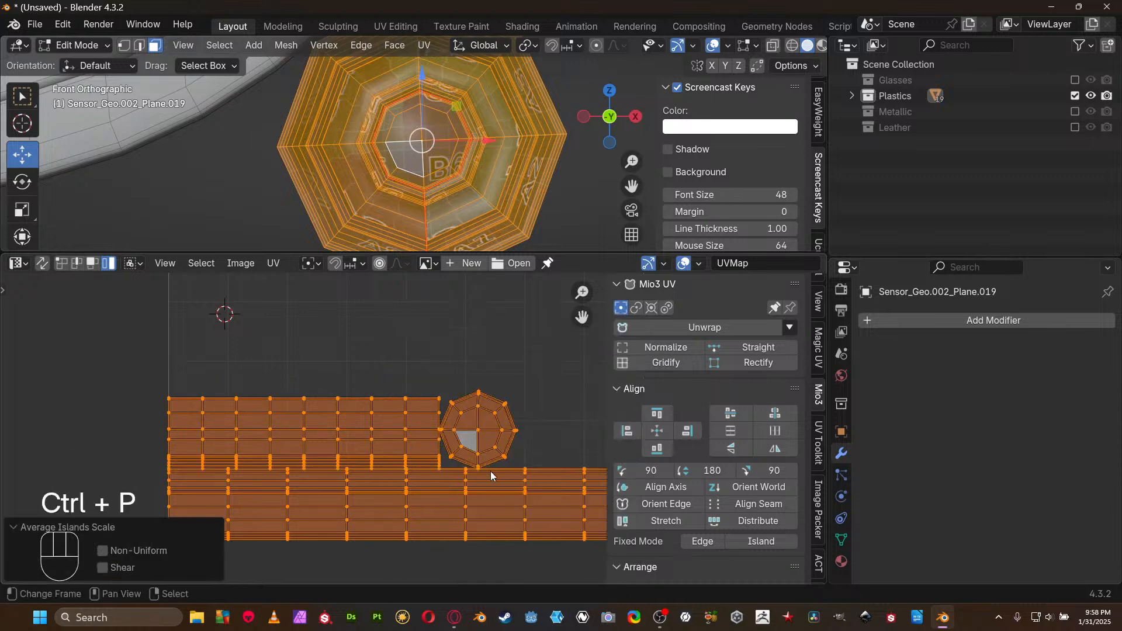
{"action": "key", "text": "ctrl+p"}
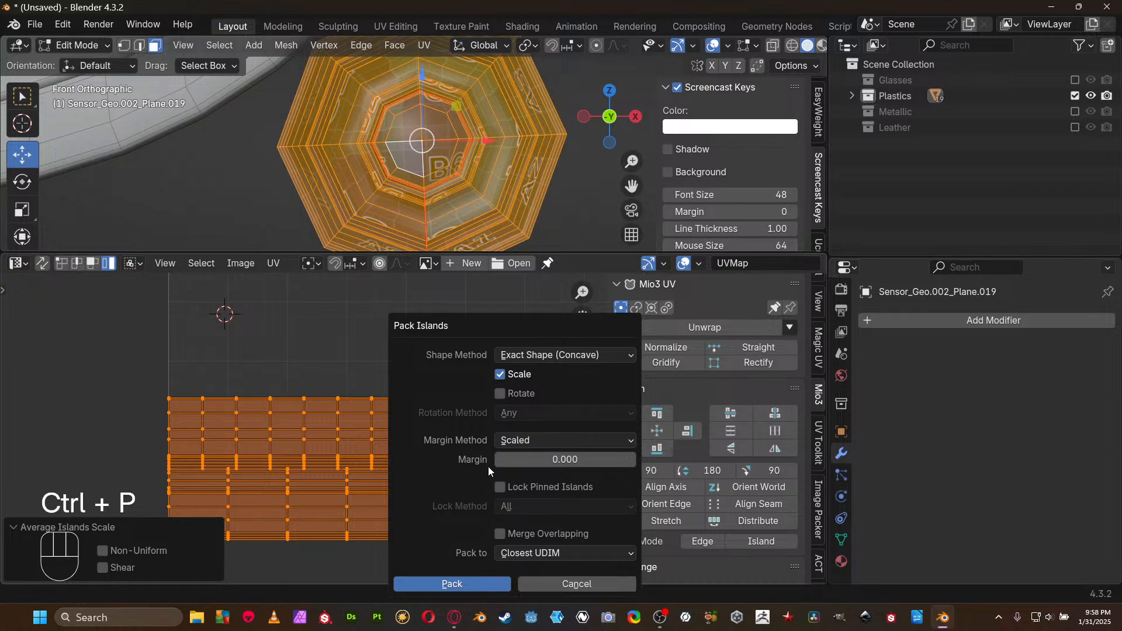
{"action": "left_click_drag", "start_coordinate": [506, 459], "coordinate": [520, 459], "text": "shift"}
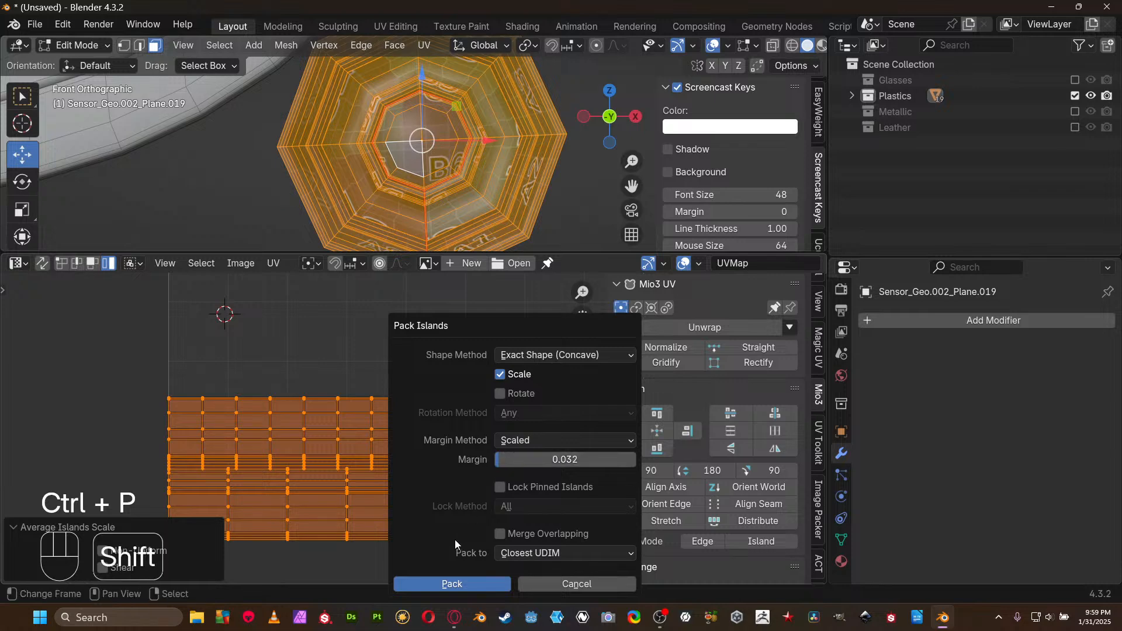
{"action": "left_click", "coordinate": [454, 584]}
{"action": "scroll", "coordinate": [438, 443], "scroll_direction": "down", "scroll_amount": 5}
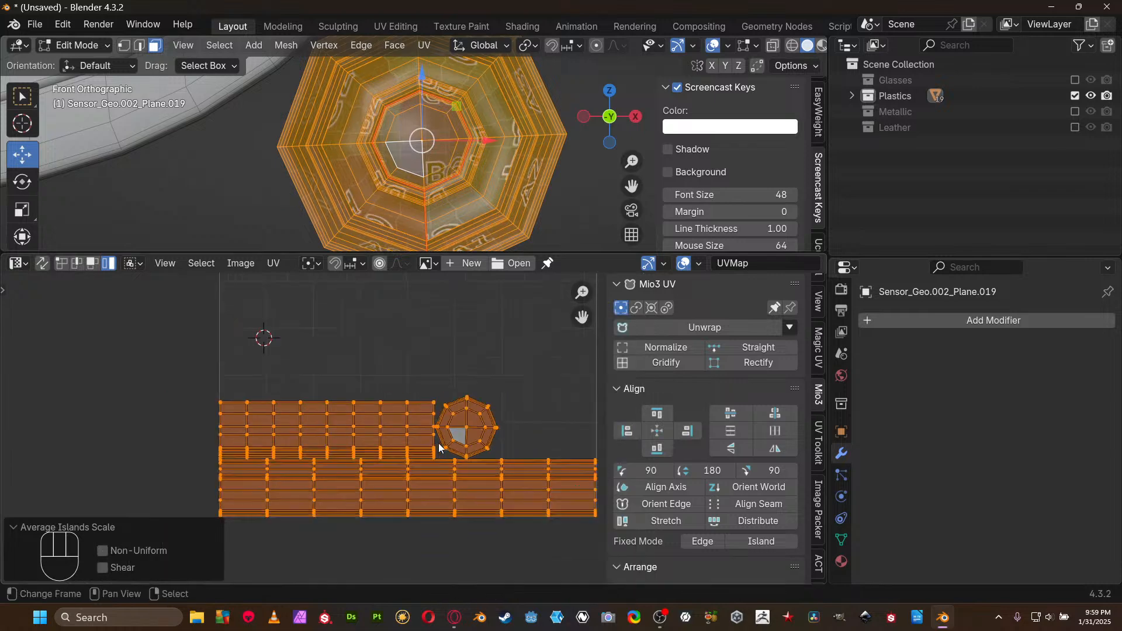
Return to Object Mode in a maximized 3D viewport, give the sensor level 2 subdivision, and deselect it
{"action": "key", "text": "Tab"}
{"action": "key", "text": "ctrl+space"}
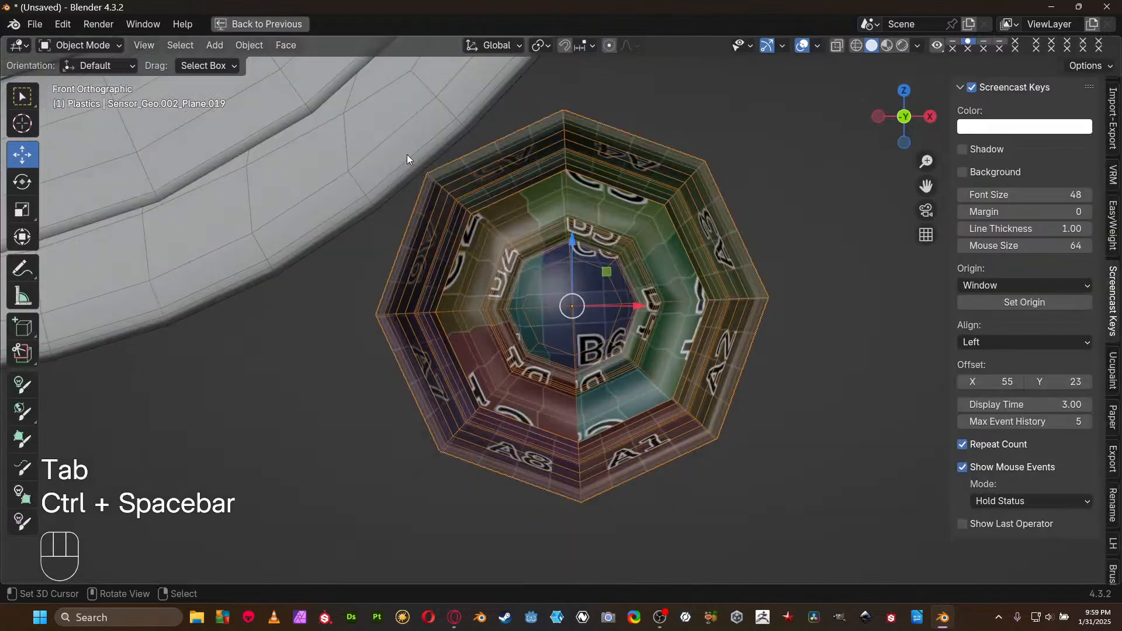
{"action": "scroll", "coordinate": [456, 181], "scroll_direction": "down", "scroll_amount": 5}
{"action": "scroll", "coordinate": [536, 194], "scroll_direction": "down", "scroll_amount": 3}
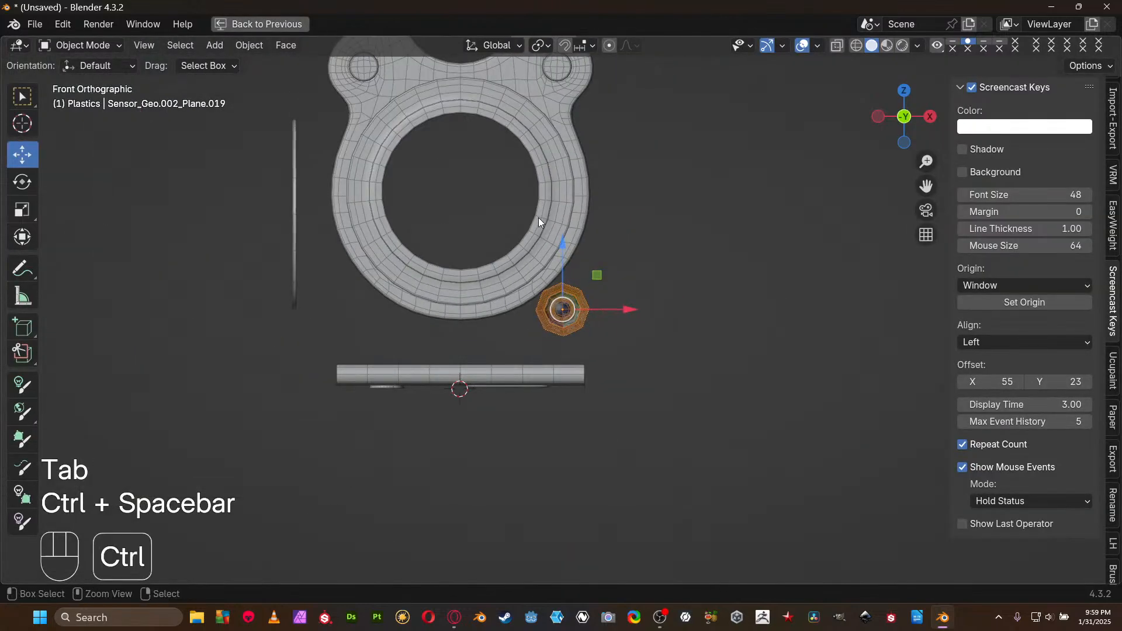
{"action": "key", "text": "ctrl+2"}
{"action": "left_click", "coordinate": [665, 247]}
Select the long cylinder beside the sensor and enter Edit Mode with edge selection
{"action": "middle_click_drag", "start_coordinate": [665, 247], "coordinate": [588, 353]}
{"action": "scroll", "coordinate": [486, 343], "scroll_direction": "up", "scroll_amount": 5}
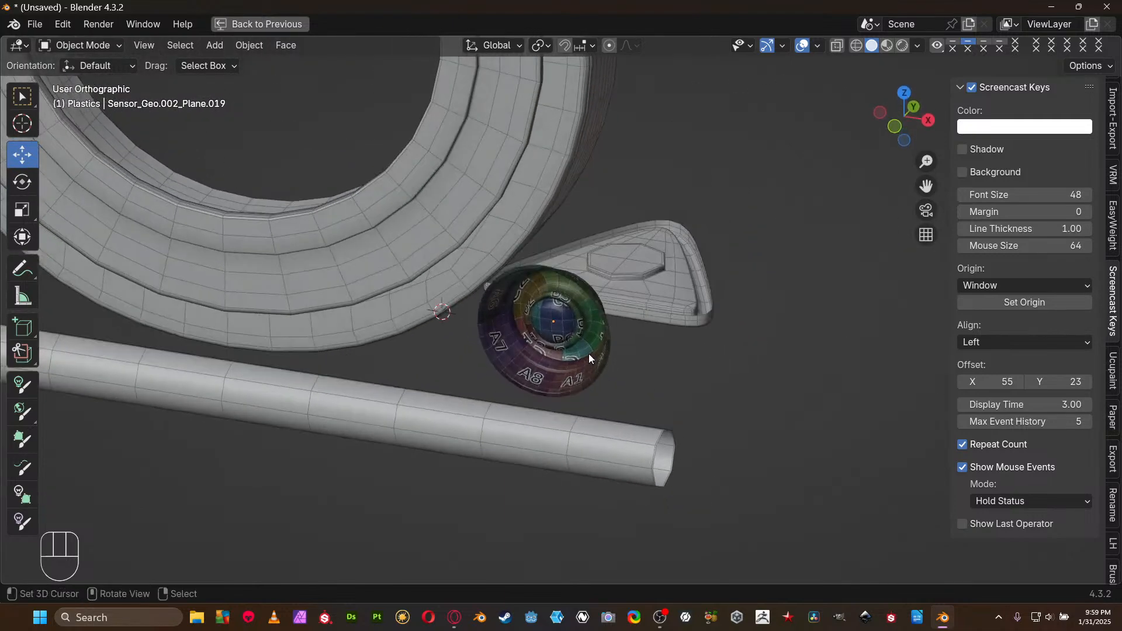
{"action": "scroll", "coordinate": [588, 353], "scroll_direction": "down", "scroll_amount": 4}
{"action": "middle_click_drag", "start_coordinate": [512, 257], "coordinate": [495, 411], "text": "shift"}
{"action": "scroll", "coordinate": [499, 290], "scroll_direction": "down", "scroll_amount": 2}
{"action": "middle_click_drag", "start_coordinate": [474, 209], "coordinate": [493, 345], "text": "shift"}
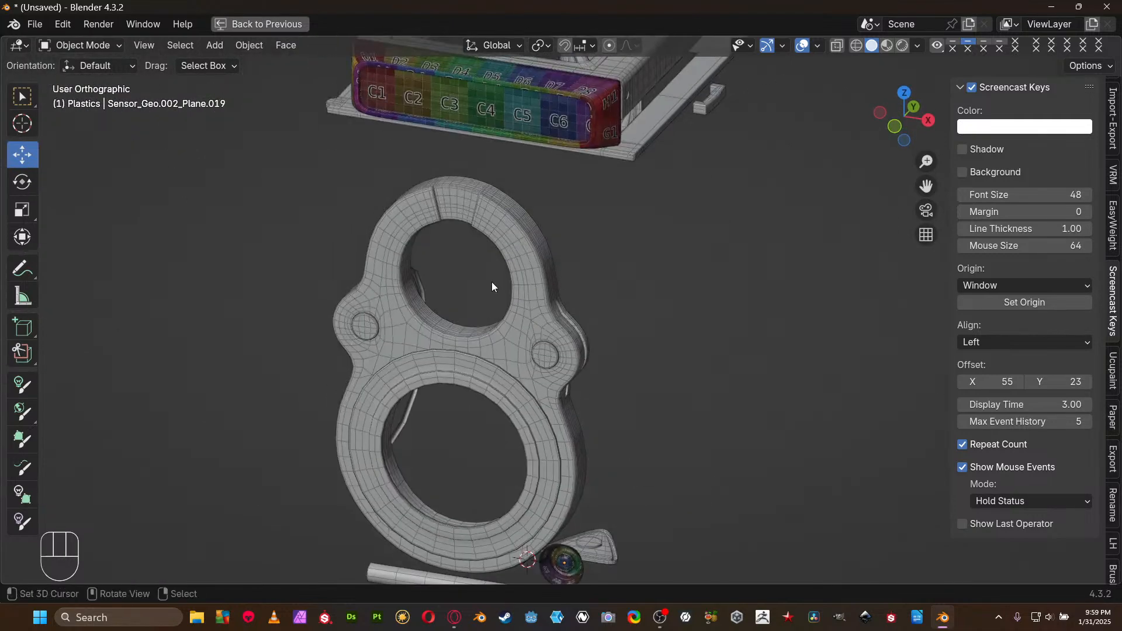
{"action": "middle_click_drag", "start_coordinate": [492, 286], "coordinate": [490, 120]}
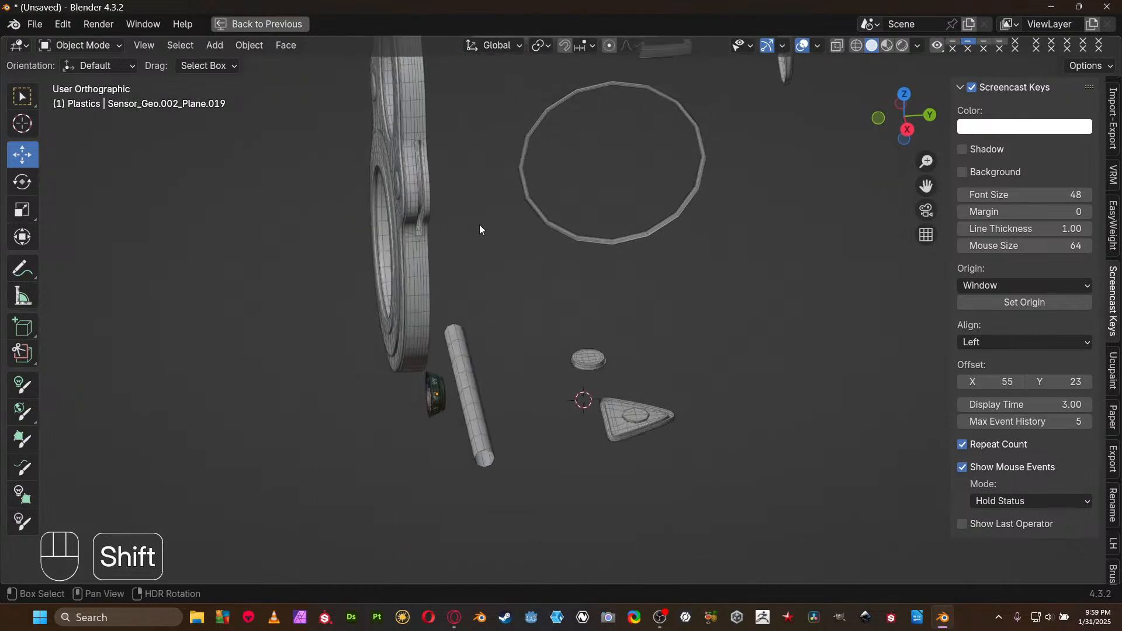
{"action": "left_click", "coordinate": [470, 400]}
{"action": "key", "text": "Tab"}
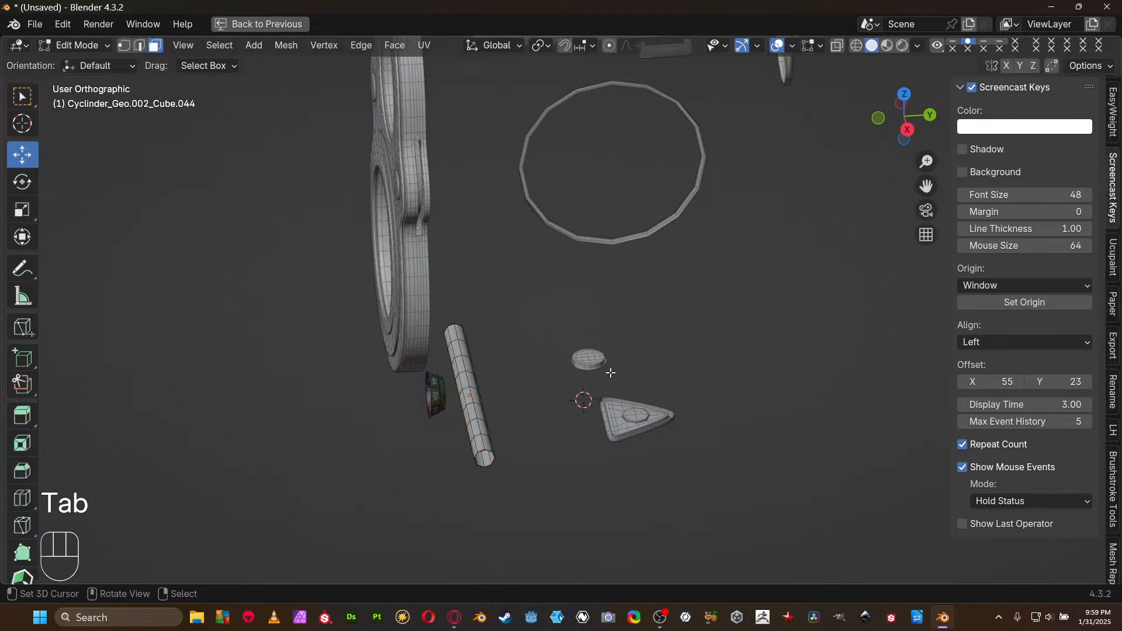
{"action": "key", "text": "2"}
Mark a lengthwise seam along one full edge line of the long cylinder's side
{"action": "middle_click_drag", "start_coordinate": [537, 395], "coordinate": [519, 310]}
{"action": "middle_click_drag", "start_coordinate": [491, 444], "coordinate": [486, 163], "text": "shift"}
{"action": "scroll", "coordinate": [514, 266], "scroll_direction": "up", "scroll_amount": 5}
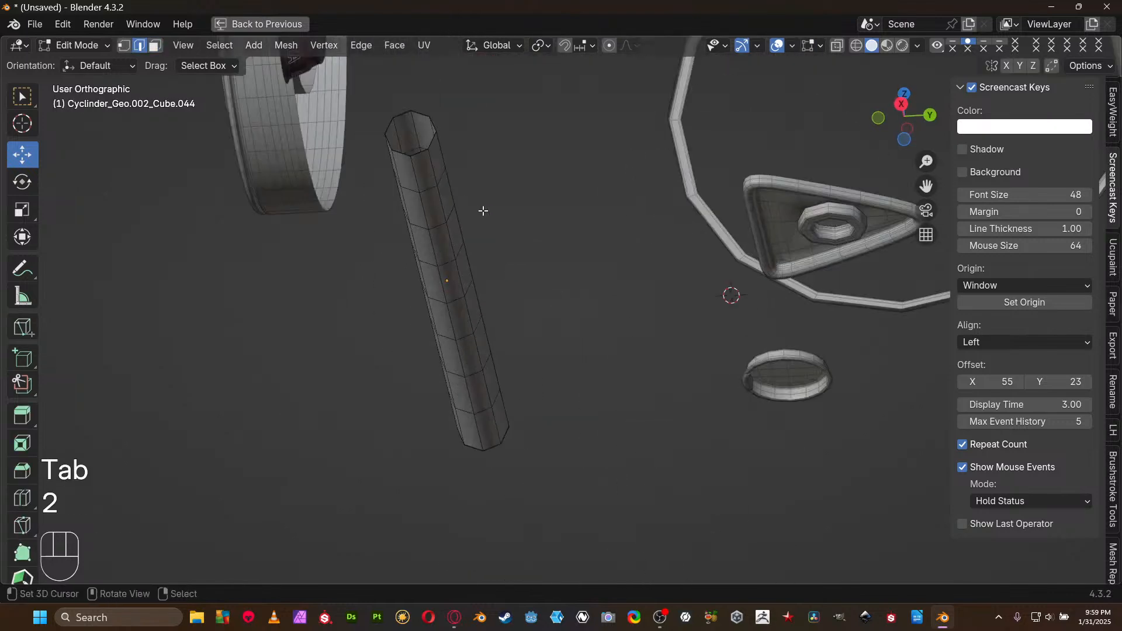
{"action": "middle_click_drag", "start_coordinate": [486, 212], "coordinate": [529, 321]}
{"action": "scroll", "coordinate": [481, 297], "scroll_direction": "up", "scroll_amount": 4}
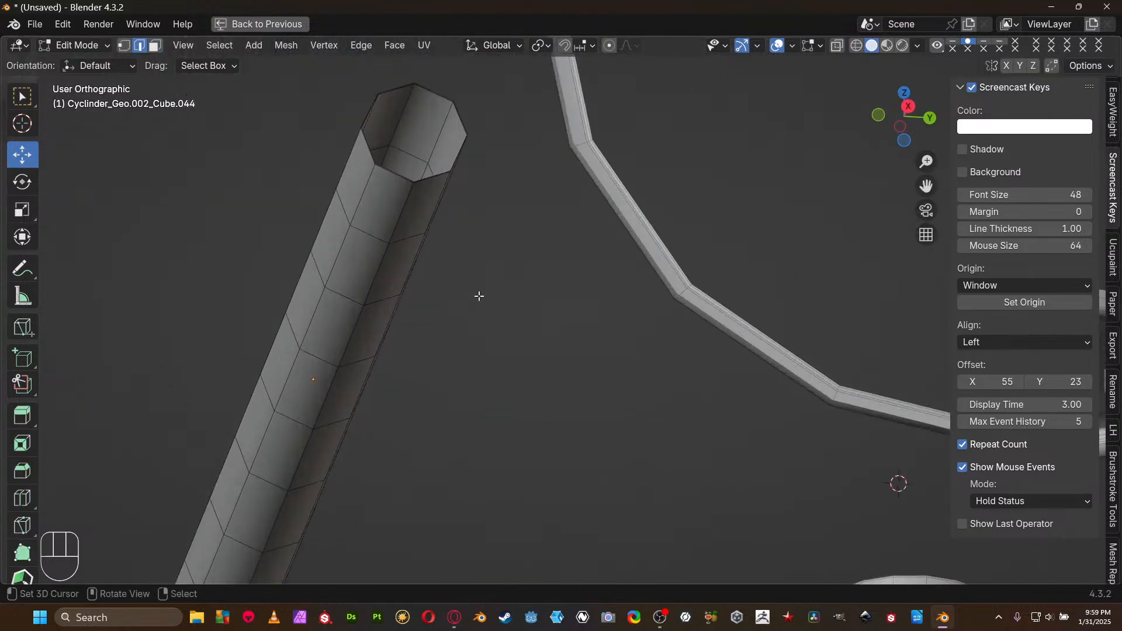
{"action": "left_click", "coordinate": [414, 209], "text": "alt"}
{"action": "key", "text": "ctrl+e"}
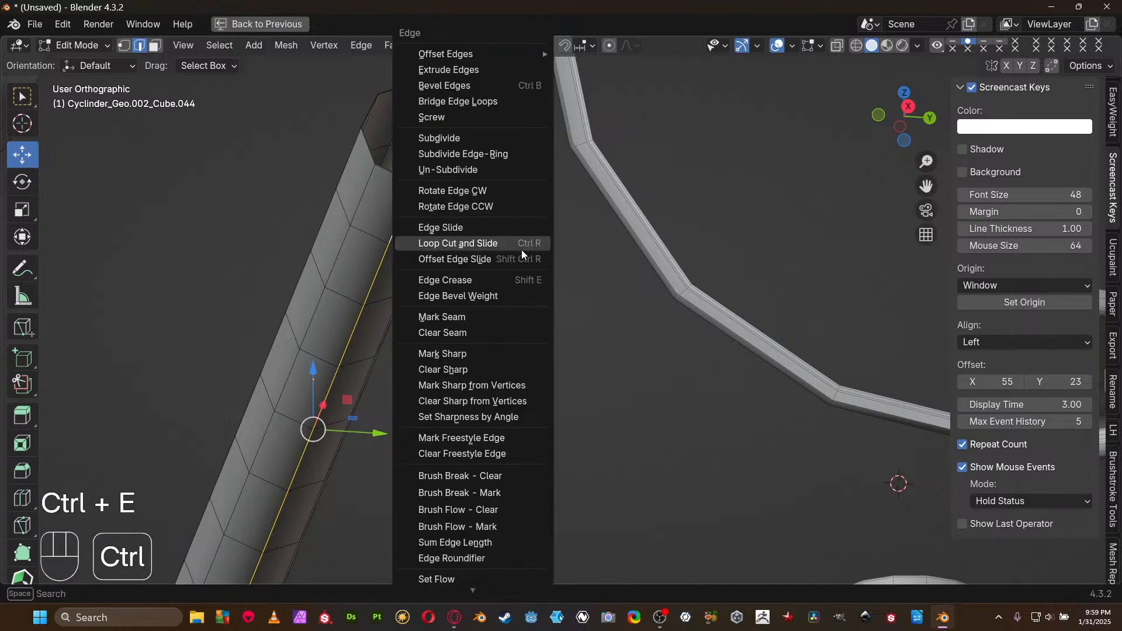
{"action": "left_click", "coordinate": [489, 317]}
Unwrap the whole cylinder with the Angle Based method
{"action": "key", "text": "a"}
{"action": "left_click", "coordinate": [488, 233]}
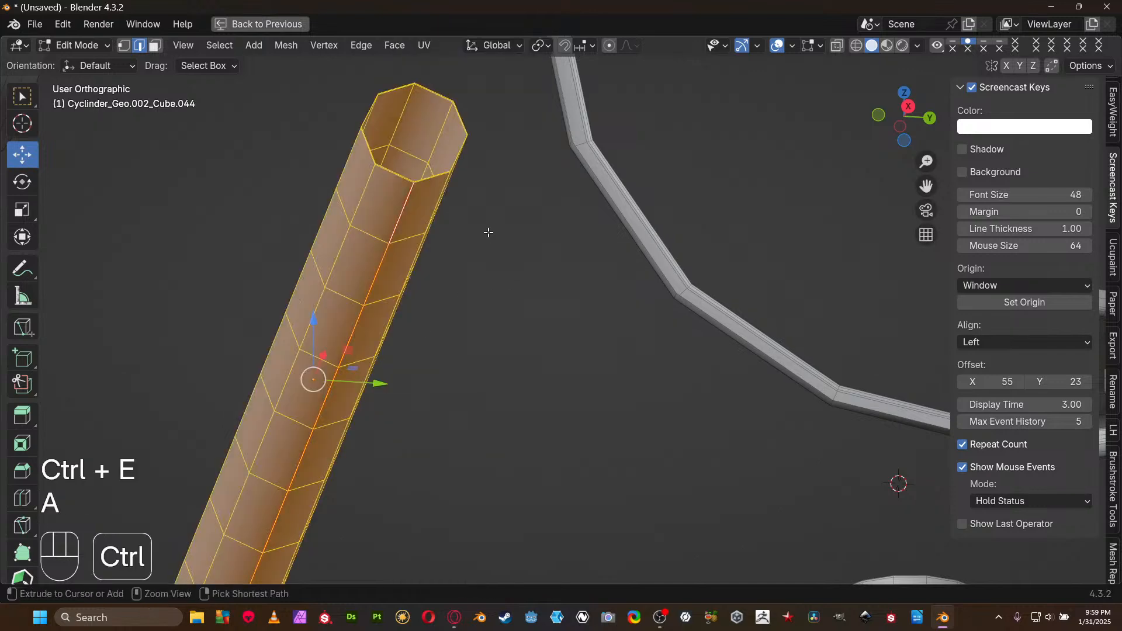
{"action": "key", "text": "ctrl+space"}
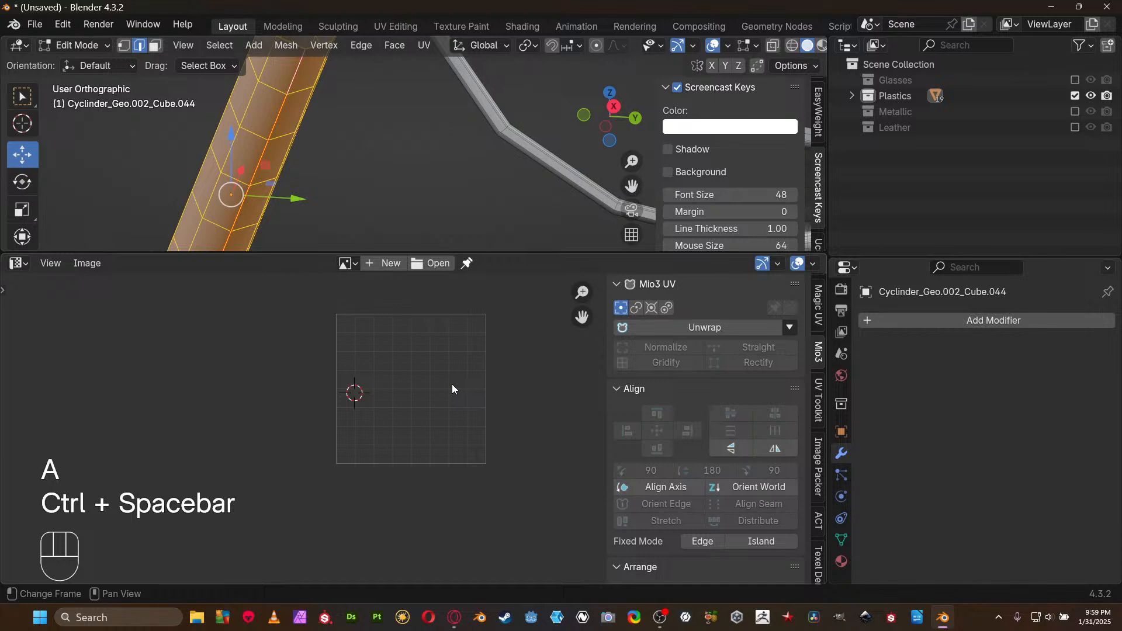
{"action": "key", "text": "u"}
{"action": "key", "text": "u"}
{"action": "mouse_move", "coordinate": [465, 132]}
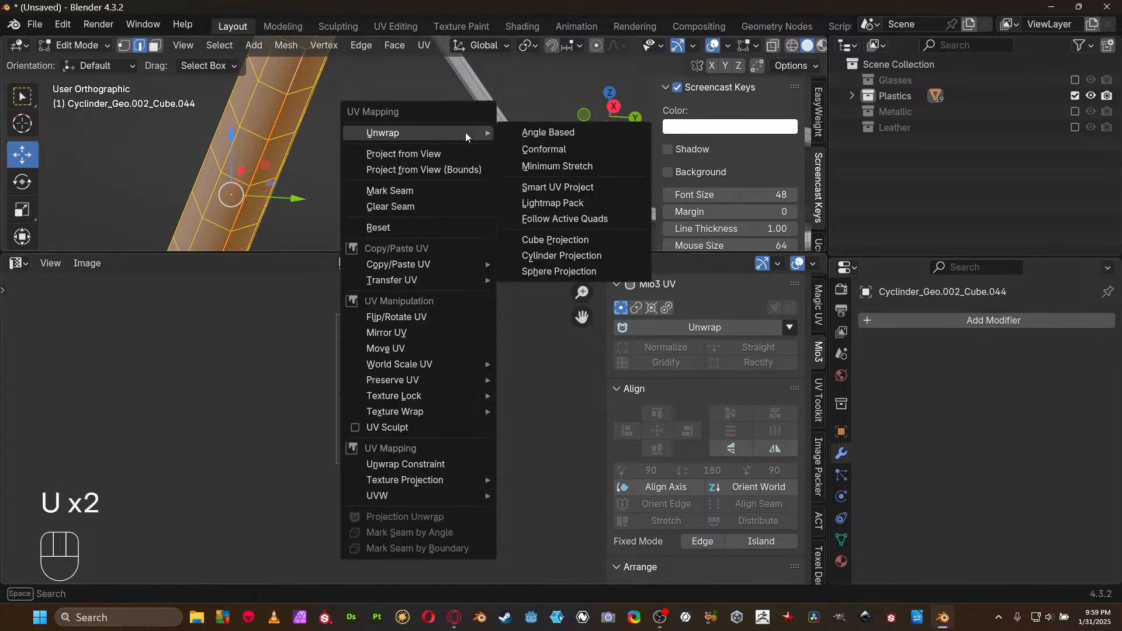
{"action": "left_click", "coordinate": [528, 139]}
{"action": "key", "text": "ctrl+space"}
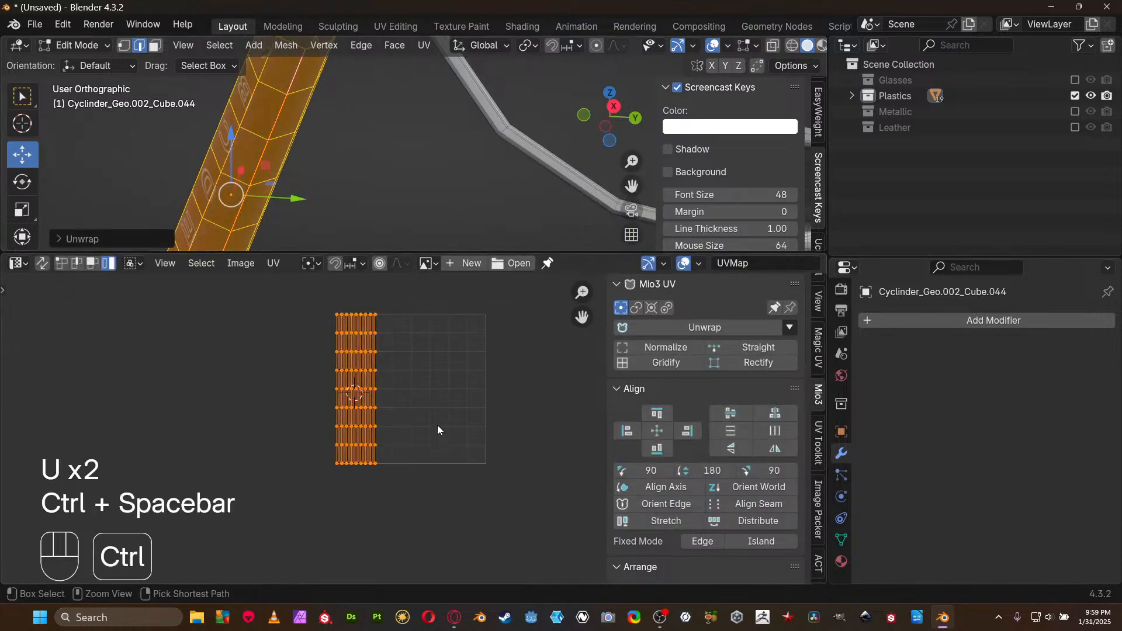
Inspect the checker texture on the cylinder in Object Mode, then return to its UVs in Edit Mode
{"action": "key", "text": "ctrl+space"}
{"action": "key", "text": "ctrl+space"}
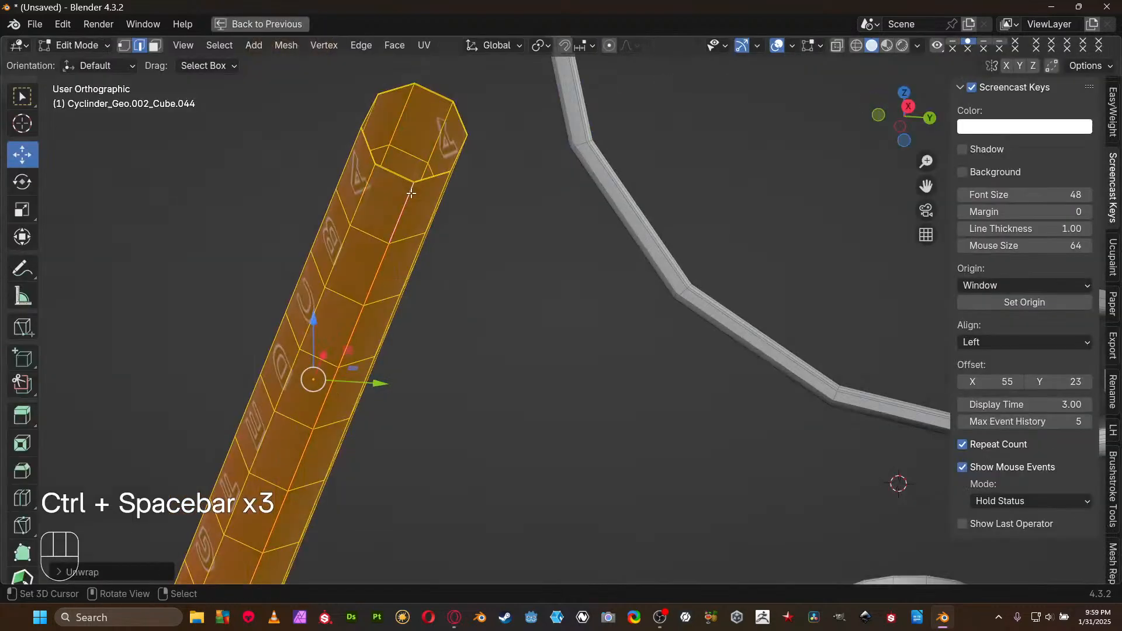
{"action": "key", "text": "Tab"}
{"action": "middle_click_drag", "start_coordinate": [489, 335], "coordinate": [565, 315]}
{"action": "scroll", "coordinate": [565, 315], "scroll_direction": "down", "scroll_amount": 5}
{"action": "key", "text": "Tab"}
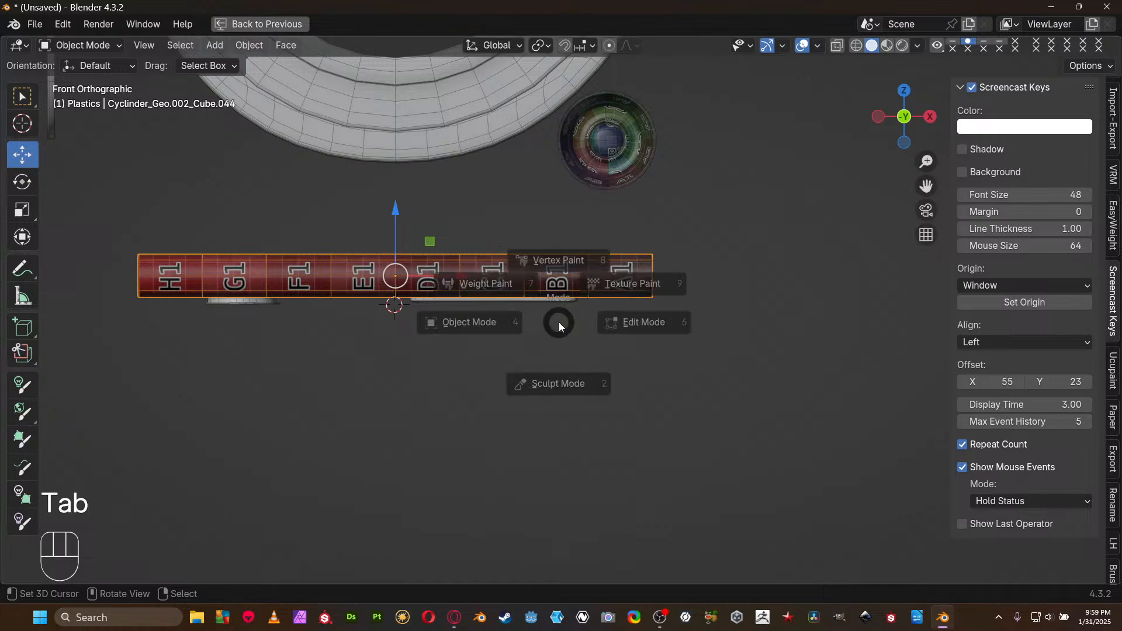
{"action": "key", "text": "ctrl+space"}
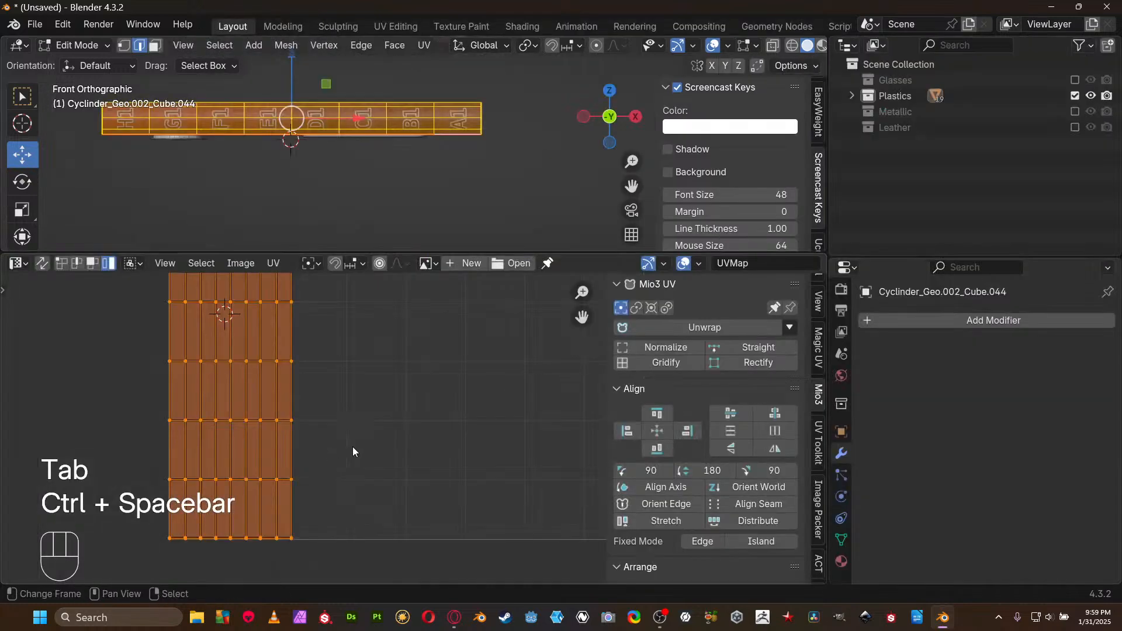
Try rotating the cylinder's UV island by 90° and by 180°, undoing the rotations
{"action": "type", "text": "r90"}
{"action": "key", "text": "KP_Enter"}
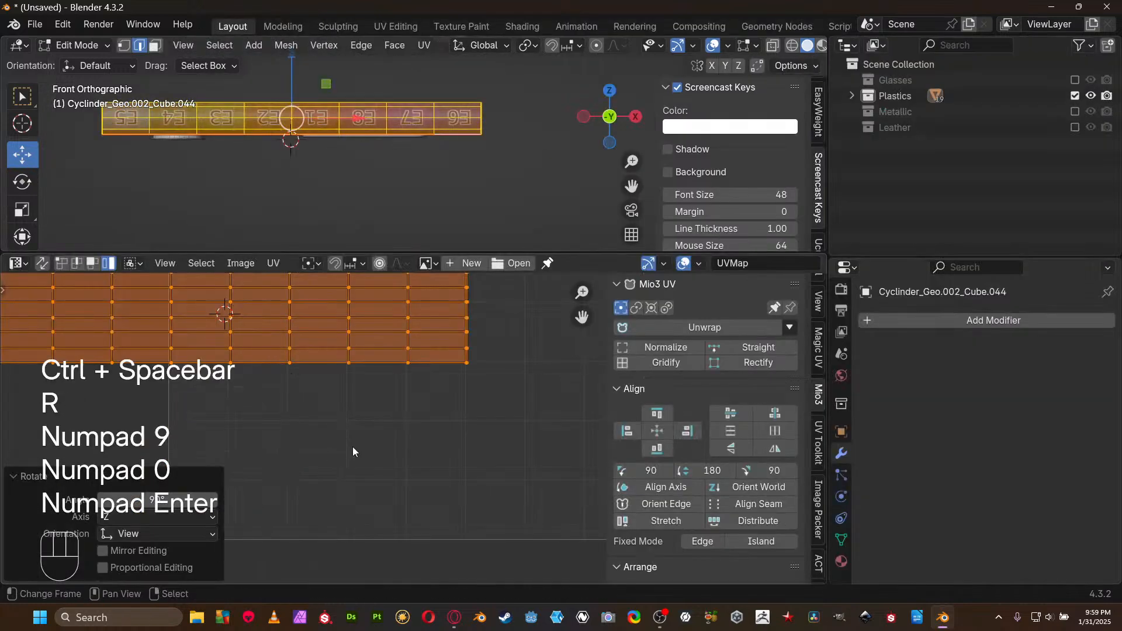
{"action": "key", "text": "ctrl+z"}
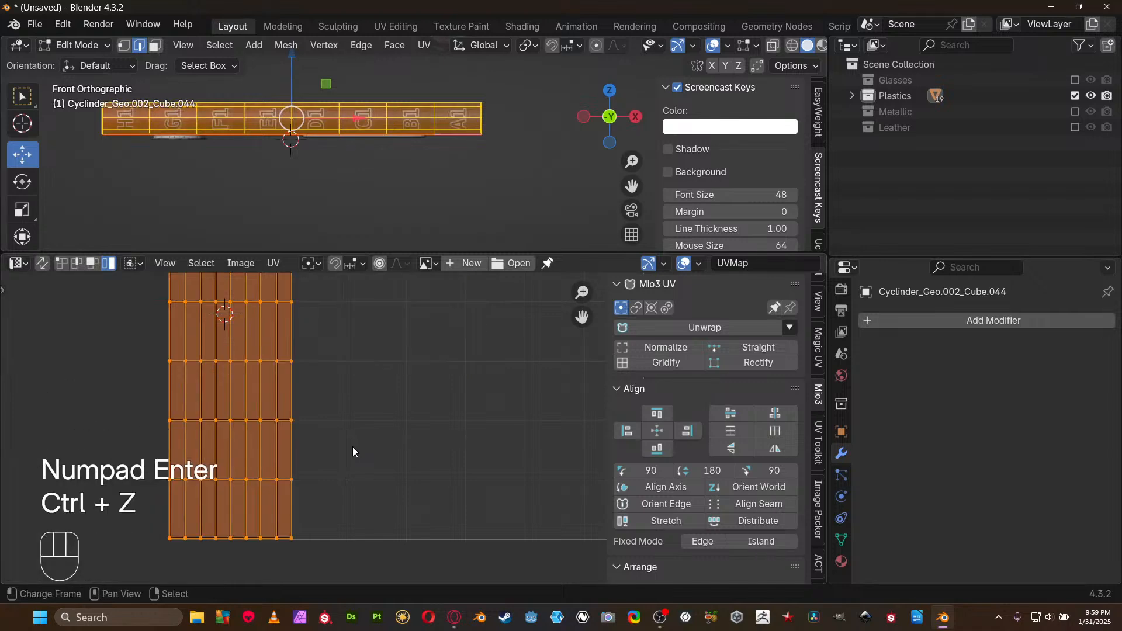
{"action": "type", "text": "r90"}
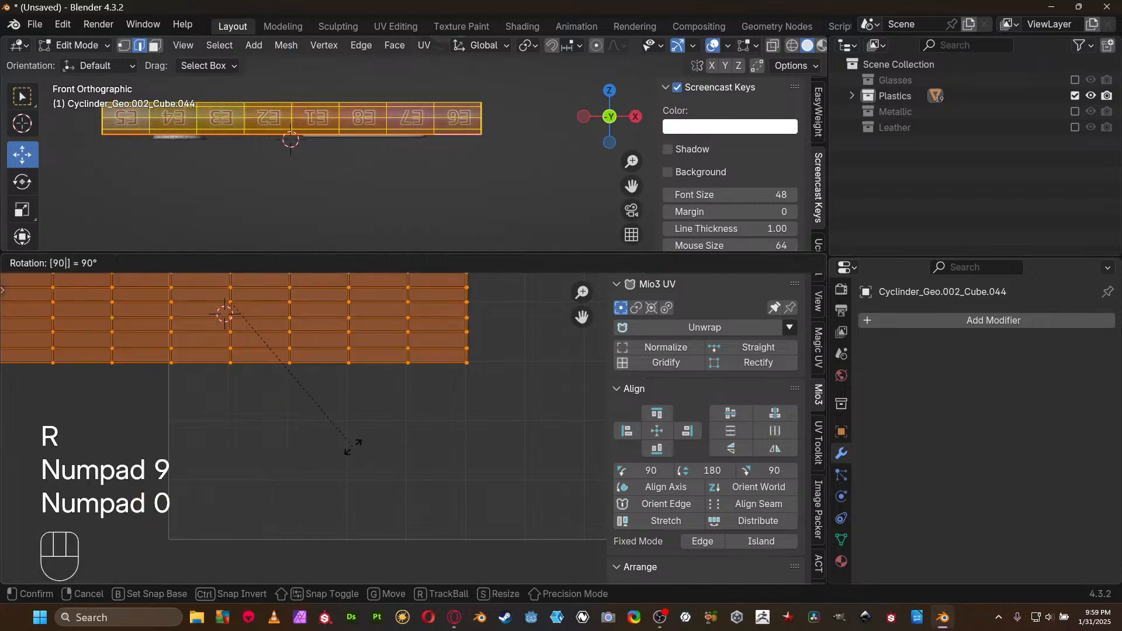
{"action": "key", "text": "Escape"}
{"action": "type", "text": "r180"}
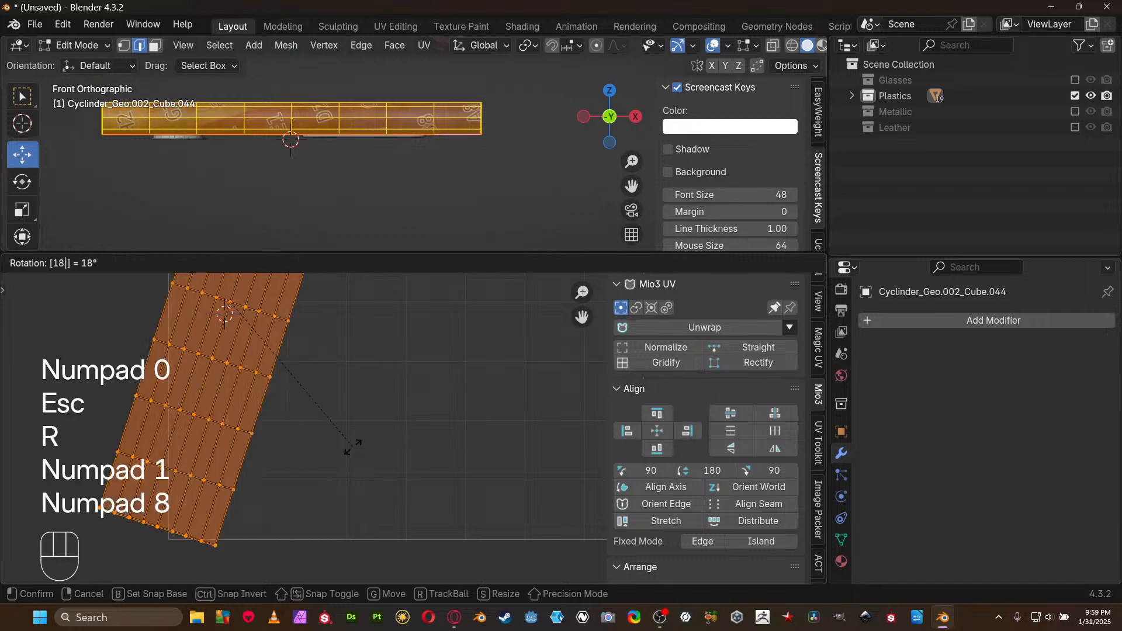
{"action": "key", "text": "KP_Enter"}
{"action": "key", "text": "ctrl+z"}
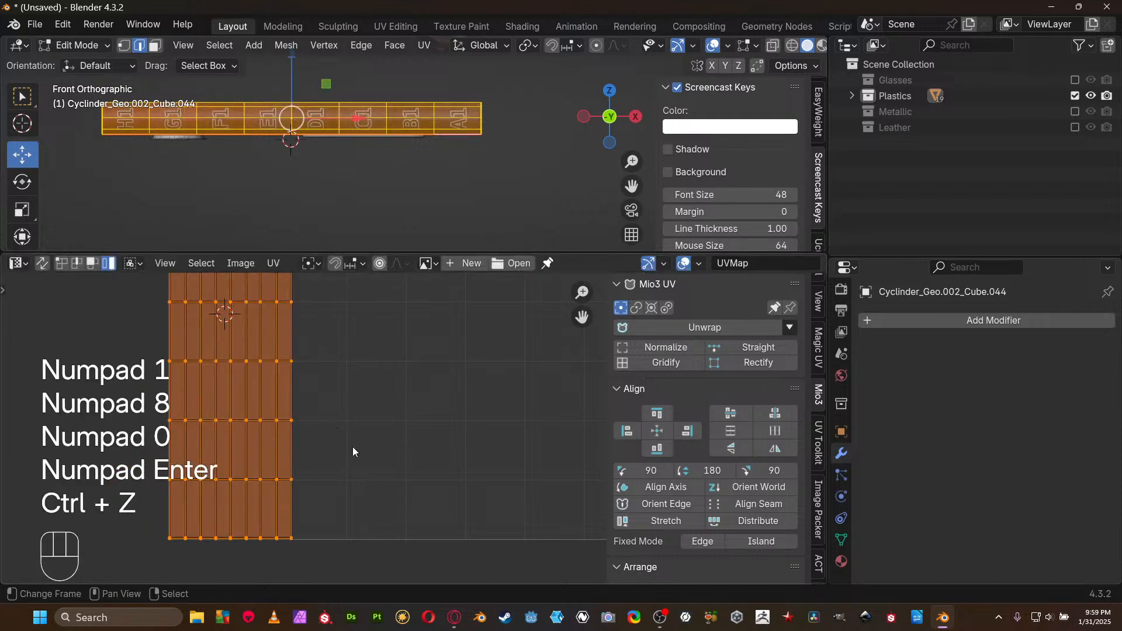
Leave Edit Mode on the cylinder and return to a maximized, angled 3D view of the remaining parts
{"action": "key", "text": "Tab"}
{"action": "left_click", "coordinate": [355, 210]}
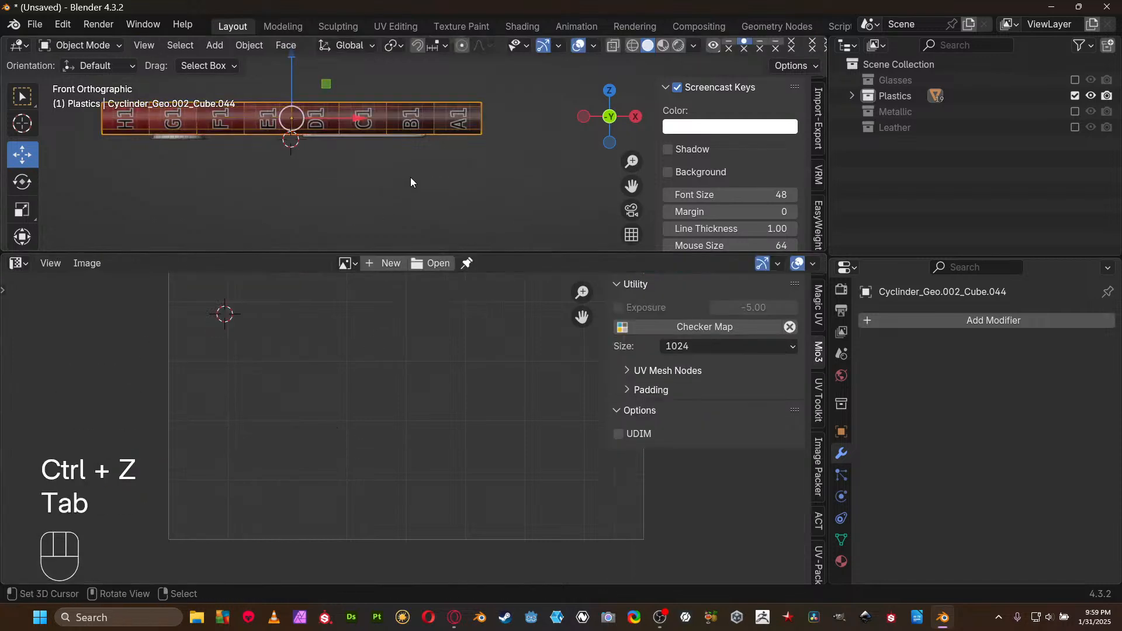
{"action": "key", "text": "ctrl+space"}
{"action": "middle_click_drag", "start_coordinate": [437, 180], "coordinate": [665, 299]}
Select the small round part above the triangle, frame it, and enter Edit Mode with edge selection
{"action": "left_click", "coordinate": [605, 295]}
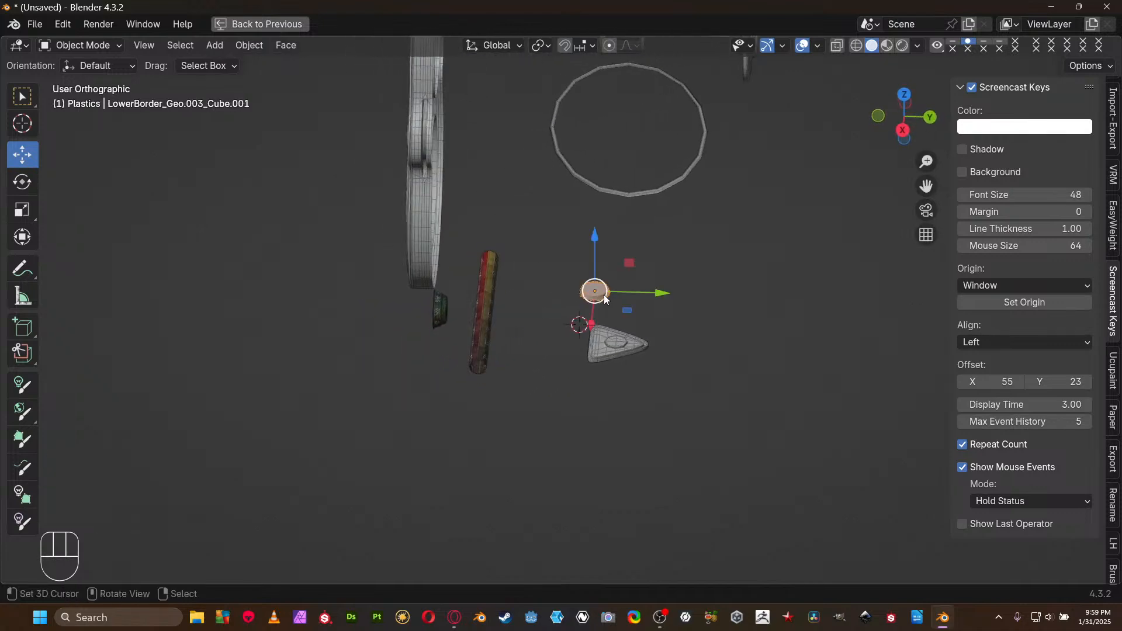
{"action": "key", "text": "KP_Decimal"}
{"action": "middle_click_drag", "start_coordinate": [548, 337], "coordinate": [664, 155]}
{"action": "key", "text": "1"}
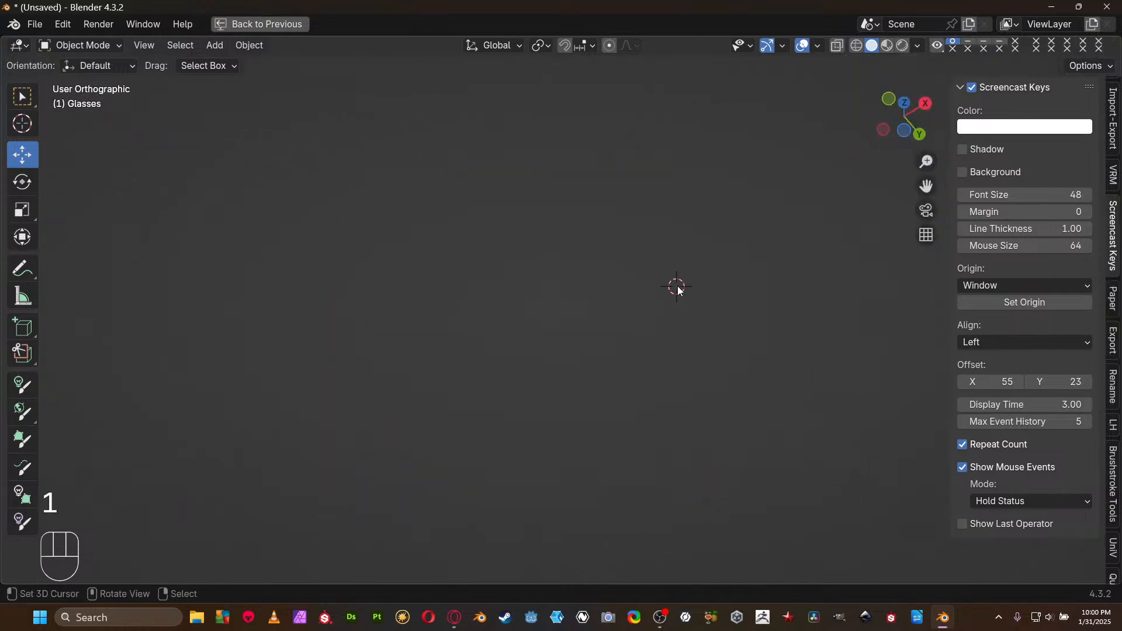
{"action": "key", "text": "ctrl+z"}
{"action": "key", "text": "Tab"}
{"action": "key", "text": "2"}
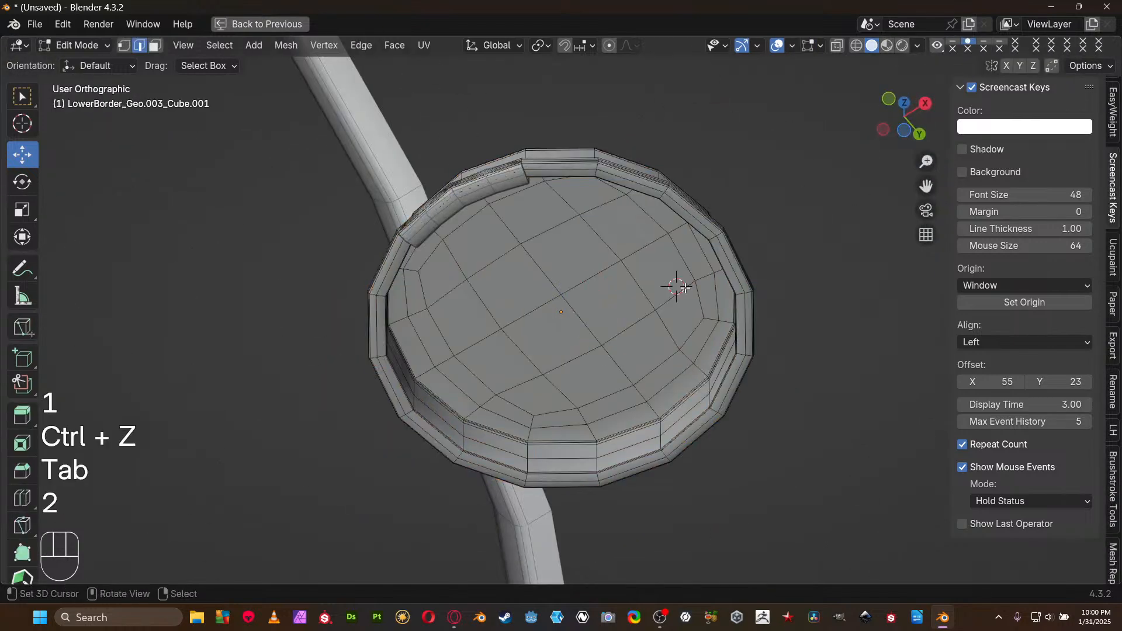
Mark a seam around the edge loop where the round part's flat face meets its side wall
{"action": "middle_click_drag", "start_coordinate": [685, 288], "coordinate": [501, 268]}
{"action": "middle_click_drag", "start_coordinate": [496, 319], "coordinate": [503, 191], "text": "shift"}
{"action": "scroll", "coordinate": [470, 317], "scroll_direction": "up", "scroll_amount": 4}
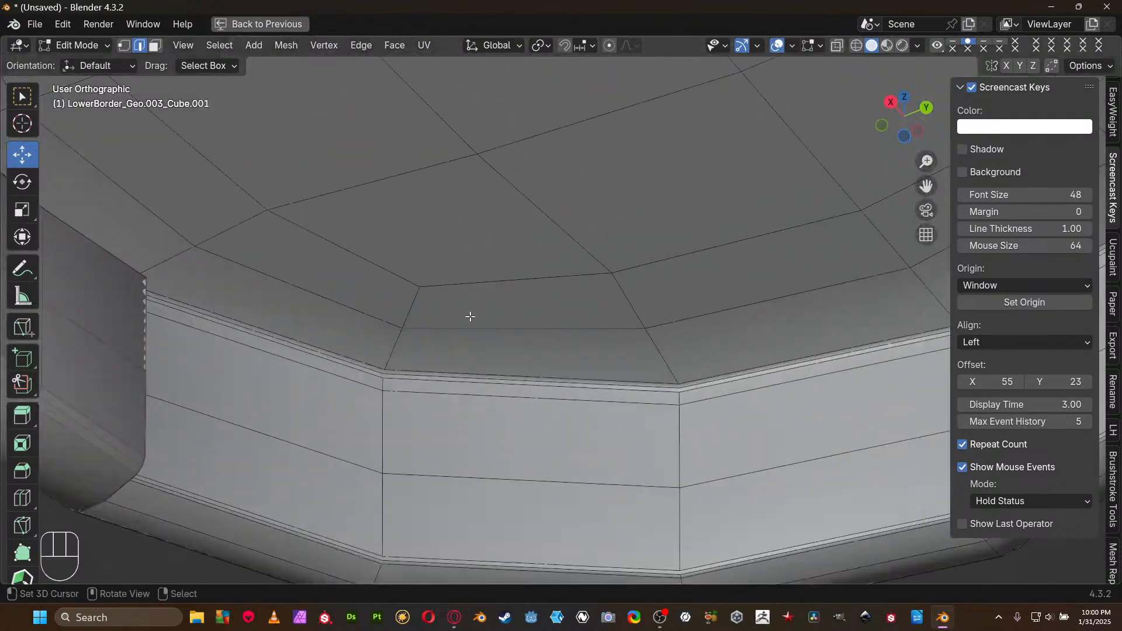
{"action": "scroll", "coordinate": [455, 379], "scroll_direction": "down", "scroll_amount": 6}
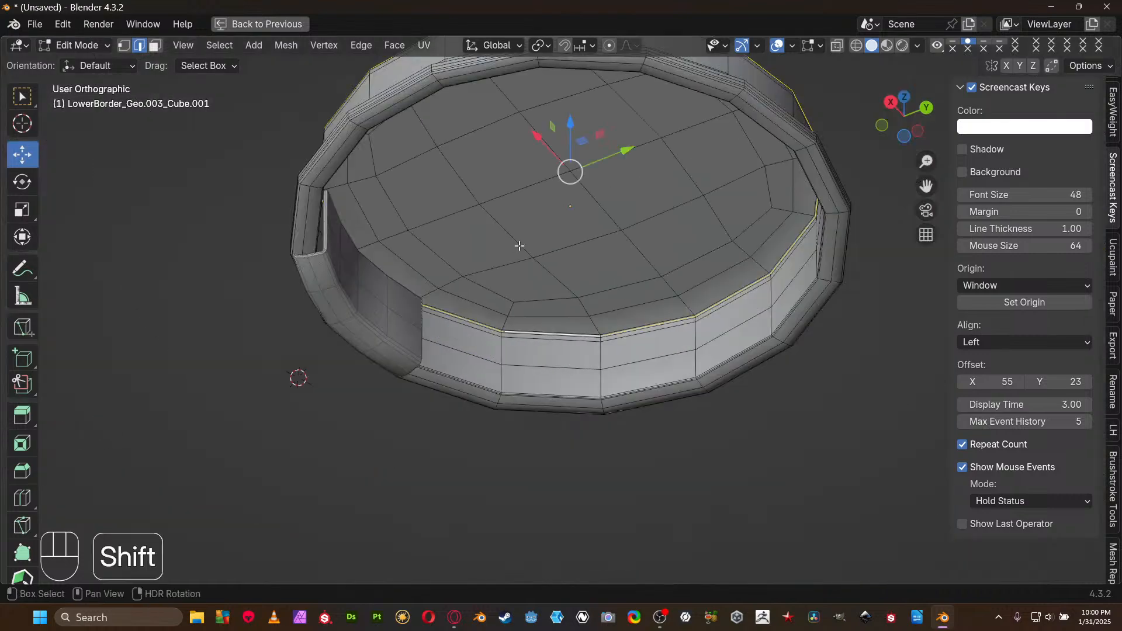
{"action": "middle_click_drag", "start_coordinate": [518, 314], "coordinate": [560, 179], "text": "shift"}
{"action": "scroll", "coordinate": [587, 190], "scroll_direction": "up", "scroll_amount": 5}
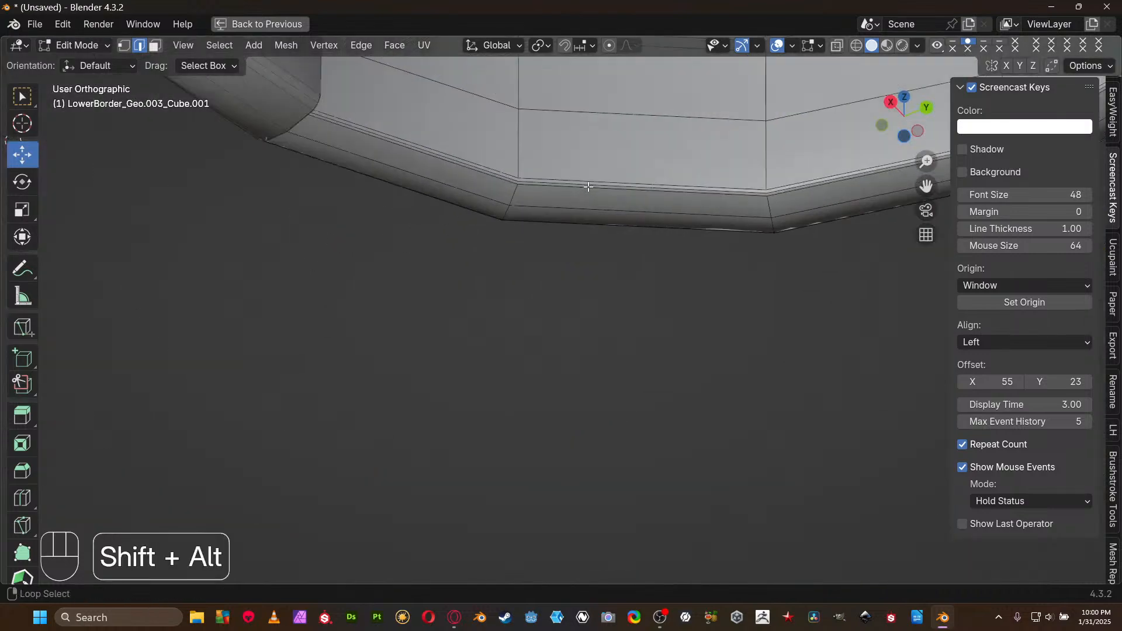
{"action": "middle_click_drag", "start_coordinate": [523, 267], "coordinate": [533, 235]}
{"action": "scroll", "coordinate": [533, 234], "scroll_direction": "down", "scroll_amount": 5}
{"action": "mouse_move", "coordinate": [451, 396]}
{"action": "middle_mouse_down"}
{"action": "mouse_move", "coordinate": [581, 308]}
{"action": "mouse_move", "coordinate": [562, 235]}
{"action": "mouse_move", "coordinate": [306, 296]}
{"action": "mouse_move", "coordinate": [388, 195]}
{"action": "mouse_move", "coordinate": [517, 358]}
{"action": "mouse_move", "coordinate": [483, 426]}
{"action": "mouse_move", "coordinate": [432, 458]}
{"action": "mouse_move", "coordinate": [478, 350]}
{"action": "mouse_move", "coordinate": [472, 253]}
{"action": "middle_mouse_up"}
{"action": "key", "text": "shift+z"}
{"action": "key", "text": "shift+z"}
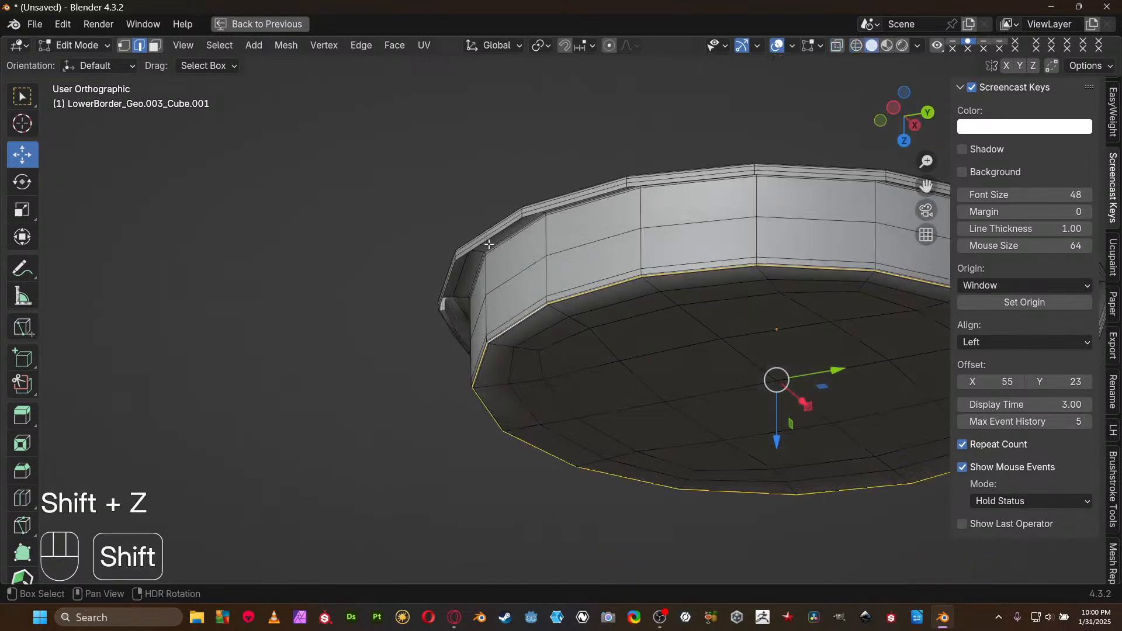
{"action": "key", "text": "ctrl+e"}
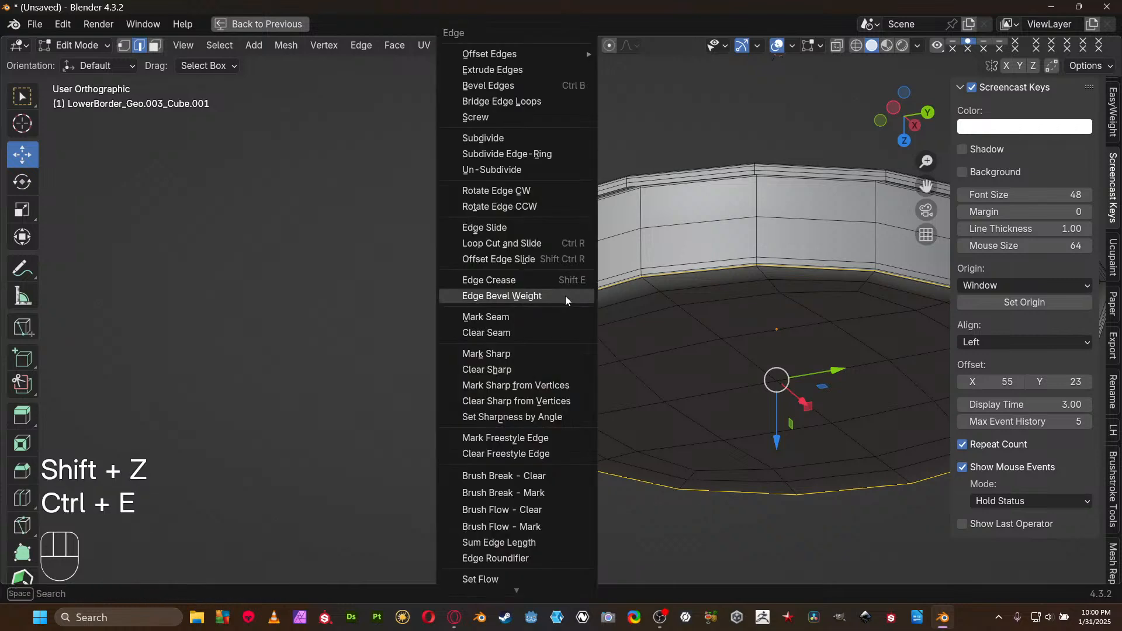
{"action": "left_click", "coordinate": [552, 316]}
Mark a seam across the round part's side wall, from the outer rim to the circular seam
{"action": "mouse_move", "coordinate": [576, 294]}
{"action": "middle_mouse_down"}
{"action": "mouse_move", "coordinate": [751, 282]}
{"action": "mouse_move", "coordinate": [628, 238]}
{"action": "middle_mouse_up"}
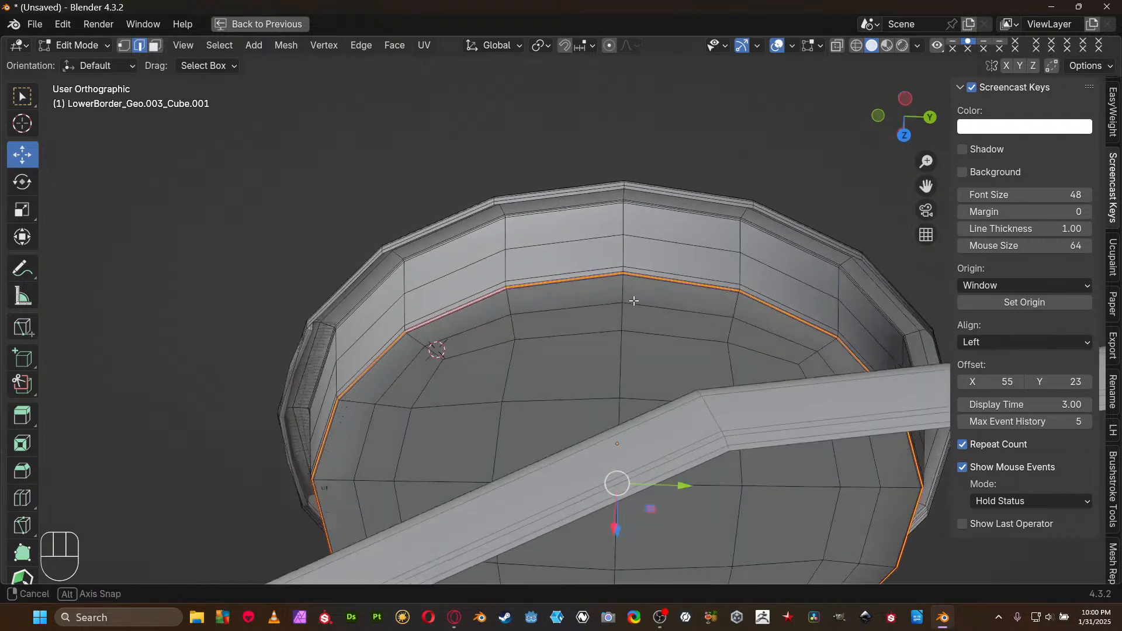
{"action": "key", "text": "shift+z"}
{"action": "left_click_drag", "start_coordinate": [596, 159], "coordinate": [641, 284]}
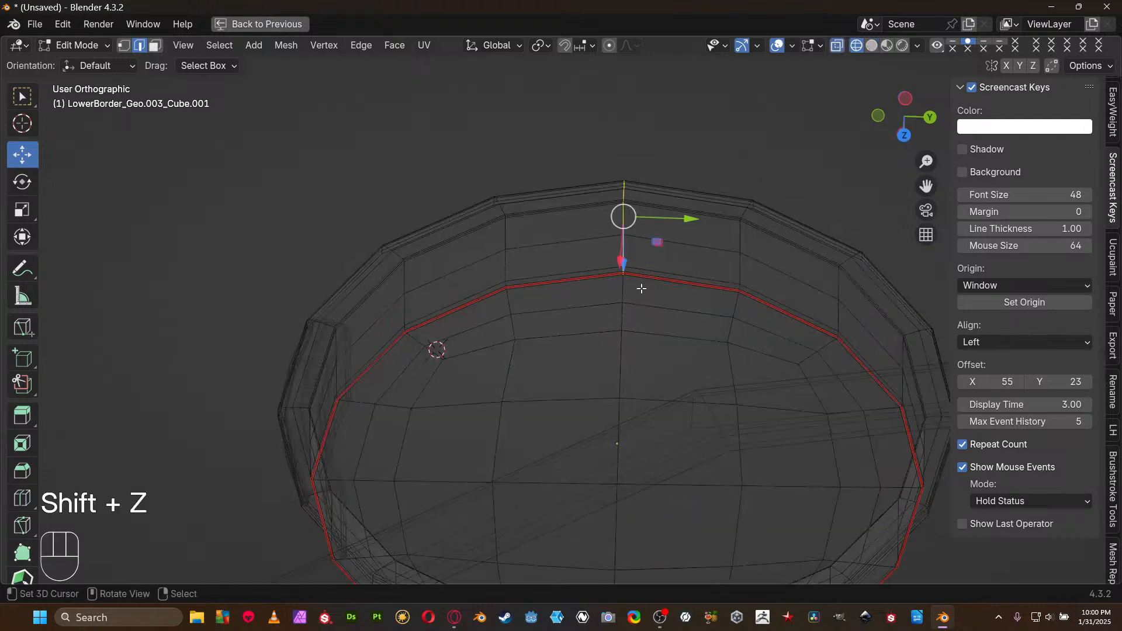
{"action": "scroll", "coordinate": [641, 284], "scroll_direction": "up", "scroll_amount": 3}
{"action": "middle_click_drag", "start_coordinate": [643, 286], "coordinate": [528, 359], "text": "shift"}
{"action": "scroll", "coordinate": [643, 396], "scroll_direction": "up", "scroll_amount": 5}
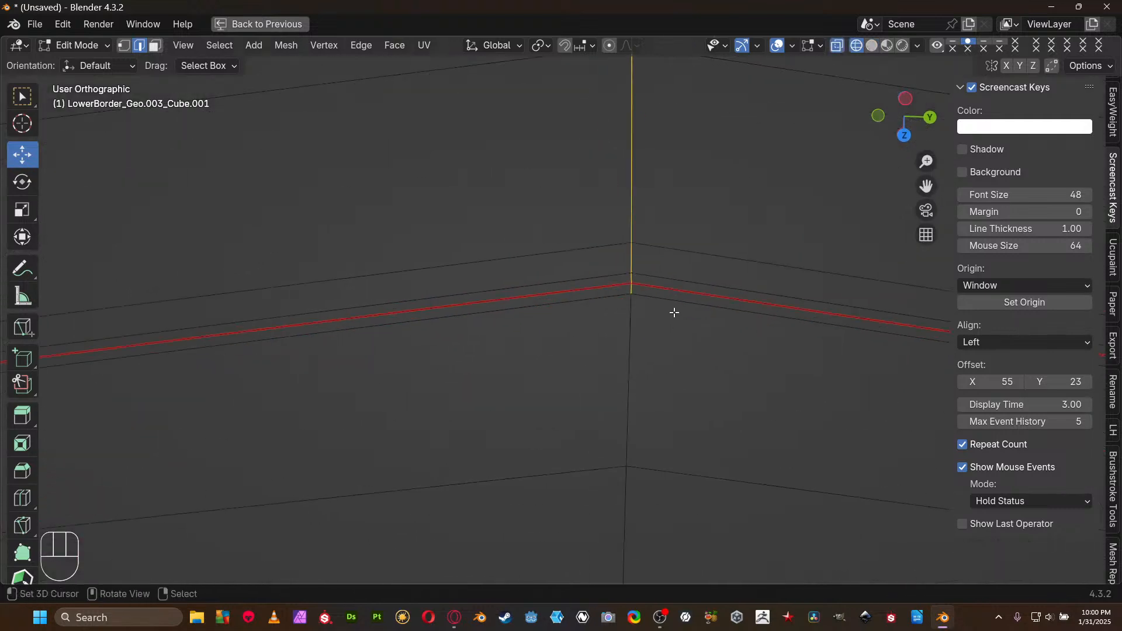
{"action": "key", "text": "ctrl+e"}
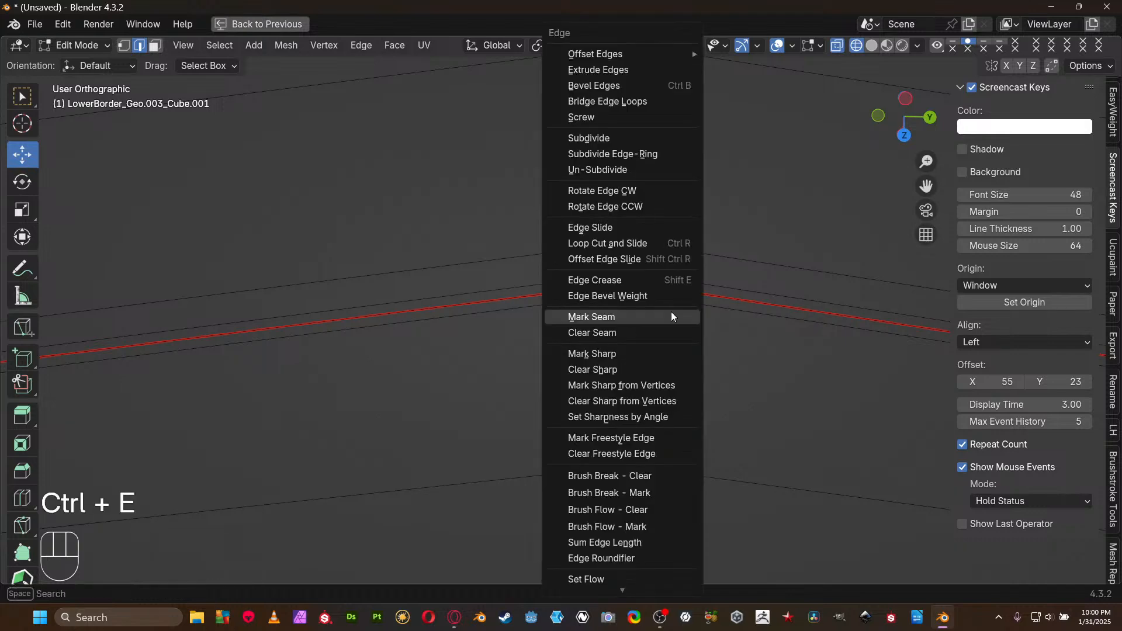
{"action": "left_click", "coordinate": [672, 311]}
Select the round part's entire mesh and unwrap it
{"action": "key", "text": "a"}
{"action": "left_click", "coordinate": [672, 218]}
{"action": "scroll", "coordinate": [671, 263], "scroll_direction": "down", "scroll_amount": 8}
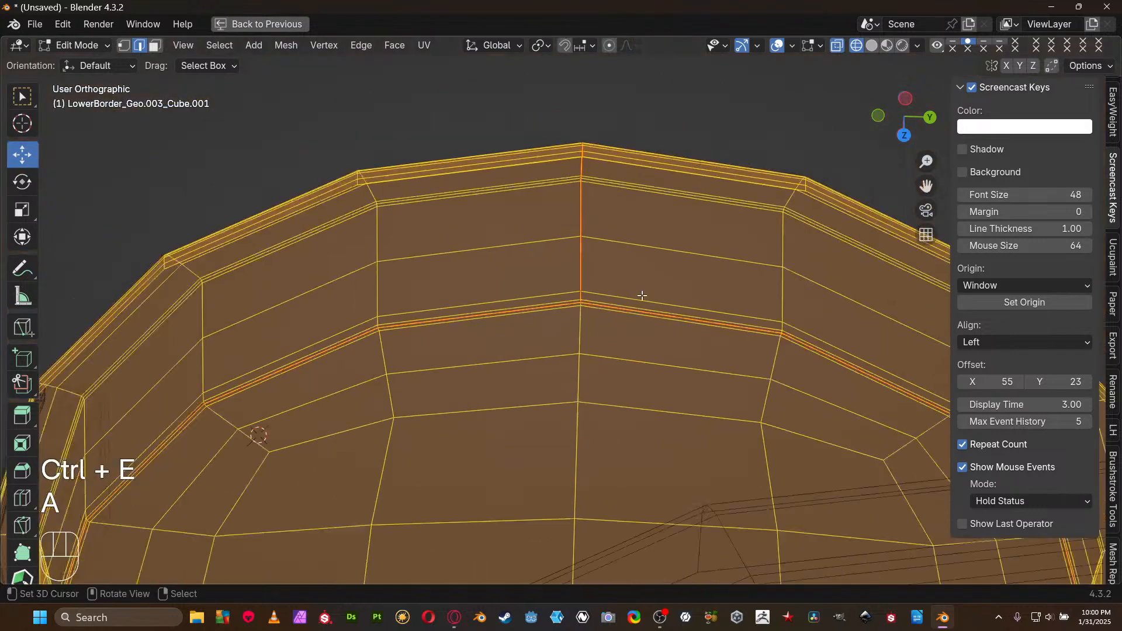
{"action": "key", "text": "ctrl+space"}
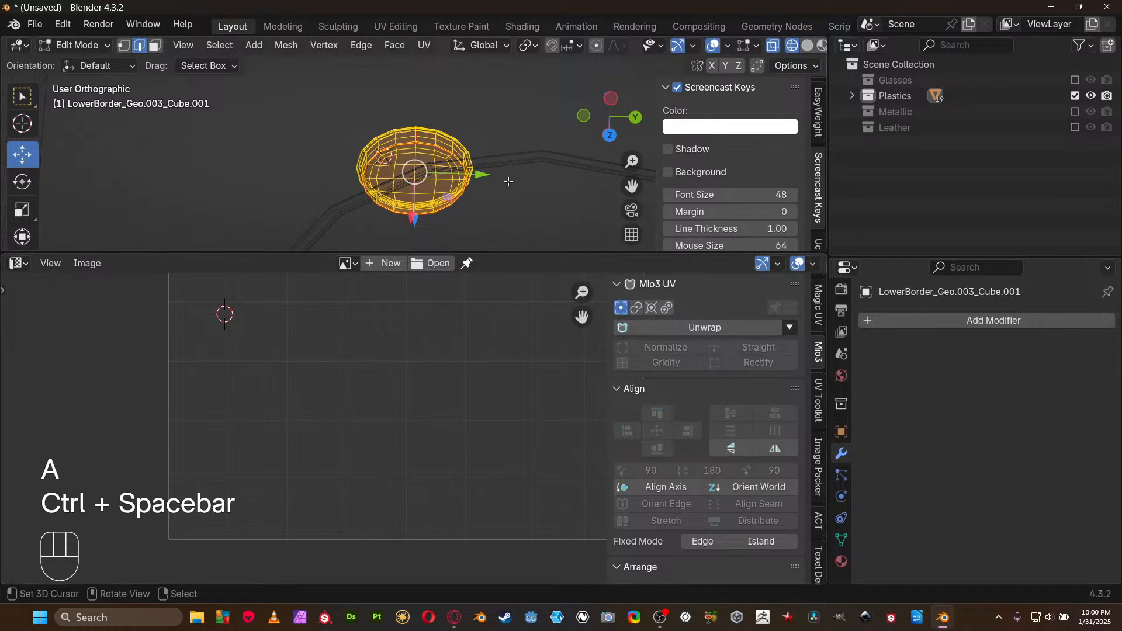
{"action": "key", "text": "u"}
{"action": "mouse_move", "coordinate": [508, 169]}
{"action": "left_click", "coordinate": [576, 169]}
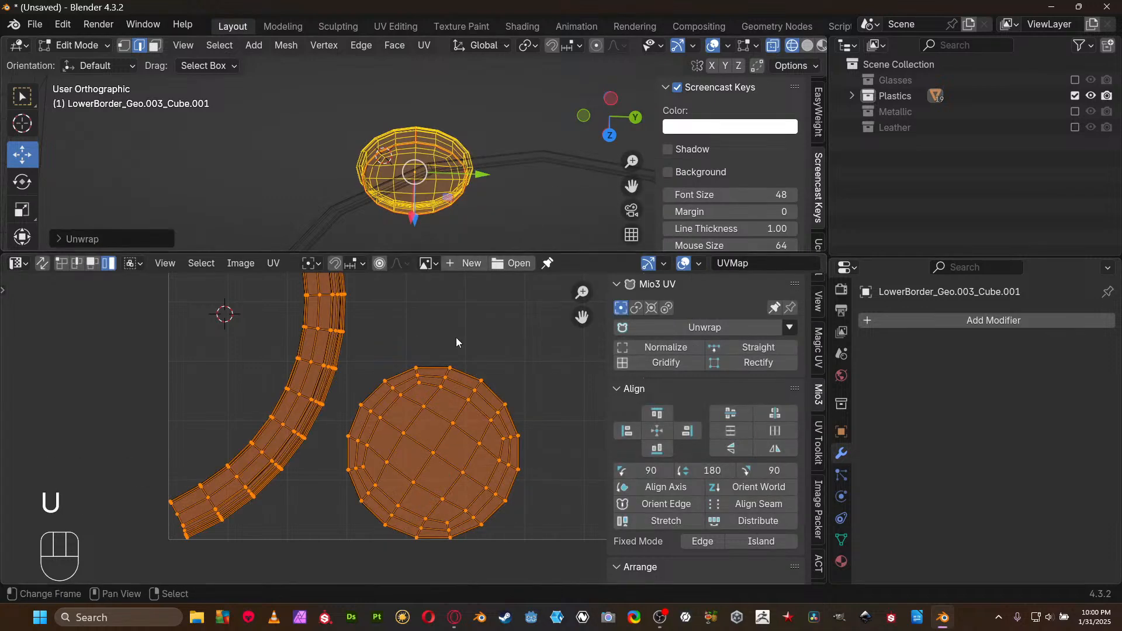
Select the round part's curved wall island in the UV editor and straighten it with Straighten UVs
{"action": "key", "text": "ctrl+space"}
{"action": "scroll", "coordinate": [465, 350], "scroll_direction": "up", "scroll_amount": 2}
{"action": "scroll", "coordinate": [491, 380], "scroll_direction": "down", "scroll_amount": 5}
{"action": "key", "text": "ctrl+Tab"}
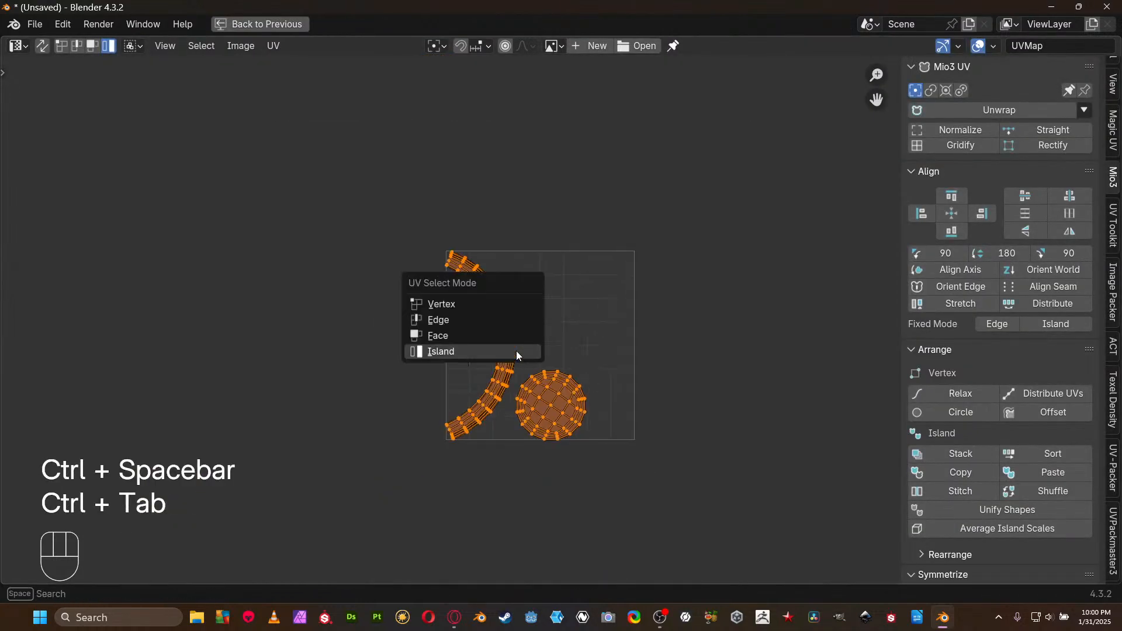
{"action": "left_click", "coordinate": [517, 351]}
{"action": "left_click", "coordinate": [506, 350]}
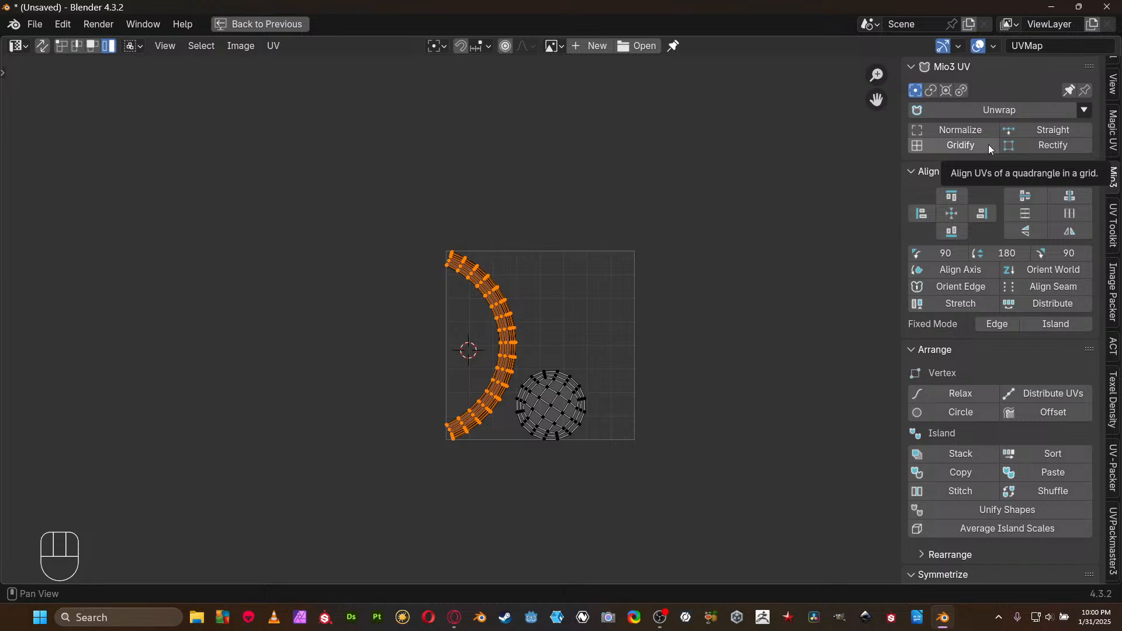
{"action": "key", "text": "shift+q"}
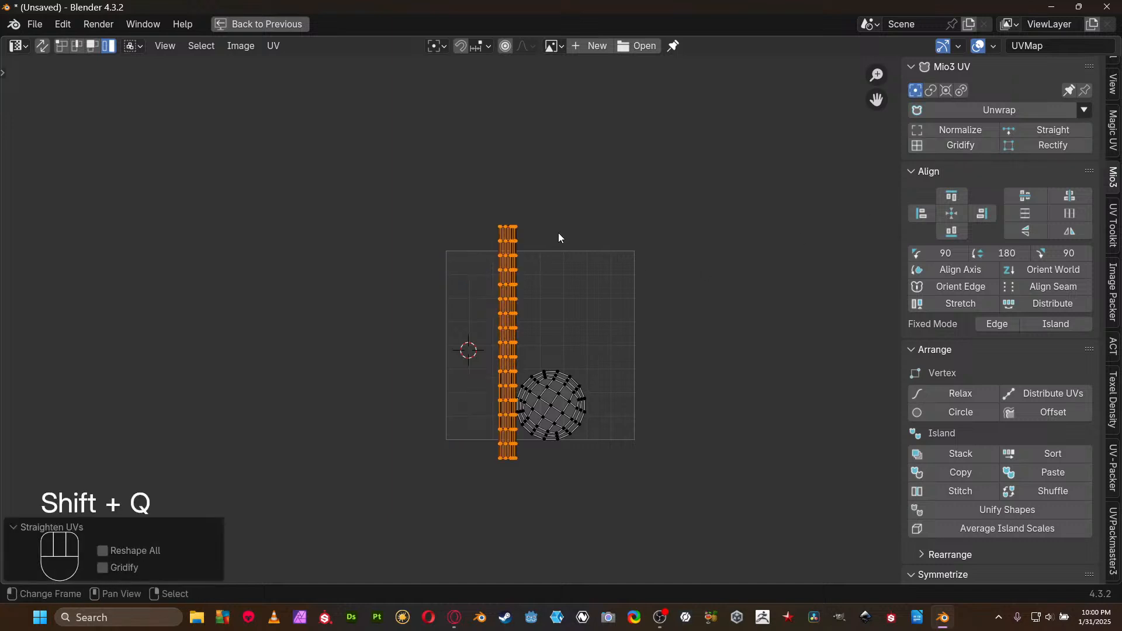
{"action": "key", "text": "ctrl+space"}
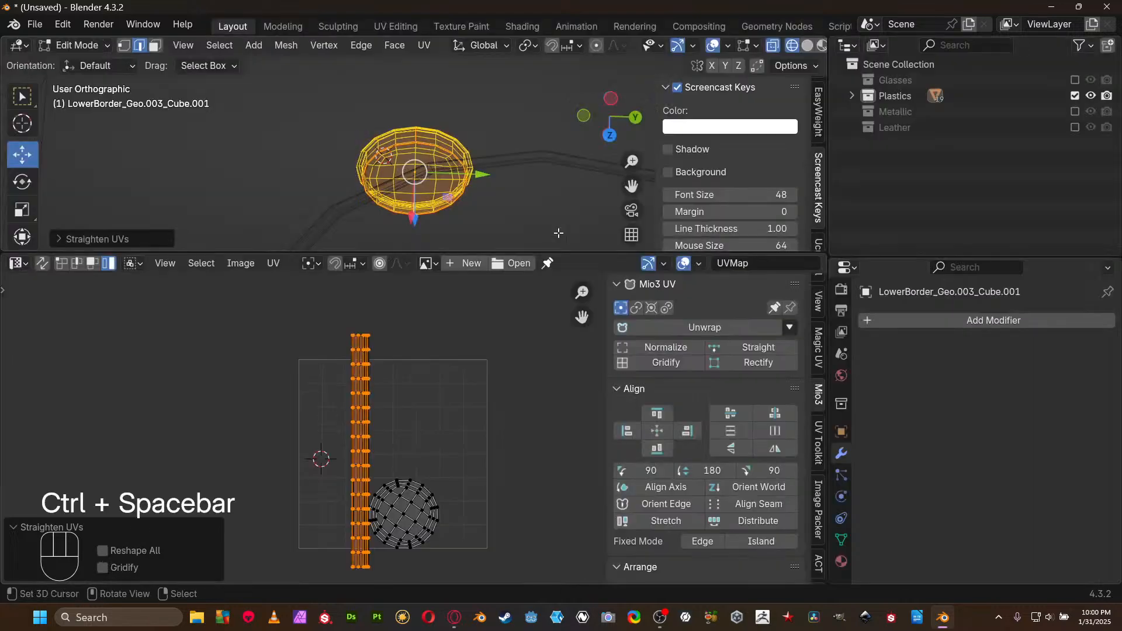
Show the round part in solid shading and rotate its straightened wall UV island by -90°
{"action": "key", "text": "z"}
{"action": "middle_click_drag", "start_coordinate": [434, 161], "coordinate": [634, 212]}
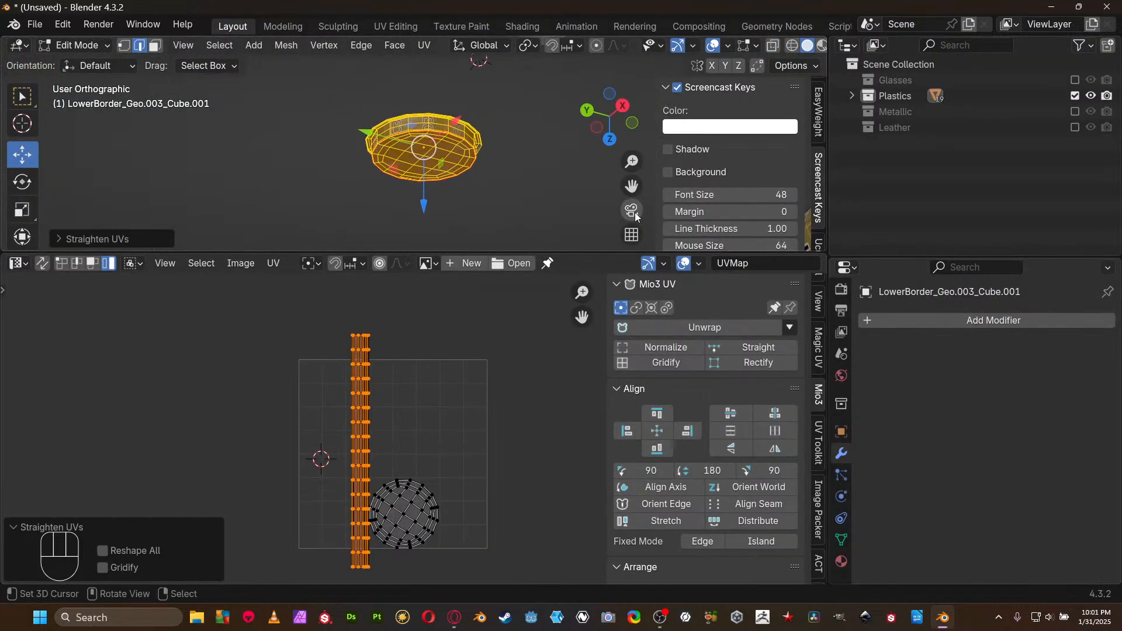
{"action": "scroll", "coordinate": [608, 206], "scroll_direction": "up", "scroll_amount": 5}
{"action": "type", "text": "r"}
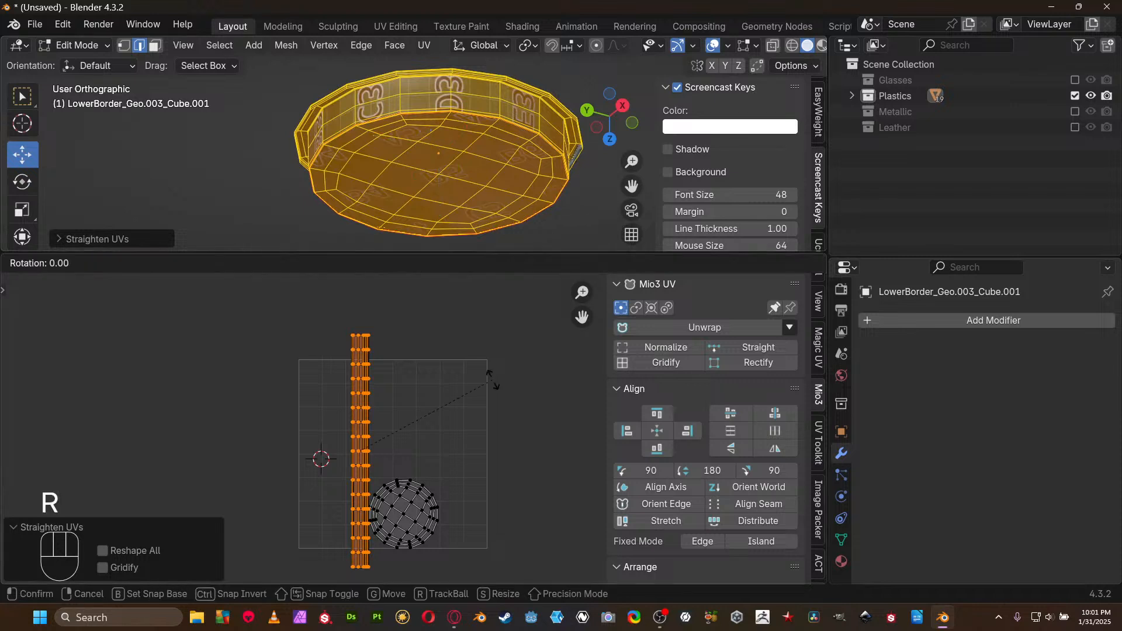
{"action": "type", "text": "-90"}
{"action": "key", "text": "KP_Enter"}
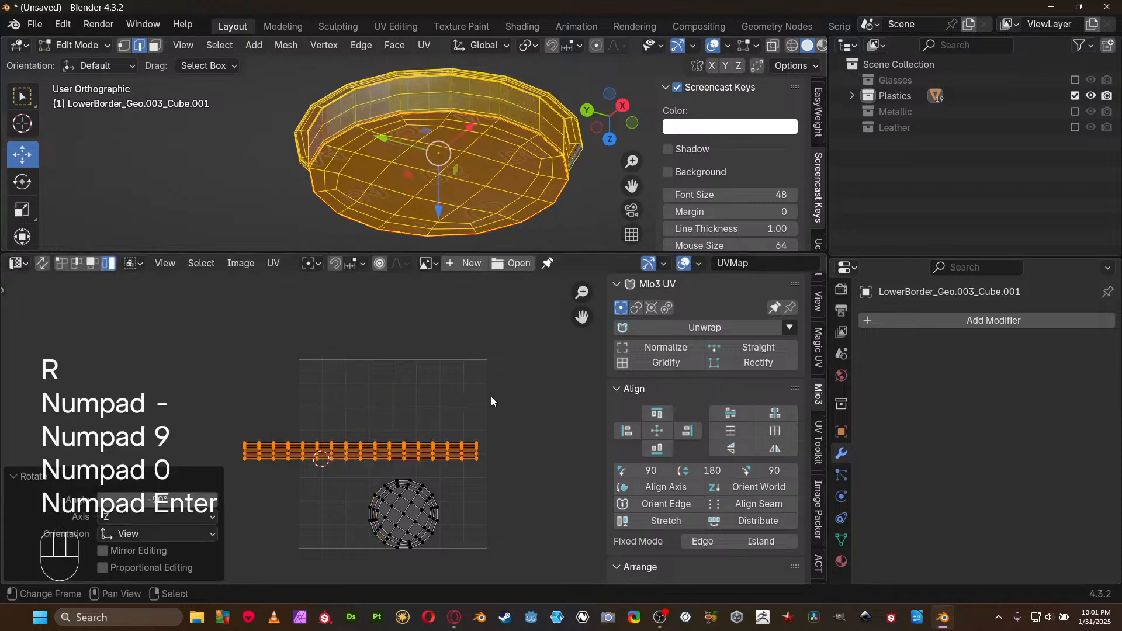
Move the round part's wall UV strip slightly up and to the right, and rotate it 180°
{"action": "key", "text": "g"}
{"action": "key", "text": "shift"}
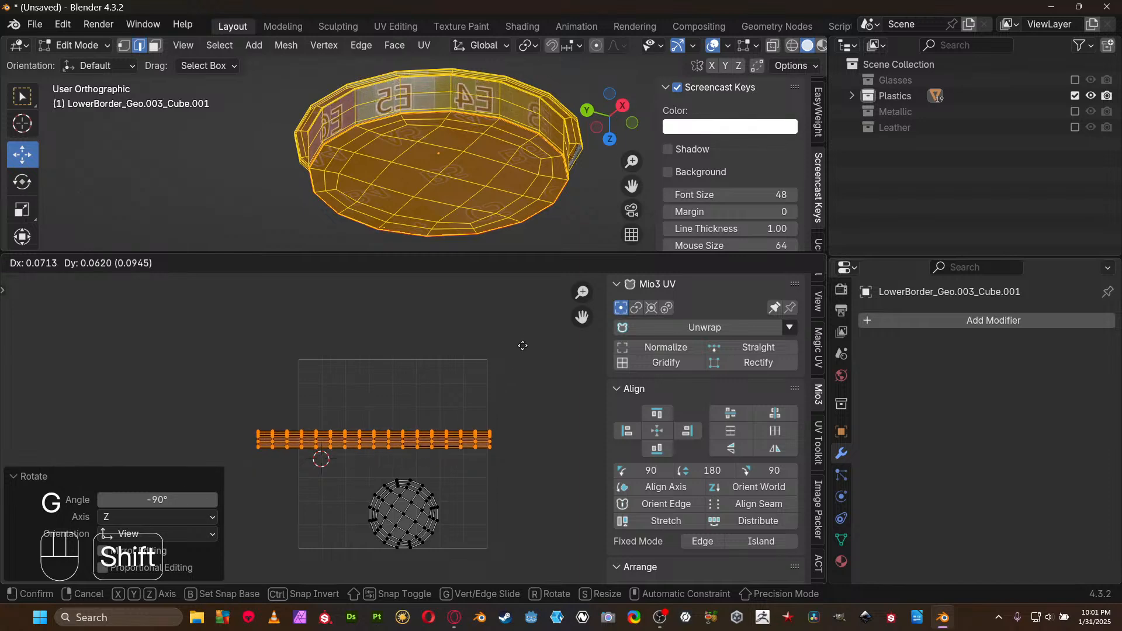
{"action": "left_click", "coordinate": [524, 341]}
{"action": "type", "text": "r180"}
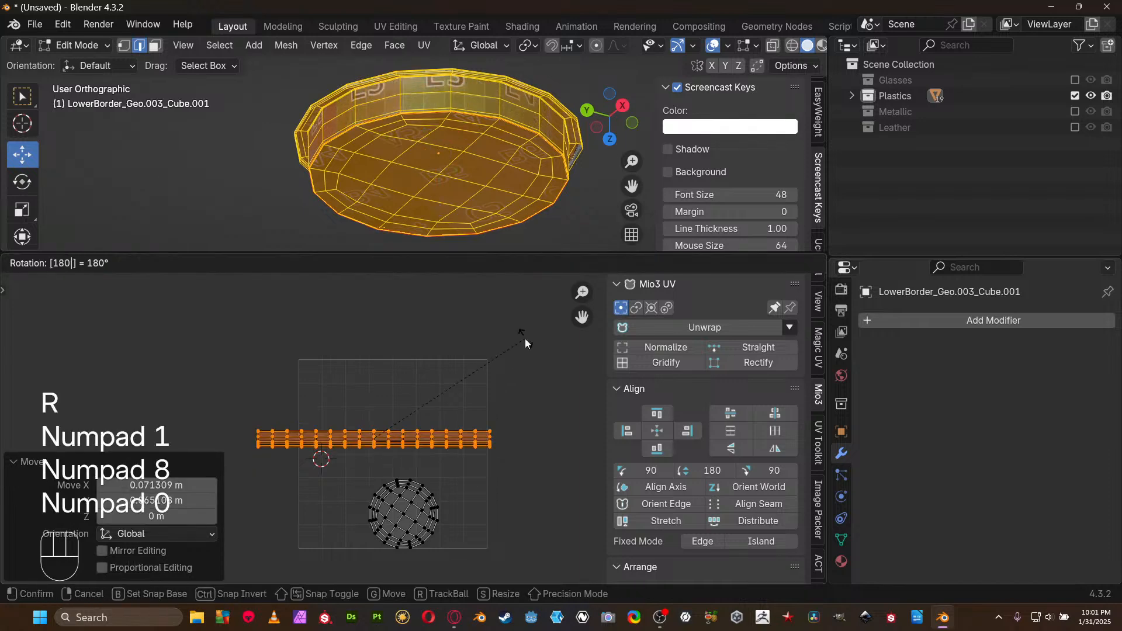
{"action": "key", "text": "KP_Enter"}
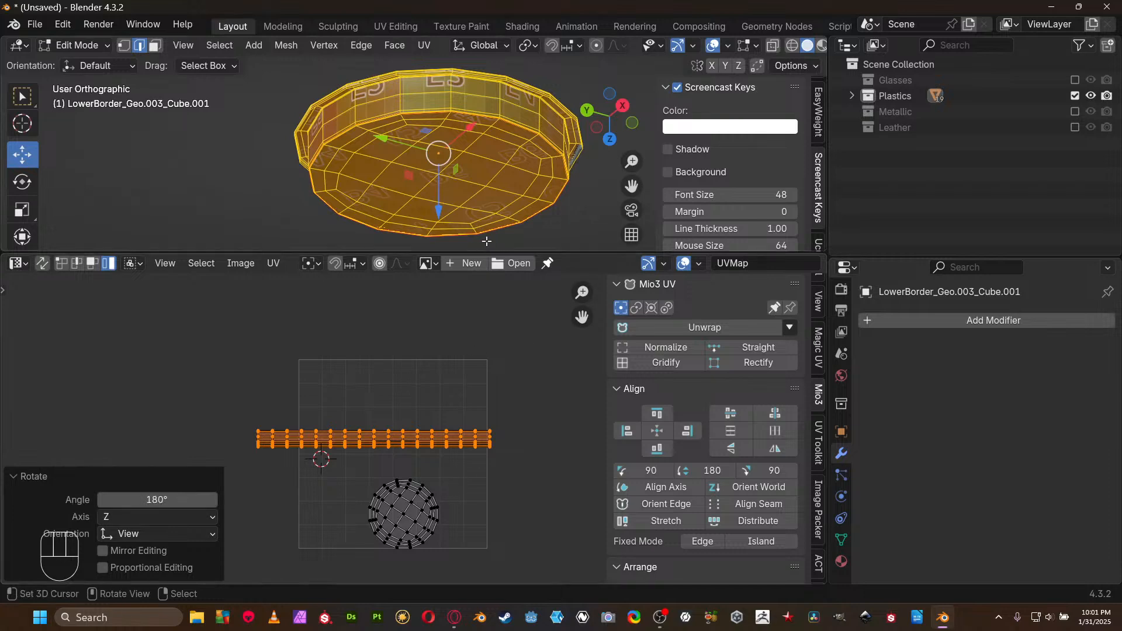
Select the round part's circular face island in the UV editor and rotate it about 146° so the checker labels run straight
{"action": "middle_click_drag", "start_coordinate": [493, 164], "coordinate": [457, 159]}
{"action": "key", "text": "3"}
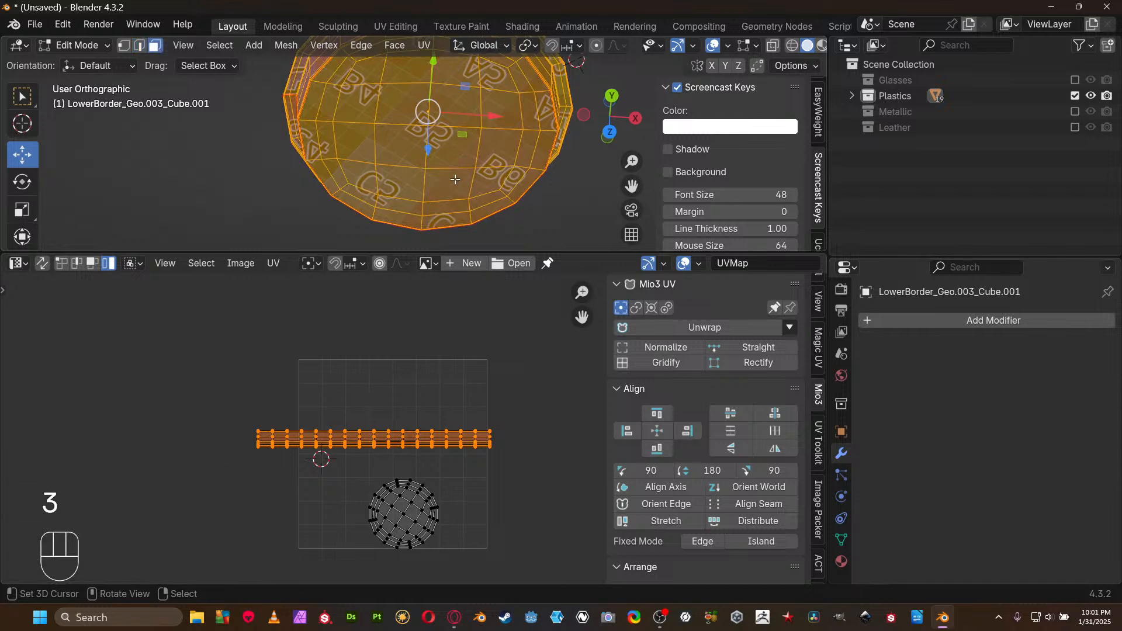
{"action": "right_click", "coordinate": [455, 181]}
{"action": "key", "text": "a"}
{"action": "left_click", "coordinate": [468, 158]}
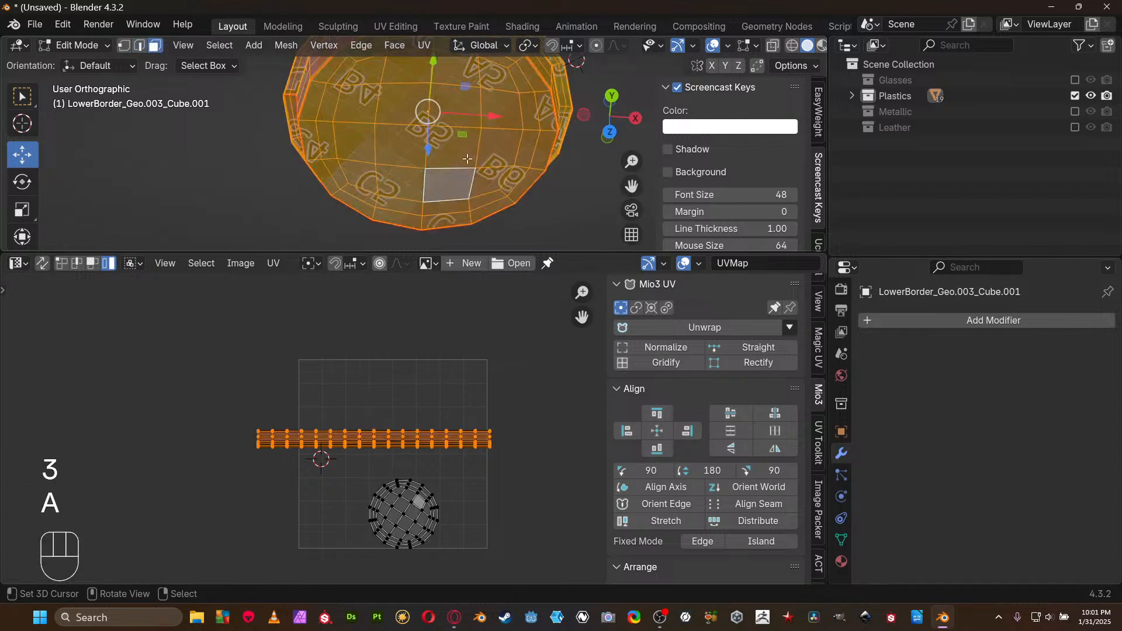
{"action": "key", "text": "ctrl+Tab"}
{"action": "left_click", "coordinate": [426, 523]}
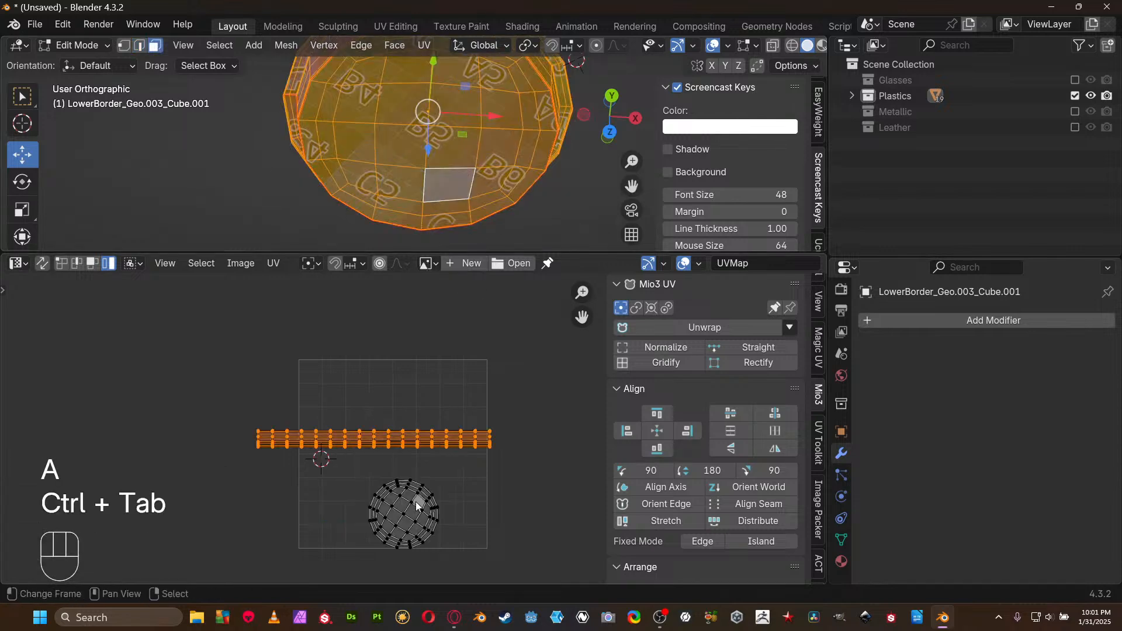
{"action": "right_click", "coordinate": [417, 506]}
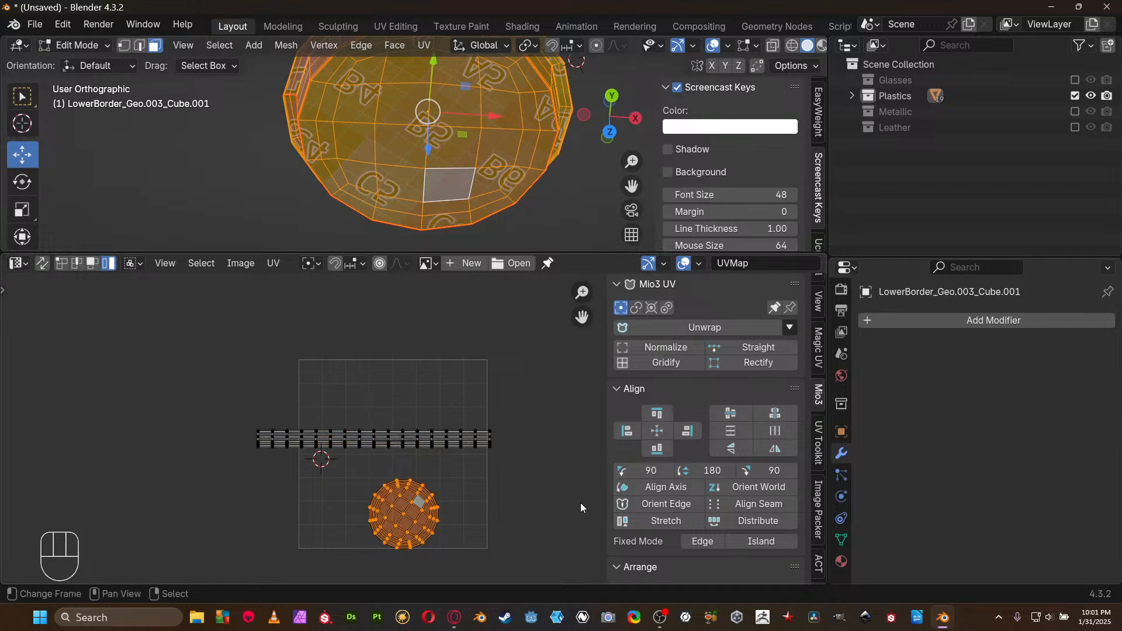
{"action": "key", "text": "r"}
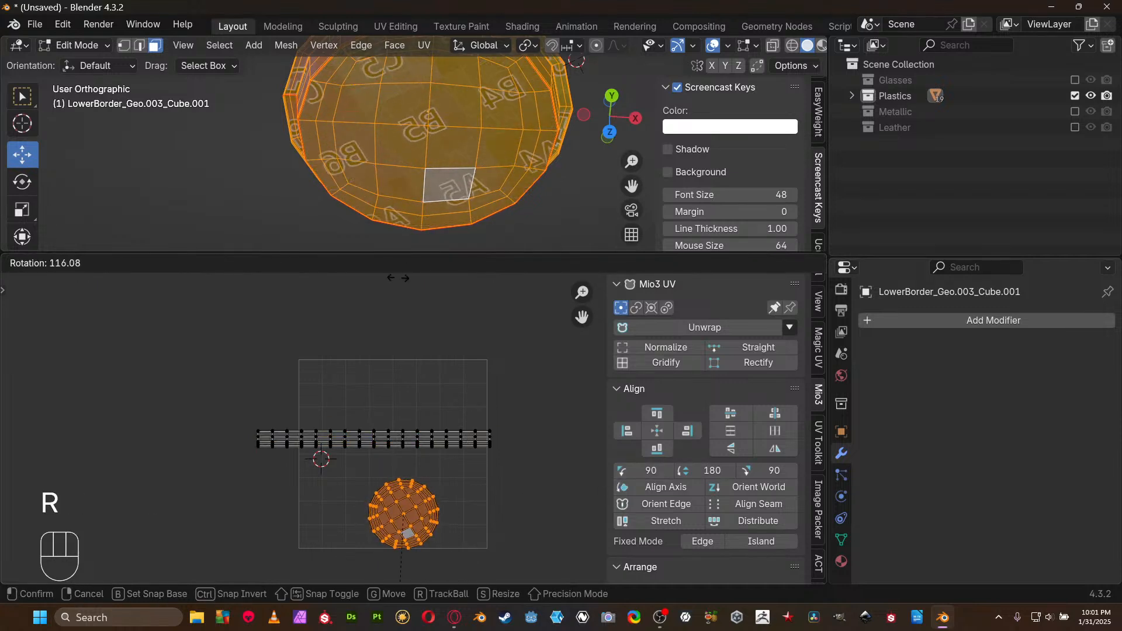
{"action": "left_click", "coordinate": [349, 344]}
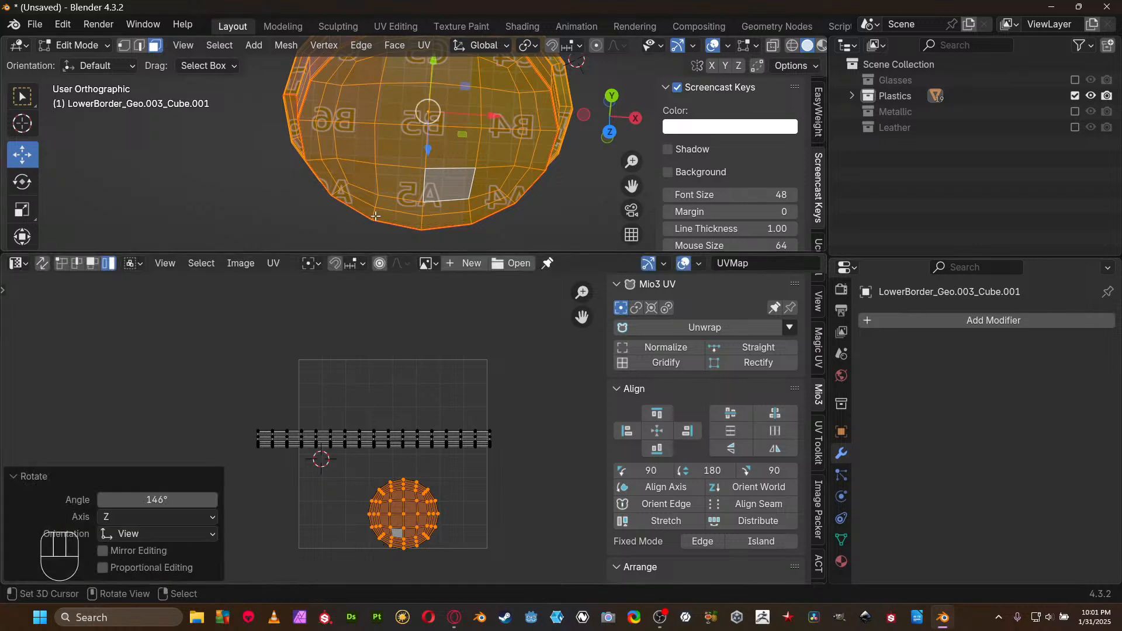
Average the scale of all the round part's UV islands, pack them, and return to Object Mode
{"action": "key", "text": "a"}
{"action": "key", "text": "ctrl+a"}
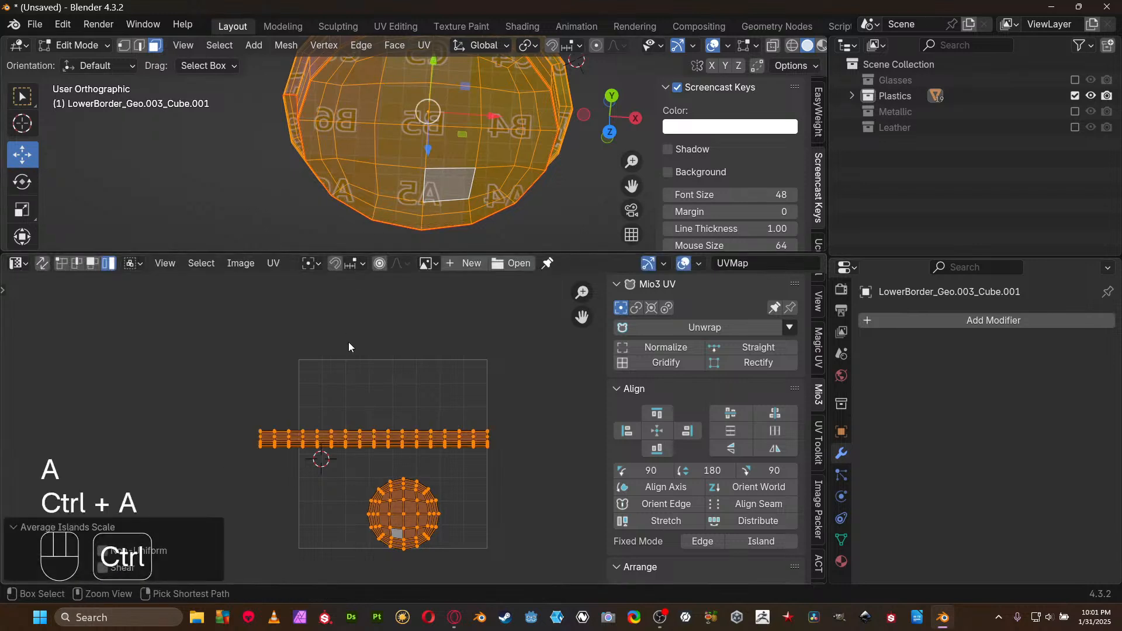
{"action": "key", "text": "ctrl+p"}
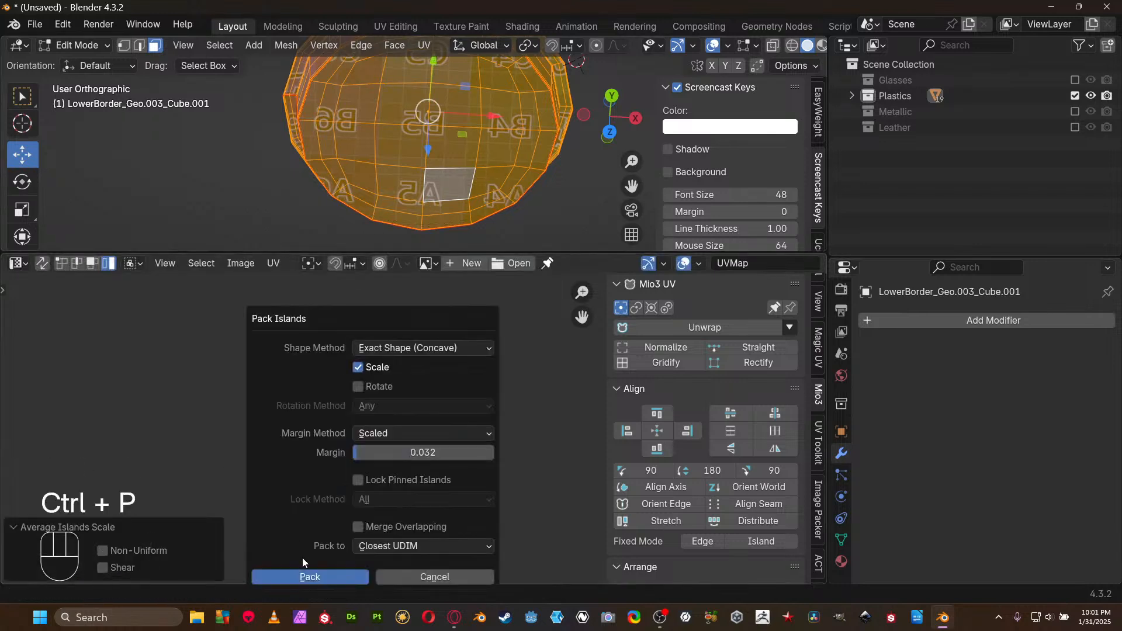
{"action": "left_click", "coordinate": [300, 577]}
{"action": "key", "text": "Tab"}
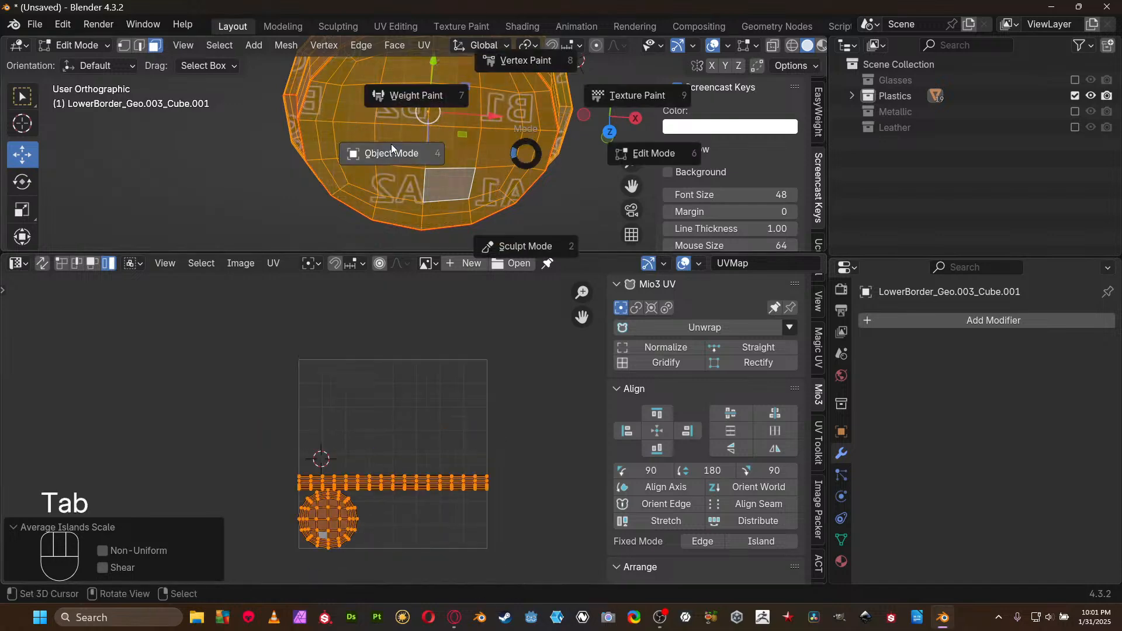
{"action": "left_click", "coordinate": [391, 146]}
Add the other unwrapped plastic parts to the selection: the long cylinder, the knob and the checker-textured branch piece
{"action": "scroll", "coordinate": [415, 152], "scroll_direction": "down", "scroll_amount": 4}
{"action": "key", "text": "ctrl+space"}
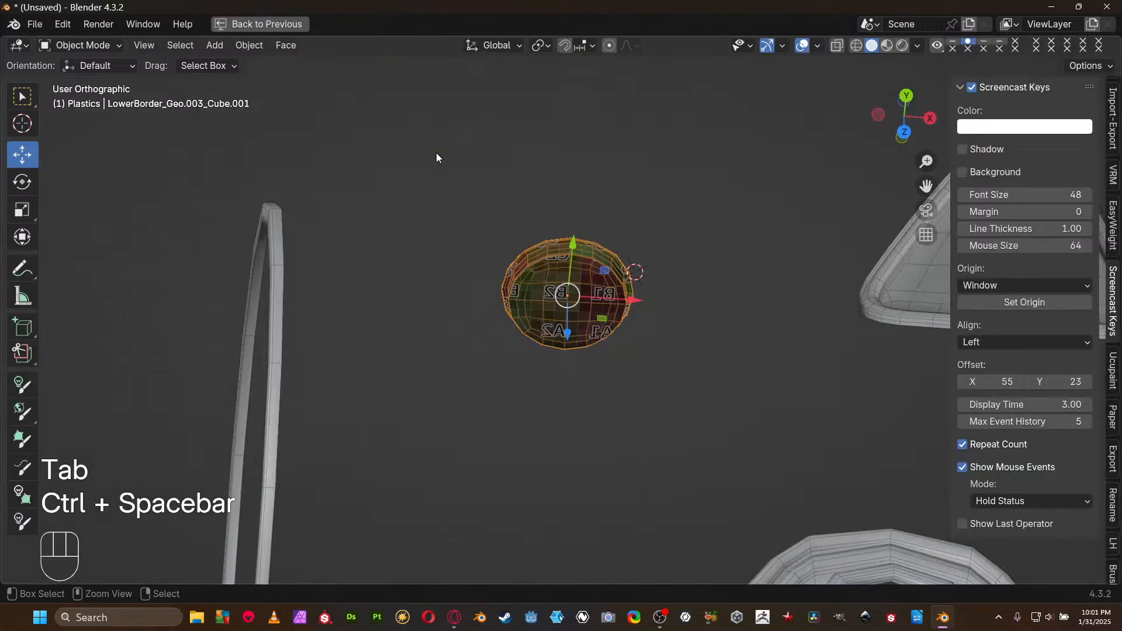
{"action": "scroll", "coordinate": [436, 157], "scroll_direction": "down", "scroll_amount": 3}
{"action": "middle_click_drag", "start_coordinate": [436, 157], "coordinate": [658, 377]}
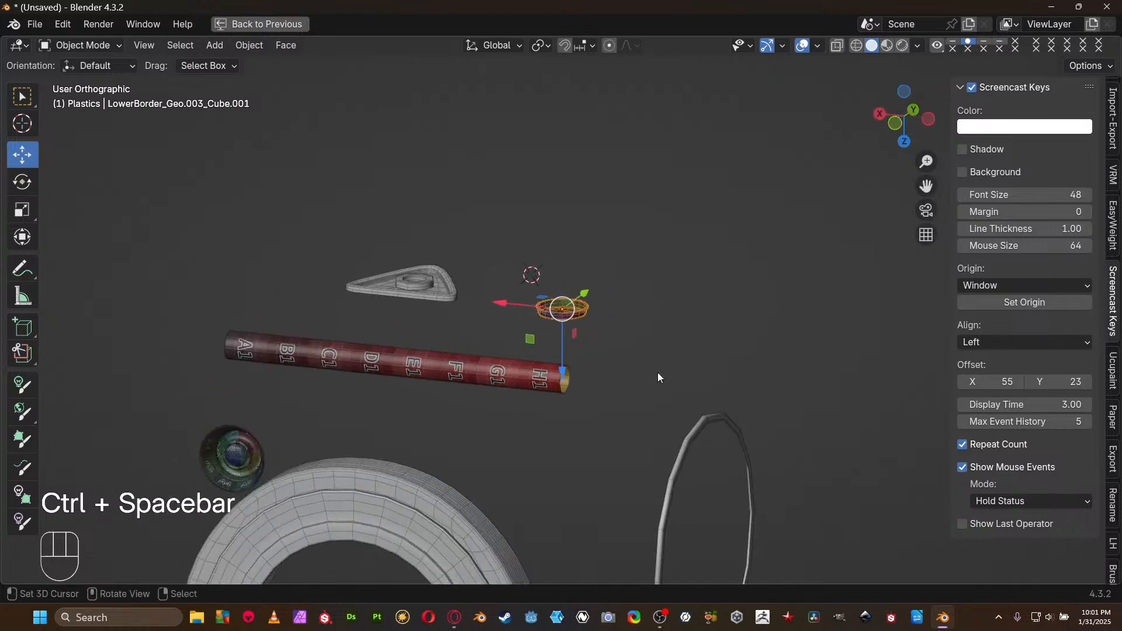
{"action": "middle_click_drag", "start_coordinate": [510, 390], "coordinate": [573, 220]}
{"action": "left_click", "coordinate": [469, 335], "text": "shift"}
{"action": "left_click", "coordinate": [507, 280], "text": "shift"}
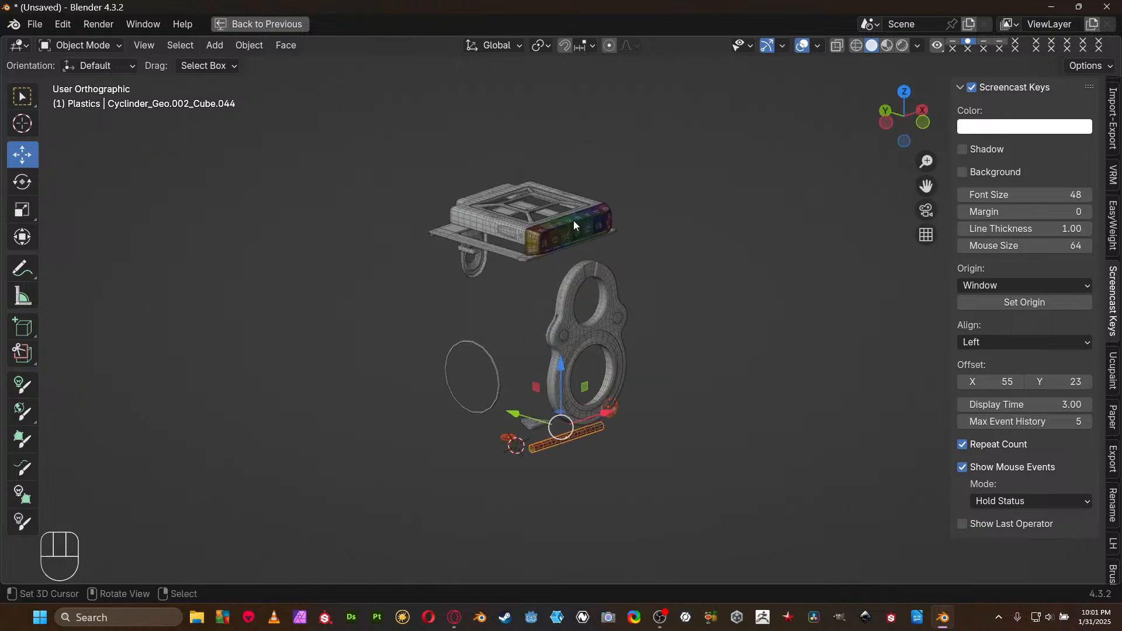
{"action": "left_click", "coordinate": [613, 224], "text": "shift"}
{"action": "middle_click_drag", "start_coordinate": [583, 346], "coordinate": [528, 342]}
Hide all unselected objects so that only the unwrapped plastic parts are shown, and check their checker patterns
{"action": "key", "text": "Tab"}
{"action": "scroll", "coordinate": [570, 339], "scroll_direction": "up", "scroll_amount": 4}
{"action": "key", "text": "Tab"}
{"action": "middle_click_drag", "start_coordinate": [528, 343], "coordinate": [457, 280], "text": "shift"}
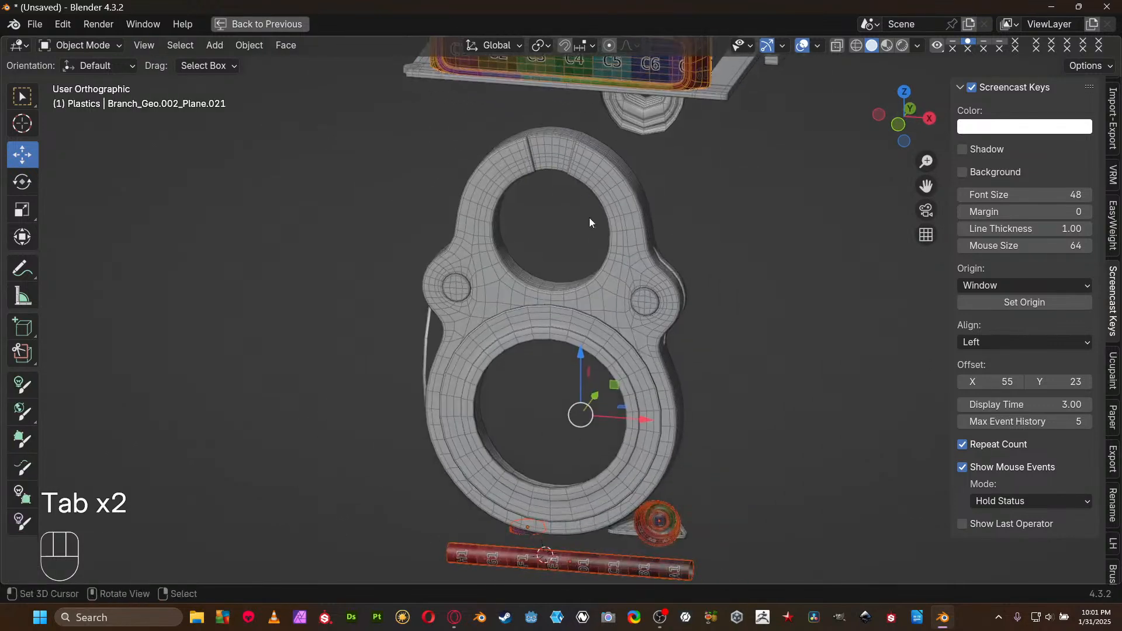
{"action": "scroll", "coordinate": [623, 561], "scroll_direction": "down", "scroll_amount": 3}
{"action": "middle_click_drag", "start_coordinate": [623, 557], "coordinate": [577, 397]}
{"action": "scroll", "coordinate": [580, 409], "scroll_direction": "up", "scroll_amount": 5}
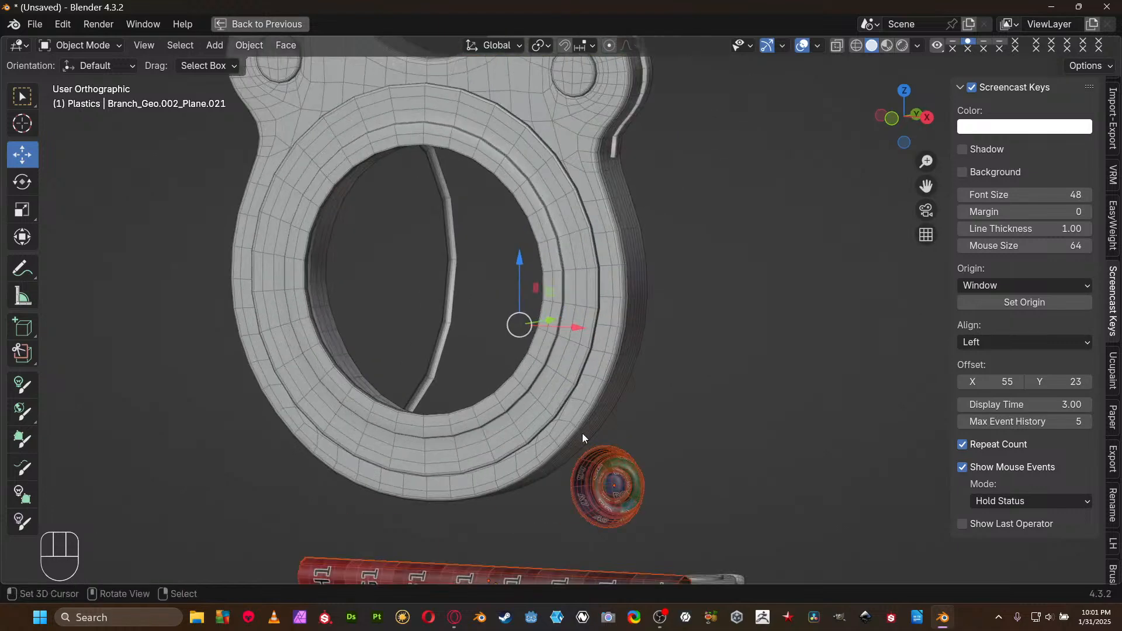
{"action": "key", "text": "shift+h"}
{"action": "middle_click_drag", "start_coordinate": [593, 440], "coordinate": [620, 406], "text": "shift"}
{"action": "scroll", "coordinate": [646, 380], "scroll_direction": "up", "scroll_amount": 3}
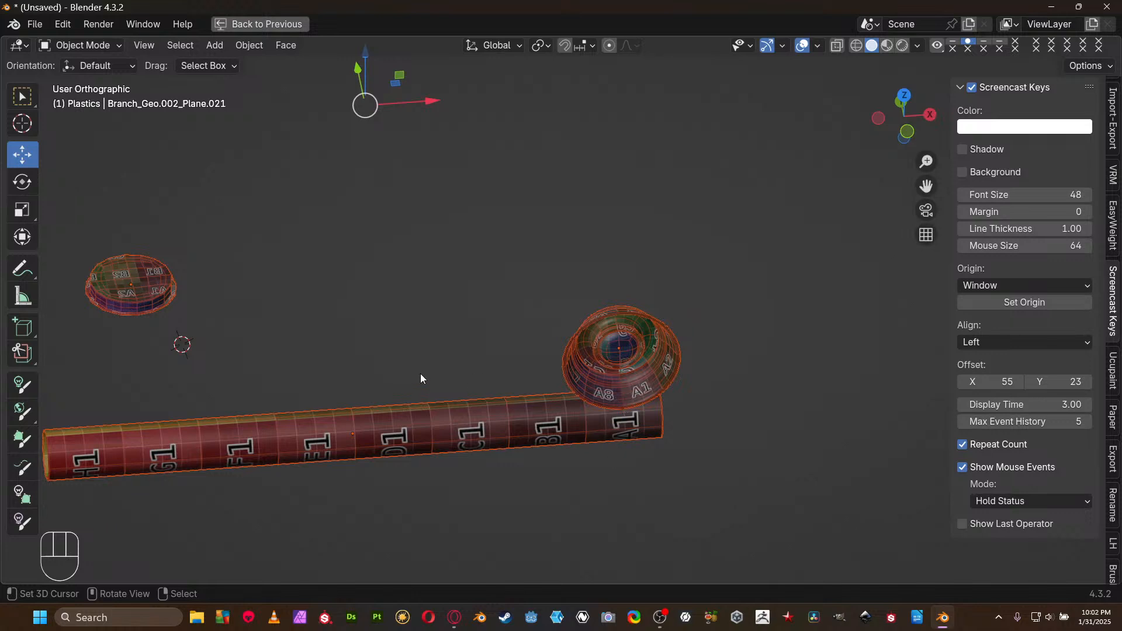
{"action": "scroll", "coordinate": [510, 387], "scroll_direction": "down", "scroll_amount": 5}
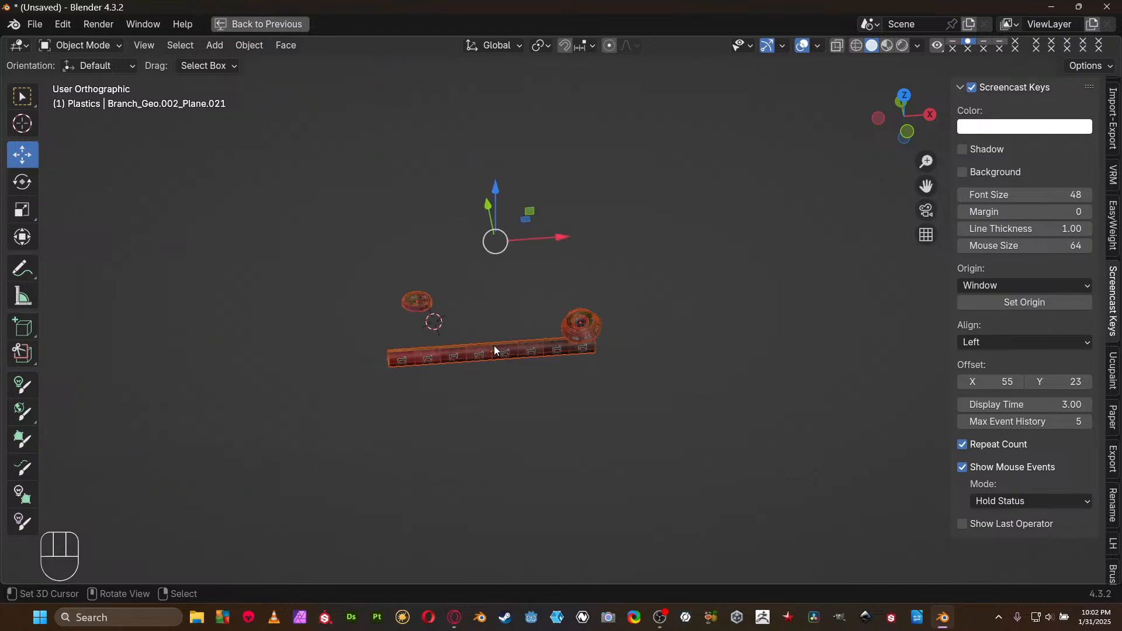
{"action": "scroll", "coordinate": [630, 331], "scroll_direction": "down", "scroll_amount": 4}
Edit all the selected parts together, select their whole meshes, average their UV island scale and pack the islands
{"action": "key", "text": "Tab"}
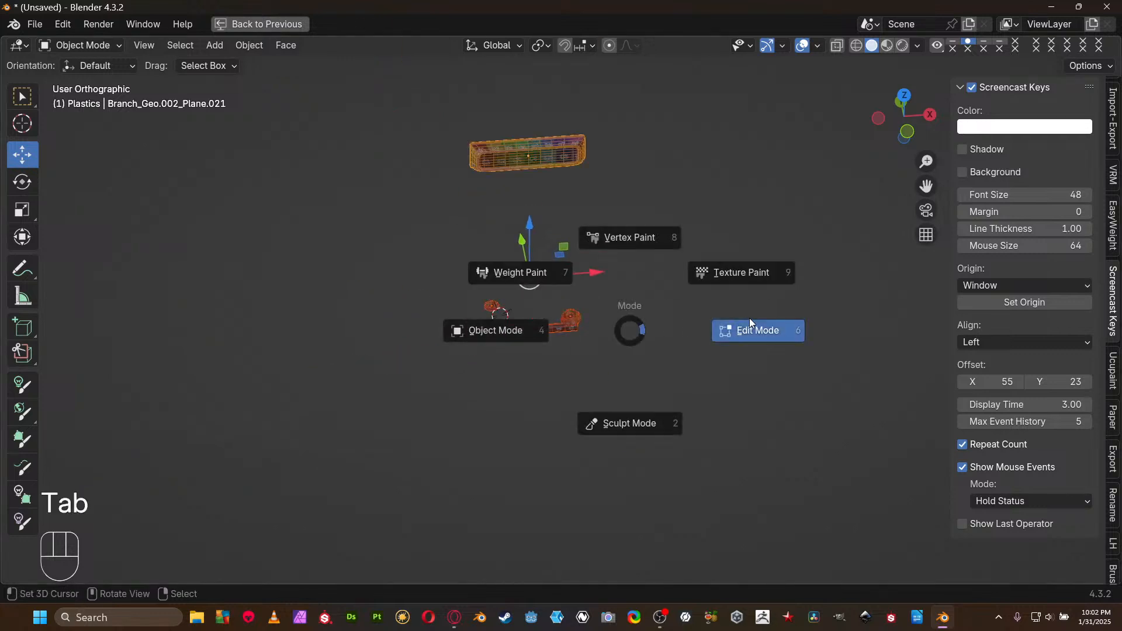
{"action": "left_click", "coordinate": [749, 318]}
{"action": "key", "text": "a"}
{"action": "left_click", "coordinate": [748, 228]}
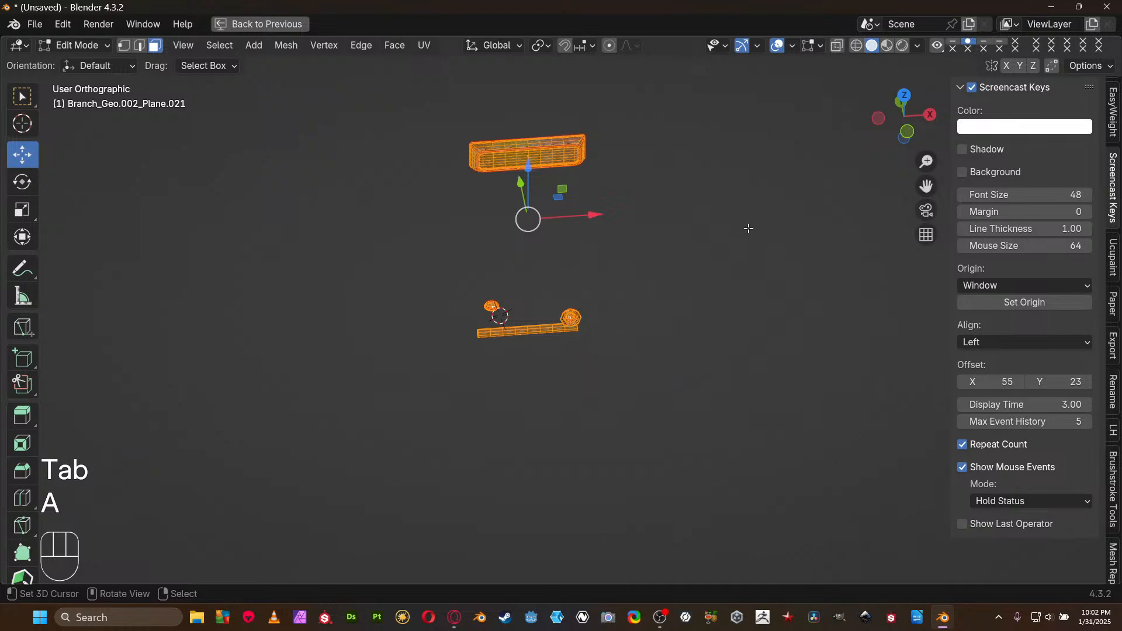
{"action": "key", "text": "ctrl+space"}
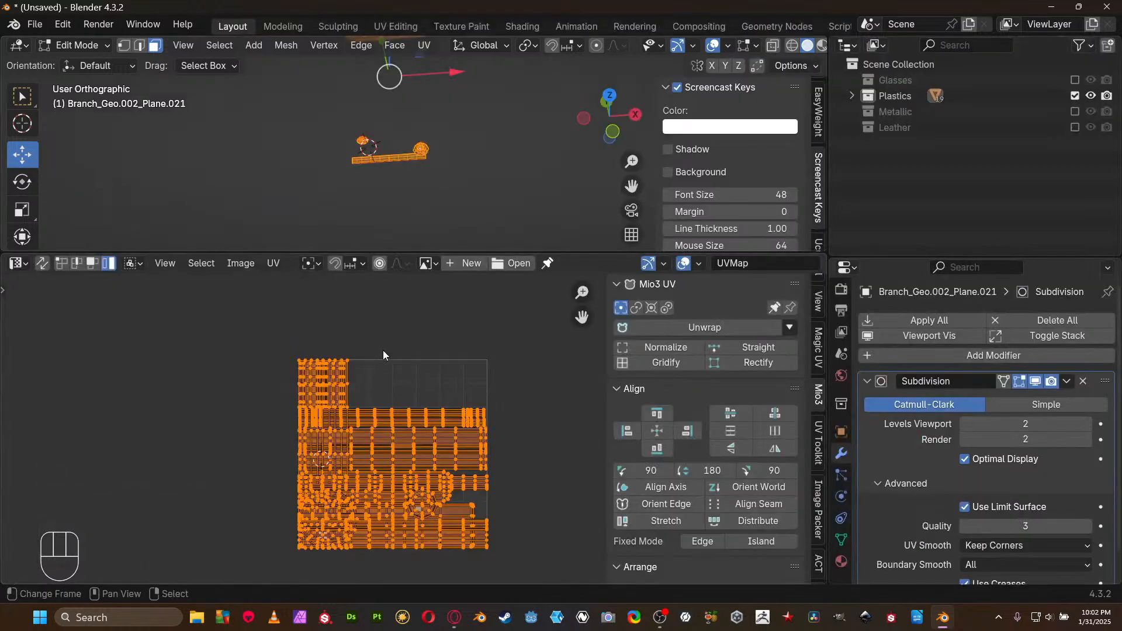
{"action": "key", "text": "ctrl+a"}
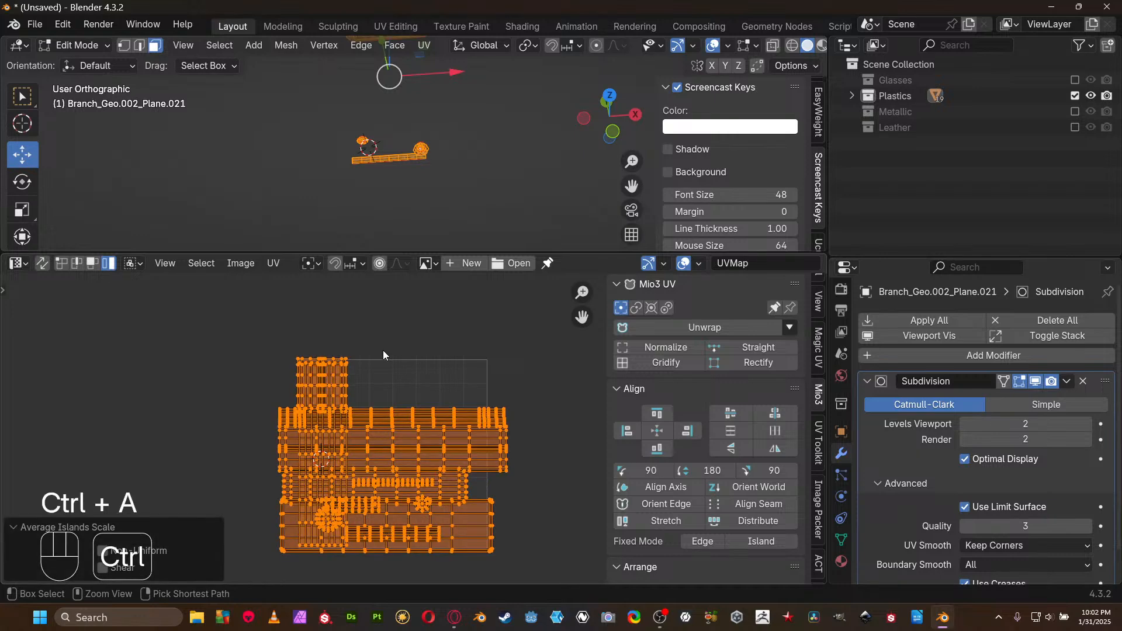
{"action": "key", "text": "ctrl+p"}
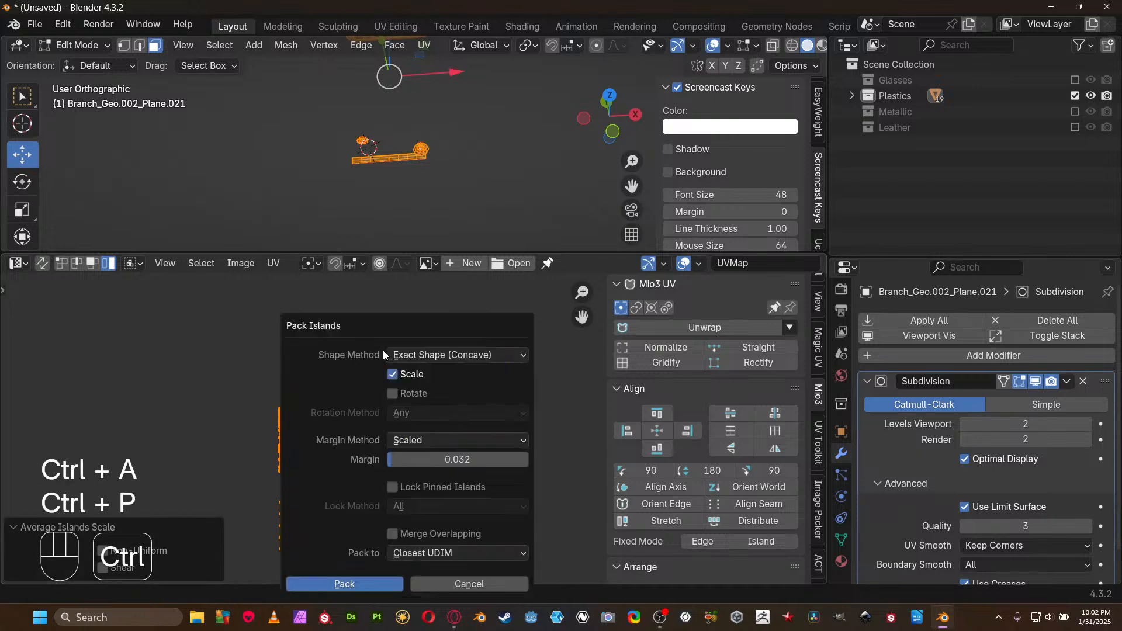
{"action": "left_click", "coordinate": [346, 583]}
Select the large upright rectangular UV island and rotate it by -90° so it lies horizontally
{"action": "scroll", "coordinate": [396, 430], "scroll_direction": "up", "scroll_amount": 3}
{"action": "key", "text": "ctrl+space"}
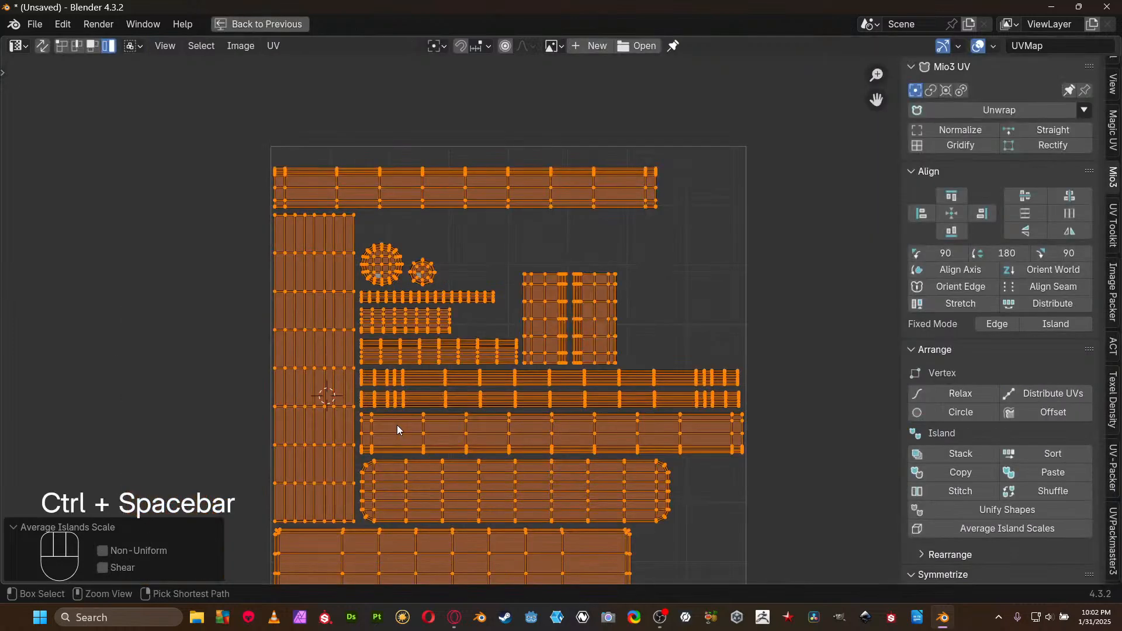
{"action": "middle_click_drag", "start_coordinate": [491, 433], "coordinate": [459, 381]}
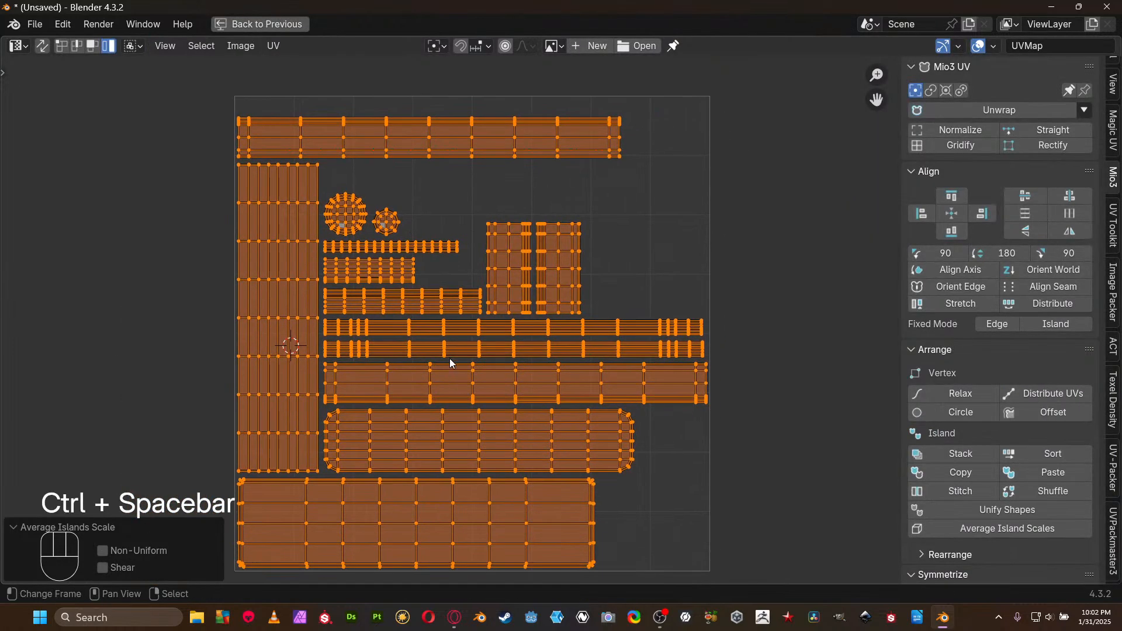
{"action": "left_click", "coordinate": [291, 308]}
{"action": "key", "text": "r"}
{"action": "key", "text": "KP_Subtract"}
{"action": "key", "text": "KP_9"}
{"action": "key", "text": "KP_0"}
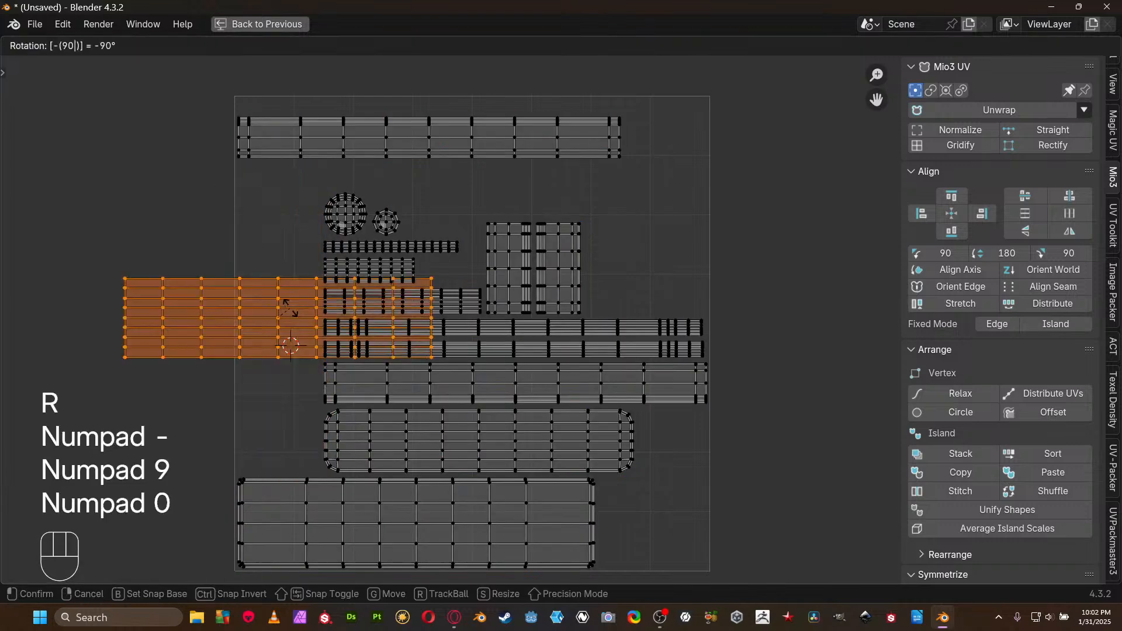
{"action": "key", "text": "KP_Enter"}
Pack all the UV islands again, average their scale, and return to Object Mode
{"action": "key", "text": "a"}
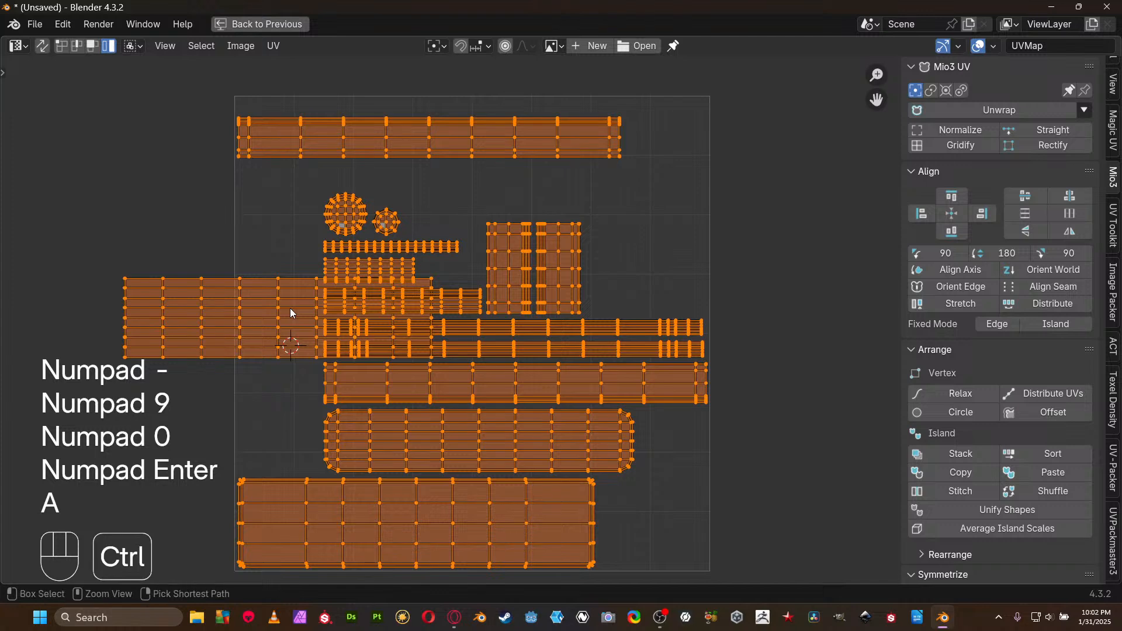
{"action": "key", "text": "ctrl+p"}
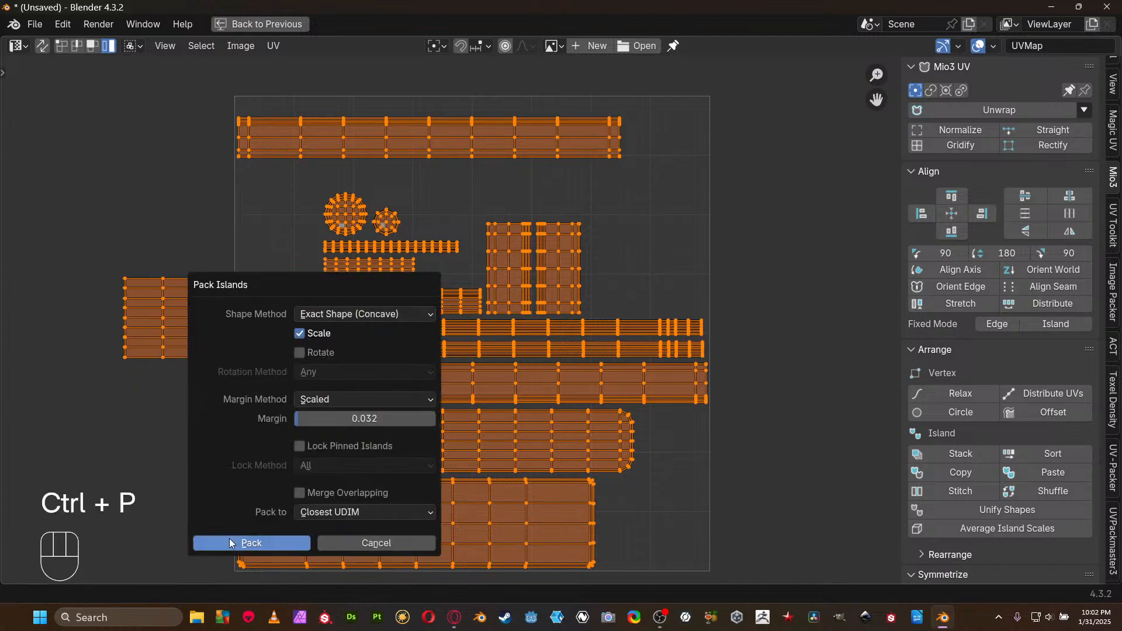
{"action": "left_click", "coordinate": [251, 543]}
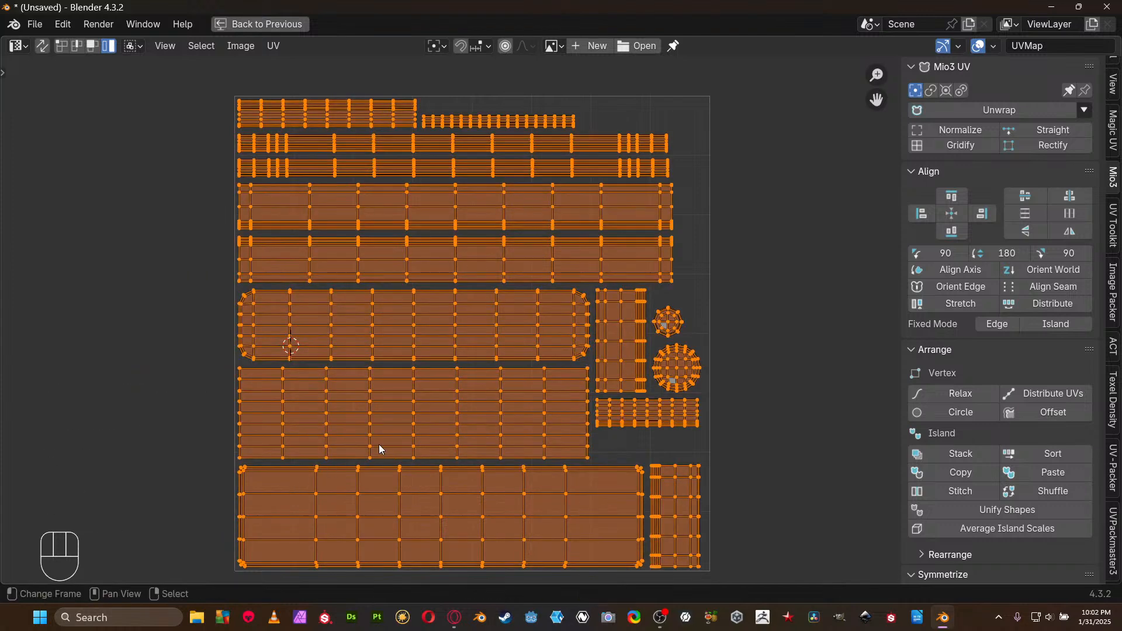
{"action": "key", "text": "ctrl+a"}
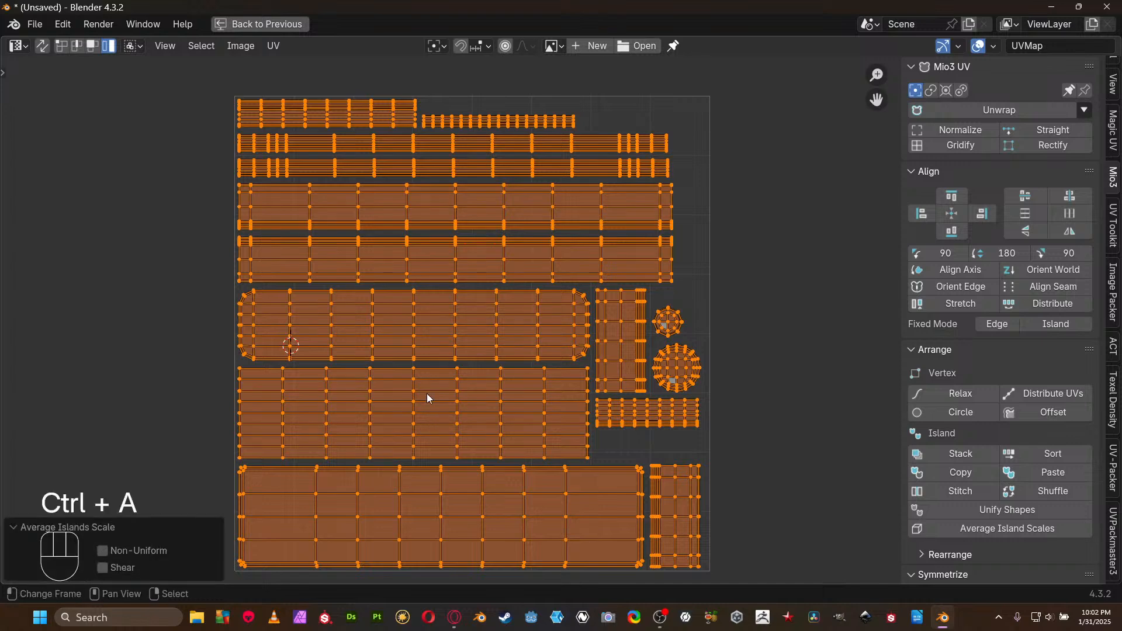
{"action": "key", "text": "ctrl+space"}
{"action": "key", "text": "ctrl+space"}
{"action": "key", "text": "Tab"}
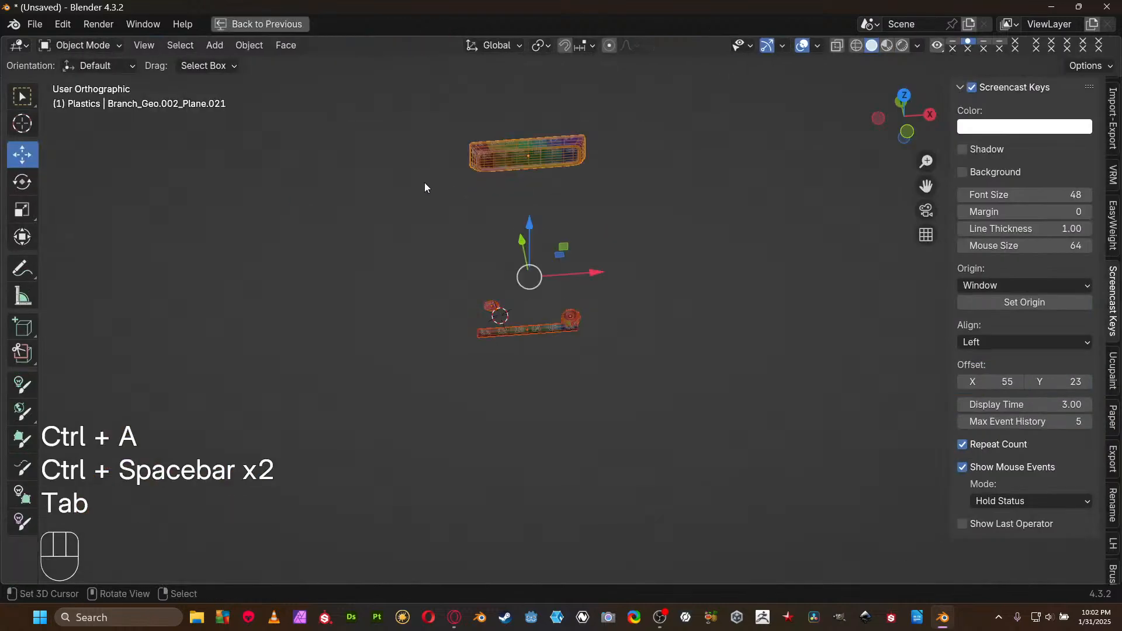
Hide the viewport overlays and inspect the checker patterns on the unwrapped plastic parts from several angles
{"action": "key", "text": "z"}
{"action": "left_click", "coordinate": [685, 165]}
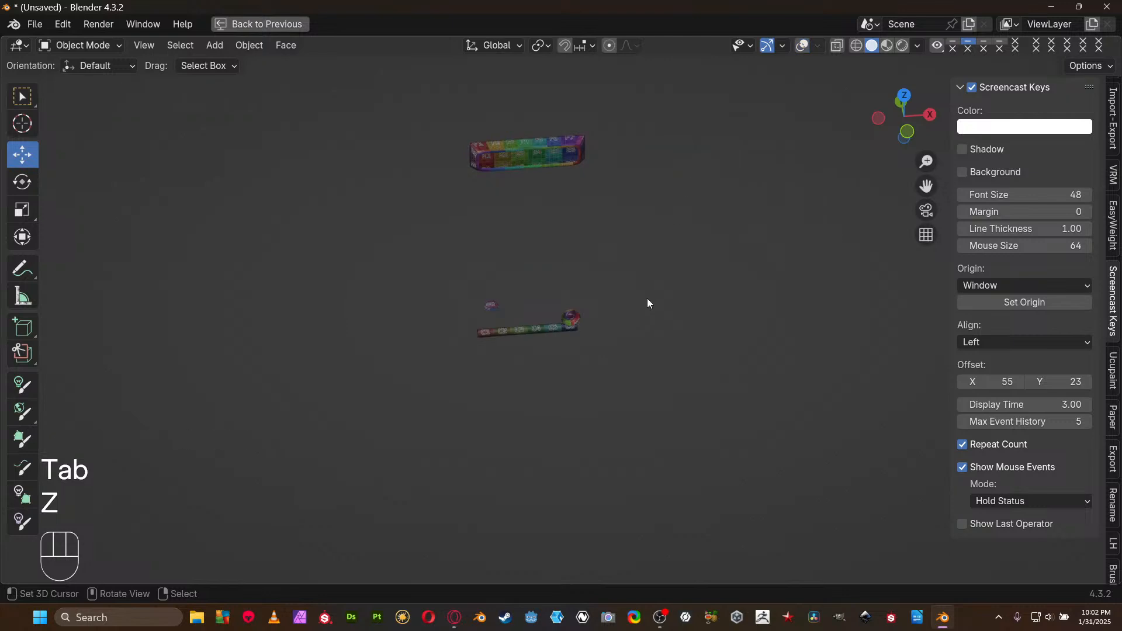
{"action": "key", "text": "ctrl+space"}
{"action": "key", "text": "ctrl+space"}
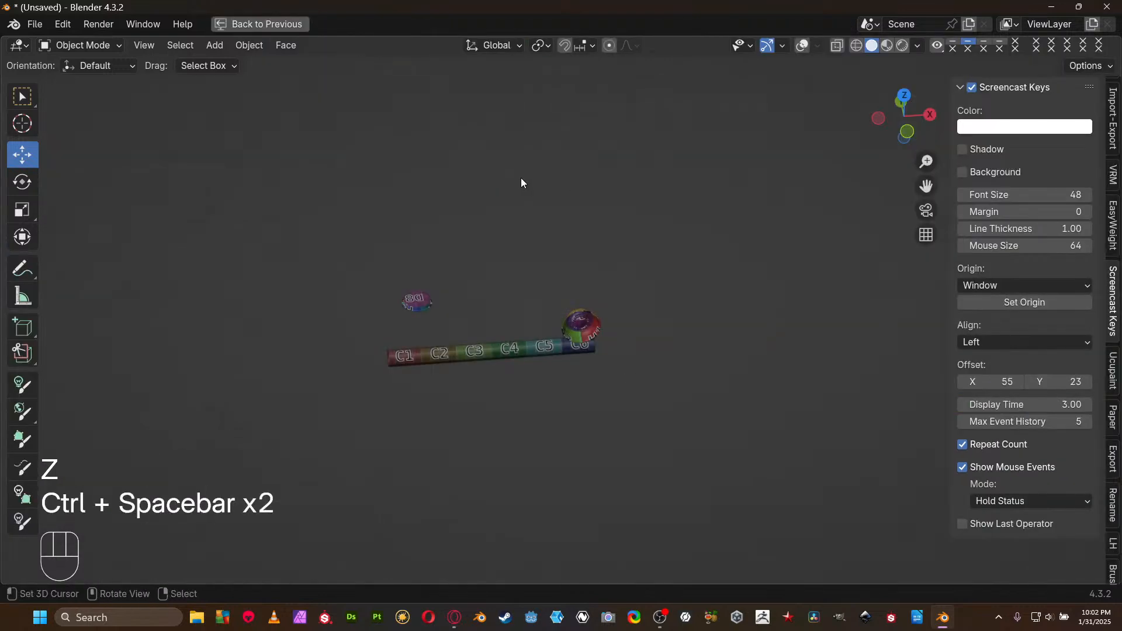
{"action": "middle_click_drag", "start_coordinate": [520, 181], "coordinate": [442, 314], "text": "shift"}
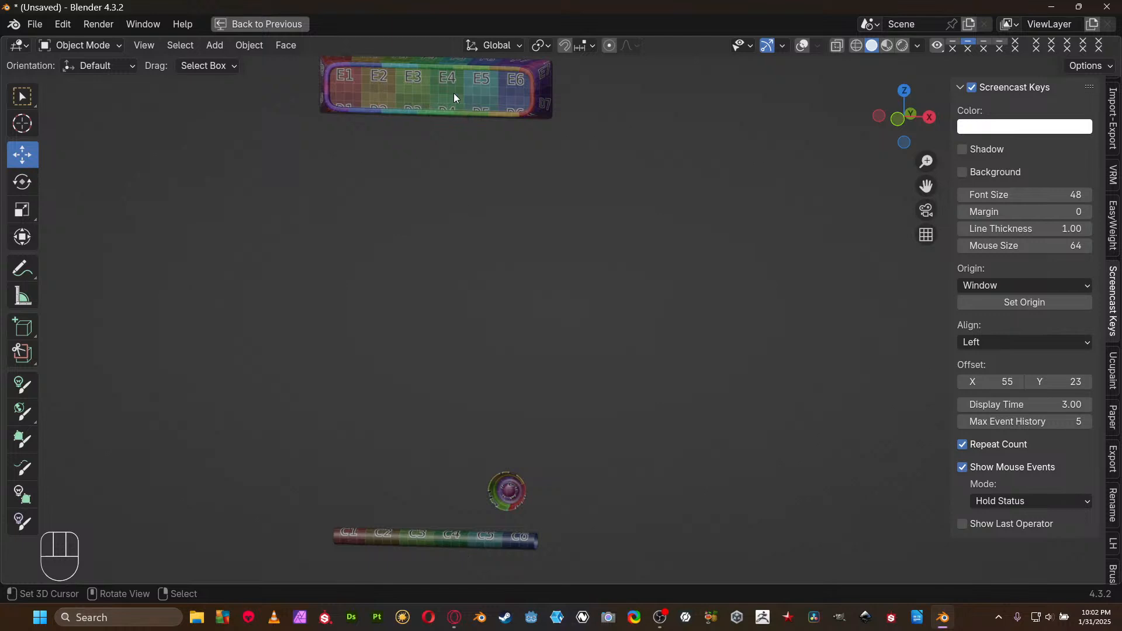
{"action": "middle_click_drag", "start_coordinate": [481, 522], "coordinate": [462, 542]}
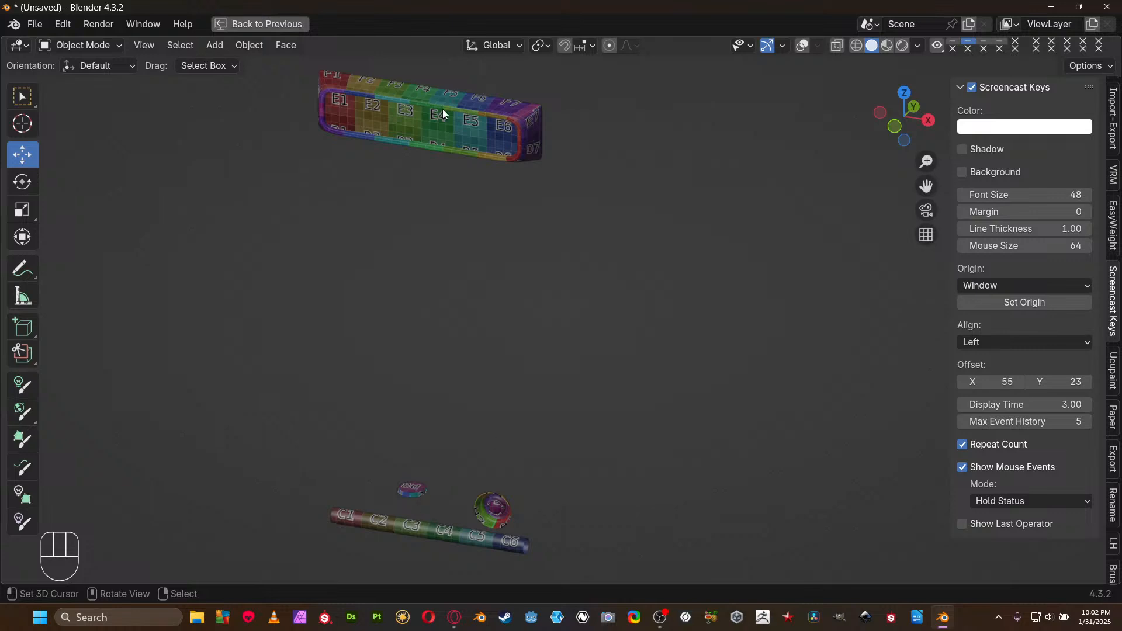
{"action": "middle_click_drag", "start_coordinate": [466, 406], "coordinate": [573, 350]}
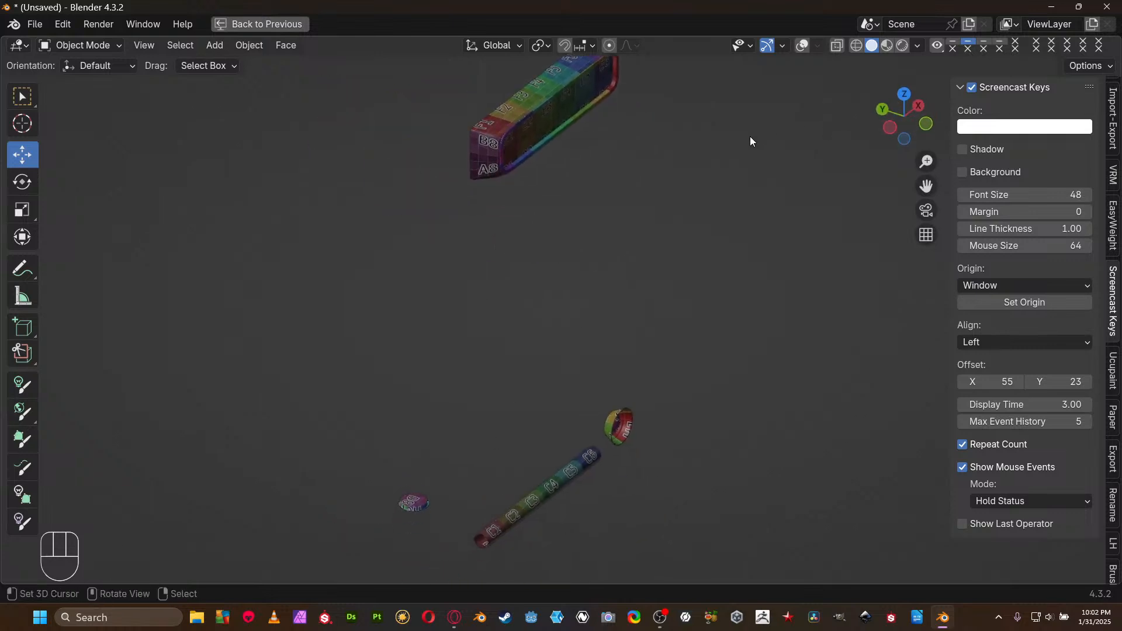
Unhide all objects and select the pair of small round discs on the sides of the figure-eight frame
{"action": "key", "text": "alt+h"}
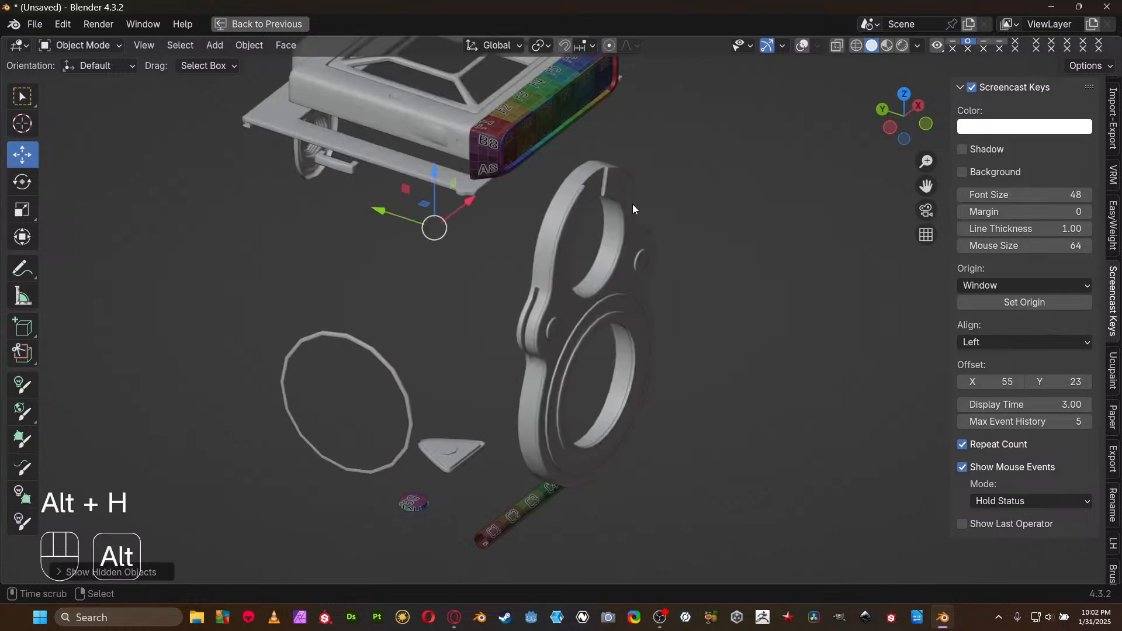
{"action": "middle_click_drag", "start_coordinate": [632, 208], "coordinate": [449, 185]}
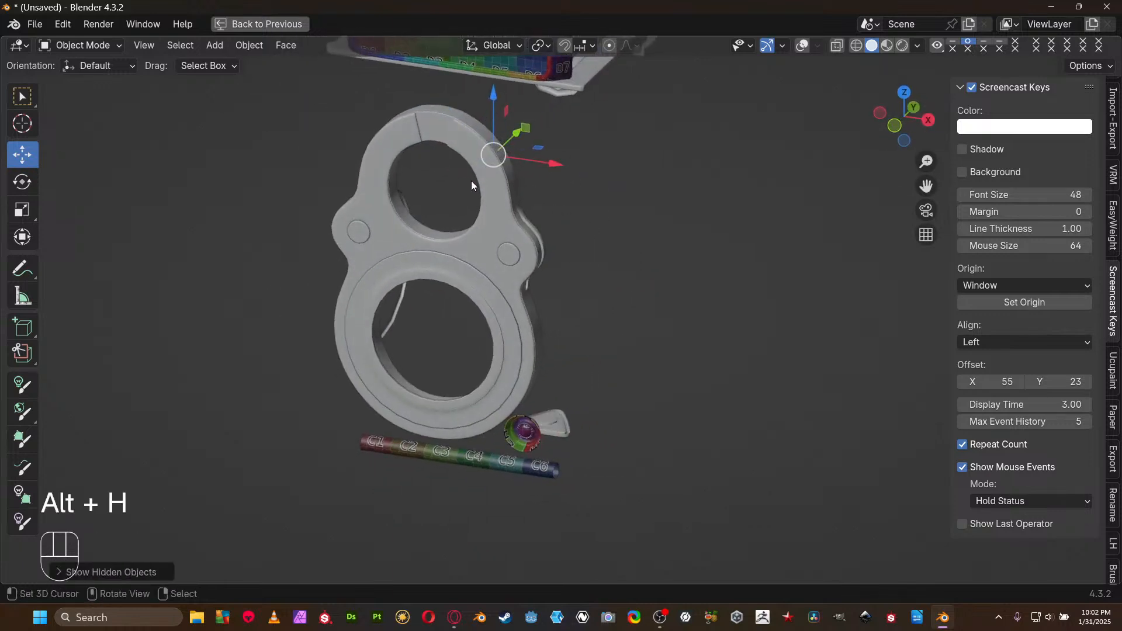
{"action": "key", "text": "shift+z"}
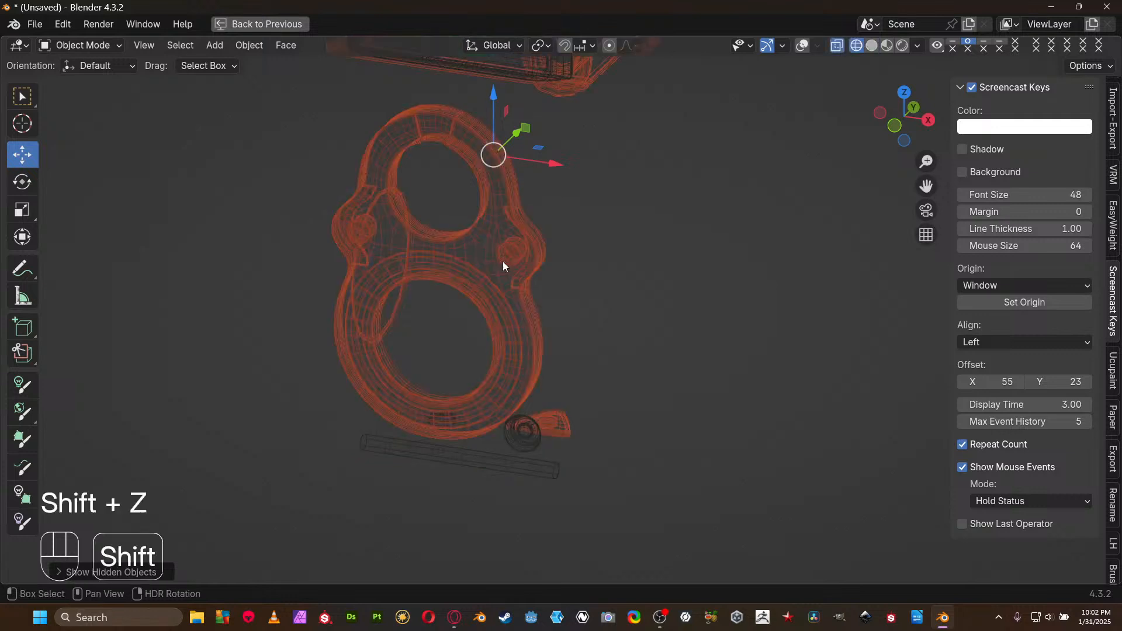
{"action": "left_click", "coordinate": [503, 257]}
{"action": "left_click", "coordinate": [498, 253]}
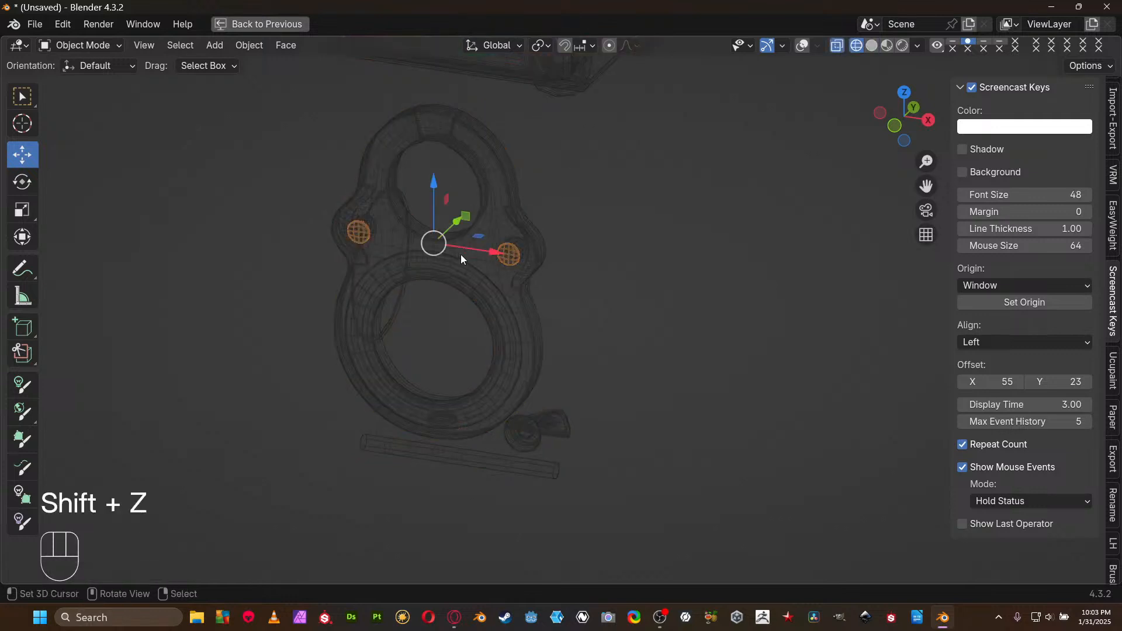
{"action": "key", "text": "Tab"}
{"action": "key", "text": "Tab"}
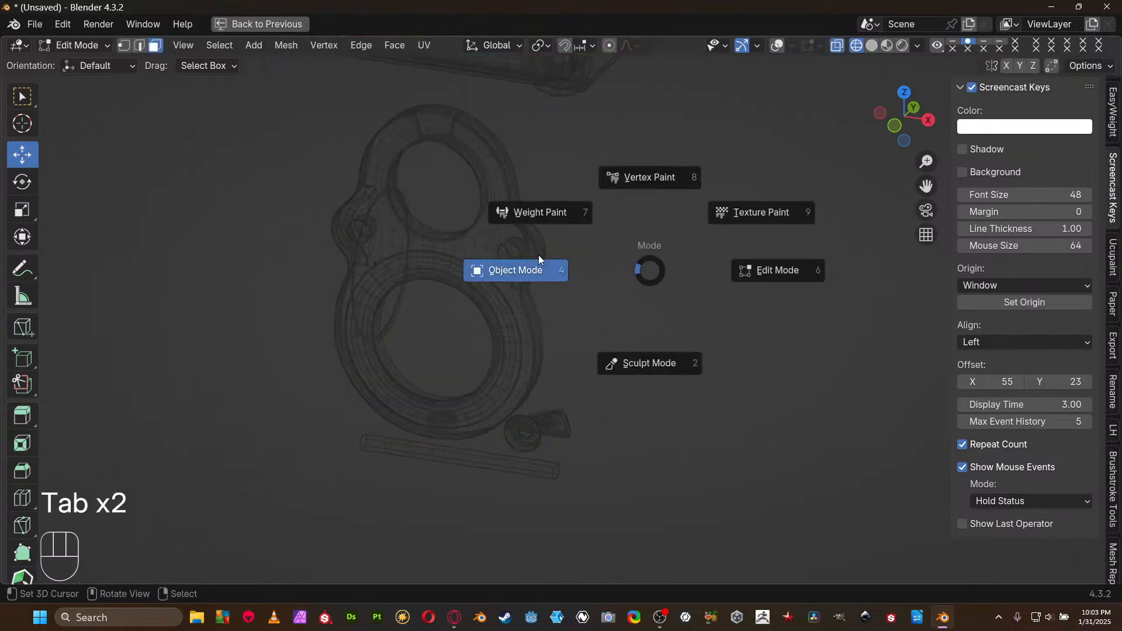
{"action": "key", "text": "ctrl+space"}
{"action": "key", "text": "ctrl+space"}
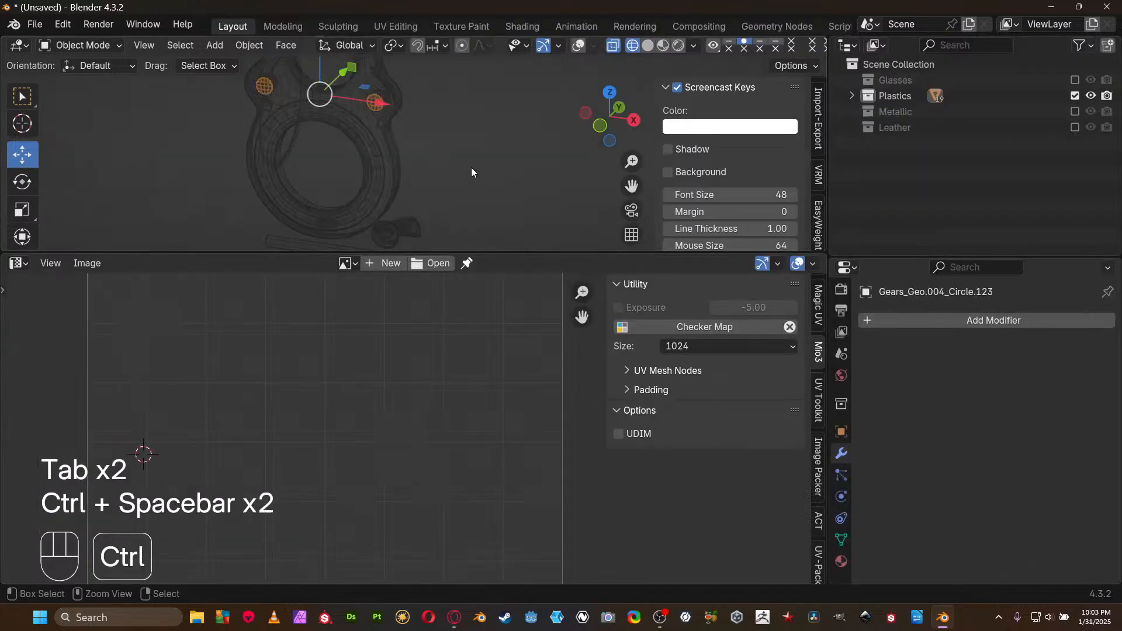
Isolate the two discs by hiding all unselected objects, and enter Edit Mode on them with solid shading
{"action": "key", "text": "KP_Decimal"}
{"action": "middle_click_drag", "start_coordinate": [471, 167], "coordinate": [257, 158]}
{"action": "scroll", "coordinate": [297, 229], "scroll_direction": "up", "scroll_amount": 6}
{"action": "middle_click_drag", "start_coordinate": [297, 229], "coordinate": [377, 282]}
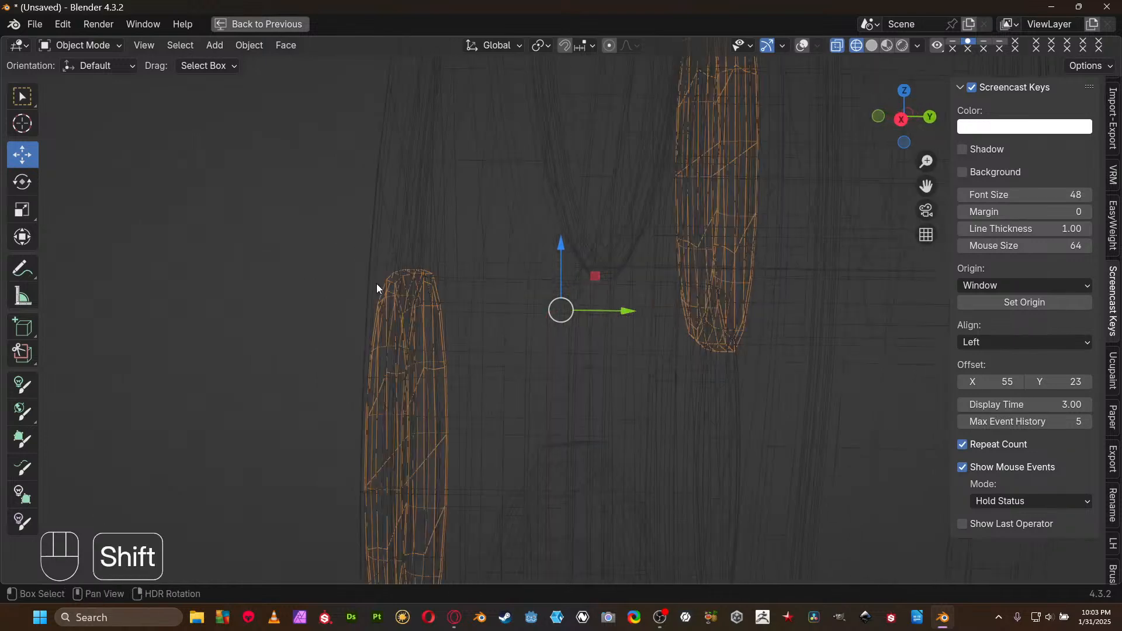
{"action": "key", "text": "shift+h"}
{"action": "key", "text": "Tab"}
{"action": "left_click", "coordinate": [561, 268]}
{"action": "key", "text": "shift+z"}
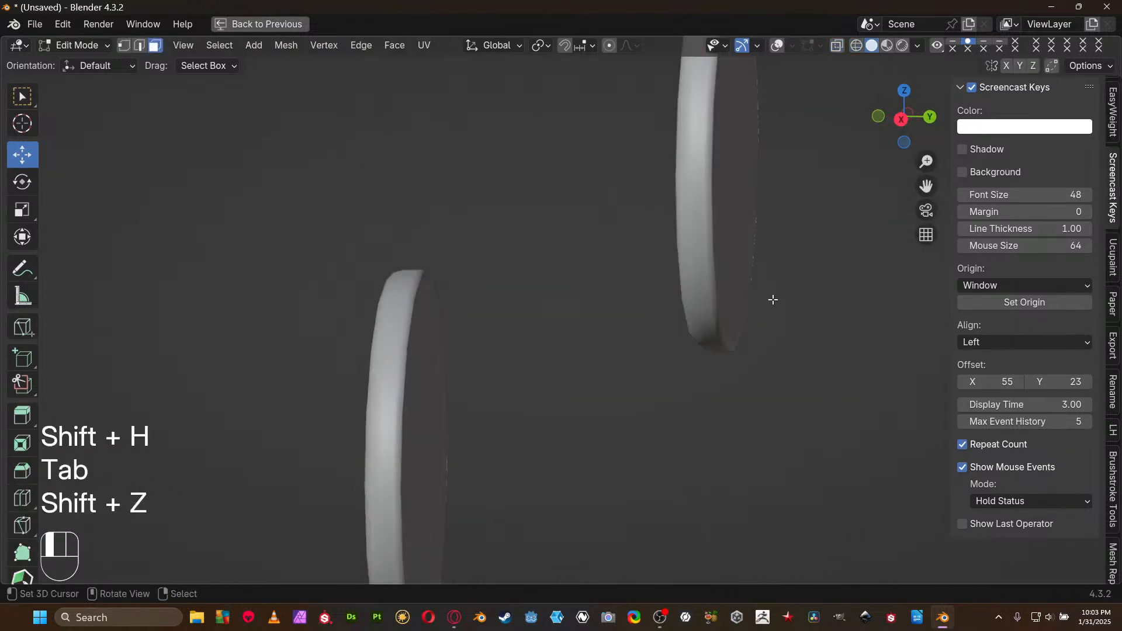
{"action": "key", "text": "Tab"}
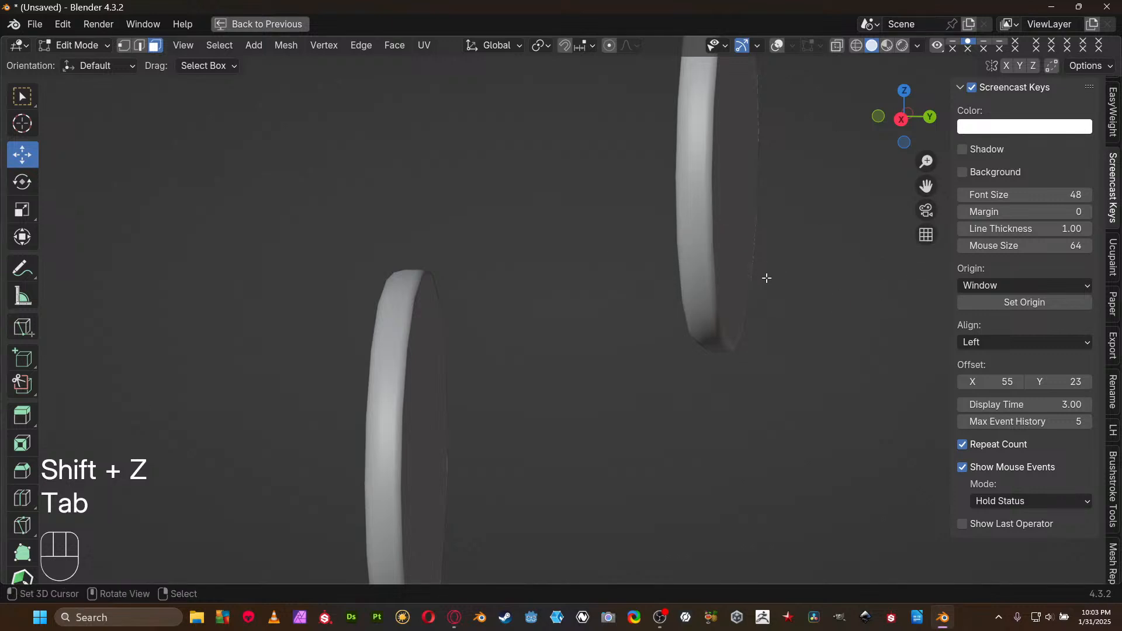
Show the overlays again and mark the edge loop around the flat back face of each disc as a seam
{"action": "key", "text": "z"}
{"action": "key", "text": "2"}
{"action": "left_click", "coordinate": [421, 283], "text": "alt"}
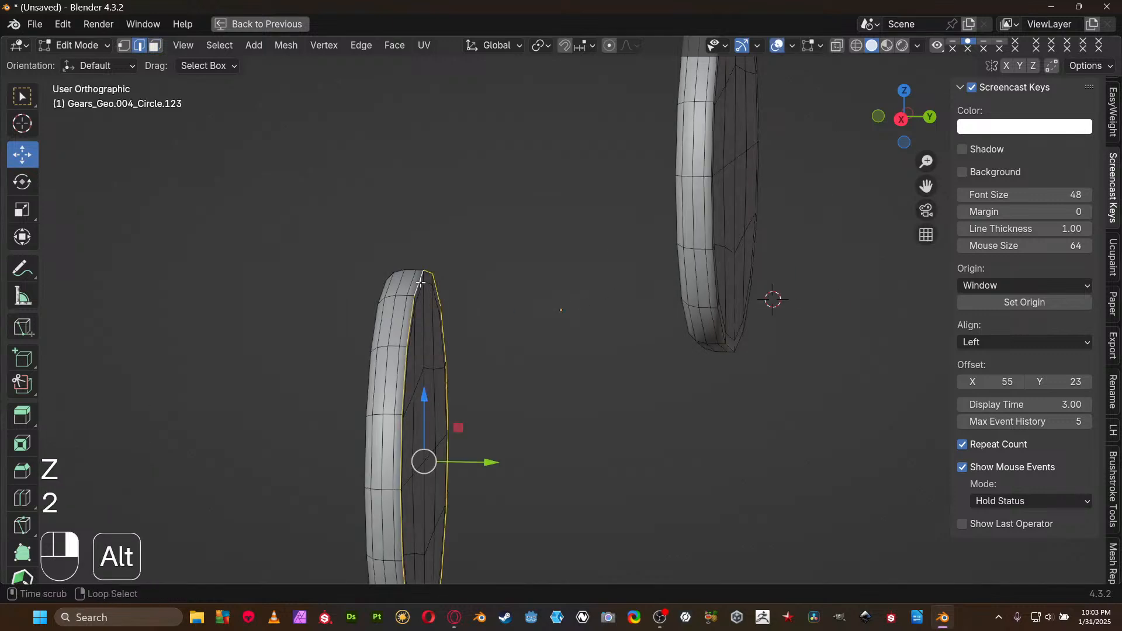
{"action": "middle_click_drag", "start_coordinate": [660, 253], "coordinate": [605, 299]}
{"action": "scroll", "coordinate": [614, 296], "scroll_direction": "down", "scroll_amount": 4}
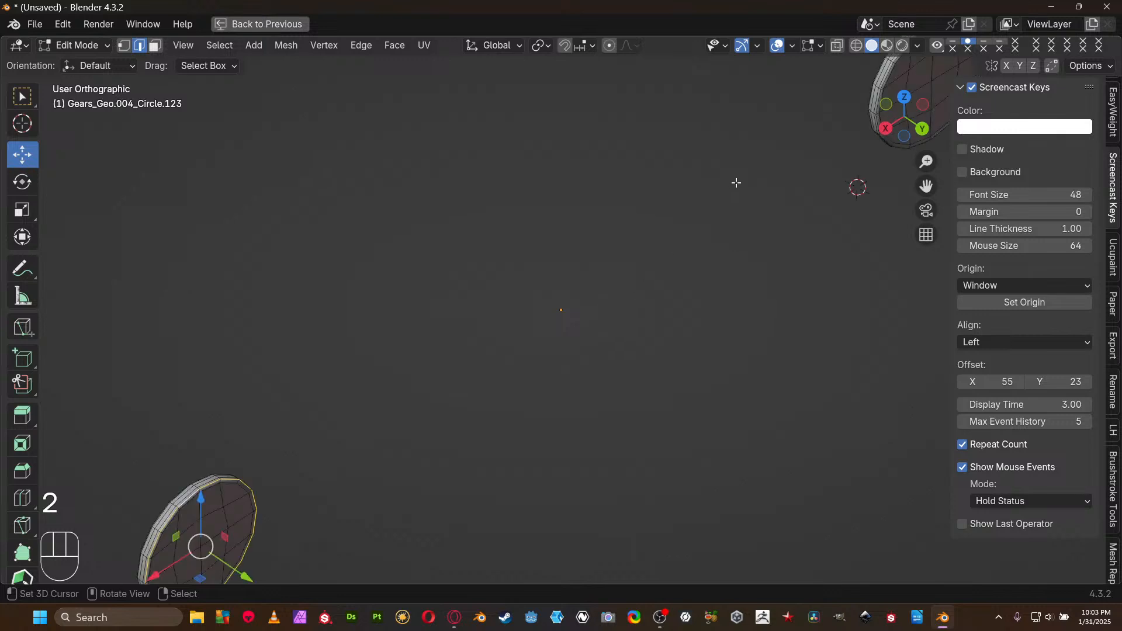
{"action": "scroll", "coordinate": [736, 182], "scroll_direction": "down", "scroll_amount": 4}
{"action": "middle_click_drag", "start_coordinate": [745, 174], "coordinate": [571, 348], "text": "shift"}
{"action": "scroll", "coordinate": [571, 348], "scroll_direction": "up", "scroll_amount": 10}
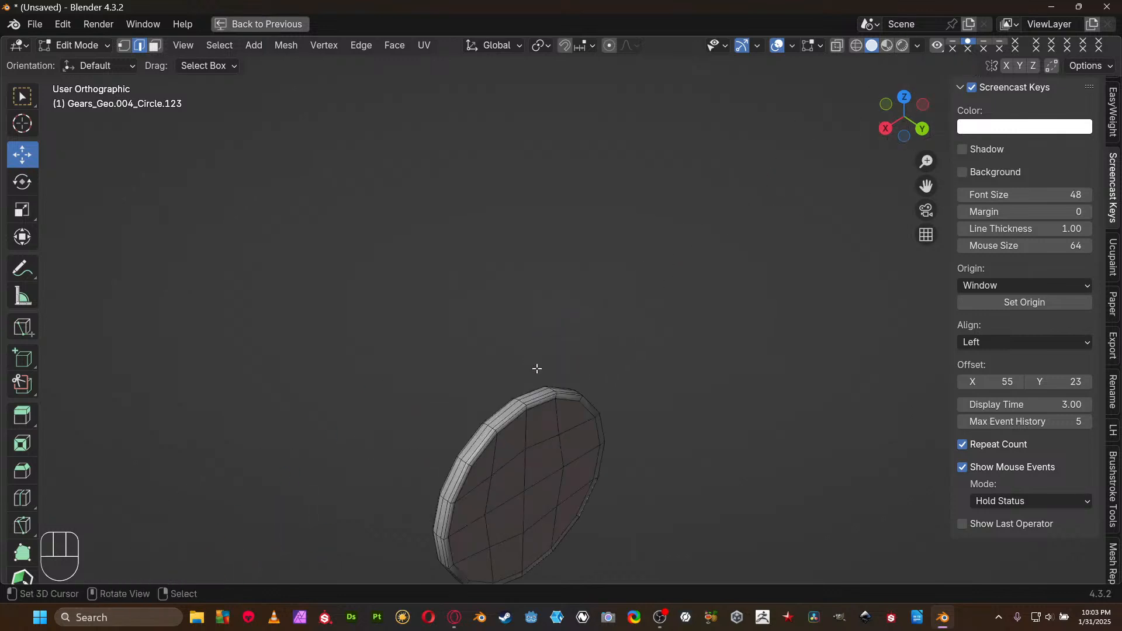
{"action": "key", "text": "ctrl+e"}
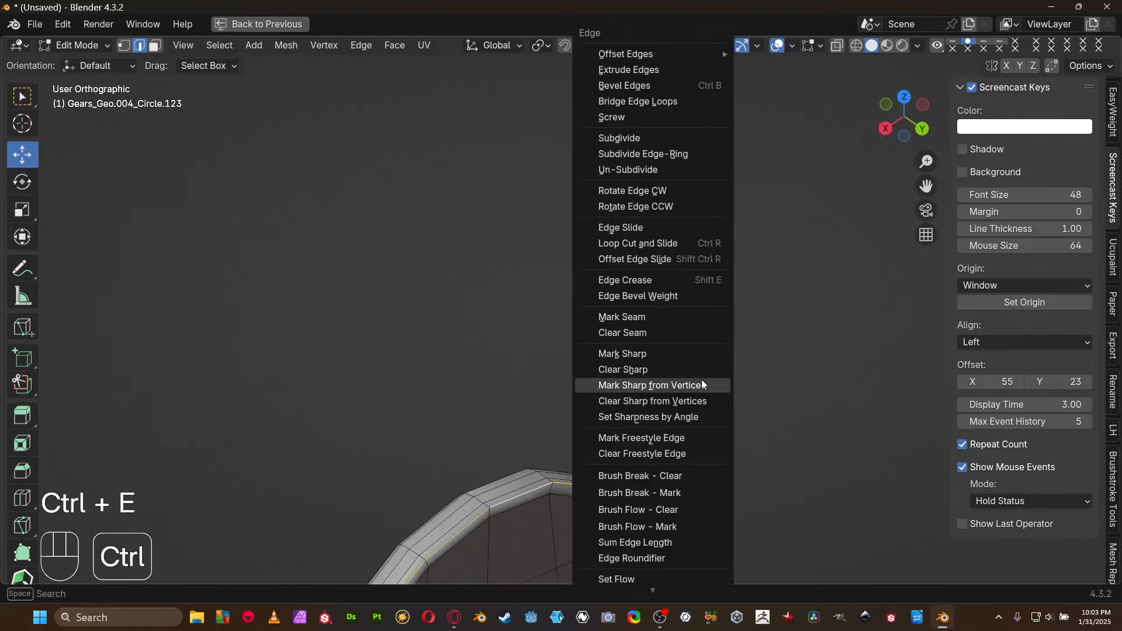
{"action": "left_click", "coordinate": [678, 316]}
Select the whole mesh of both discs and open the UV mapping options for unwrapping
{"action": "key", "text": "a"}
{"action": "left_click", "coordinate": [478, 345]}
{"action": "scroll", "coordinate": [473, 369], "scroll_direction": "down", "scroll_amount": 6}
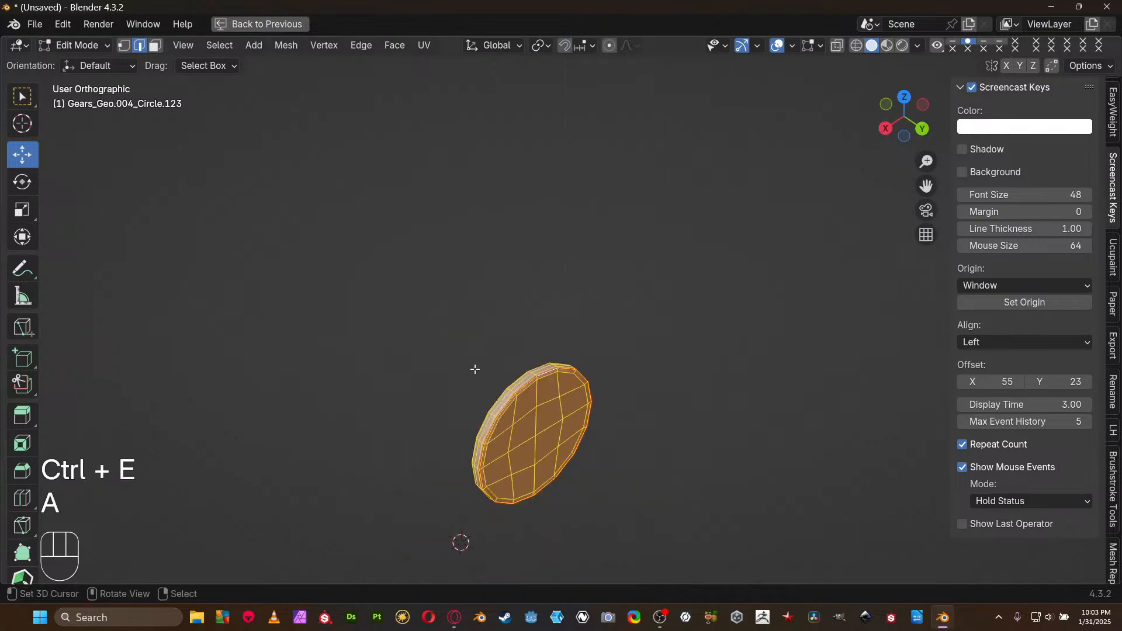
{"action": "middle_click_drag", "start_coordinate": [451, 388], "coordinate": [641, 366]}
{"action": "key", "text": "ctrl+space"}
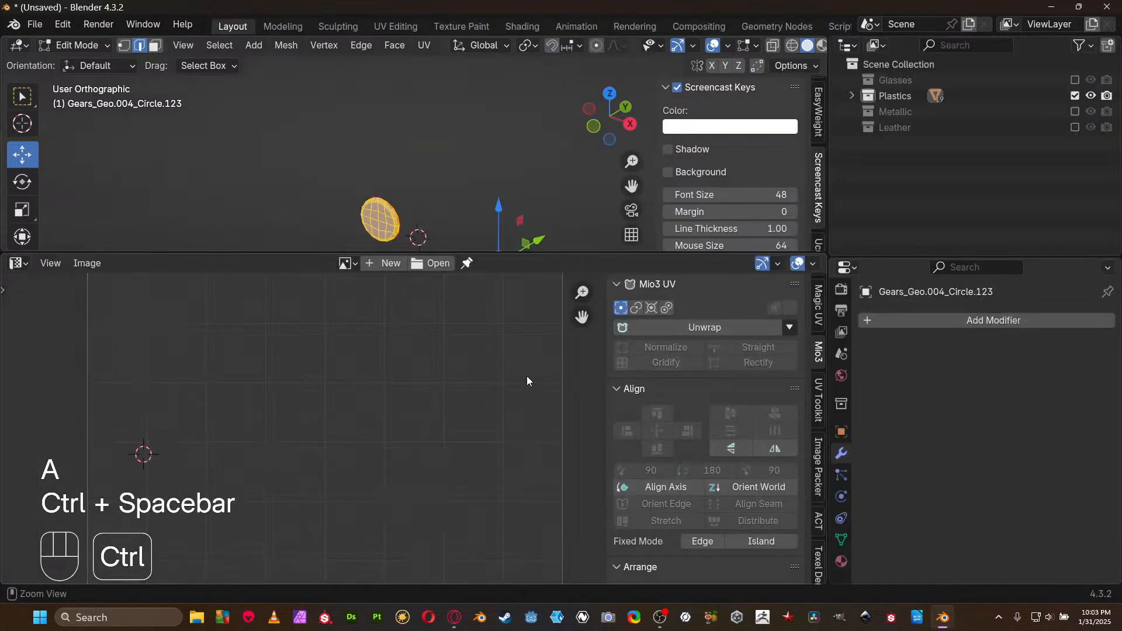
{"action": "key", "text": "u"}
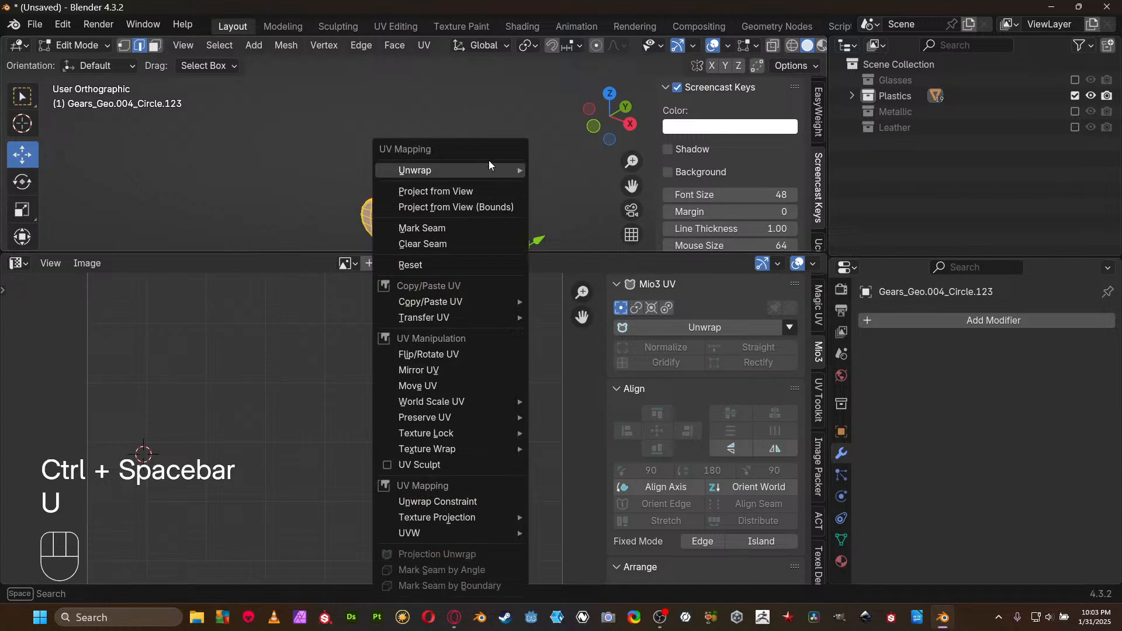
Unwrap the selected disc meshes with the Minimum Stretch method and view the UV layout
{"action": "mouse_move", "coordinate": [496, 170]}
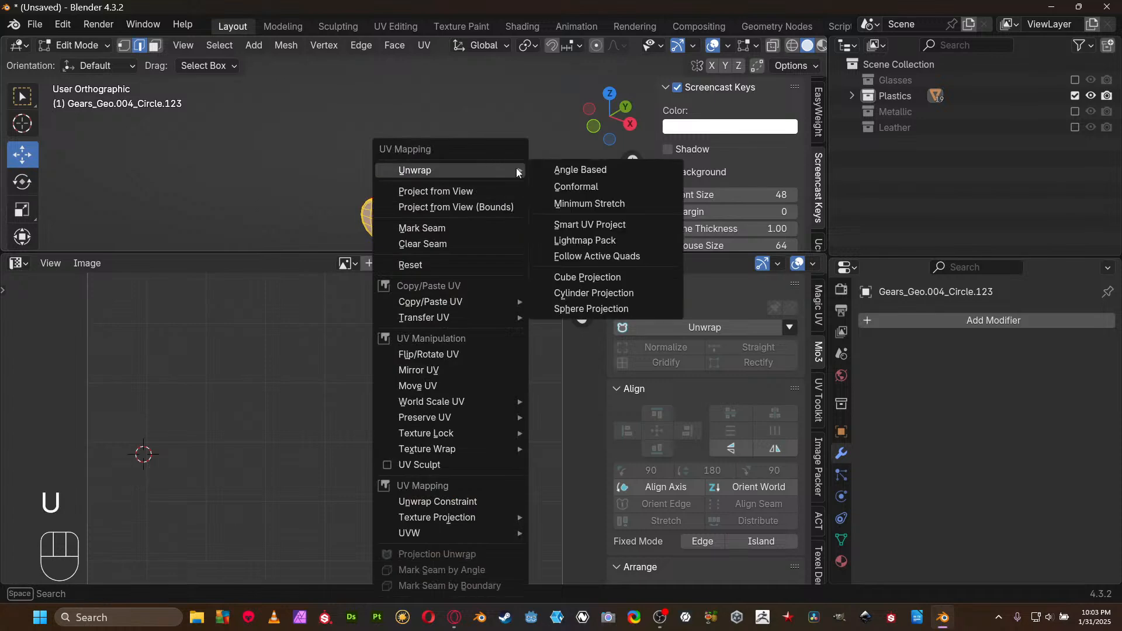
{"action": "left_click", "coordinate": [583, 203]}
{"action": "key", "text": "ctrl+space"}
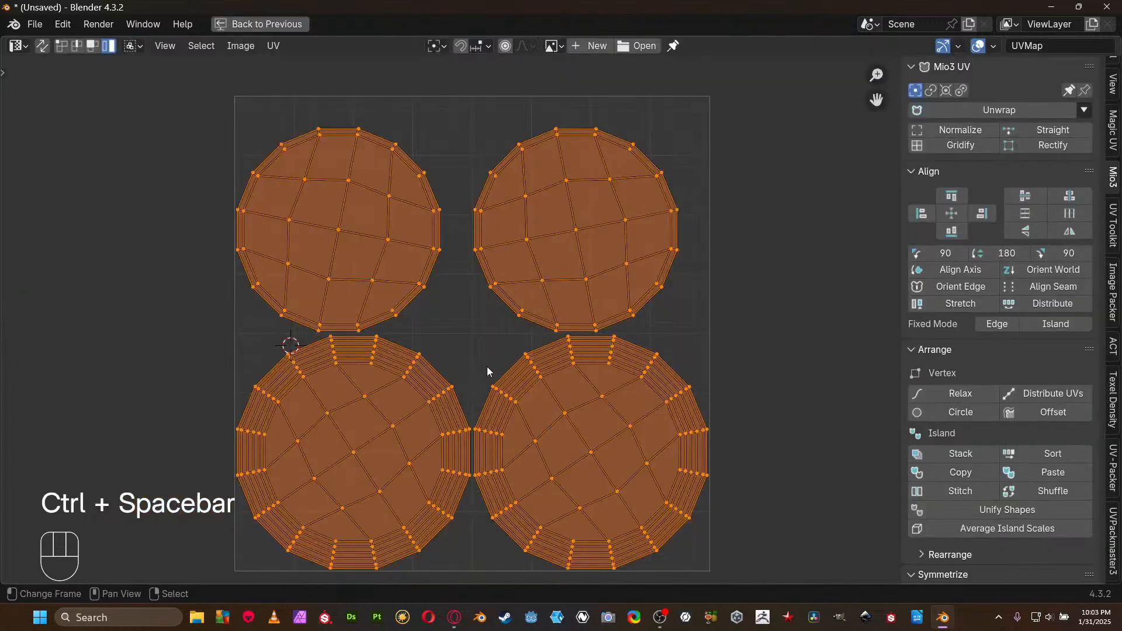
{"action": "key", "text": "ctrl+space"}
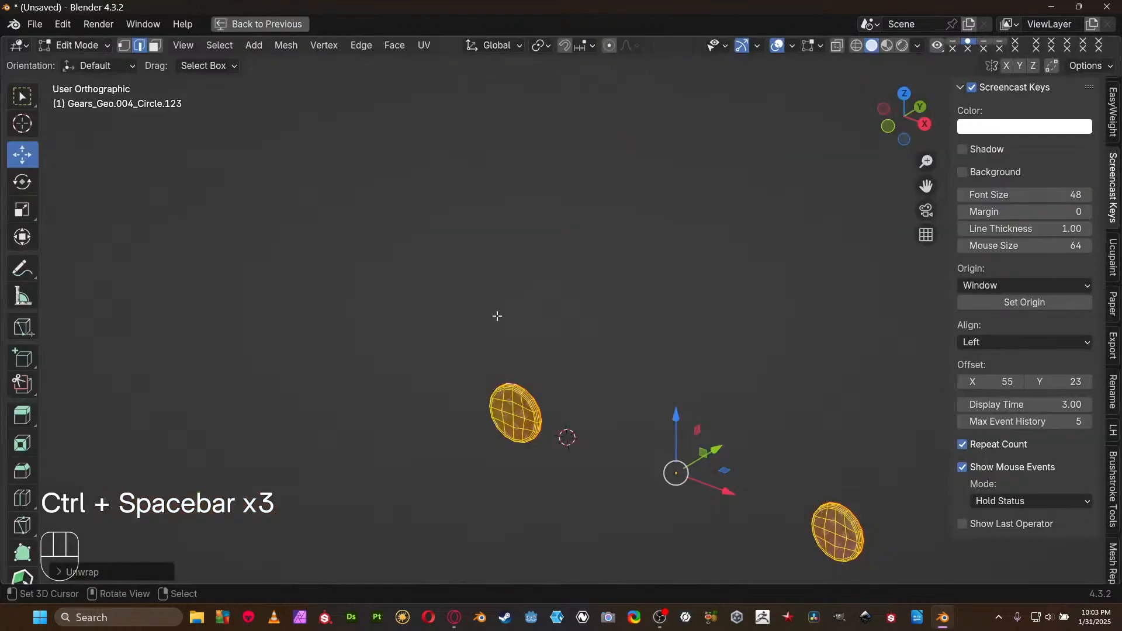
Deselect a matching front face on each disc and locate those faces in the UV layout to determine island orientation
{"action": "middle_click_drag", "start_coordinate": [496, 316], "coordinate": [573, 278], "text": "alt"}
{"action": "middle_click_drag", "start_coordinate": [548, 324], "coordinate": [438, 282], "text": "shift"}
{"action": "key", "text": "3"}
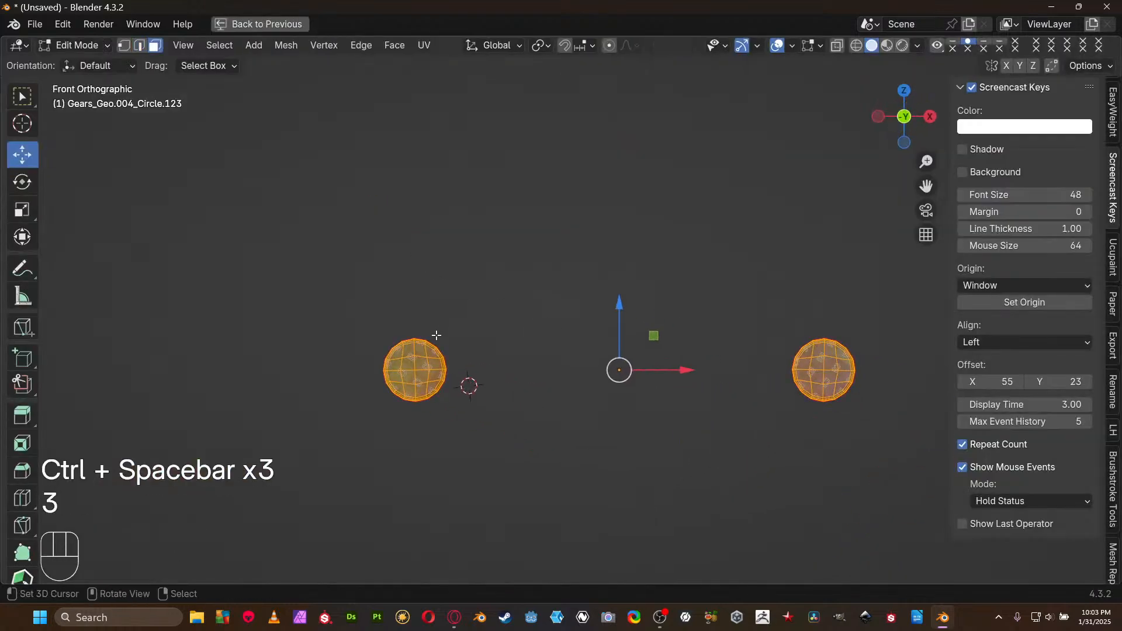
{"action": "middle_click_drag", "start_coordinate": [421, 391], "coordinate": [425, 351], "text": "shift"}
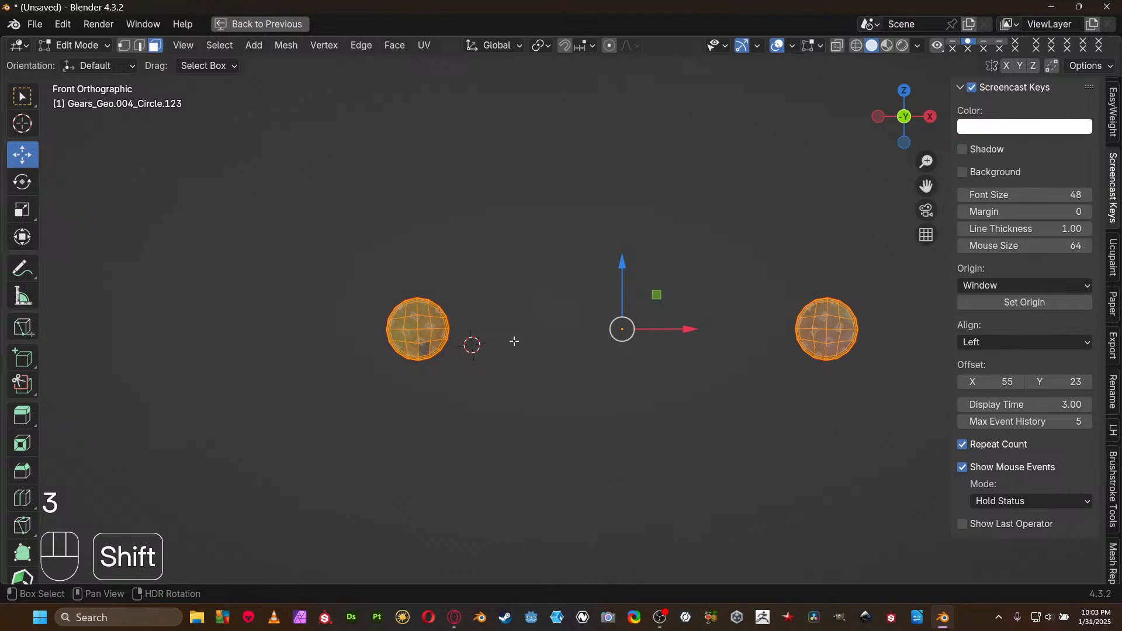
{"action": "key", "text": "ctrl+space"}
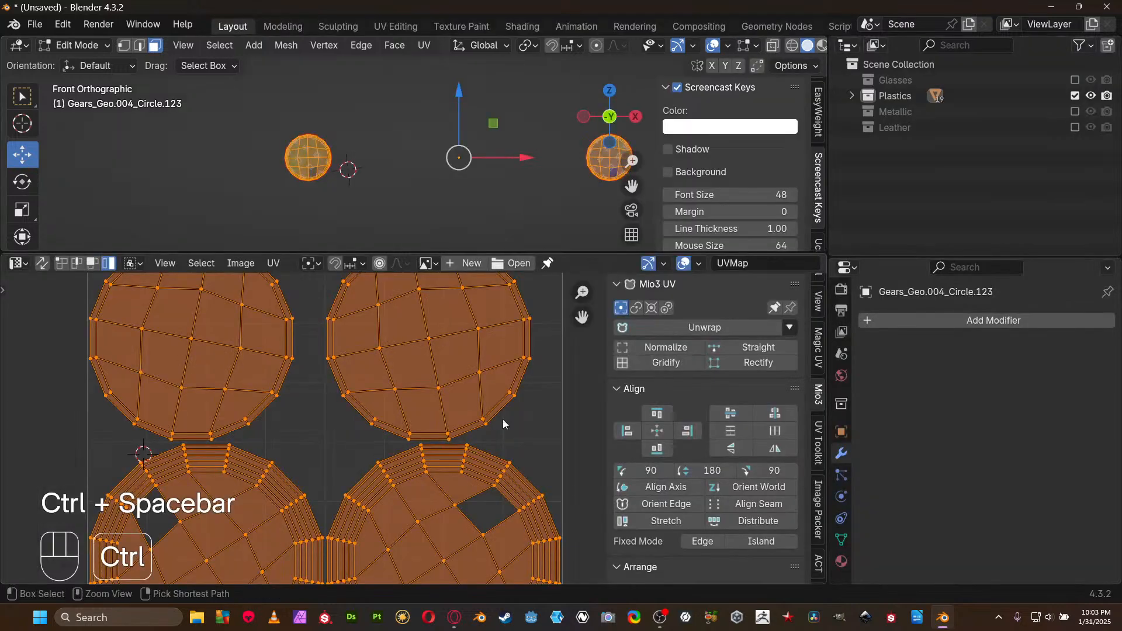
{"action": "key", "text": "ctrl+space"}
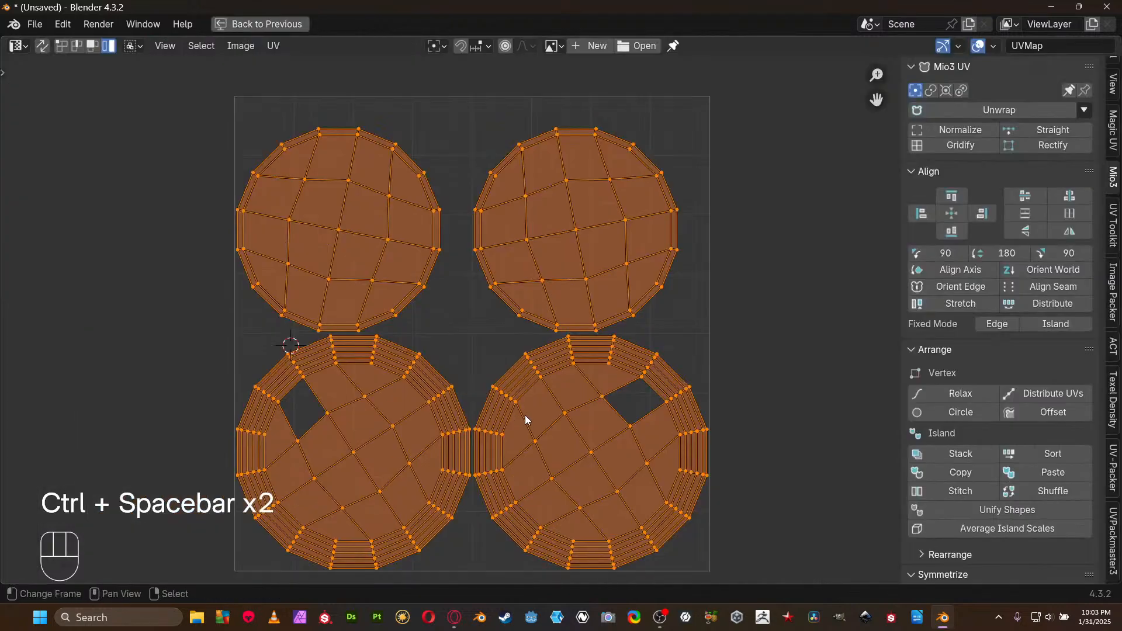
{"action": "key", "text": "ctrl+space"}
Rotate the lower-left UV island about -147° and the lower-right one about 124° to straighten their grids
{"action": "key", "text": "a"}
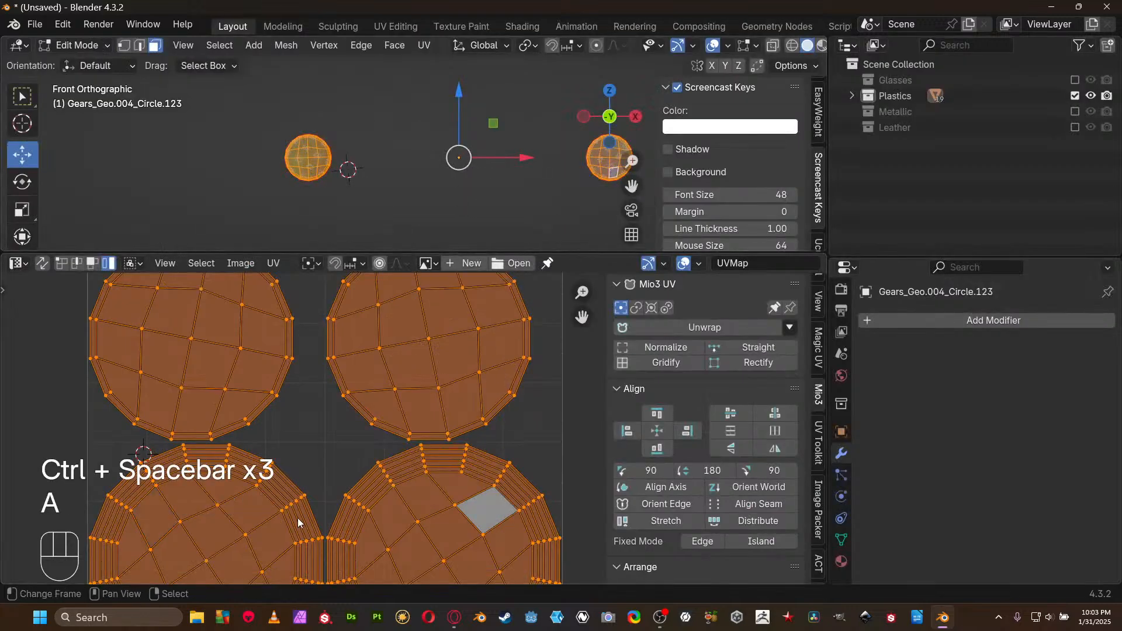
{"action": "left_click", "coordinate": [259, 514]}
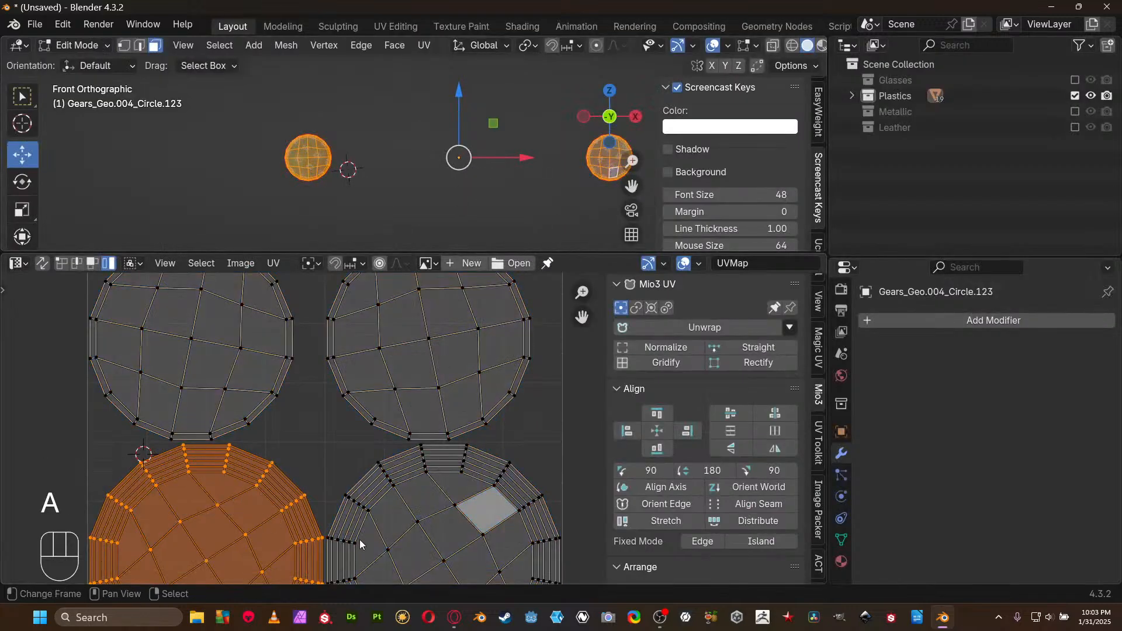
{"action": "key", "text": "r"}
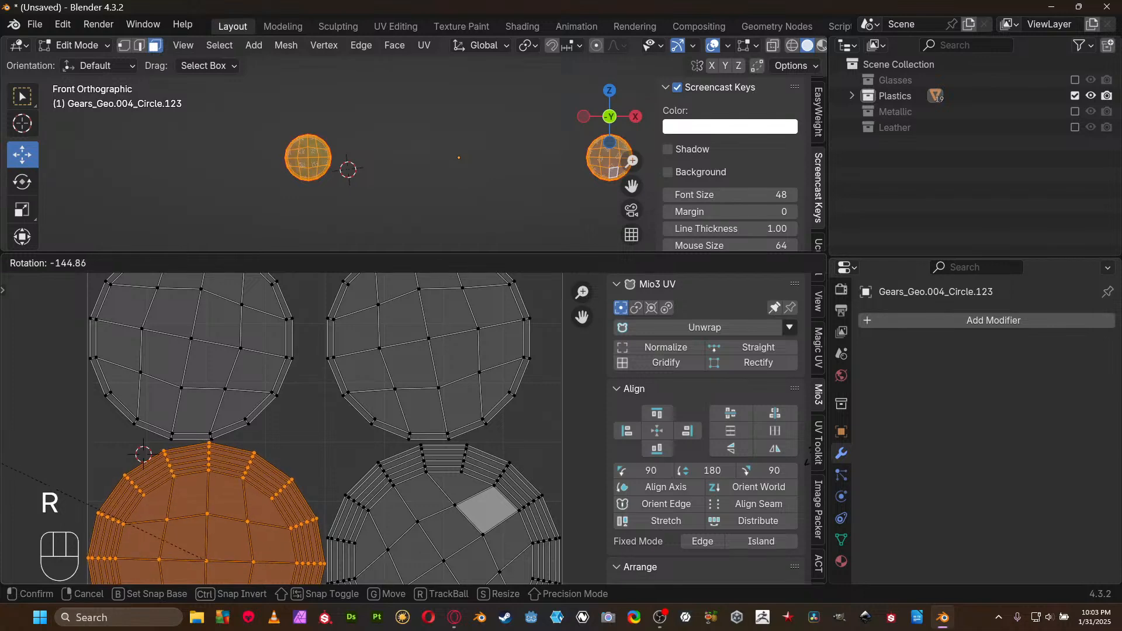
{"action": "key", "text": "Return"}
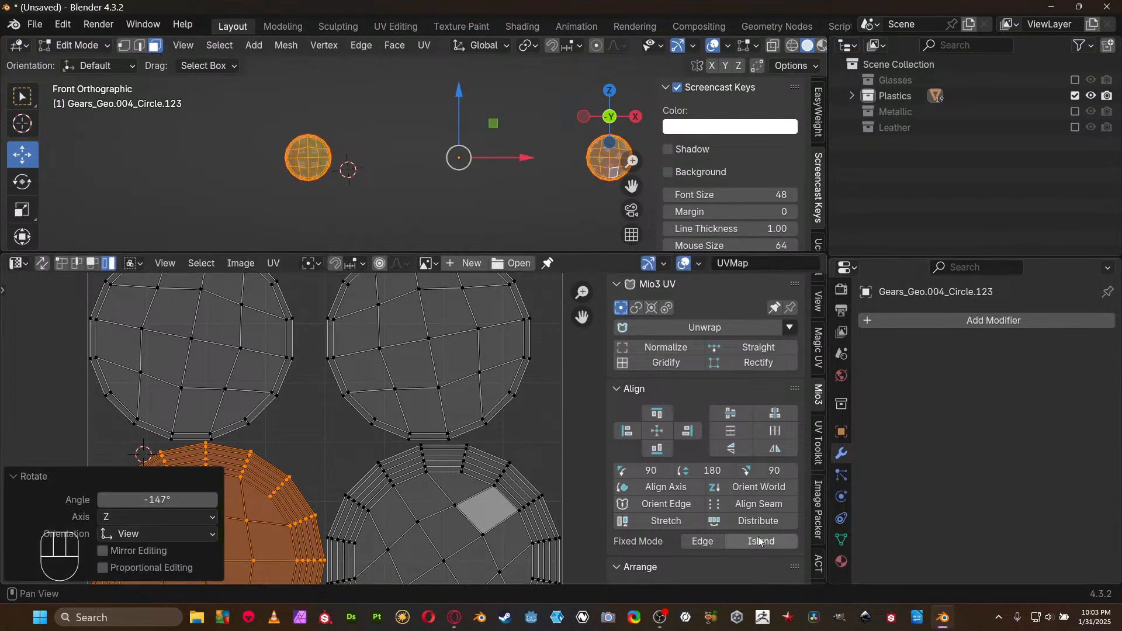
{"action": "left_click", "coordinate": [462, 526]}
{"action": "key", "text": "r"}
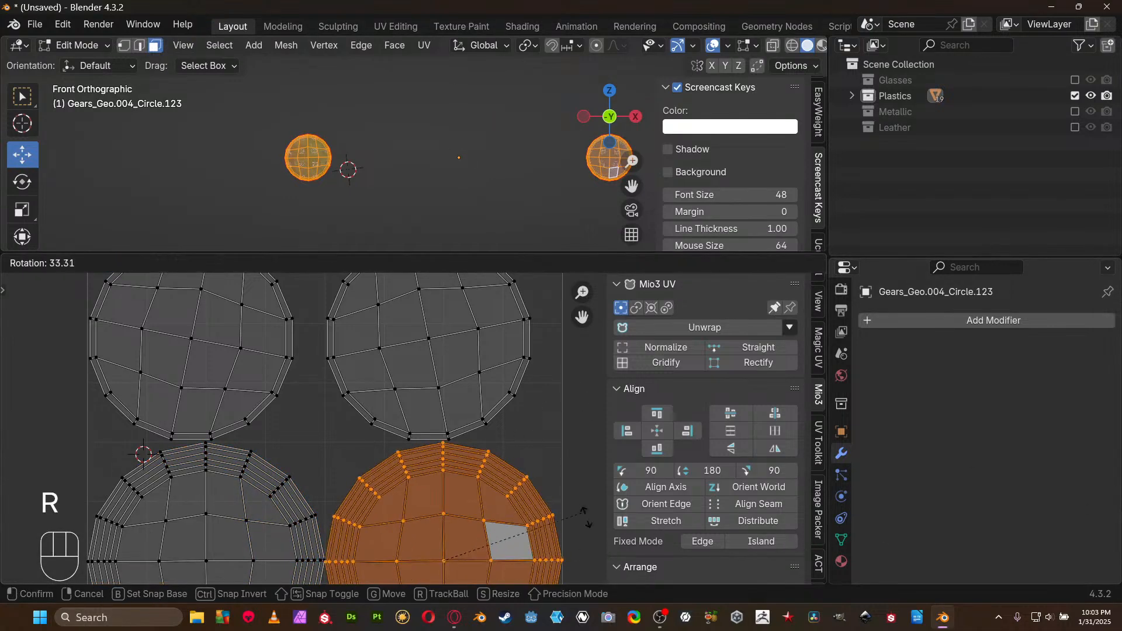
{"action": "left_click", "coordinate": [493, 402]}
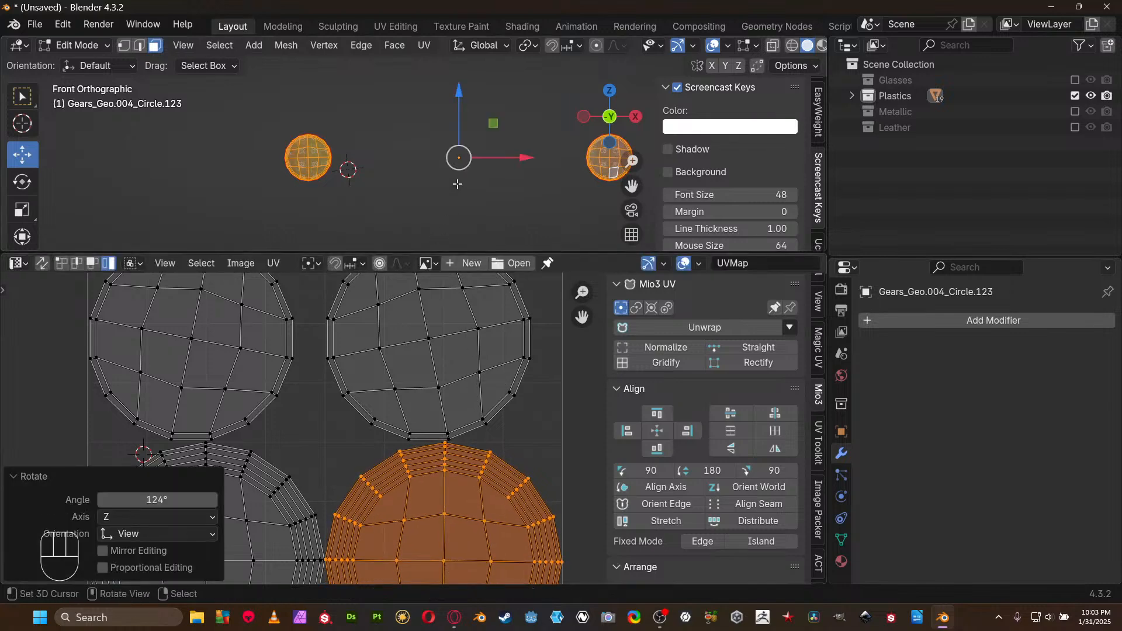
Rotate the two smaller upper UV islands until their grid lines run straight, turning the upper-right one by about 11°
{"action": "key", "text": "ctrl+space"}
{"action": "left_click", "coordinate": [655, 264]}
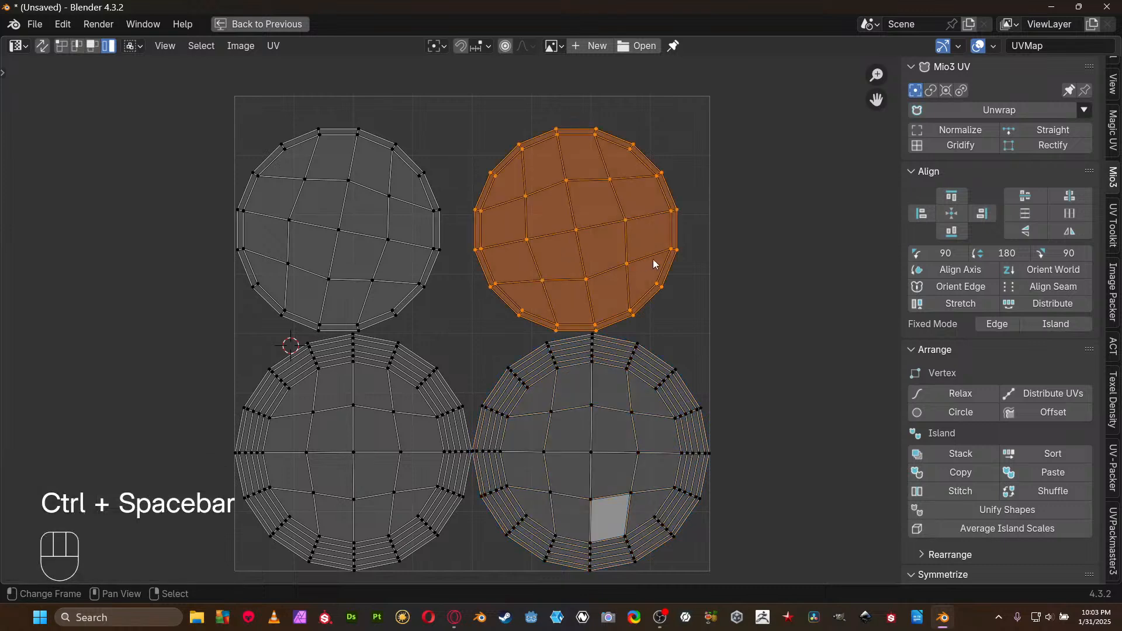
{"action": "key", "text": "r"}
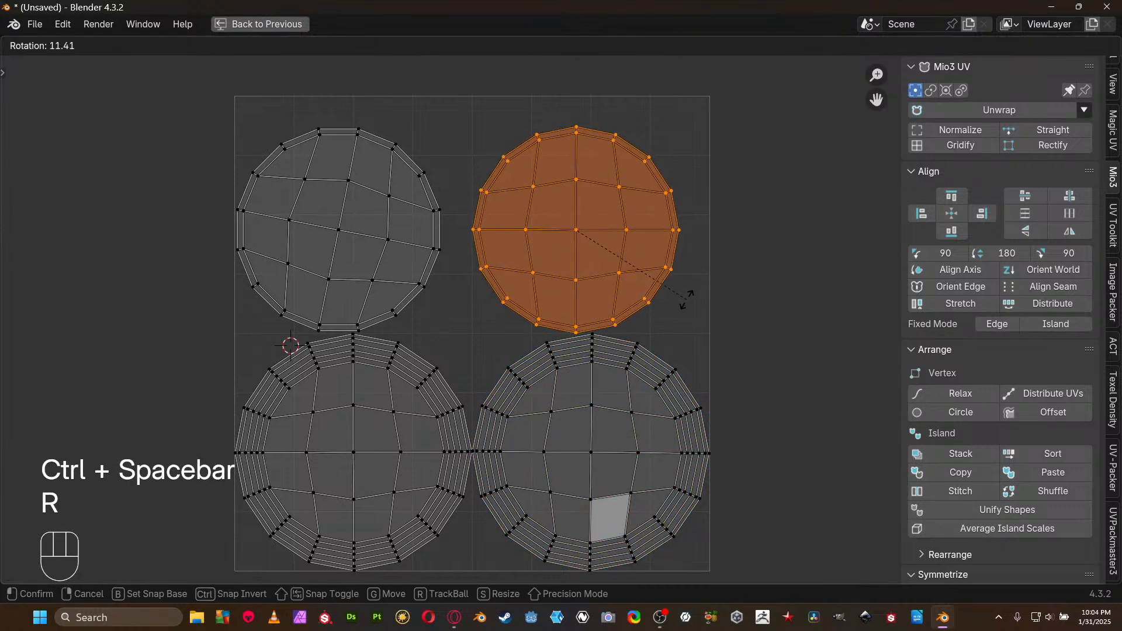
{"action": "left_click", "coordinate": [687, 299]}
{"action": "left_click", "coordinate": [447, 258]}
{"action": "key", "text": "r"}
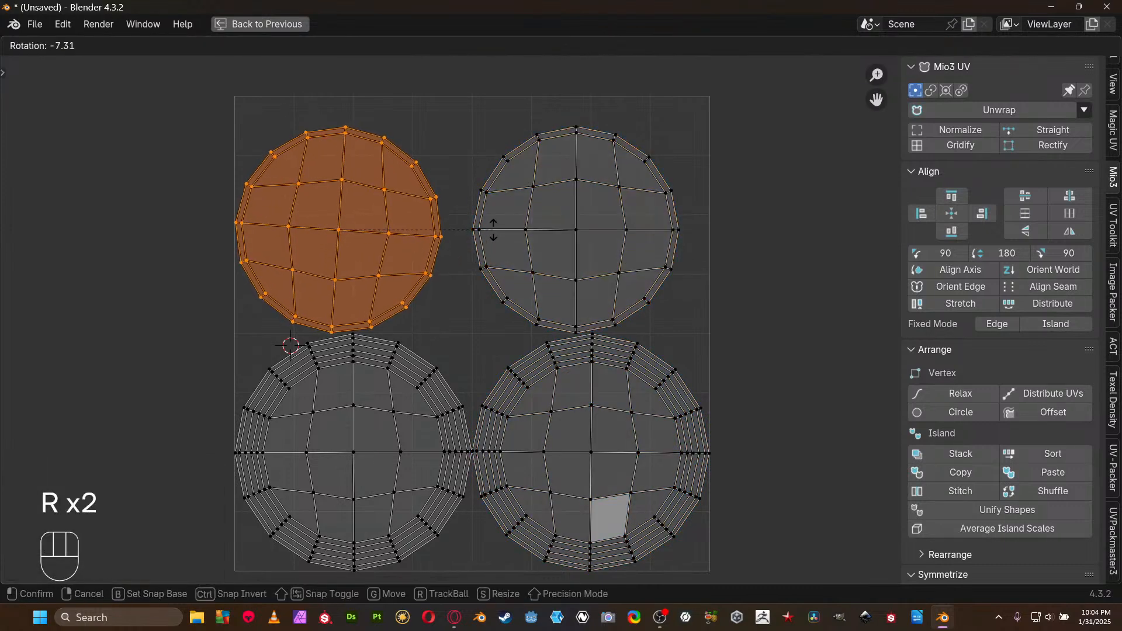
{"action": "left_click", "coordinate": [499, 219]}
Average the scale of all UV islands and pack them into the UV square
{"action": "key", "text": "a"}
{"action": "key", "text": "ctrl+a"}
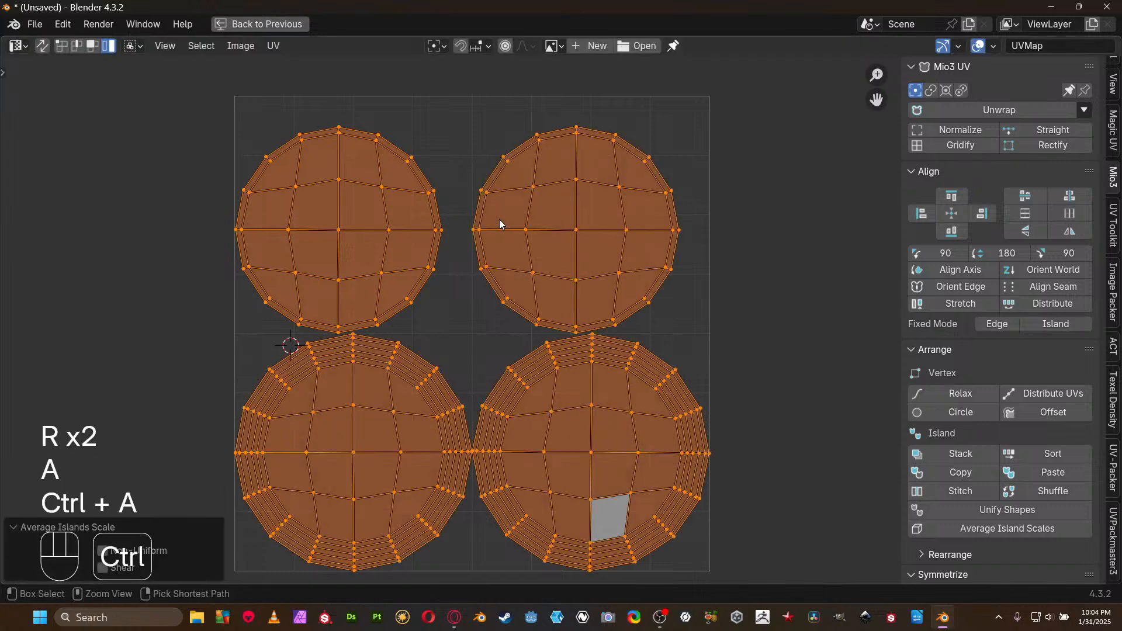
{"action": "key", "text": "ctrl+p"}
{"action": "key", "text": "Return"}
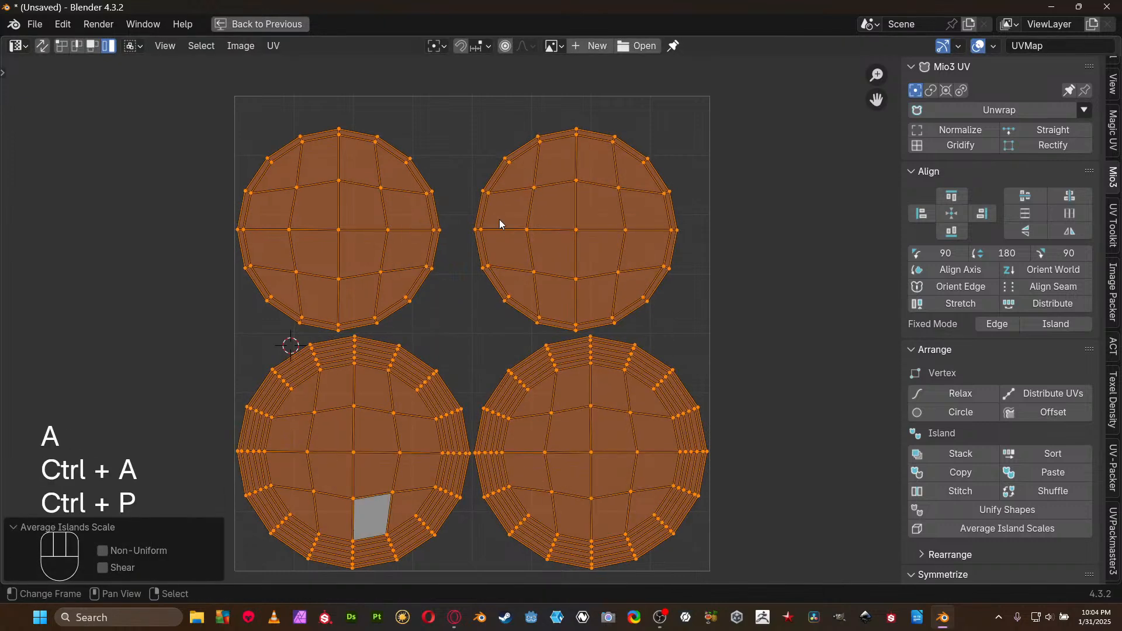
Leave mesh editing and inspect the checker texture on both discs from another angle
{"action": "key", "text": "ctrl+space"}
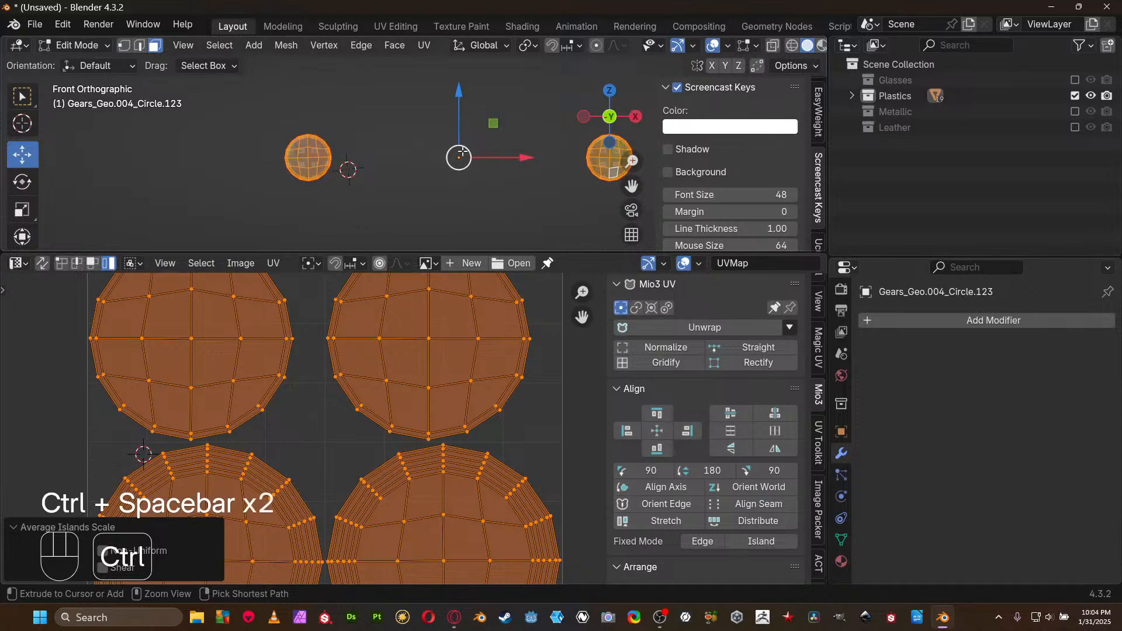
{"action": "key", "text": "ctrl+space"}
{"action": "key", "text": "Tab"}
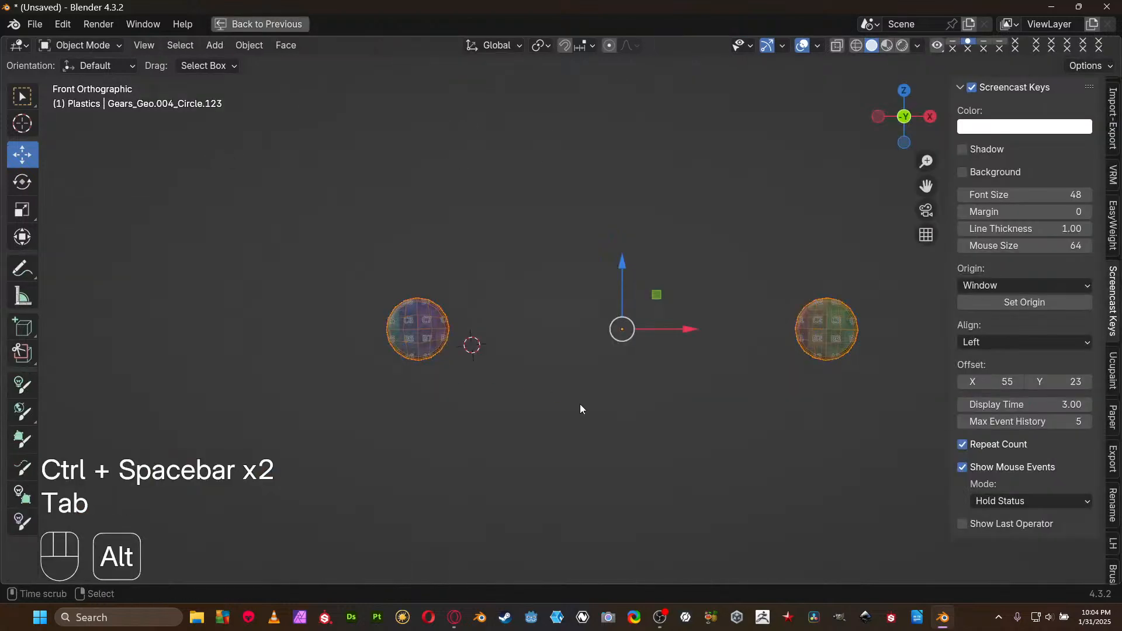
{"action": "middle_click_drag", "start_coordinate": [581, 408], "coordinate": [409, 361]}
{"action": "scroll", "coordinate": [274, 418], "scroll_direction": "up", "scroll_amount": 3}
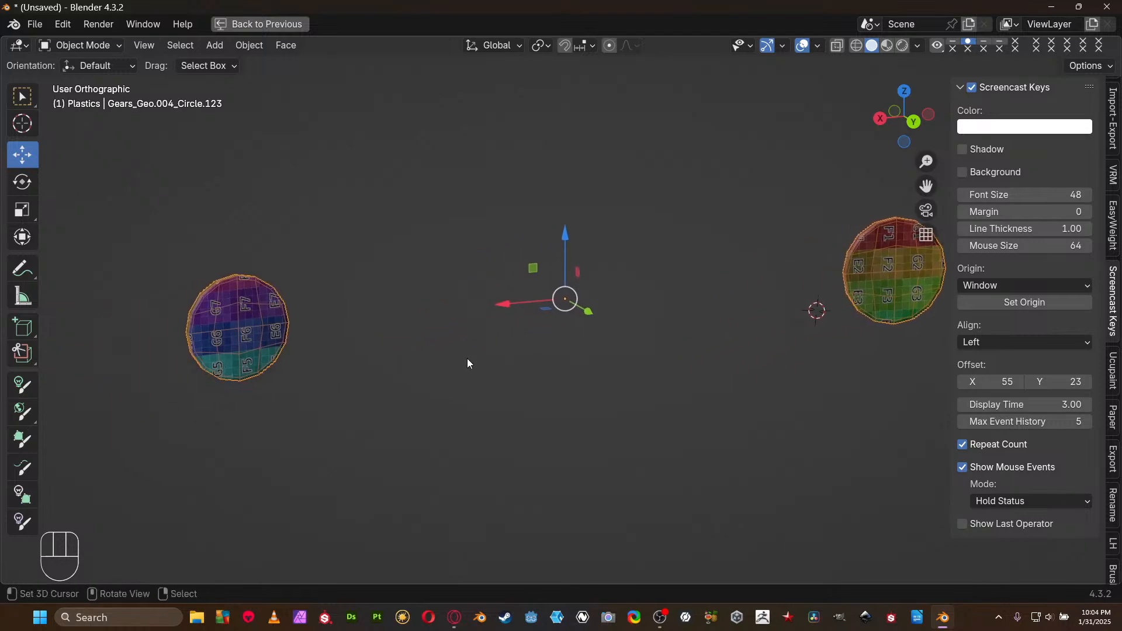
Unhide all objects, then isolate the top cap frame and enter Edit Mode on it
{"action": "key", "text": "alt+h"}
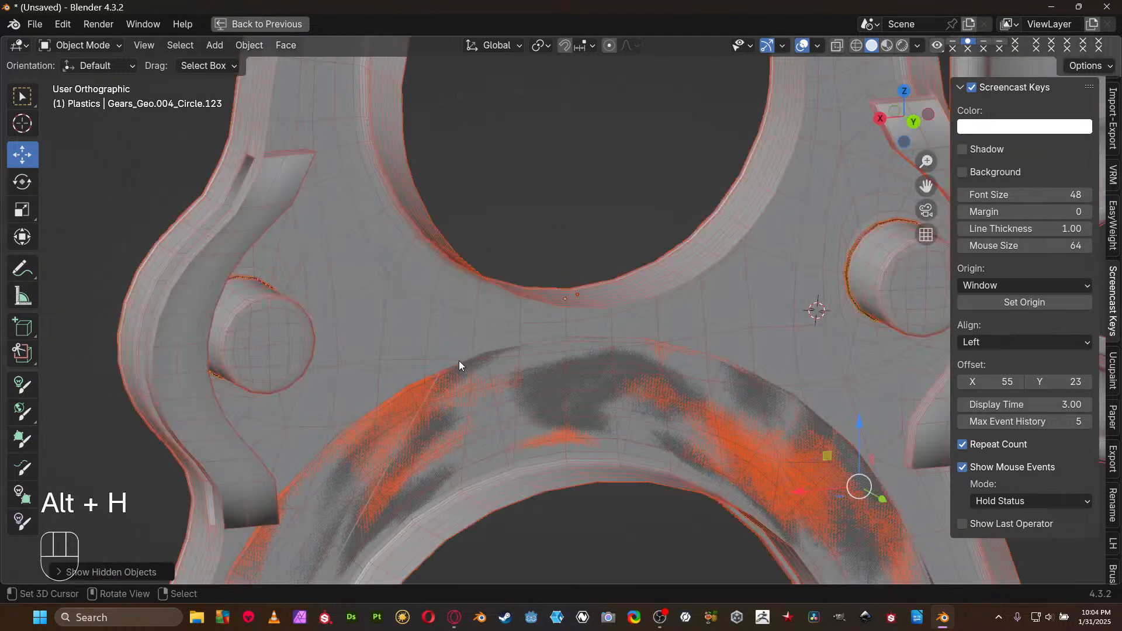
{"action": "scroll", "coordinate": [546, 320], "scroll_direction": "down", "scroll_amount": 8}
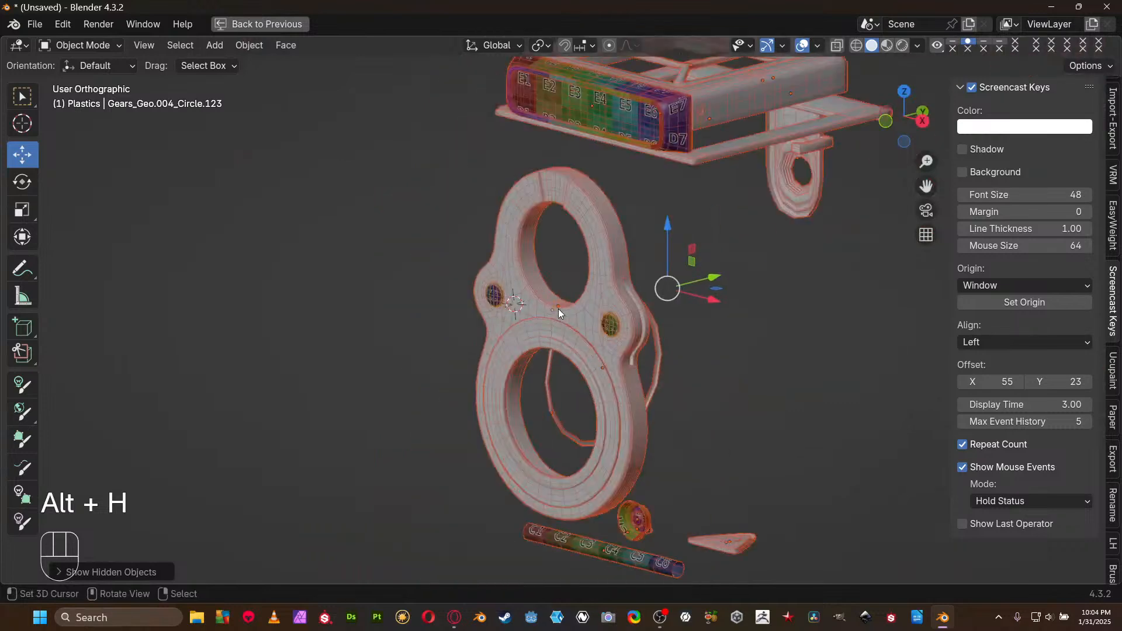
{"action": "middle_click_drag", "start_coordinate": [558, 310], "coordinate": [461, 328], "text": "shift"}
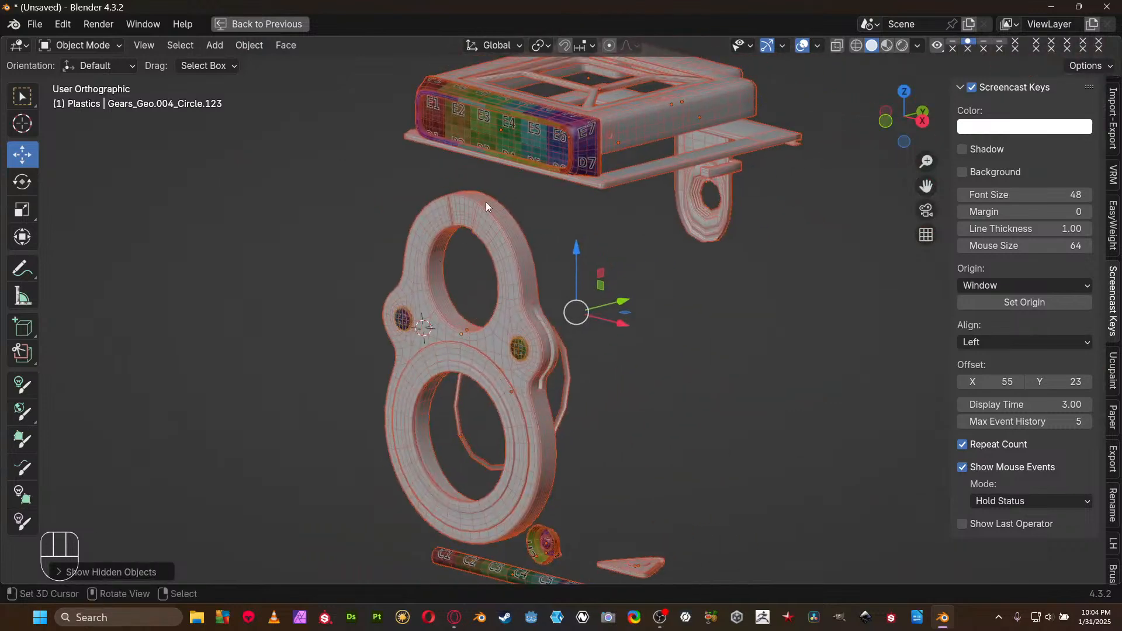
{"action": "left_click", "coordinate": [661, 103]}
{"action": "left_click", "coordinate": [672, 110]}
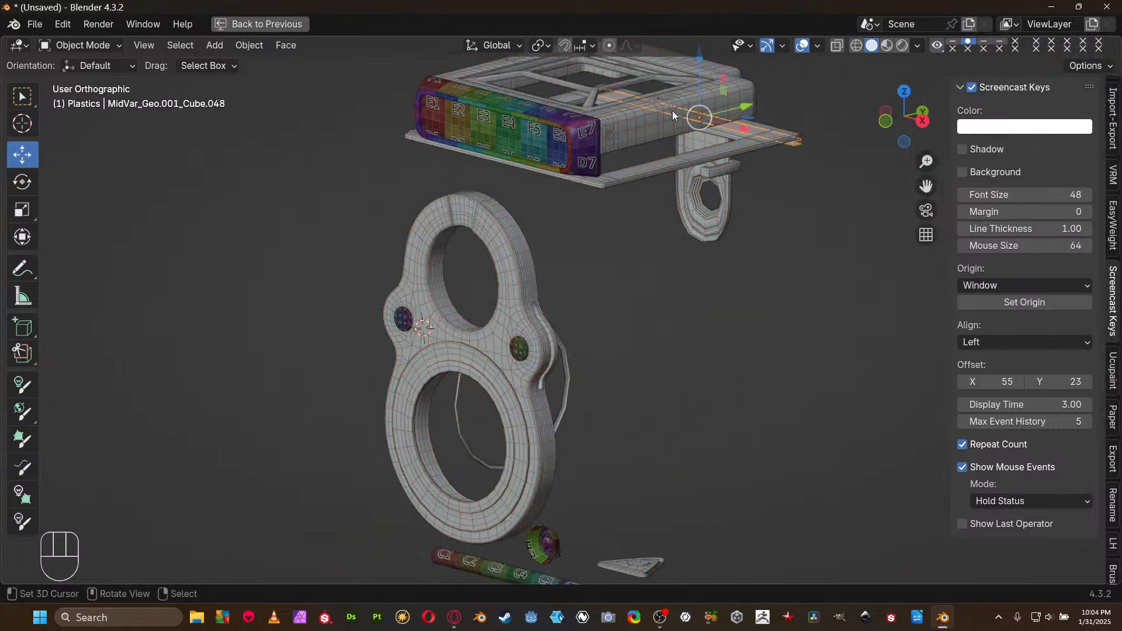
{"action": "left_click", "coordinate": [646, 140]}
{"action": "key", "text": "shift+h"}
{"action": "key", "text": "Tab"}
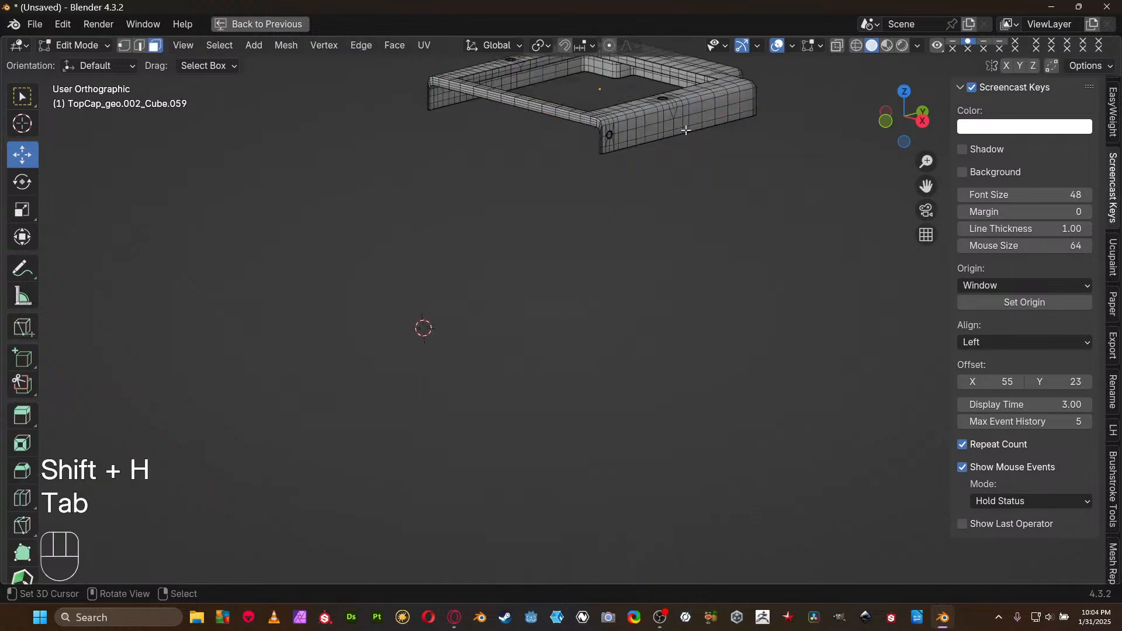
Mark a seam along the inner rim edge loop of the round recess on the top cap's side wall near the corner
{"action": "key", "text": "ctrl+space"}
{"action": "key", "text": "ctrl+space"}
{"action": "middle_click_drag", "start_coordinate": [474, 203], "coordinate": [463, 449], "text": "shift"}
{"action": "scroll", "coordinate": [464, 450], "scroll_direction": "up", "scroll_amount": 2}
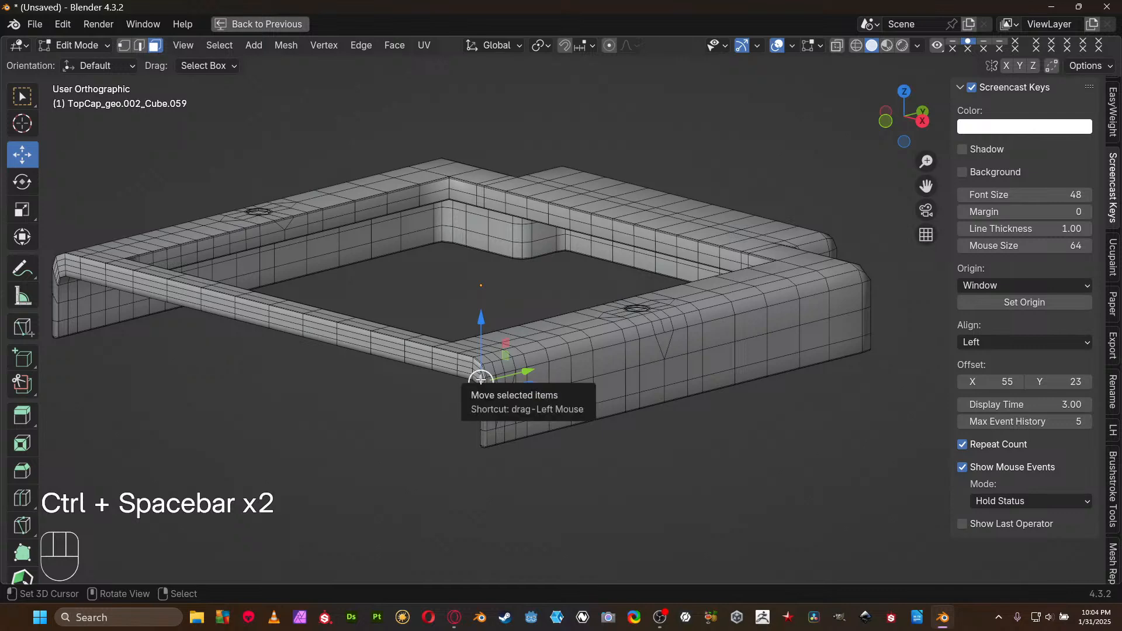
{"action": "key", "text": "KP_Decimal"}
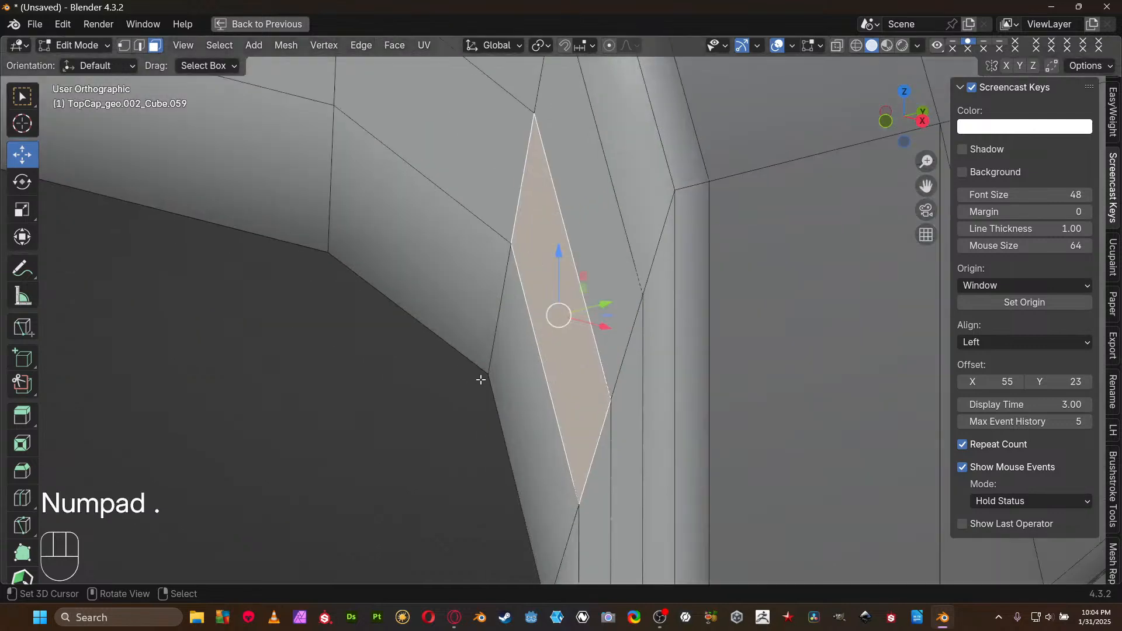
{"action": "scroll", "coordinate": [364, 287], "scroll_direction": "down", "scroll_amount": 5}
{"action": "middle_click_drag", "start_coordinate": [386, 298], "coordinate": [523, 320]}
{"action": "middle_click_drag", "start_coordinate": [690, 408], "coordinate": [563, 328], "text": "shift"}
{"action": "scroll", "coordinate": [563, 328], "scroll_direction": "up", "scroll_amount": 4}
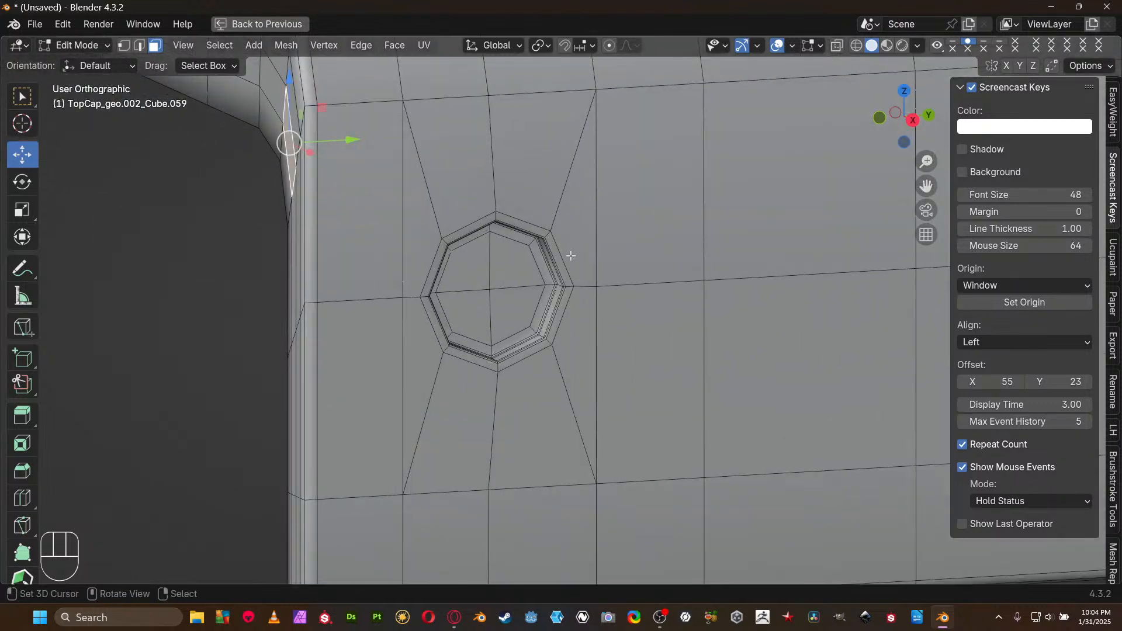
{"action": "middle_click_drag", "start_coordinate": [570, 256], "coordinate": [606, 272]}
{"action": "scroll", "coordinate": [490, 342], "scroll_direction": "up", "scroll_amount": 6}
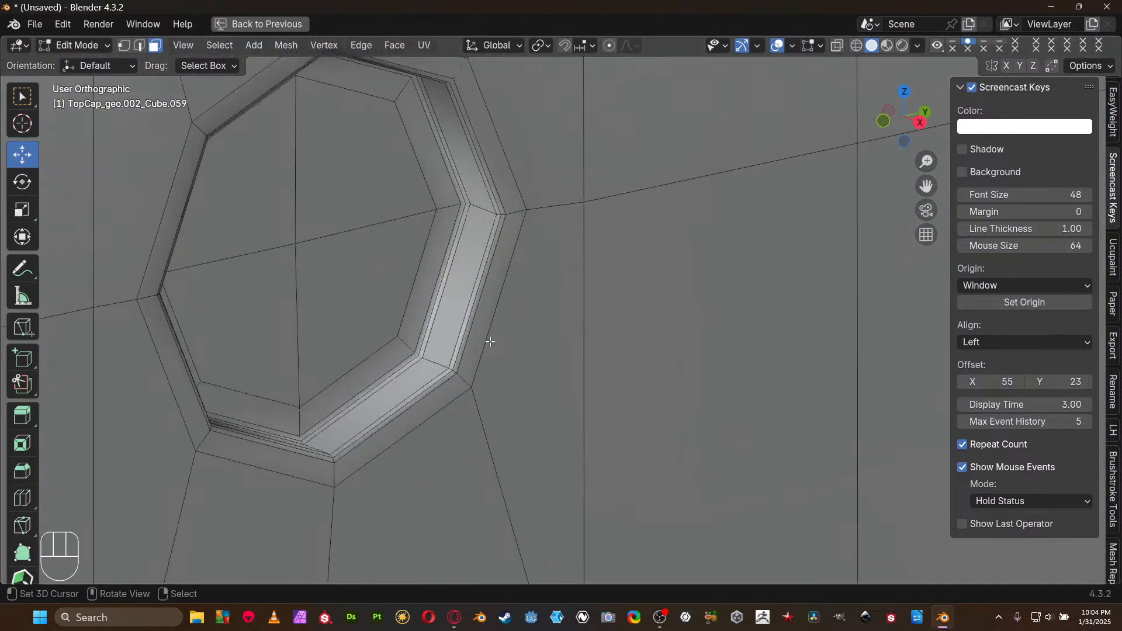
{"action": "key", "text": "2"}
{"action": "left_click", "coordinate": [471, 301], "text": "alt"}
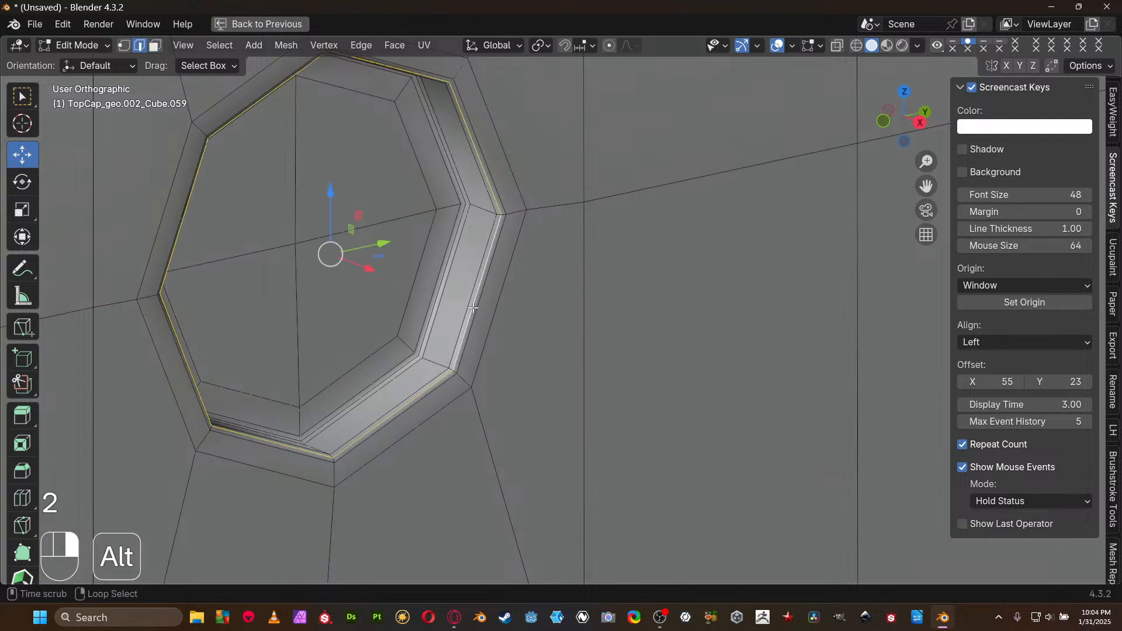
{"action": "key", "text": "ctrl+e"}
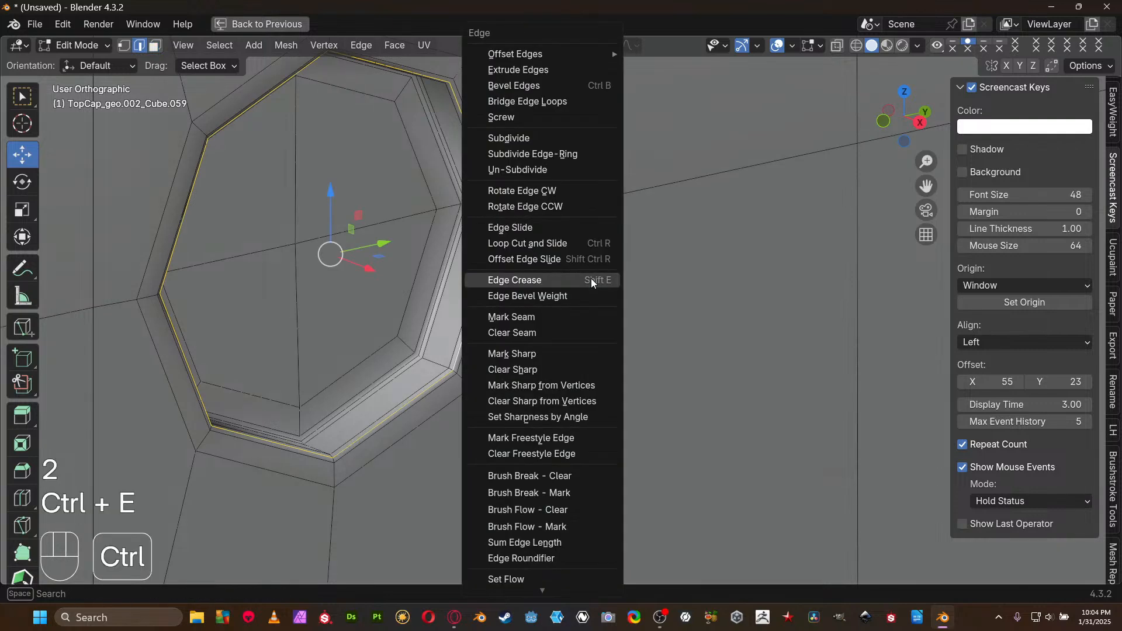
{"action": "left_click", "coordinate": [569, 317]}
Mark seams along the inner rim edge loops of the two round recesses on the top cap's opposite upper faces
{"action": "scroll", "coordinate": [569, 318], "scroll_direction": "down", "scroll_amount": 6}
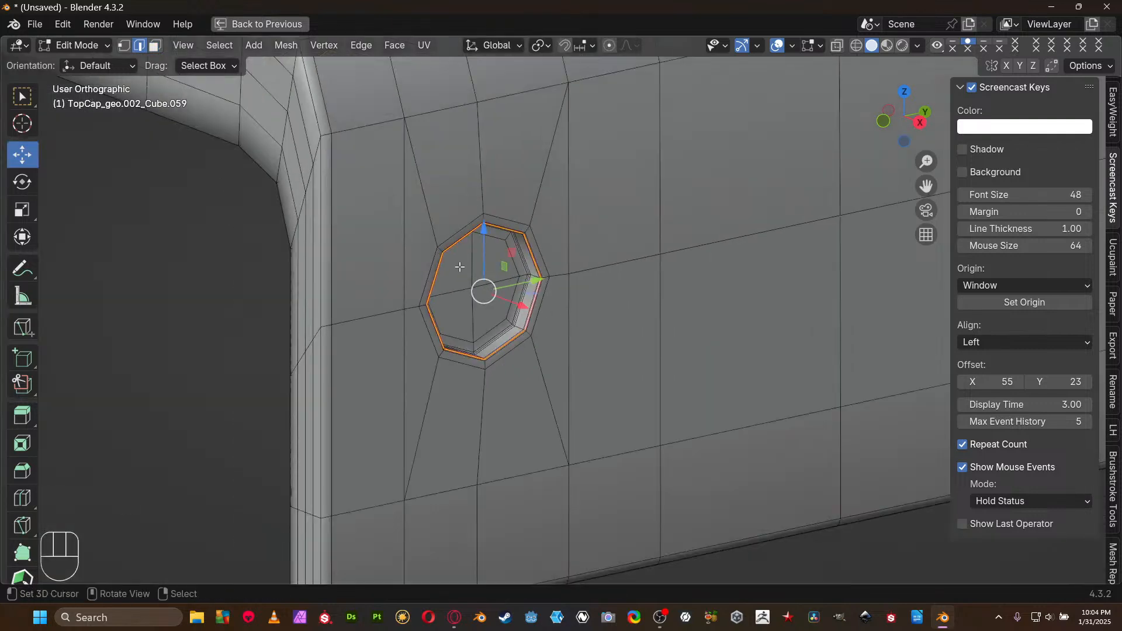
{"action": "scroll", "coordinate": [460, 267], "scroll_direction": "down", "scroll_amount": 6}
{"action": "scroll", "coordinate": [589, 245], "scroll_direction": "down", "scroll_amount": 3}
{"action": "middle_click_drag", "start_coordinate": [589, 245], "coordinate": [576, 313]}
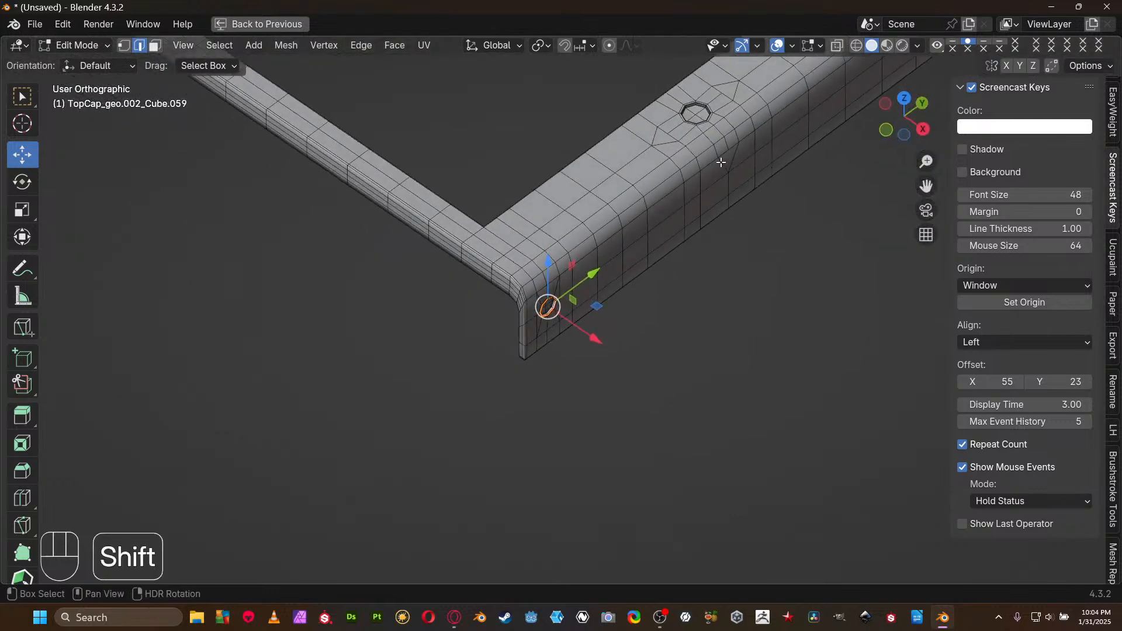
{"action": "middle_click_drag", "start_coordinate": [721, 161], "coordinate": [602, 420], "text": "shift"}
{"action": "scroll", "coordinate": [562, 307], "scroll_direction": "up", "scroll_amount": 6}
{"action": "scroll", "coordinate": [598, 338], "scroll_direction": "up", "scroll_amount": 5}
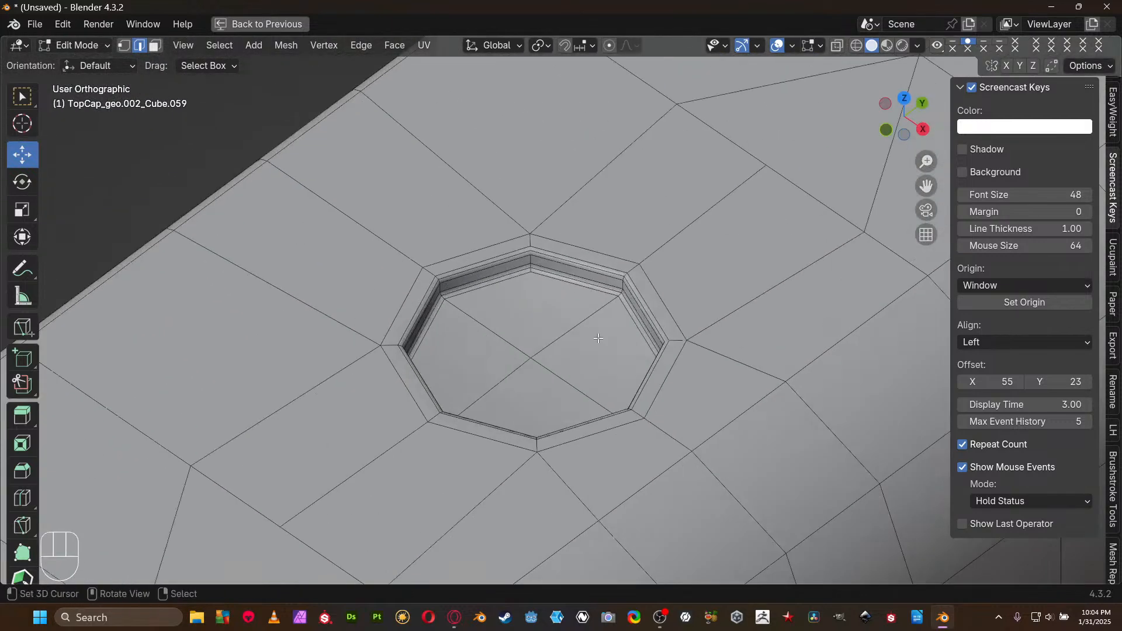
{"action": "scroll", "coordinate": [598, 338], "scroll_direction": "up", "scroll_amount": 3}
{"action": "right_click", "coordinate": [680, 272], "text": "alt"}
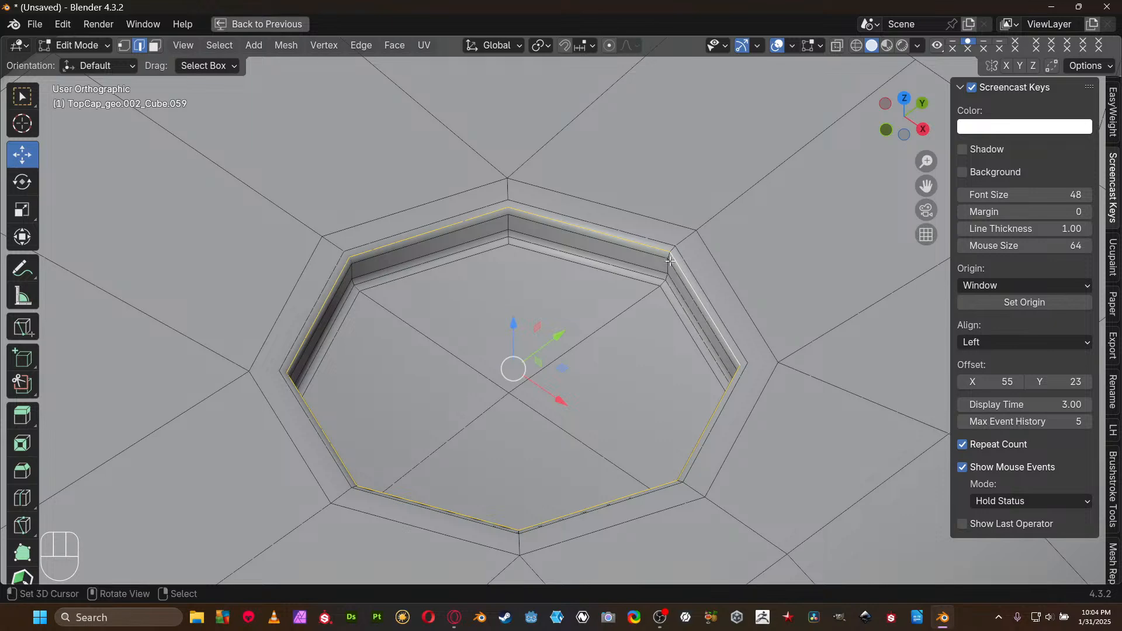
{"action": "scroll", "coordinate": [514, 240], "scroll_direction": "down", "scroll_amount": 8}
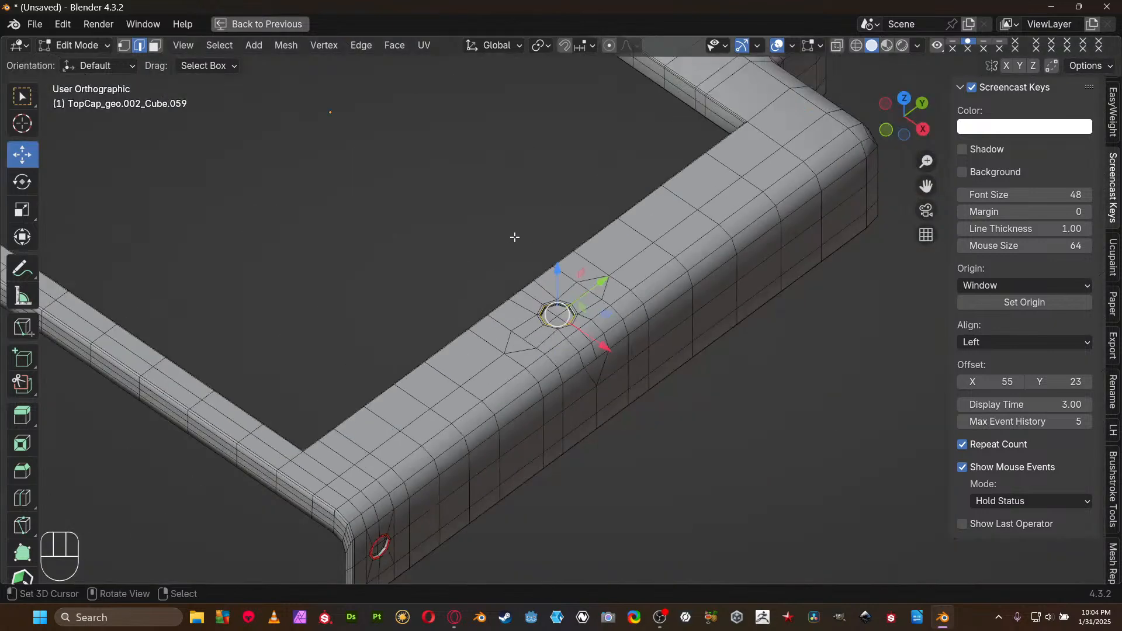
{"action": "middle_click_drag", "start_coordinate": [515, 241], "coordinate": [567, 255]}
{"action": "middle_click_drag", "start_coordinate": [459, 340], "coordinate": [665, 255], "text": "shift"}
{"action": "middle_click_drag", "start_coordinate": [655, 257], "coordinate": [699, 269]}
{"action": "scroll", "coordinate": [555, 307], "scroll_direction": "up", "scroll_amount": 10}
{"action": "scroll", "coordinate": [444, 324], "scroll_direction": "up", "scroll_amount": 2}
{"action": "middle_click_drag", "start_coordinate": [389, 318], "coordinate": [572, 283], "text": "shift"}
{"action": "scroll", "coordinate": [572, 283], "scroll_direction": "up", "scroll_amount": 5}
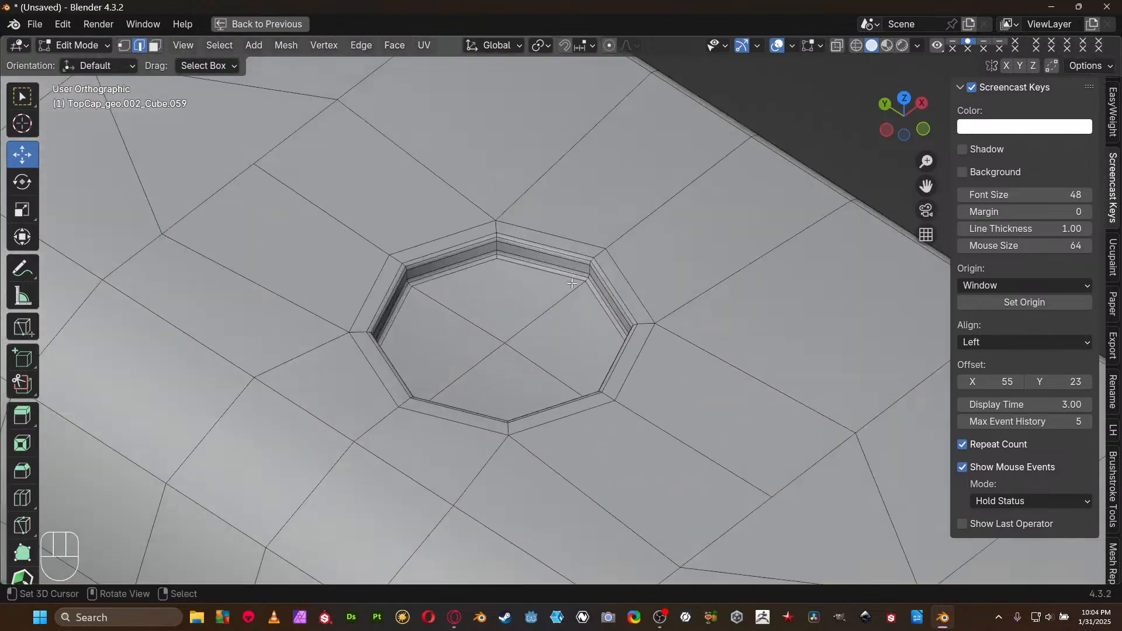
{"action": "left_click", "coordinate": [572, 255], "text": "alt+shift"}
{"action": "key", "text": "ctrl+e"}
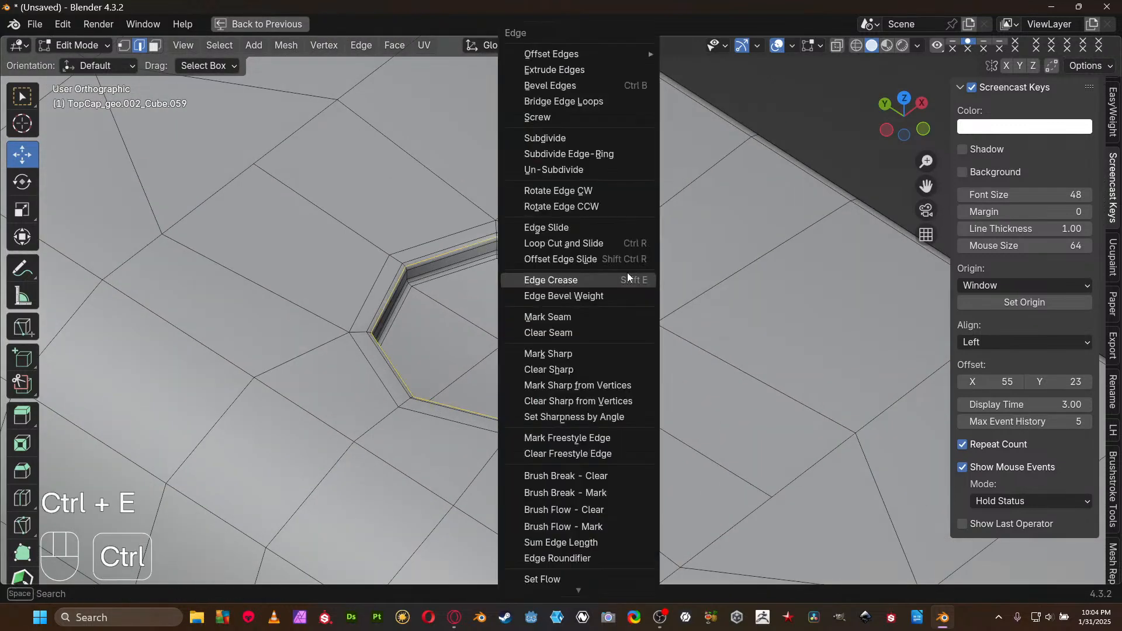
{"action": "left_click", "coordinate": [608, 318]}
Mark a seam along the outer border edge loop of the elongated recessed panel on the top cap's side wall
{"action": "scroll", "coordinate": [608, 320], "scroll_direction": "down", "scroll_amount": 6}
{"action": "middle_click_drag", "start_coordinate": [629, 406], "coordinate": [473, 224], "text": "shift"}
{"action": "scroll", "coordinate": [473, 224], "scroll_direction": "up", "scroll_amount": 3}
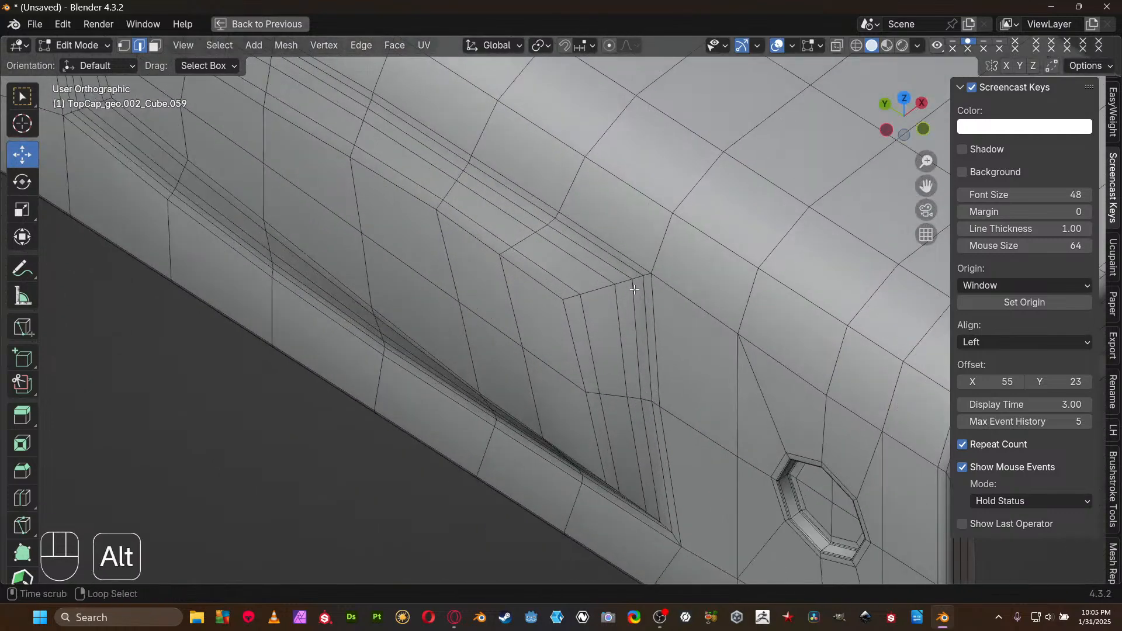
{"action": "left_click", "coordinate": [646, 299], "text": "alt"}
{"action": "scroll", "coordinate": [646, 298], "scroll_direction": "down", "scroll_amount": 3}
{"action": "scroll", "coordinate": [645, 299], "scroll_direction": "down", "scroll_amount": 3}
{"action": "mouse_move", "coordinate": [570, 296]}
{"action": "middle_mouse_down"}
{"action": "mouse_move", "coordinate": [515, 291]}
{"action": "mouse_move", "coordinate": [554, 290]}
{"action": "middle_mouse_up"}
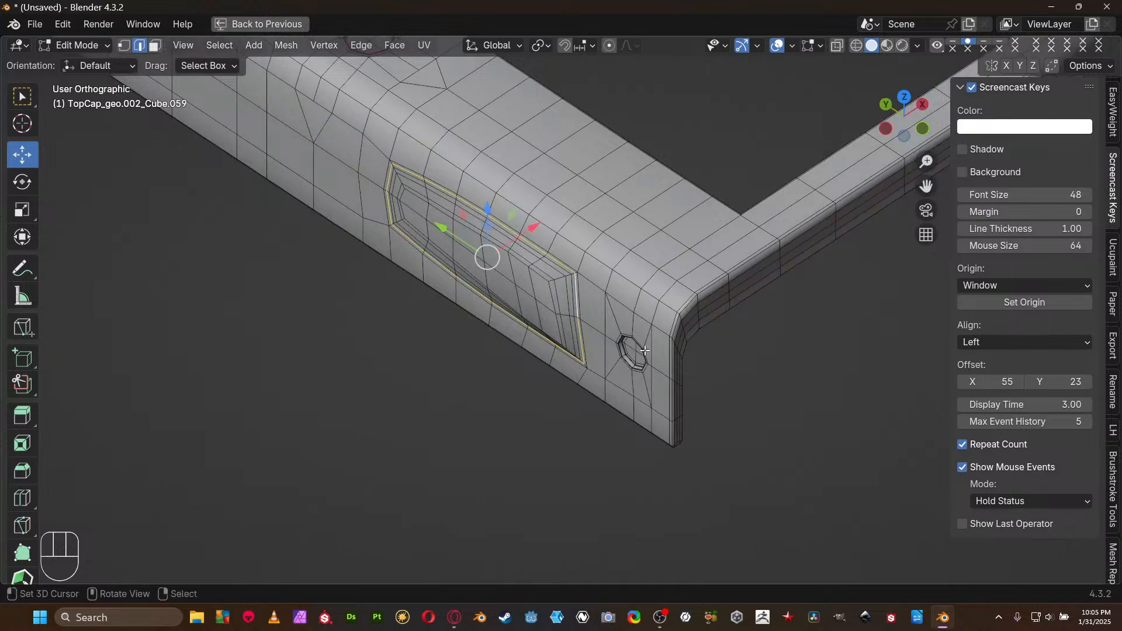
{"action": "key", "text": "ctrl+e"}
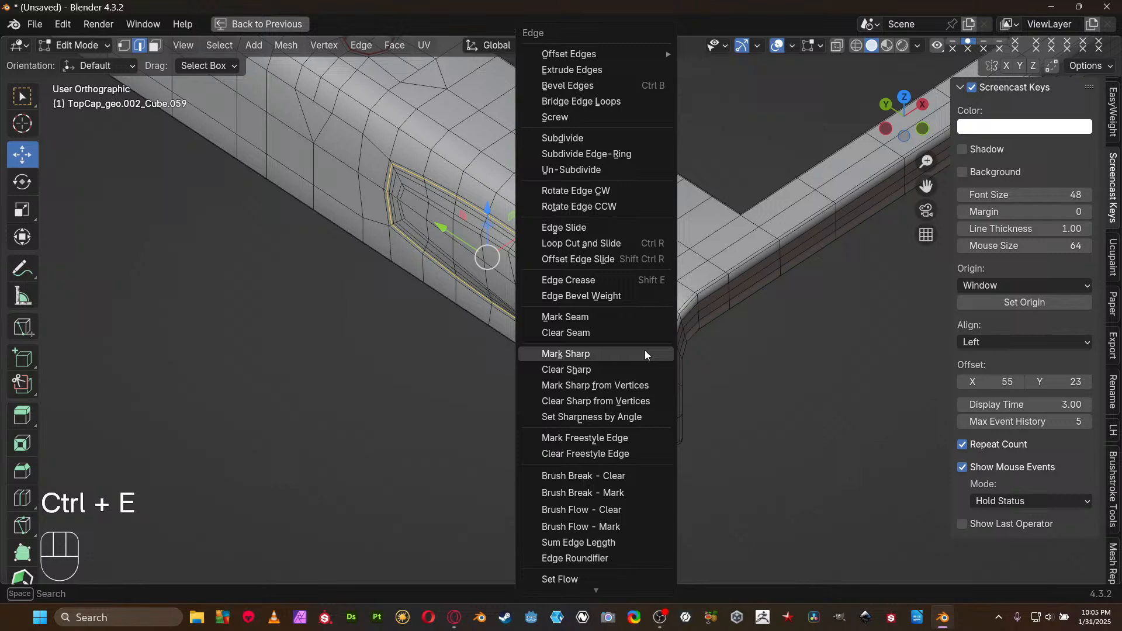
{"action": "left_click", "coordinate": [636, 318]}
Mark a seam along the inner rim edge loop of the round recess beside the elongated panel on the side wall
{"action": "middle_click_drag", "start_coordinate": [634, 316], "coordinate": [538, 269], "text": "shift"}
{"action": "scroll", "coordinate": [527, 296], "scroll_direction": "up", "scroll_amount": 9}
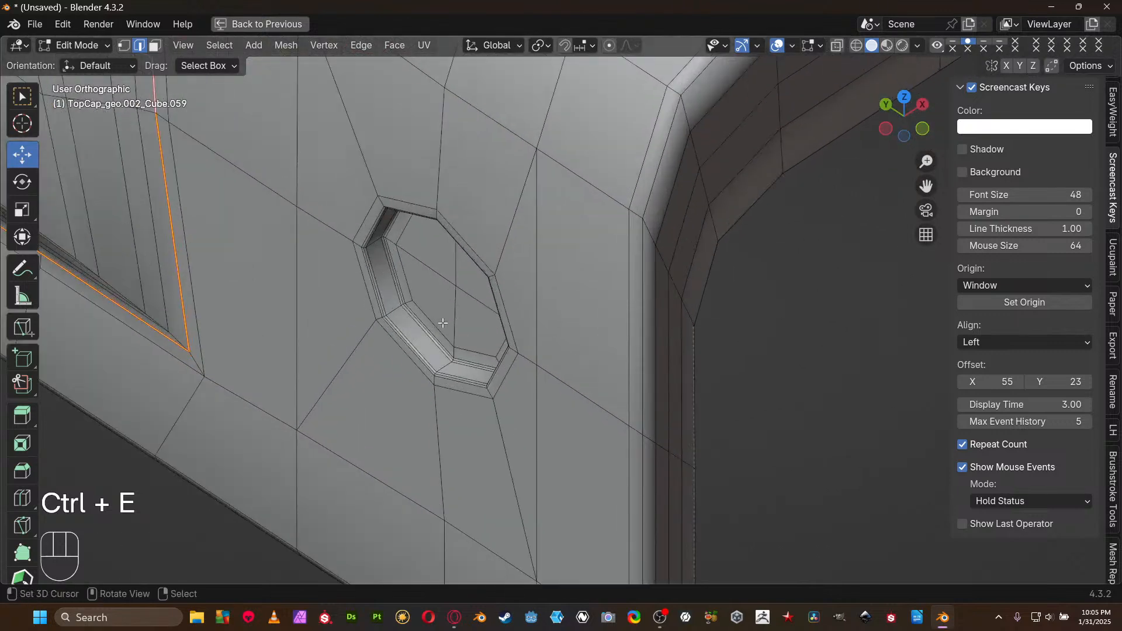
{"action": "middle_click_drag", "start_coordinate": [441, 354], "coordinate": [601, 362], "text": "shift"}
{"action": "scroll", "coordinate": [600, 362], "scroll_direction": "up", "scroll_amount": 2}
{"action": "left_click", "coordinate": [561, 358], "text": "alt+shift"}
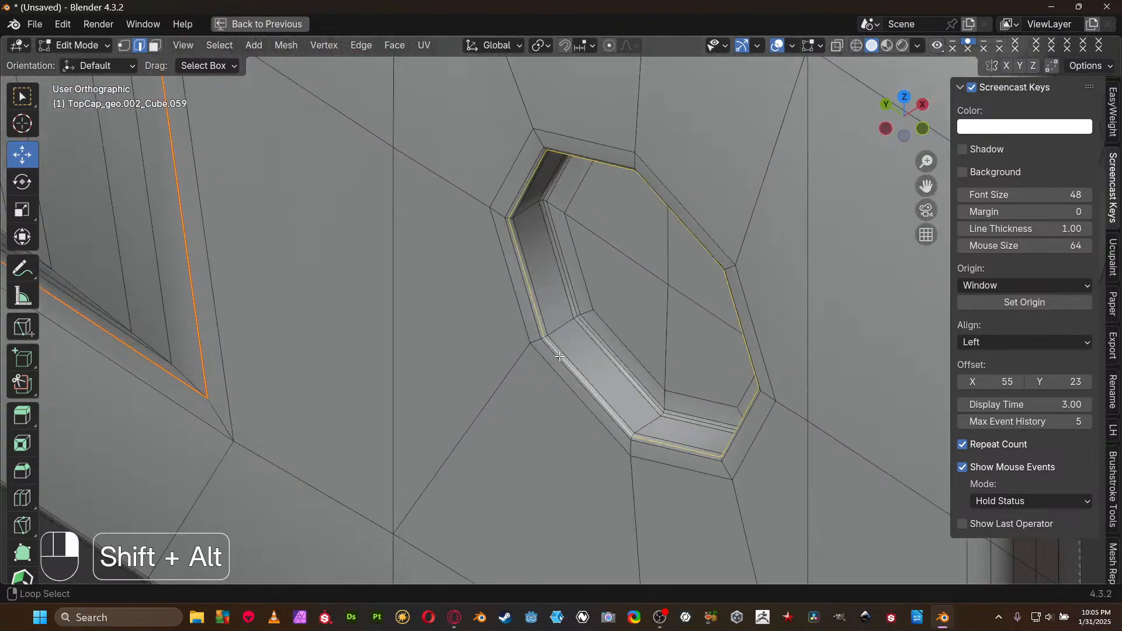
{"action": "key", "text": "ctrl+e"}
{"action": "left_click", "coordinate": [570, 317]}
Mark seams along the inner rim edge loops of the three round recesses on the top cap's protruding end wall
{"action": "scroll", "coordinate": [481, 276], "scroll_direction": "down", "scroll_amount": 8}
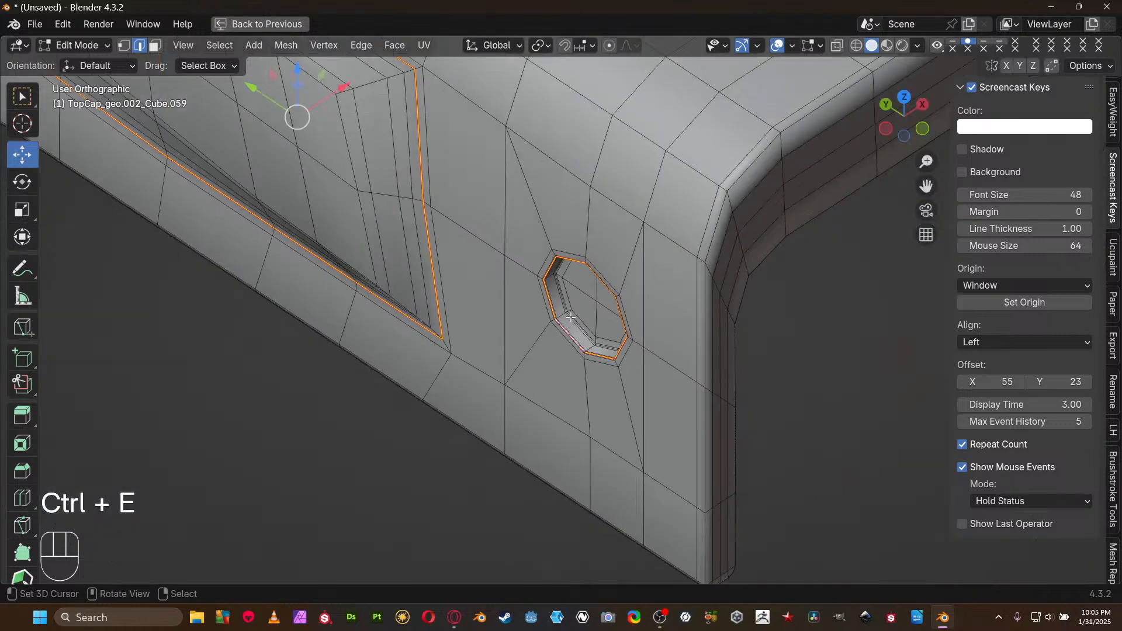
{"action": "scroll", "coordinate": [484, 252], "scroll_direction": "down", "scroll_amount": 3}
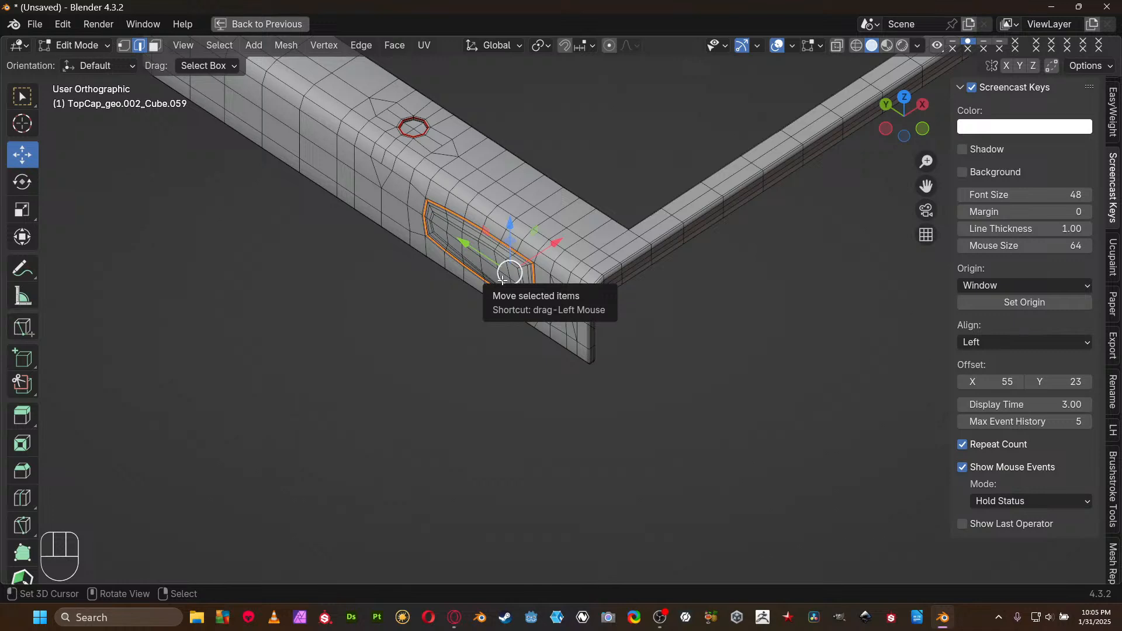
{"action": "middle_click_drag", "start_coordinate": [503, 280], "coordinate": [702, 304]}
{"action": "scroll", "coordinate": [561, 272], "scroll_direction": "down", "scroll_amount": 5}
{"action": "middle_click_drag", "start_coordinate": [562, 395], "coordinate": [647, 401], "text": "shift"}
{"action": "scroll", "coordinate": [564, 369], "scroll_direction": "up", "scroll_amount": 5}
{"action": "scroll", "coordinate": [564, 369], "scroll_direction": "up", "scroll_amount": 5}
{"action": "scroll", "coordinate": [543, 367], "scroll_direction": "up", "scroll_amount": 10}
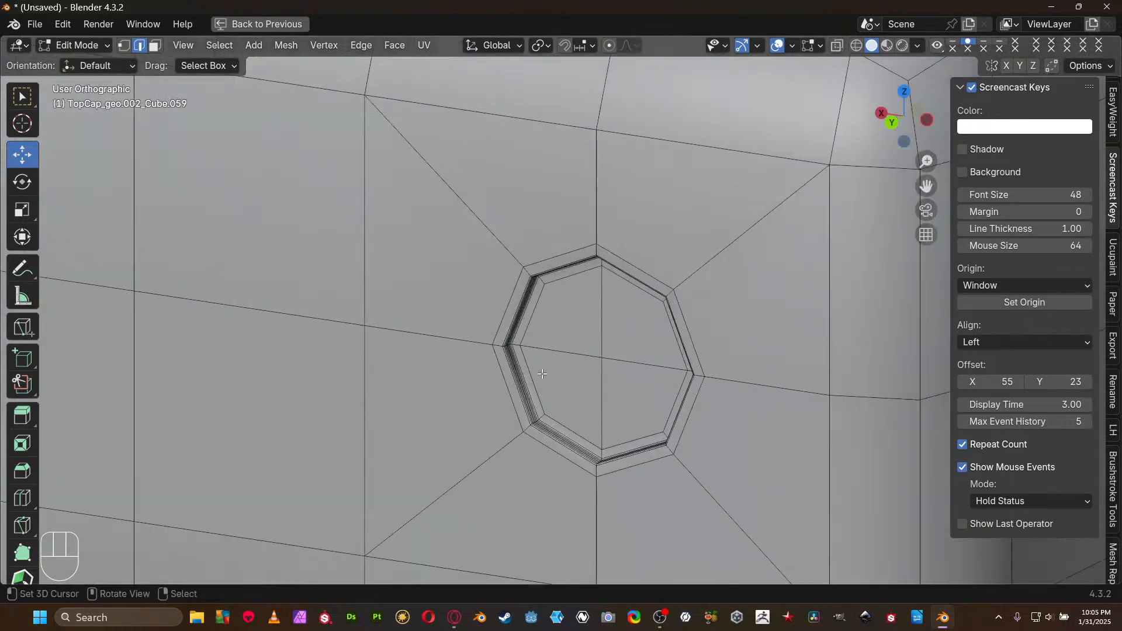
{"action": "middle_click_drag", "start_coordinate": [504, 374], "coordinate": [540, 280], "text": "shift"}
{"action": "scroll", "coordinate": [461, 324], "scroll_direction": "up", "scroll_amount": 4}
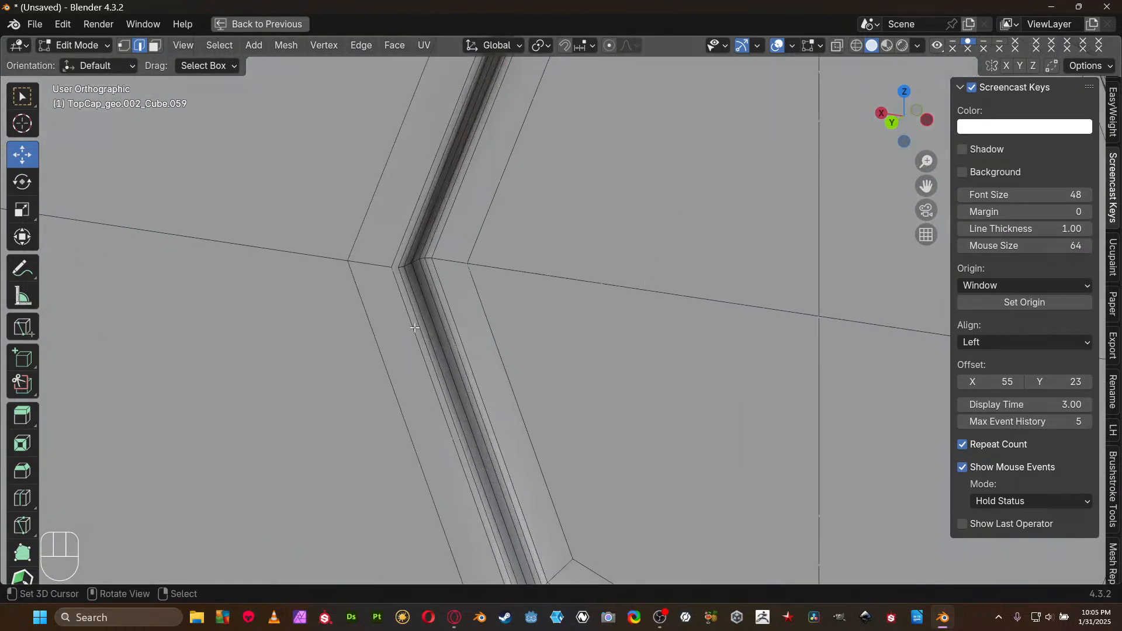
{"action": "scroll", "coordinate": [412, 325], "scroll_direction": "up", "scroll_amount": 3}
{"action": "scroll", "coordinate": [304, 303], "scroll_direction": "down", "scroll_amount": 14}
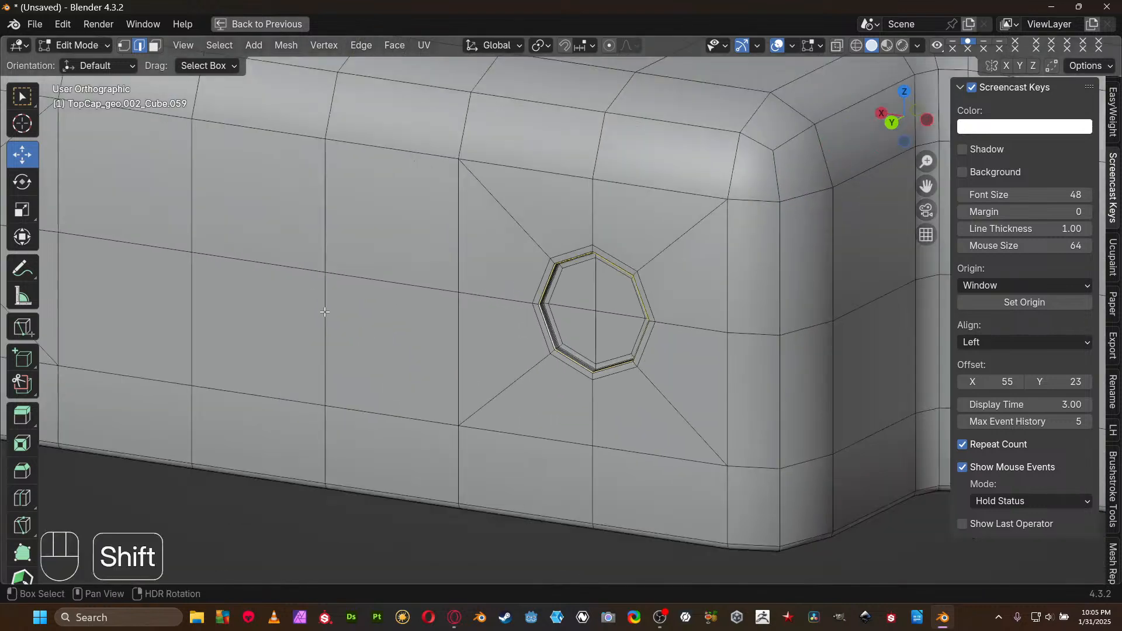
{"action": "middle_click_drag", "start_coordinate": [324, 305], "coordinate": [1080, 329], "text": "shift"}
{"action": "scroll", "coordinate": [662, 325], "scroll_direction": "up", "scroll_amount": 5}
{"action": "middle_click_drag", "start_coordinate": [482, 416], "coordinate": [669, 288], "text": "shift"}
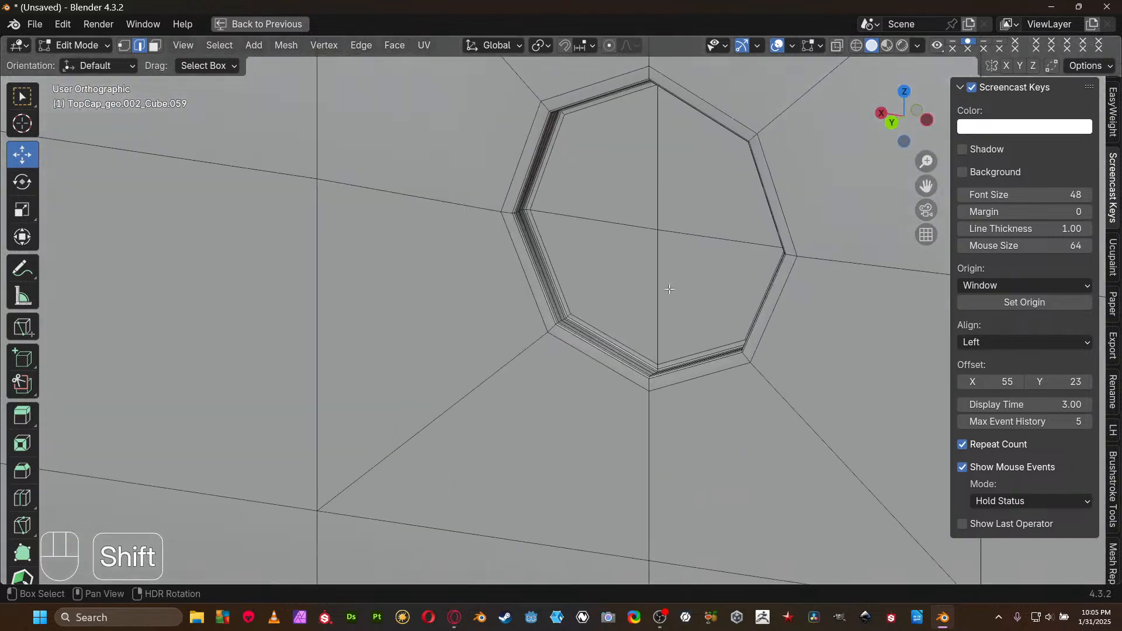
{"action": "scroll", "coordinate": [655, 295], "scroll_direction": "up", "scroll_amount": 6}
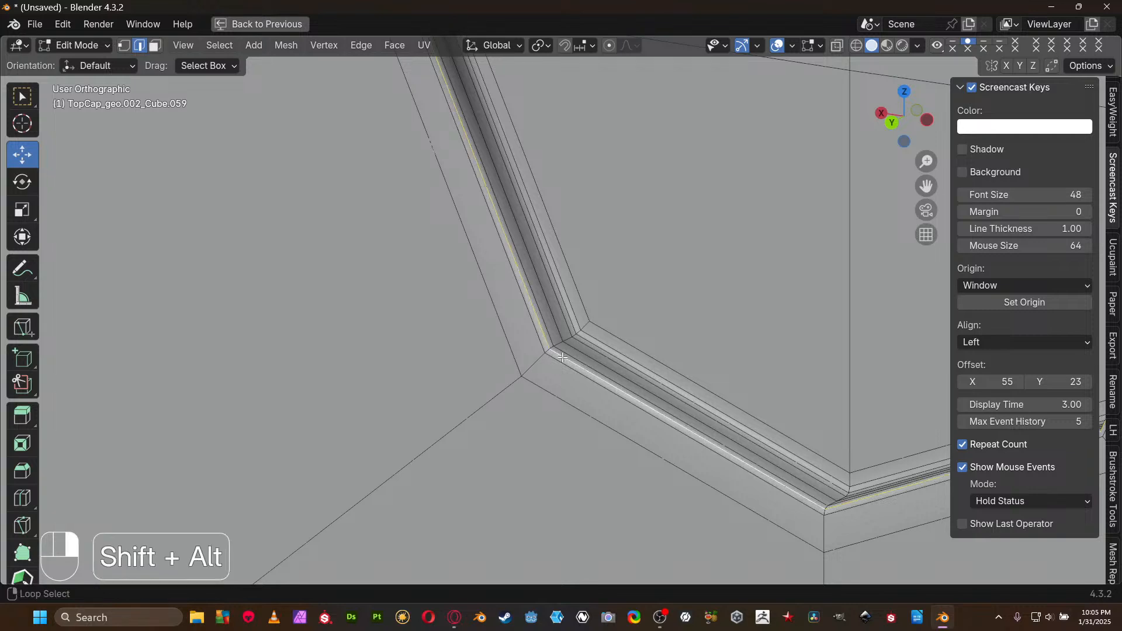
{"action": "scroll", "coordinate": [562, 358], "scroll_direction": "down", "scroll_amount": 10}
{"action": "middle_click_drag", "start_coordinate": [885, 302], "coordinate": [780, 324], "text": "shift"}
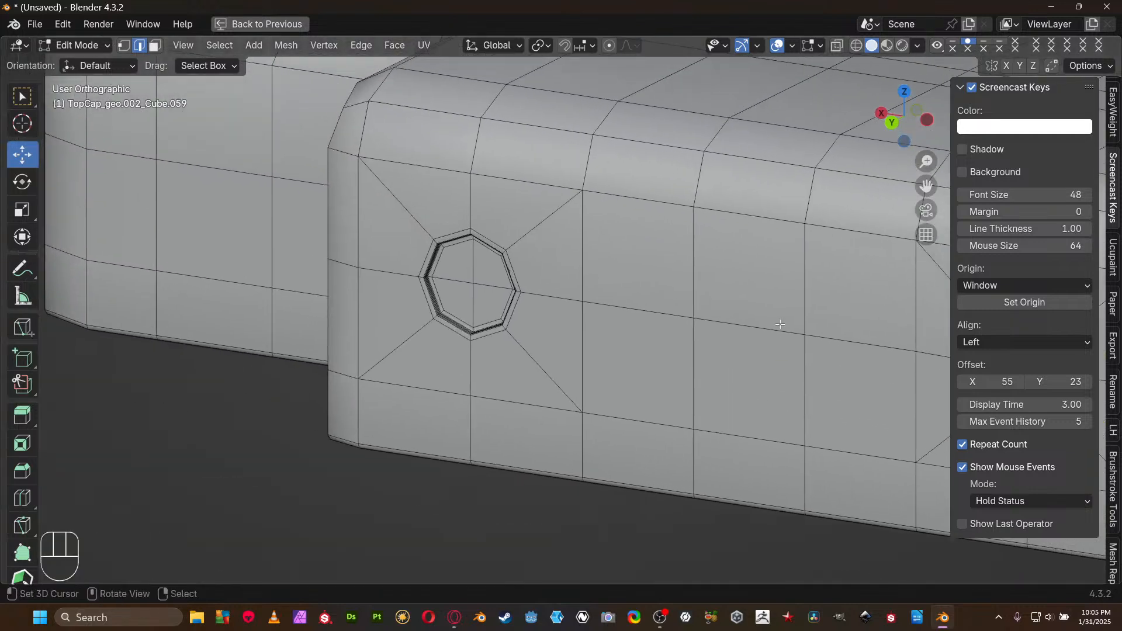
{"action": "scroll", "coordinate": [360, 466], "scroll_direction": "up", "scroll_amount": 8}
{"action": "middle_click_drag", "start_coordinate": [164, 370], "coordinate": [590, 305], "text": "shift"}
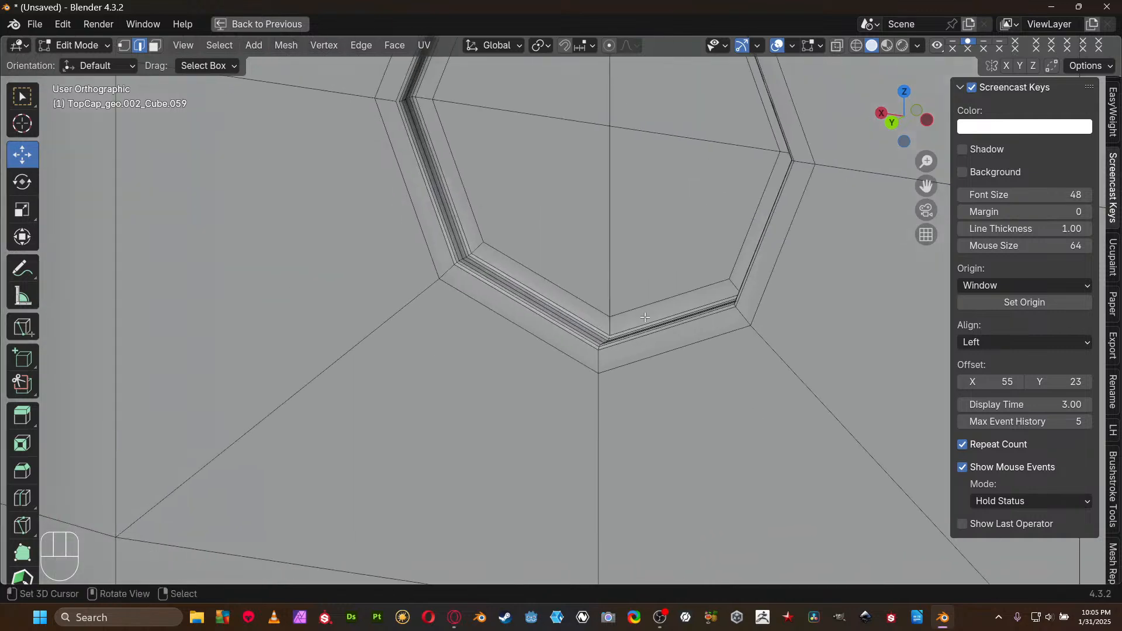
{"action": "scroll", "coordinate": [588, 305], "scroll_direction": "up", "scroll_amount": 4}
{"action": "left_click", "coordinate": [576, 342], "text": "alt+shift"}
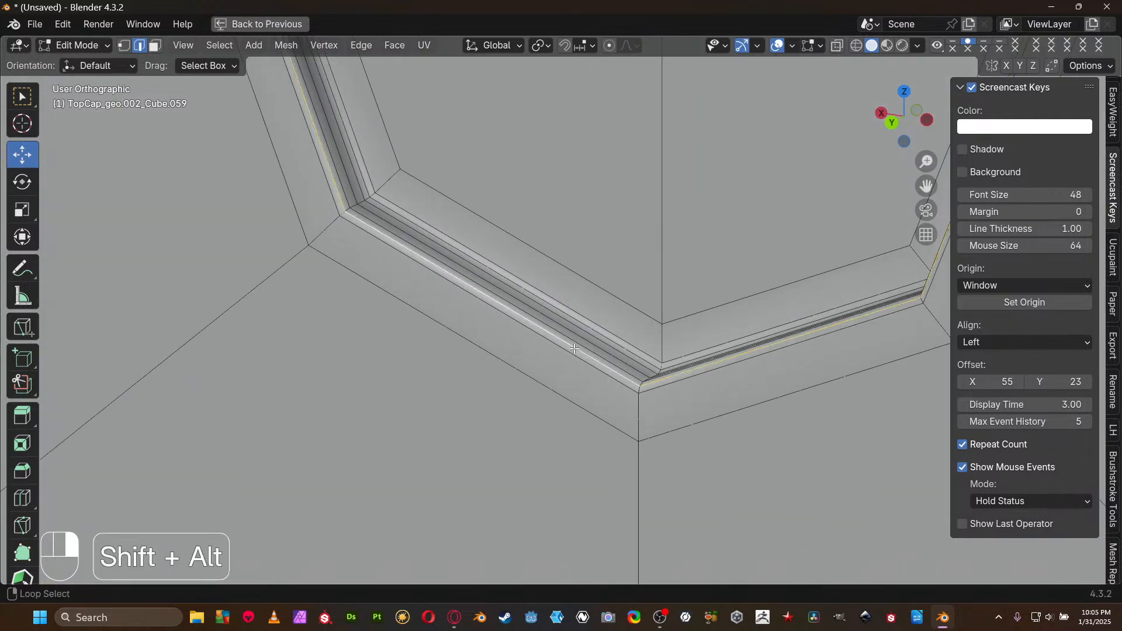
{"action": "key", "text": "ctrl+e"}
{"action": "left_click", "coordinate": [614, 317]}
Mark seams along the upper and lower edge loops of the inner wall around the top cap's large central opening
{"action": "scroll", "coordinate": [614, 316], "scroll_direction": "down", "scroll_amount": 12}
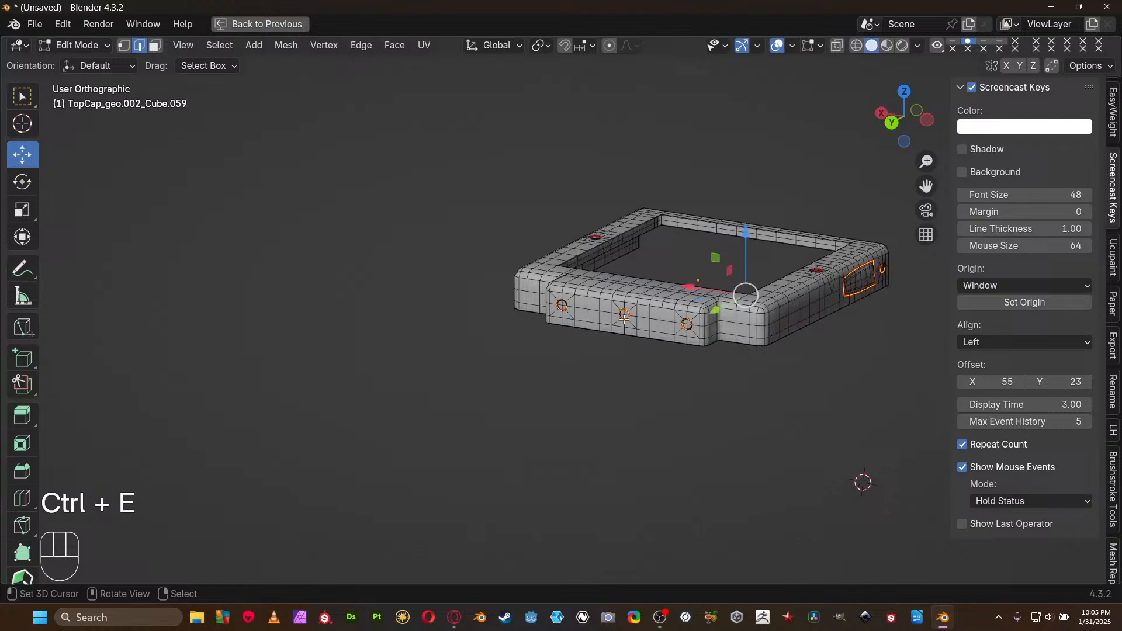
{"action": "middle_click_drag", "start_coordinate": [614, 280], "coordinate": [342, 246]}
{"action": "scroll", "coordinate": [460, 287], "scroll_direction": "up", "scroll_amount": 5}
{"action": "middle_click_drag", "start_coordinate": [471, 246], "coordinate": [506, 335]}
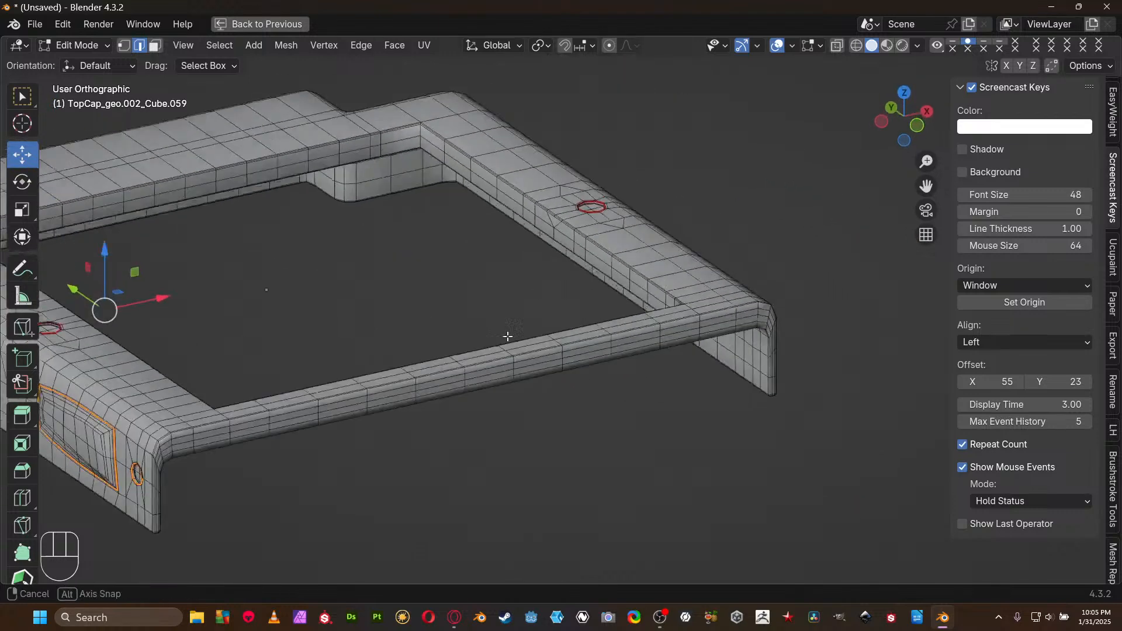
{"action": "middle_click_drag", "start_coordinate": [403, 189], "coordinate": [551, 361], "text": "shift"}
{"action": "scroll", "coordinate": [550, 361], "scroll_direction": "up", "scroll_amount": 8}
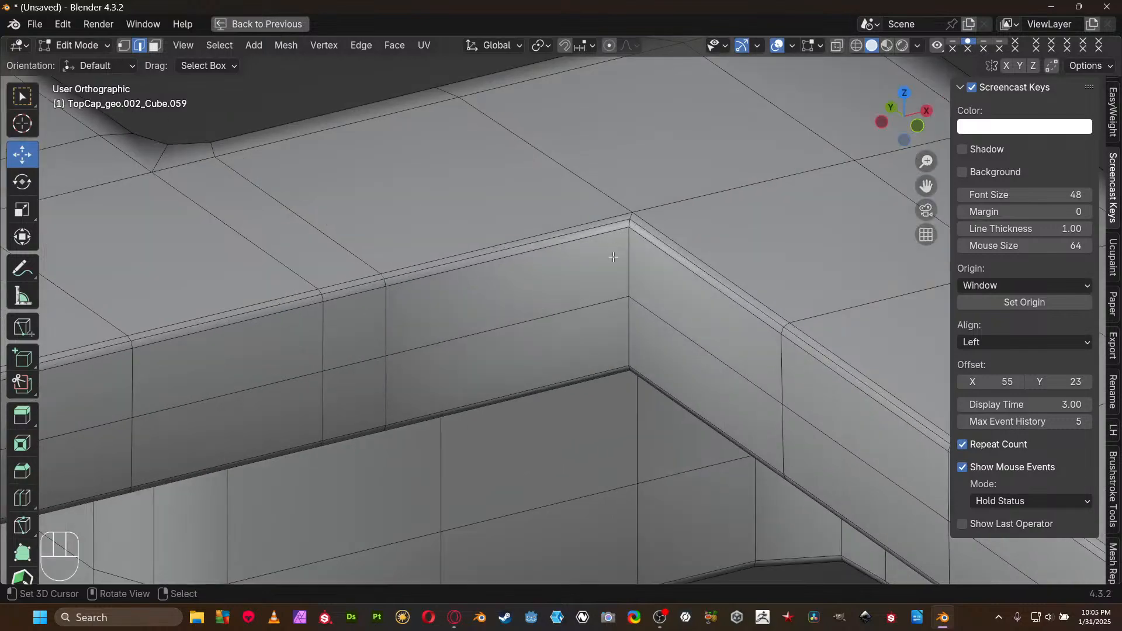
{"action": "right_click", "coordinate": [608, 225], "text": "alt"}
{"action": "scroll", "coordinate": [610, 257], "scroll_direction": "down", "scroll_amount": 6}
{"action": "middle_click_drag", "start_coordinate": [586, 338], "coordinate": [569, 239]}
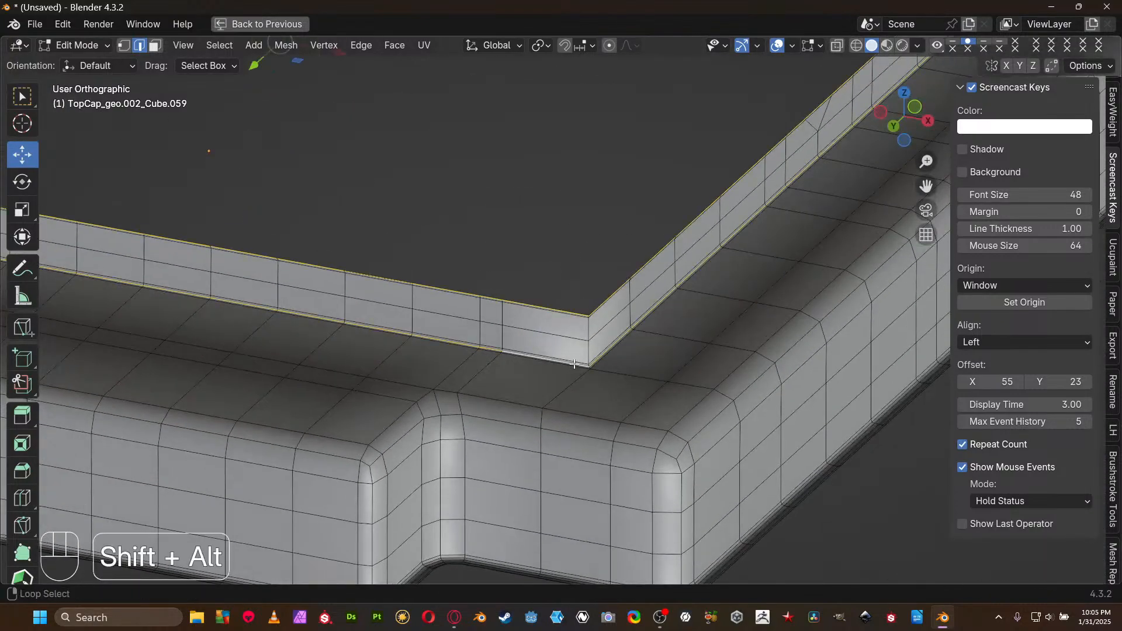
{"action": "scroll", "coordinate": [574, 364], "scroll_direction": "down", "scroll_amount": 8}
{"action": "key", "text": "ctrl+e"}
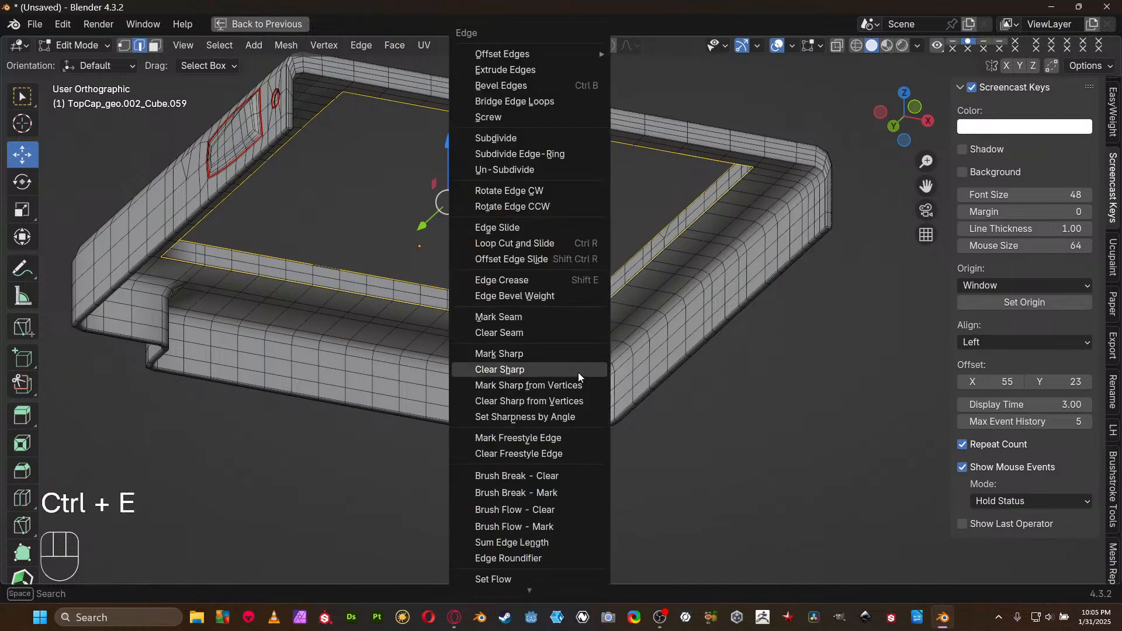
{"action": "left_click", "coordinate": [553, 315]}
Select the edge loop running along the bottom outer rim of the top cap and check its path around the frame
{"action": "middle_click_drag", "start_coordinate": [416, 202], "coordinate": [698, 374], "text": "shift"}
{"action": "scroll", "coordinate": [579, 335], "scroll_direction": "up", "scroll_amount": 8}
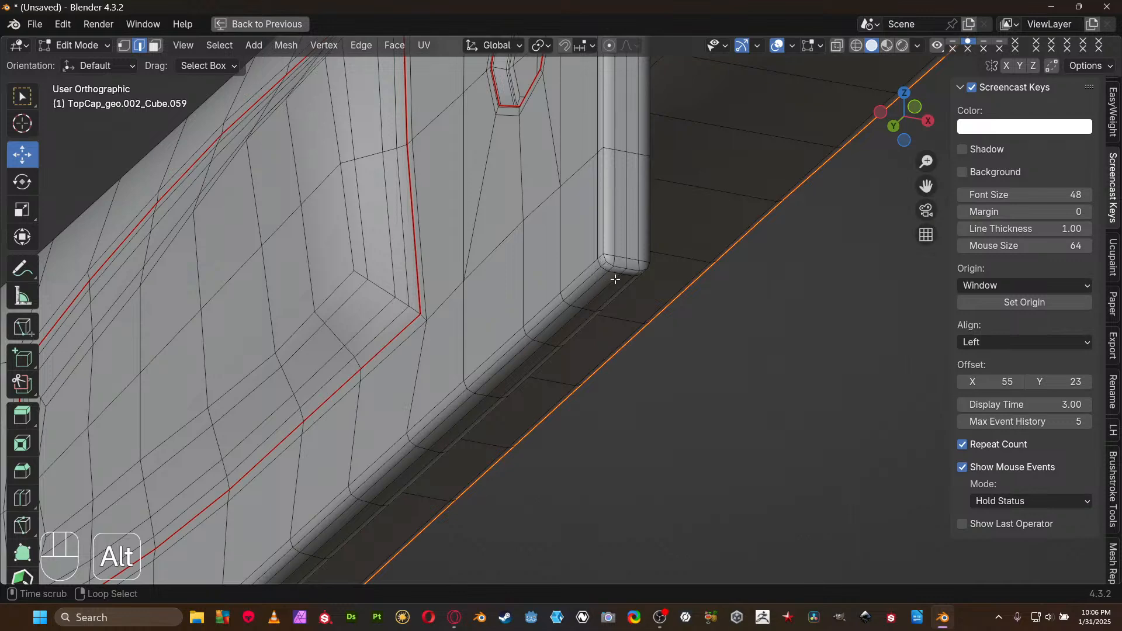
{"action": "left_click", "coordinate": [615, 280], "text": "alt"}
{"action": "scroll", "coordinate": [616, 280], "scroll_direction": "down", "scroll_amount": 10}
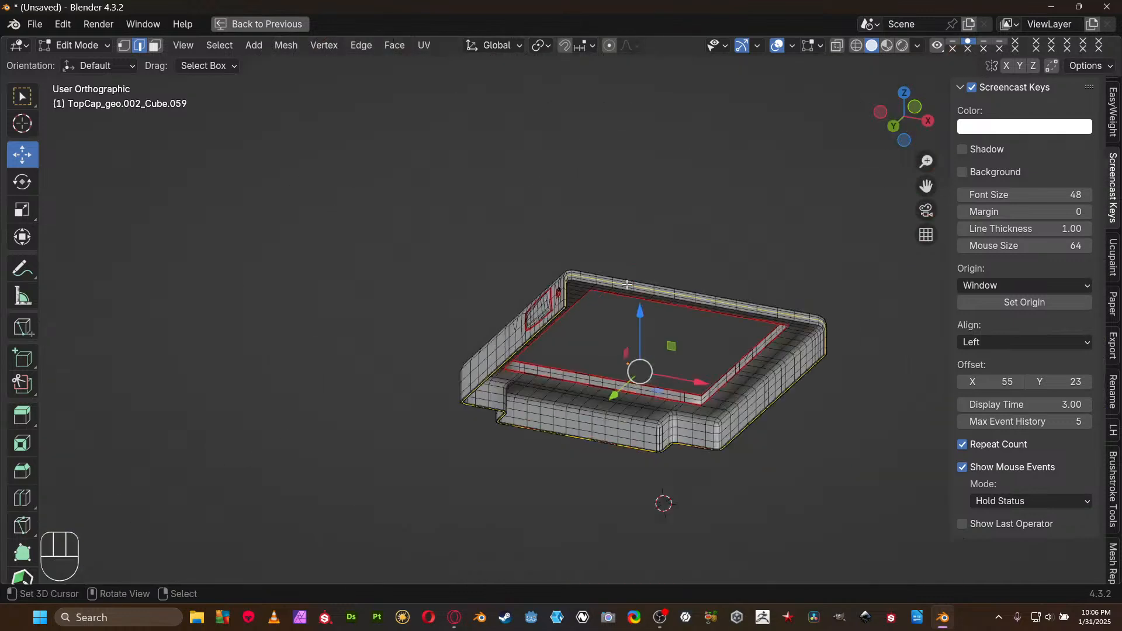
{"action": "middle_click_drag", "start_coordinate": [664, 504], "coordinate": [581, 209]}
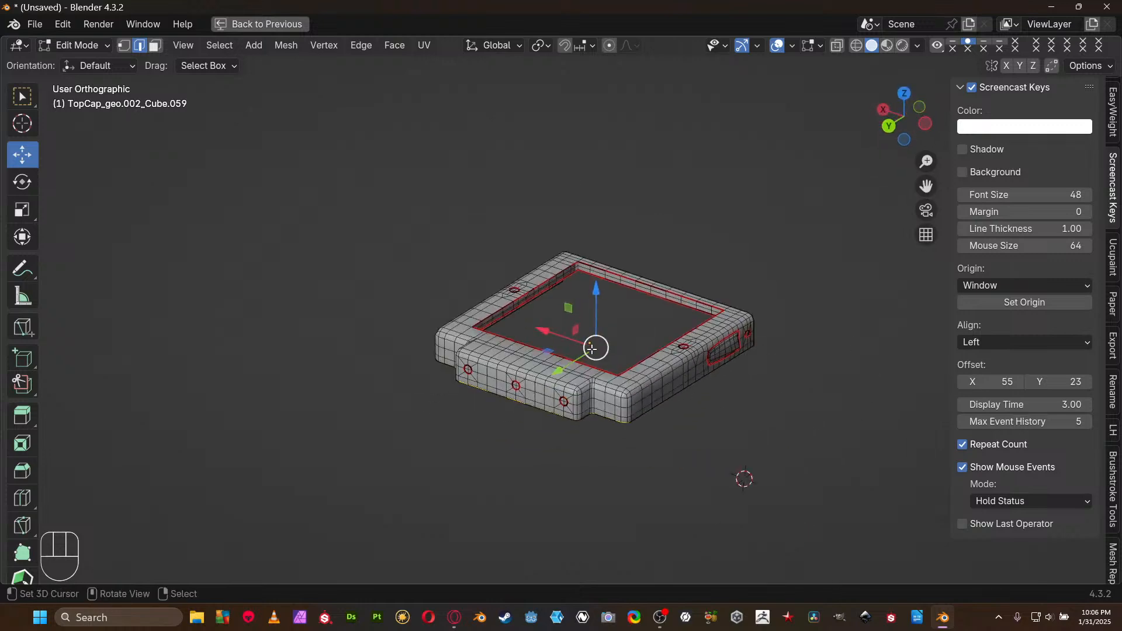
{"action": "middle_click_drag", "start_coordinate": [591, 348], "coordinate": [546, 200]}
Compare the neighbouring edge loops along the top cap's bottom outer rim and mark a seam on the chosen loop
{"action": "scroll", "coordinate": [544, 309], "scroll_direction": "up", "scroll_amount": 8}
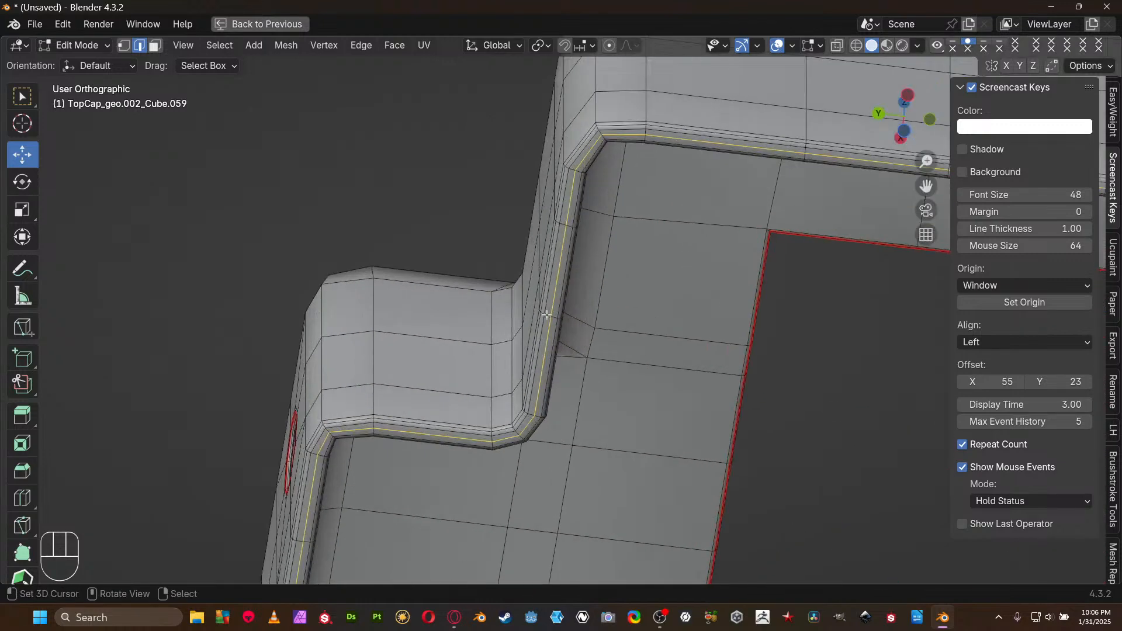
{"action": "scroll", "coordinate": [546, 315], "scroll_direction": "up", "scroll_amount": 3}
{"action": "key", "text": "alt"}
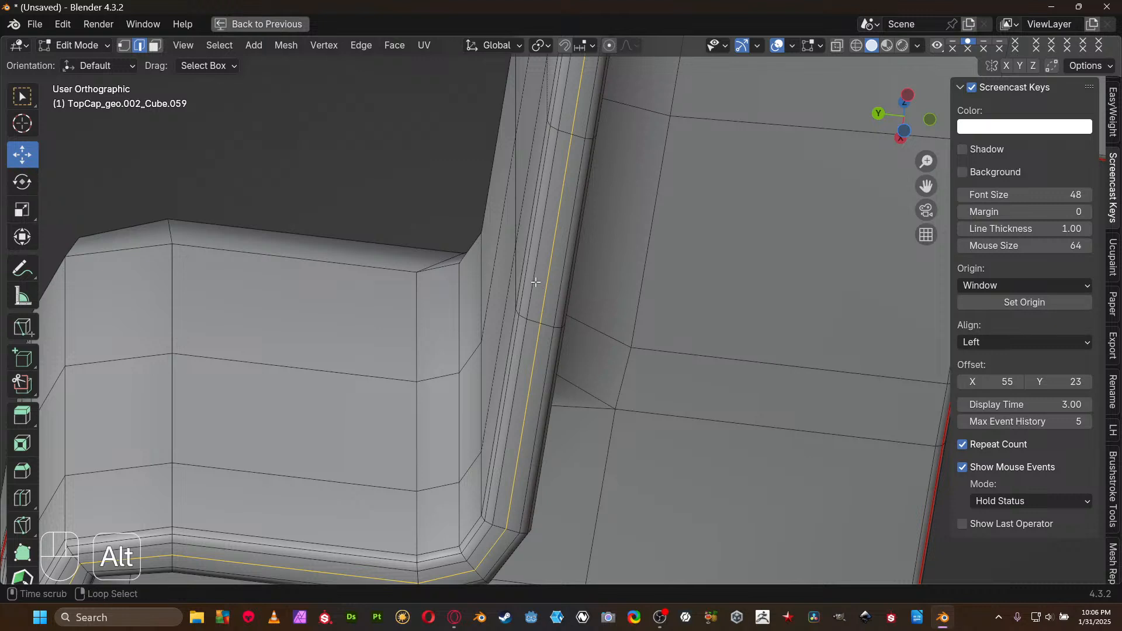
{"action": "left_click", "coordinate": [530, 276], "text": "alt"}
{"action": "left_click", "coordinate": [549, 283], "text": "alt"}
{"action": "left_click", "coordinate": [524, 350], "text": "alt"}
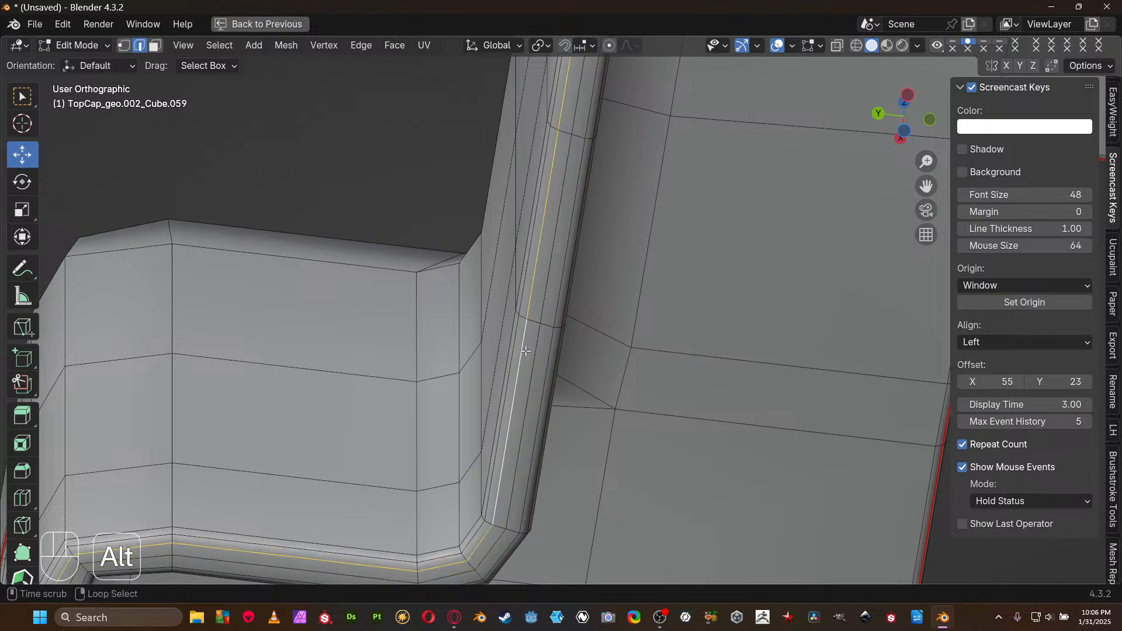
{"action": "right_click", "coordinate": [544, 361], "text": "alt+shift"}
{"action": "right_click", "coordinate": [531, 362], "text": "alt"}
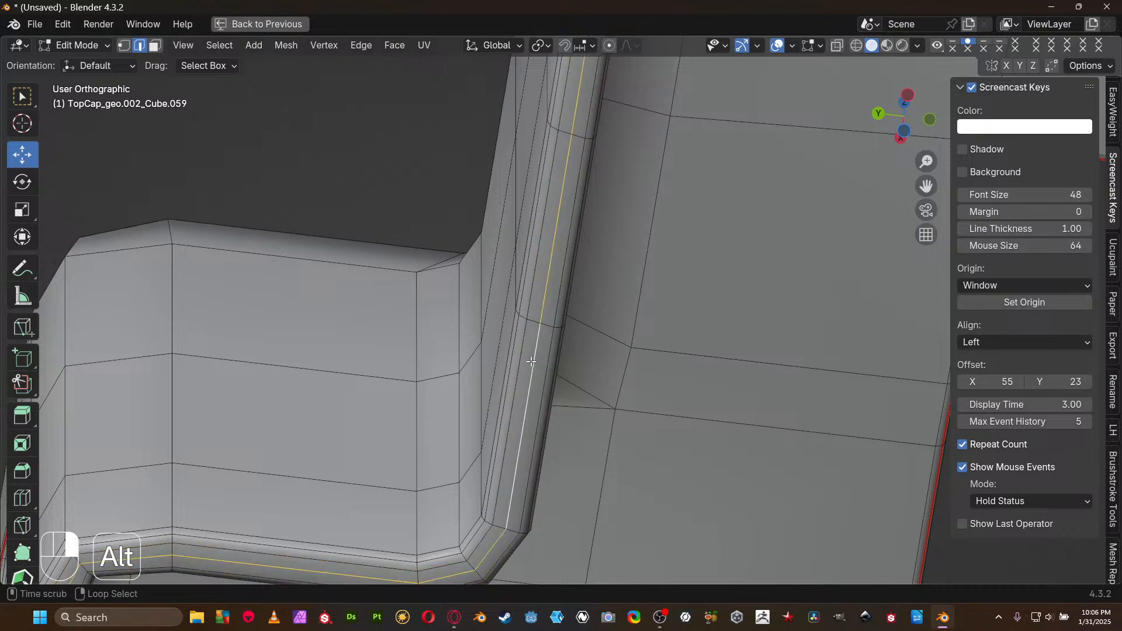
{"action": "scroll", "coordinate": [531, 362], "scroll_direction": "down", "scroll_amount": 4}
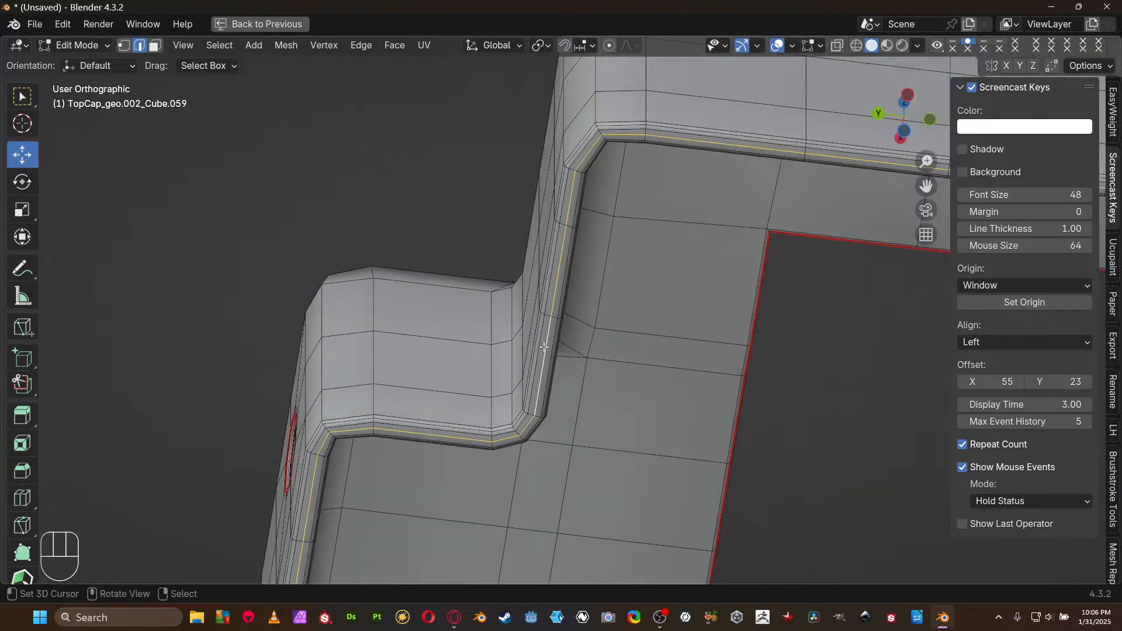
{"action": "key", "text": "ctrl+e"}
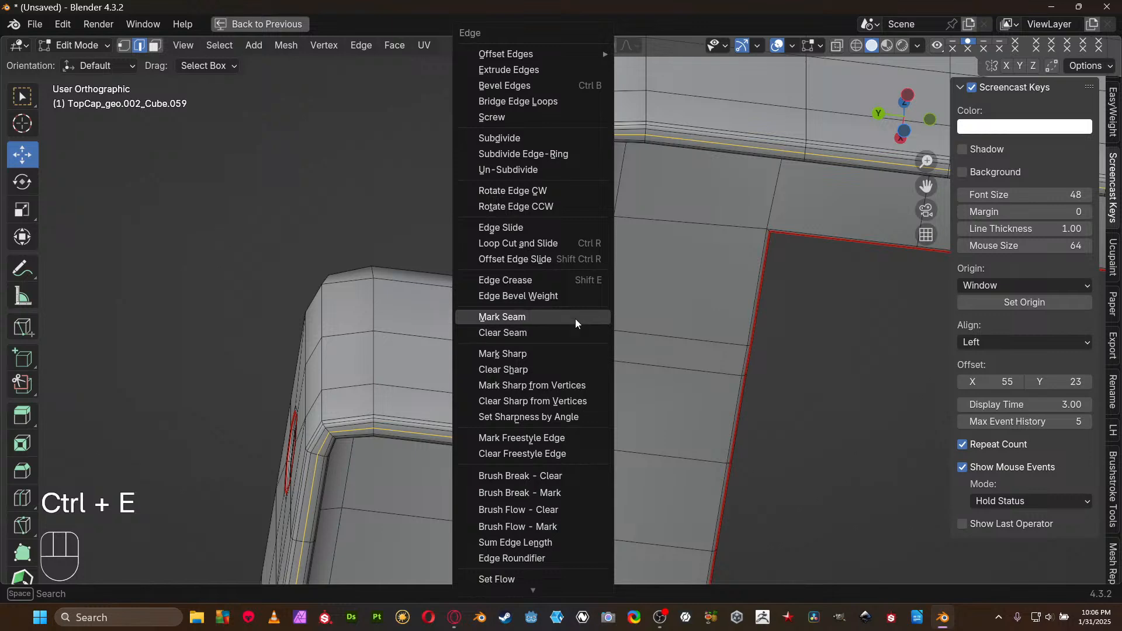
{"action": "left_click", "coordinate": [575, 318]}
Unwrap the entire top cap mesh with the Angle Based method
{"action": "scroll", "coordinate": [575, 318], "scroll_direction": "down", "scroll_amount": 3}
{"action": "scroll", "coordinate": [575, 318], "scroll_direction": "down", "scroll_amount": 3}
{"action": "middle_click_drag", "start_coordinate": [575, 319], "coordinate": [739, 408]}
{"action": "key", "text": "a"}
{"action": "left_click", "coordinate": [740, 313]}
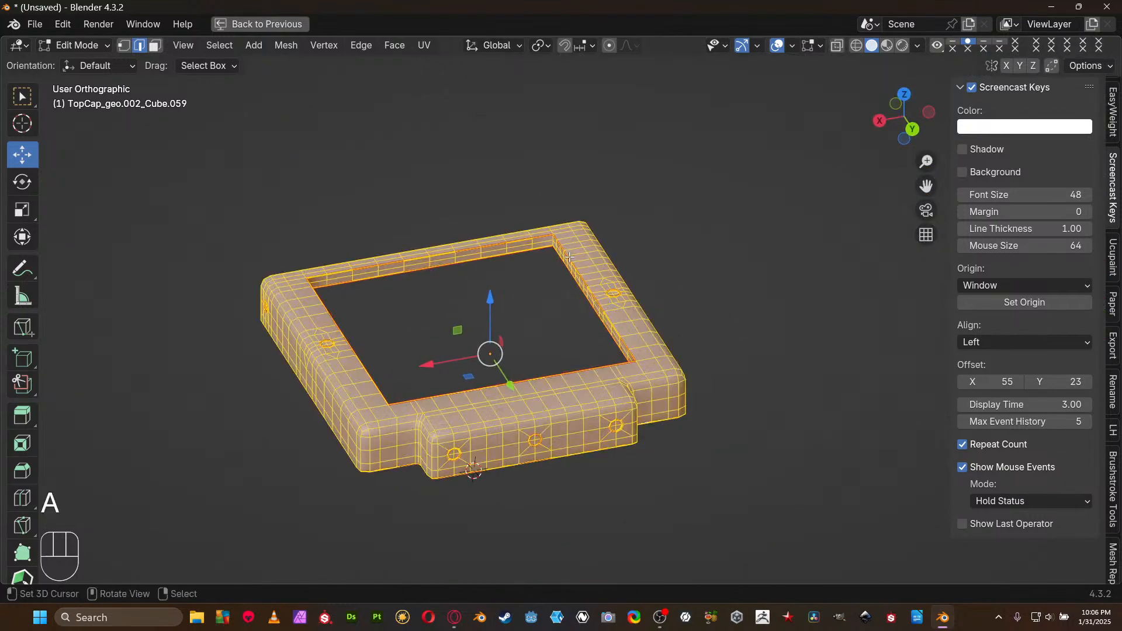
{"action": "middle_click_drag", "start_coordinate": [570, 257], "coordinate": [699, 392]}
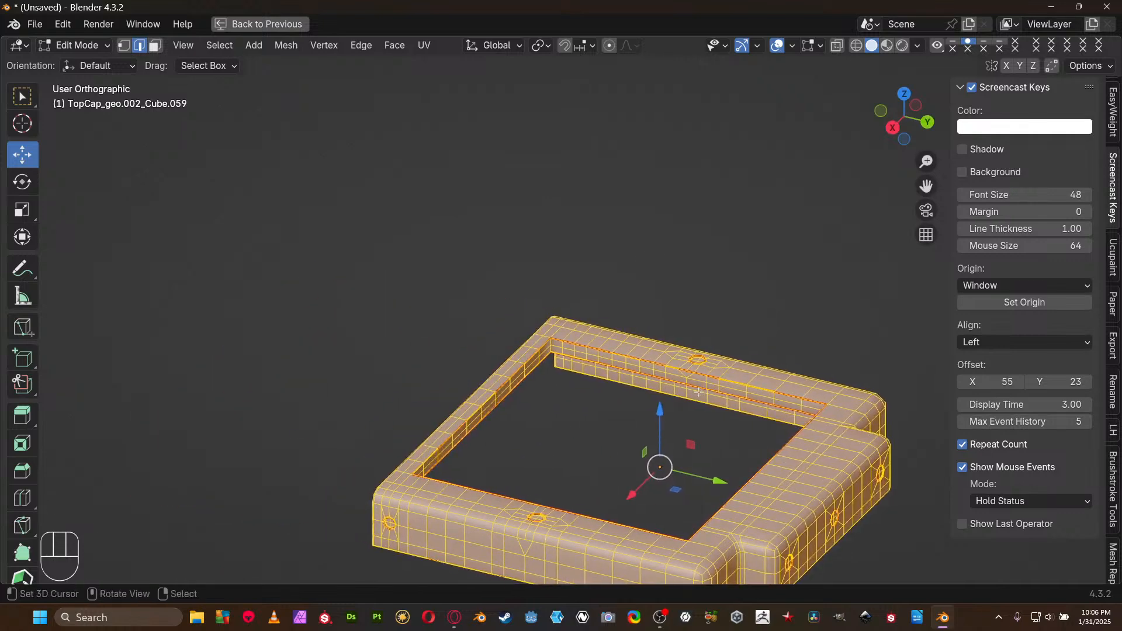
{"action": "key", "text": "u"}
{"action": "mouse_move", "coordinate": [595, 170]}
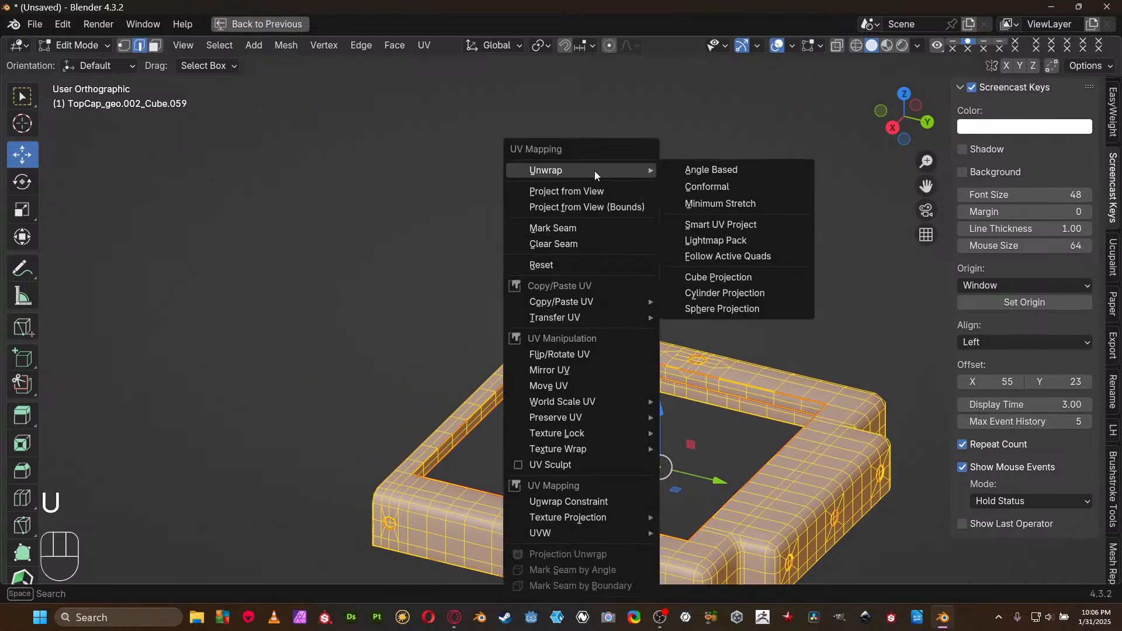
{"action": "left_click", "coordinate": [702, 173]}
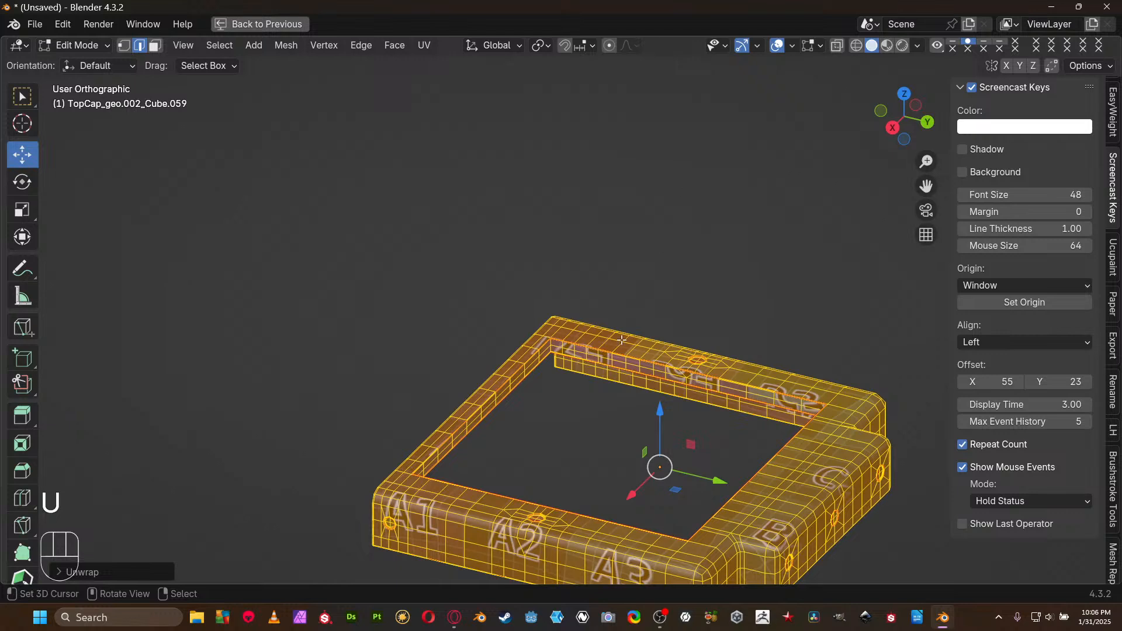
{"action": "right_click", "coordinate": [642, 256]}
{"action": "middle_click_drag", "start_coordinate": [502, 327], "coordinate": [684, 362]}
{"action": "middle_click_drag", "start_coordinate": [320, 535], "coordinate": [561, 304], "text": "shift"}
Select the whole top cap mesh and show its UV layout in a maximized UV editor with the editing tools visible
{"action": "key", "text": "ctrl+space"}
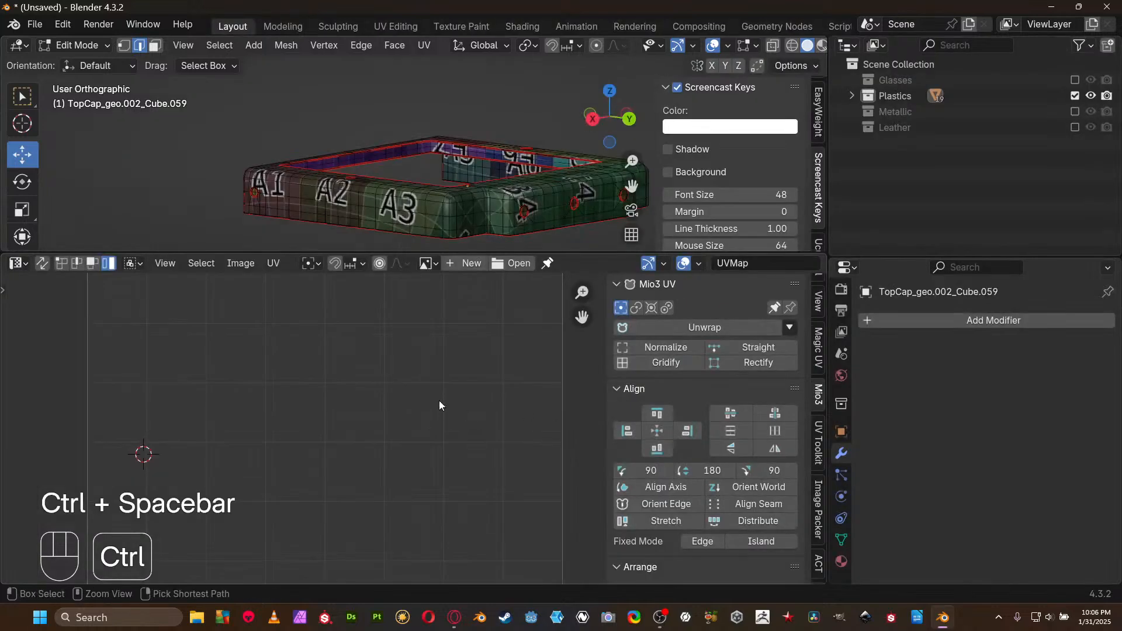
{"action": "key", "text": "a"}
{"action": "left_click", "coordinate": [460, 154]}
{"action": "key", "text": "ctrl+space"}
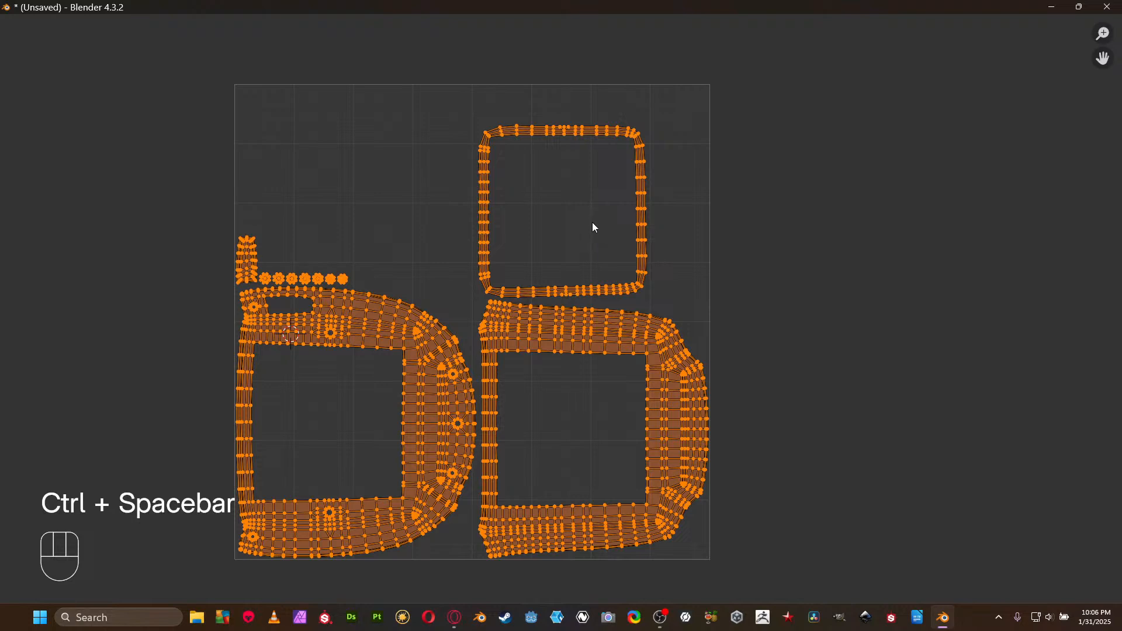
{"action": "middle_click_drag", "start_coordinate": [580, 240], "coordinate": [557, 332]}
{"action": "scroll", "coordinate": [564, 310], "scroll_direction": "up", "scroll_amount": 5}
{"action": "middle_click_drag", "start_coordinate": [650, 162], "coordinate": [641, 251]}
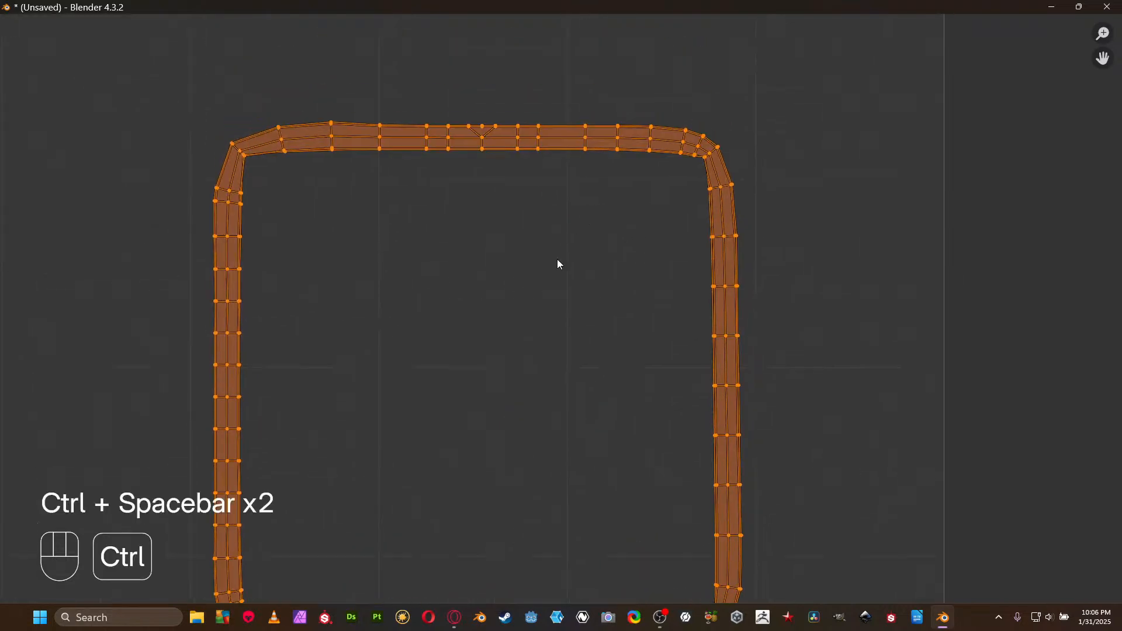
{"action": "key", "text": "ctrl+space"}
{"action": "left_click", "coordinate": [713, 261]}
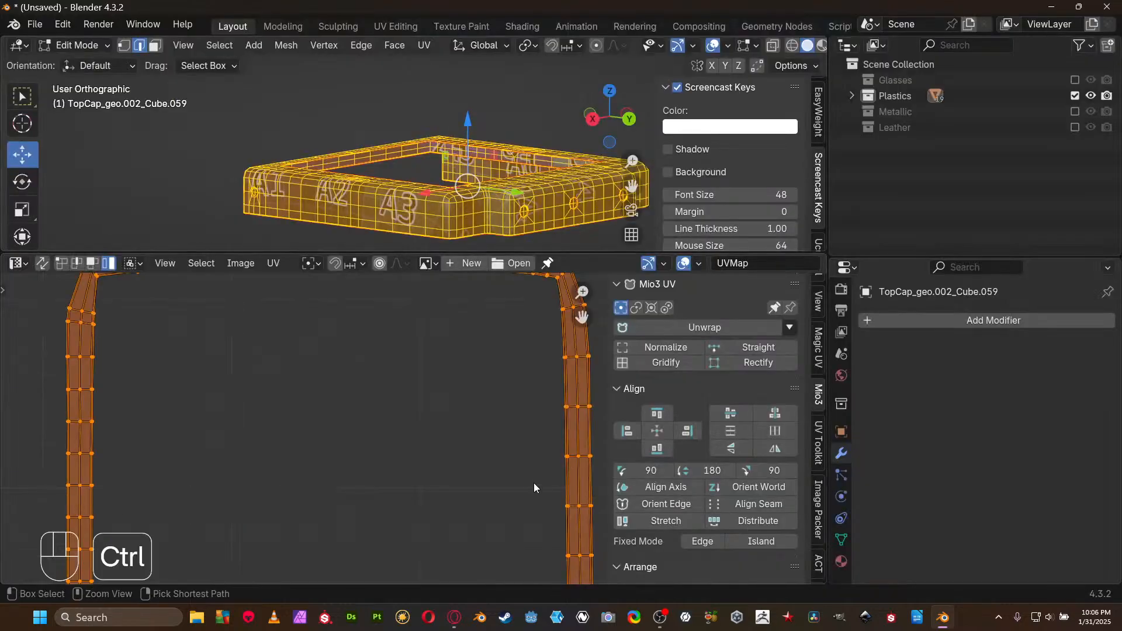
{"action": "key", "text": "ctrl+space"}
{"action": "scroll", "coordinate": [558, 376], "scroll_direction": "up", "scroll_amount": 3}
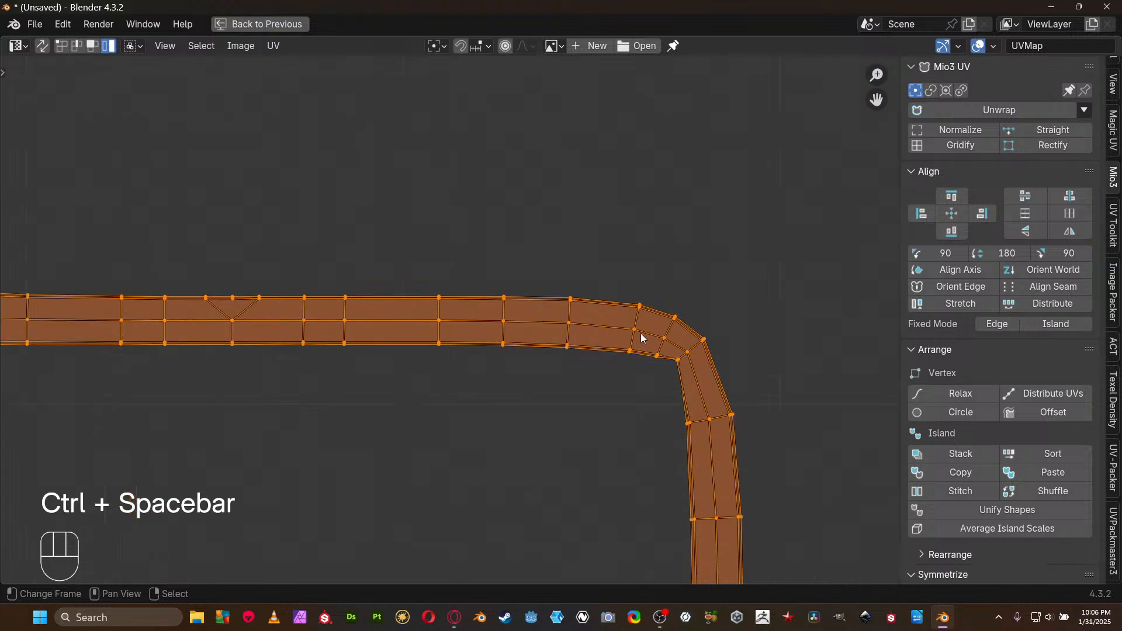
Mark seams across the four corners of the thin ring-shaped UV island to split it into separate strips
{"action": "left_click", "coordinate": [693, 345], "text": "alt"}
{"action": "scroll", "coordinate": [654, 358], "scroll_direction": "down", "scroll_amount": 3}
{"action": "middle_click_drag", "start_coordinate": [434, 390], "coordinate": [754, 365]}
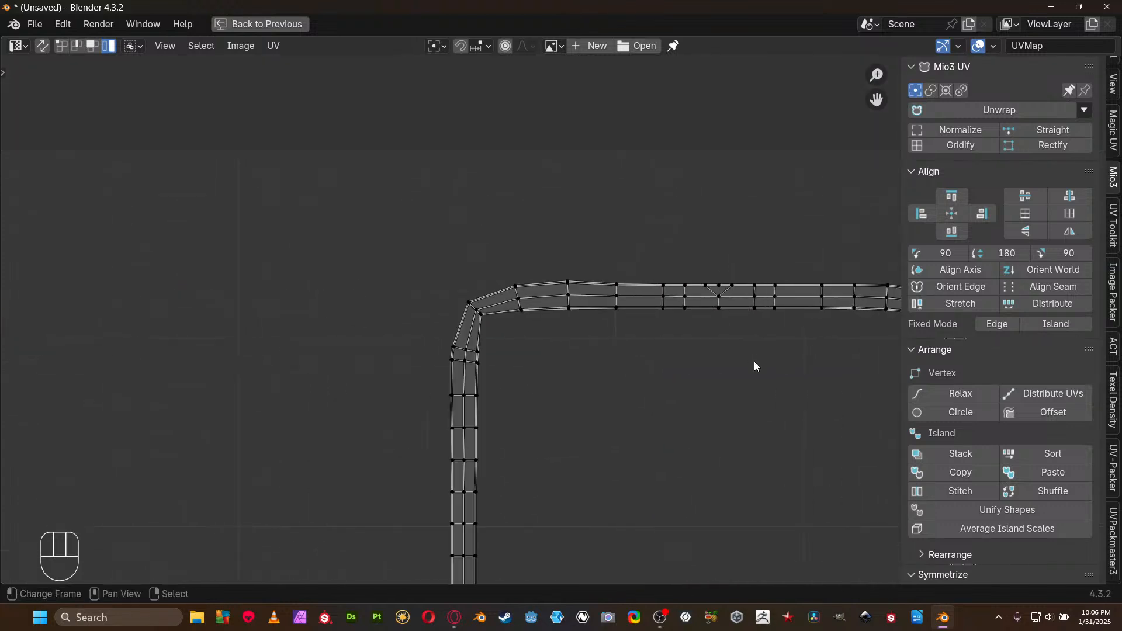
{"action": "scroll", "coordinate": [556, 328], "scroll_direction": "up", "scroll_amount": 3}
{"action": "right_click", "coordinate": [386, 293], "text": "alt+shift"}
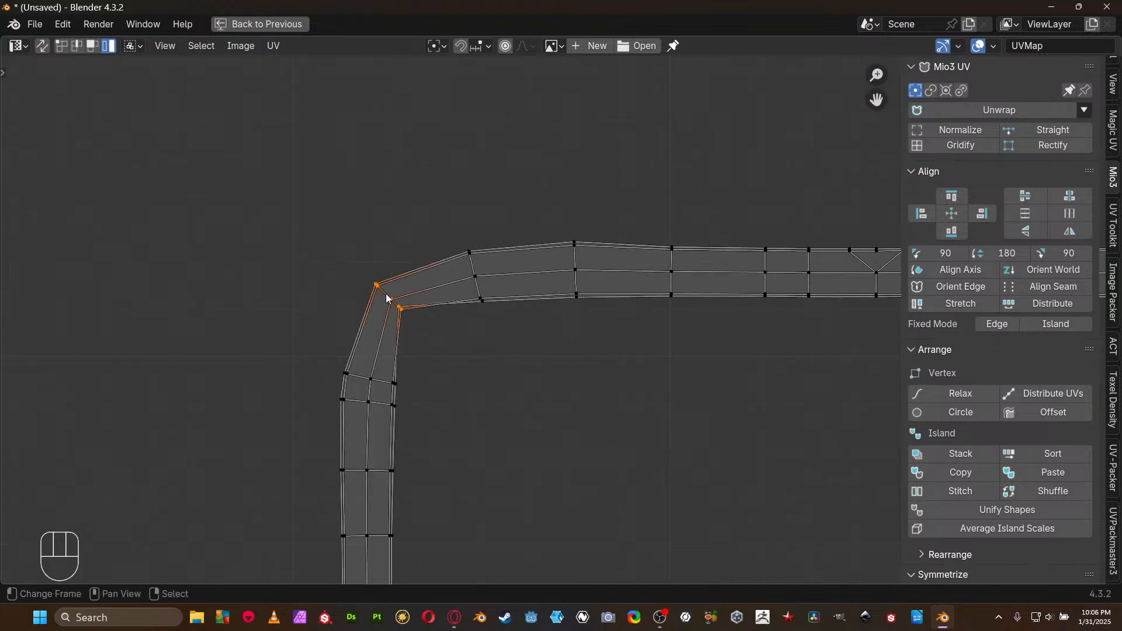
{"action": "scroll", "coordinate": [433, 339], "scroll_direction": "down", "scroll_amount": 5}
{"action": "middle_click_drag", "start_coordinate": [542, 462], "coordinate": [534, 196]}
{"action": "middle_click_drag", "start_coordinate": [557, 310], "coordinate": [587, 252]}
{"action": "scroll", "coordinate": [543, 292], "scroll_direction": "up", "scroll_amount": 4}
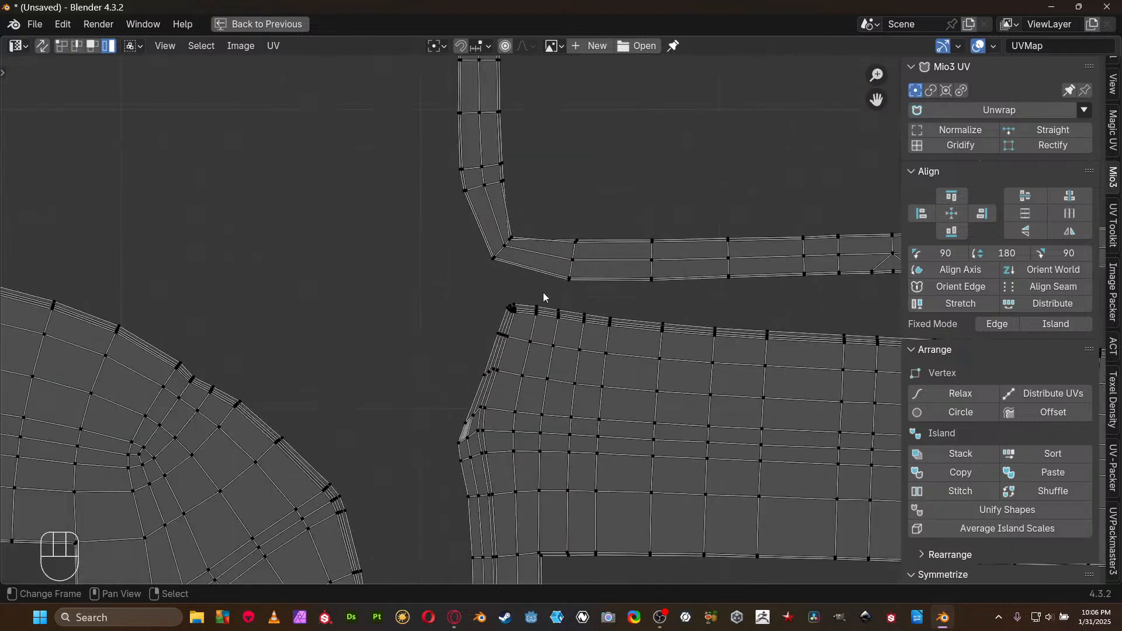
{"action": "right_click", "coordinate": [501, 251], "text": "alt+shift"}
{"action": "middle_click_drag", "start_coordinate": [865, 213], "coordinate": [404, 329]}
{"action": "right_click", "coordinate": [811, 338], "text": "alt+shift"}
{"action": "key", "text": "ctrl+e"}
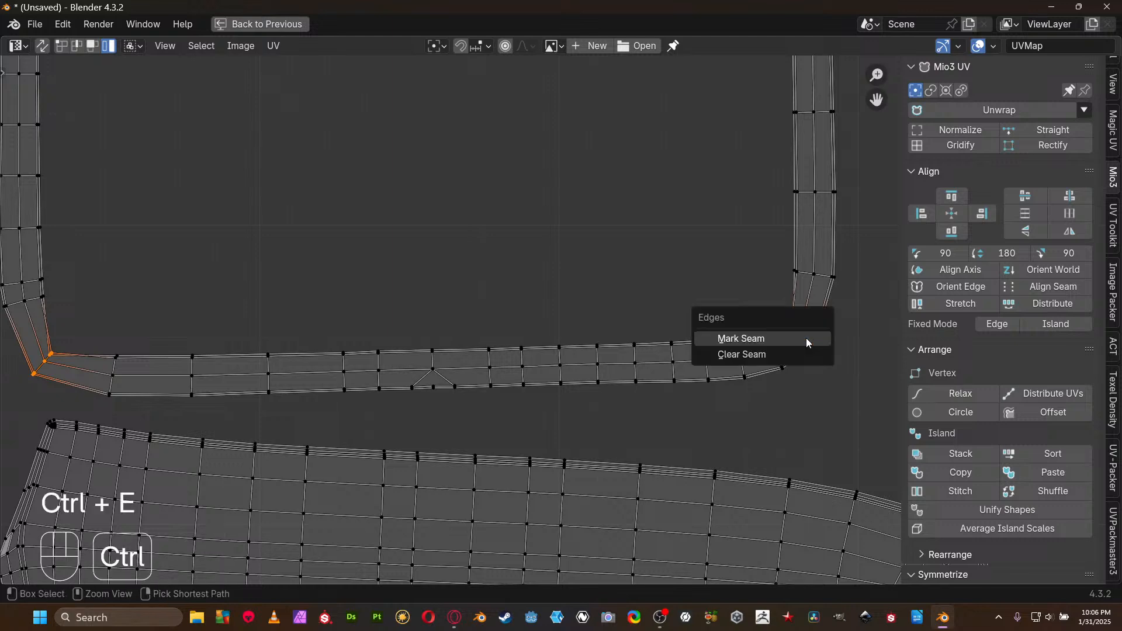
{"action": "left_click", "coordinate": [805, 338]}
Unwrap all of the top cap's UVs again with the Conformal method
{"action": "scroll", "coordinate": [594, 321], "scroll_direction": "down", "scroll_amount": 8}
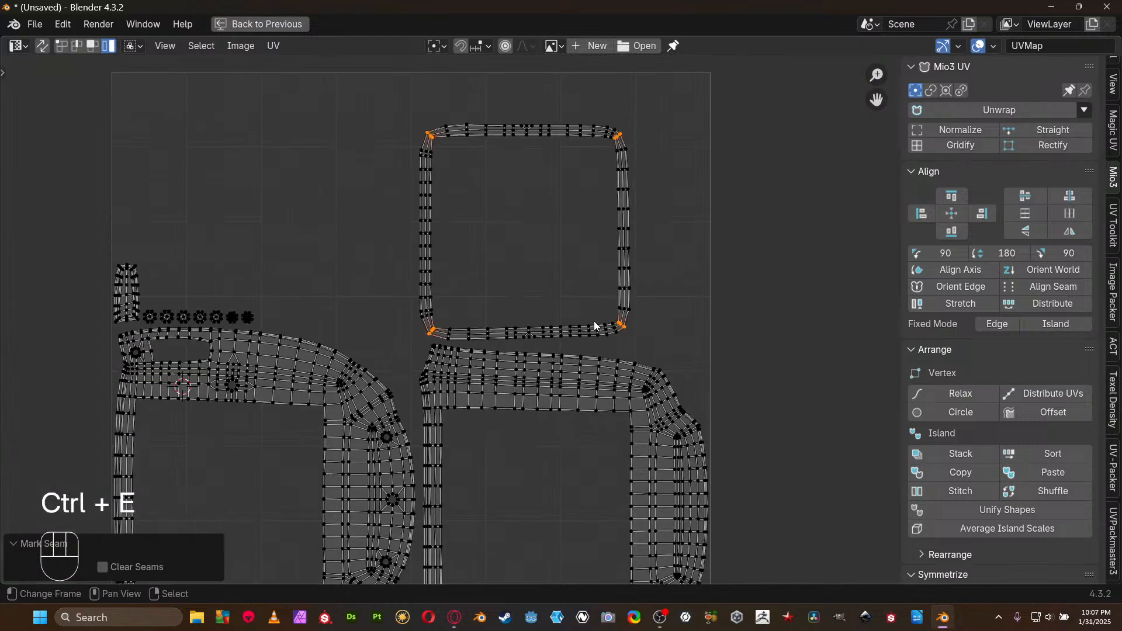
{"action": "key", "text": "a"}
{"action": "key", "text": "u"}
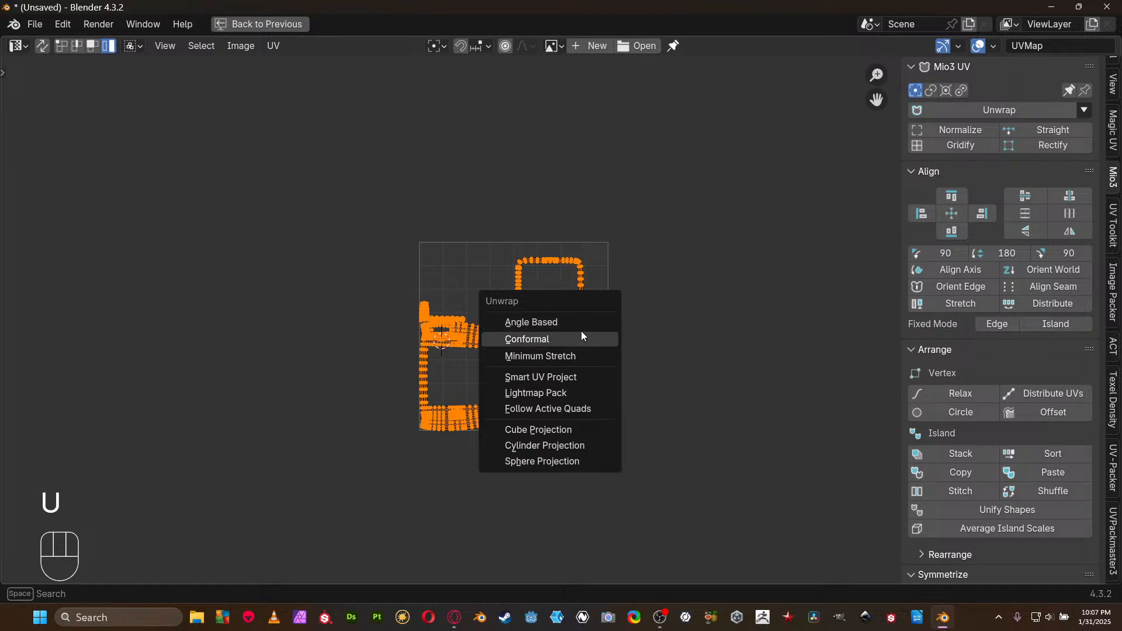
{"action": "left_click", "coordinate": [580, 332]}
{"action": "scroll", "coordinate": [579, 332], "scroll_direction": "up", "scroll_amount": 5}
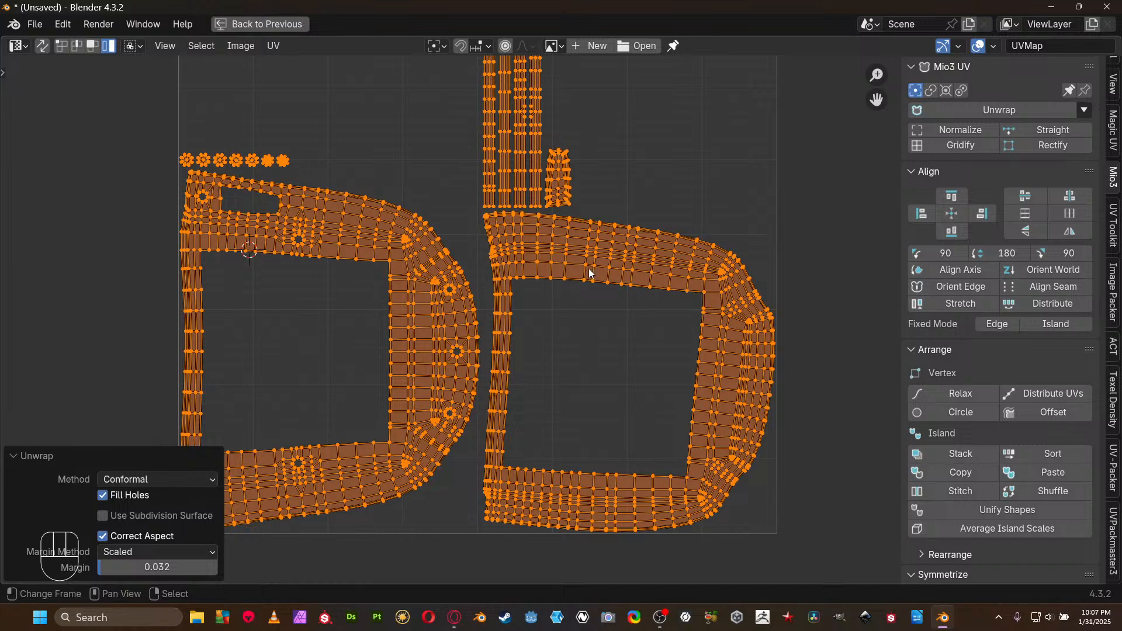
{"action": "middle_click_drag", "start_coordinate": [588, 268], "coordinate": [595, 376]}
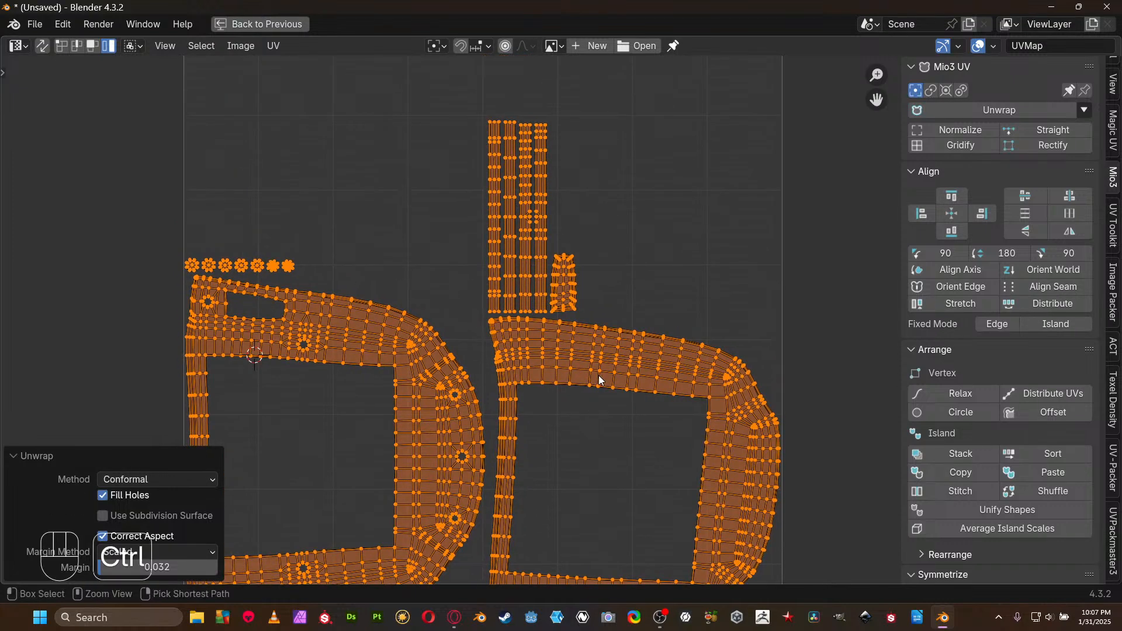
Unwrap only the two large frame-shaped islands with the Minimum Stretch method
{"action": "key", "text": "ctrl+Tab"}
{"action": "left_click", "coordinate": [598, 376]}
{"action": "left_click", "coordinate": [608, 374]}
{"action": "left_click", "coordinate": [422, 356], "text": "shift"}
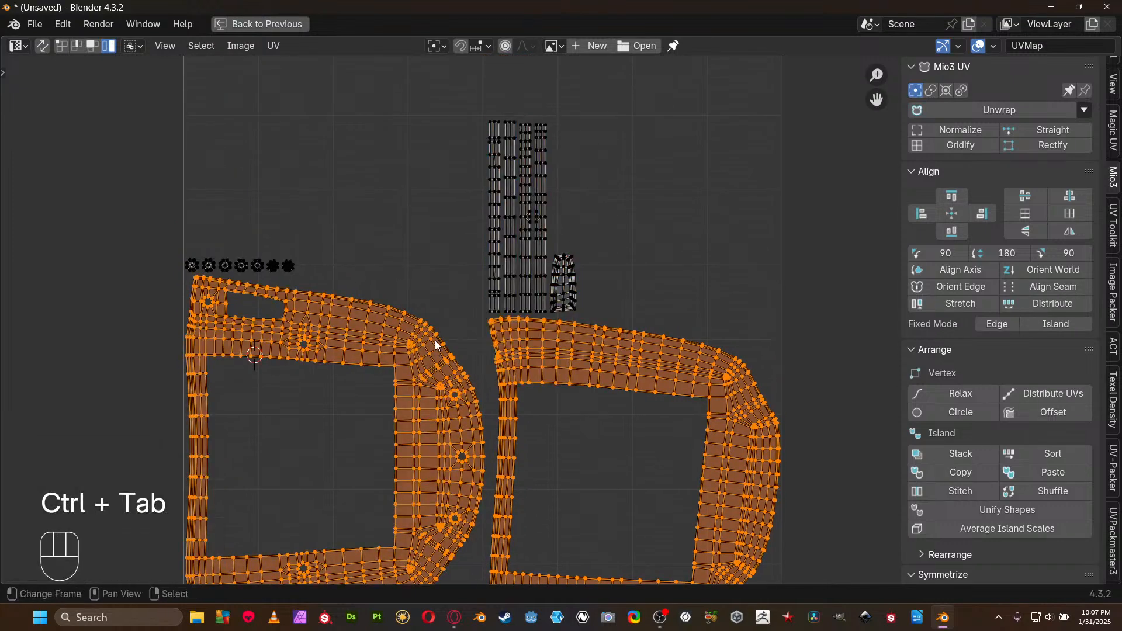
{"action": "key", "text": "u"}
{"action": "left_click", "coordinate": [420, 360]}
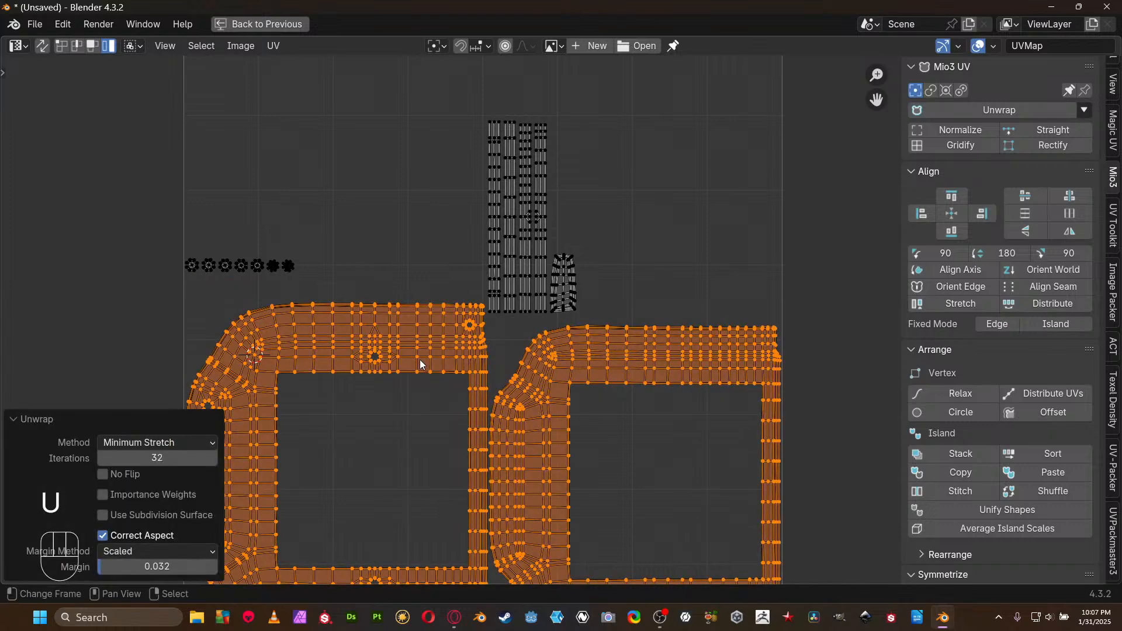
{"action": "middle_click_drag", "start_coordinate": [477, 386], "coordinate": [511, 336]}
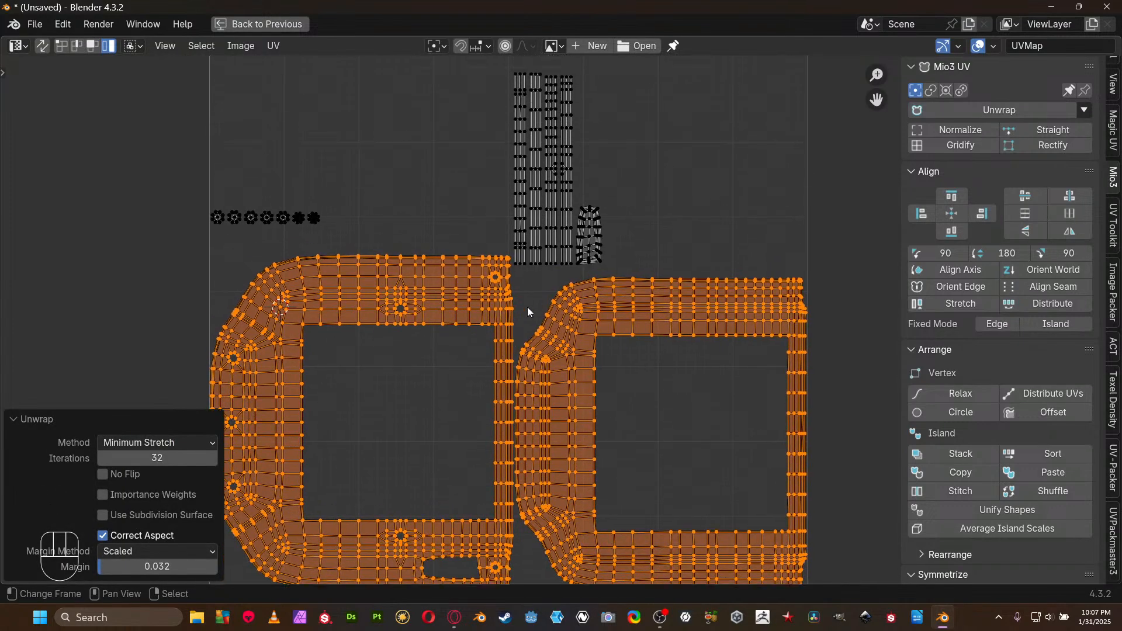
Rotate the large frame island containing the round holes by -90 degrees
{"action": "left_click", "coordinate": [600, 248]}
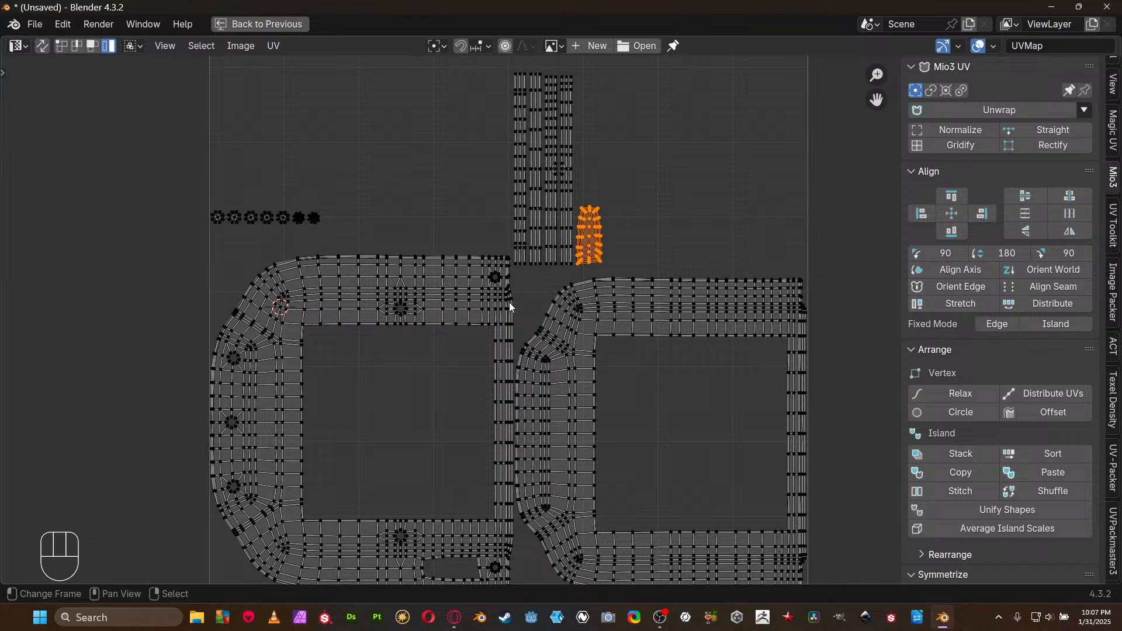
{"action": "left_click", "coordinate": [419, 286]}
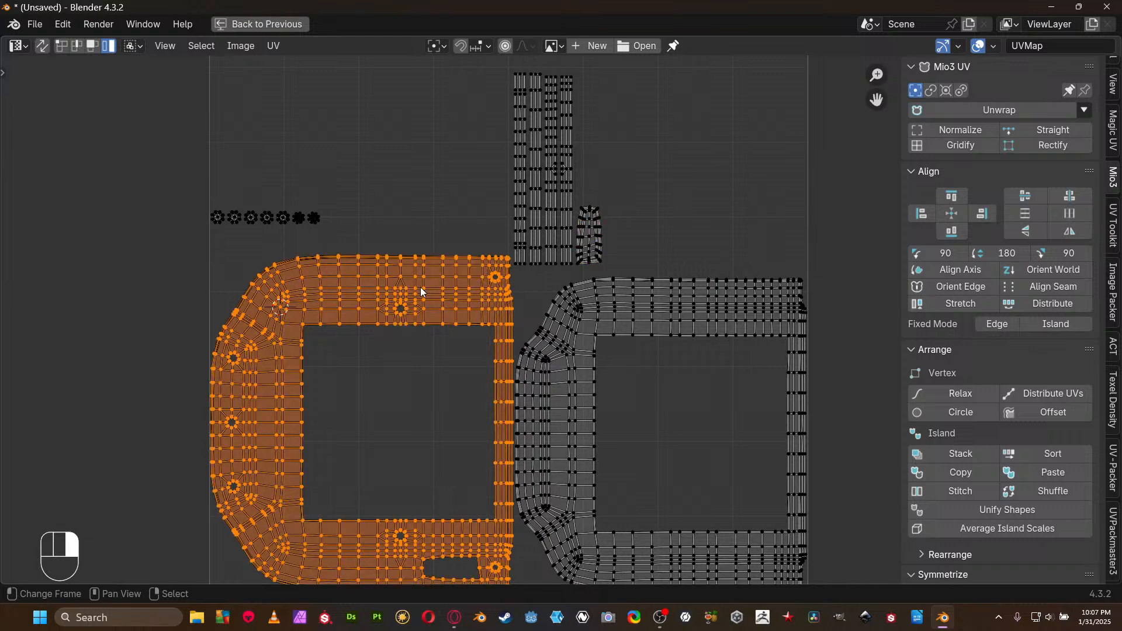
{"action": "key", "text": "r"}
{"action": "key", "text": "KP_Subtract"}
{"action": "key", "text": "KP_9"}
{"action": "key", "text": "KP_0"}
{"action": "key", "text": "KP_Enter"}
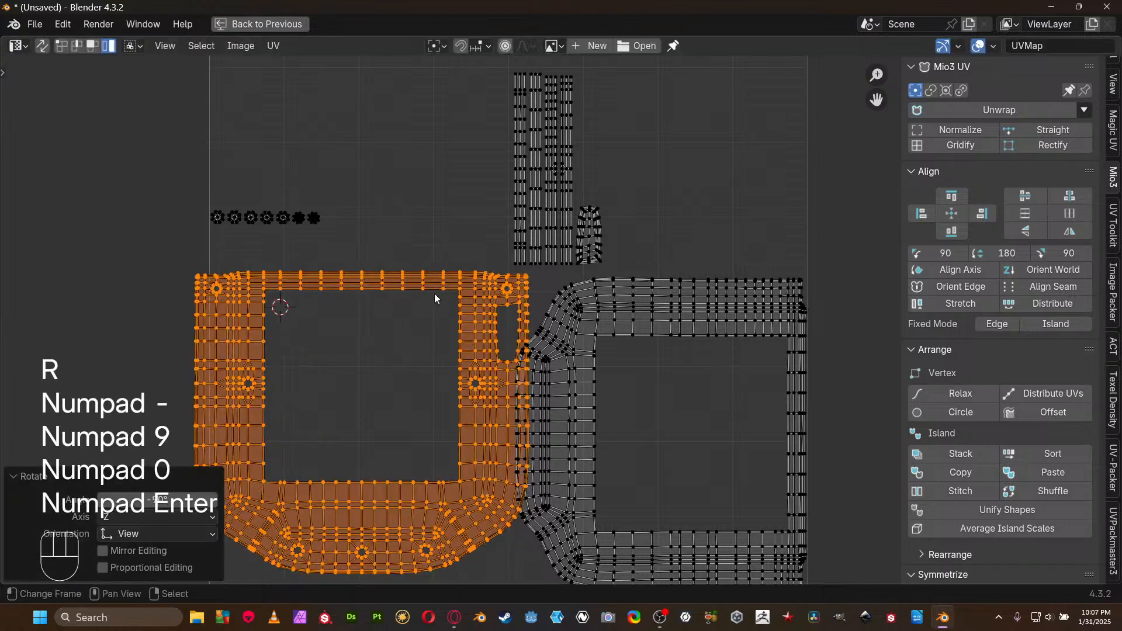
Rotate the other large frame island, the one without holes, by -90 degrees
{"action": "left_click", "coordinate": [779, 433]}
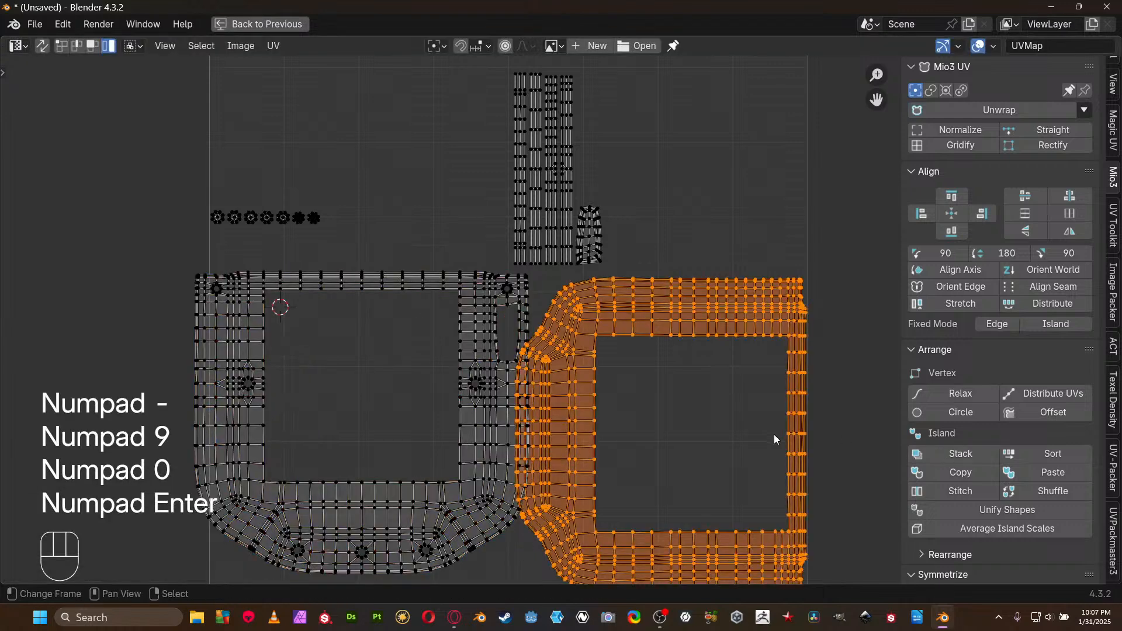
{"action": "key", "text": "r"}
{"action": "key", "text": "KP_Subtract"}
{"action": "key", "text": "KP_9"}
{"action": "key", "text": "KP_0"}
{"action": "key", "text": "KP_Enter"}
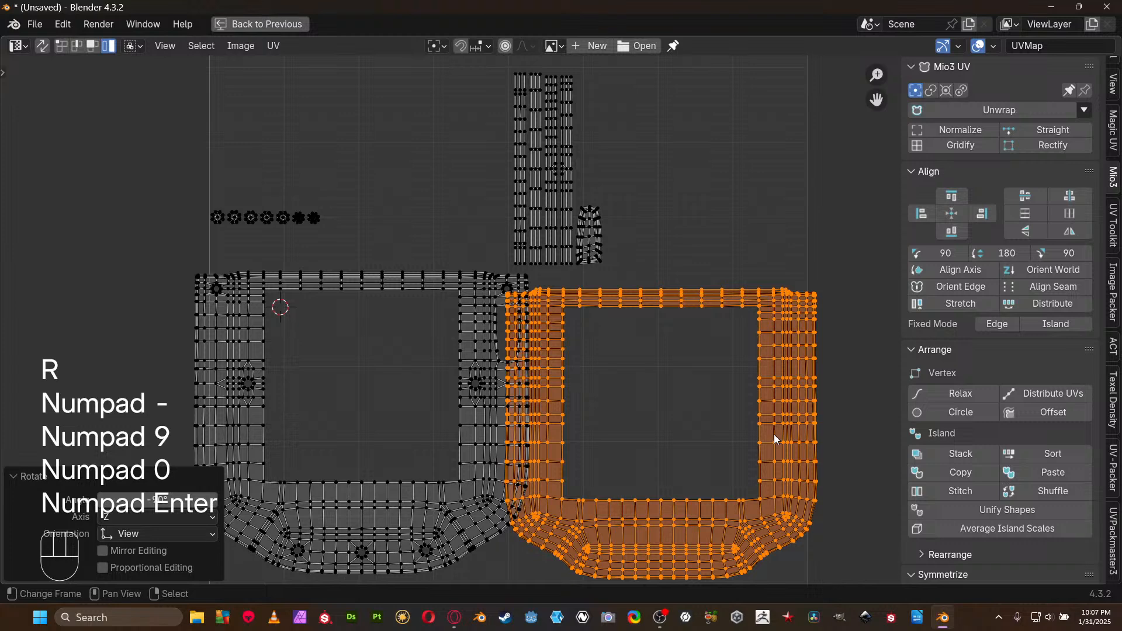
Average the scale of all UV islands and pack them into the UV square
{"action": "key", "text": "a"}
{"action": "key", "text": "ctrl+a"}
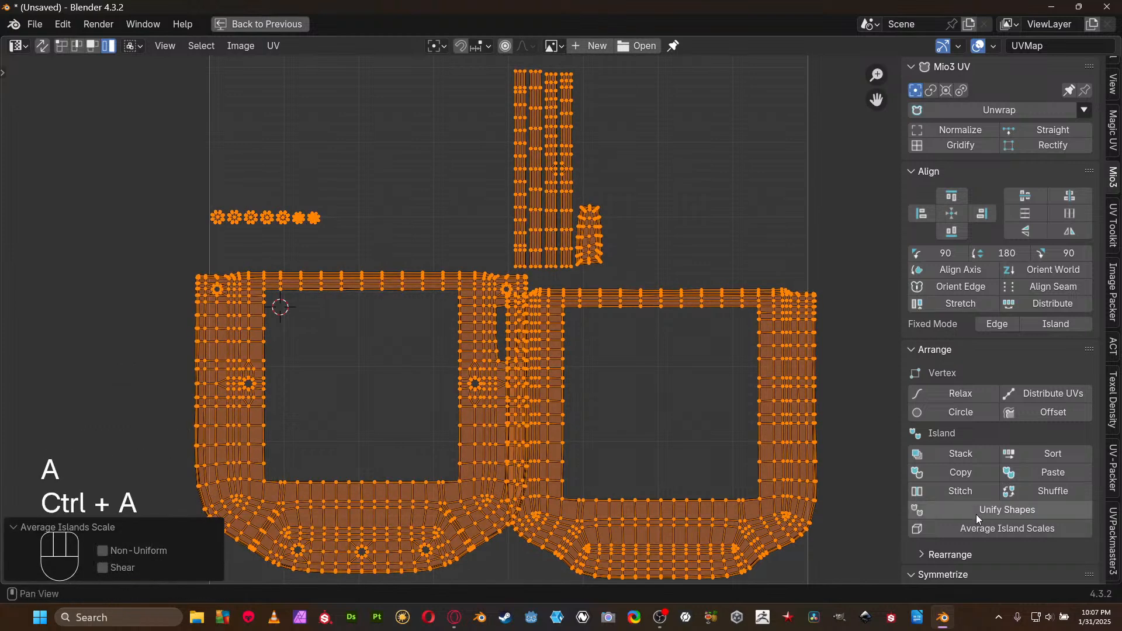
{"action": "scroll", "coordinate": [564, 448], "scroll_direction": "down", "scroll_amount": 4}
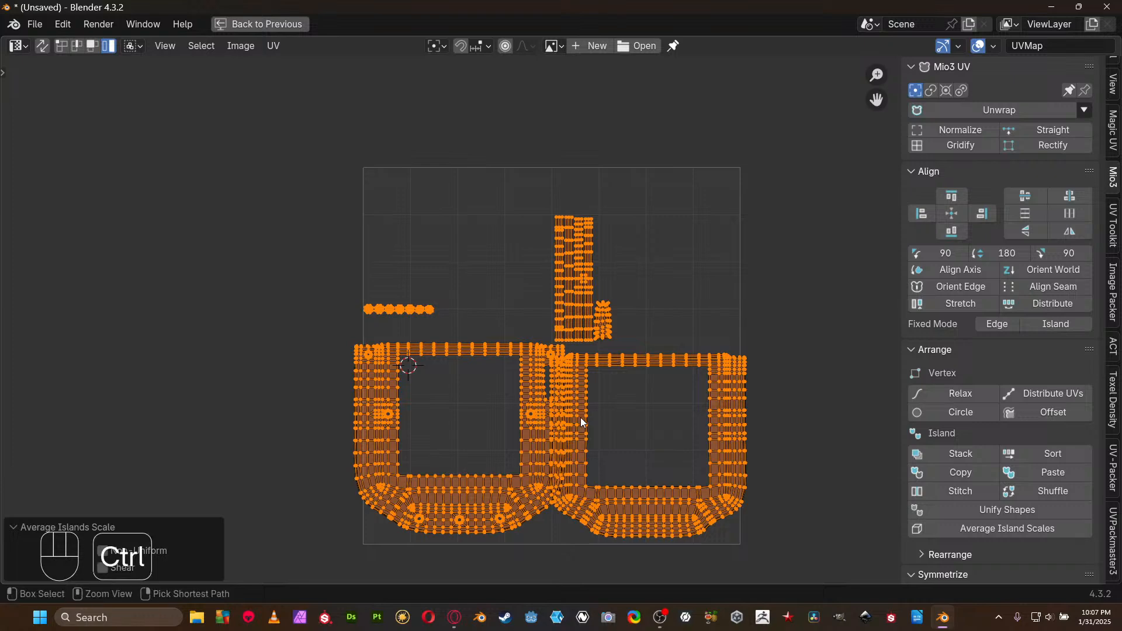
{"action": "key", "text": "ctrl+p"}
{"action": "key", "text": "Return"}
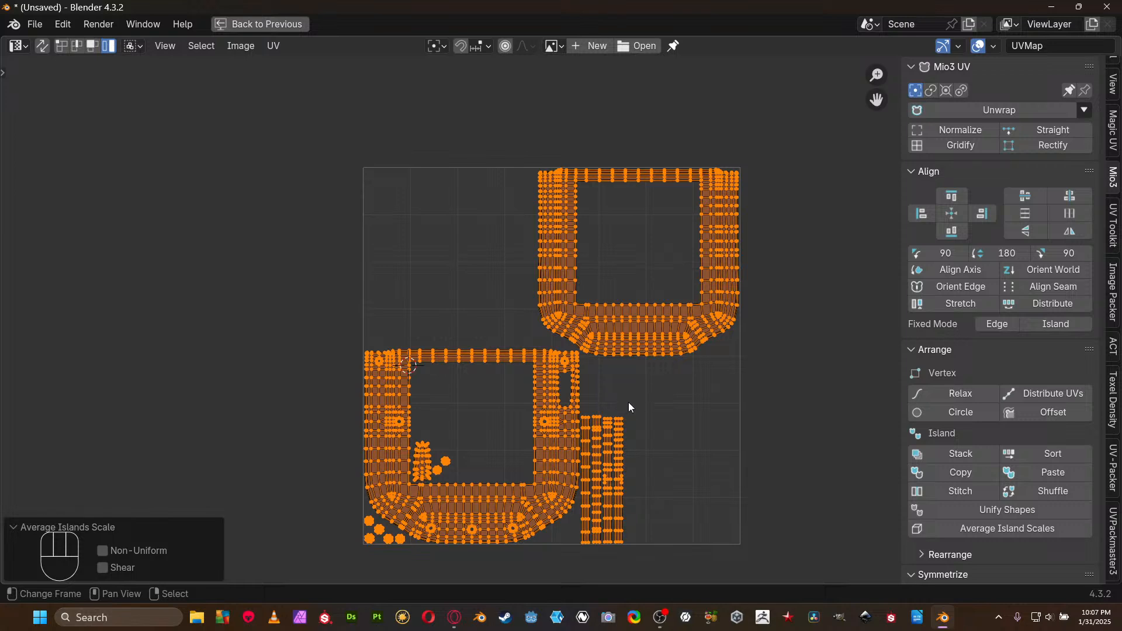
{"action": "scroll", "coordinate": [629, 402], "scroll_direction": "up", "scroll_amount": 5}
{"action": "middle_click_drag", "start_coordinate": [607, 273], "coordinate": [459, 352]}
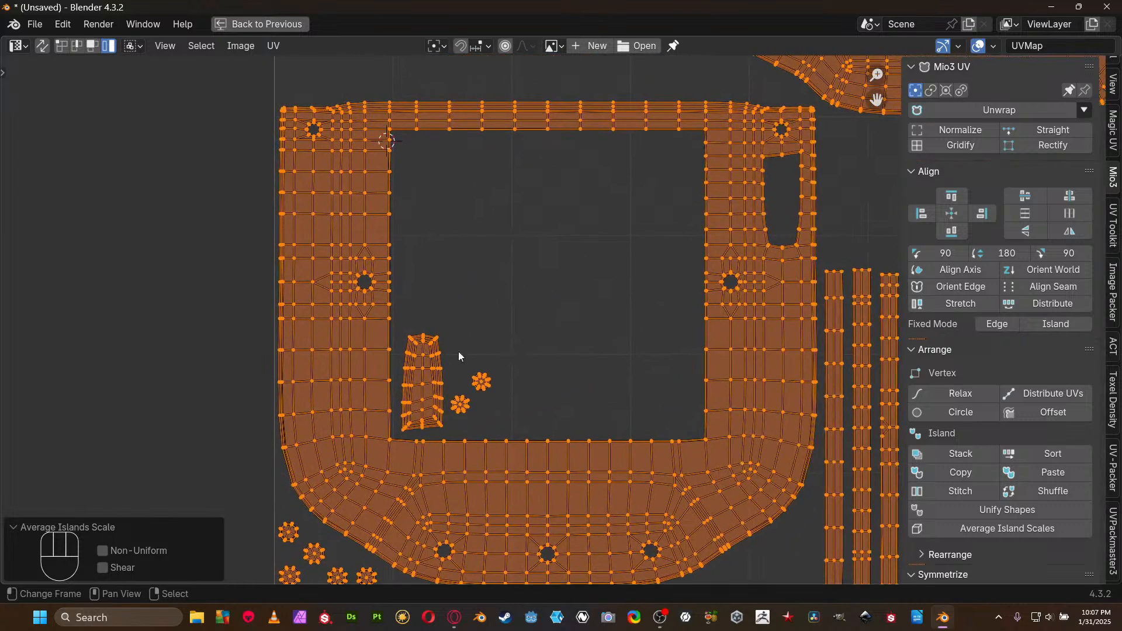
Move the tapered island and its two small round islands out of the frame opening by about 0.45 m X and 0.19 m Y, above the strips
{"action": "middle_click_drag", "start_coordinate": [547, 146], "coordinate": [495, 204]}
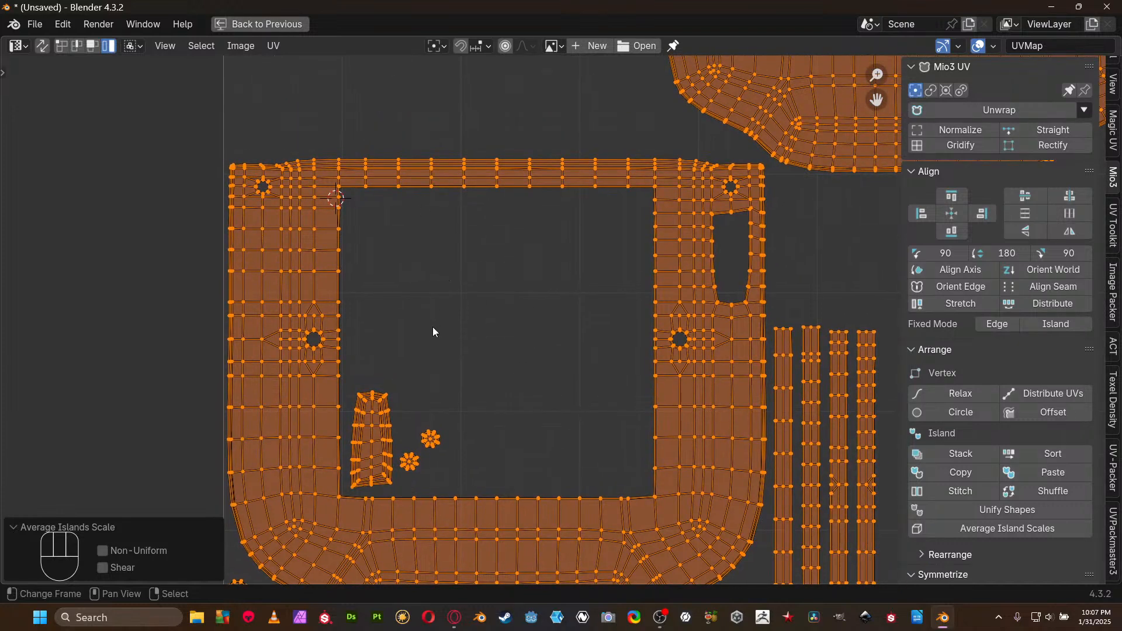
{"action": "left_click_drag", "start_coordinate": [481, 357], "coordinate": [378, 478]}
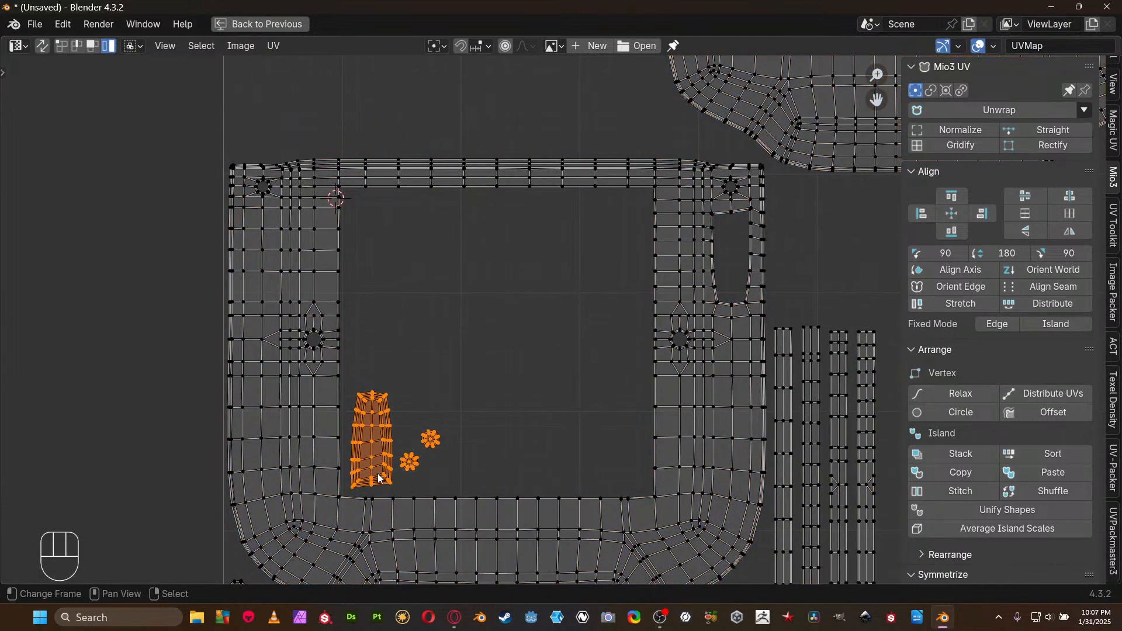
{"action": "key", "text": "g"}
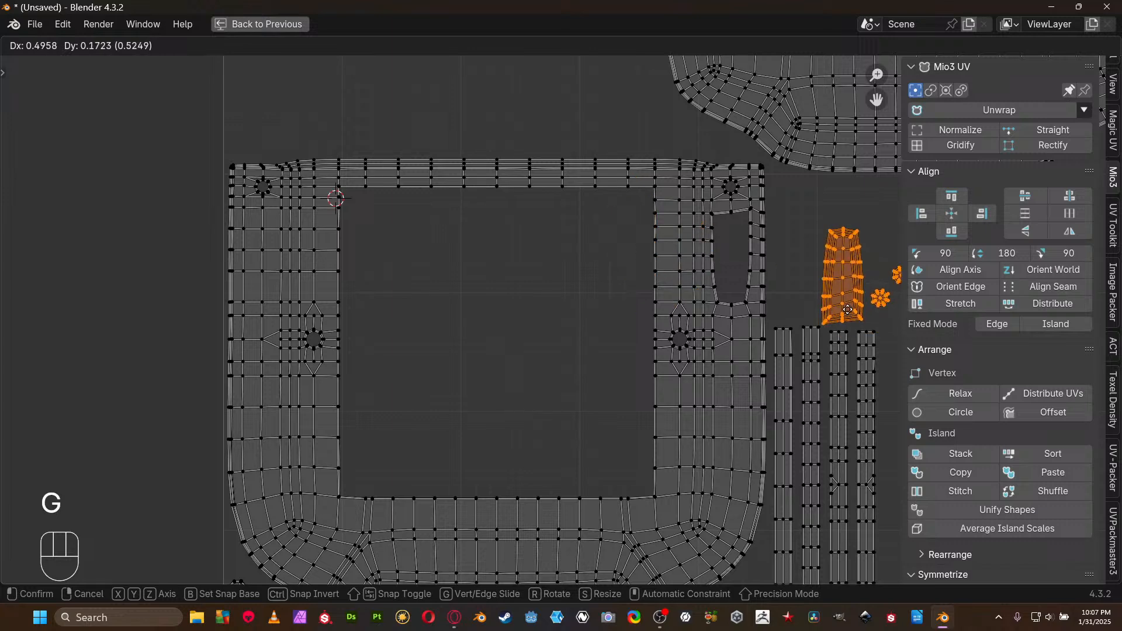
{"action": "left_click", "coordinate": [802, 295]}
{"action": "middle_click_drag", "start_coordinate": [816, 309], "coordinate": [733, 251]}
Move the five round islands below the frame's corner by about 0.68 m X and 0.36 m Y, beside the other small islands
{"action": "middle_click_drag", "start_coordinate": [535, 510], "coordinate": [591, 365]}
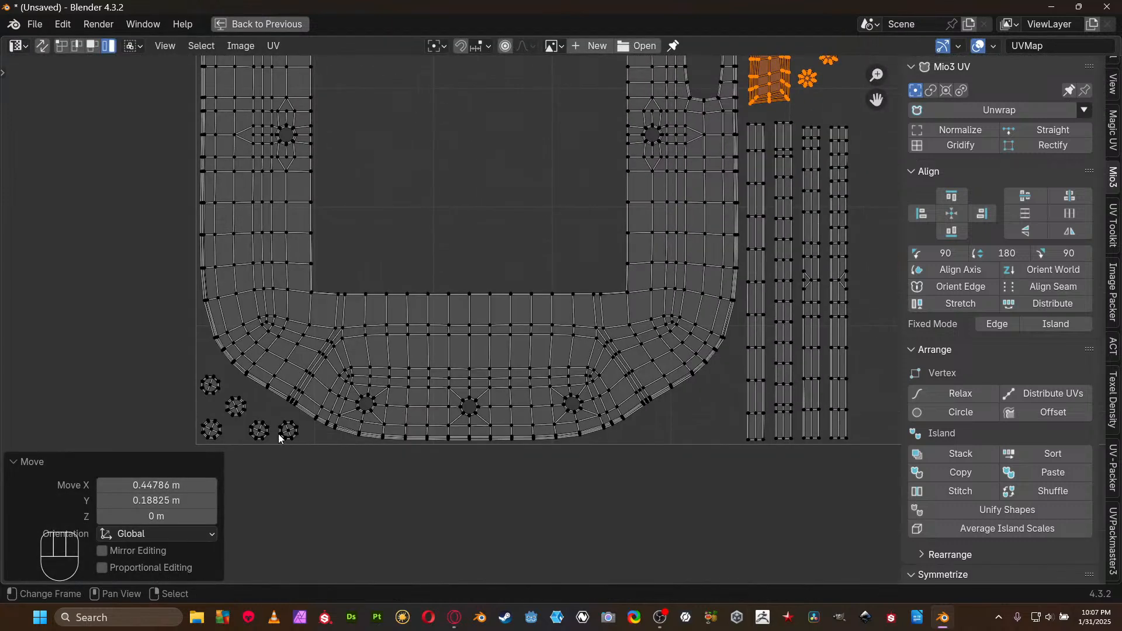
{"action": "left_click_drag", "start_coordinate": [196, 389], "coordinate": [287, 433]}
{"action": "scroll", "coordinate": [318, 458], "scroll_direction": "down", "scroll_amount": 5}
{"action": "key", "text": "g"}
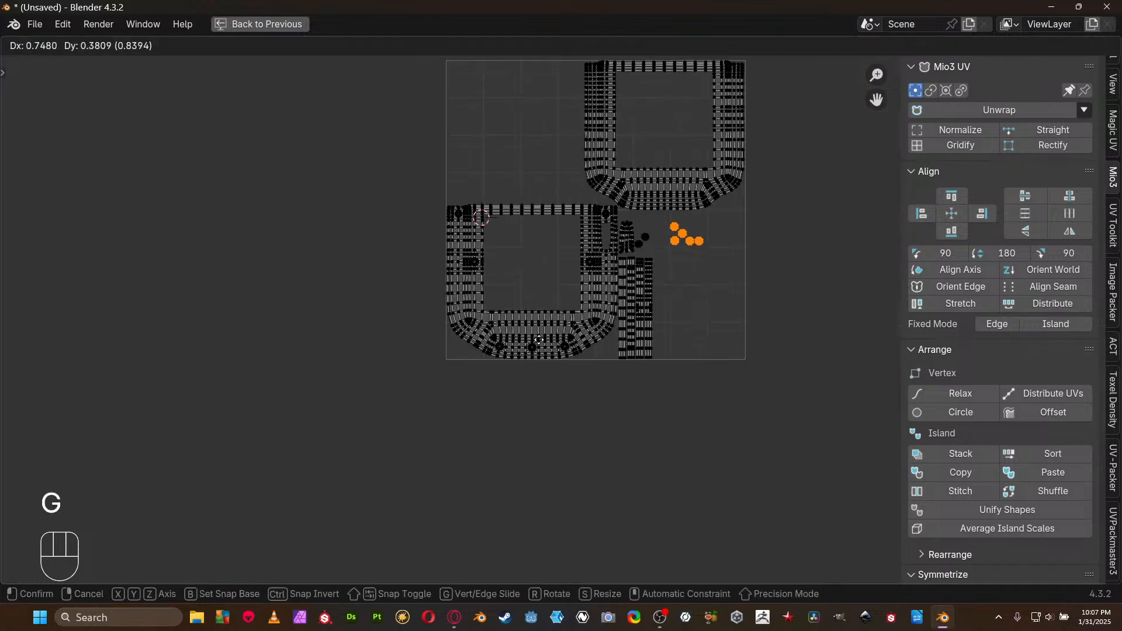
{"action": "left_click", "coordinate": [534, 341]}
{"action": "scroll", "coordinate": [534, 342], "scroll_direction": "up", "scroll_amount": 5}
{"action": "middle_click_drag", "start_coordinate": [725, 189], "coordinate": [427, 434]}
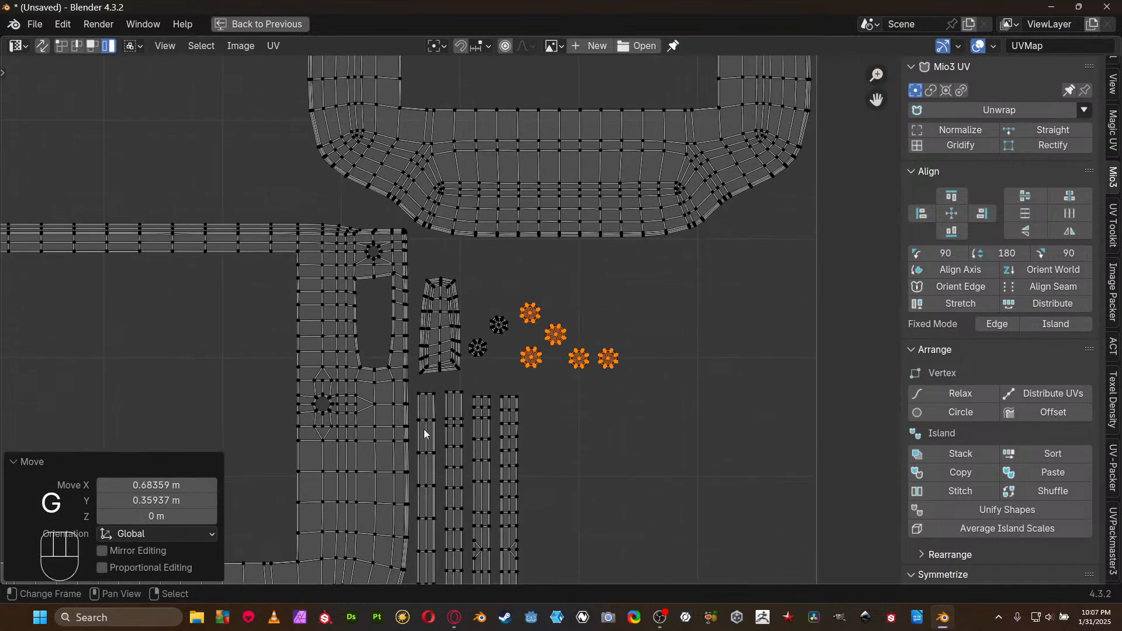
Arrange the three round islands nearest the tapered island around the remaining small one, forming two rows of two beside the tapered island
{"action": "scroll", "coordinate": [476, 341], "scroll_direction": "up", "scroll_amount": 4}
{"action": "left_click", "coordinate": [491, 309]}
{"action": "key", "text": "g"}
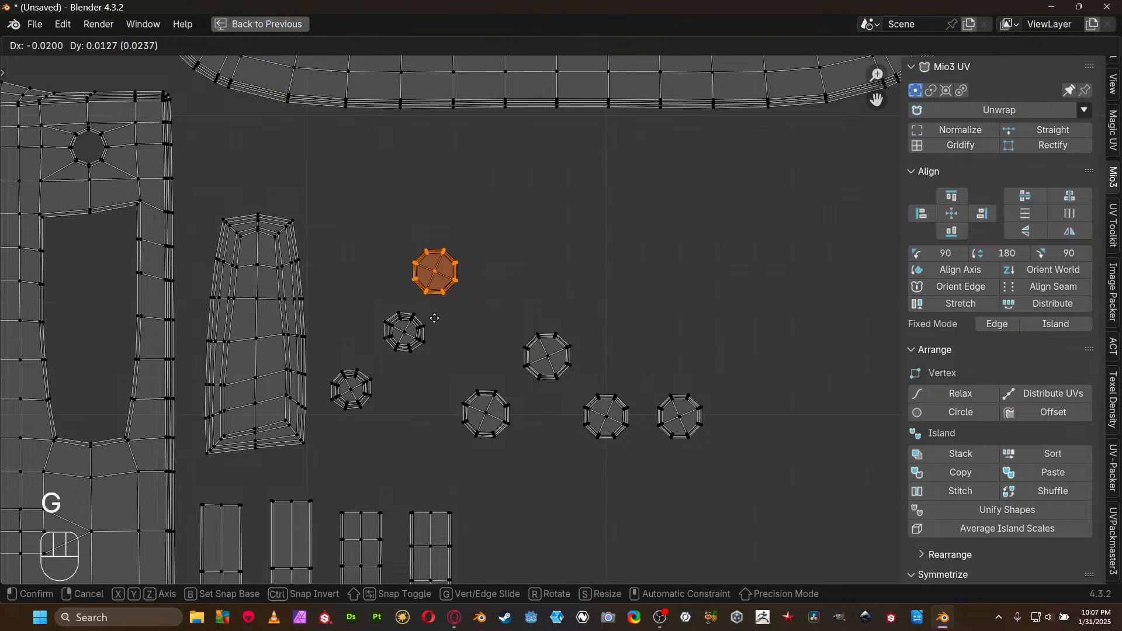
{"action": "left_click", "coordinate": [357, 316]}
{"action": "left_click", "coordinate": [403, 332]}
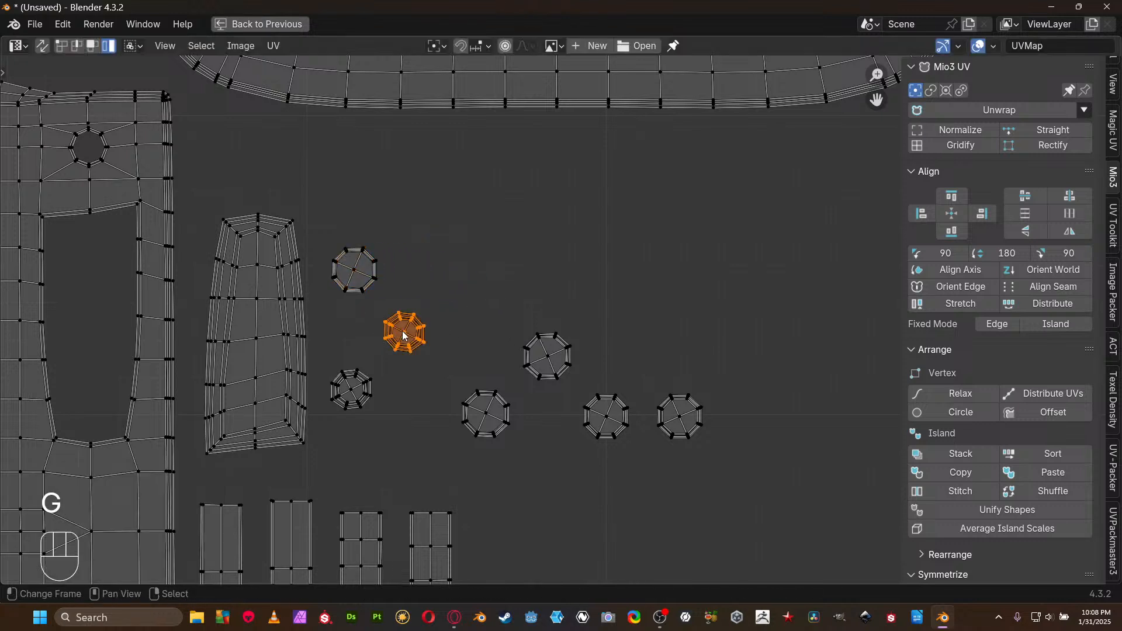
{"action": "key", "text": "g"}
{"action": "left_click", "coordinate": [483, 374]}
{"action": "left_click", "coordinate": [477, 415]}
{"action": "key", "text": "g"}
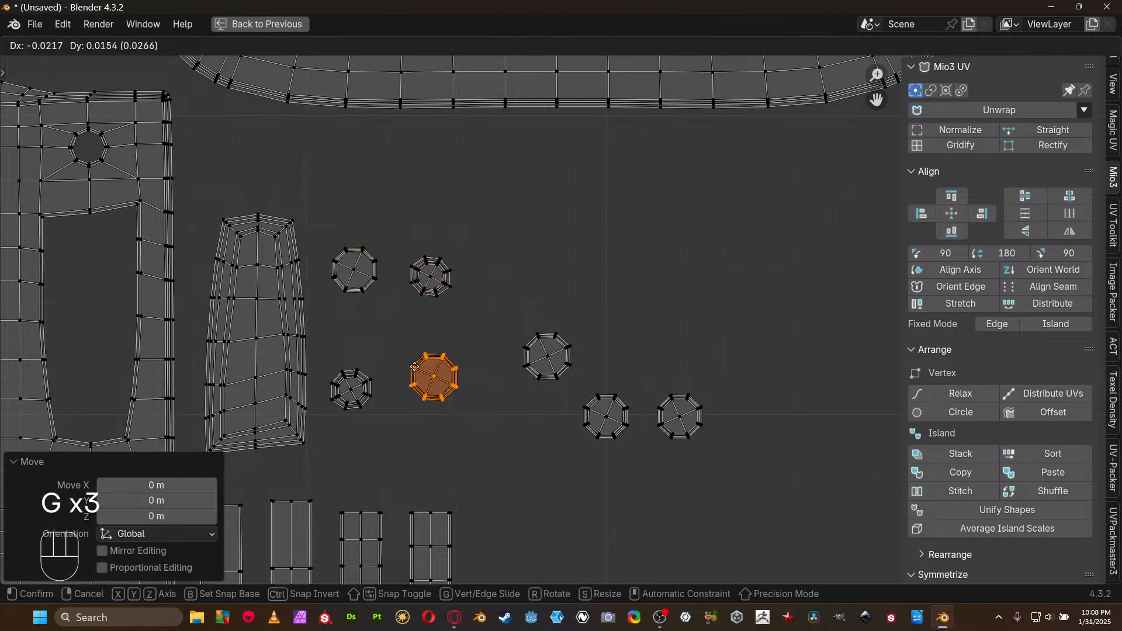
{"action": "left_click", "coordinate": [427, 381]}
Place two of the three remaining round islands as a pair above the grid and the third below its outer column
{"action": "left_click", "coordinate": [546, 355]}
{"action": "key", "text": "g"}
{"action": "left_click", "coordinate": [318, 135]}
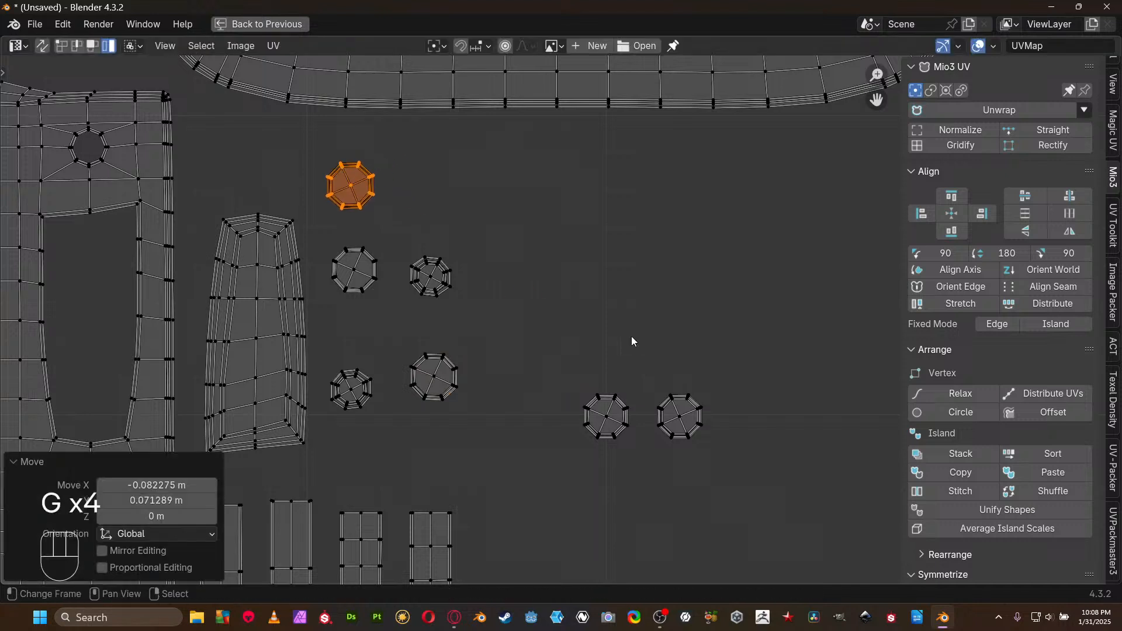
{"action": "left_click", "coordinate": [602, 418]}
{"action": "key", "text": "g"}
{"action": "left_click", "coordinate": [341, 70]}
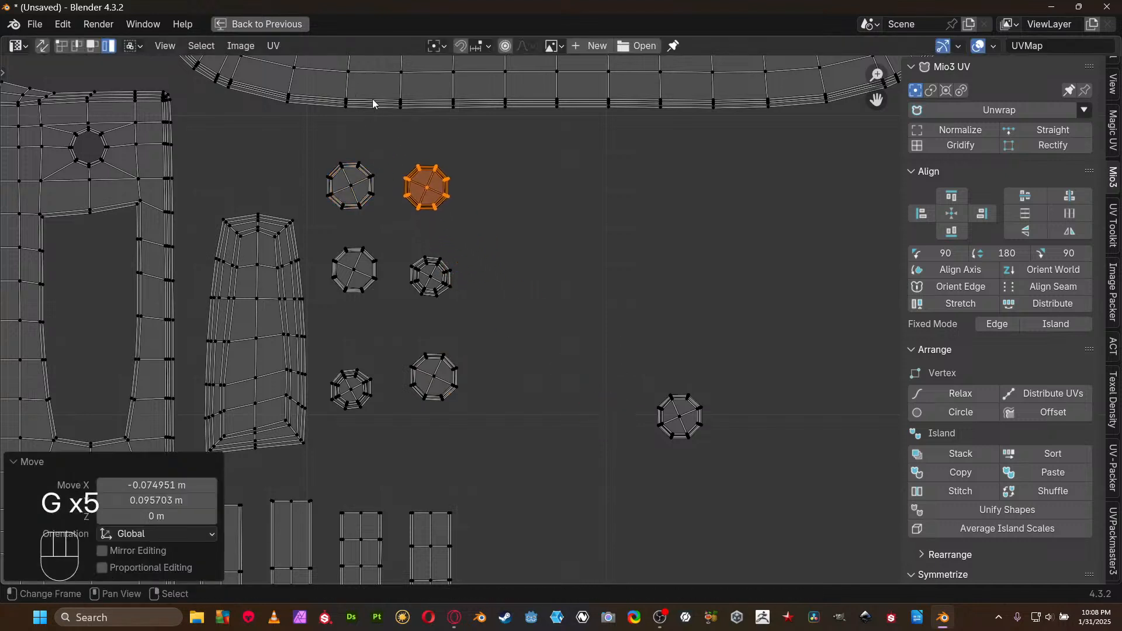
{"action": "left_click", "coordinate": [689, 428]}
{"action": "key", "text": "g"}
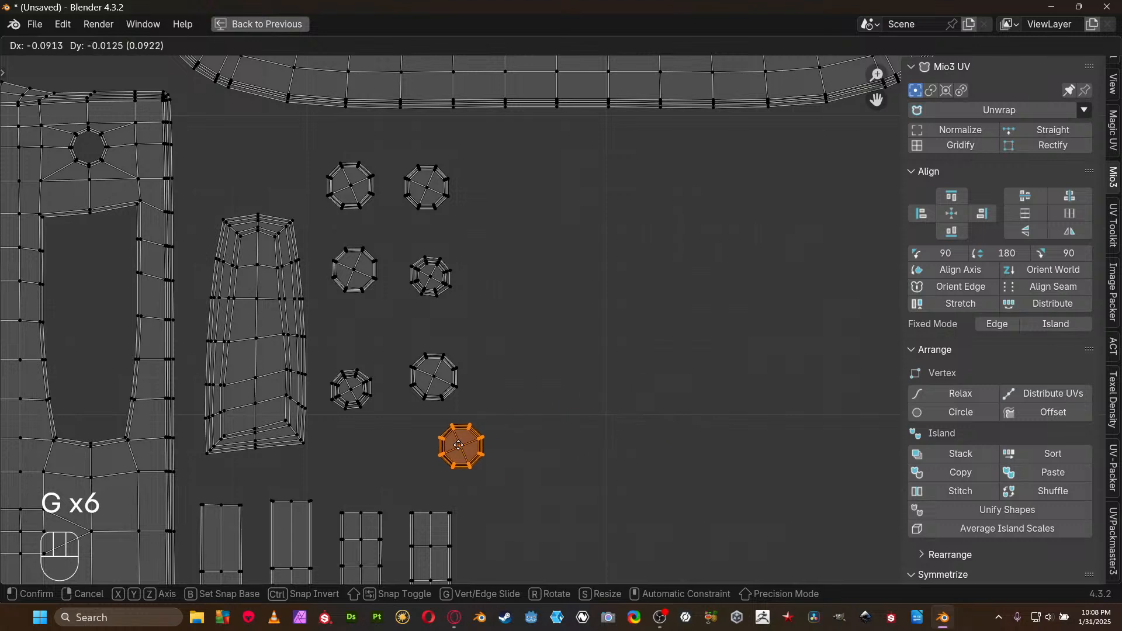
{"action": "left_click", "coordinate": [430, 462]}
Align the round islands of each of the two columns along a common vertical centre line
{"action": "left_click_drag", "start_coordinate": [471, 155], "coordinate": [402, 463]}
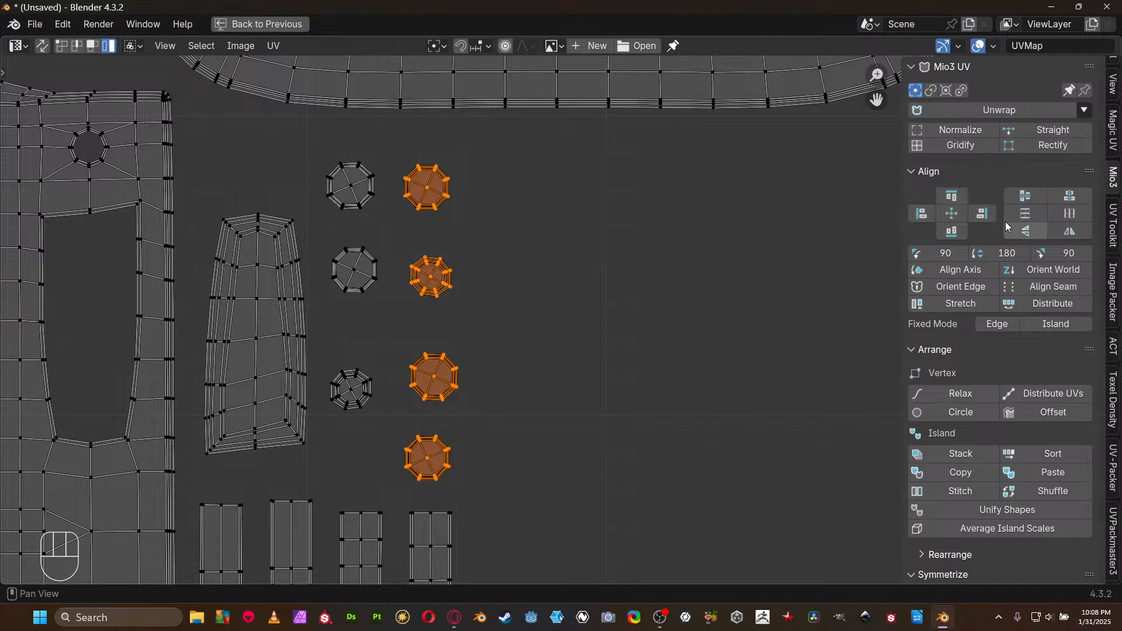
{"action": "left_click", "coordinate": [1072, 202]}
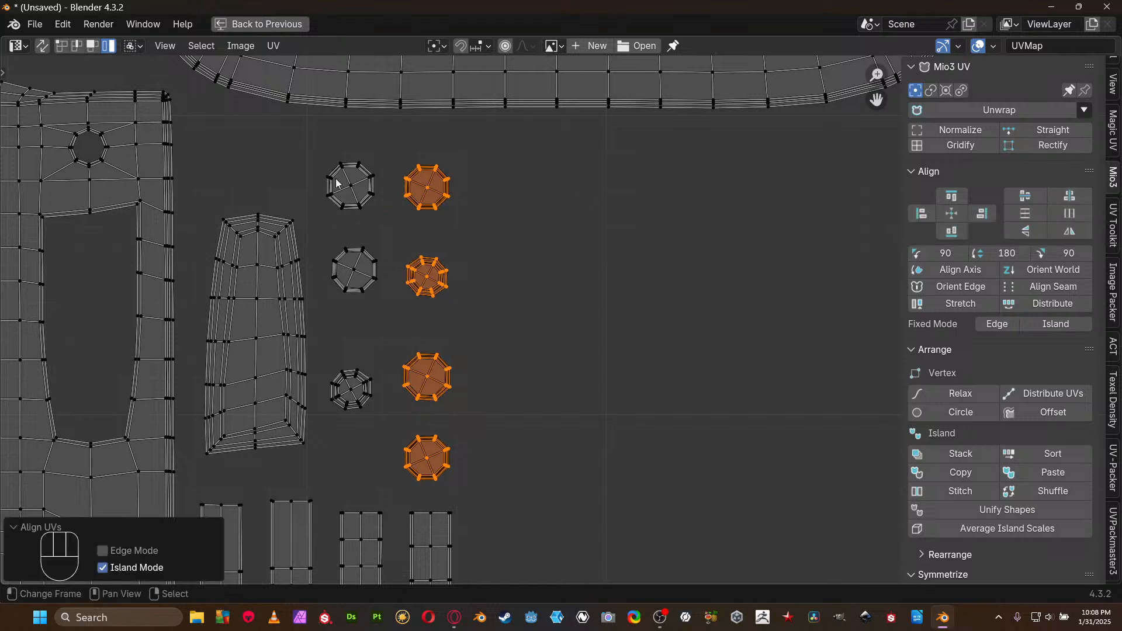
{"action": "left_click_drag", "start_coordinate": [338, 184], "coordinate": [363, 432]}
{"action": "left_click", "coordinate": [1069, 198]}
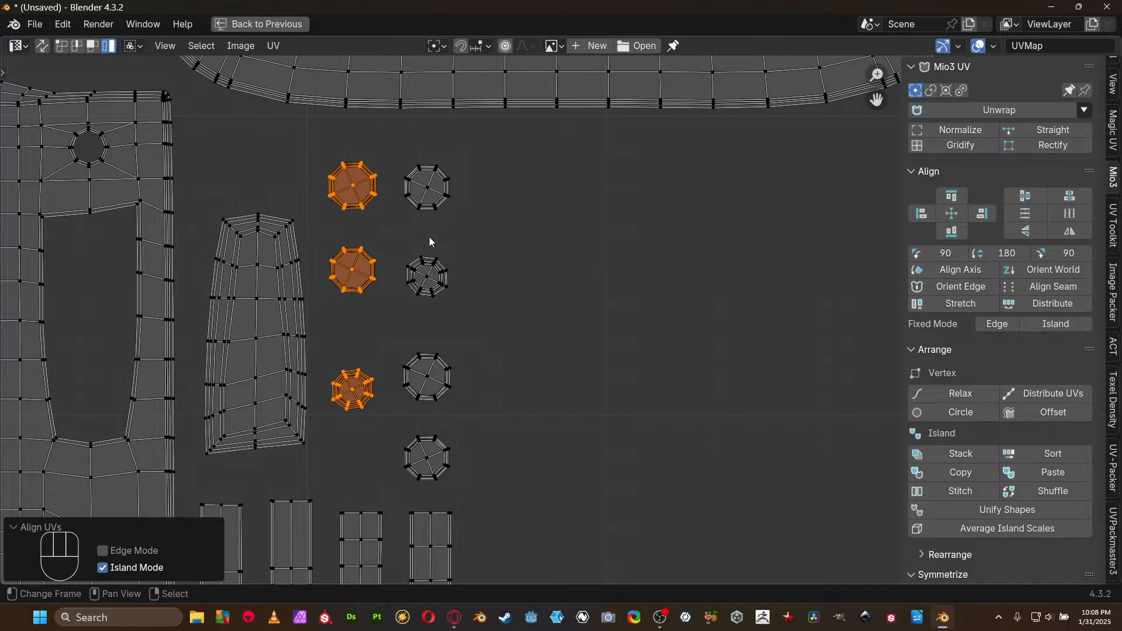
Align the first and second rows of round islands horizontally, and move the second row up about 0.011 m along Y
{"action": "left_click_drag", "start_coordinate": [327, 161], "coordinate": [450, 208]}
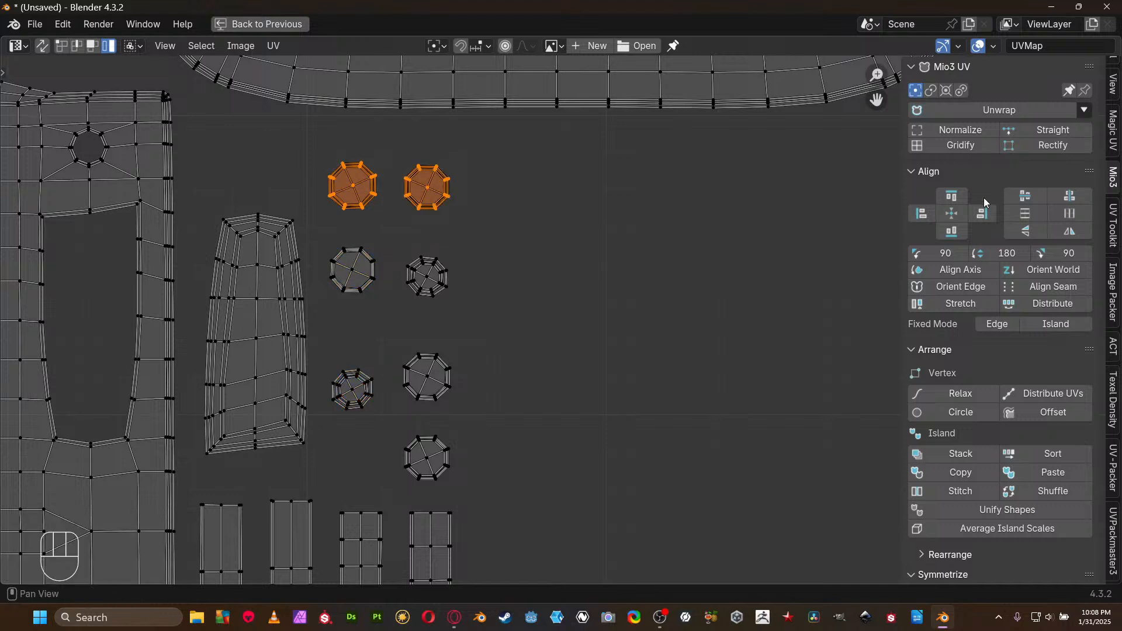
{"action": "left_click", "coordinate": [1020, 193]}
{"action": "left_click_drag", "start_coordinate": [333, 240], "coordinate": [459, 304]}
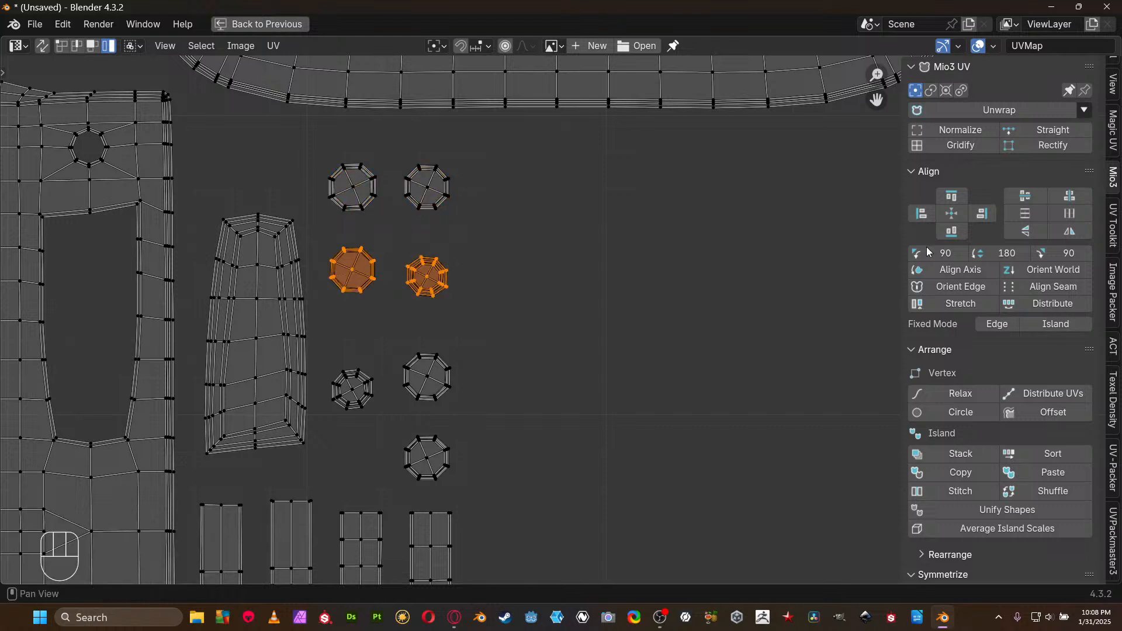
{"action": "left_click", "coordinate": [1025, 198]}
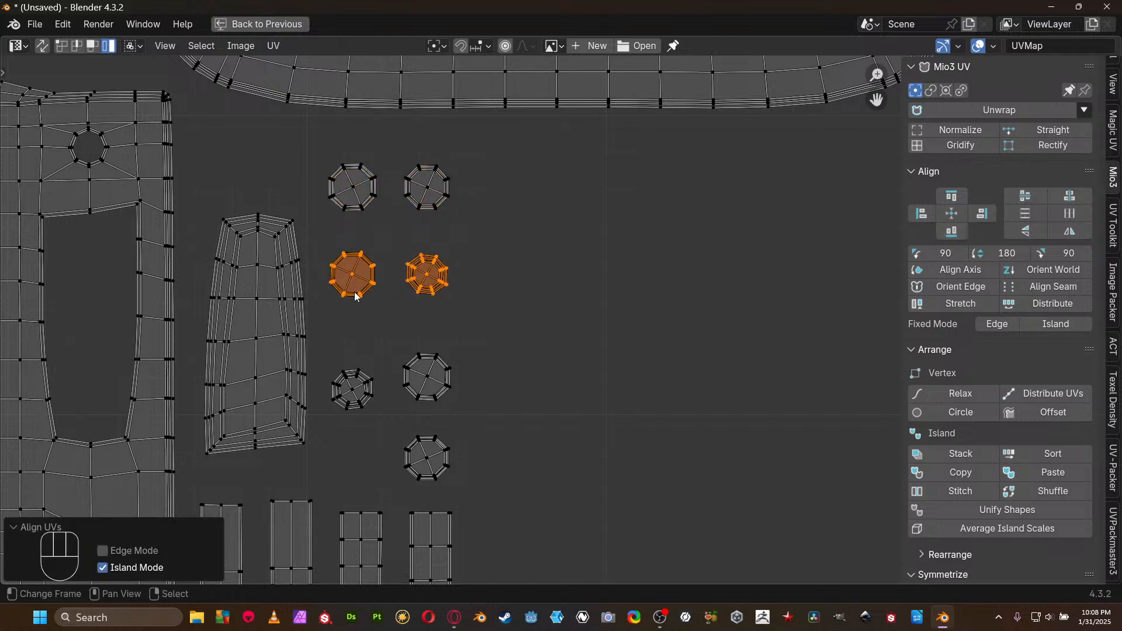
{"action": "key", "text": "g"}
{"action": "key", "text": "y"}
{"action": "left_click", "coordinate": [363, 270]}
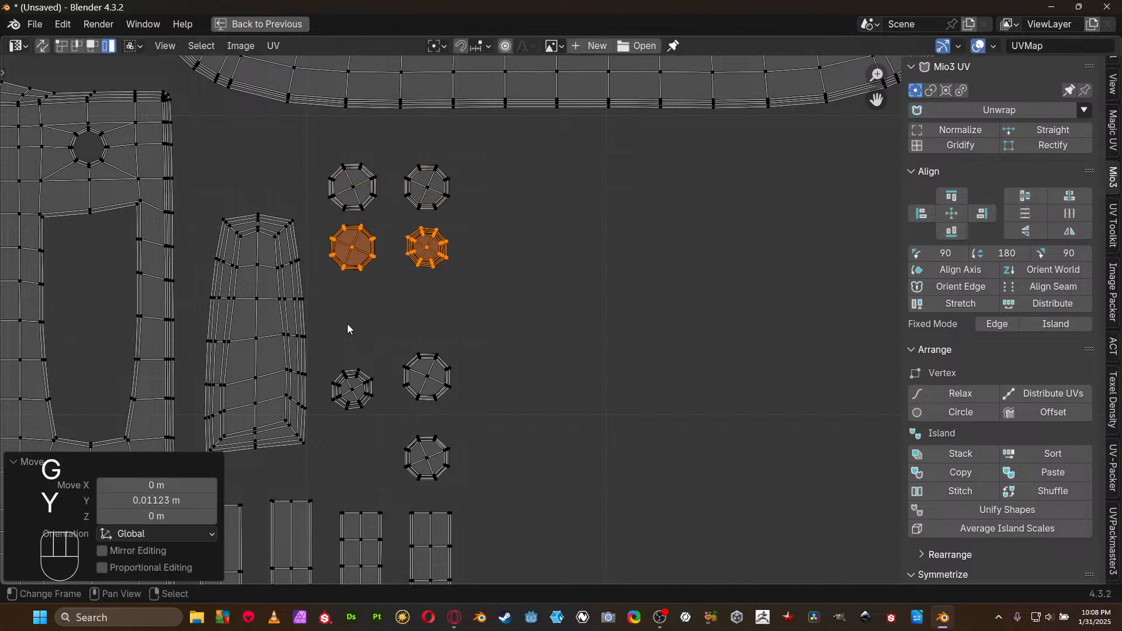
Align the third row of round islands horizontally and move it up about 0.029 m along Y, close beneath the second row
{"action": "left_click_drag", "start_coordinate": [349, 330], "coordinate": [440, 389]}
{"action": "left_click", "coordinate": [1025, 196]}
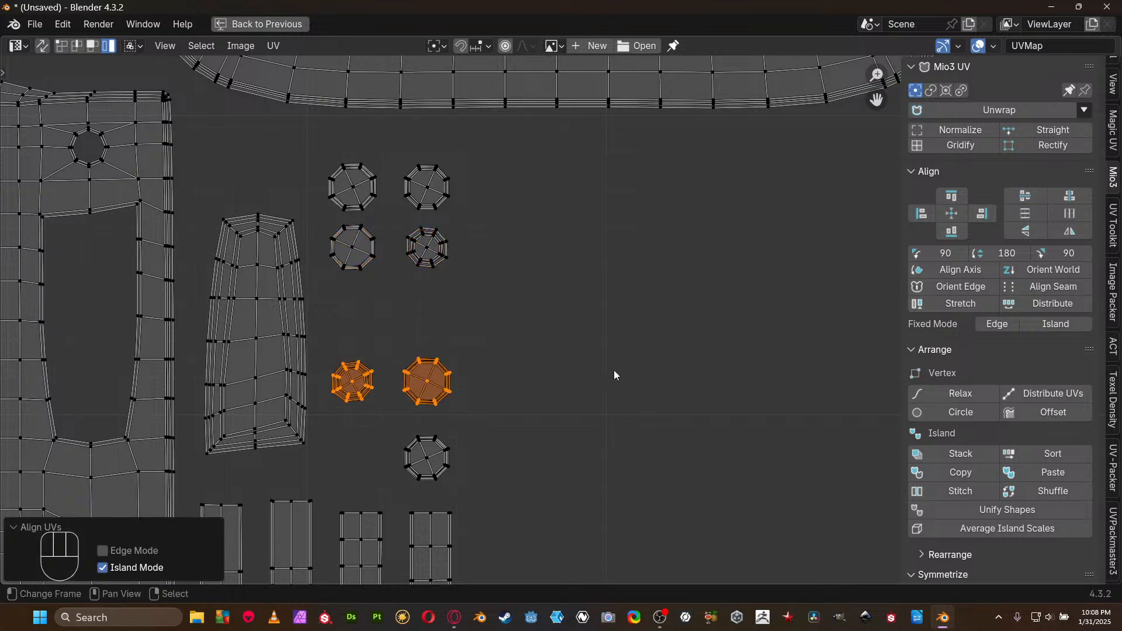
{"action": "key", "text": "g"}
{"action": "key", "text": "y"}
{"action": "left_click", "coordinate": [541, 268]}
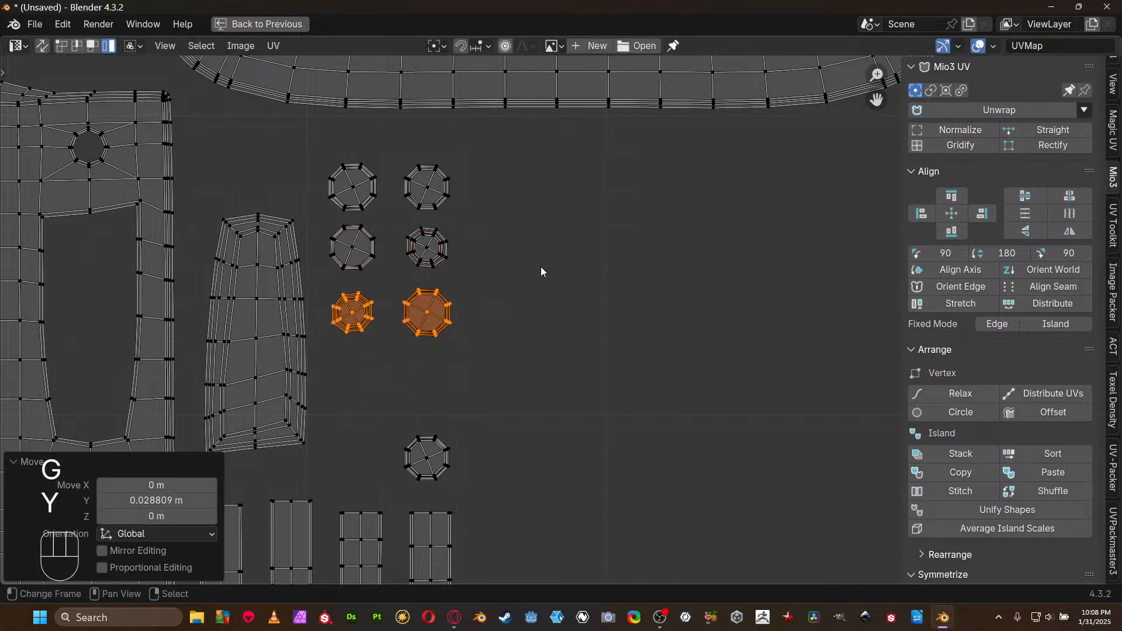
Move the last single round island by about -0.016 m X and 0.036 m Y, centred beneath the third row
{"action": "left_click", "coordinate": [448, 464]}
{"action": "key", "text": "g"}
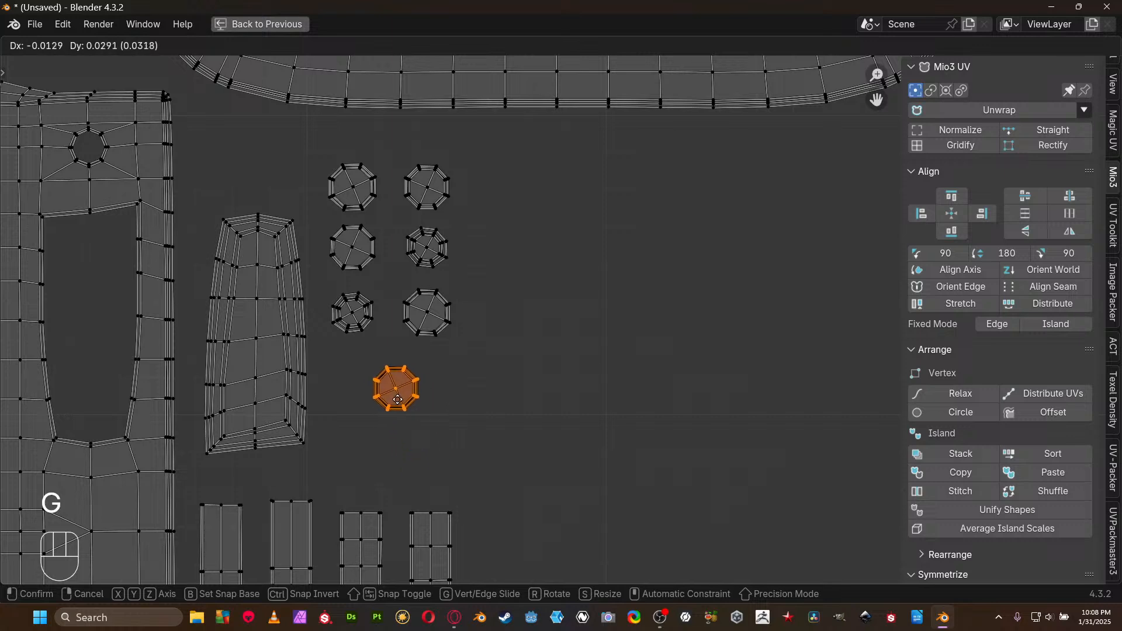
{"action": "left_click", "coordinate": [398, 380]}
{"action": "scroll", "coordinate": [433, 350], "scroll_direction": "down", "scroll_amount": 5}
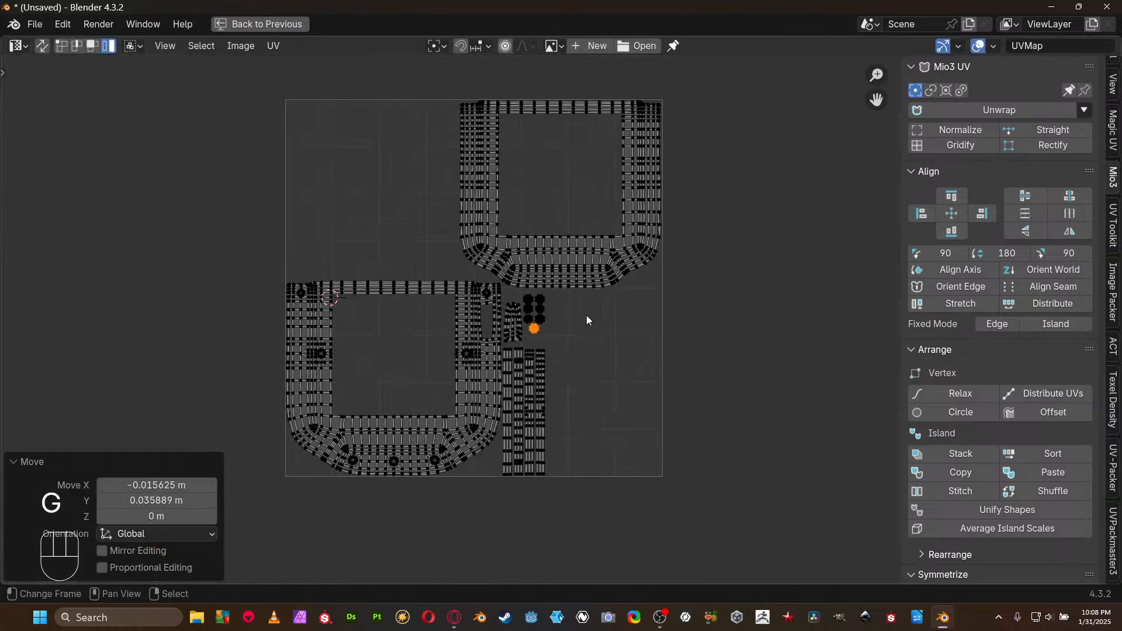
{"action": "scroll", "coordinate": [587, 315], "scroll_direction": "down", "scroll_amount": 2}
{"action": "scroll", "coordinate": [526, 412], "scroll_direction": "up", "scroll_amount": 5}
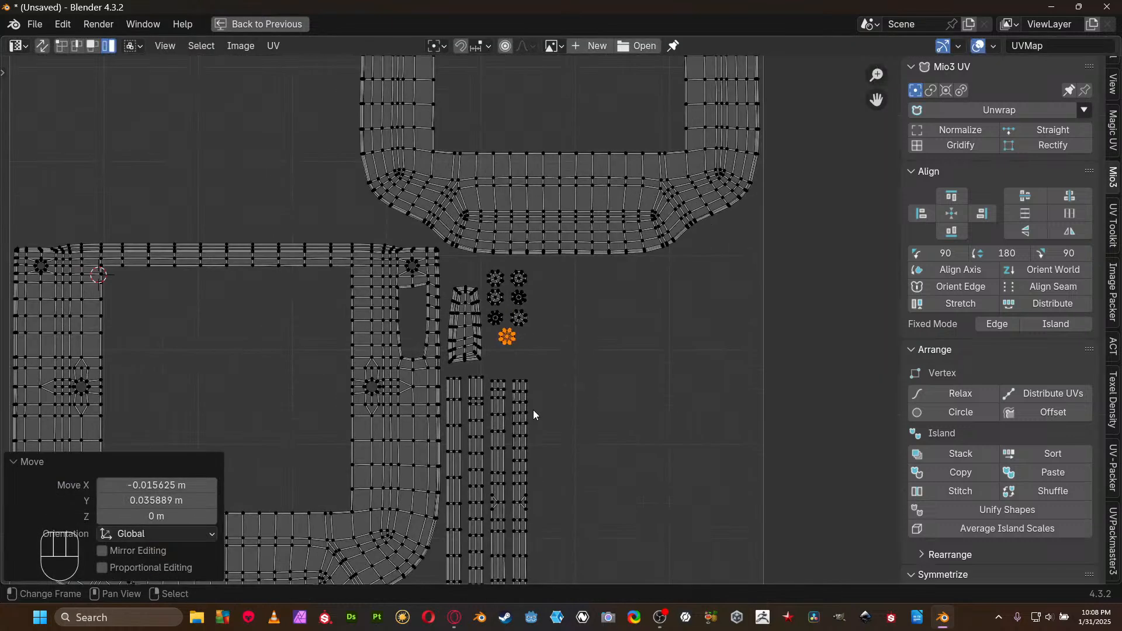
{"action": "scroll", "coordinate": [534, 415], "scroll_direction": "down", "scroll_amount": 3}
Examine the checker texture on the top cap frame in the 3D view and the shape and layout of its packed UV islands
{"action": "key", "text": "ctrl+space"}
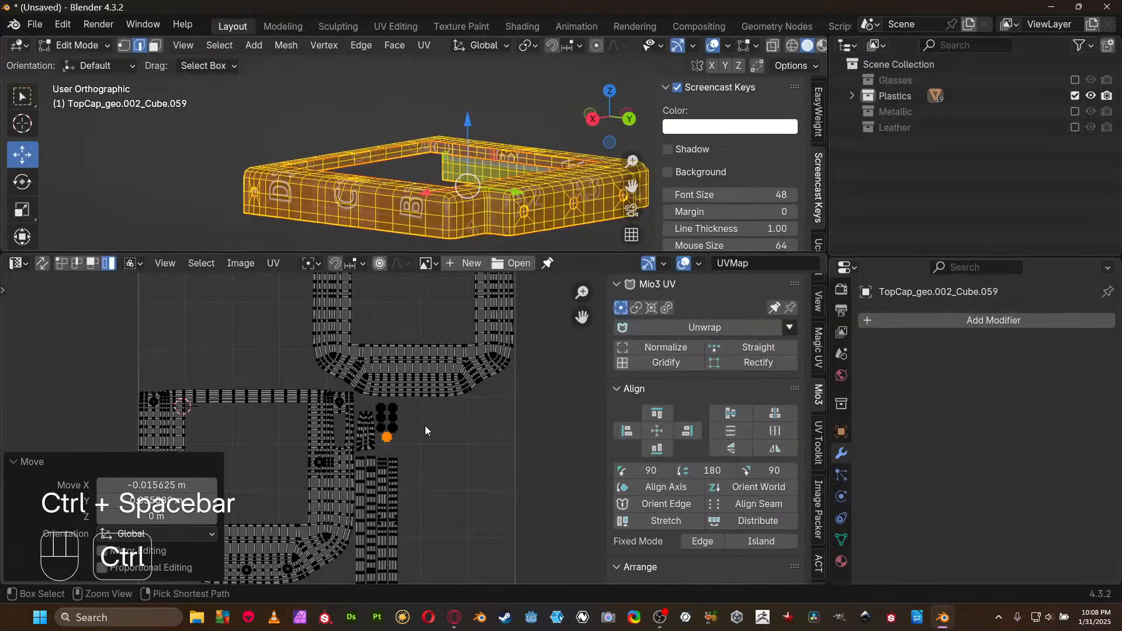
{"action": "key", "text": "ctrl+space"}
{"action": "key", "text": "Tab"}
{"action": "middle_click_drag", "start_coordinate": [400, 258], "coordinate": [623, 304]}
{"action": "middle_click_drag", "start_coordinate": [546, 356], "coordinate": [533, 391]}
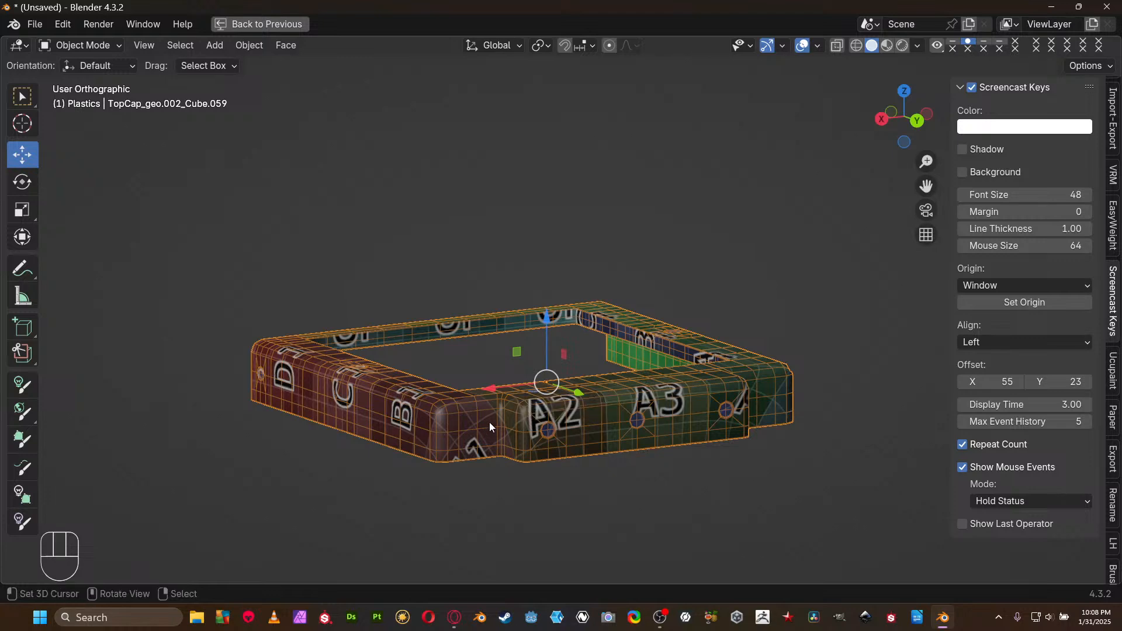
{"action": "key", "text": "ctrl+space"}
{"action": "key", "text": "Tab"}
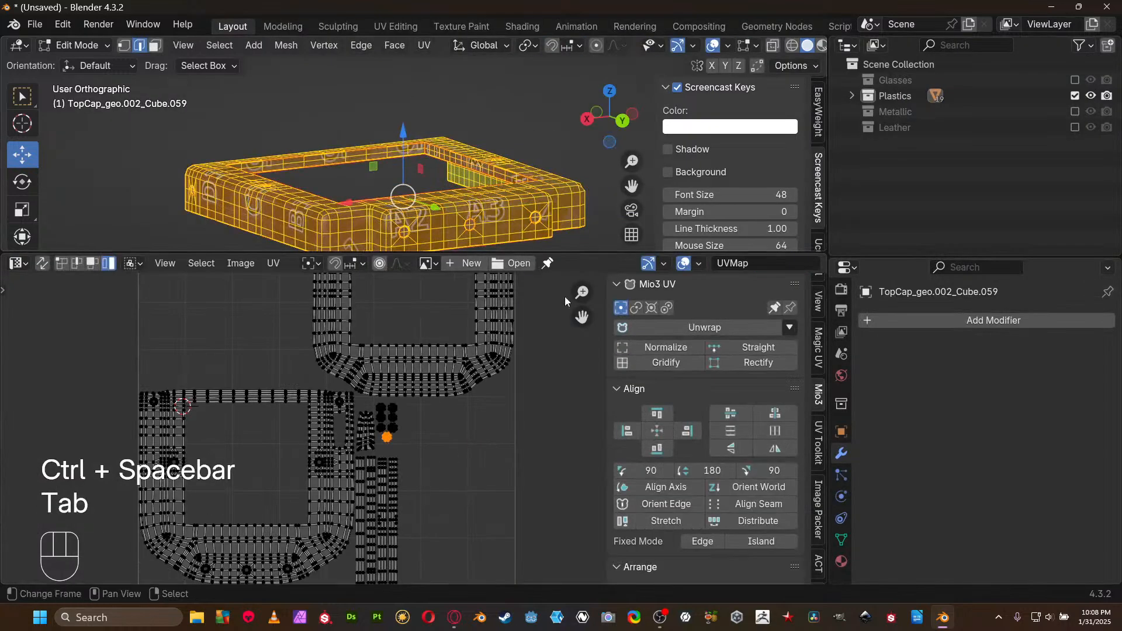
{"action": "key", "text": "ctrl+space"}
{"action": "scroll", "coordinate": [474, 409], "scroll_direction": "up", "scroll_amount": 4}
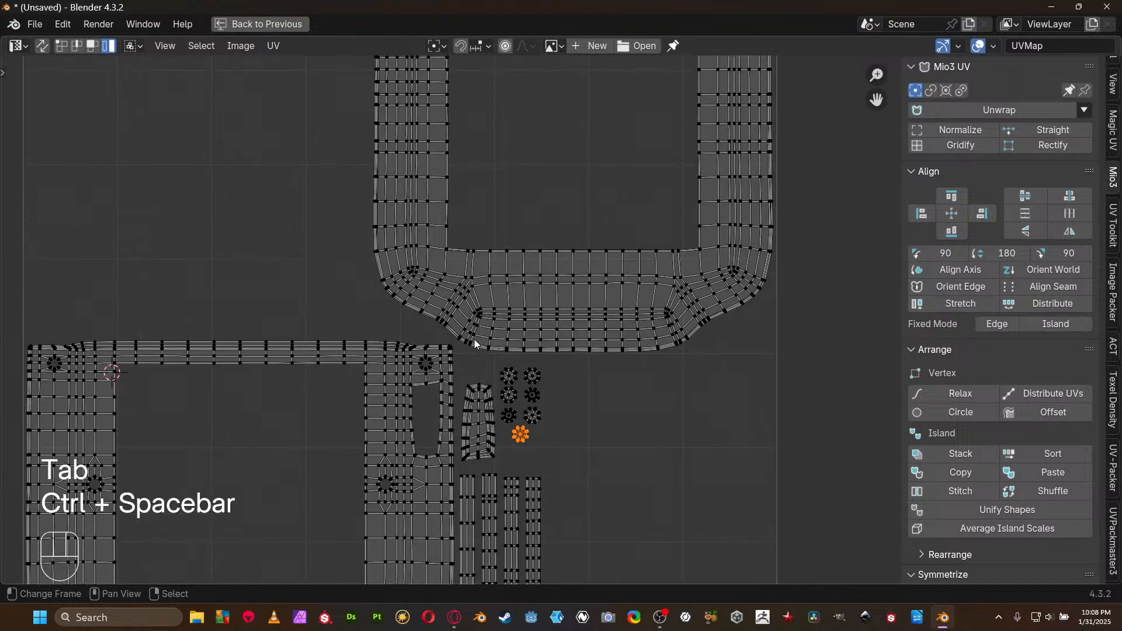
{"action": "scroll", "coordinate": [585, 339], "scroll_direction": "up", "scroll_amount": 4}
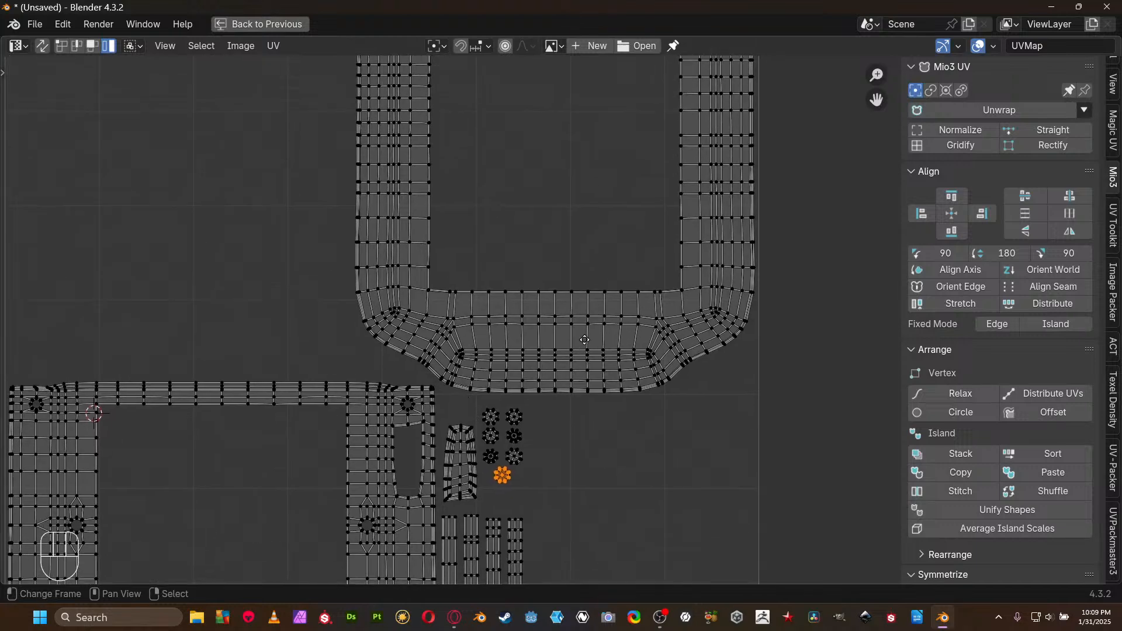
{"action": "middle_click_drag", "start_coordinate": [425, 404], "coordinate": [464, 363]}
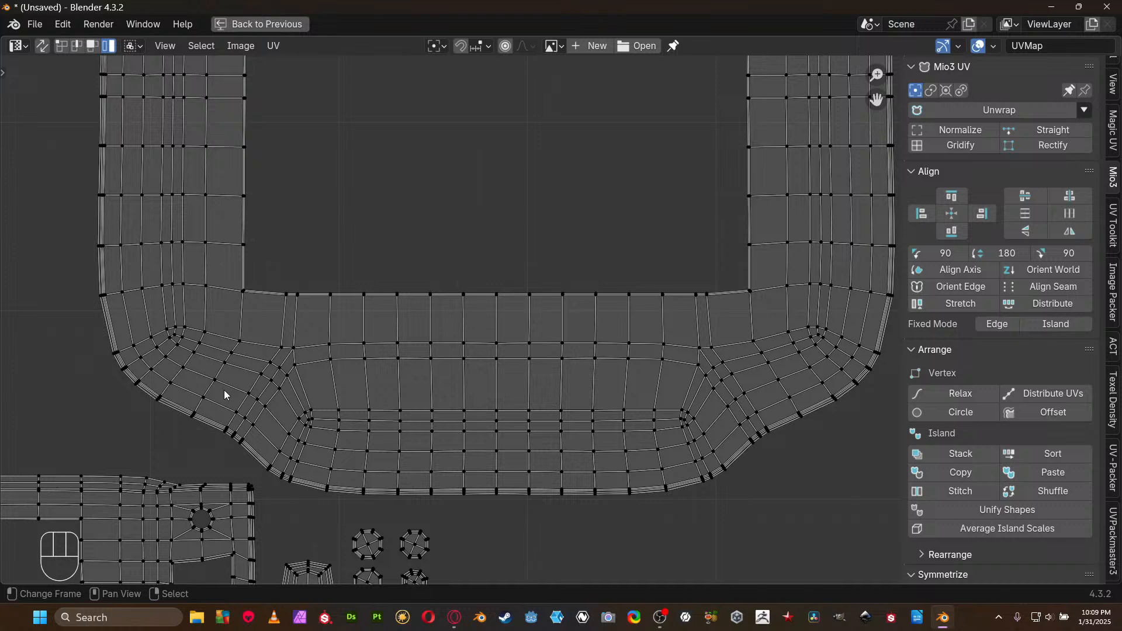
{"action": "scroll", "coordinate": [539, 295], "scroll_direction": "down", "scroll_amount": 5}
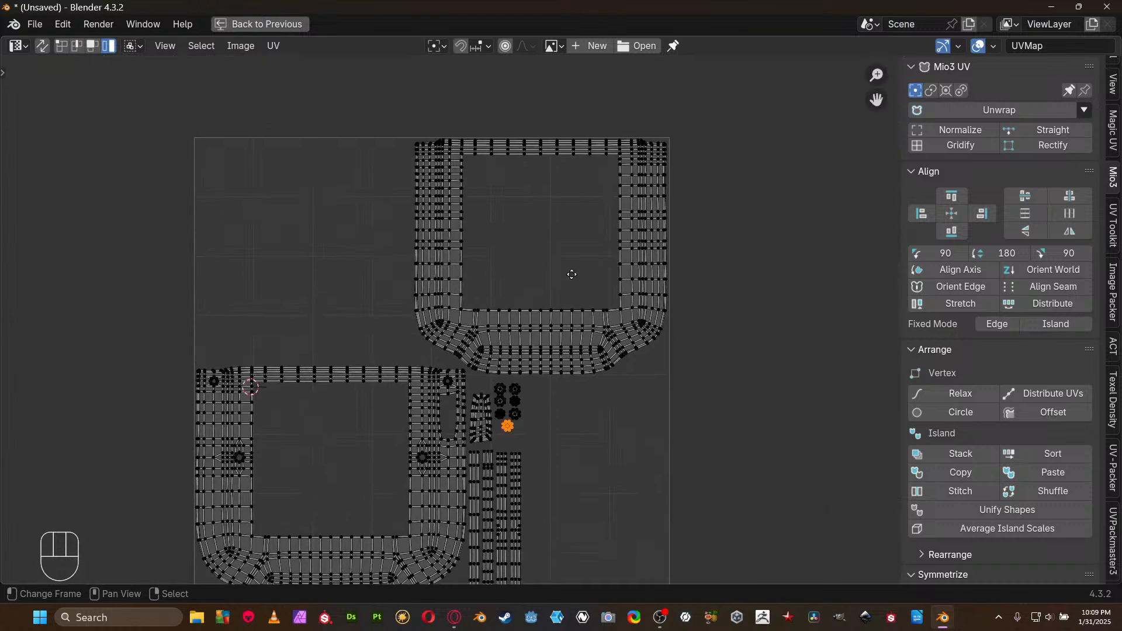
{"action": "middle_click_drag", "start_coordinate": [568, 278], "coordinate": [591, 222]}
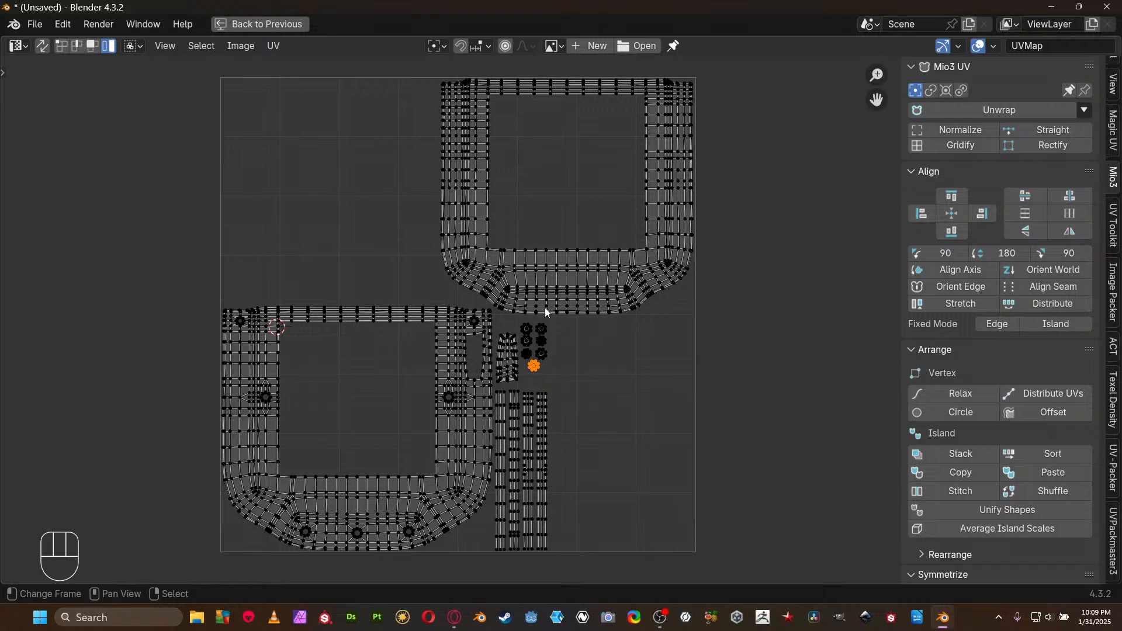
Return to Object Mode, unhide all parts of the Plastics collection and isolate the main front body plate with the large round openings
{"action": "key", "text": "ctrl+space"}
{"action": "key", "text": "ctrl+space"}
{"action": "key", "text": "Tab"}
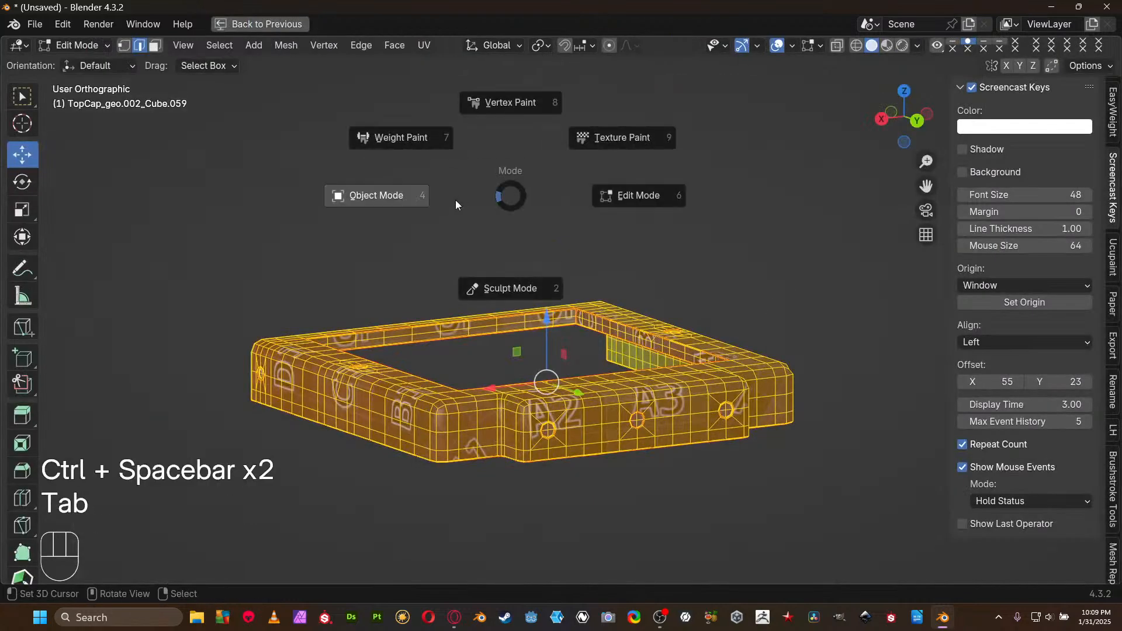
{"action": "key", "text": "alt+h"}
{"action": "middle_click_drag", "start_coordinate": [469, 230], "coordinate": [704, 345]}
{"action": "scroll", "coordinate": [704, 346], "scroll_direction": "up", "scroll_amount": 4}
{"action": "middle_click_drag", "start_coordinate": [668, 396], "coordinate": [704, 362]}
{"action": "middle_click_drag", "start_coordinate": [660, 452], "coordinate": [639, 299], "text": "shift"}
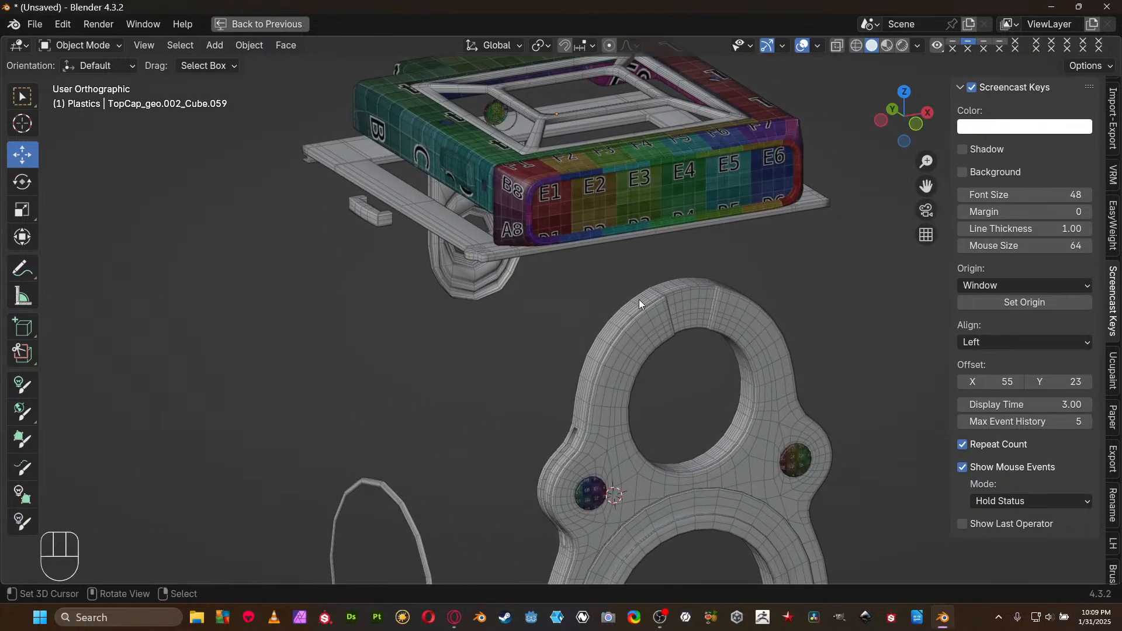
{"action": "left_click", "coordinate": [681, 286]}
{"action": "key", "text": "shift+h"}
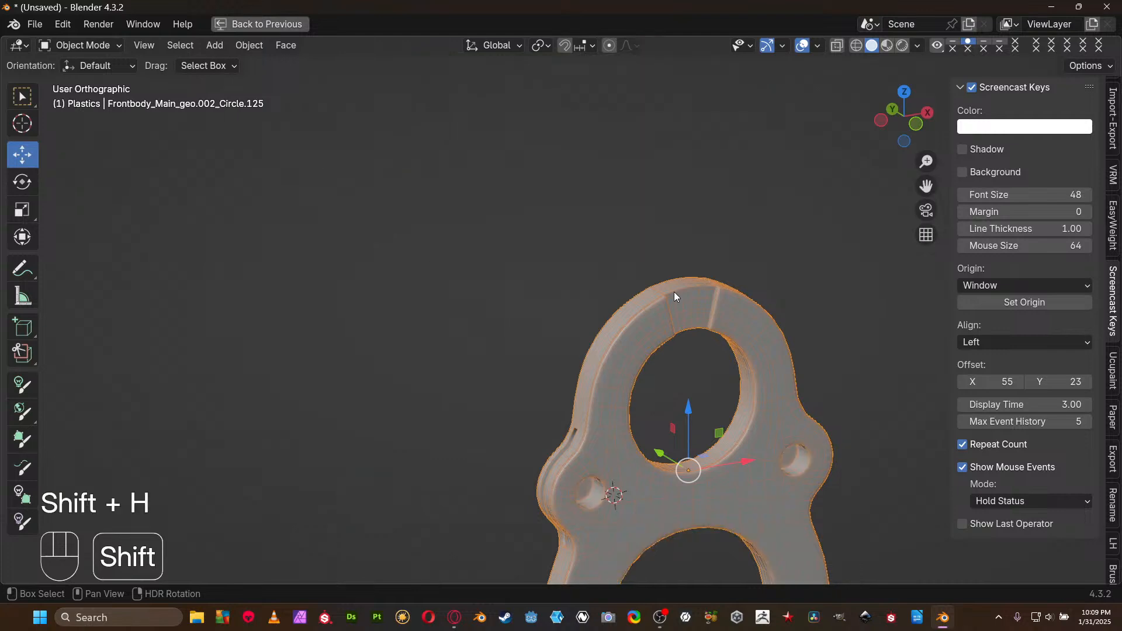
Enter Edit Mode on the front body plate and examine the mesh around the notch at the top of its rim
{"action": "key", "text": "Tab"}
{"action": "left_click", "coordinate": [720, 300]}
{"action": "scroll", "coordinate": [675, 356], "scroll_direction": "down", "scroll_amount": 5}
{"action": "middle_click_drag", "start_coordinate": [675, 356], "coordinate": [605, 321], "text": "shift"}
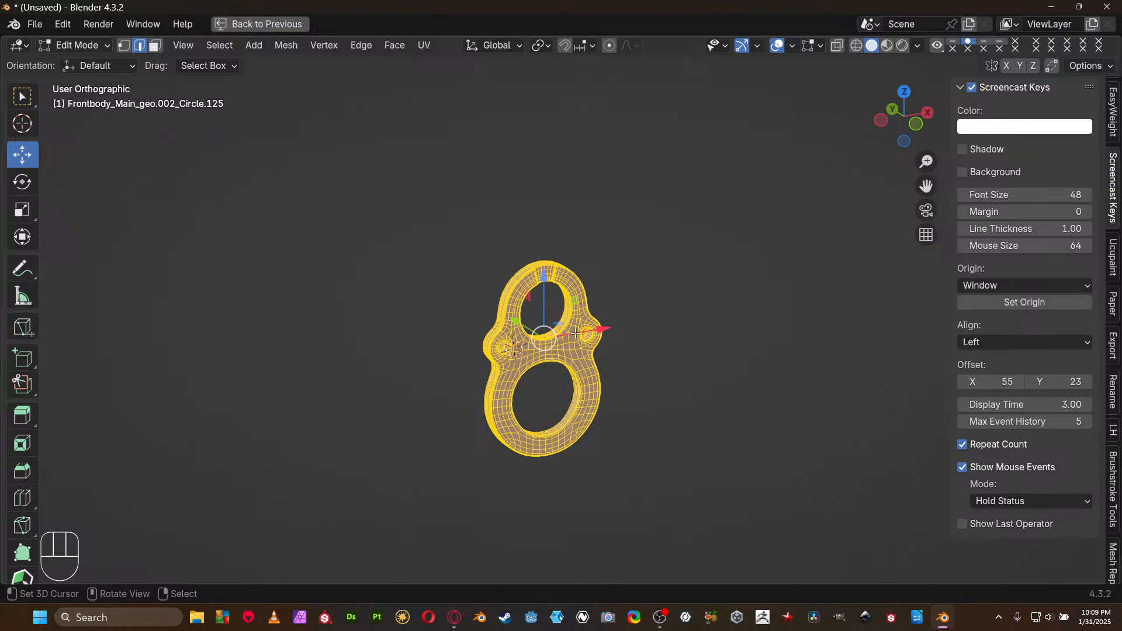
{"action": "scroll", "coordinate": [550, 322], "scroll_direction": "up", "scroll_amount": 3}
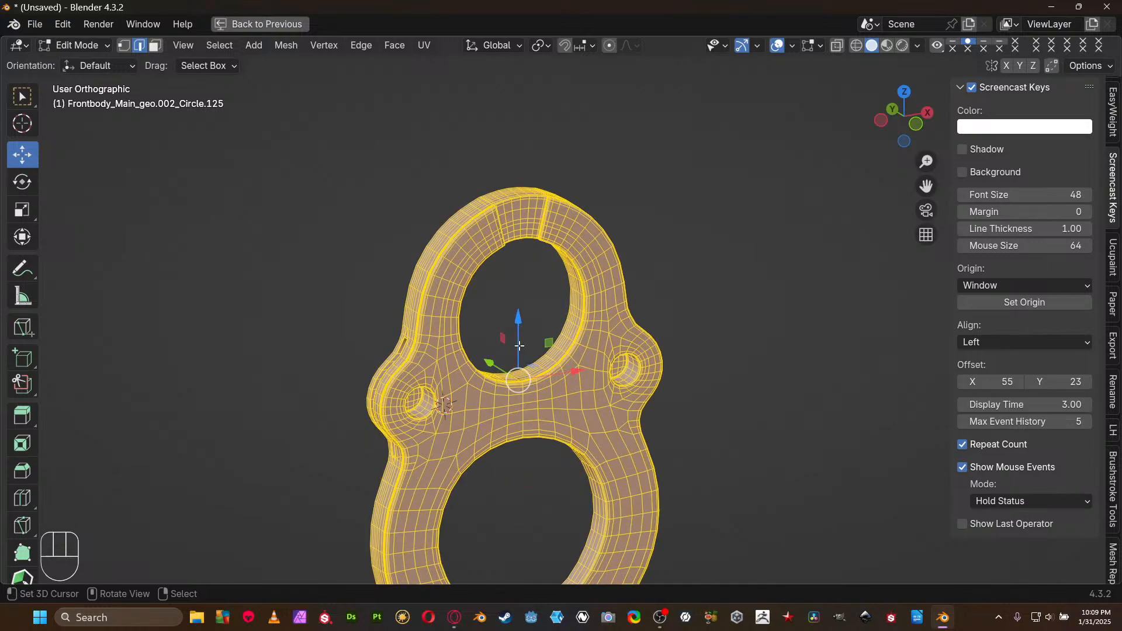
{"action": "middle_click_drag", "start_coordinate": [551, 321], "coordinate": [638, 395]}
{"action": "scroll", "coordinate": [493, 312], "scroll_direction": "up", "scroll_amount": 4}
{"action": "middle_click_drag", "start_coordinate": [619, 322], "coordinate": [580, 395]}
{"action": "scroll", "coordinate": [531, 335], "scroll_direction": "up", "scroll_amount": 5}
{"action": "scroll", "coordinate": [580, 395], "scroll_direction": "up", "scroll_amount": 4}
{"action": "scroll", "coordinate": [554, 379], "scroll_direction": "down", "scroll_amount": 5}
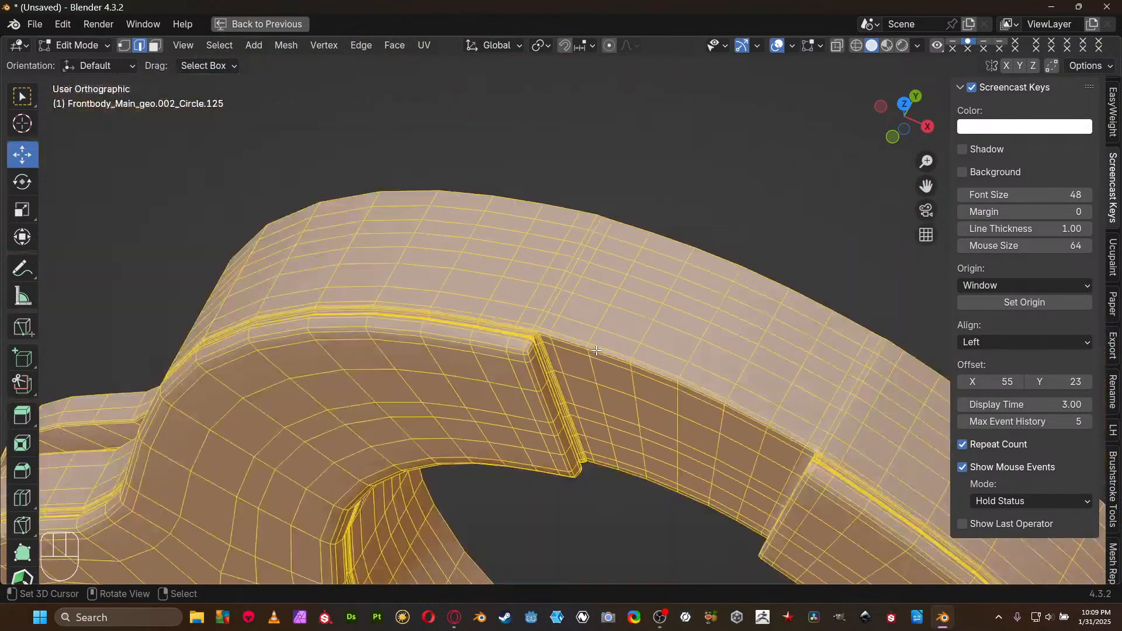
{"action": "scroll", "coordinate": [619, 374], "scroll_direction": "up", "scroll_amount": 2}
{"action": "scroll", "coordinate": [619, 375], "scroll_direction": "up", "scroll_amount": 3}
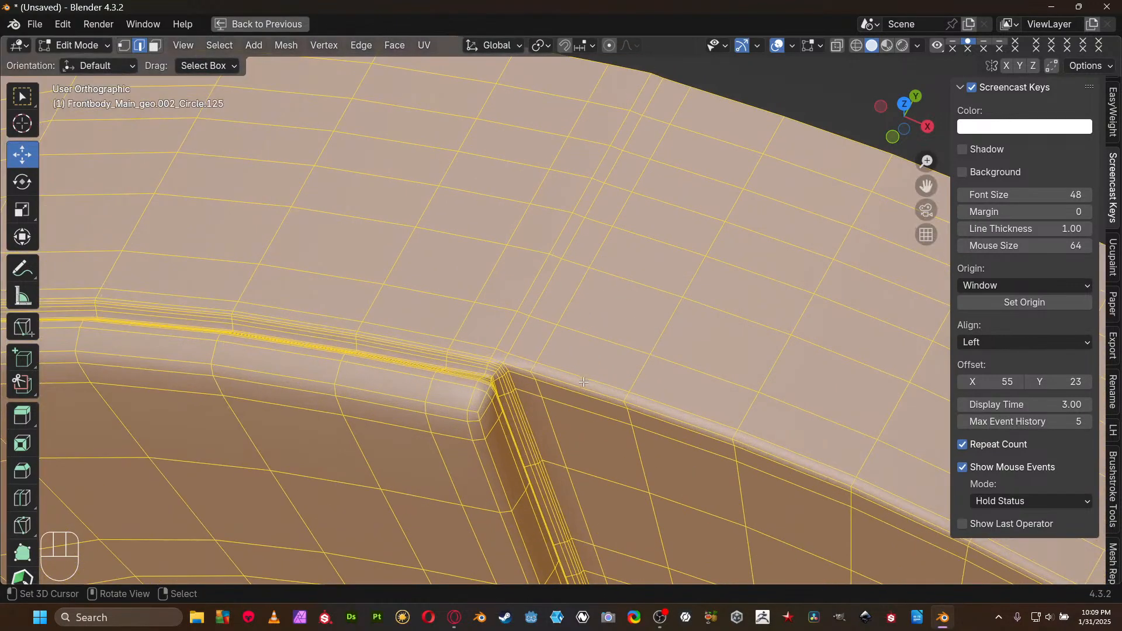
Mark a seam along the crease edge loop that runs around the plate's outer rim and the upper large opening
{"action": "key", "text": "2"}
{"action": "left_click", "coordinate": [524, 383]}
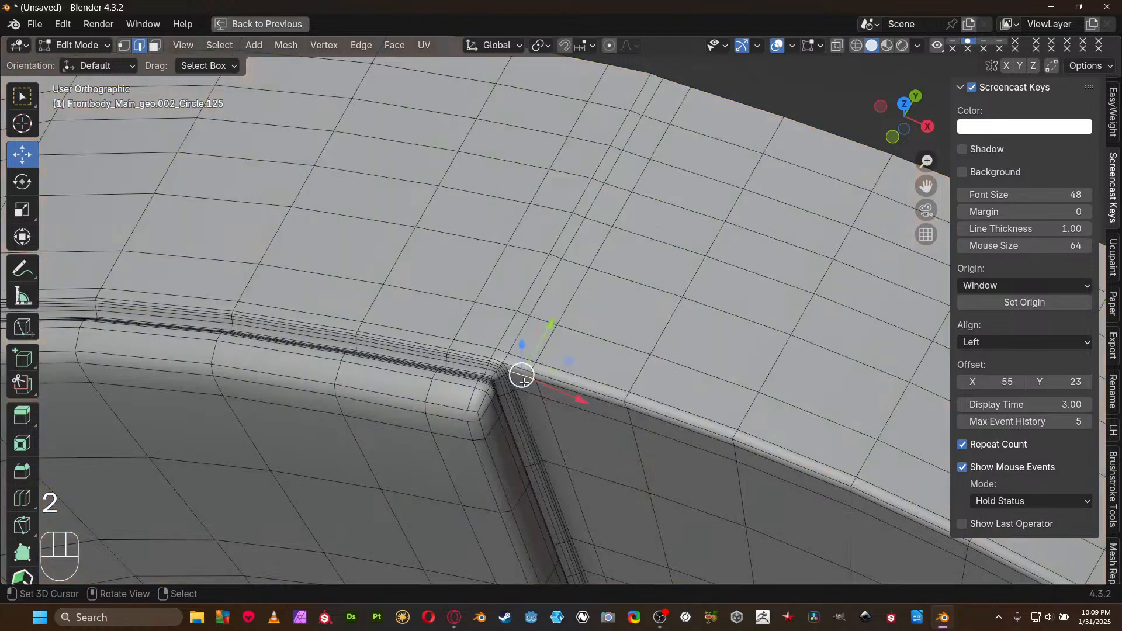
{"action": "middle_click_drag", "start_coordinate": [524, 383], "coordinate": [663, 525]}
{"action": "scroll", "coordinate": [663, 525], "scroll_direction": "up", "scroll_amount": 2}
{"action": "middle_click_drag", "start_coordinate": [503, 358], "coordinate": [643, 356]}
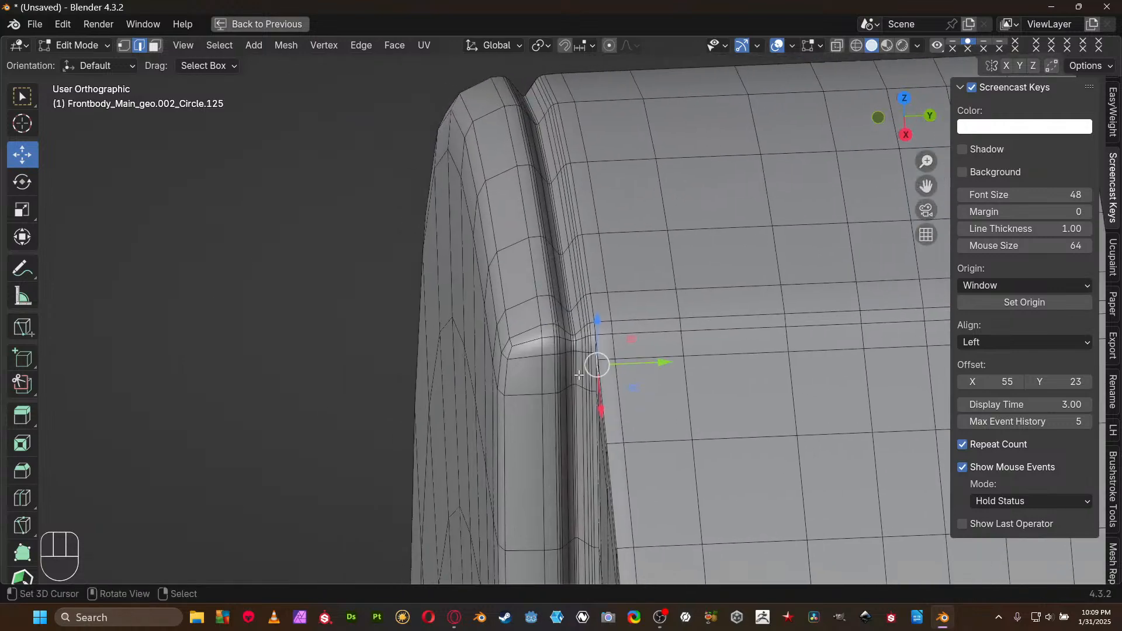
{"action": "scroll", "coordinate": [614, 374], "scroll_direction": "up", "scroll_amount": 2}
{"action": "left_click", "coordinate": [584, 367], "text": "alt"}
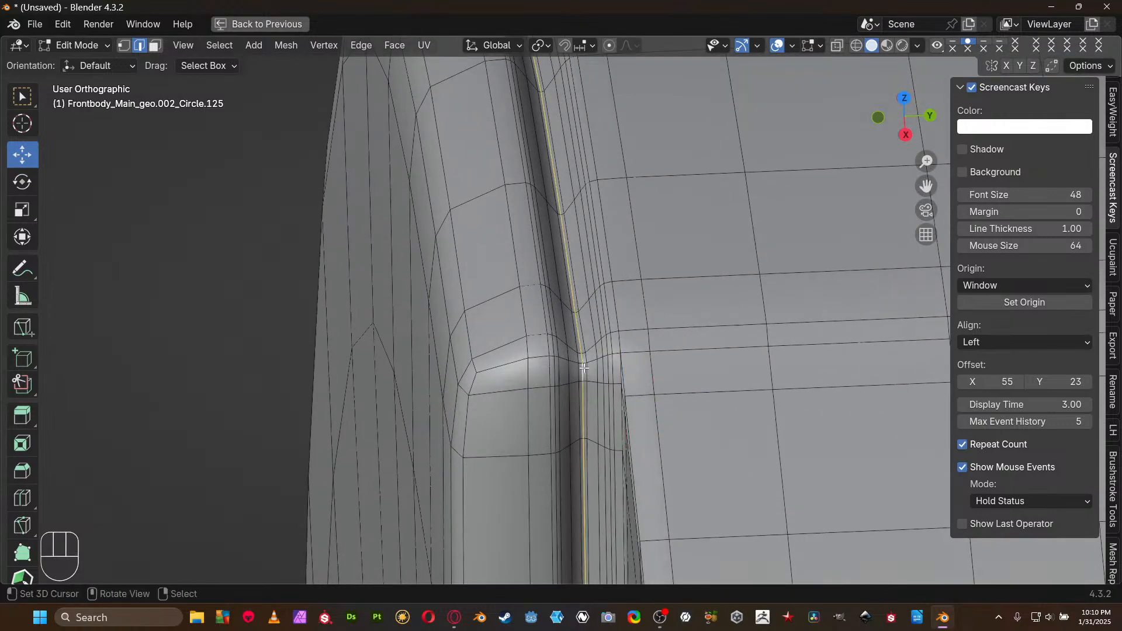
{"action": "scroll", "coordinate": [585, 369], "scroll_direction": "down", "scroll_amount": 13}
{"action": "middle_click_drag", "start_coordinate": [587, 374], "coordinate": [839, 318], "text": "shift"}
{"action": "key", "text": "shift+z"}
{"action": "scroll", "coordinate": [749, 389], "scroll_direction": "down", "scroll_amount": 5}
{"action": "middle_click_drag", "start_coordinate": [738, 404], "coordinate": [629, 326]}
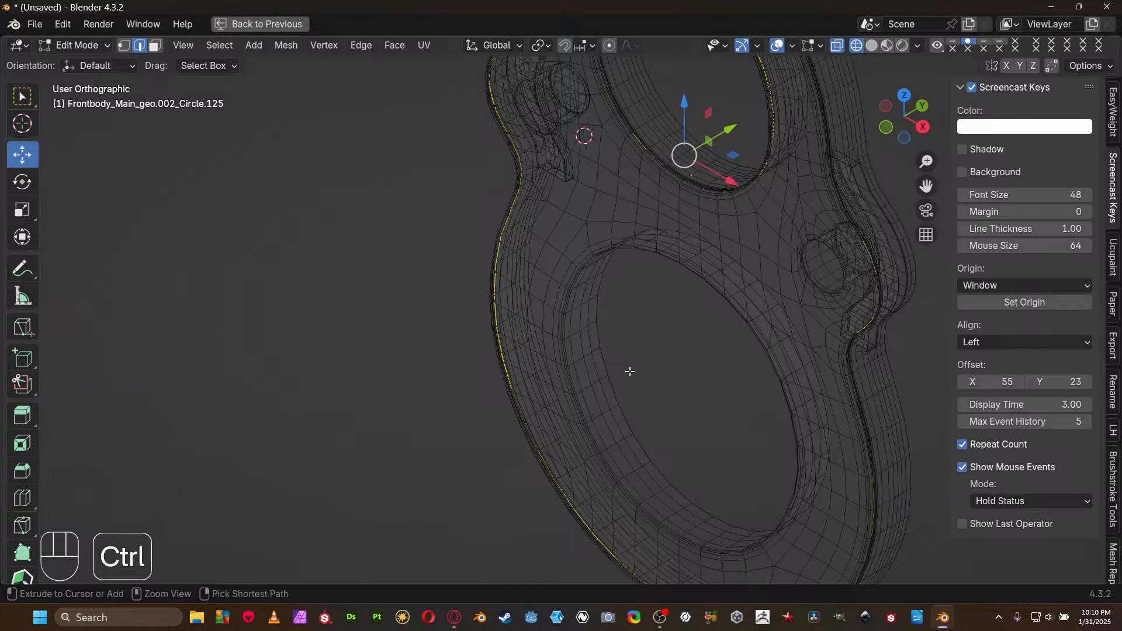
{"action": "key", "text": "ctrl+e"}
{"action": "left_click", "coordinate": [619, 317]}
Mark the edge loop around the rim of the lower large opening as a seam
{"action": "scroll", "coordinate": [618, 345], "scroll_direction": "up", "scroll_amount": 6}
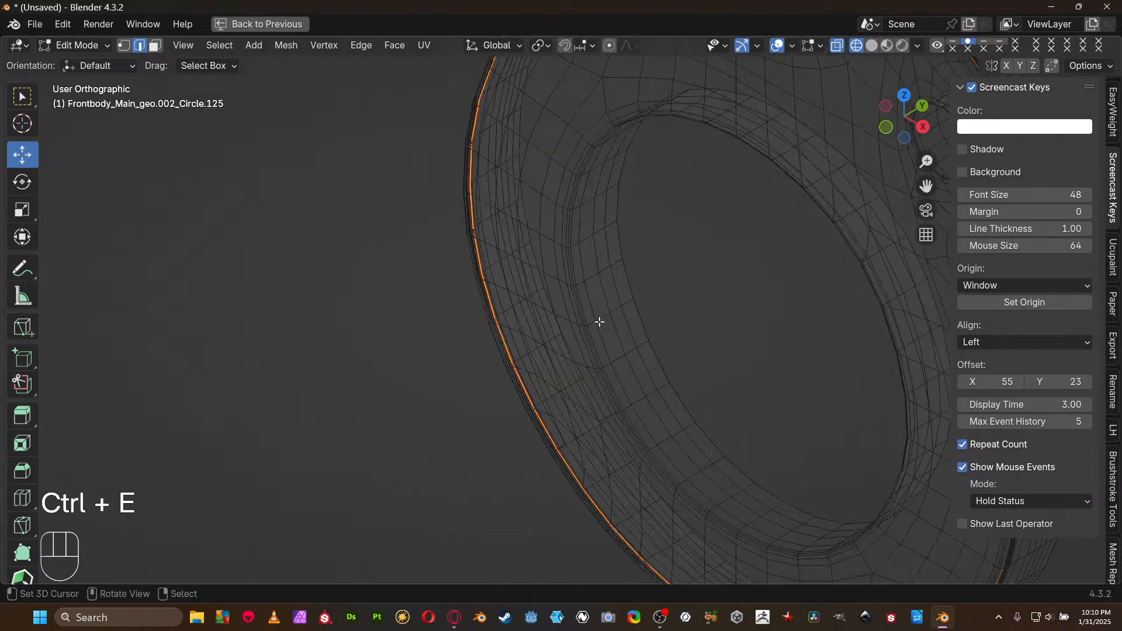
{"action": "left_click", "coordinate": [624, 332], "text": "alt"}
{"action": "key", "text": "ctrl+e"}
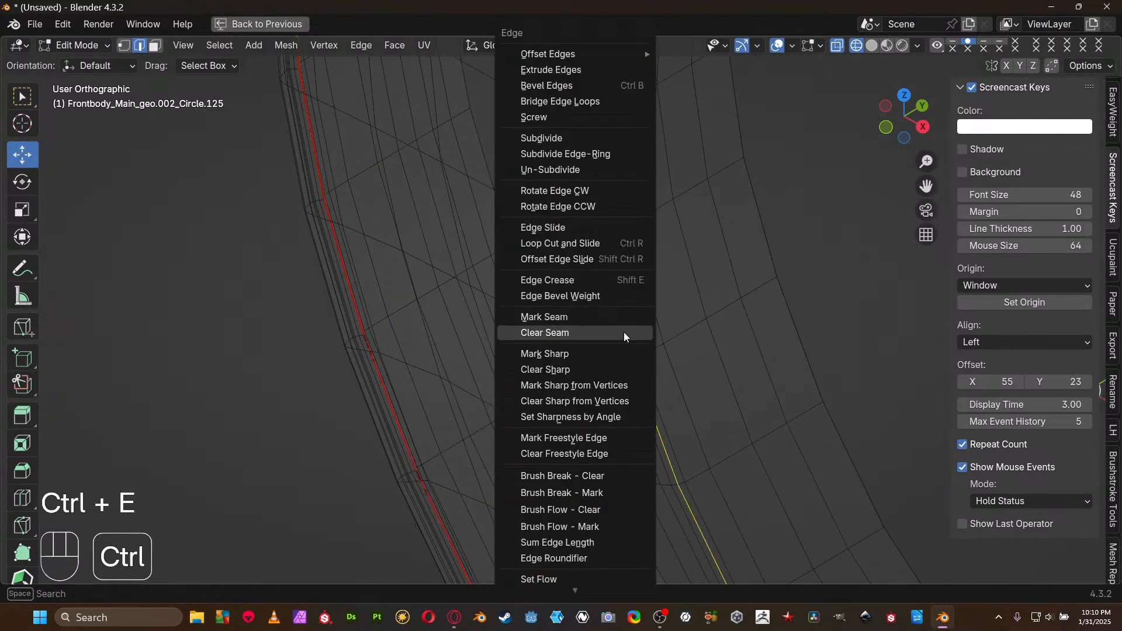
{"action": "left_click", "coordinate": [618, 318]}
{"action": "key", "text": "shift+z"}
{"action": "scroll", "coordinate": [616, 317], "scroll_direction": "down", "scroll_amount": 6}
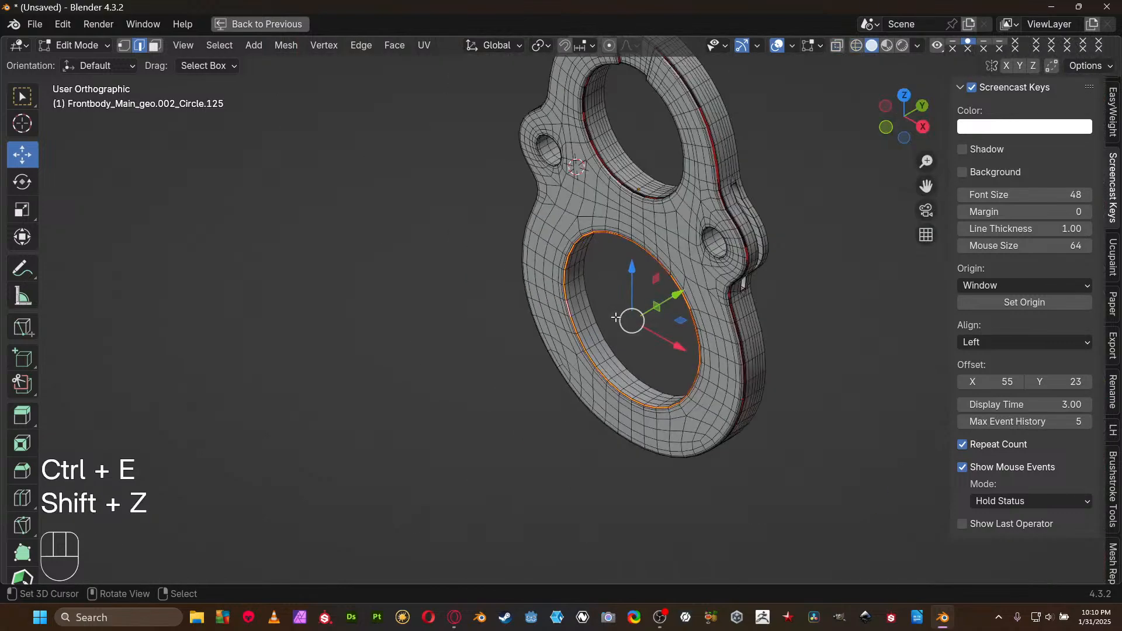
Select the edge loops at the floor and the front rim of the small round hole on the plate's right lug
{"action": "middle_click_drag", "start_coordinate": [616, 316], "coordinate": [300, 346]}
{"action": "scroll", "coordinate": [301, 346], "scroll_direction": "up", "scroll_amount": 6}
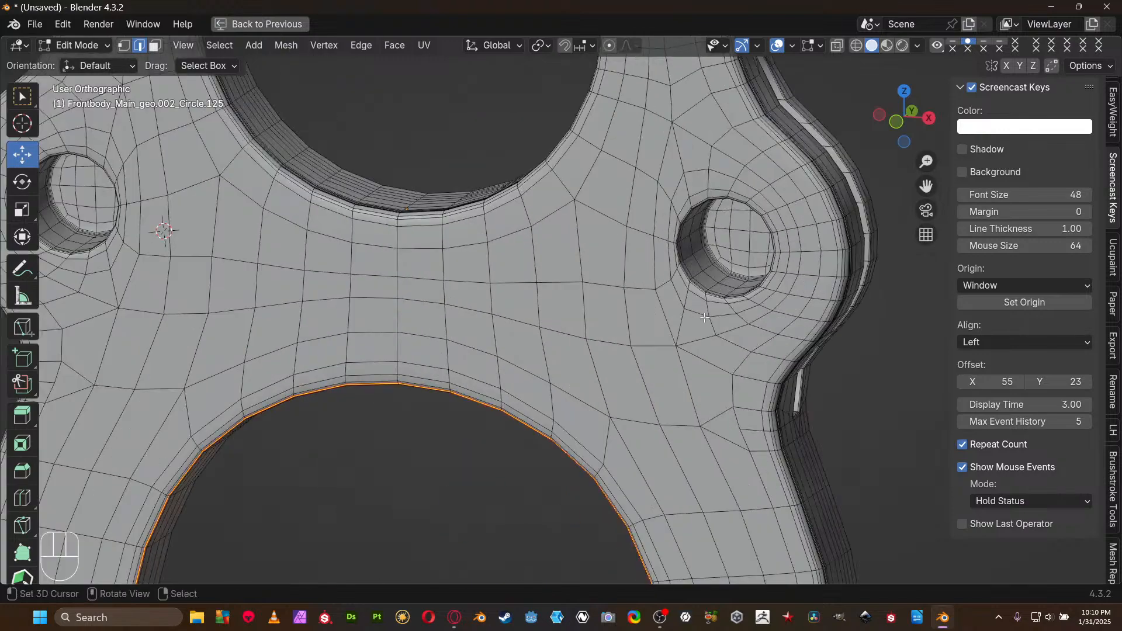
{"action": "middle_click_drag", "start_coordinate": [783, 274], "coordinate": [524, 311], "text": "shift"}
{"action": "scroll", "coordinate": [657, 346], "scroll_direction": "up", "scroll_amount": 6}
{"action": "scroll", "coordinate": [525, 311], "scroll_direction": "up", "scroll_amount": 2}
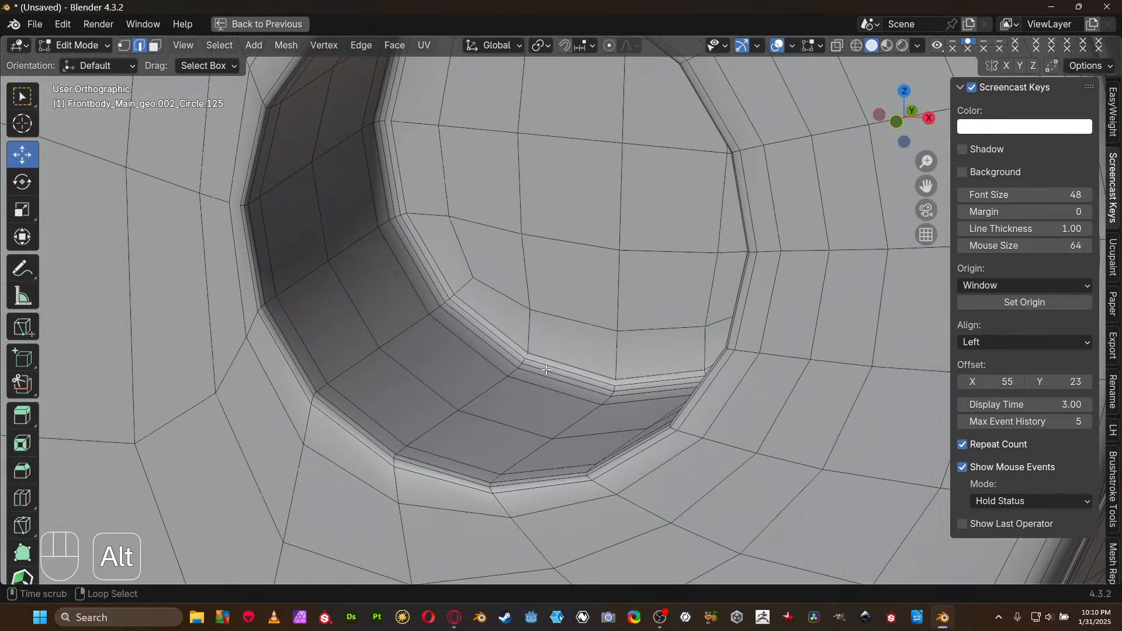
{"action": "key", "text": "shift+z"}
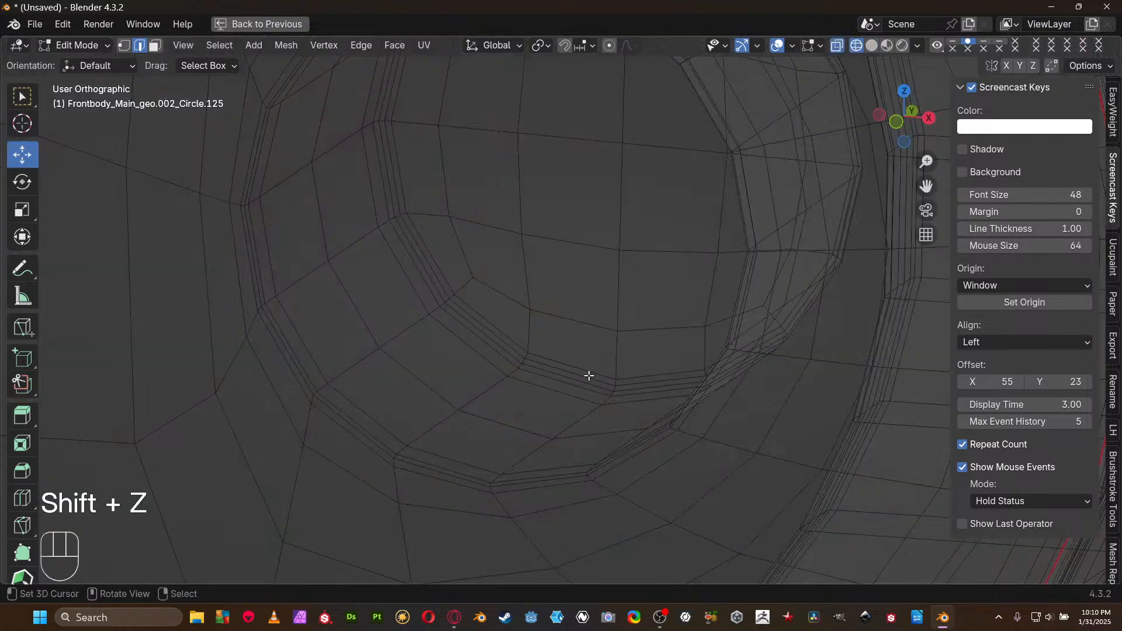
{"action": "left_click", "coordinate": [588, 377], "text": "alt"}
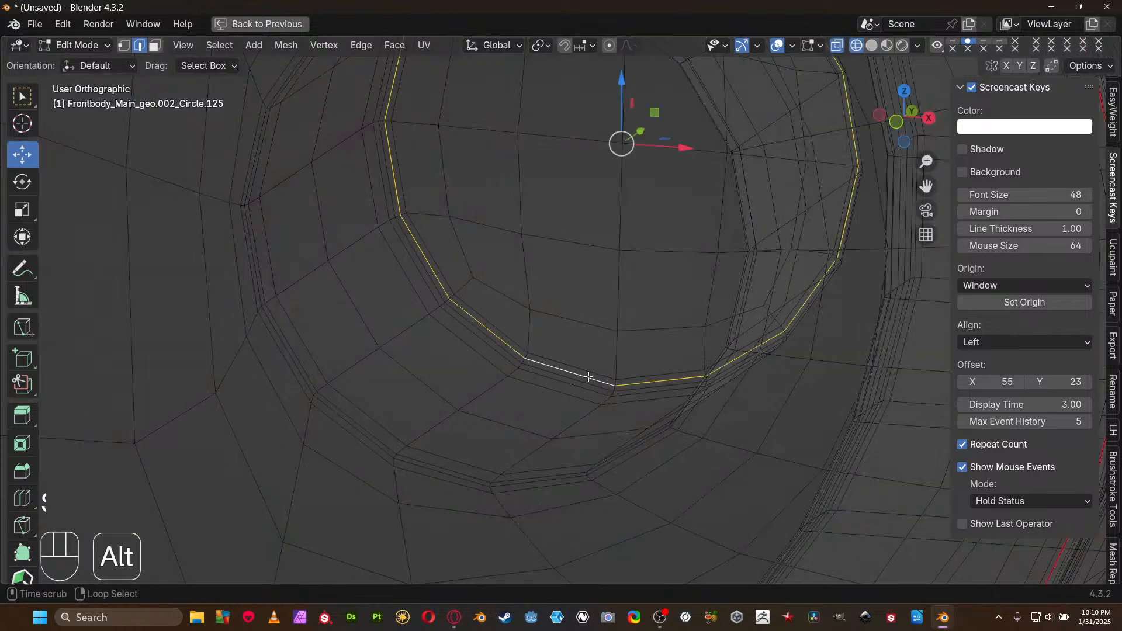
{"action": "key", "text": "shift+z"}
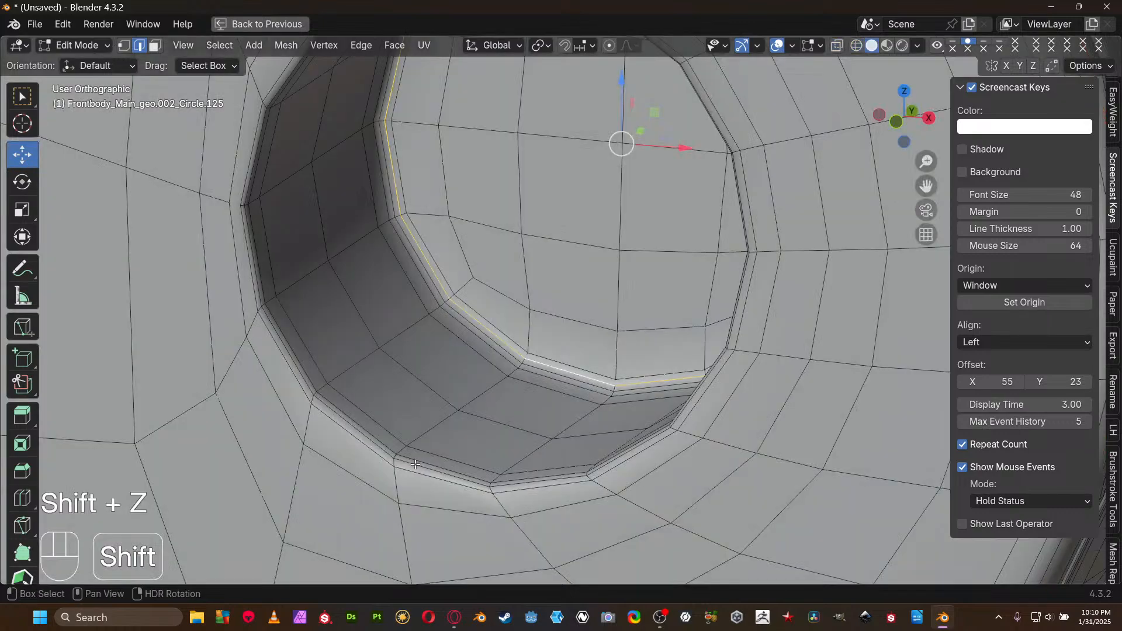
{"action": "left_click", "coordinate": [357, 428], "text": "alt+shift"}
{"action": "scroll", "coordinate": [358, 409], "scroll_direction": "down", "scroll_amount": 7}
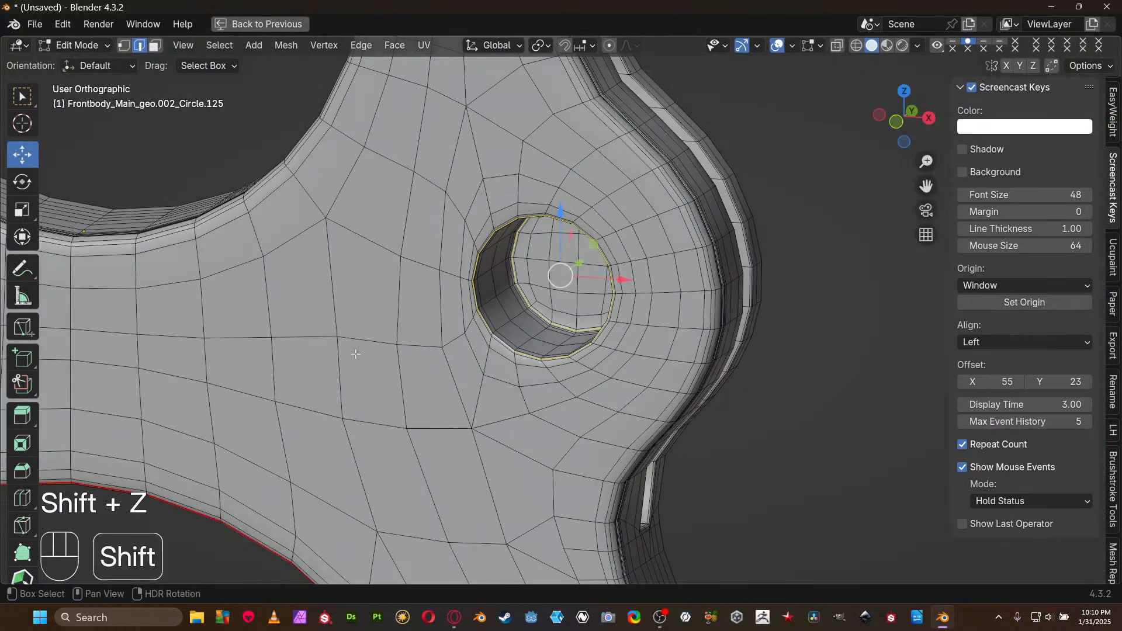
Add the floor and front rim loops of the left lug's small hole to the selection and mark all as seams
{"action": "middle_click_drag", "start_coordinate": [364, 357], "coordinate": [888, 364], "text": "shift"}
{"action": "mouse_move", "coordinate": [354, 267]}
{"action": "middle_mouse_down", "text": "shift"}
{"action": "mouse_move", "coordinate": [409, 280]}
{"action": "mouse_move", "coordinate": [403, 293]}
{"action": "mouse_move", "coordinate": [444, 251]}
{"action": "mouse_move", "coordinate": [481, 418]}
{"action": "mouse_move", "coordinate": [515, 468]}
{"action": "mouse_move", "coordinate": [621, 285]}
{"action": "middle_mouse_up", "text": "shift"}
{"action": "scroll", "coordinate": [519, 433], "scroll_direction": "up", "scroll_amount": 10}
{"action": "key", "text": "shift+z"}
{"action": "left_click", "coordinate": [555, 409], "text": "alt+shift"}
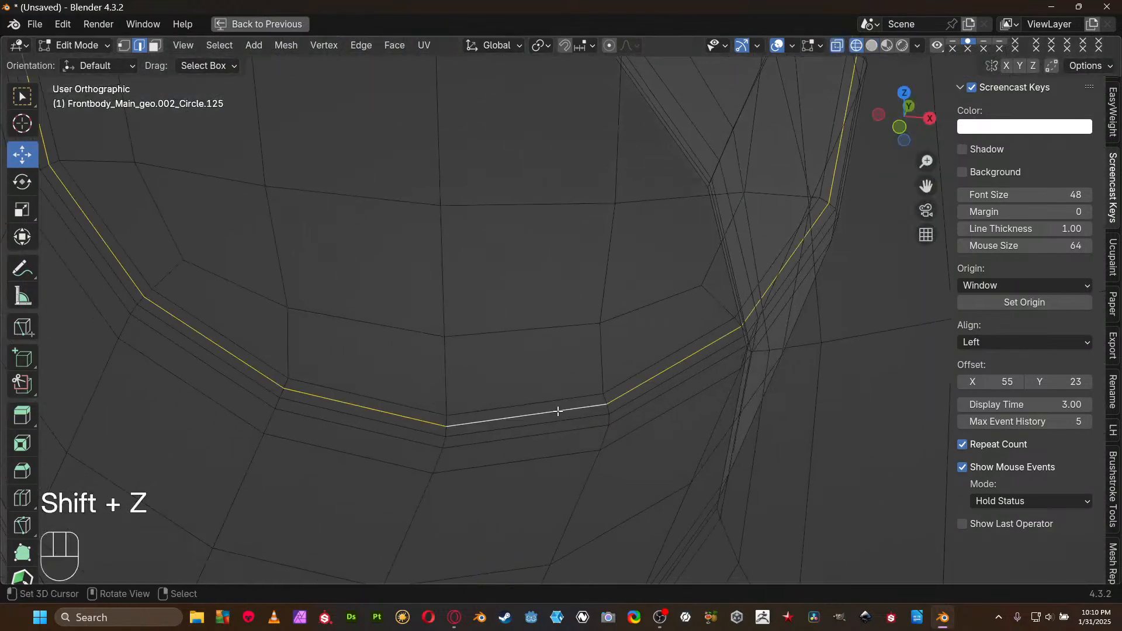
{"action": "scroll", "coordinate": [557, 412], "scroll_direction": "down", "scroll_amount": 4}
{"action": "mouse_move", "coordinate": [568, 436]}
{"action": "middle_mouse_down", "text": "shift"}
{"action": "mouse_move", "coordinate": [598, 353]}
{"action": "mouse_move", "coordinate": [675, 275]}
{"action": "middle_mouse_up", "text": "shift"}
{"action": "key", "text": "shift+z"}
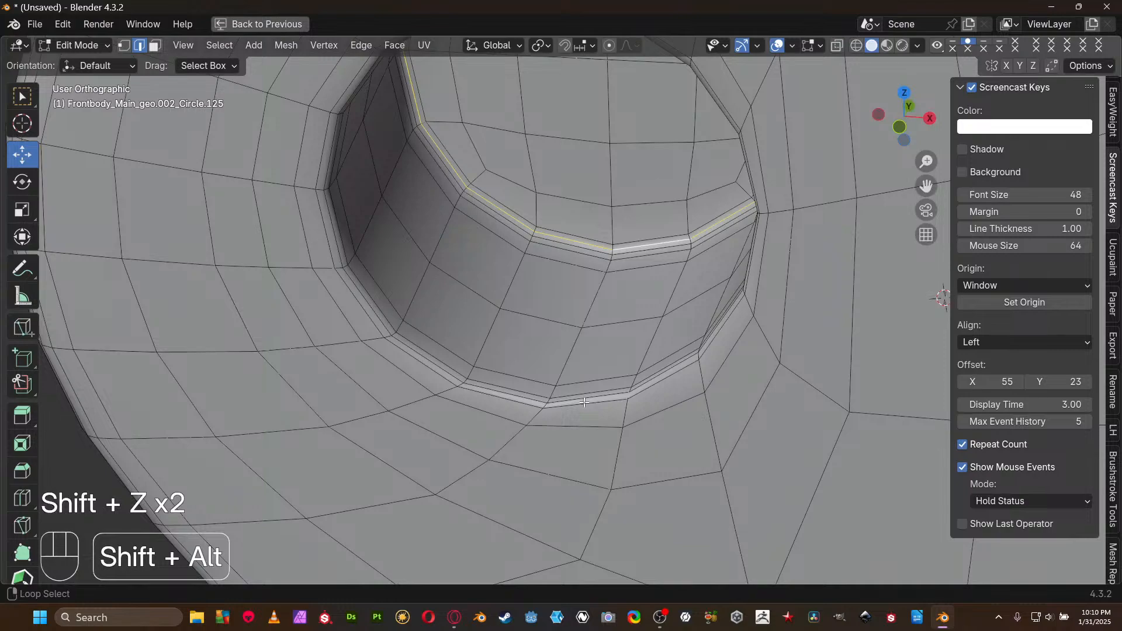
{"action": "left_click", "coordinate": [582, 402], "text": "alt+shift"}
{"action": "key", "text": "ctrl+e"}
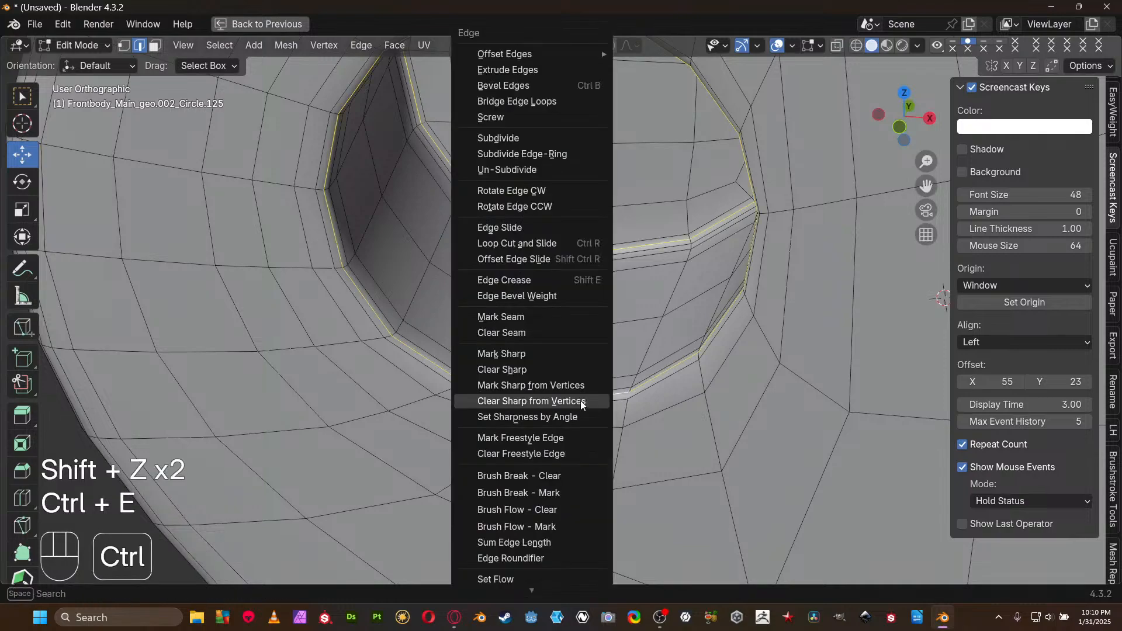
{"action": "left_click", "coordinate": [566, 314]}
Select the edge loop around the mouth of the narrow slot in the plate's left side wall
{"action": "scroll", "coordinate": [566, 312], "scroll_direction": "down", "scroll_amount": 11}
{"action": "middle_click_drag", "start_coordinate": [701, 305], "coordinate": [465, 344], "text": "shift"}
{"action": "middle_click_drag", "start_coordinate": [465, 343], "coordinate": [547, 371]}
{"action": "middle_click_drag", "start_coordinate": [355, 331], "coordinate": [474, 299], "text": "shift"}
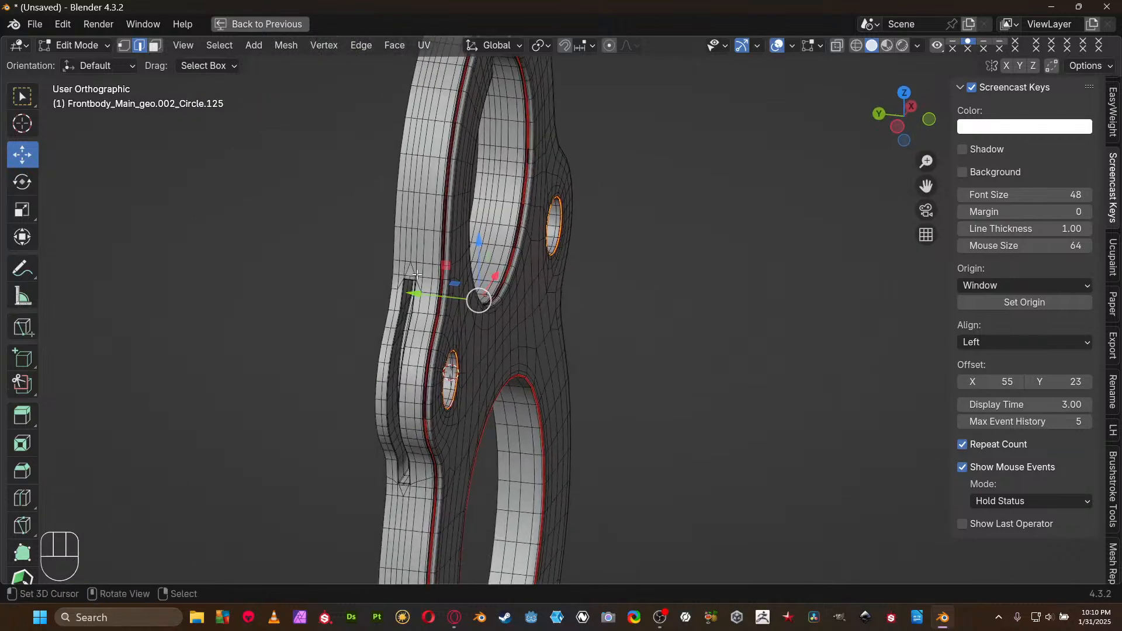
{"action": "key", "text": "KP_Decimal"}
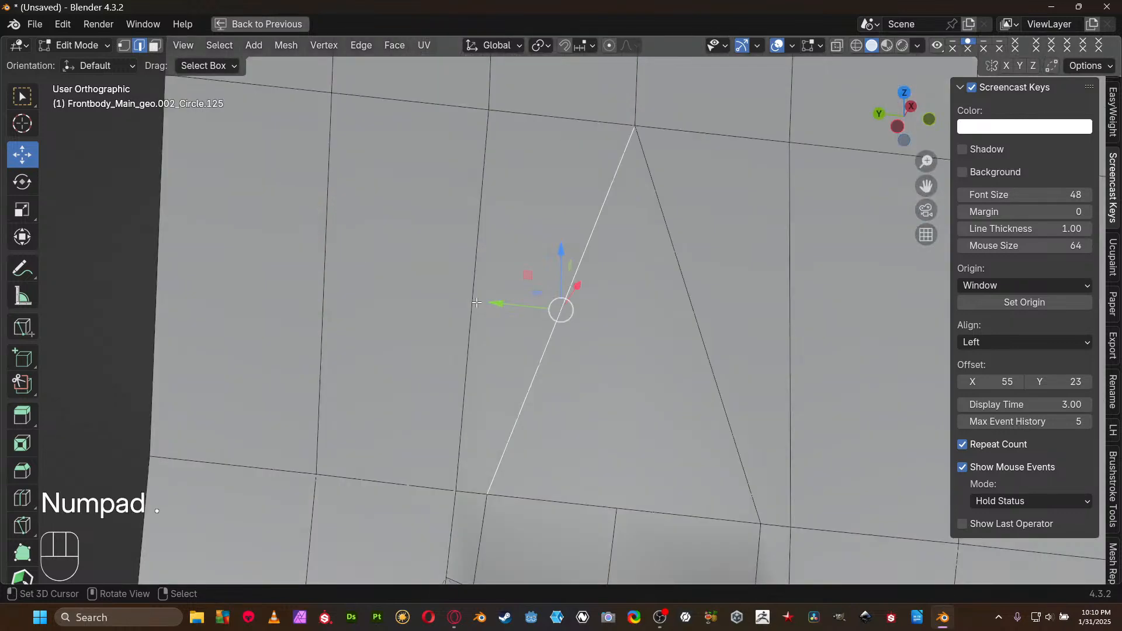
{"action": "scroll", "coordinate": [478, 299], "scroll_direction": "down", "scroll_amount": 6}
{"action": "middle_click_drag", "start_coordinate": [544, 386], "coordinate": [578, 382], "text": "shift"}
{"action": "scroll", "coordinate": [573, 334], "scroll_direction": "up", "scroll_amount": 2}
{"action": "scroll", "coordinate": [577, 384], "scroll_direction": "down", "scroll_amount": 6}
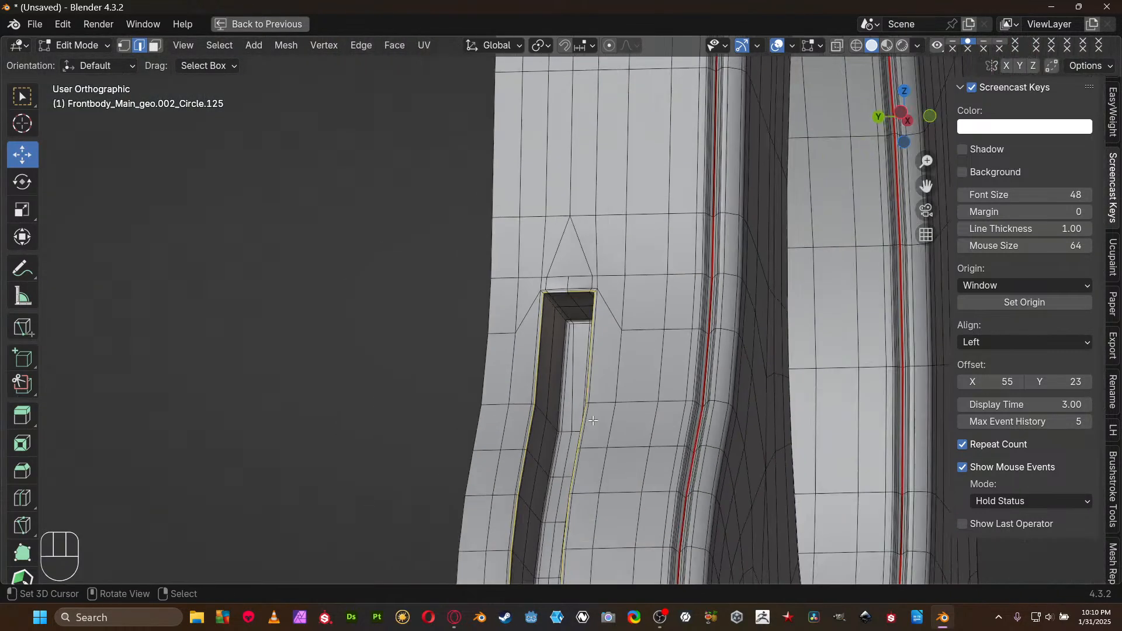
{"action": "middle_click_drag", "start_coordinate": [548, 471], "coordinate": [568, 256], "text": "shift"}
{"action": "scroll", "coordinate": [569, 292], "scroll_direction": "down", "scroll_amount": 6}
{"action": "middle_click_drag", "start_coordinate": [578, 314], "coordinate": [473, 236], "text": "shift"}
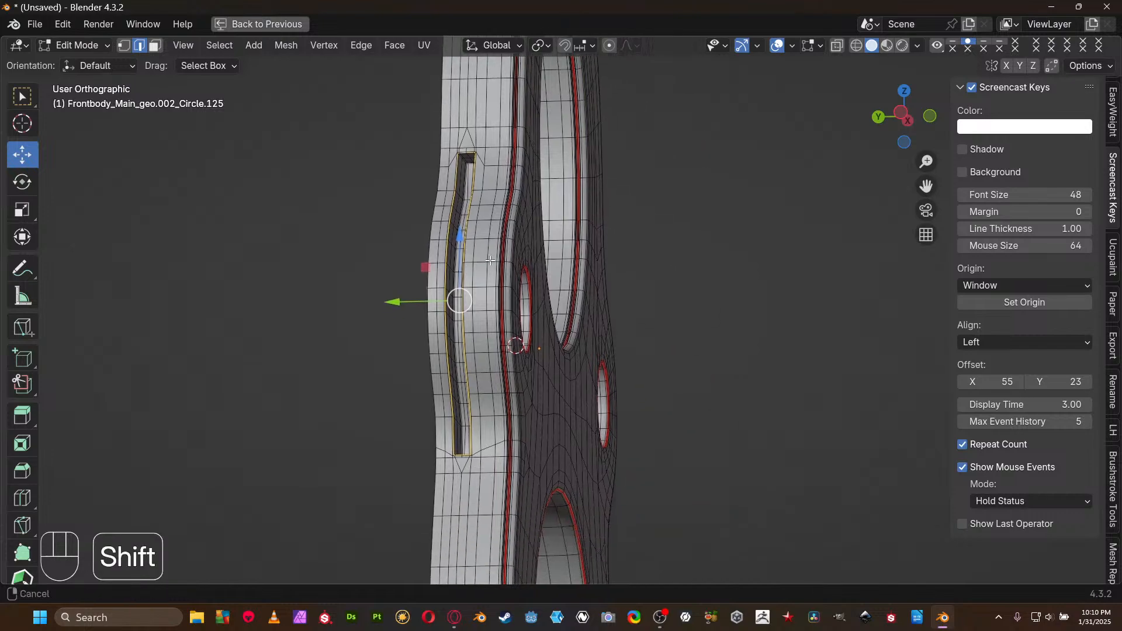
Add the mouth loop of the matching slot in the right side wall and mark both slot loops as seams
{"action": "middle_click_drag", "start_coordinate": [631, 263], "coordinate": [208, 309]}
{"action": "middle_click_drag", "start_coordinate": [629, 377], "coordinate": [587, 403]}
{"action": "middle_click_drag", "start_coordinate": [588, 403], "coordinate": [474, 361], "text": "shift"}
{"action": "middle_click_drag", "start_coordinate": [474, 361], "coordinate": [545, 377]}
{"action": "scroll", "coordinate": [545, 376], "scroll_direction": "up", "scroll_amount": 6}
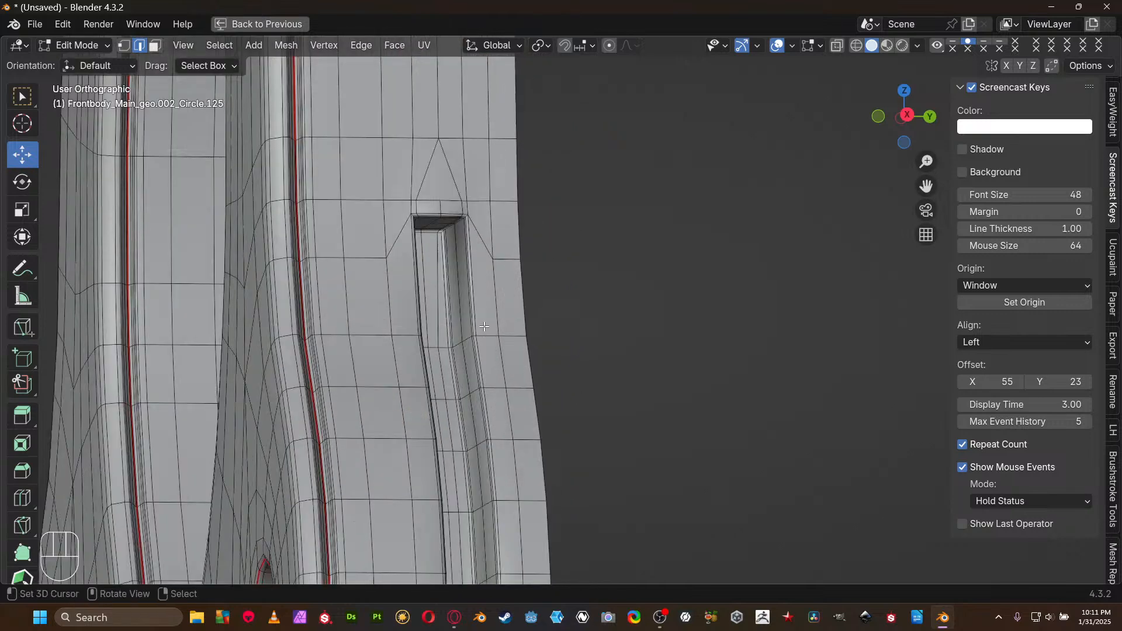
{"action": "middle_click_drag", "start_coordinate": [450, 290], "coordinate": [537, 340], "text": "shift"}
{"action": "scroll", "coordinate": [537, 340], "scroll_direction": "up", "scroll_amount": 6}
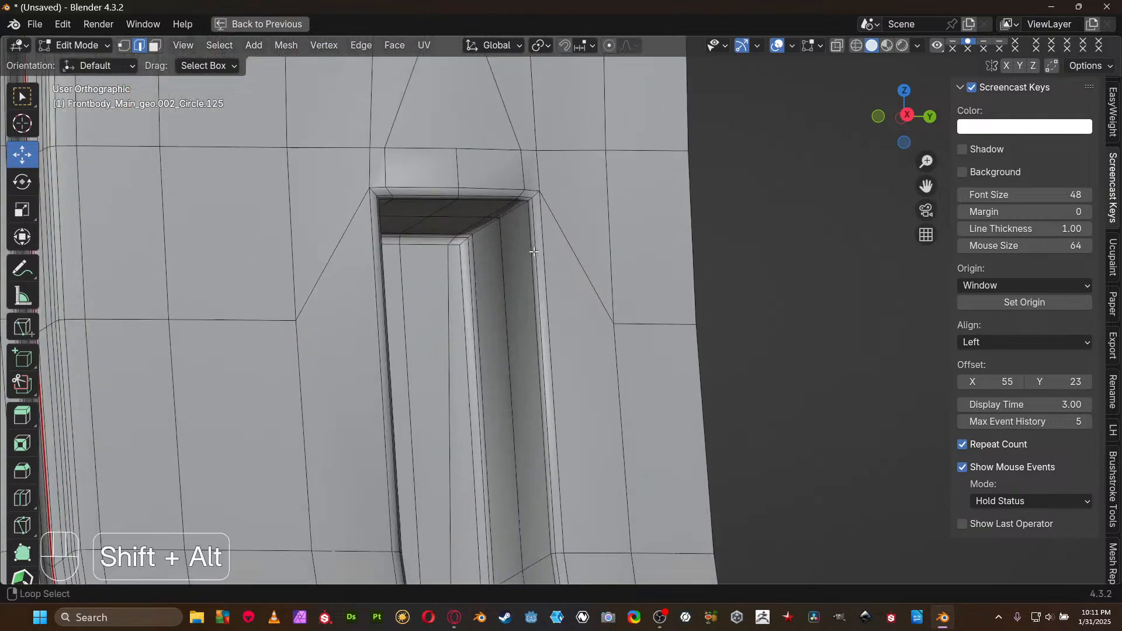
{"action": "key", "text": "ctrl+z"}
{"action": "left_click", "coordinate": [541, 253], "text": "alt+shift"}
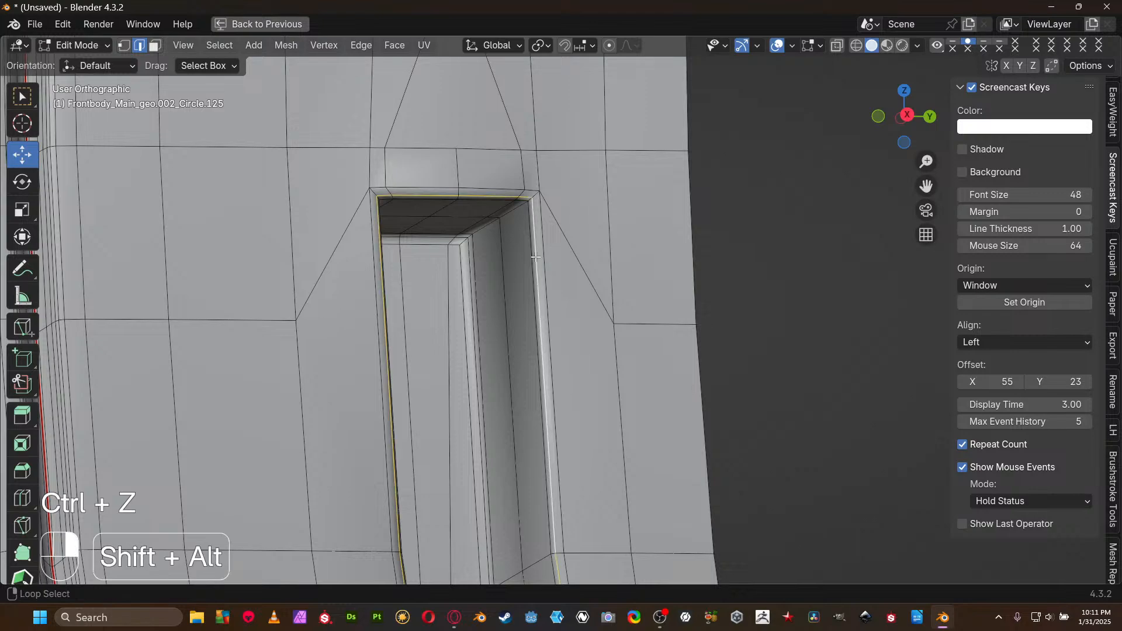
{"action": "key", "text": "ctrl+e"}
{"action": "left_click", "coordinate": [694, 322]}
{"action": "scroll", "coordinate": [693, 321], "scroll_direction": "down", "scroll_amount": 13}
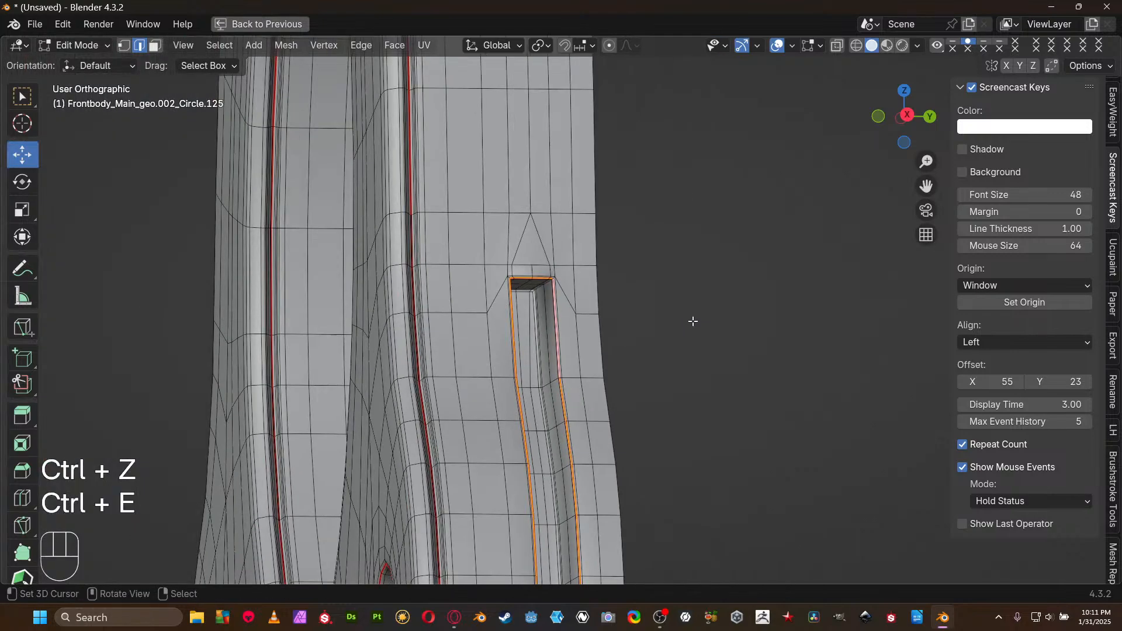
Select the edges crossing the inner wall at the bottom centre of the lower large opening and mark them as a seam
{"action": "middle_click_drag", "start_coordinate": [584, 435], "coordinate": [654, 215], "text": "shift"}
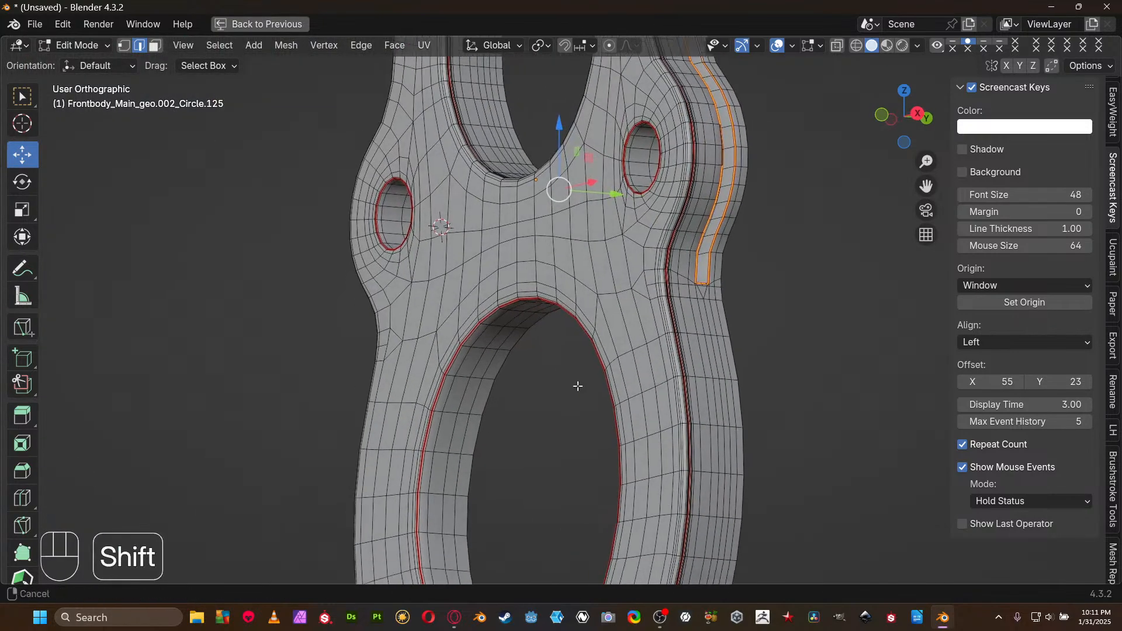
{"action": "middle_click_drag", "start_coordinate": [555, 453], "coordinate": [571, 261], "text": "shift"}
{"action": "middle_click_drag", "start_coordinate": [589, 318], "coordinate": [696, 321]}
{"action": "middle_click_drag", "start_coordinate": [642, 373], "coordinate": [594, 186], "text": "shift"}
{"action": "key", "text": "shift+z"}
{"action": "scroll", "coordinate": [559, 403], "scroll_direction": "up", "scroll_amount": 6}
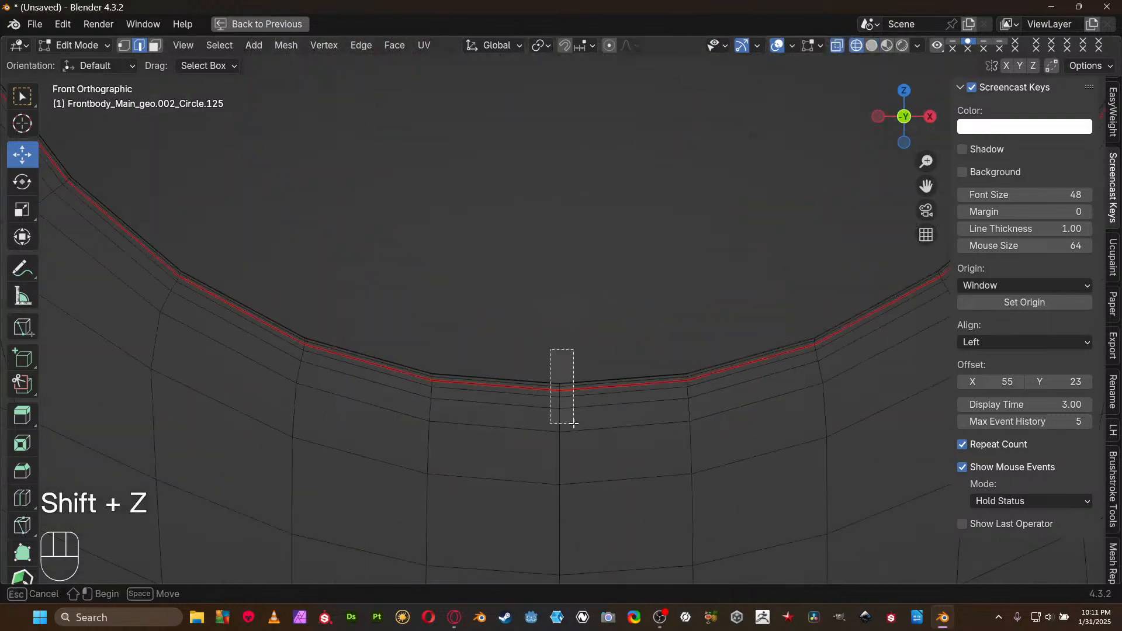
{"action": "left_click_drag", "start_coordinate": [574, 423], "coordinate": [574, 421]}
{"action": "key", "text": "shift+z"}
{"action": "scroll", "coordinate": [554, 419], "scroll_direction": "up", "scroll_amount": 3}
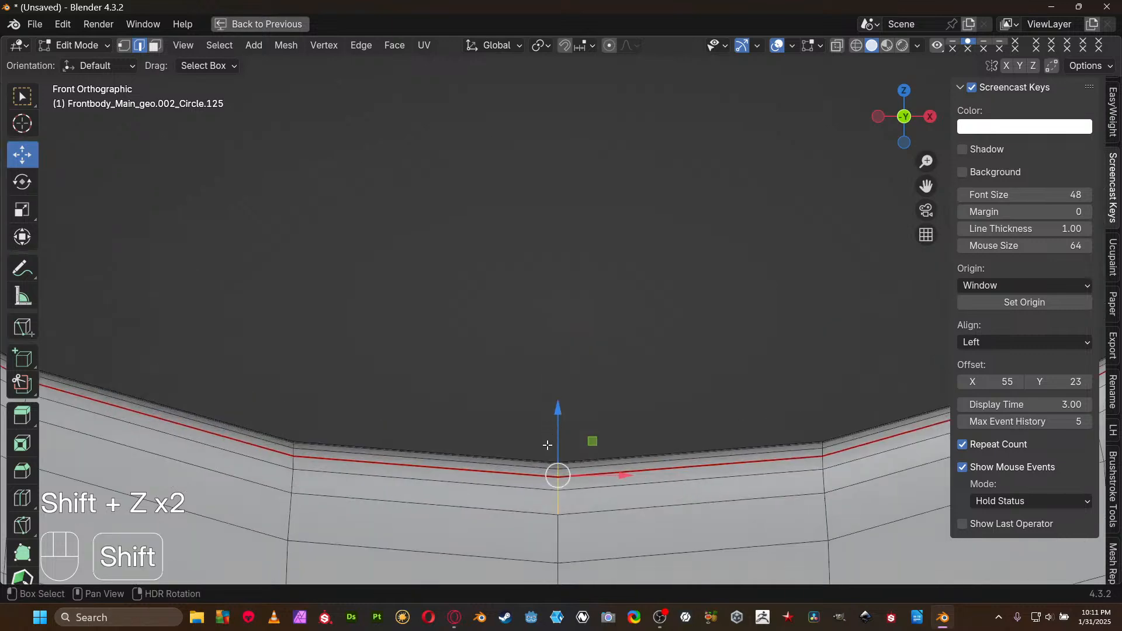
{"action": "scroll", "coordinate": [558, 494], "scroll_direction": "down", "scroll_amount": 4}
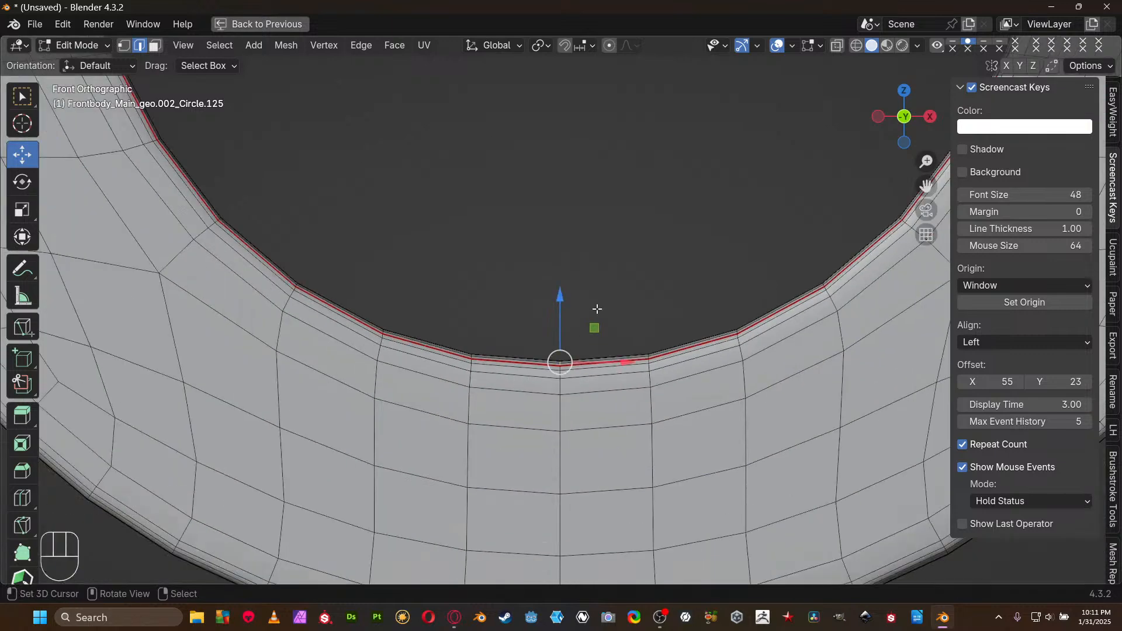
{"action": "key", "text": "shift+z"}
{"action": "middle_click_drag", "start_coordinate": [561, 374], "coordinate": [606, 410]}
{"action": "key", "text": "ctrl+e"}
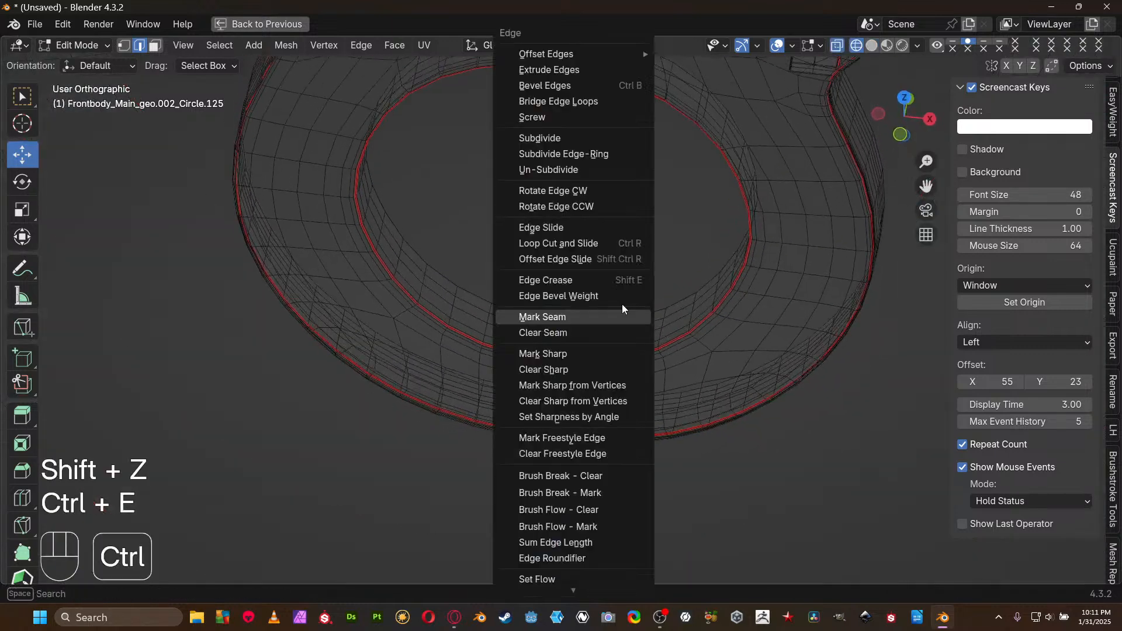
{"action": "left_click", "coordinate": [601, 319]}
Select the edges crossing the inner wall at the bottom centre of the upper large opening
{"action": "scroll", "coordinate": [601, 318], "scroll_direction": "down", "scroll_amount": 6}
{"action": "middle_click_drag", "start_coordinate": [591, 167], "coordinate": [571, 353], "text": "shift"}
{"action": "scroll", "coordinate": [560, 260], "scroll_direction": "up", "scroll_amount": 4}
{"action": "scroll", "coordinate": [563, 369], "scroll_direction": "up", "scroll_amount": 5}
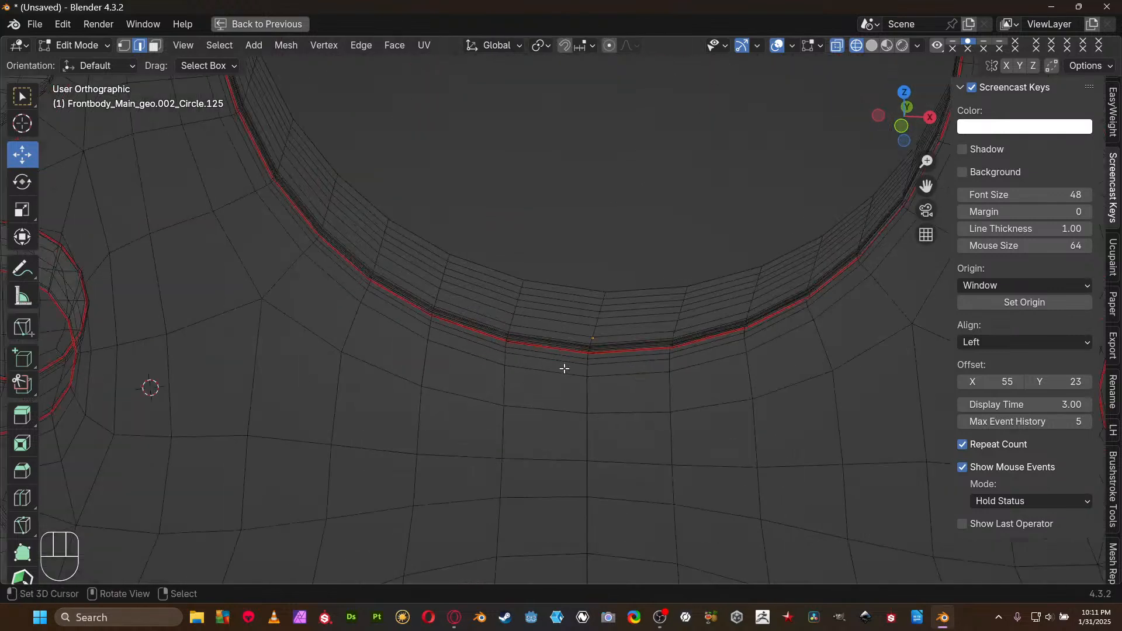
{"action": "middle_click_drag", "start_coordinate": [640, 386], "coordinate": [651, 384]}
{"action": "left_click_drag", "start_coordinate": [672, 230], "coordinate": [741, 417]}
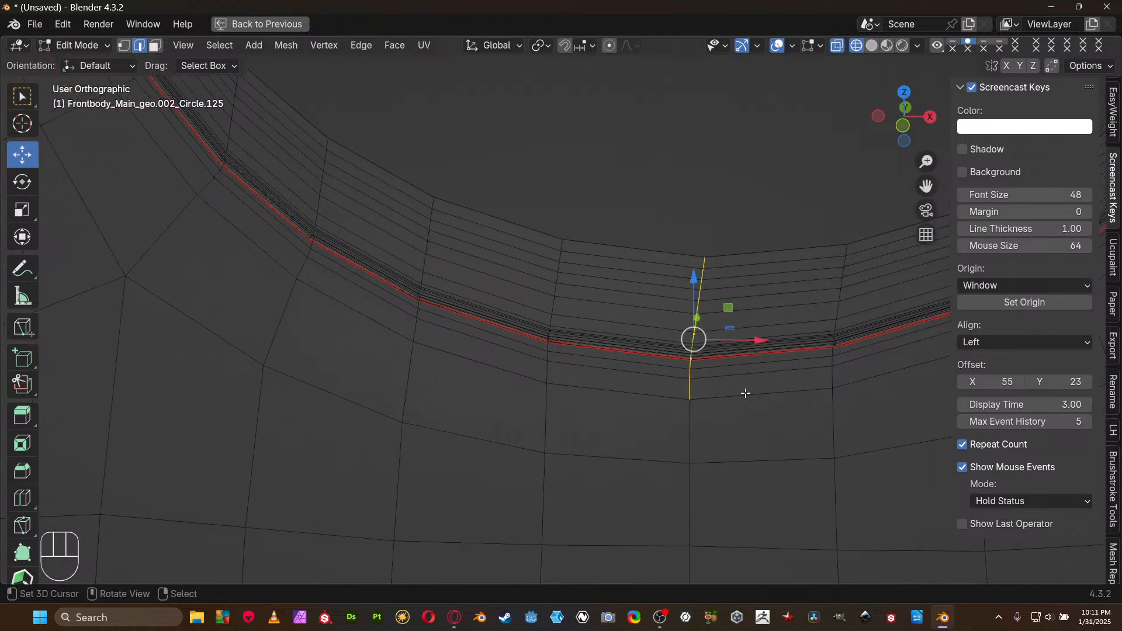
Deselect the edges that run past the upper opening's front rim seam onto the front face, keeping the inner wall edges
{"action": "scroll", "coordinate": [749, 390], "scroll_direction": "up", "scroll_amount": 5}
{"action": "key", "text": "shift+z"}
{"action": "middle_click_drag", "start_coordinate": [800, 420], "coordinate": [526, 368], "text": "shift"}
{"action": "key", "text": "shift+z"}
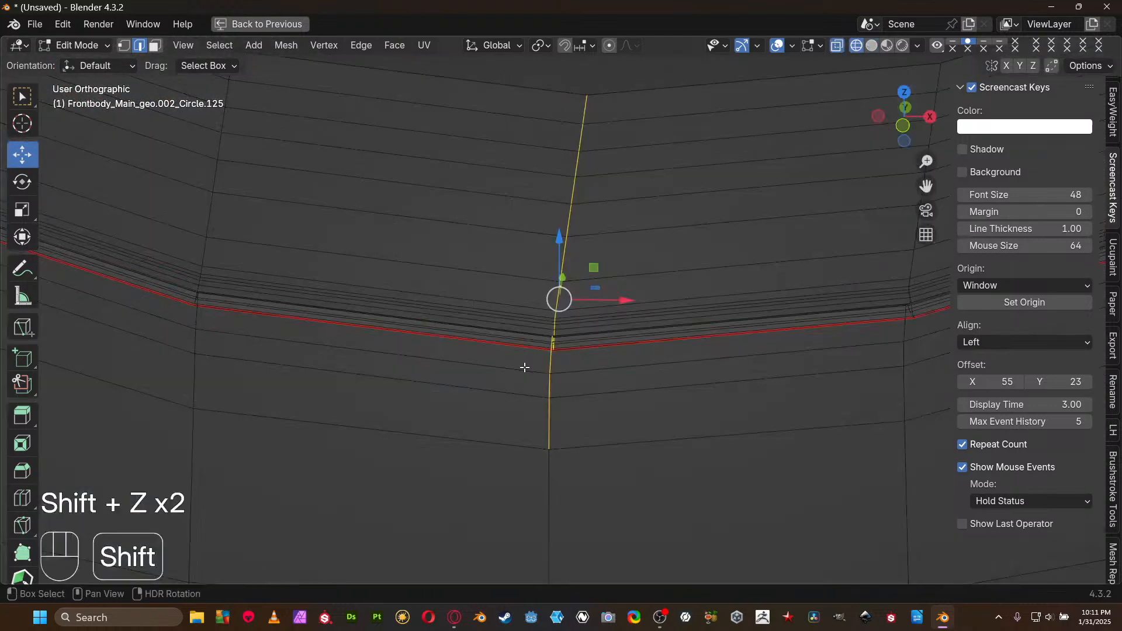
{"action": "left_click_drag", "start_coordinate": [519, 458], "coordinate": [569, 374], "text": "ctrl"}
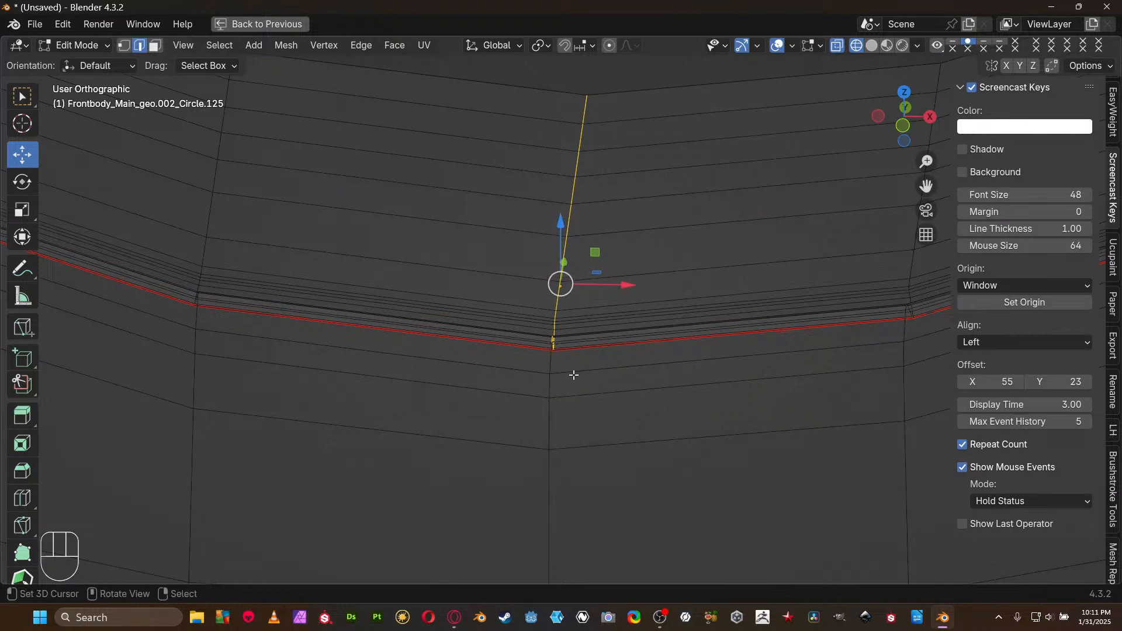
{"action": "key", "text": "KP_Decimal"}
{"action": "mouse_move", "coordinate": [573, 374]}
{"action": "middle_mouse_down"}
{"action": "mouse_move", "coordinate": [425, 435]}
{"action": "mouse_move", "coordinate": [435, 412]}
{"action": "mouse_move", "coordinate": [602, 379]}
{"action": "mouse_move", "coordinate": [594, 374]}
{"action": "middle_mouse_up"}
{"action": "scroll", "coordinate": [574, 387], "scroll_direction": "up", "scroll_amount": 5}
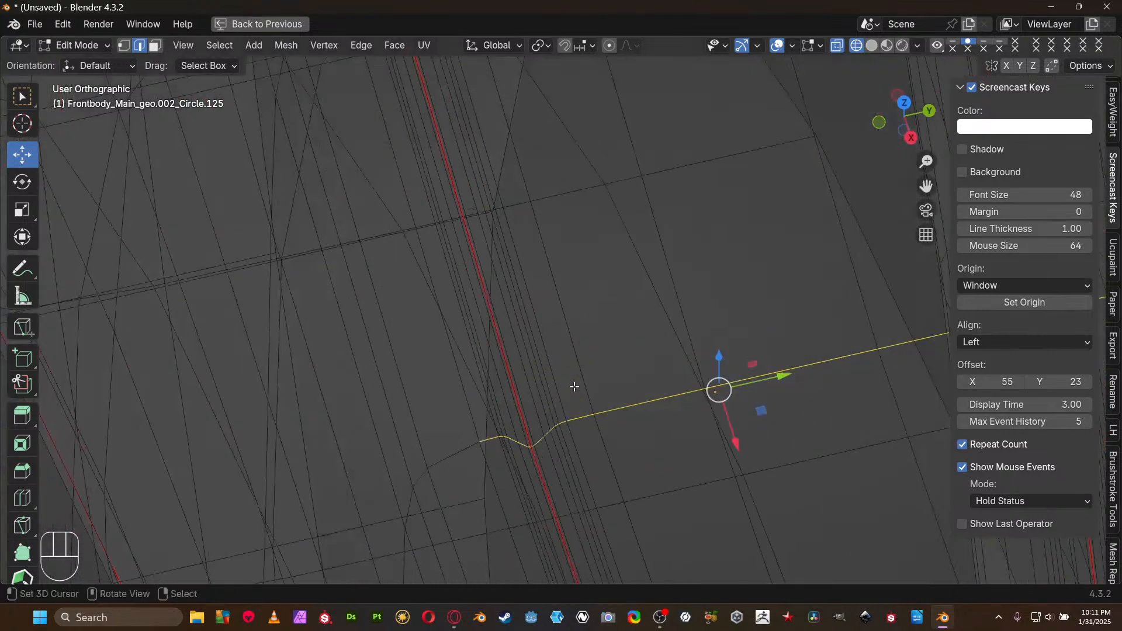
{"action": "left_click_drag", "start_coordinate": [455, 408], "coordinate": [485, 431], "text": "ctrl"}
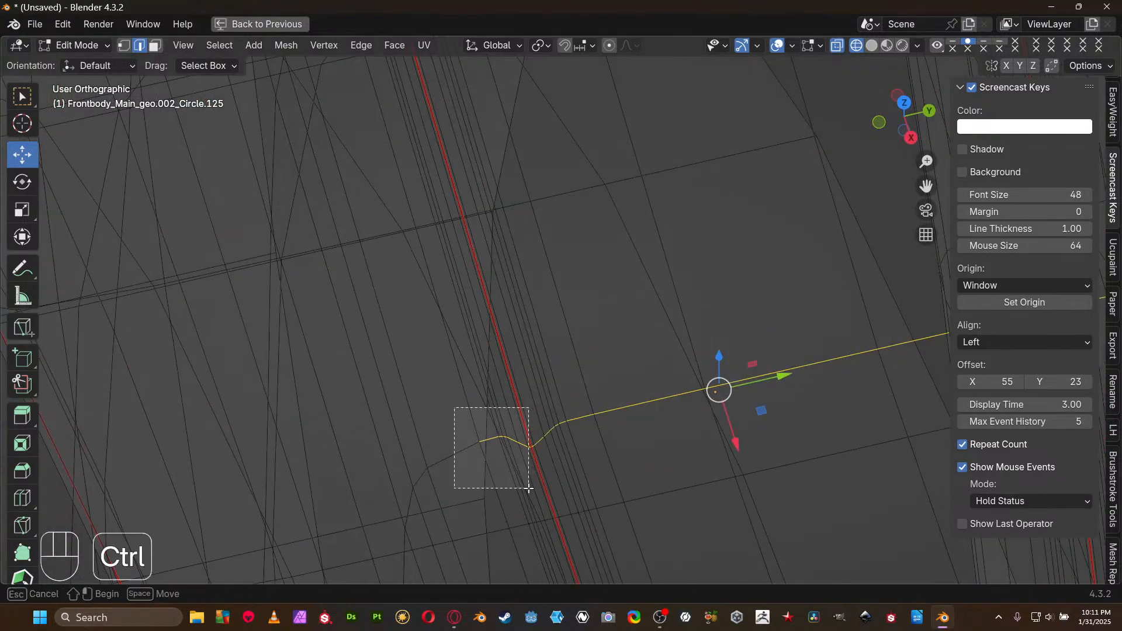
{"action": "right_click_drag", "start_coordinate": [529, 489], "coordinate": [528, 490], "text": "ctrl"}
Mark the selected edges at the bottom centre of the upper opening's inner wall as a seam
{"action": "scroll", "coordinate": [518, 462], "scroll_direction": "up", "scroll_amount": 4}
{"action": "middle_click_drag", "start_coordinate": [527, 397], "coordinate": [627, 196], "text": "shift"}
{"action": "scroll", "coordinate": [601, 369], "scroll_direction": "up", "scroll_amount": 5}
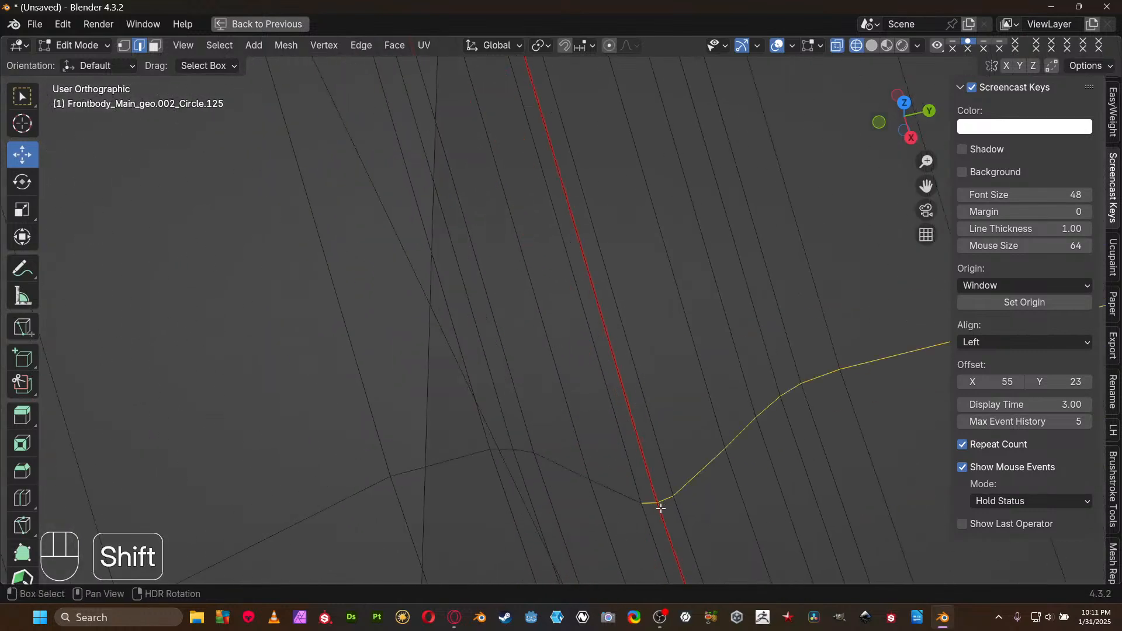
{"action": "key", "text": "ctrl+e"}
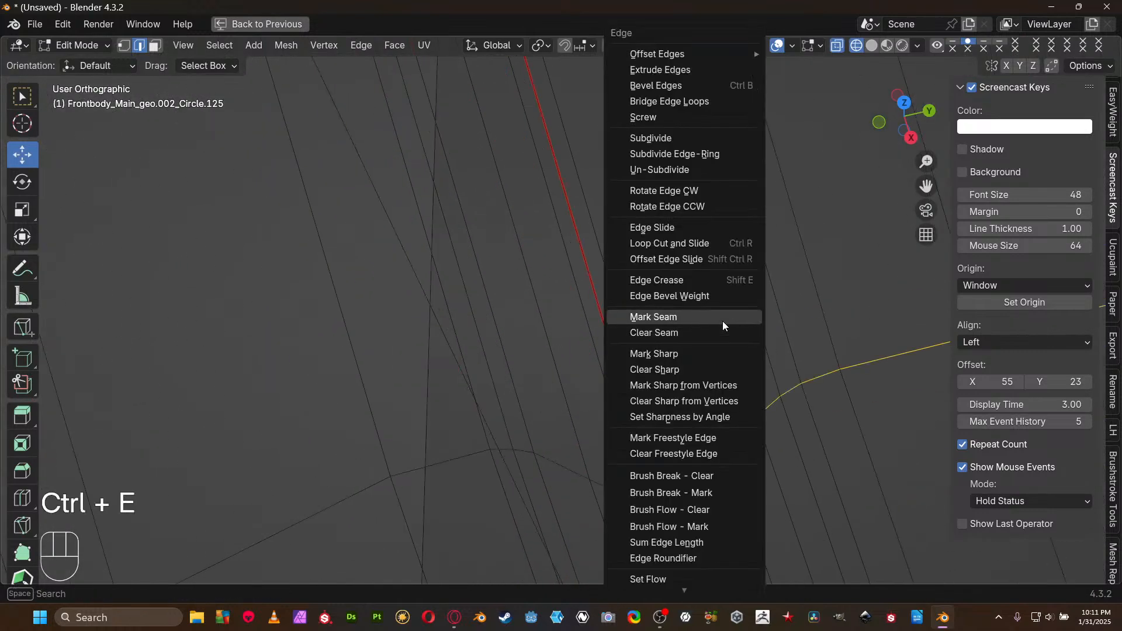
{"action": "left_click", "coordinate": [727, 320]}
{"action": "scroll", "coordinate": [728, 321], "scroll_direction": "down", "scroll_amount": 10}
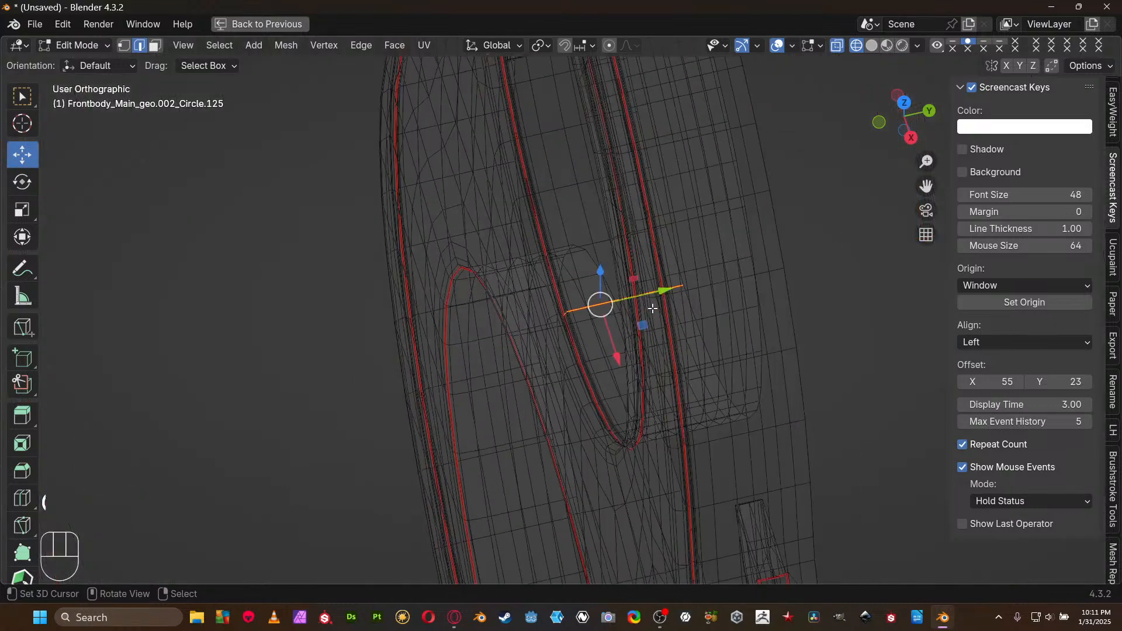
{"action": "mouse_move", "coordinate": [641, 314]}
{"action": "middle_mouse_down"}
{"action": "mouse_move", "coordinate": [759, 278]}
{"action": "mouse_move", "coordinate": [862, 227]}
{"action": "mouse_move", "coordinate": [797, 125]}
{"action": "mouse_move", "coordinate": [797, 103]}
{"action": "mouse_move", "coordinate": [858, 267]}
{"action": "mouse_move", "coordinate": [911, 275]}
{"action": "mouse_move", "coordinate": [809, 291]}
{"action": "mouse_move", "coordinate": [950, 300]}
{"action": "mouse_move", "coordinate": [829, 304]}
{"action": "mouse_move", "coordinate": [935, 298]}
{"action": "mouse_move", "coordinate": [782, 336]}
{"action": "mouse_move", "coordinate": [596, 264]}
{"action": "middle_mouse_up"}
{"action": "key", "text": "shift+z"}
{"action": "middle_click_drag", "start_coordinate": [579, 214], "coordinate": [612, 178]}
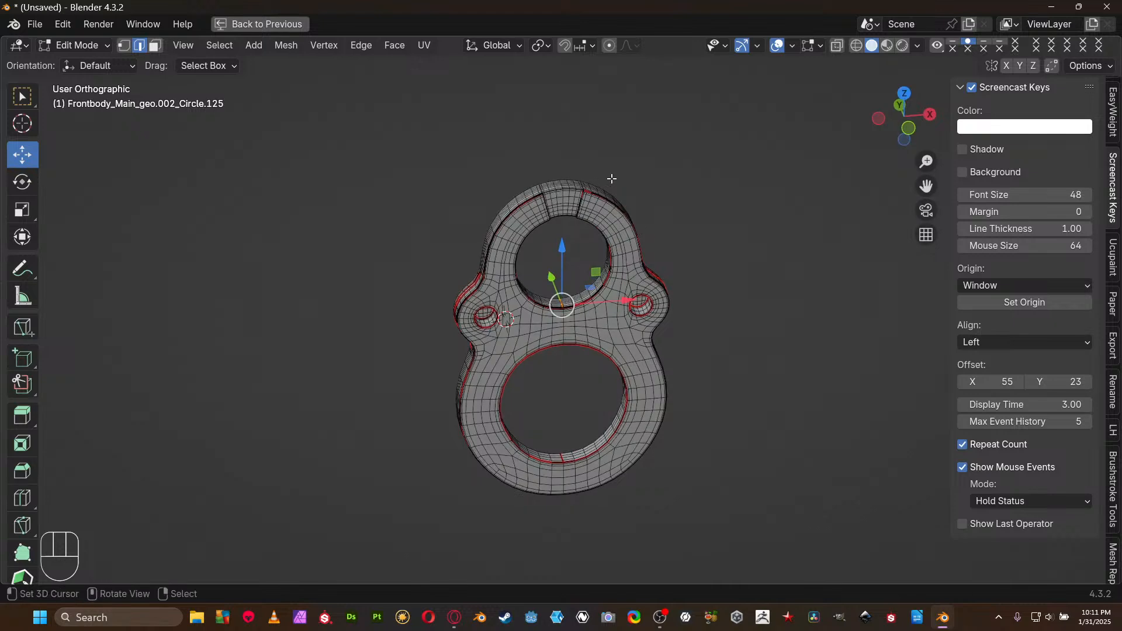
Try adding the centre edge line of the recessed strip above the upper opening to the selection and marking it as a seam
{"action": "scroll", "coordinate": [614, 187], "scroll_direction": "up", "scroll_amount": 4}
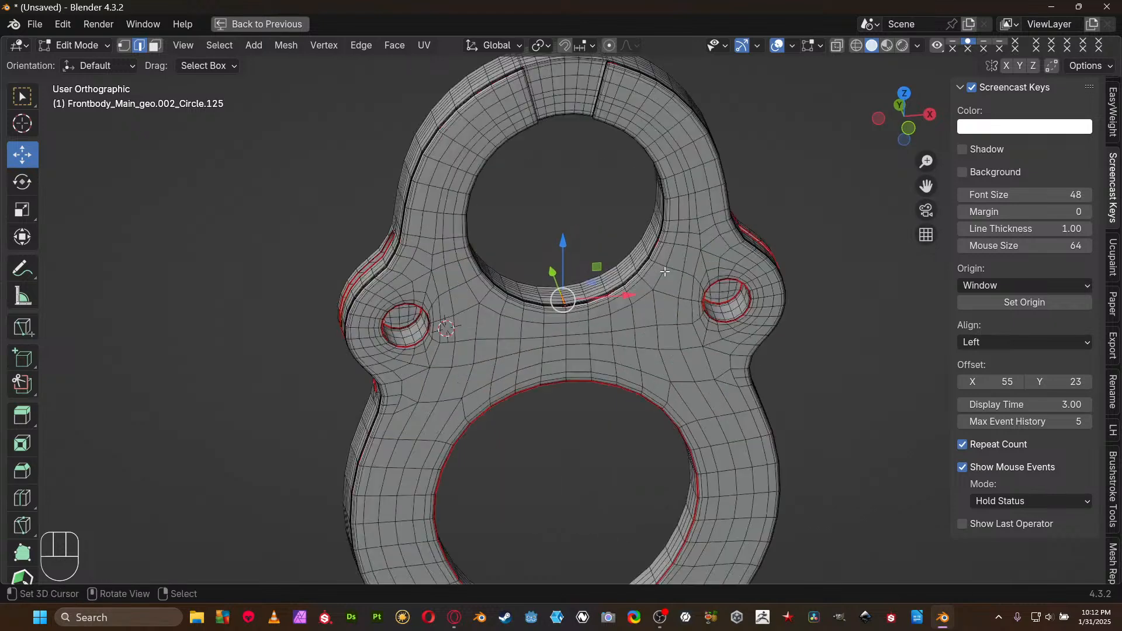
{"action": "middle_click_drag", "start_coordinate": [590, 141], "coordinate": [585, 292], "text": "shift"}
{"action": "scroll", "coordinate": [585, 292], "scroll_direction": "up", "scroll_amount": 5}
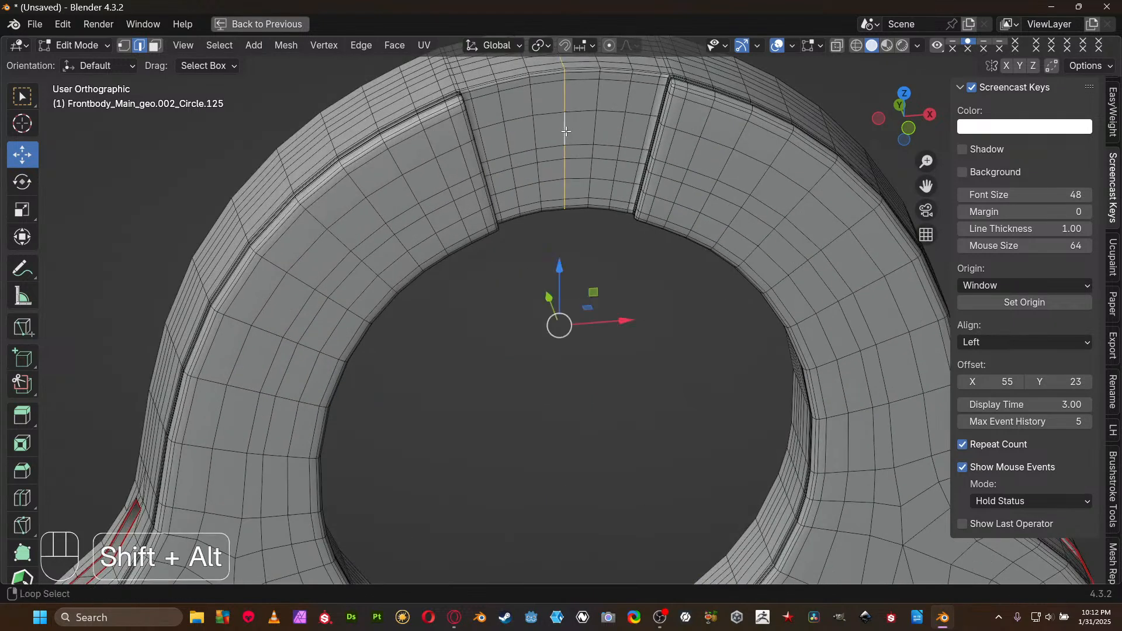
{"action": "key", "text": "ctrl+e"}
{"action": "left_click", "coordinate": [584, 316]}
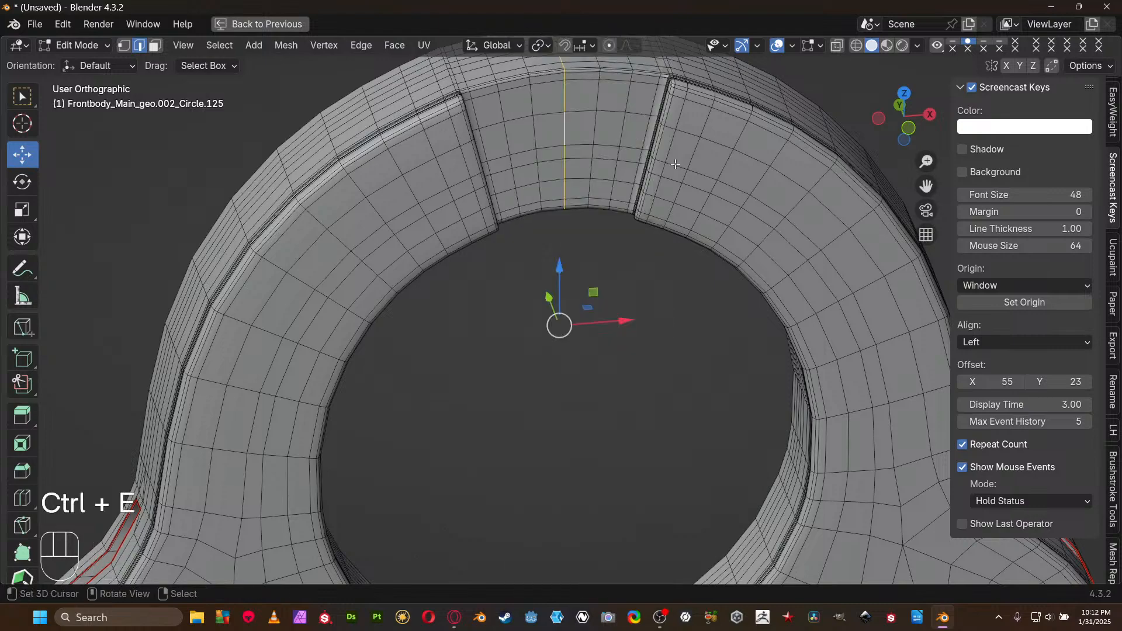
{"action": "middle_click_drag", "start_coordinate": [675, 164], "coordinate": [677, 254], "text": "shift"}
{"action": "scroll", "coordinate": [643, 327], "scroll_direction": "down", "scroll_amount": 5}
{"action": "middle_click_drag", "start_coordinate": [607, 421], "coordinate": [590, 246], "text": "shift"}
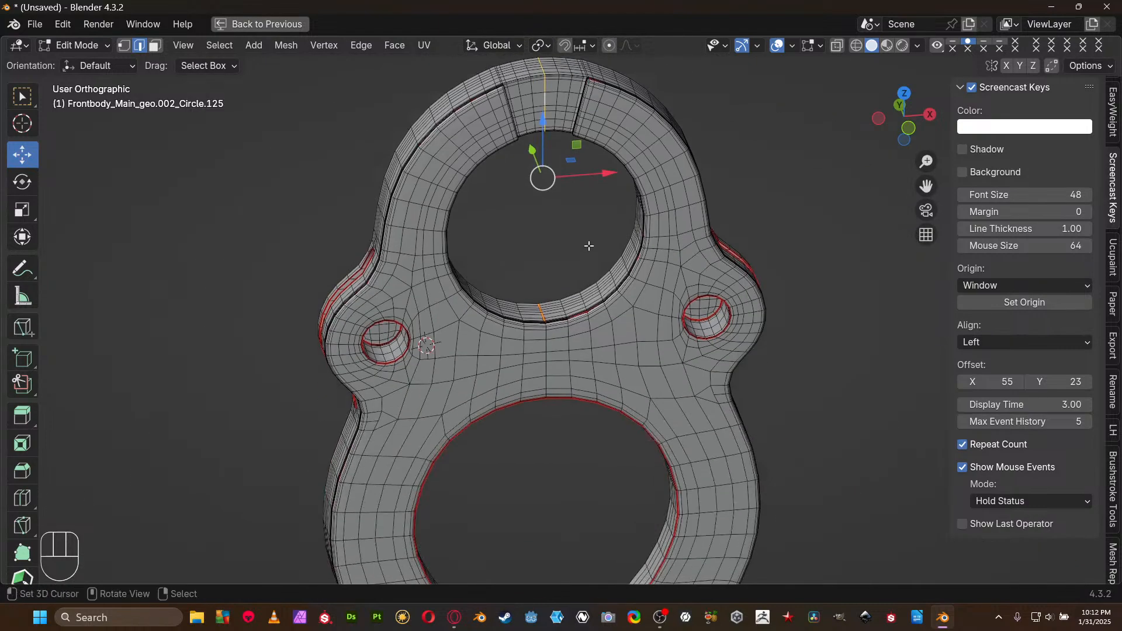
{"action": "key", "text": "ctrl+z"}
Add the front face's centre edge line below the lower large opening to the selection and mark it as a seam
{"action": "middle_click_drag", "start_coordinate": [582, 509], "coordinate": [593, 294], "text": "shift"}
{"action": "middle_click_drag", "start_coordinate": [572, 450], "coordinate": [559, 349], "text": "shift"}
{"action": "scroll", "coordinate": [559, 349], "scroll_direction": "up", "scroll_amount": 4}
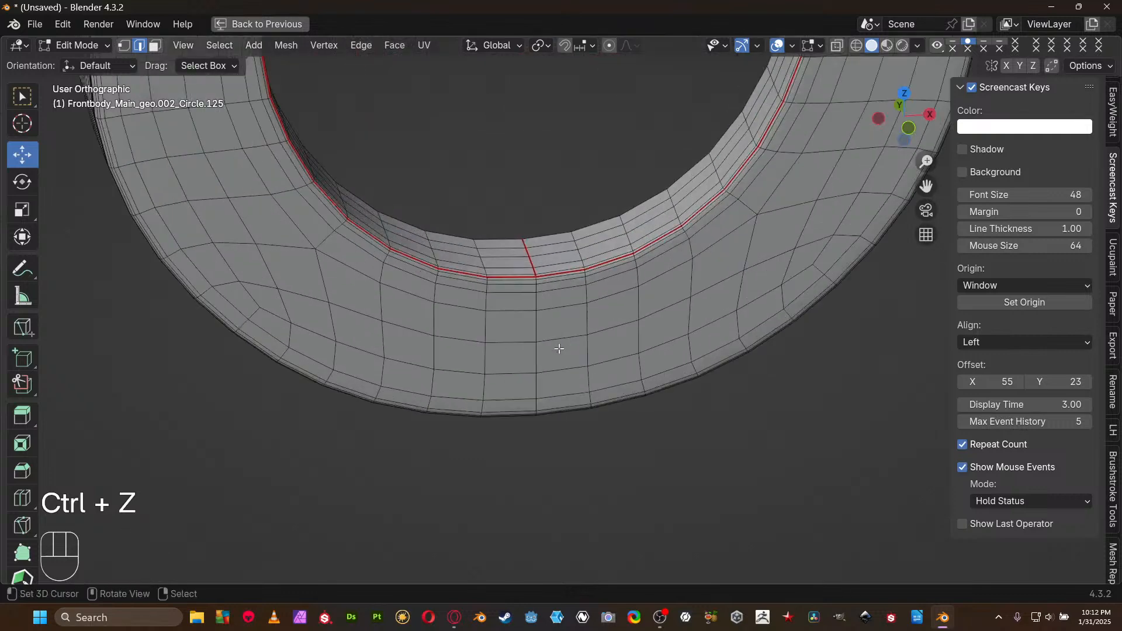
{"action": "left_click", "coordinate": [544, 327], "text": "alt+shift"}
{"action": "key", "text": "ctrl+e"}
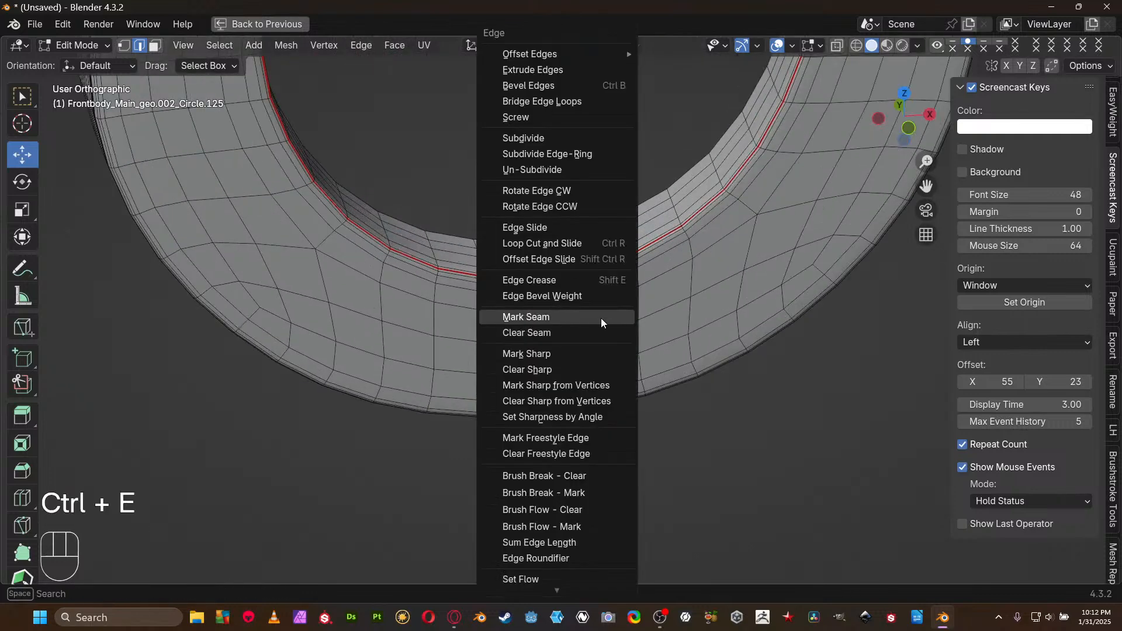
{"action": "left_click", "coordinate": [601, 318]}
{"action": "scroll", "coordinate": [573, 339], "scroll_direction": "down", "scroll_amount": 3}
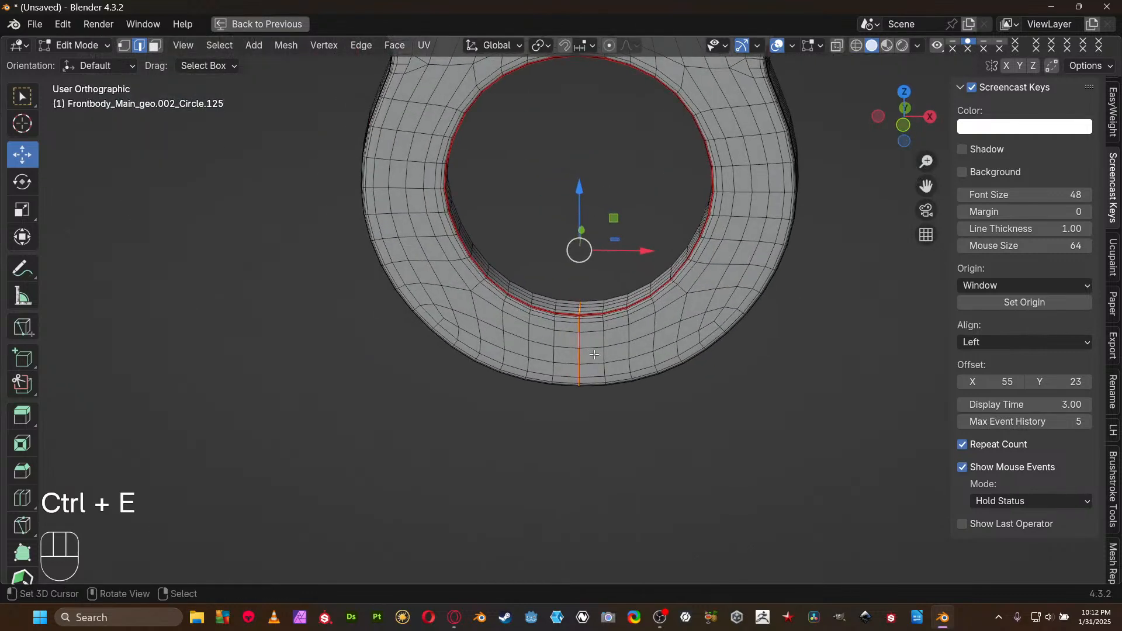
{"action": "middle_click_drag", "start_coordinate": [593, 355], "coordinate": [568, 457], "text": "shift"}
{"action": "middle_click_drag", "start_coordinate": [553, 222], "coordinate": [540, 418], "text": "shift"}
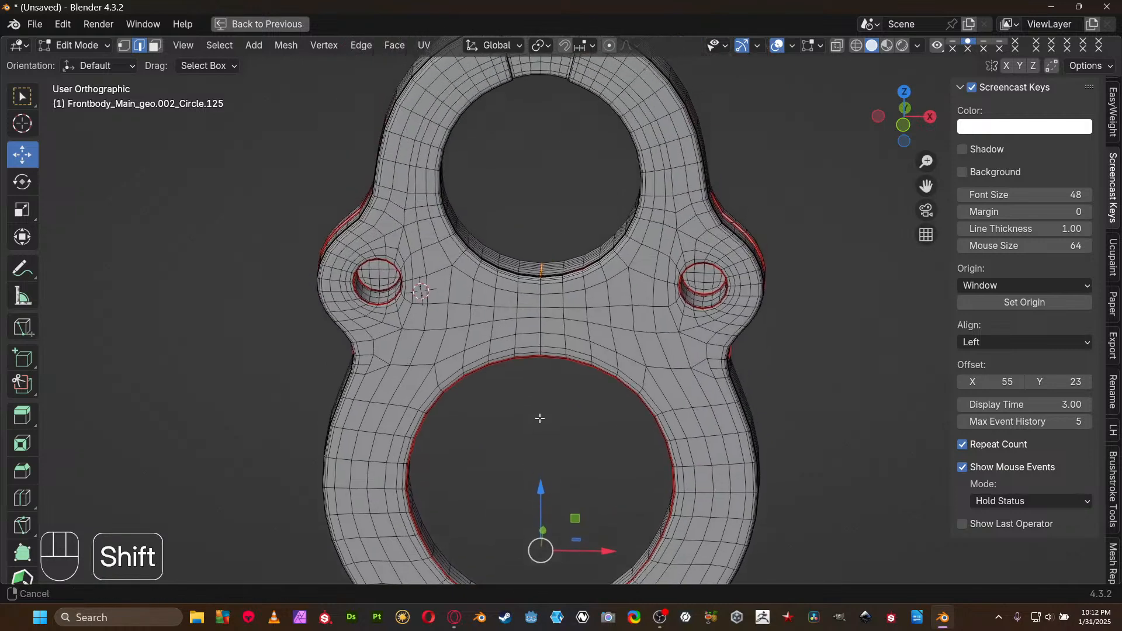
{"action": "middle_click_drag", "start_coordinate": [580, 263], "coordinate": [585, 346], "text": "shift"}
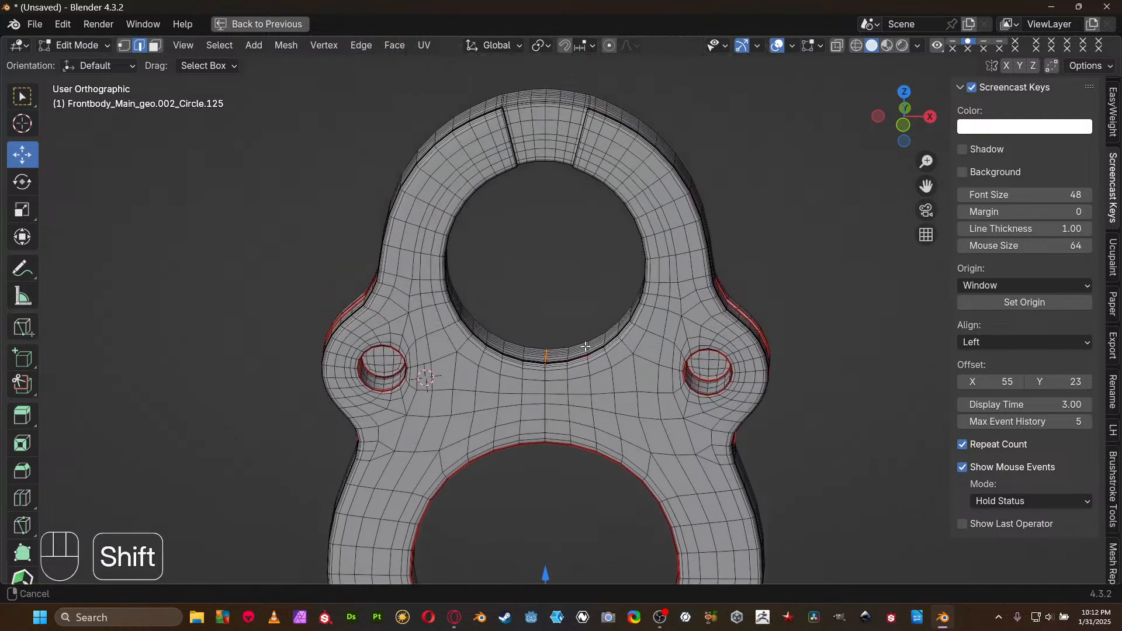
{"action": "scroll", "coordinate": [616, 308], "scroll_direction": "down", "scroll_amount": 3}
{"action": "key", "text": "ctrl+e"}
{"action": "left_click", "coordinate": [616, 310]}
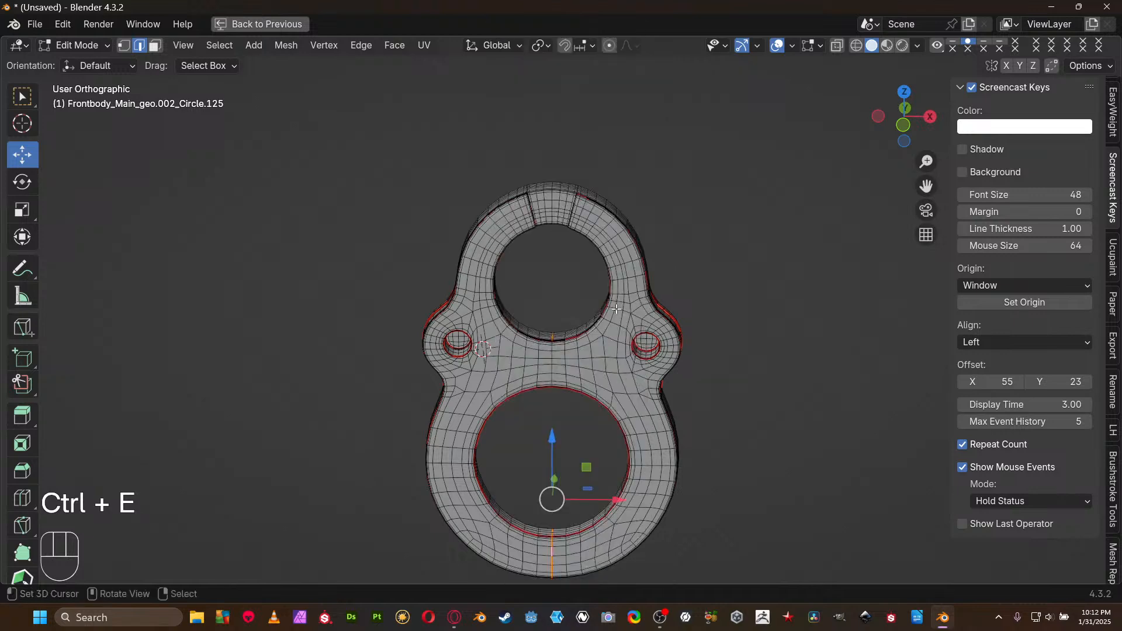
Select the entire plate mesh and unwrap it with the Angle Based method to check the UV islands
{"action": "key", "text": "a"}
{"action": "key", "text": "ctrl+space"}
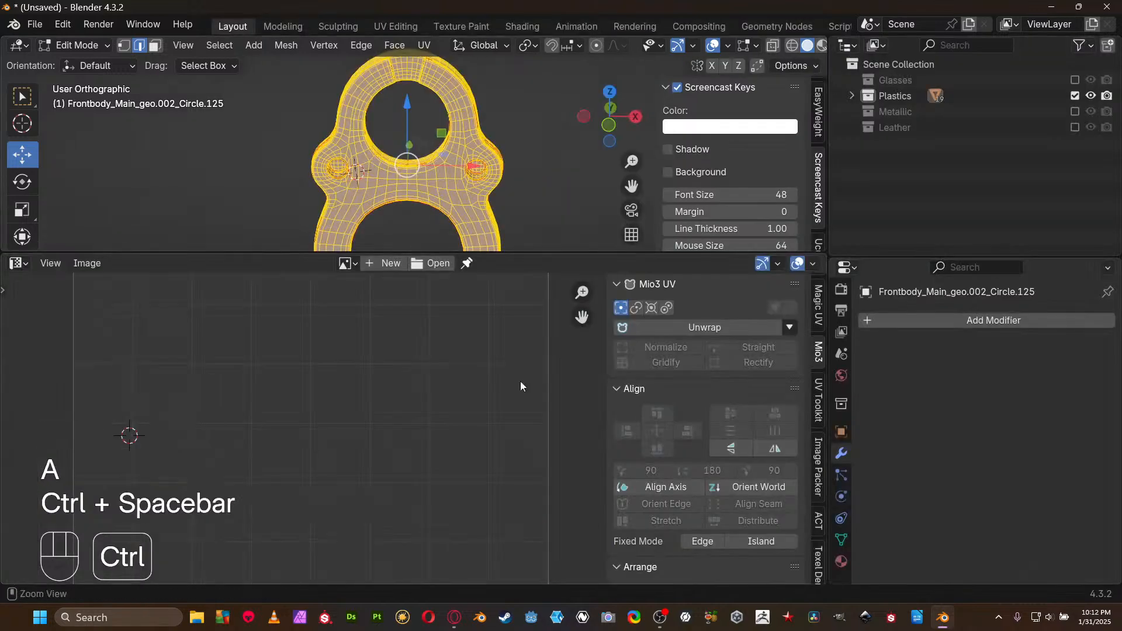
{"action": "key", "text": "ctrl+space"}
{"action": "key", "text": "ctrl+space"}
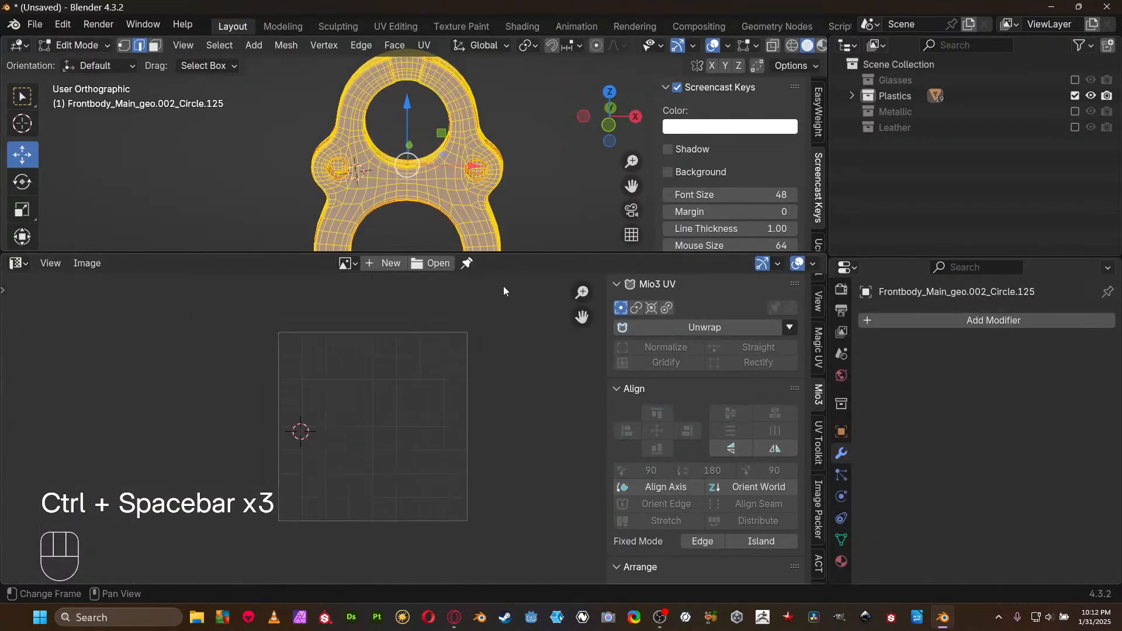
{"action": "key", "text": "u"}
{"action": "mouse_move", "coordinate": [530, 175]}
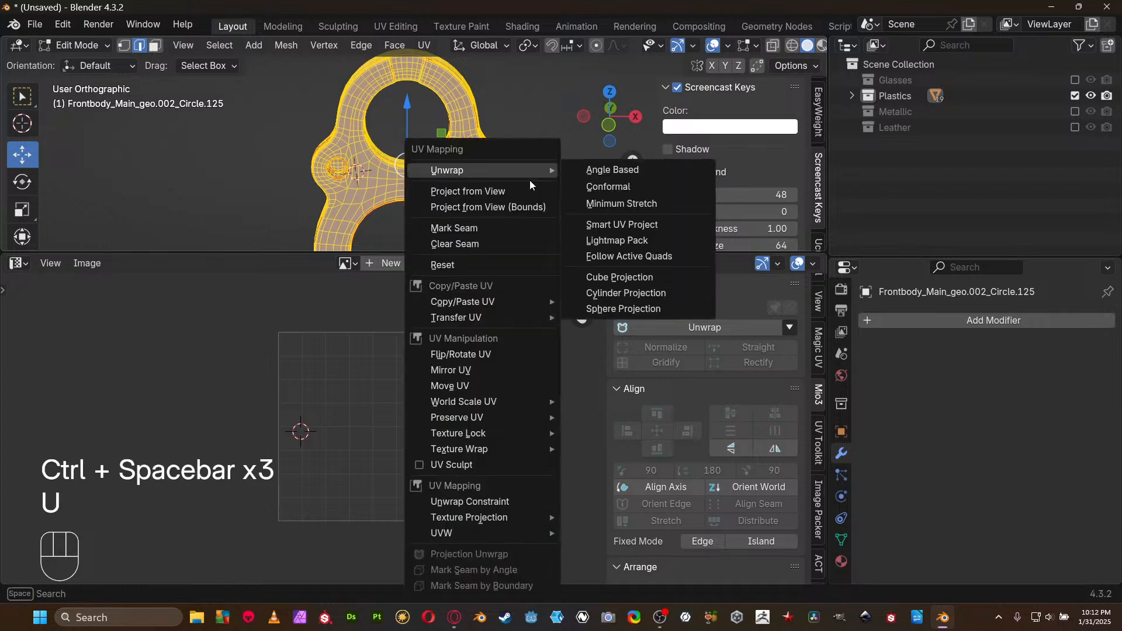
{"action": "left_click", "coordinate": [606, 175]}
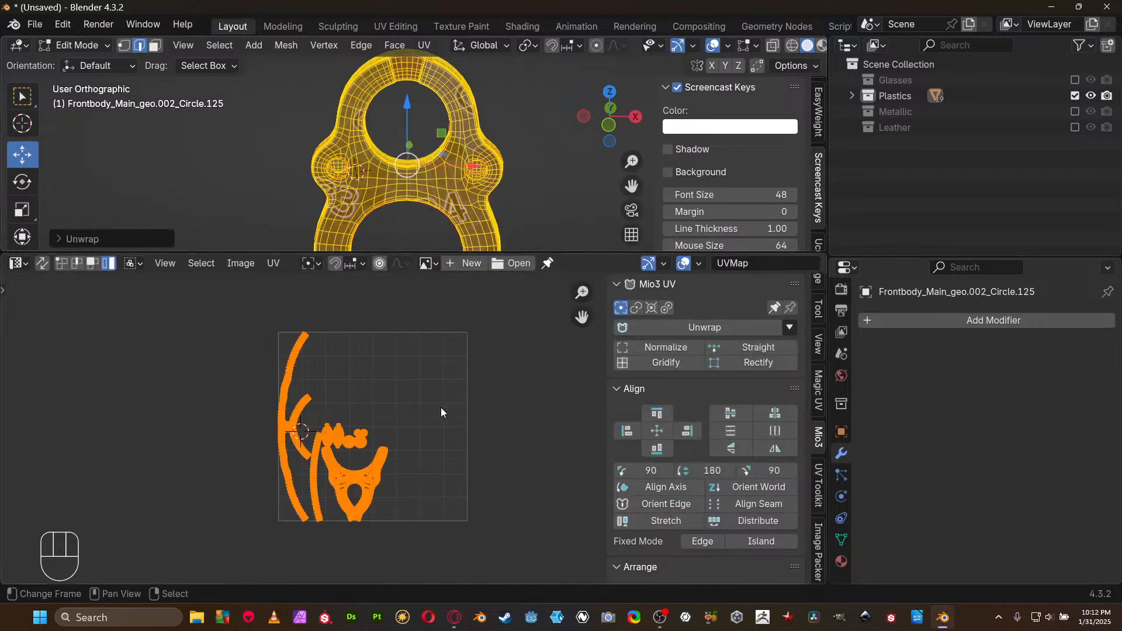
{"action": "scroll", "coordinate": [320, 433], "scroll_direction": "up", "scroll_amount": 5}
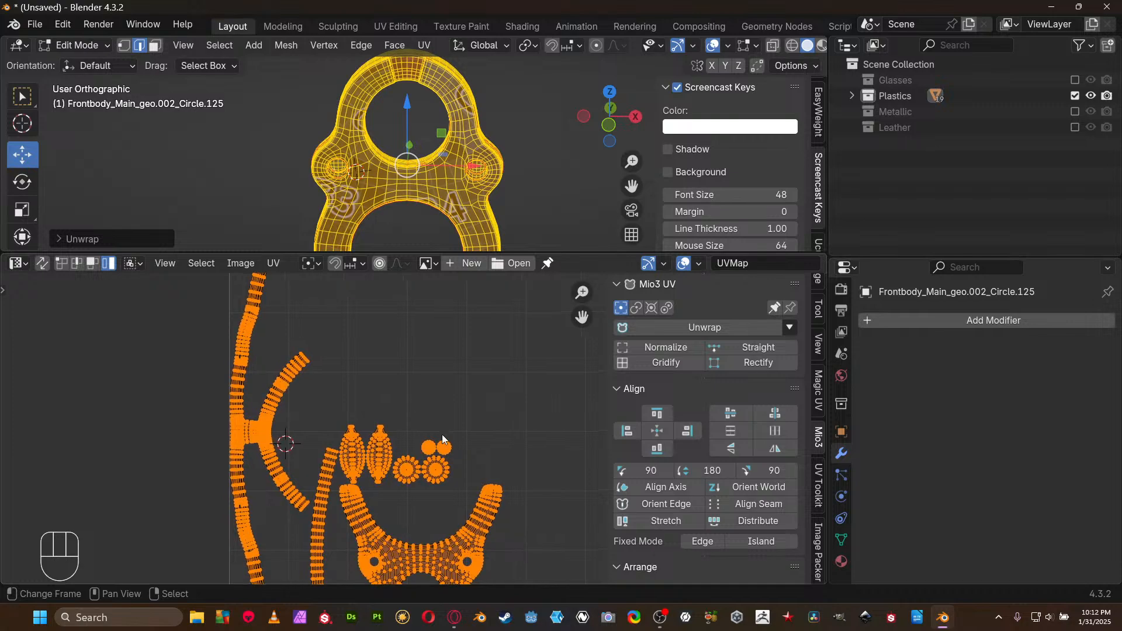
Select only the centre edge line across the recessed strip above the upper opening and mark it as a seam
{"action": "key", "text": "ctrl+space"}
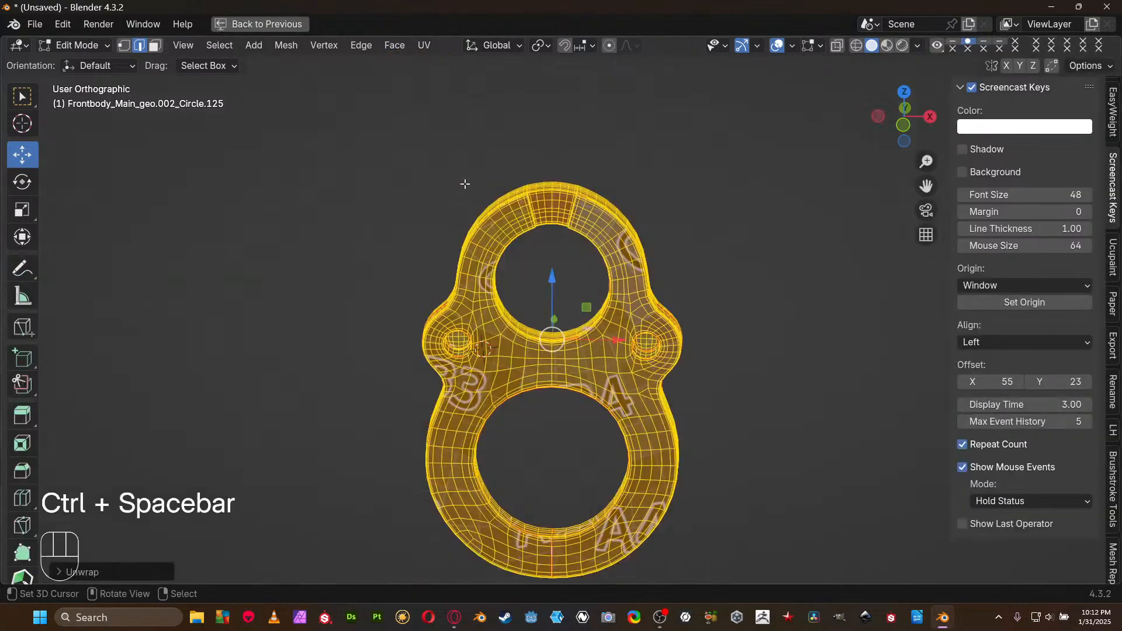
{"action": "scroll", "coordinate": [586, 401], "scroll_direction": "up", "scroll_amount": 4}
{"action": "middle_click_drag", "start_coordinate": [581, 433], "coordinate": [672, 464]}
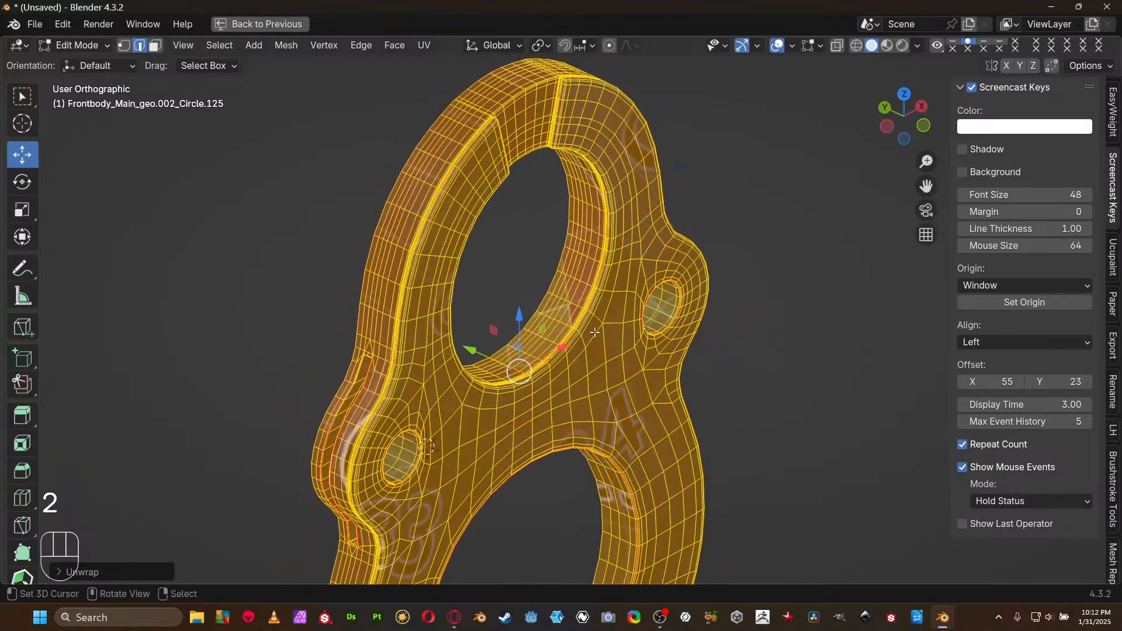
{"action": "right_click", "coordinate": [580, 310]}
{"action": "middle_click_drag", "start_coordinate": [577, 275], "coordinate": [522, 421]}
{"action": "scroll", "coordinate": [592, 240], "scroll_direction": "up", "scroll_amount": 4}
{"action": "key", "text": "2"}
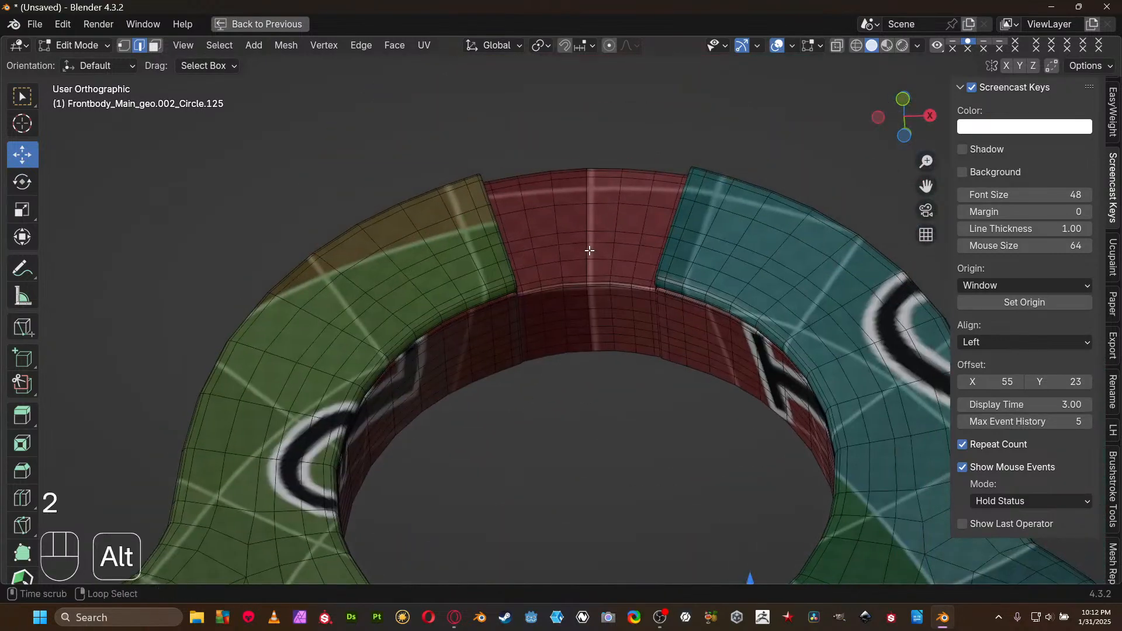
{"action": "key", "text": "ctrl+e"}
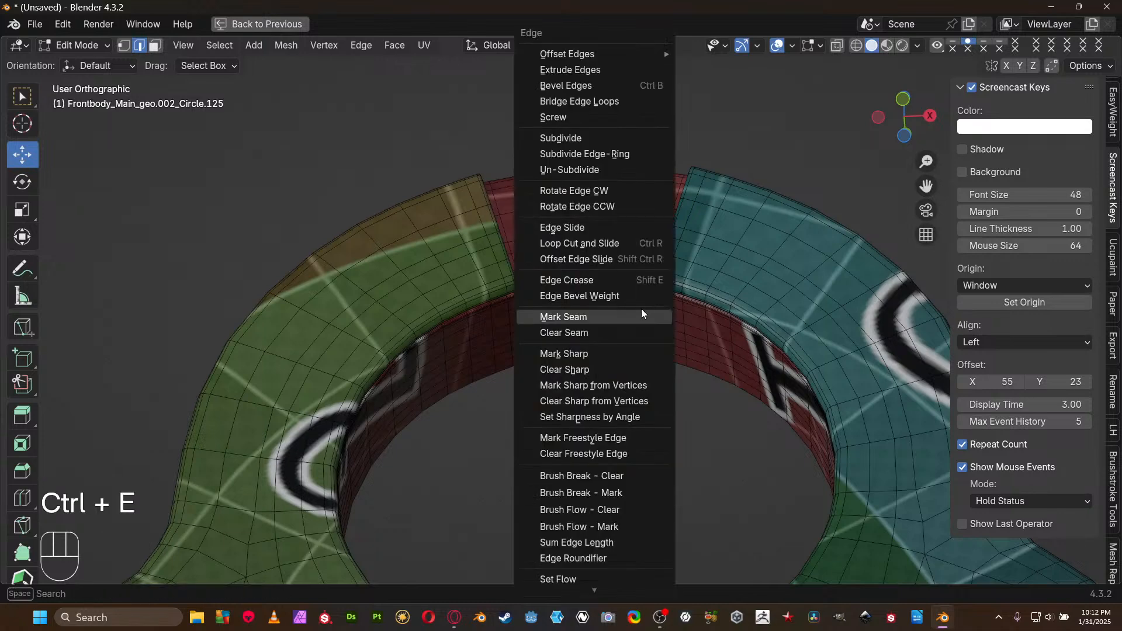
{"action": "left_click", "coordinate": [640, 311]}
Select the whole plate mesh and unwrap it with the Angle Based method, followed by another unwrap with Minimum Stretch
{"action": "scroll", "coordinate": [640, 310], "scroll_direction": "down", "scroll_amount": 5}
{"action": "middle_click_drag", "start_coordinate": [639, 312], "coordinate": [630, 421]}
{"action": "key", "text": "shift+z"}
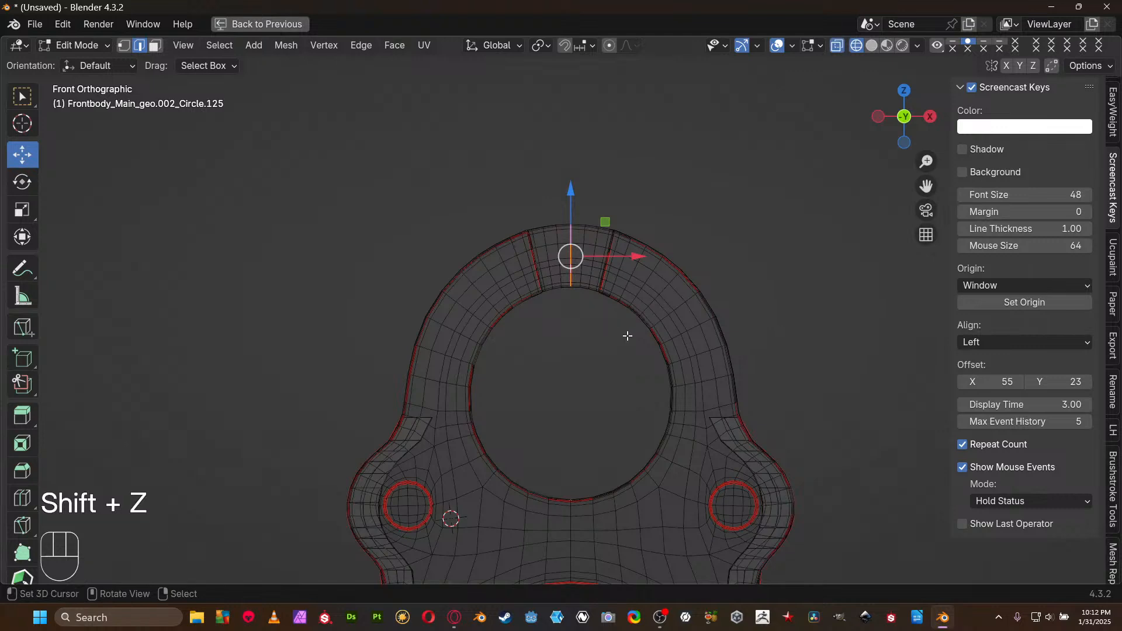
{"action": "key", "text": "a"}
{"action": "key", "text": "u"}
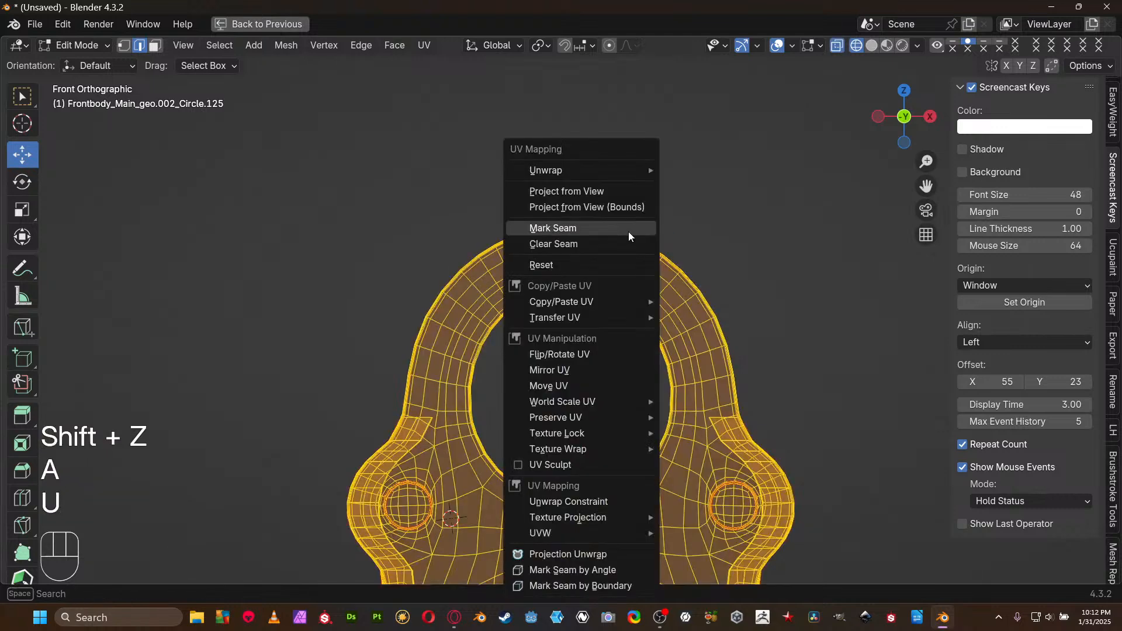
{"action": "mouse_move", "coordinate": [546, 168]}
{"action": "left_click", "coordinate": [714, 168]}
{"action": "key", "text": "ctrl+space"}
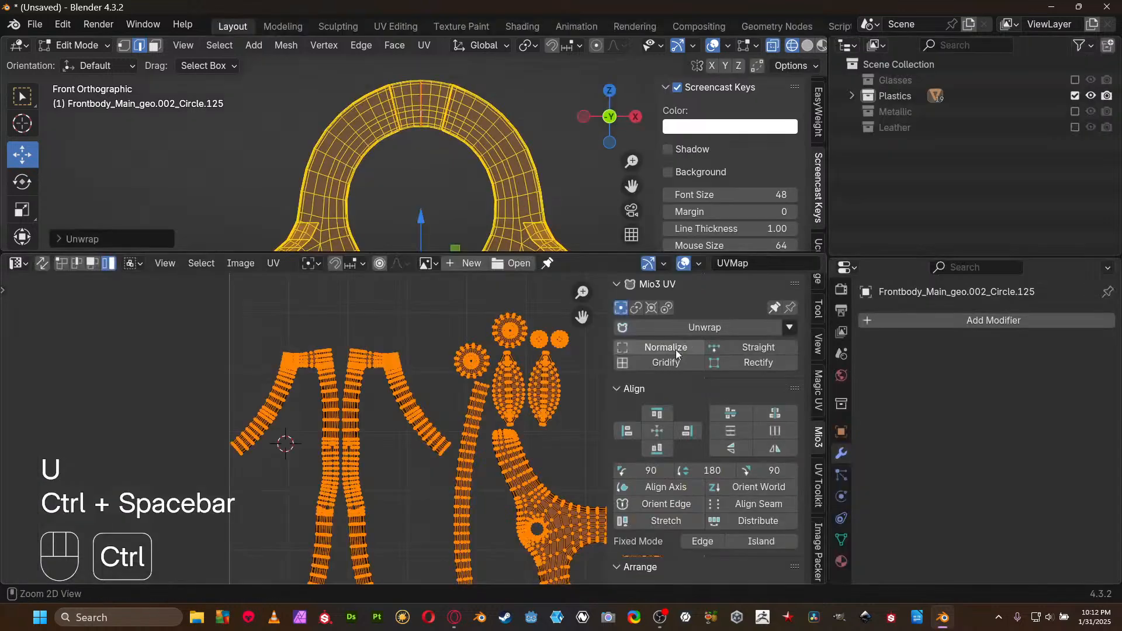
{"action": "key", "text": "ctrl+space"}
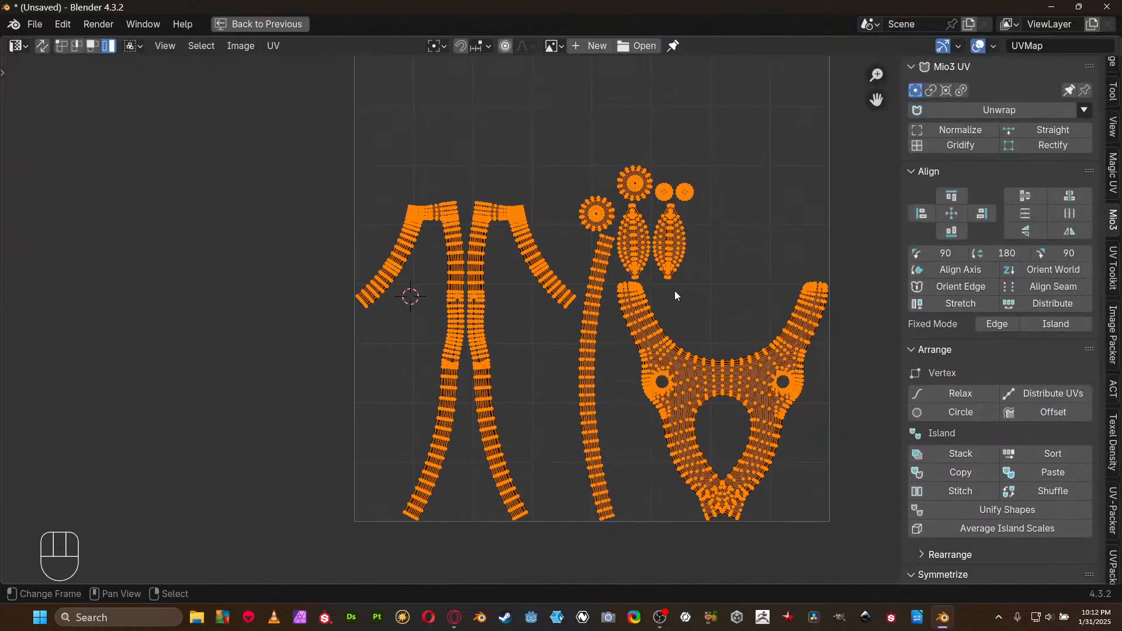
{"action": "key", "text": "u"}
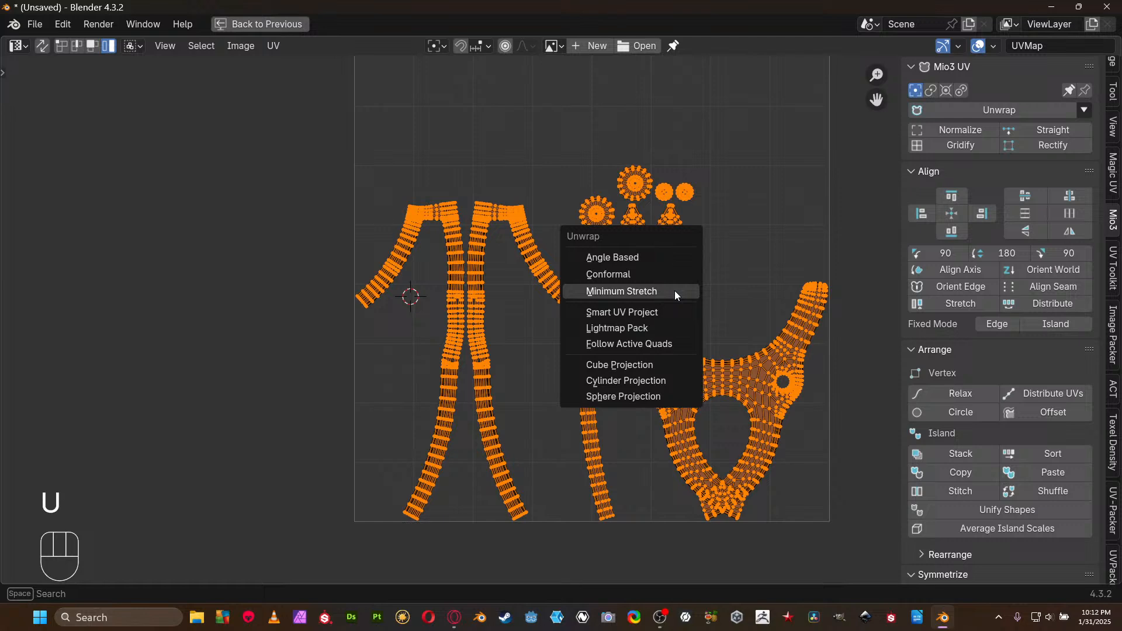
{"action": "left_click", "coordinate": [676, 291]}
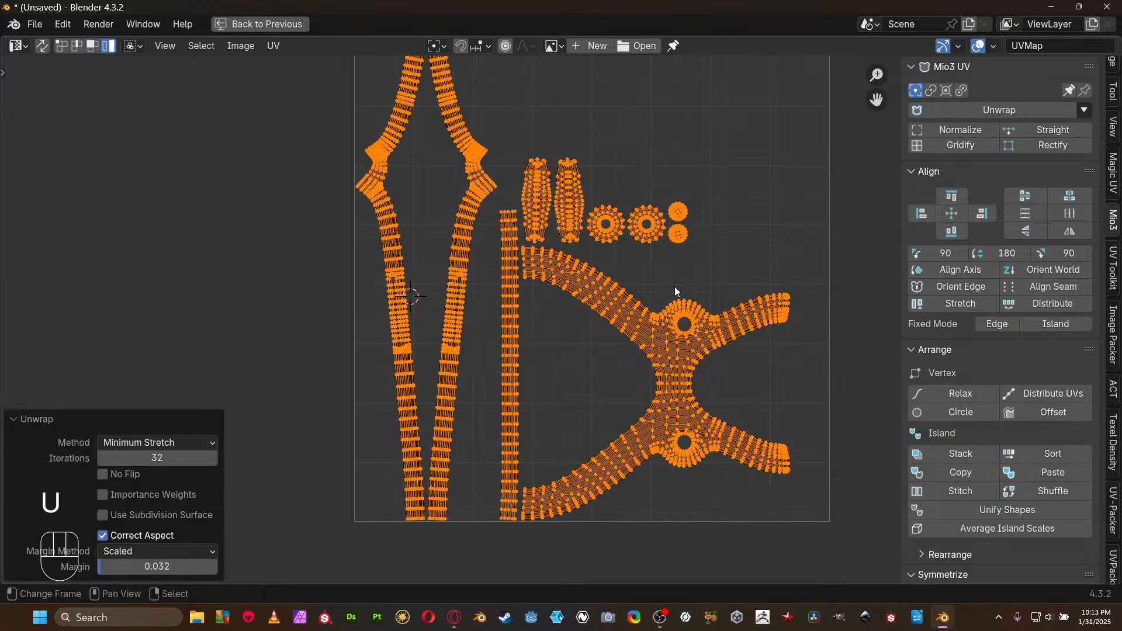
In island selection, select only the two long side strips and the front face island, and unwrap them with the Conformal method
{"action": "middle_click_drag", "start_coordinate": [544, 177], "coordinate": [559, 227]}
{"action": "key", "text": "ctrl+Tab"}
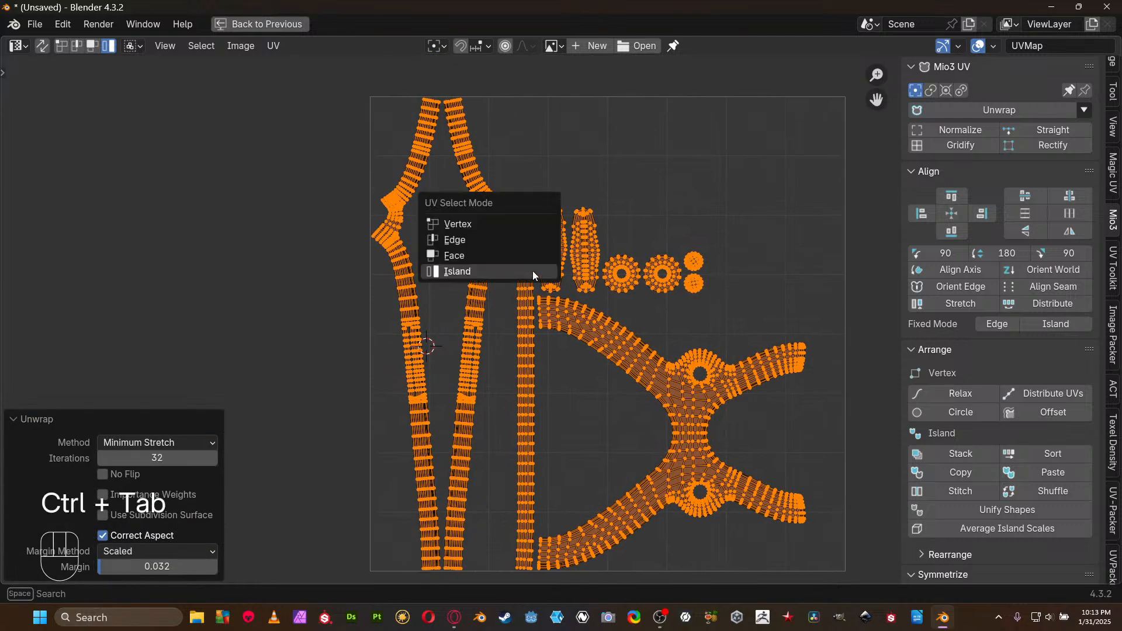
{"action": "left_click", "coordinate": [531, 271]}
{"action": "left_click", "coordinate": [483, 267]}
{"action": "left_click", "coordinate": [409, 276], "text": "shift"}
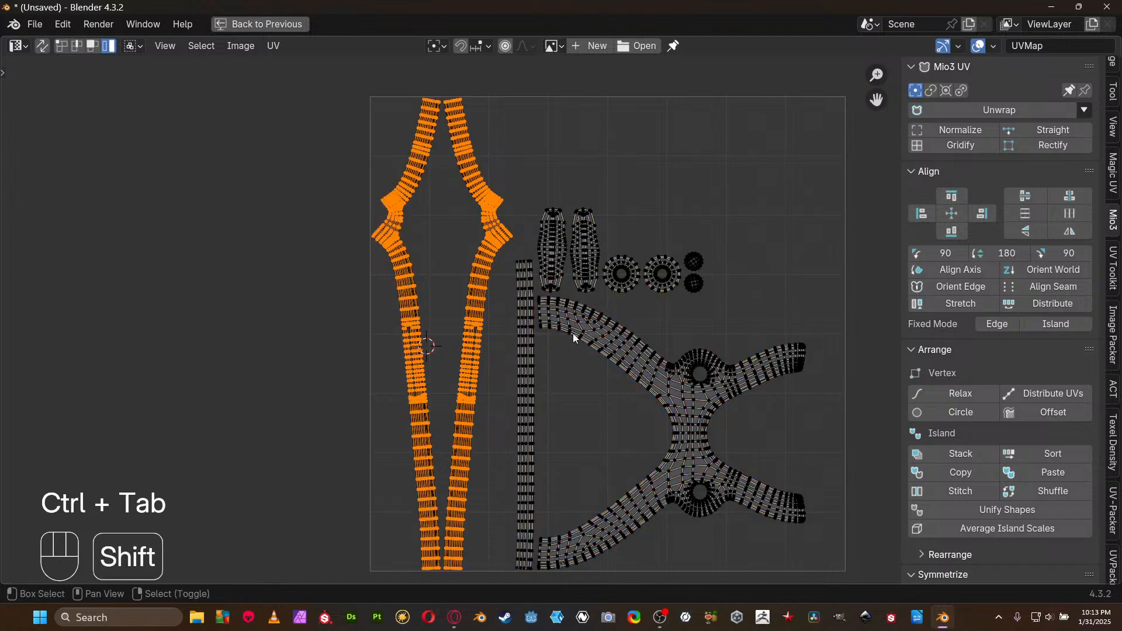
{"action": "left_click", "coordinate": [635, 355], "text": "shift"}
{"action": "key", "text": "u"}
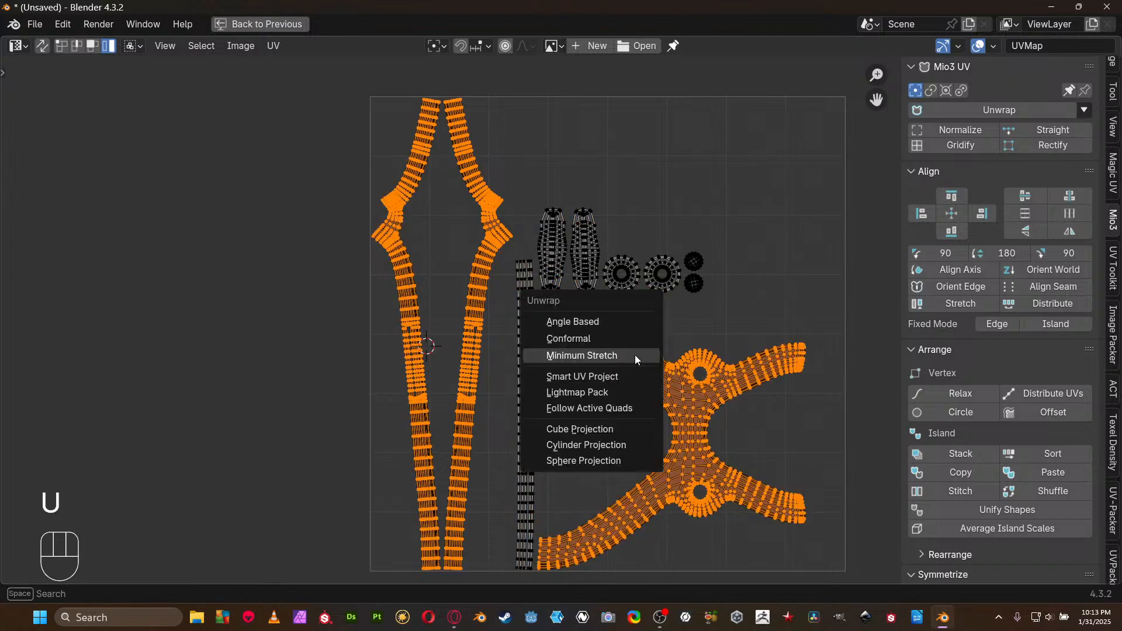
{"action": "left_click", "coordinate": [634, 344]}
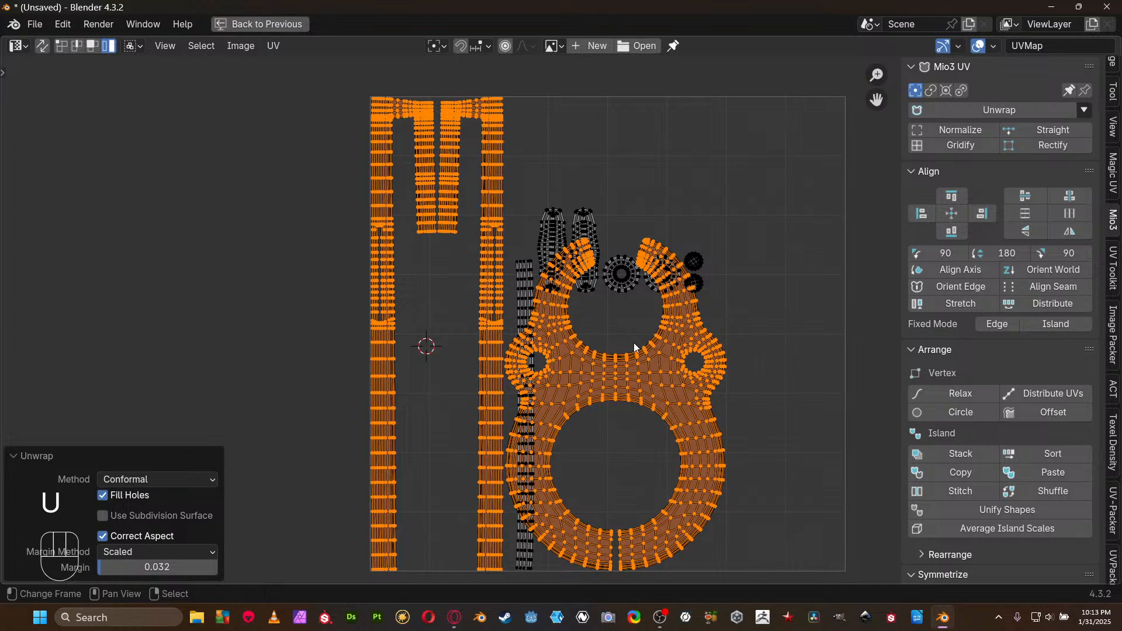
Move the selected UV islands out of the UV tile, about -0.66 m in X and 0.15 m in Y
{"action": "key", "text": "g"}
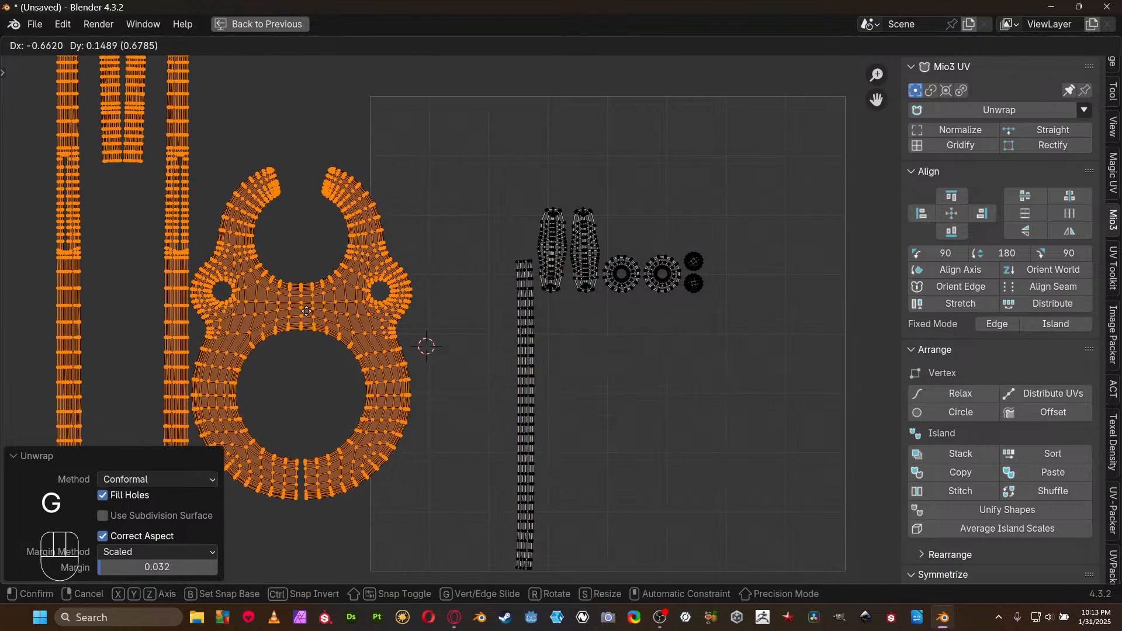
{"action": "left_click", "coordinate": [451, 311]}
{"action": "middle_click_drag", "start_coordinate": [492, 309], "coordinate": [623, 345]}
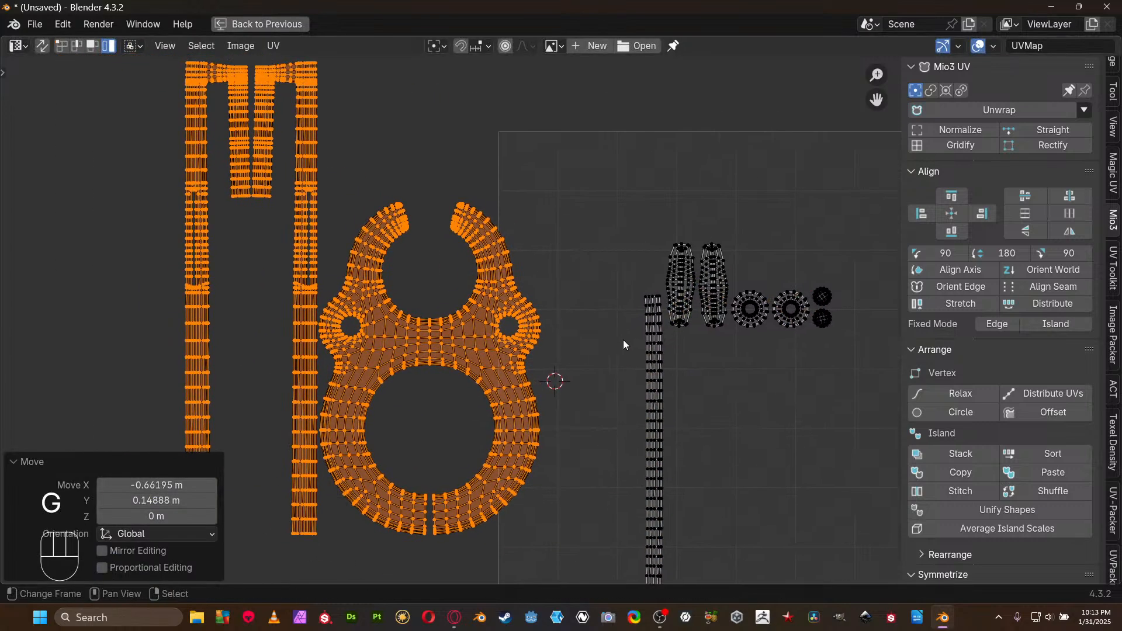
{"action": "middle_click_drag", "start_coordinate": [554, 339], "coordinate": [648, 275]}
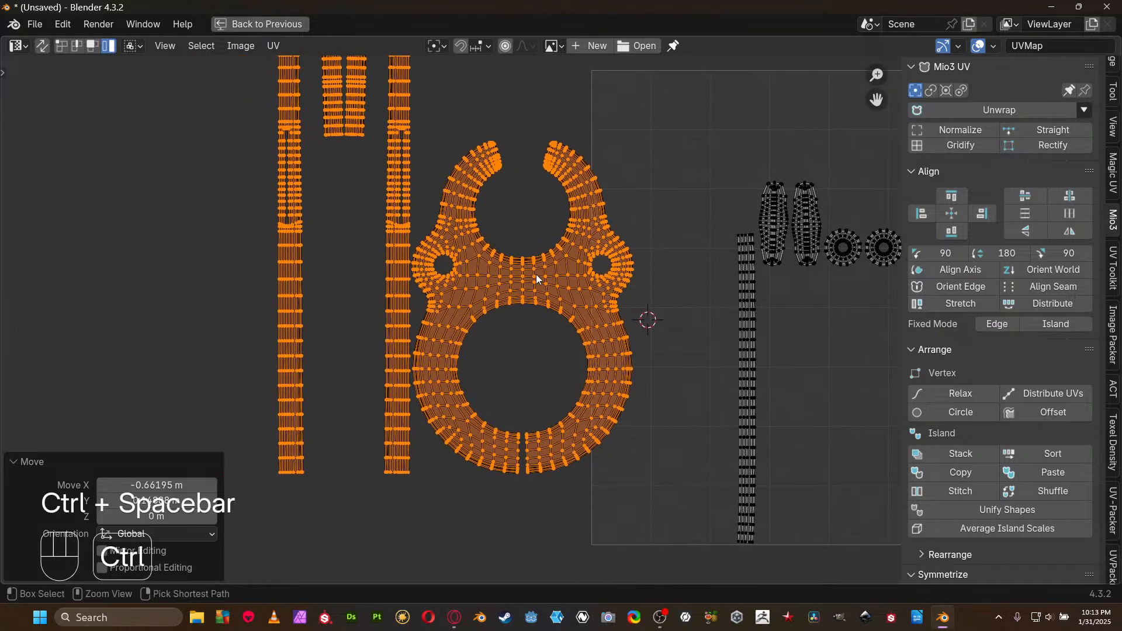
Select the plate's centre edge line across the recessed strip above the upper opening and clear its seam
{"action": "key", "text": "ctrl+space"}
{"action": "key", "text": "ctrl+space"}
{"action": "key", "text": "2"}
{"action": "left_click", "coordinate": [571, 251], "text": "alt"}
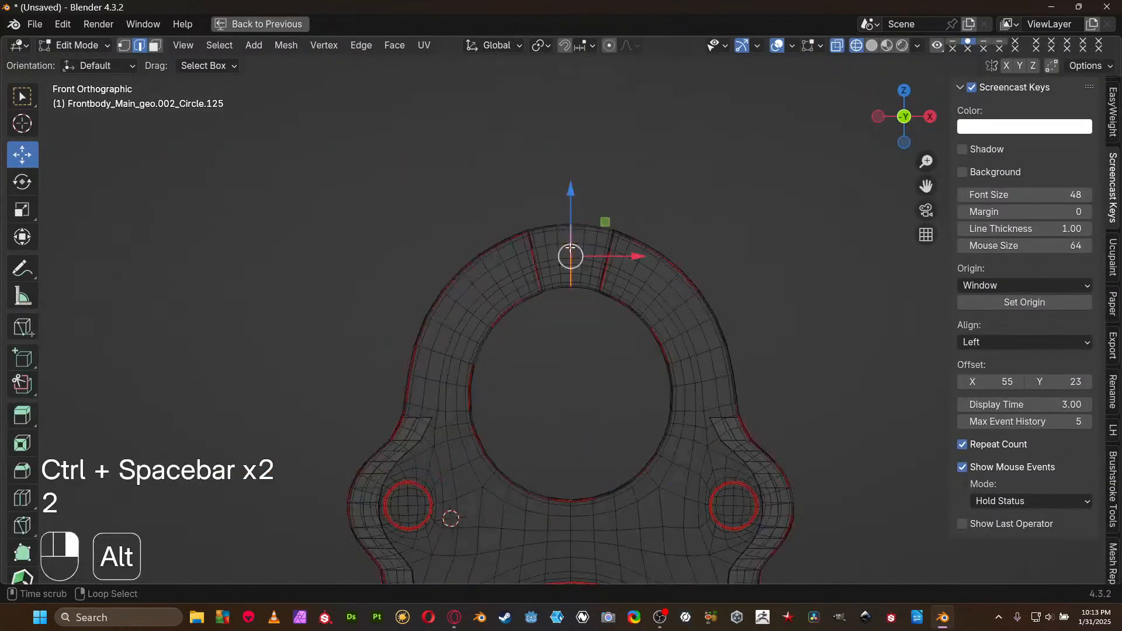
{"action": "key", "text": "ctrl+e"}
{"action": "left_click", "coordinate": [687, 327]}
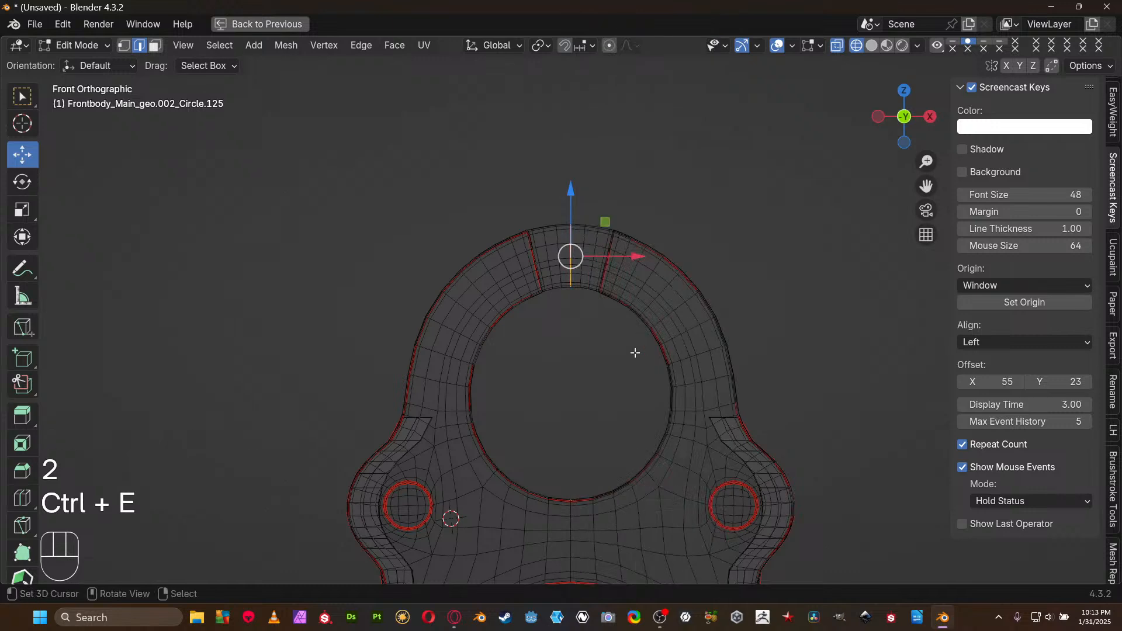
Select the whole plate mesh, isolate the front face UV island and unwrap it with the Mio3 Conformal unwrap in both directions
{"action": "key", "text": "ctrl+space"}
{"action": "key", "text": "a"}
{"action": "key", "text": "ctrl+space"}
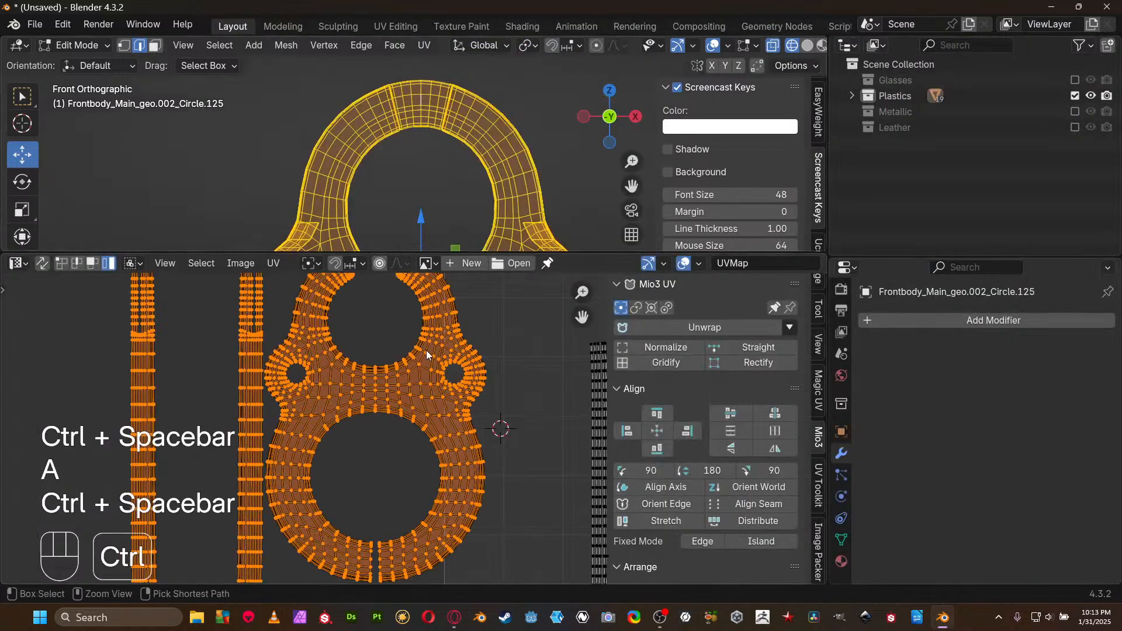
{"action": "key", "text": "ctrl+Tab"}
{"action": "left_click", "coordinate": [499, 320]}
{"action": "left_click", "coordinate": [599, 310]}
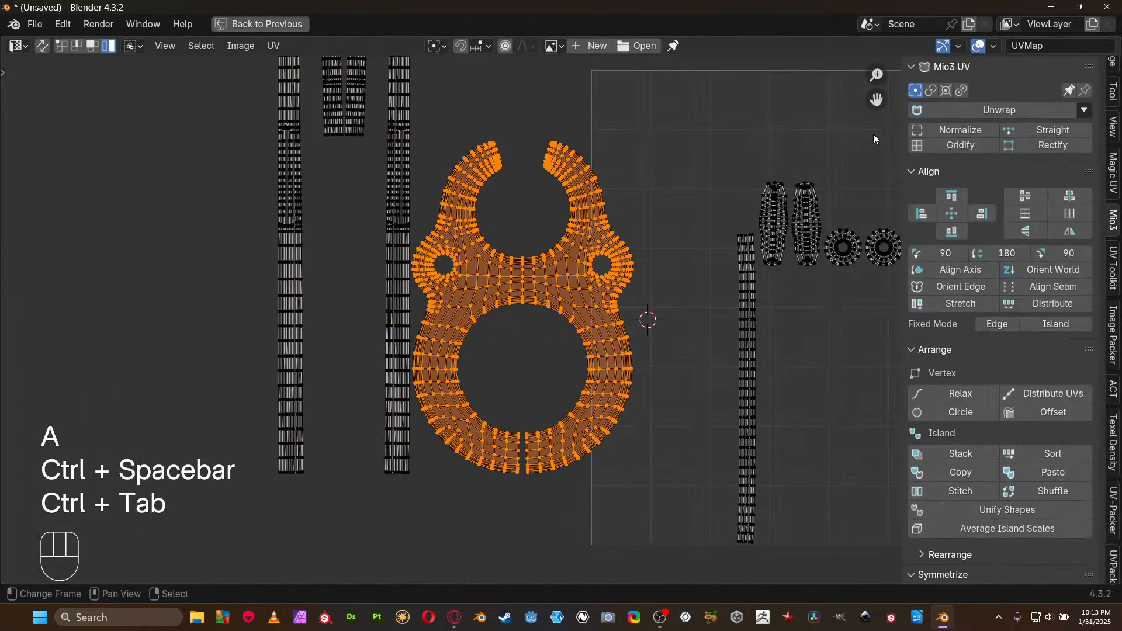
{"action": "left_click", "coordinate": [924, 109]}
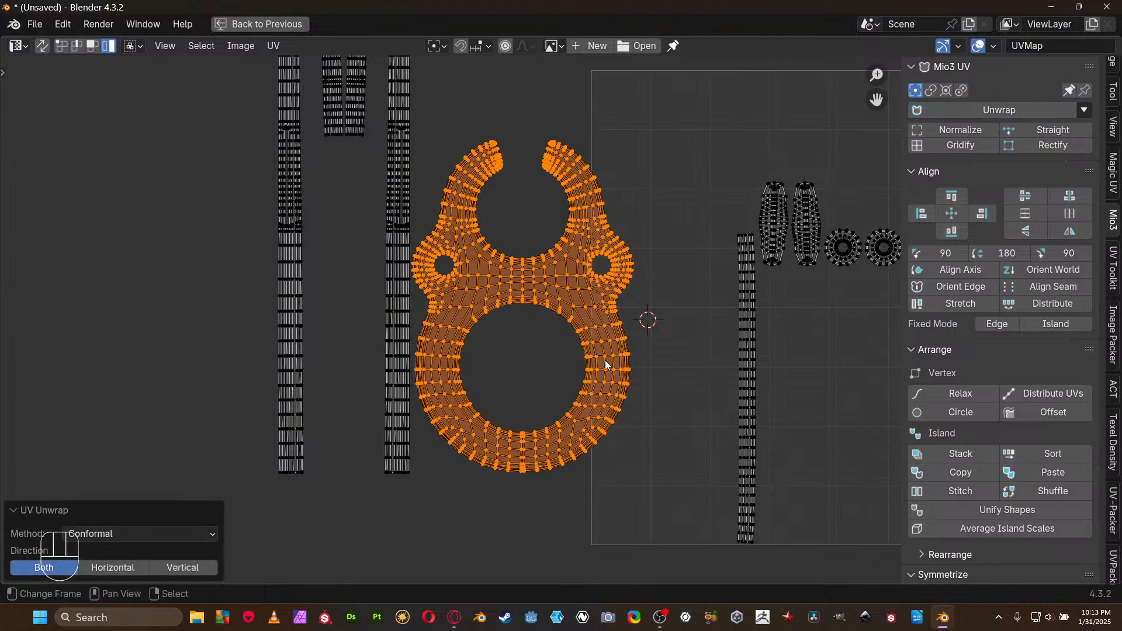
{"action": "scroll", "coordinate": [585, 398], "scroll_direction": "up", "scroll_amount": 2}
{"action": "scroll", "coordinate": [561, 325], "scroll_direction": "up", "scroll_amount": 4}
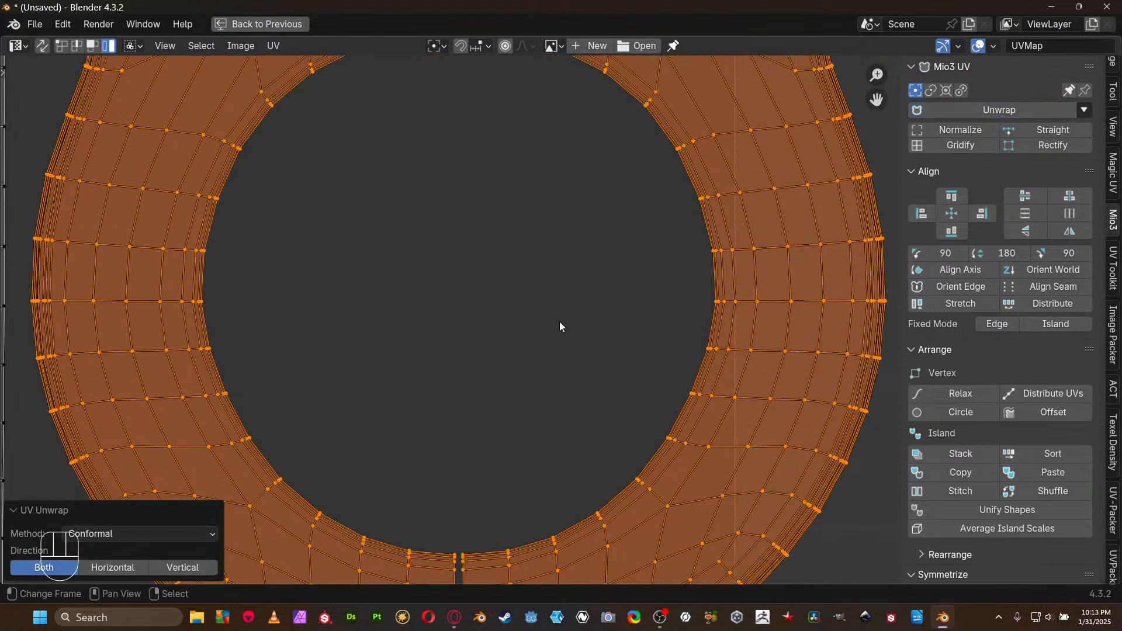
{"action": "scroll", "coordinate": [560, 320], "scroll_direction": "down", "scroll_amount": 5}
{"action": "middle_click_drag", "start_coordinate": [555, 297], "coordinate": [563, 401]}
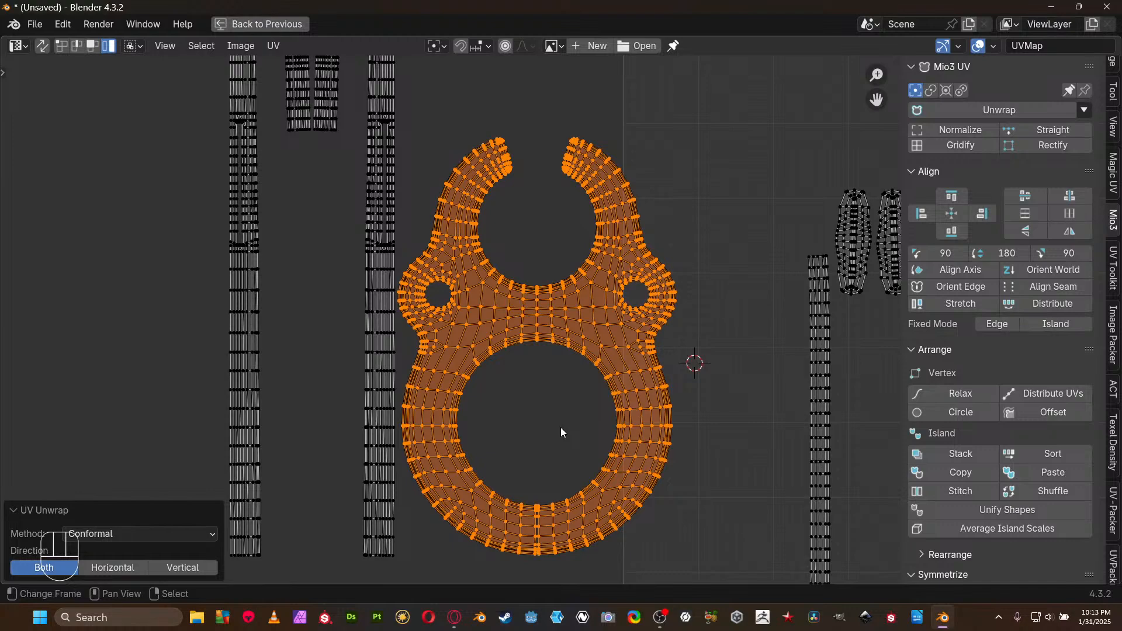
Switch the plate to shaded display and examine the checker texture around the centre seam below the lower opening
{"action": "key", "text": "ctrl+space"}
{"action": "key", "text": "ctrl+space"}
{"action": "middle_click_drag", "start_coordinate": [528, 245], "coordinate": [578, 271], "text": "shift"}
{"action": "scroll", "coordinate": [622, 406], "scroll_direction": "up", "scroll_amount": 4}
{"action": "key", "text": "shift+z"}
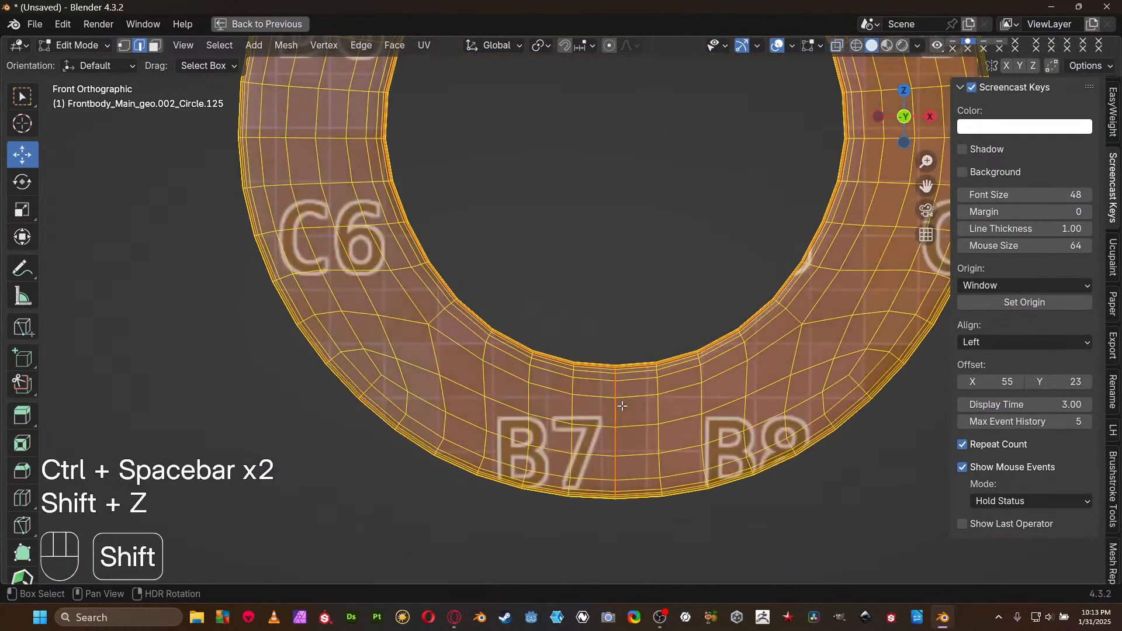
{"action": "key", "text": "shift+z"}
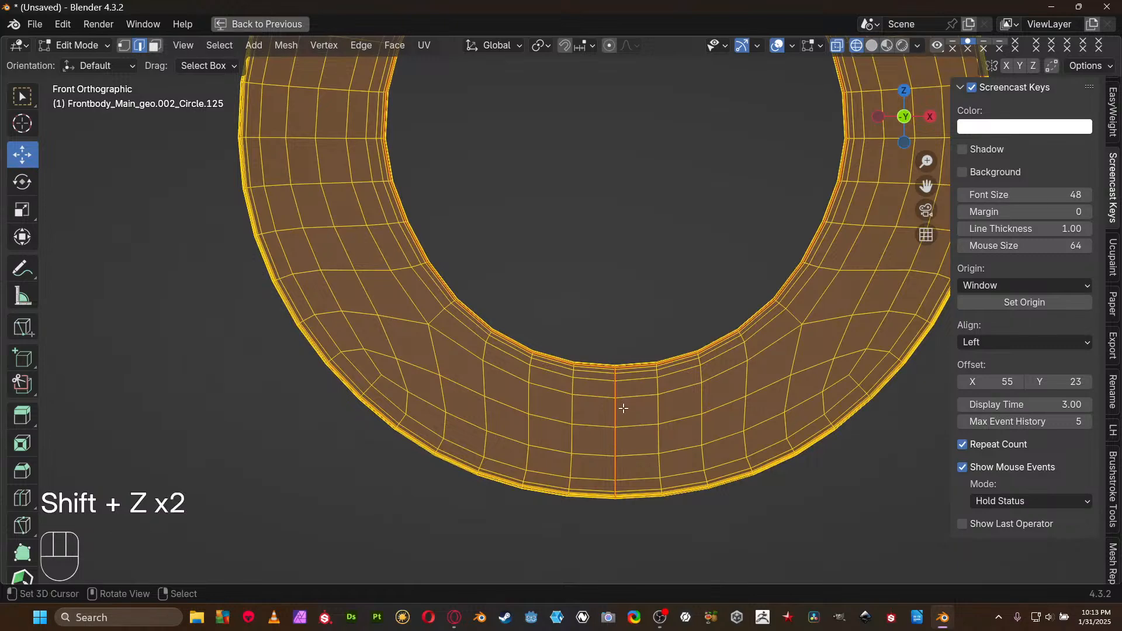
{"action": "mouse_move", "coordinate": [612, 402]}
{"action": "middle_mouse_down"}
{"action": "mouse_move", "coordinate": [619, 283]}
{"action": "mouse_move", "coordinate": [616, 409]}
{"action": "middle_mouse_up"}
{"action": "key", "text": "shift+z"}
{"action": "scroll", "coordinate": [619, 352], "scroll_direction": "up", "scroll_amount": 2}
{"action": "scroll", "coordinate": [618, 353], "scroll_direction": "up", "scroll_amount": 3}
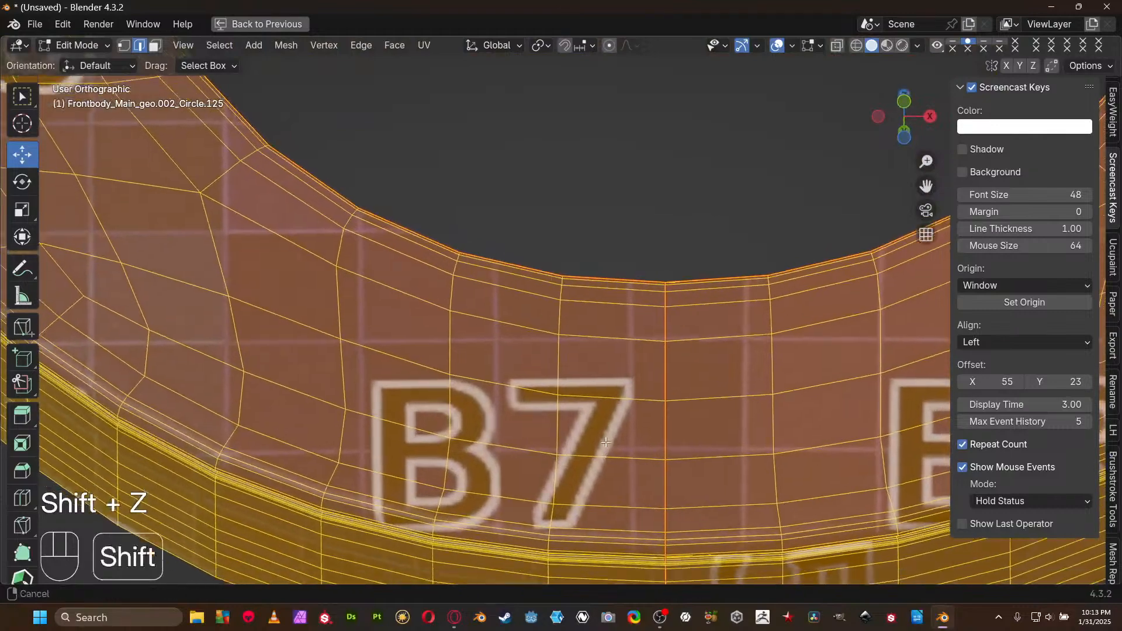
{"action": "middle_click_drag", "start_coordinate": [615, 468], "coordinate": [624, 198], "text": "shift"}
Select the front face's centre edge path from the outer rim to the lower opening's rim and clear its seam
{"action": "left_click", "coordinate": [696, 292]}
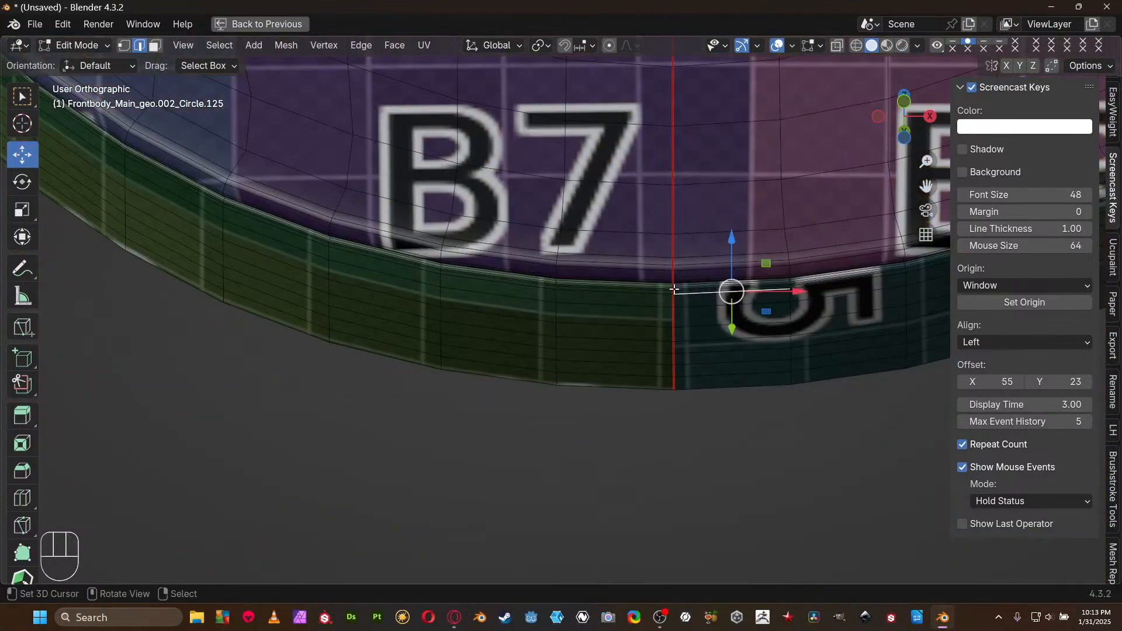
{"action": "scroll", "coordinate": [714, 269], "scroll_direction": "up", "scroll_amount": 2}
{"action": "middle_click_drag", "start_coordinate": [714, 269], "coordinate": [491, 361], "text": "shift"}
{"action": "scroll", "coordinate": [488, 356], "scroll_direction": "up", "scroll_amount": 1}
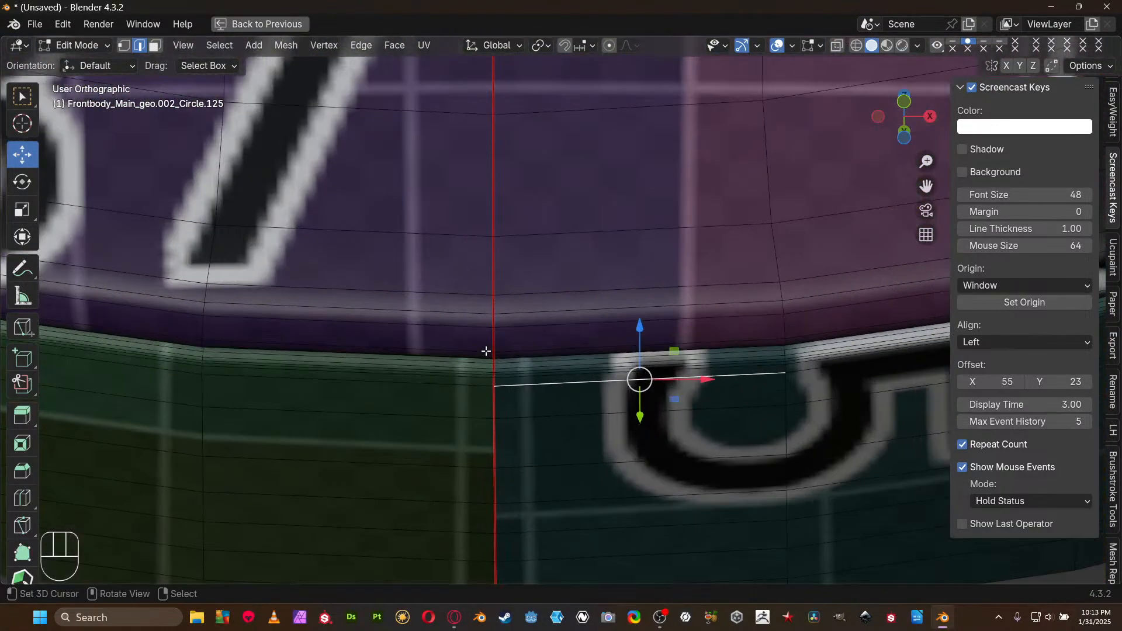
{"action": "left_click", "coordinate": [490, 353]}
{"action": "key", "text": "KP_Decimal"}
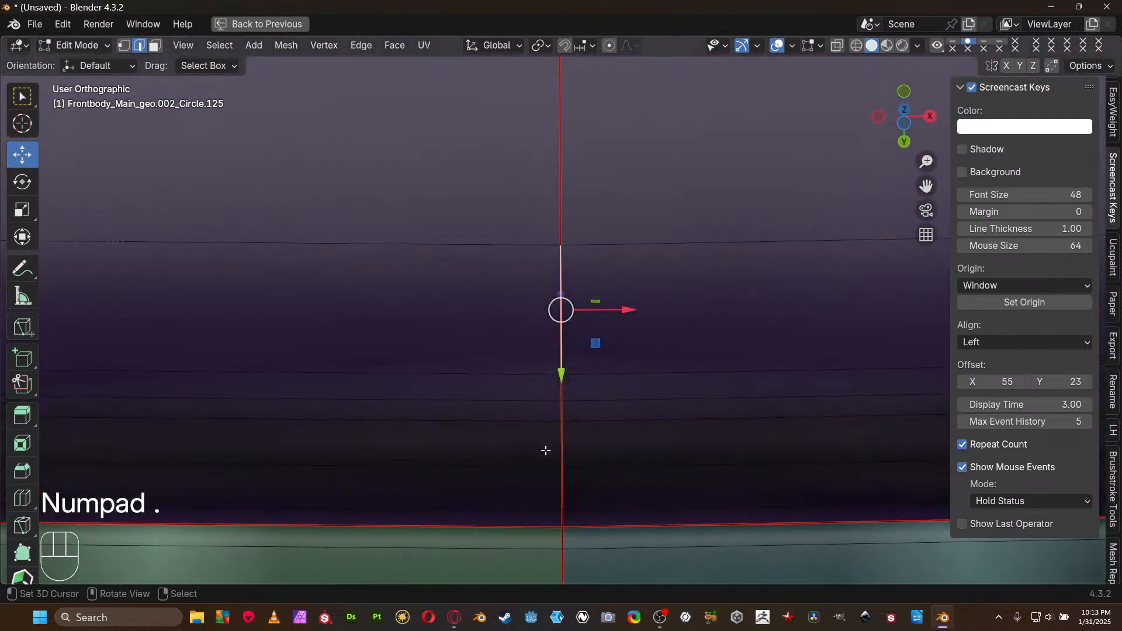
{"action": "left_click", "coordinate": [561, 520]}
{"action": "left_click", "coordinate": [556, 165], "text": "ctrl"}
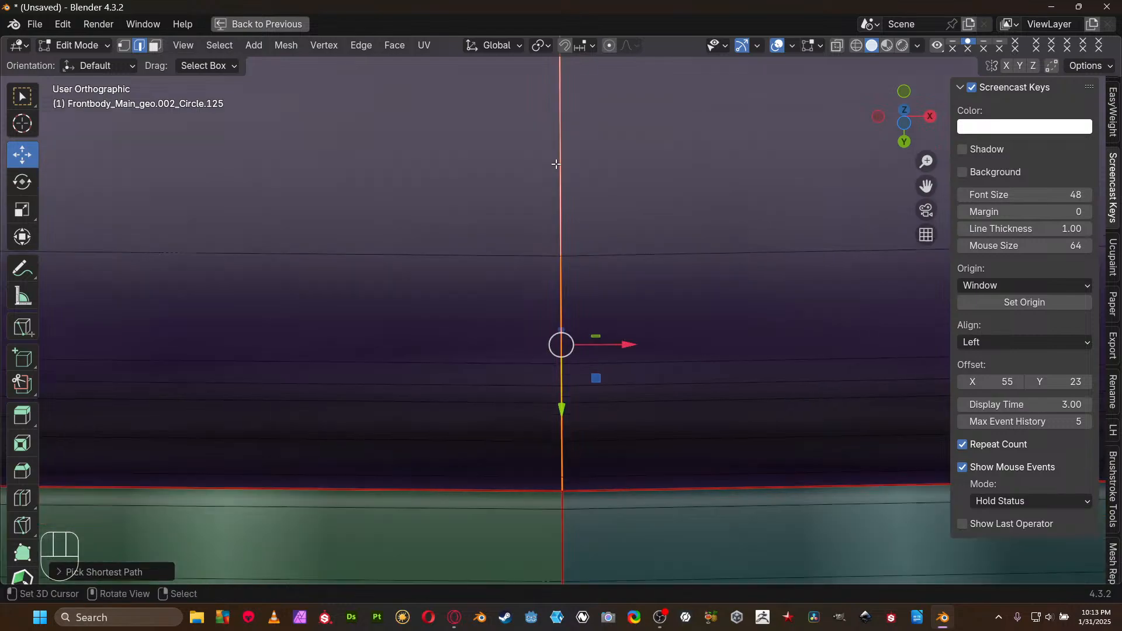
{"action": "scroll", "coordinate": [554, 167], "scroll_direction": "down", "scroll_amount": 9}
{"action": "middle_click_drag", "start_coordinate": [552, 178], "coordinate": [570, 295]}
{"action": "scroll", "coordinate": [573, 242], "scroll_direction": "down", "scroll_amount": 8}
{"action": "middle_click_drag", "start_coordinate": [590, 171], "coordinate": [572, 373], "text": "shift"}
{"action": "middle_click_drag", "start_coordinate": [594, 295], "coordinate": [596, 386]}
{"action": "scroll", "coordinate": [566, 298], "scroll_direction": "up", "scroll_amount": 4}
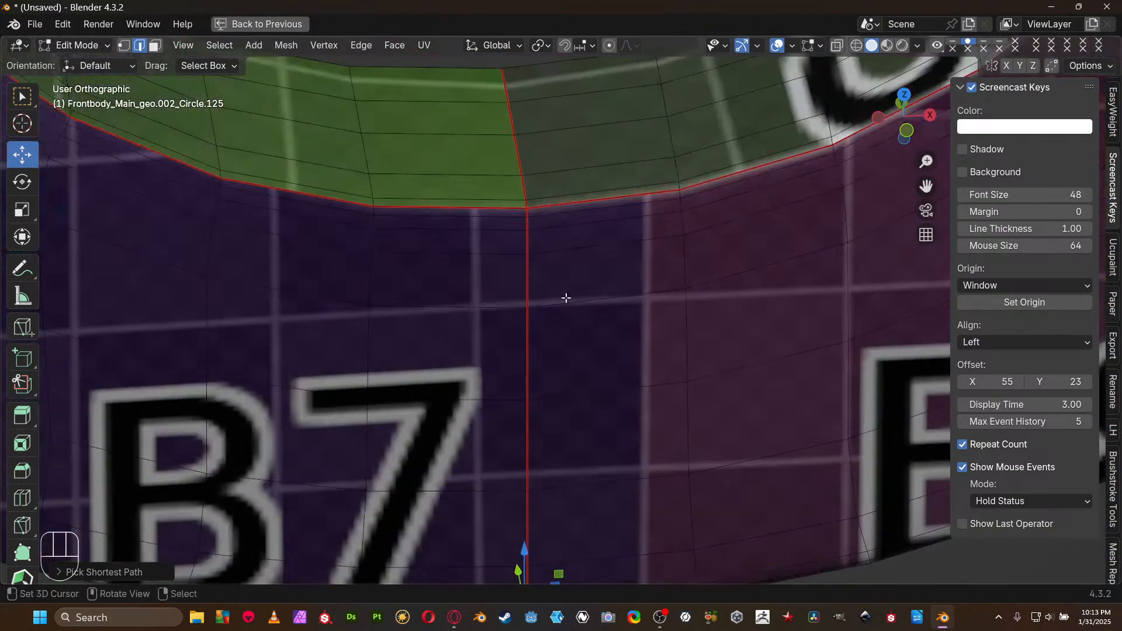
{"action": "left_click", "coordinate": [530, 213], "text": "ctrl"}
{"action": "key", "text": "ctrl+e"}
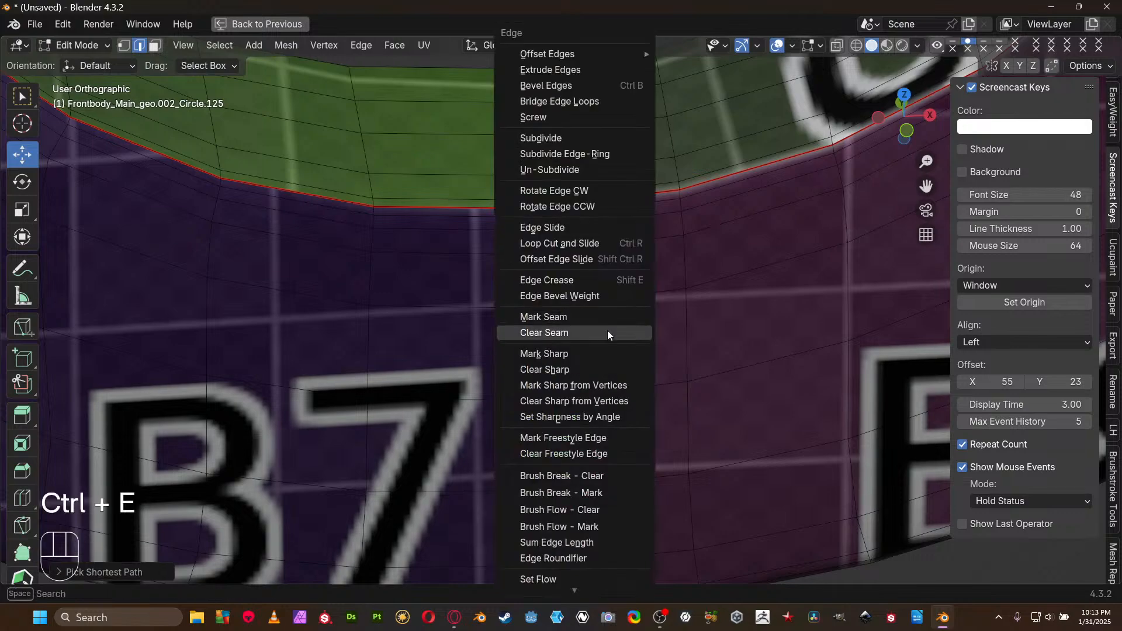
{"action": "left_click", "coordinate": [607, 331]}
Reselect the entire plate mesh and unwrap just the front face island again with the Mio3 Conformal unwrap
{"action": "scroll", "coordinate": [612, 339], "scroll_direction": "down", "scroll_amount": 5}
{"action": "key", "text": "a"}
{"action": "key", "text": "ctrl+space"}
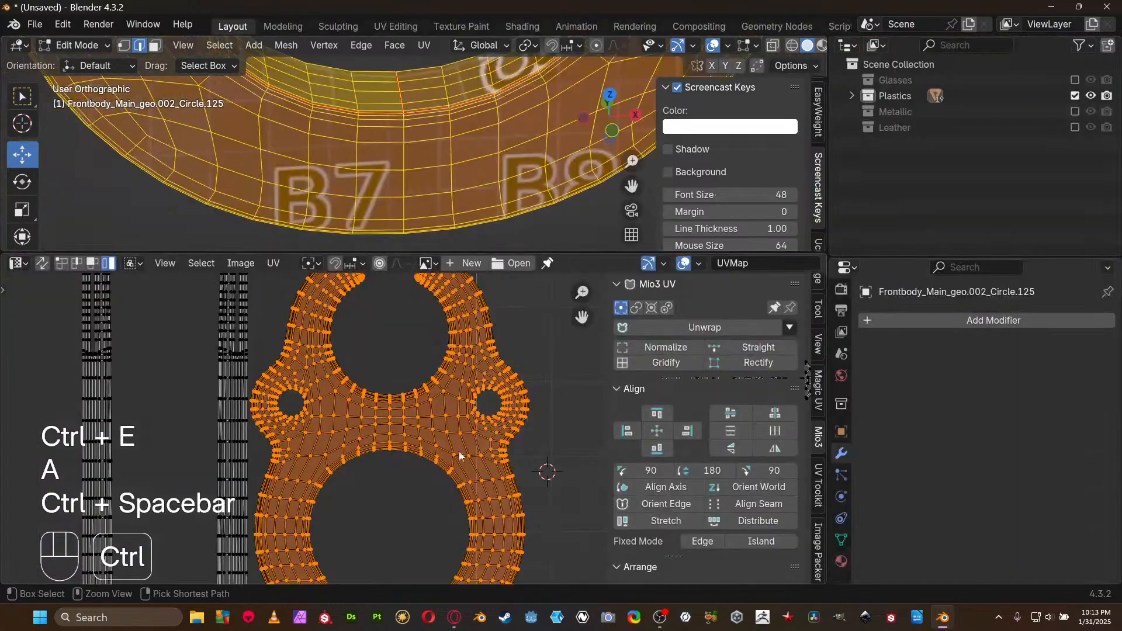
{"action": "key", "text": "ctrl+space"}
{"action": "key", "text": "ctrl+Tab"}
{"action": "left_click", "coordinate": [494, 393]}
{"action": "scroll", "coordinate": [525, 358], "scroll_direction": "down", "scroll_amount": 1}
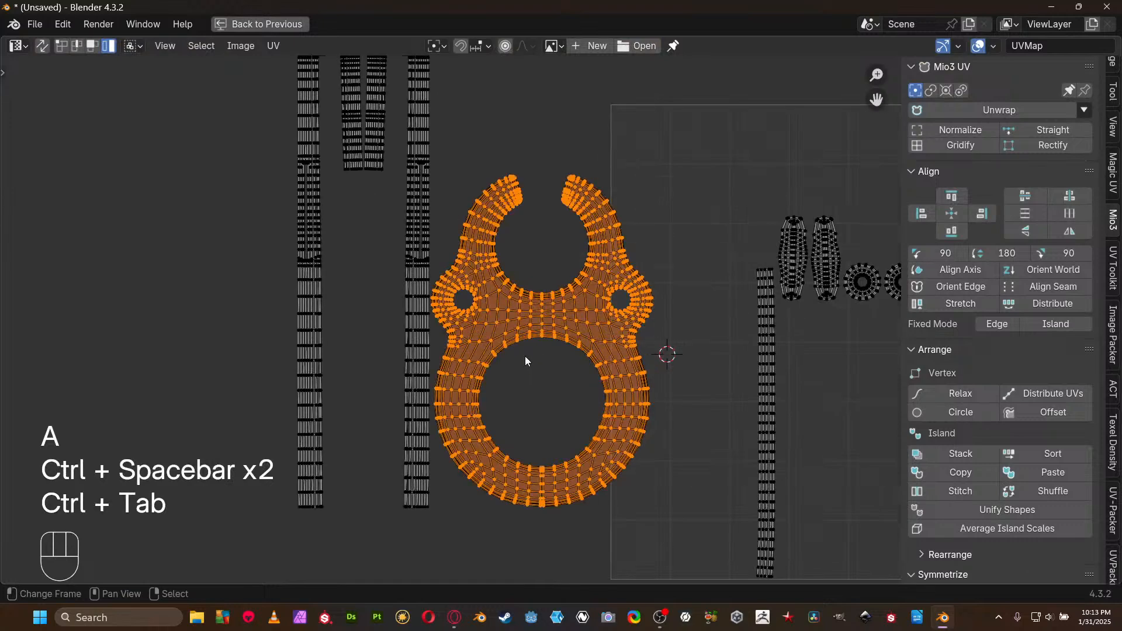
{"action": "left_click", "coordinate": [1001, 110]}
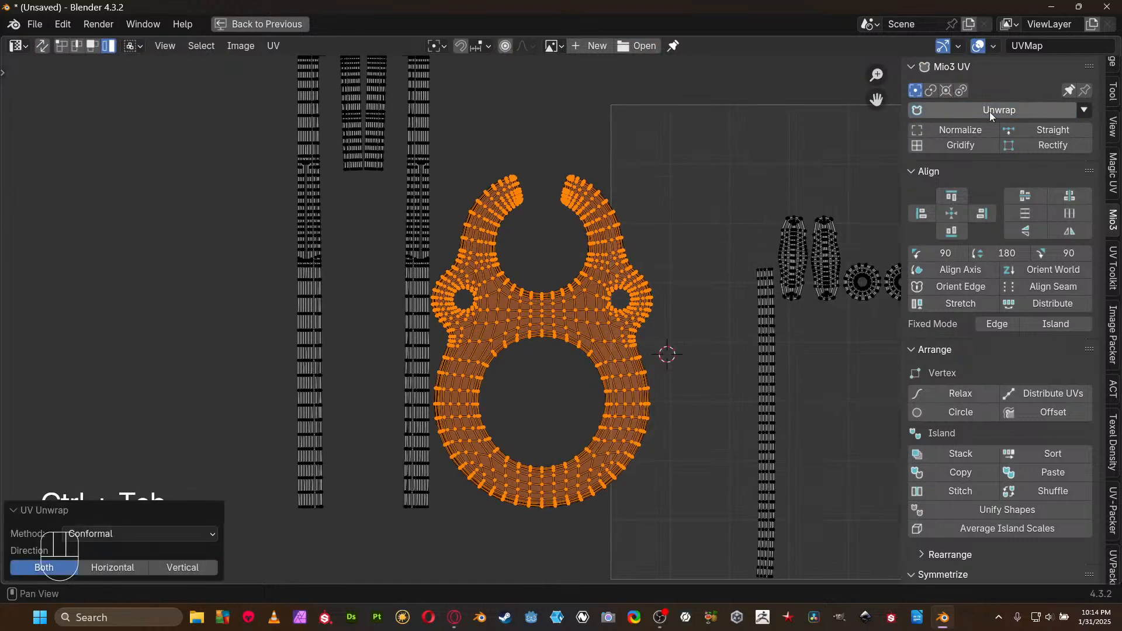
{"action": "scroll", "coordinate": [555, 320], "scroll_direction": "up", "scroll_amount": 1}
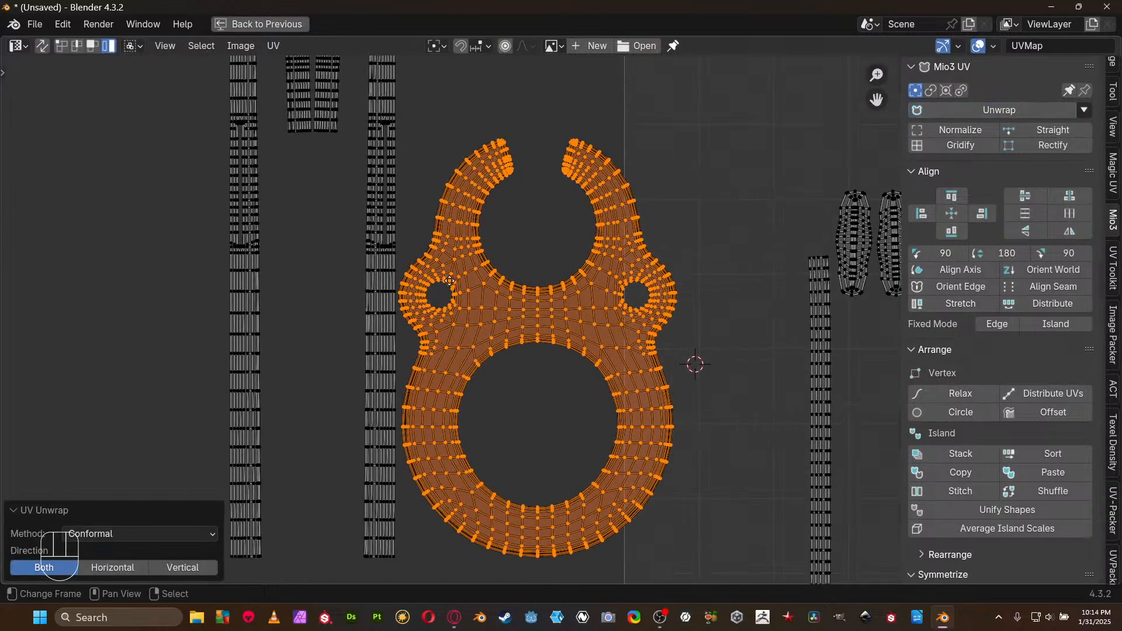
Try unwrapping all of the plate's UV islands together with the Conformal method
{"action": "middle_click_drag", "start_coordinate": [402, 160], "coordinate": [483, 243]}
{"action": "key", "text": "a"}
{"action": "middle_click_drag", "start_coordinate": [656, 276], "coordinate": [486, 257]}
{"action": "key", "text": "u"}
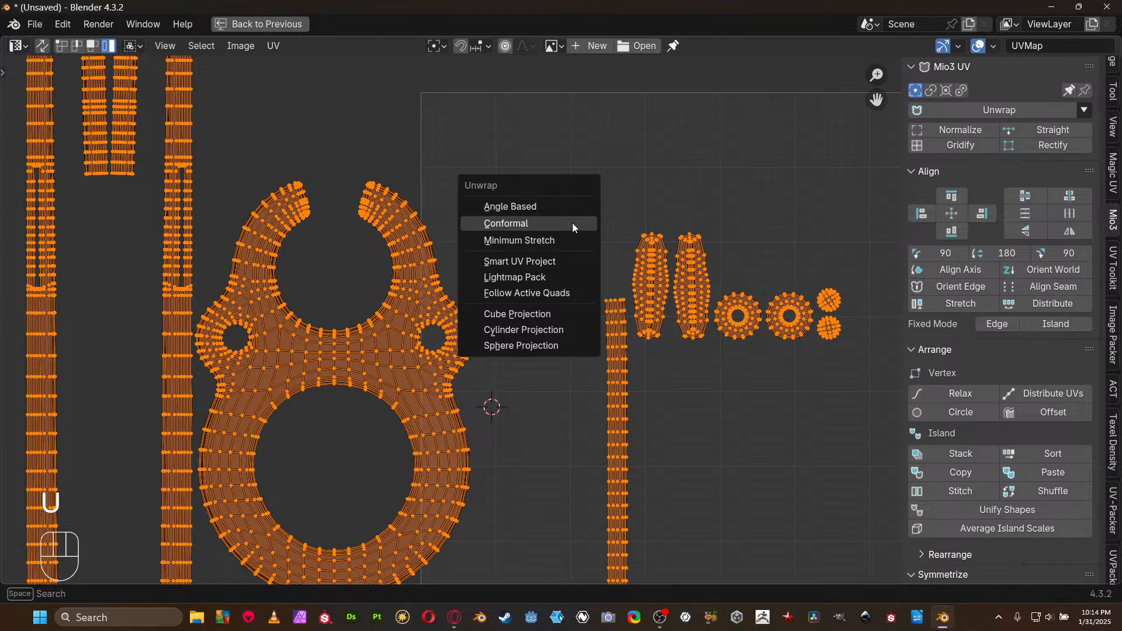
{"action": "left_click", "coordinate": [572, 224]}
{"action": "middle_click_drag", "start_coordinate": [540, 403], "coordinate": [556, 277]}
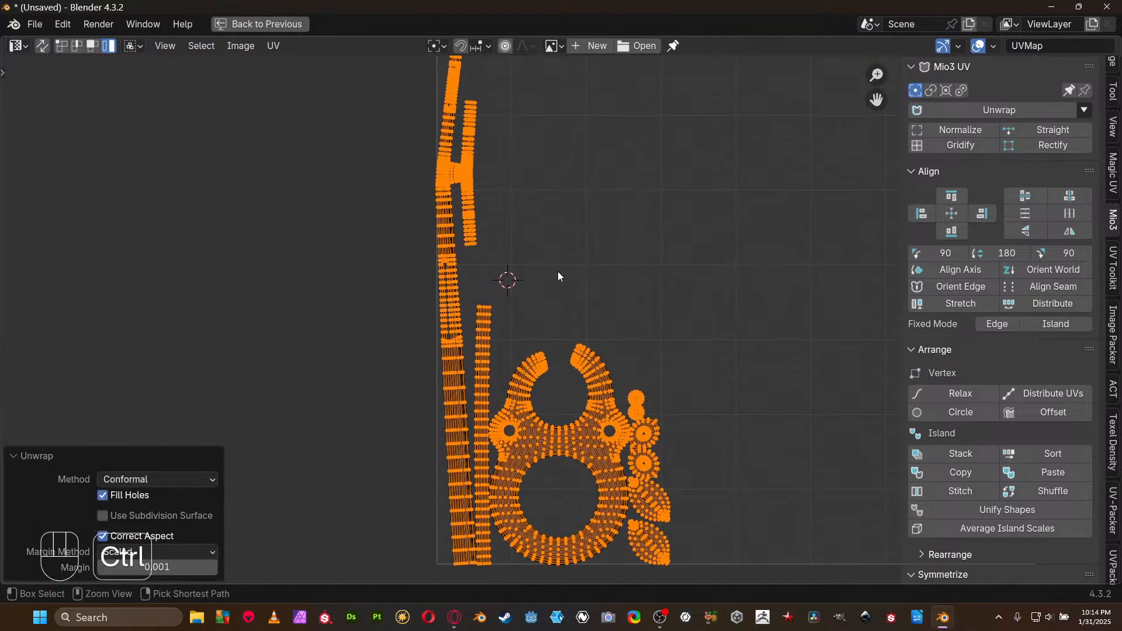
{"action": "key", "text": "ctrl+z"}
{"action": "scroll", "coordinate": [529, 280], "scroll_direction": "up", "scroll_amount": 2}
Select both long side strip islands and try unwrapping them with Minimum Stretch
{"action": "right_click", "coordinate": [283, 146]}
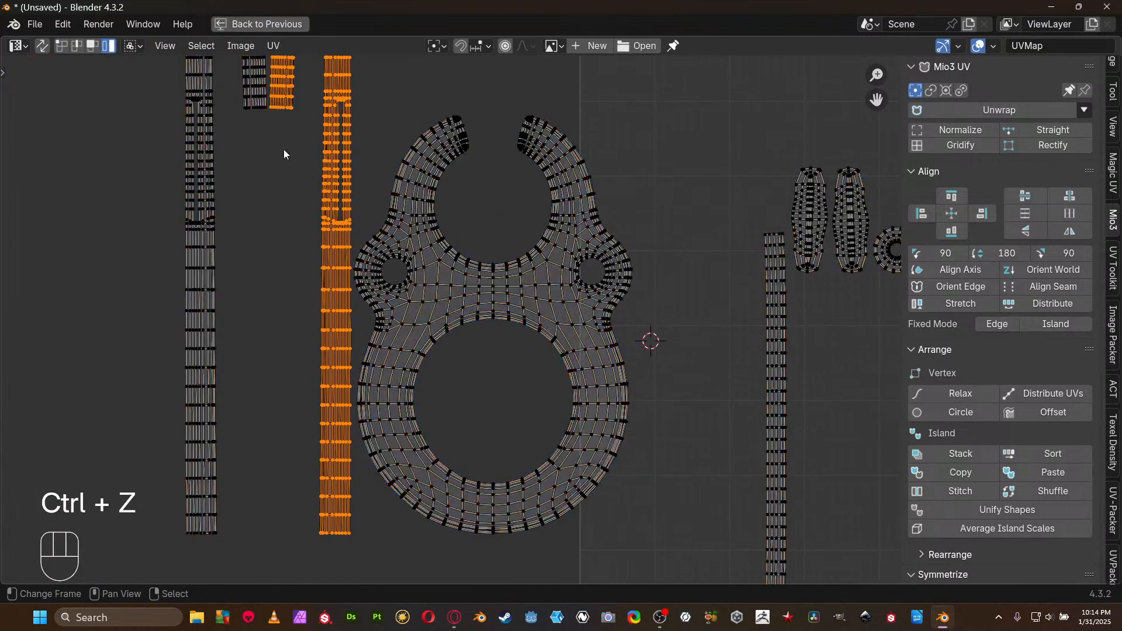
{"action": "scroll", "coordinate": [283, 146], "scroll_direction": "down", "scroll_amount": 4}
{"action": "right_click", "coordinate": [438, 207], "text": "shift"}
{"action": "key", "text": "u"}
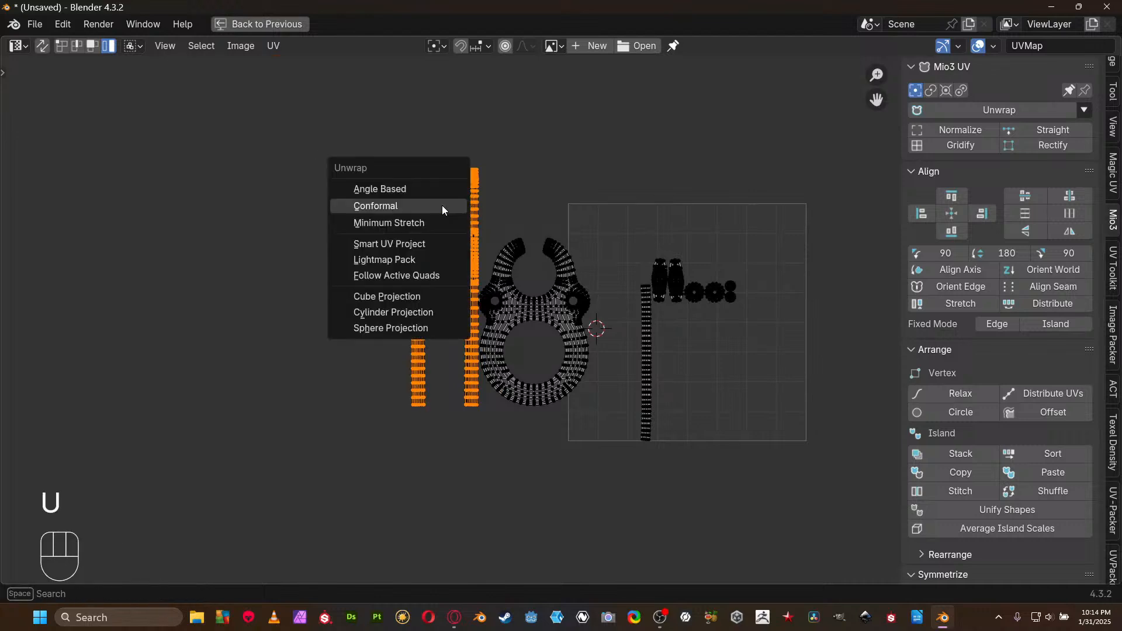
{"action": "left_click", "coordinate": [437, 220]}
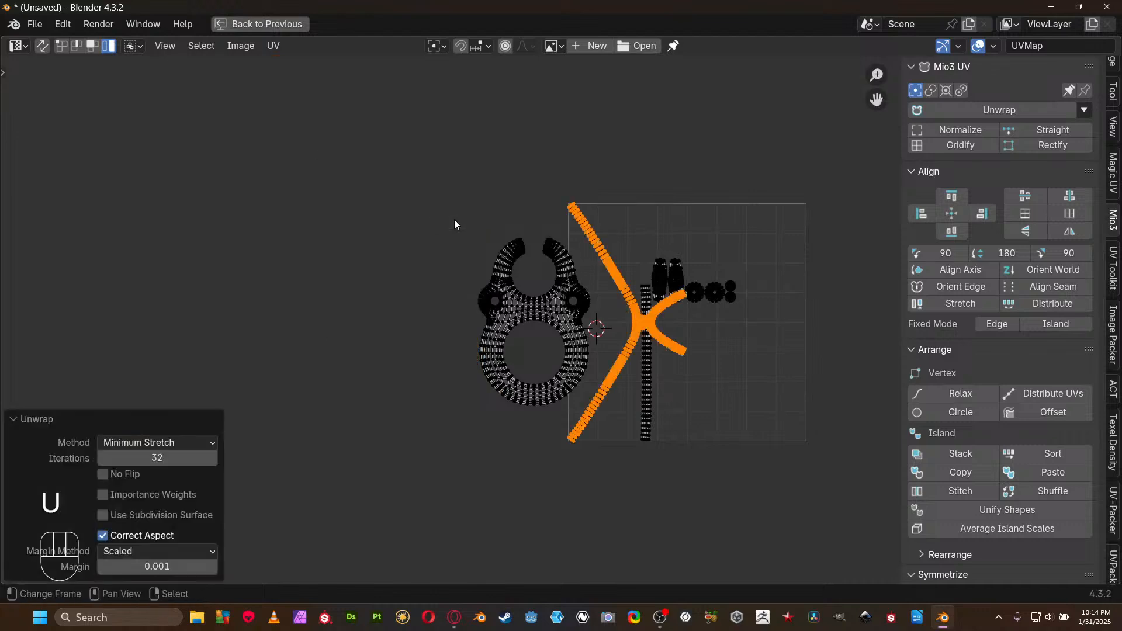
{"action": "key", "text": "ctrl+z"}
Try unwrapping the two side strips with the Conformal method instead
{"action": "key", "text": "u"}
{"action": "left_click", "coordinate": [513, 205]}
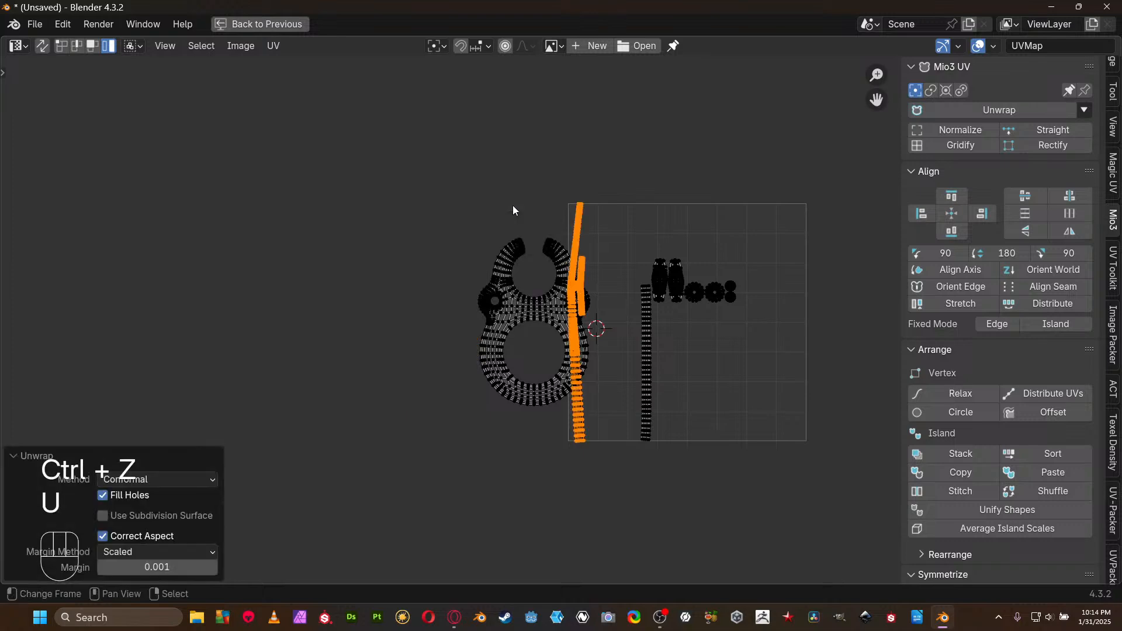
{"action": "key", "text": "ctrl+z"}
{"action": "scroll", "coordinate": [522, 208], "scroll_direction": "up", "scroll_amount": 5}
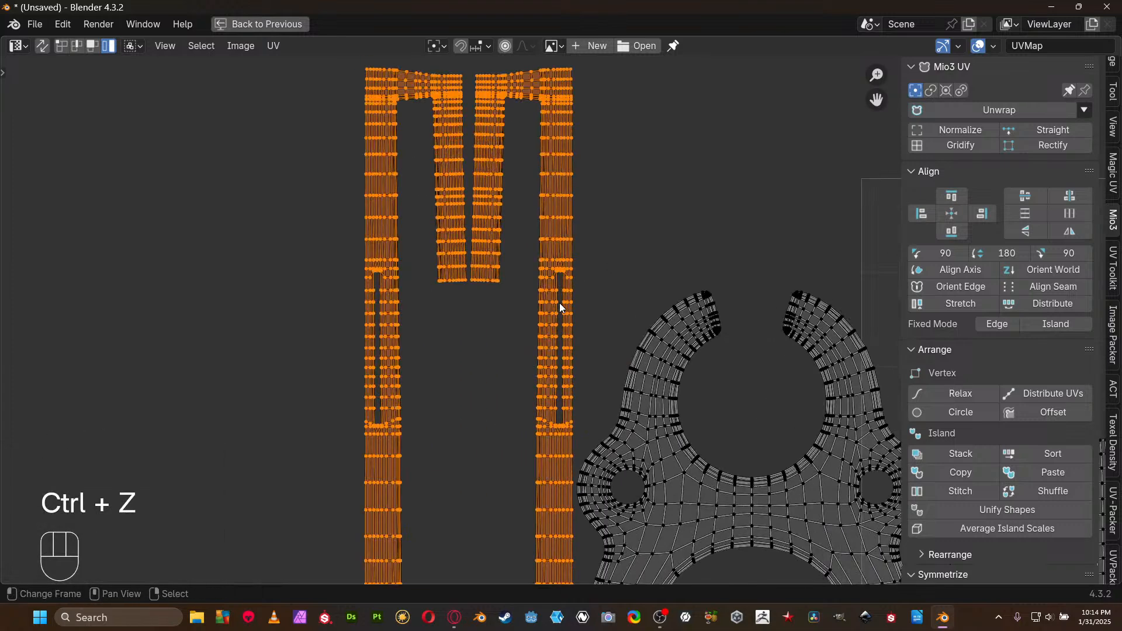
Clear the plate's mesh selection in the 3D view and re-enter Edit Mode
{"action": "key", "text": "ctrl+space"}
{"action": "key", "text": "ctrl+space"}
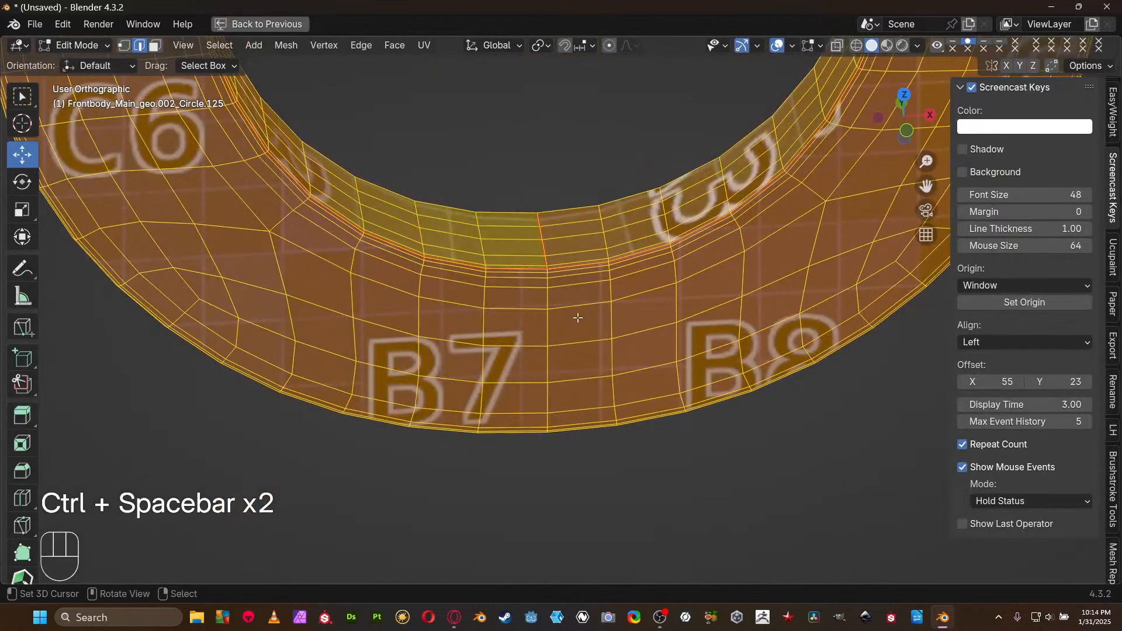
{"action": "left_click", "coordinate": [584, 383]}
{"action": "middle_click_drag", "start_coordinate": [585, 383], "coordinate": [560, 435]}
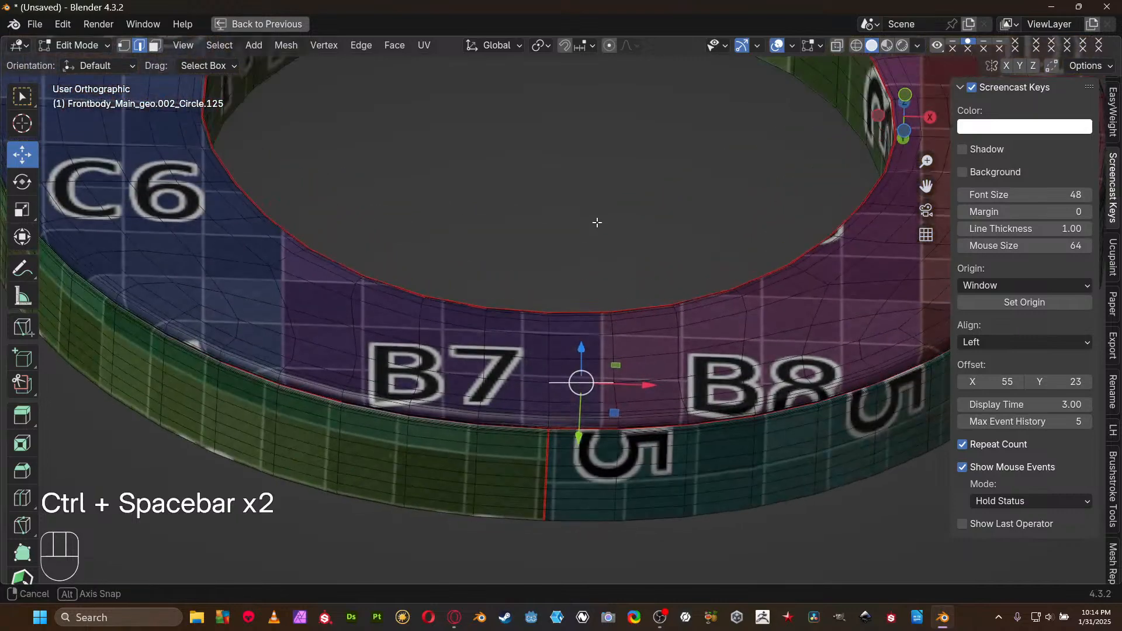
{"action": "key", "text": "ctrl+Tab"}
{"action": "key", "text": "Tab"}
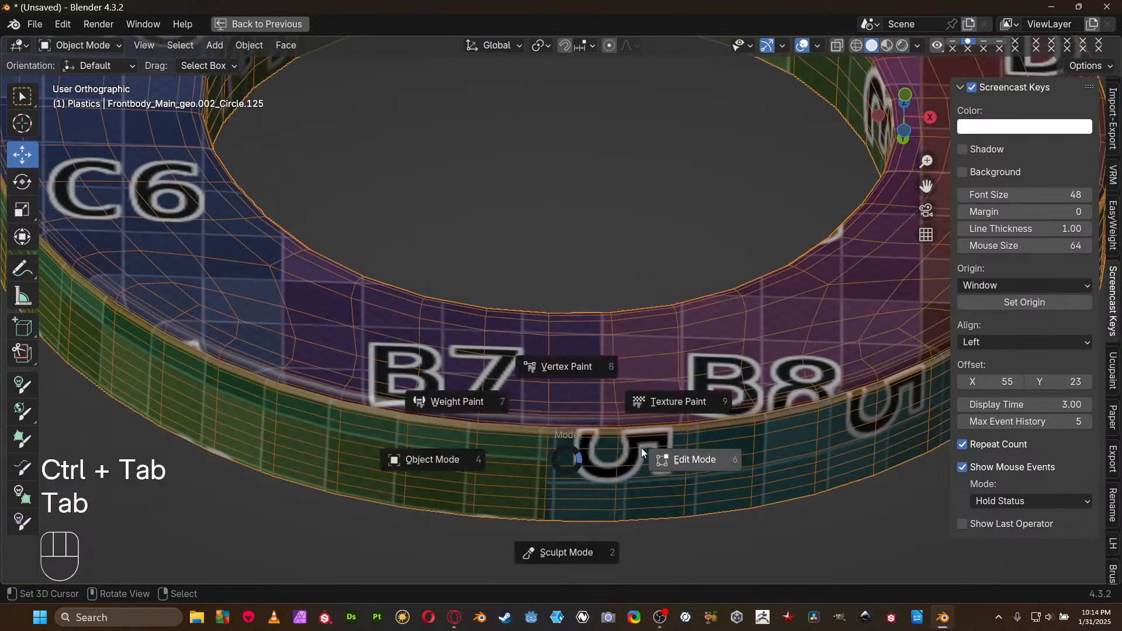
Mark the central edge loop across the thickness of the plate's upper ring as a seam
{"action": "scroll", "coordinate": [582, 328], "scroll_direction": "down", "scroll_amount": 5}
{"action": "middle_click_drag", "start_coordinate": [581, 271], "coordinate": [578, 382]}
{"action": "middle_click_drag", "start_coordinate": [579, 170], "coordinate": [557, 162], "text": "shift"}
{"action": "middle_click_drag", "start_coordinate": [558, 205], "coordinate": [559, 251]}
{"action": "scroll", "coordinate": [545, 303], "scroll_direction": "up", "scroll_amount": 5}
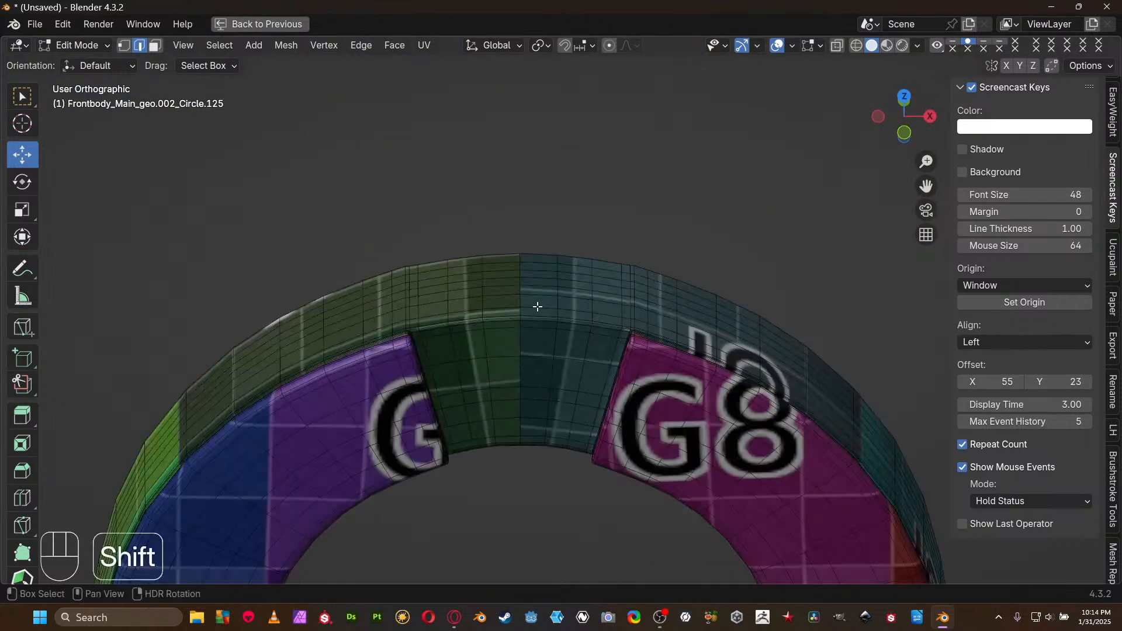
{"action": "middle_click_drag", "start_coordinate": [508, 338], "coordinate": [559, 316], "text": "shift"}
{"action": "scroll", "coordinate": [535, 240], "scroll_direction": "up", "scroll_amount": 3}
{"action": "scroll", "coordinate": [567, 278], "scroll_direction": "up", "scroll_amount": 3}
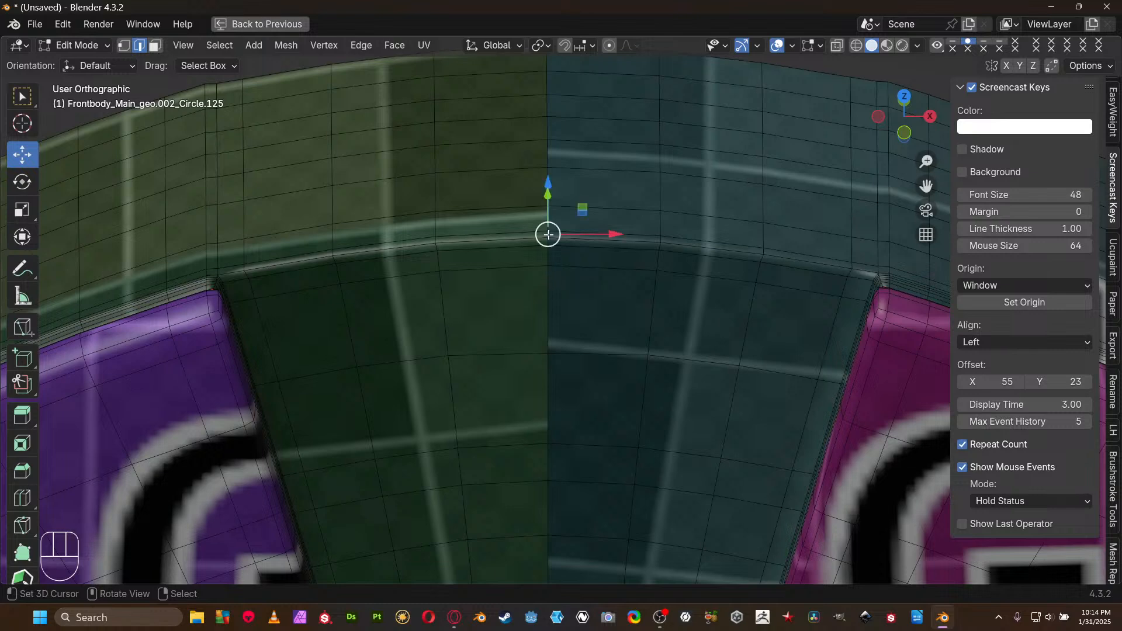
{"action": "scroll", "coordinate": [558, 191], "scroll_direction": "down", "scroll_amount": 3}
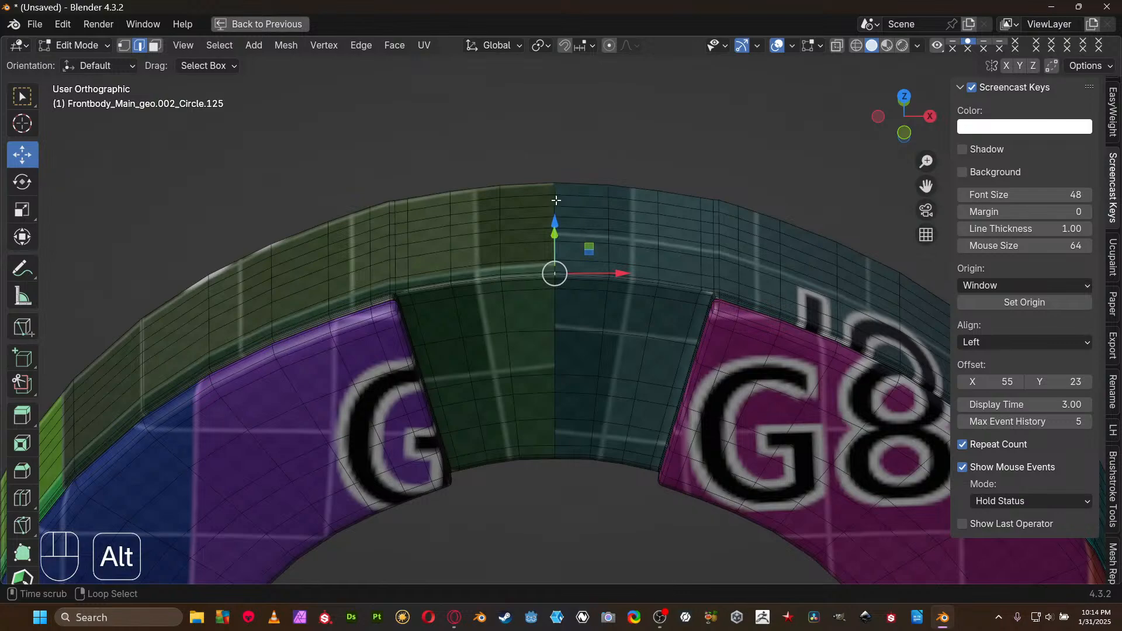
{"action": "left_click", "coordinate": [556, 200], "text": "alt"}
{"action": "key", "text": "ctrl+e"}
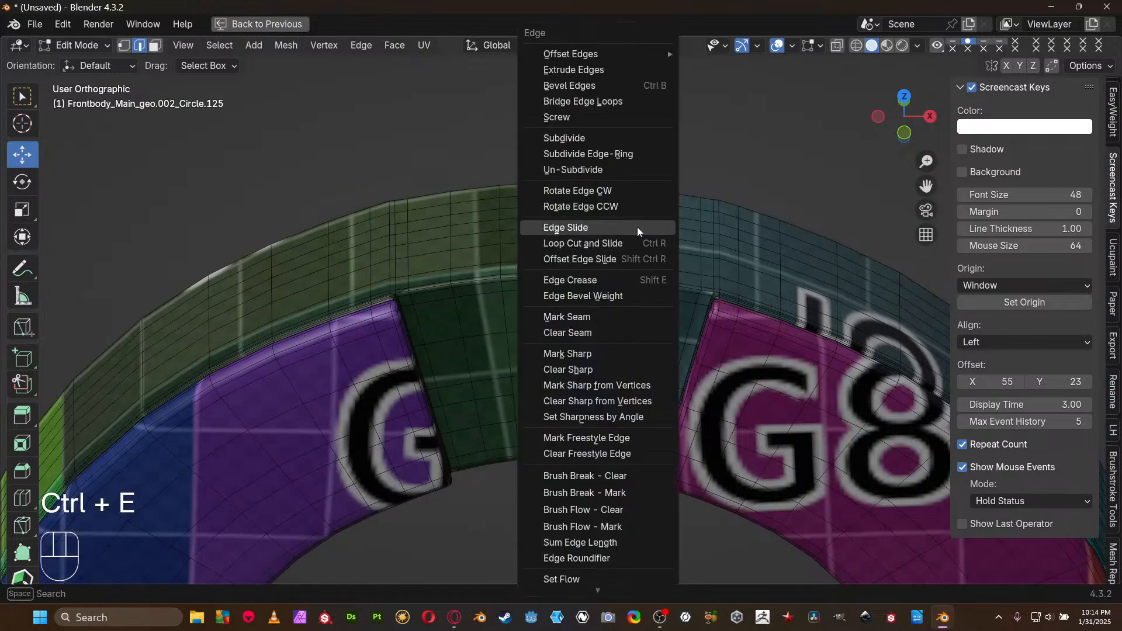
{"action": "middle_click_drag", "start_coordinate": [456, 410], "coordinate": [464, 295]}
{"action": "scroll", "coordinate": [477, 257], "scroll_direction": "down", "scroll_amount": 5}
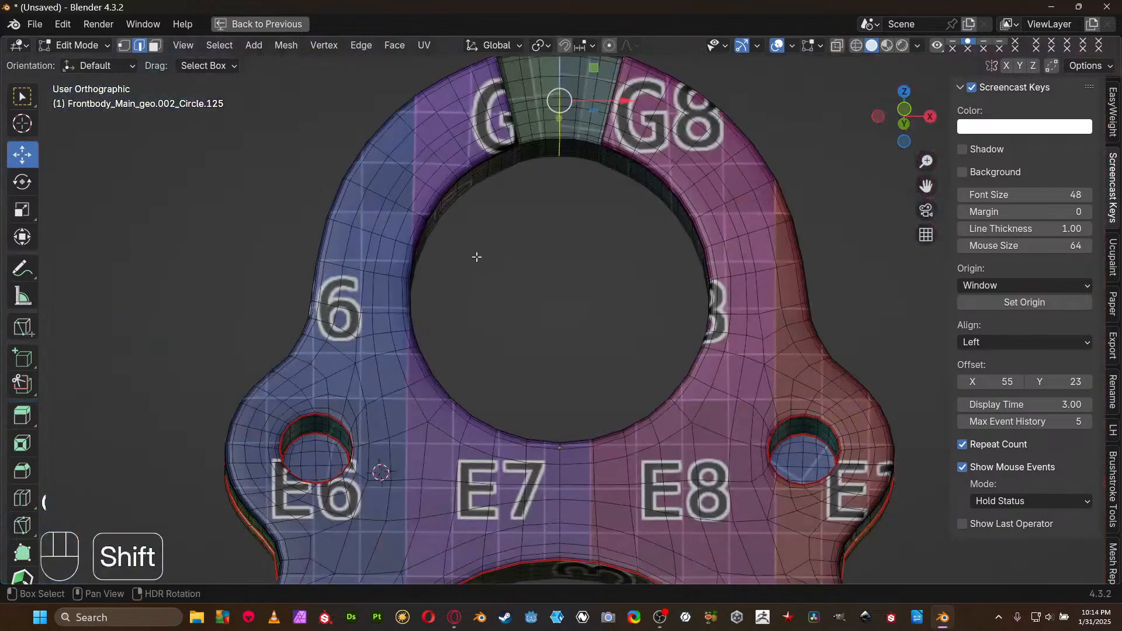
{"action": "middle_click_drag", "start_coordinate": [477, 257], "coordinate": [514, 409]}
{"action": "key", "text": "ctrl+e"}
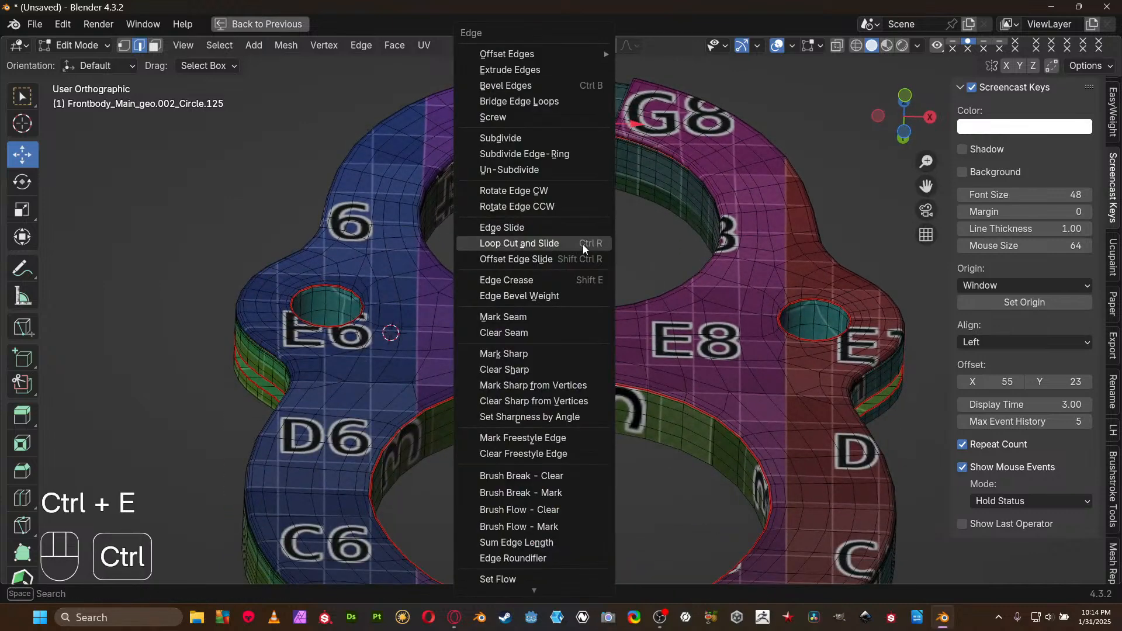
{"action": "left_click", "coordinate": [565, 316]}
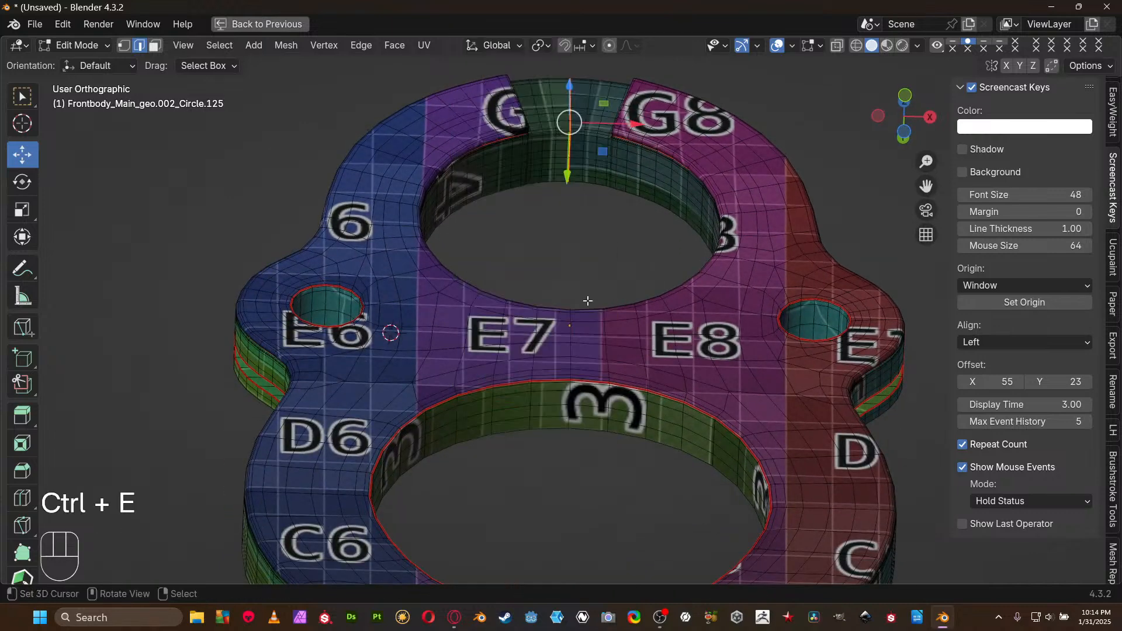
Select the entire plate mesh in the 3D view and return to its UV layout
{"action": "key", "text": "a"}
{"action": "left_click", "coordinate": [595, 156]}
{"action": "key", "text": "ctrl+space"}
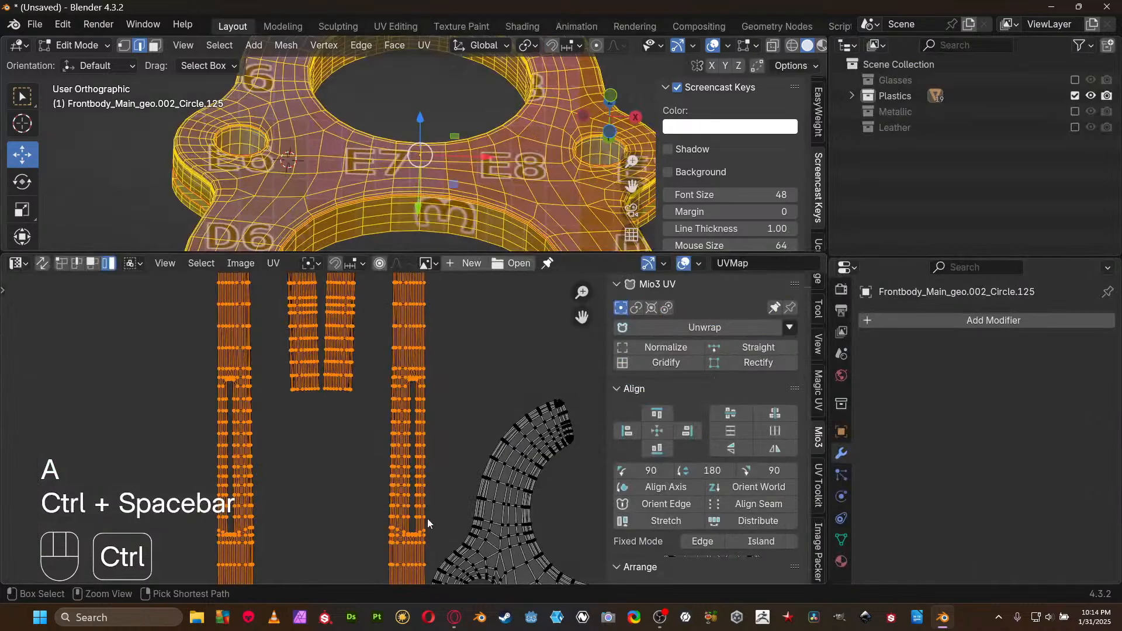
{"action": "key", "text": "ctrl+space"}
{"action": "key", "text": "ctrl+space"}
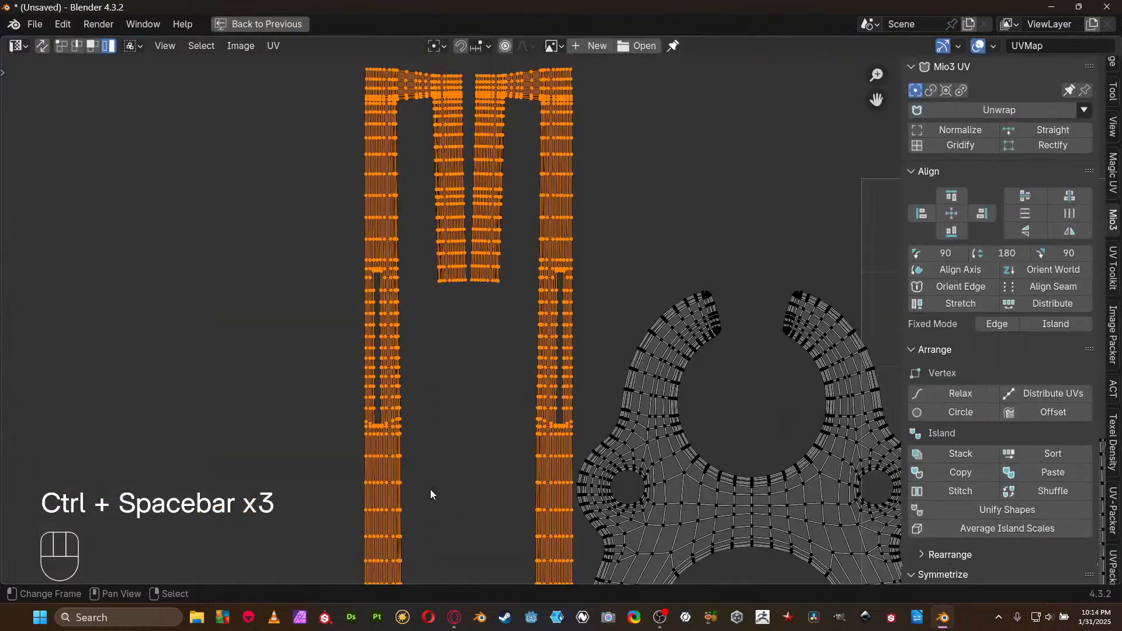
Select both long side strip islands and unwrap them again with the Conformal method and a 0.001 margin
{"action": "scroll", "coordinate": [430, 489], "scroll_direction": "down", "scroll_amount": 3}
{"action": "key", "text": "ctrl+Tab"}
{"action": "left_click", "coordinate": [504, 345]}
{"action": "left_click", "coordinate": [521, 282]}
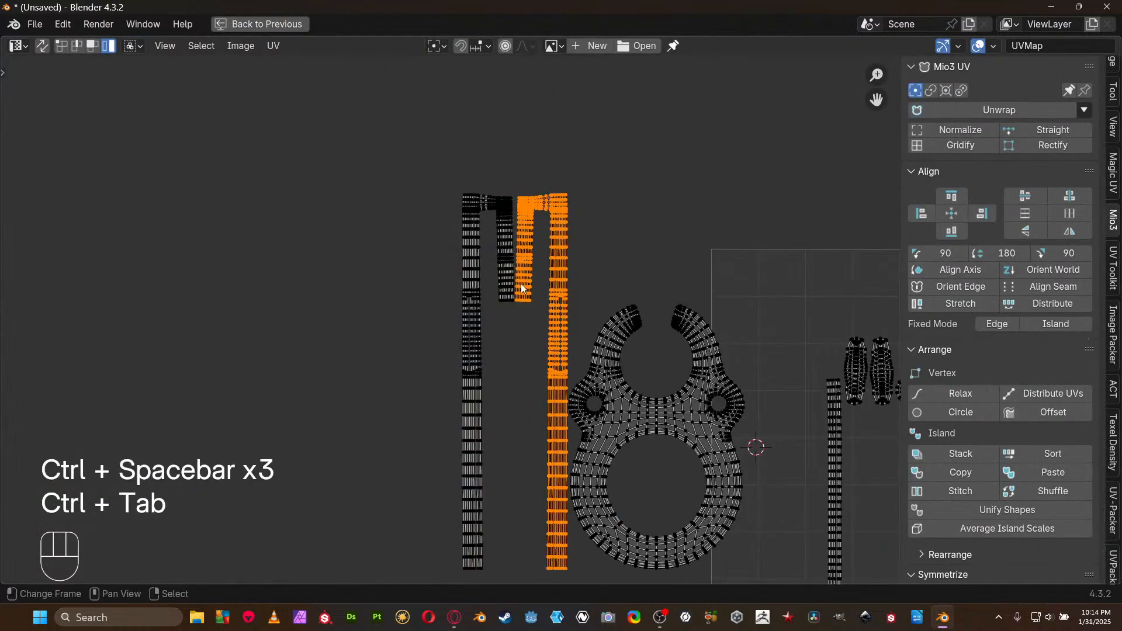
{"action": "left_click", "coordinate": [499, 276], "text": "shift"}
{"action": "key", "text": "u"}
{"action": "left_click", "coordinate": [499, 275]}
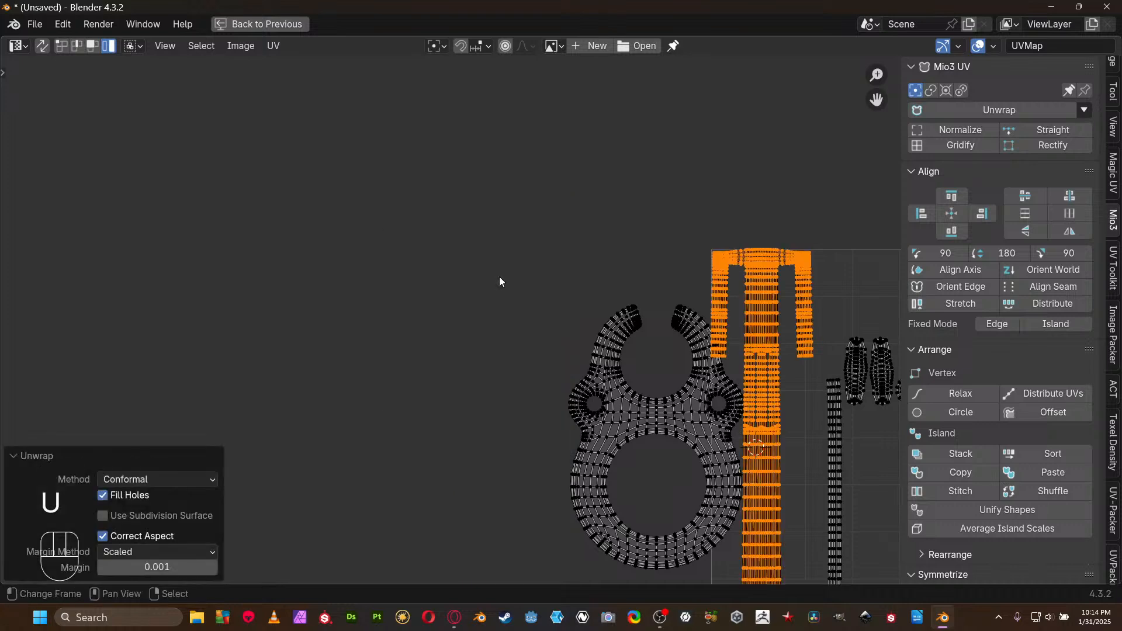
{"action": "scroll", "coordinate": [651, 247], "scroll_direction": "up", "scroll_amount": 4}
{"action": "scroll", "coordinate": [686, 261], "scroll_direction": "down", "scroll_amount": 3}
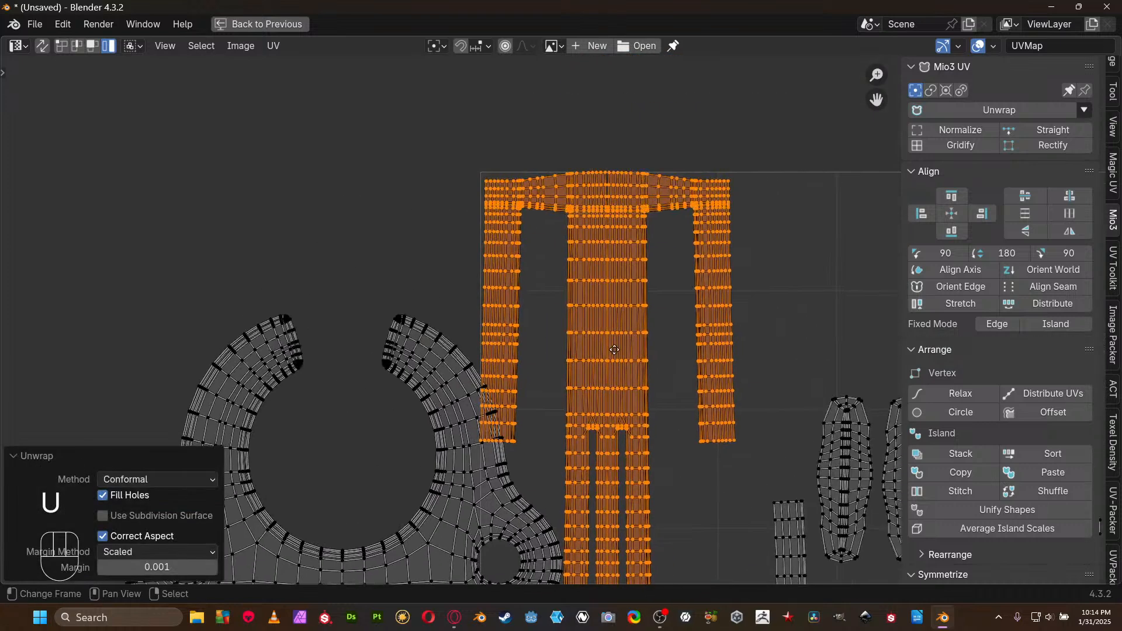
Select both side strips and the front face island and move them about -0.408 in X and 0.164 in Y, outside the UV tile
{"action": "left_click", "coordinate": [631, 289]}
{"action": "scroll", "coordinate": [652, 338], "scroll_direction": "down", "scroll_amount": 2}
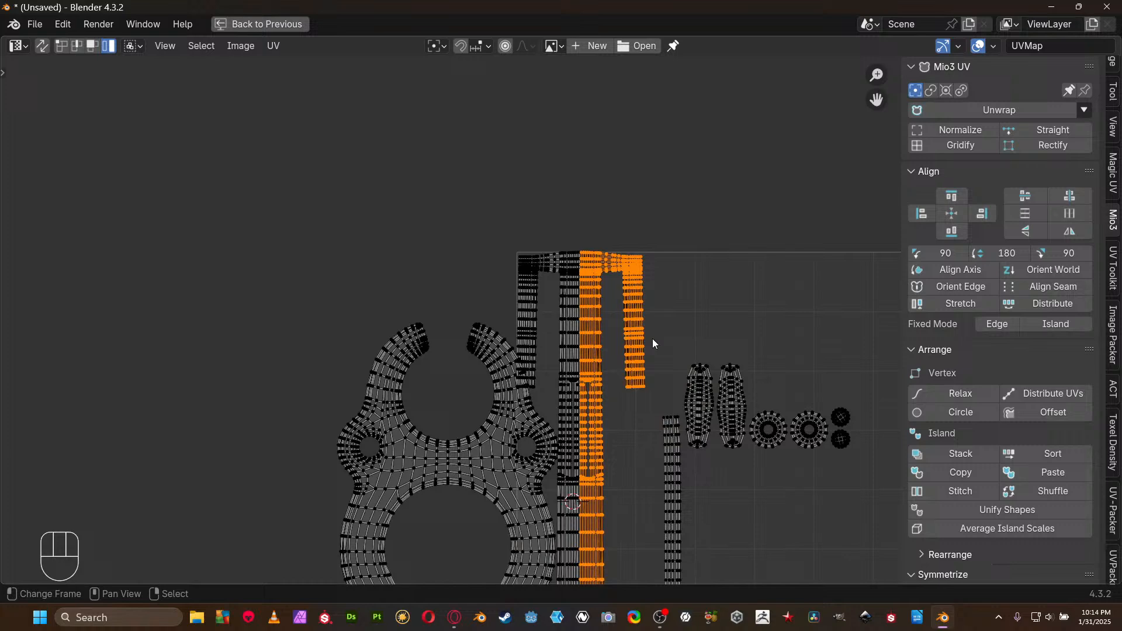
{"action": "left_click", "coordinate": [539, 300], "text": "shift"}
{"action": "middle_click_drag", "start_coordinate": [541, 409], "coordinate": [477, 308]}
{"action": "left_click", "coordinate": [415, 366], "text": "shift"}
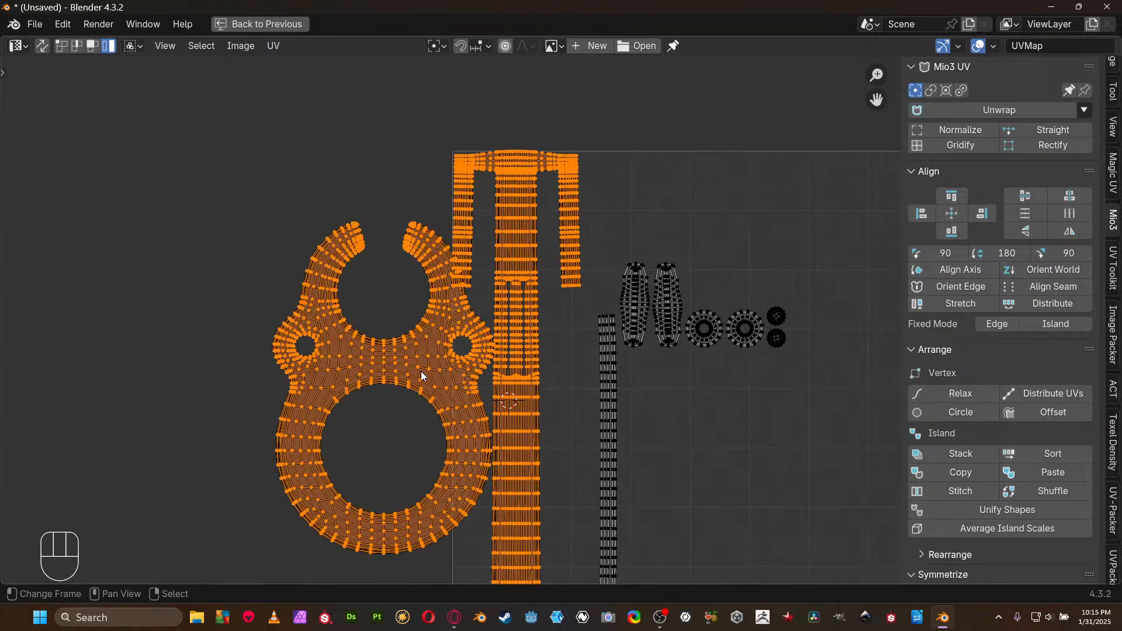
{"action": "key", "text": "g"}
{"action": "left_click", "coordinate": [233, 298]}
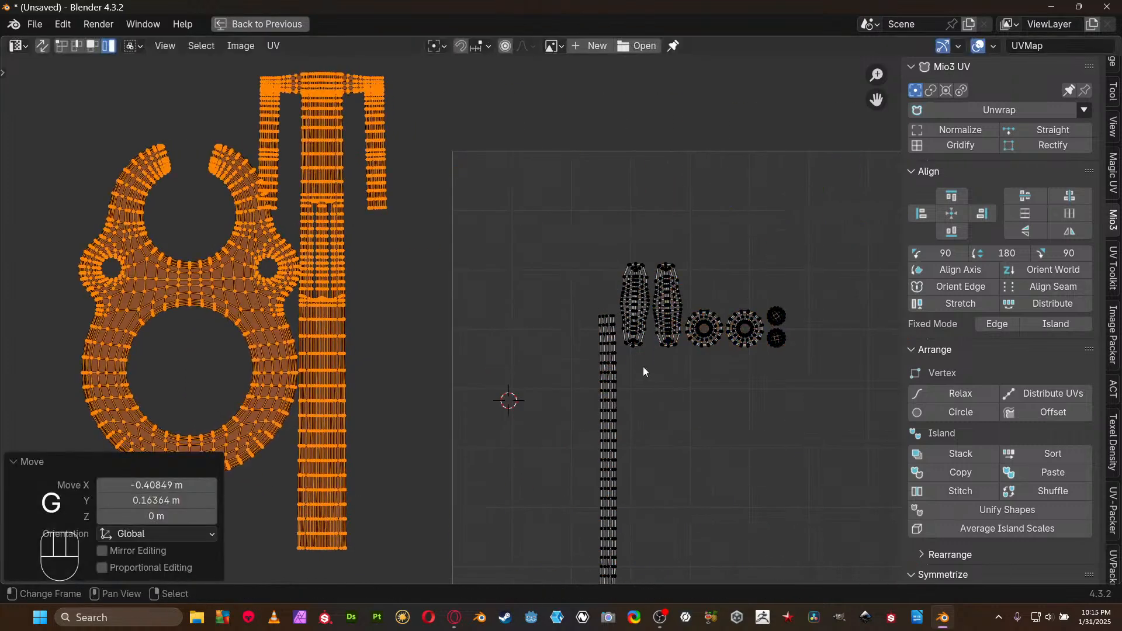
Examine the tapered upper ends of the two elongated UV islands and the recessed side area of the plate
{"action": "scroll", "coordinate": [574, 398], "scroll_direction": "up", "scroll_amount": 9}
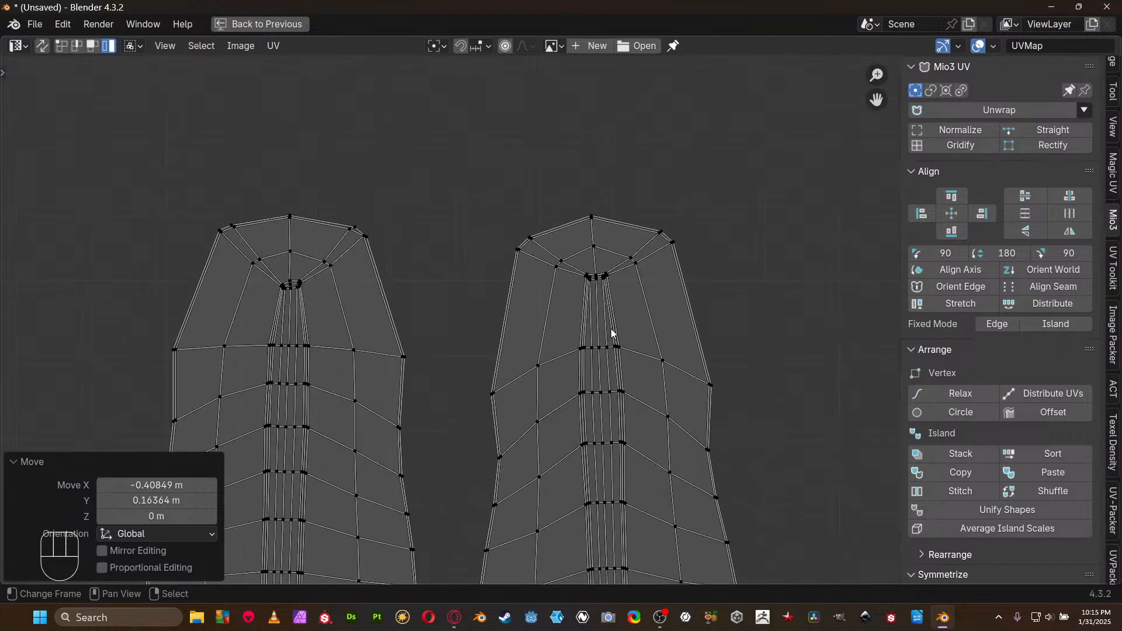
{"action": "scroll", "coordinate": [681, 255], "scroll_direction": "up", "scroll_amount": 6}
{"action": "key", "text": "1"}
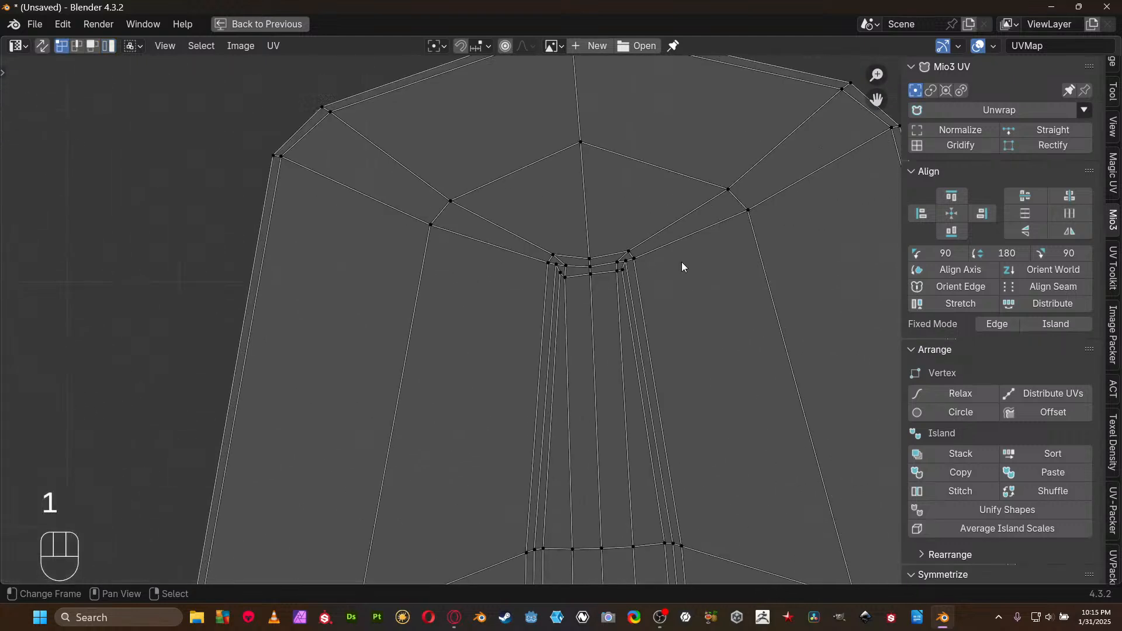
{"action": "scroll", "coordinate": [681, 262], "scroll_direction": "down", "scroll_amount": 5}
{"action": "key", "text": "ctrl+space"}
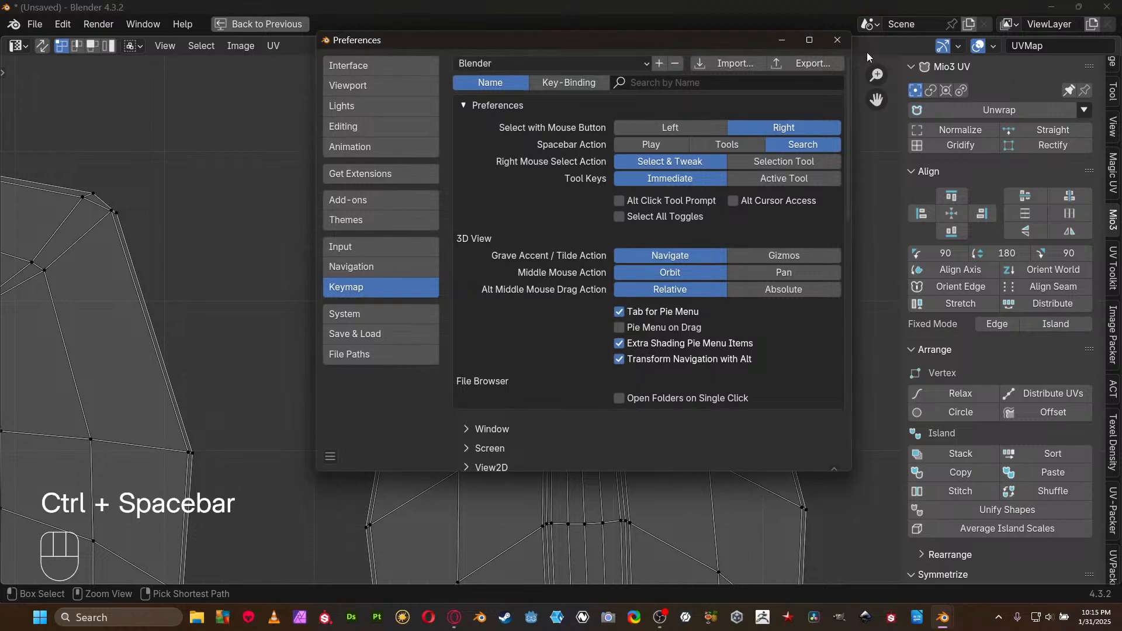
{"action": "left_click", "coordinate": [837, 40]}
{"action": "key", "text": "ctrl+space"}
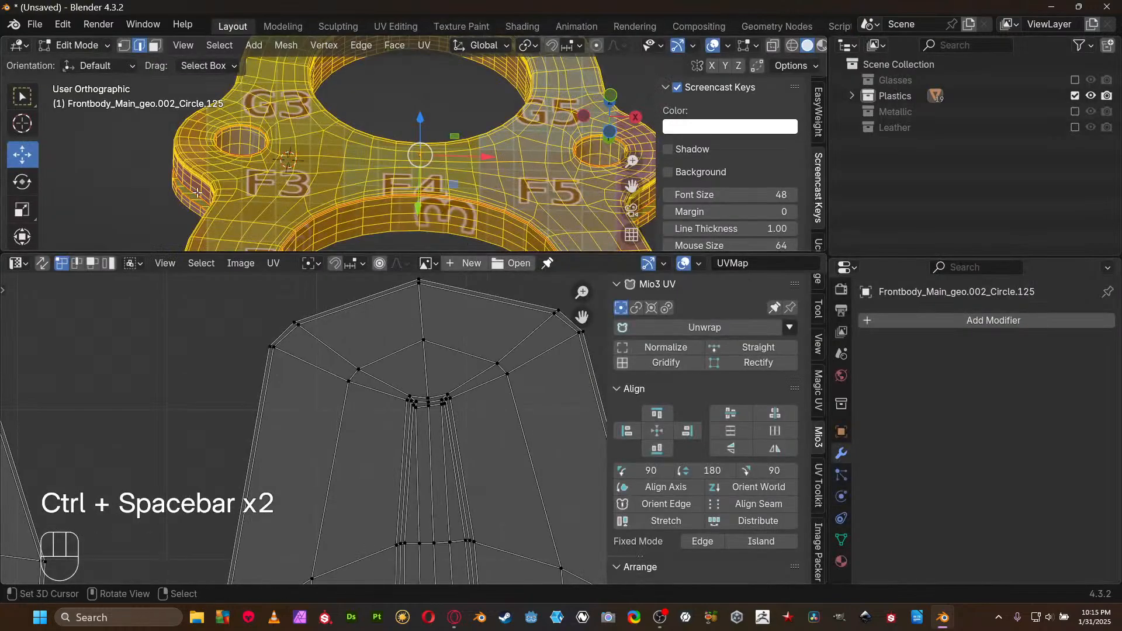
{"action": "middle_click_drag", "start_coordinate": [199, 209], "coordinate": [435, 152]}
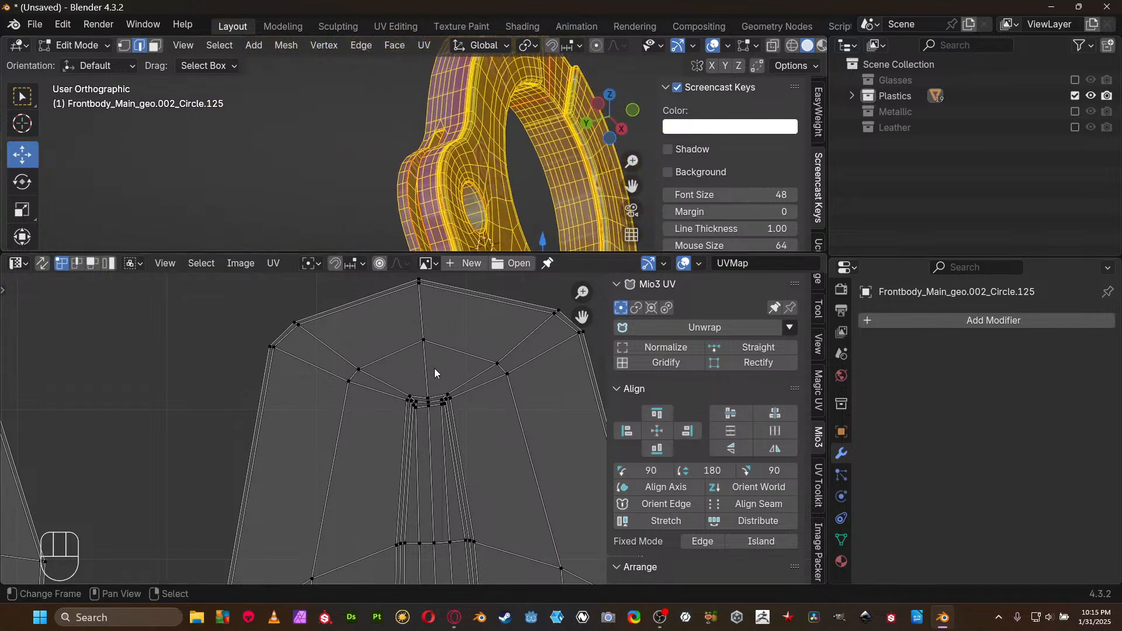
{"action": "key", "text": "ctrl+space"}
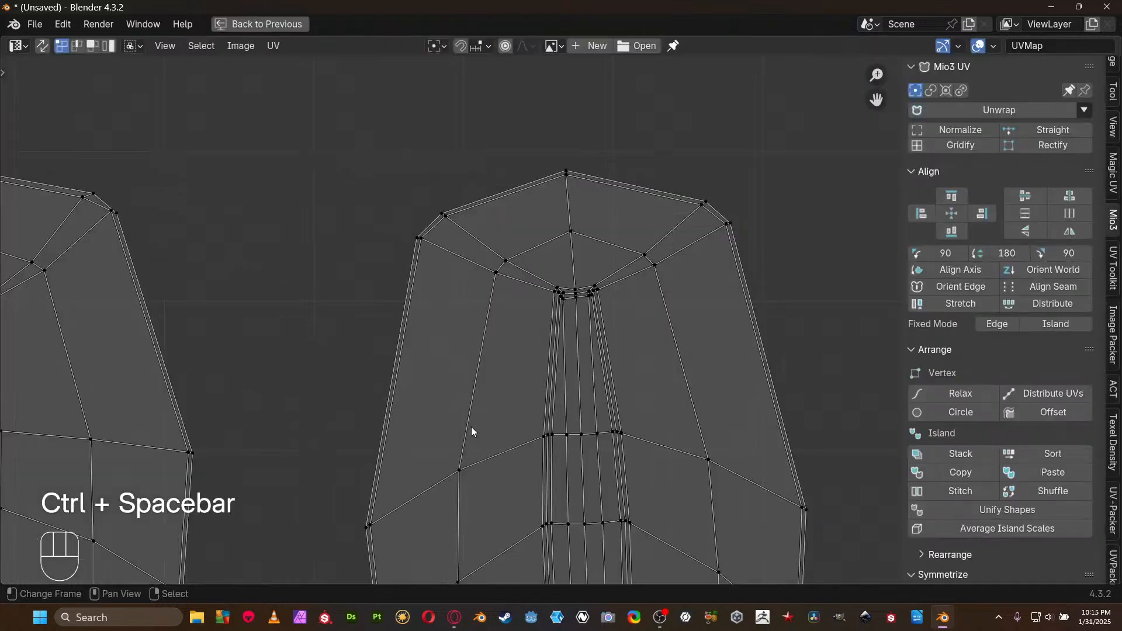
In edge selection mode, select the two diagonal edge lines at the upper tip of the right elongated island
{"action": "scroll", "coordinate": [643, 290], "scroll_direction": "up", "scroll_amount": 4}
{"action": "left_click", "coordinate": [661, 270], "text": "alt"}
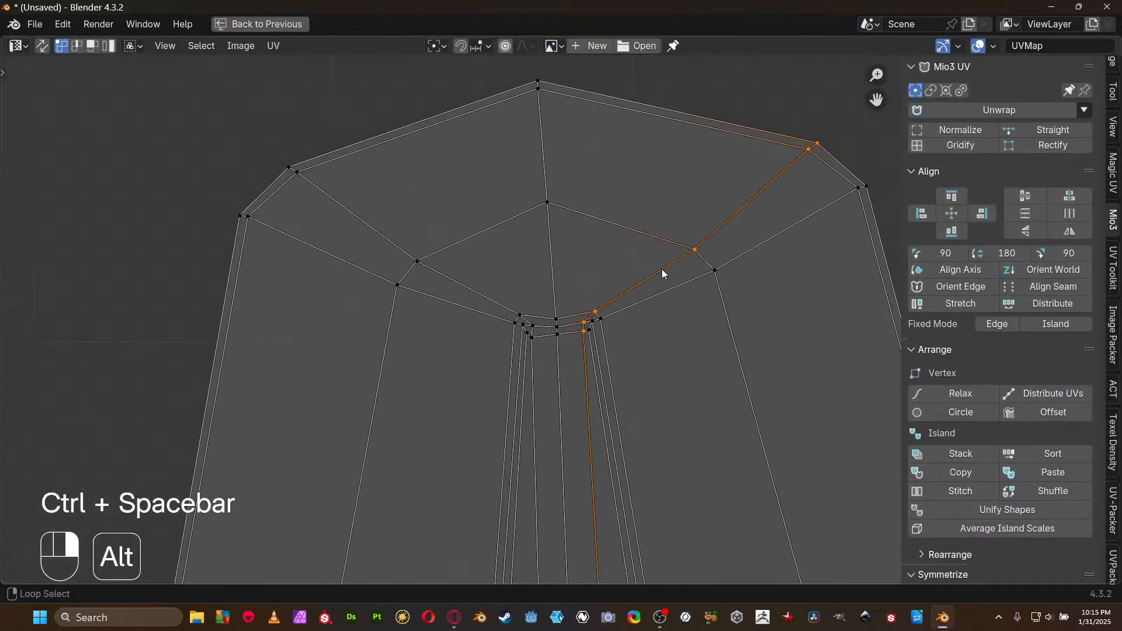
{"action": "left_click", "coordinate": [659, 295], "text": "alt"}
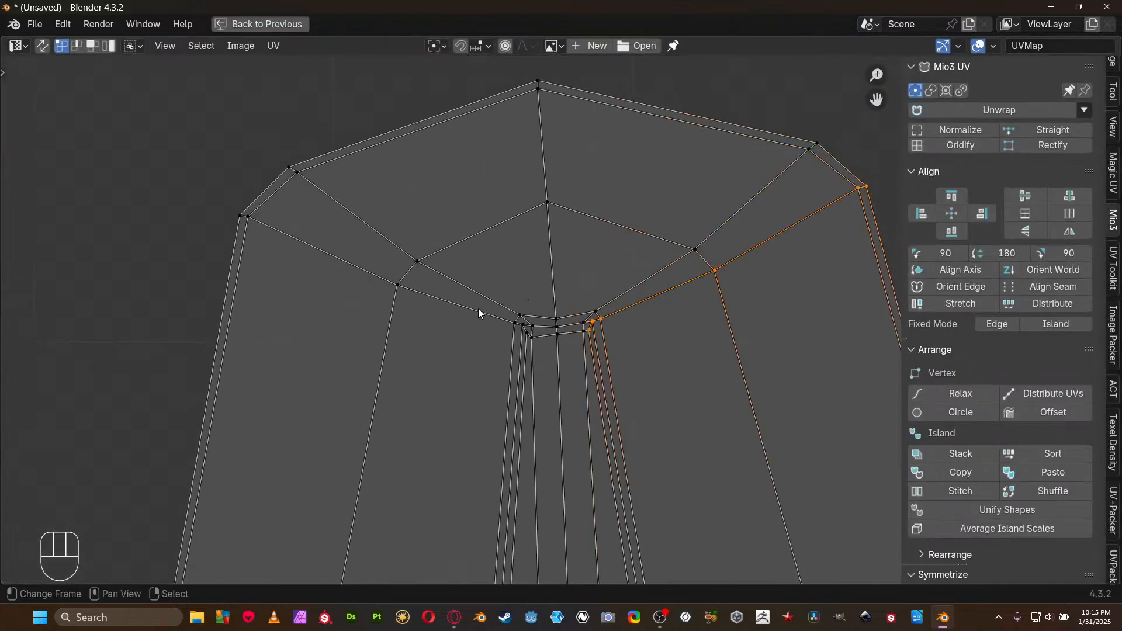
{"action": "key", "text": "2"}
{"action": "left_click", "coordinate": [616, 320], "text": "alt"}
{"action": "left_click", "coordinate": [496, 313], "text": "alt+shift"}
{"action": "scroll", "coordinate": [501, 316], "scroll_direction": "down", "scroll_amount": 11}
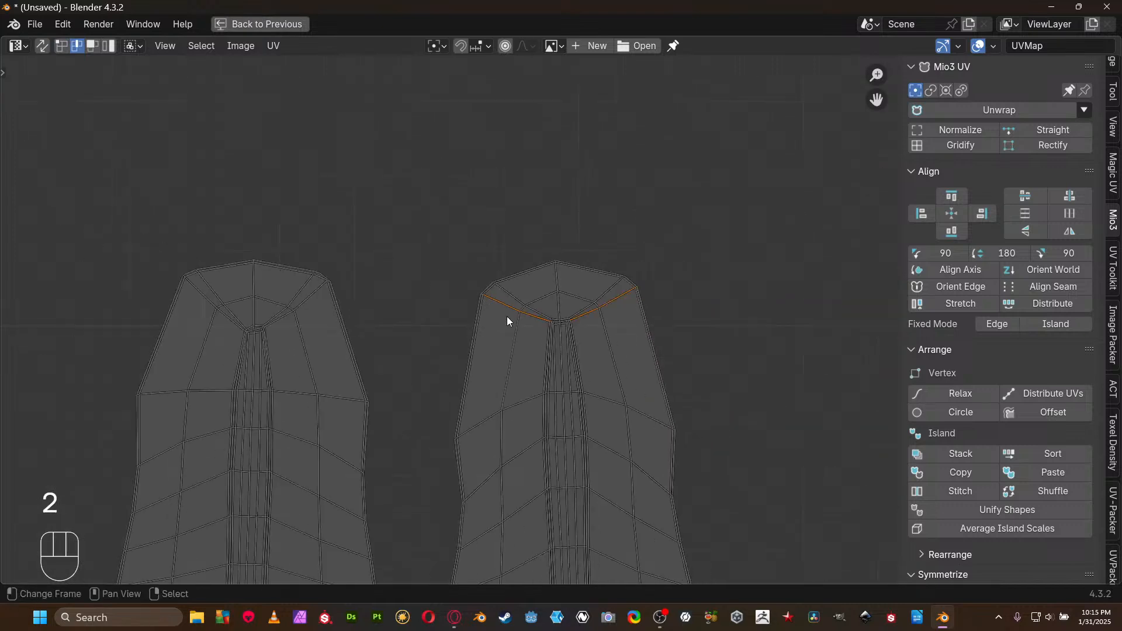
Add the diagonal edge lines at the left elongated island's upper tip and at both islands' lower tips to the selection
{"action": "scroll", "coordinate": [558, 368], "scroll_direction": "up", "scroll_amount": 9}
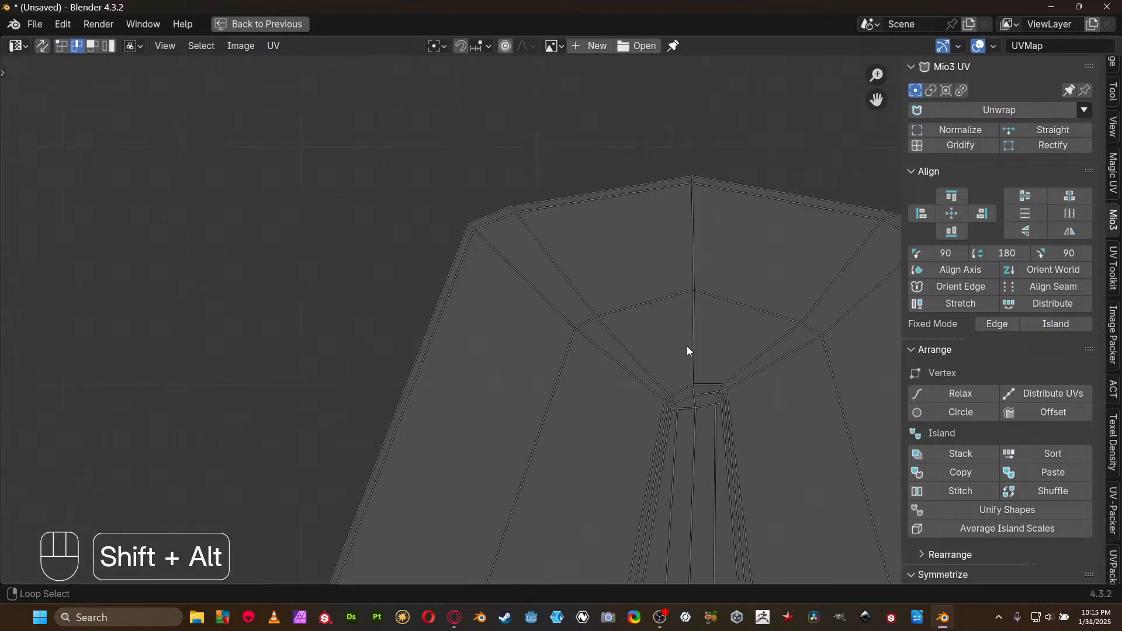
{"action": "right_click", "coordinate": [621, 371], "text": "alt+shift"}
{"action": "scroll", "coordinate": [621, 370], "scroll_direction": "down", "scroll_amount": 7}
{"action": "middle_click_drag", "start_coordinate": [621, 370], "coordinate": [561, 64]}
{"action": "middle_click_drag", "start_coordinate": [540, 316], "coordinate": [589, 56]}
{"action": "scroll", "coordinate": [579, 328], "scroll_direction": "up", "scroll_amount": 5}
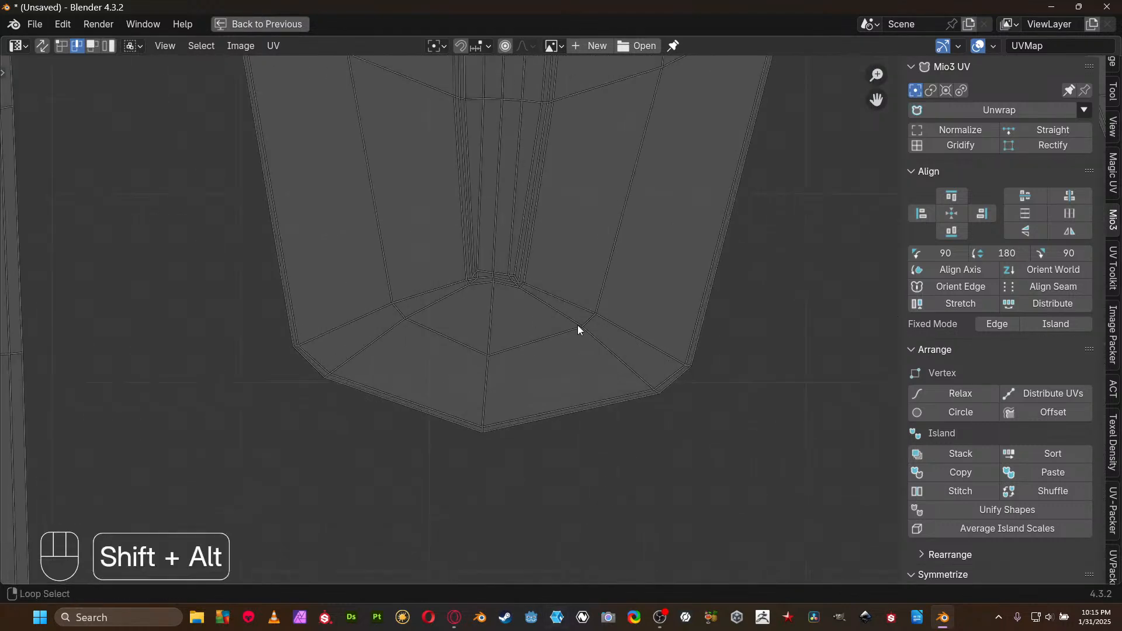
{"action": "right_click", "coordinate": [445, 274], "text": "alt+shift"}
{"action": "scroll", "coordinate": [446, 273], "scroll_direction": "down", "scroll_amount": 6}
{"action": "middle_click_drag", "start_coordinate": [714, 283], "coordinate": [509, 310]}
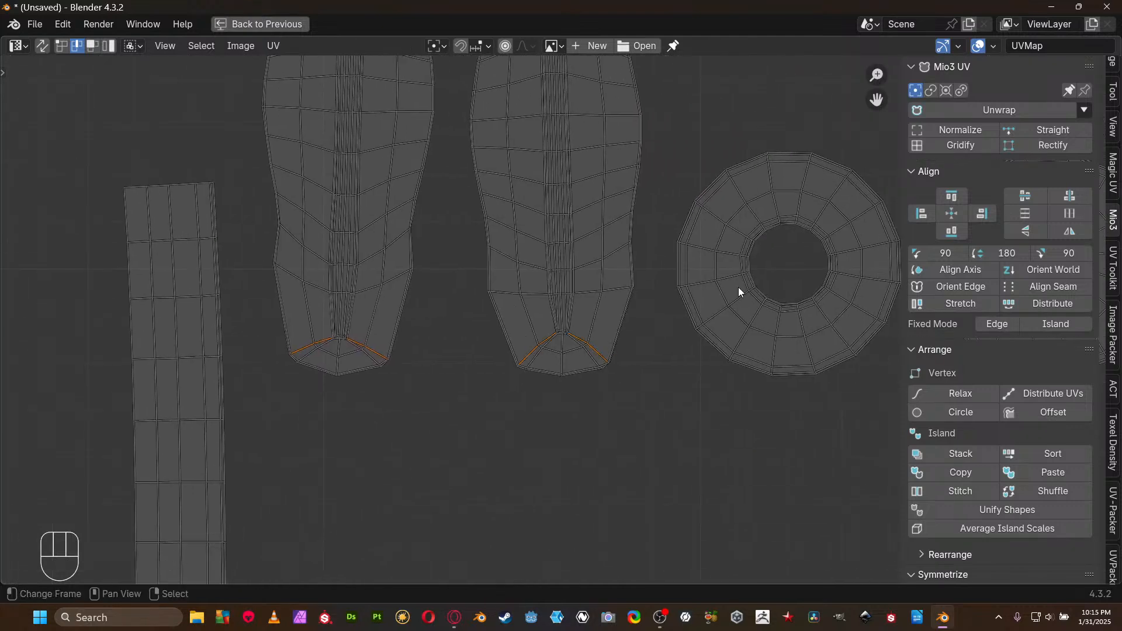
Add one radial edge line near the top of each of the two ring-shaped islands to the selection
{"action": "scroll", "coordinate": [780, 220], "scroll_direction": "down", "scroll_amount": 4}
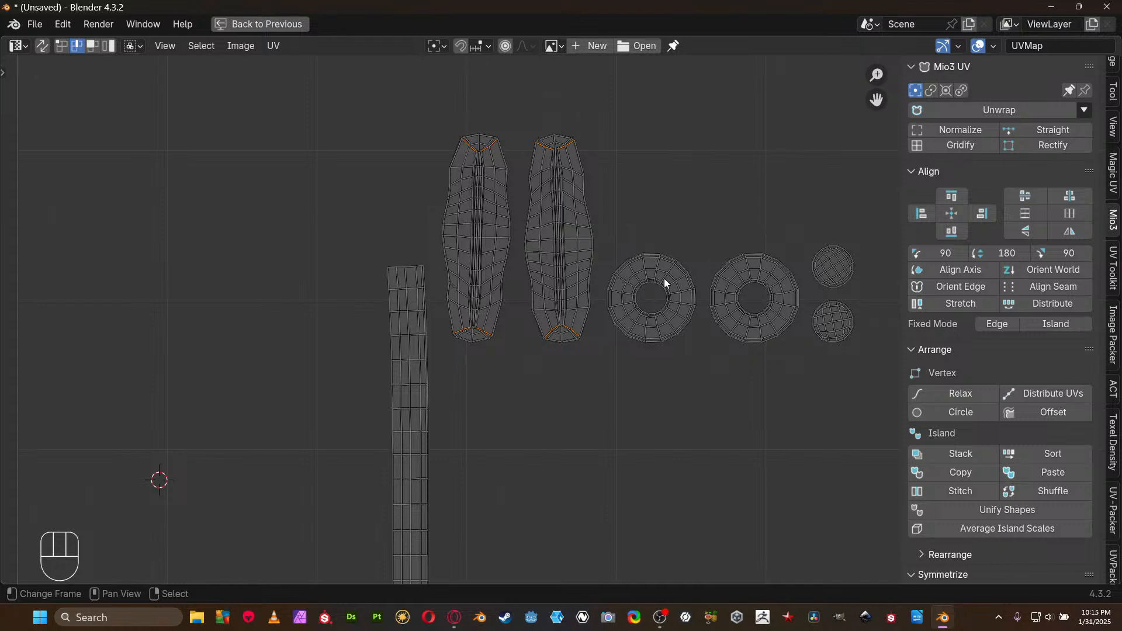
{"action": "middle_click_drag", "start_coordinate": [664, 278], "coordinate": [579, 280]}
{"action": "key", "text": "ctrl+space"}
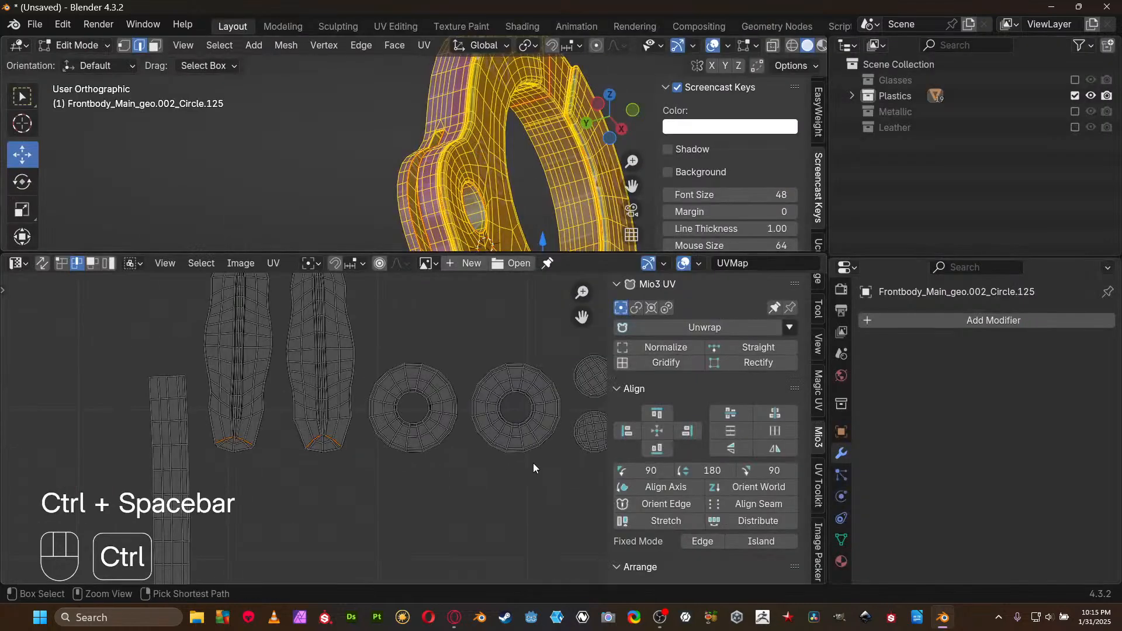
{"action": "key", "text": "ctrl+space"}
{"action": "scroll", "coordinate": [518, 438], "scroll_direction": "up", "scroll_amount": 2}
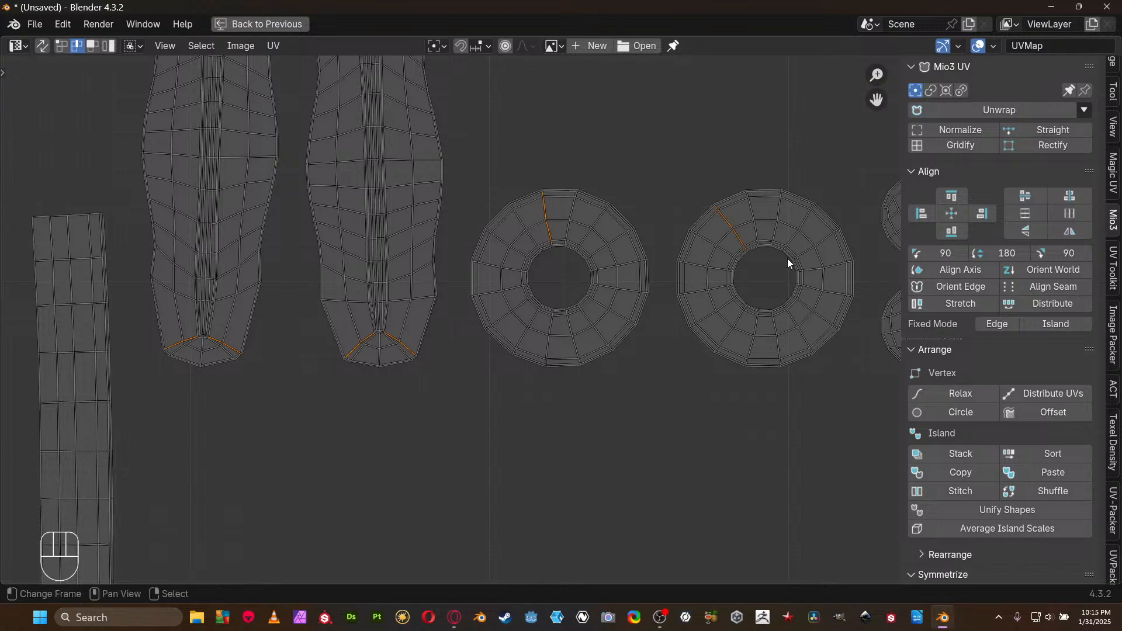
{"action": "key", "text": "ctrl+z"}
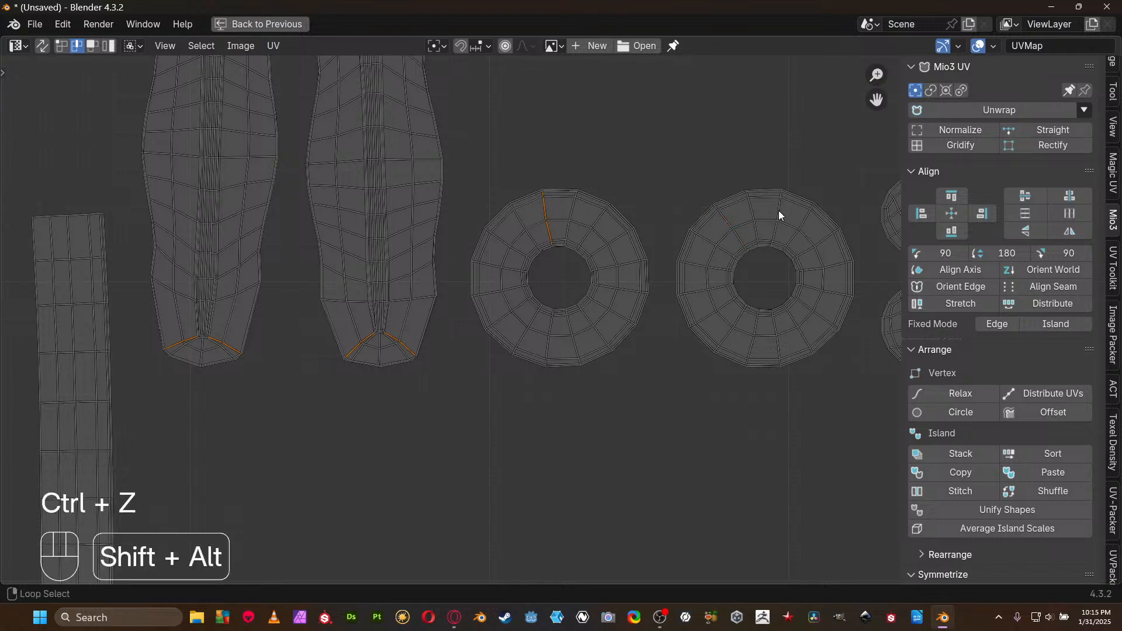
{"action": "scroll", "coordinate": [778, 211], "scroll_direction": "down", "scroll_amount": 4}
{"action": "scroll", "coordinate": [513, 304], "scroll_direction": "down", "scroll_amount": 3}
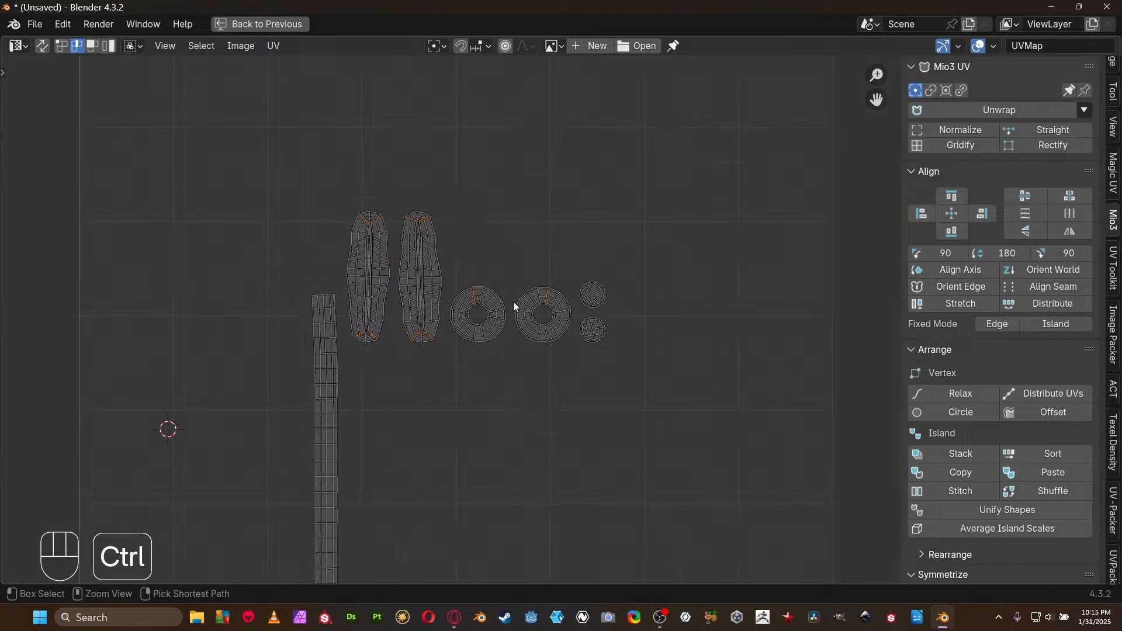
Mark the selected island edges as seams and switch the UV editor to island selection mode
{"action": "key", "text": "ctrl+e"}
{"action": "left_click", "coordinate": [513, 304]}
{"action": "key", "text": "ctrl+Tab"}
{"action": "left_click", "coordinate": [513, 302]}
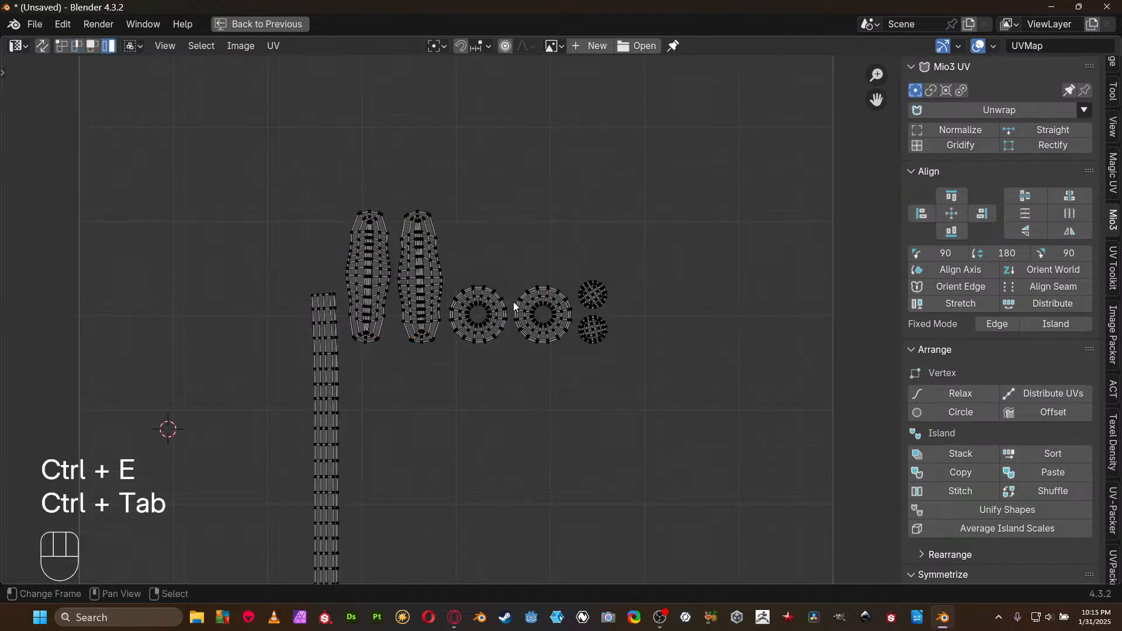
Select the two elongated, two ring-shaped and two small round islands and unwrap them with the Minimum Stretch method
{"action": "scroll", "coordinate": [561, 316], "scroll_direction": "down", "scroll_amount": 4}
{"action": "left_click_drag", "start_coordinate": [484, 253], "coordinate": [572, 351]}
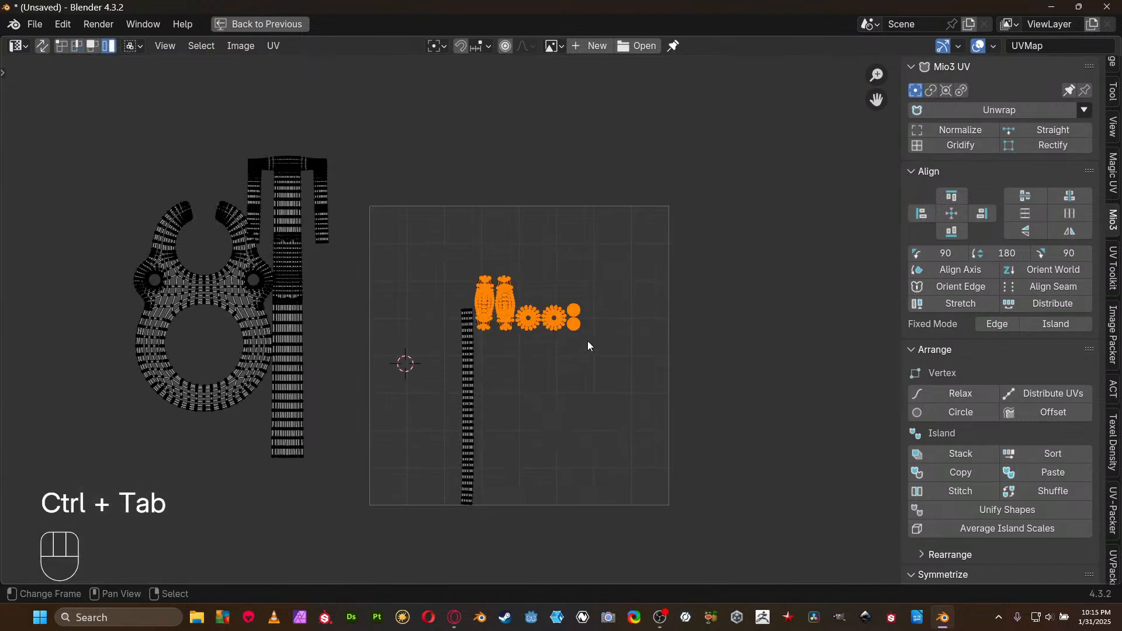
{"action": "key", "text": "u"}
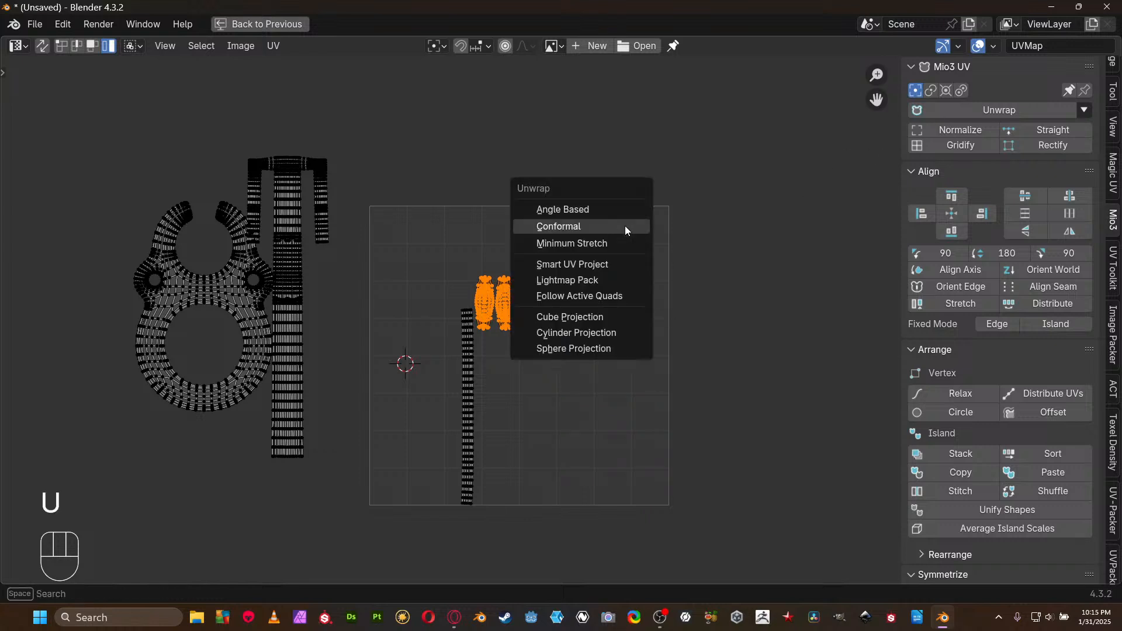
{"action": "left_click", "coordinate": [625, 228]}
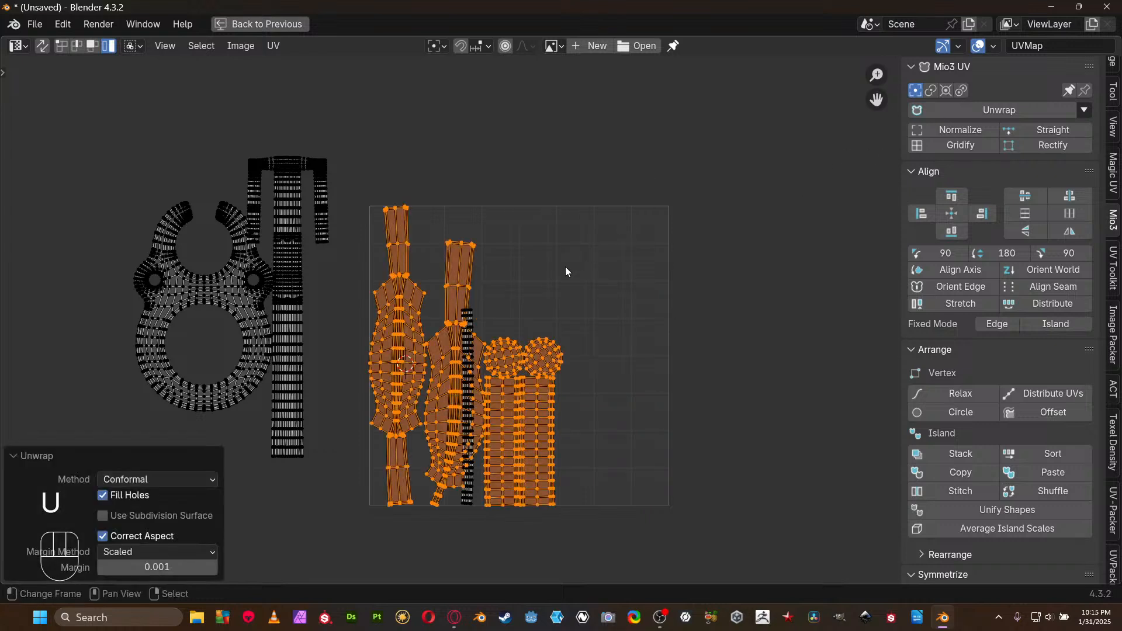
{"action": "left_click", "coordinate": [120, 479]}
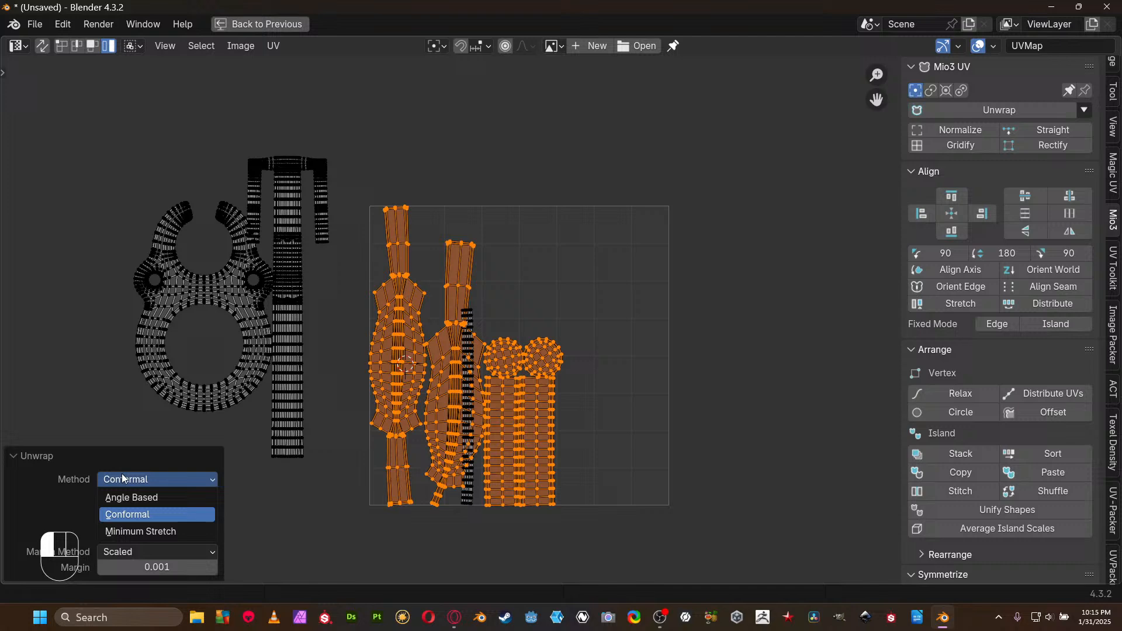
{"action": "left_click", "coordinate": [142, 531]}
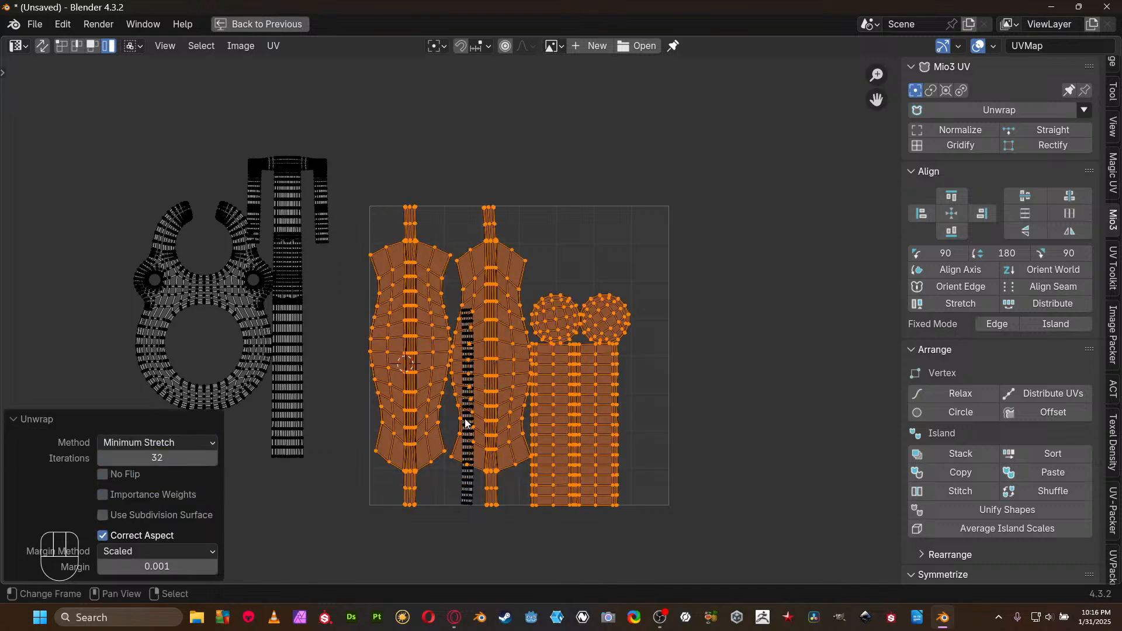
Move the newly unwrapped islands aside, select all of the plate's islands and average their scale
{"action": "key", "text": "g"}
{"action": "left_click", "coordinate": [675, 391]}
{"action": "key", "text": "a"}
{"action": "key", "text": "ctrl+a"}
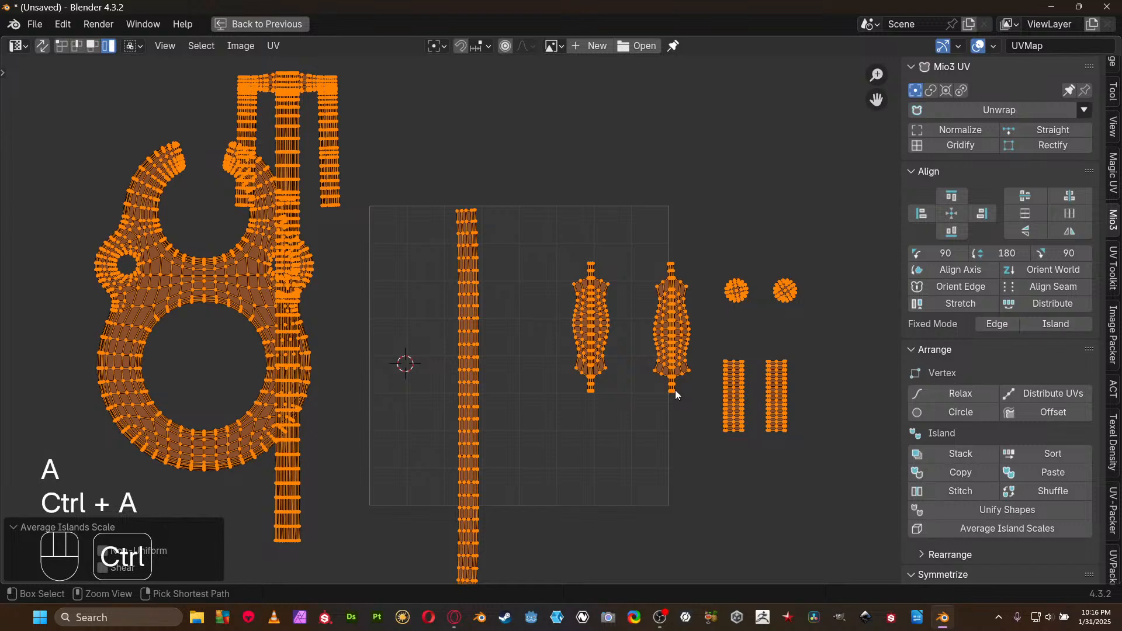
Pack all of the plate's islands into the UV square using the Exact Shape (Concave) method
{"action": "key", "text": "ctrl+p"}
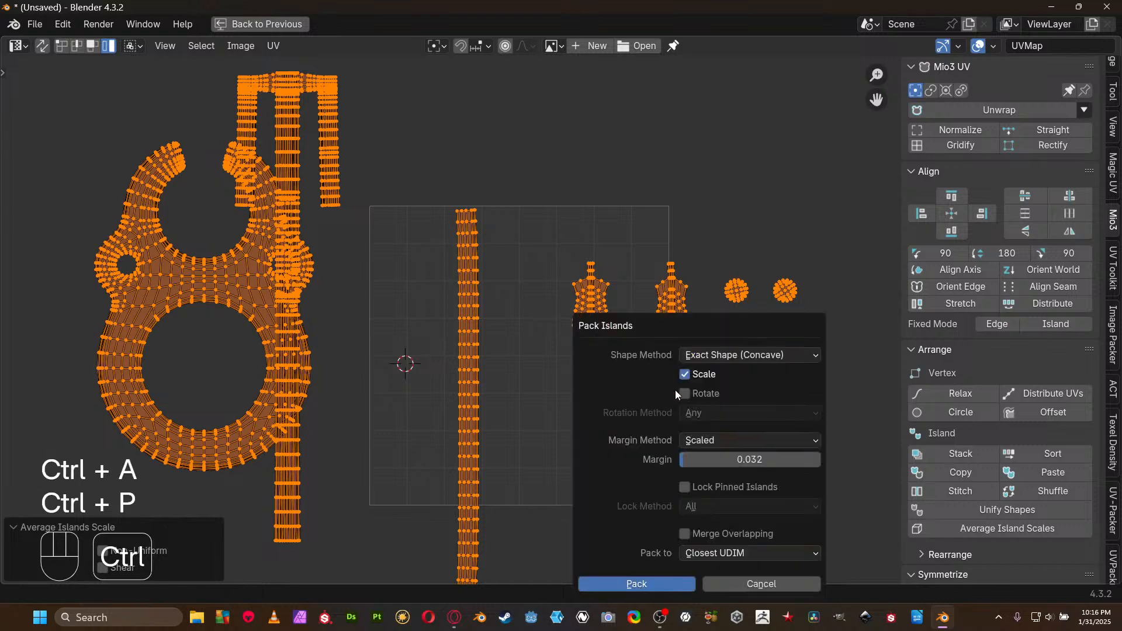
{"action": "left_click", "coordinate": [674, 582]}
{"action": "scroll", "coordinate": [533, 291], "scroll_direction": "up", "scroll_amount": 2}
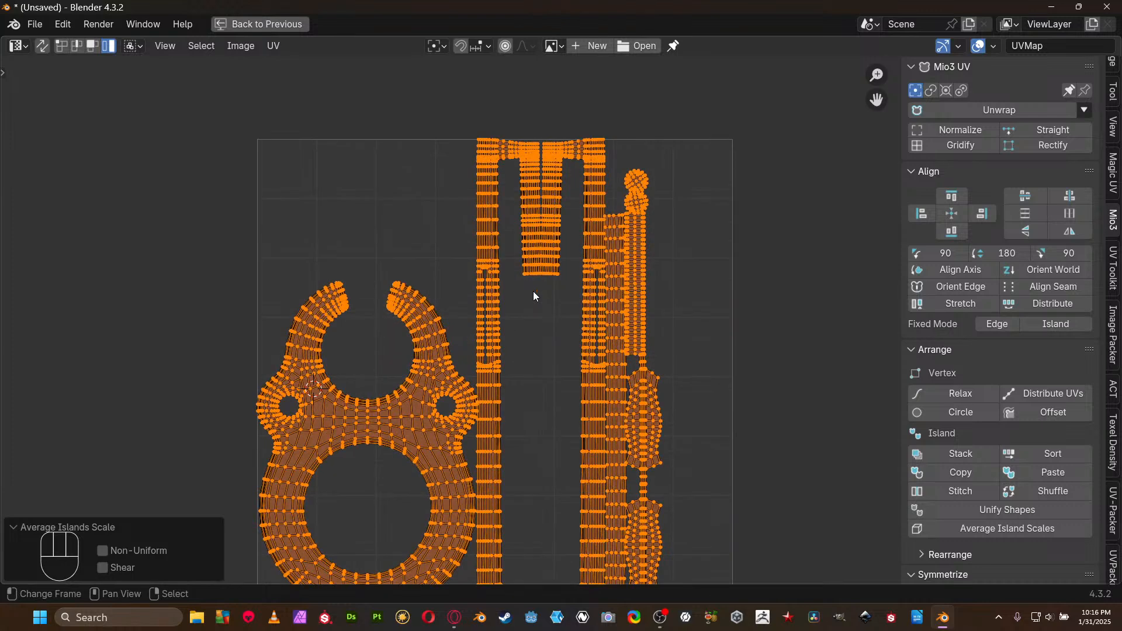
{"action": "scroll", "coordinate": [535, 289], "scroll_direction": "up", "scroll_amount": 5}
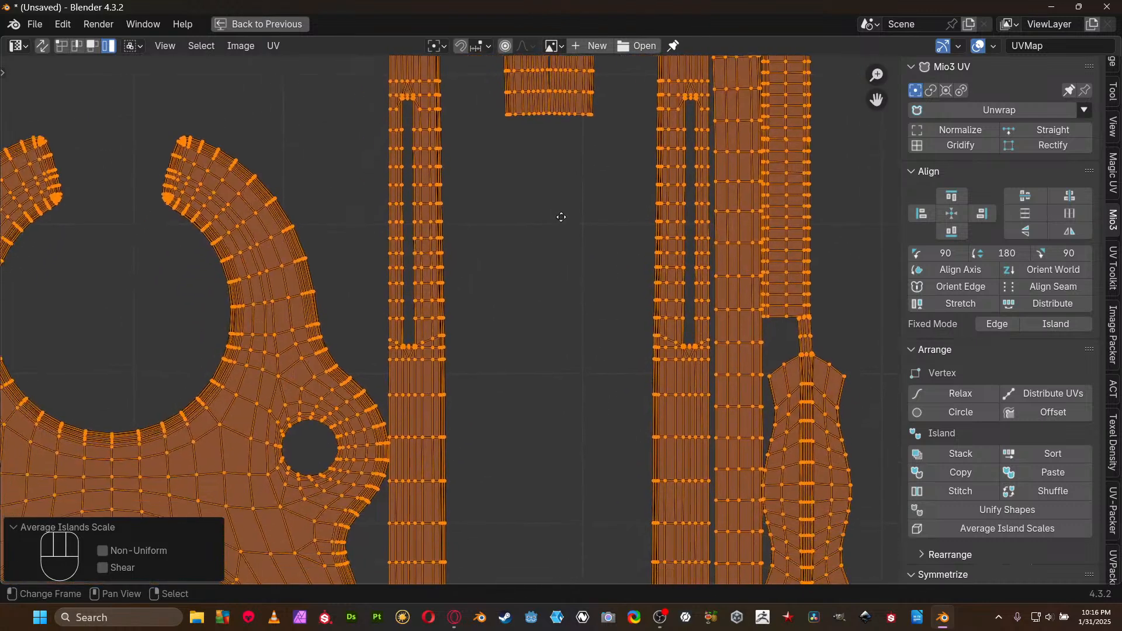
Repack the plate's islands with a scaled margin of 0.033 and check the spacing between them
{"action": "key", "text": "ctrl+p"}
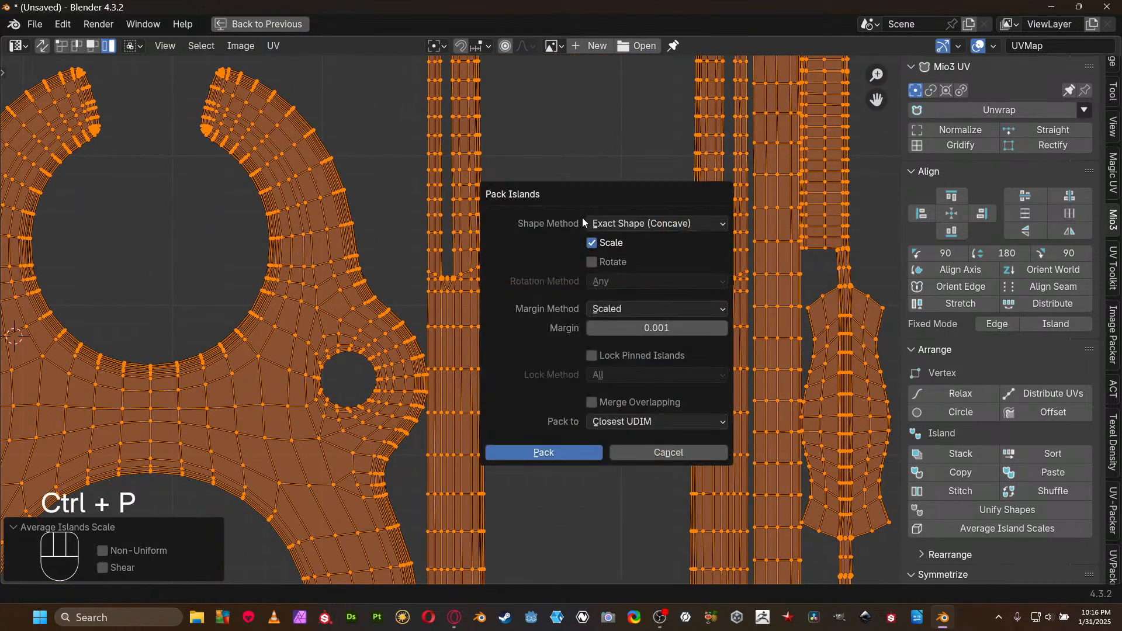
{"action": "key", "text": "shift"}
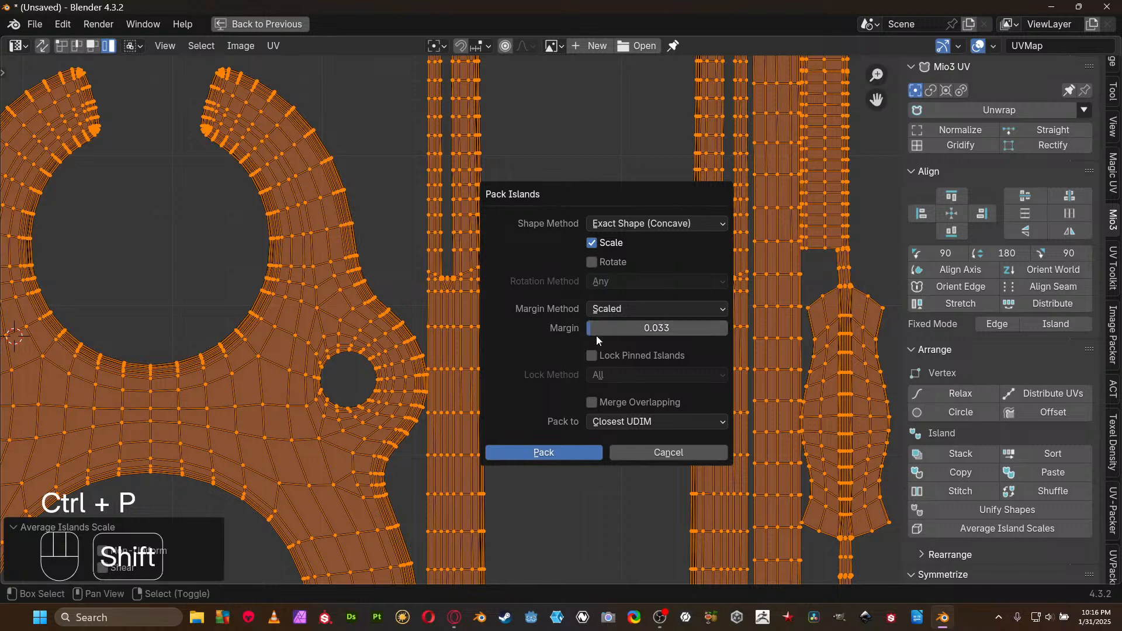
{"action": "left_click", "coordinate": [555, 450]}
{"action": "scroll", "coordinate": [531, 419], "scroll_direction": "down", "scroll_amount": 4}
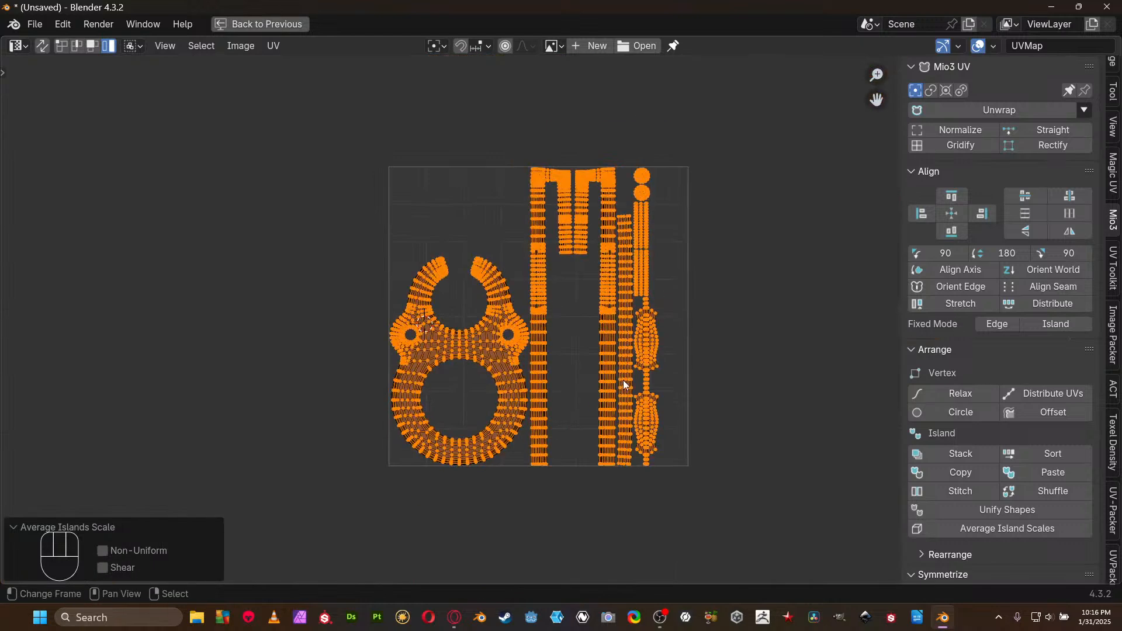
{"action": "middle_click_drag", "start_coordinate": [623, 380], "coordinate": [541, 374]}
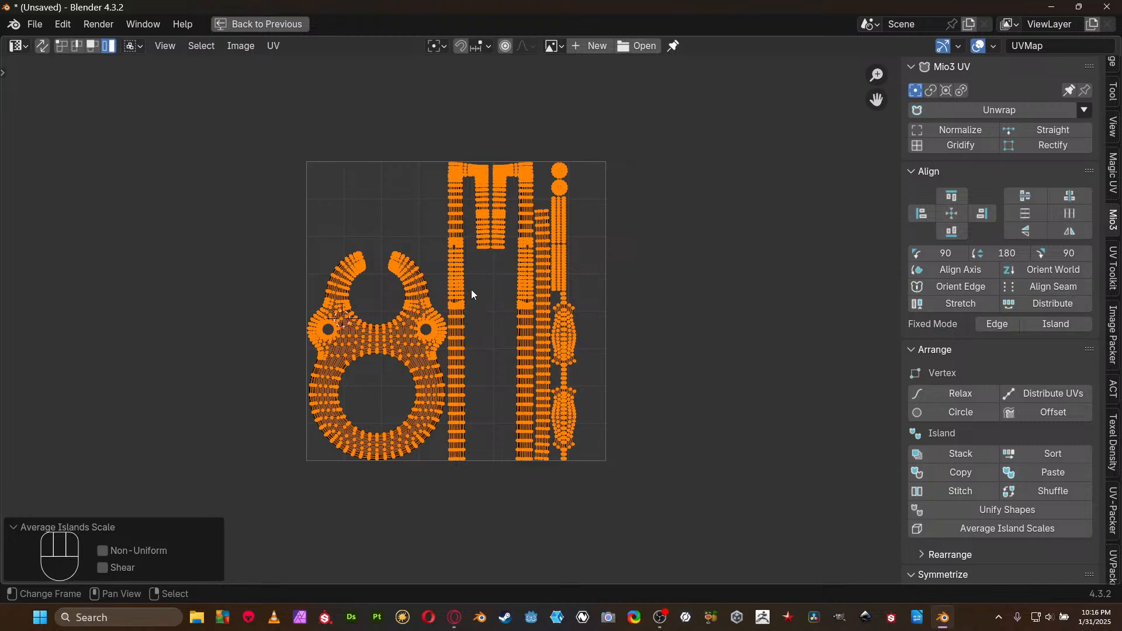
{"action": "scroll", "coordinate": [478, 240], "scroll_direction": "up", "scroll_amount": 3}
{"action": "scroll", "coordinate": [494, 276], "scroll_direction": "down", "scroll_amount": 6}
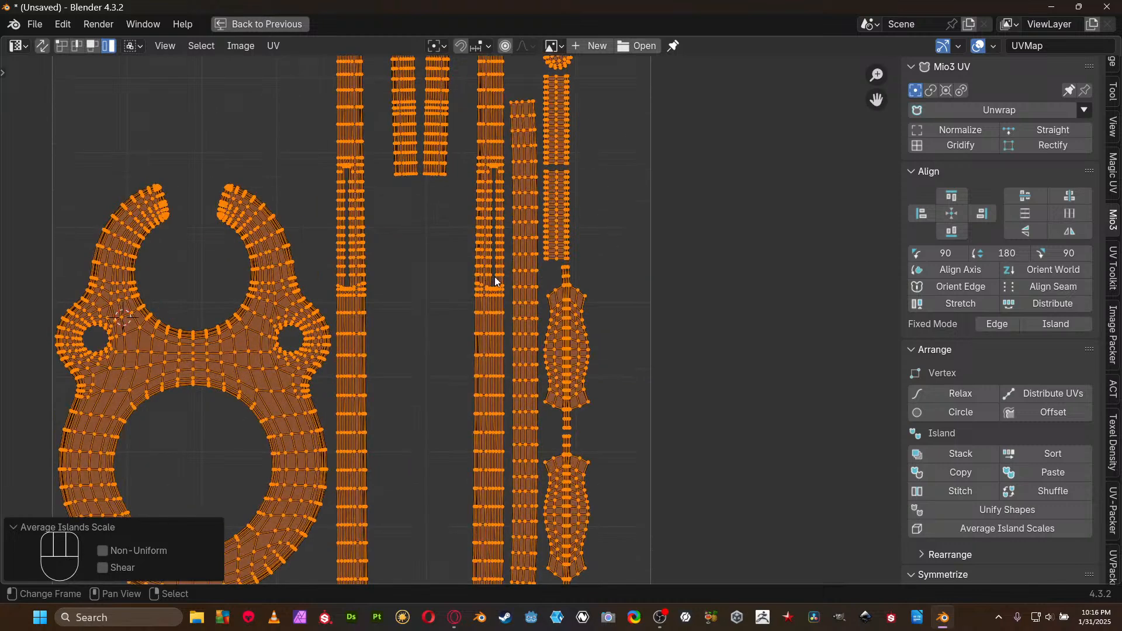
Leave Edit Mode, reveal the hidden Plastics parts and bring them all into view in a maximized 3D viewport
{"action": "key", "text": "ctrl+space"}
{"action": "key", "text": "Tab"}
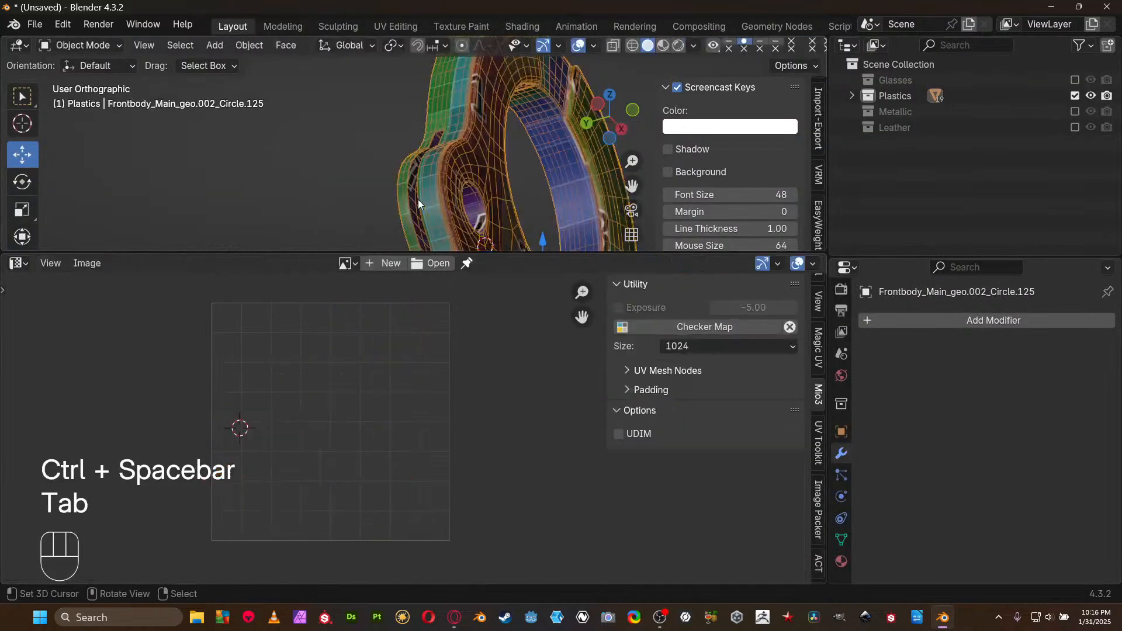
{"action": "key", "text": "alt+h"}
{"action": "key", "text": "ctrl+space"}
{"action": "middle_click_drag", "start_coordinate": [419, 195], "coordinate": [559, 245]}
{"action": "left_click", "coordinate": [542, 215], "text": "shift"}
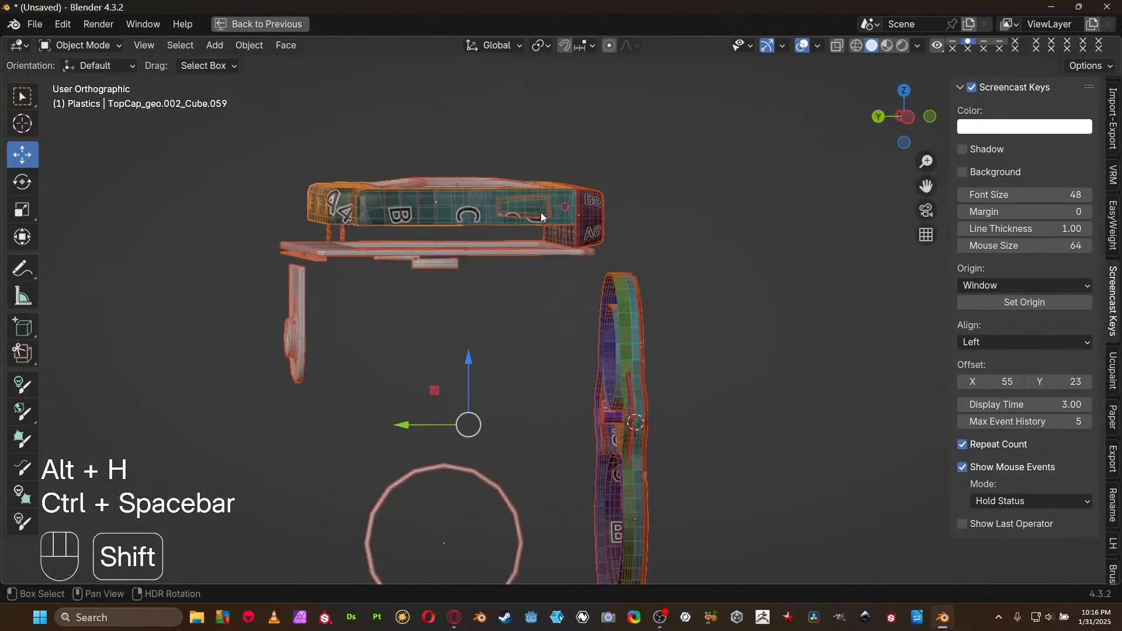
{"action": "left_click", "coordinate": [604, 216], "text": "shift"}
{"action": "middle_click_drag", "start_coordinate": [554, 342], "coordinate": [559, 161], "text": "shift"}
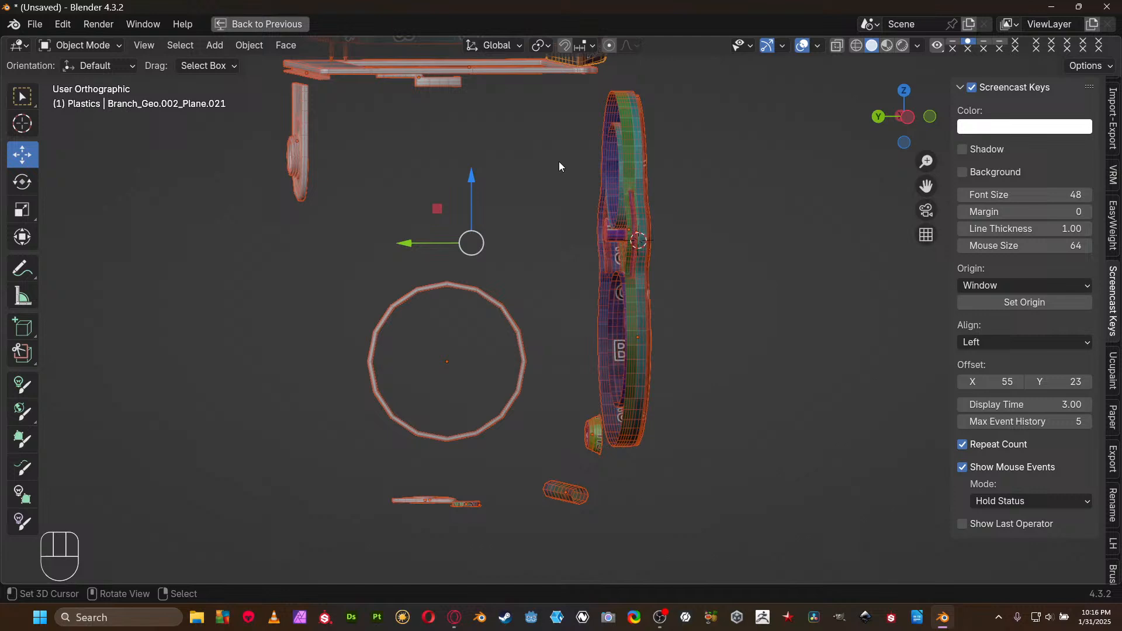
Select the unwrapped parts together: the front body, cylinder, lower border, top cap and branch pieces
{"action": "left_click", "coordinate": [623, 144]}
{"action": "left_click", "coordinate": [571, 494], "text": "shift"}
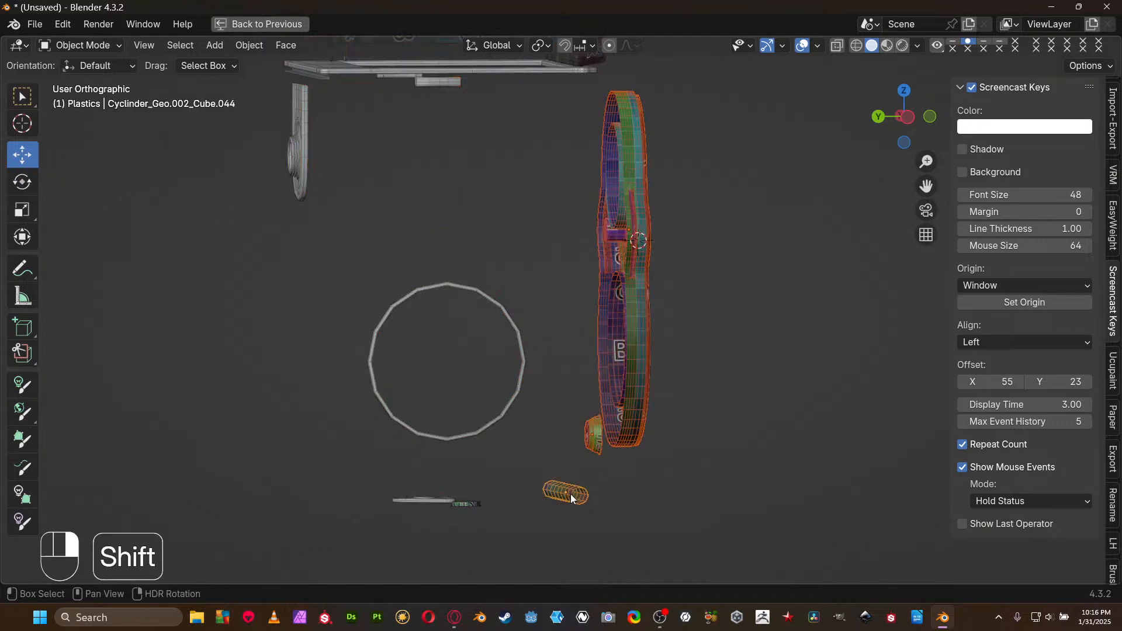
{"action": "left_click", "coordinate": [473, 502], "text": "shift"}
{"action": "middle_click_drag", "start_coordinate": [514, 395], "coordinate": [542, 350]}
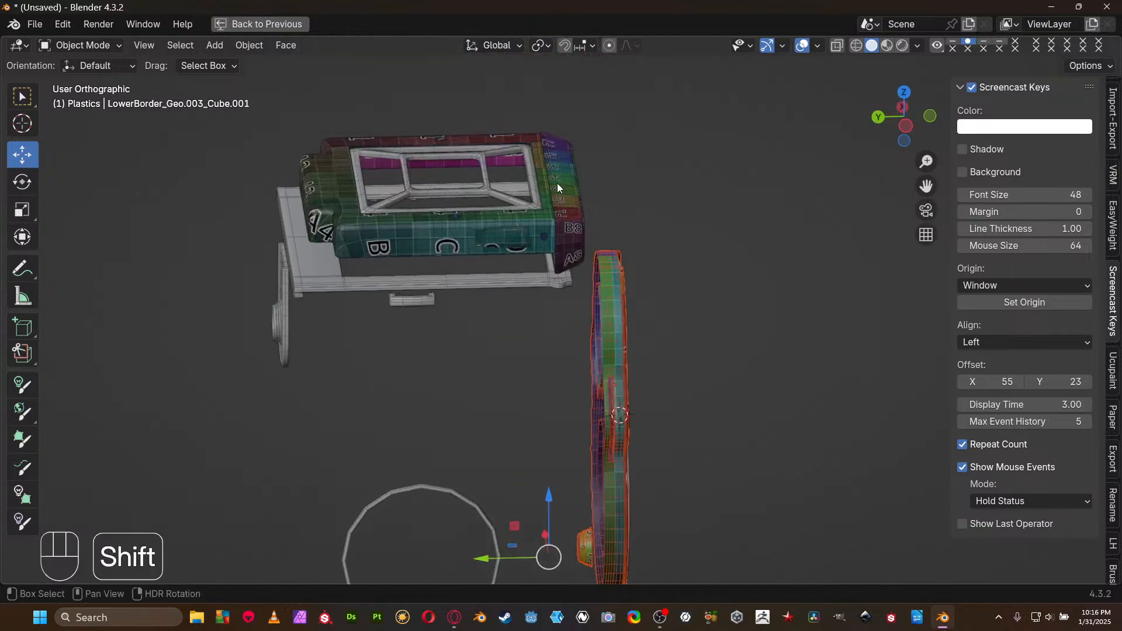
{"action": "left_click", "coordinate": [540, 134], "text": "shift"}
{"action": "left_click", "coordinate": [564, 155], "text": "shift"}
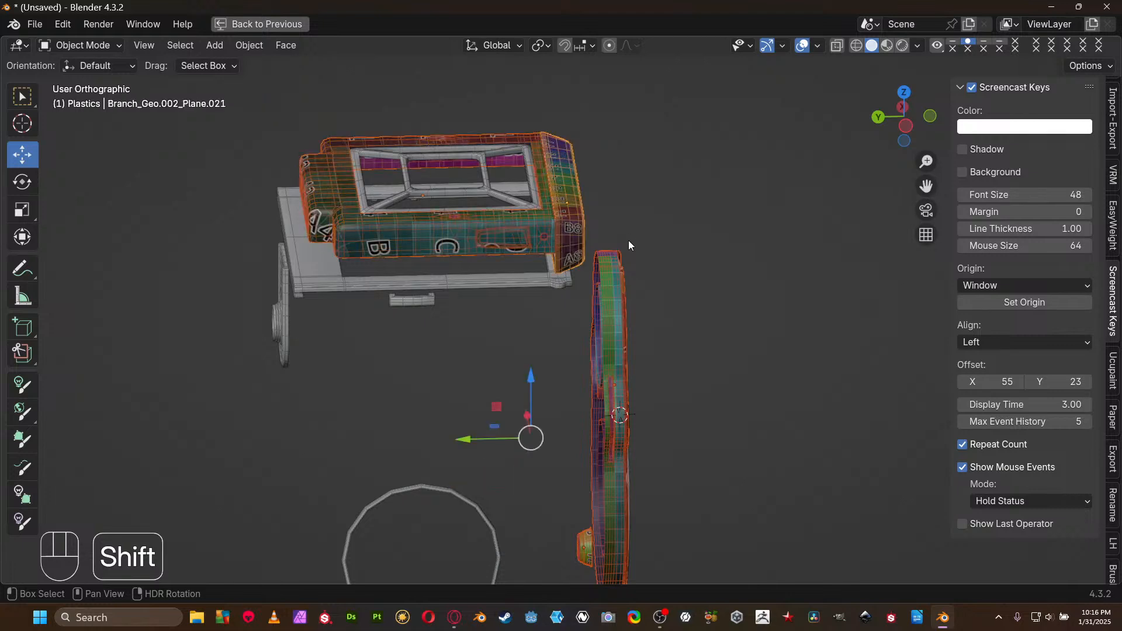
Check the selected meshes in Edit Mode, add the gears in the plate's side holes to the selection and edit all parts together
{"action": "middle_click_drag", "start_coordinate": [629, 244], "coordinate": [646, 277]}
{"action": "key", "text": "Tab"}
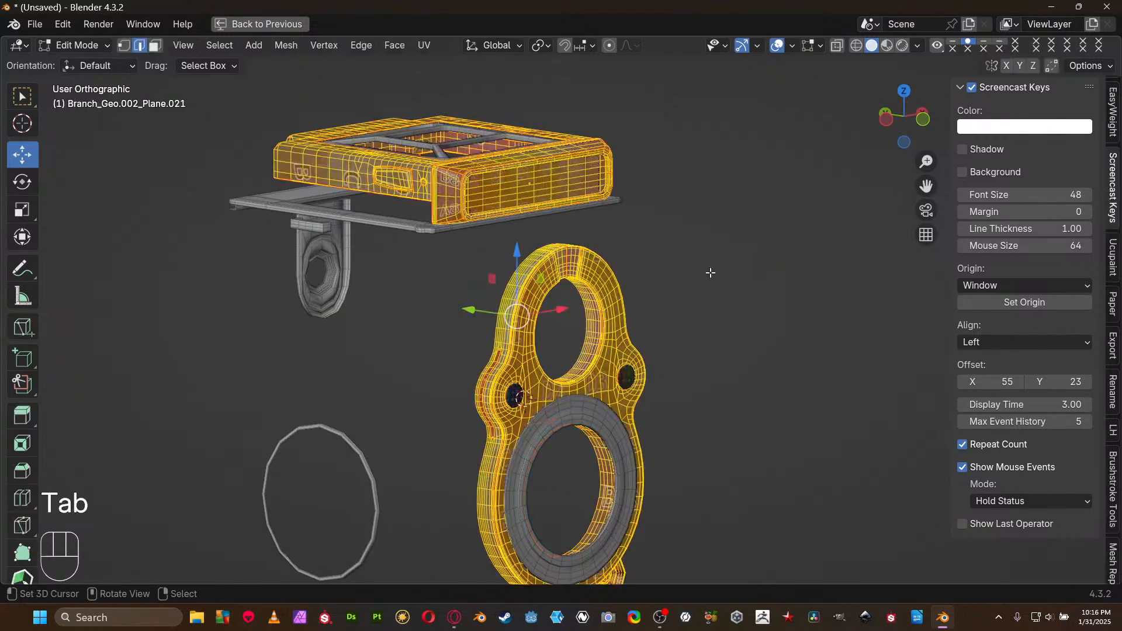
{"action": "key", "text": "a"}
{"action": "key", "text": "Tab"}
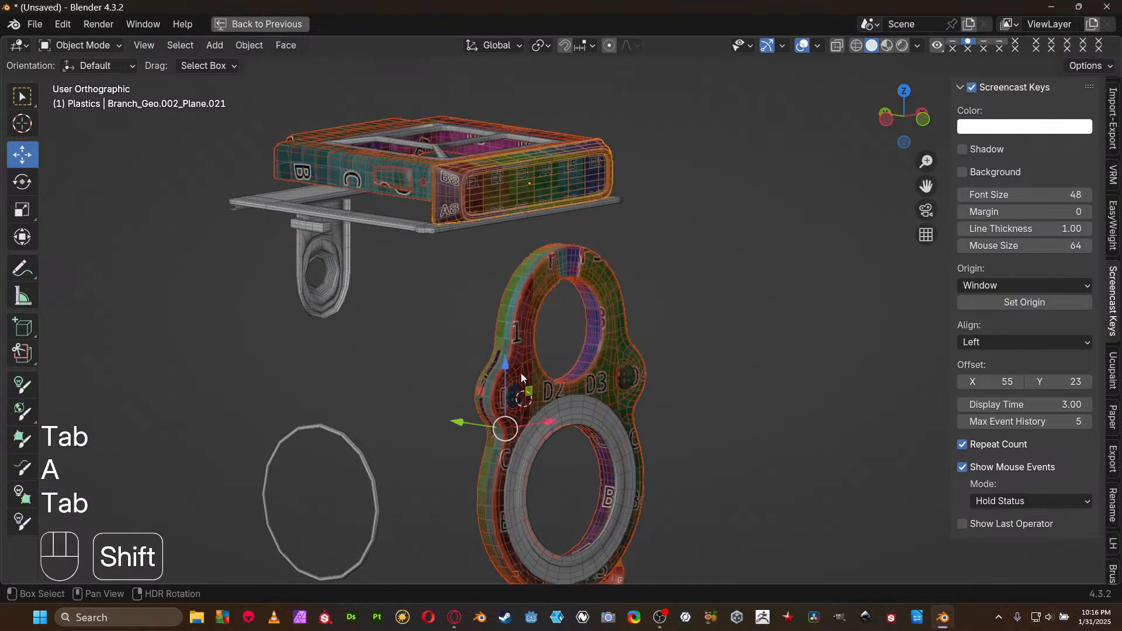
{"action": "left_click", "coordinate": [525, 392], "text": "shift"}
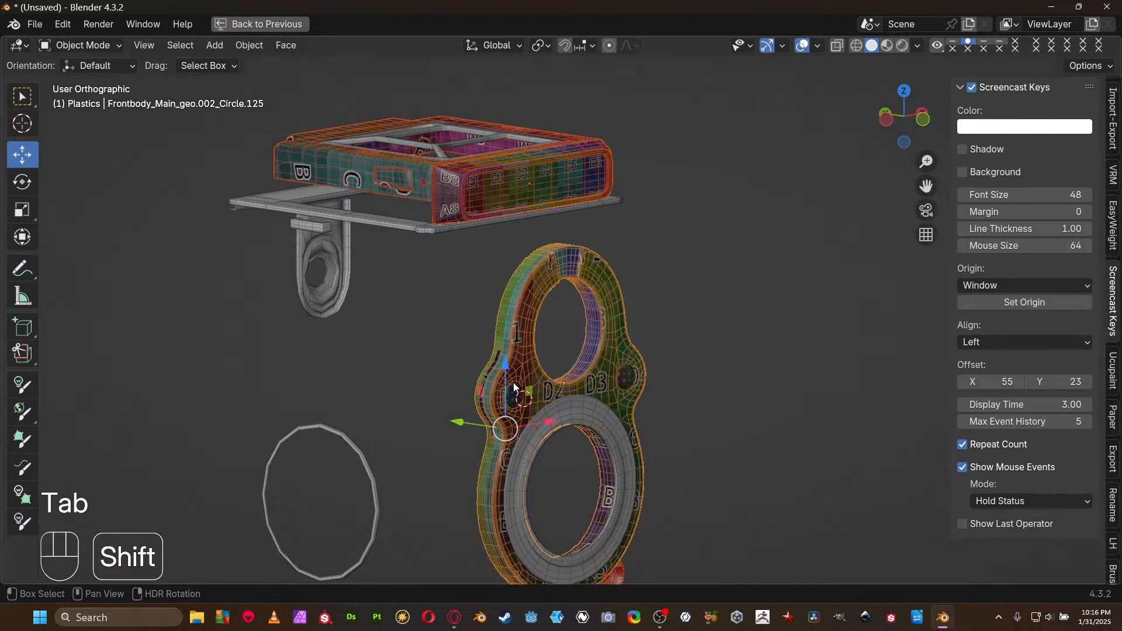
{"action": "left_click", "coordinate": [514, 388], "text": "shift"}
{"action": "key", "text": "Tab"}
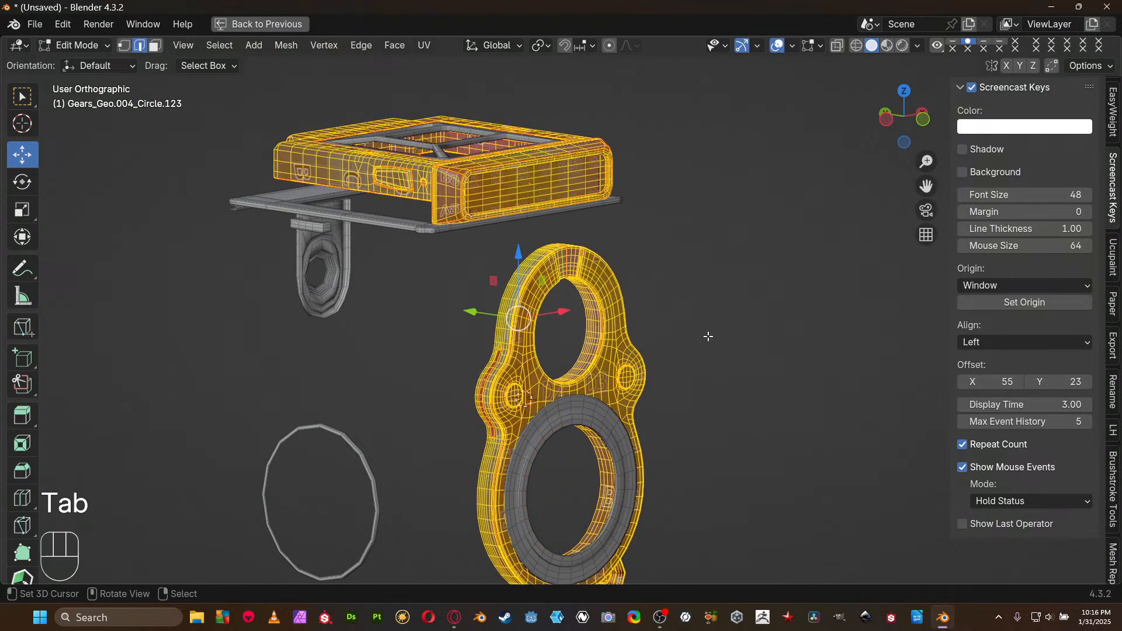
{"action": "middle_click_drag", "start_coordinate": [709, 336], "coordinate": [592, 322], "text": "alt"}
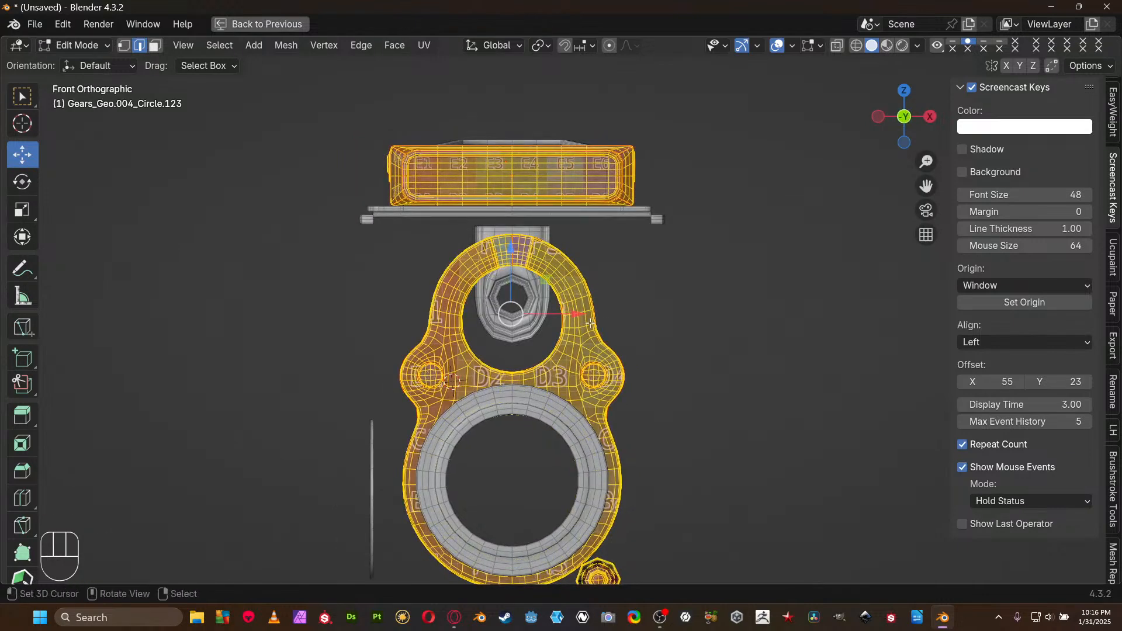
Average the scale of all parts' UV islands and pack them together by exact shape with a 0.033 margin
{"action": "key", "text": "ctrl+space"}
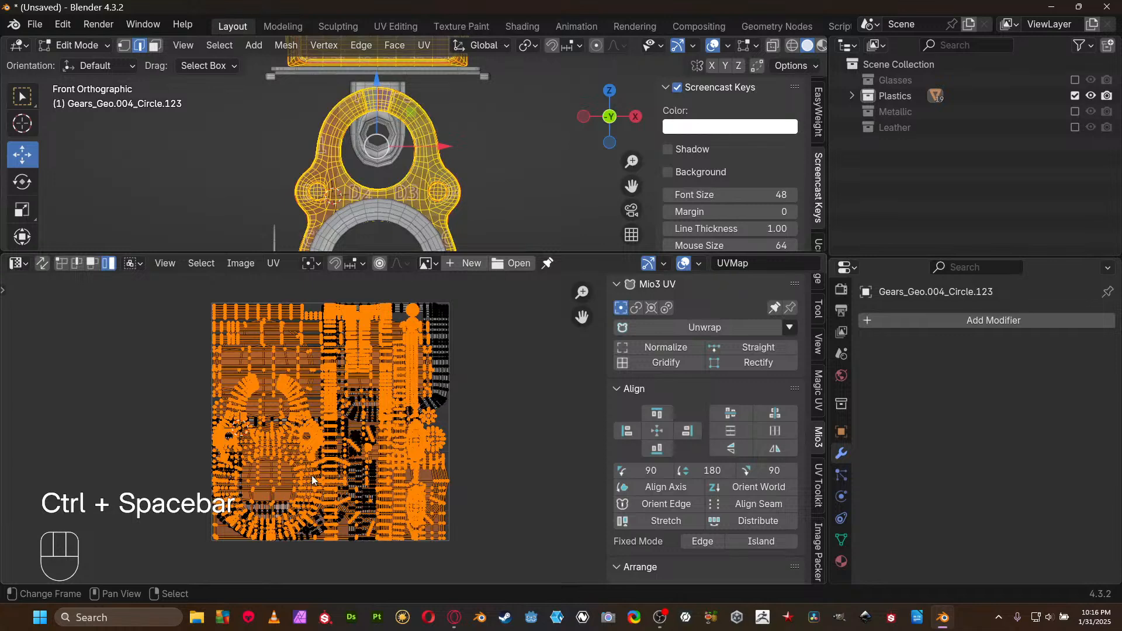
{"action": "key", "text": "a"}
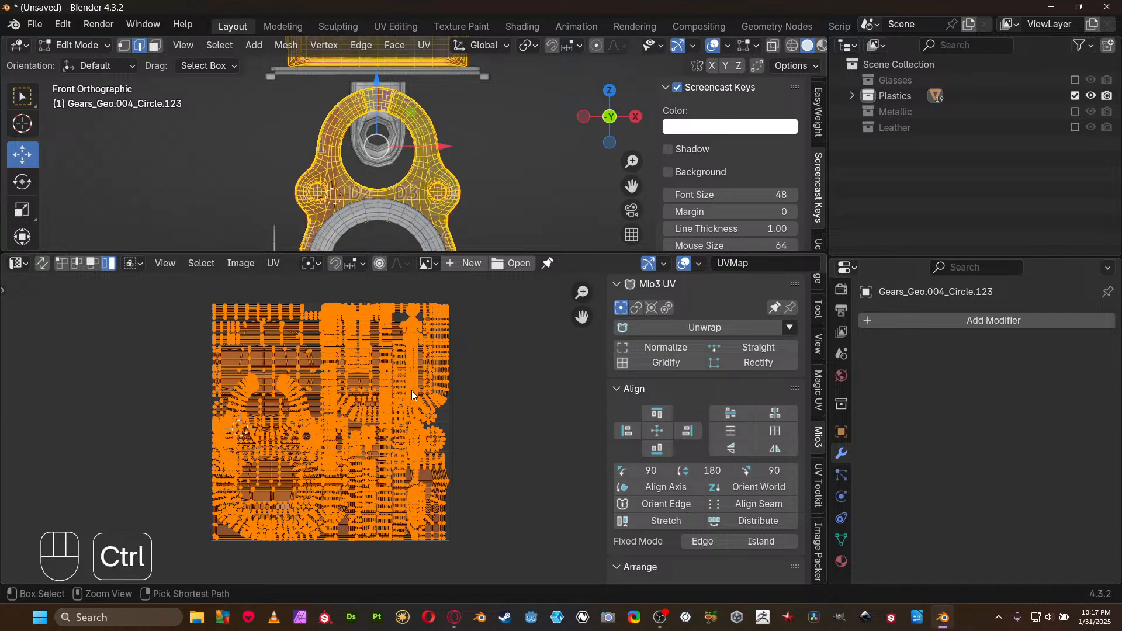
{"action": "key", "text": "ctrl+a"}
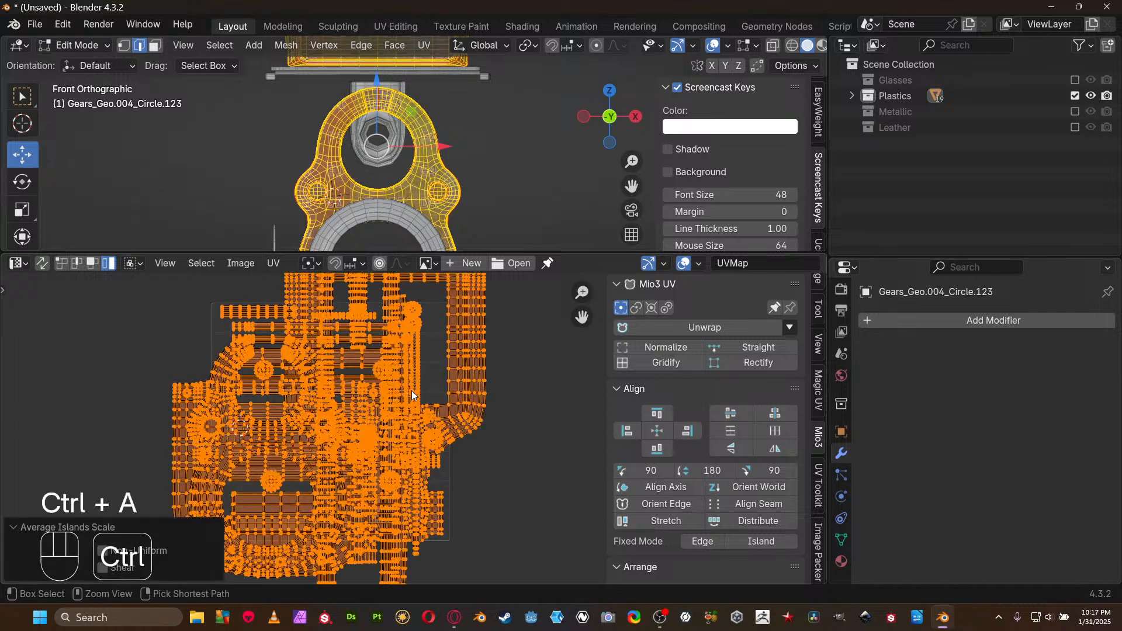
{"action": "key", "text": "ctrl+p"}
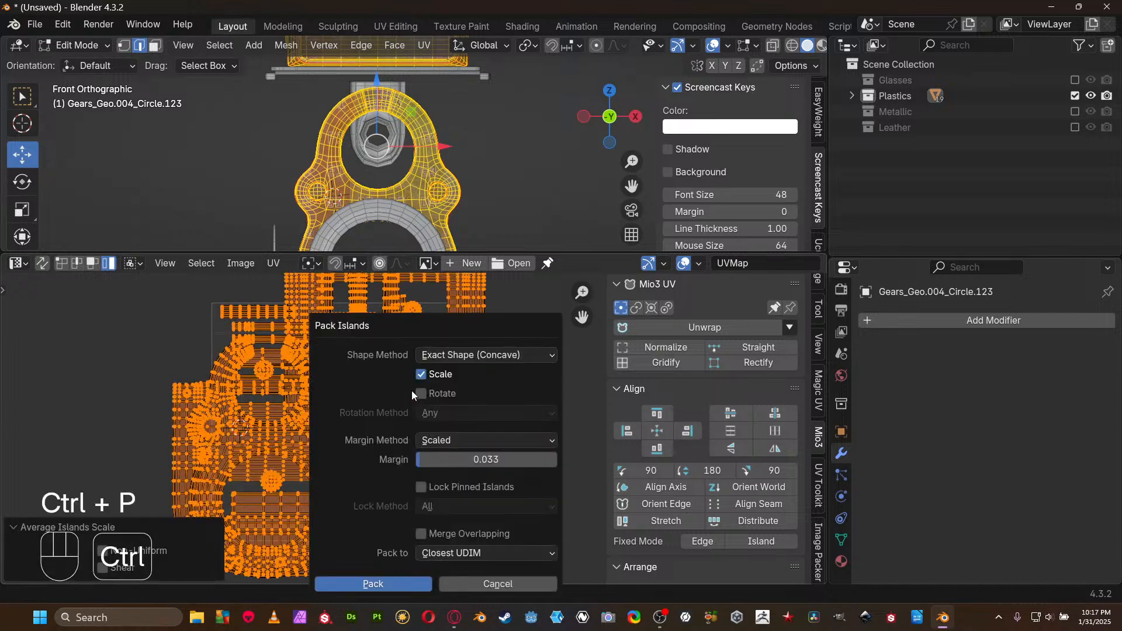
{"action": "left_click", "coordinate": [414, 578]}
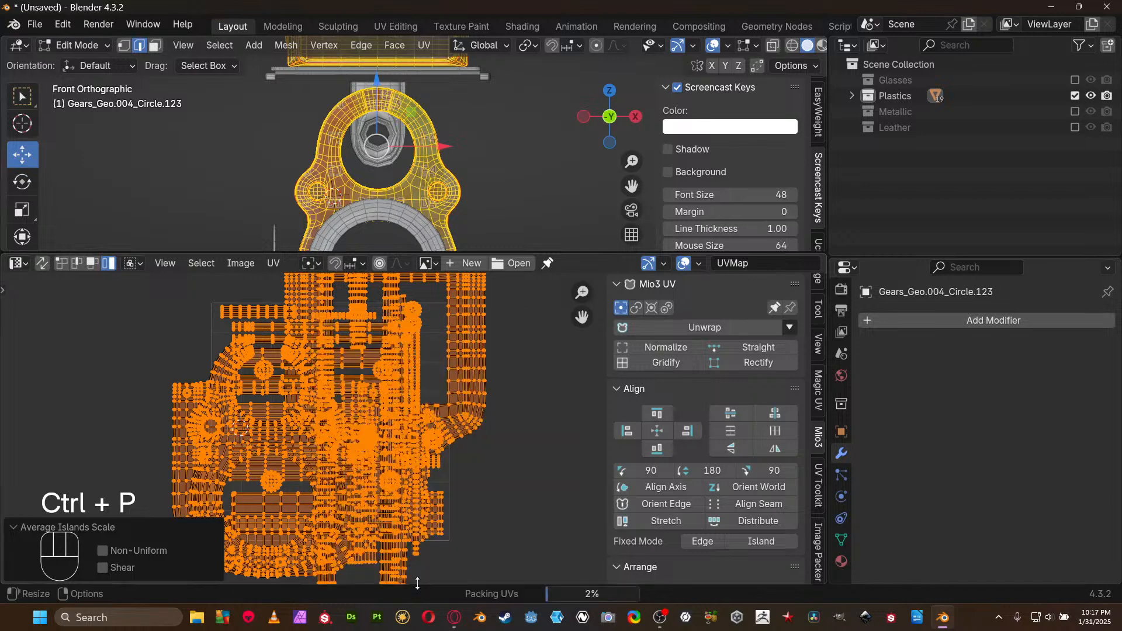
{"action": "key", "text": "ctrl+space"}
{"action": "scroll", "coordinate": [432, 374], "scroll_direction": "up", "scroll_amount": 4}
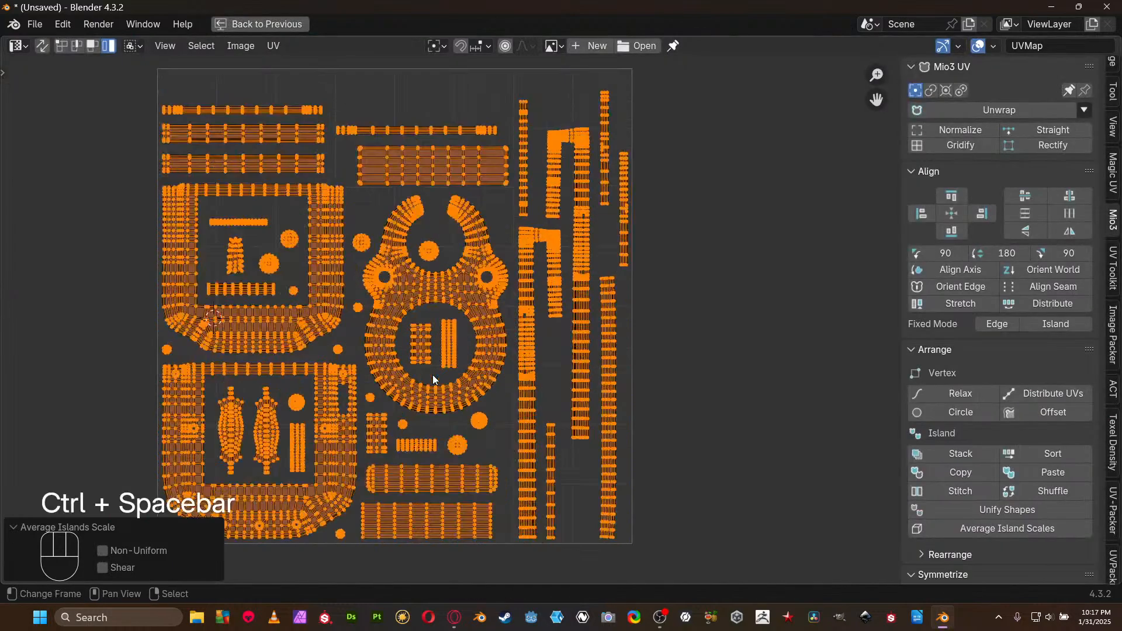
{"action": "middle_click_drag", "start_coordinate": [433, 371], "coordinate": [566, 364]}
{"action": "scroll", "coordinate": [557, 353], "scroll_direction": "down", "scroll_amount": 1}
{"action": "scroll", "coordinate": [557, 351], "scroll_direction": "down", "scroll_amount": 2}
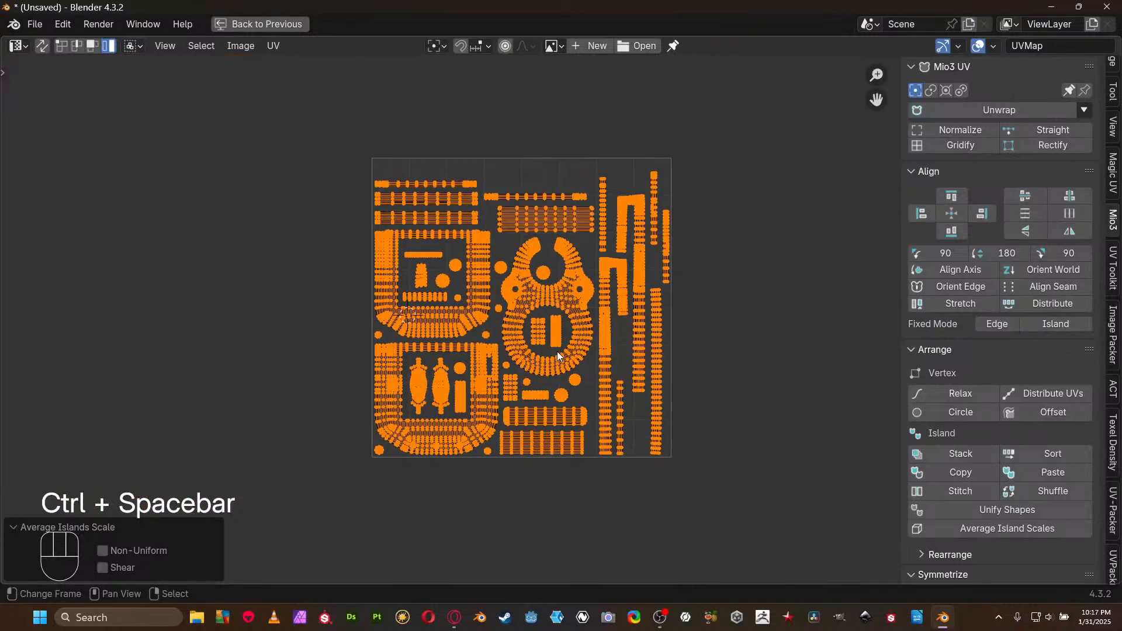
Repack all the parts' UV islands by exact shape with a 0.016 margin
{"action": "key", "text": "ctrl+p"}
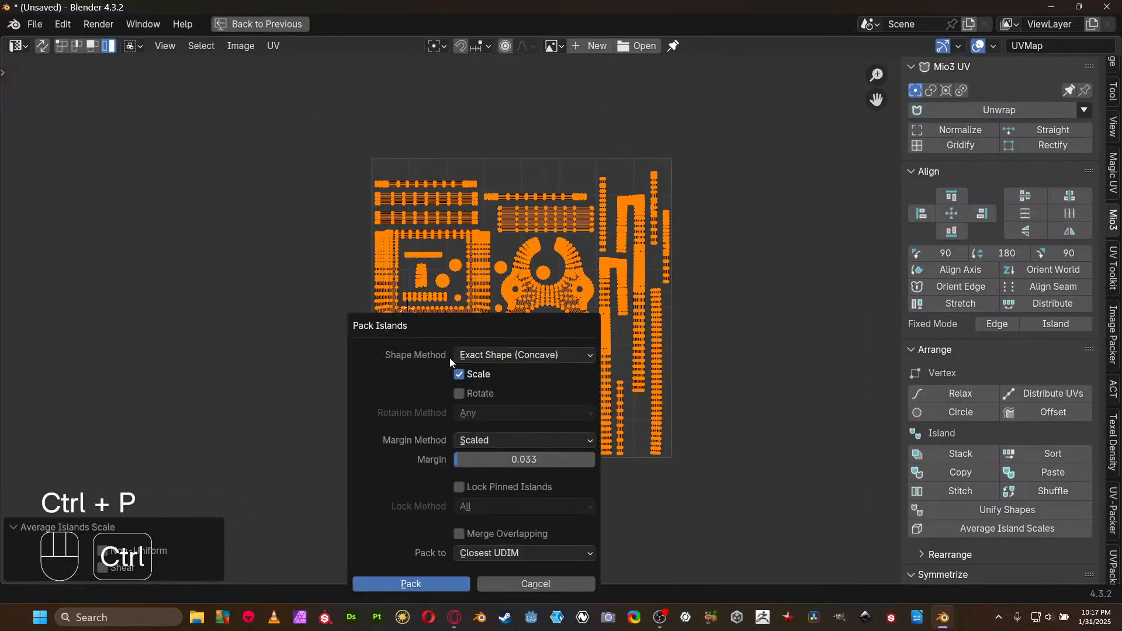
{"action": "left_click", "coordinate": [491, 458]}
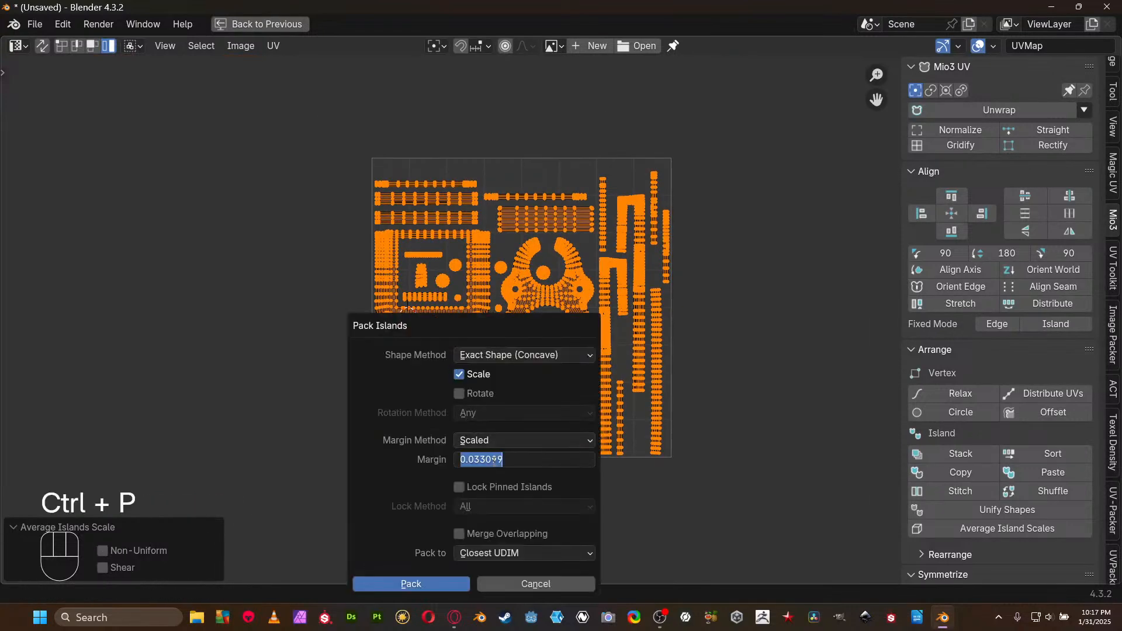
{"action": "type", "text": "0.016"}
{"action": "key", "text": "Return"}
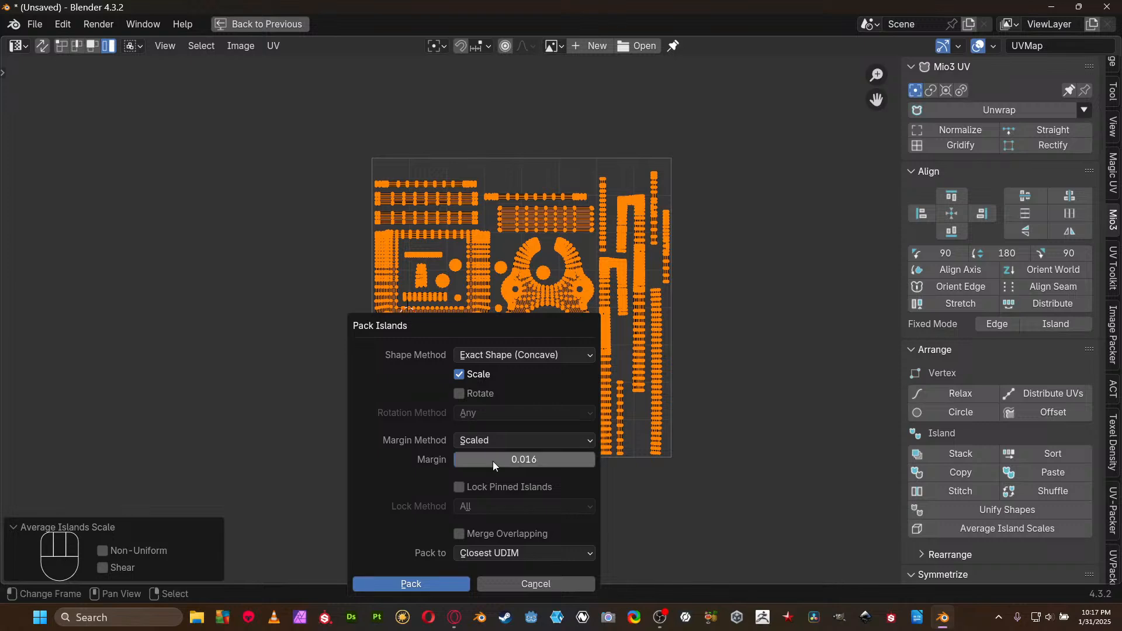
{"action": "left_click", "coordinate": [416, 581]}
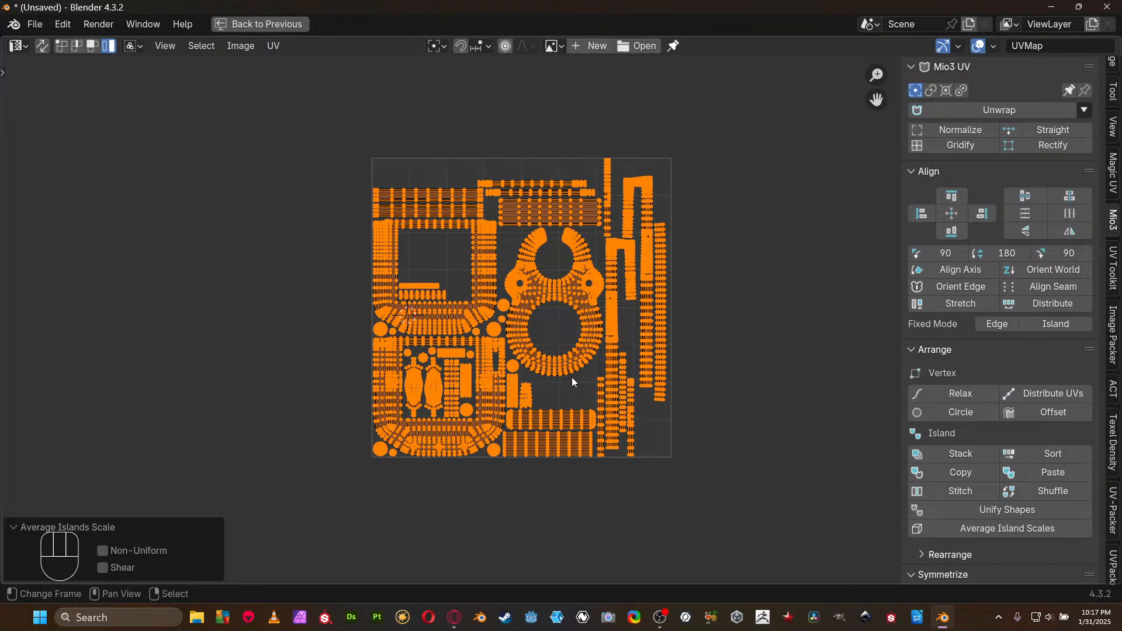
Straighten the long vertical UV strip at the outer edge of the packed layout
{"action": "scroll", "coordinate": [553, 265], "scroll_direction": "up", "scroll_amount": 3}
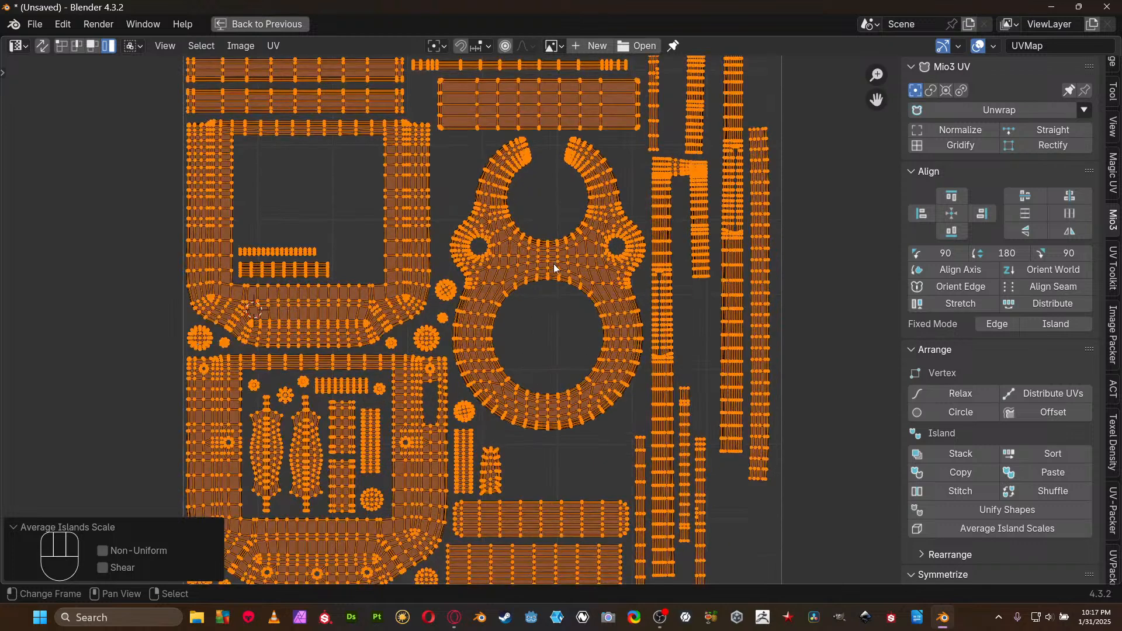
{"action": "middle_click_drag", "start_coordinate": [503, 358], "coordinate": [459, 409]}
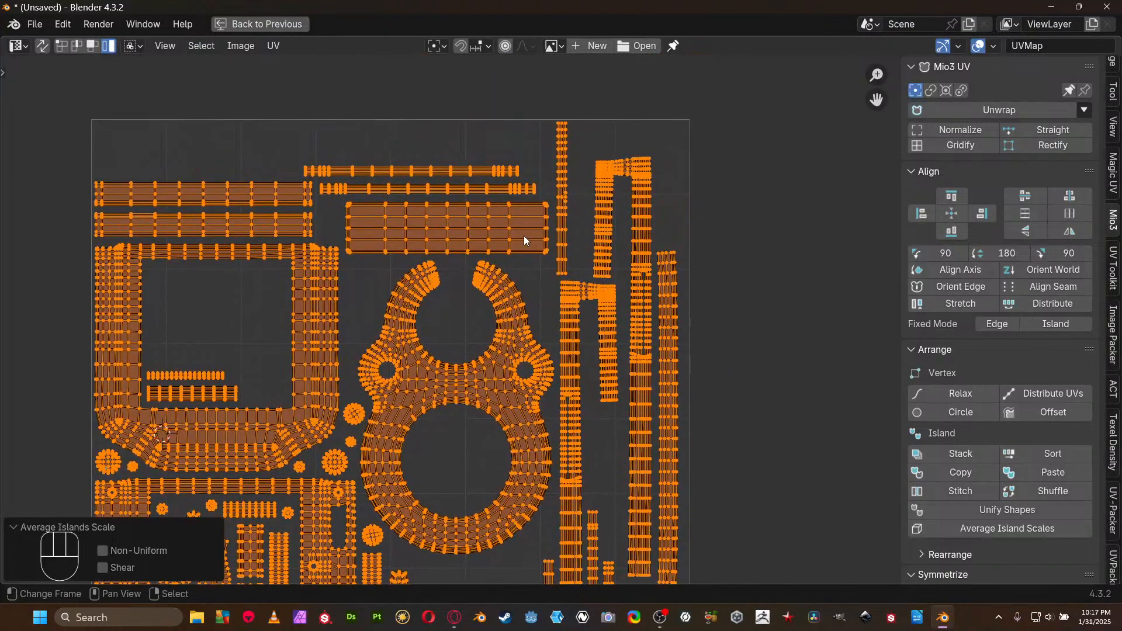
{"action": "scroll", "coordinate": [538, 223], "scroll_direction": "down", "scroll_amount": 2}
{"action": "scroll", "coordinate": [699, 385], "scroll_direction": "up", "scroll_amount": 2}
{"action": "middle_click_drag", "start_coordinate": [690, 345], "coordinate": [688, 313]}
{"action": "left_click", "coordinate": [666, 298]}
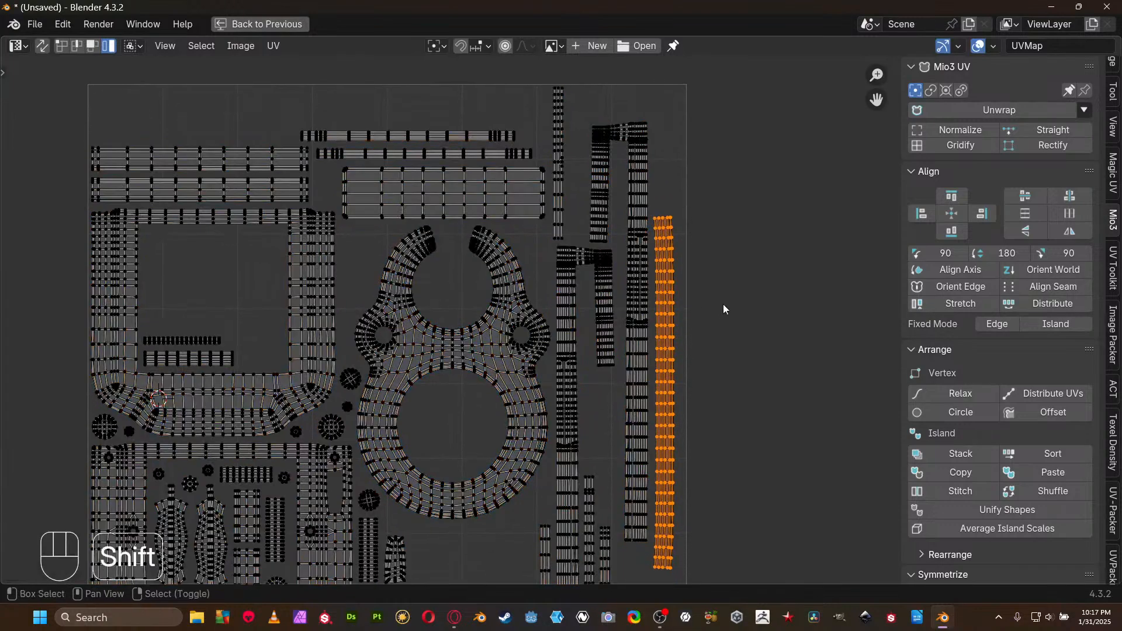
{"action": "key", "text": "shift+q"}
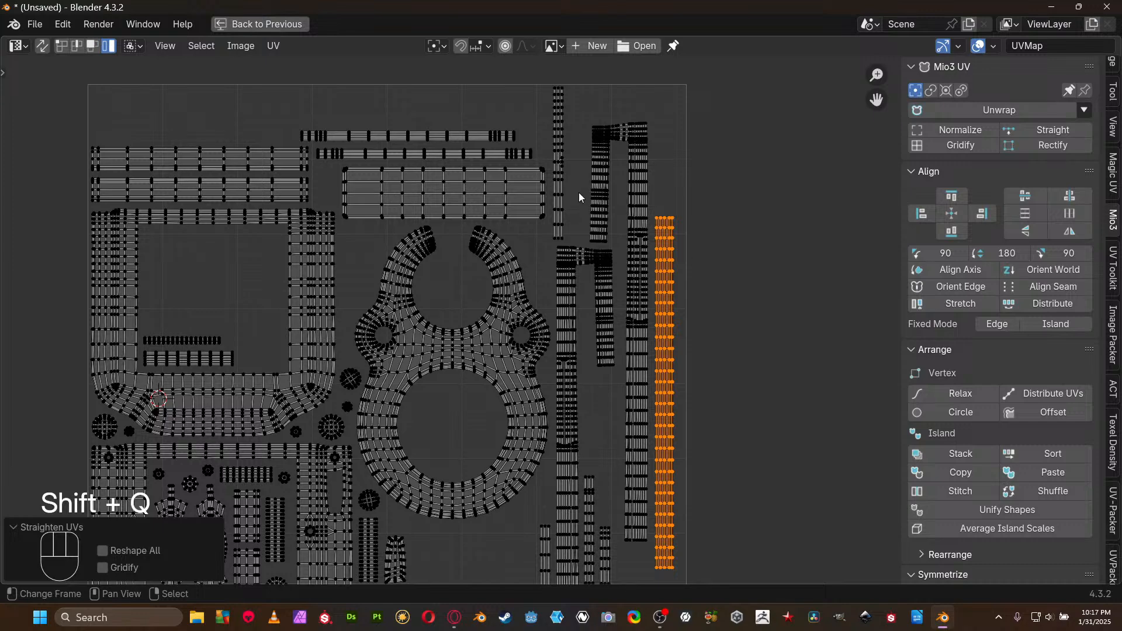
Select all UV islands and average their scale
{"action": "middle_click_drag", "start_coordinate": [645, 411], "coordinate": [640, 235]}
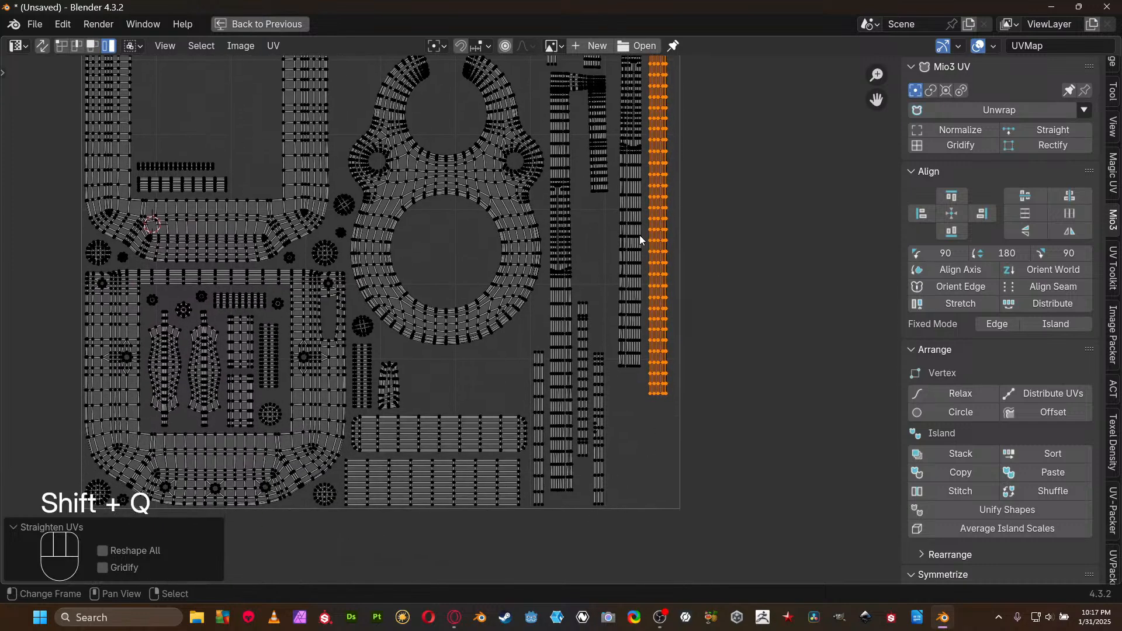
{"action": "key", "text": "a"}
{"action": "key", "text": "ctrl+a"}
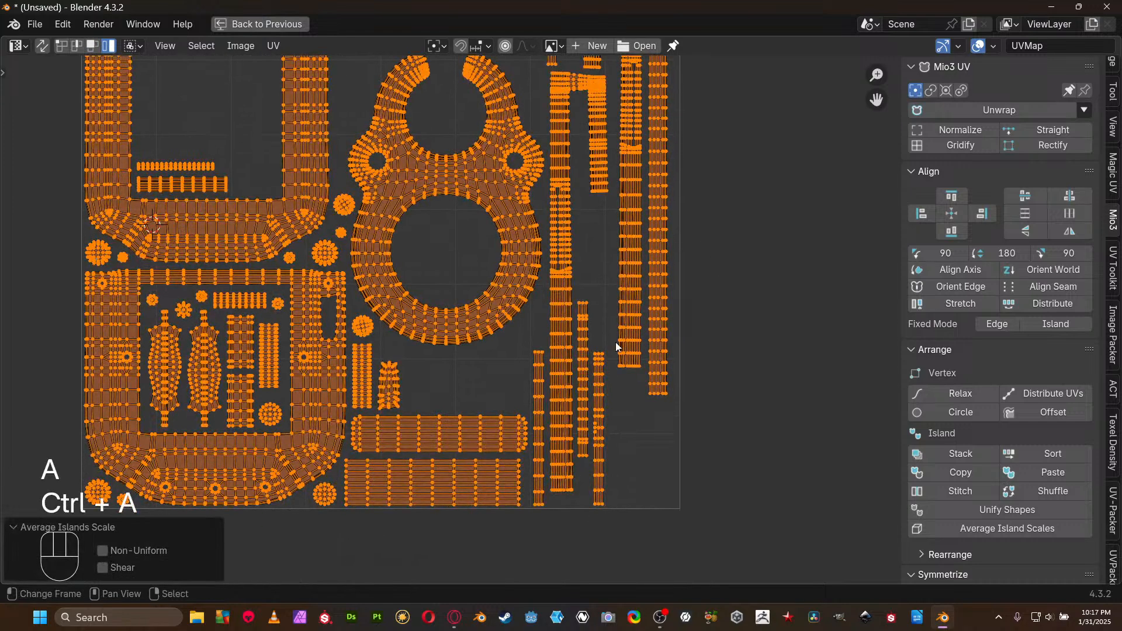
Maximize the 3D viewport, leave Edit Mode and hide every part except the selected, unwrapped ones
{"action": "key", "text": "ctrl+space"}
{"action": "key", "text": "ctrl+space"}
{"action": "key", "text": "Tab"}
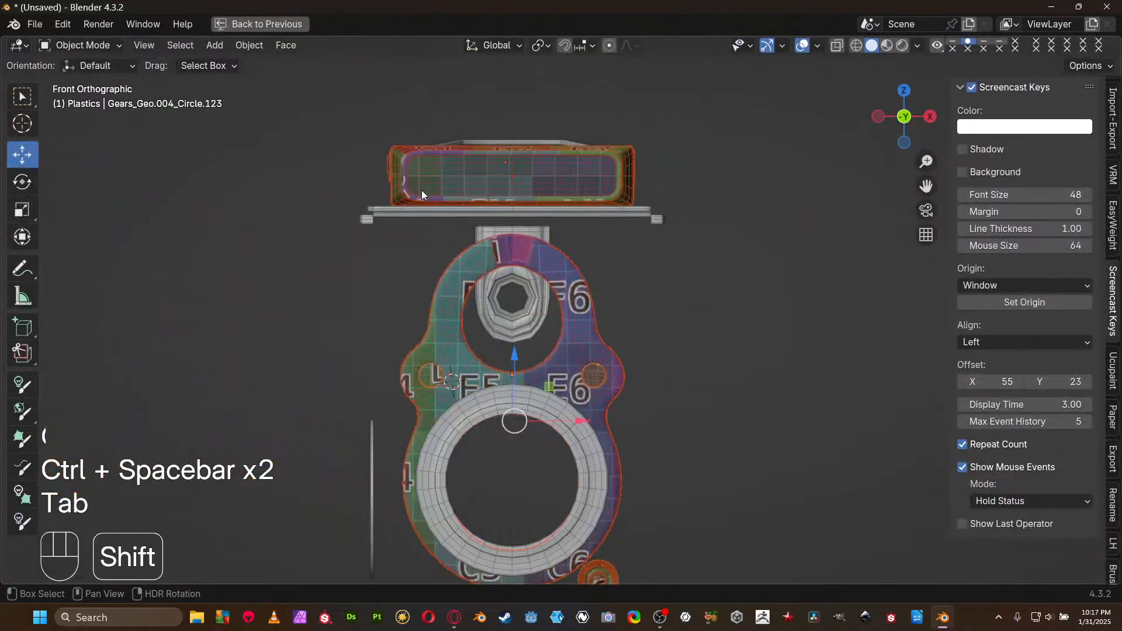
{"action": "key", "text": "shift+h"}
{"action": "middle_click_drag", "start_coordinate": [448, 204], "coordinate": [535, 255]}
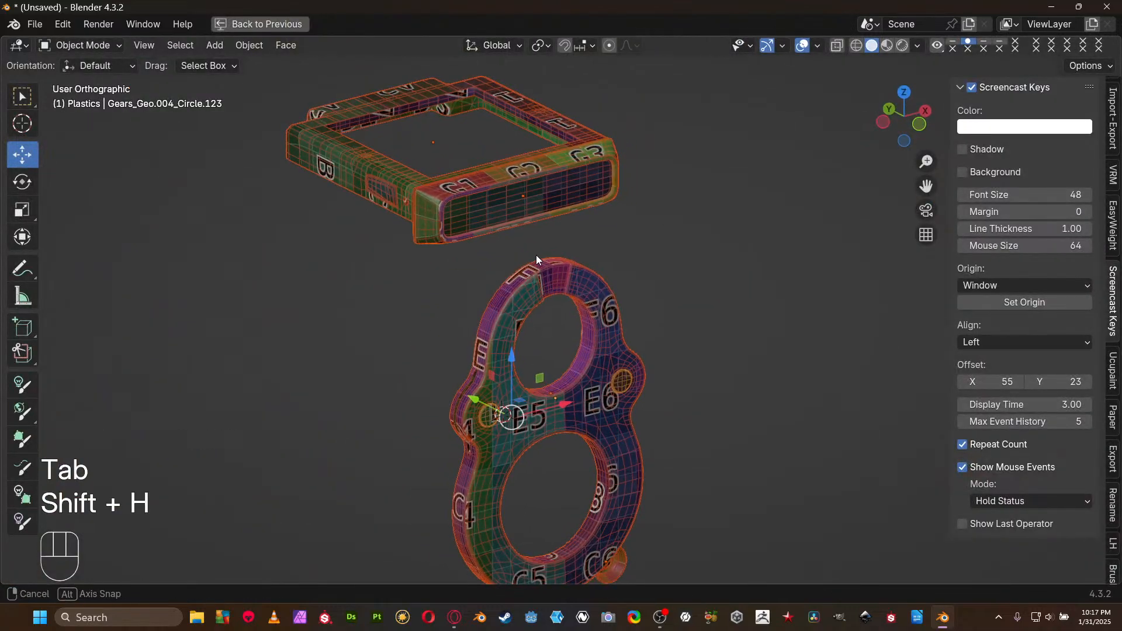
Recalculate the normals of all the selected parts' faces to the outside and return to Object Mode
{"action": "key", "text": "Tab"}
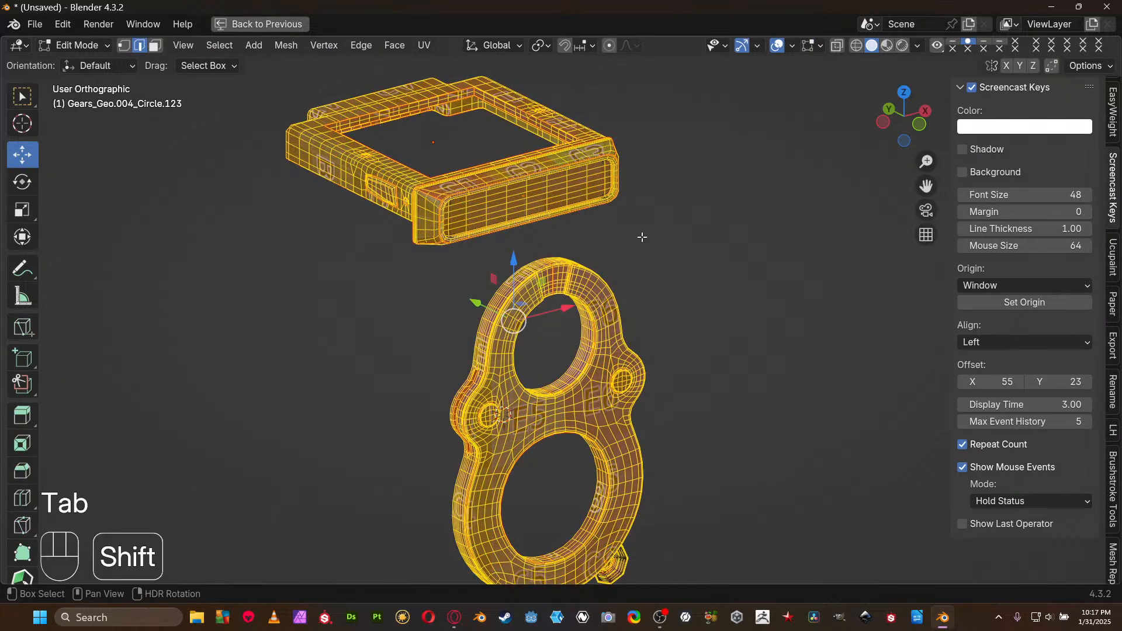
{"action": "key", "text": "shift+n"}
{"action": "key", "text": "Tab"}
{"action": "middle_click_drag", "start_coordinate": [646, 222], "coordinate": [716, 283]}
Select all visible Plastics parts, edit them together and show their UV islands in a maximized UV editor
{"action": "key", "text": "Tab"}
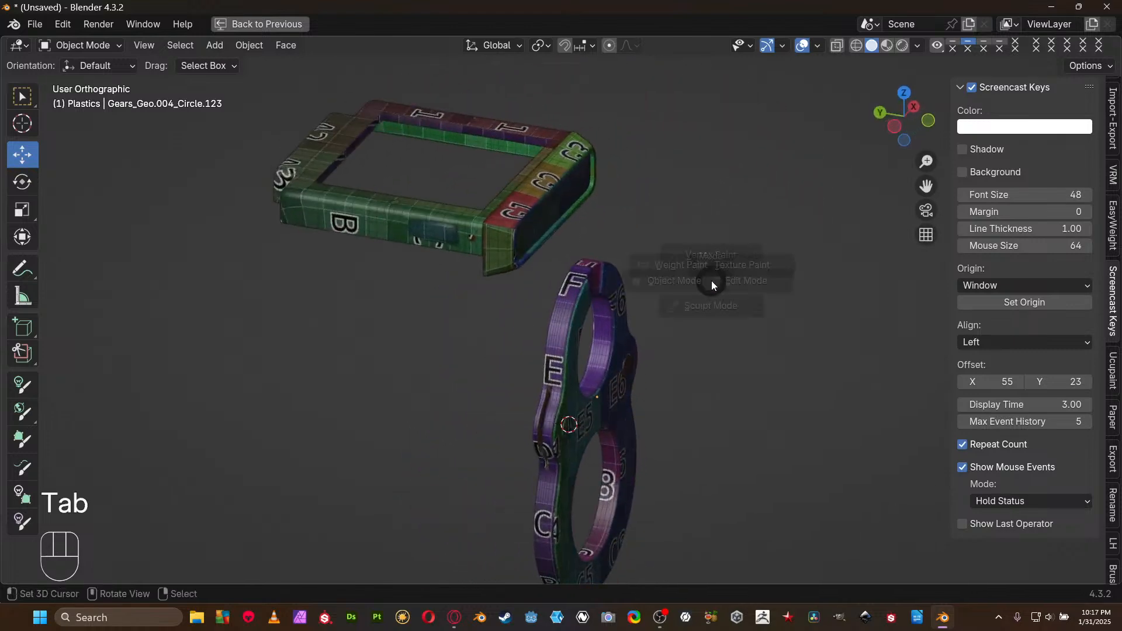
{"action": "key", "text": "Tab"}
{"action": "scroll", "coordinate": [561, 293], "scroll_direction": "down", "scroll_amount": 5}
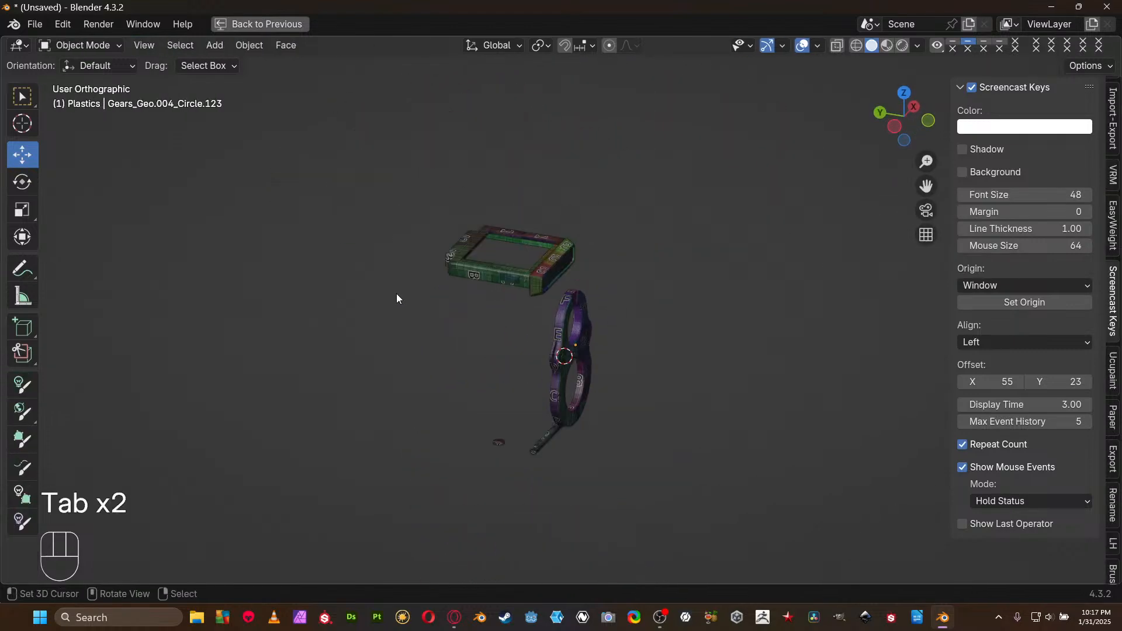
{"action": "left_click_drag", "start_coordinate": [379, 207], "coordinate": [659, 475]}
{"action": "key", "text": "Tab"}
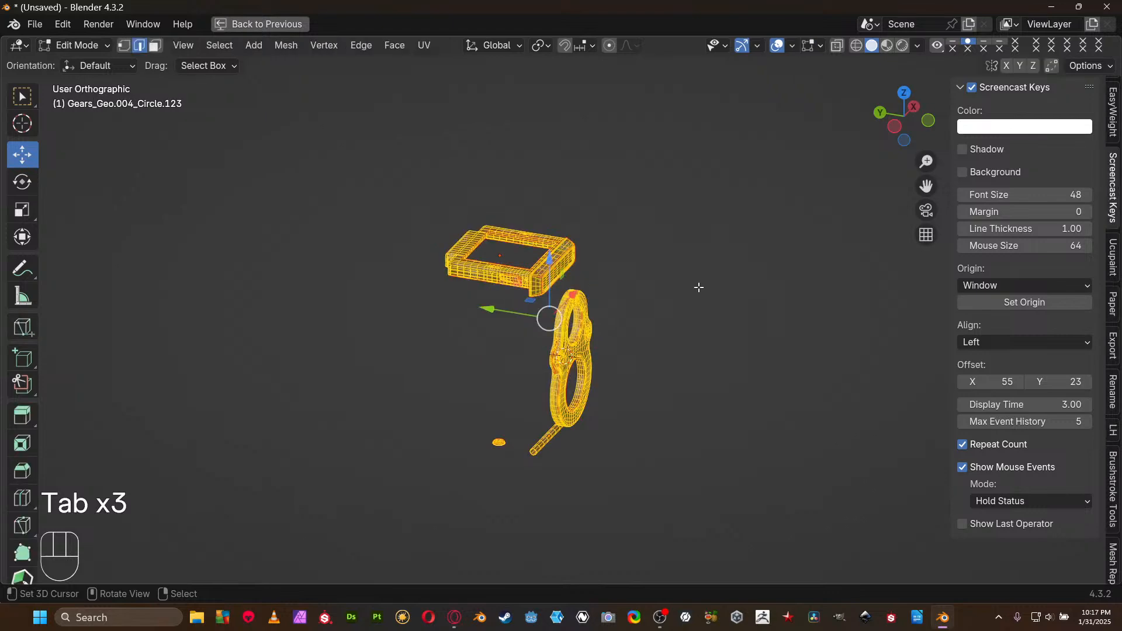
{"action": "key", "text": "ctrl+space"}
{"action": "key", "text": "ctrl+space"}
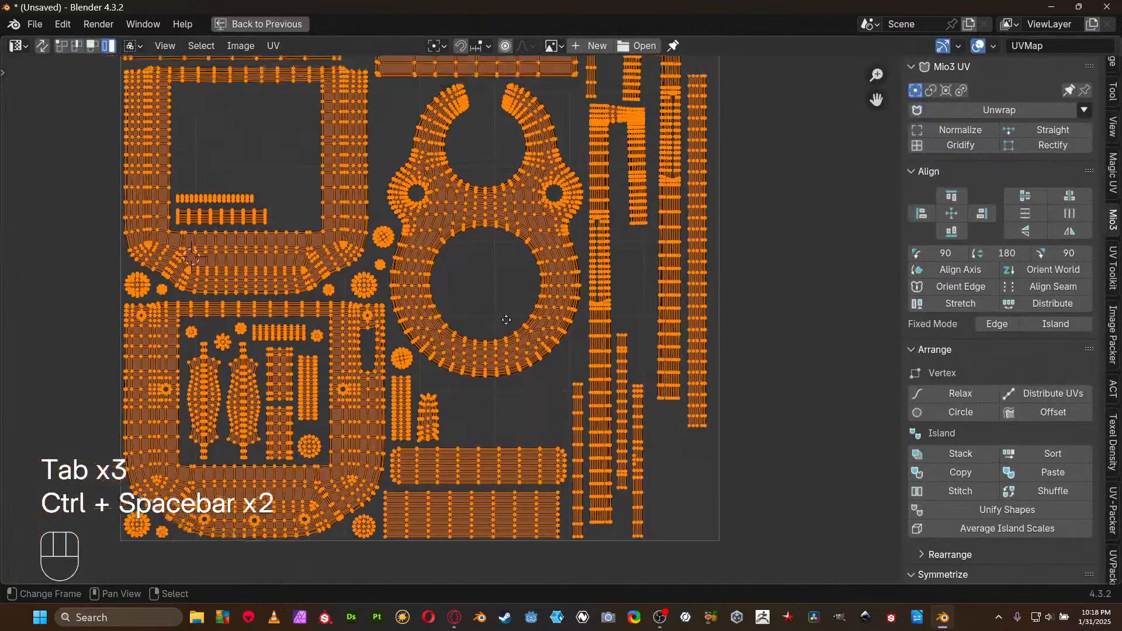
Examine the packed UV layout for island spacing and unused space, and restore the split workspace
{"action": "middle_click_drag", "start_coordinate": [506, 320], "coordinate": [551, 342]}
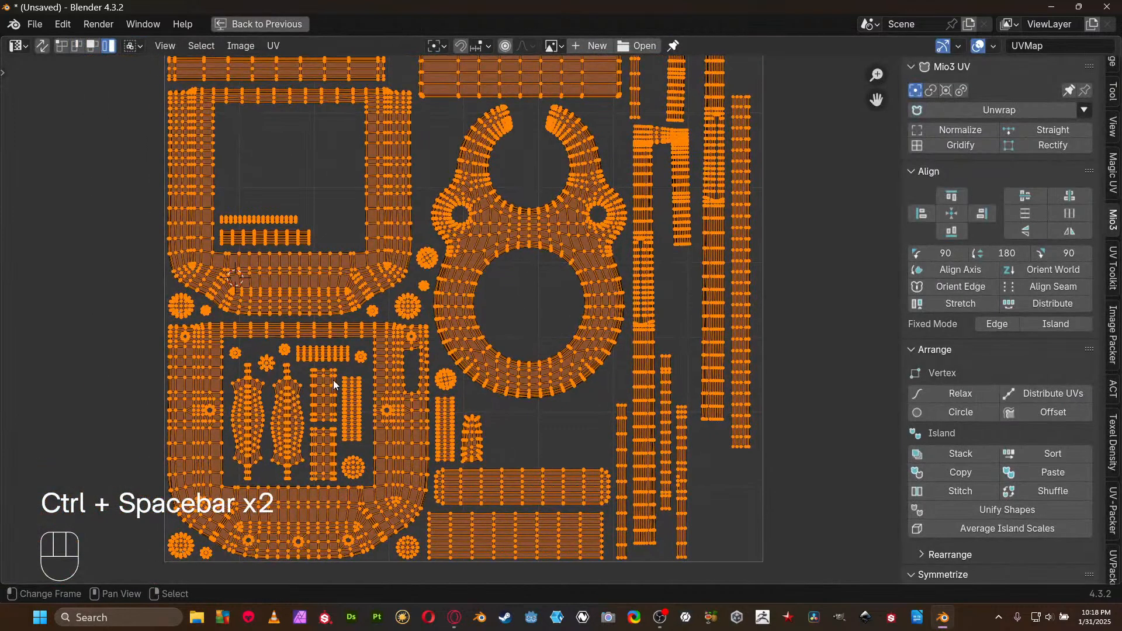
{"action": "middle_click_drag", "start_coordinate": [333, 379], "coordinate": [320, 418]}
{"action": "middle_click_drag", "start_coordinate": [492, 325], "coordinate": [463, 410]}
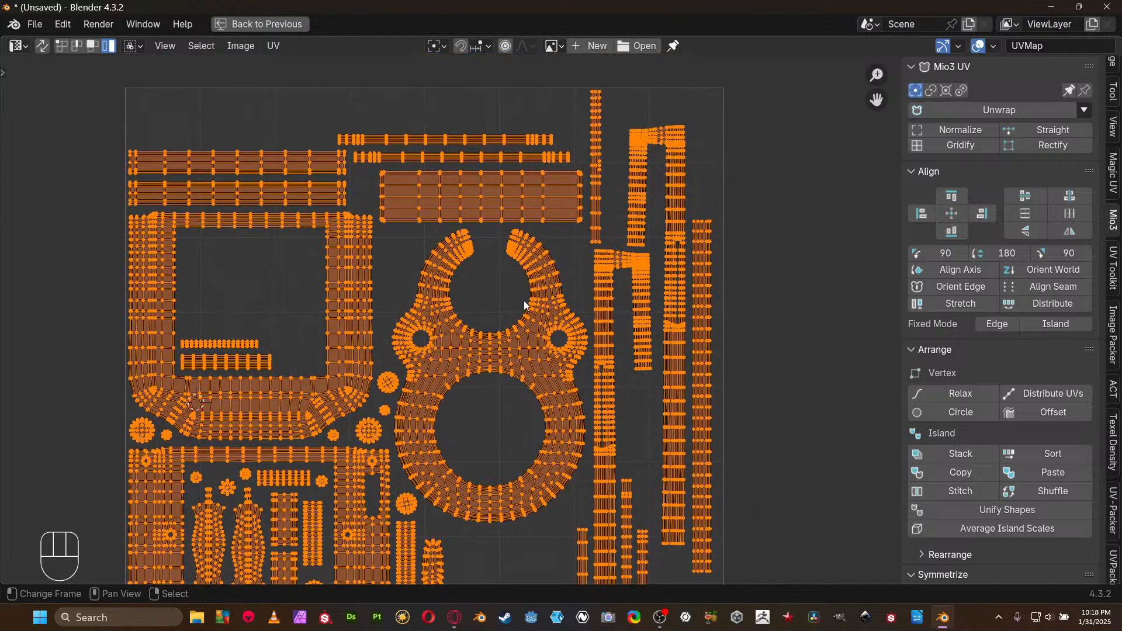
{"action": "middle_click_drag", "start_coordinate": [562, 327], "coordinate": [482, 187]}
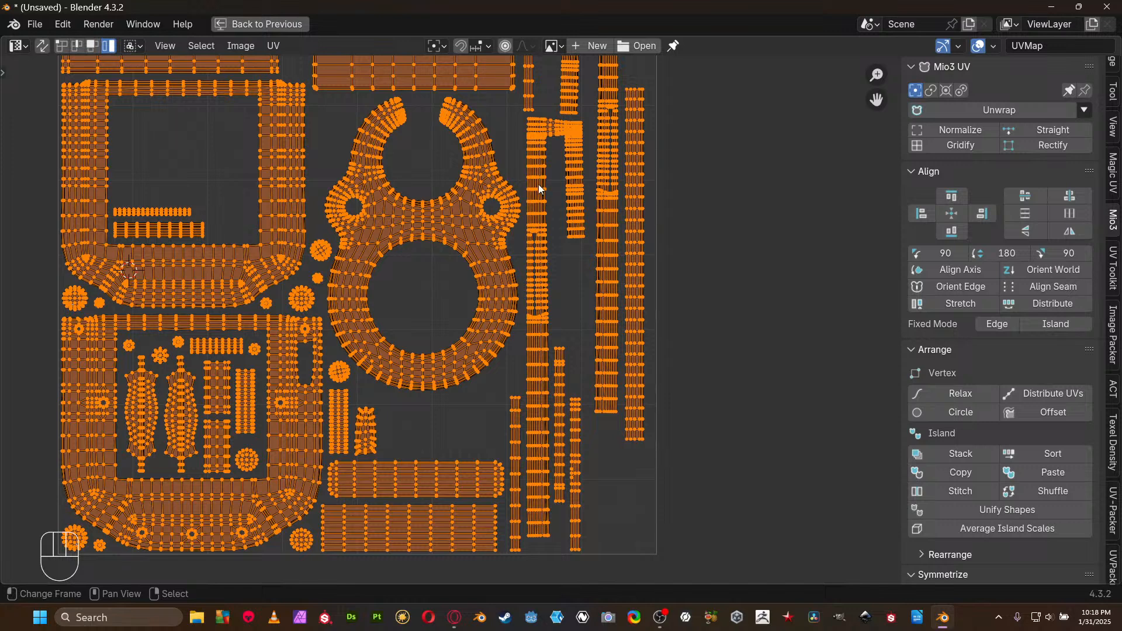
{"action": "middle_click_drag", "start_coordinate": [543, 191], "coordinate": [538, 307]}
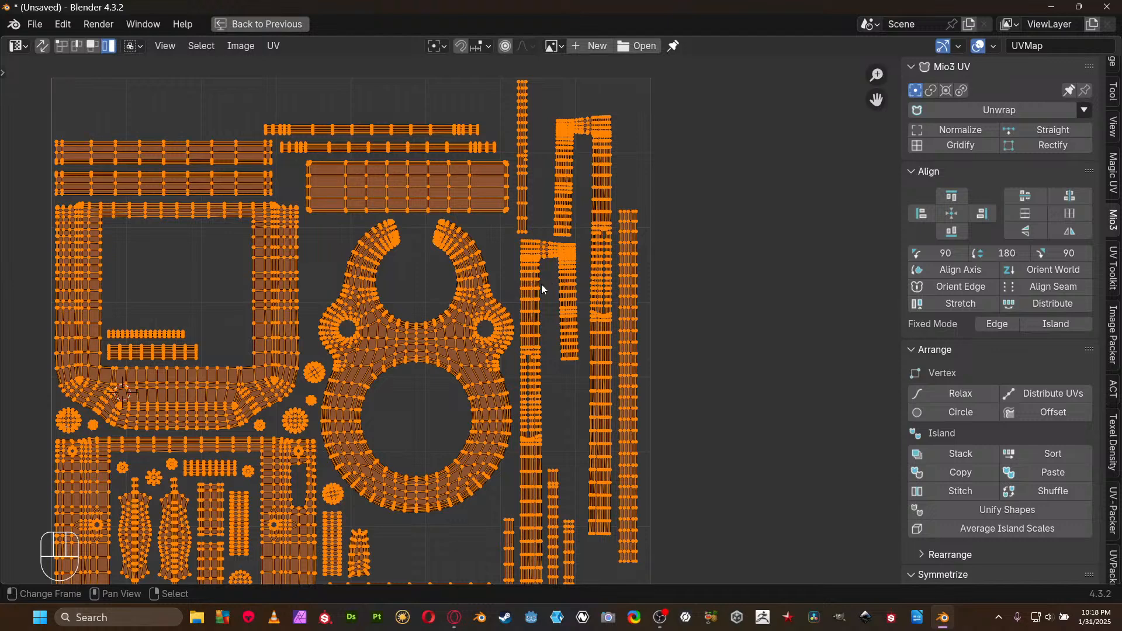
{"action": "scroll", "coordinate": [514, 321], "scroll_direction": "down", "scroll_amount": 3}
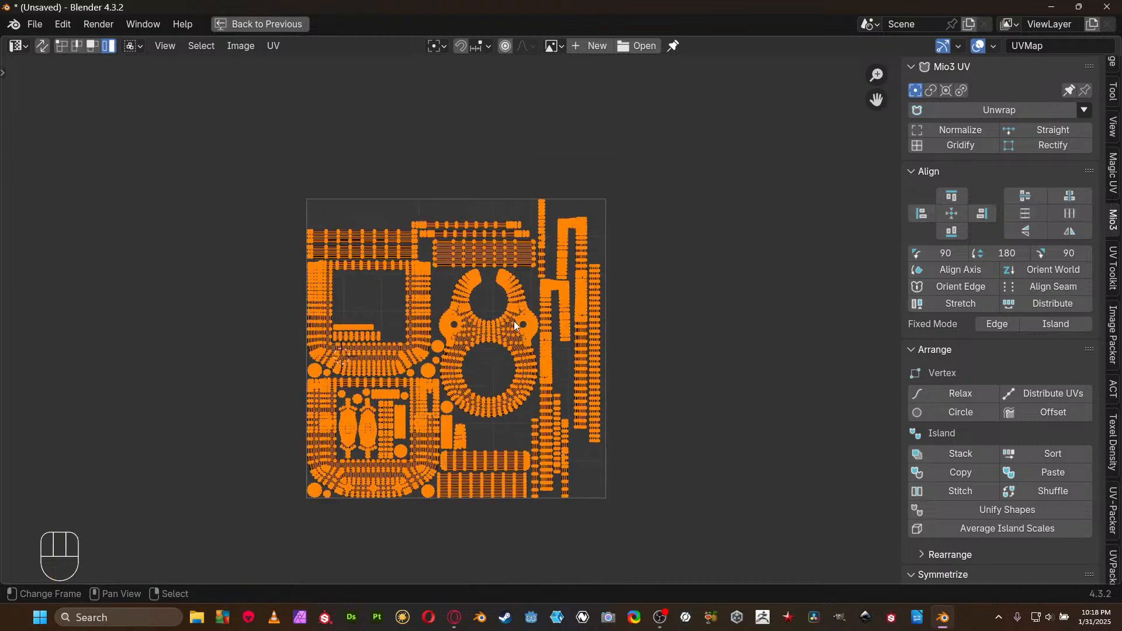
{"action": "key", "text": "ctrl+space"}
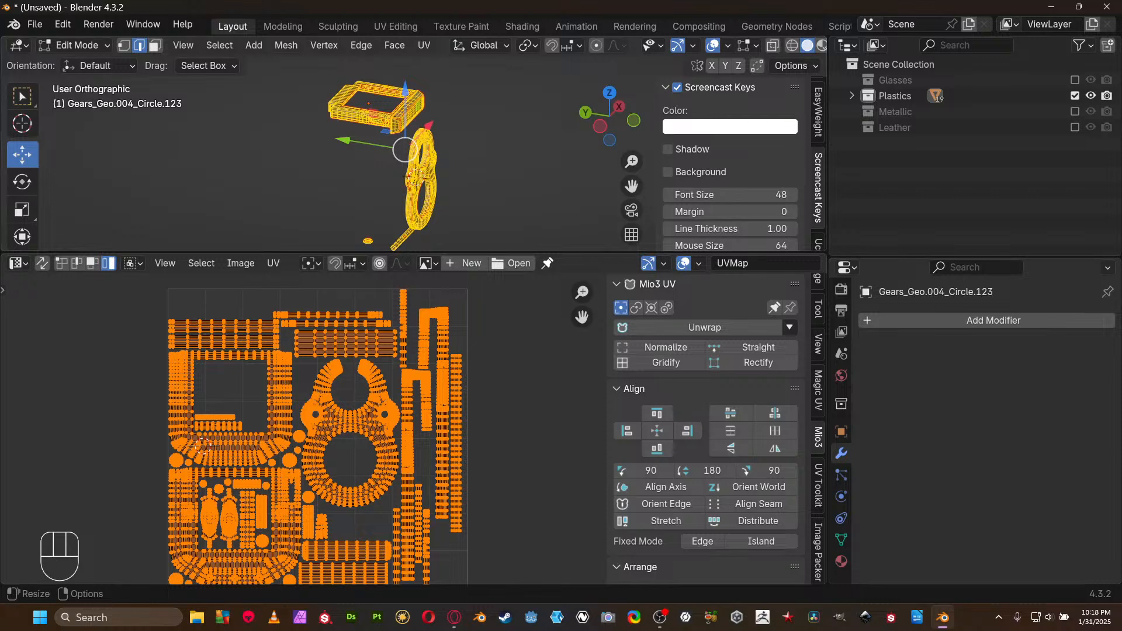
{"action": "key", "text": "alt+Tab"}
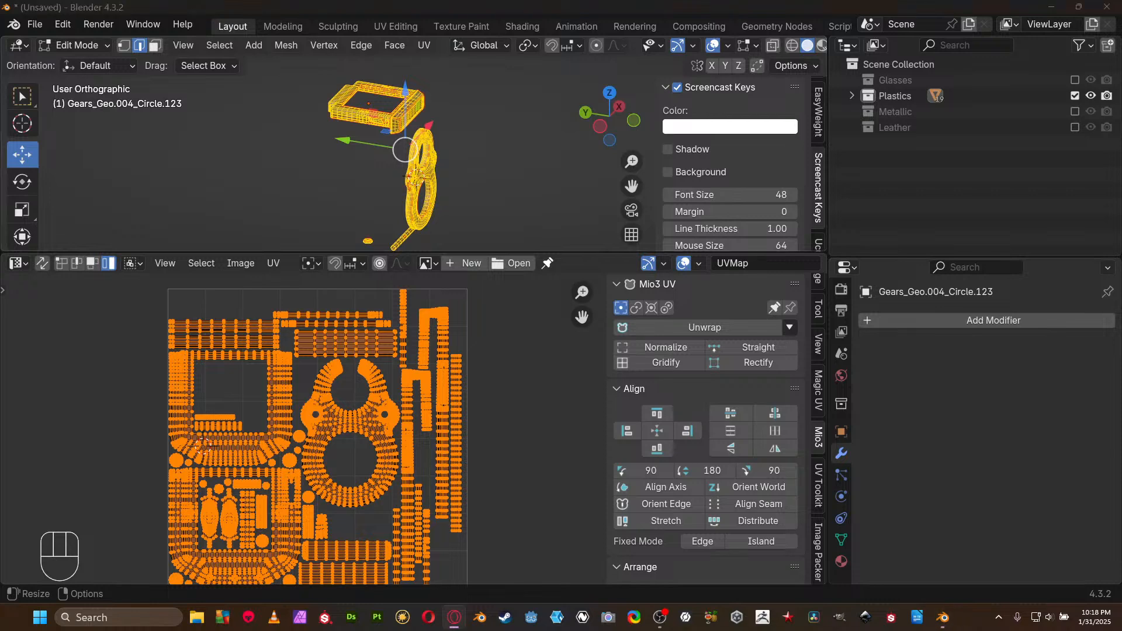